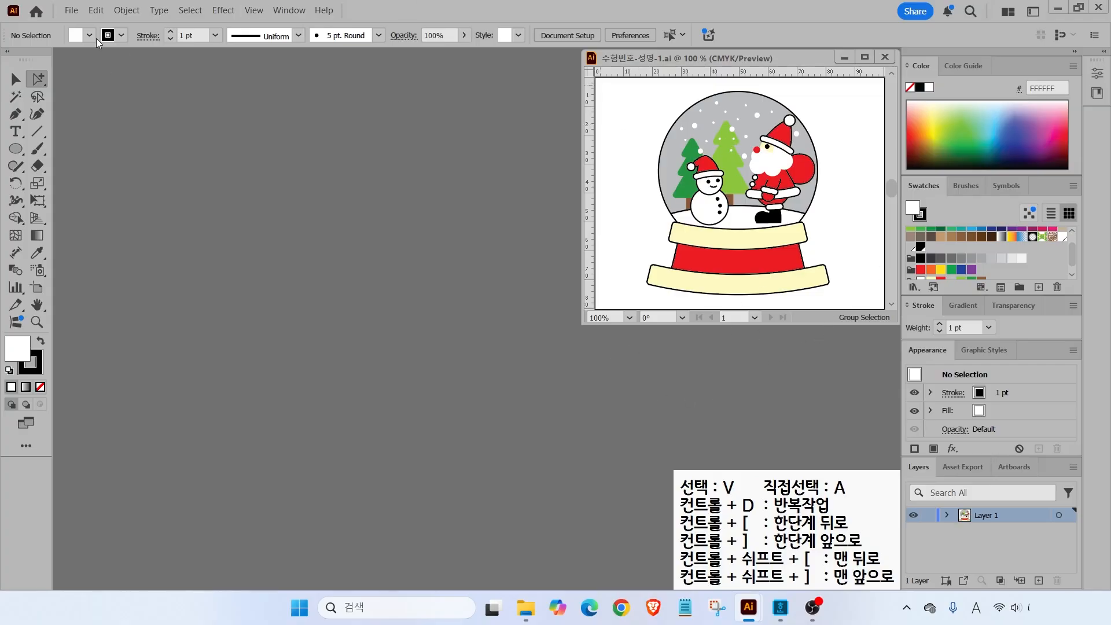
- Create a new 100 × 80 mm CMYK document named with the exam number and the student's name
left_click(72, 13)
left_click(96, 27)
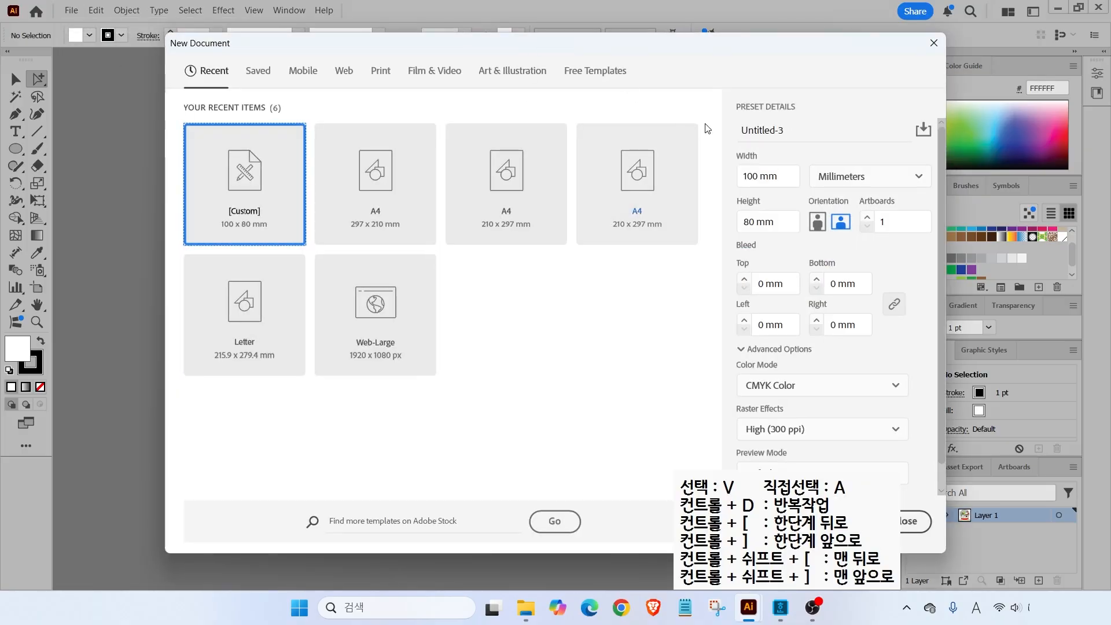
left_click(785, 131)
type("1234-")
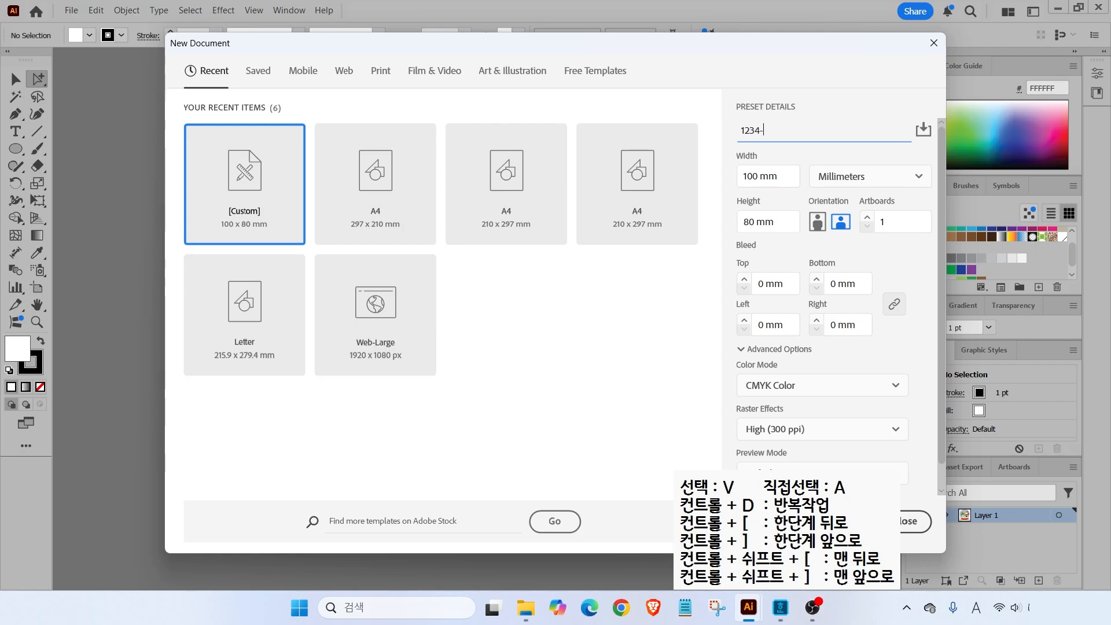
key("Hangul")
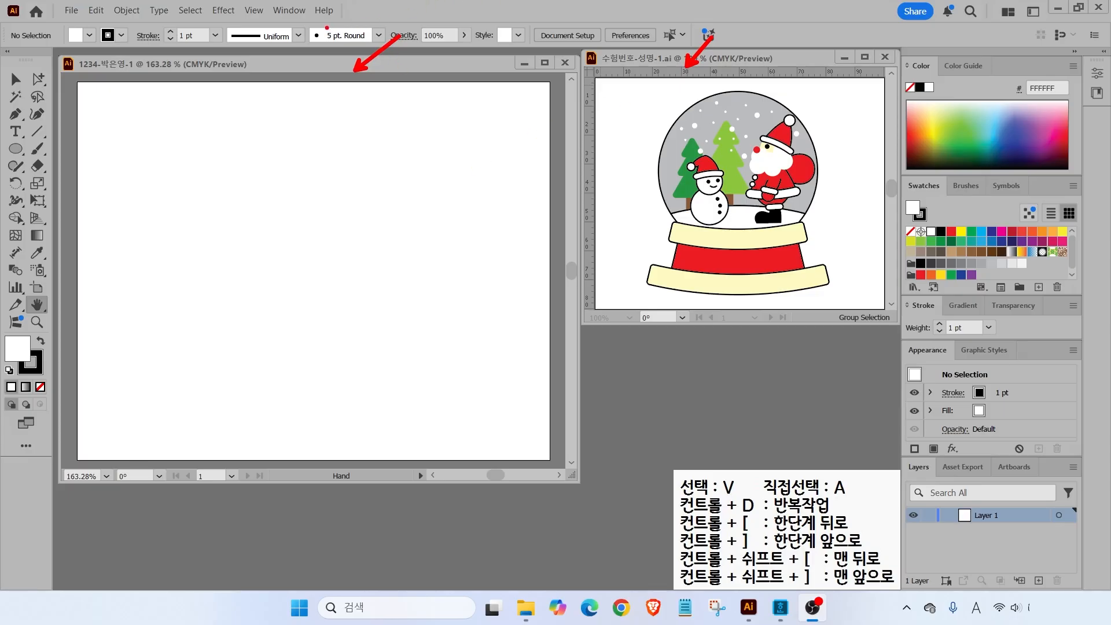
- Turn on View > Rulers > Show Rulers so rulers frame the new document
left_click(255, 11)
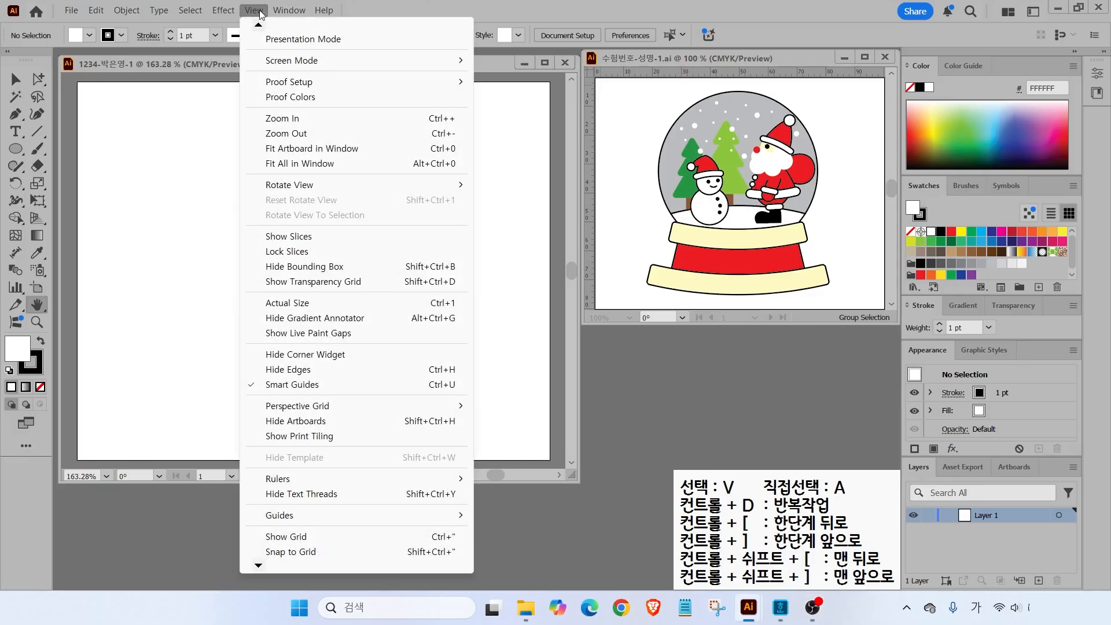
mouse_move(307, 482)
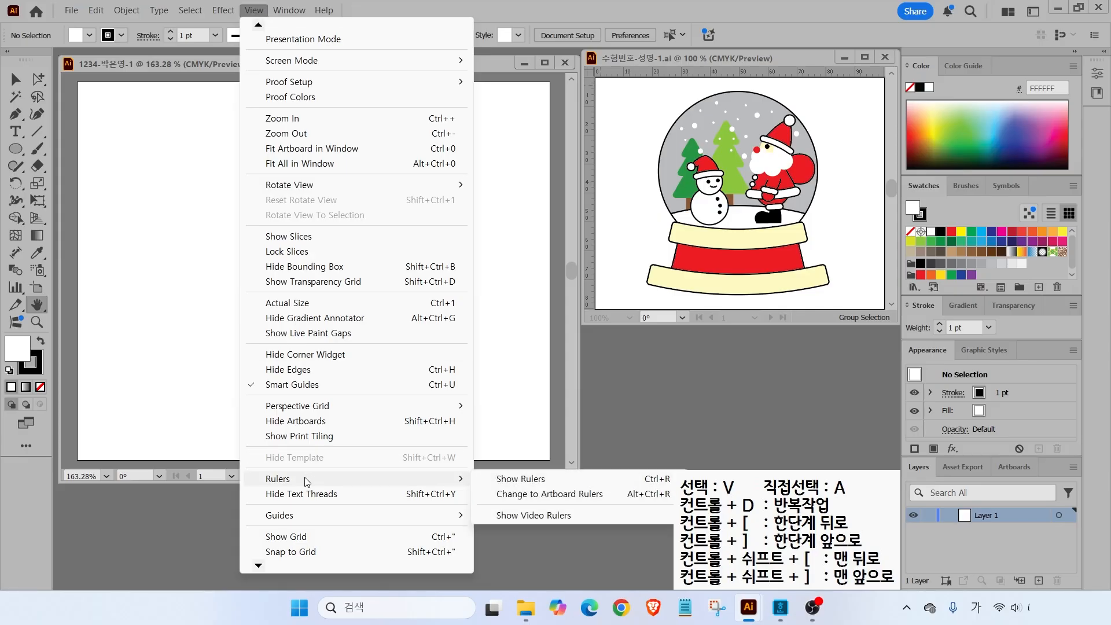
left_click(511, 482)
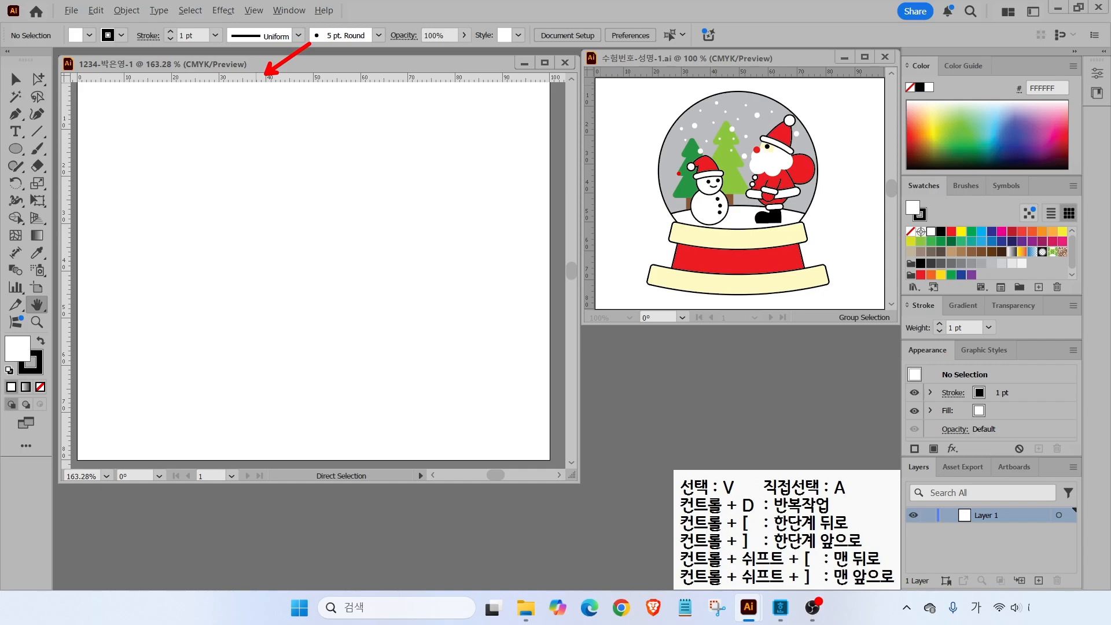
- Create a new colour group named gtq in the Swatches panel
left_click_drag(896, 172, 1096, 315)
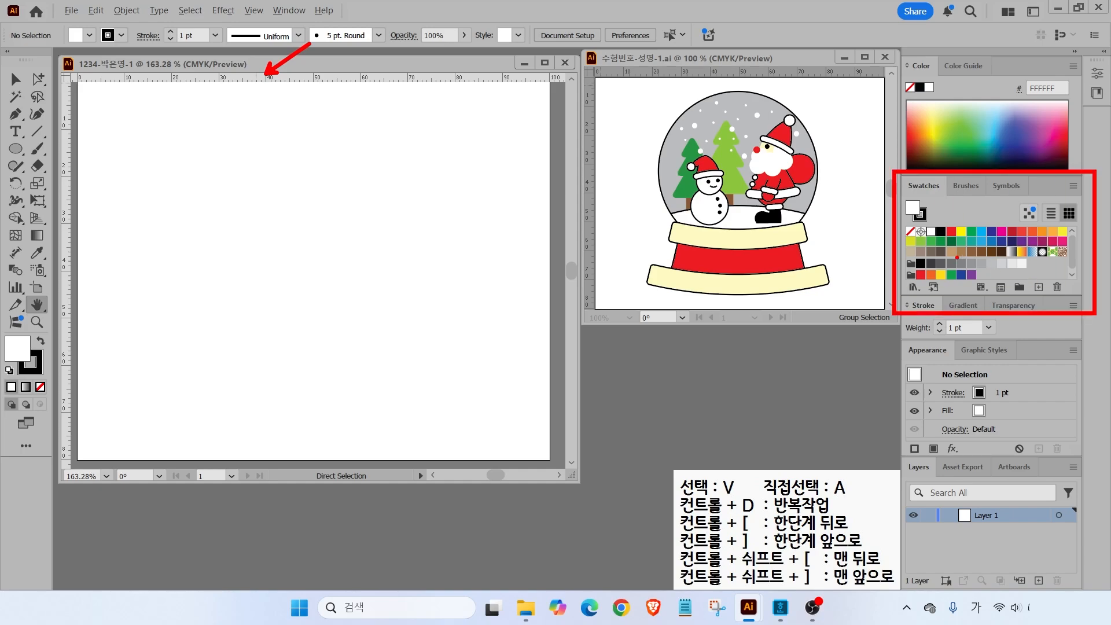
left_click_drag(1009, 275, 1075, 346)
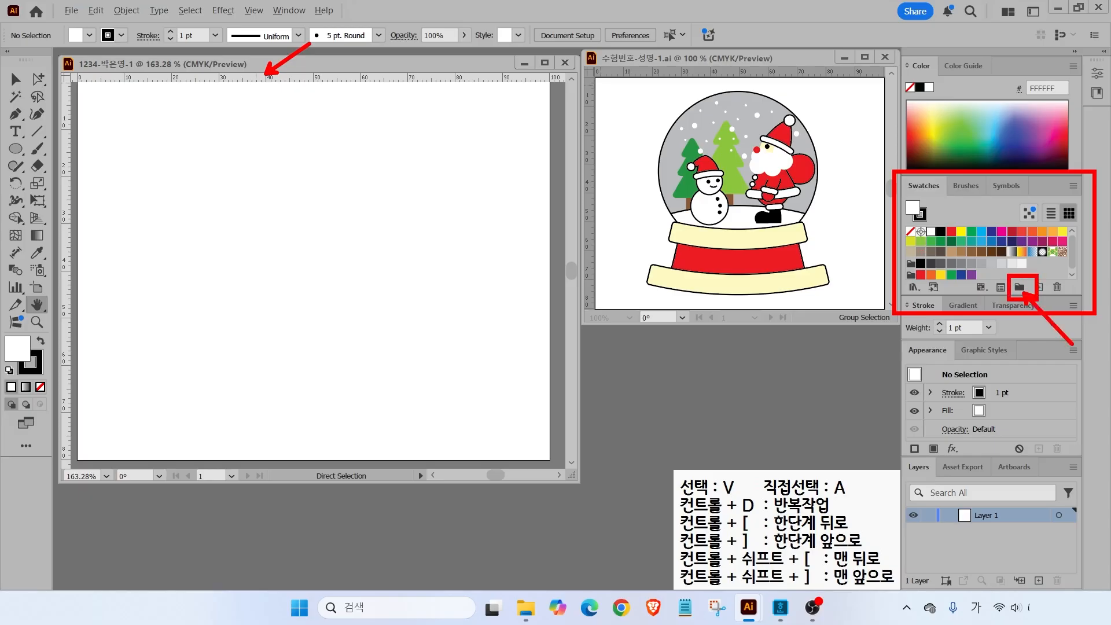
left_click(1020, 287)
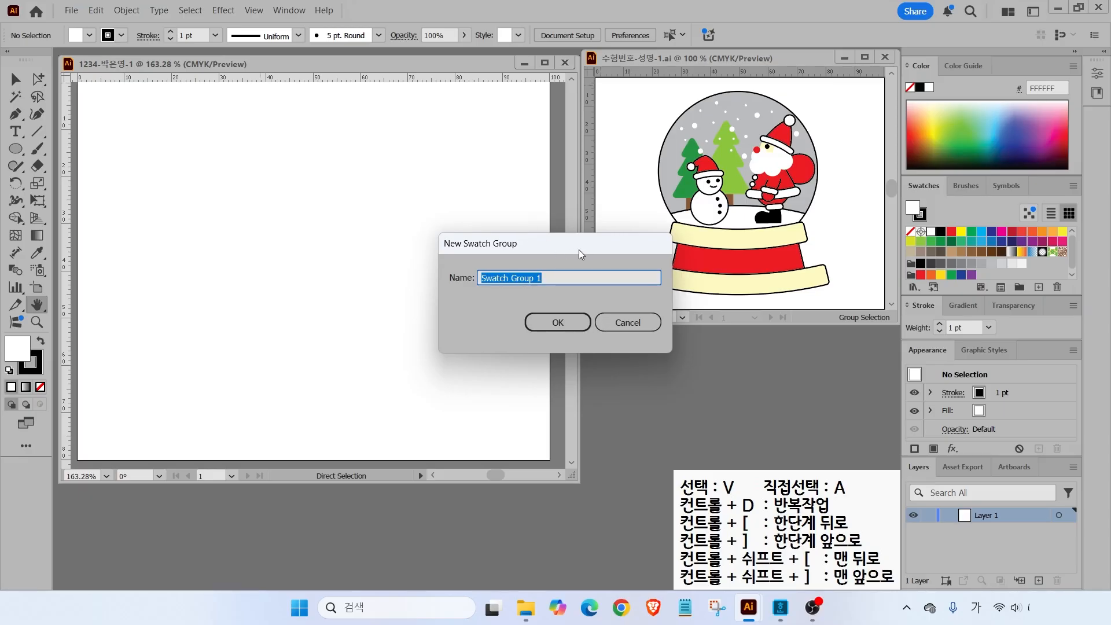
type("ㅎ")
key("BackSpace")
key("Hangul")
type("gtq")
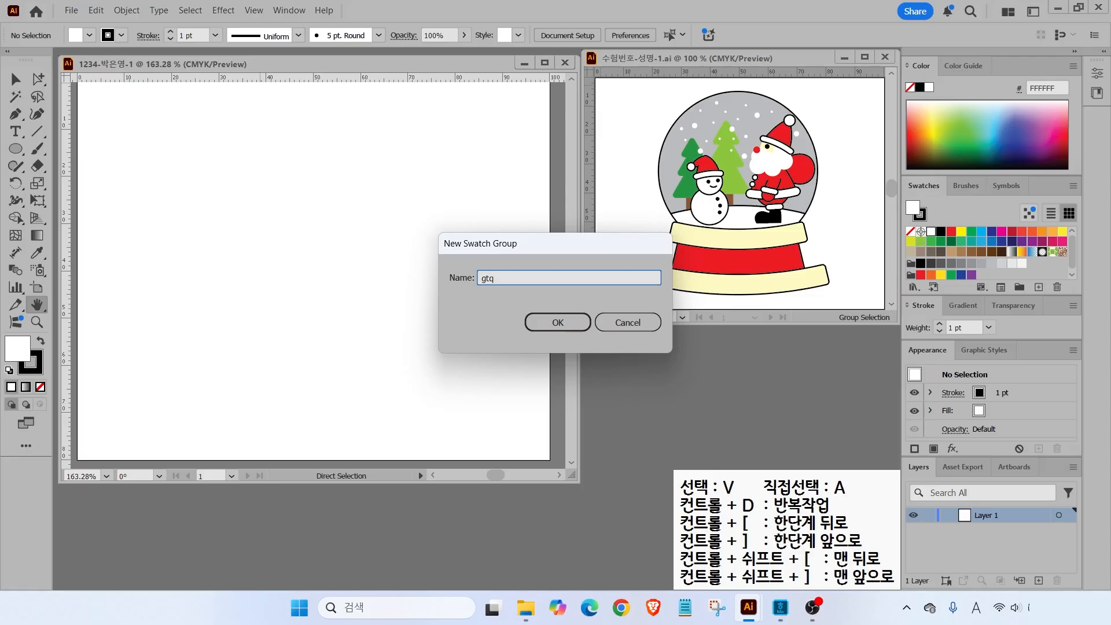
key("Return")
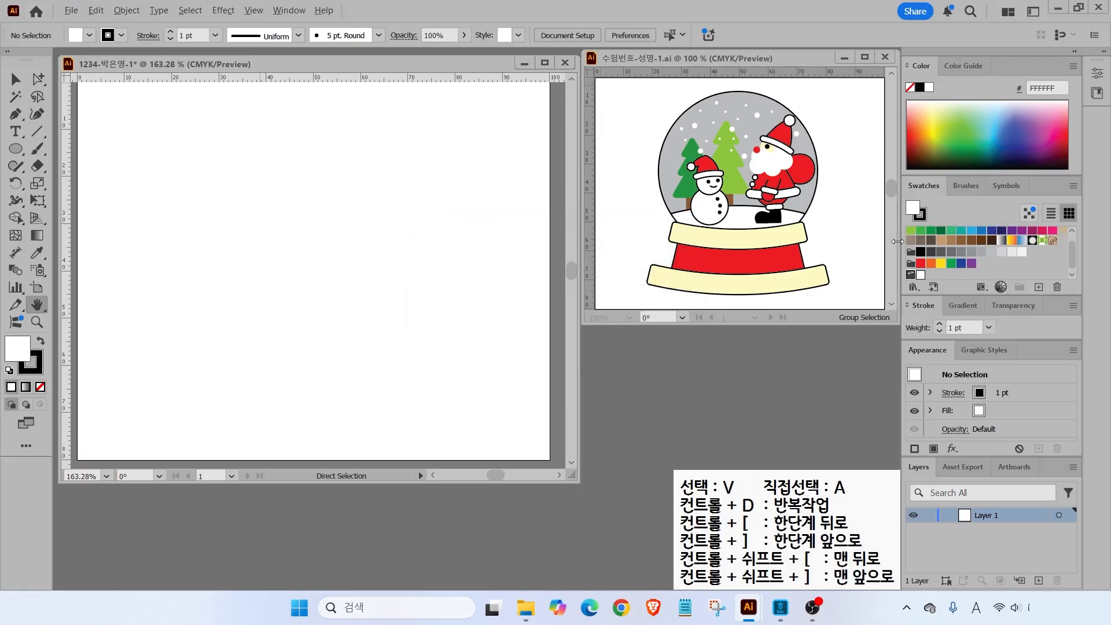
- Add a pale cream swatch with yellow at 30%
left_click_drag(896, 264, 939, 285)
mouse_move(1014, 270)
left_mouse_down()
mouse_move(1064, 299)
mouse_move(1041, 295)
left_mouse_up()
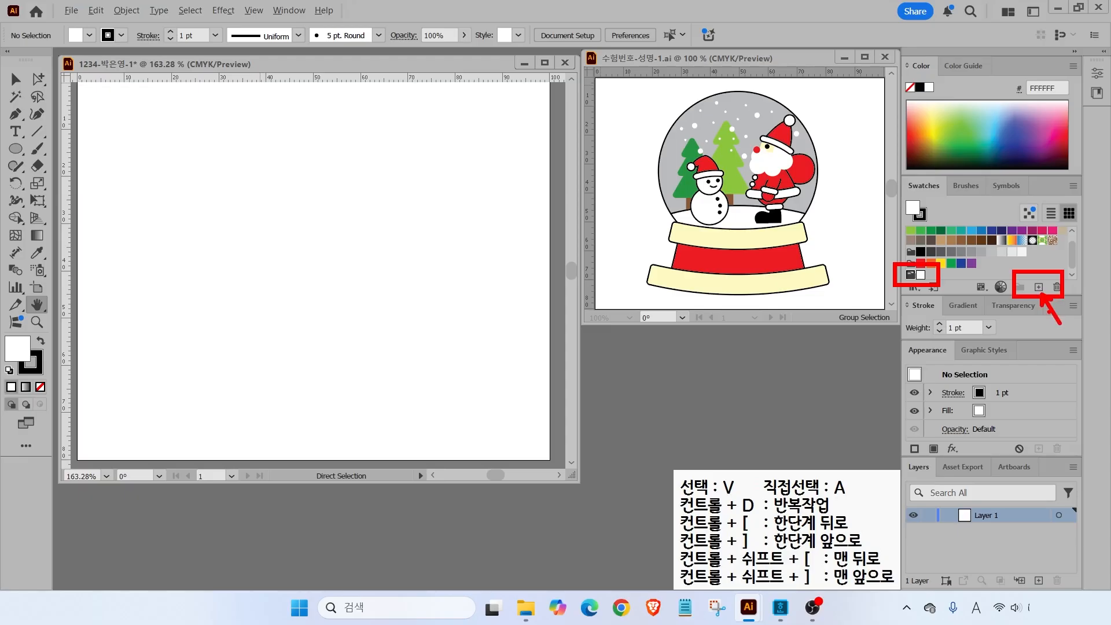
left_click(1039, 287)
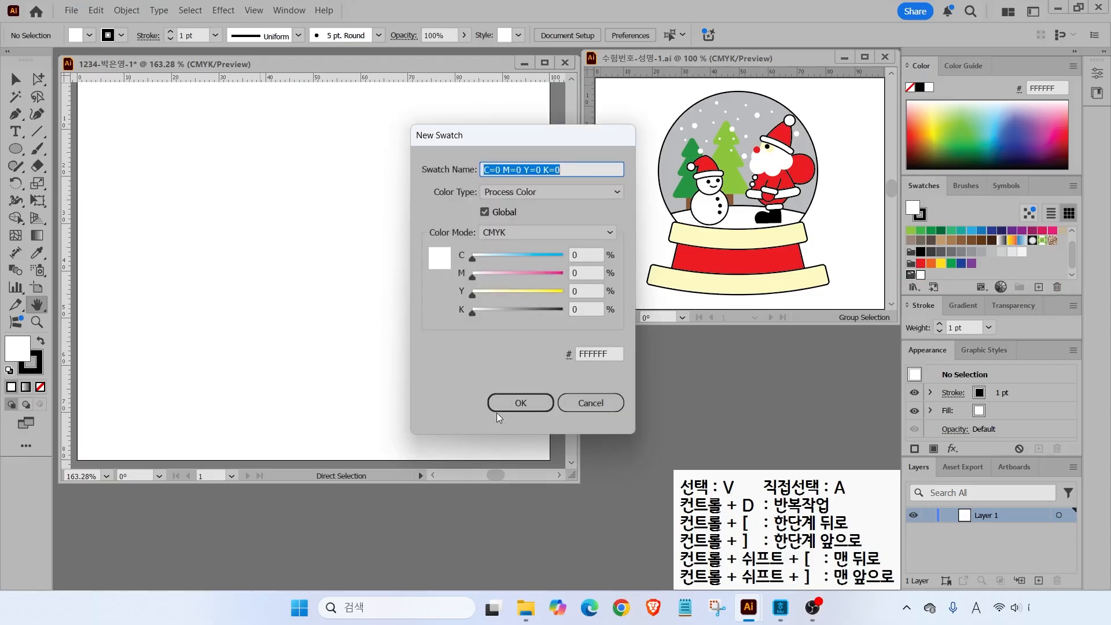
left_click(586, 291)
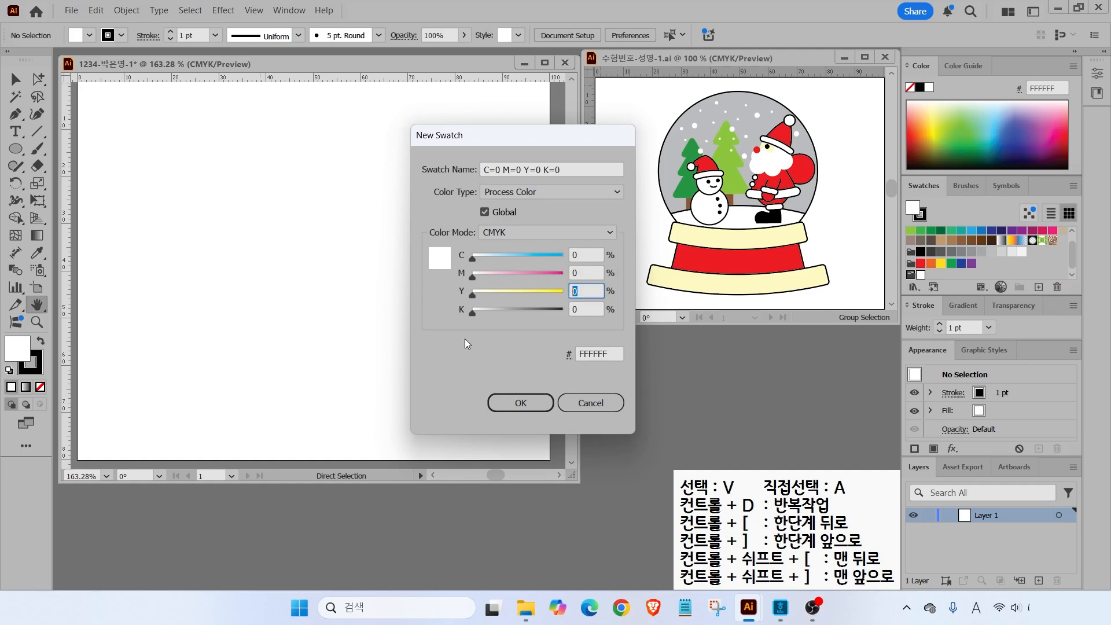
type("30")
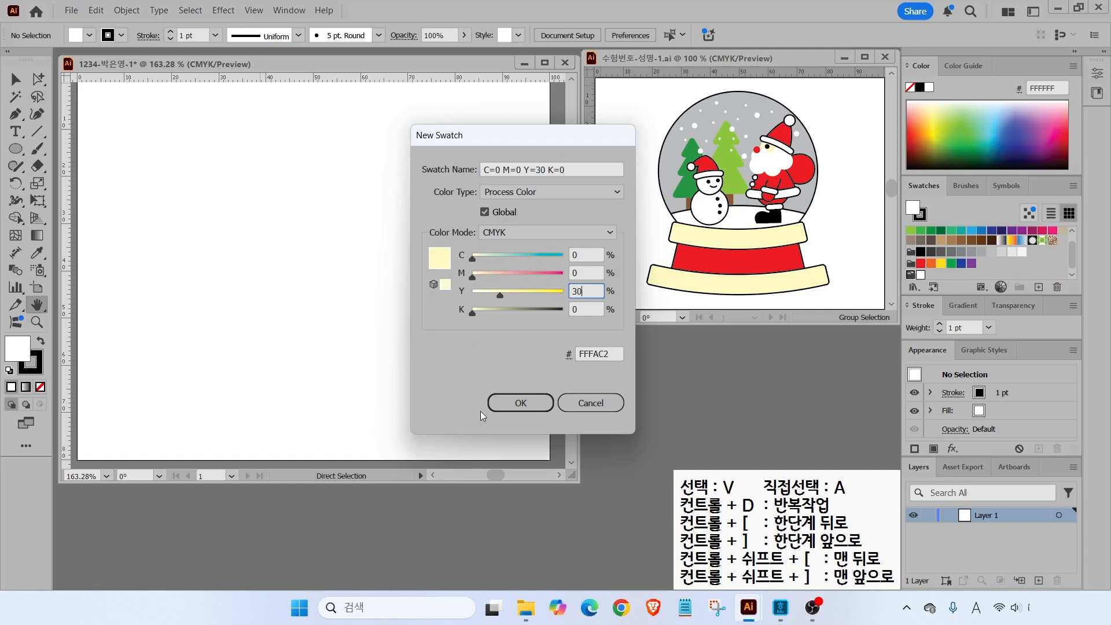
left_click(508, 401)
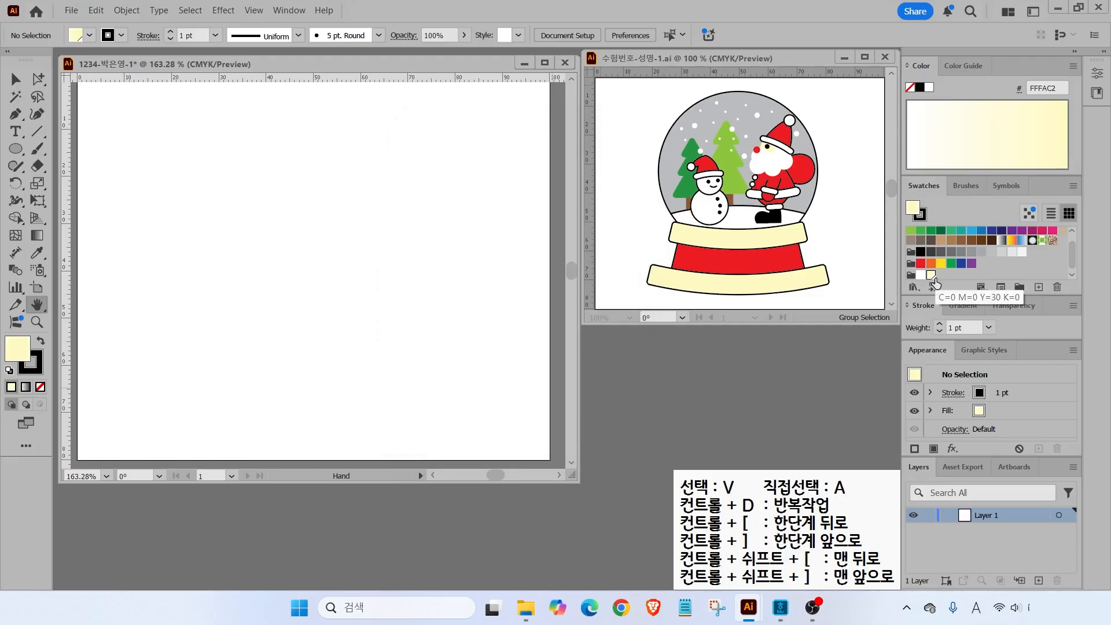
- Add a red swatch with C0, M100, Y100
left_click(1039, 287)
left_click(592, 255)
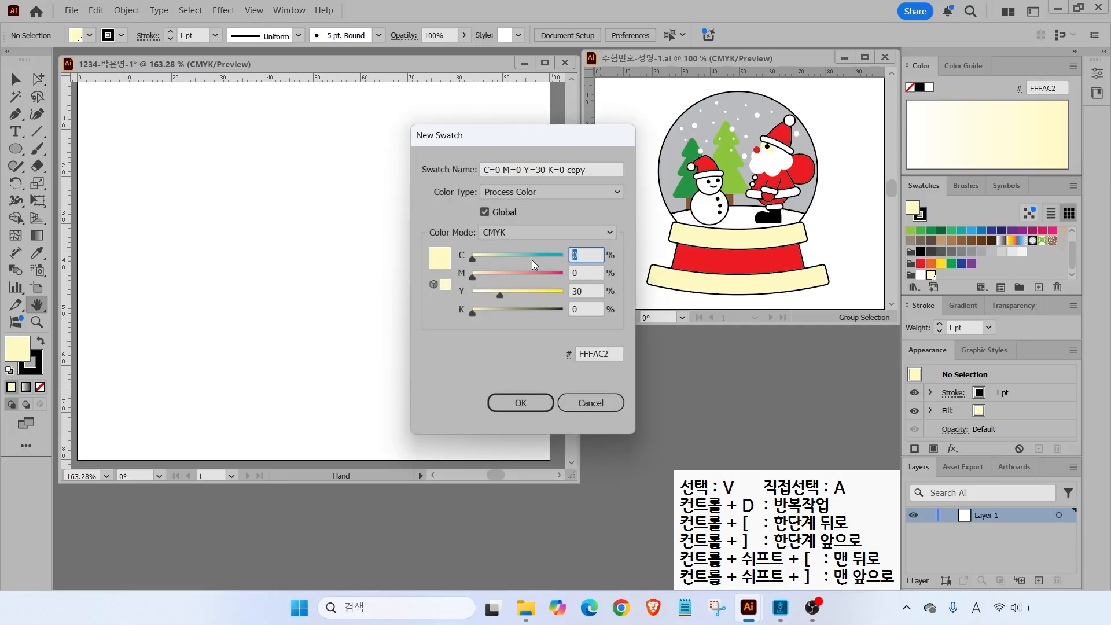
type("0")
key("Tab")
type("100")
key("Tab")
type("100")
key("Return")
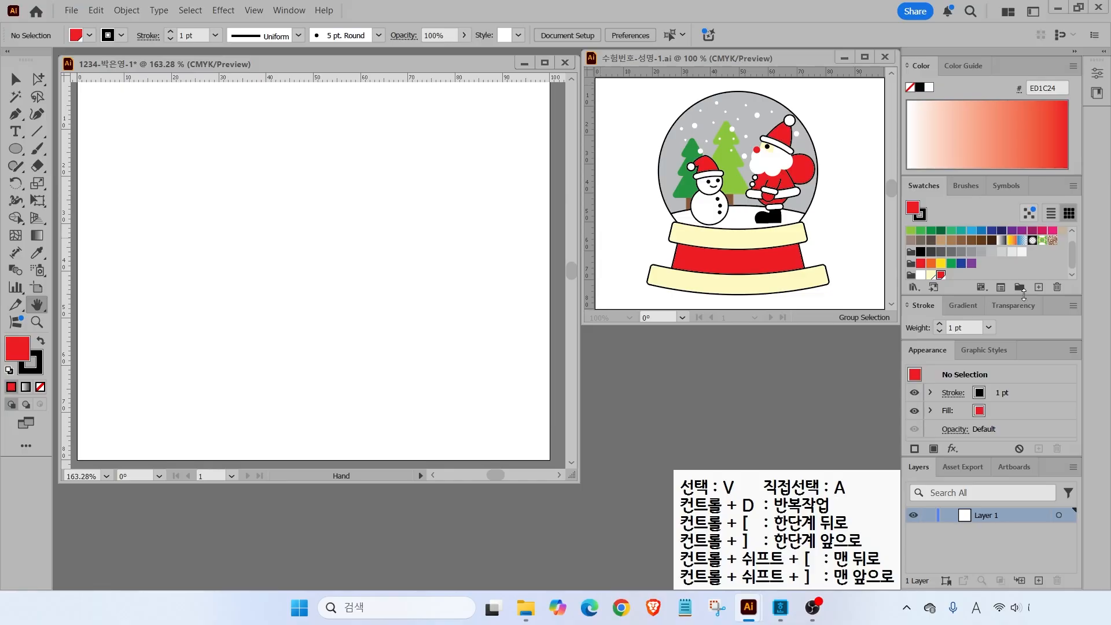
- Add a grey swatch at K30 and a light green swatch
left_click(1039, 288)
key("Tab")
type("0")
key("Tab")
type("0")
key("Tab")
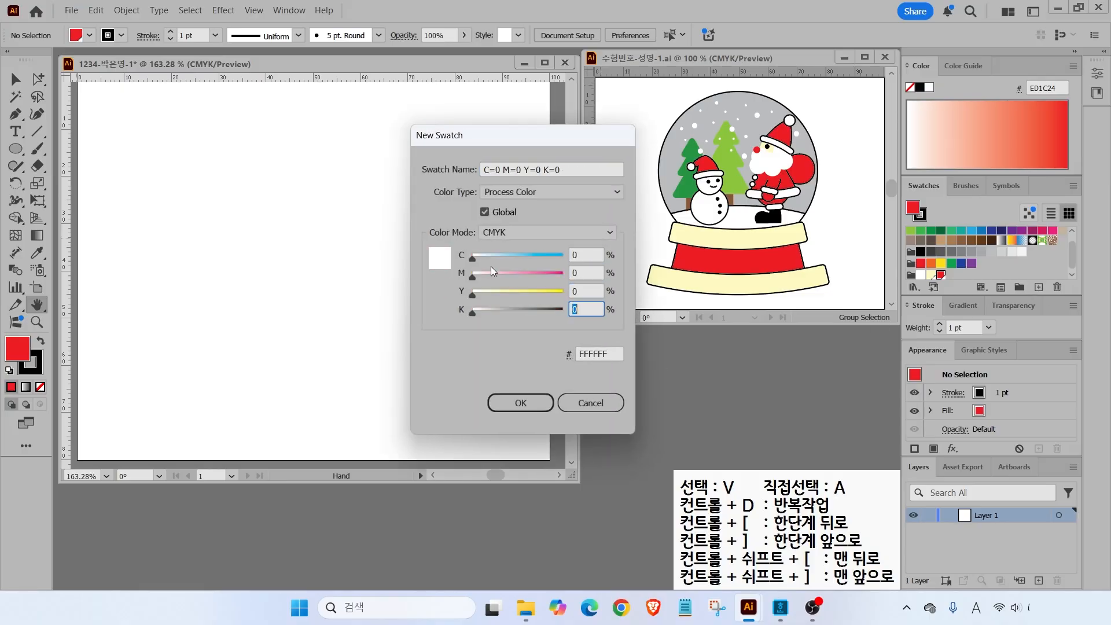
type("30")
key("Return")
left_click(1039, 288)
type("50")
- Add a dark green swatch to the gtq group
key("Tab")
key("Tab")
type("100")
key("Tab")
- Add a brown swatch (30, 60, 80, 30) and a black swatch
type("0")
key("Tab")
key("Return")
left_click(1039, 288)
type("80")
key("Tab")
type("10")
key("Tab")
key("Tab")
type("10")
key("Return")
left_click(1039, 288)
key("Tab")
type("30")
key("Tab")
type("60")
key("Tab")
type("80")
key("Tab")
type("30")
left_click(1039, 288)
key("Tab")
type("0")
key("Tab")
type("0")
key("Tab")
type("0")
key("Tab")
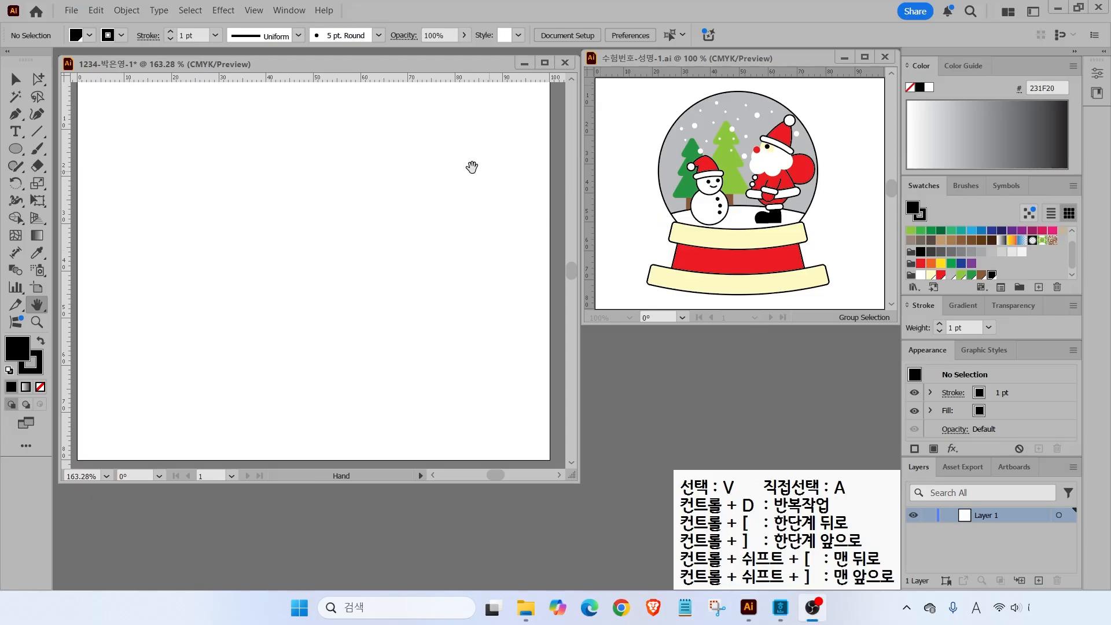
key("ctrl")
- Place vertical guides left and right of centre and a horizontal guide across the lower artboard
left_click_drag(68, 200, 172, 208)
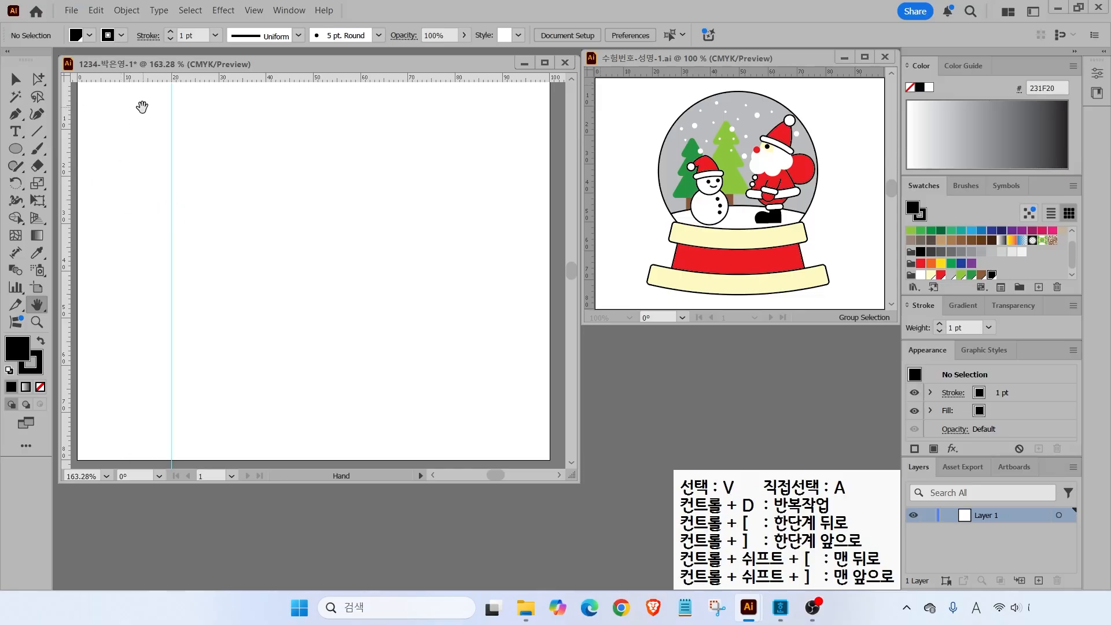
left_click_drag(70, 180, 457, 215)
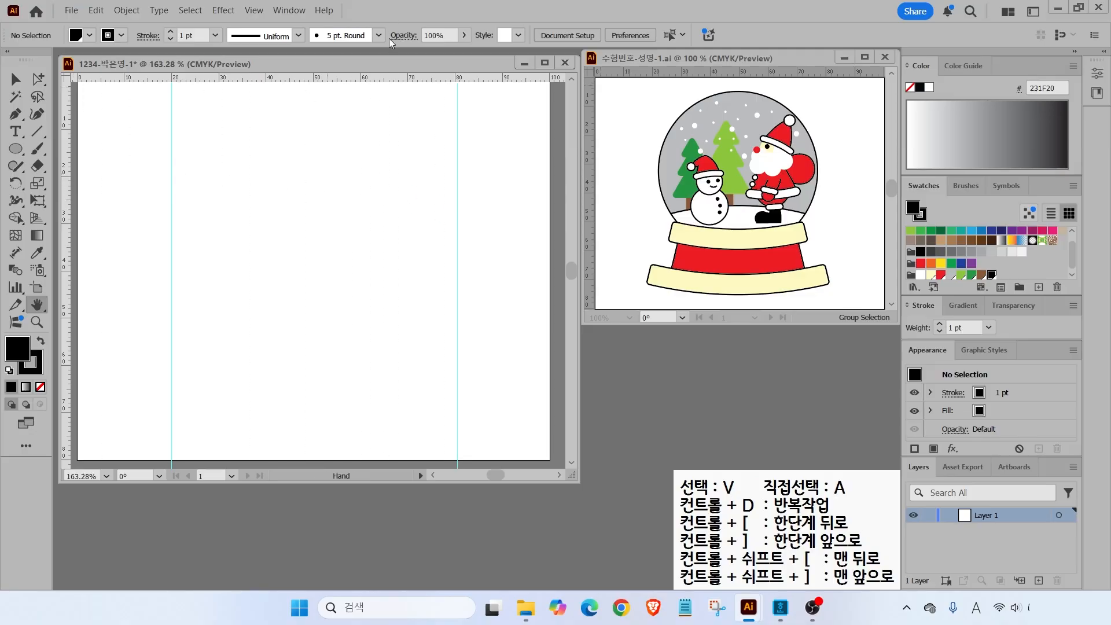
left_click_drag(303, 79, 281, 340)
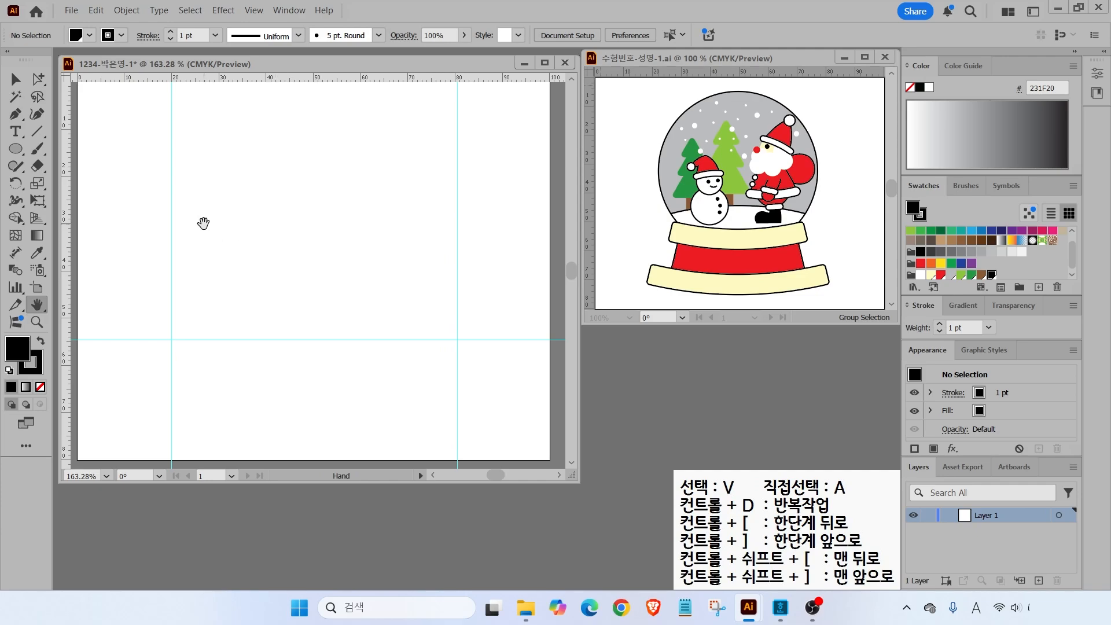
left_click(16, 149)
- Draw a large circle between the vertical guides, fill it grey, and nudge it into place
left_click_drag(174, 94, 454, 373)
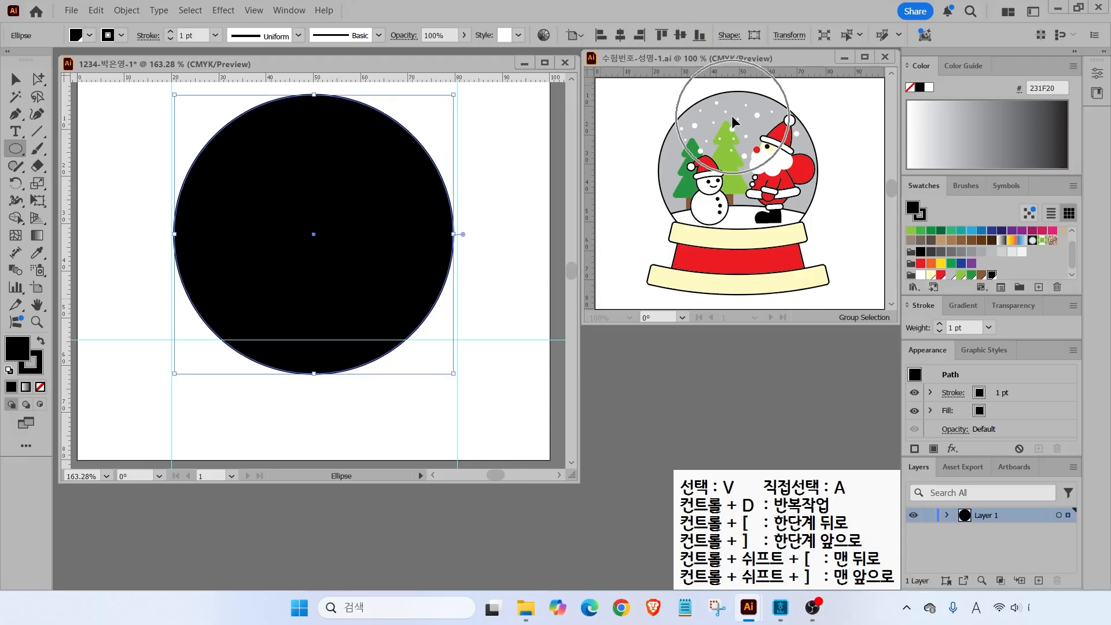
left_click(952, 276)
key("v")
left_click_drag(276, 224, 282, 224)
key("Left")
key("Left")
mouse_move(635, 231)
left_mouse_down()
mouse_move(713, 208)
mouse_move(813, 221)
mouse_move(839, 238)
left_mouse_up()
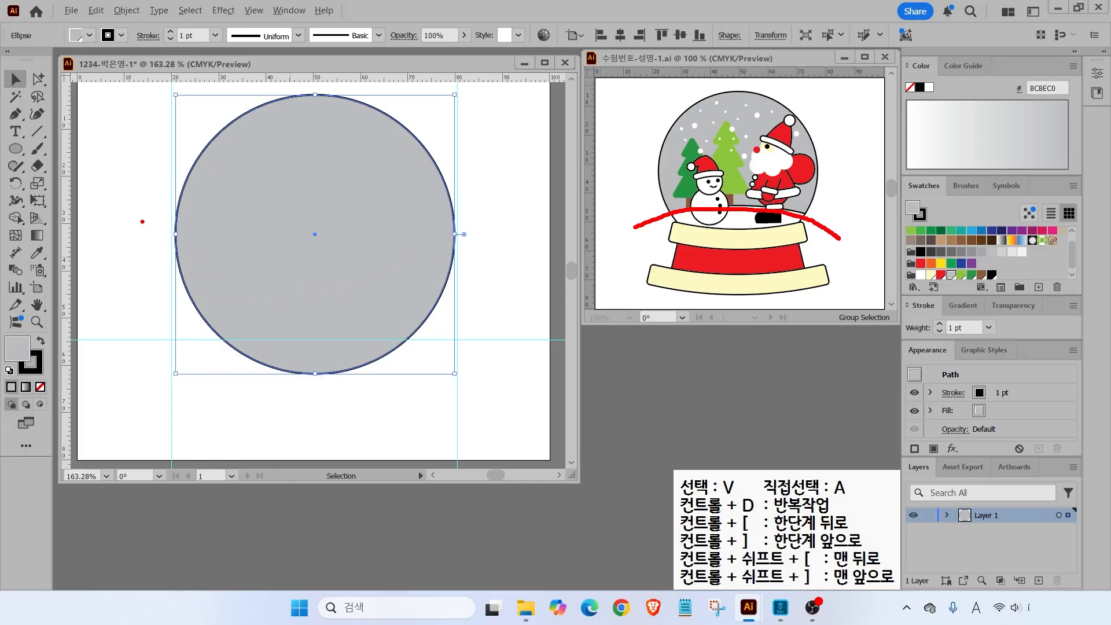
- Draw a wide ellipse overlapping the circle's bottom
left_click(16, 149)
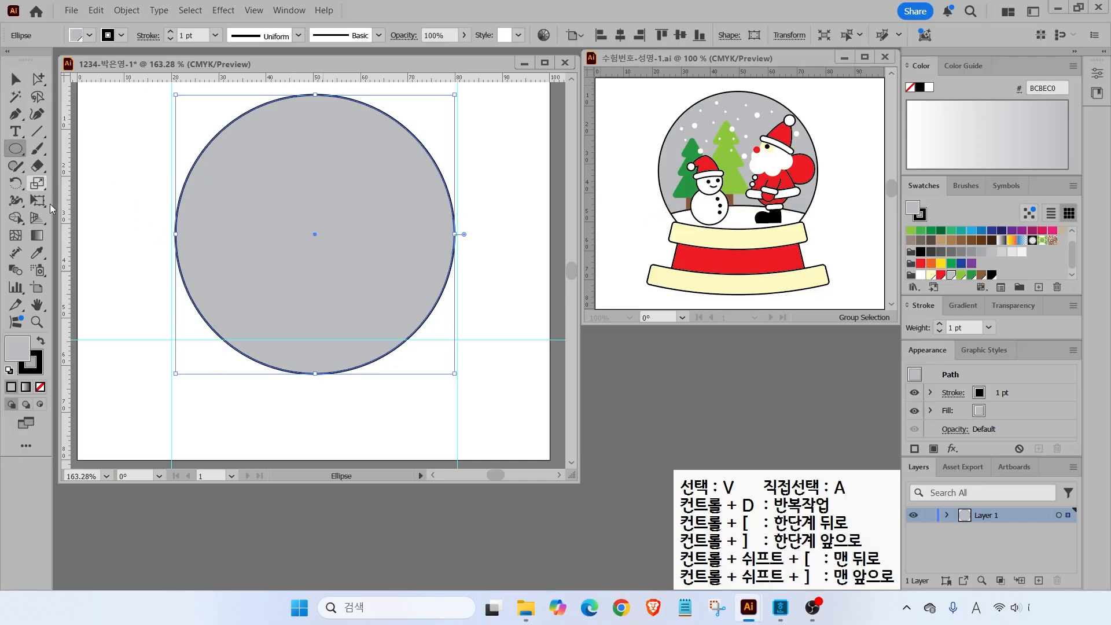
left_click_drag(123, 320, 519, 448)
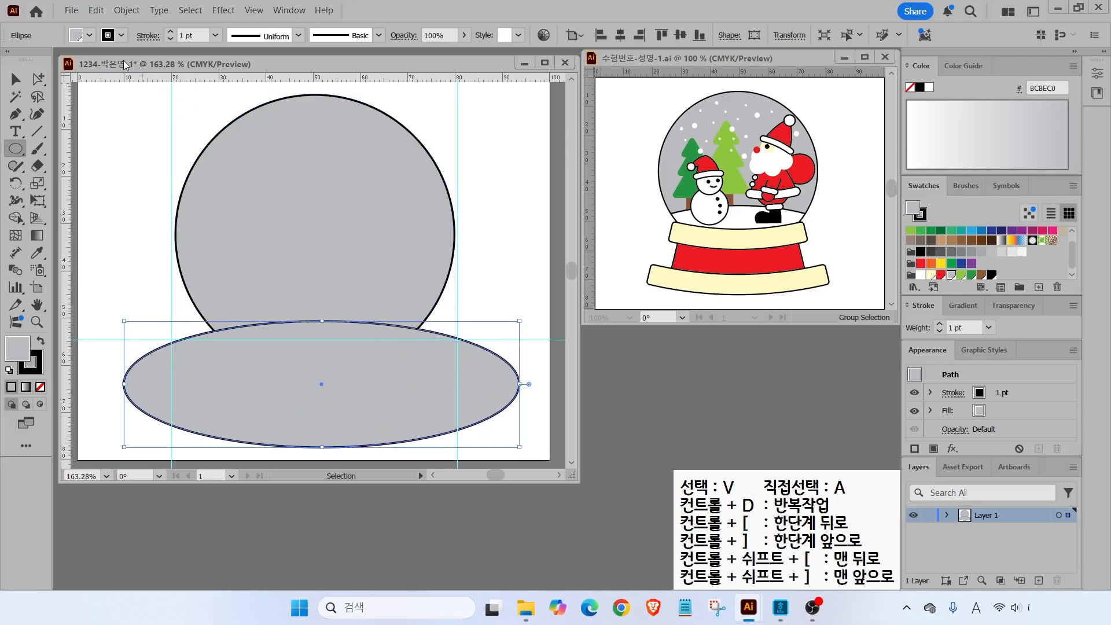
left_click(16, 79)
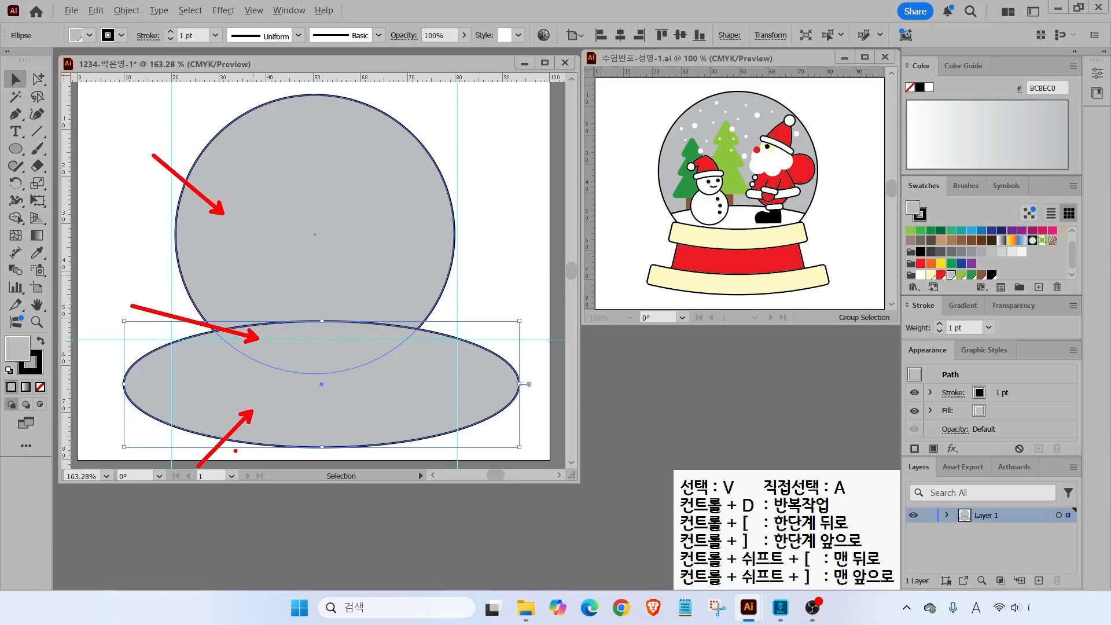
- Open the Pathfinder panel and Divide the selected circle and ellipse
left_click(288, 11)
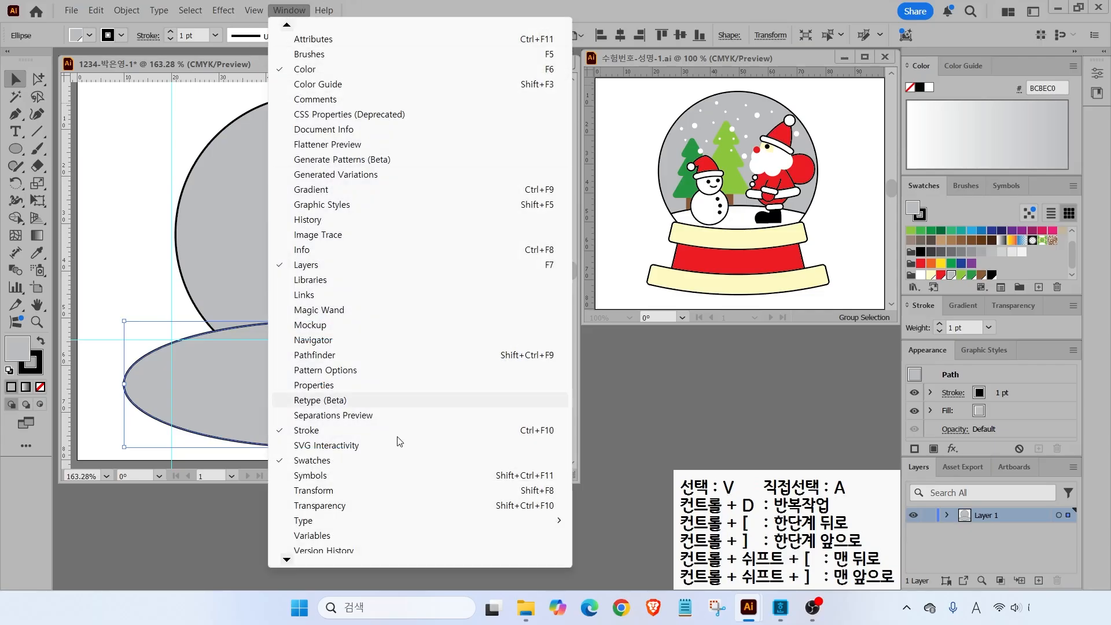
scroll(358, 340, "down", 1)
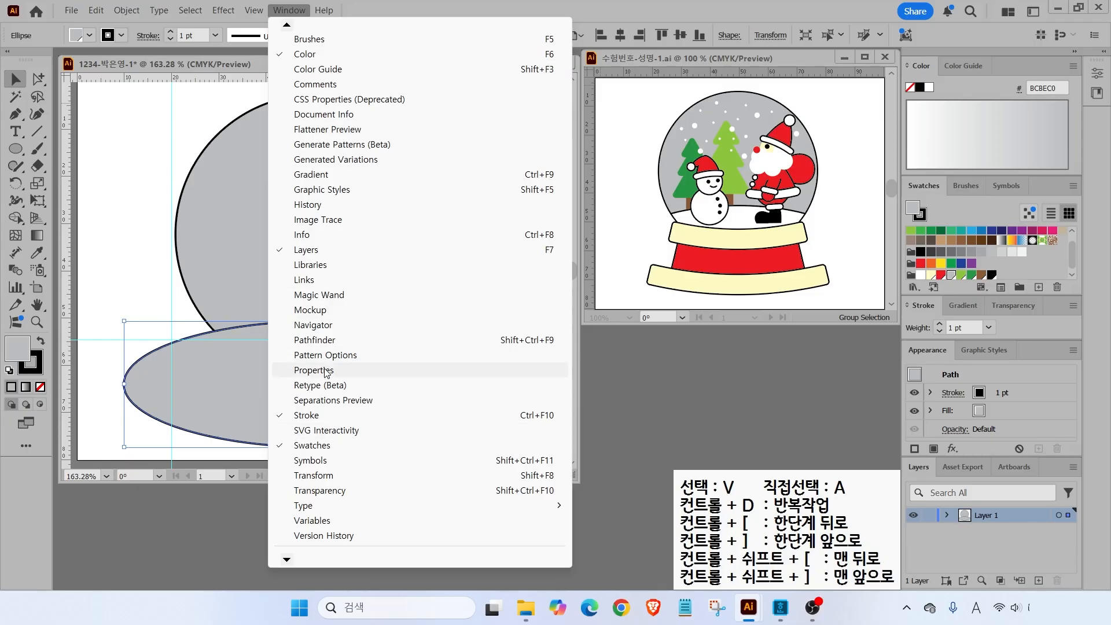
left_click(306, 340)
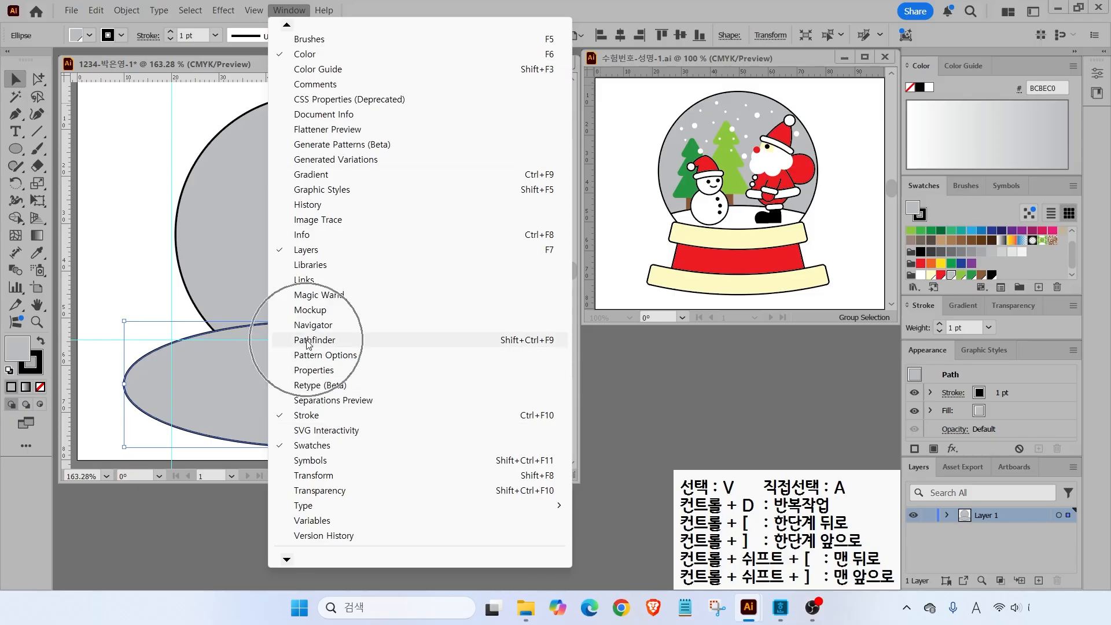
mouse_move(500, 485)
left_mouse_down()
mouse_move(561, 485)
mouse_move(504, 489)
left_mouse_up()
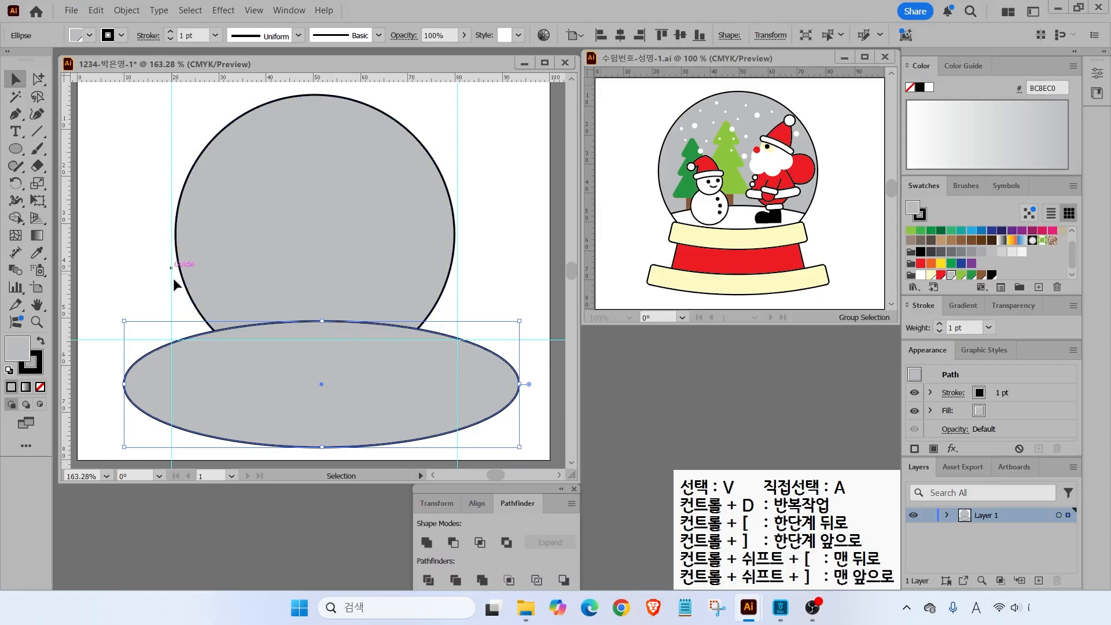
left_click(134, 246)
left_click_drag(242, 352, 244, 353)
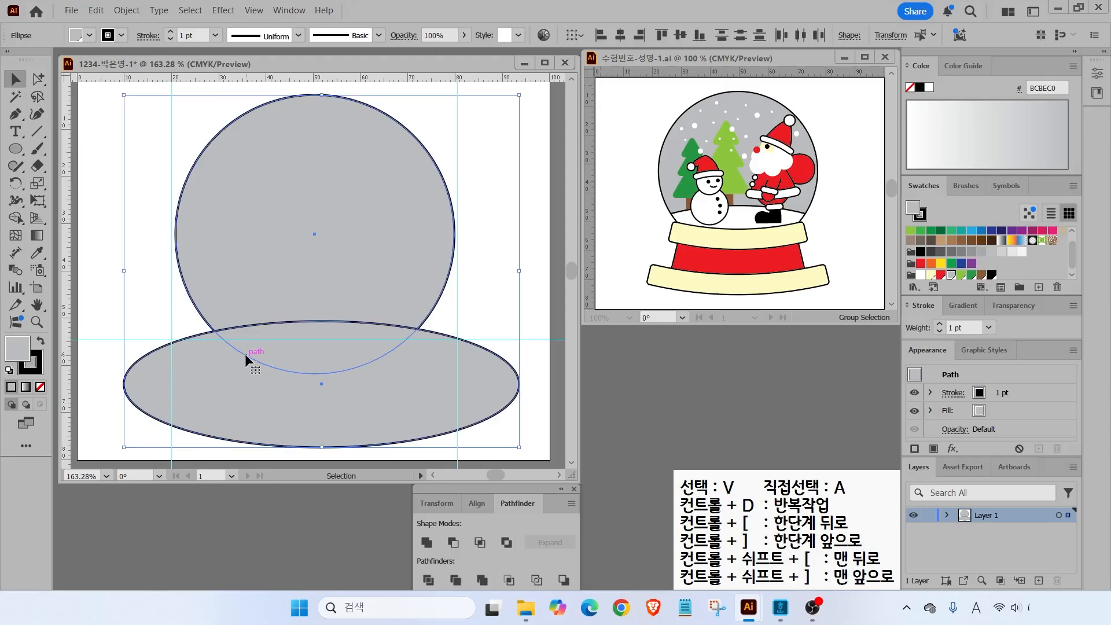
left_click(428, 579)
- Rearrange the divided pieces and switch to the Direct Selection tool
key("ctrl+2")
left_click_drag(202, 276, 148, 269)
left_click_drag(264, 350, 156, 349)
left_click_drag(202, 403, 157, 448)
key("Escape")
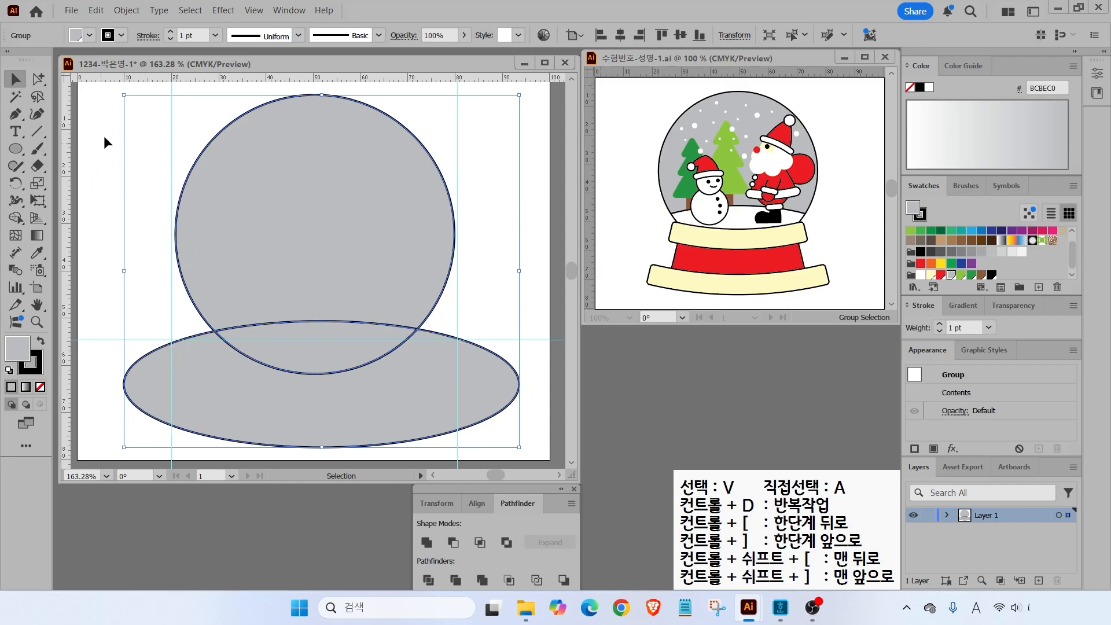
mouse_move(28, 53)
left_mouse_down()
mouse_move(2, 56)
mouse_move(53, 2)
left_mouse_up()
mouse_move(69, 80)
left_mouse_down()
mouse_move(44, 93)
mouse_move(23, 73)
mouse_move(65, 75)
left_mouse_up()
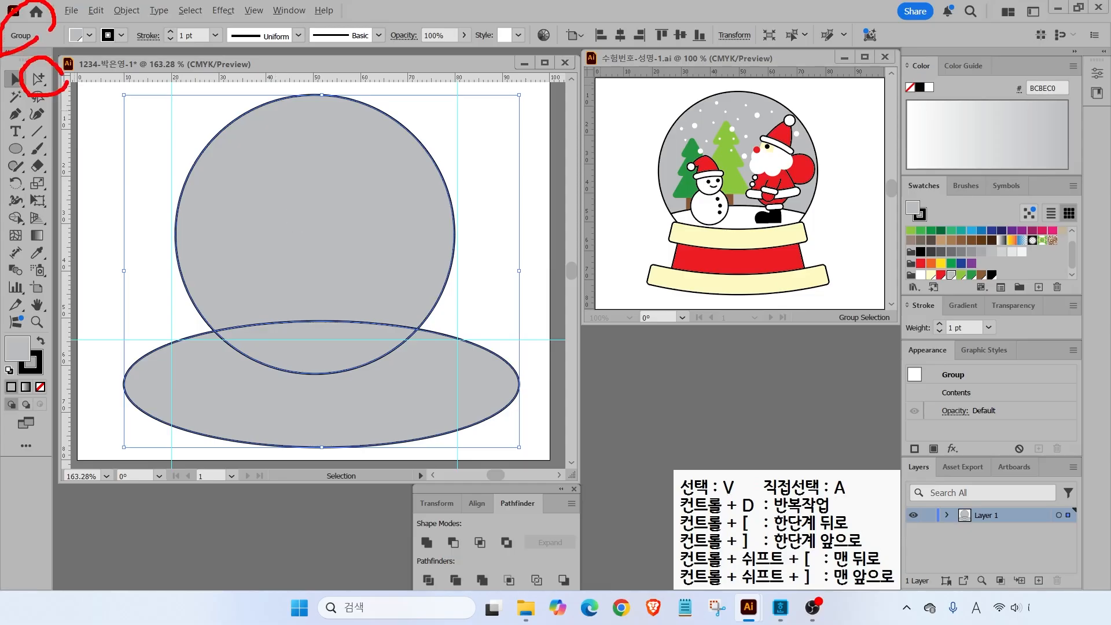
mouse_move(193, 375)
left_mouse_down()
mouse_move(109, 398)
mouse_move(98, 414)
left_mouse_up()
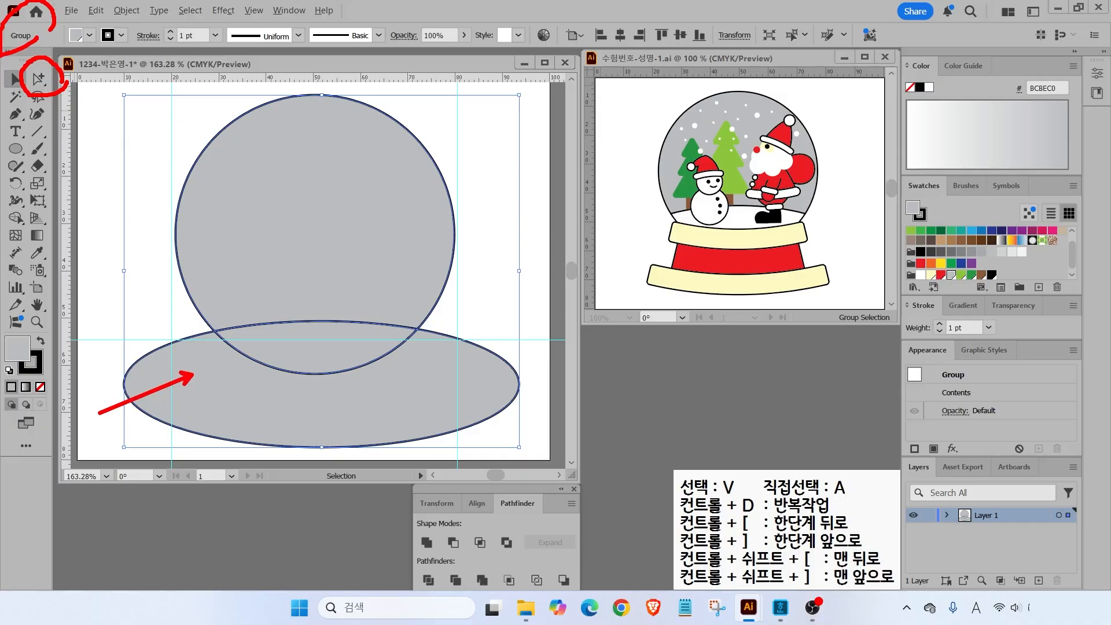
left_click(39, 80)
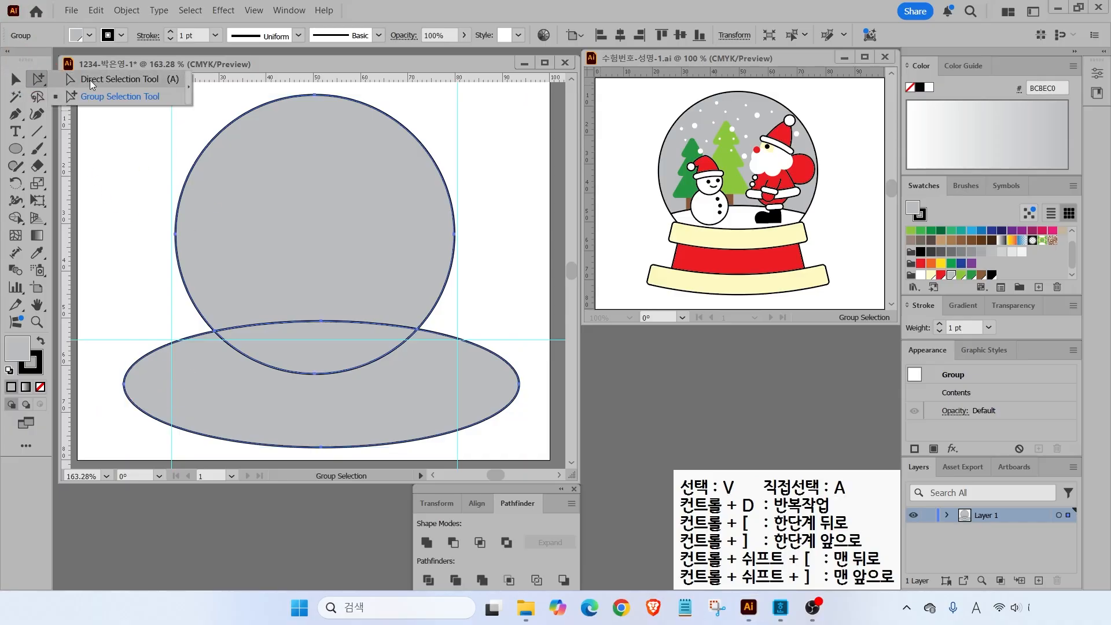
left_click(89, 80)
left_click(123, 323)
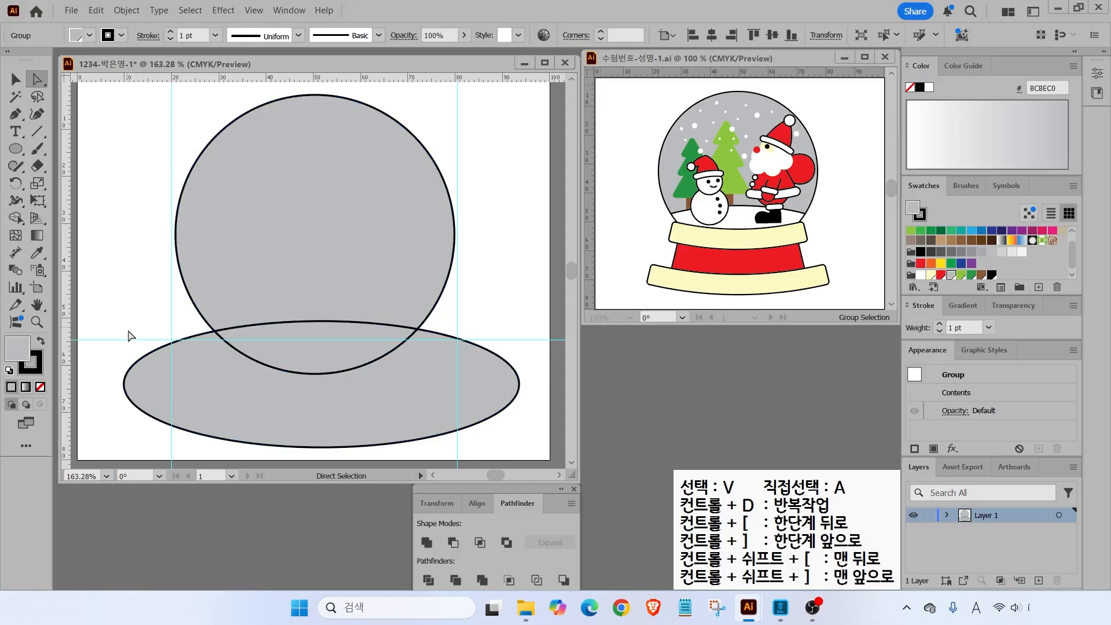
- Delete the leftover ellipse piece and fill the bottom arc piece with white
left_click(147, 369)
key("Delete")
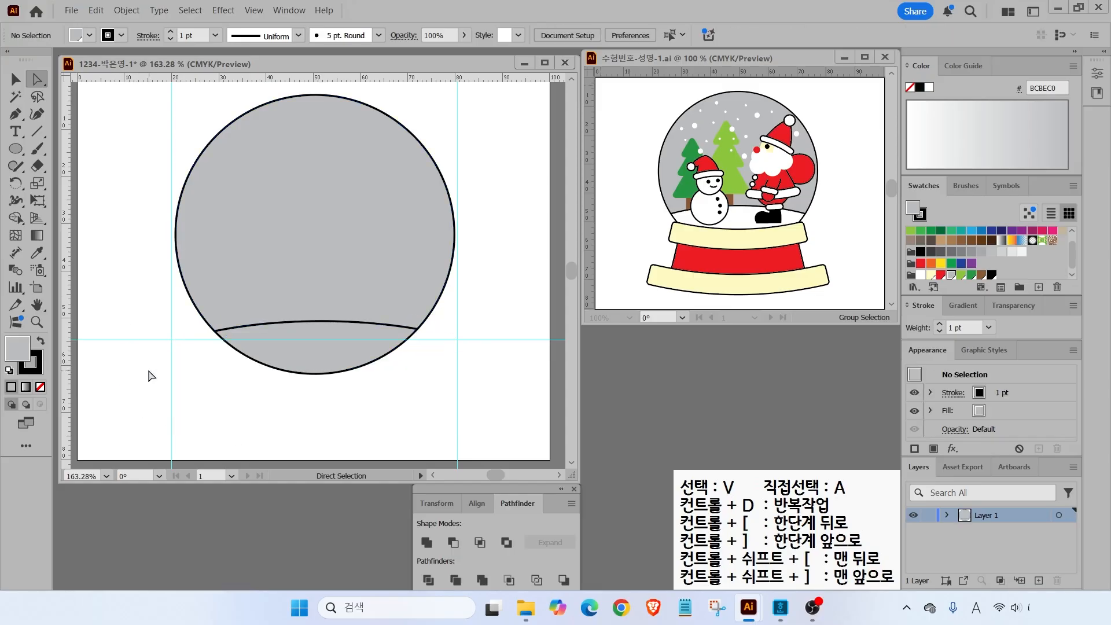
left_click(304, 356)
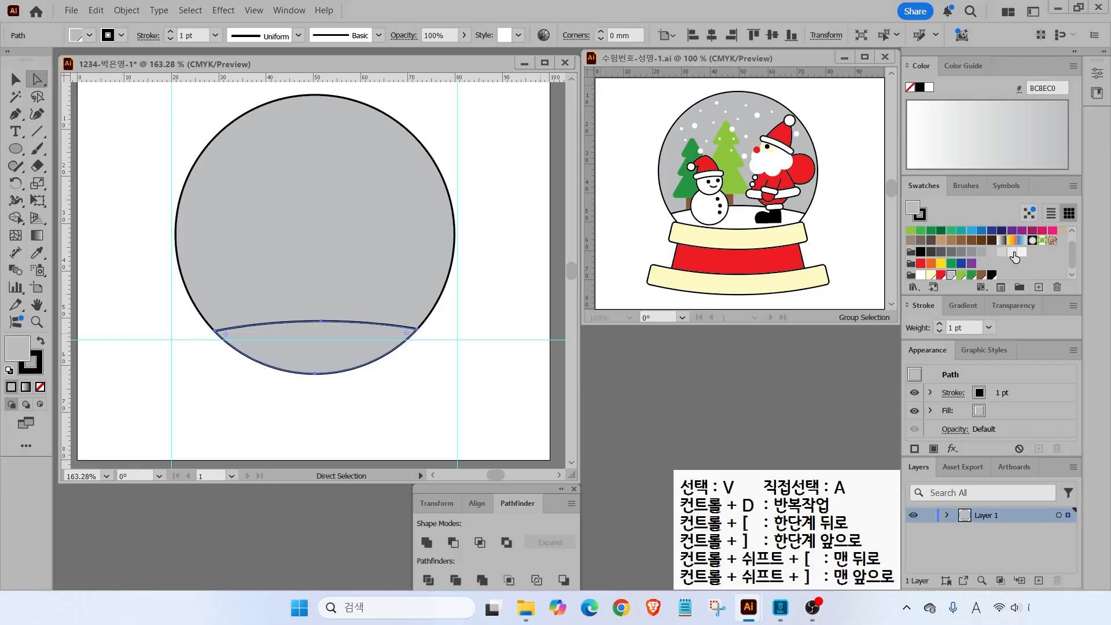
left_click(922, 275)
left_click(405, 382)
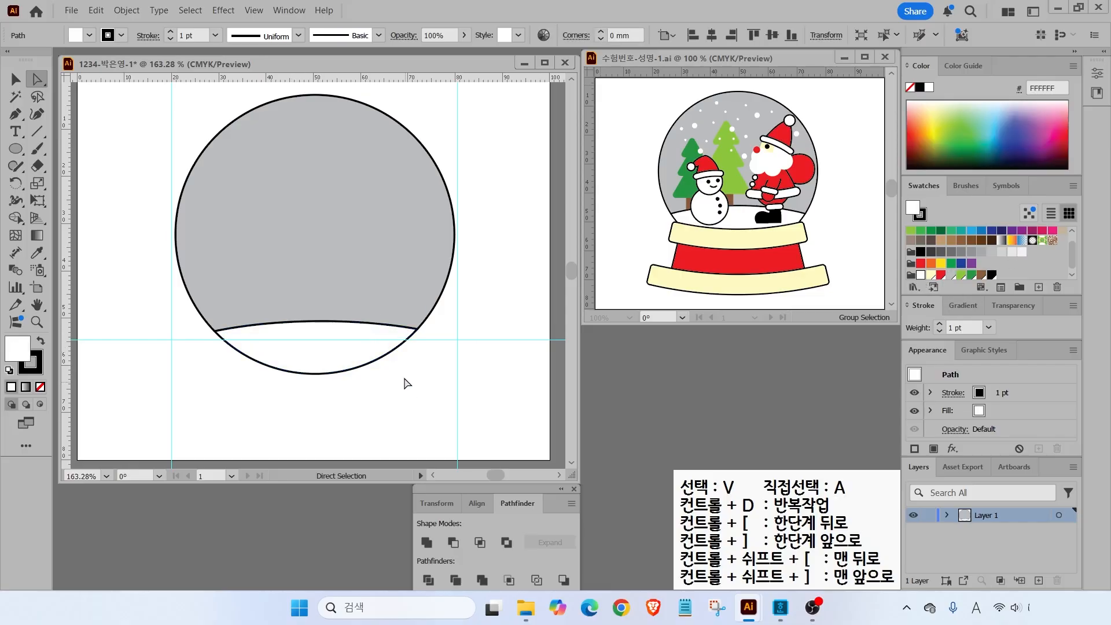
- Select the whole circle group with the Selection tool
left_click_drag(677, 111, 625, 78)
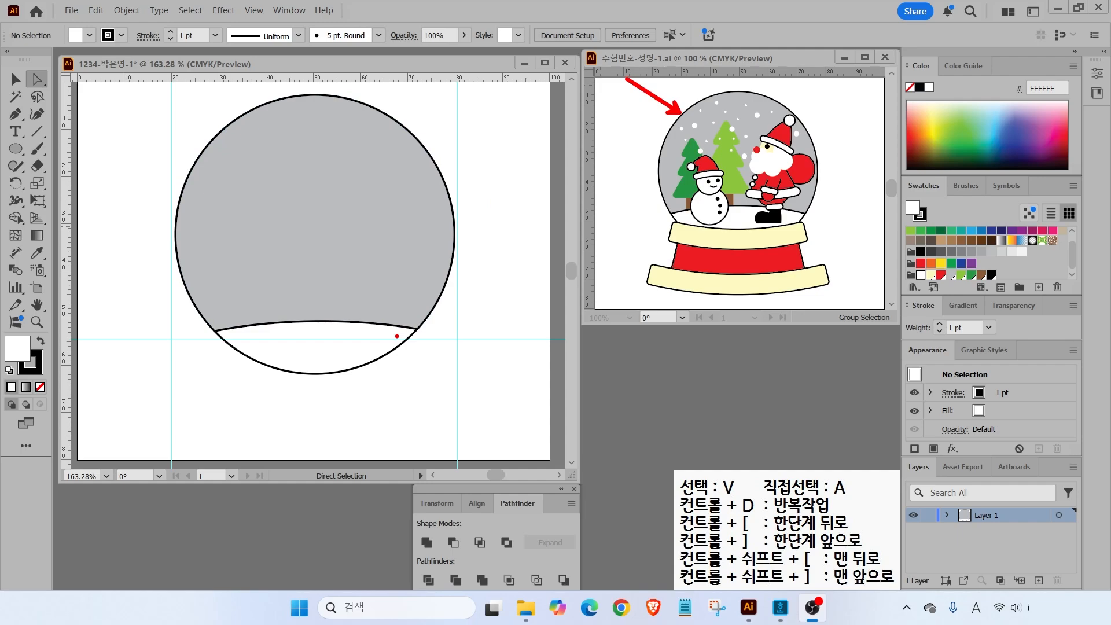
key("Escape")
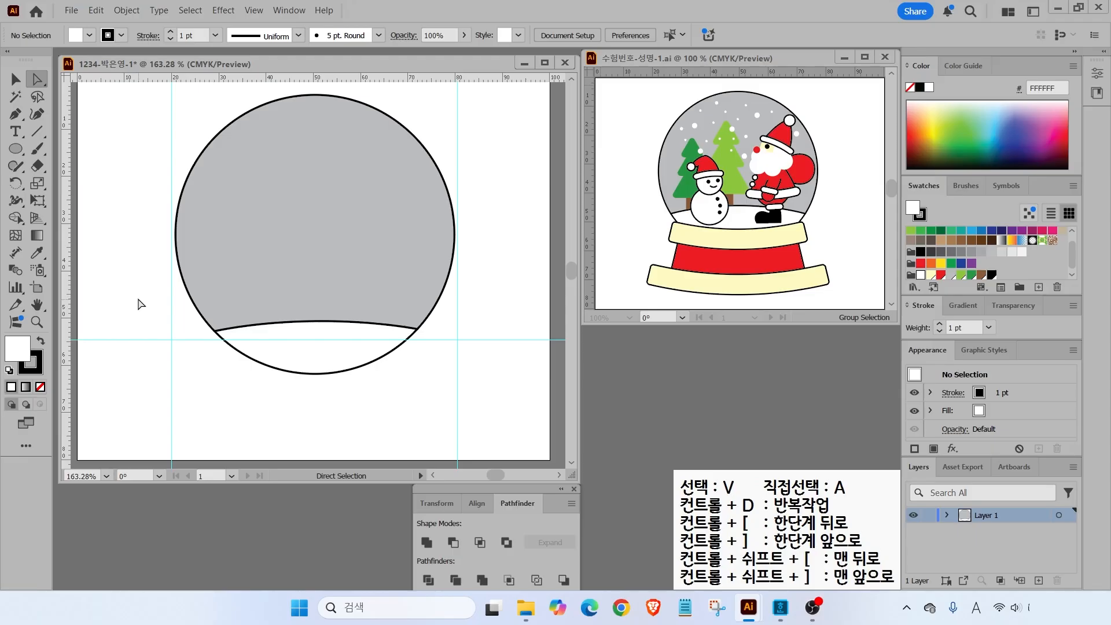
left_click_drag(139, 302, 275, 350)
left_click(15, 79)
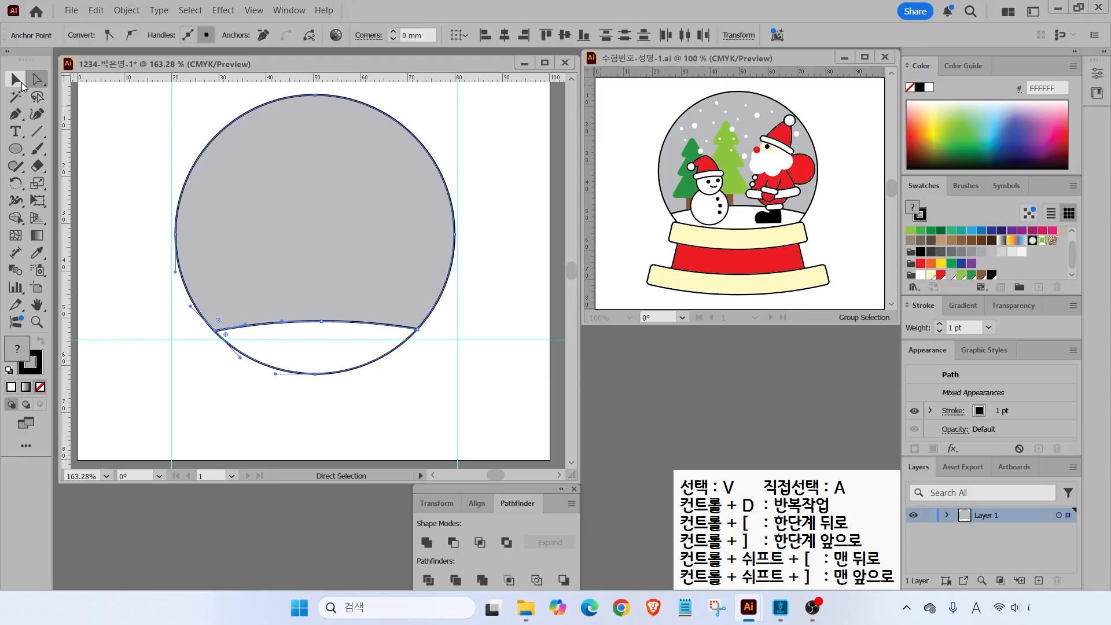
left_click_drag(126, 198, 312, 382)
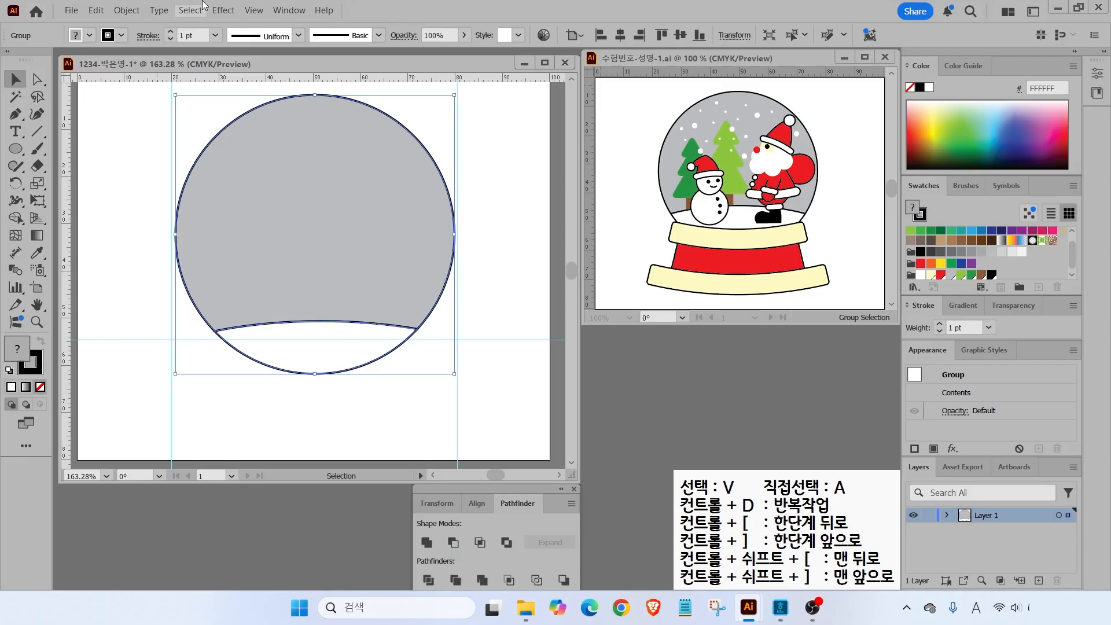
left_click(124, 11)
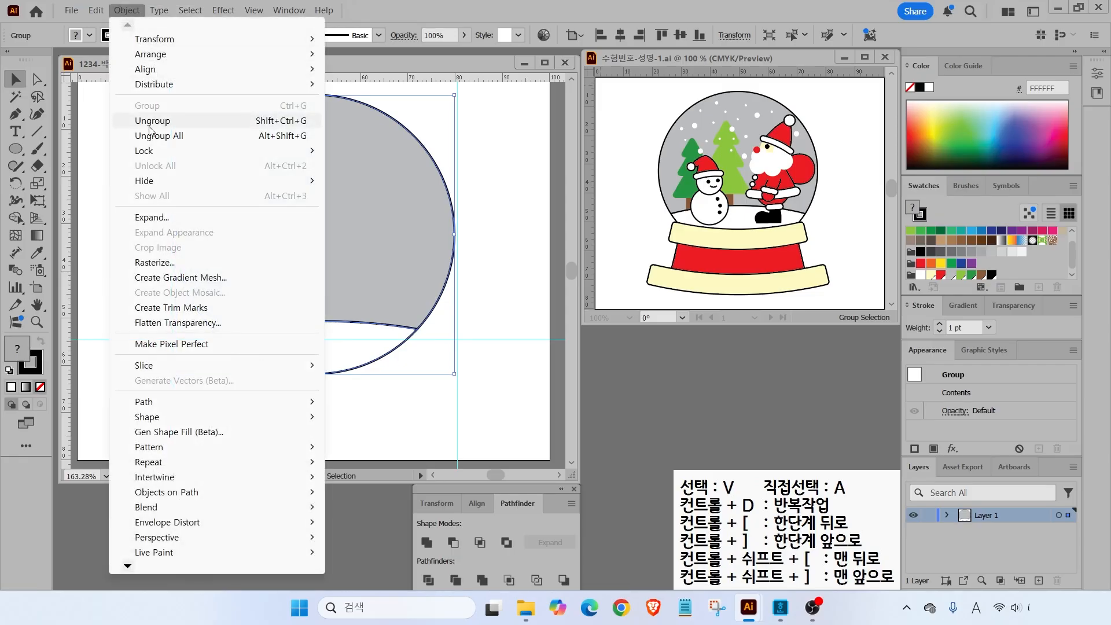
- Lock the globe group and draw a wide, flat pale yellow rounded rectangle
left_click(145, 152)
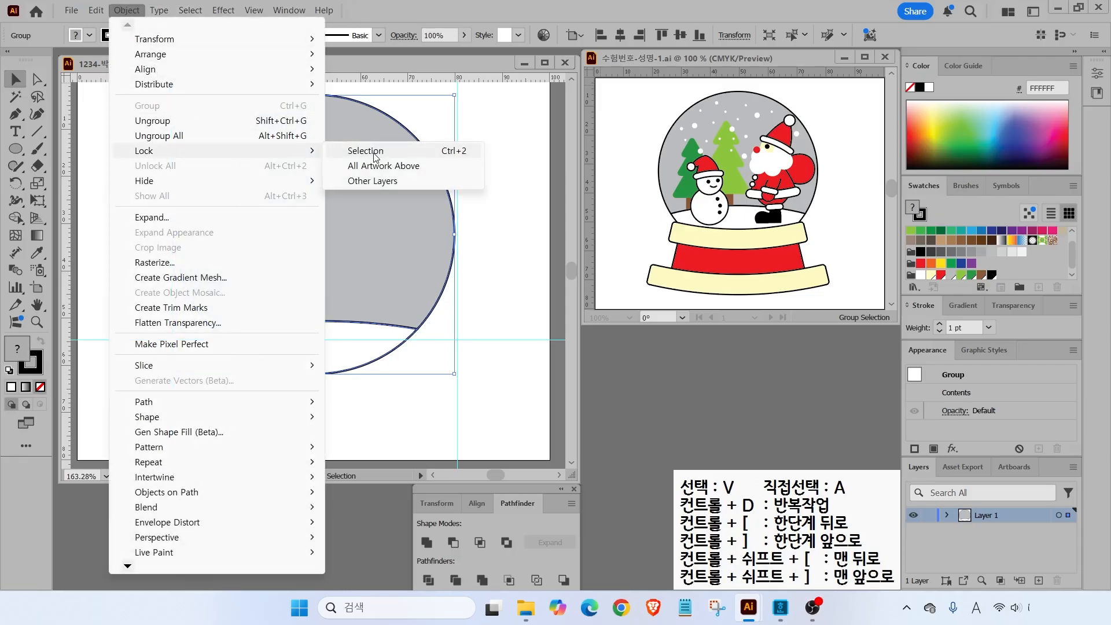
left_click(355, 151)
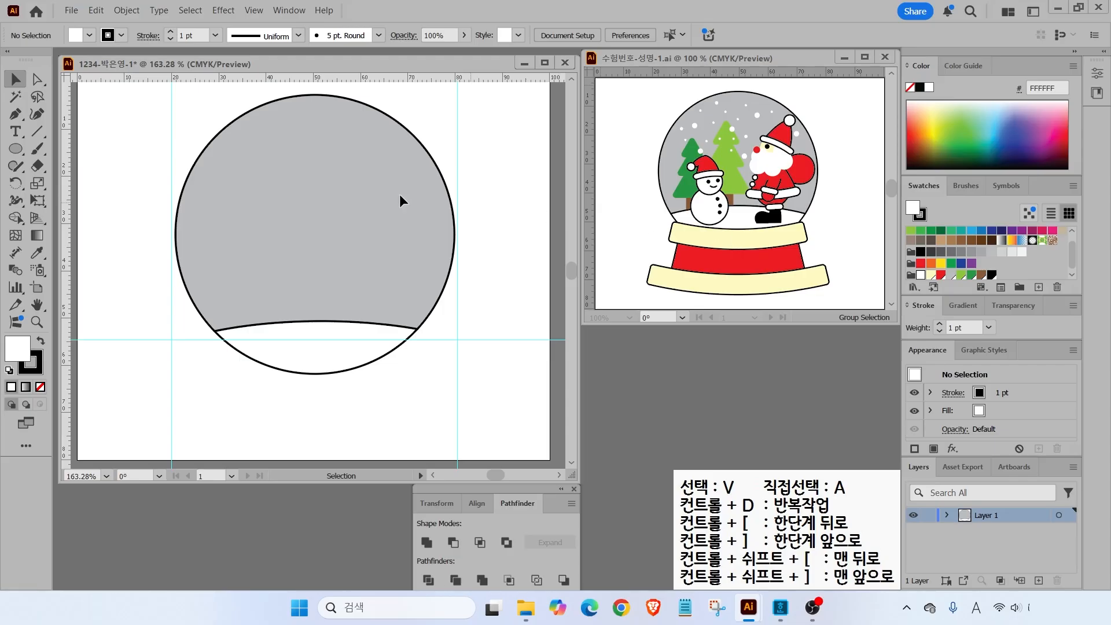
left_click(16, 148)
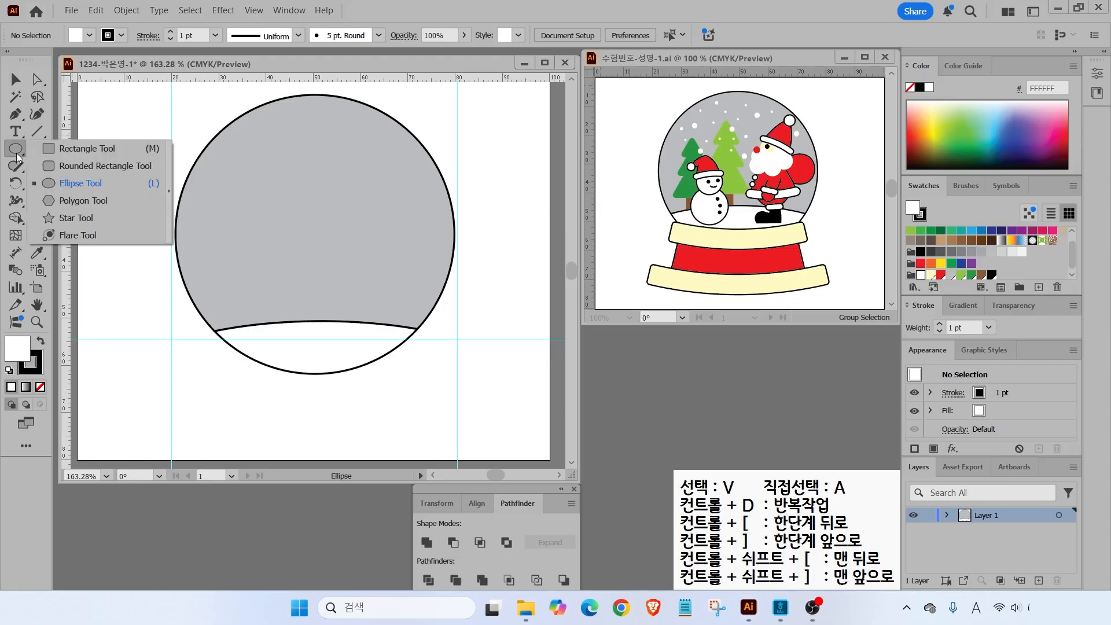
left_click(87, 165)
left_click_drag(186, 228, 325, 285)
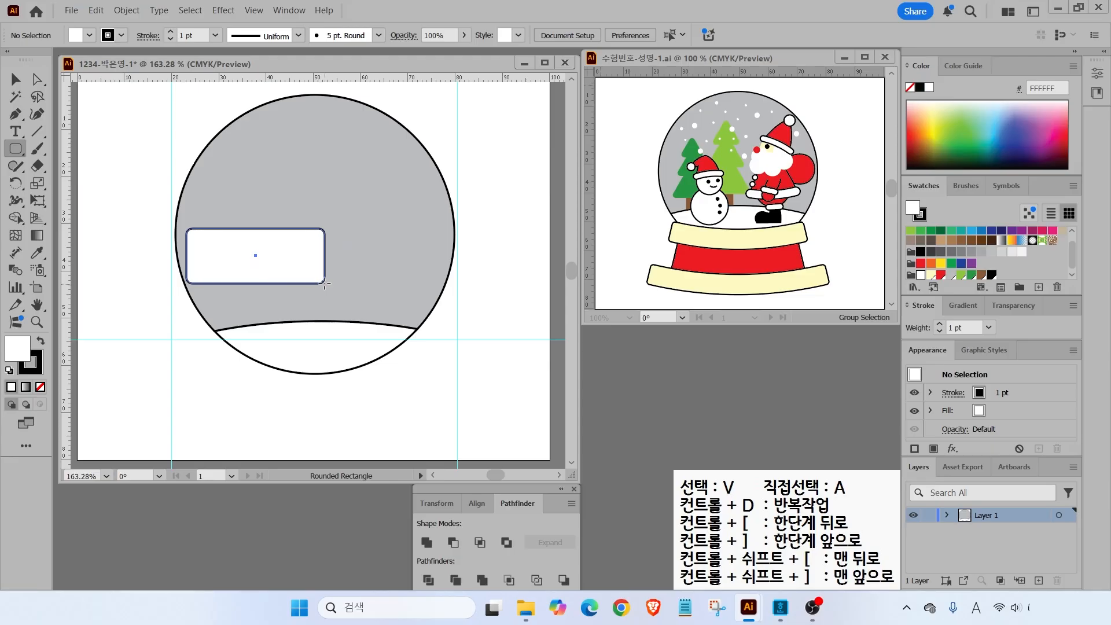
left_click_drag(324, 284, 419, 260)
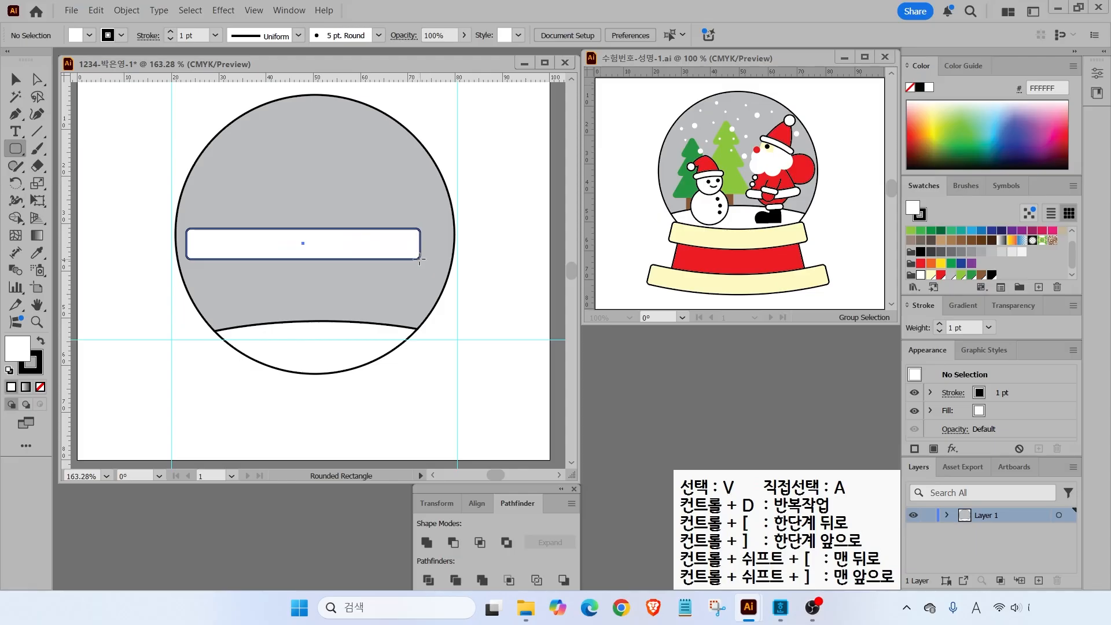
left_click(931, 275)
- Move the yellow bar below the globe, copy it downward, and widen the copy on both sides
key("v")
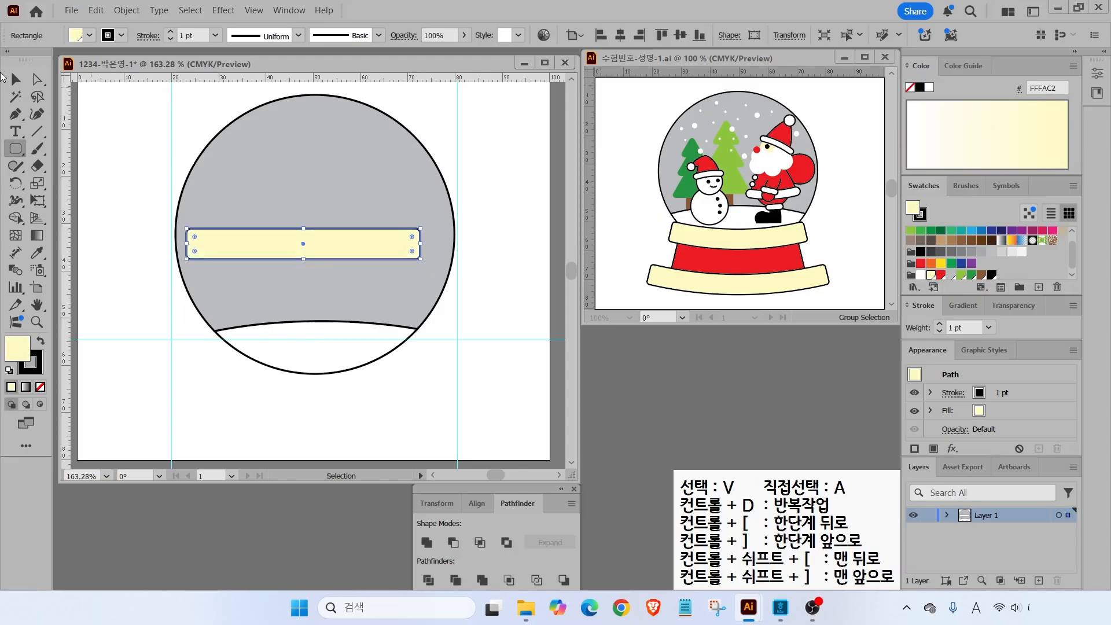
left_click_drag(348, 243, 360, 360)
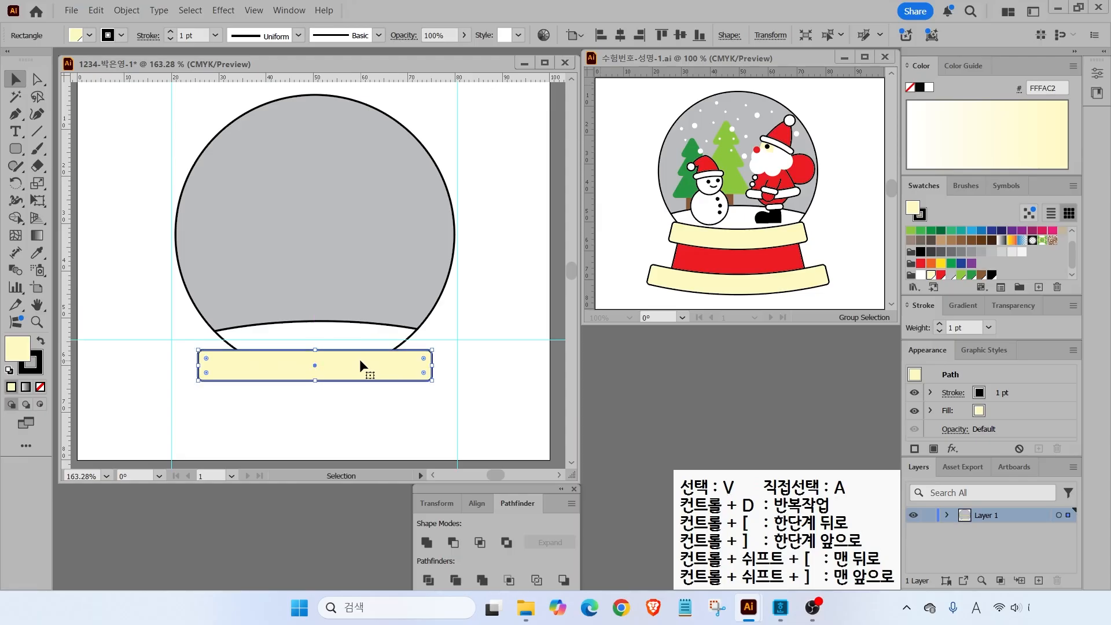
left_click_drag(360, 365, 355, 424)
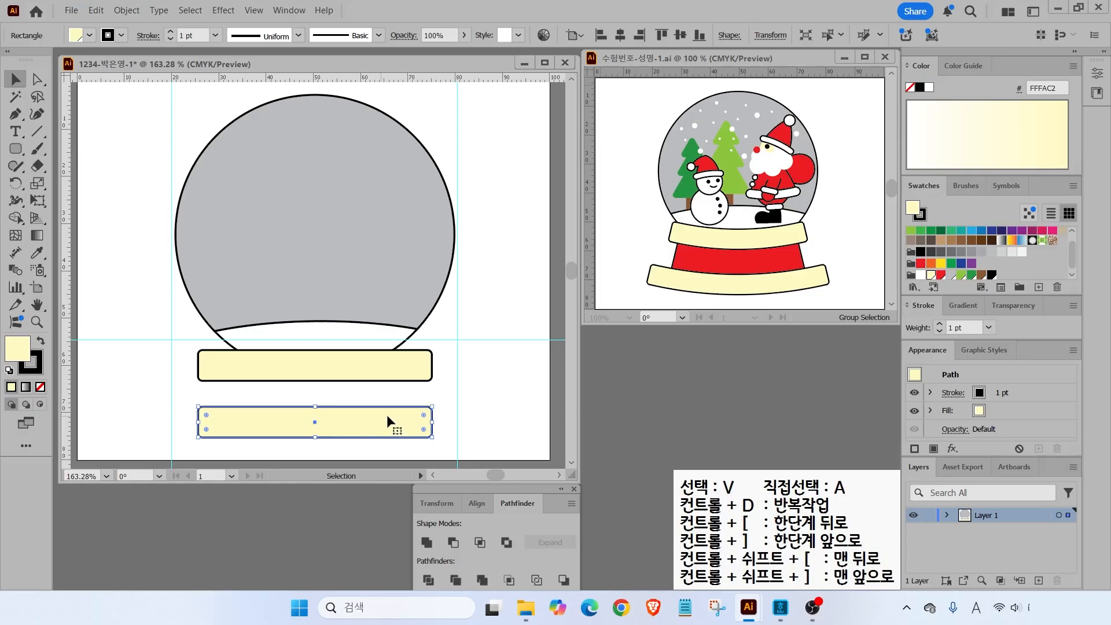
left_click_drag(431, 422, 479, 422)
left_click_drag(198, 422, 154, 421)
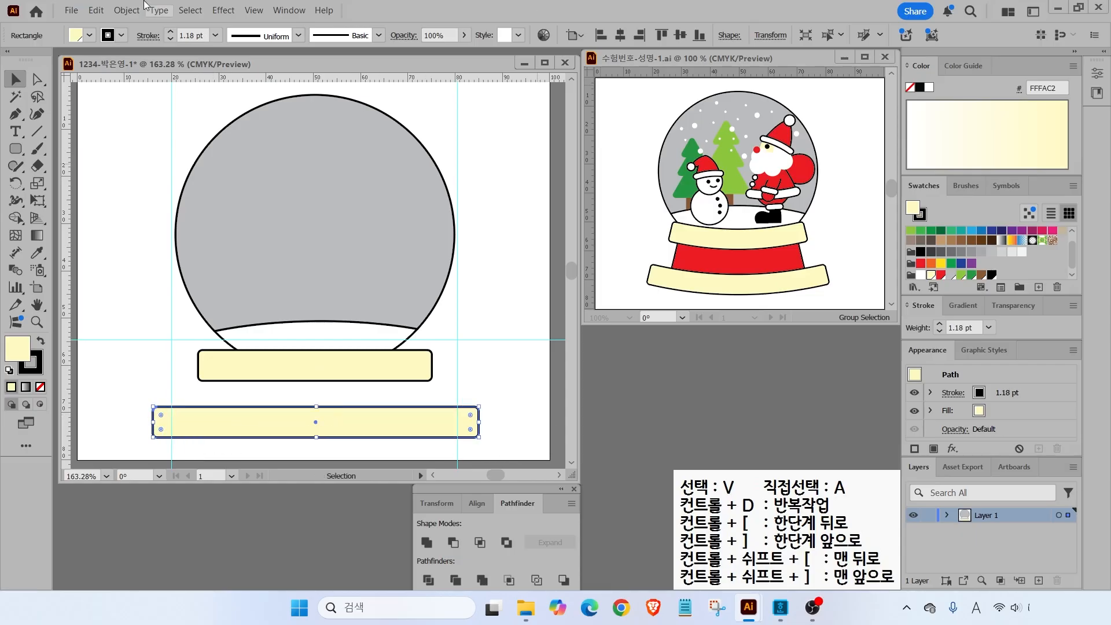
- Nudge the lower bar down and the upper bar up to space them apart
left_click(105, 300)
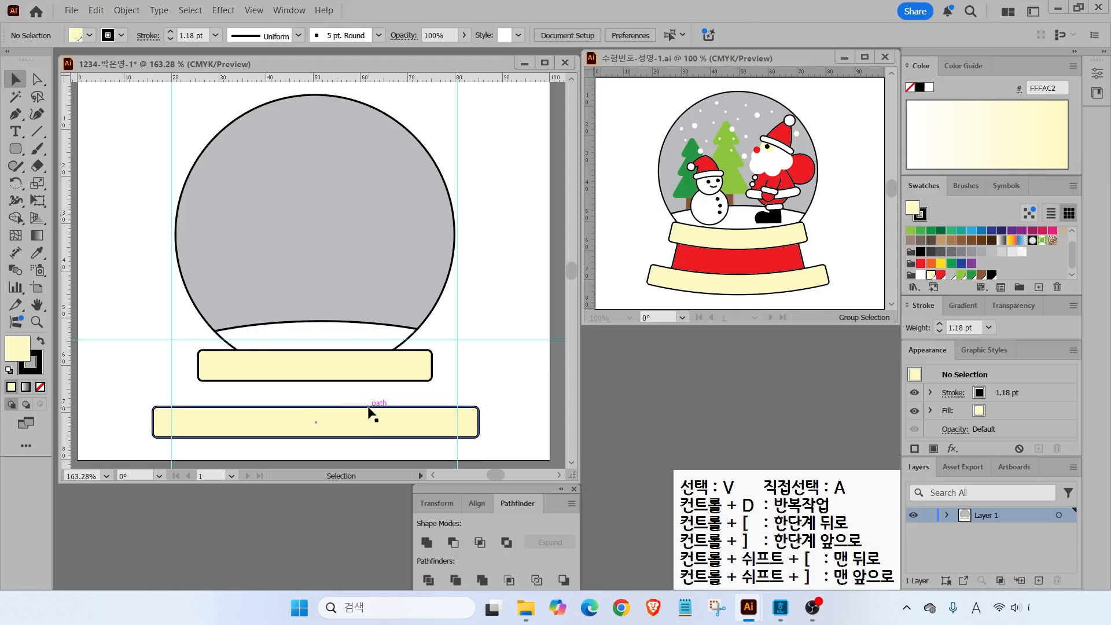
left_click(330, 424)
key("Down")
key("Down")
key("Down")
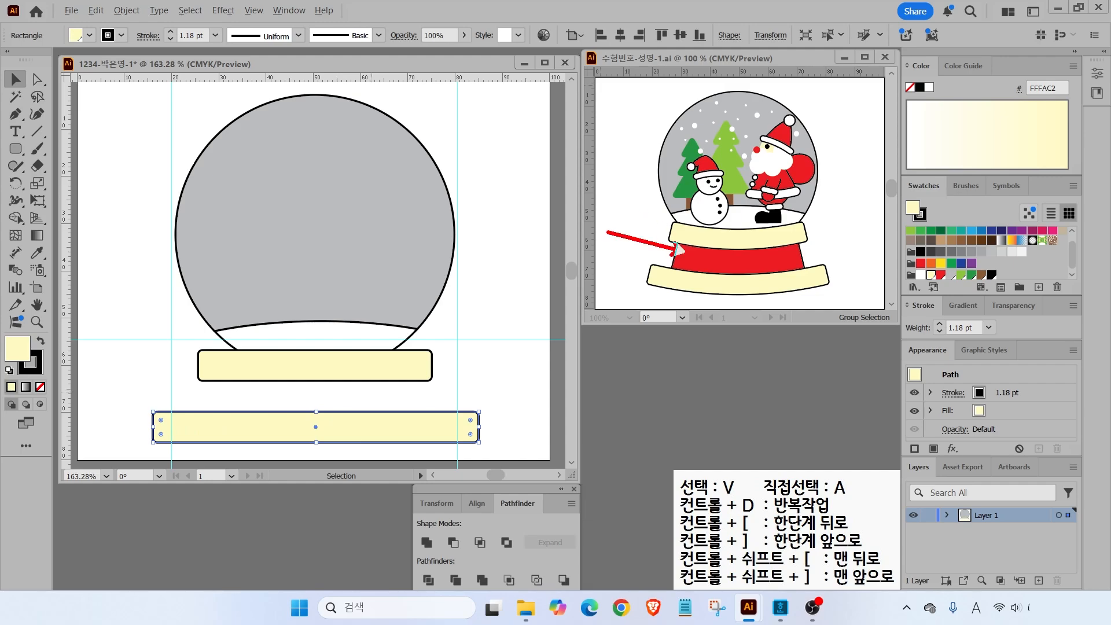
left_click(330, 370)
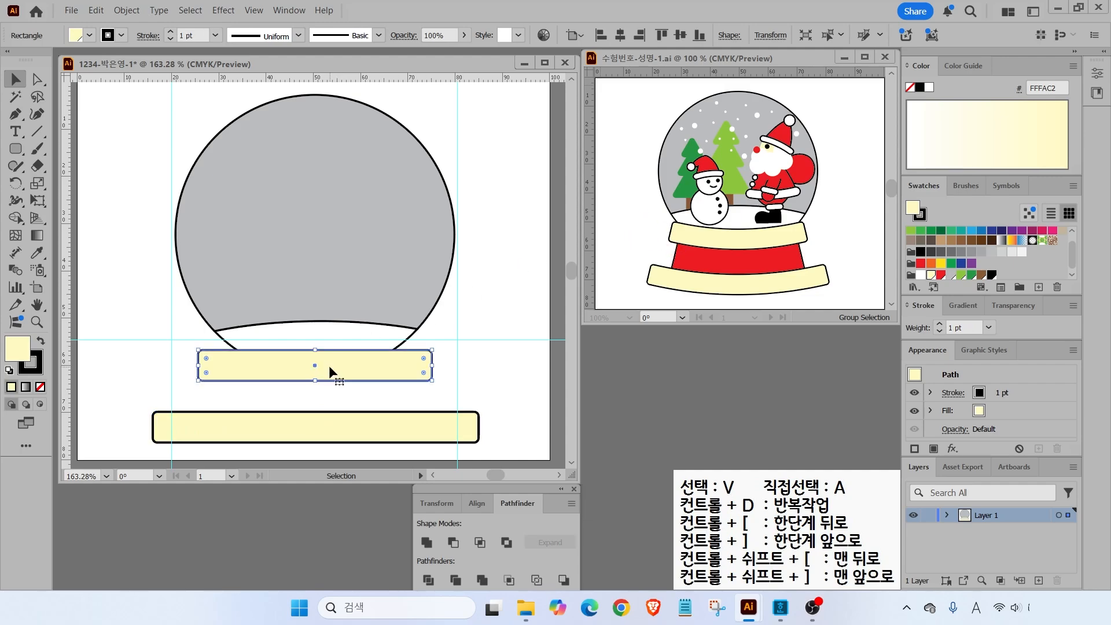
key("Up")
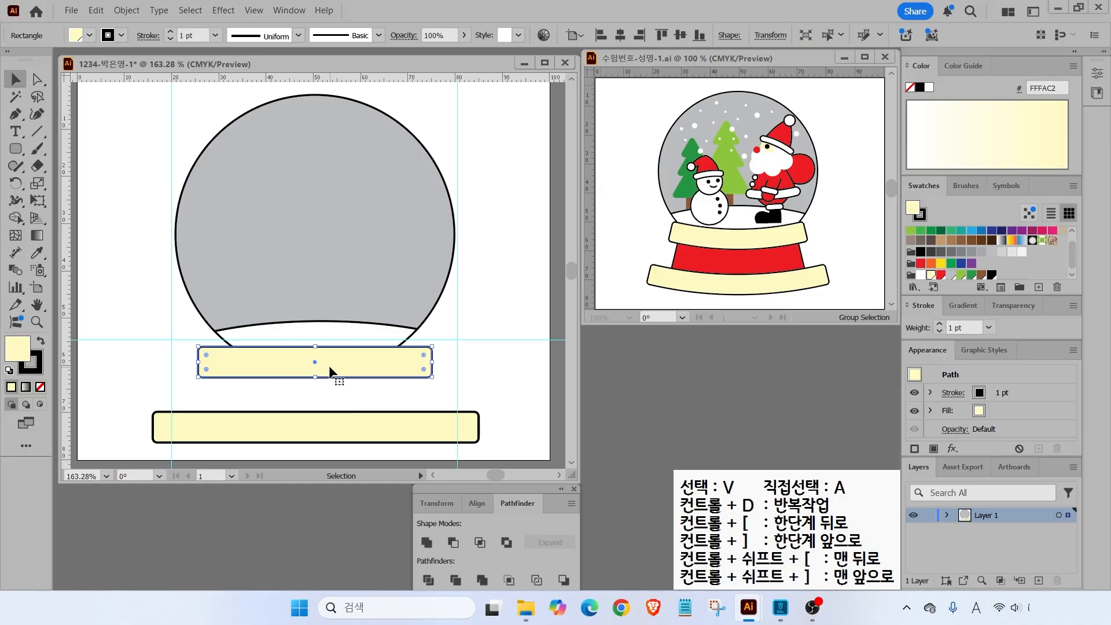
left_click(8, 152)
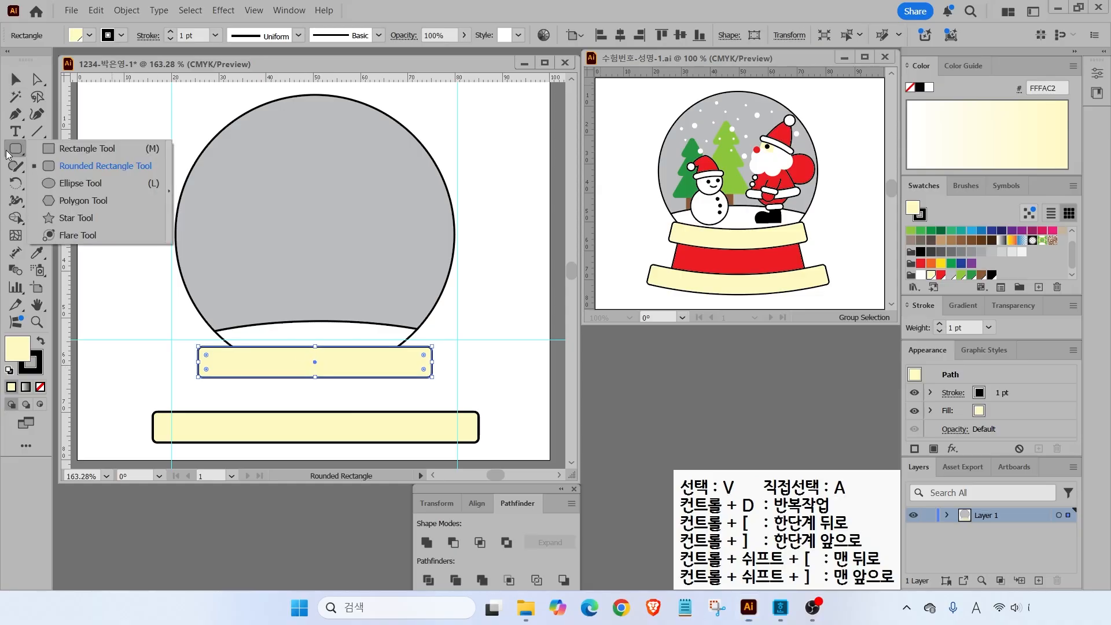
- Draw a rectangle between the two cream bars and fill it red
left_click(61, 149)
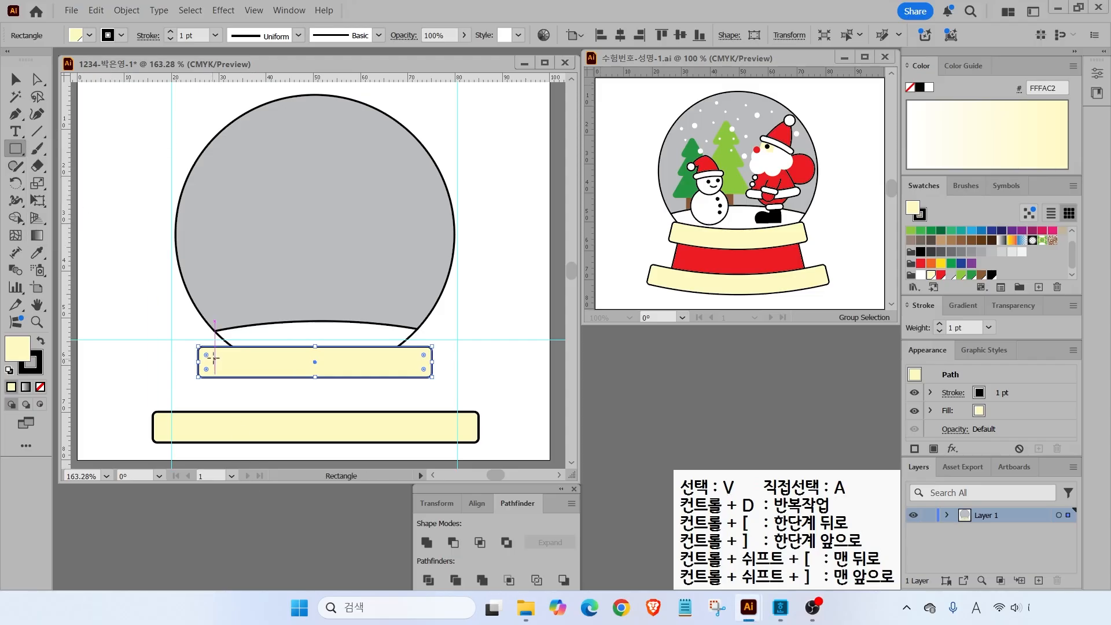
left_click_drag(215, 359, 413, 430)
left_click(941, 275)
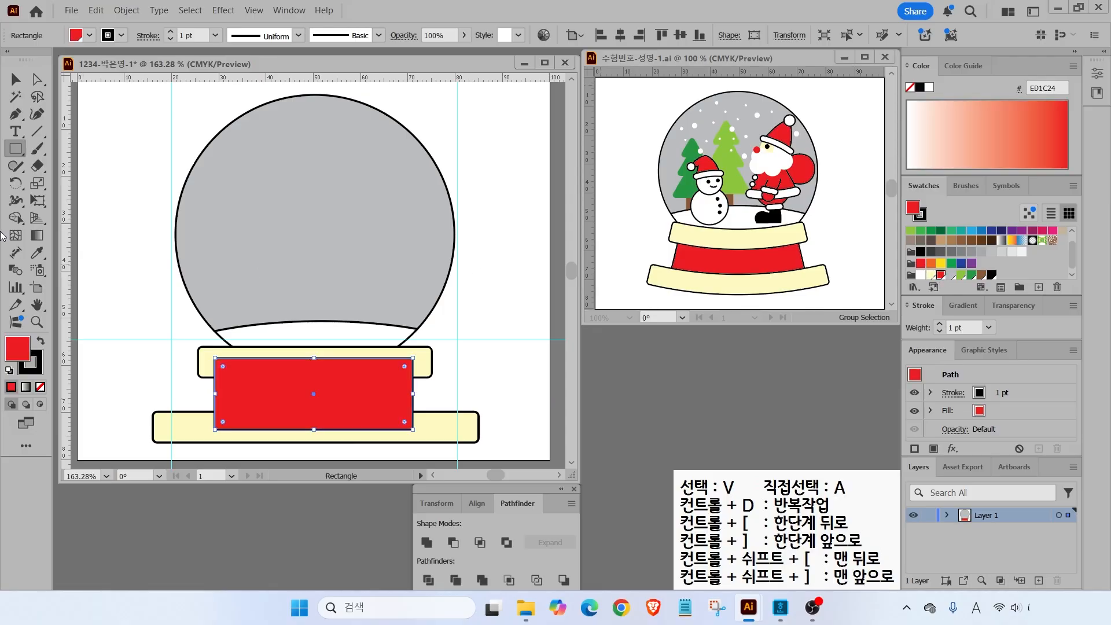
left_click(16, 79)
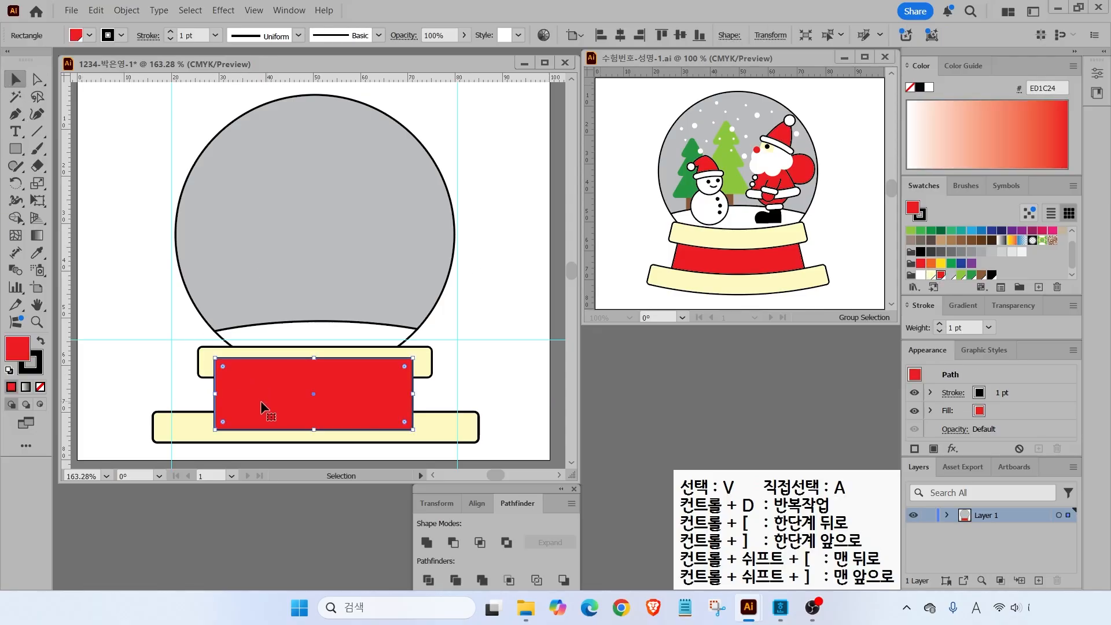
- Send the red rectangle to the back behind the cream bands, then select all base shapes
right_click(231, 382)
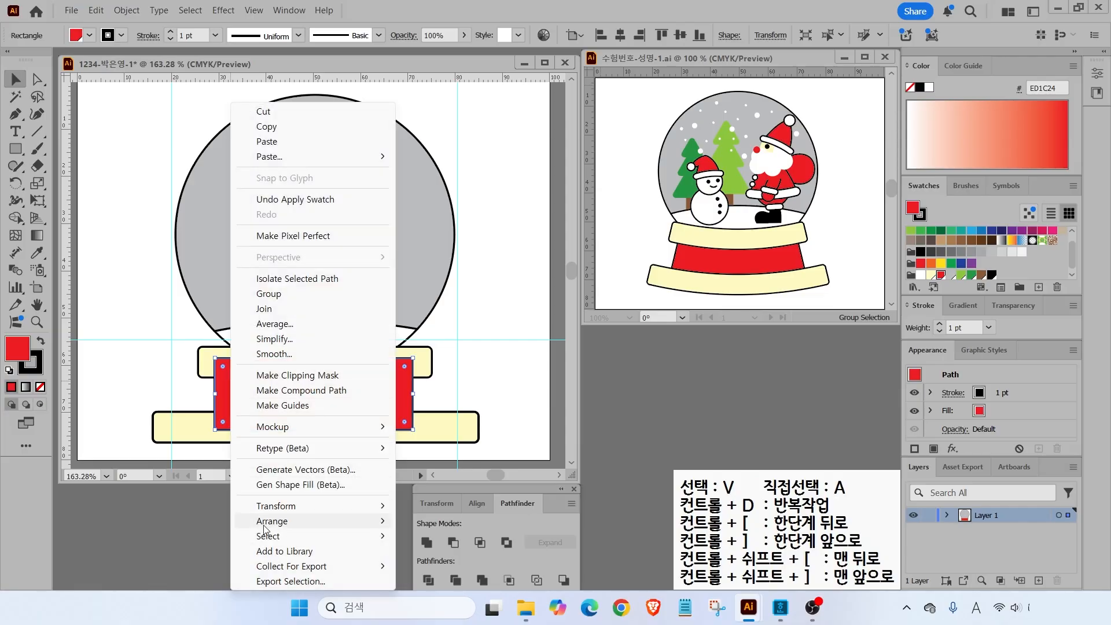
mouse_move(385, 522)
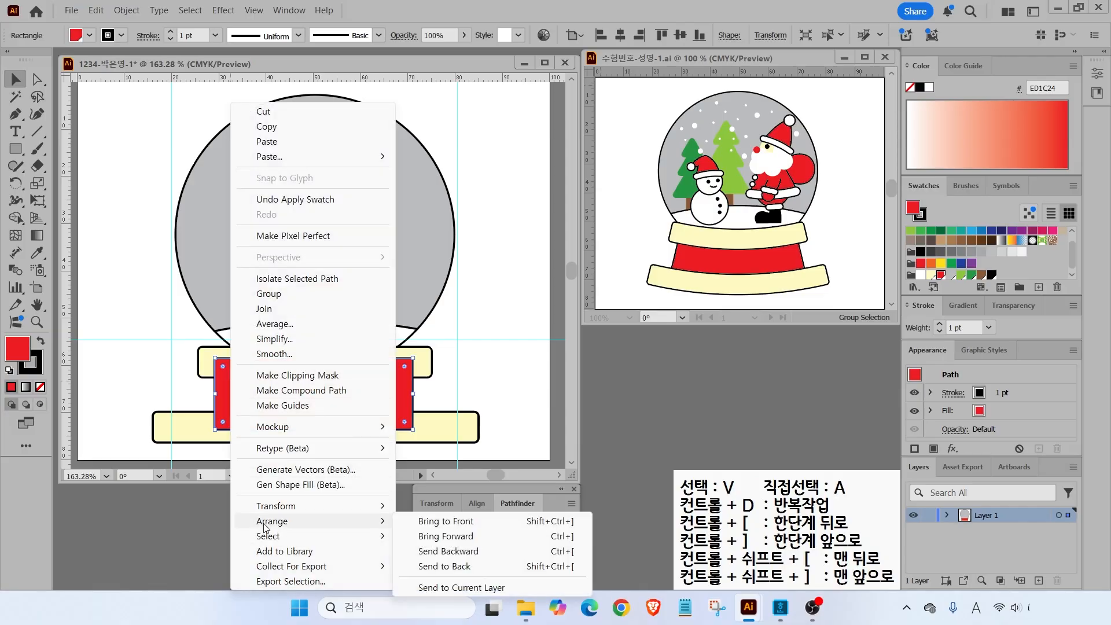
left_click(439, 568)
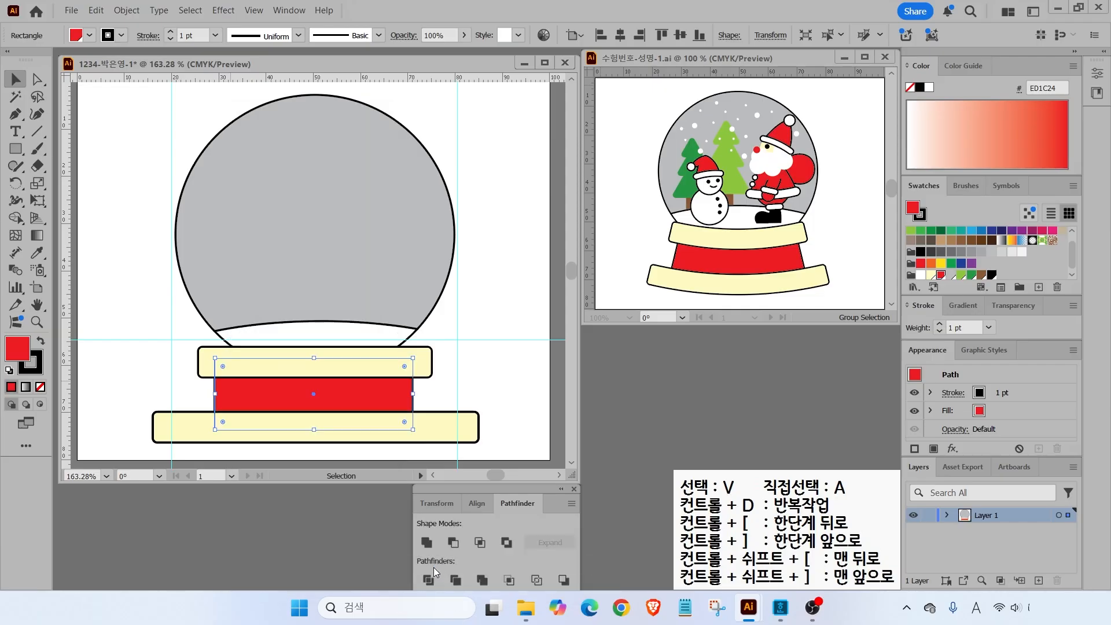
left_click(123, 386)
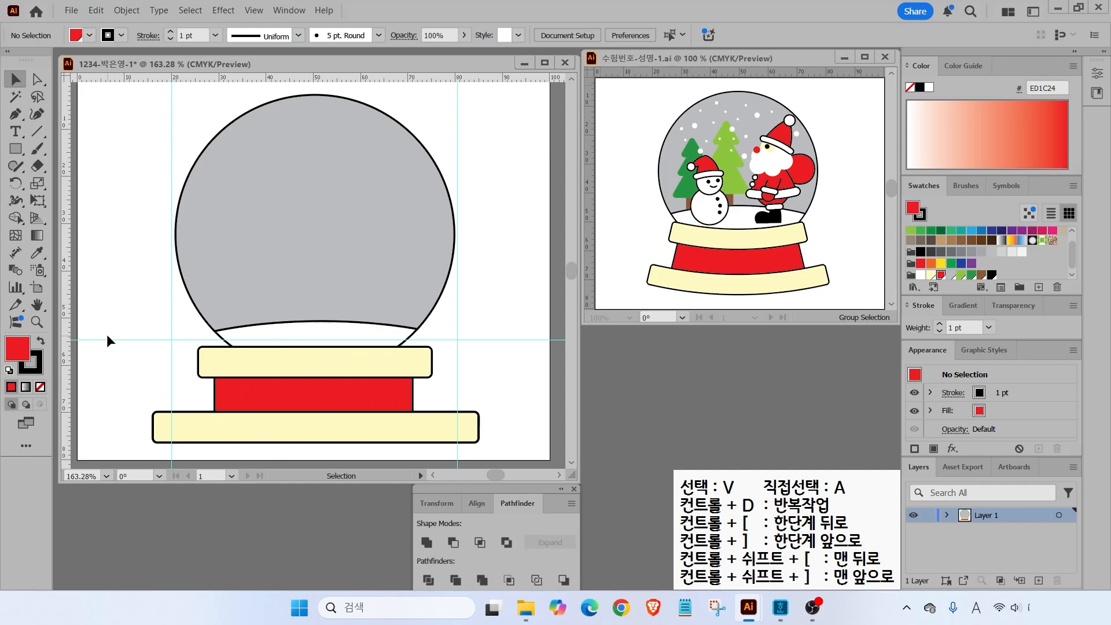
left_click_drag(130, 358, 231, 423)
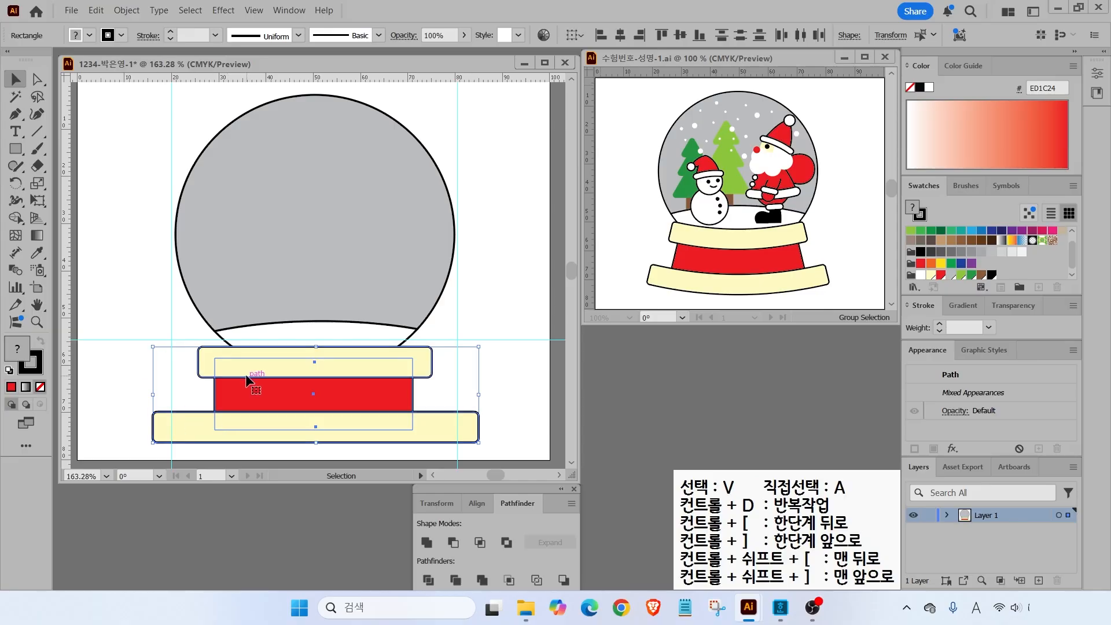
- Centre the base shapes on the red rectangle and apply an Arc warp with −14% horizontal bend
left_click(307, 385)
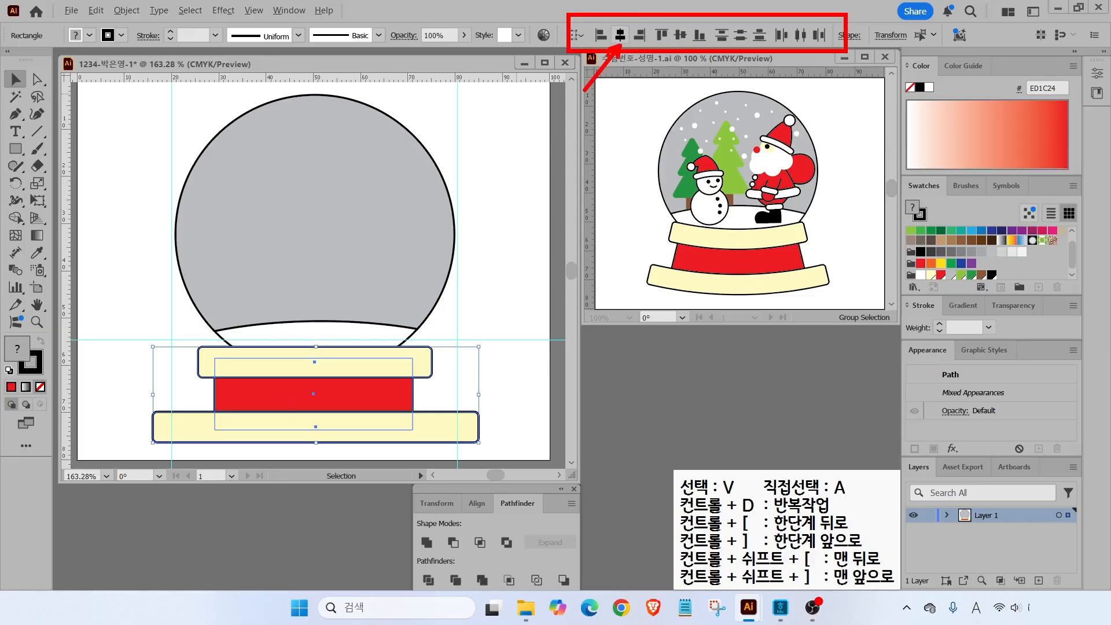
left_click(621, 36)
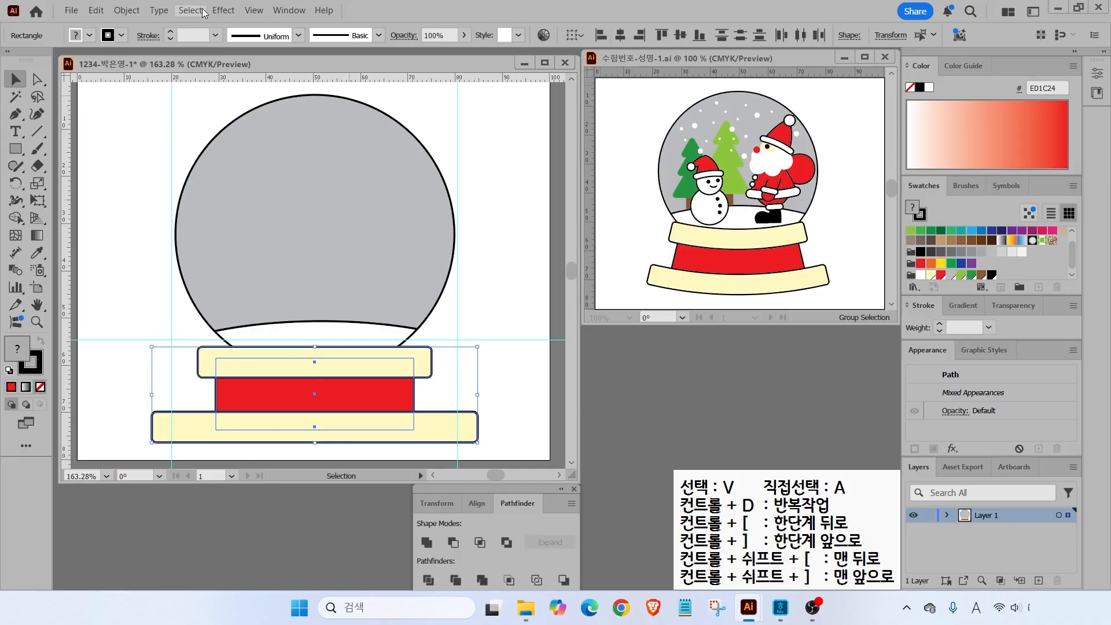
left_click(215, 14)
mouse_move(219, 194)
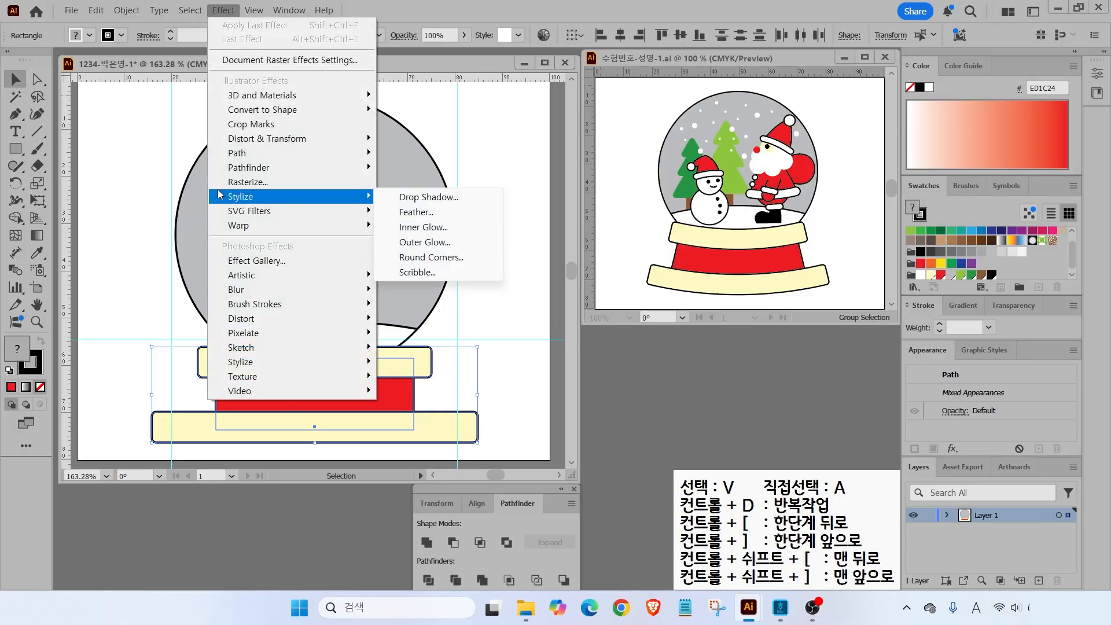
mouse_move(249, 230)
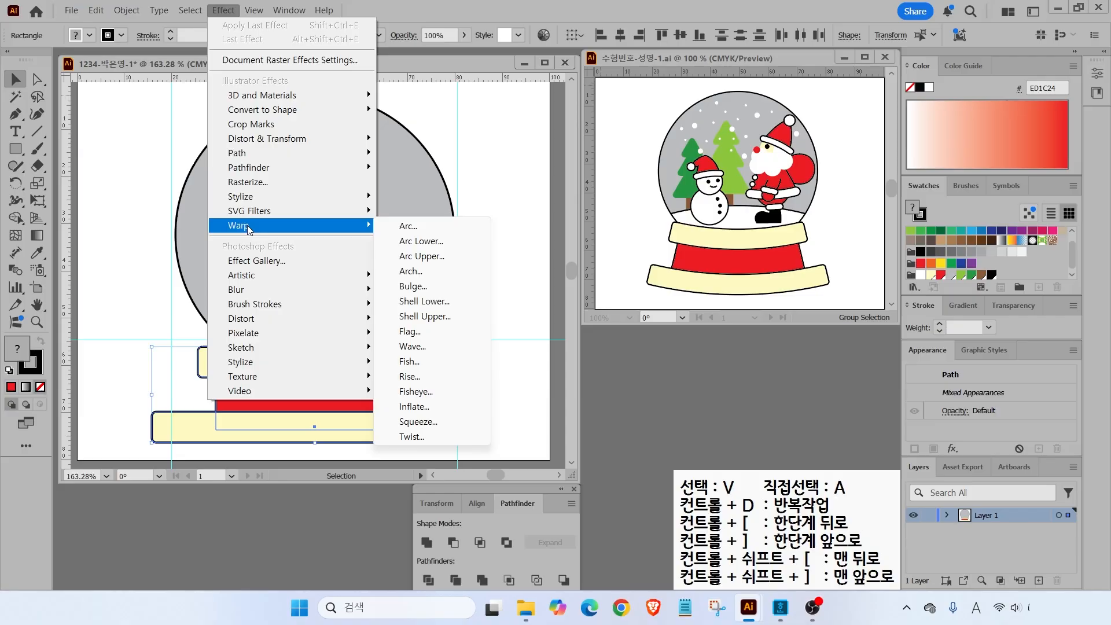
left_click(413, 226)
left_click_drag(324, 228, 659, 198)
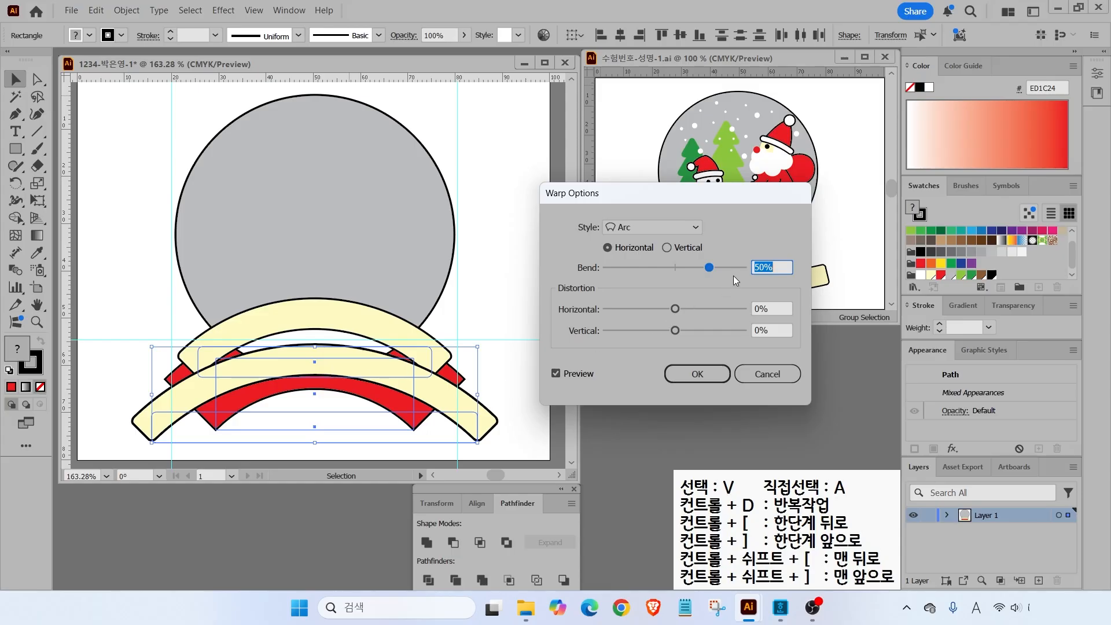
left_click_drag(709, 267, 669, 272)
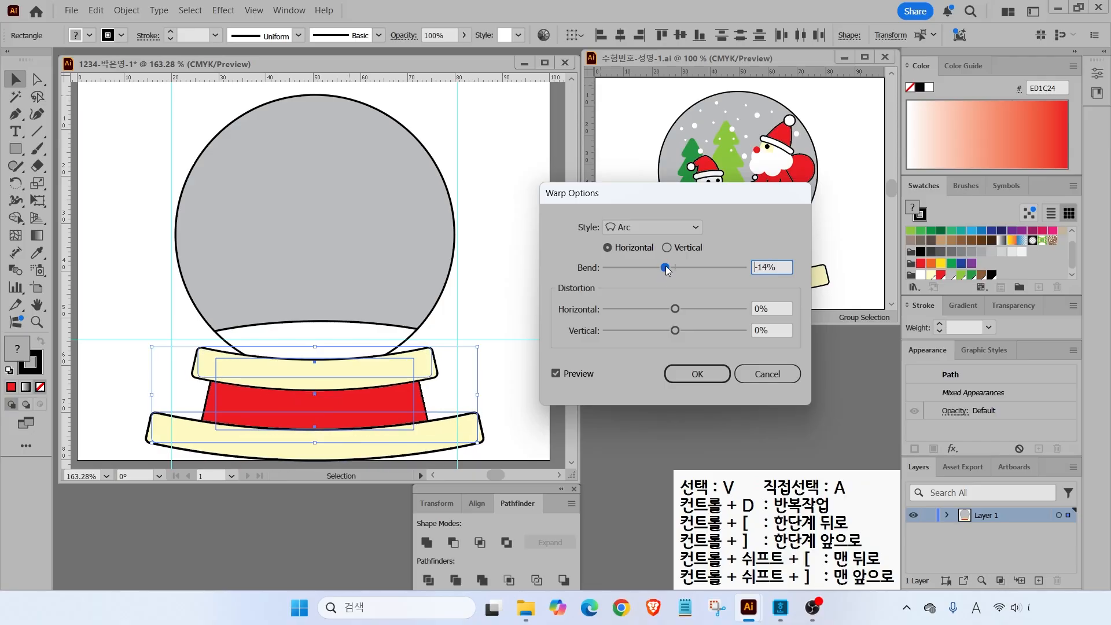
left_click(697, 374)
- Nudge the warped base slightly lower and reselect all the base shapes
left_click_drag(342, 371, 343, 374)
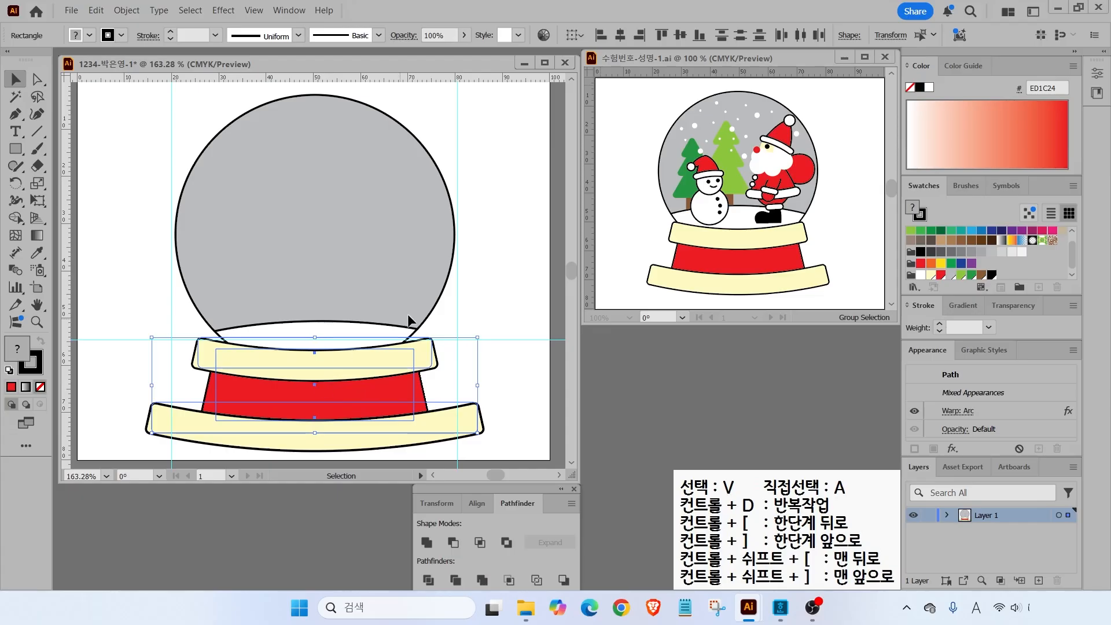
left_click(471, 290)
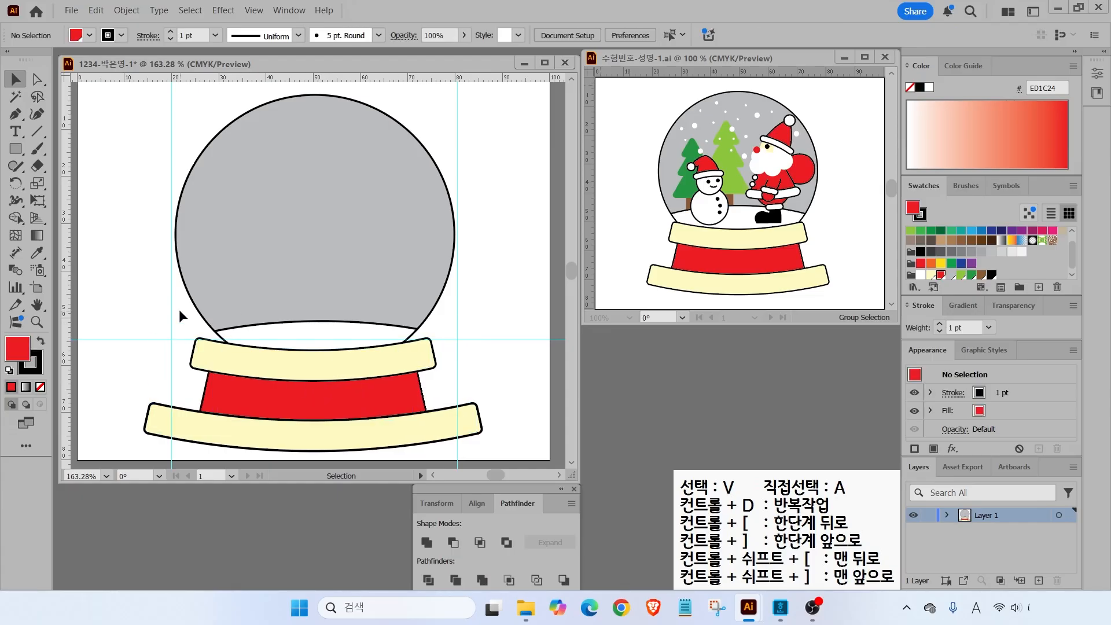
left_click_drag(152, 269, 333, 434)
- Lock the selected base shapes with Object > Lock > Selection
left_click(138, 13)
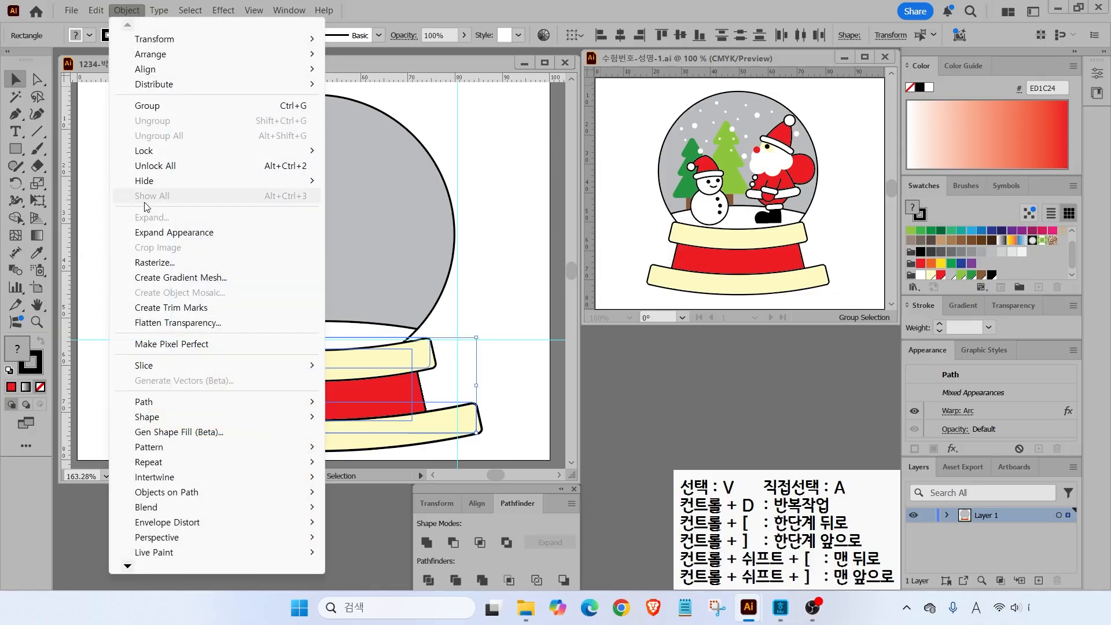
mouse_move(146, 153)
left_click(365, 151)
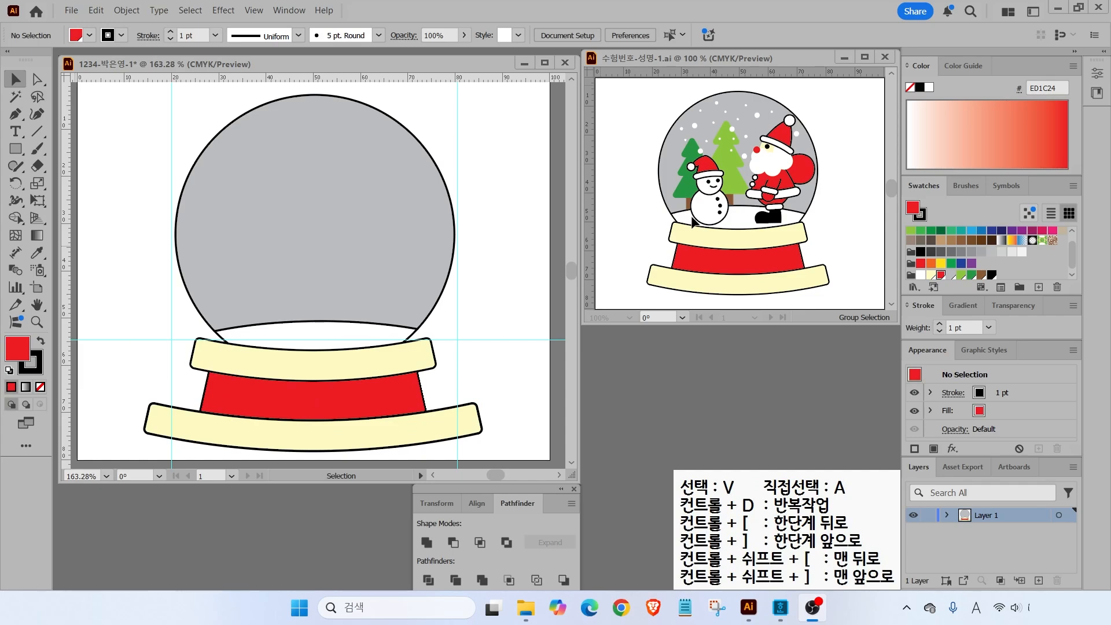
- Draw a small red three-sided polygon inside the upper-left of the globe
left_click(19, 164)
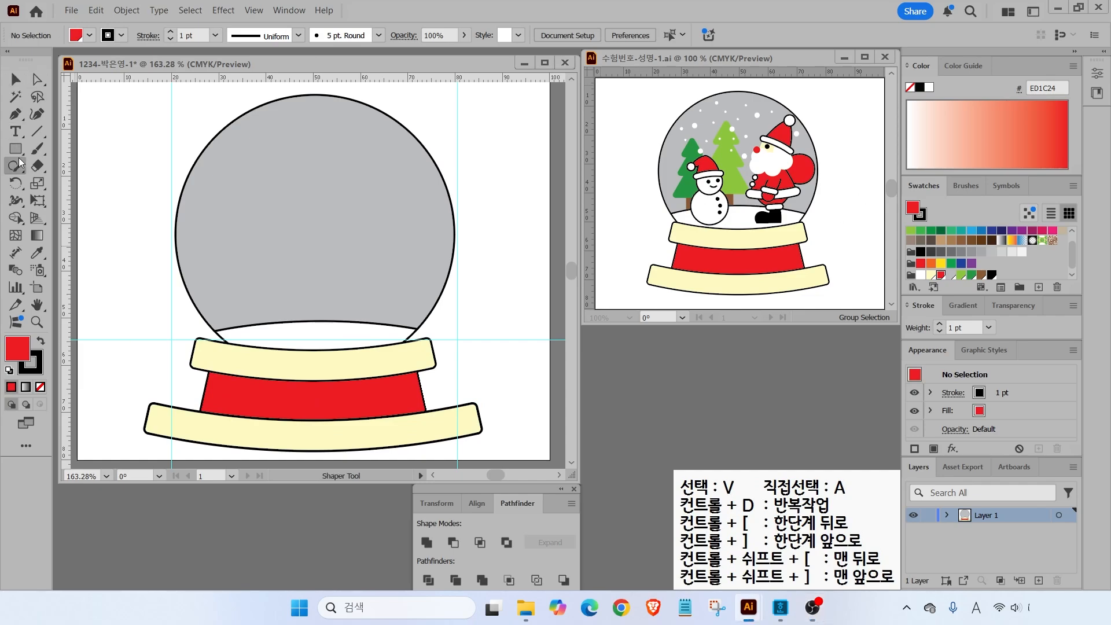
left_click(16, 147)
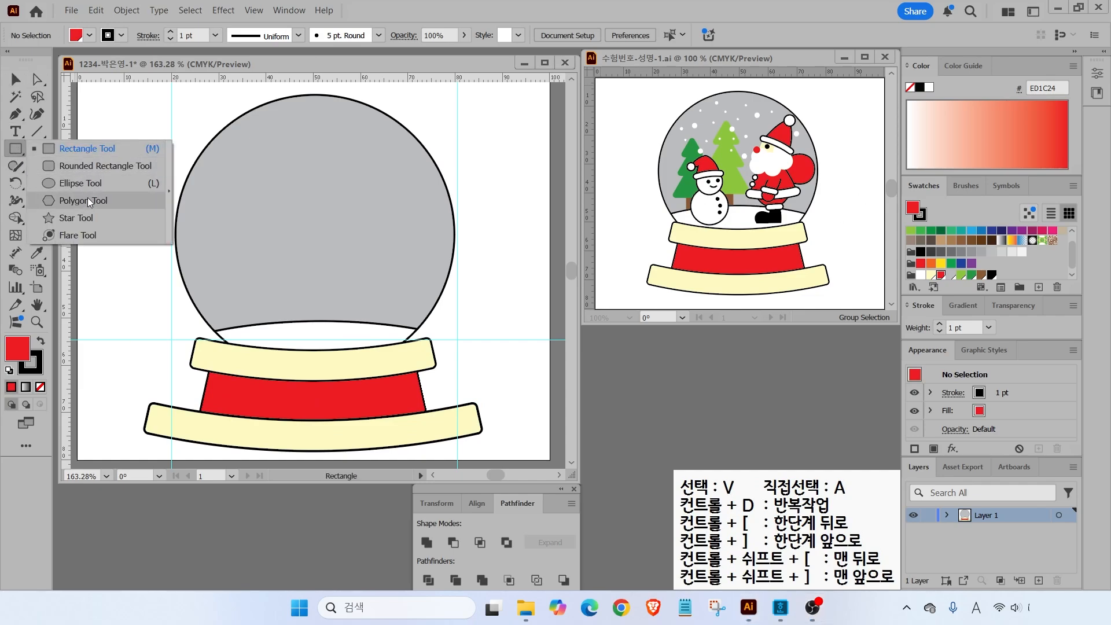
left_click(84, 201)
left_click_drag(240, 179, 262, 202)
key("Up")
key("Up")
key("Up")
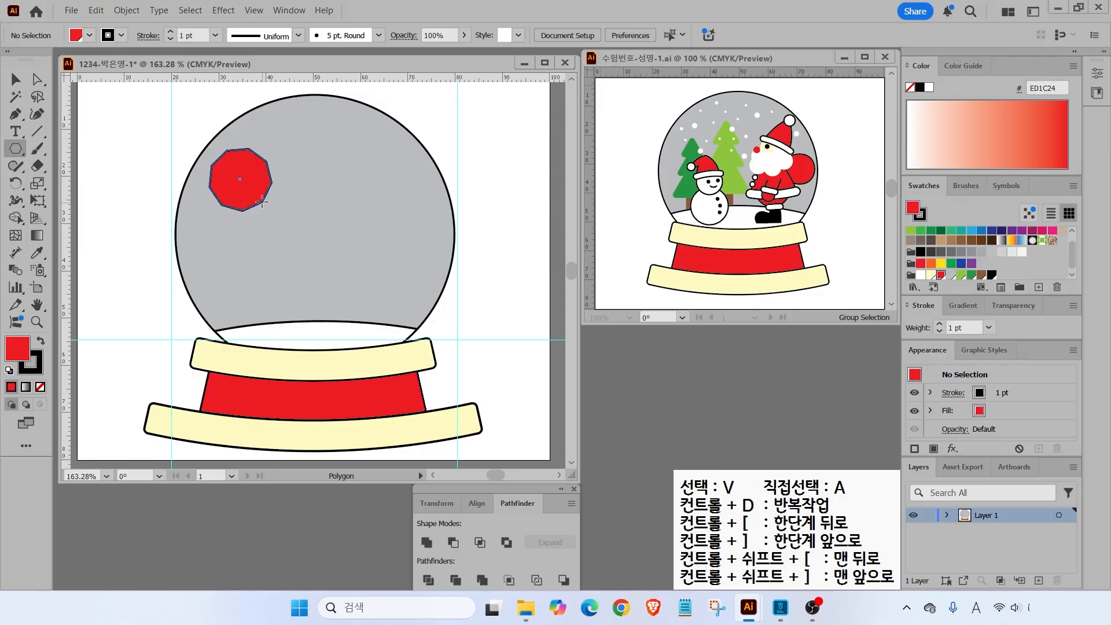
key("Down")
key("Down")
key("Down")
key("Down")
key("Down")
key("Down")
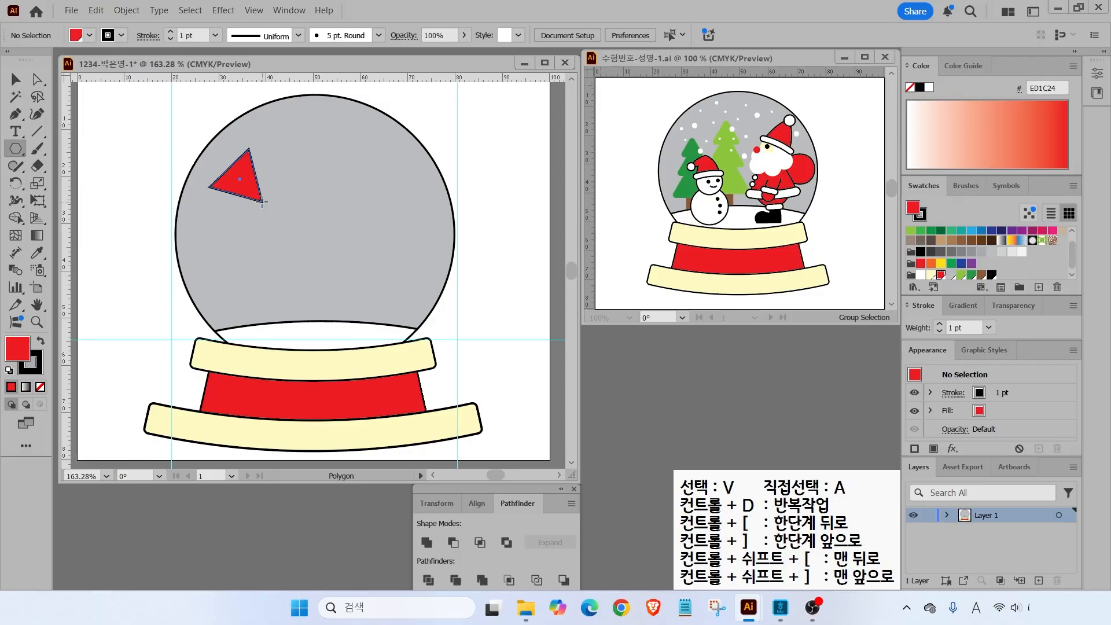
left_click_drag(262, 202, 255, 197)
key("ctrl+z")
left_click(14, 147)
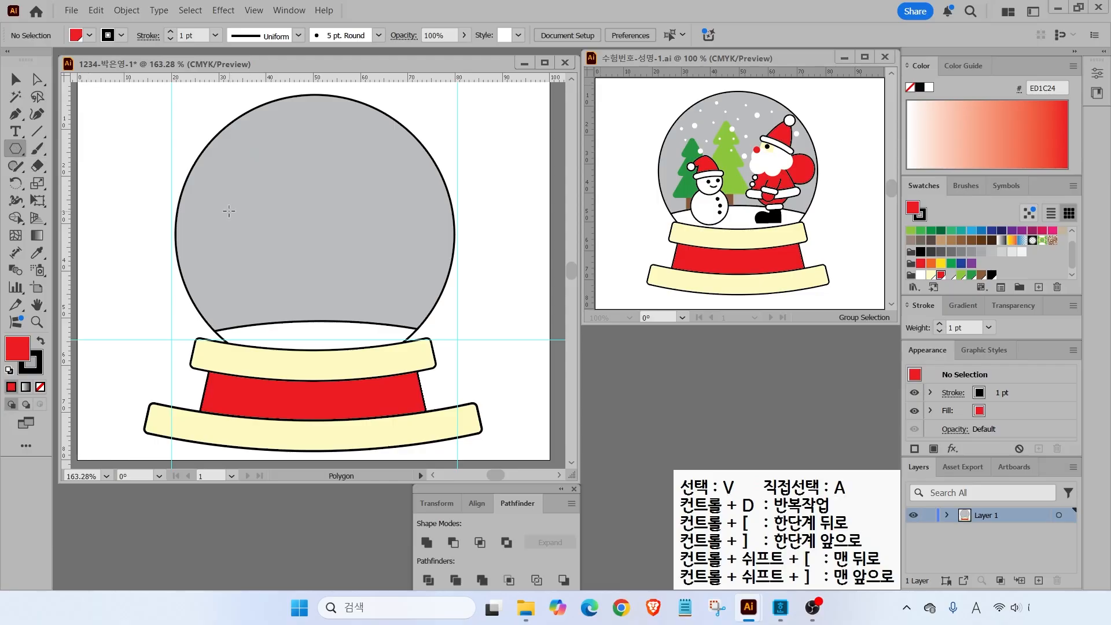
left_click(148, 199)
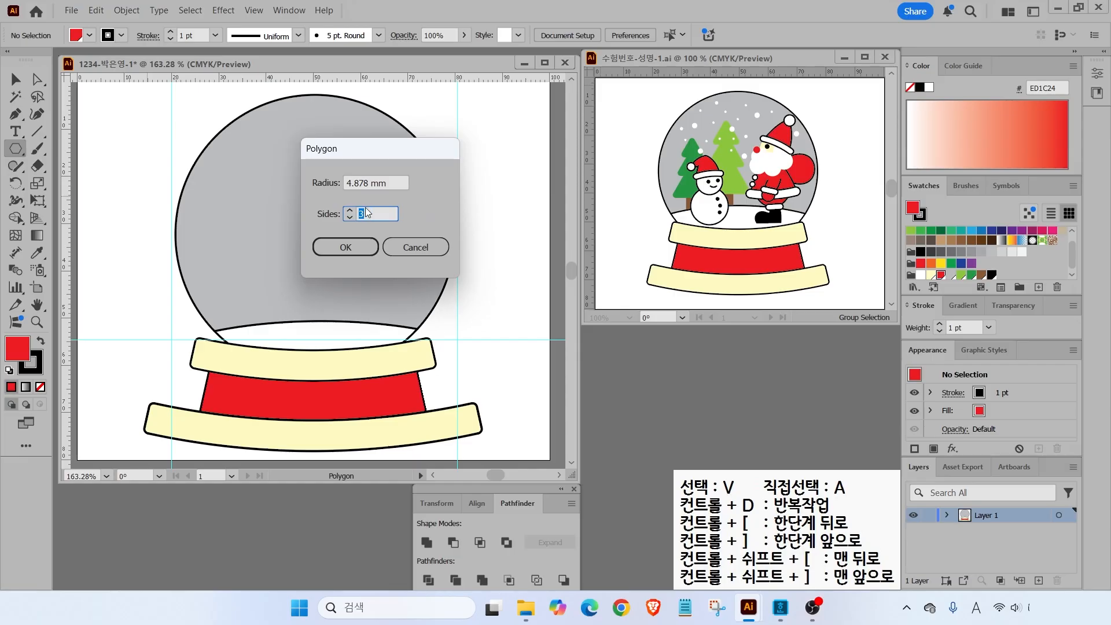
left_click(412, 244)
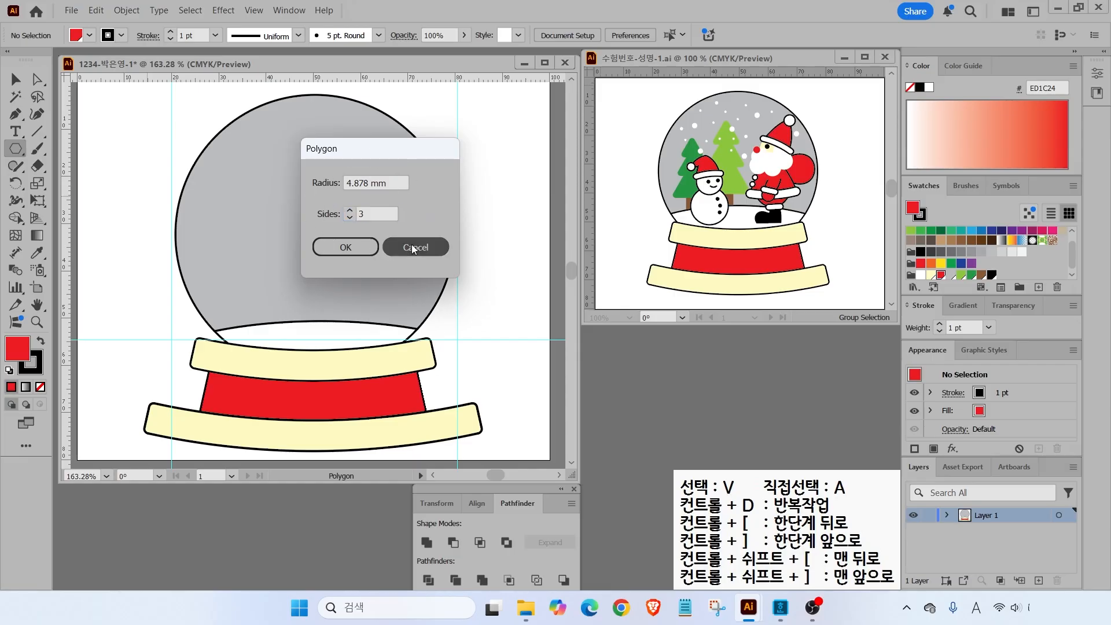
left_click_drag(246, 221, 249, 191)
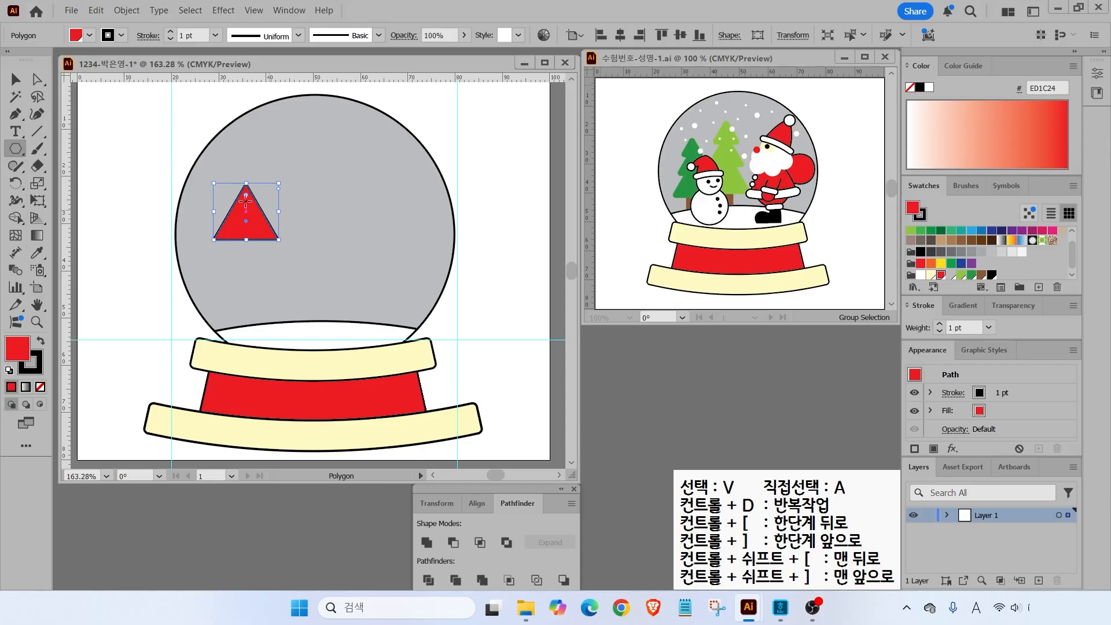
- Fill the triangle light green, round its corners, and remove its black outline
left_click(962, 277)
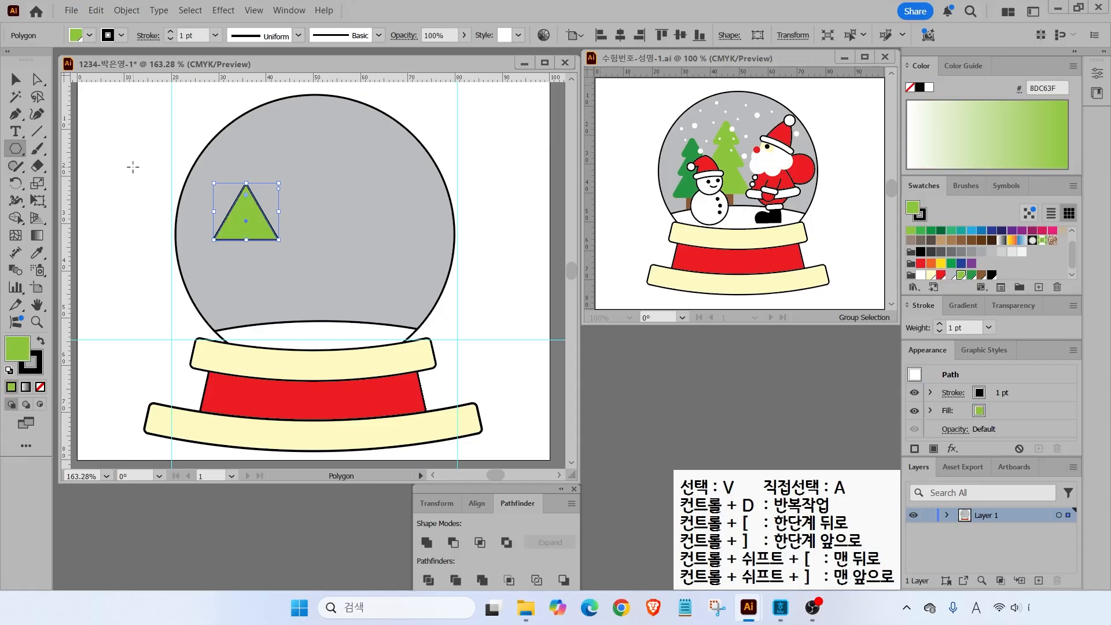
left_click_drag(246, 199, 249, 208)
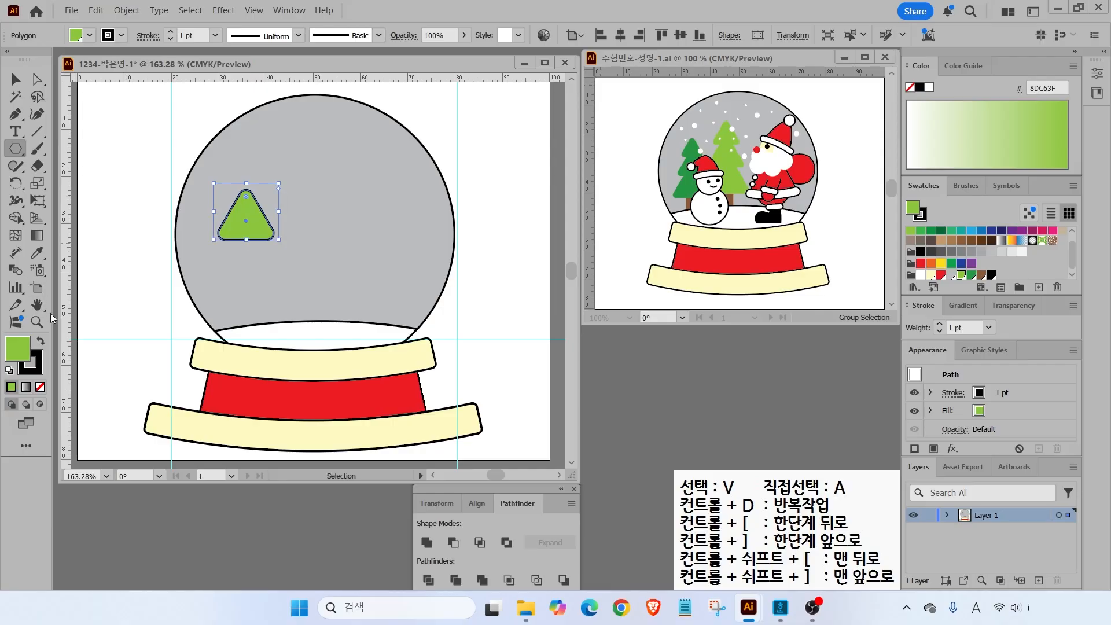
left_click(37, 367)
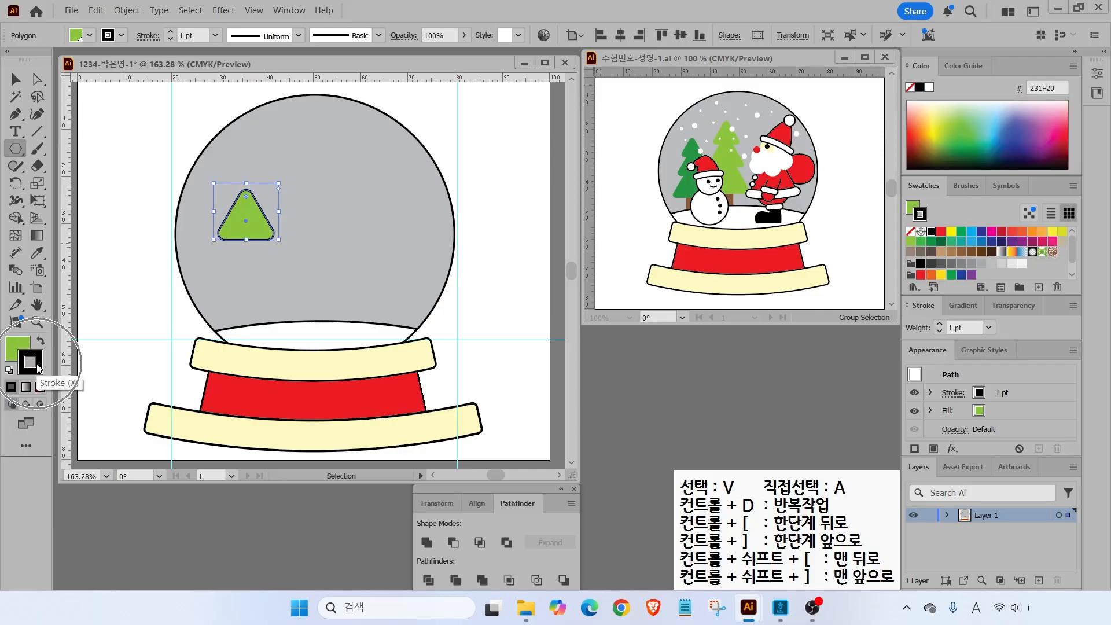
left_click(41, 389)
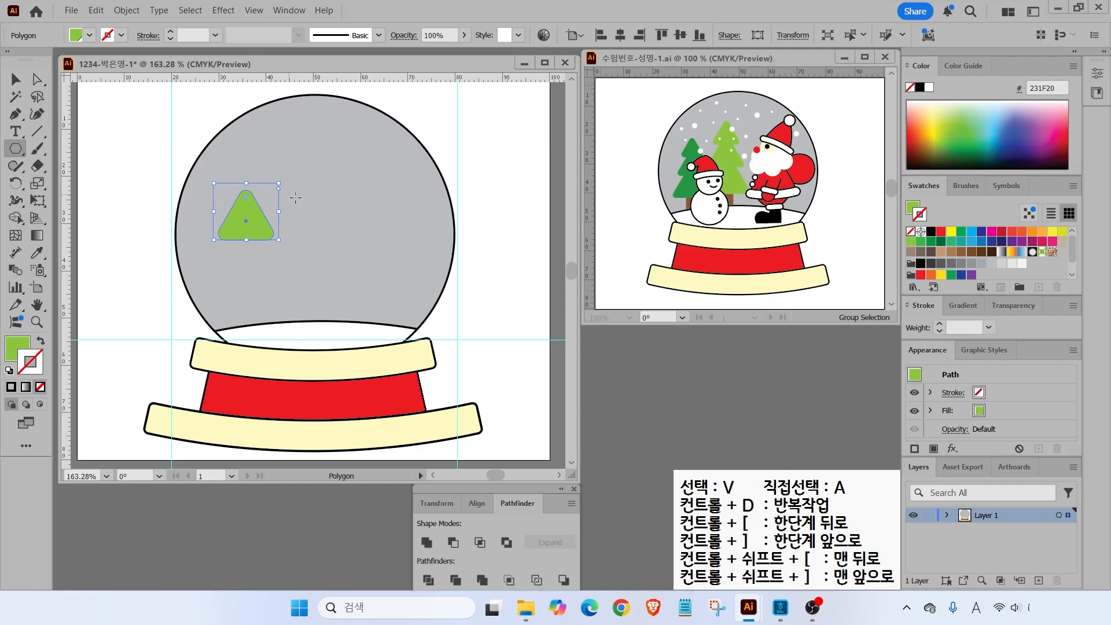
- Copy the triangle into place as a second tier and scale it to 130%
key("v")
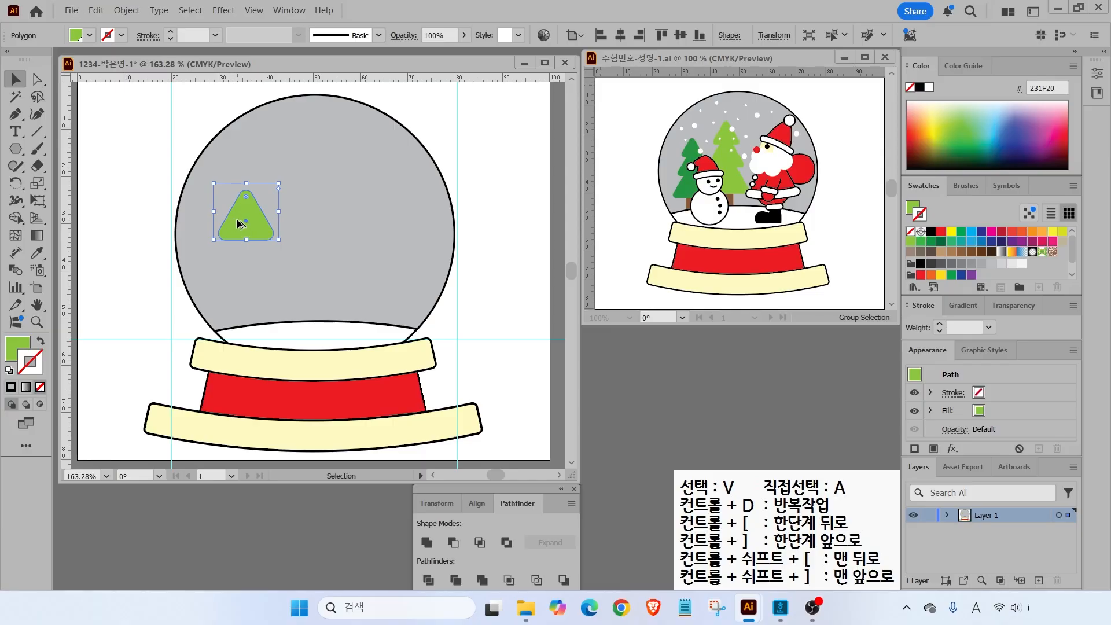
left_click_drag(239, 224, 243, 261)
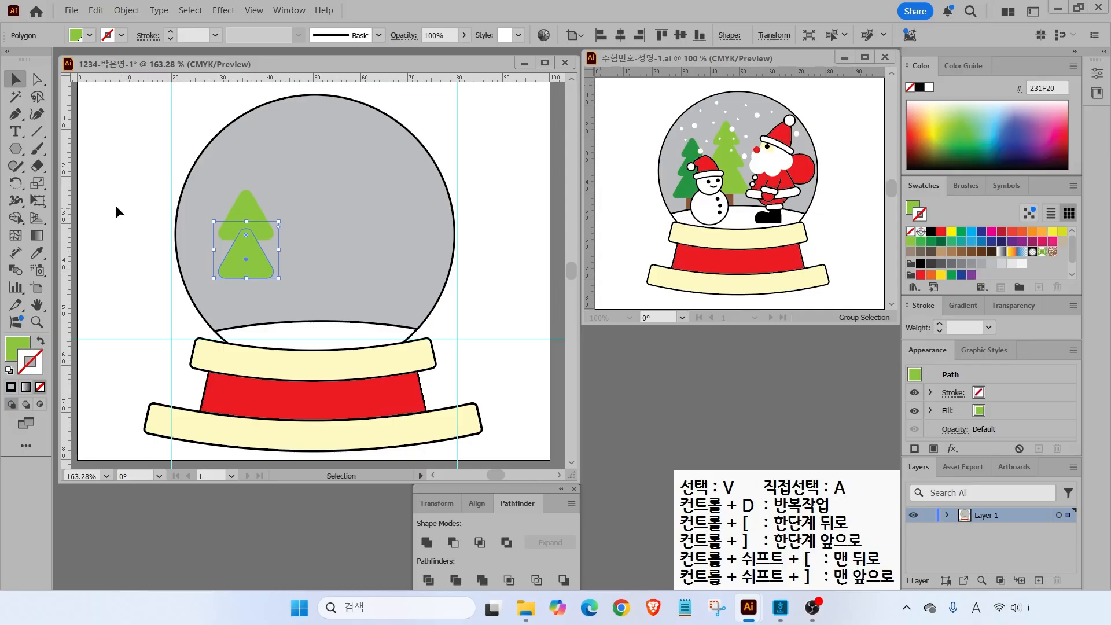
double_click(37, 184)
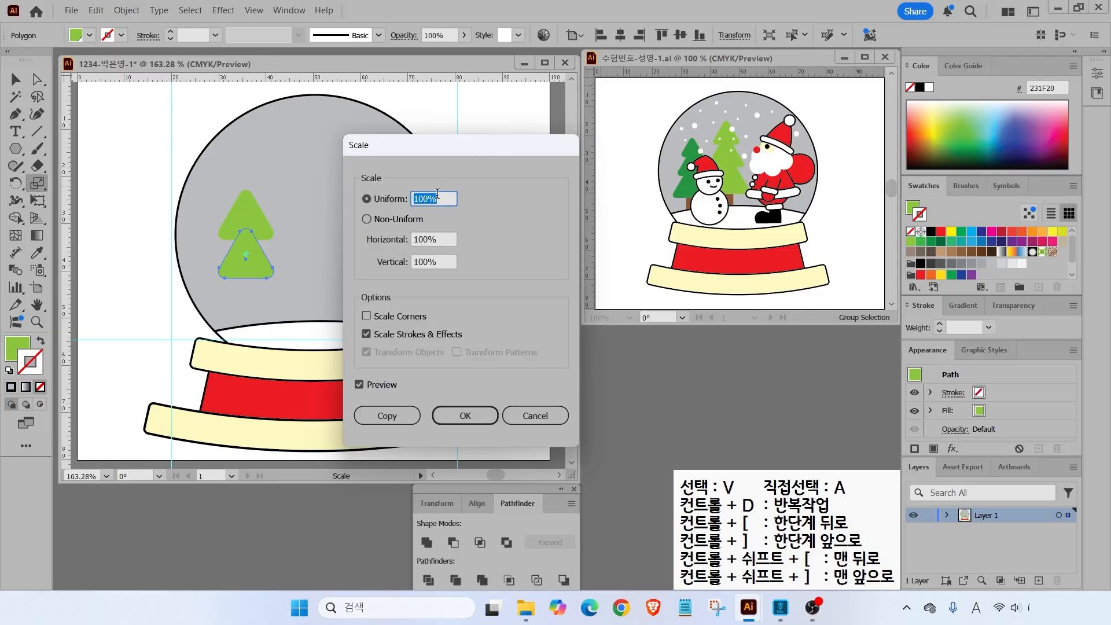
type("130")
left_click(359, 387)
left_click(359, 387)
left_click(359, 386)
left_click(360, 386)
left_click(360, 386)
left_click(359, 387)
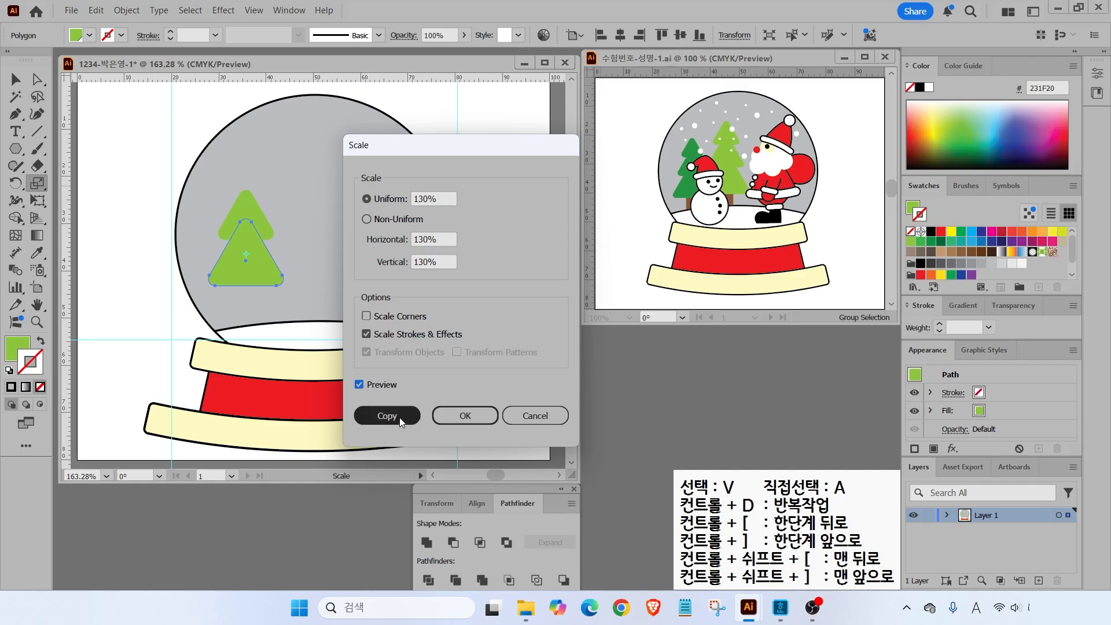
left_click(453, 416)
- Copy a triangle straight down as the larger bottom tier, then select all three tiers
left_click(26, 84)
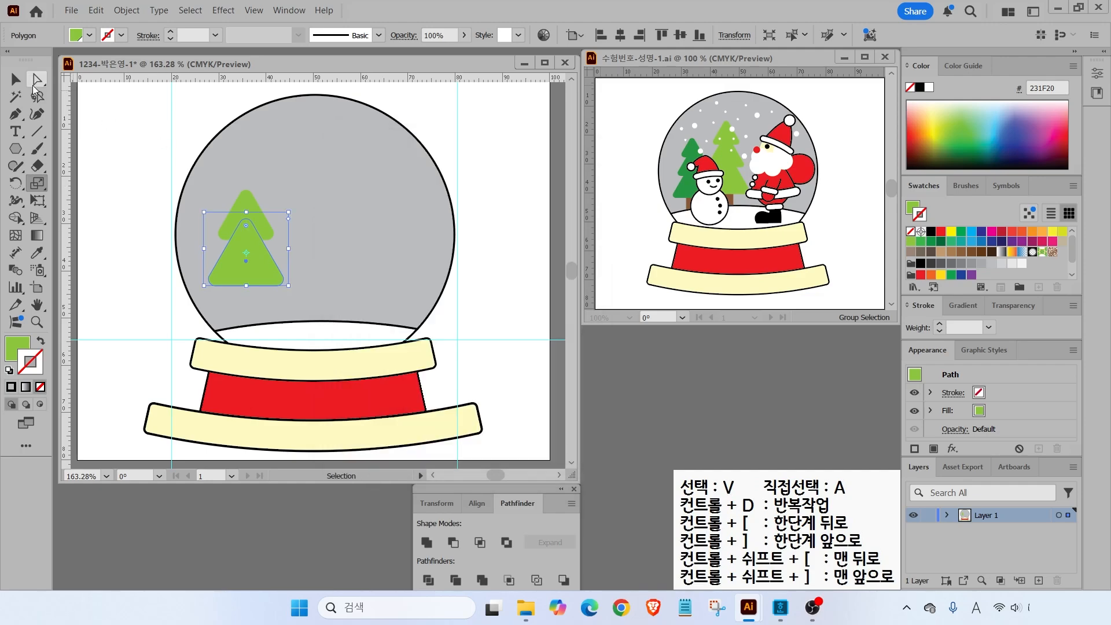
key("s")
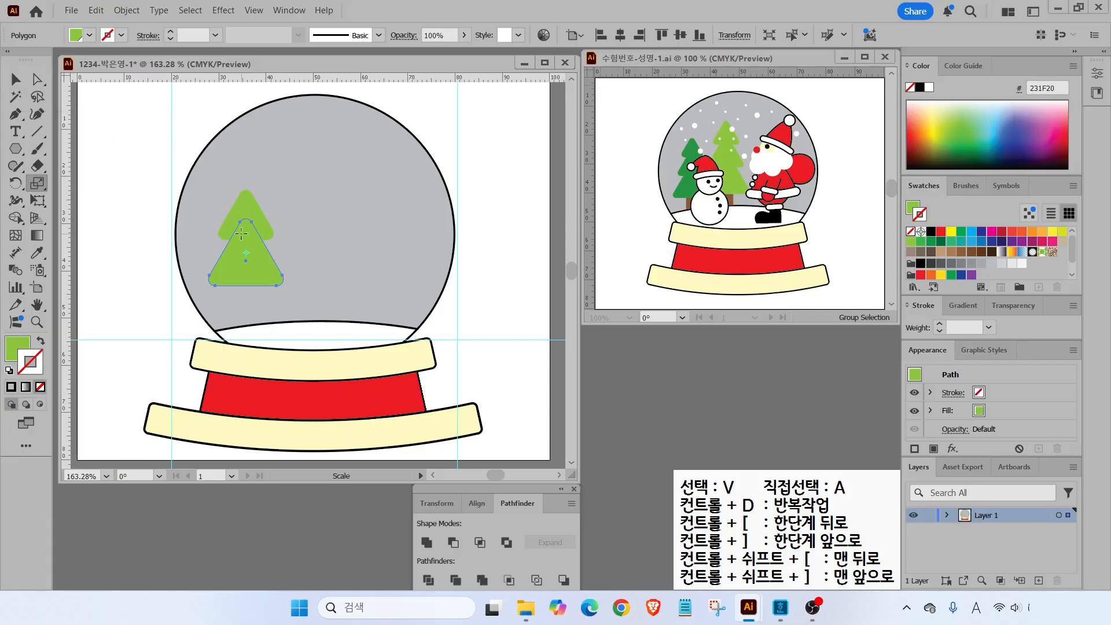
key("v")
left_click_drag(250, 256, 244, 316)
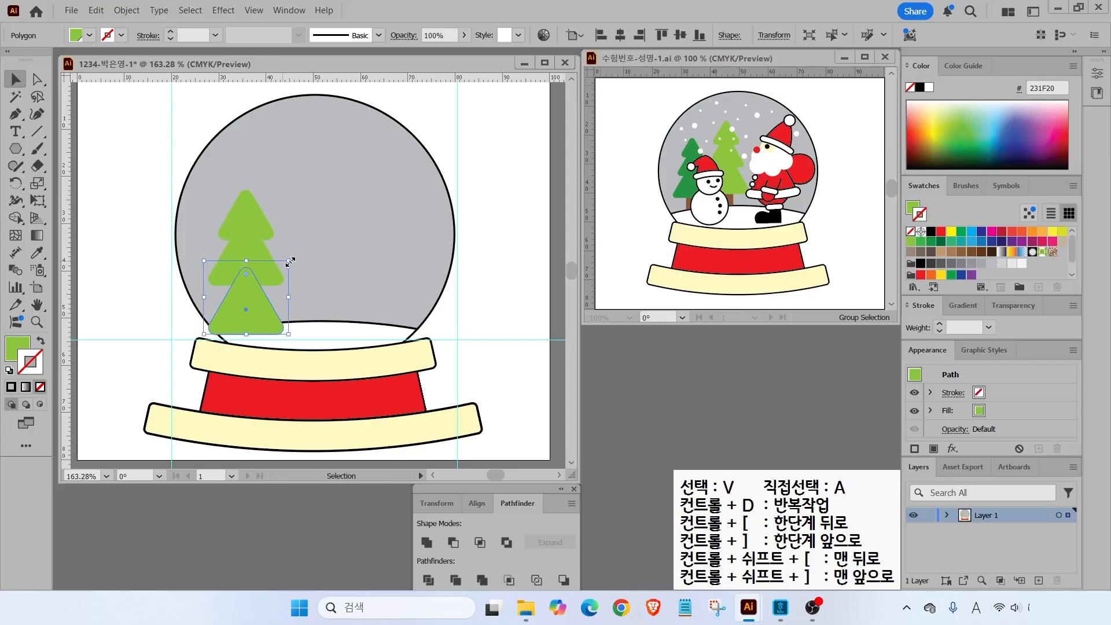
mouse_move(289, 261)
left_mouse_down()
mouse_move(322, 223)
mouse_move(291, 260)
mouse_move(268, 234)
mouse_move(294, 244)
mouse_move(296, 264)
mouse_move(287, 230)
mouse_move(275, 269)
mouse_move(302, 254)
mouse_move(305, 238)
mouse_move(307, 251)
left_mouse_up()
left_click_drag(174, 184, 307, 262)
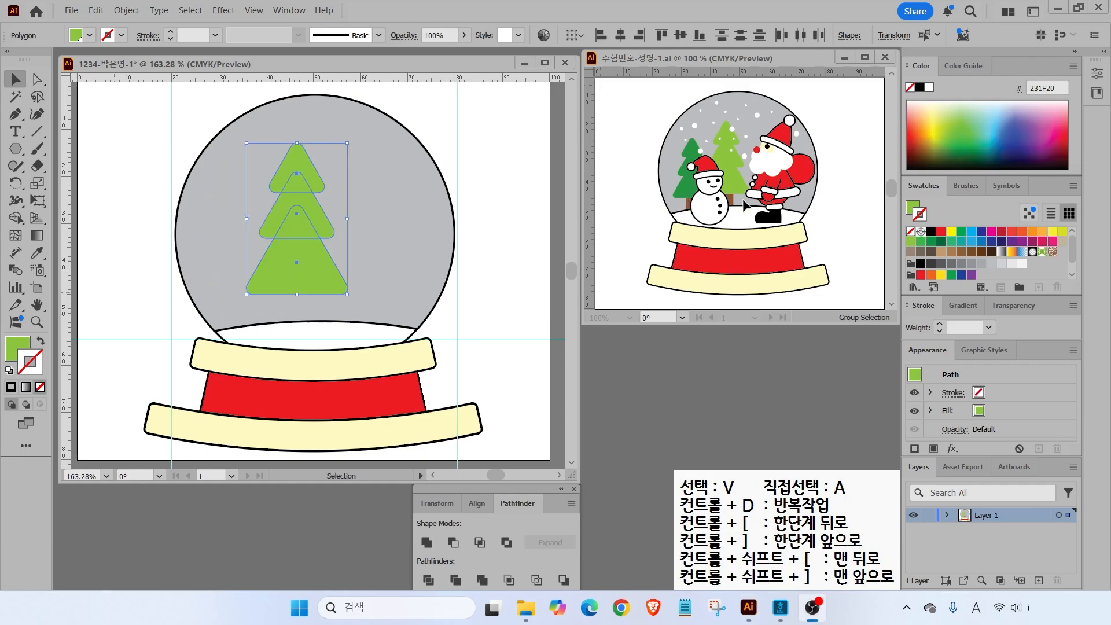
- Draw a brown trunk rectangle below the tree with no outline
left_click_drag(17, 155, 61, 152)
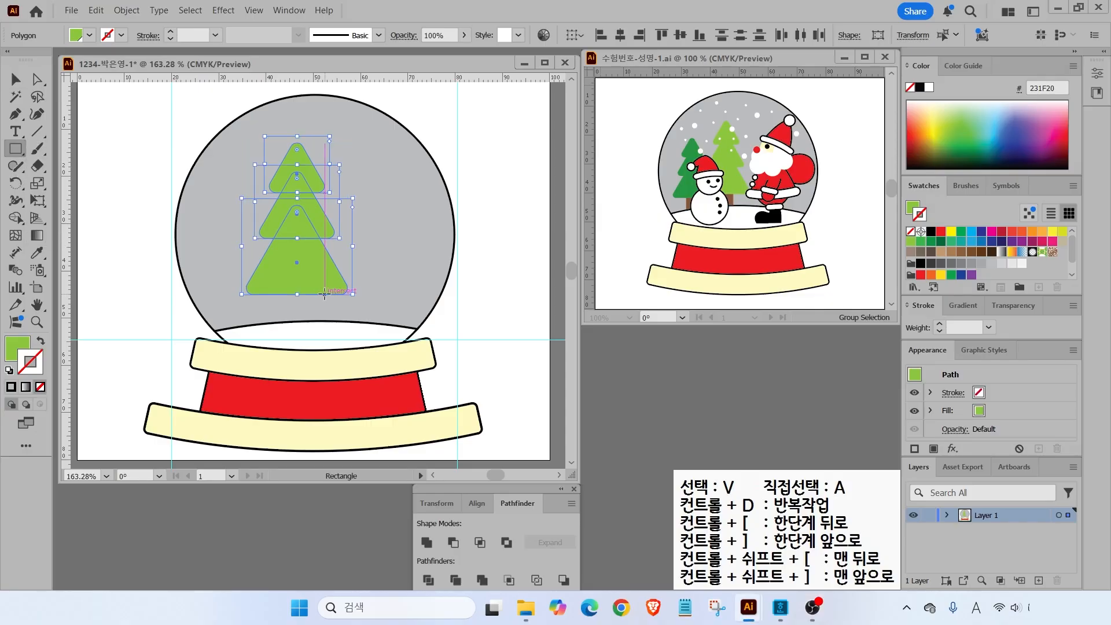
left_click_drag(275, 280, 307, 331)
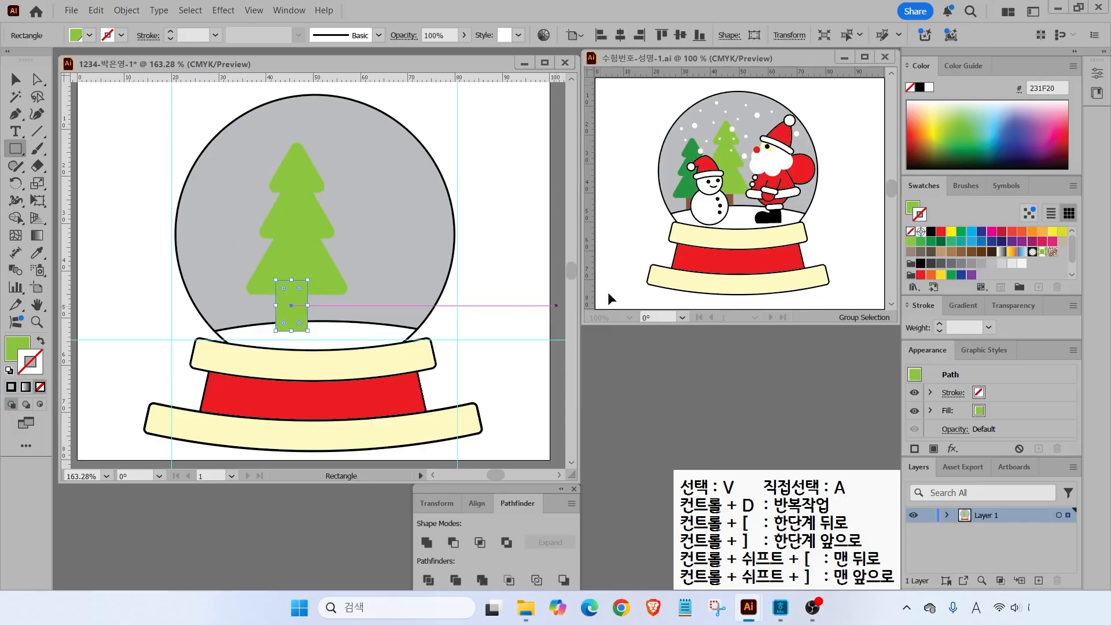
scroll(941, 267, "down", 1)
left_click(981, 271)
left_click(39, 343)
left_click(40, 386)
left_click(15, 79)
- Bring the tree to the front, centre the trunk under it, and select both
left_click(307, 251, "shift")
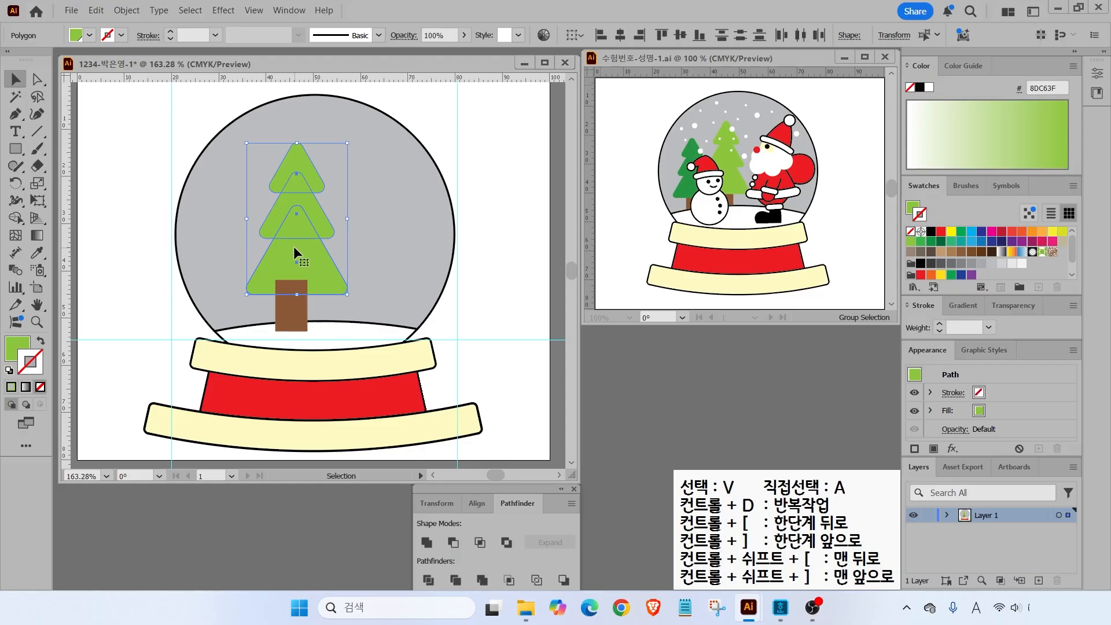
right_click(294, 246)
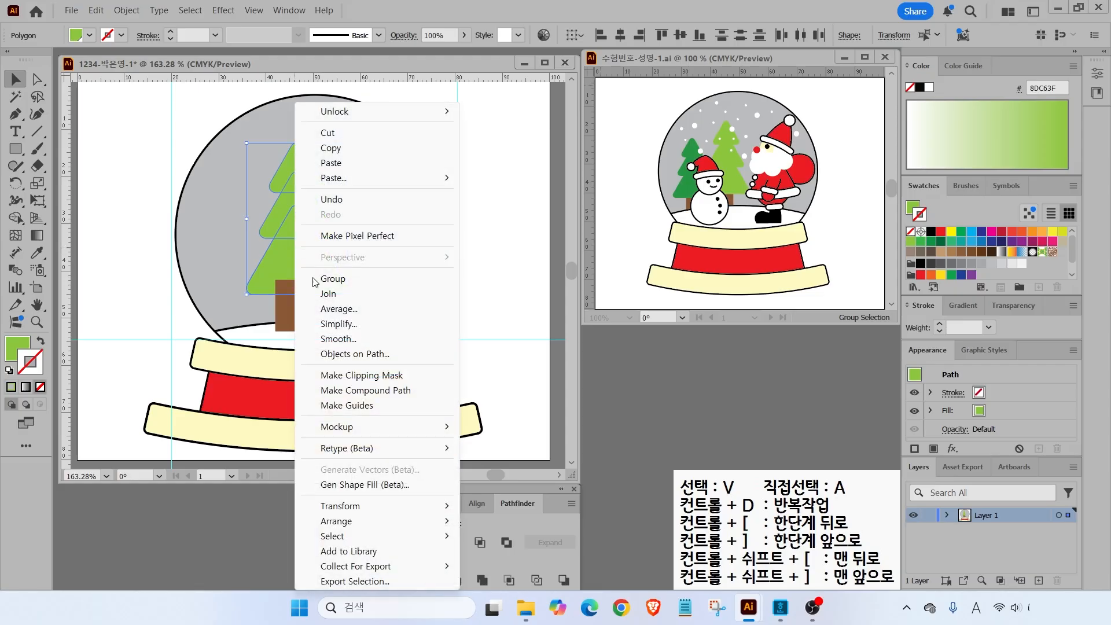
mouse_move(339, 523)
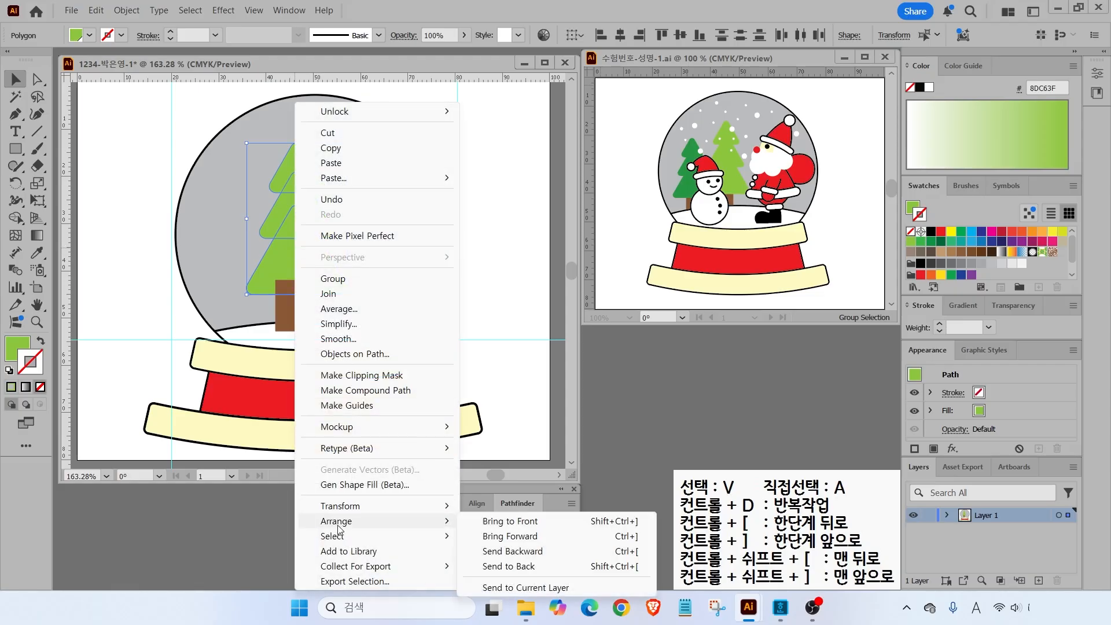
left_click(510, 524)
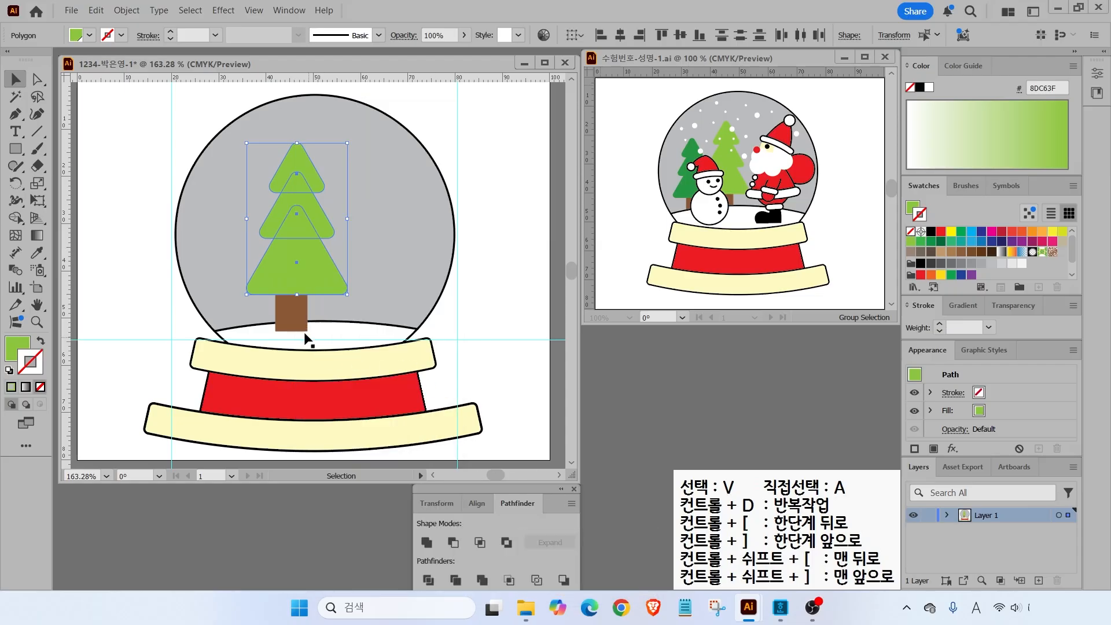
left_click_drag(293, 310, 301, 309)
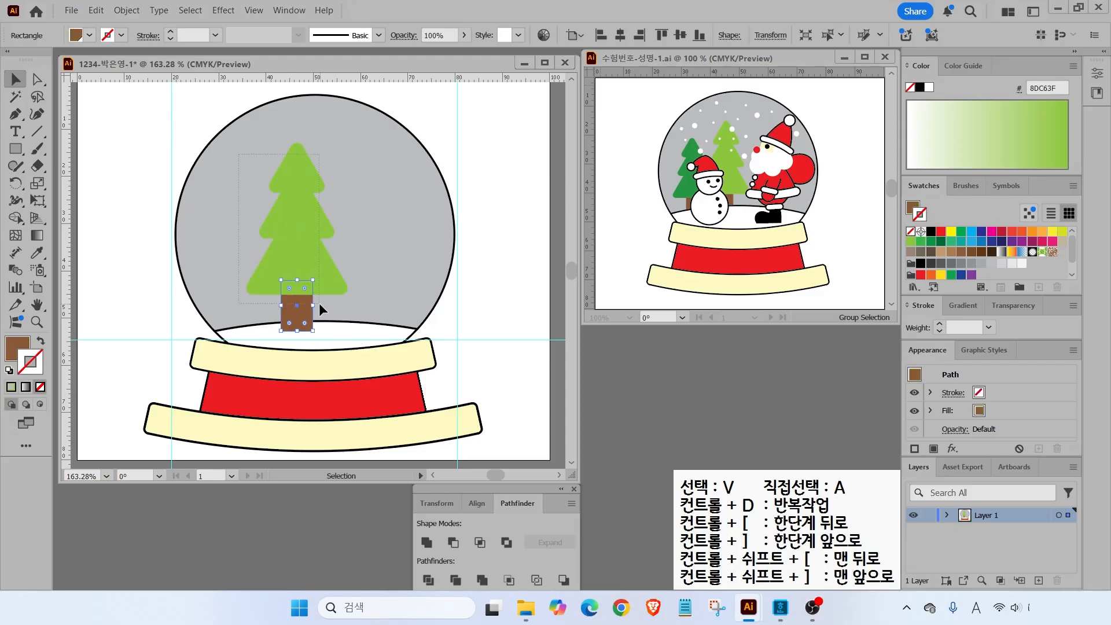
left_click(312, 287, "shift")
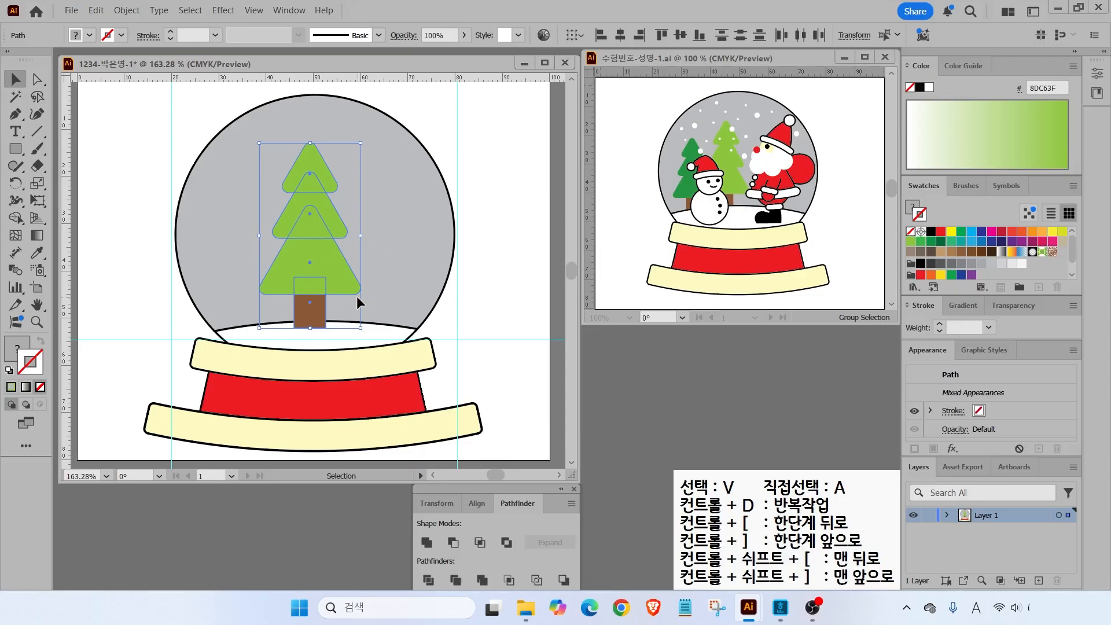
- Copy the tree and trunk to the left, shrink the copy, and recolour its tiers dark green
left_click_drag(318, 265, 259, 274)
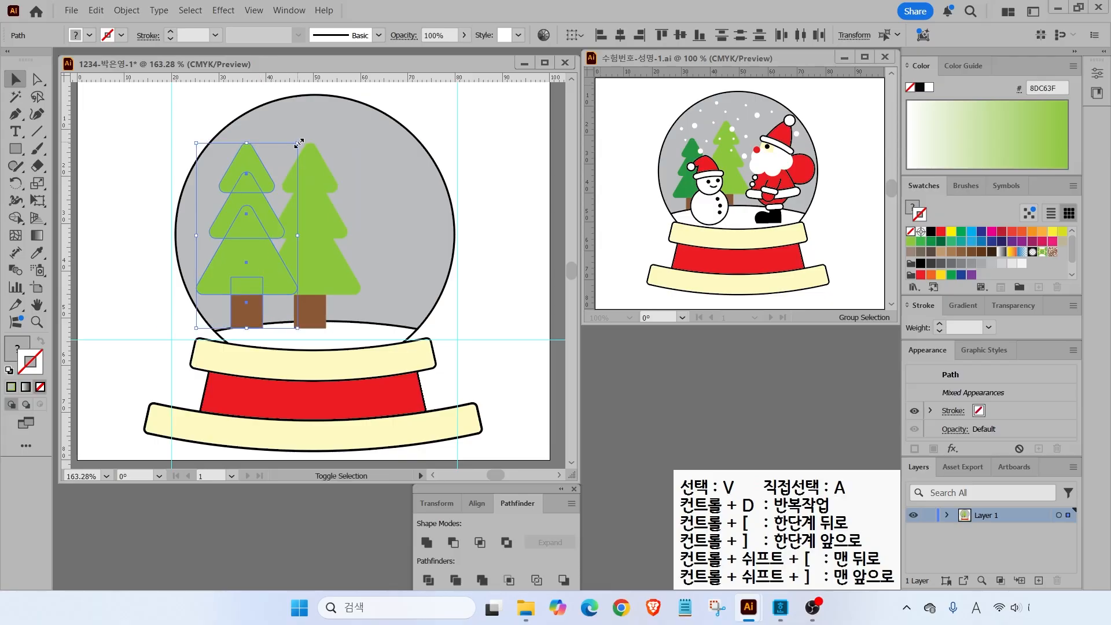
left_click_drag(298, 144, 280, 176)
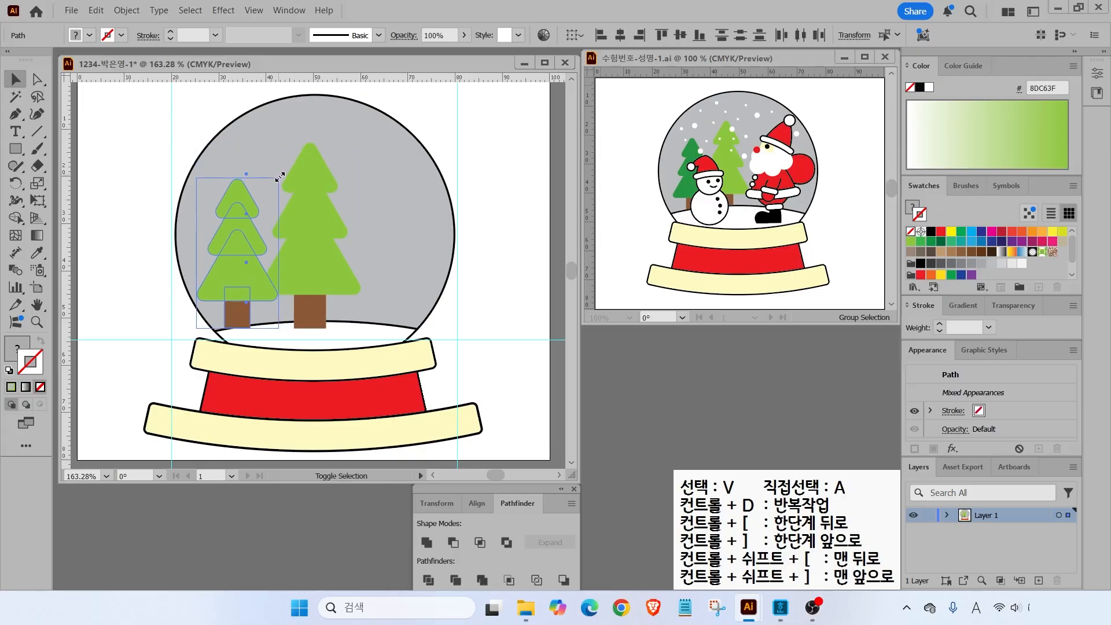
left_click_drag(243, 268, 255, 272)
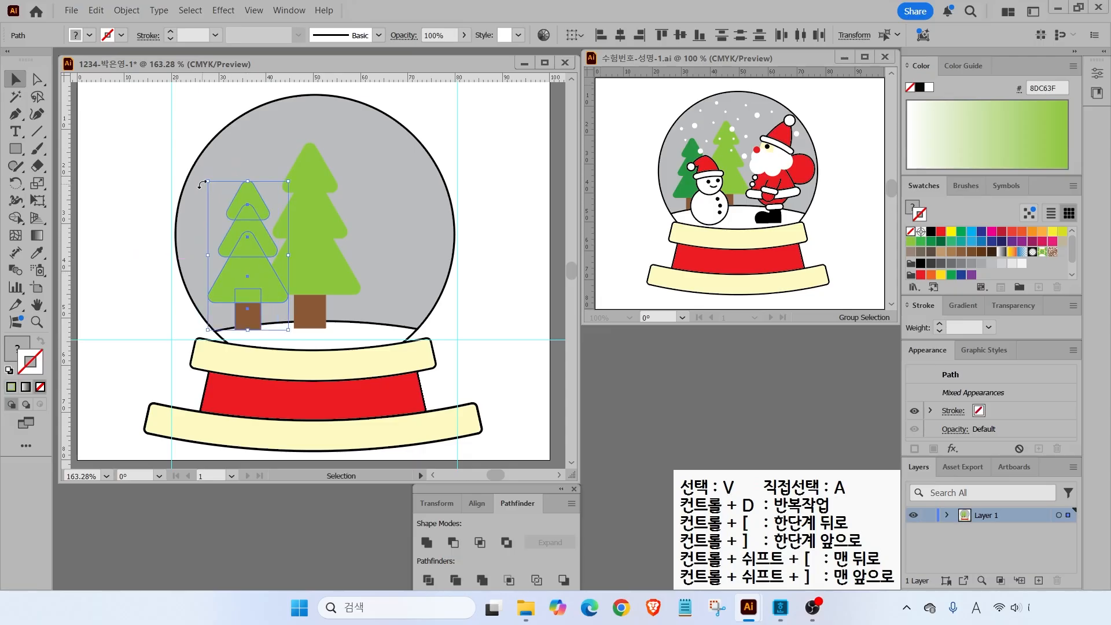
left_click_drag(211, 211, 238, 265)
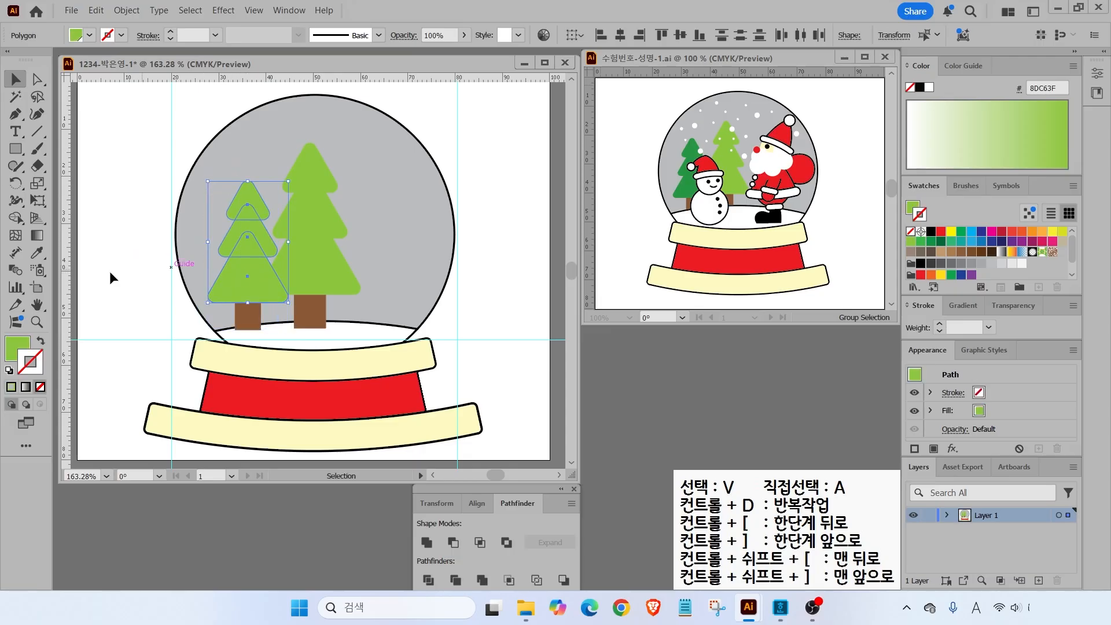
left_click(14, 347)
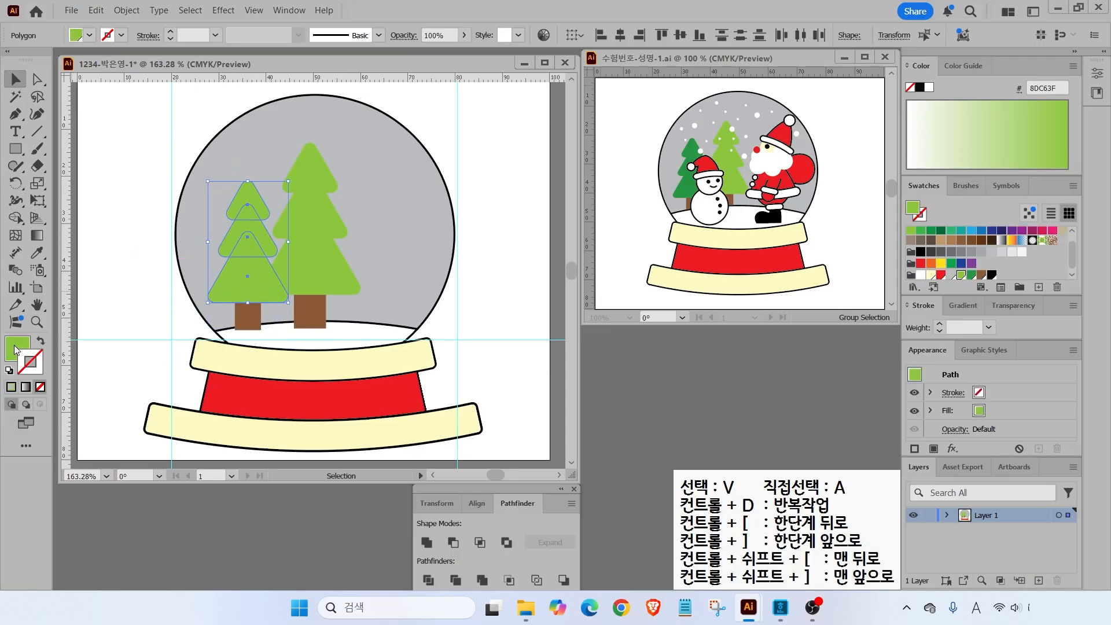
left_click(971, 277)
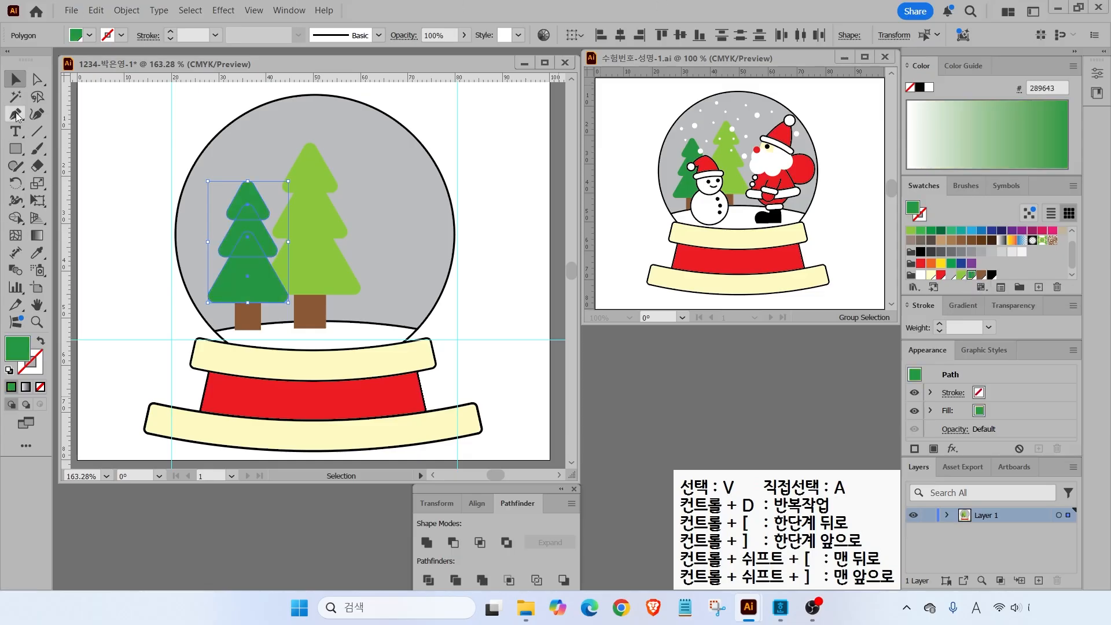
key("ctrl+a")
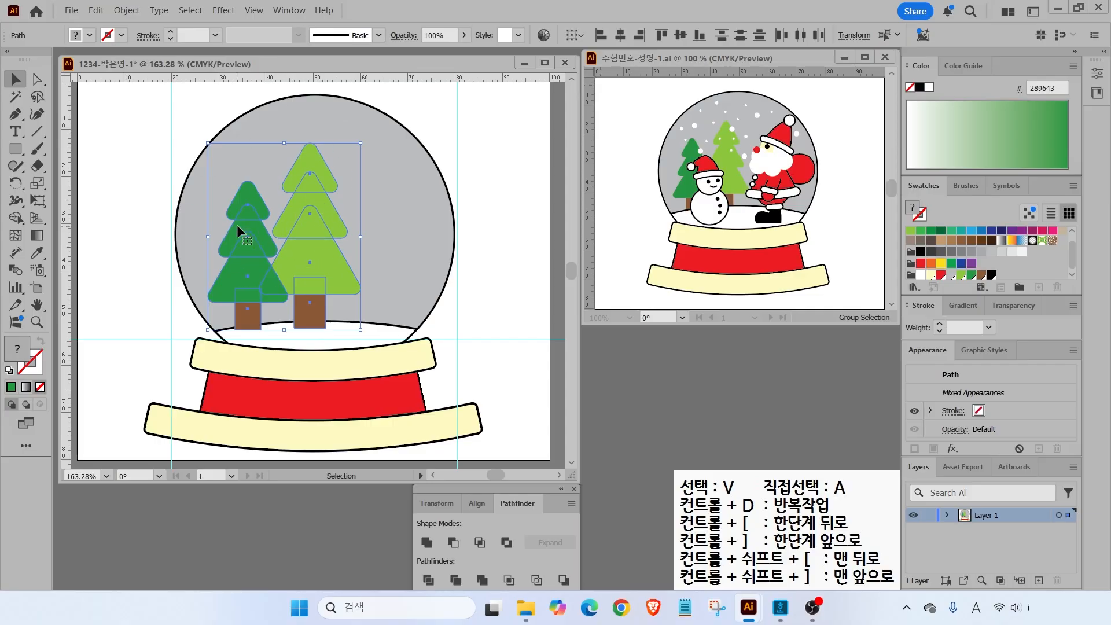
- Group the two trees and shrink the group slightly to fit the globe
right_click(292, 211)
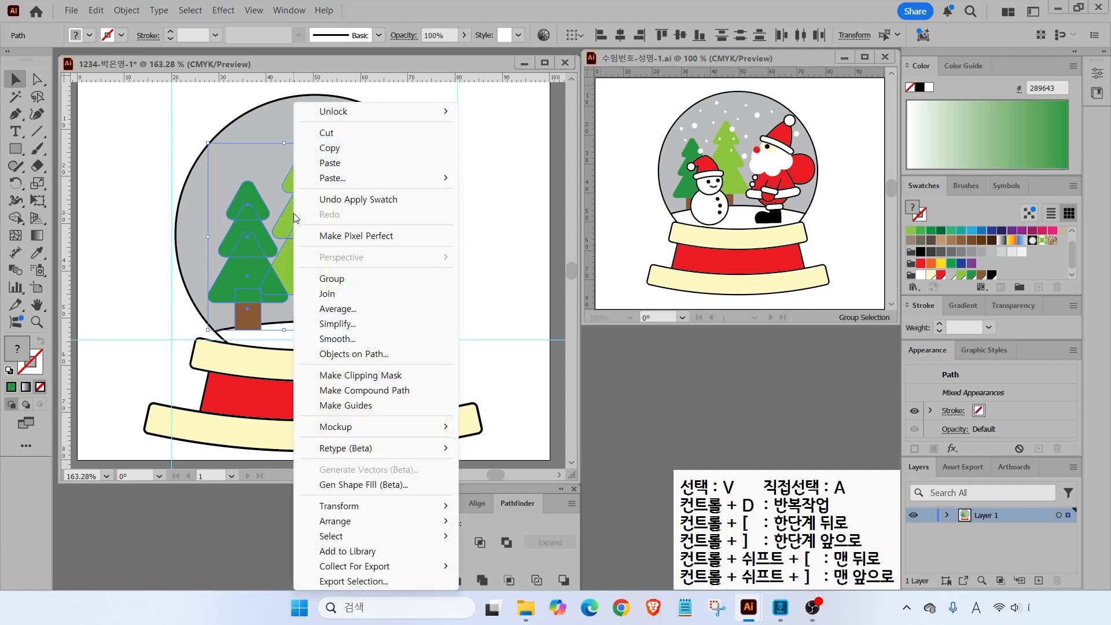
left_click(335, 280)
left_click(126, 10)
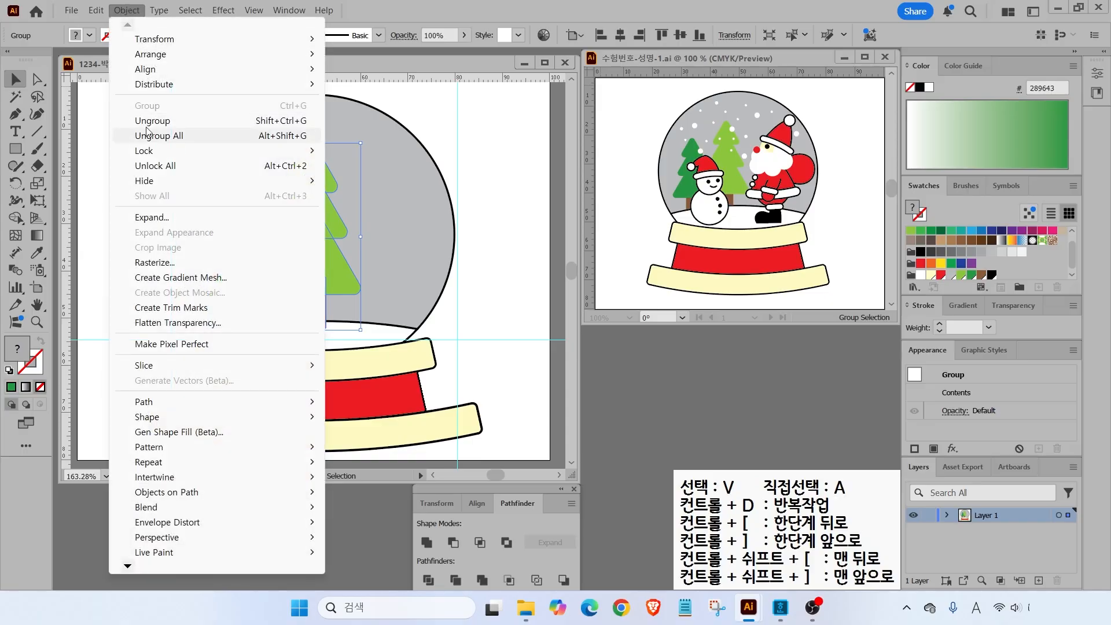
mouse_move(313, 151)
left_click(359, 146)
left_click_drag(360, 141, 336, 172)
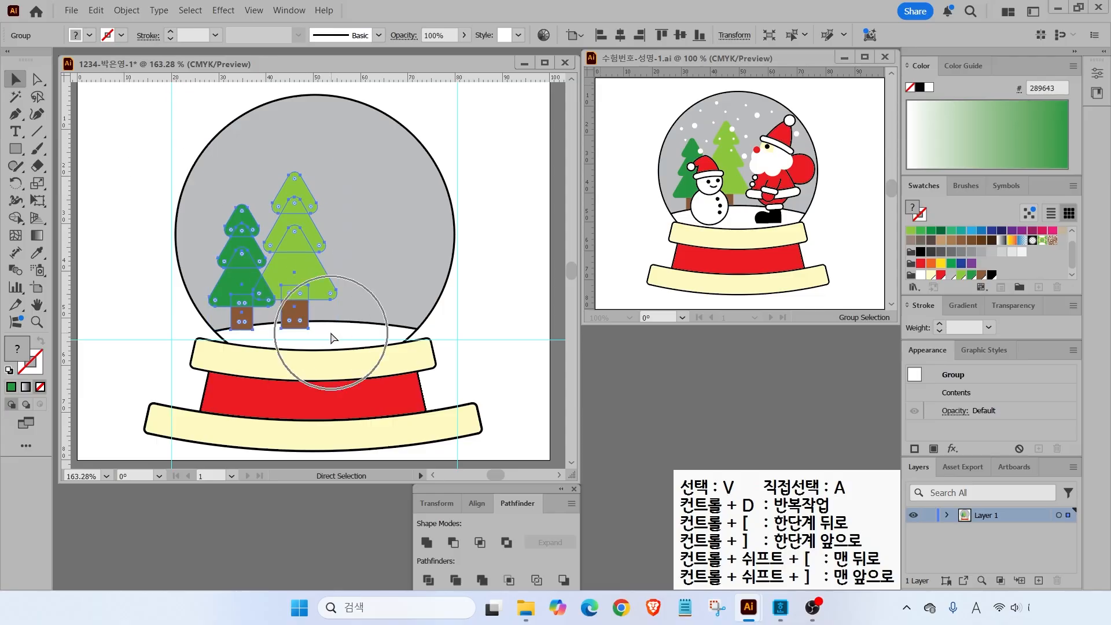
left_click_drag(367, 332, 478, 300)
key("Escape")
left_click(427, 108)
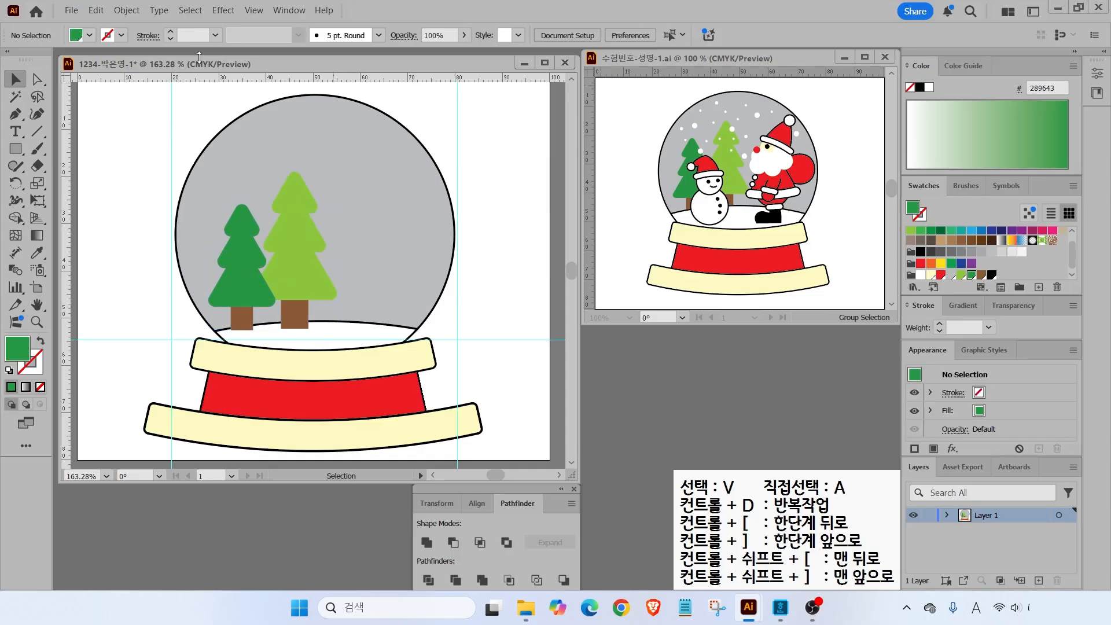
- Unlock all artwork and select the snow globe group
left_click(127, 10)
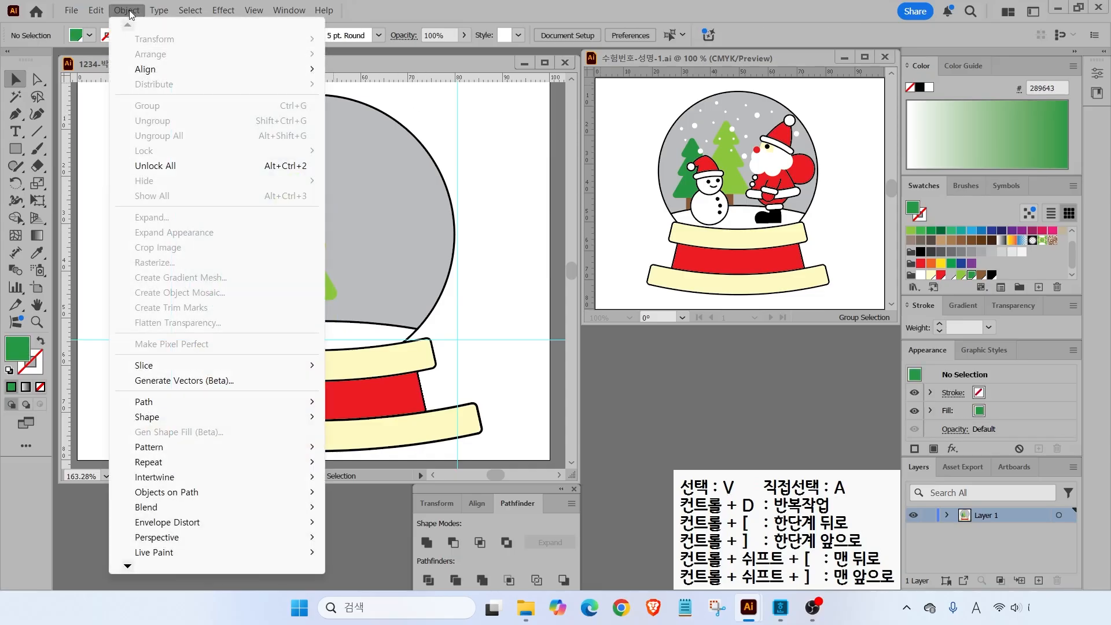
left_click(155, 166)
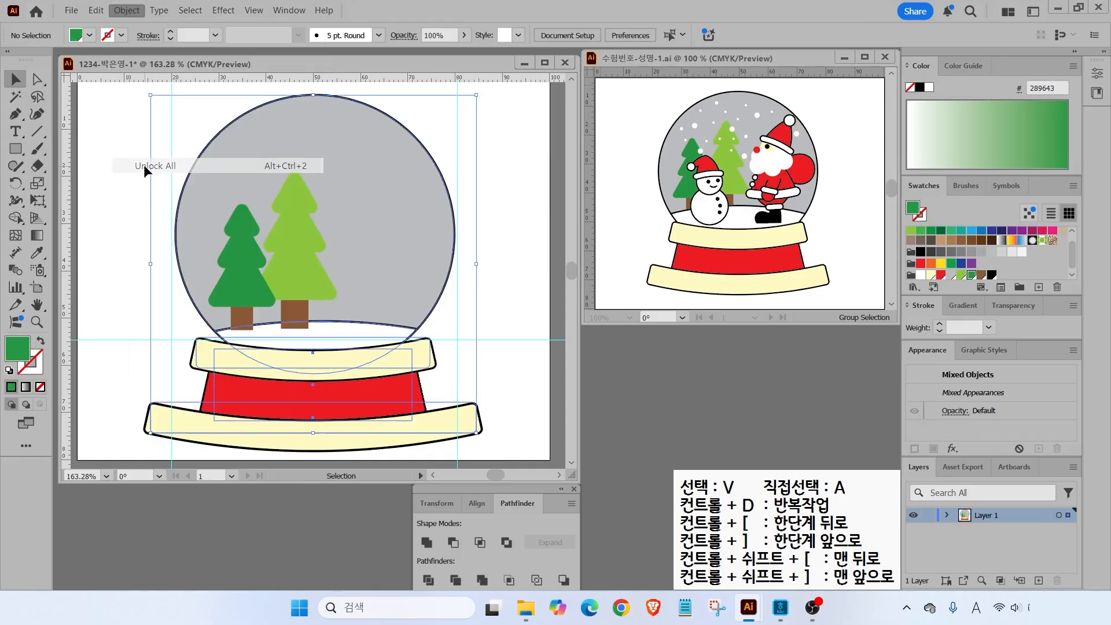
left_click(134, 171)
left_click(198, 172)
left_click(181, 177)
left_click(193, 174)
left_click(130, 177)
left_click(184, 174)
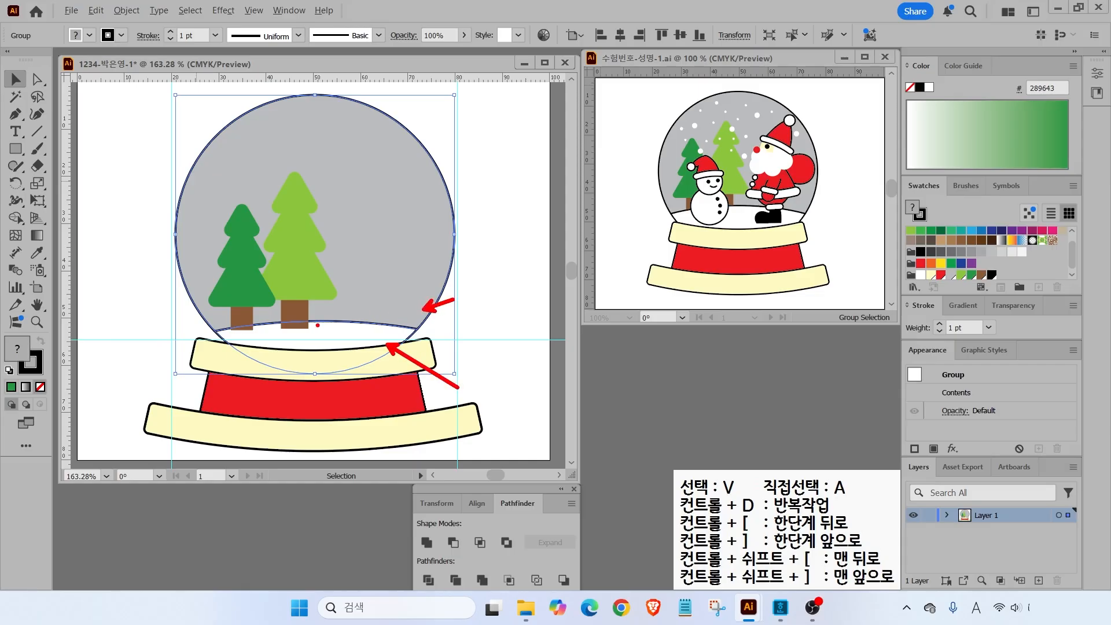
- Ungroup the snow globe into separate globe, snow and band shapes, then select the tree group
left_click(127, 10)
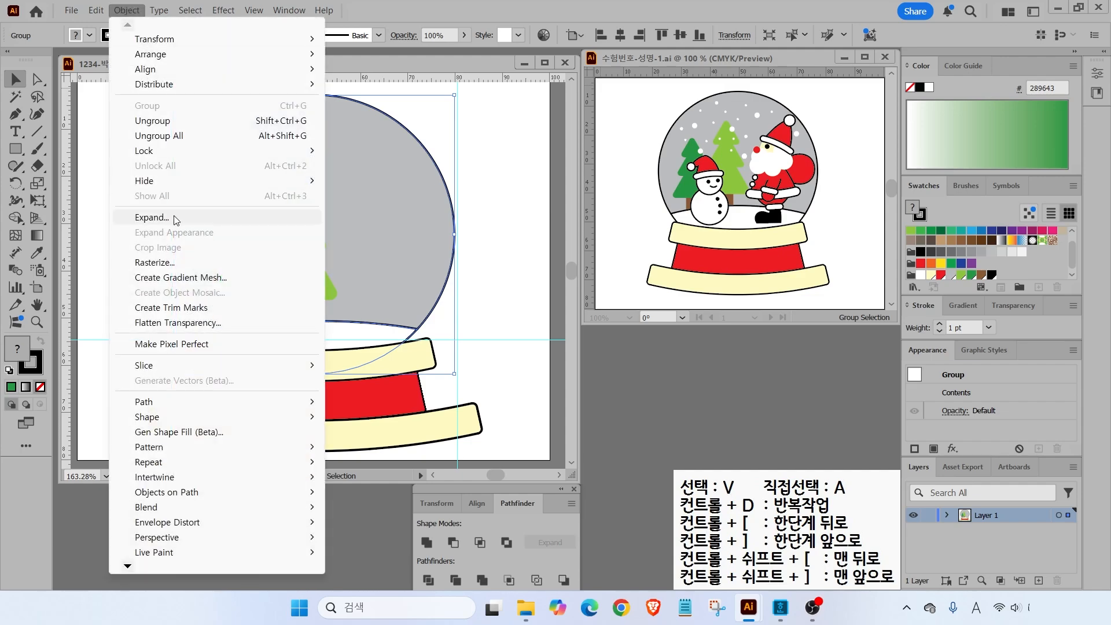
left_click(157, 121)
left_click(158, 171)
left_click(194, 204)
left_click(258, 329)
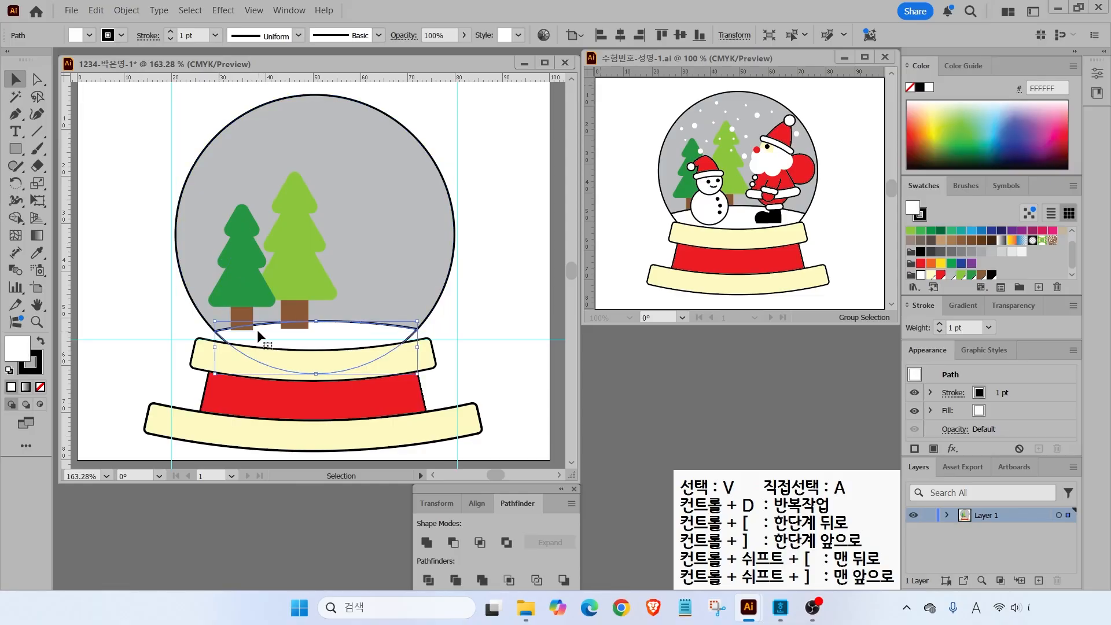
left_click(191, 282)
left_click(275, 348)
left_click(193, 281)
left_click(296, 275)
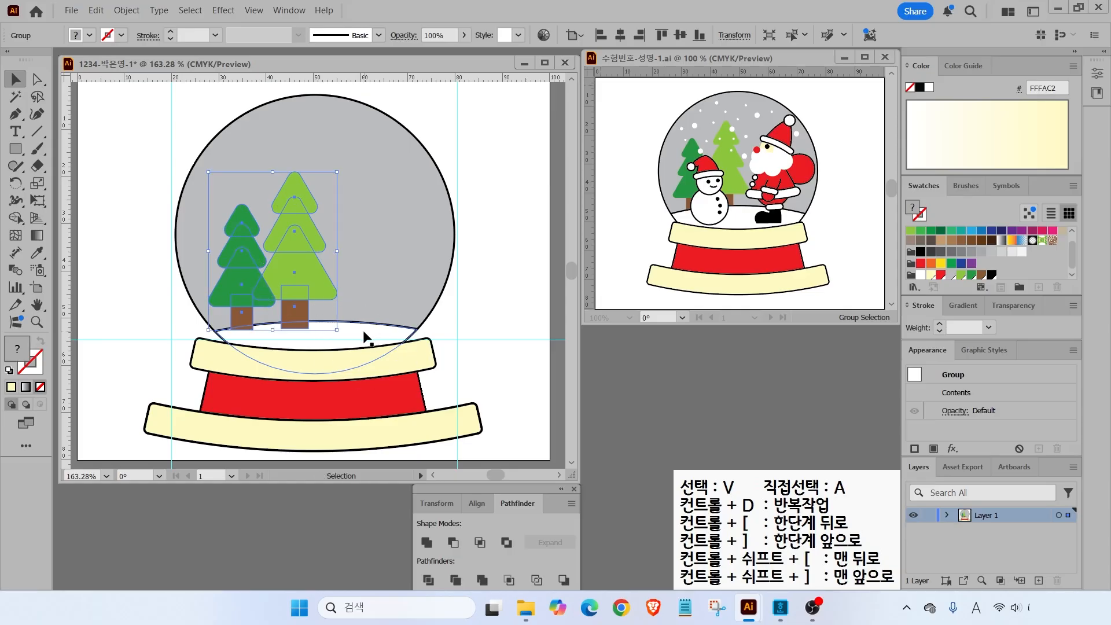
right_click(301, 184)
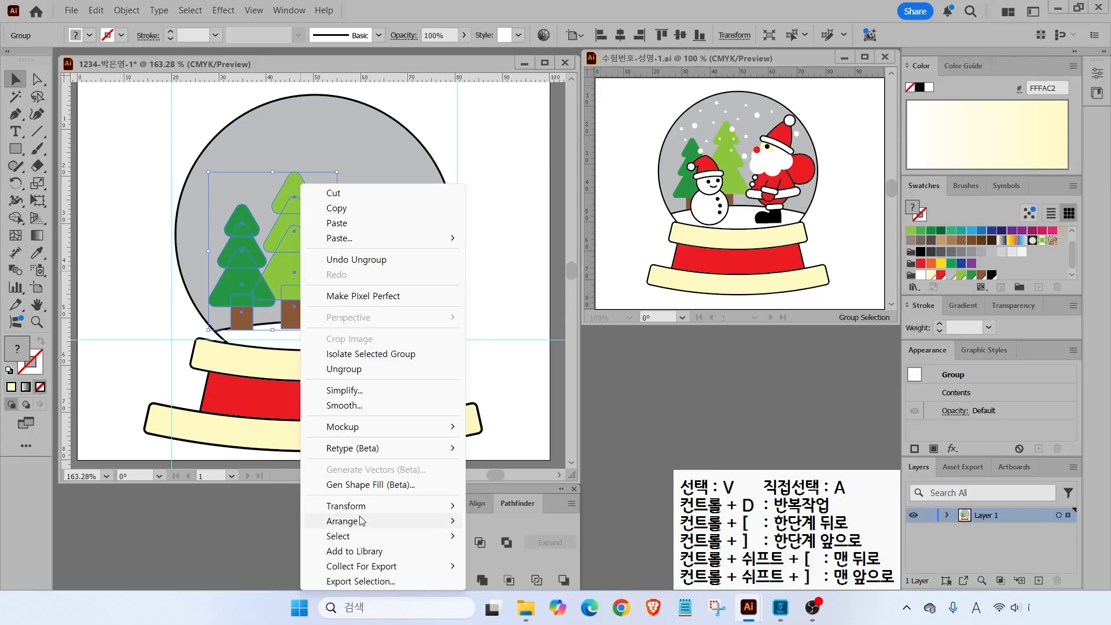
- Send the tree group one step backward so the trunks sit behind the snowy ground, then deselect
mouse_move(440, 521)
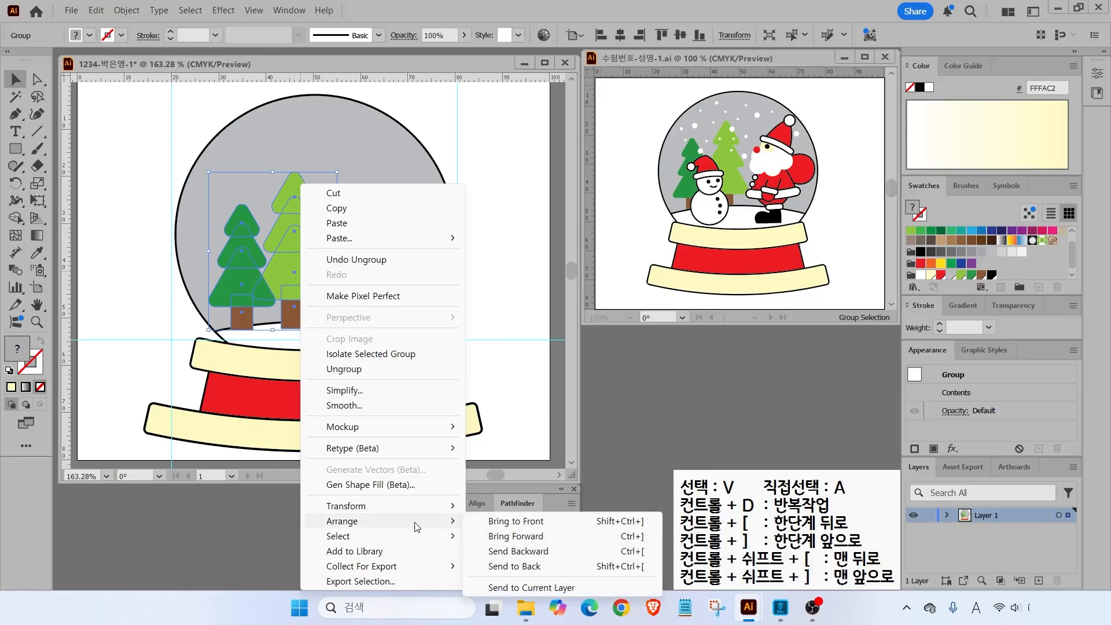
left_click(517, 553)
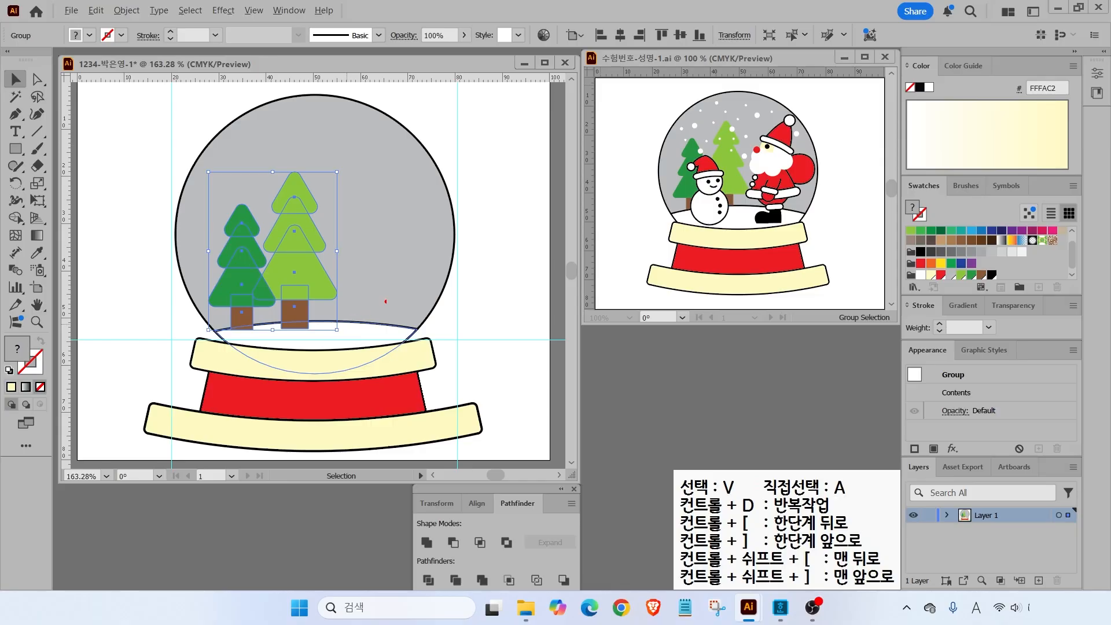
mouse_move(519, 204)
left_mouse_down()
mouse_move(494, 202)
mouse_move(495, 293)
mouse_move(534, 293)
left_mouse_up()
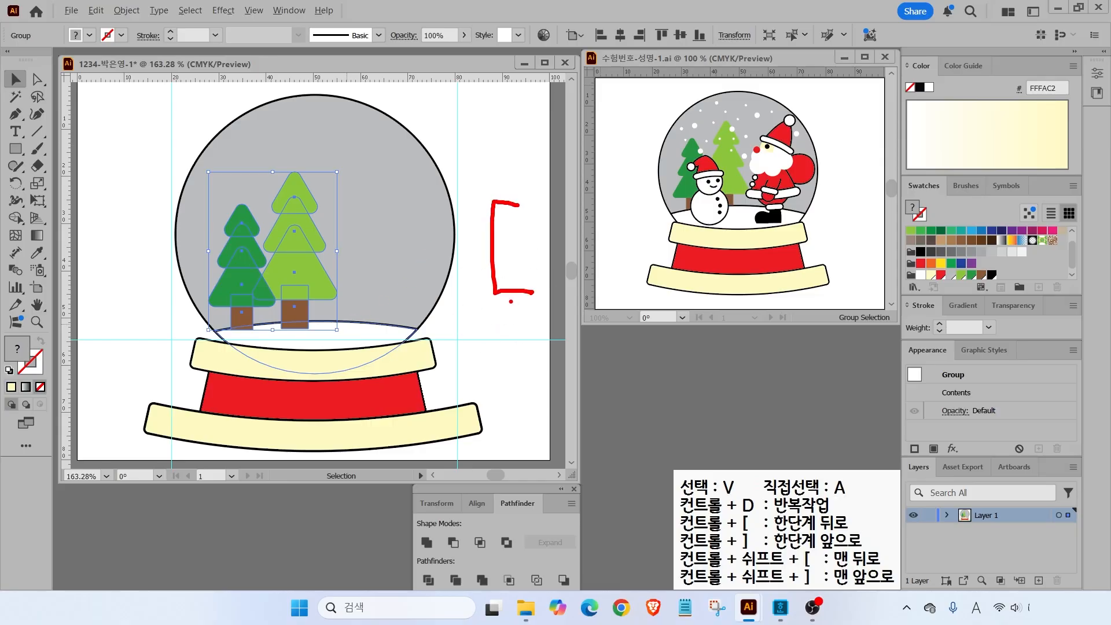
key("Escape")
key("a")
key("v")
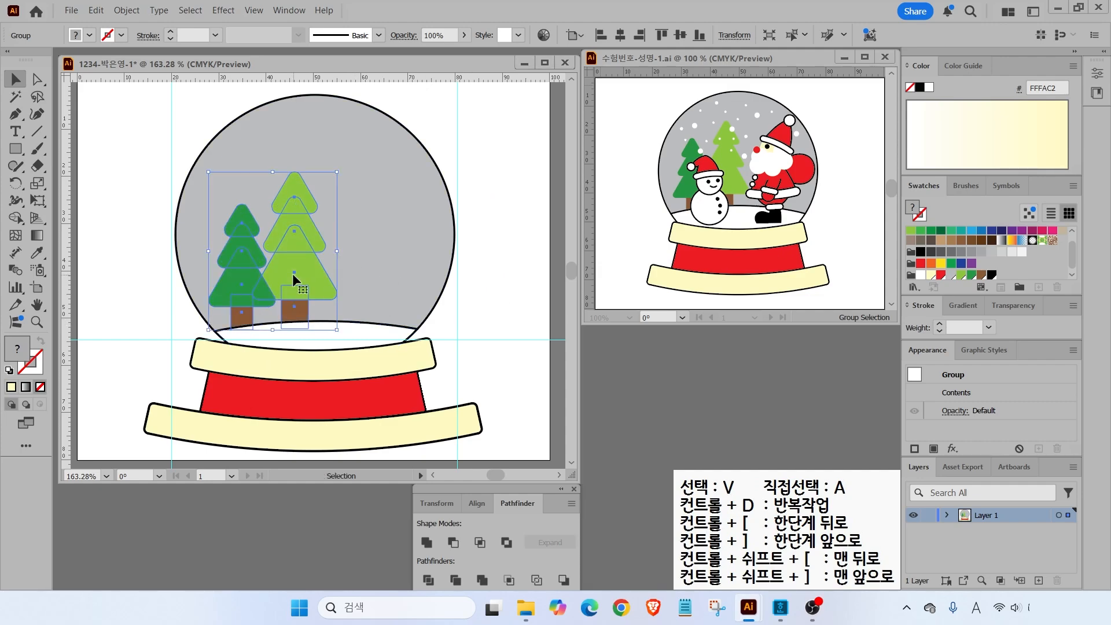
left_click(122, 269)
left_click_drag(649, 88, 689, 120)
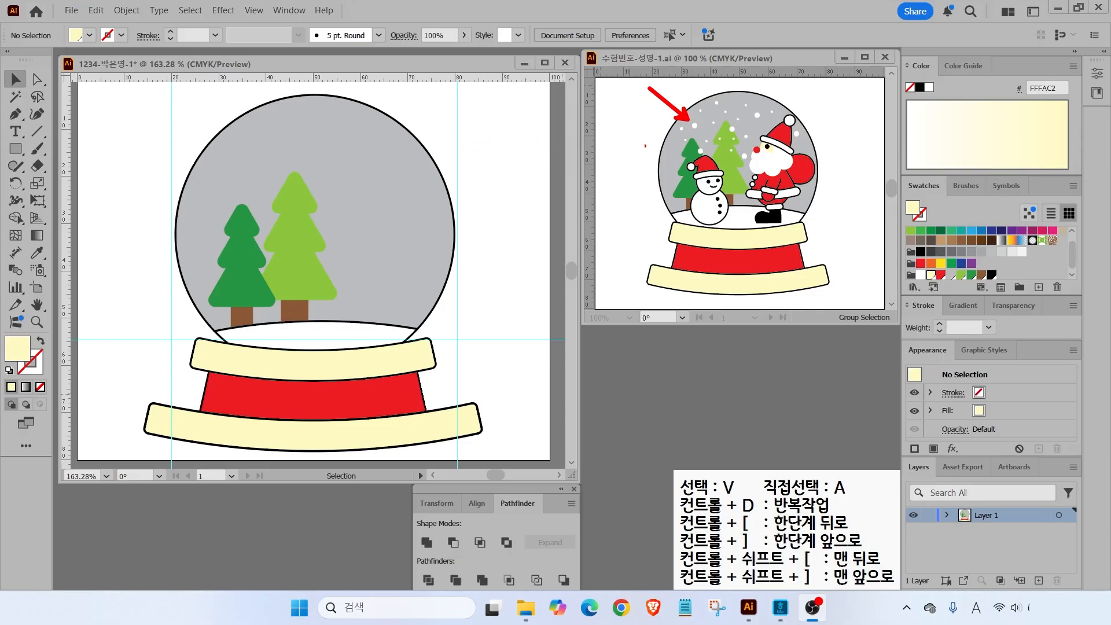
key("Escape")
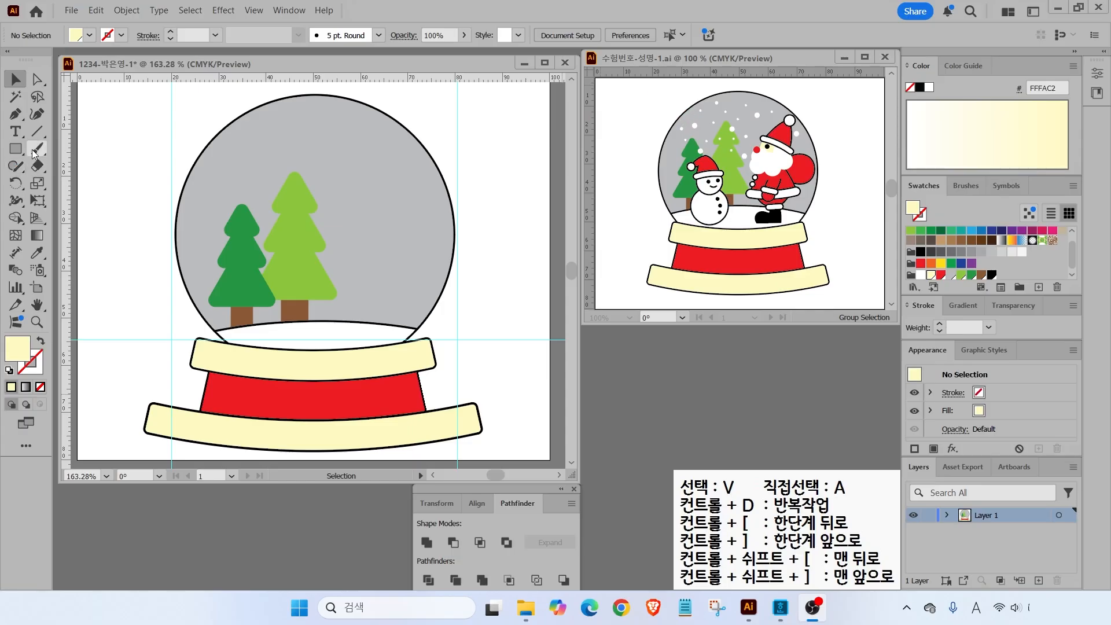
- Switch to the Blob Brush tool with a white fill colour
left_click(36, 148)
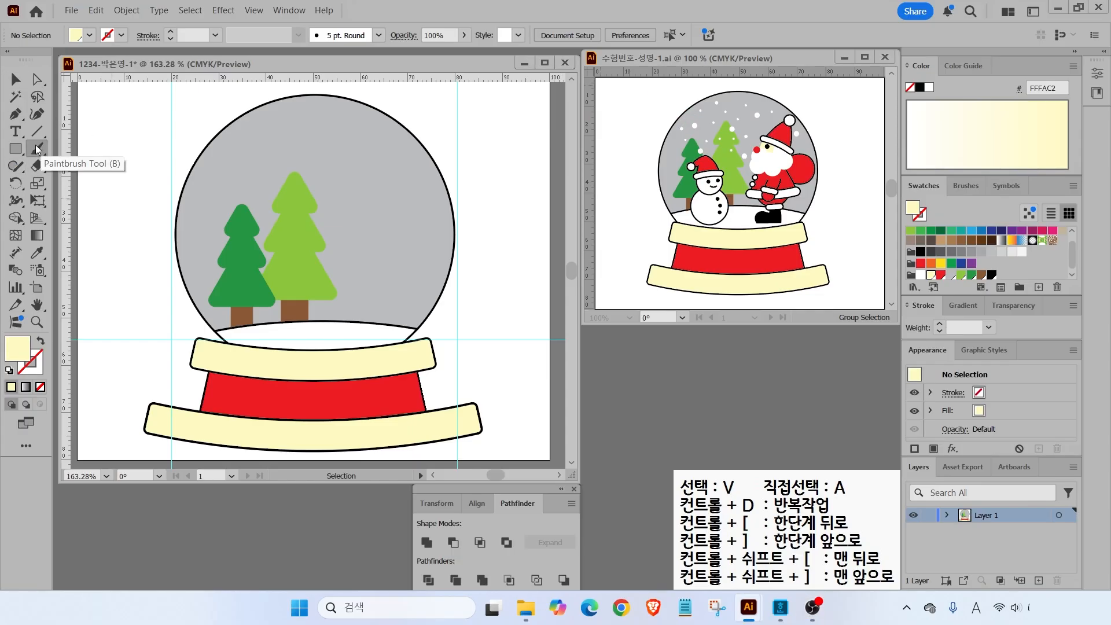
left_click(37, 148)
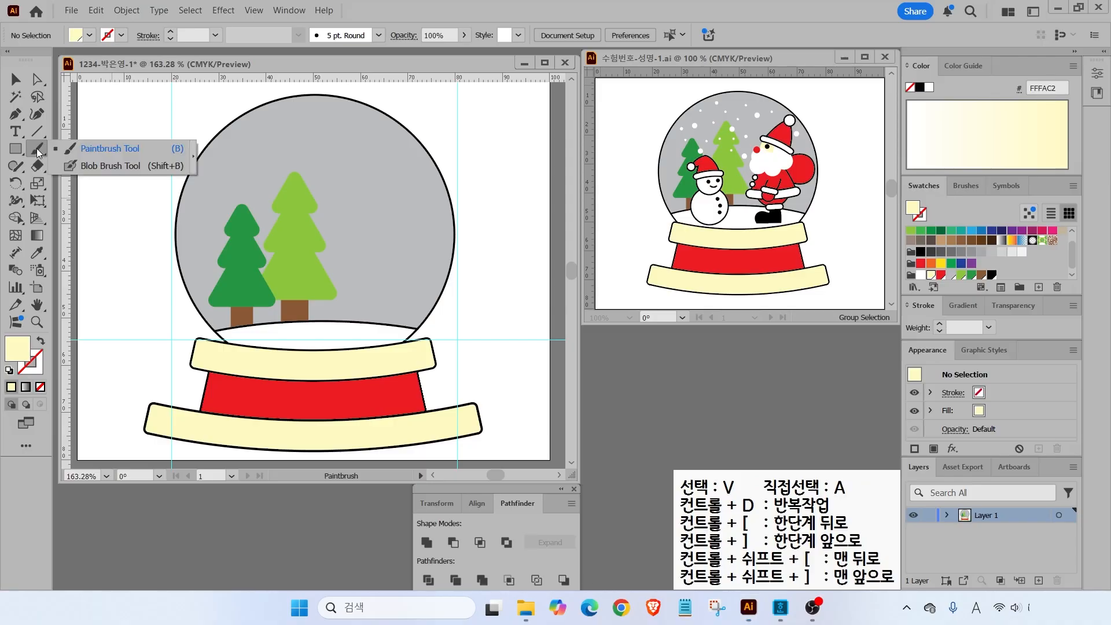
left_click(101, 165)
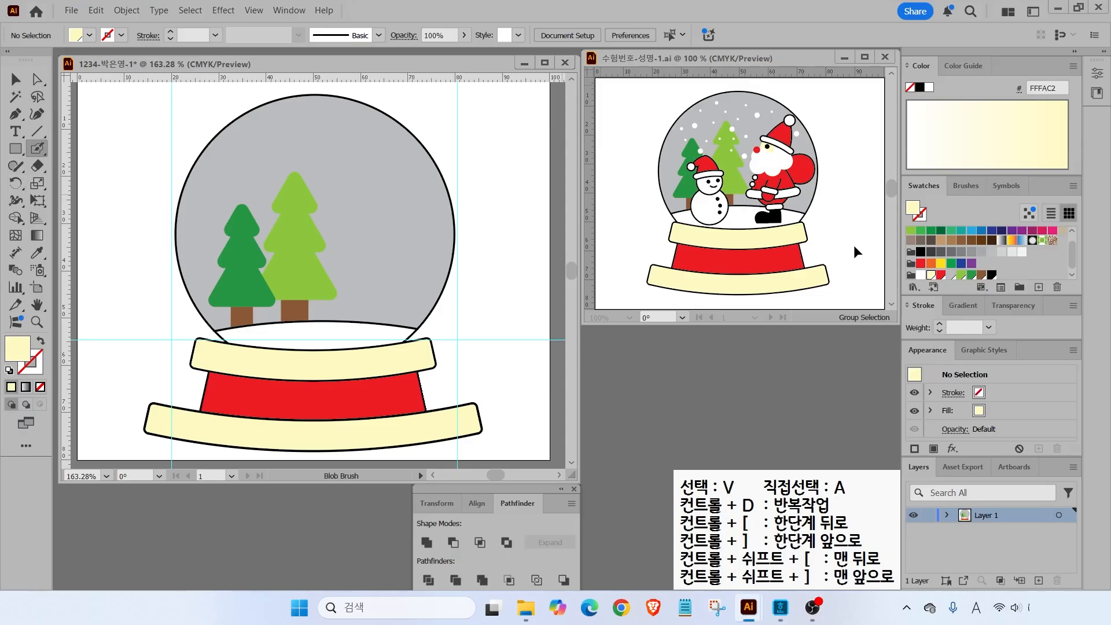
left_click(921, 276)
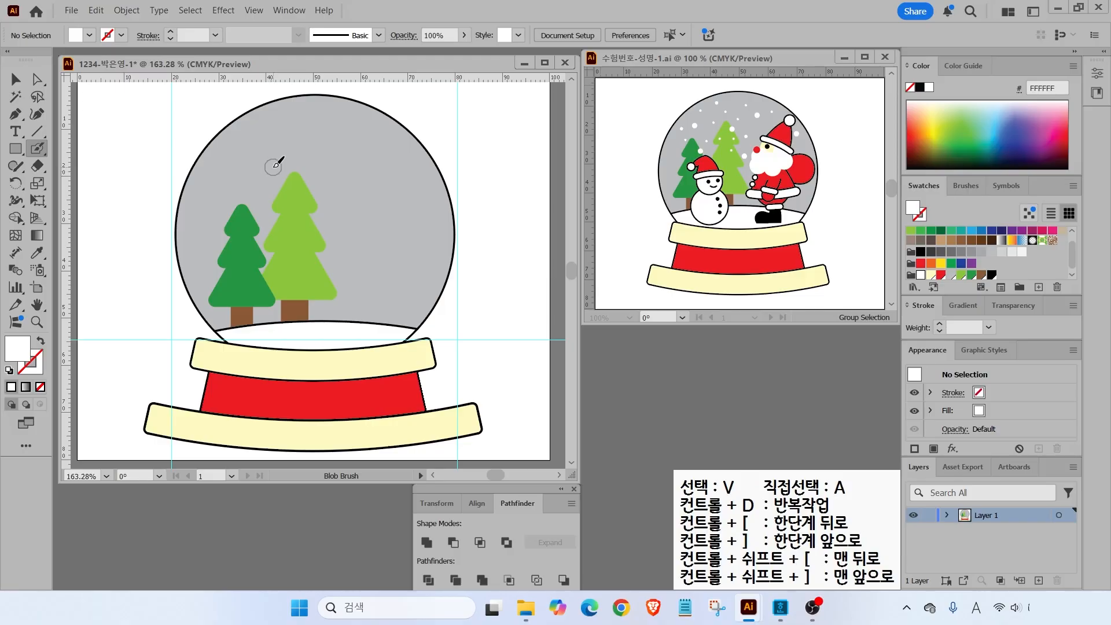
key("ctrl+2")
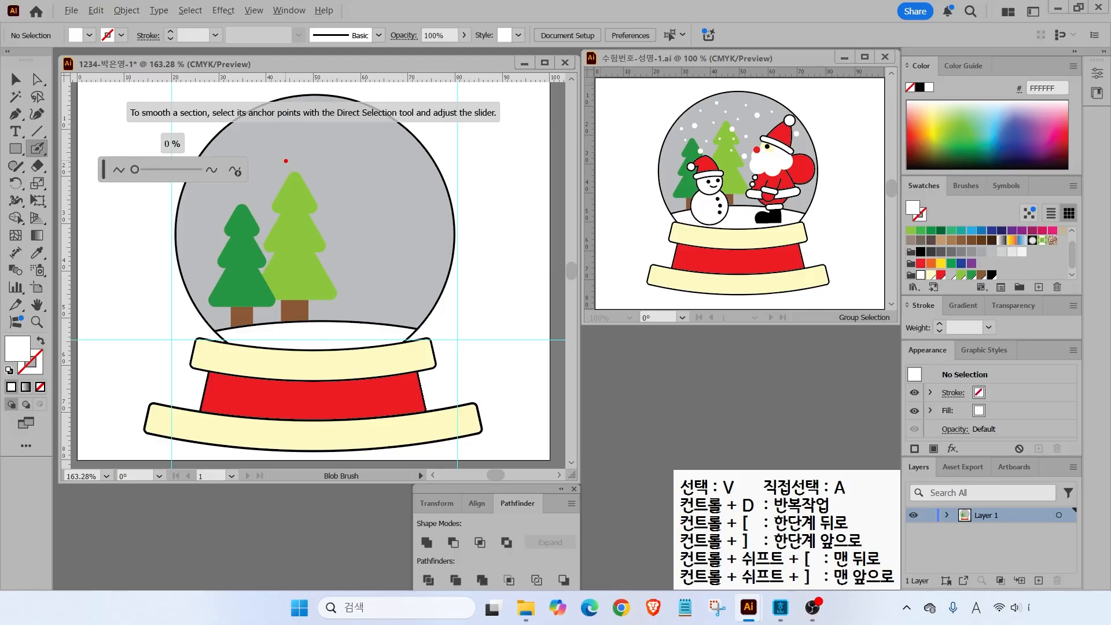
mouse_move(344, 154)
left_mouse_down()
mouse_move(345, 189)
mouse_move(368, 193)
left_mouse_up()
left_click_drag(421, 118, 386, 235)
left_click_drag(464, 160, 445, 194)
key("Escape")
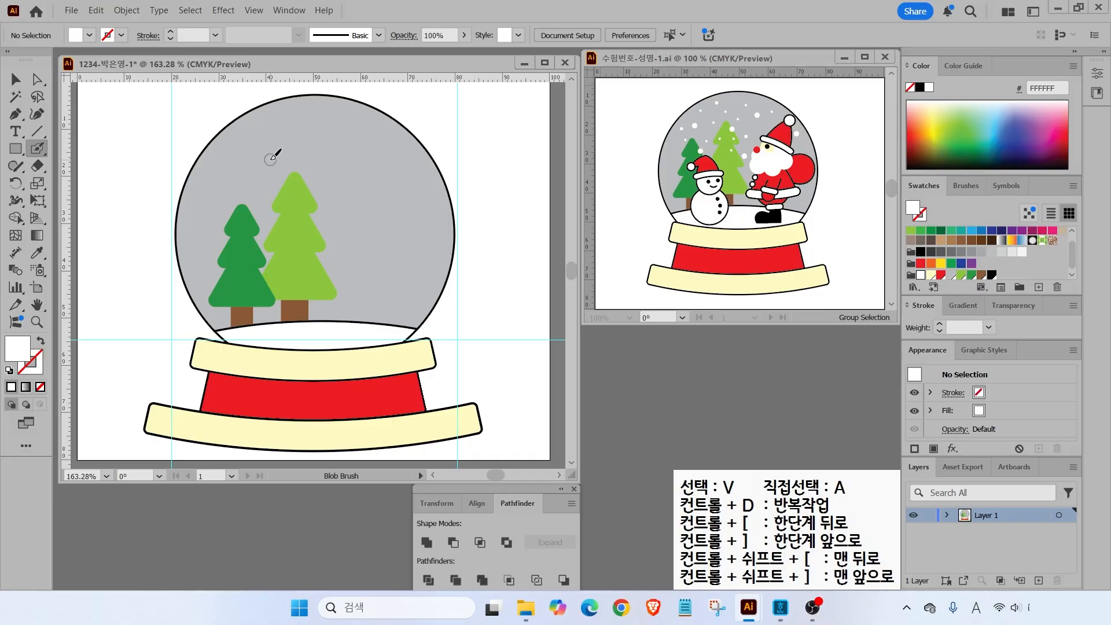
- Paint white snow dots across the upper globe, around and on both trees
left_click(239, 174)
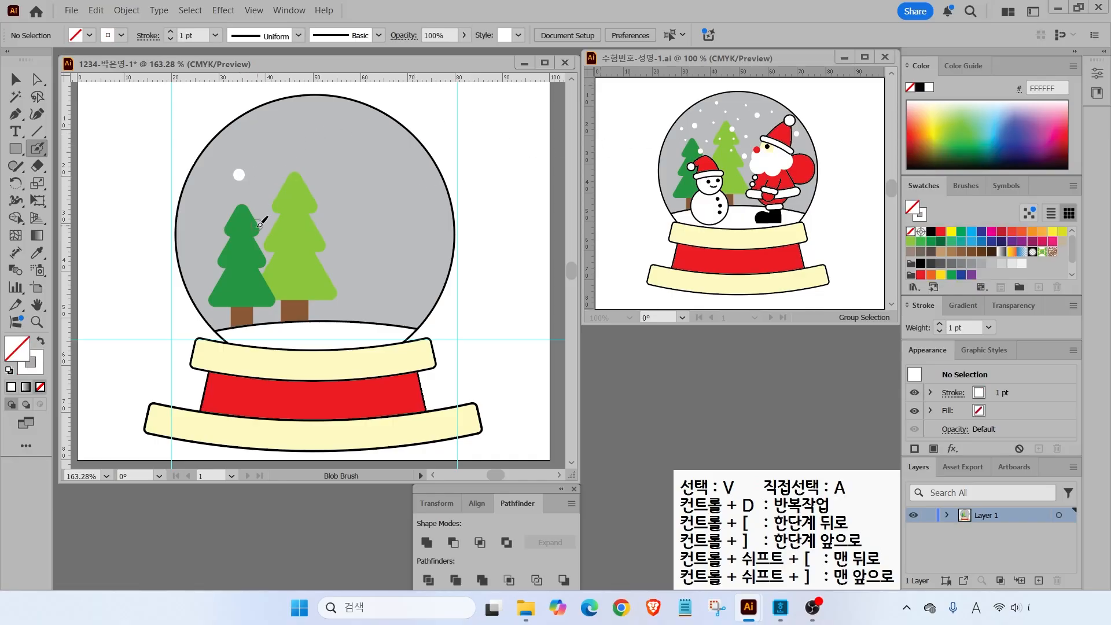
left_click(256, 234)
left_click(307, 184)
left_click(351, 144)
left_click(425, 175)
left_click(376, 129)
left_click(338, 115)
left_click(312, 154)
left_click(282, 140)
left_click(260, 127)
left_click(230, 150)
left_click(267, 162)
left_click(201, 182)
left_click(209, 209)
left_click(261, 208)
left_click(266, 178)
left_click(279, 204)
left_click(309, 203)
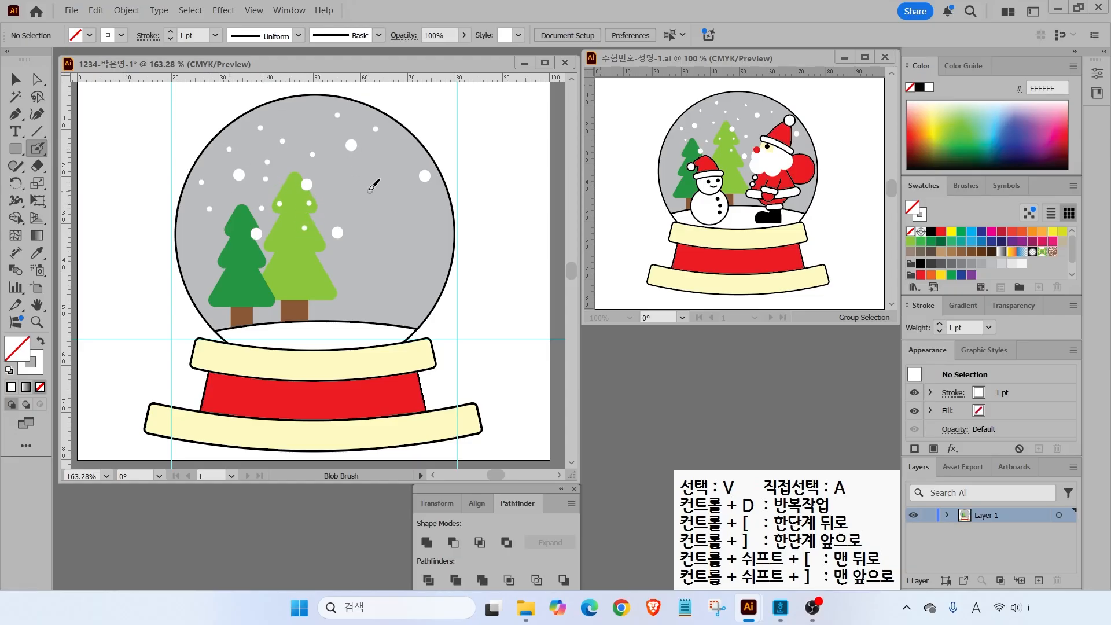
left_click(337, 190)
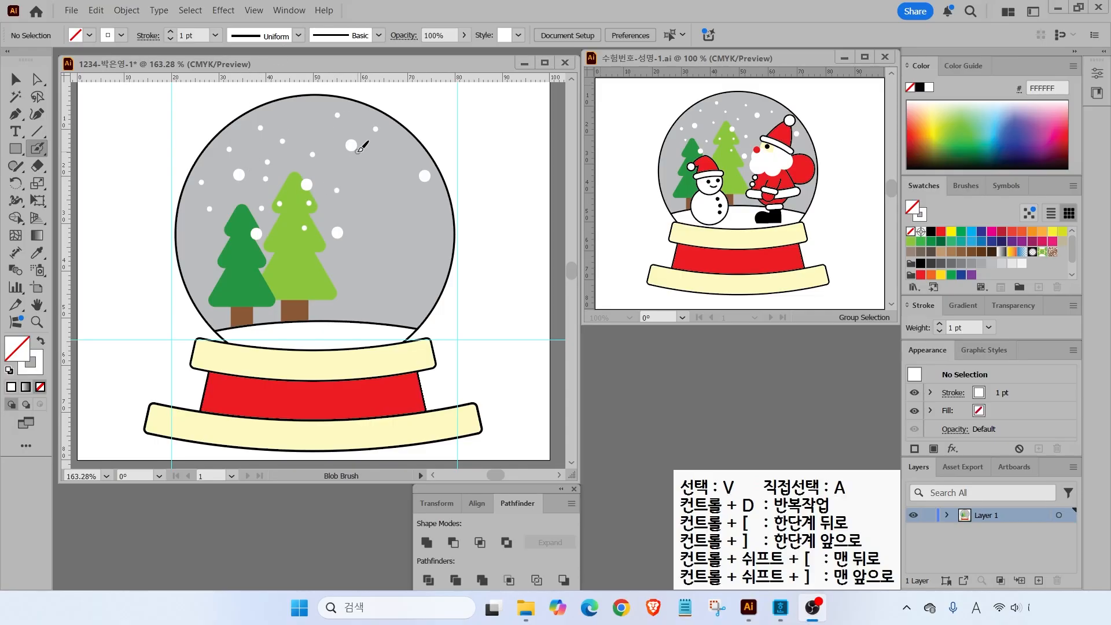
- Marquee-select the entire snow globe with trees and snow, and lock it via Object > Lock > Selection
left_click(15, 80)
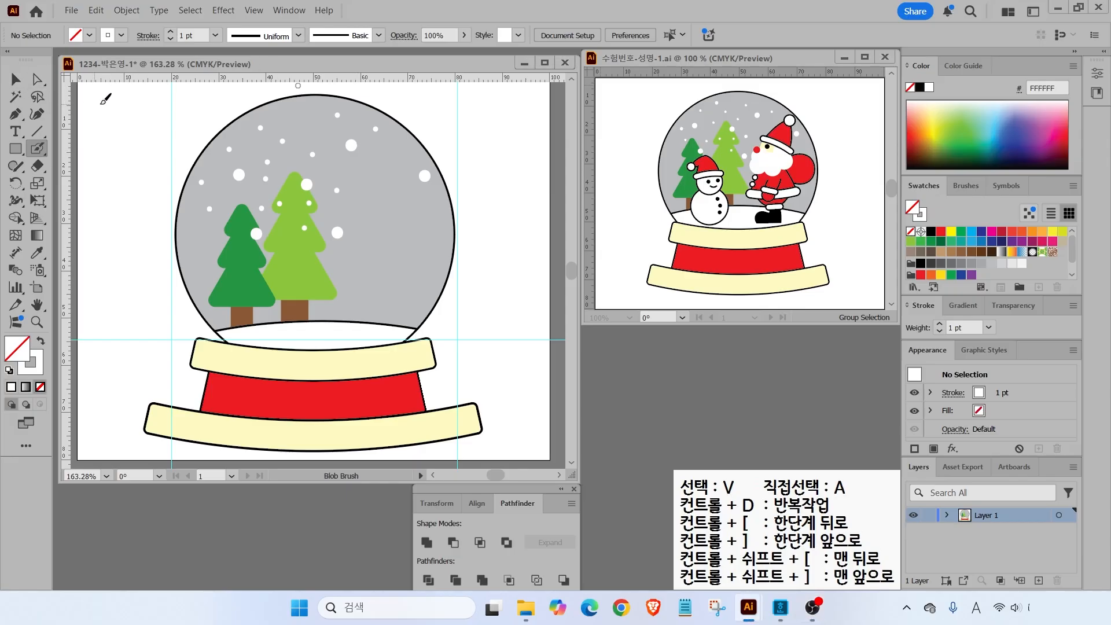
left_click(16, 81)
left_click_drag(146, 110, 515, 444)
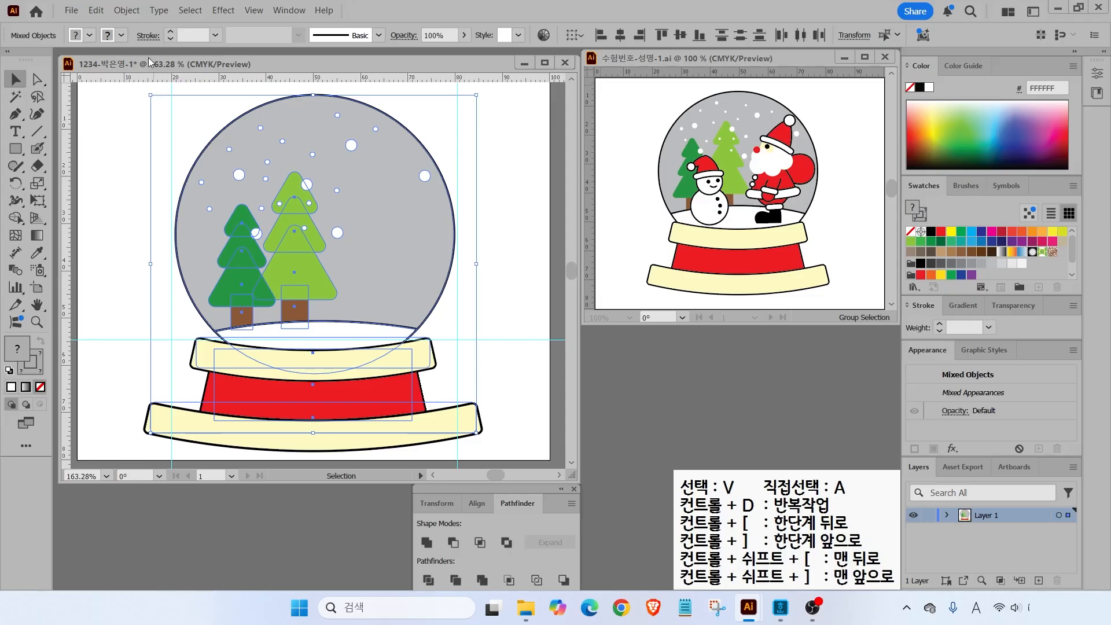
left_click(126, 11)
mouse_move(144, 152)
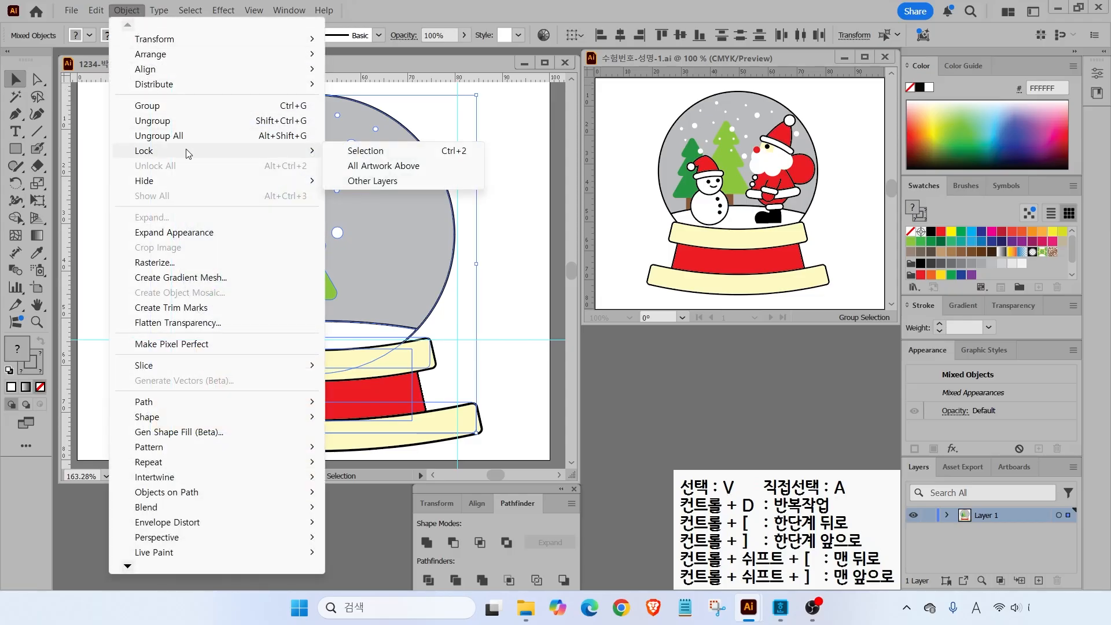
left_click(334, 151)
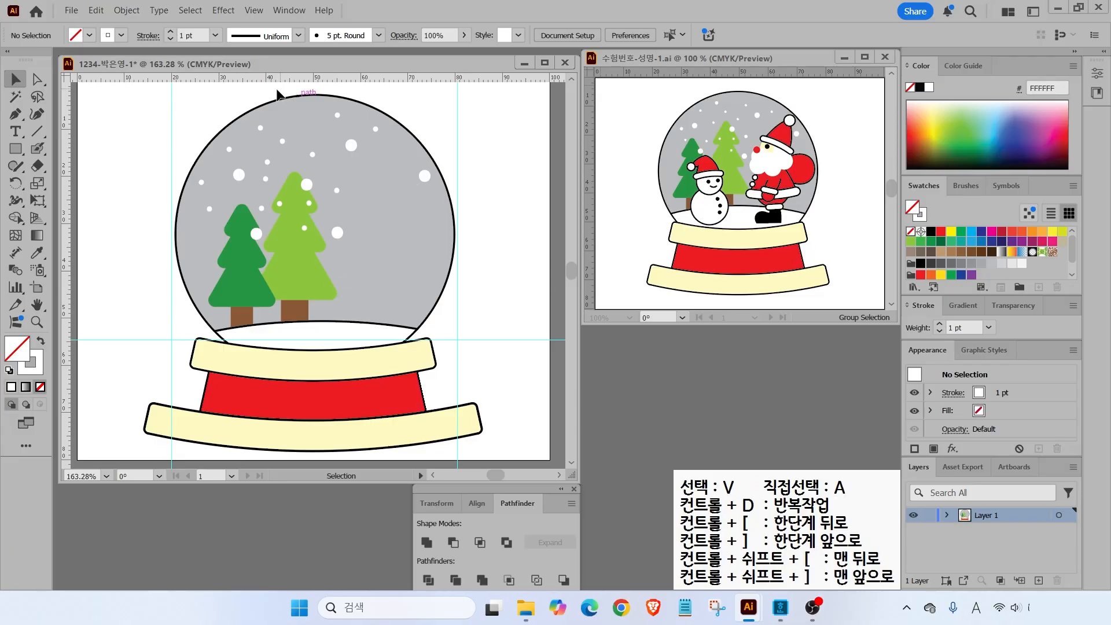
left_click(16, 149)
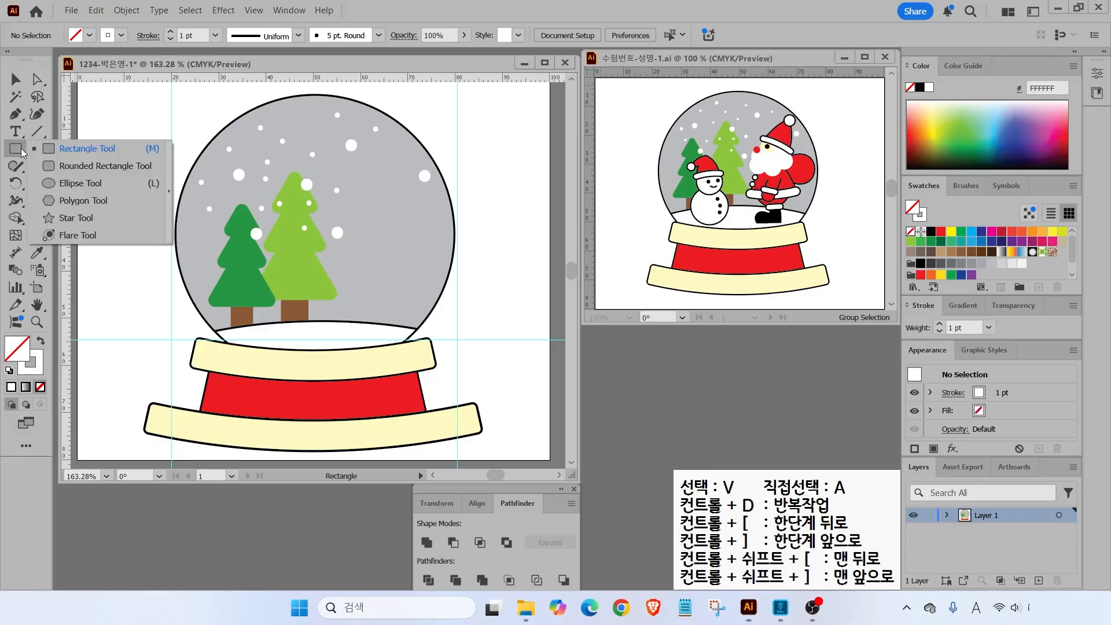
- Draw a circle in the globe's upper right with FFFAC2 pale yellow fill and no outline
left_click(60, 183)
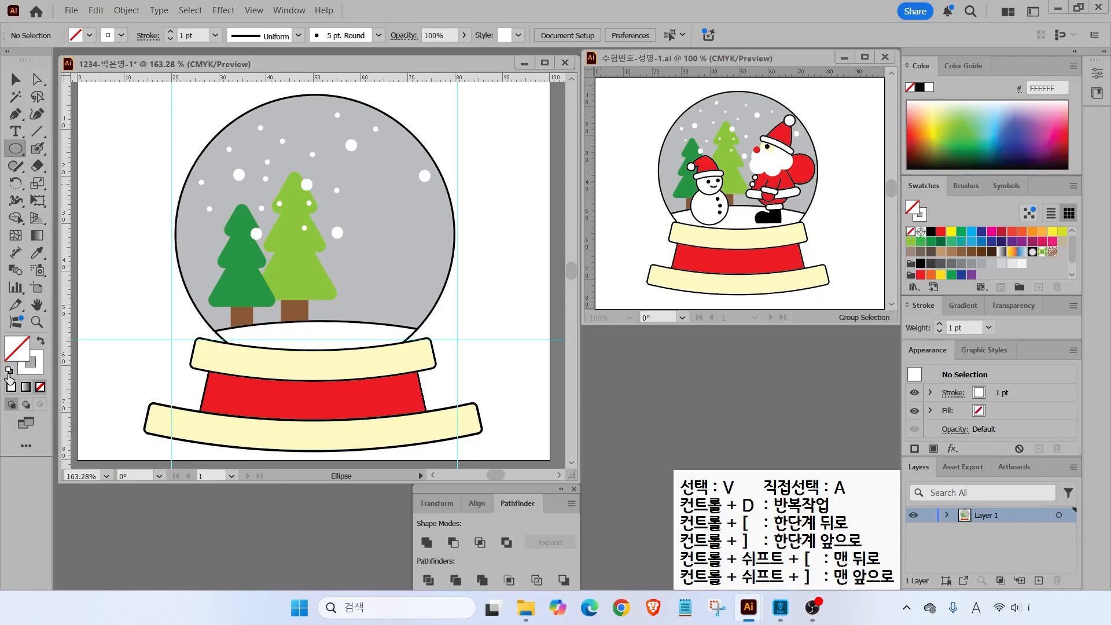
left_click(9, 370)
left_click_drag(344, 160, 400, 217)
left_click(931, 275)
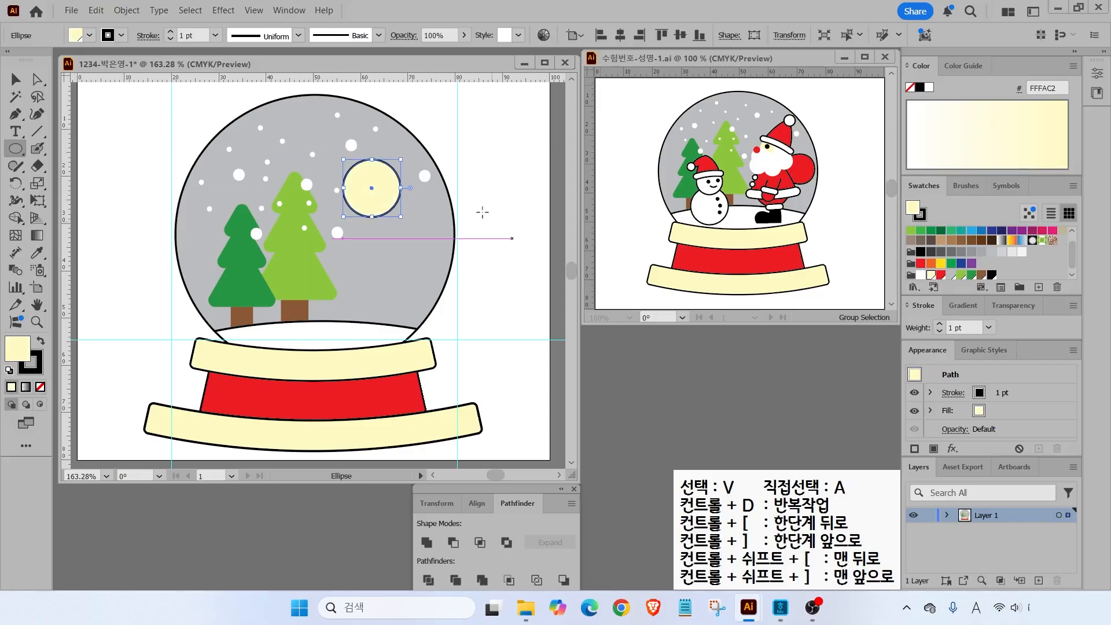
left_click(925, 218)
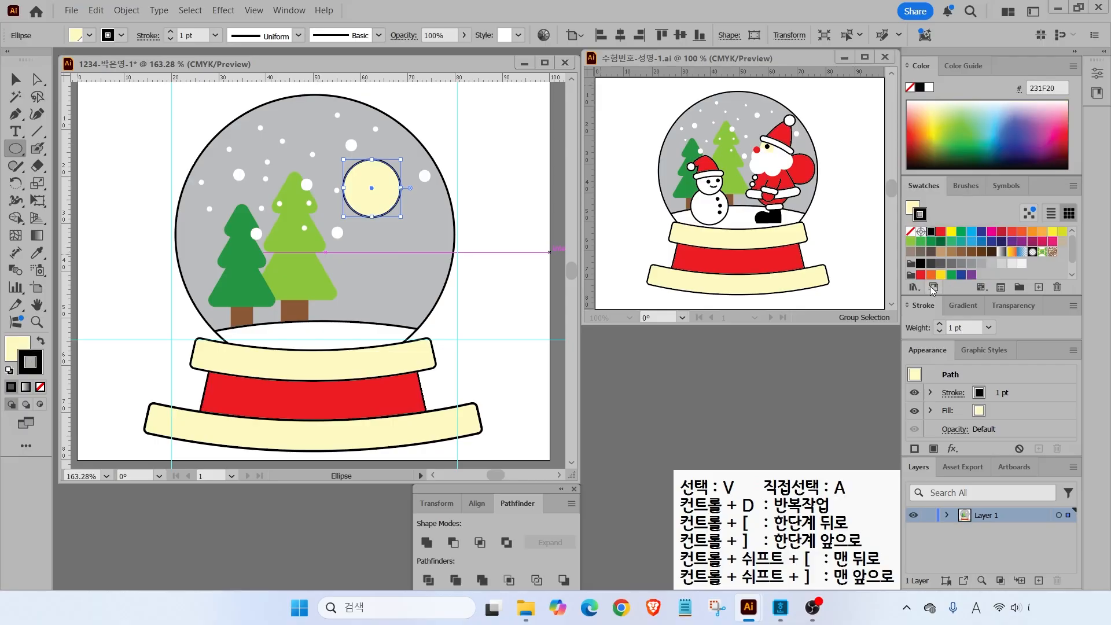
left_click(911, 231)
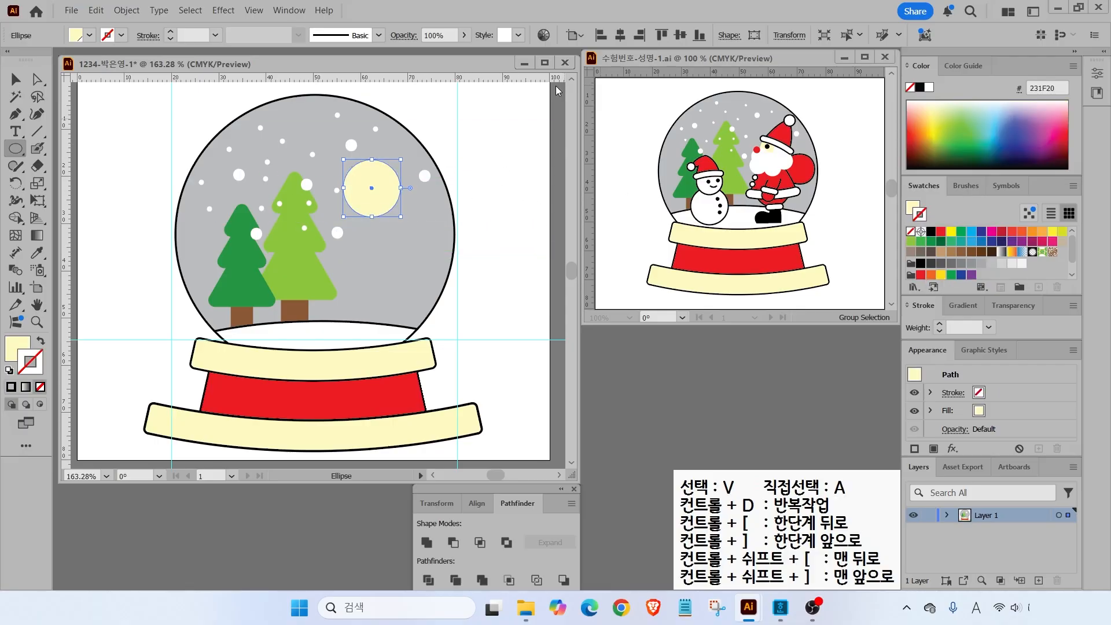
- Add a smaller white-filled circle overlapping the left edge of the yellow face
left_click(16, 149)
mouse_move(326, 180)
left_mouse_down()
mouse_move(355, 209)
mouse_move(328, 191)
left_mouse_up()
key("v")
left_click(12, 347)
left_click(921, 275)
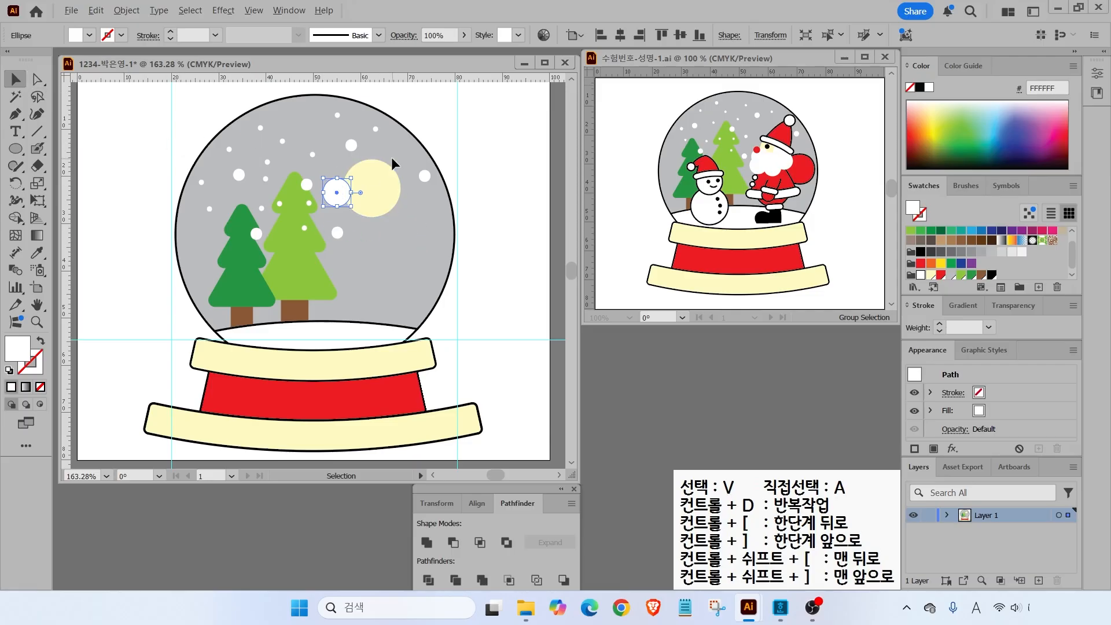
- Move the white circle onto the face and duplicate it into a puffy white beard
scroll(391, 158, "up", 2)
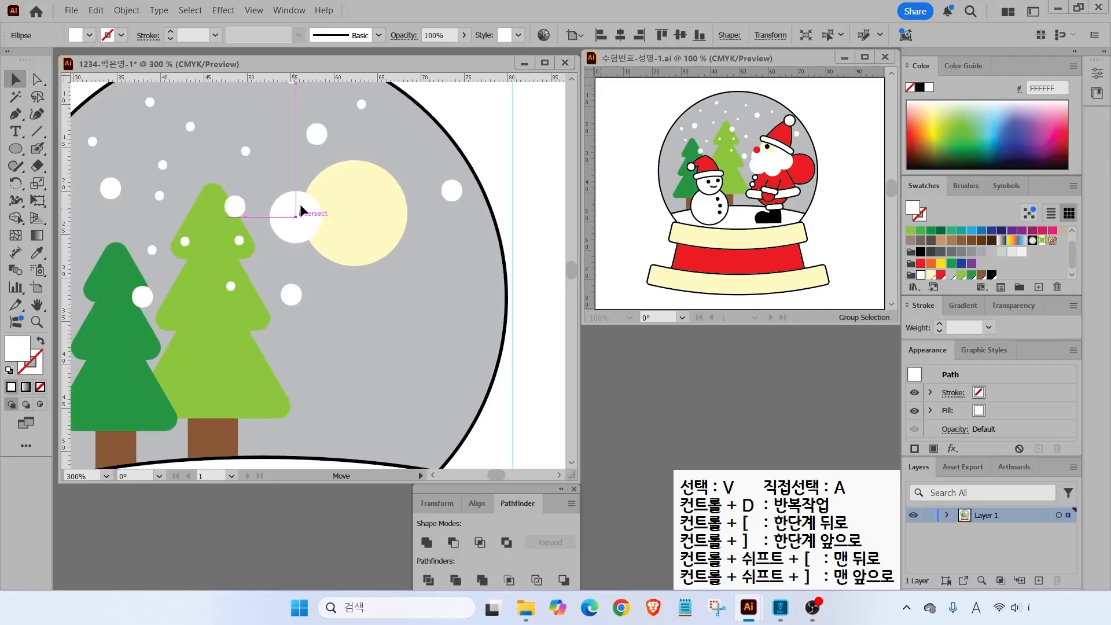
left_click_drag(299, 204, 305, 199)
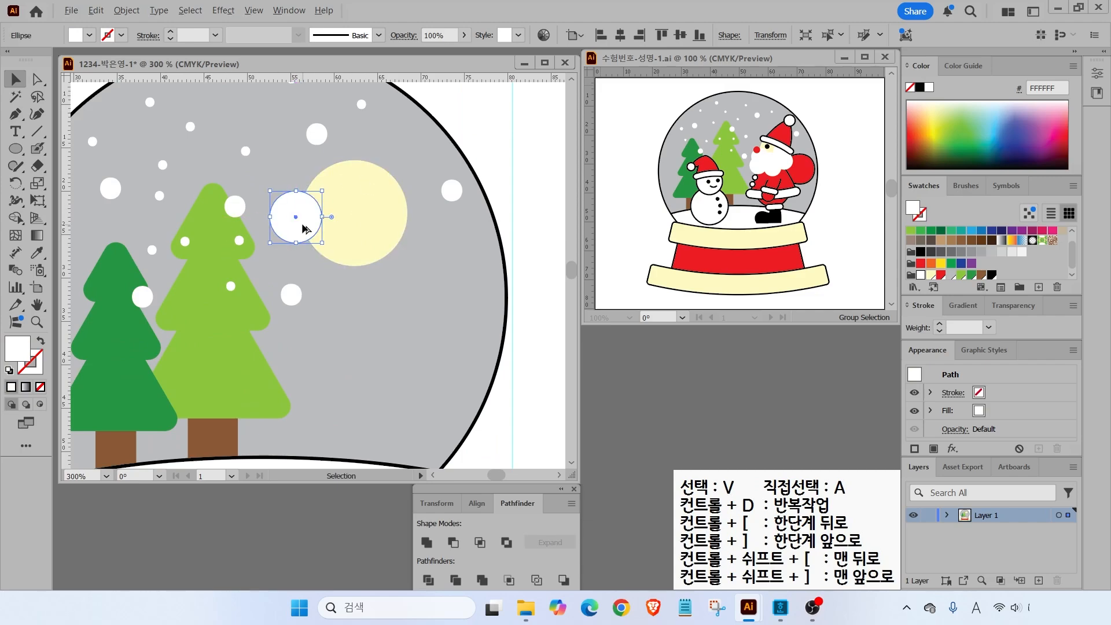
left_click_drag(297, 229, 402, 254)
left_click_drag(404, 256, 336, 235)
- Add a red nose circle and a black eye circle at the beard's upper left
key("l")
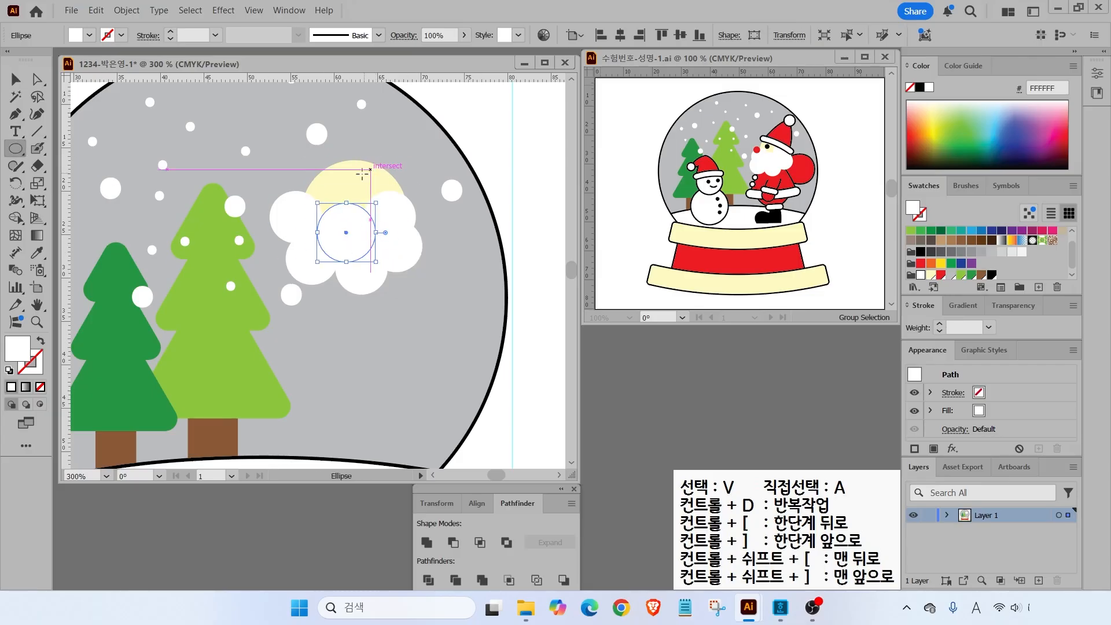
mouse_move(296, 183)
left_mouse_down()
mouse_move(319, 206)
mouse_move(351, 193)
left_mouse_up()
left_click(939, 275)
left_click(991, 275)
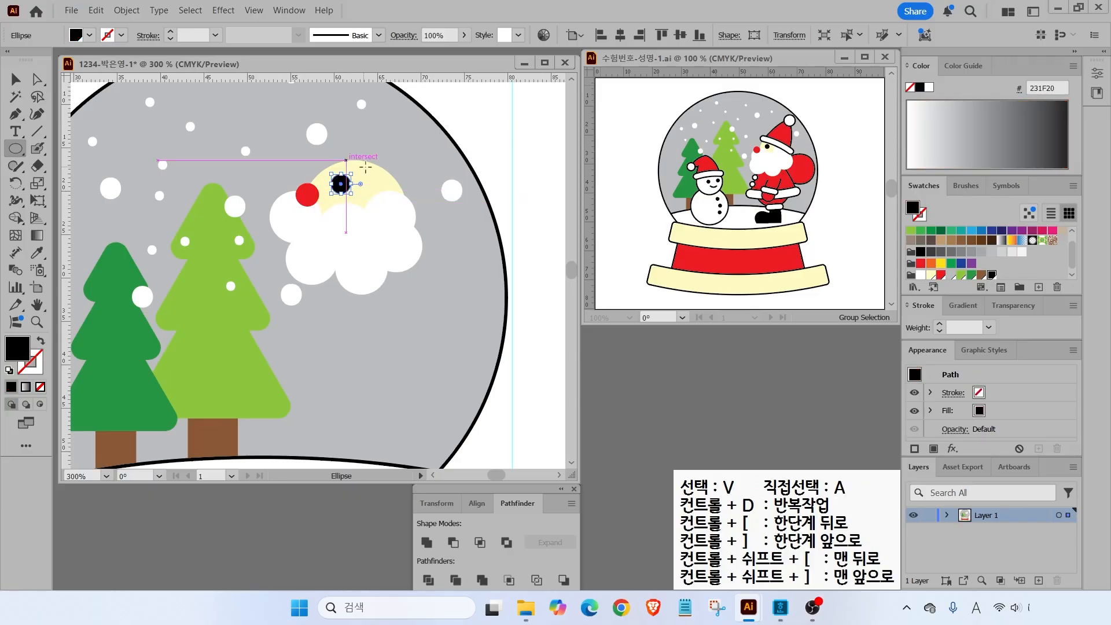
- Select all of Santa's face circles and reposition them beside the trees
key("v")
left_click(275, 147)
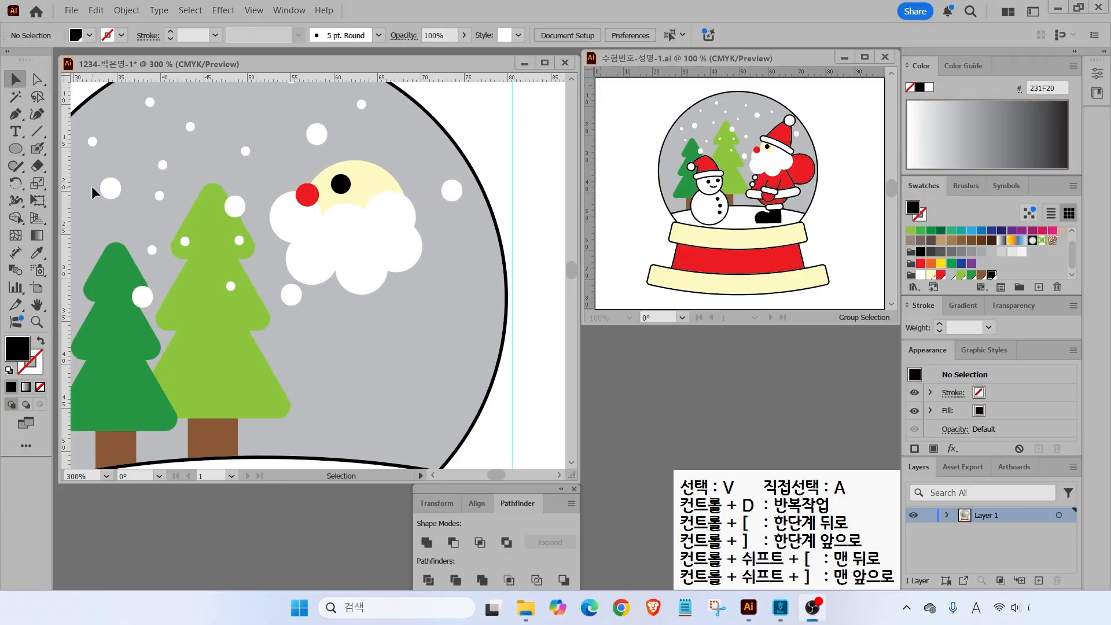
left_click_drag(274, 151, 384, 263)
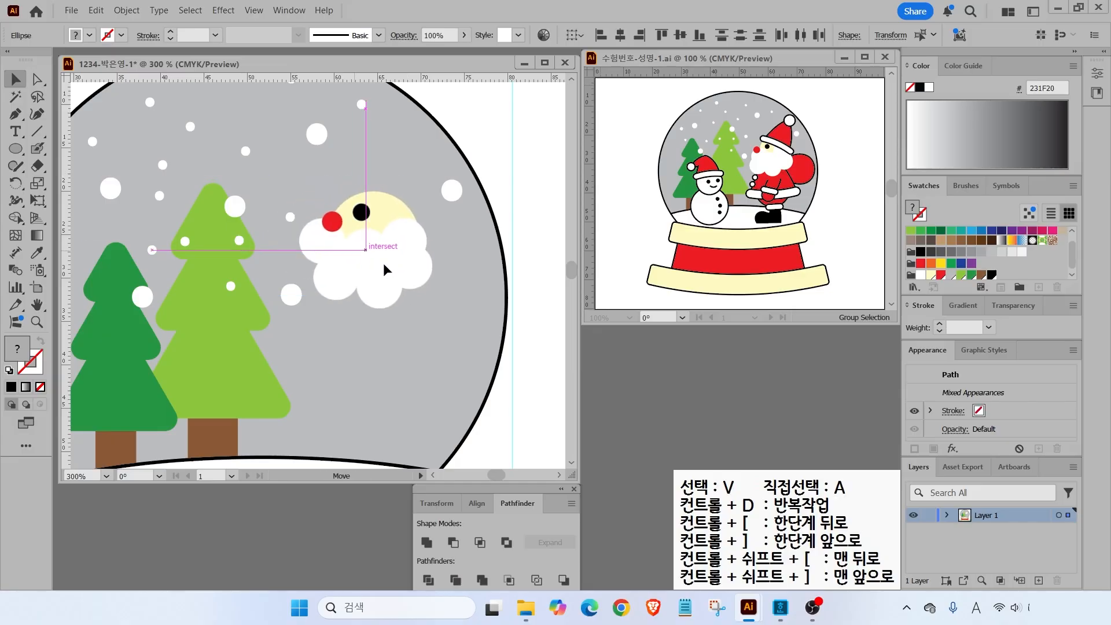
left_click(339, 167)
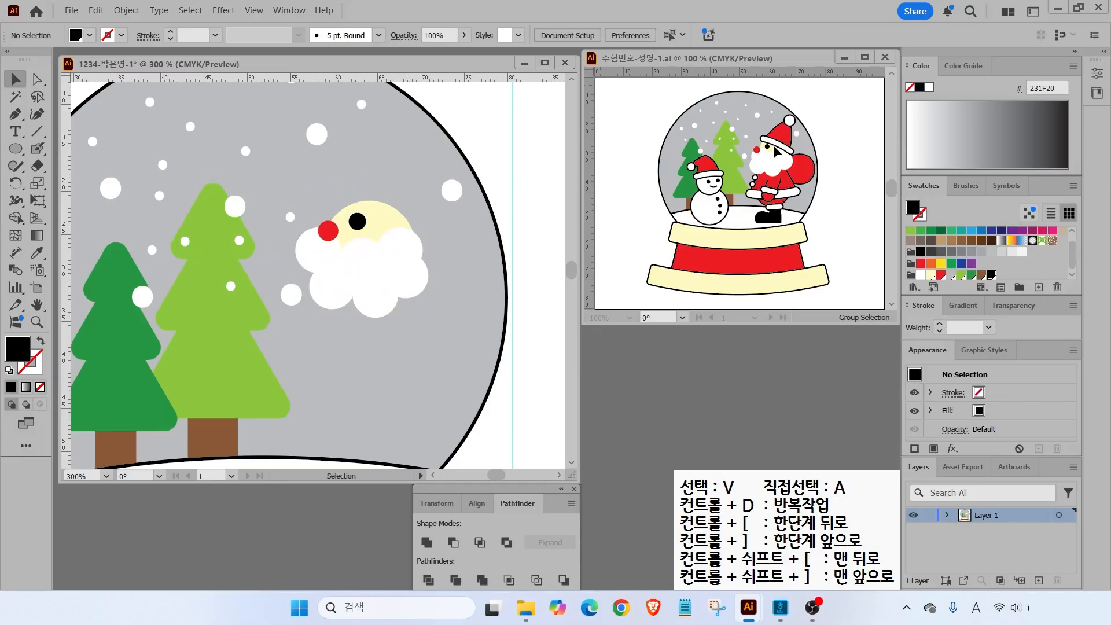
left_click(28, 149)
- Draw a white rounded rectangle bar above Santa's face
left_click(75, 167)
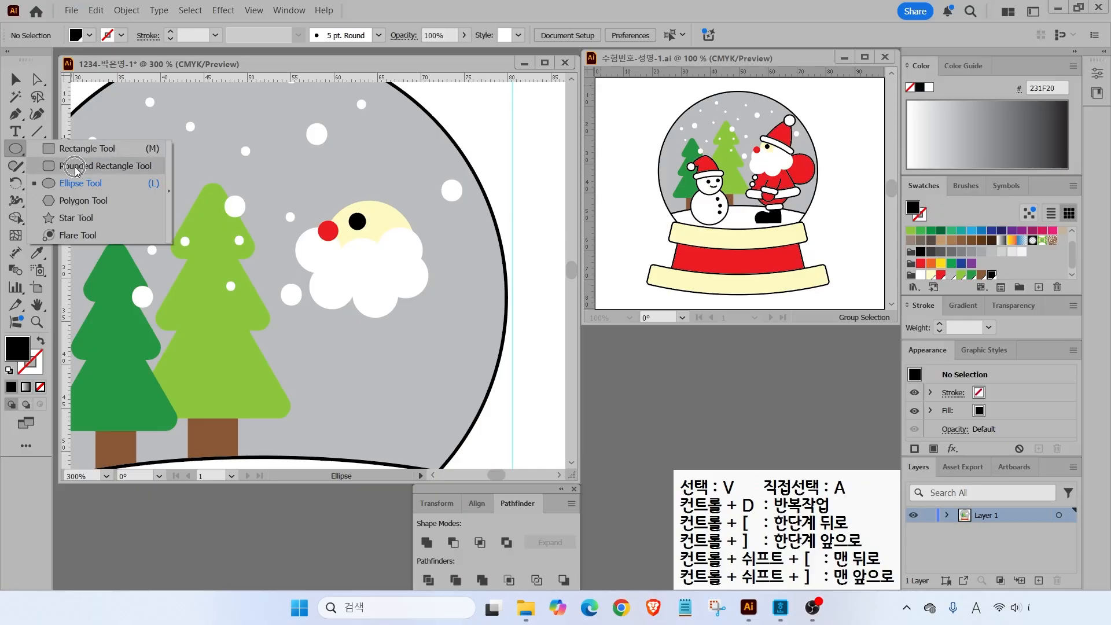
left_click(9, 372)
left_click_drag(21, 379, 1, 363)
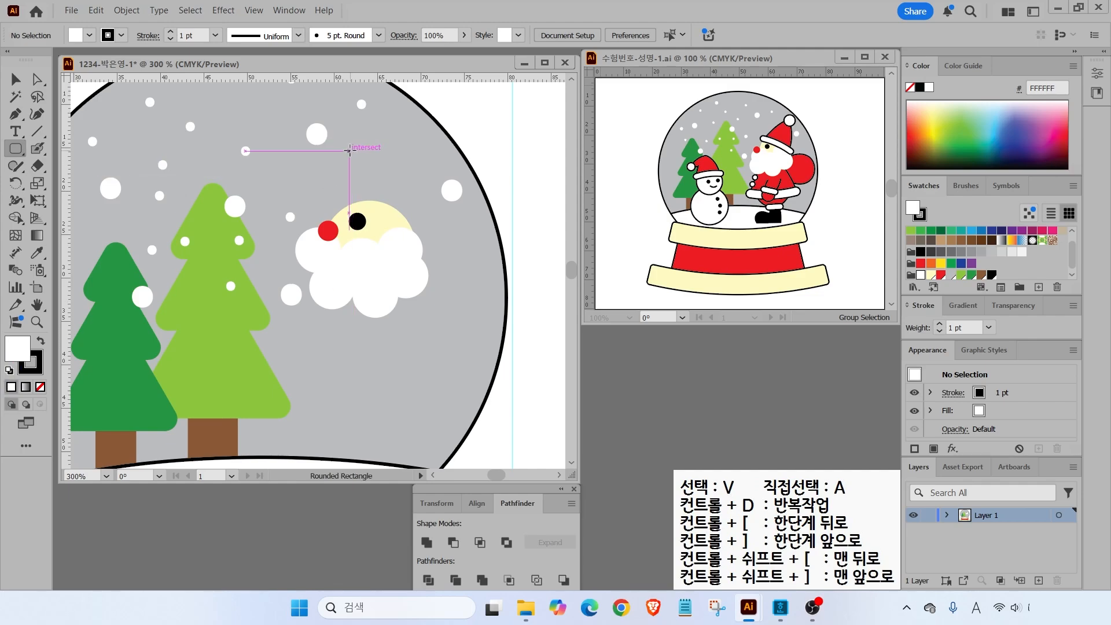
left_click_drag(318, 160, 429, 178)
key("ctrl+2")
left_click_drag(787, 239, 859, 227)
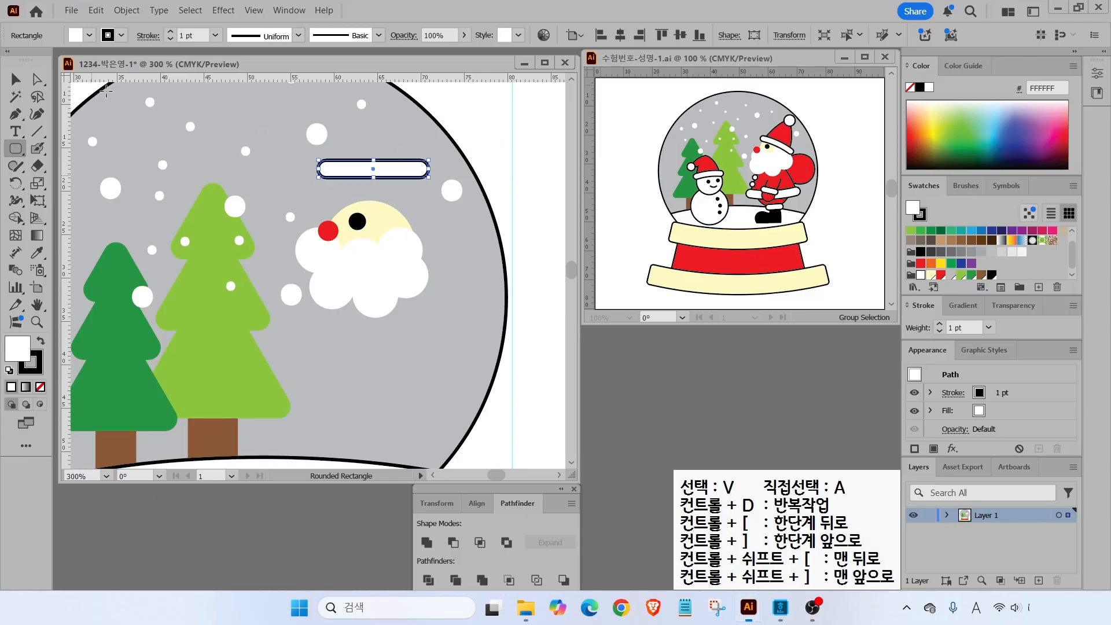
left_click(15, 79)
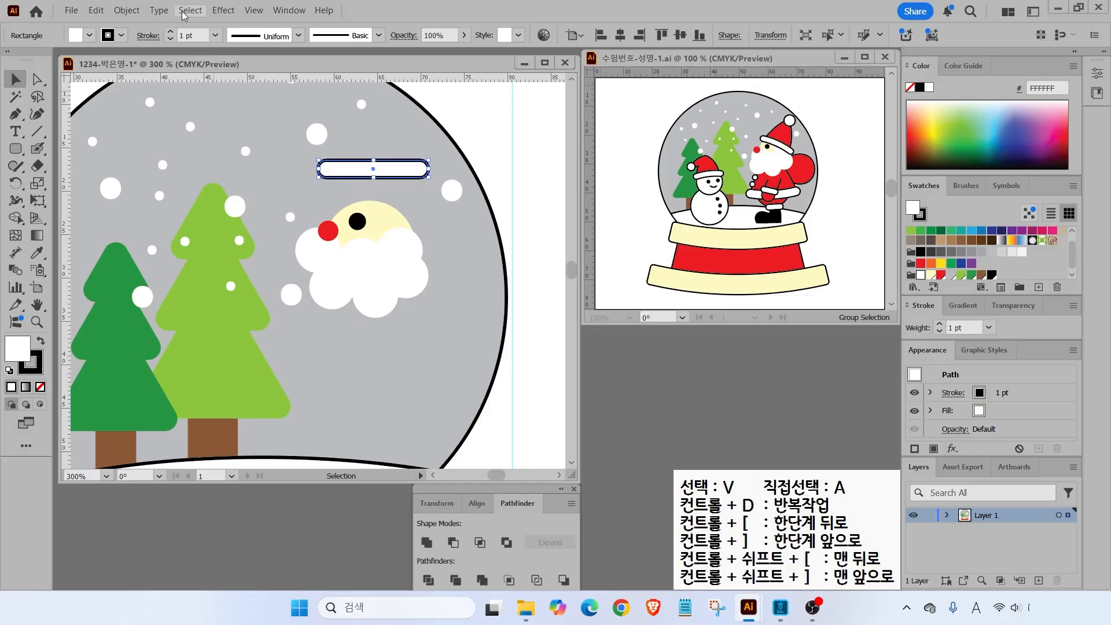
- Bend the bar upward with an Arc warp effect at 15% and rotate it slightly
left_click(221, 10)
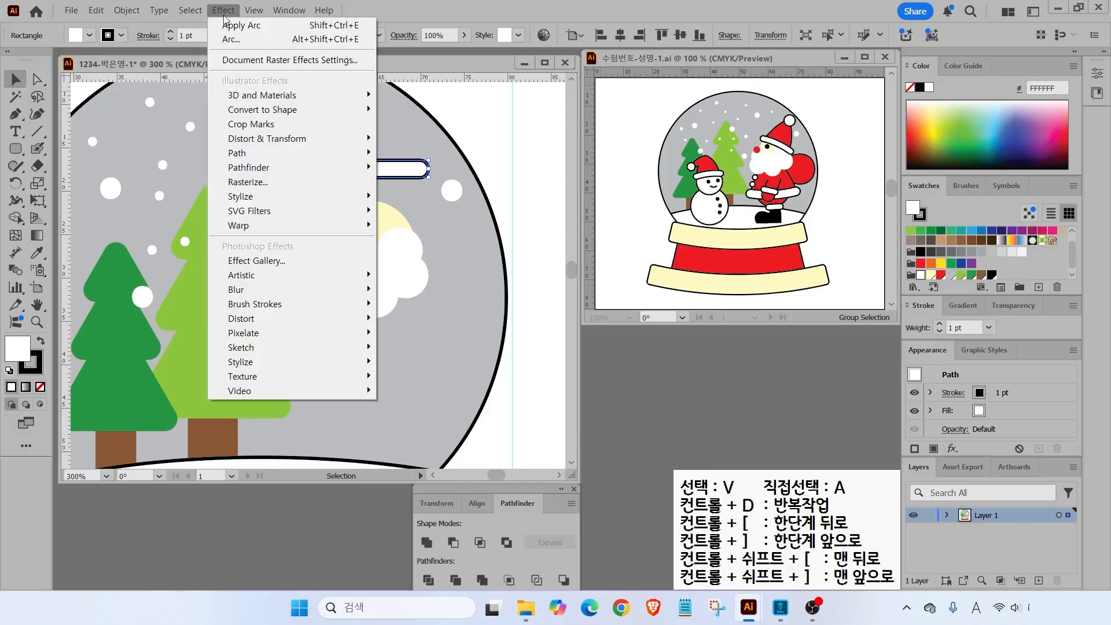
mouse_move(246, 231)
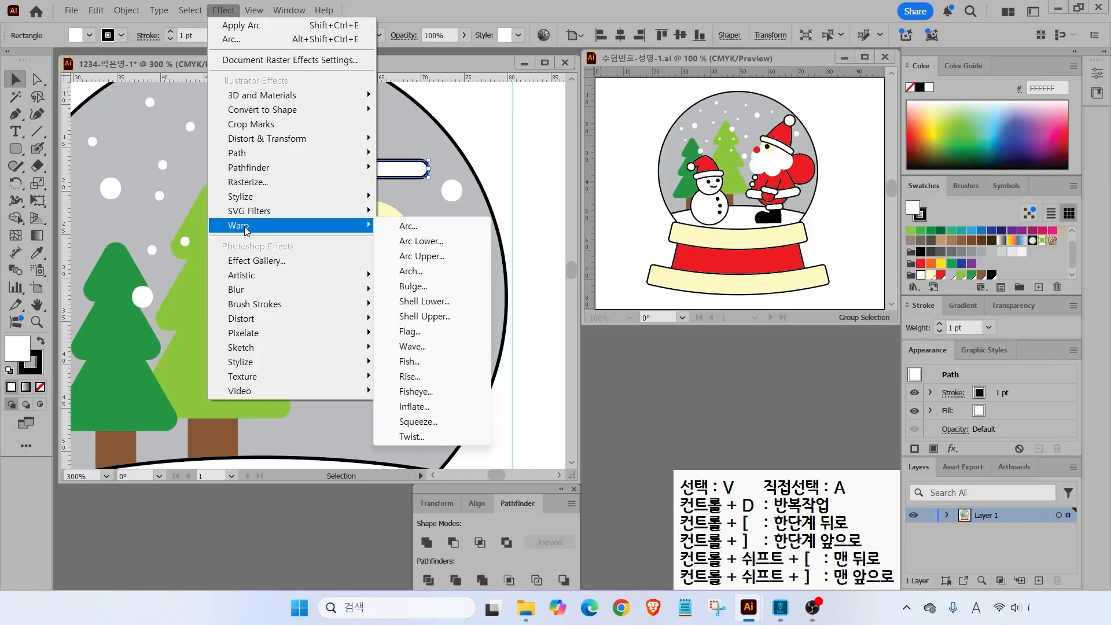
left_click(422, 226)
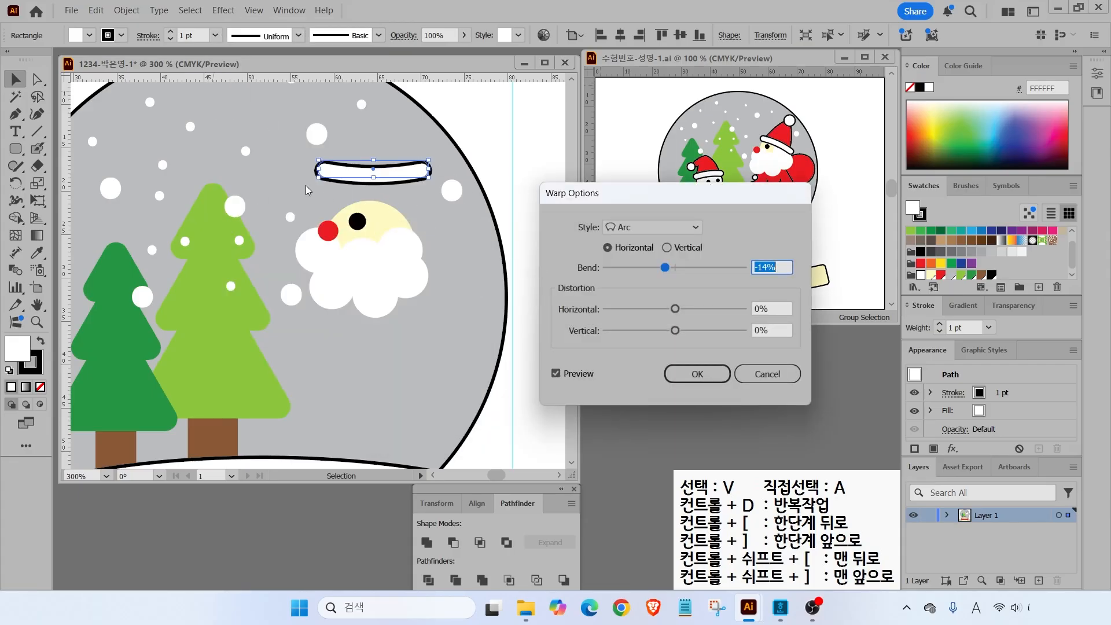
left_click_drag(666, 269, 686, 273)
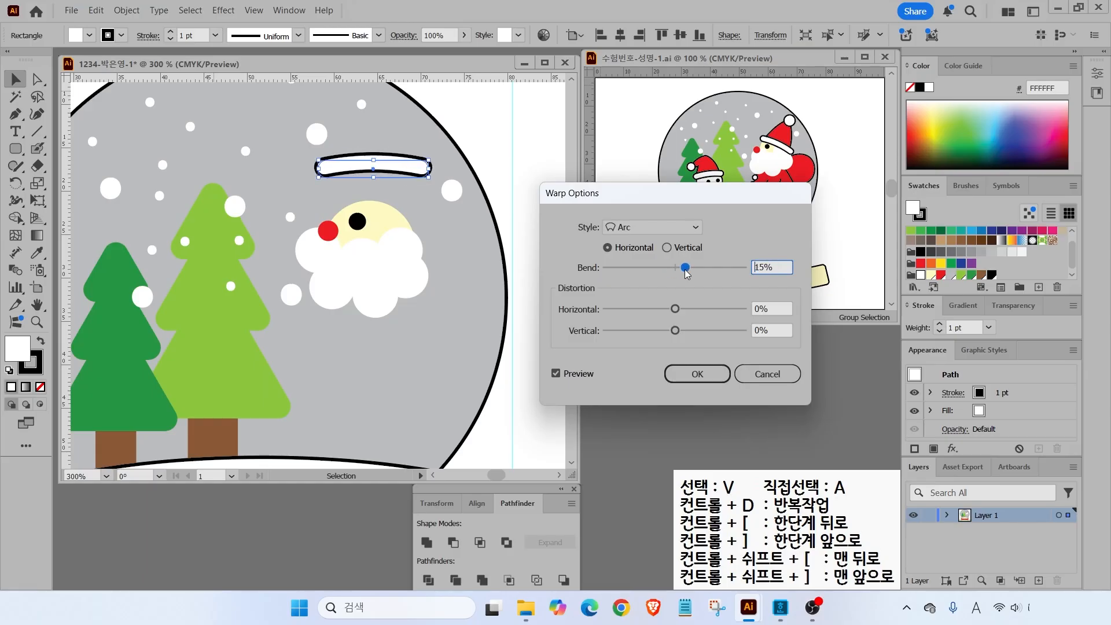
left_click(701, 374)
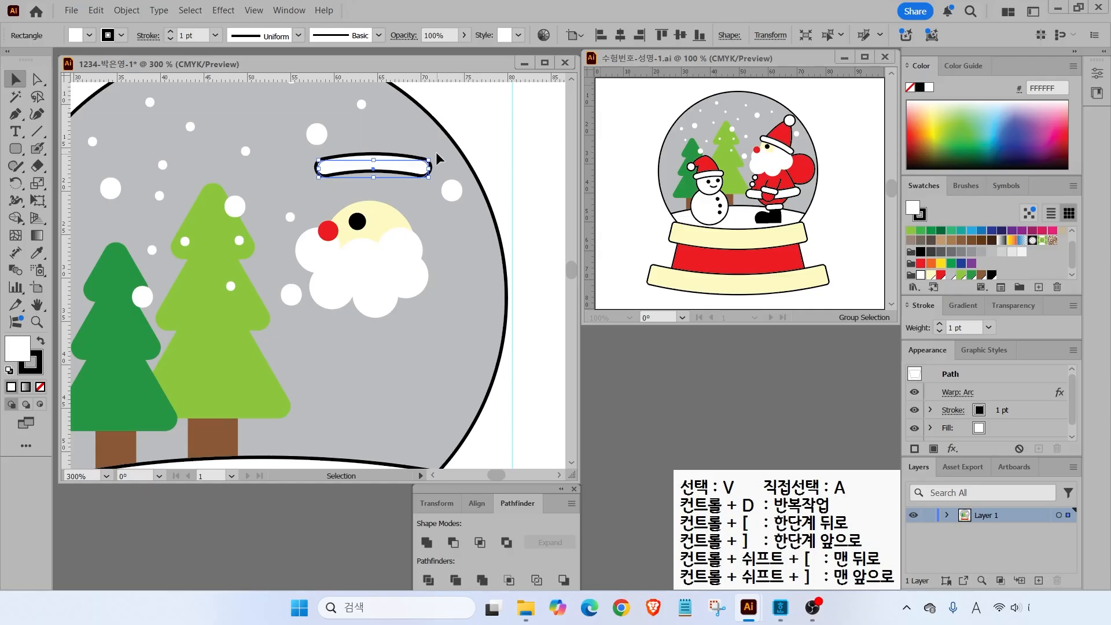
left_click_drag(434, 156, 422, 182)
- Undo the rotation and expand the warped bar's appearance into plain shapes
key("ctrl+z")
left_click(119, 12)
left_click(171, 233)
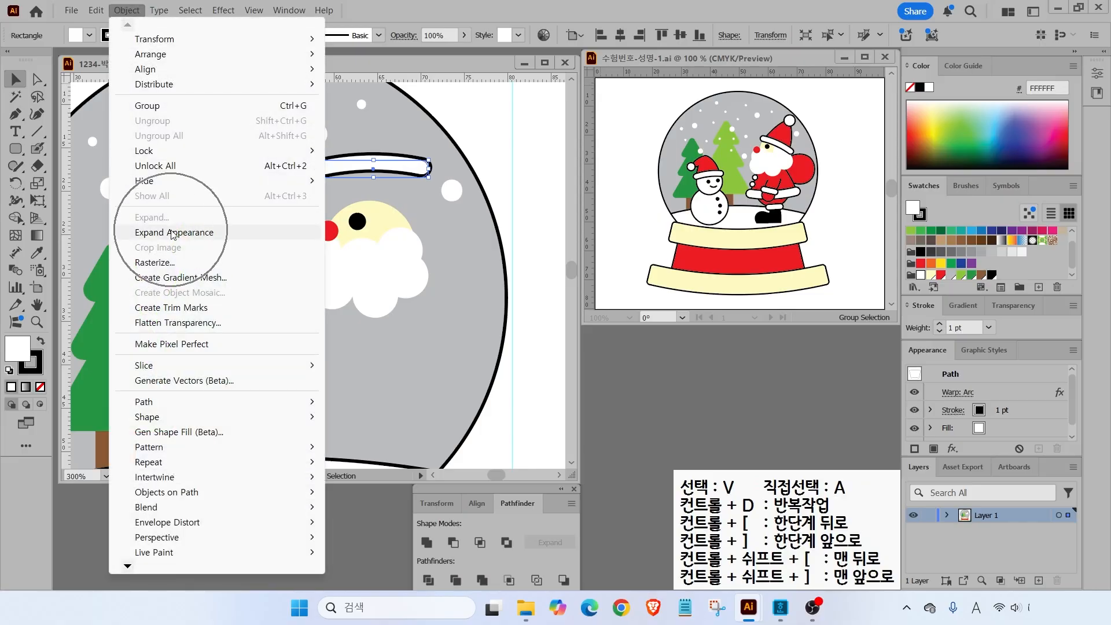
left_click(357, 180)
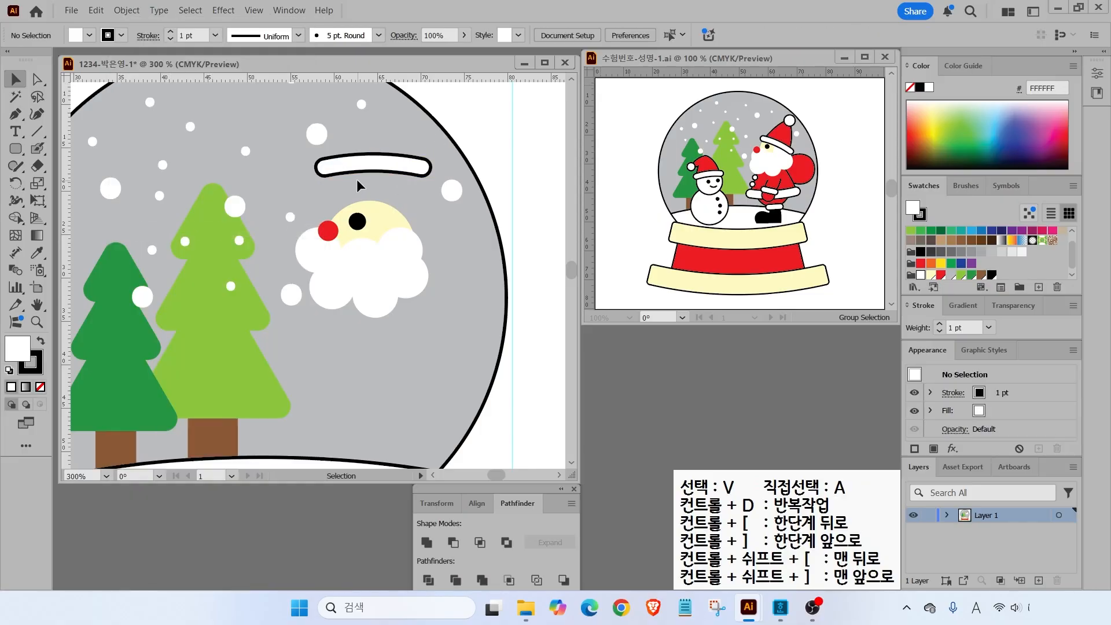
- Tilt the brim clockwise and lower it onto the top of Santa's head
left_click(410, 165)
left_click_drag(437, 157, 406, 214)
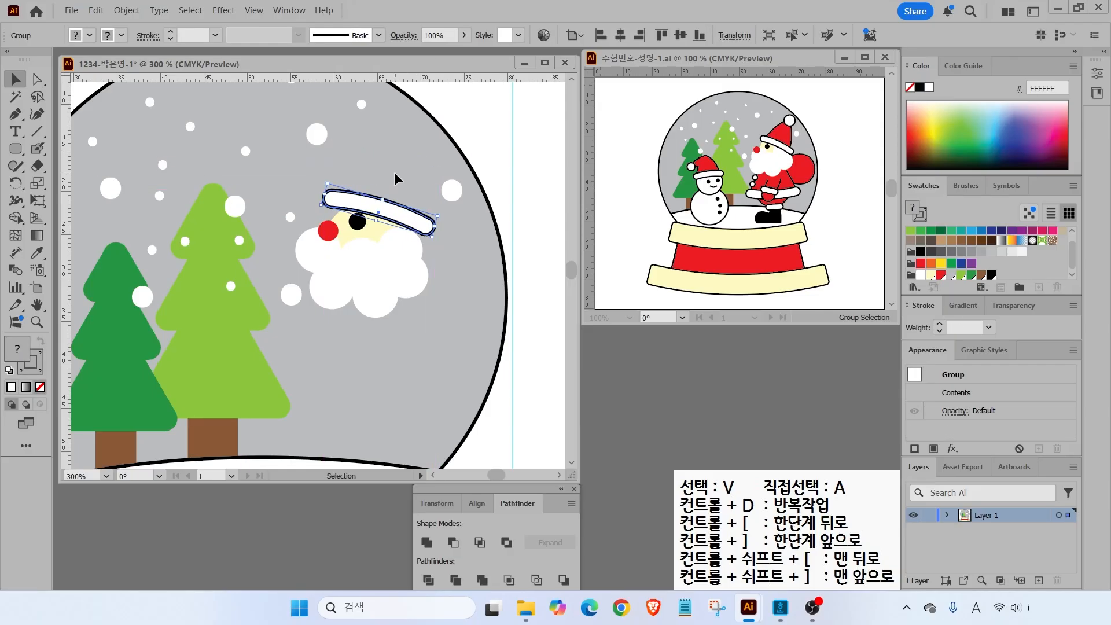
left_click(444, 246)
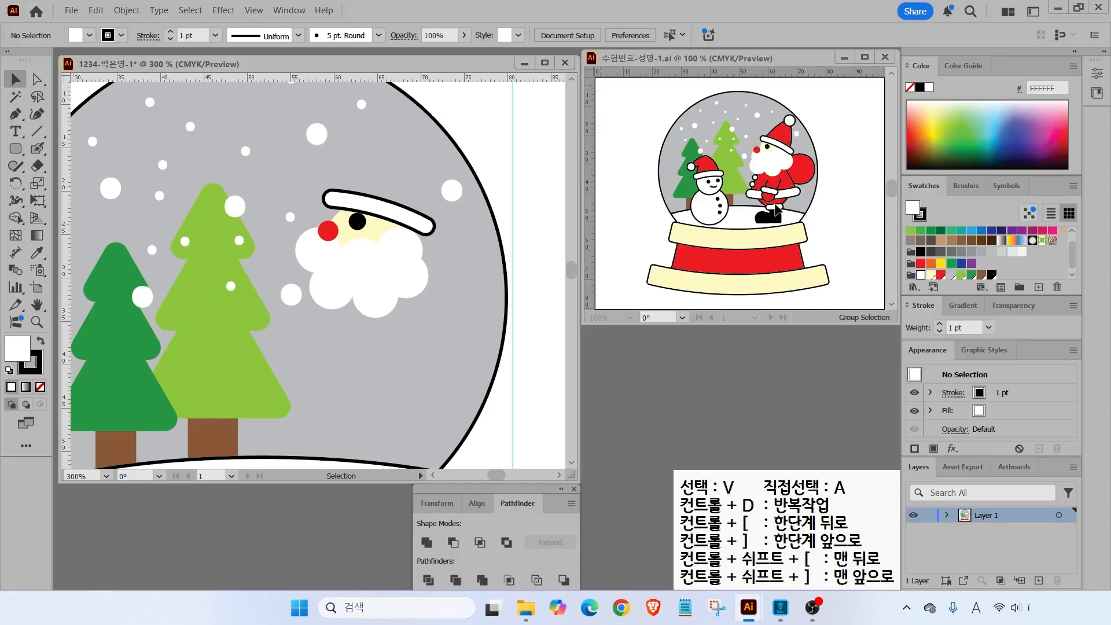
left_click(17, 114)
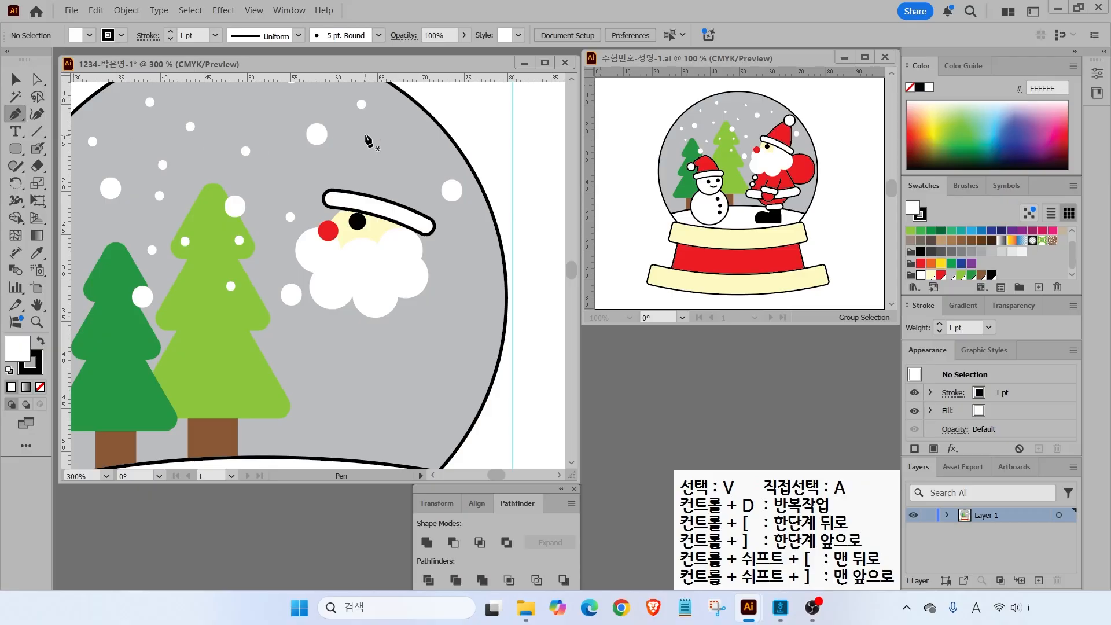
- Pen-draw a curved pointed hat shape above the brim and fill it red
left_click(410, 122)
left_click_drag(337, 198, 323, 231)
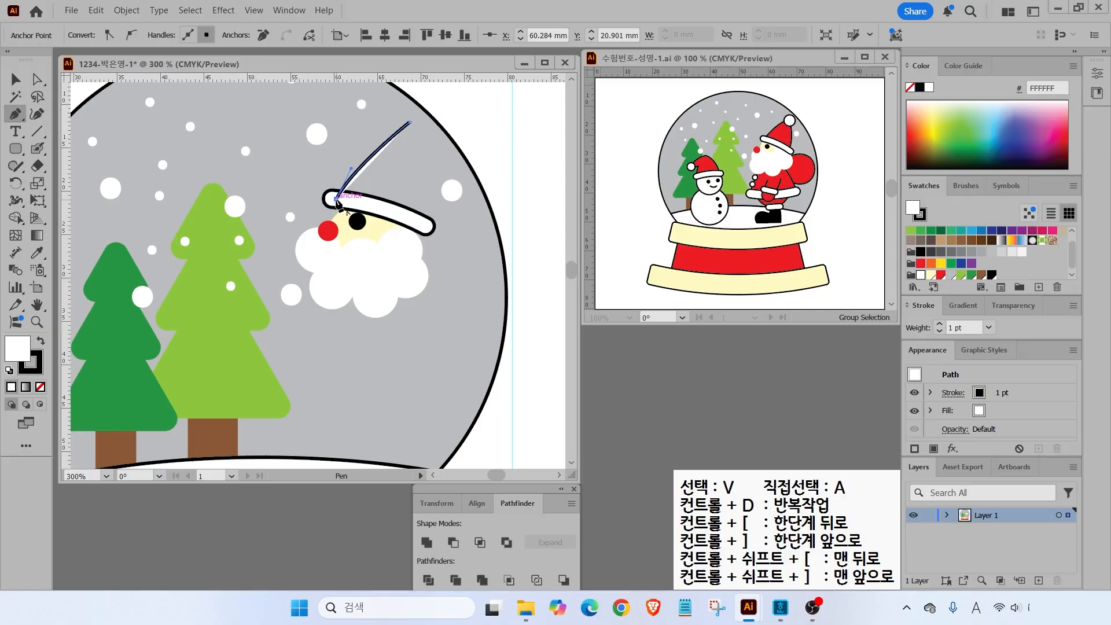
left_click(429, 227)
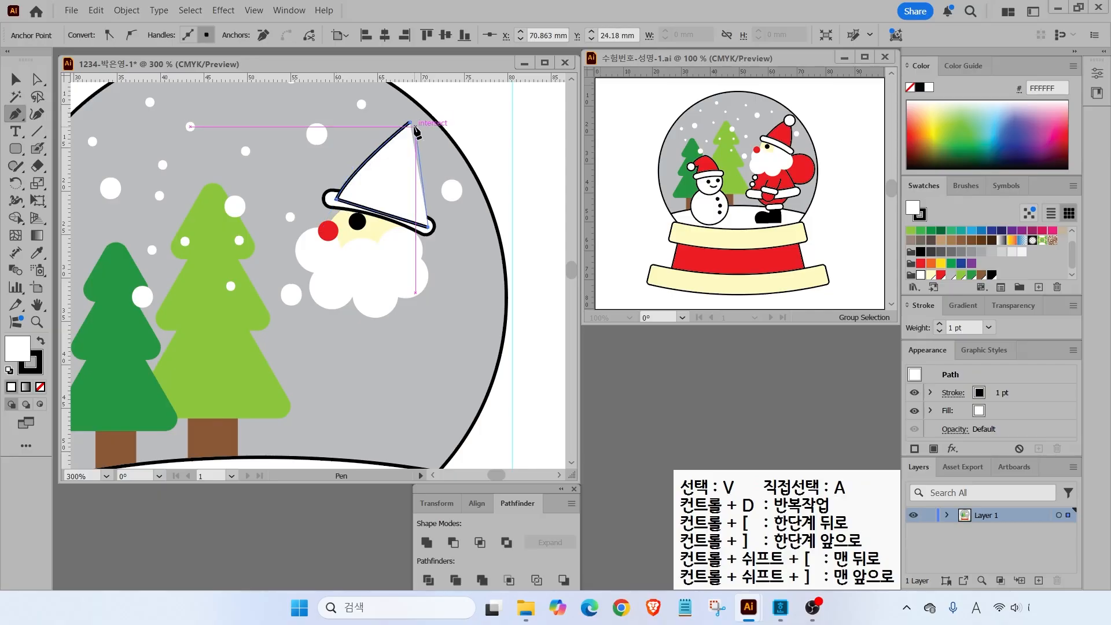
left_click_drag(411, 123, 383, 91)
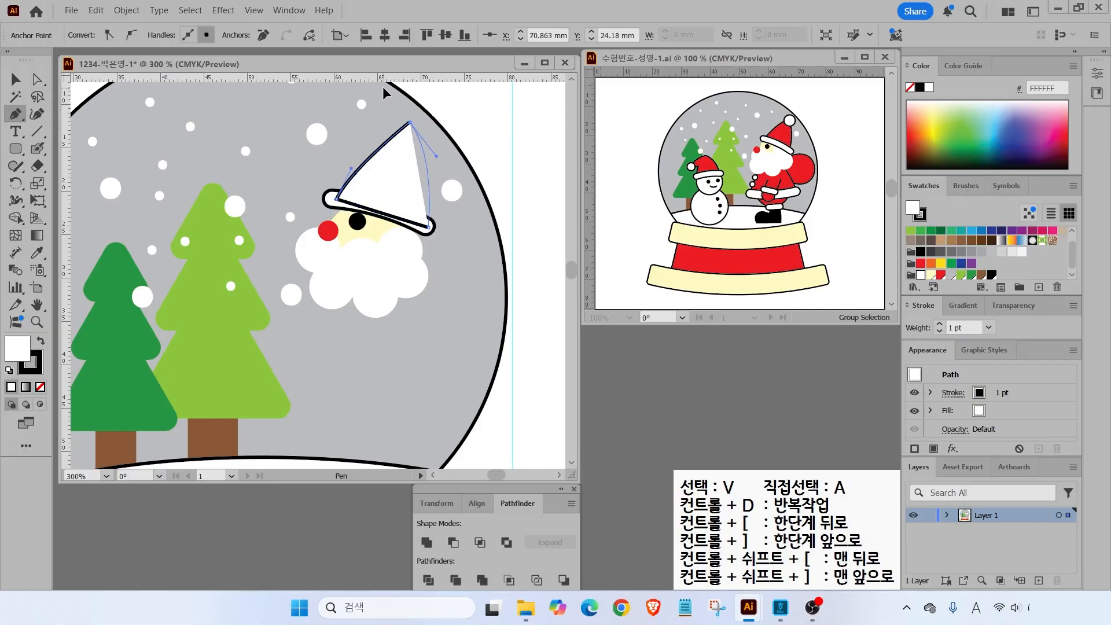
left_click(943, 276)
- Add a small white pompom circle with black outline at the hat's tip
left_click_drag(16, 151, 70, 184)
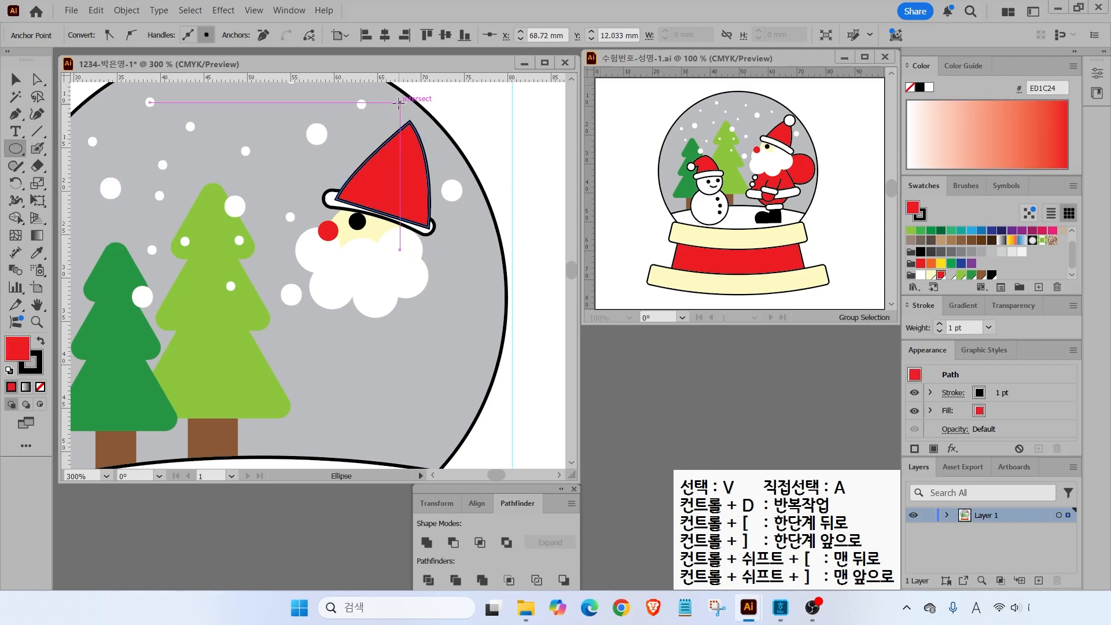
left_click_drag(394, 104, 429, 135)
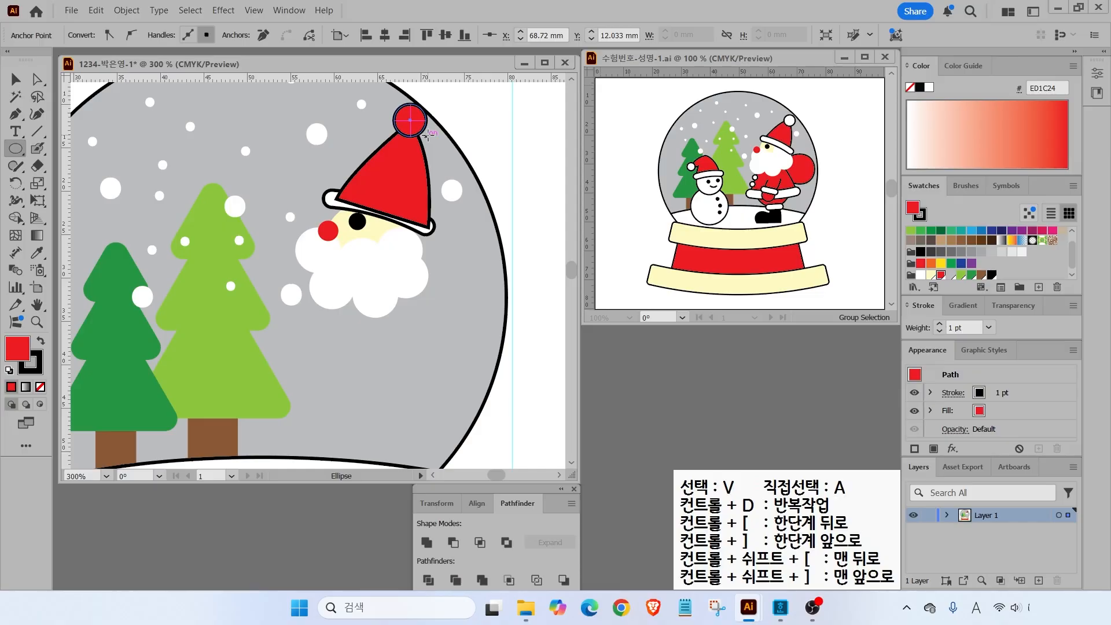
key("d")
- Bring the white brim in front of the hat and tilt it into place
key("v")
left_click(327, 199)
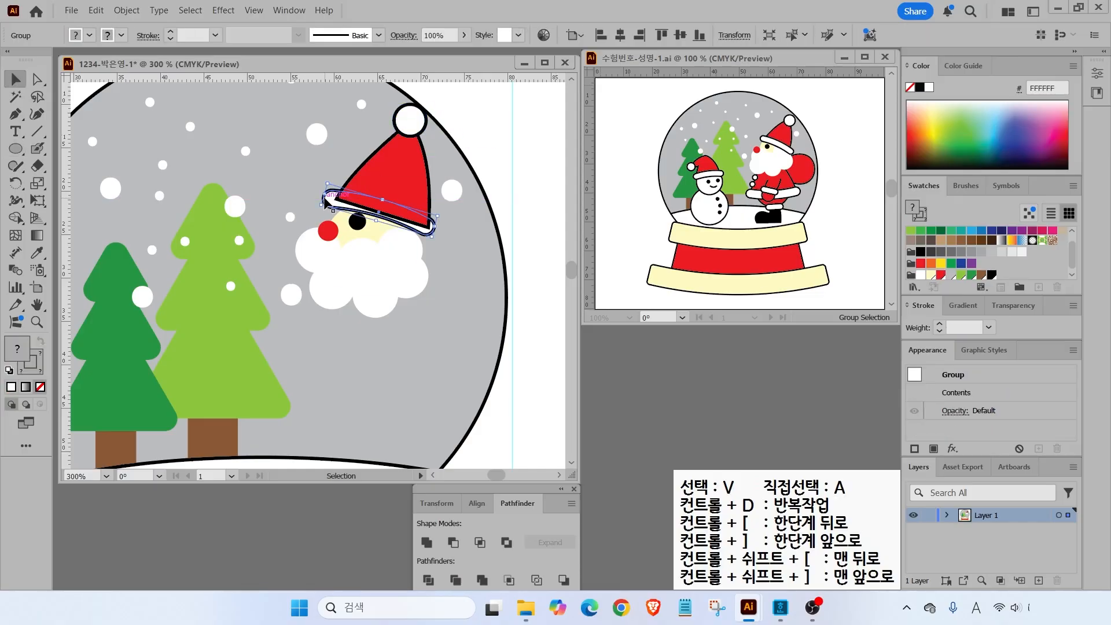
right_click(326, 200)
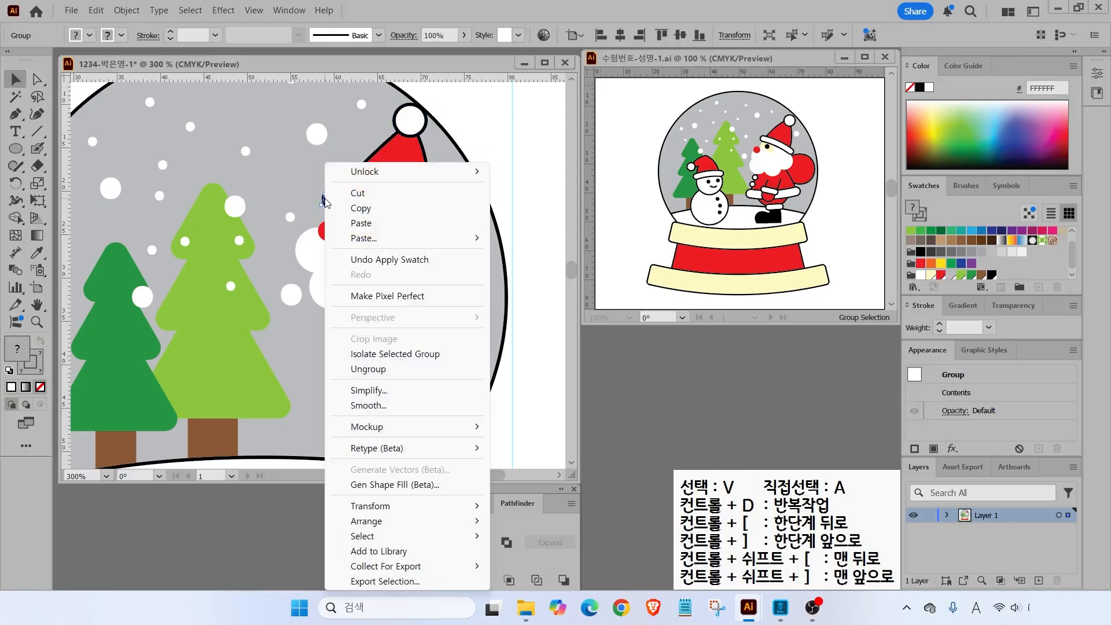
mouse_move(443, 522)
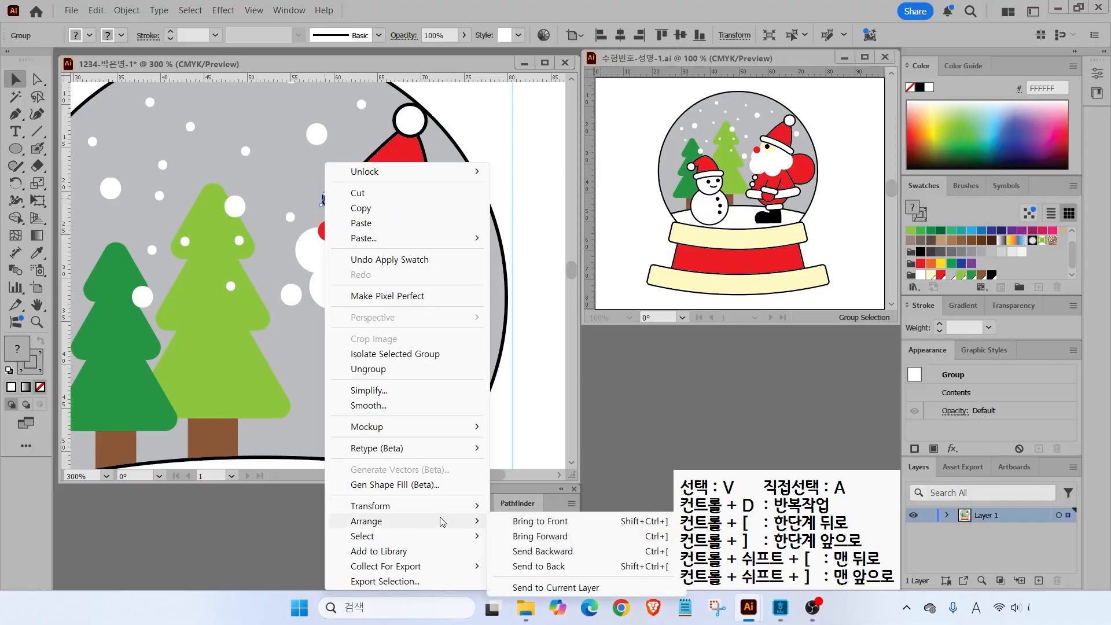
left_click(548, 522)
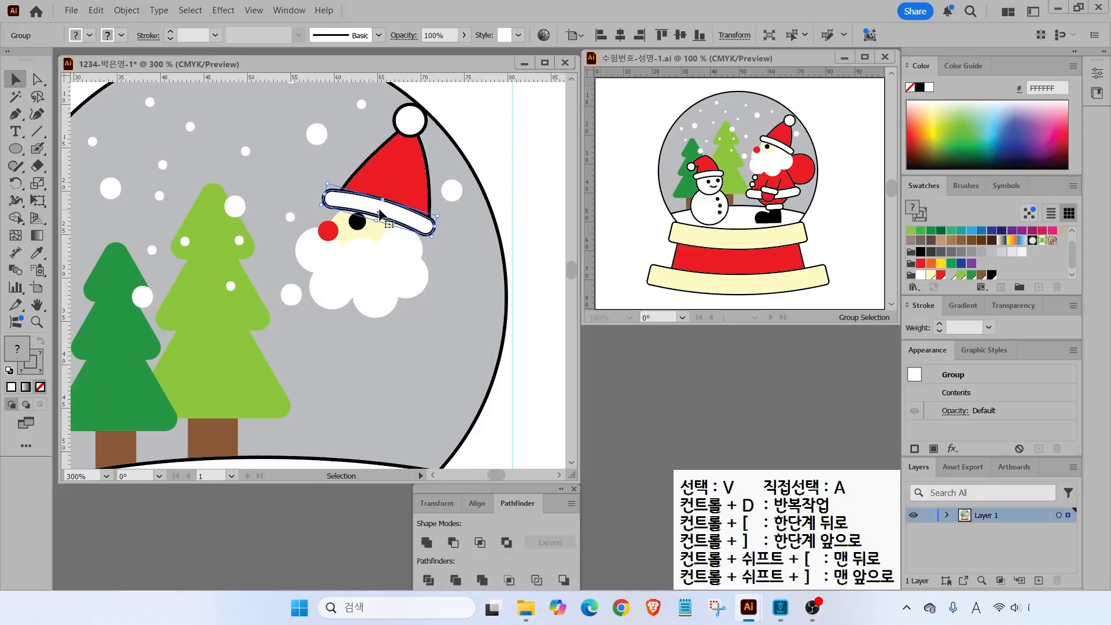
left_click_drag(441, 213, 409, 222)
scroll(460, 331, "down", 3)
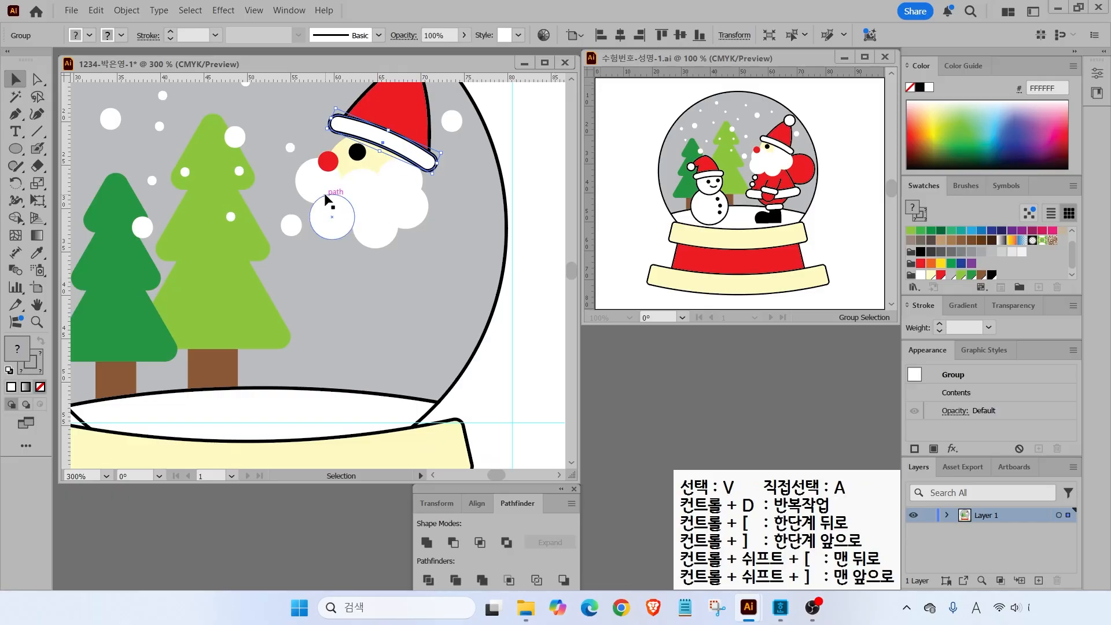
- Pen-draw a trapezoid body under Santa's beard and fill it red
left_click(13, 118)
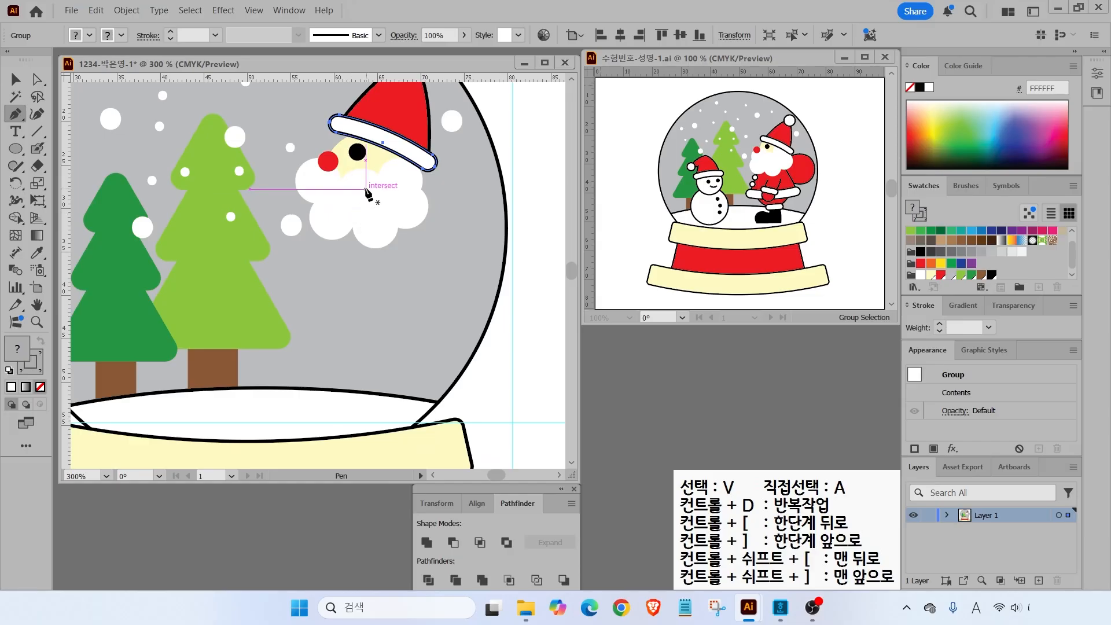
left_click(358, 189)
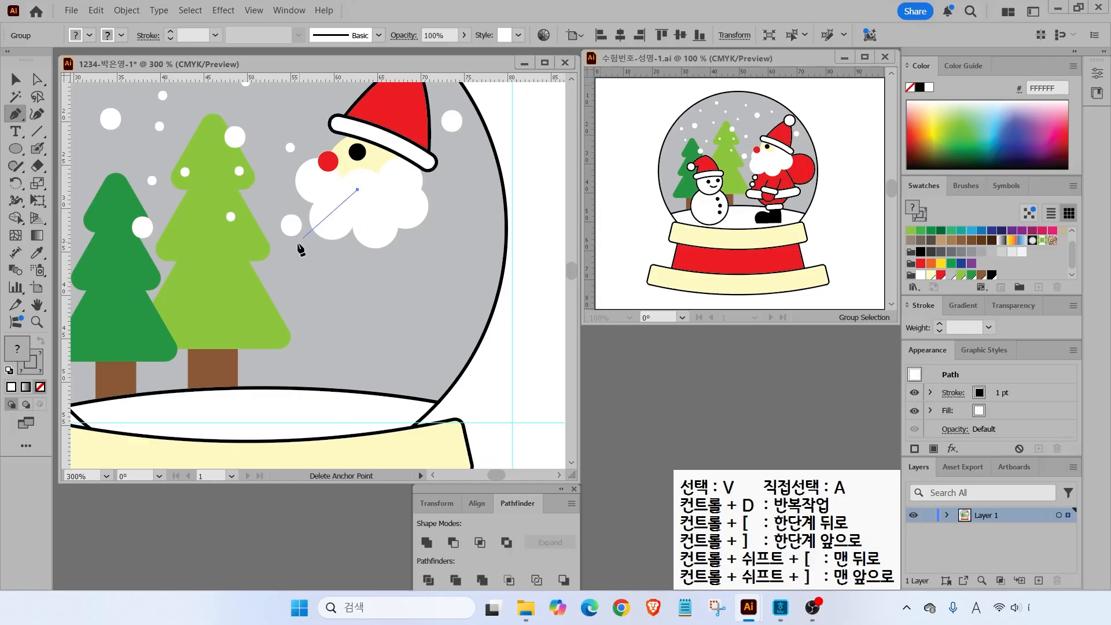
left_click_drag(292, 288, 280, 329)
key("ctrl")
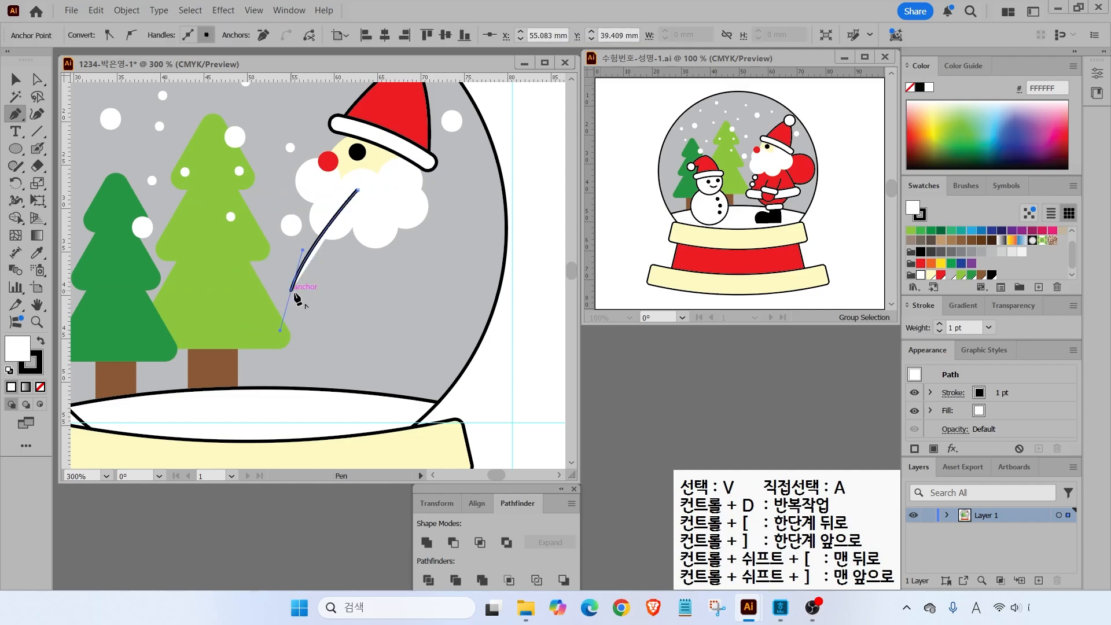
left_click(292, 290)
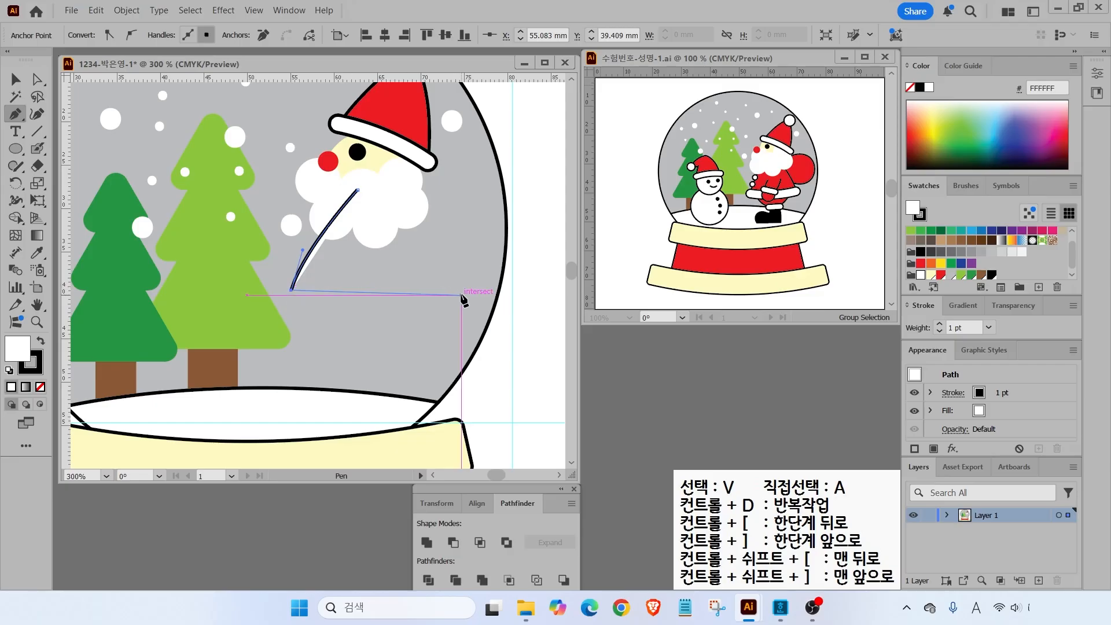
left_click(438, 281)
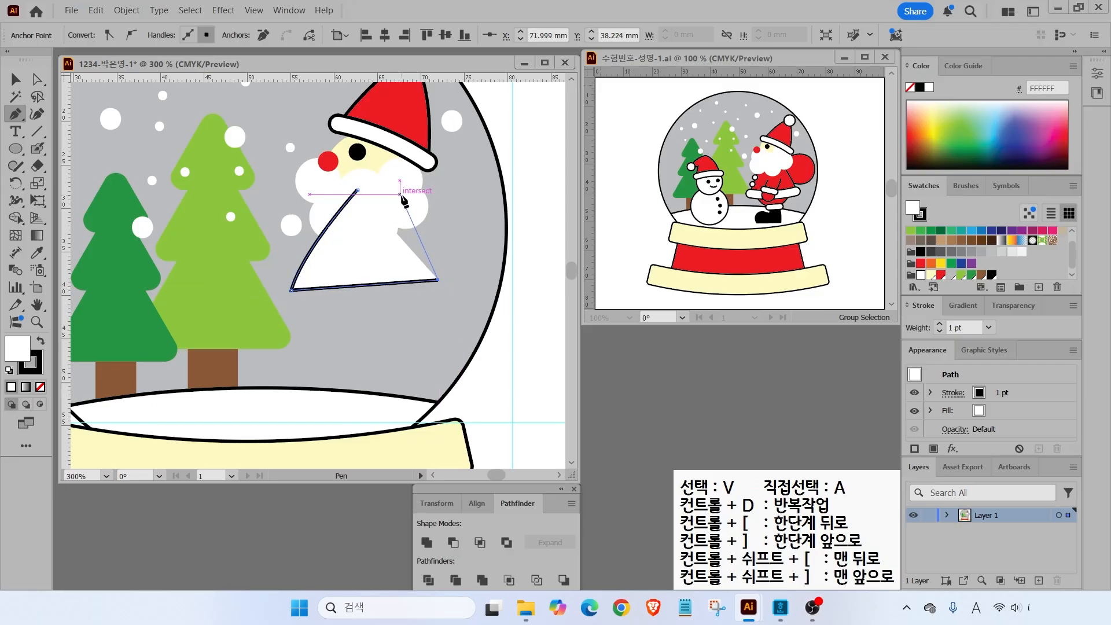
left_click(406, 195)
left_click(357, 190)
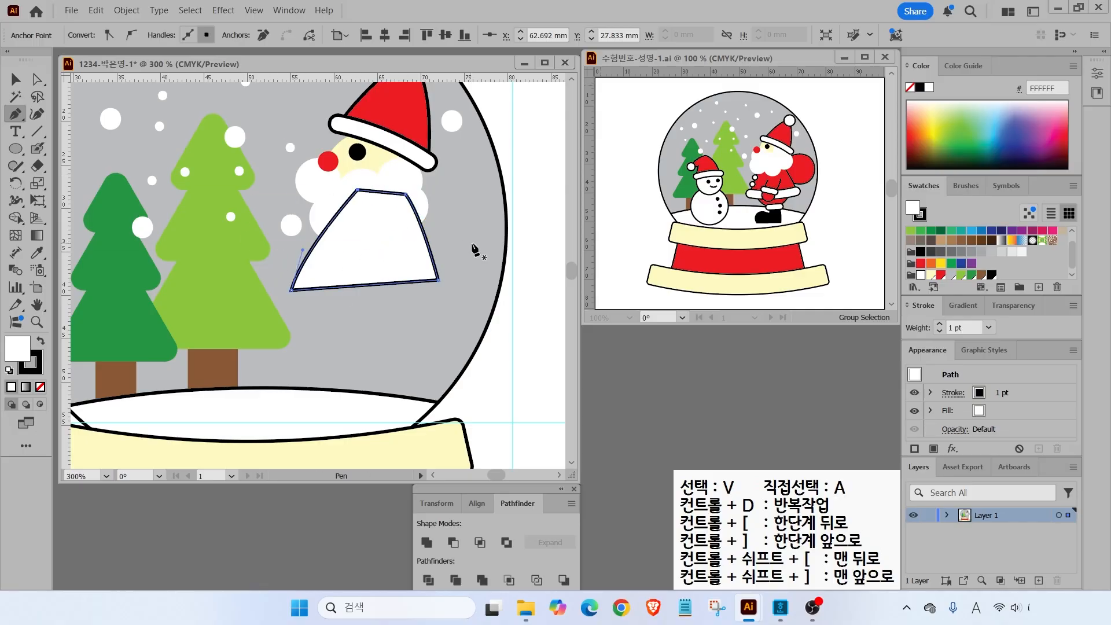
left_click(941, 278)
key("v")
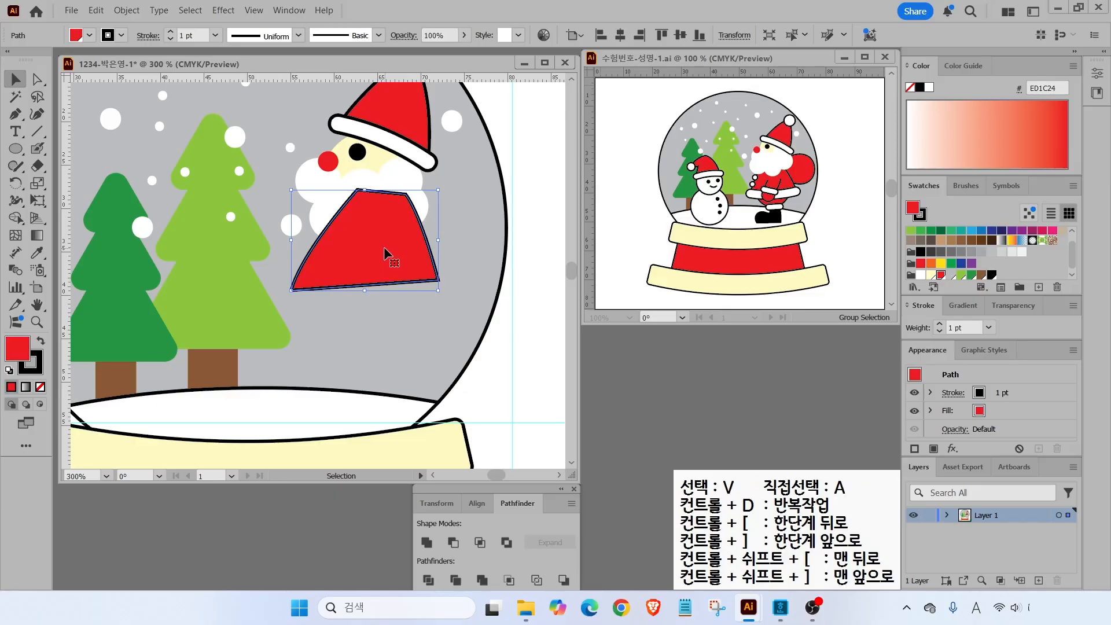
- Send the red body behind the beard circles with Ctrl+[
key("a")
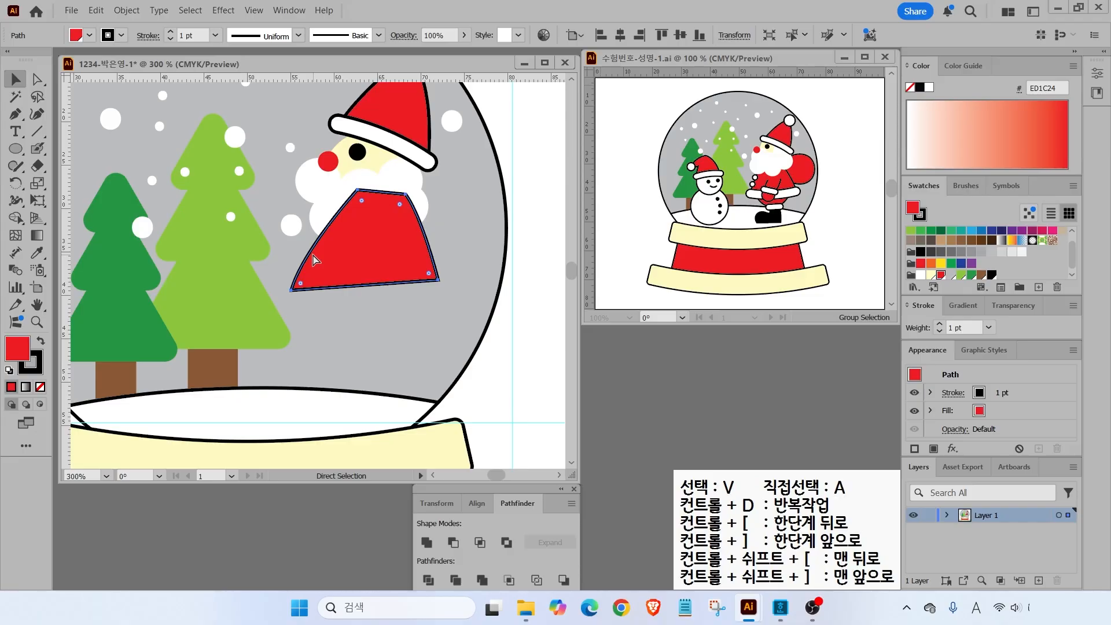
key("ctrl+bracketleft")
key("ctrl+bracketleft")
key("ctrl+bracketleft")
key("ctrl+bracketleft")
key("ctrl+bracketleft")
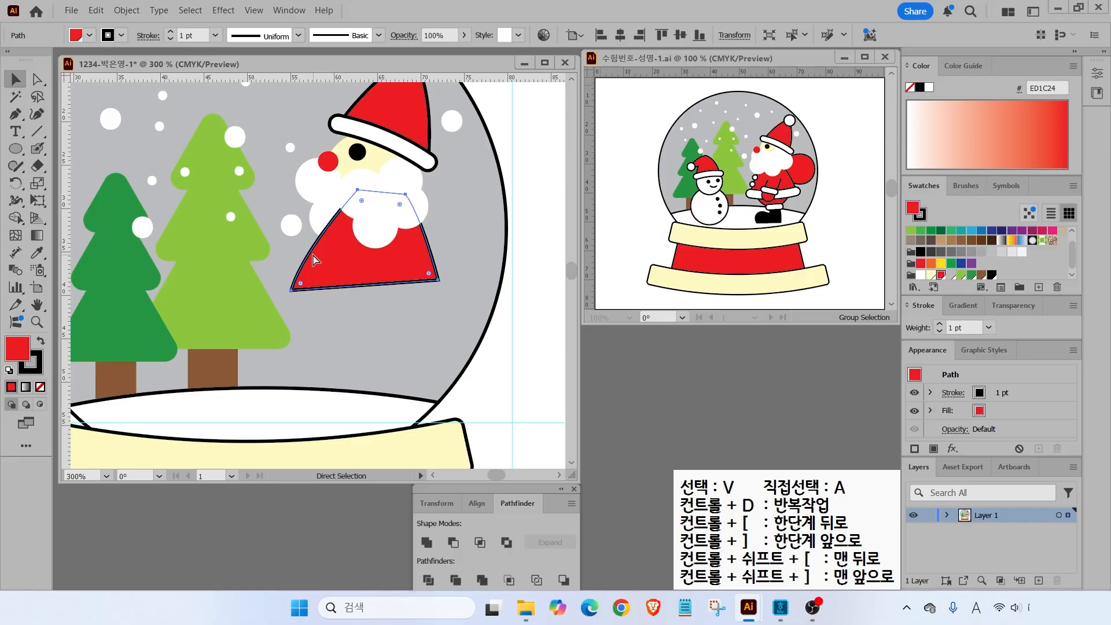
key("v")
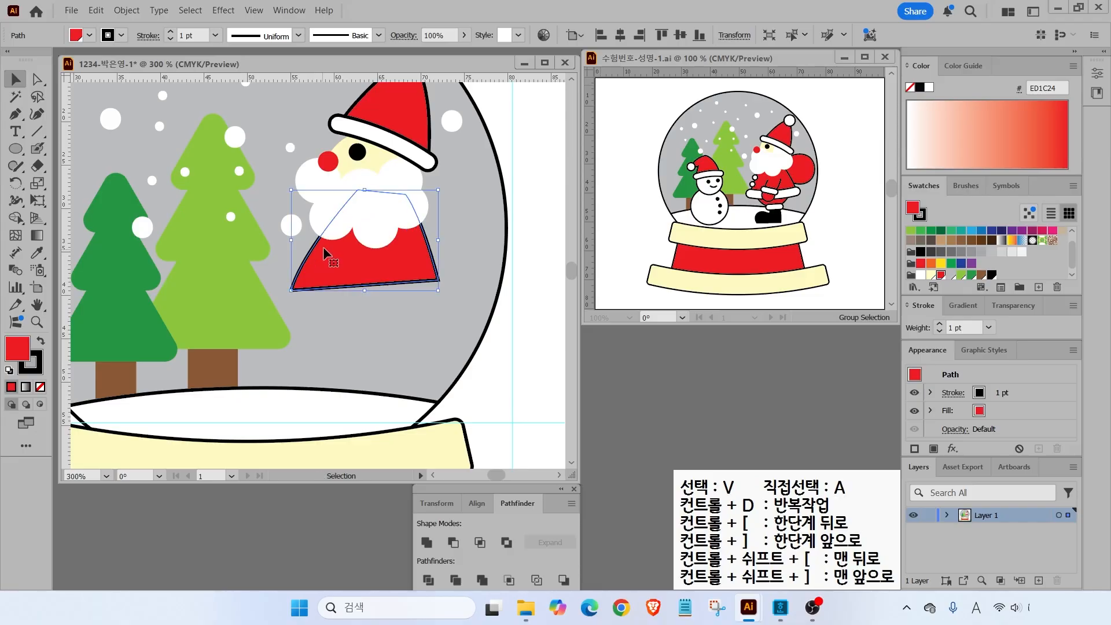
- Draw a small white button on the body's left edge, nudge it, and Alt-drag a copy below
left_click(16, 148)
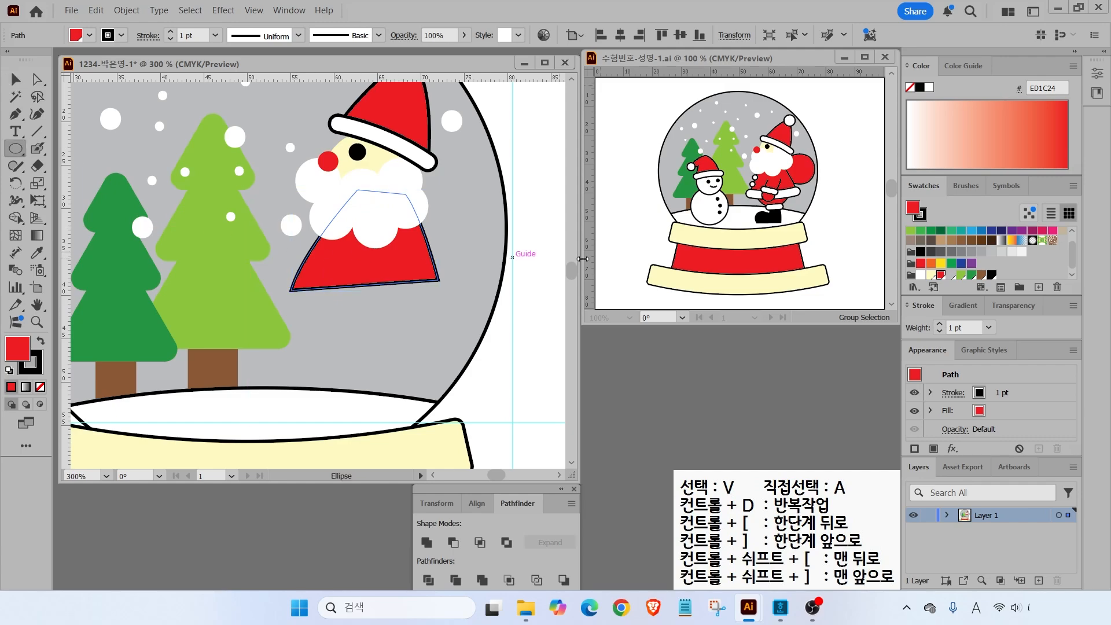
left_click_drag(306, 237, 325, 256)
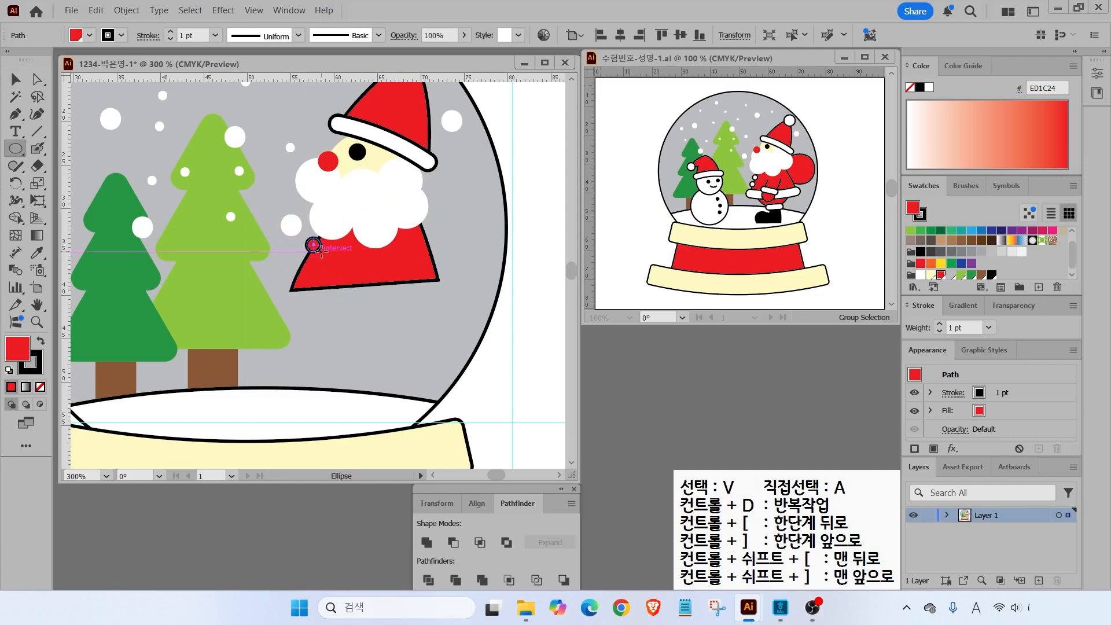
left_click(921, 274)
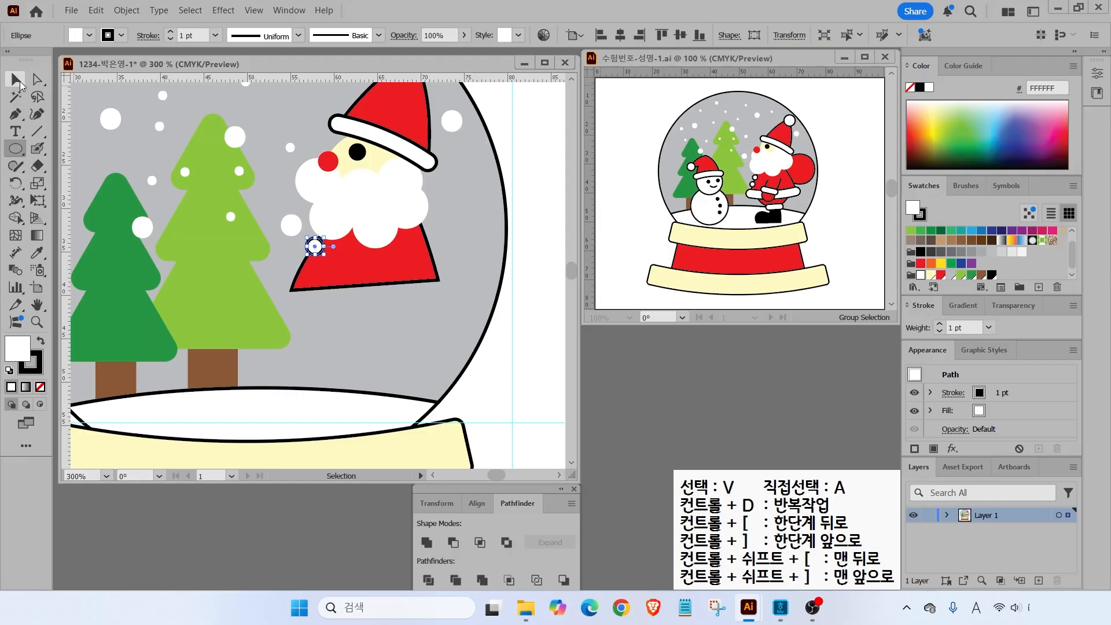
key("v")
key("Down")
key("Down")
key("Left")
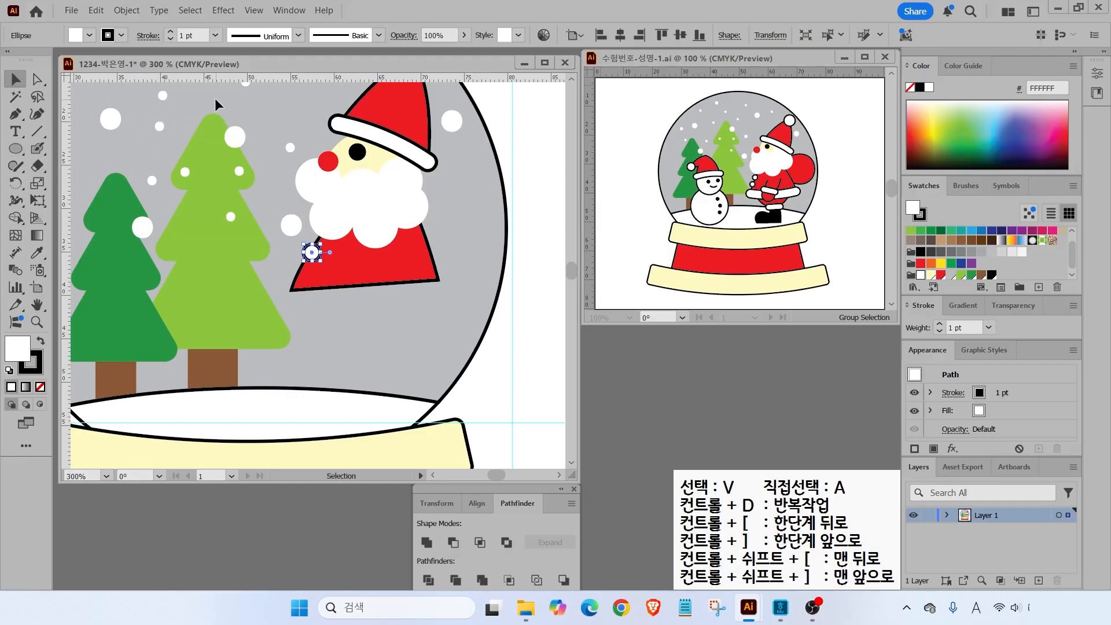
left_click_drag(311, 253, 298, 275)
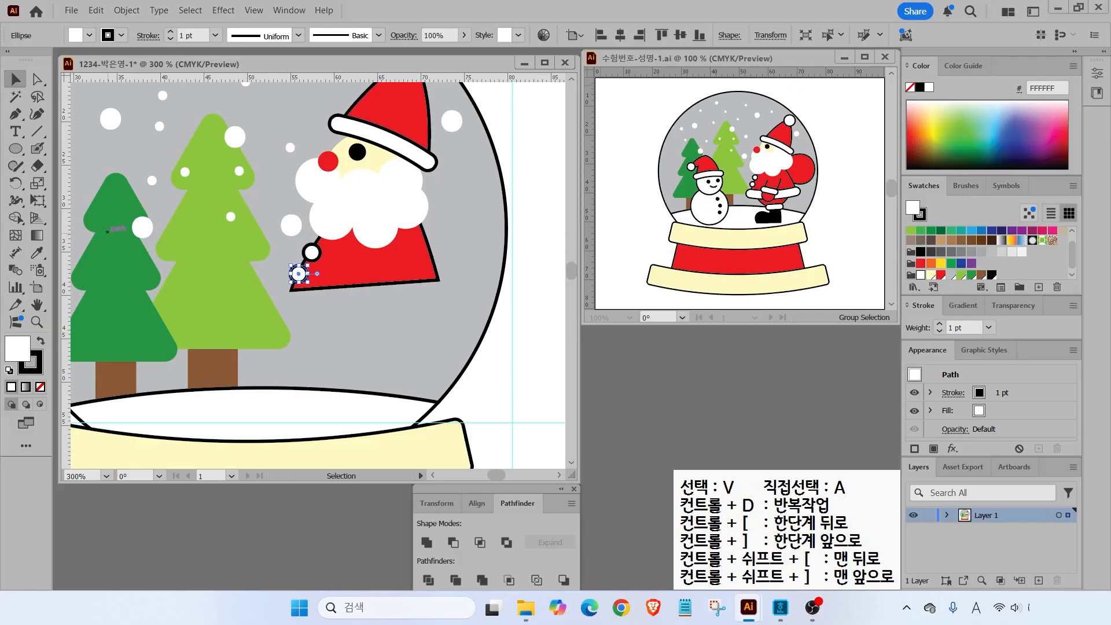
- Alt-drag a copy of the hat brim below Santa's body and enlarge it across the coat bottom
left_click(412, 157)
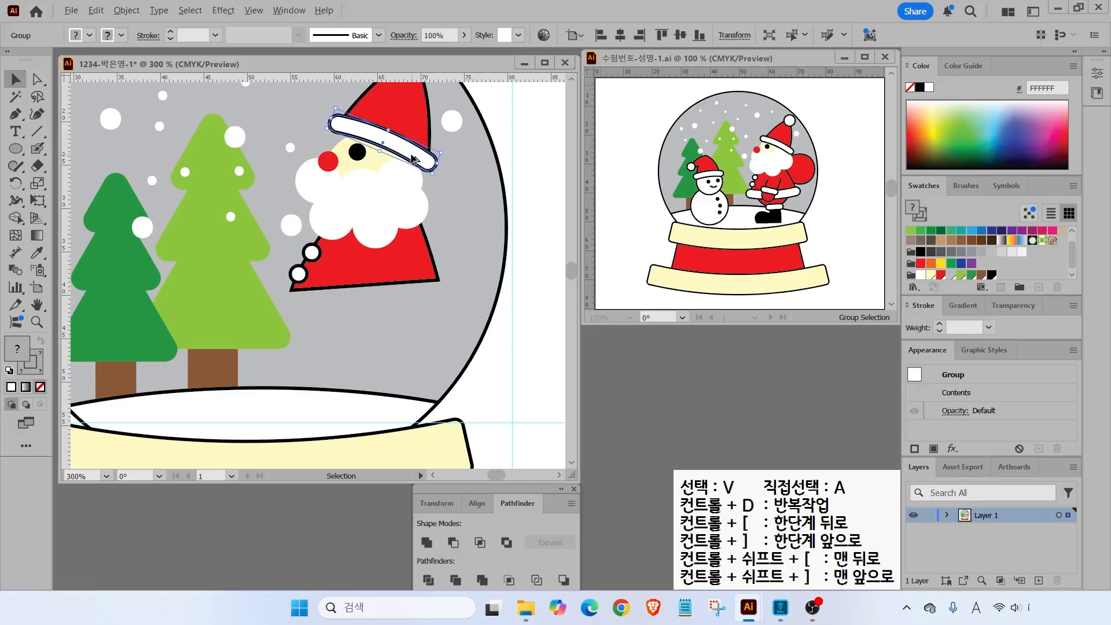
left_click_drag(412, 157, 406, 298)
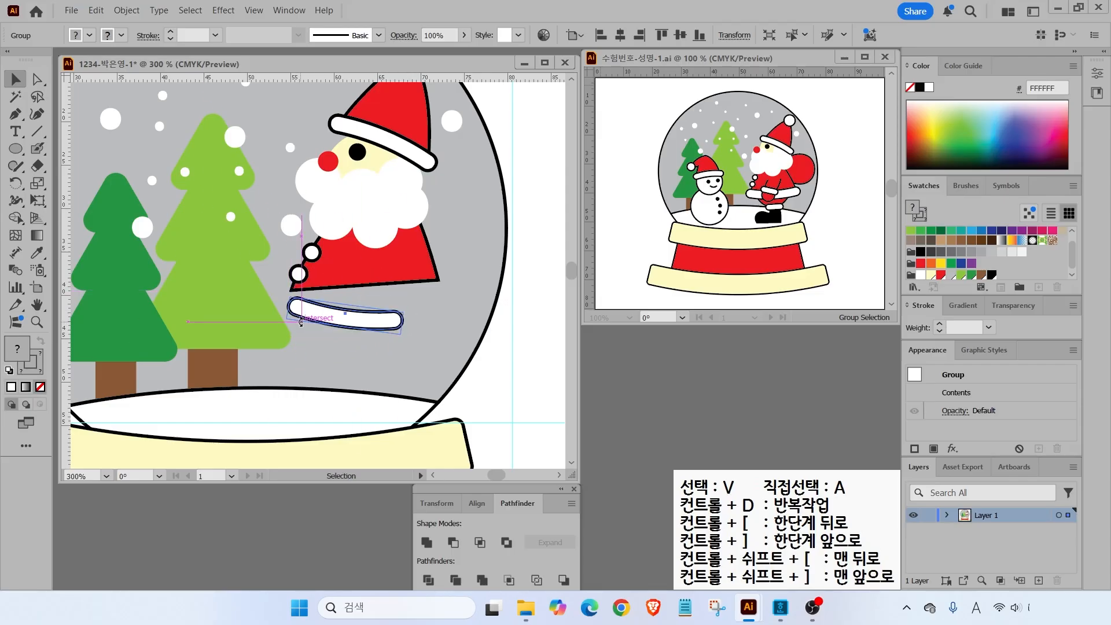
left_click_drag(402, 327, 434, 293)
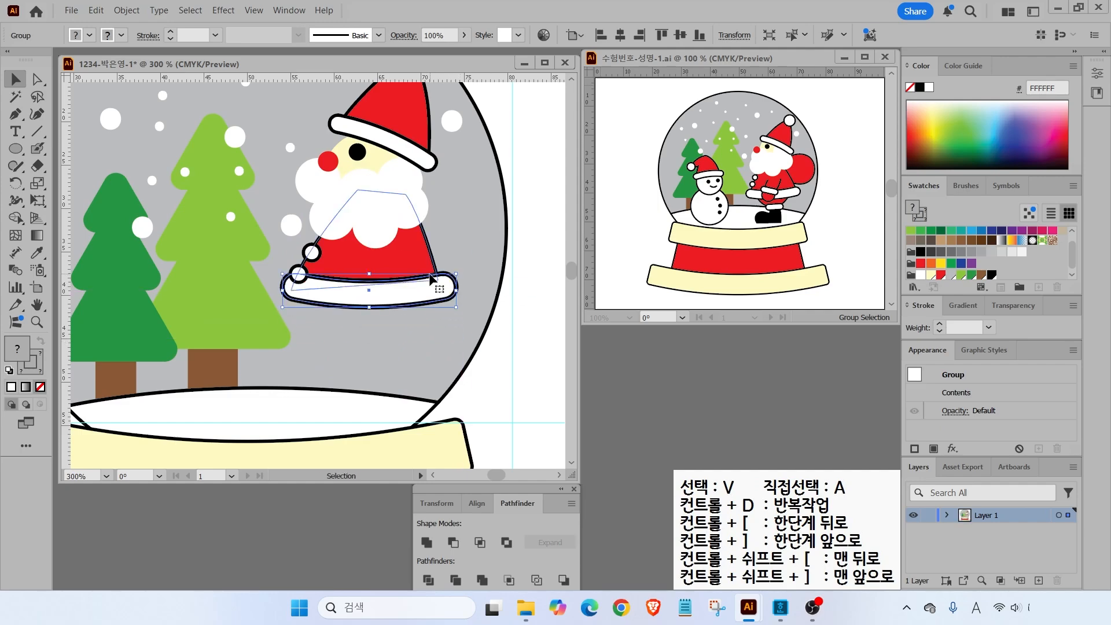
left_click(464, 298)
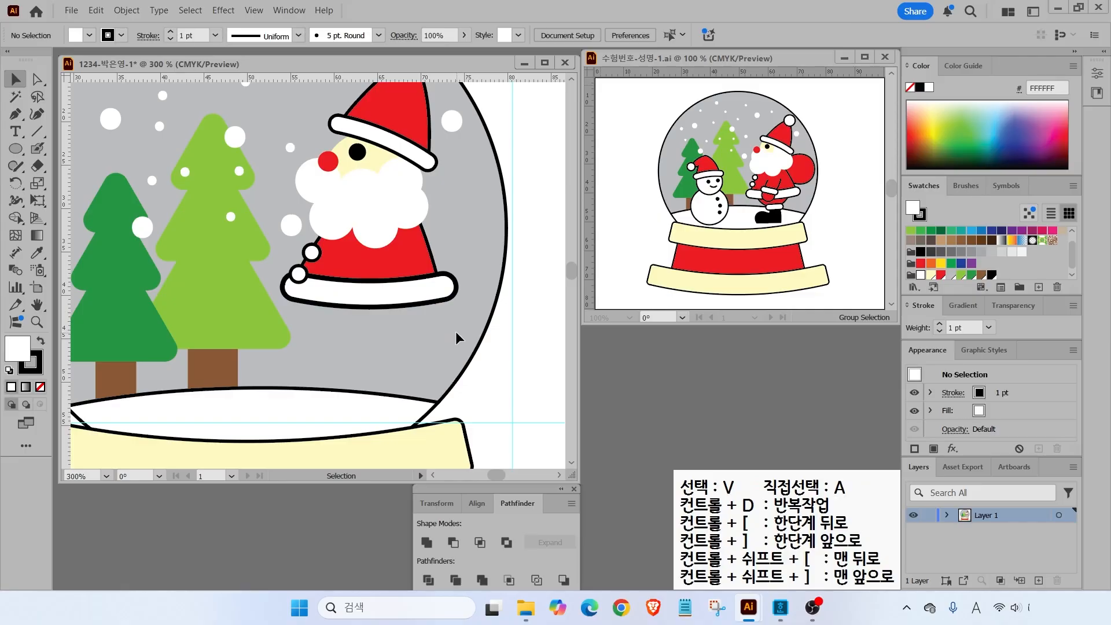
left_click_drag(453, 273, 492, 252)
key("Escape")
- Give the white trim group a thinner stroke weight
left_click(447, 298)
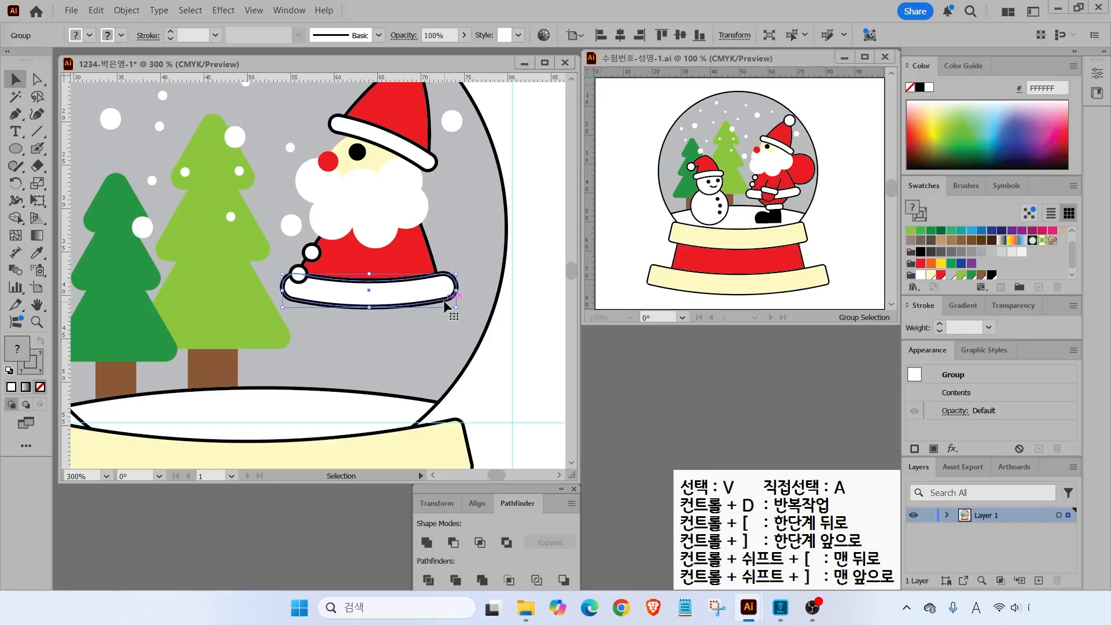
left_click(438, 291)
left_click(989, 327)
left_click(1000, 55)
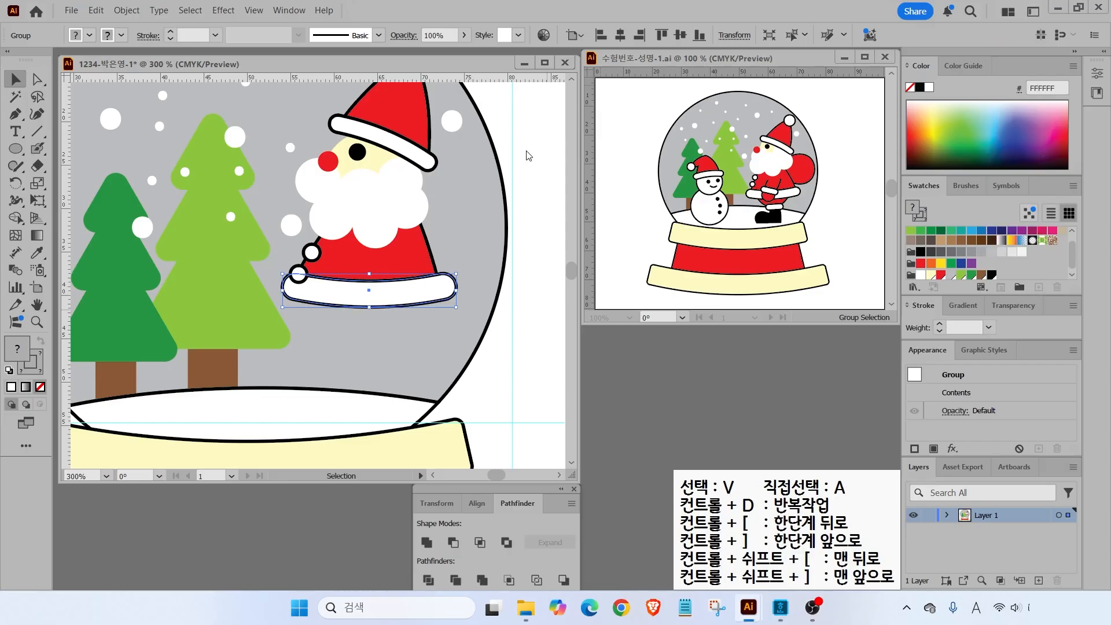
left_click(523, 334)
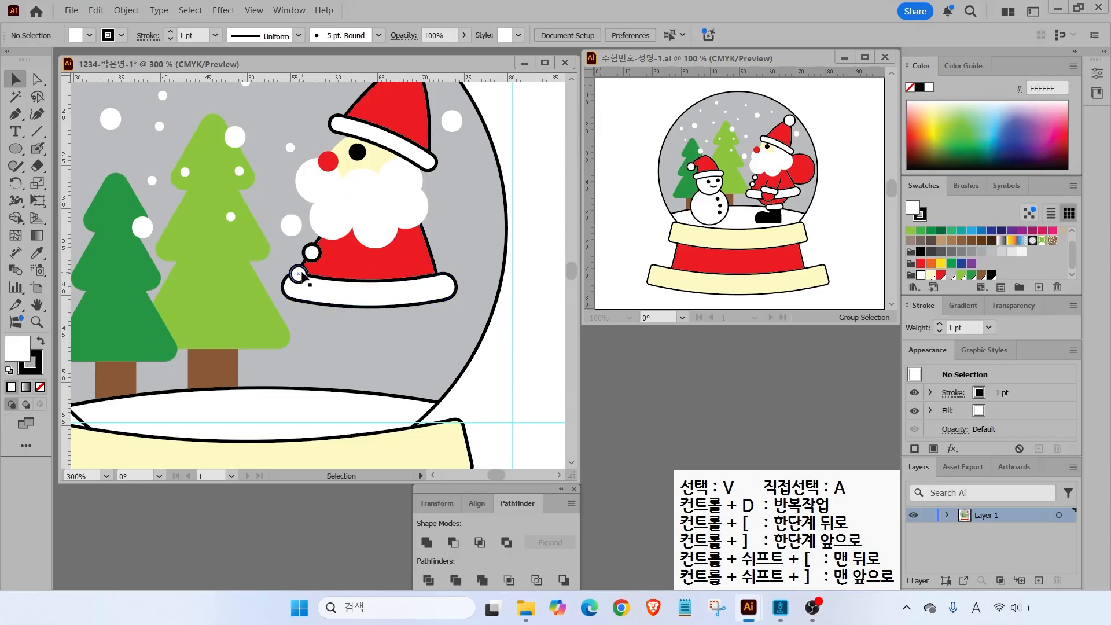
- Turn off Scale Strokes & Effects in the Scale tool options
double_click(37, 184)
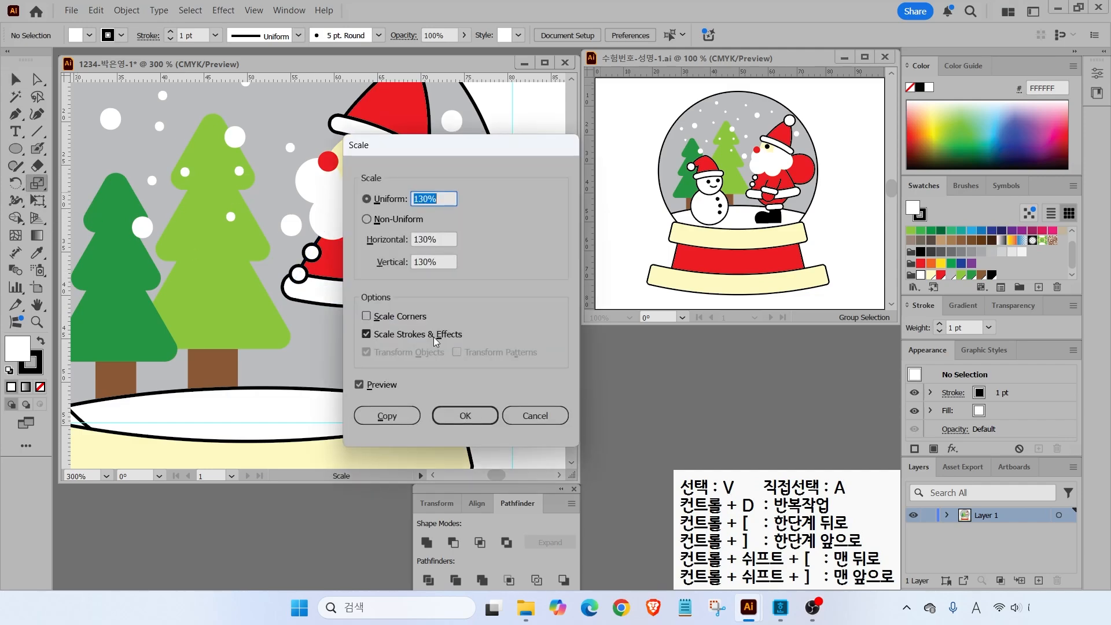
mouse_move(339, 317)
left_mouse_down()
mouse_move(387, 339)
mouse_move(475, 350)
left_mouse_up()
left_click_drag(408, 344, 456, 379)
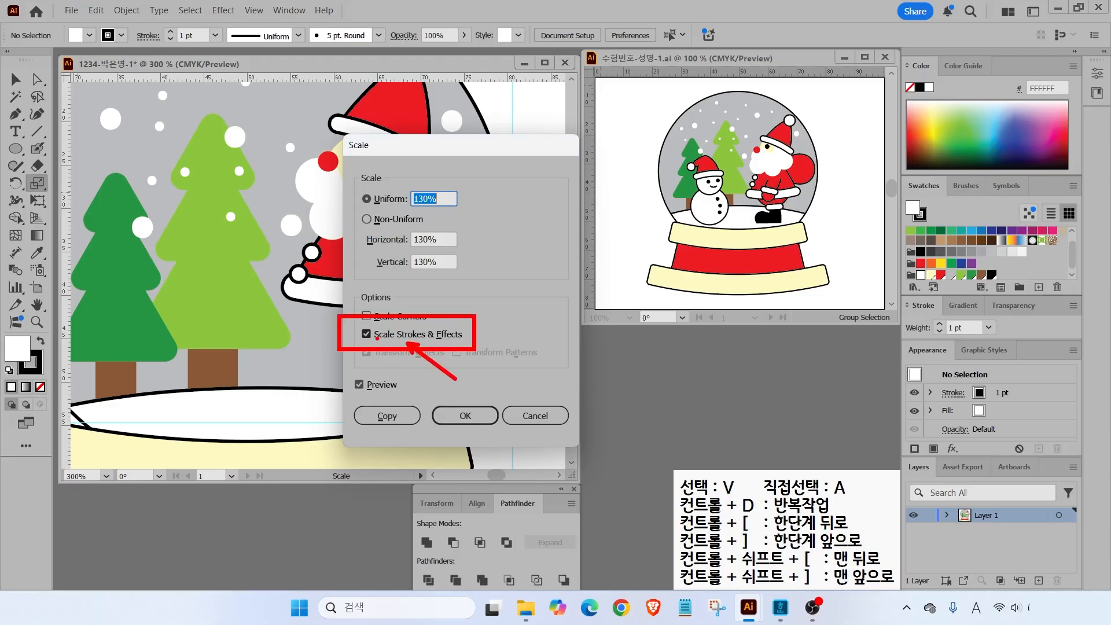
key("Escape")
left_click(366, 334)
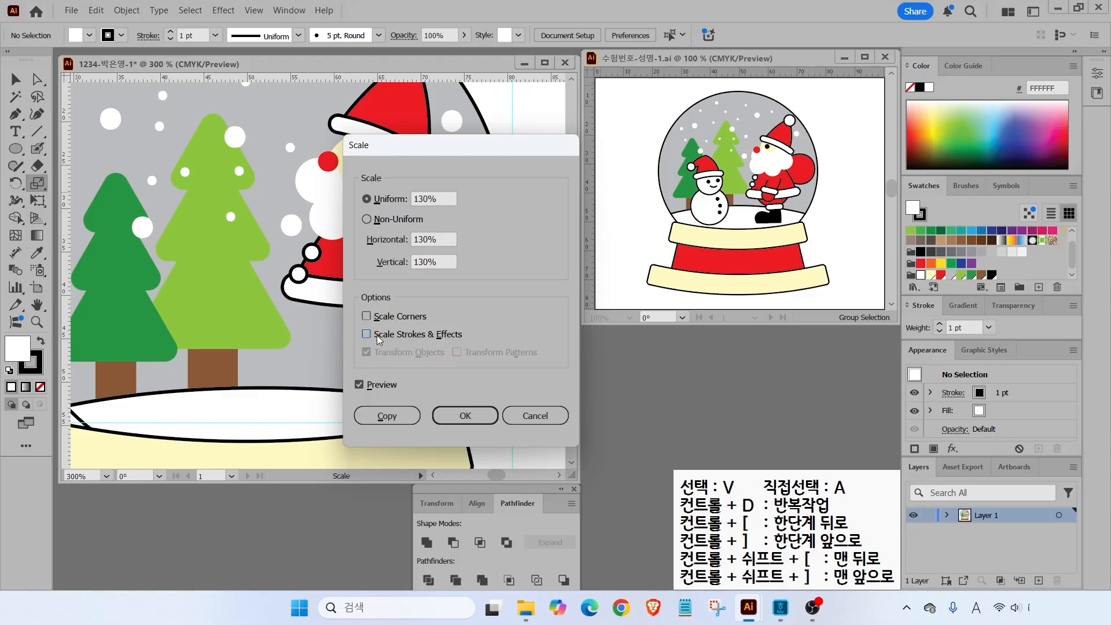
left_click(465, 416)
- Nudge the two buttons up and right, then shift buttons, coat and trim down together
left_click(15, 80)
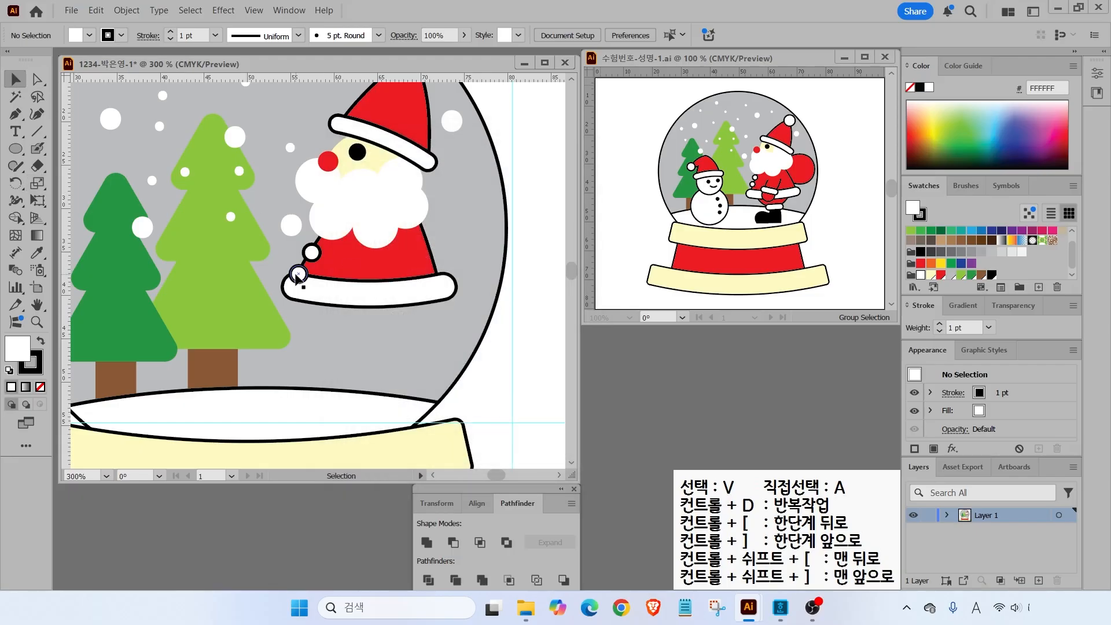
left_click(296, 273)
left_click(315, 251, "shift")
key("Up")
key("Up")
key("Right")
key("Up")
key("Right")
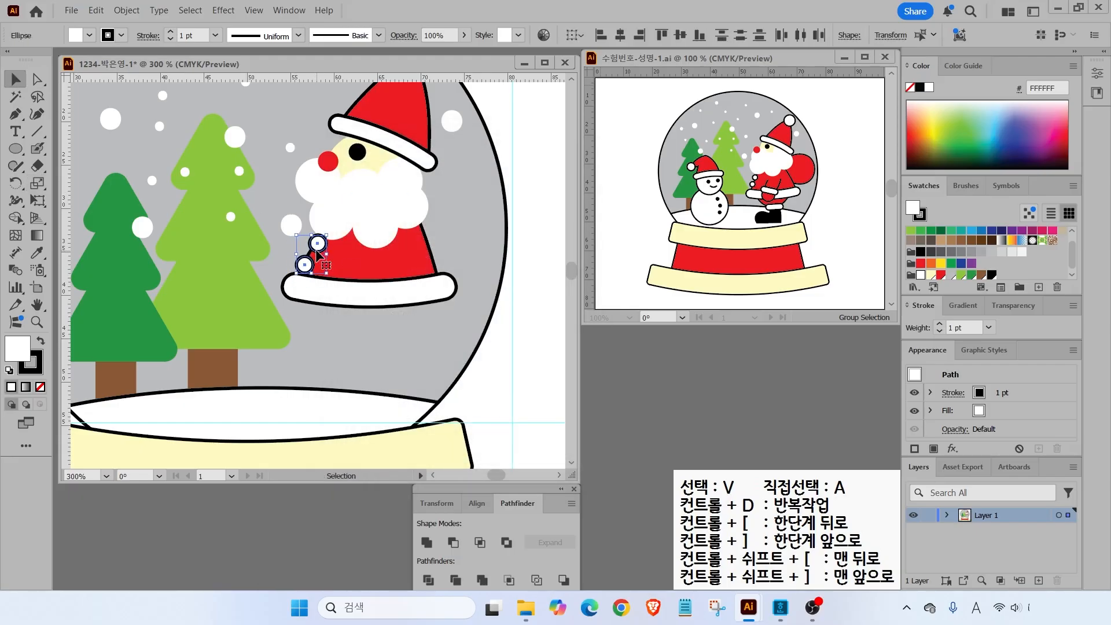
left_click(362, 268, "shift")
left_click(369, 304, "shift")
key("Down")
key("Down")
key("ctrl+shift+a")
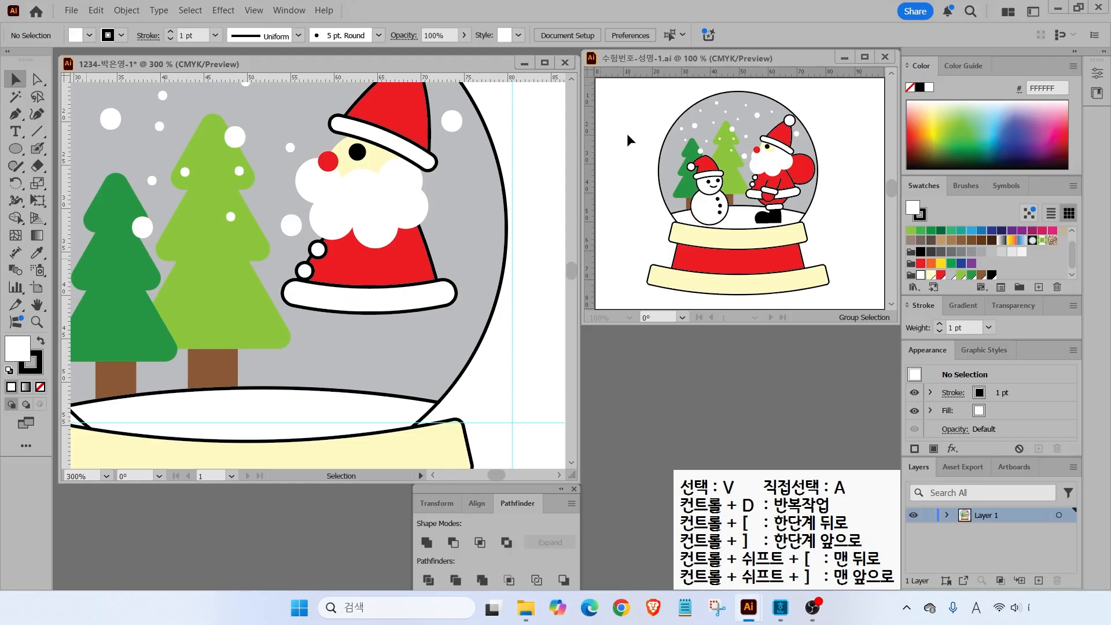
- Pen-draw Santa's trousers under the white trim and fill them red
left_click(15, 114)
left_click(314, 300)
left_click_drag(340, 362, 350, 372)
left_click(391, 362)
left_click_drag(439, 303, 444, 269)
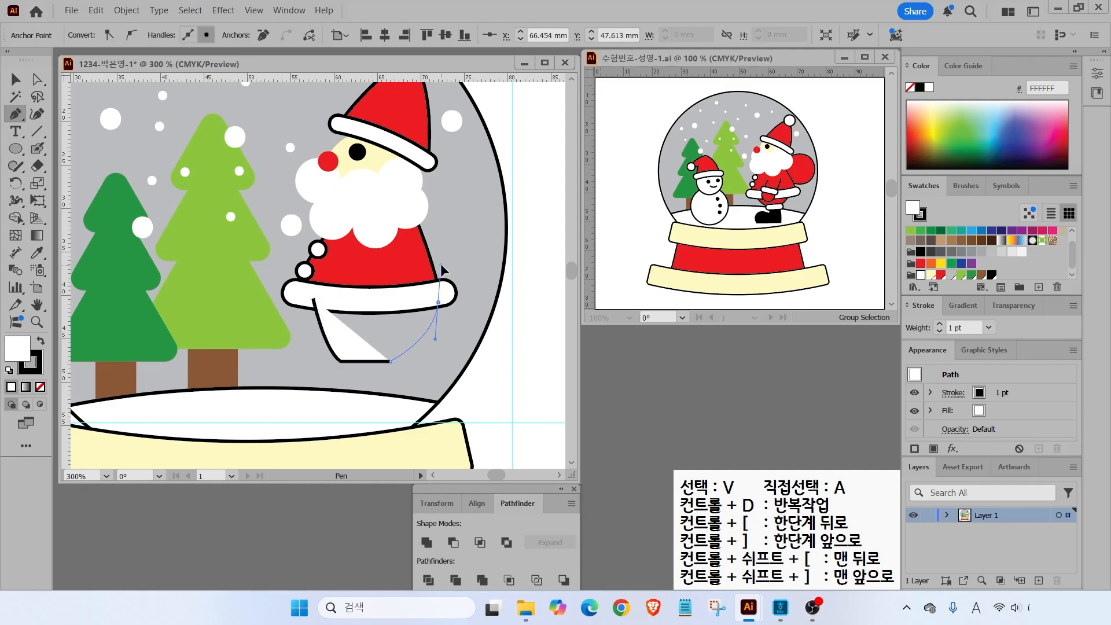
left_click(313, 300)
left_click(941, 274)
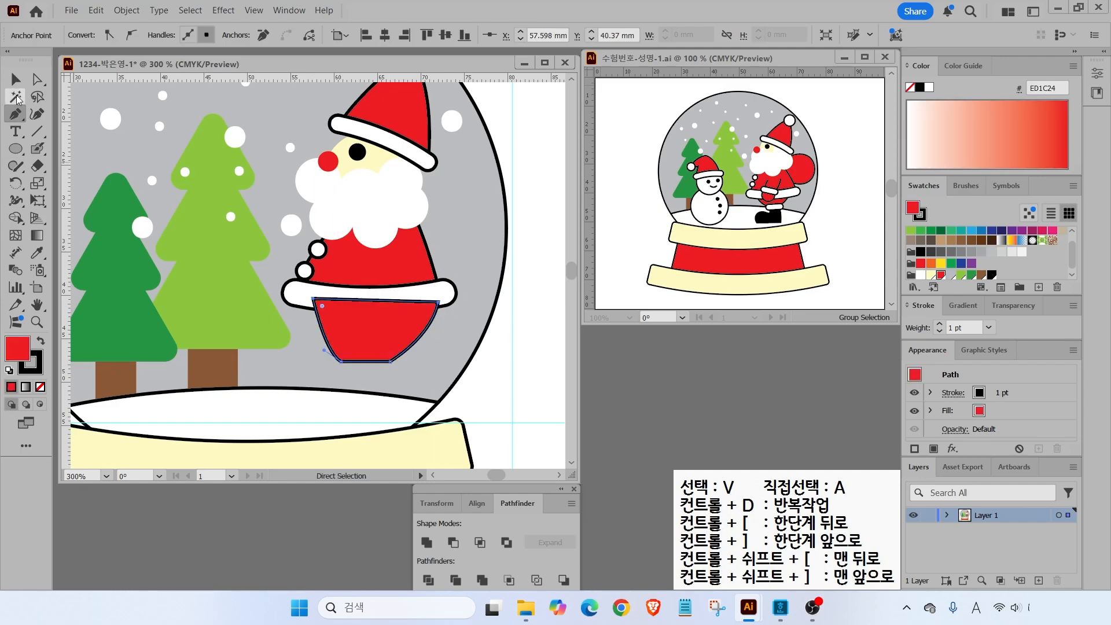
key("v")
- Pen-draw a rounded mitten shape beside Santa's beard
left_click(16, 114)
left_click(388, 211)
left_click_drag(432, 176, 456, 173)
left_click_drag(493, 221, 408, 277)
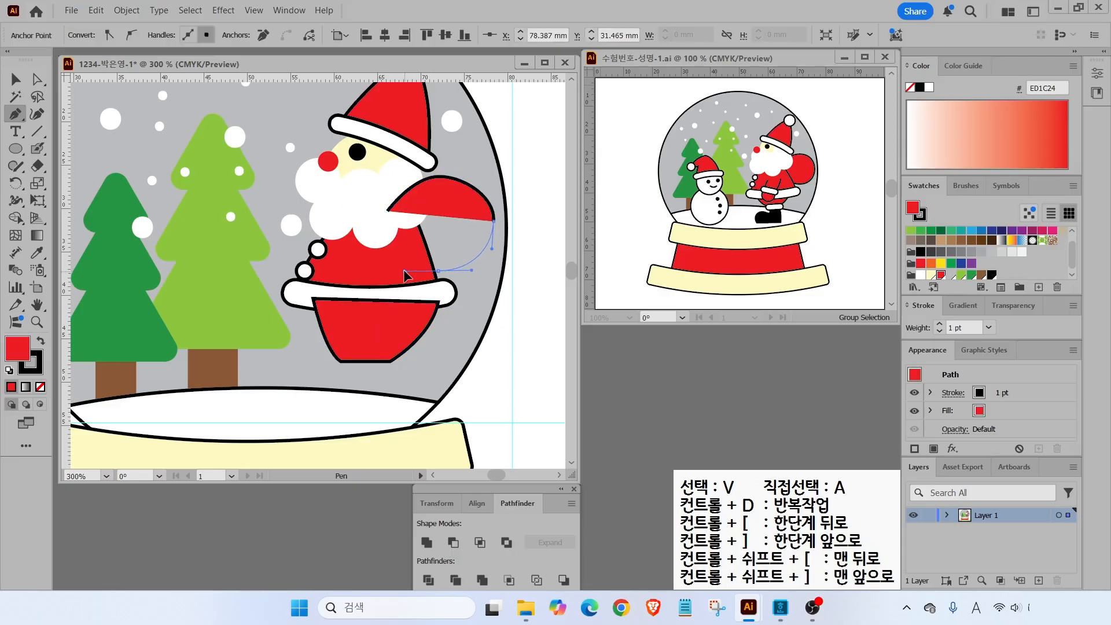
left_click(388, 252)
left_click(388, 211)
- Select the red trousers and the white trim to access the trim's options
left_click(16, 79)
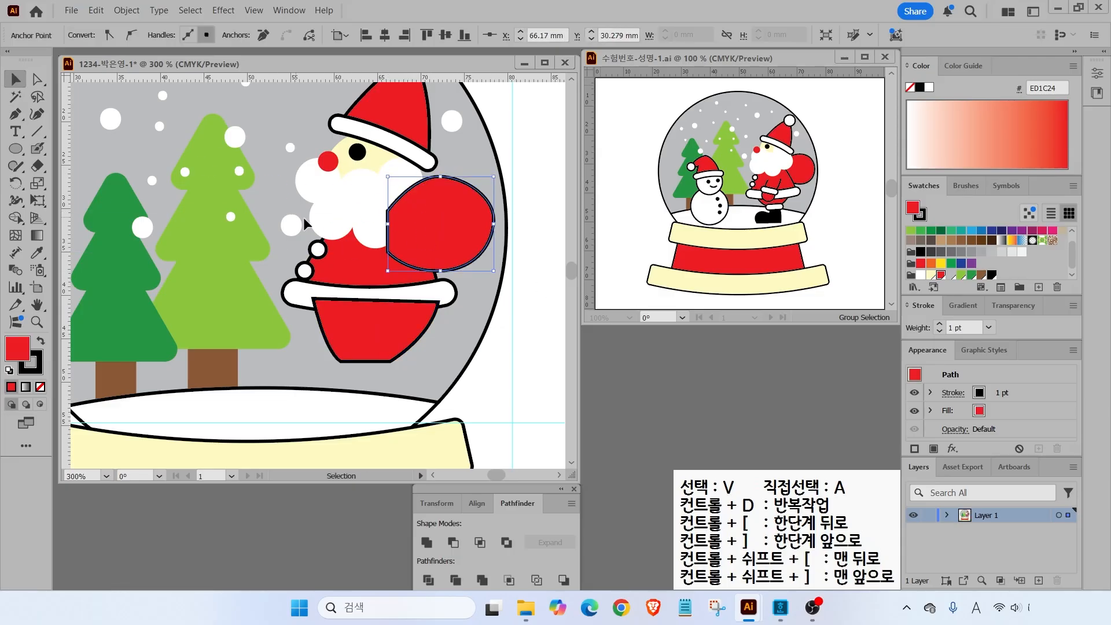
left_click(377, 324)
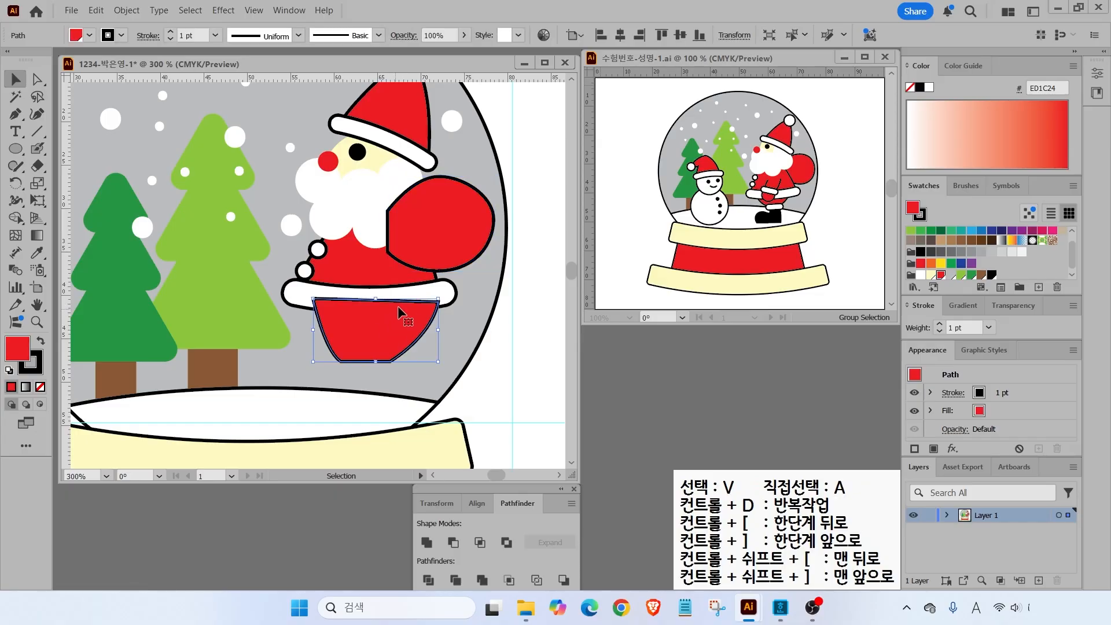
left_click(295, 298)
right_click(296, 298)
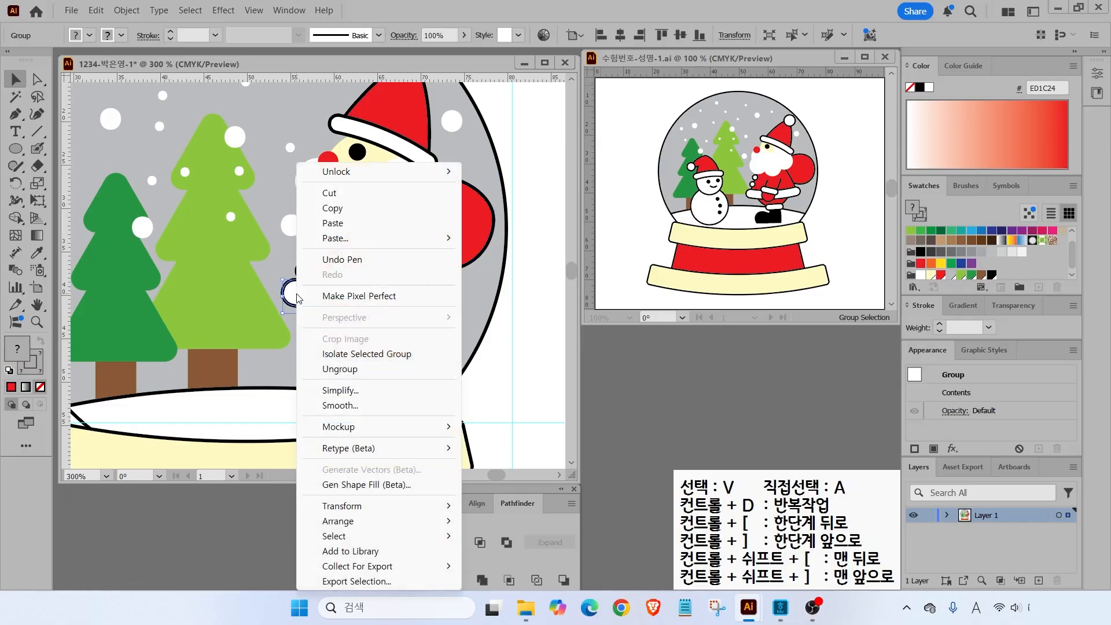
- Bring the white trim to the front and send the red mitten one step backward
mouse_move(353, 522)
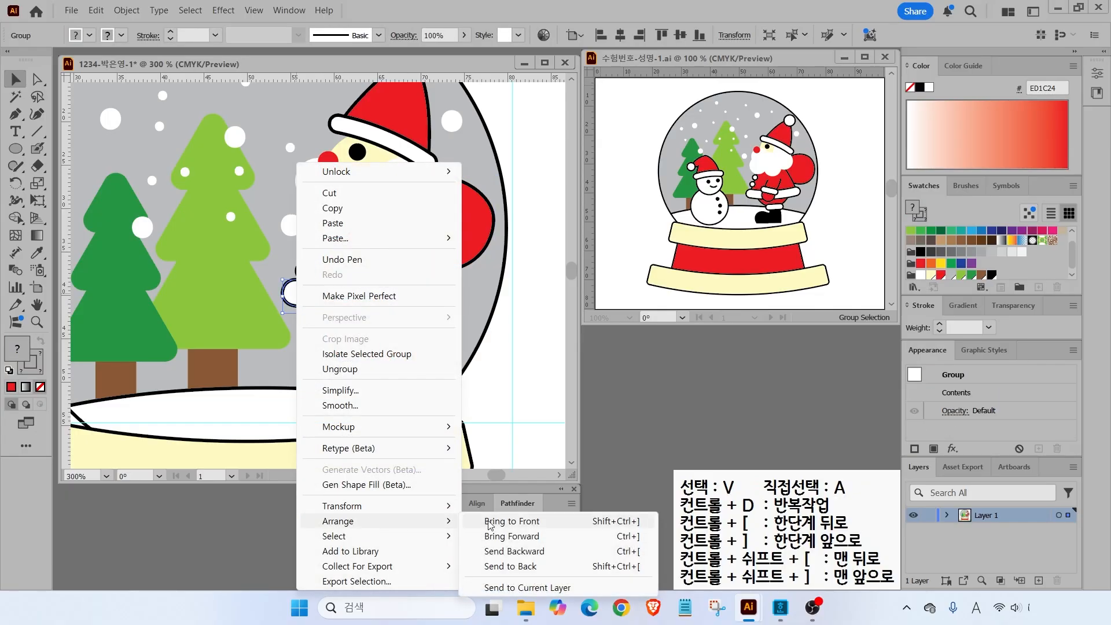
left_click(521, 525)
left_click(455, 243)
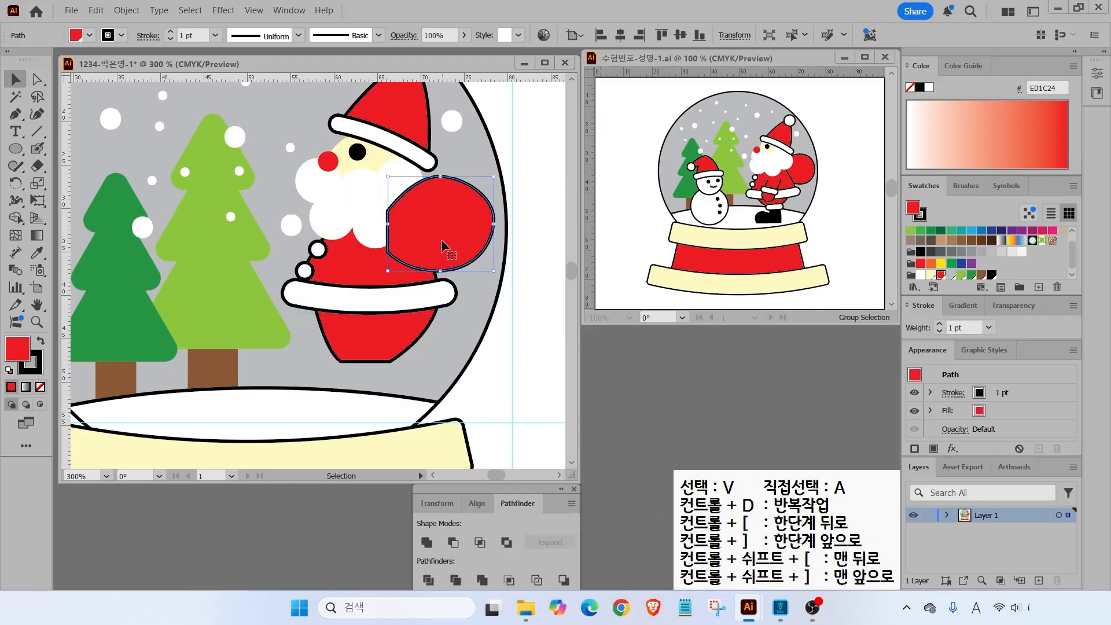
right_click(431, 229)
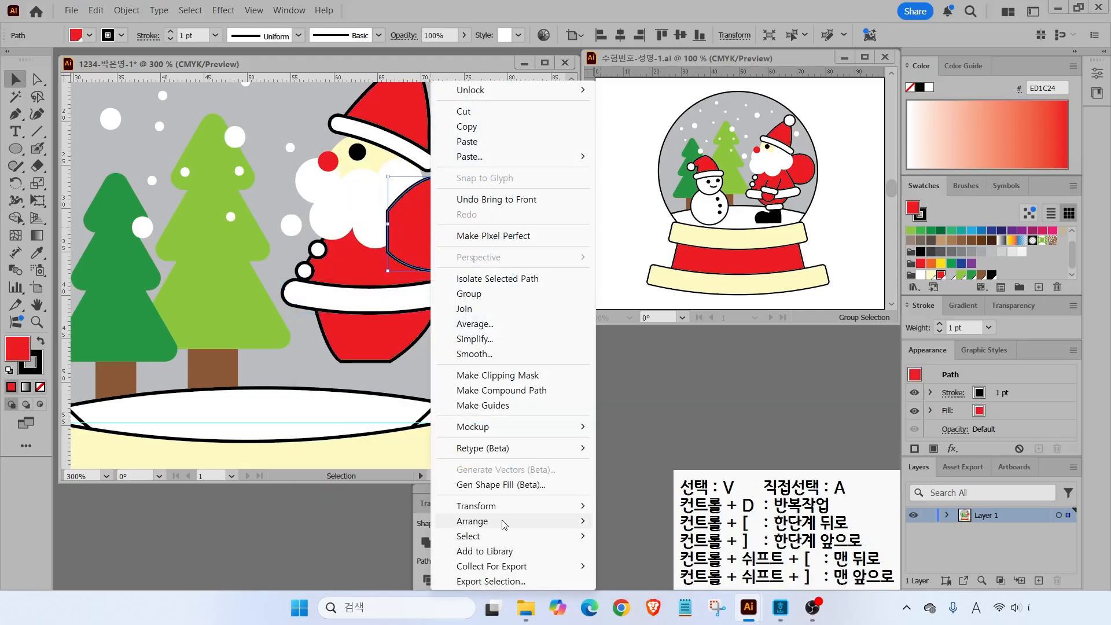
mouse_move(504, 524)
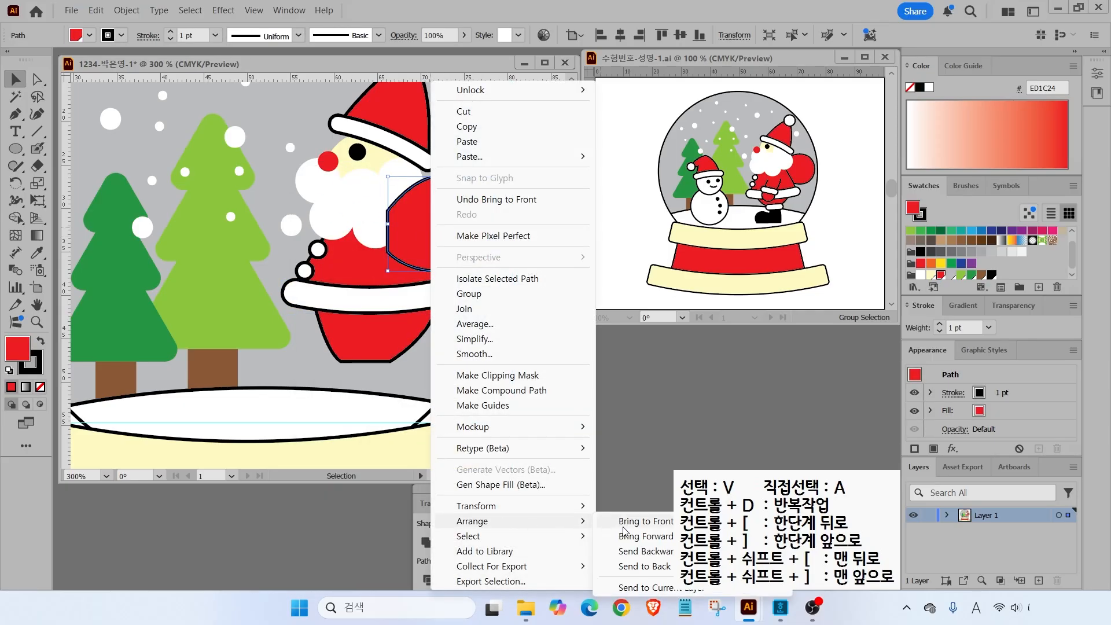
left_click(645, 552)
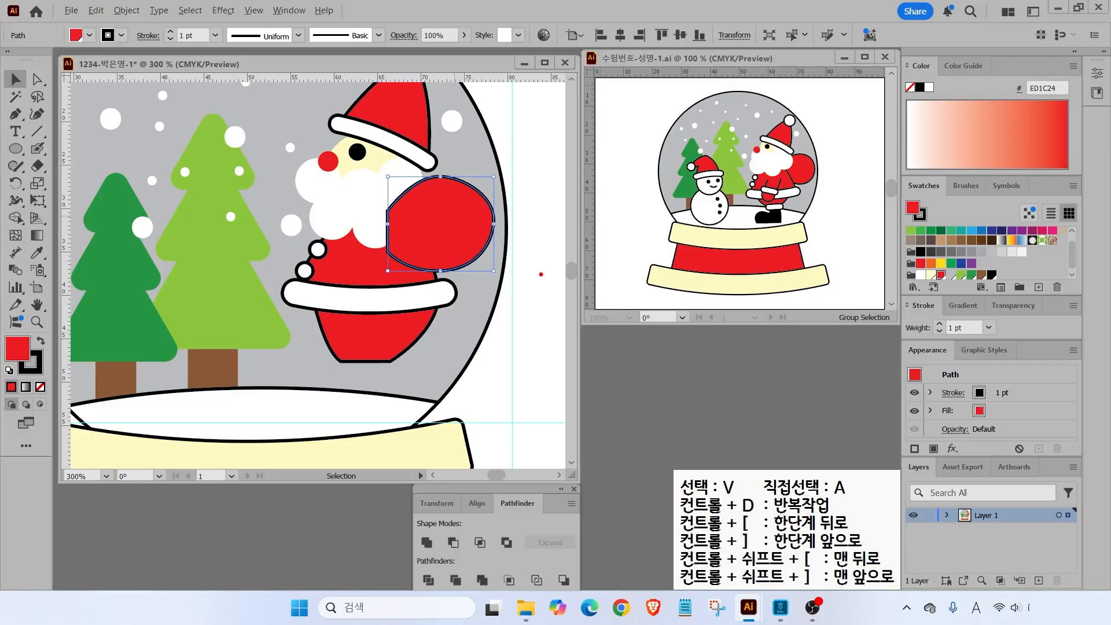
- Send the red sack back behind Santa's beard and body so only its edge shows
mouse_move(523, 252)
left_mouse_down()
mouse_move(524, 311)
mouse_move(547, 312)
left_mouse_up()
key("a")
key("ctrl+bracketleft")
key("ctrl+bracketleft")
key("ctrl+bracketleft")
key("v")
left_click(535, 309)
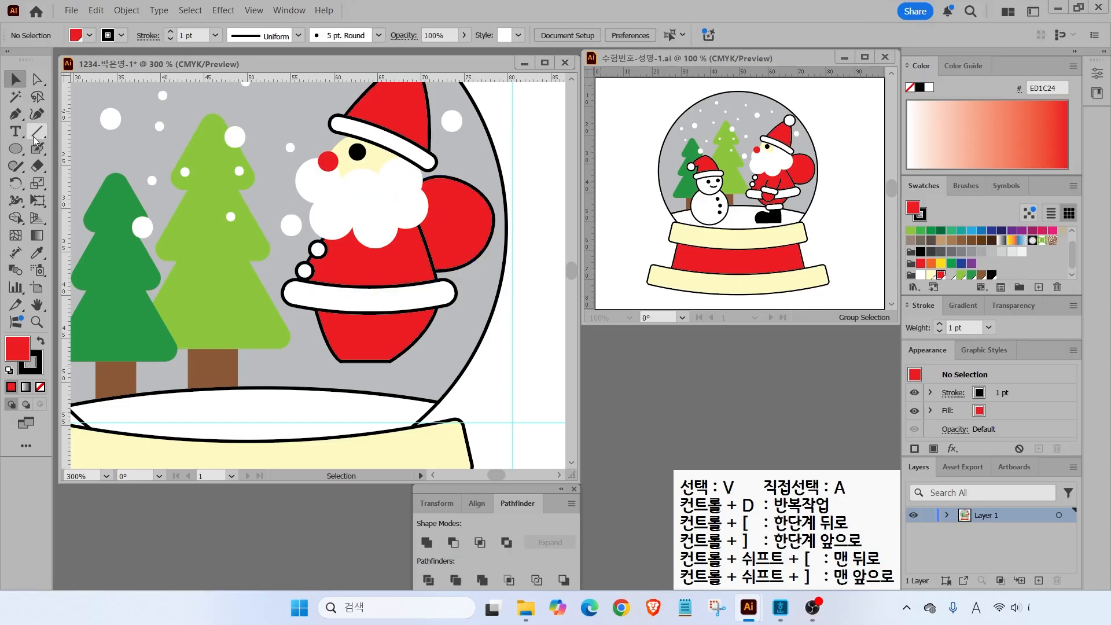
- Pen-draw a boot outline with a curved heel below Santa, filled black with no outline
left_click(15, 115)
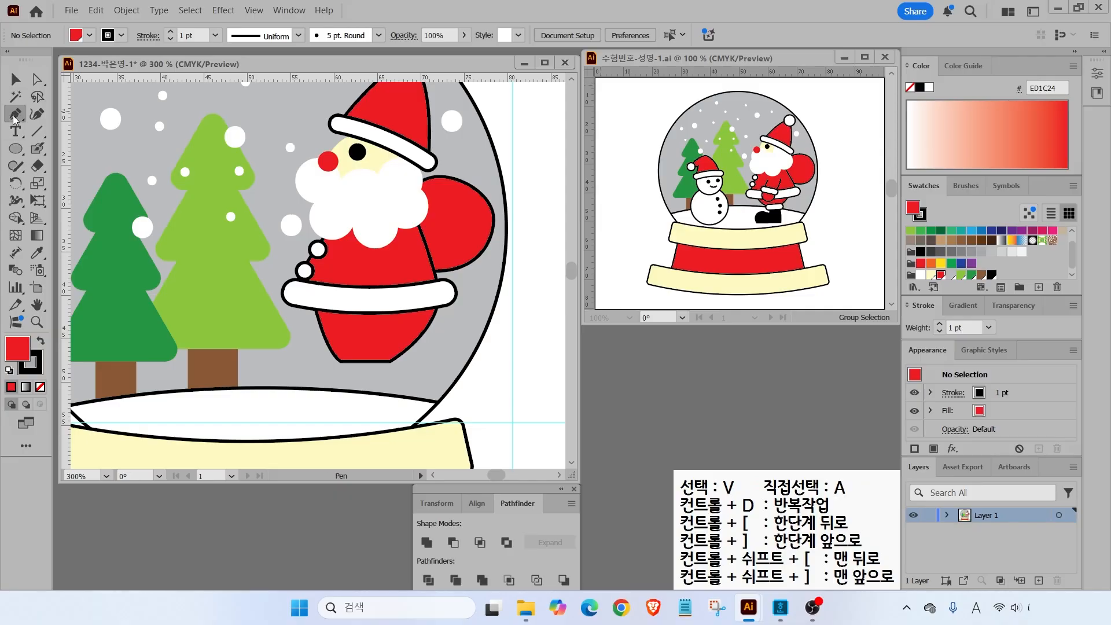
left_click(348, 368)
left_click(396, 368)
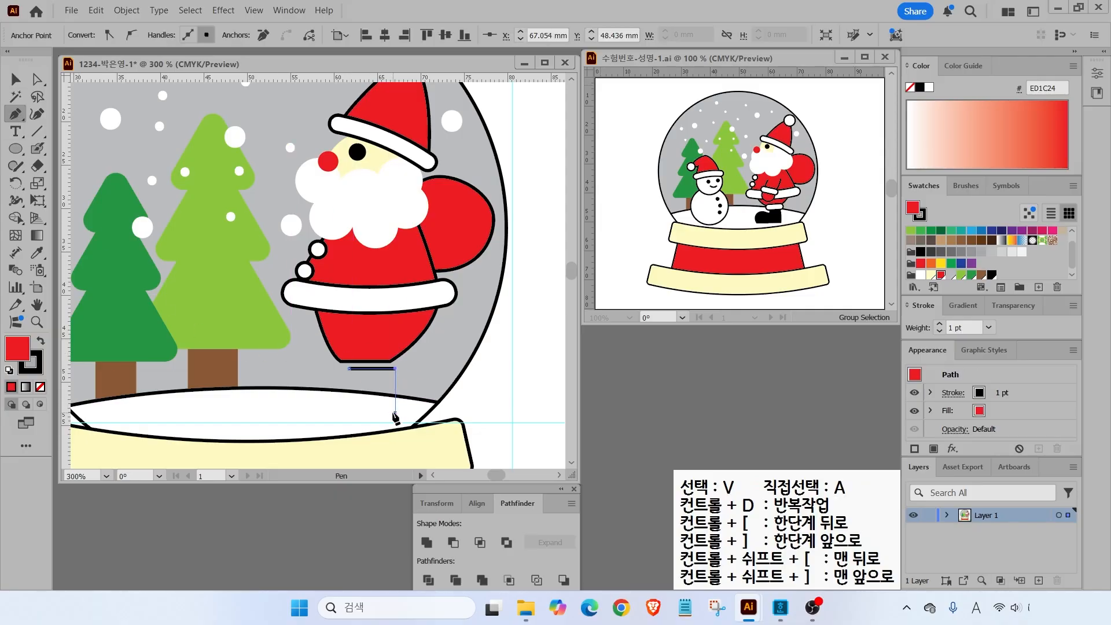
left_click(392, 412)
left_click(307, 413)
left_click_drag(312, 383, 328, 373)
left_click(353, 382)
left_click(349, 368)
left_click(40, 343)
left_click(35, 366)
left_click(40, 387)
left_click(18, 349)
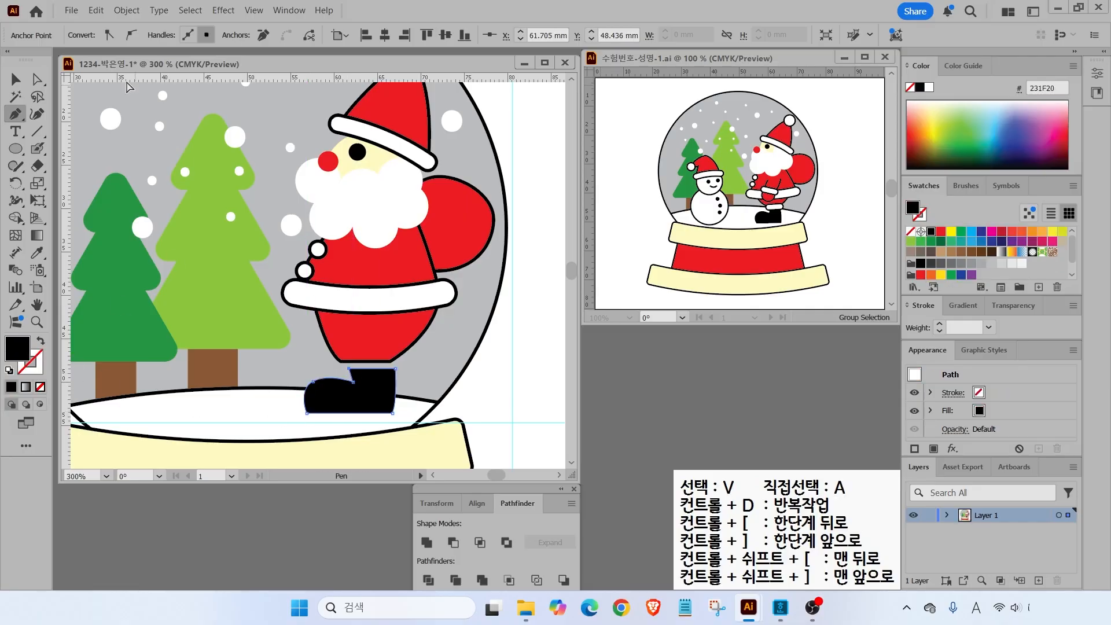
- Nudge the boot down onto the snow and stretch its top anchors up to the coat hem
left_click(37, 79)
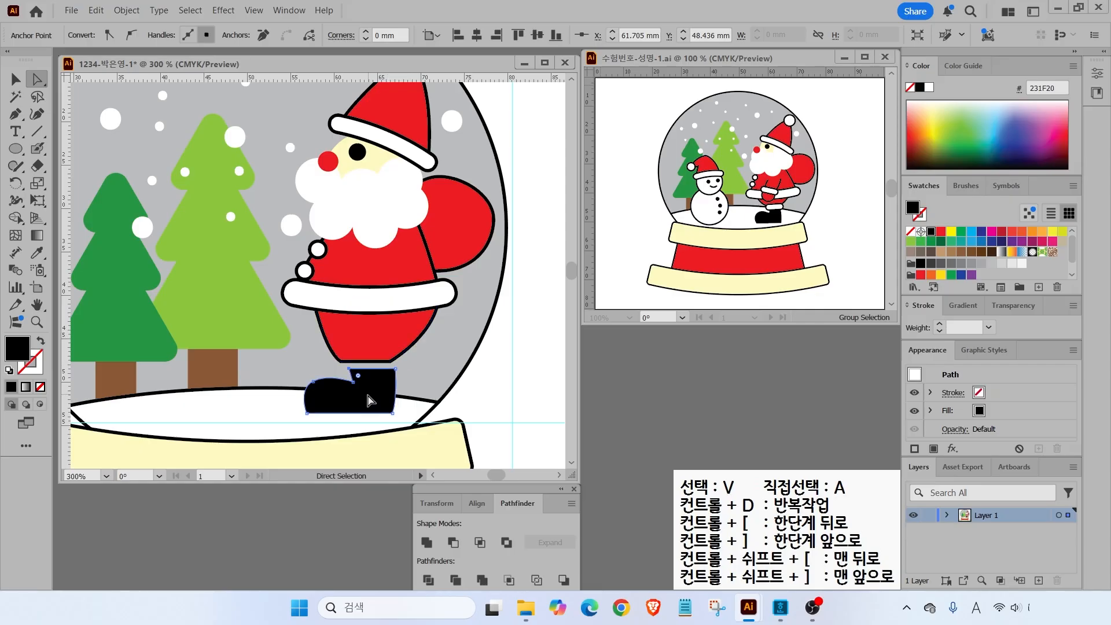
left_click_drag(370, 404, 371, 413)
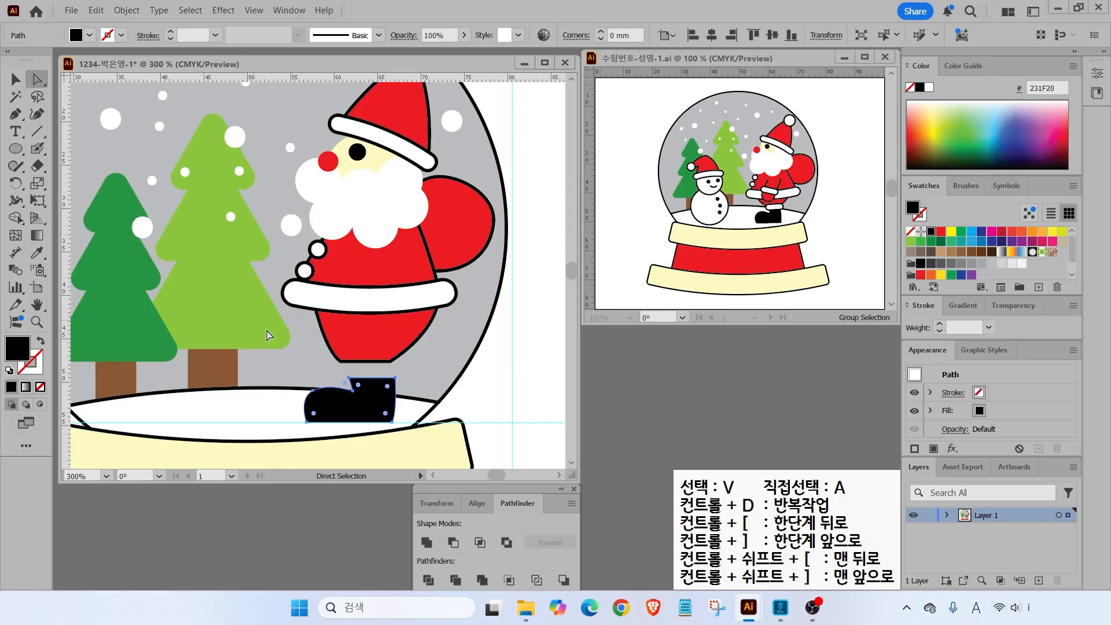
left_click(360, 382)
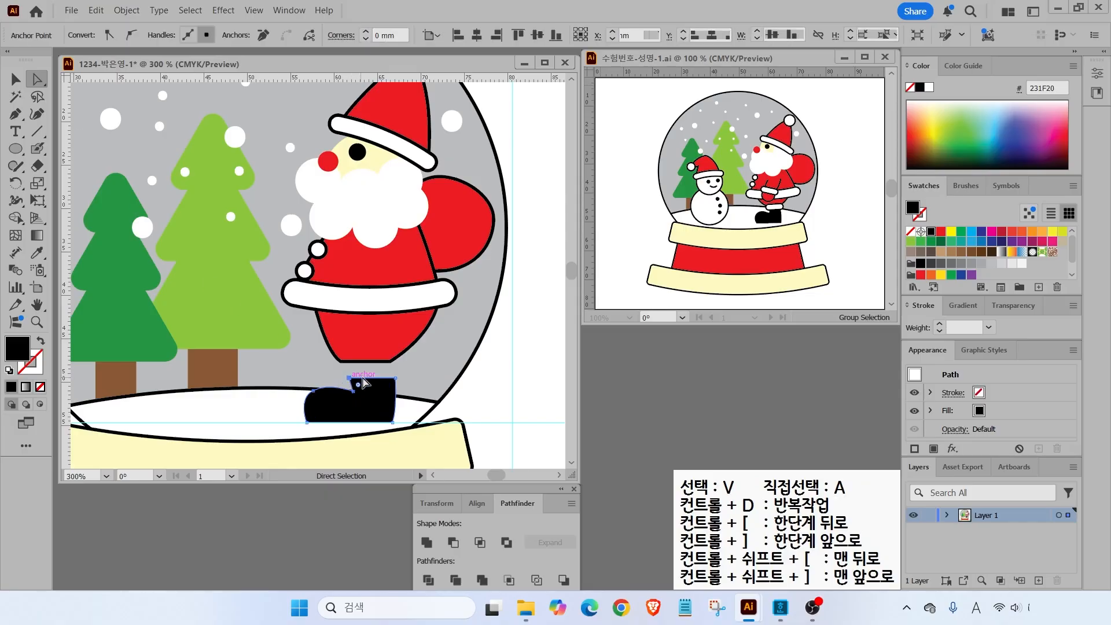
left_click(395, 379, "shift")
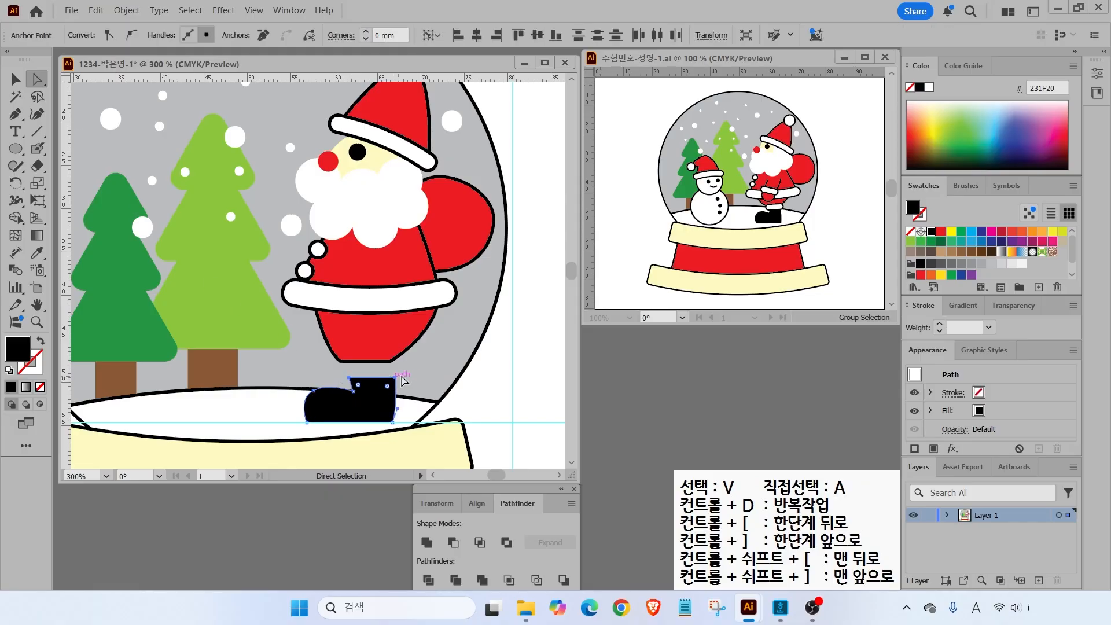
left_click_drag(395, 378, 396, 372)
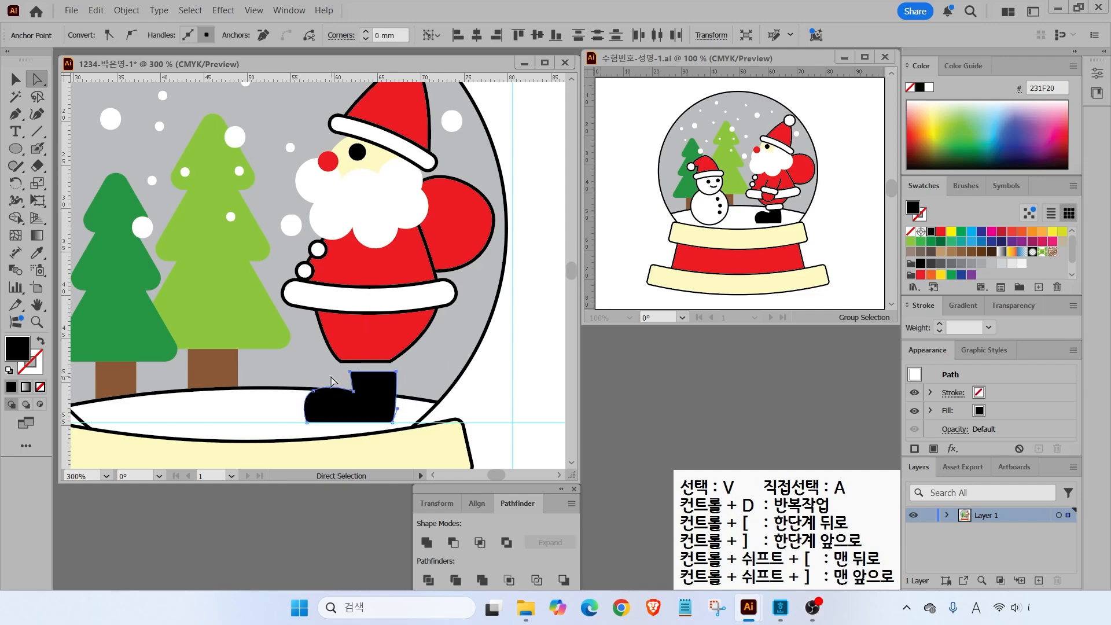
left_click(332, 377)
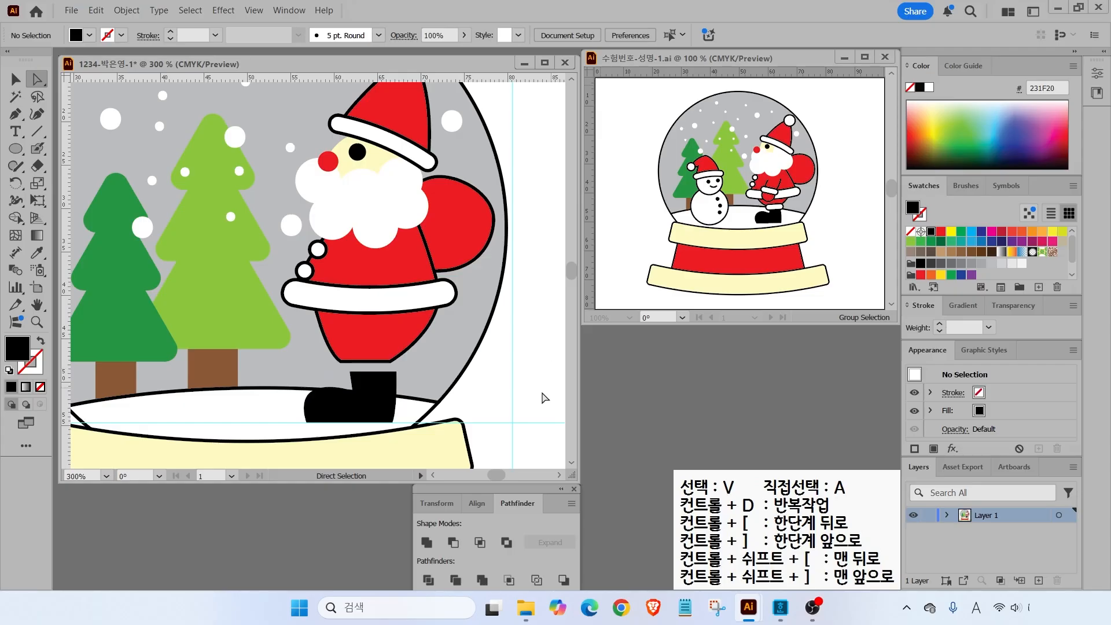
left_click(15, 114)
- Pen-draw Santa's bent arm across his coat and fill it red
key("d")
left_click(362, 257)
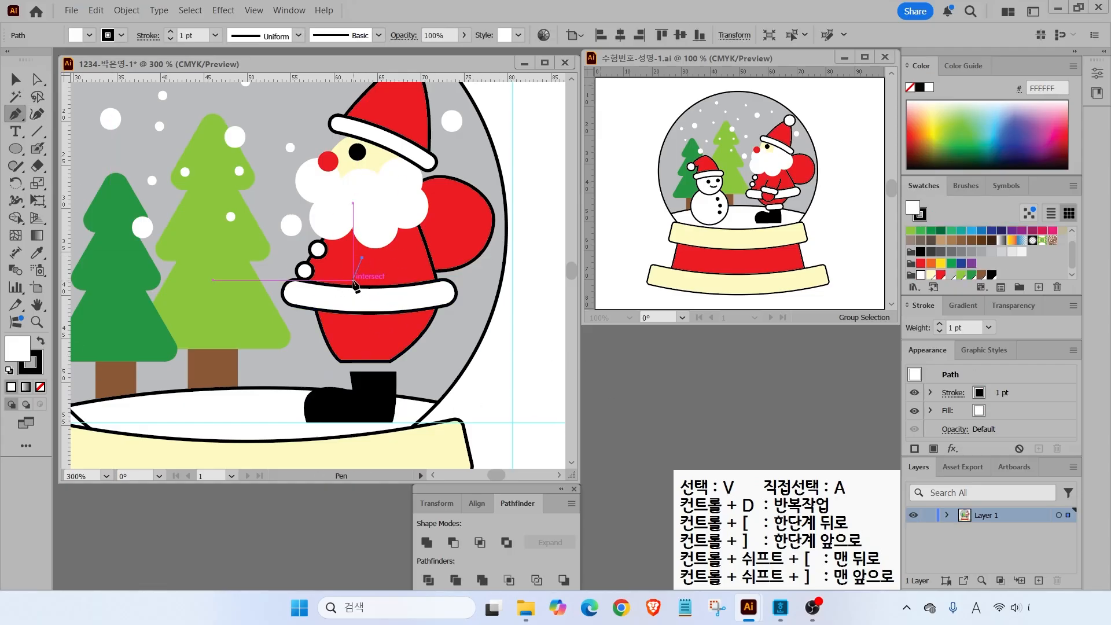
left_click(355, 277)
left_click(393, 282)
left_click(404, 252)
left_click(940, 276)
- Draw a round red mitten ellipse over the white belt
left_click(16, 148)
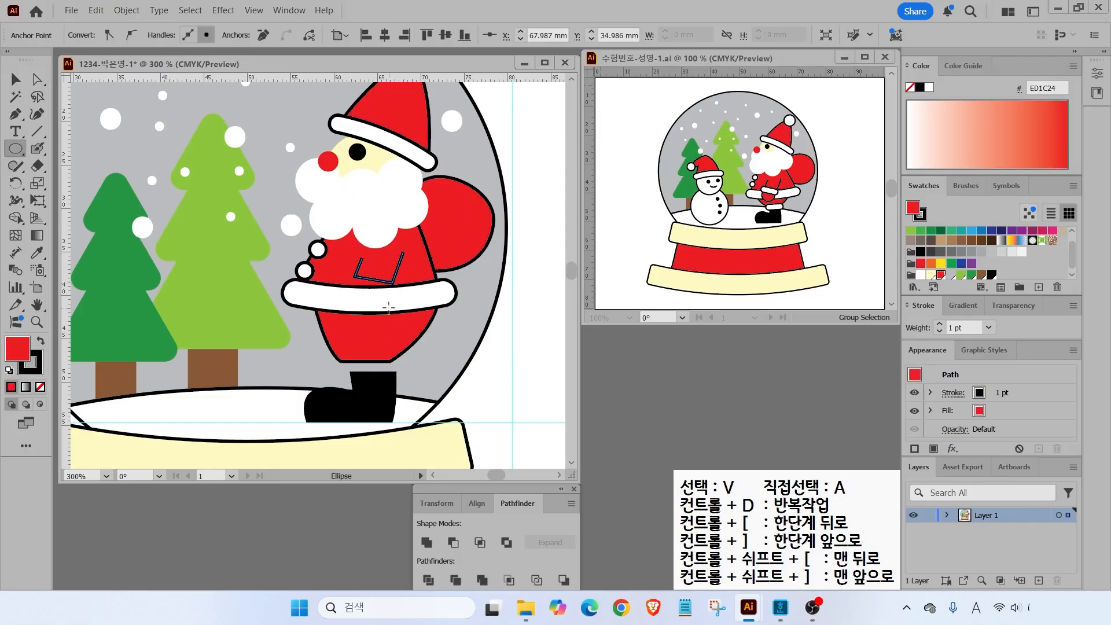
mouse_move(354, 283)
left_mouse_down()
mouse_move(393, 319)
mouse_move(355, 310)
left_mouse_up()
key("v")
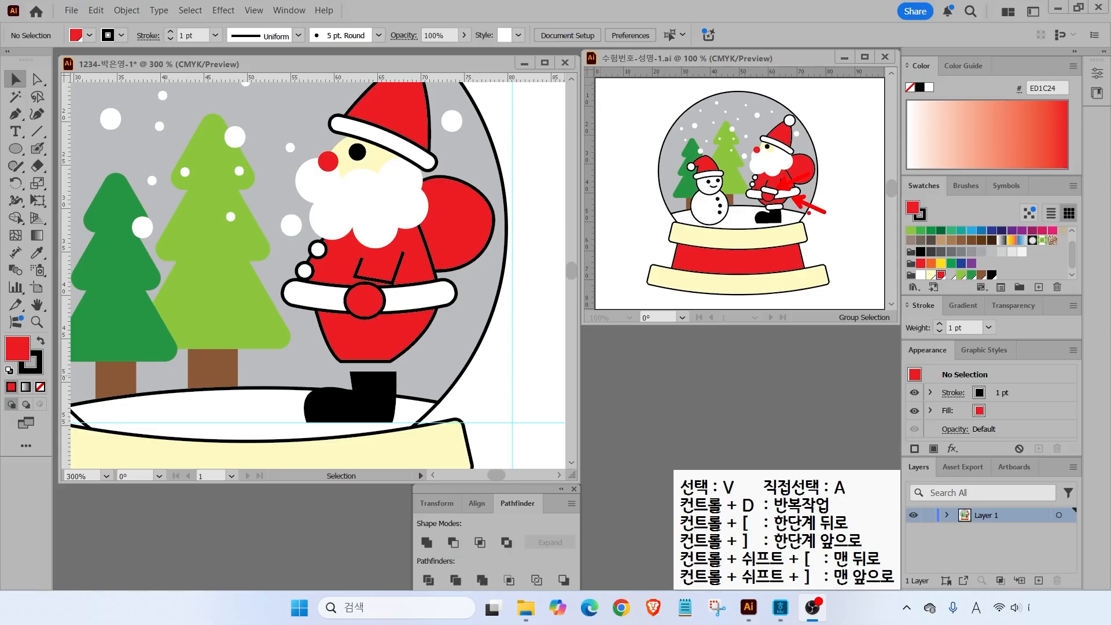
- Draw a white rounded-rectangle fur cuff over the boot top with extra-round corners
left_click(22, 149)
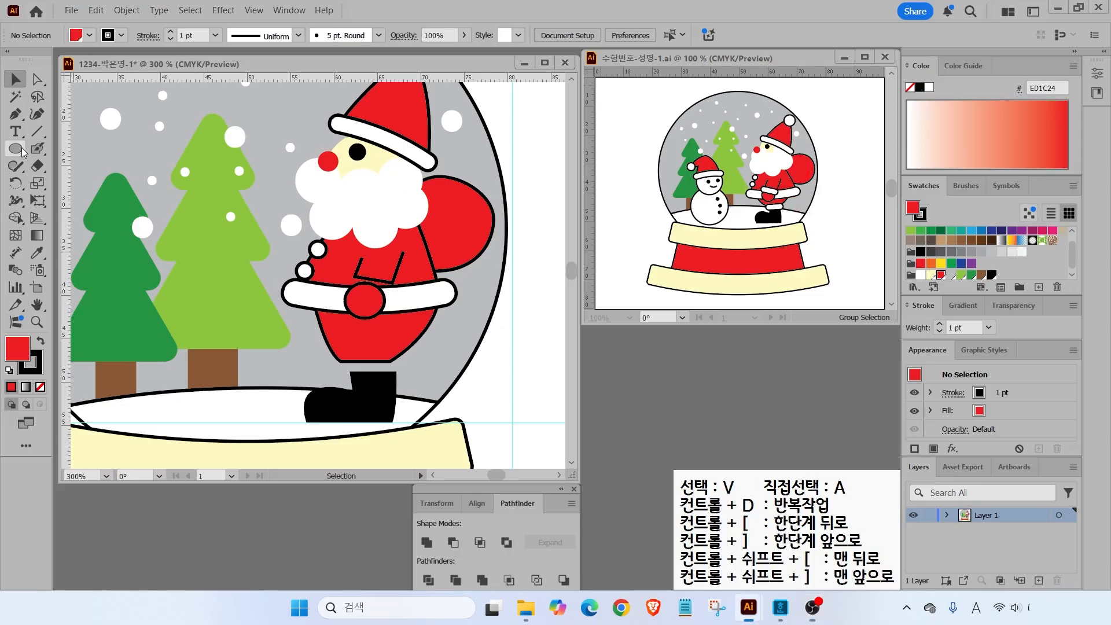
left_click_drag(15, 149, 87, 170)
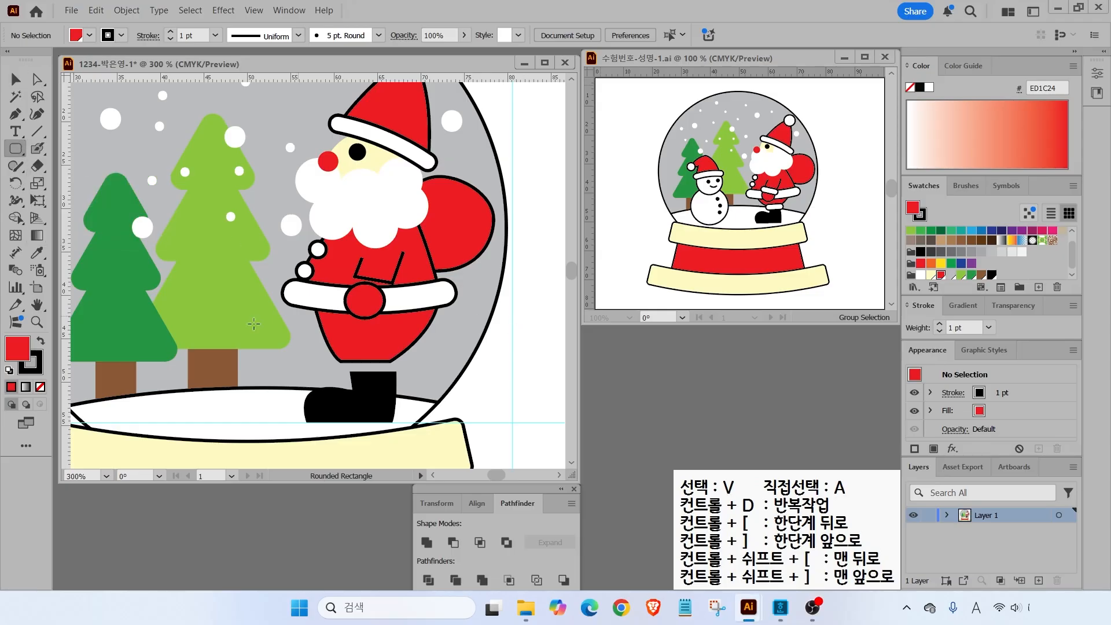
left_click(9, 370)
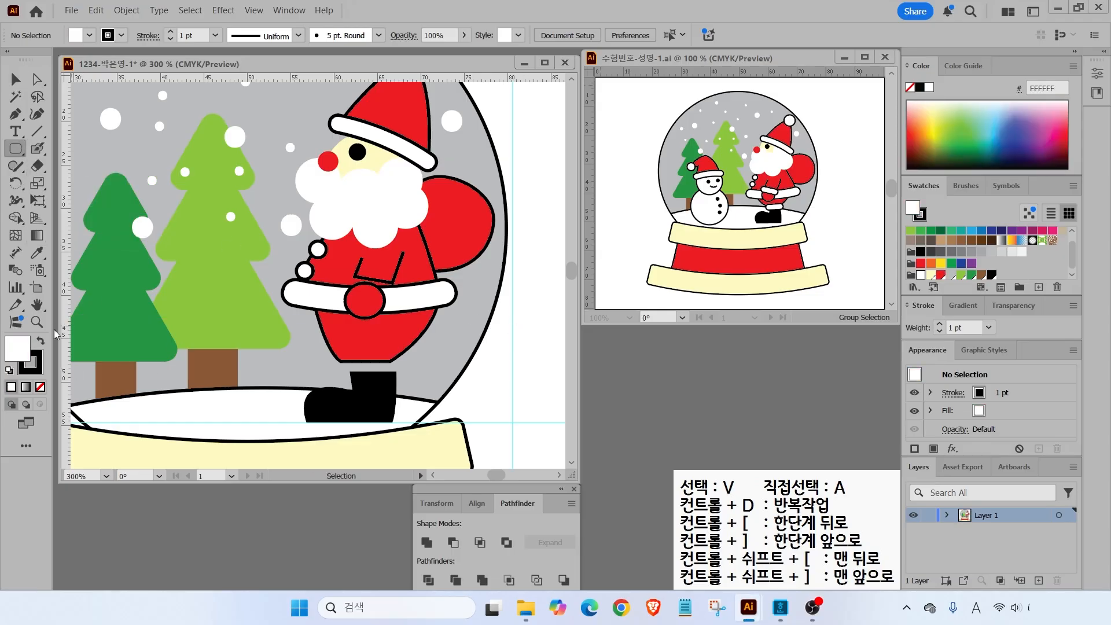
left_click_drag(333, 354, 407, 377)
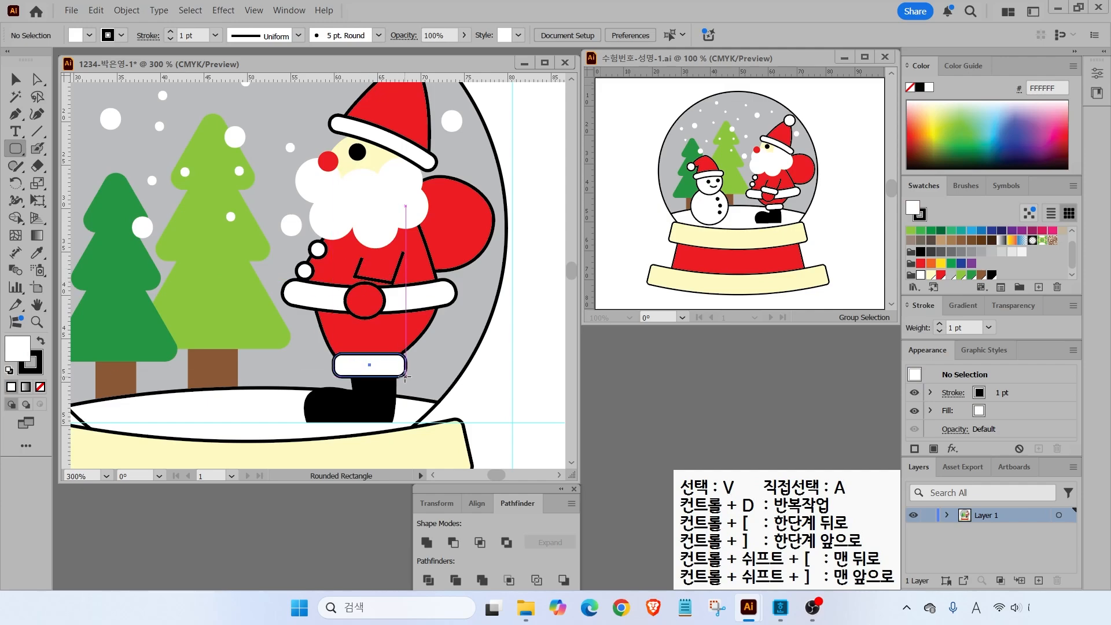
key("Up")
key("Up")
- Add a small white rounded cuff at the mitten's wrist
left_click_drag(406, 377, 406, 377)
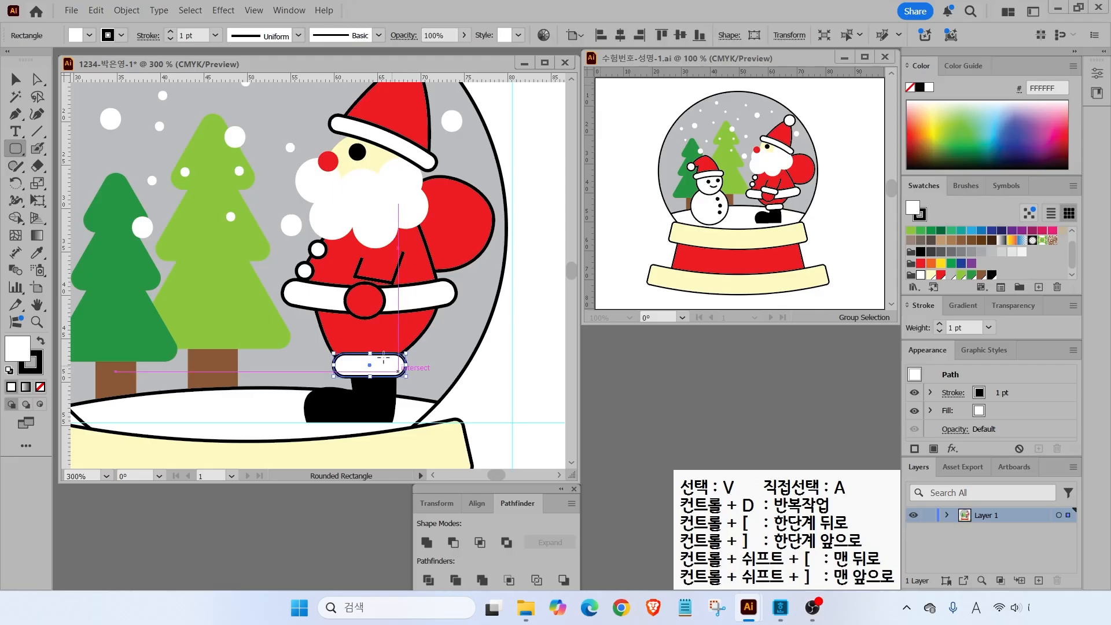
left_click_drag(342, 275, 382, 290)
key("v")
left_click(469, 382)
- Select all of Santa's parts and group them into one object
double_click(36, 305)
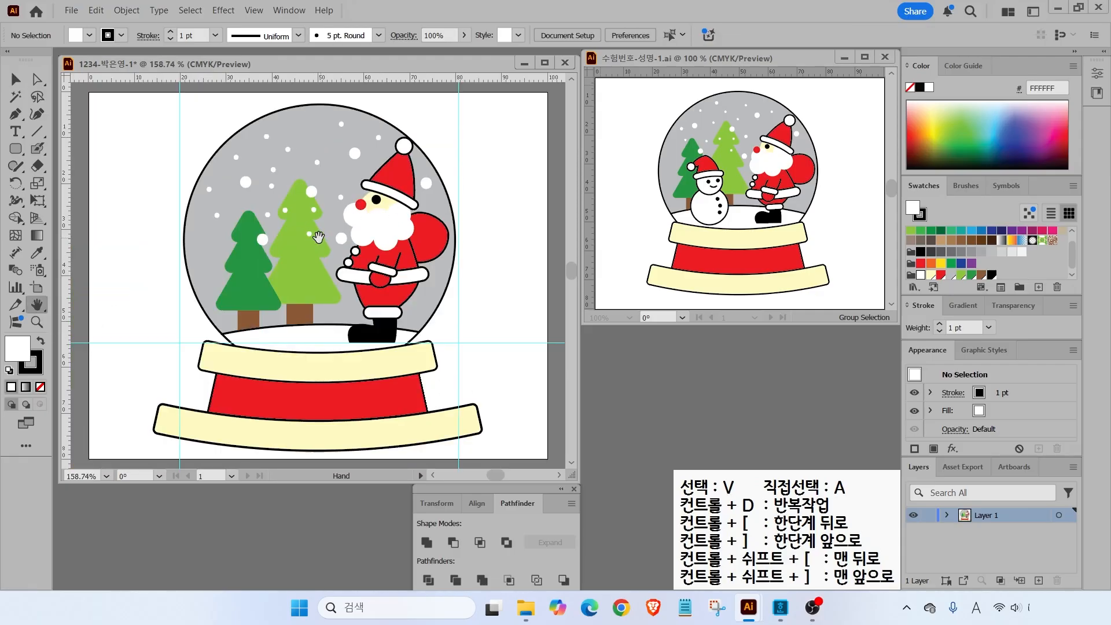
key("v")
left_click_drag(377, 115, 499, 362)
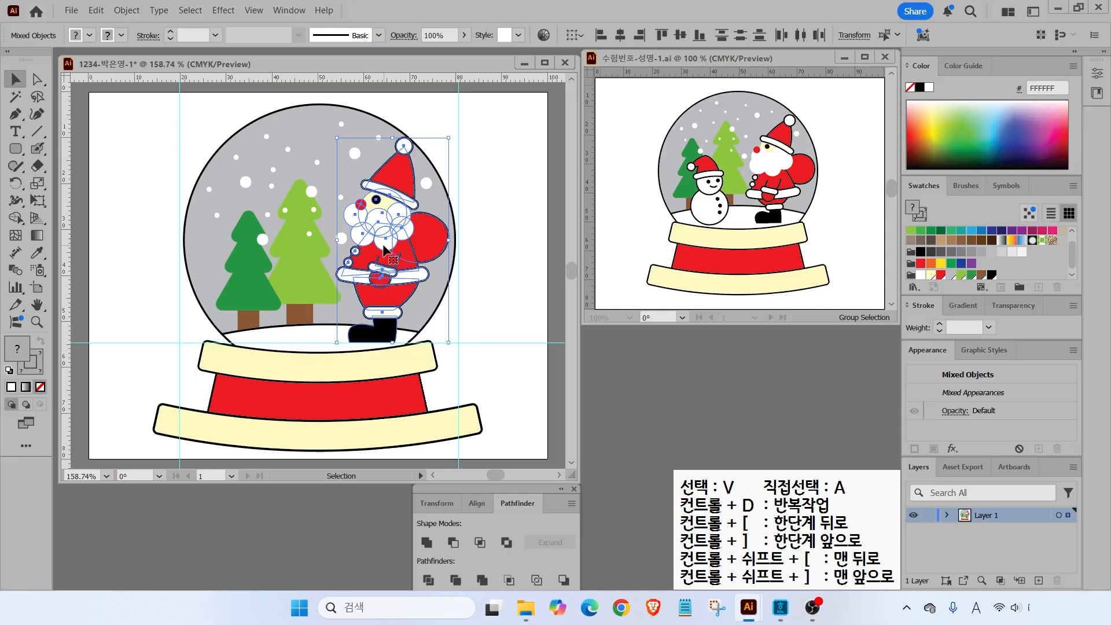
right_click(385, 249)
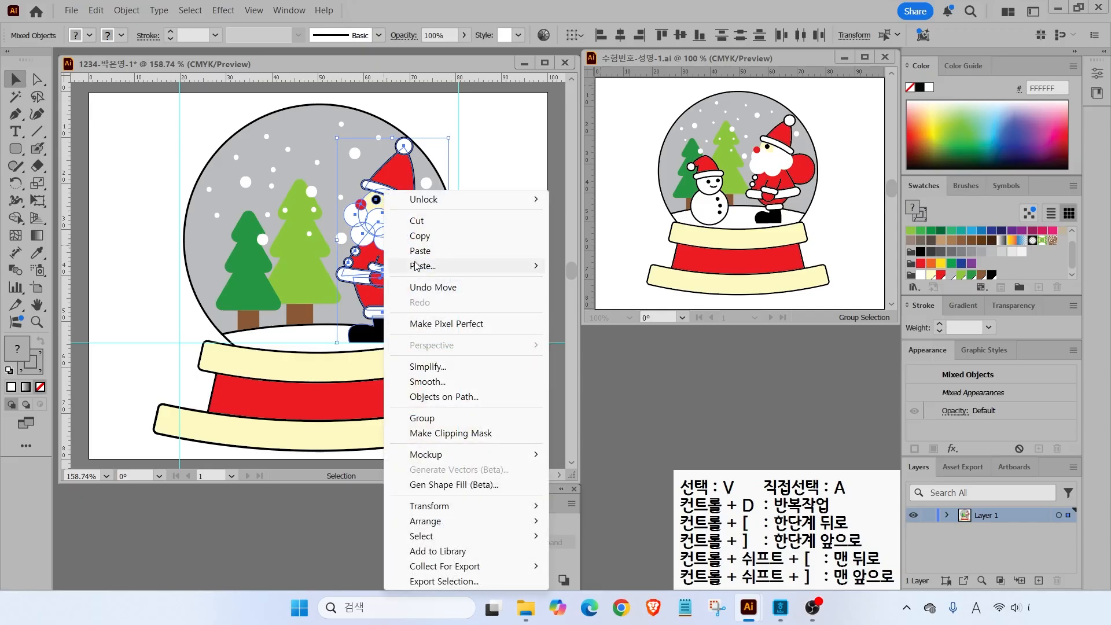
left_click(422, 418)
left_click(428, 289)
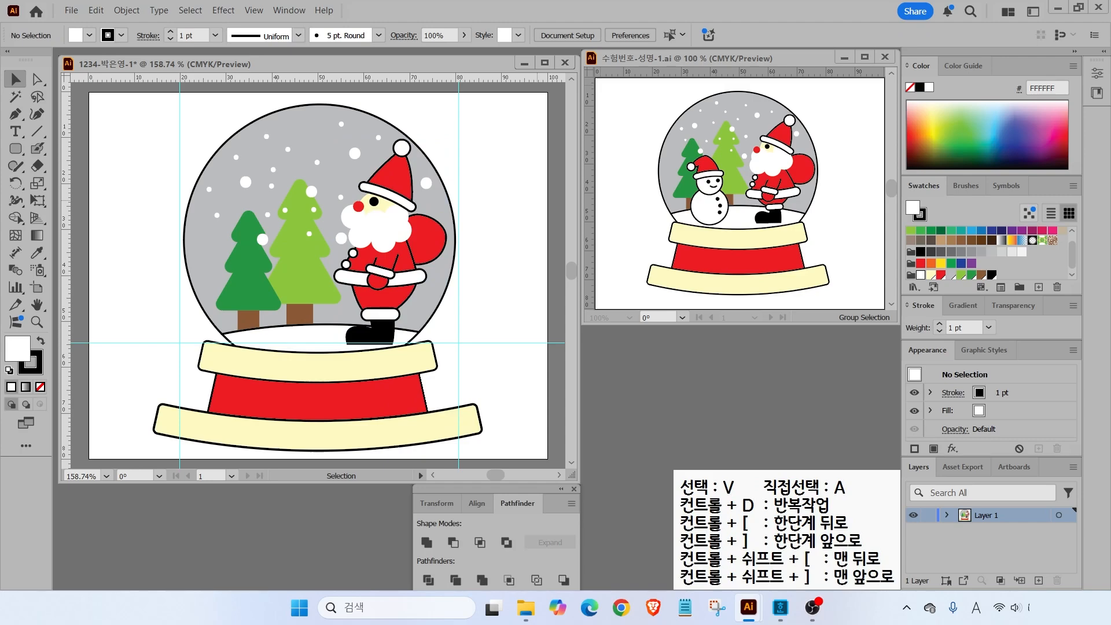
- Draw a large white body circle over the dark tree, resize it, and add a smaller head circle
left_click_drag(15, 150, 52, 182)
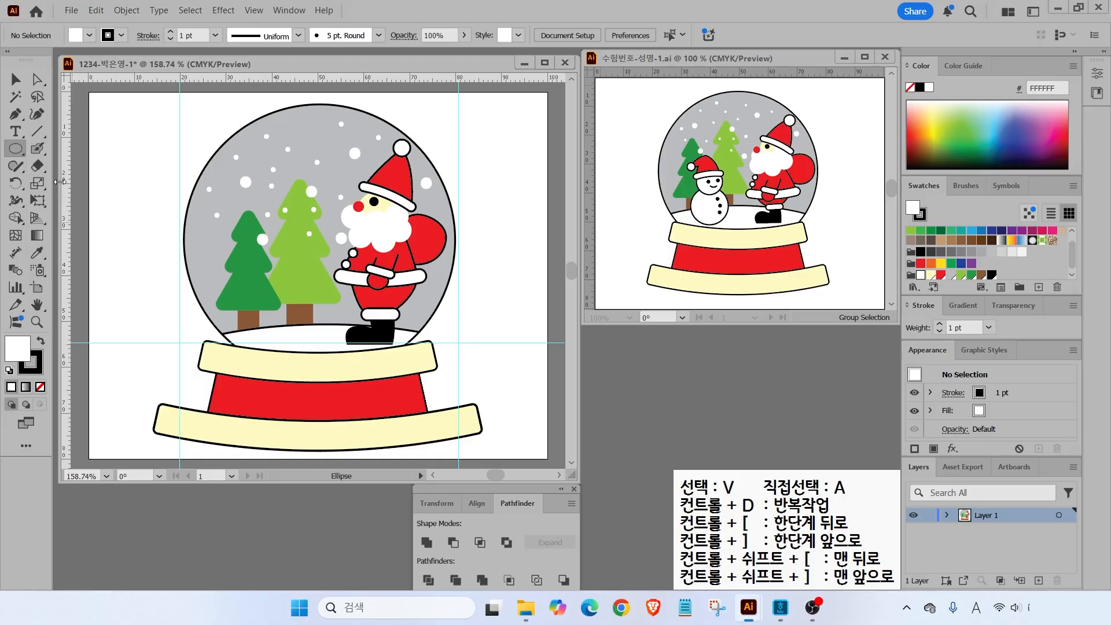
left_click_drag(221, 268, 285, 332)
left_click(23, 86)
left_click_drag(251, 293, 263, 303)
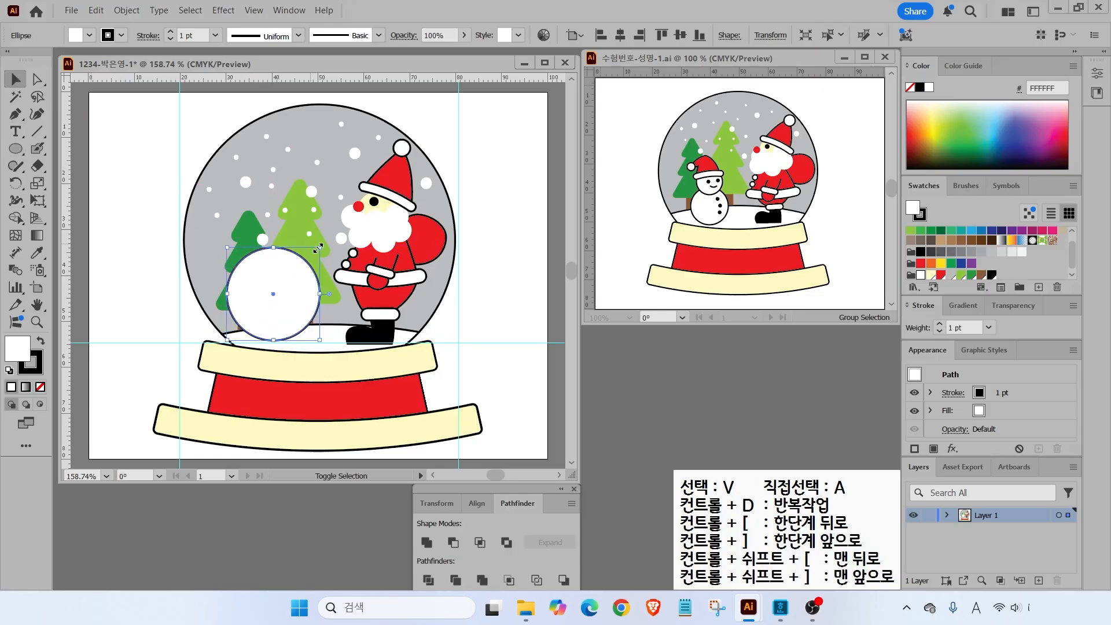
left_click_drag(318, 248, 311, 269)
key("l")
mouse_move(239, 234)
left_mouse_down()
mouse_move(288, 282)
mouse_move(276, 259)
left_mouse_up()
key("v")
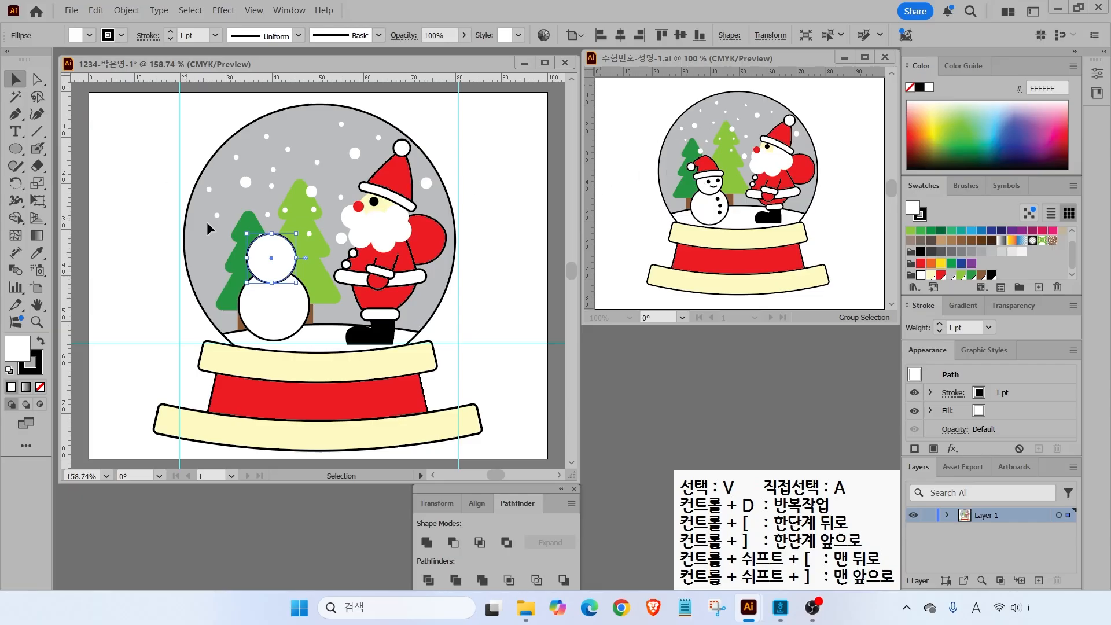
scroll(295, 232, "up", 2)
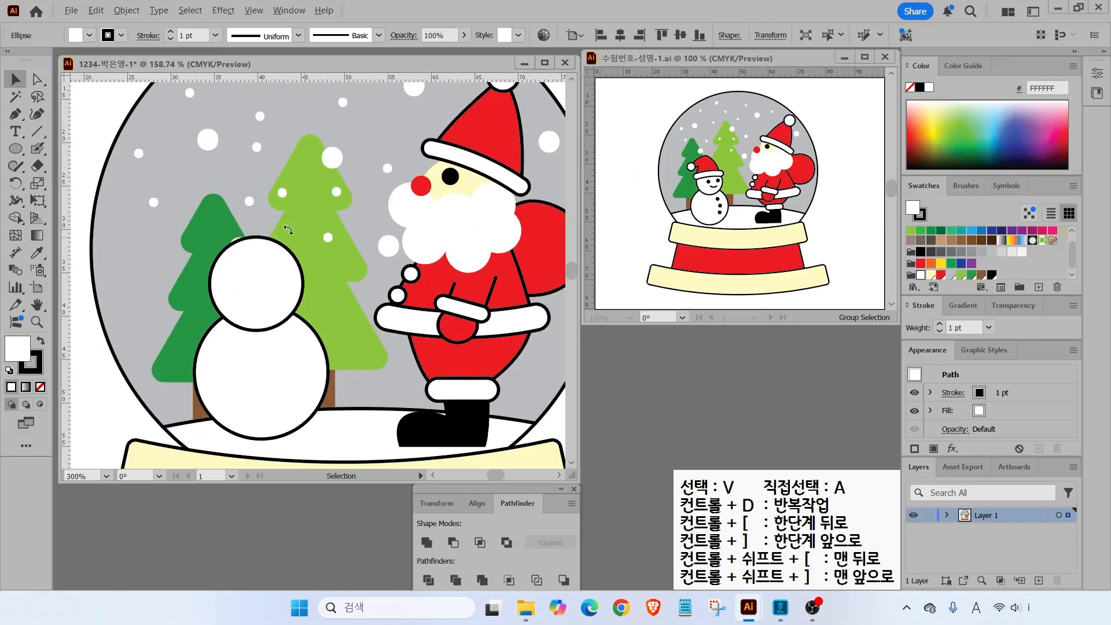
- Draw a rounded-rectangle hat brim across the snowman's head and bend it with an Arc warp at 17%
left_click(16, 149)
left_click_drag(19, 150, 87, 147)
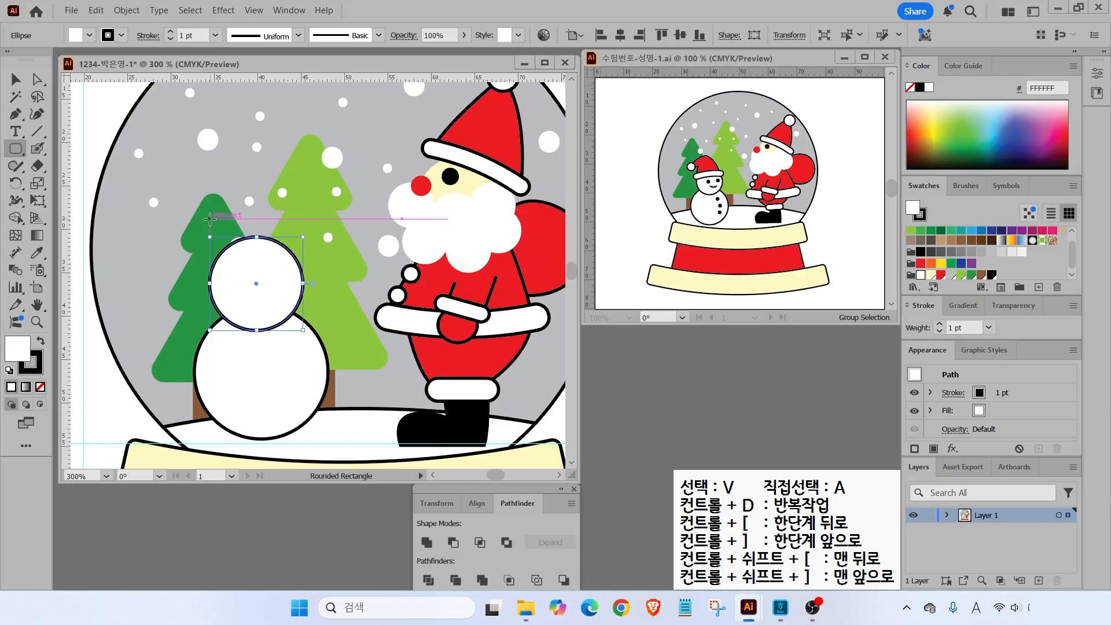
left_click_drag(225, 227, 308, 238)
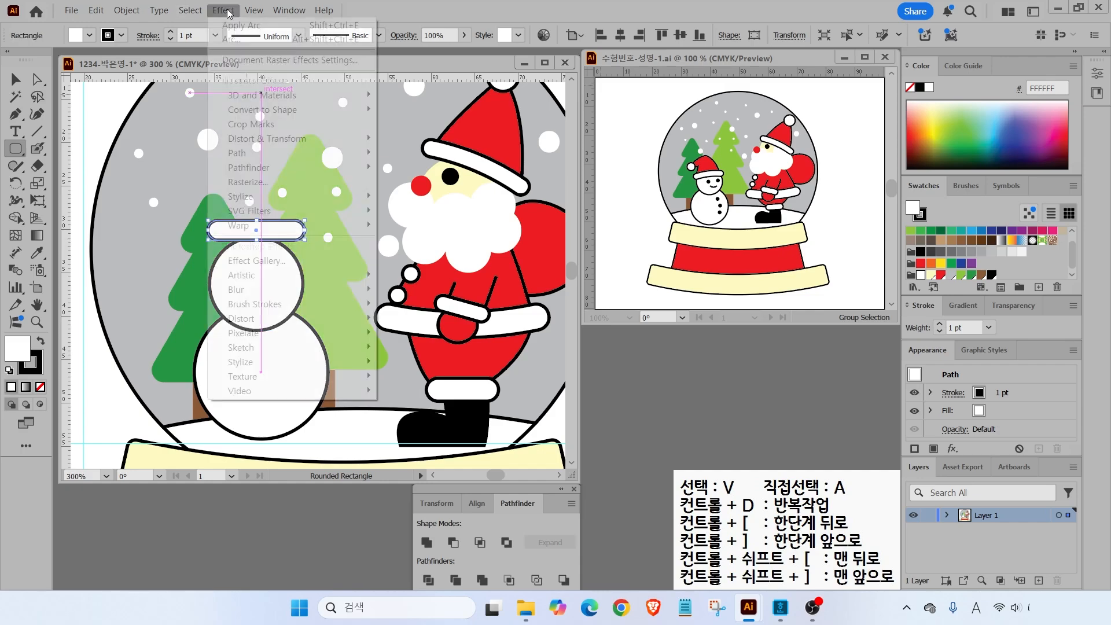
left_click(225, 10)
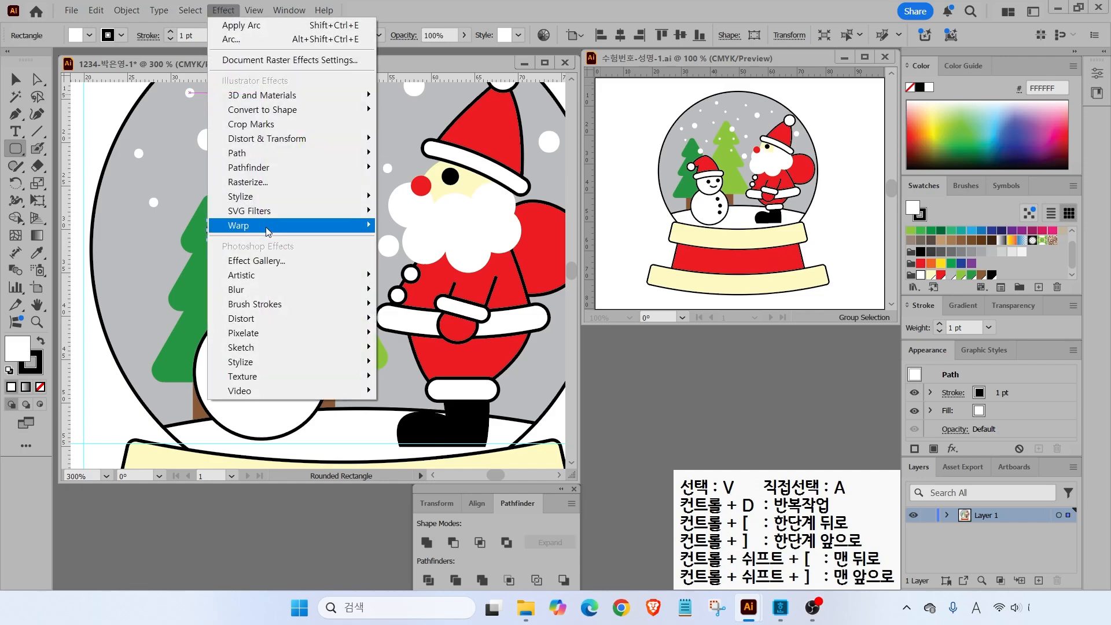
mouse_move(293, 229)
left_click(407, 227)
key("ctrl")
key("ctrl")
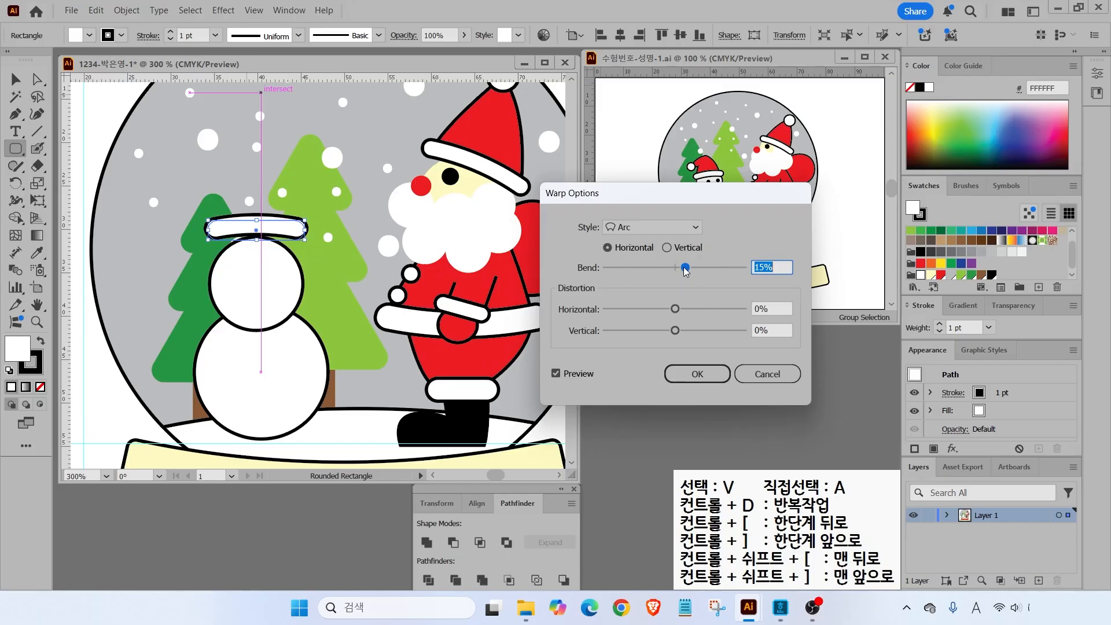
mouse_move(689, 269)
left_mouse_down()
mouse_move(667, 271)
mouse_move(692, 272)
left_mouse_up()
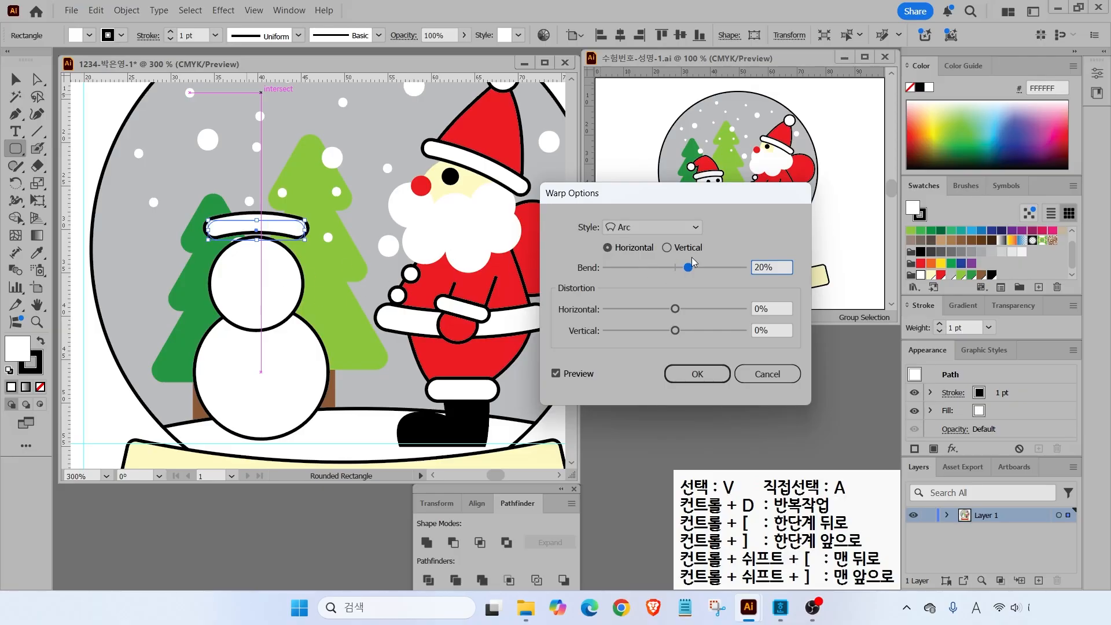
left_click(697, 374)
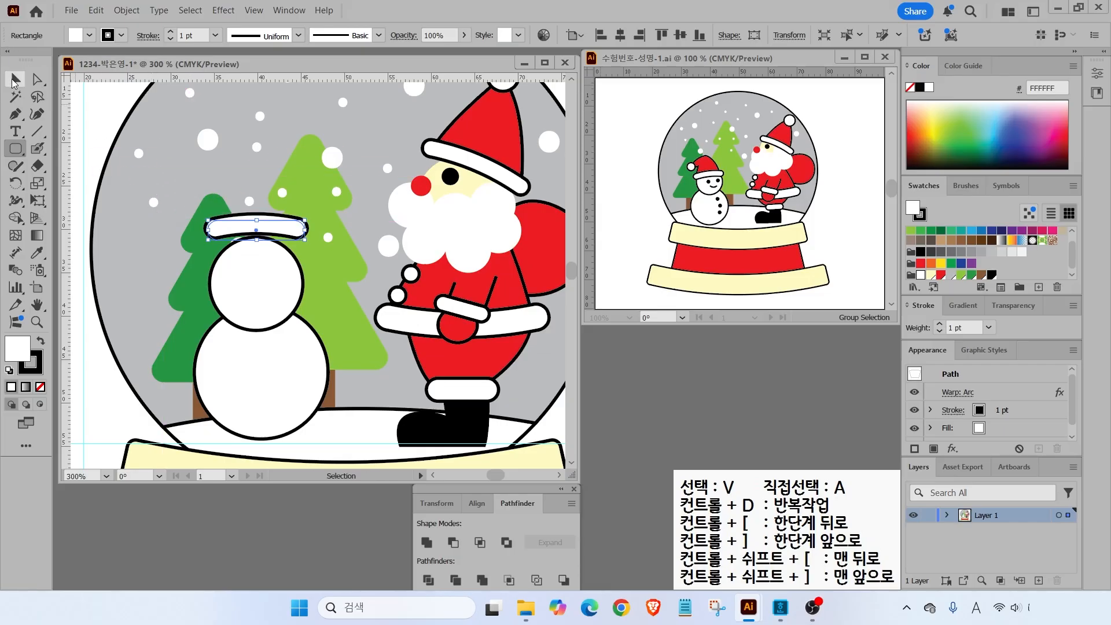
- Expand the brim's warp appearance into a permanent shape and tilt it slightly
left_click(16, 80)
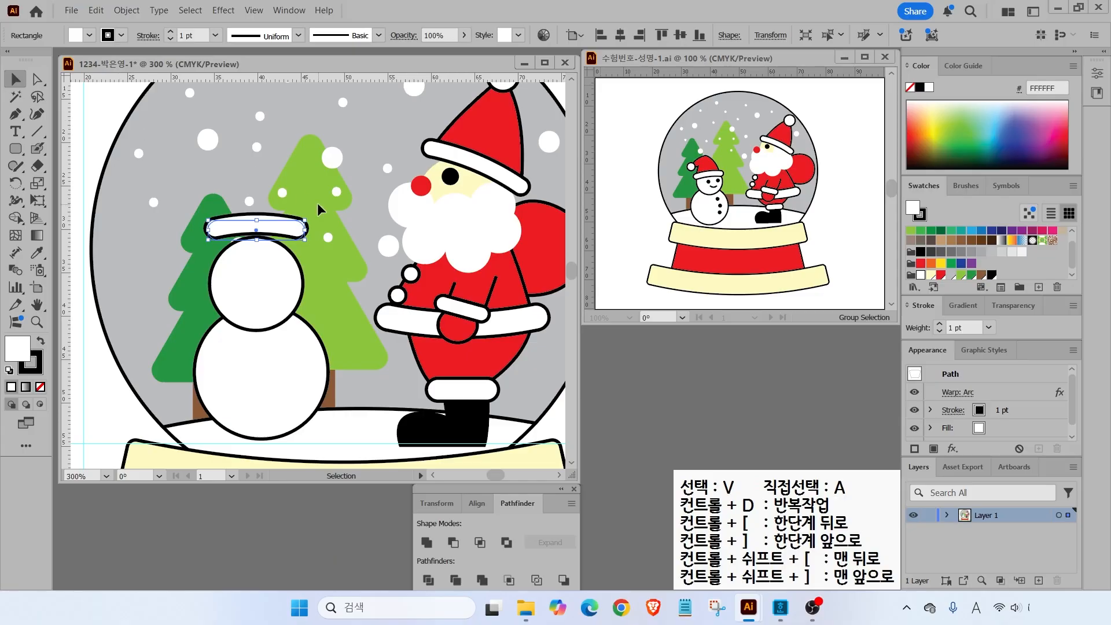
left_click_drag(315, 210, 284, 179)
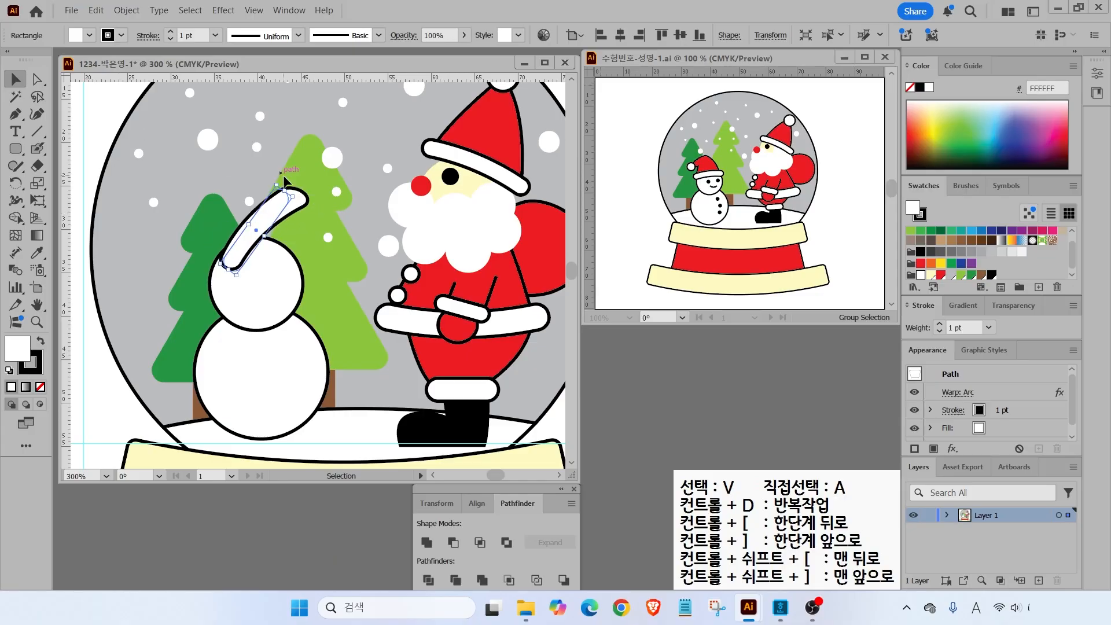
key("ctrl+z")
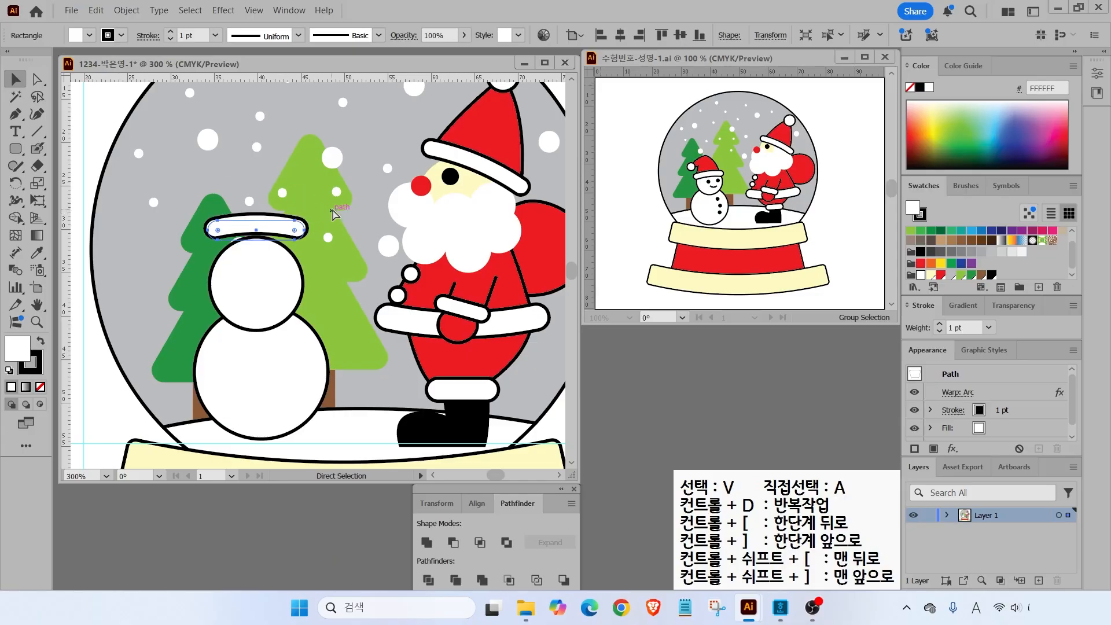
left_click(126, 10)
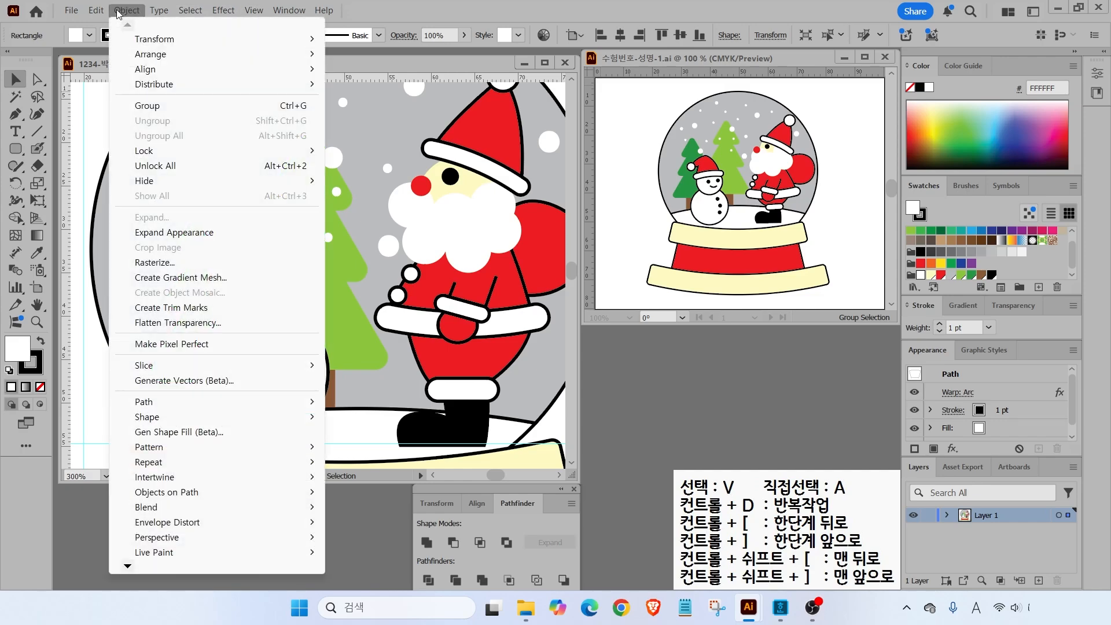
left_click(162, 232)
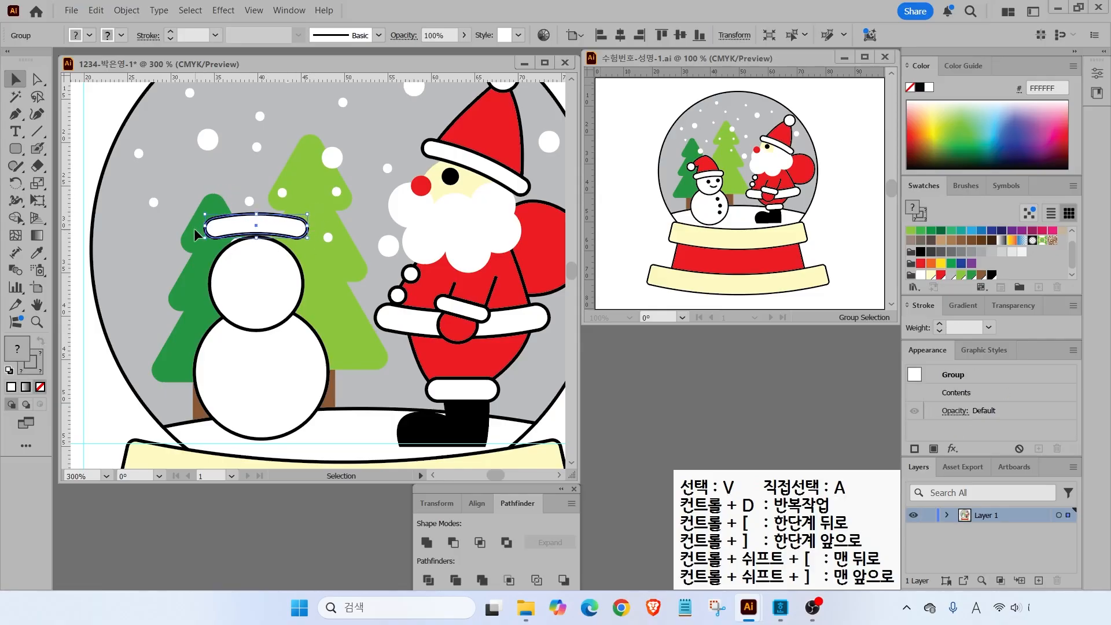
left_click_drag(312, 209, 305, 231)
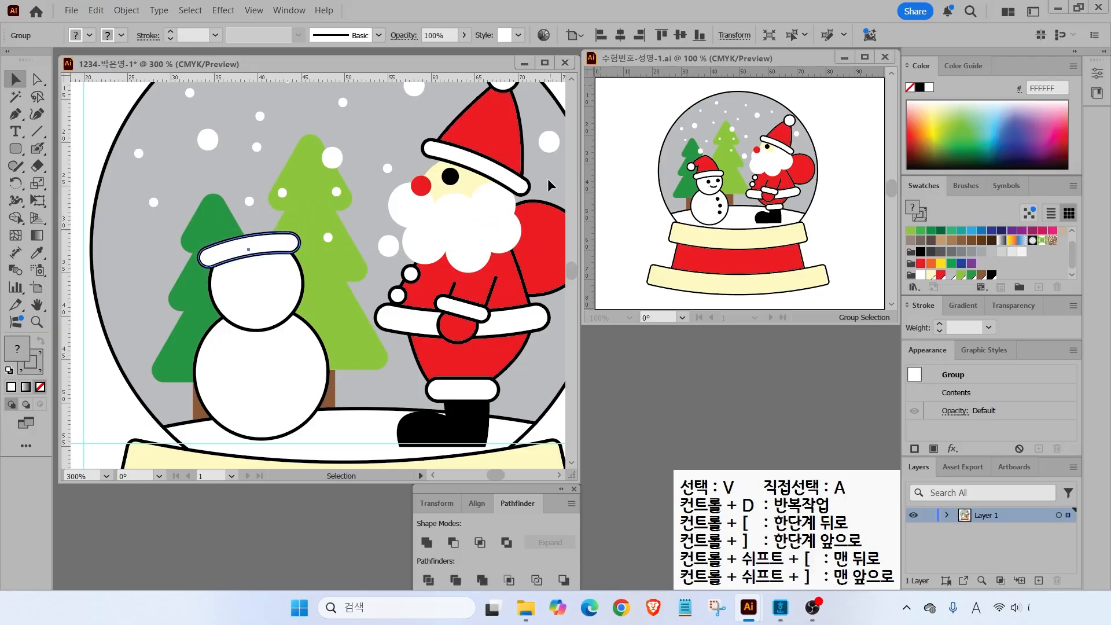
left_click(16, 114)
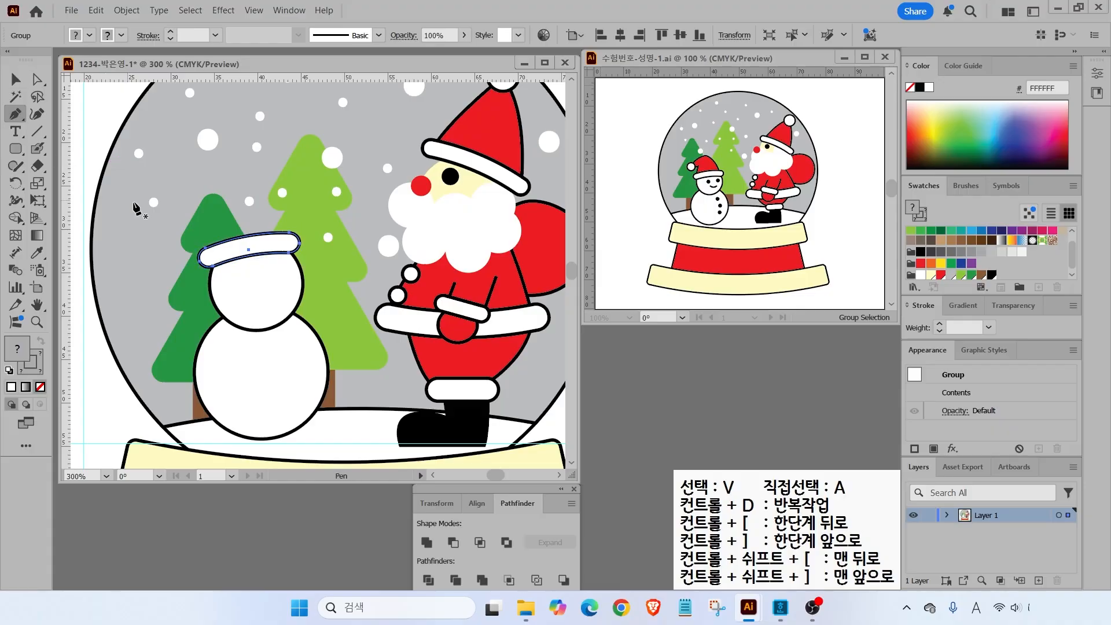
- Pen-draw a pointed Santa hat outline from the brim and fill it red
left_click(283, 241)
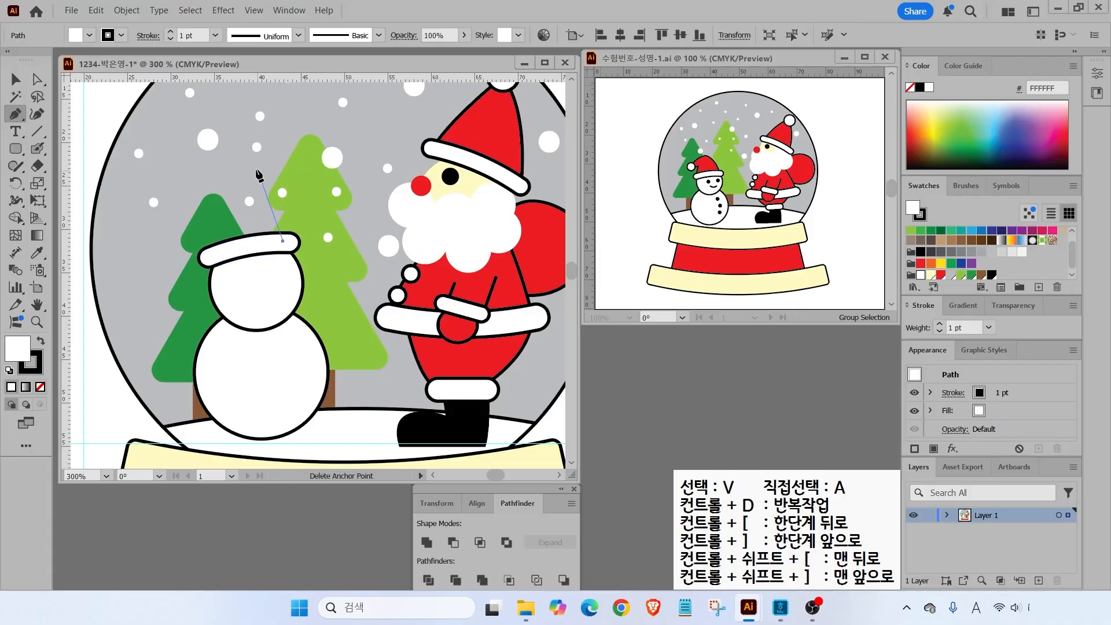
left_click(252, 172)
left_click_drag(223, 157, 224, 158)
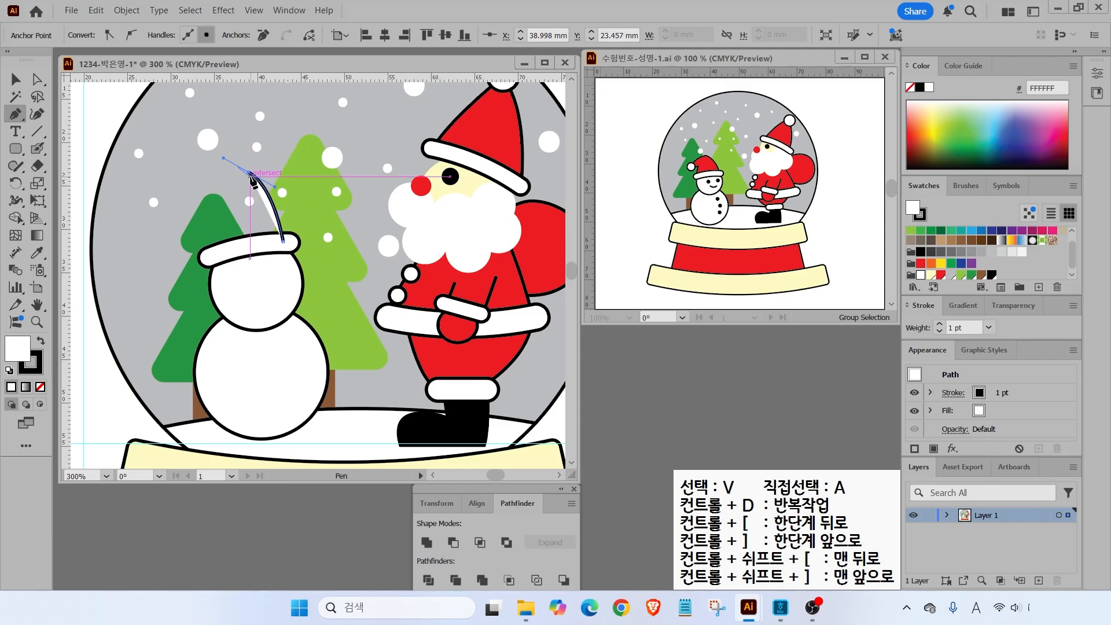
left_click_drag(249, 173, 187, 220)
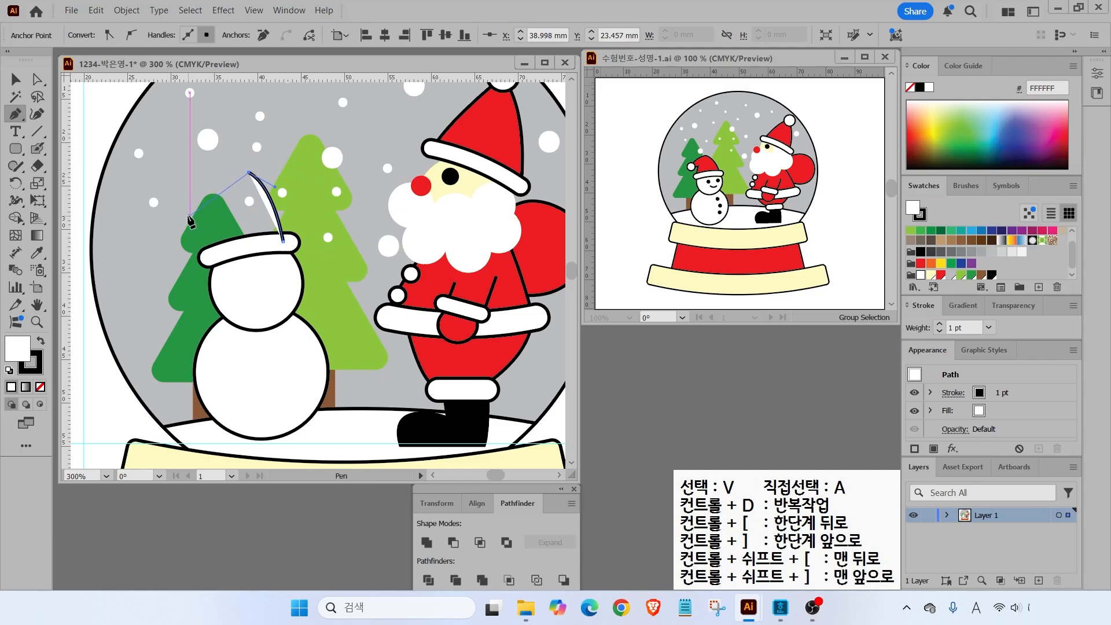
left_click(190, 219)
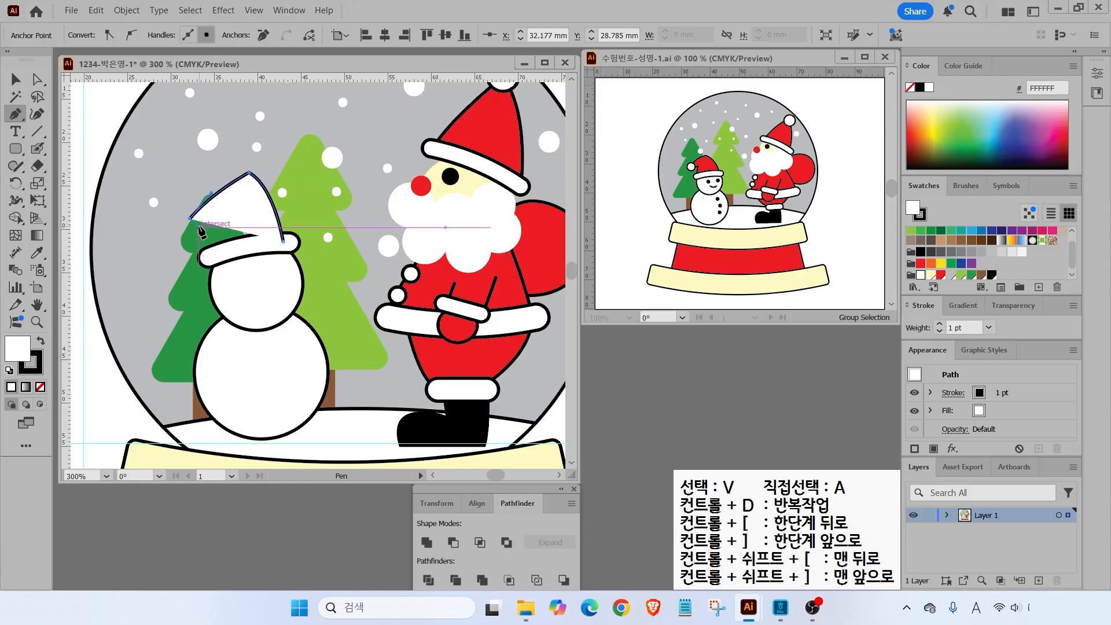
left_click_drag(226, 219, 233, 216)
left_click(227, 218)
left_click_drag(210, 257, 207, 271)
left_click(209, 257)
left_click(283, 240)
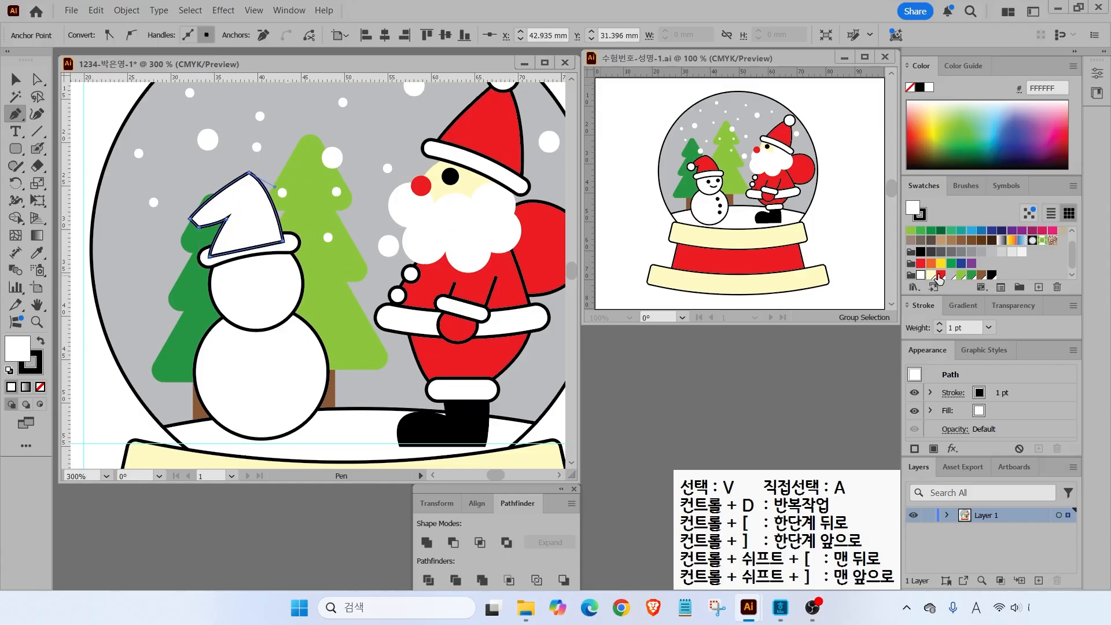
left_click(940, 275)
- Reshape the hat's inner notch and lower-left anchor points
left_click(36, 83)
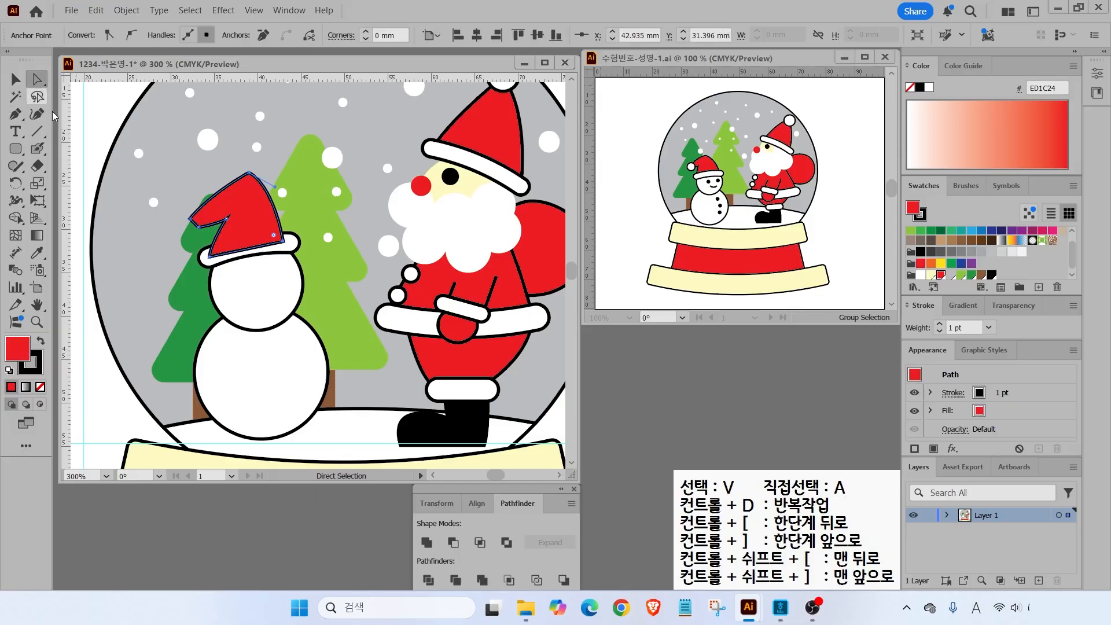
left_click_drag(227, 220, 217, 226)
left_click(199, 228)
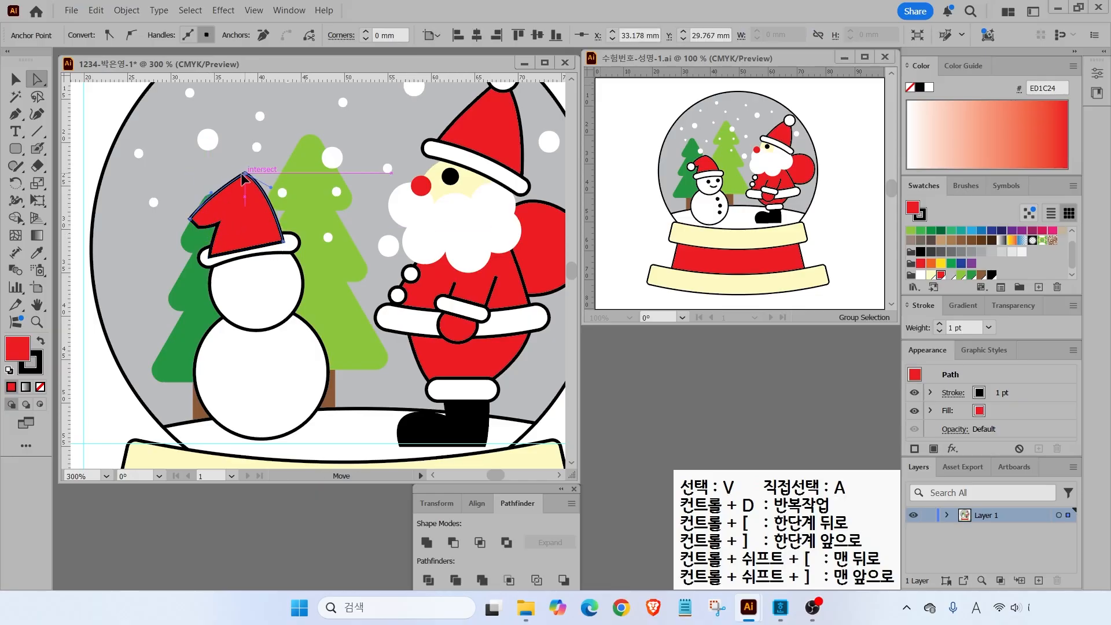
- Add a white circular pompom at the hat's tip
left_click(16, 148)
left_click(63, 191)
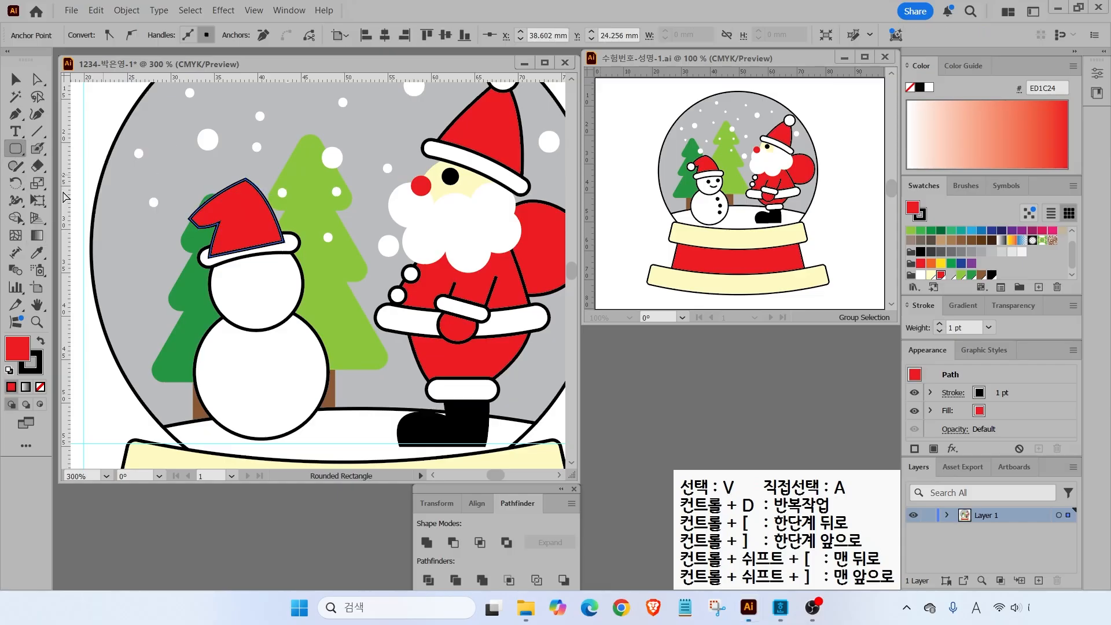
left_click_drag(178, 207, 206, 236)
left_click(921, 275)
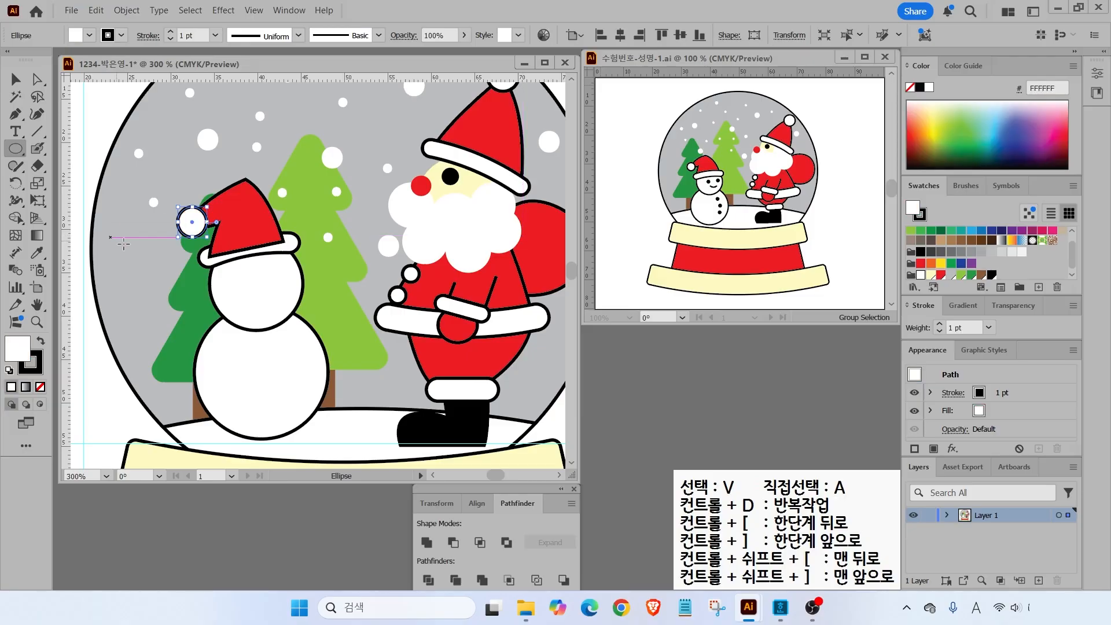
- Select the snowman with its hat and scale them down slightly
left_click(15, 78)
key("ctrl+shift+a")
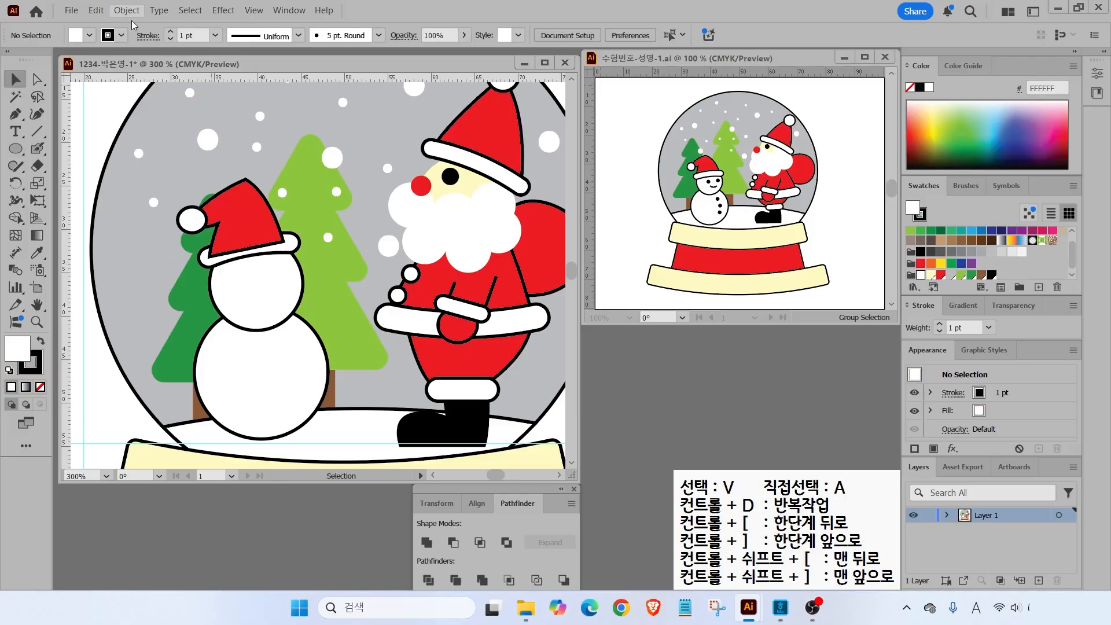
left_click_drag(160, 129, 288, 328)
left_click_drag(177, 179, 197, 215)
key("ctrl+shift+a")
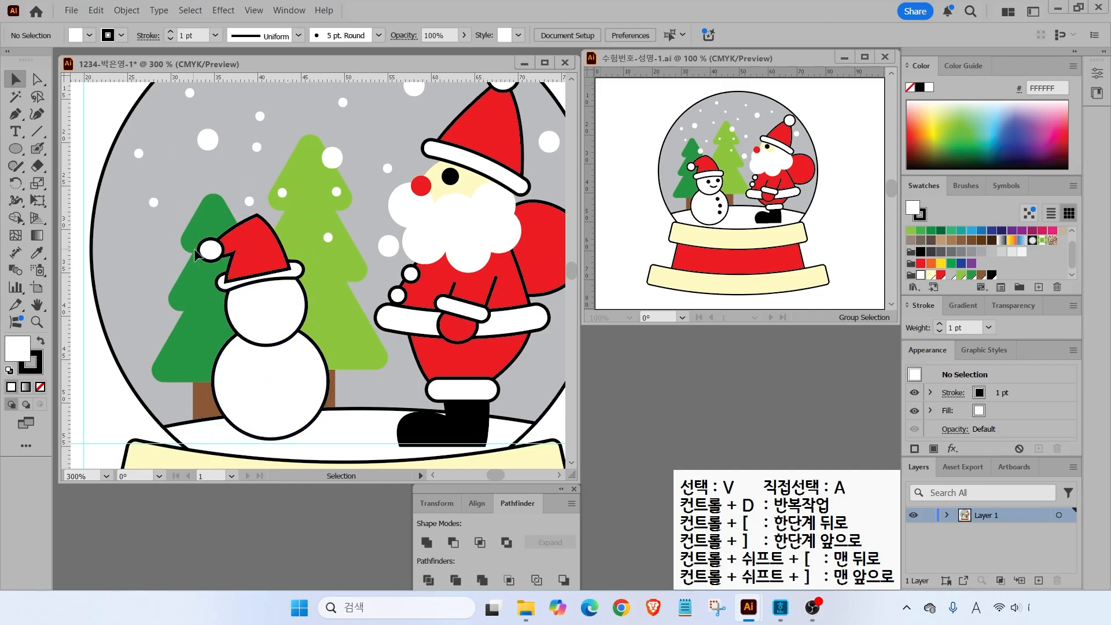
left_click(16, 149)
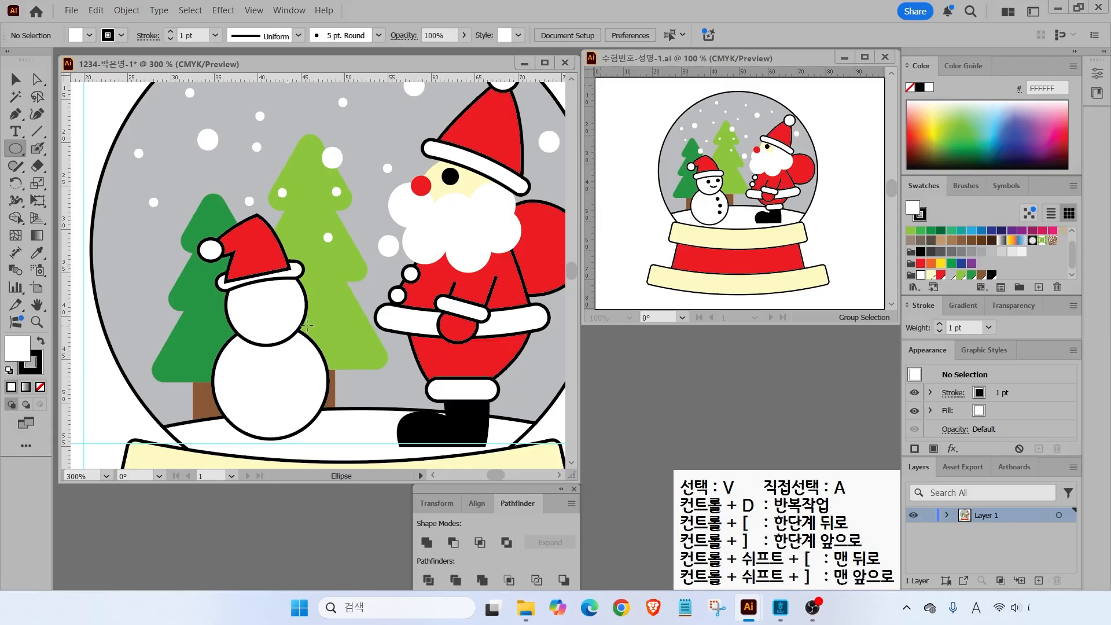
- Draw small solid black circles with no outline and position them as the snowman's eyes and buttons
left_click_drag(256, 291, 273, 308)
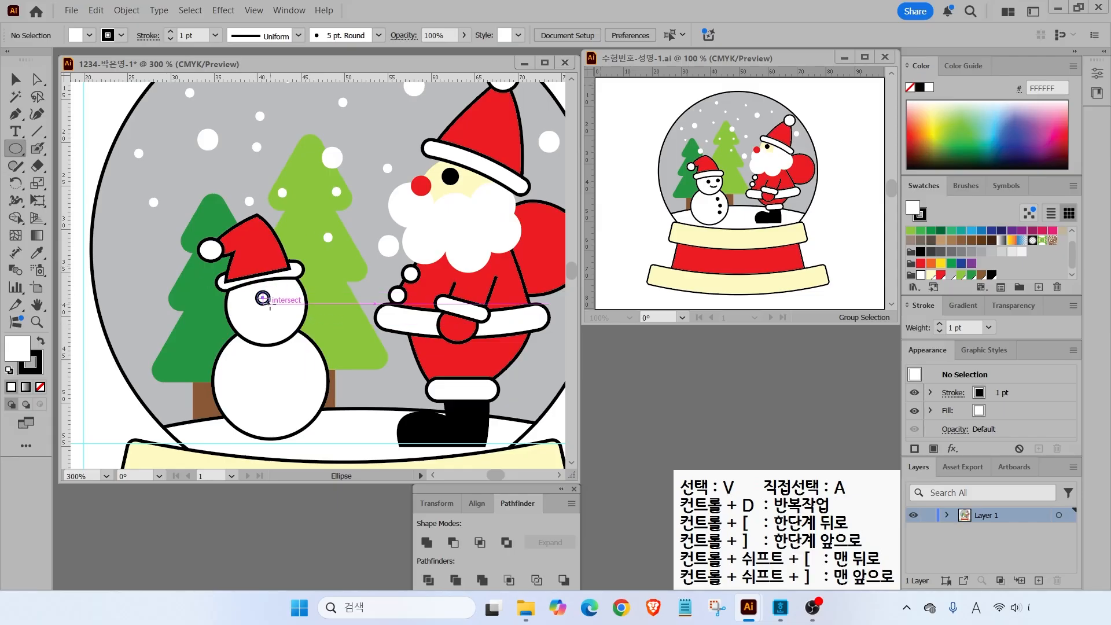
left_click(40, 341)
key("/")
scroll(293, 315, "up", 2)
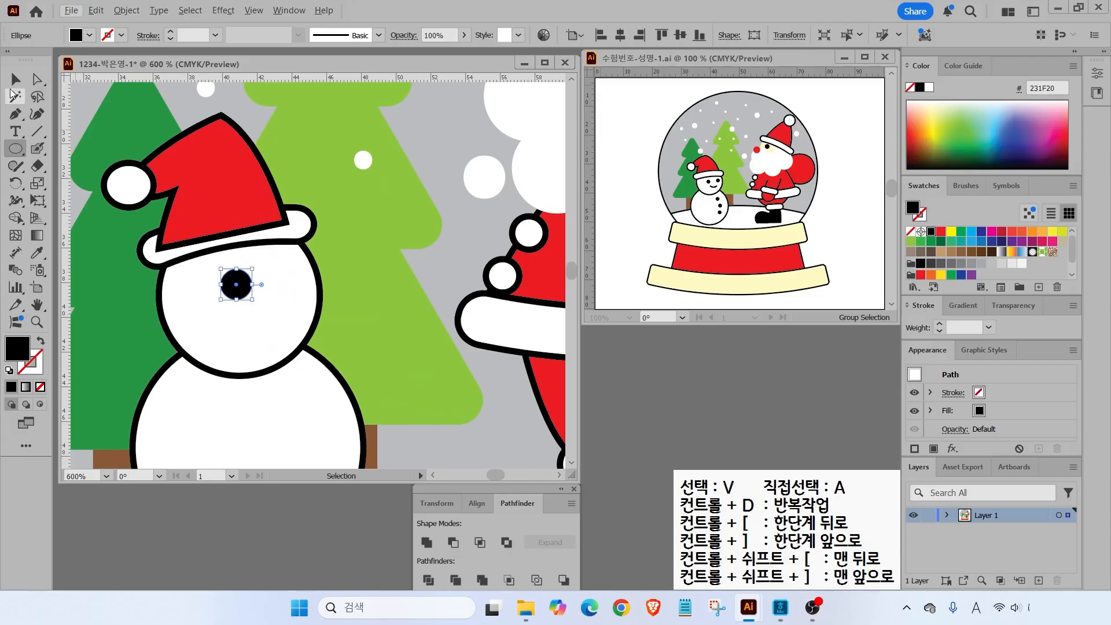
left_click(16, 80)
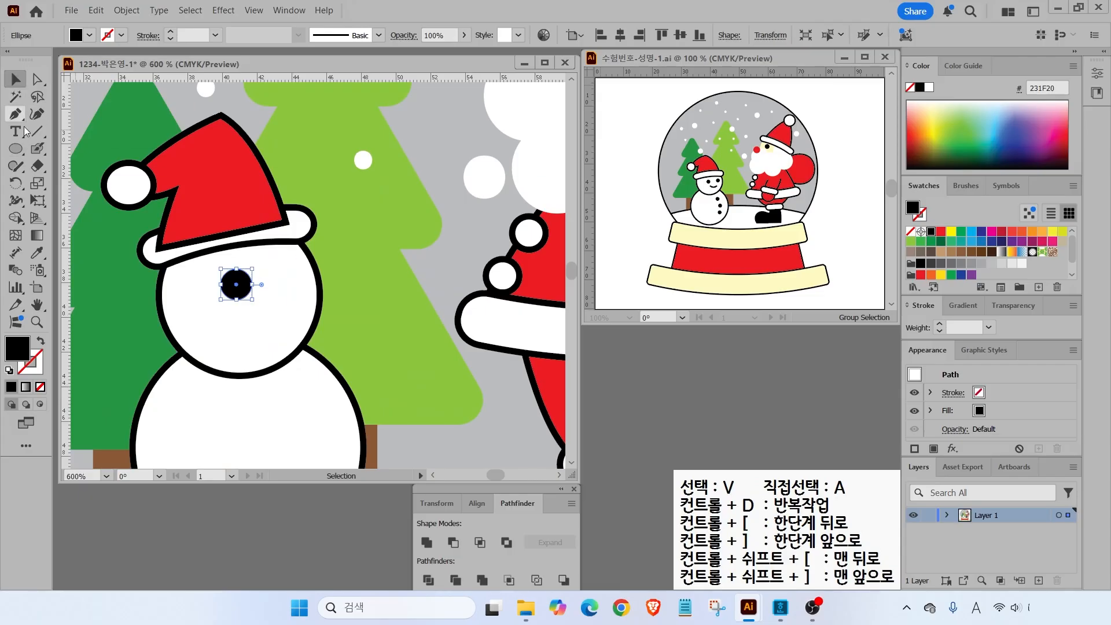
left_click(378, 254)
left_click_drag(234, 292, 263, 355)
left_click(335, 214)
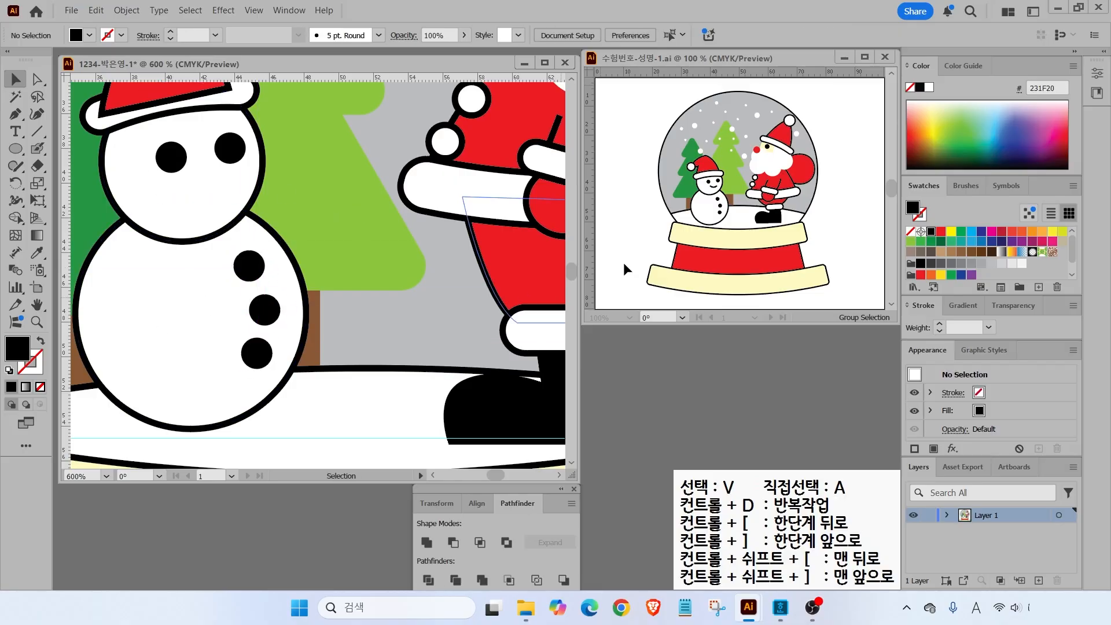
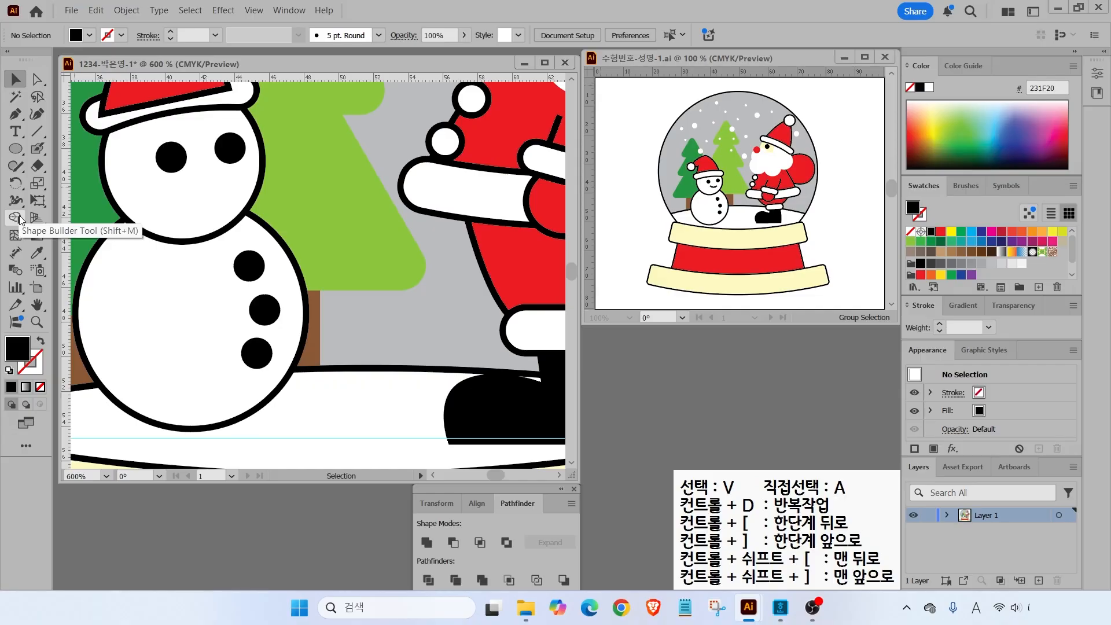
- Draw a smile under the snowman's eyes with the Pencil tool
left_click(20, 217)
left_click(14, 169)
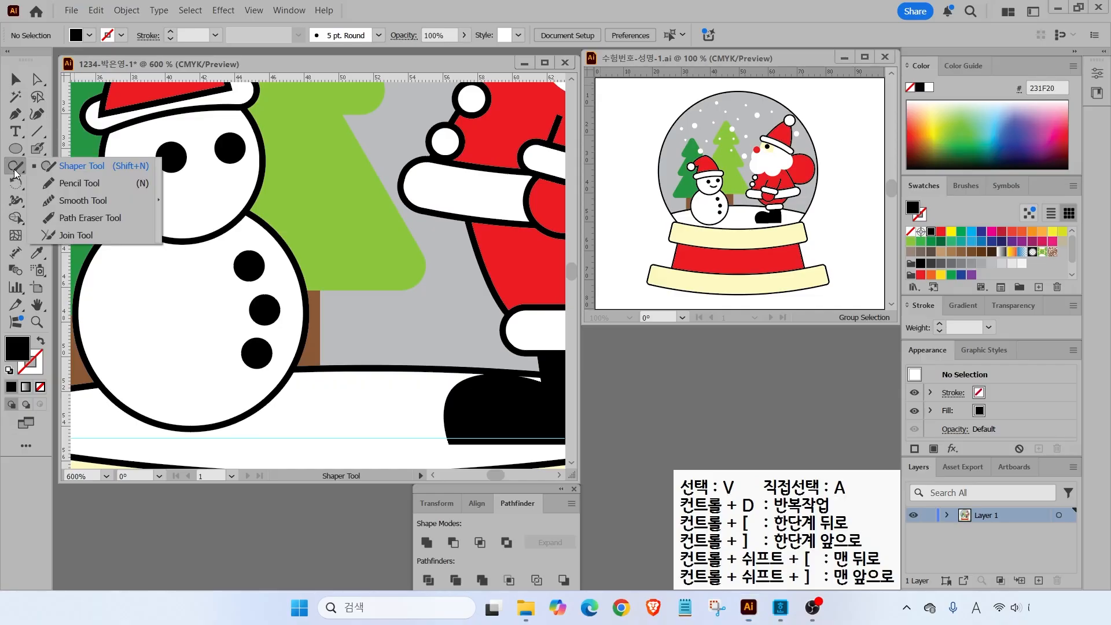
key("ctrl")
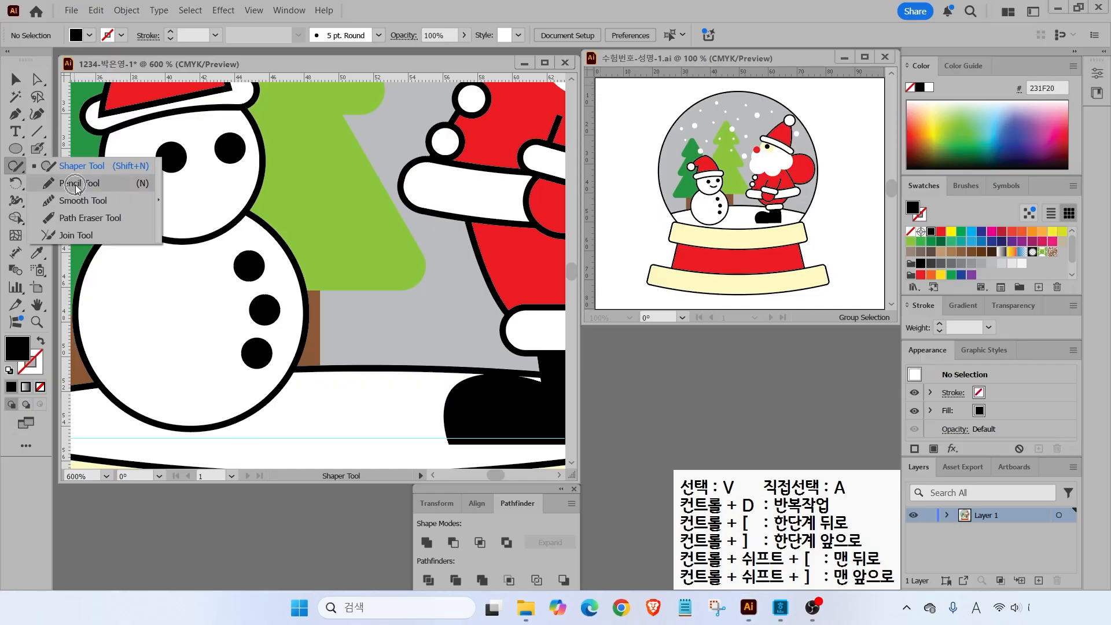
left_click(75, 184)
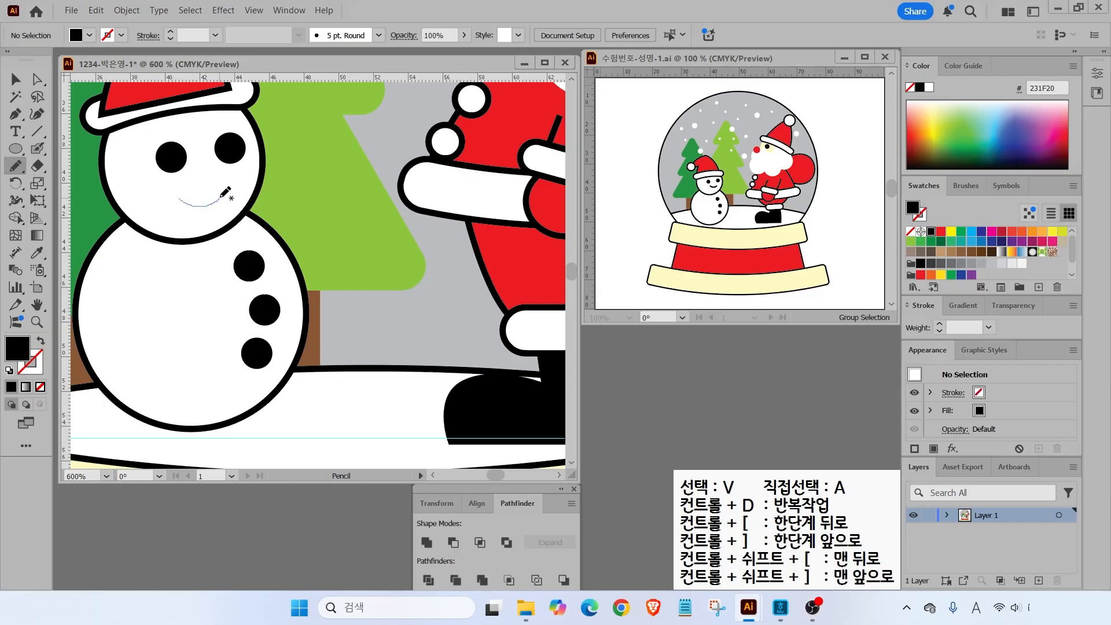
left_click_drag(221, 196, 221, 198)
- Give the smile a black 1 pt stroke, fit the artboard in view and deselect
key("ctrl")
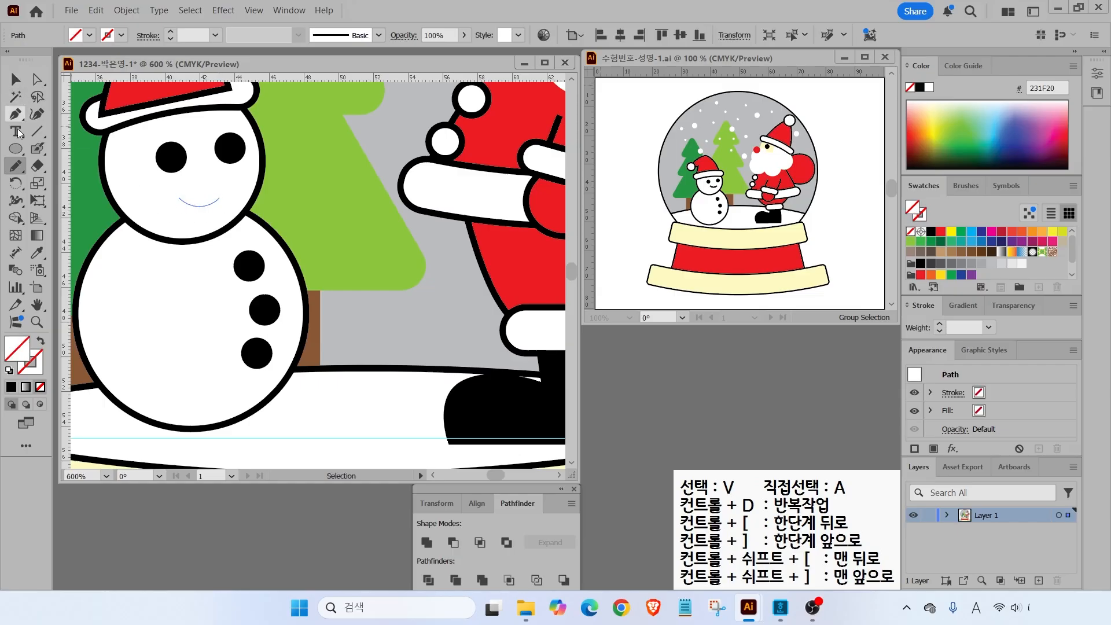
left_click(38, 368)
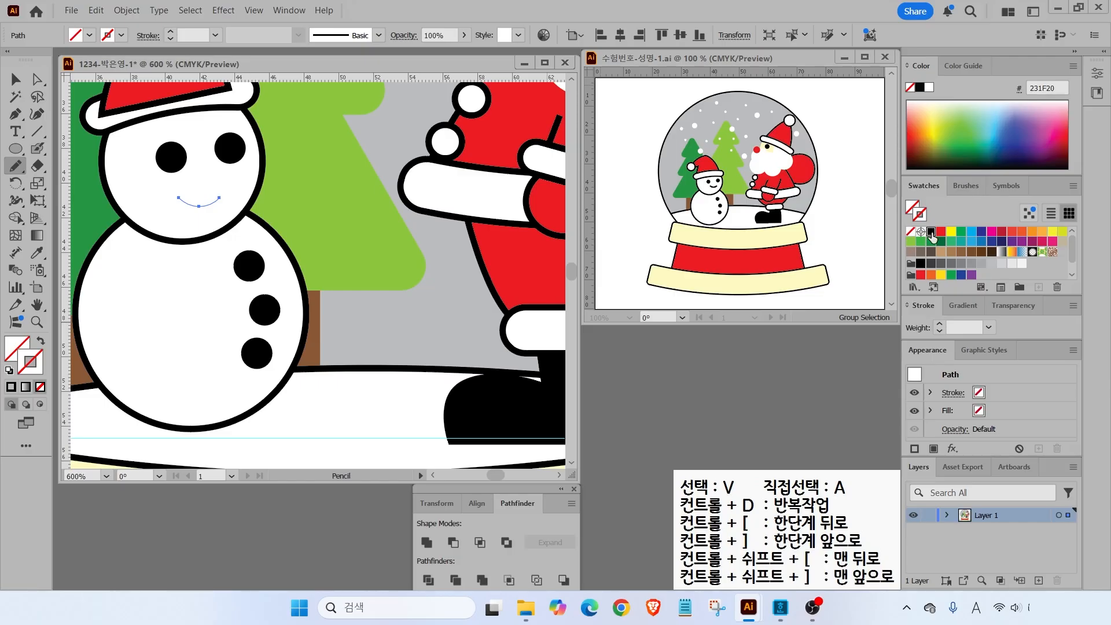
left_click(932, 233)
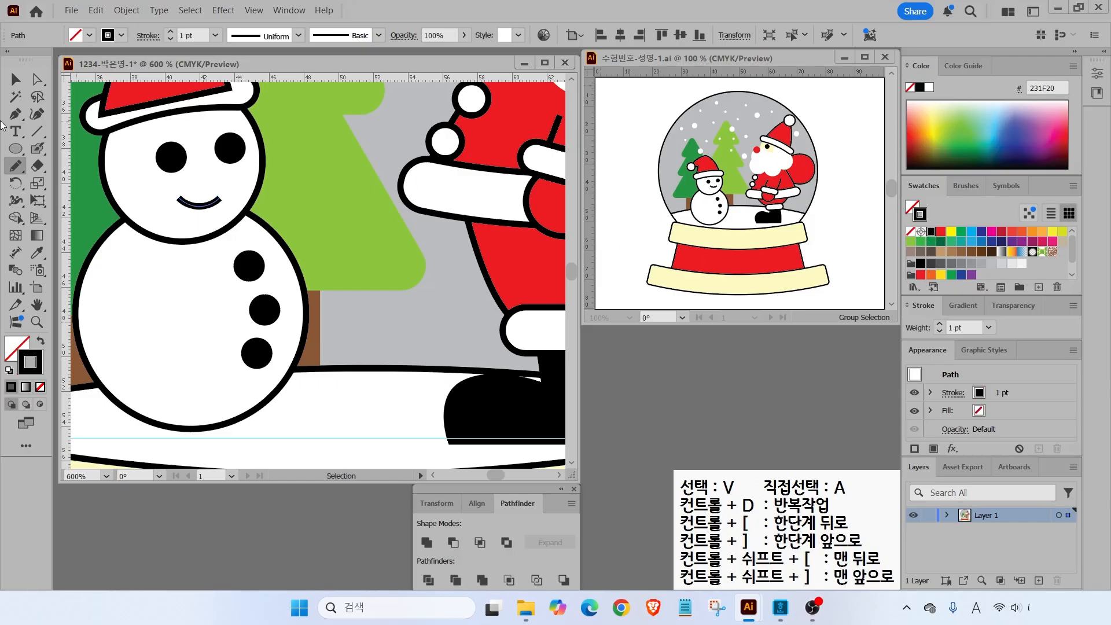
key("ctrl+0")
left_click(147, 208)
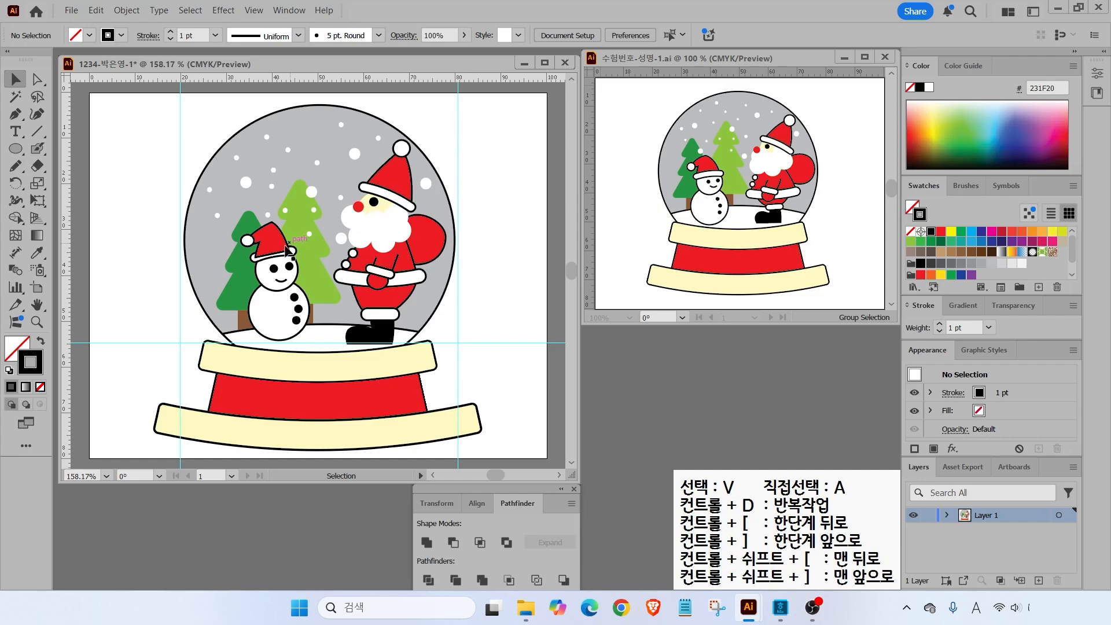
- Clear all guides from the snow globe artboard via View > Guides
left_click(258, 17)
mouse_move(316, 518)
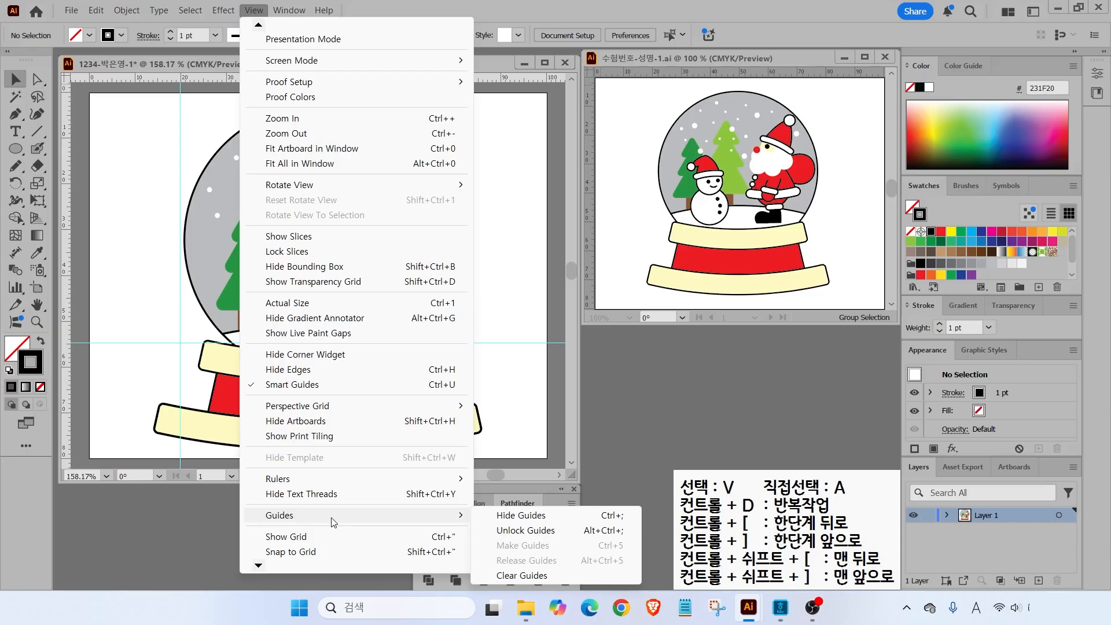
left_click(515, 576)
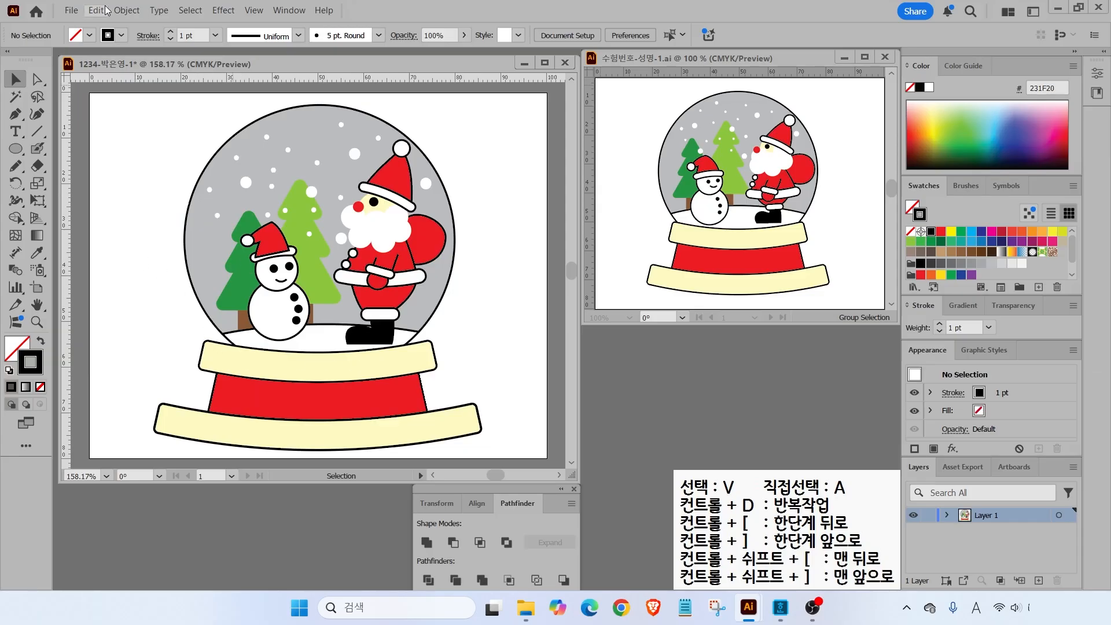
- Unlock all locked objects and clear the selection
left_click(128, 12)
left_click(148, 171)
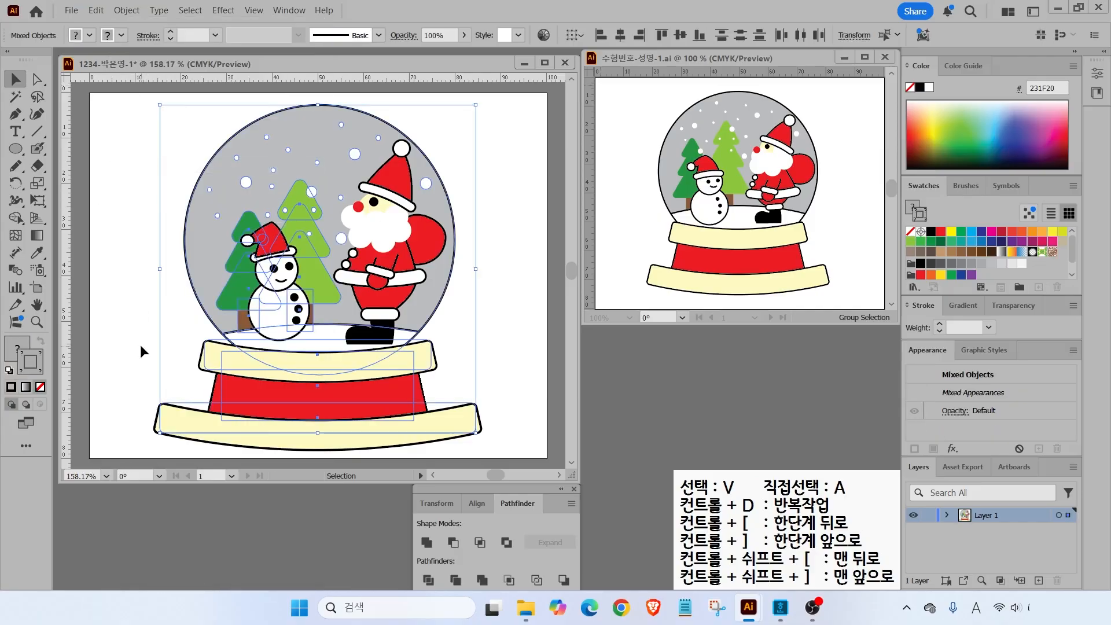
left_click(140, 345)
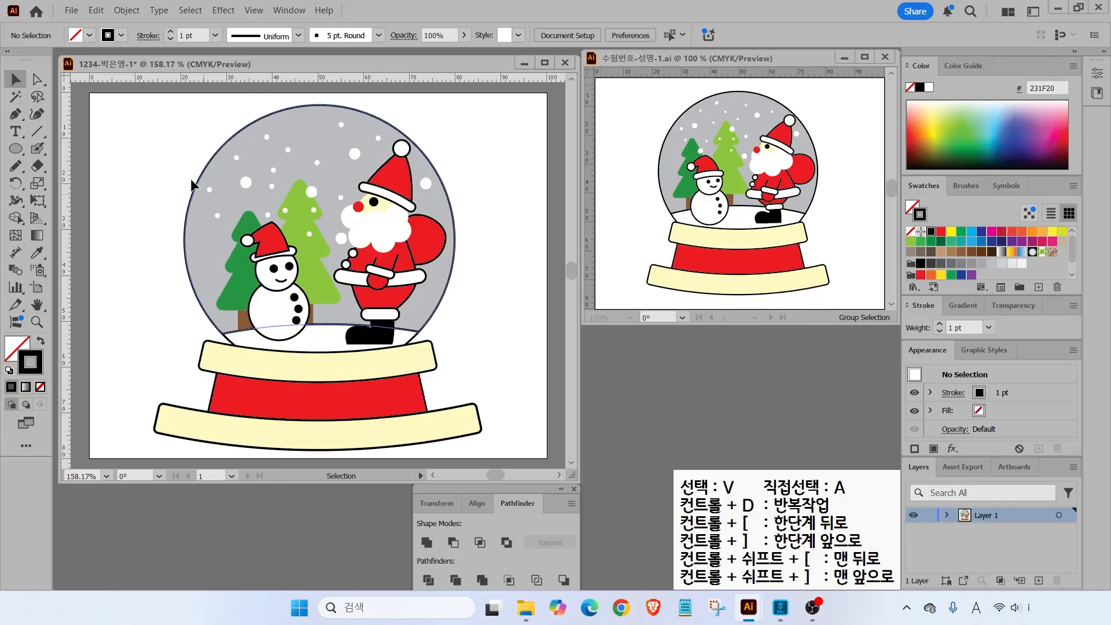
left_click(73, 12)
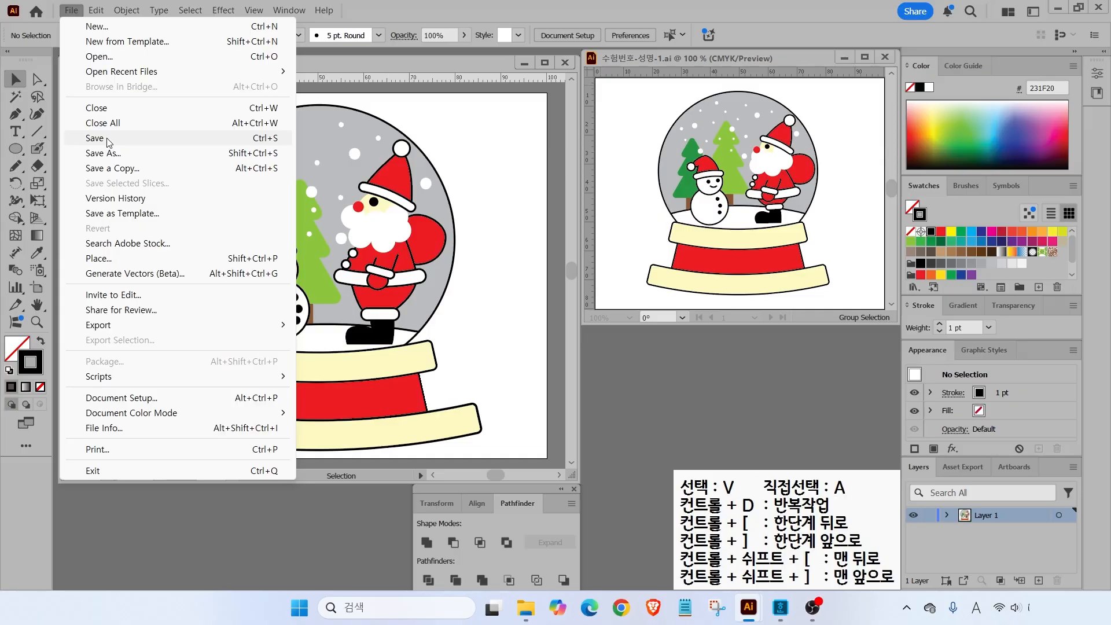
- Save the snow globe as an Illustrator 2020 file in Documents > GTQ, then close it
left_click(108, 140)
left_click(304, 226)
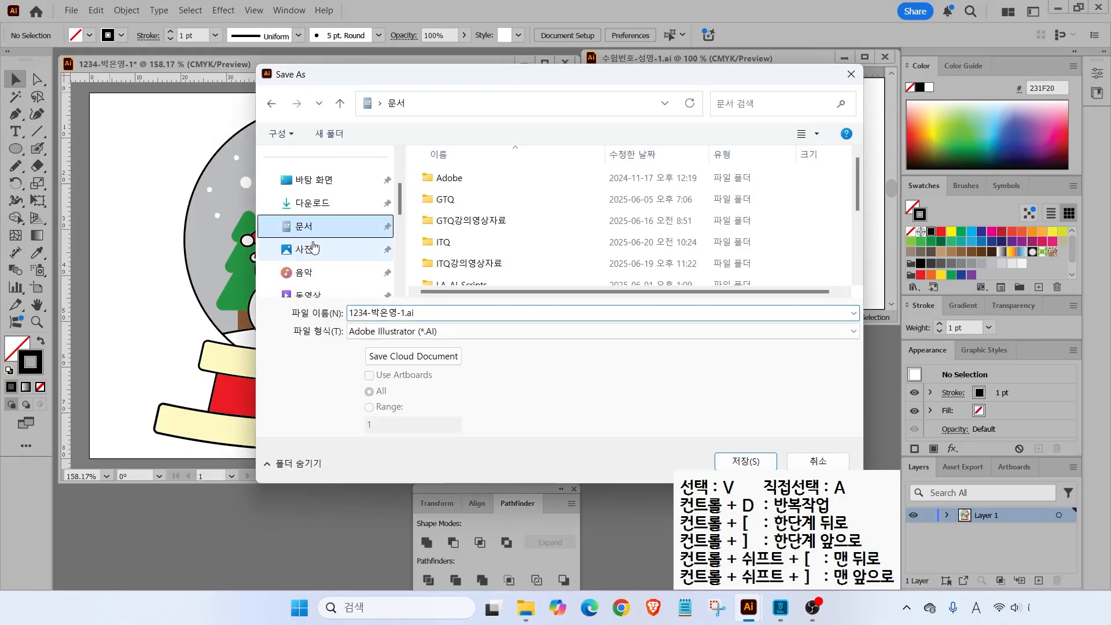
double_click(457, 200)
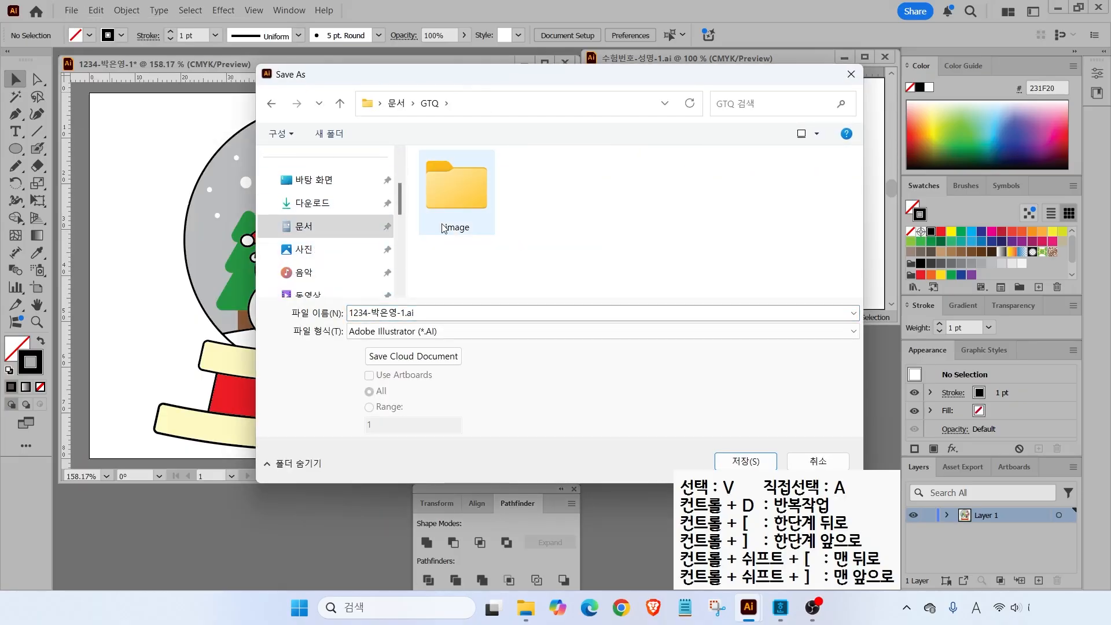
left_click(420, 316)
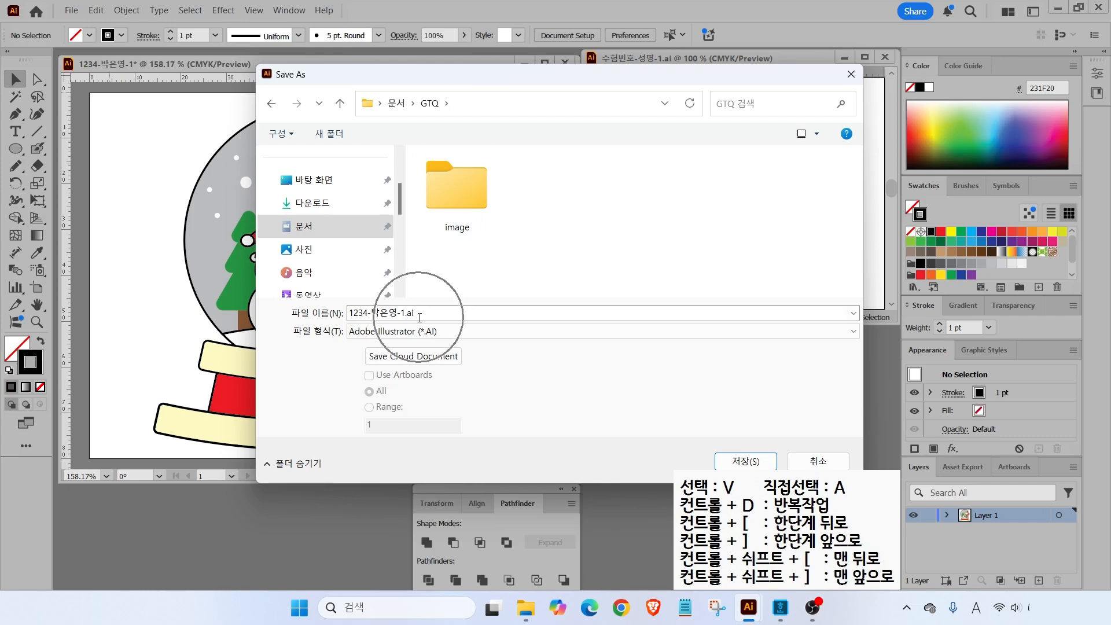
left_click(747, 462)
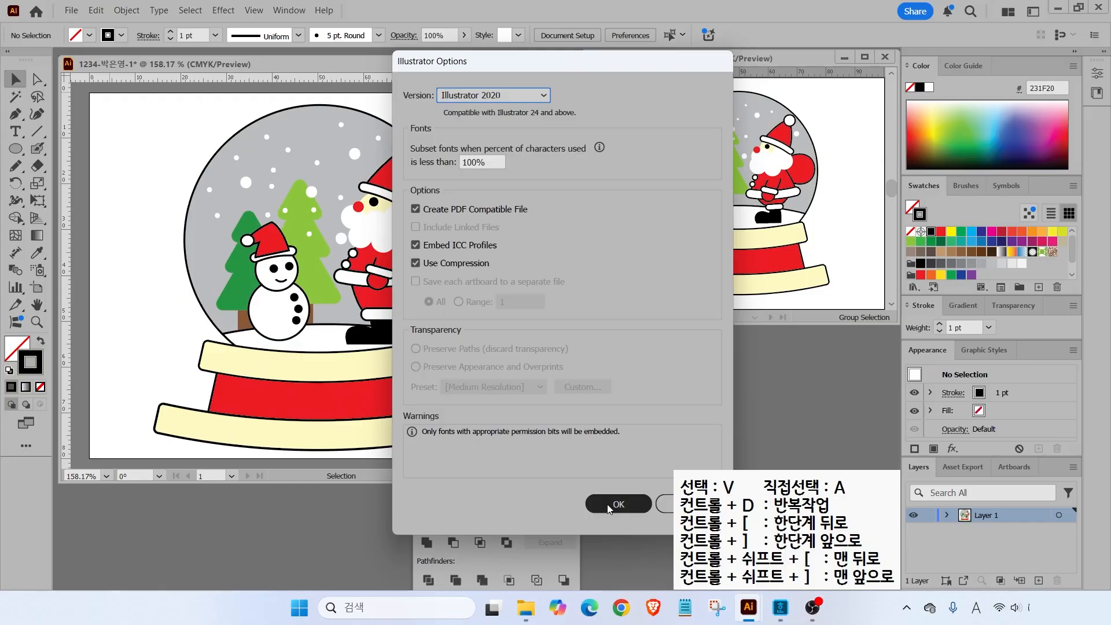
left_click(609, 508)
key("ctrl+w")
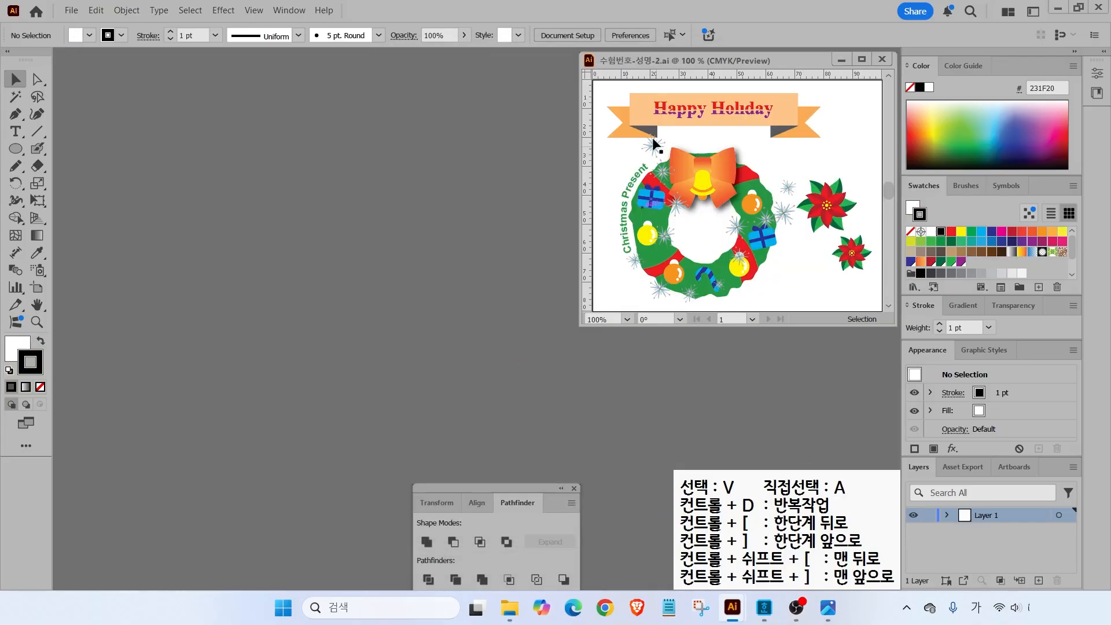
- Create a new document named '12', 100 × 80 mm, CMYK at 300 ppi
left_click(71, 9)
left_click(94, 27)
triple_click(793, 132)
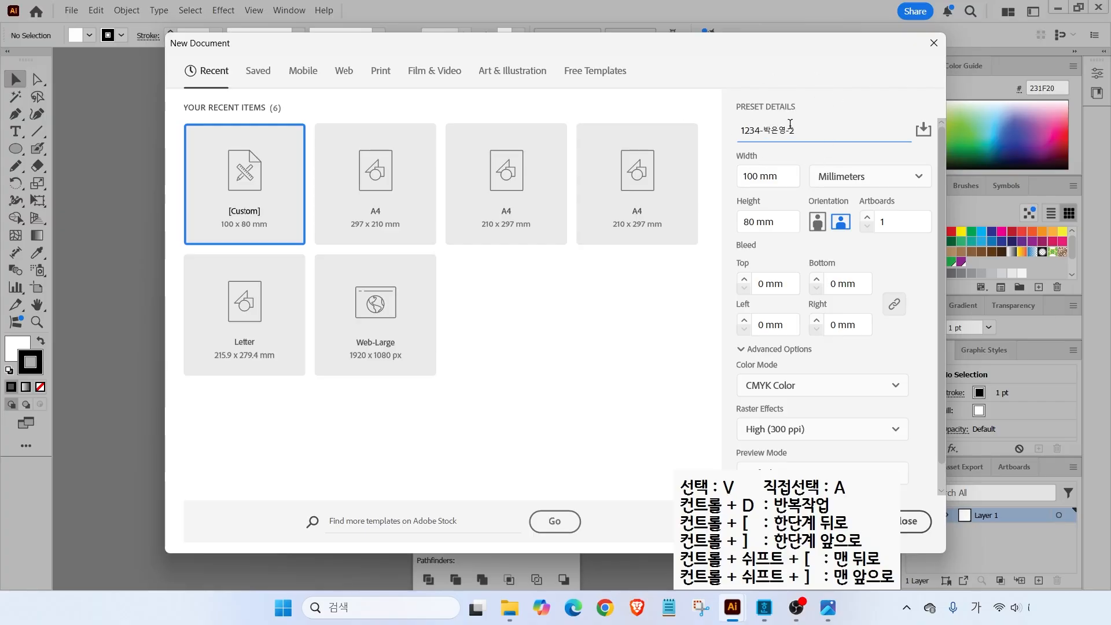
left_click_drag(809, 157, 887, 189)
left_click_drag(733, 159, 686, 134)
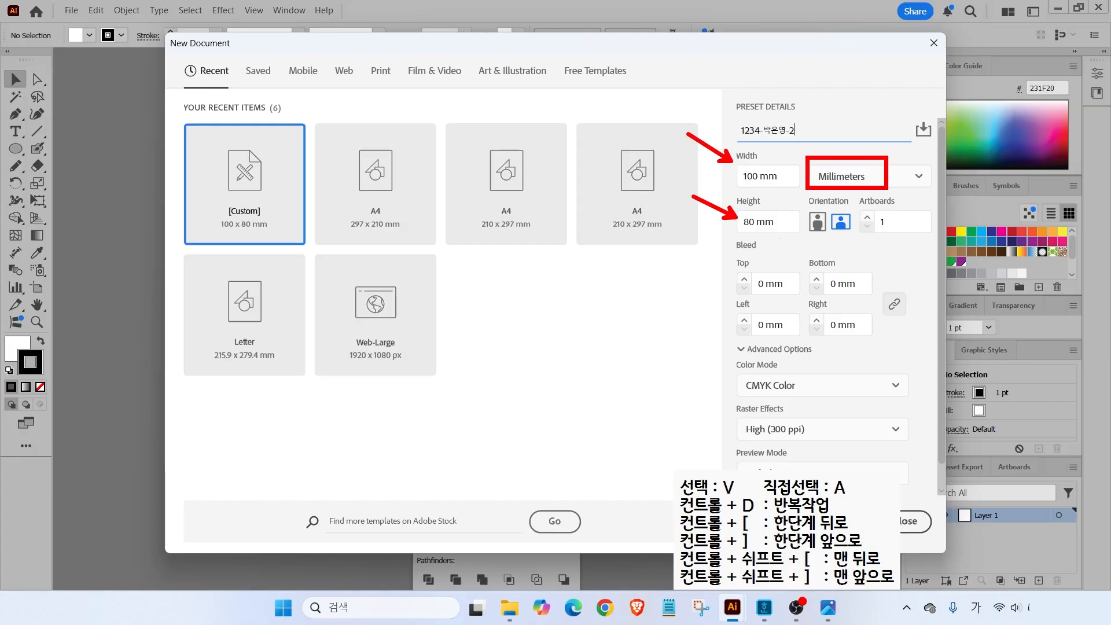
left_click_drag(727, 340, 919, 490)
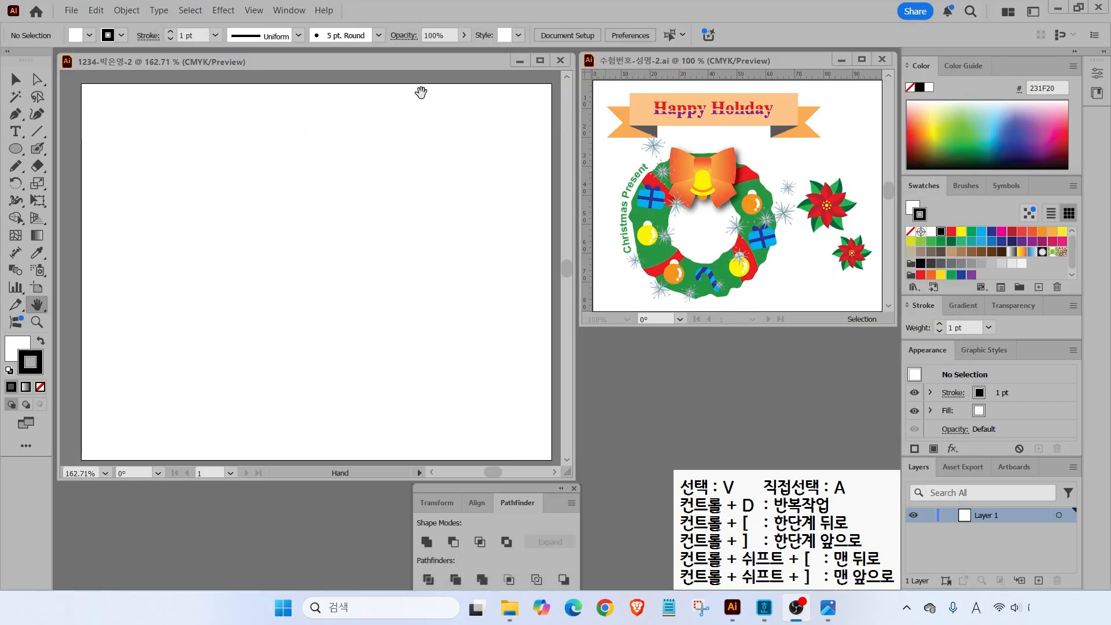
- Turn on rulers with Ctrl+R for the blank 100 × 80 mm artboard
left_click(417, 75)
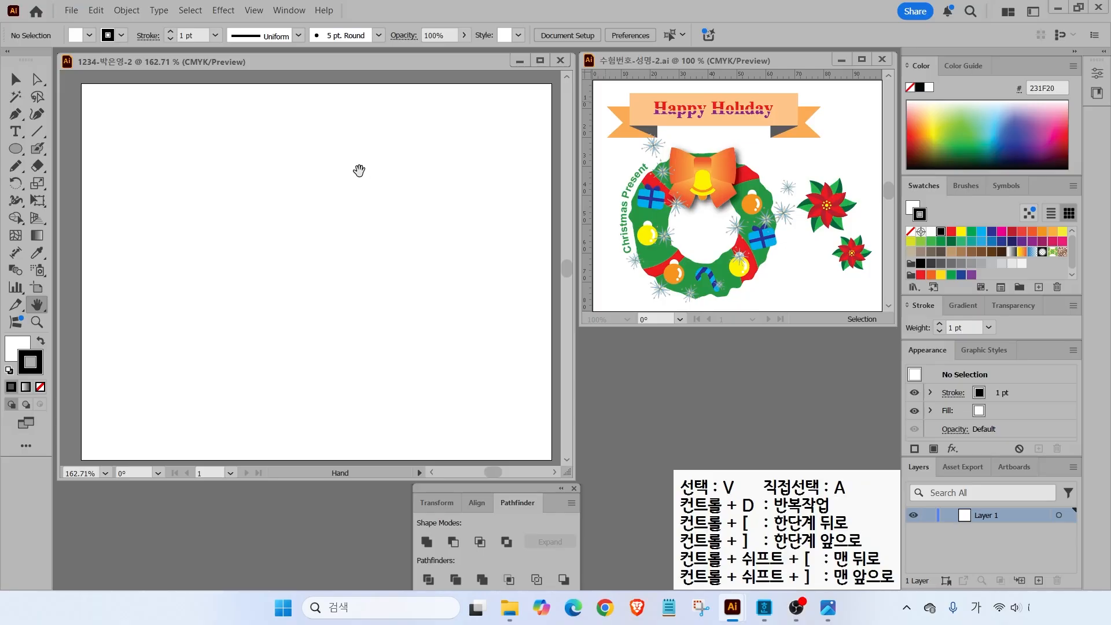
key("ctrl+r")
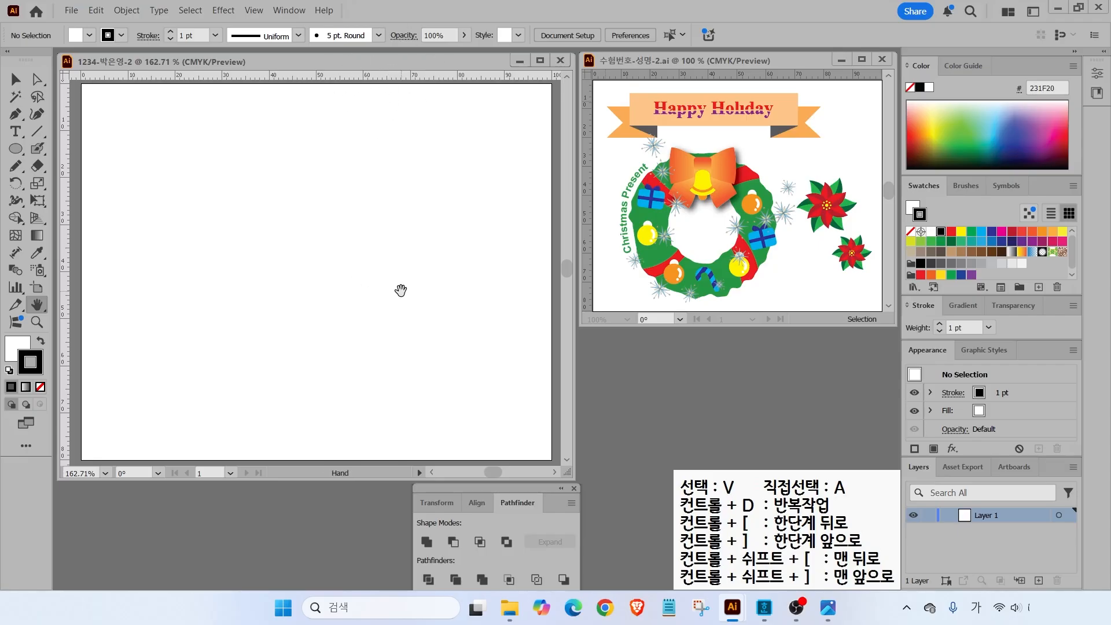
key("ctrl+2")
mouse_move(747, 309)
left_mouse_down()
mouse_move(600, 193)
mouse_move(731, 160)
mouse_move(792, 304)
mouse_move(775, 325)
left_mouse_up()
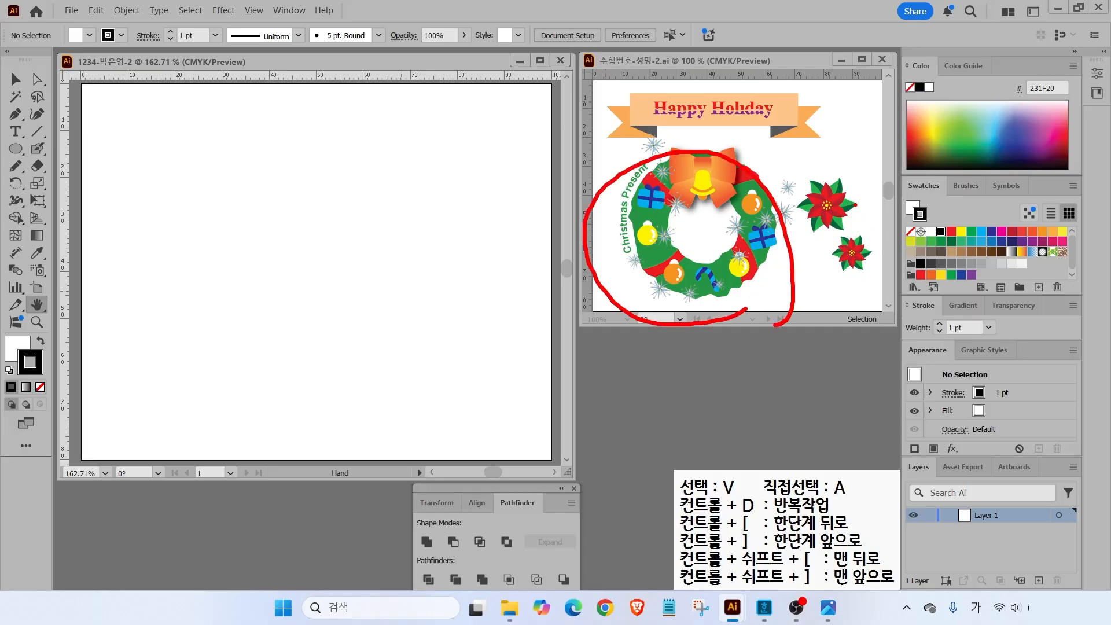
left_click_drag(893, 174, 1092, 305)
key("Escape")
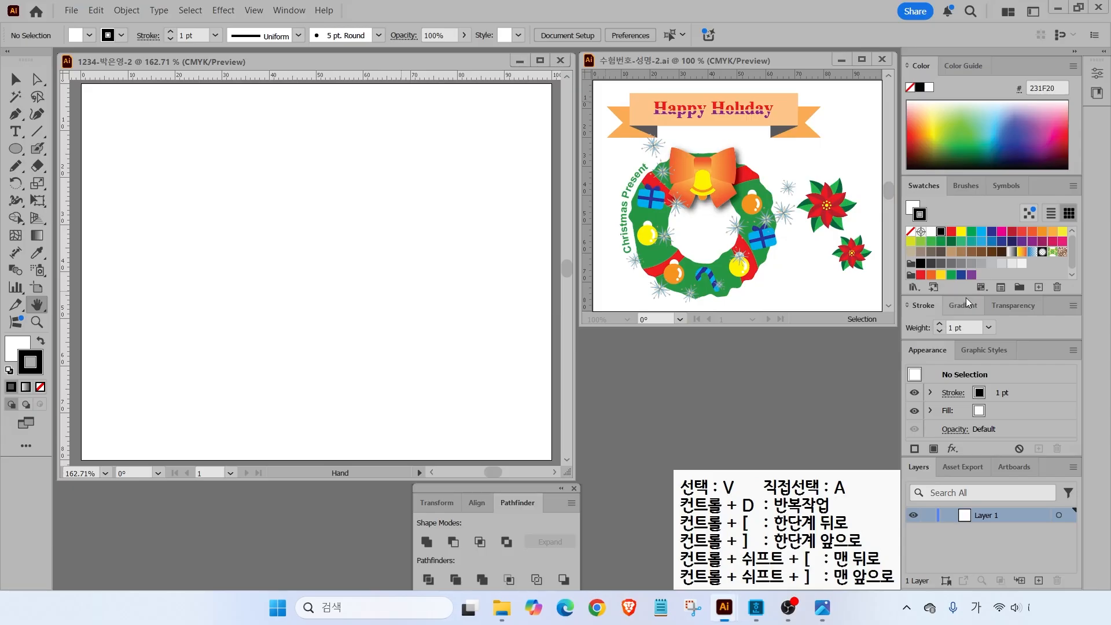
- Create a new swatch group named Swatch Group 1
left_click(1020, 288)
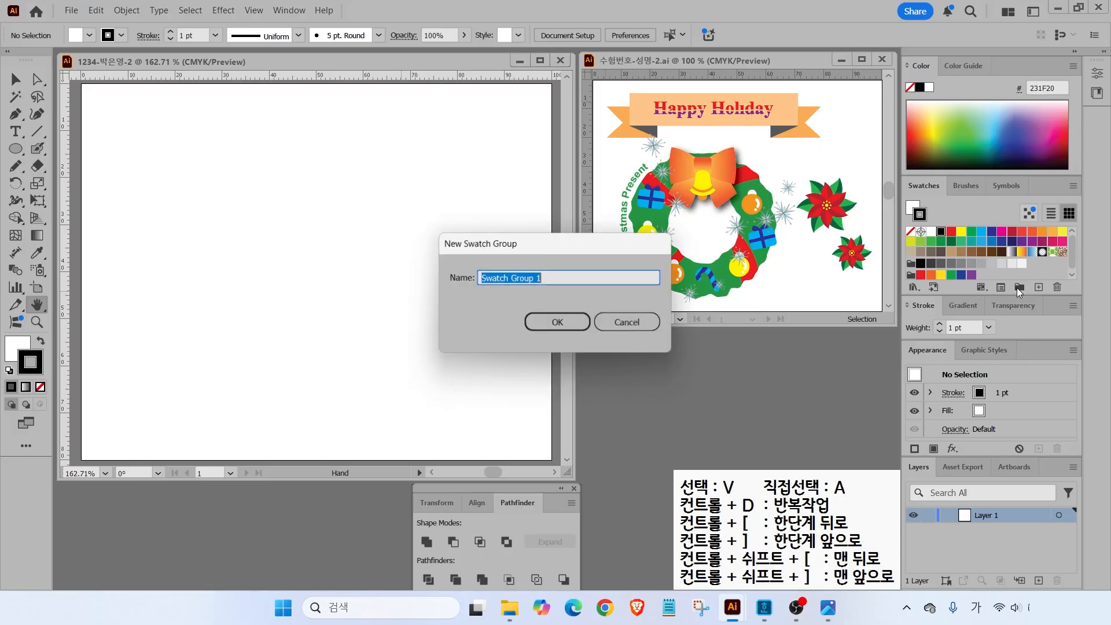
left_click_drag(529, 248, 528, 220)
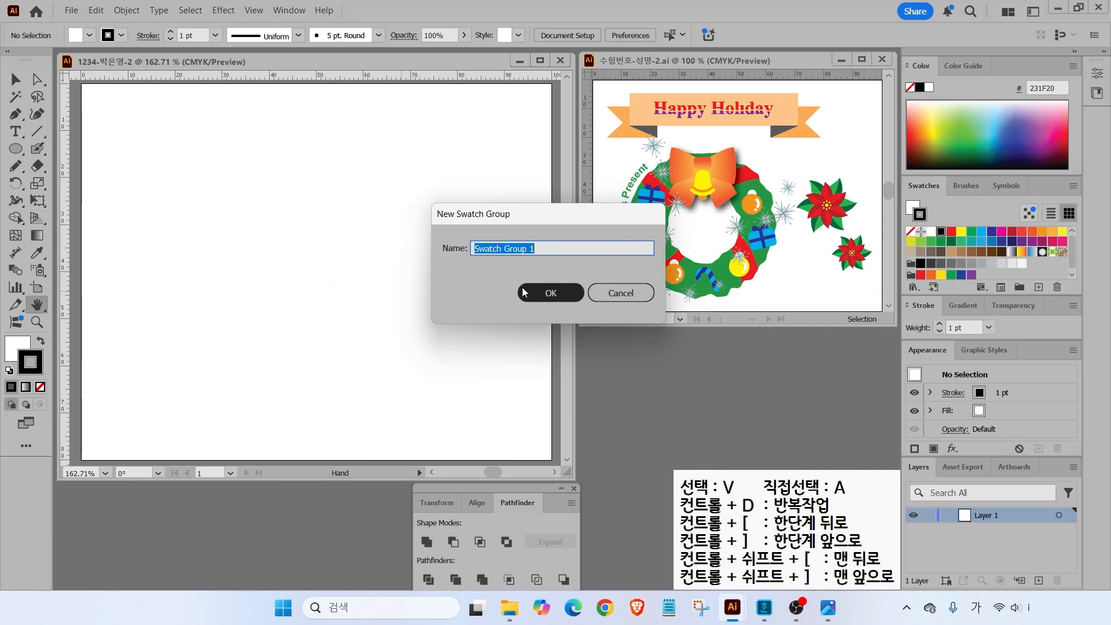
left_click(550, 294)
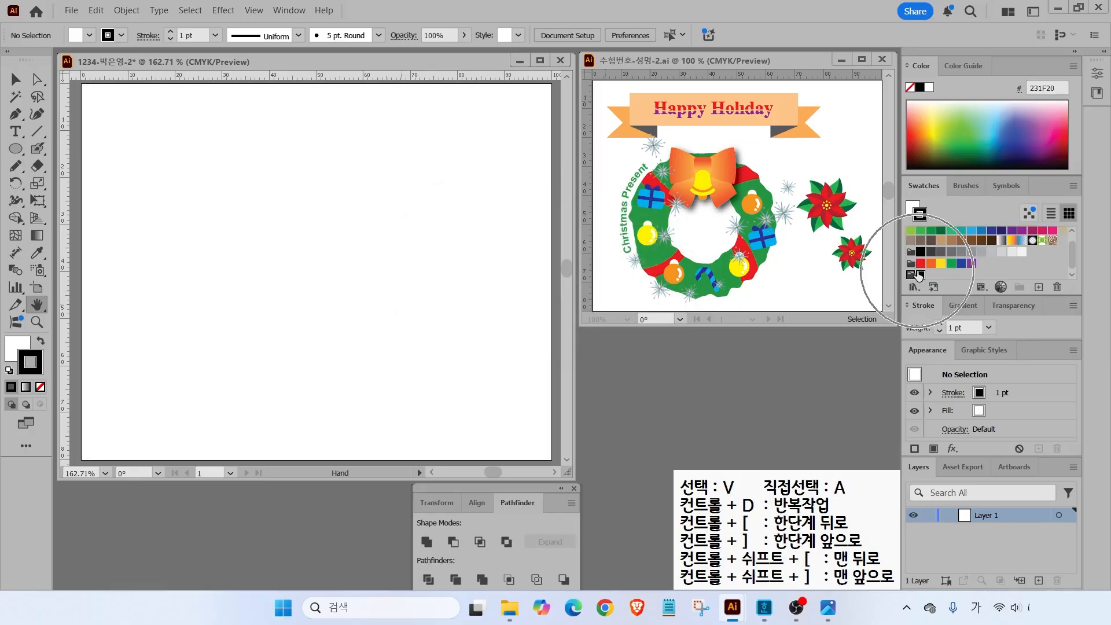
- Add an orange CMYK swatch with magenta 50 and yellow 100
left_click(1039, 287)
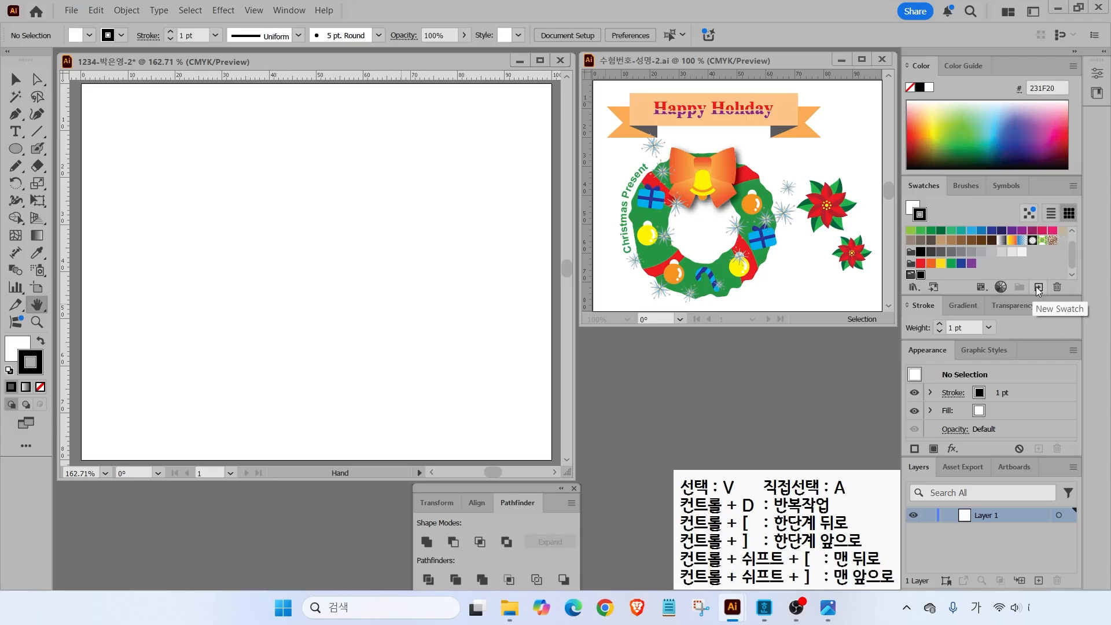
left_click(1039, 287)
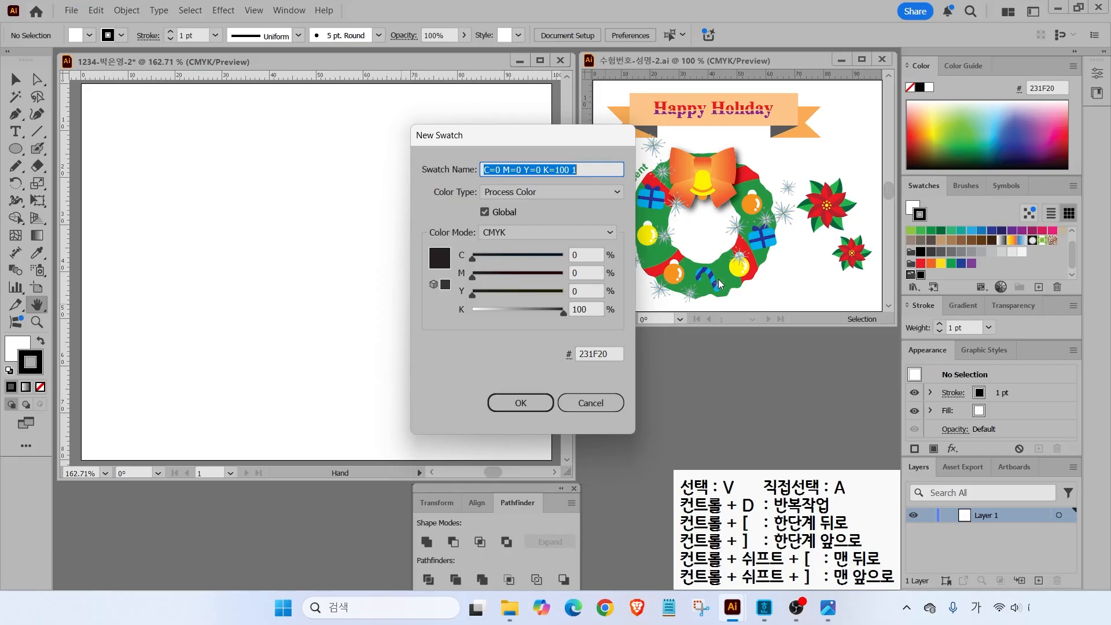
left_click(586, 255)
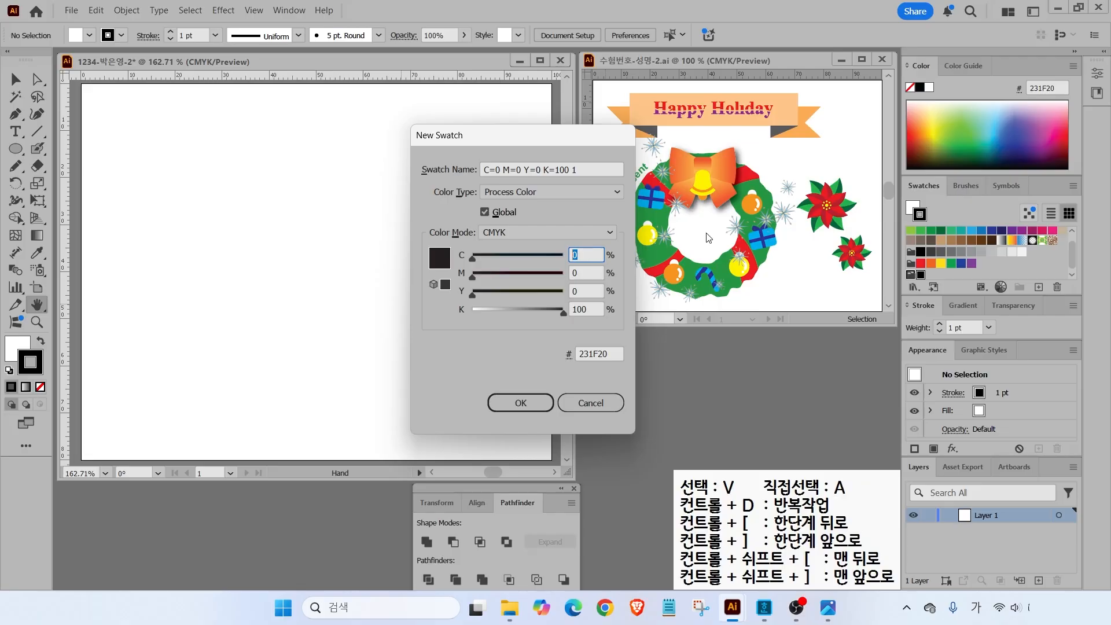
left_click(963, 304)
key("Tab")
type("50")
key("Tab")
type("100")
key("Tab")
type("0")
key("Return")
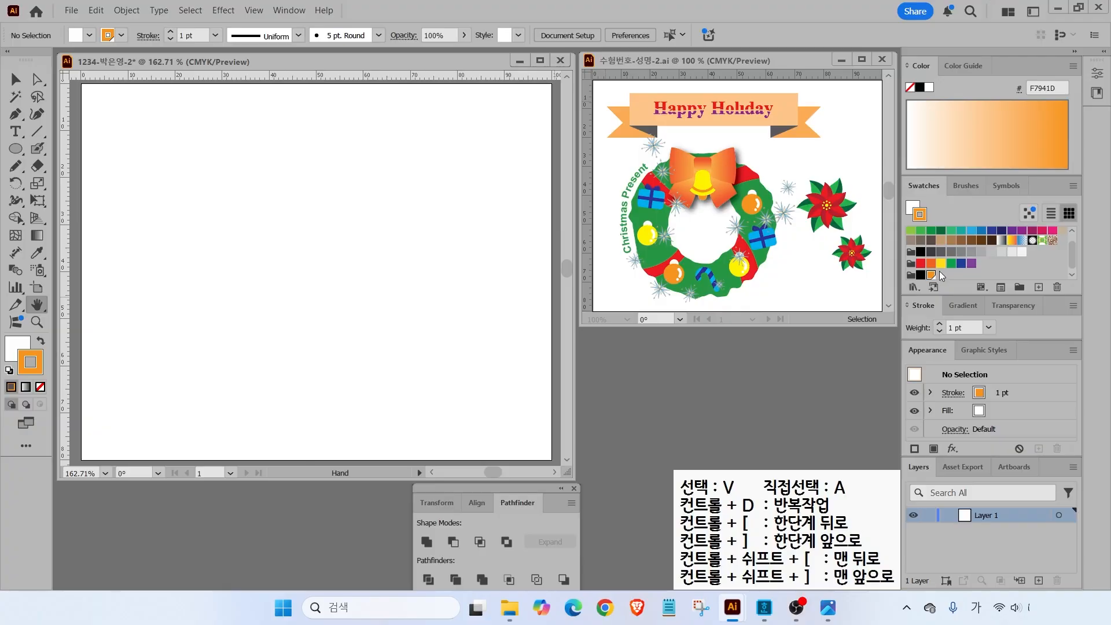
- Add a yellow swatch with cyan and magenta set to 0
left_click(1039, 288)
left_click(581, 254)
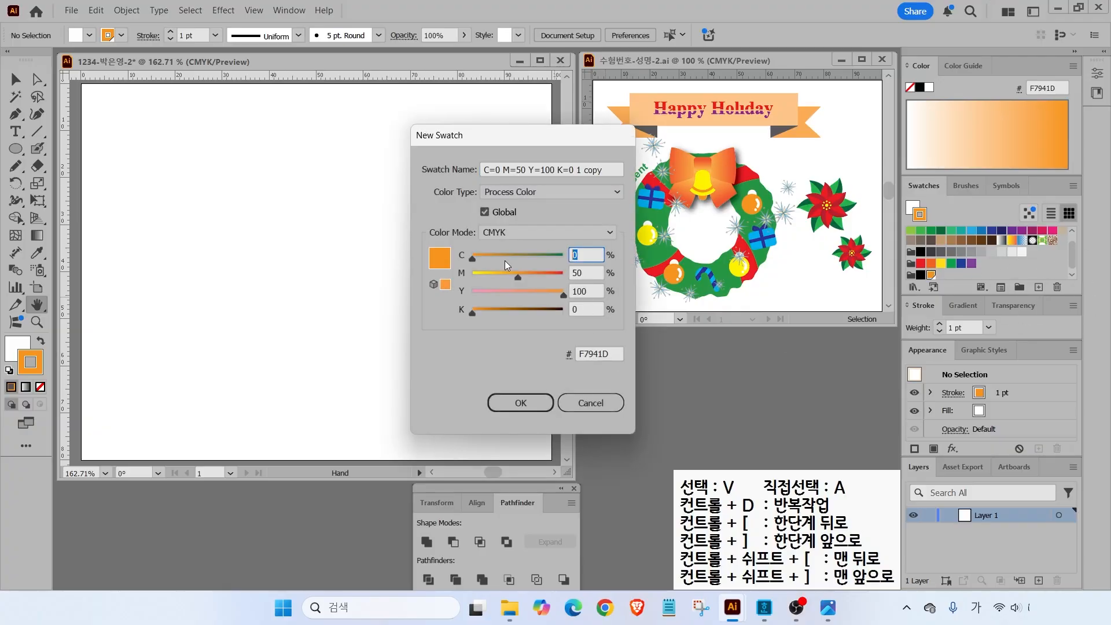
type("0")
key("Tab")
type("0")
key("Tab")
key("Return")
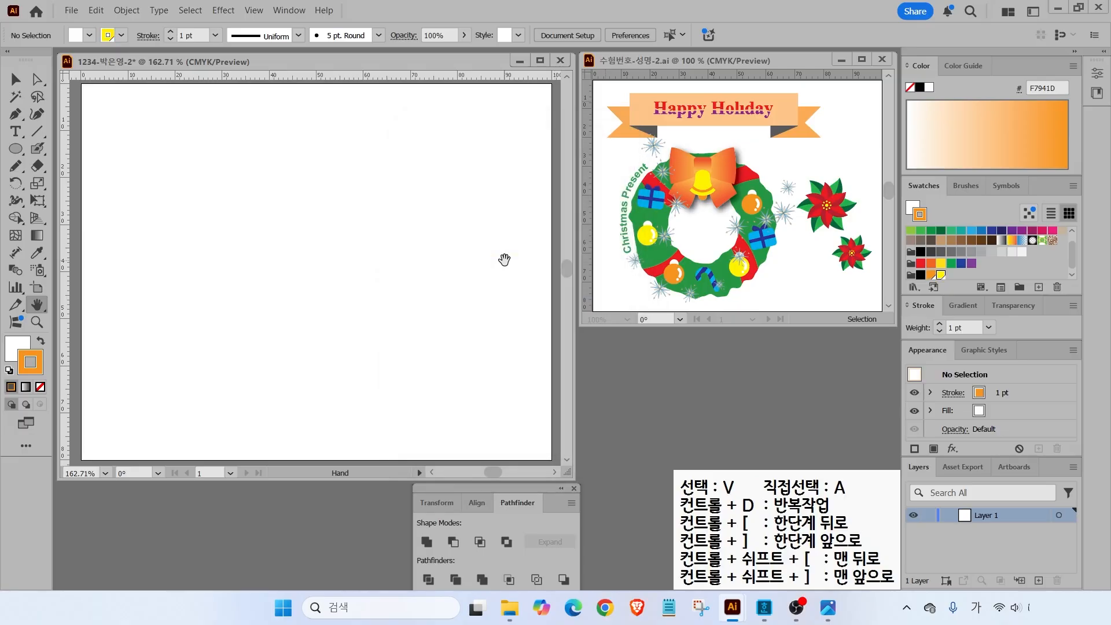
- Add a green swatch of C80 M10 Y100 K10
left_click(1038, 287)
type("80")
key("Tab")
type("10")
key("Tab")
- Add a red swatch of C0 M100 Y100 K0
key("Tab")
type("10")
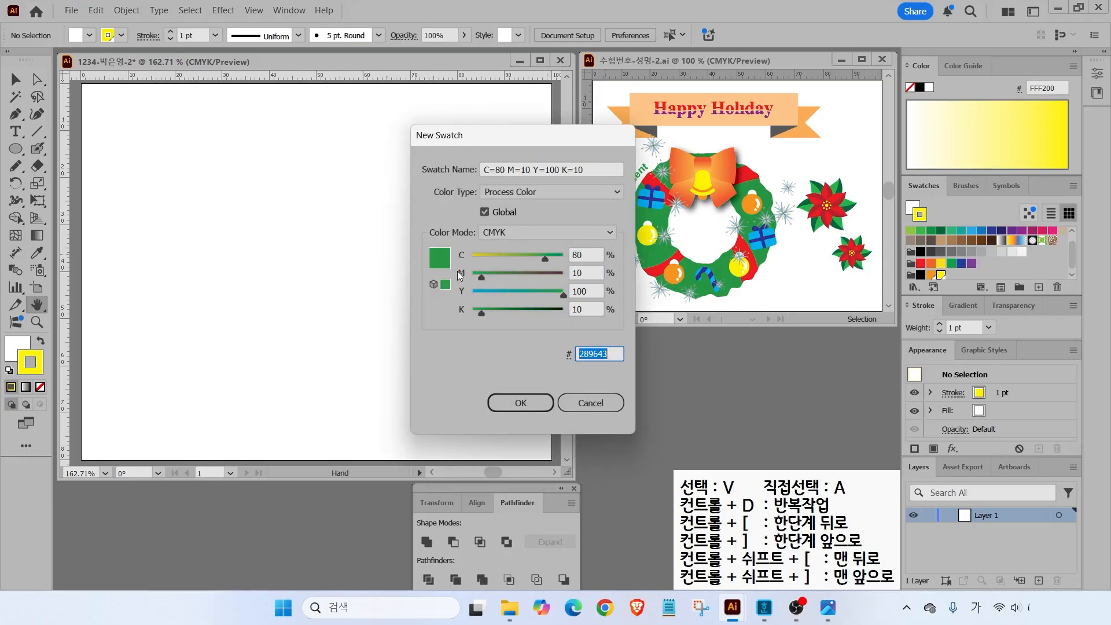
key("Return")
left_click(1039, 287)
type("0")
key("Tab")
type("100")
- Add a purple swatch of C50 M100 Y0 K0 and a white swatch
key("Tab")
type("100")
key("Tab")
type("0")
key("Tab")
key("Return")
key("Tab")
type("50")
key("Tab")
key("Tab")
type("0")
key("Return")
left_click(1038, 288)
key("Tab")
type("0")
- Add a blue swatch of C100 M100 Y0 K0
key("Tab")
type("0")
key("Return")
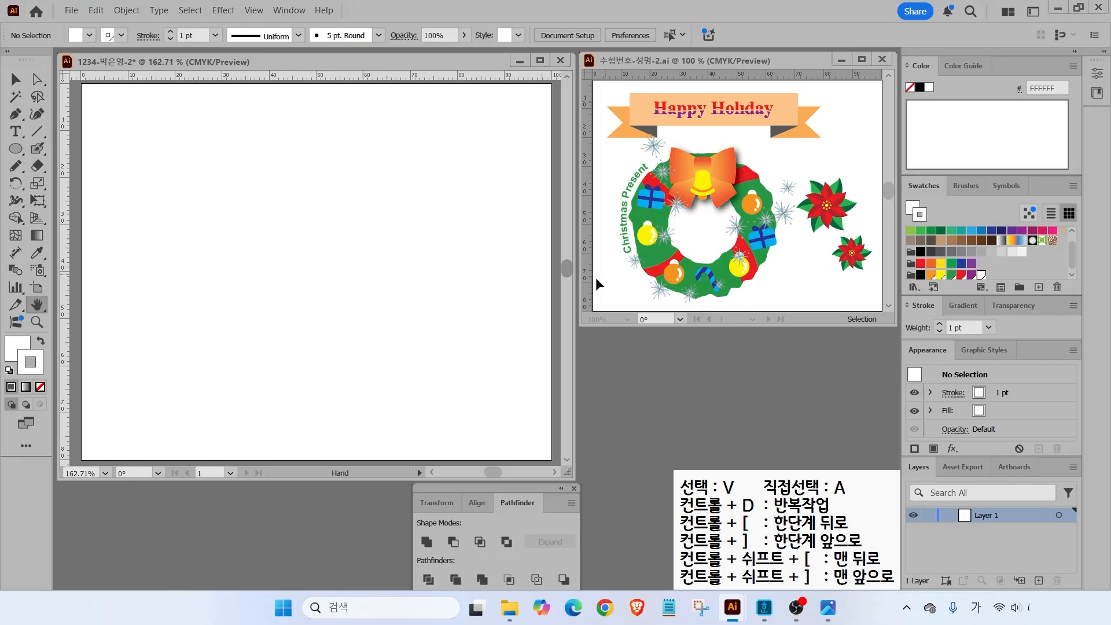
left_click(1038, 287)
key("Tab")
type("100")
key("Tab")
type("100")
key("Return")
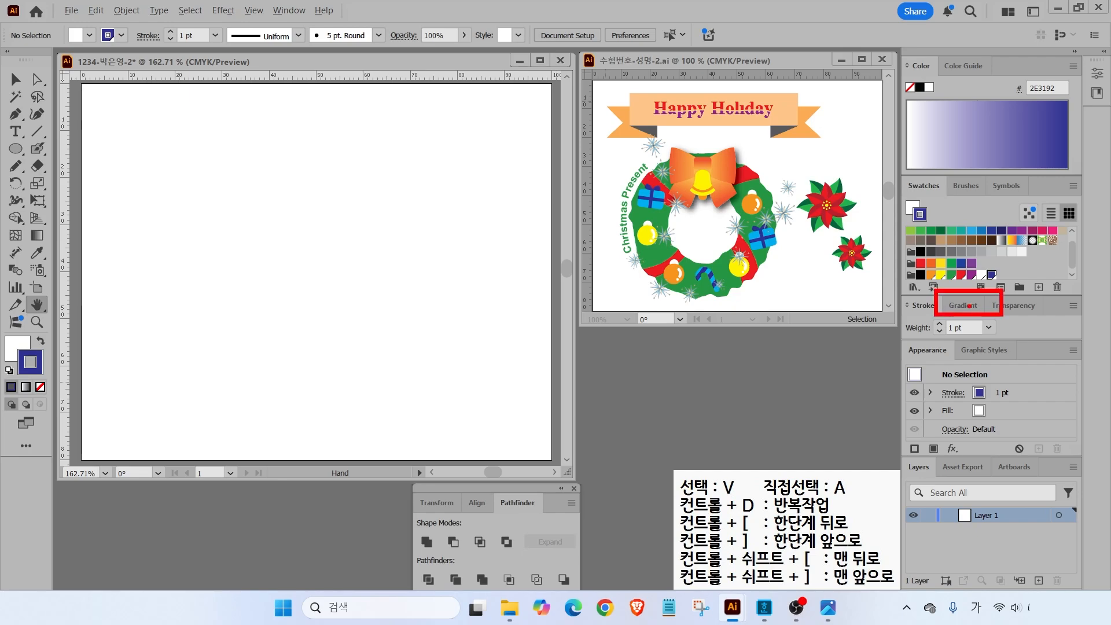
- Open the Gradient panel and apply the default gradient
left_click(964, 306)
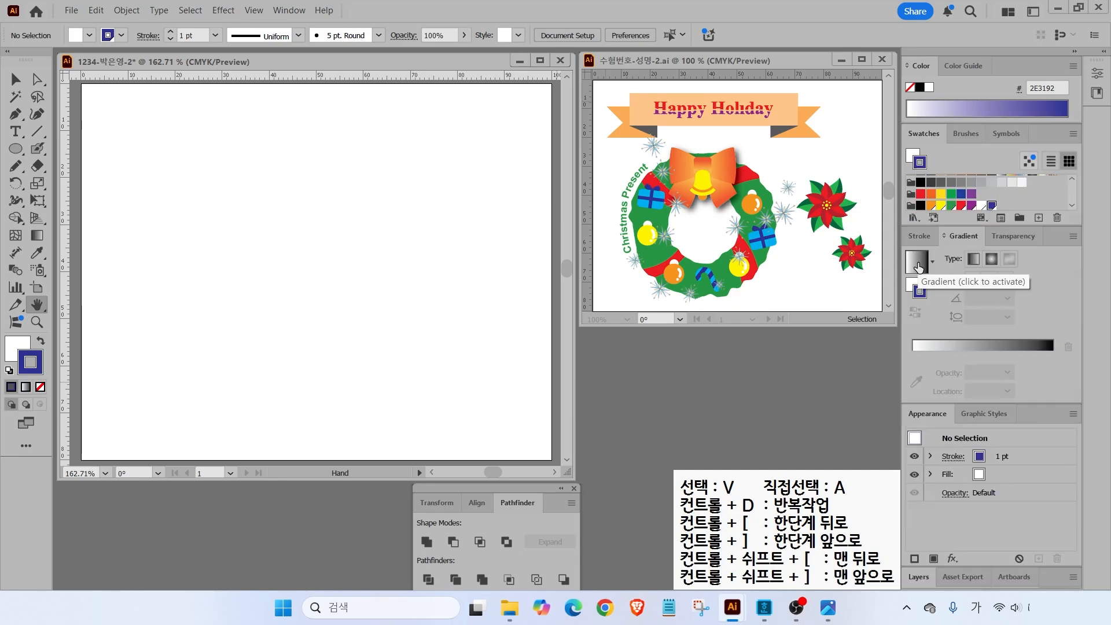
left_click(918, 264)
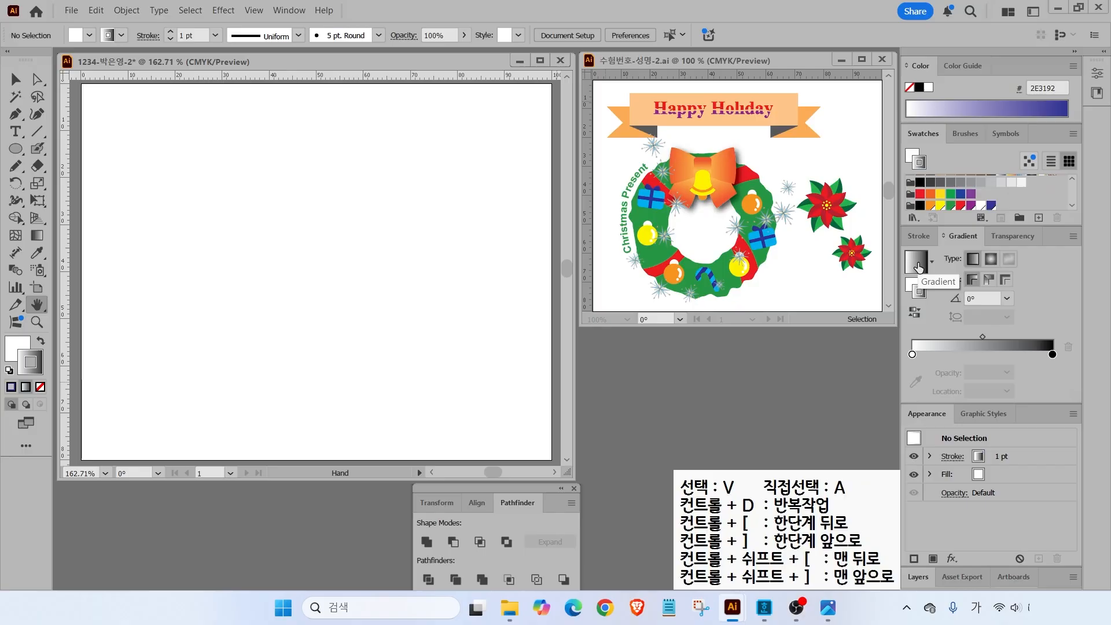
mouse_move(925, 357)
left_mouse_down()
mouse_move(910, 378)
mouse_move(923, 318)
mouse_move(926, 382)
left_mouse_up()
mouse_move(1045, 328)
left_mouse_down()
mouse_move(1065, 352)
mouse_move(1029, 353)
mouse_move(1061, 331)
mouse_move(1063, 360)
left_mouse_up()
key("Escape")
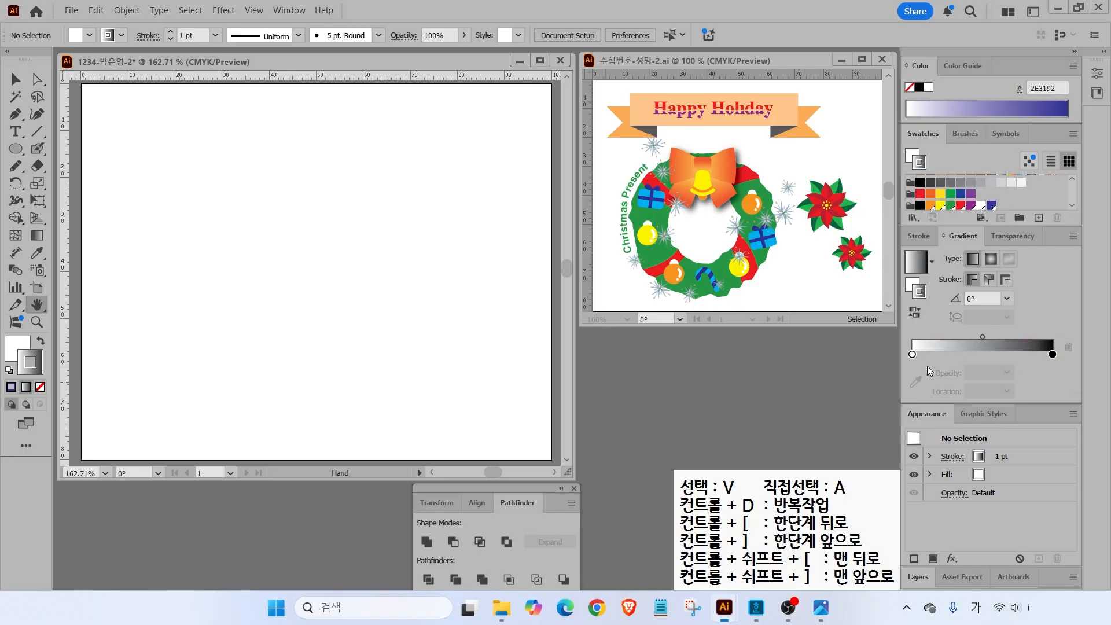
- Set the left gradient stop to orange-red C0 M80 Y90 K0 in CMYK mode
double_click(913, 355)
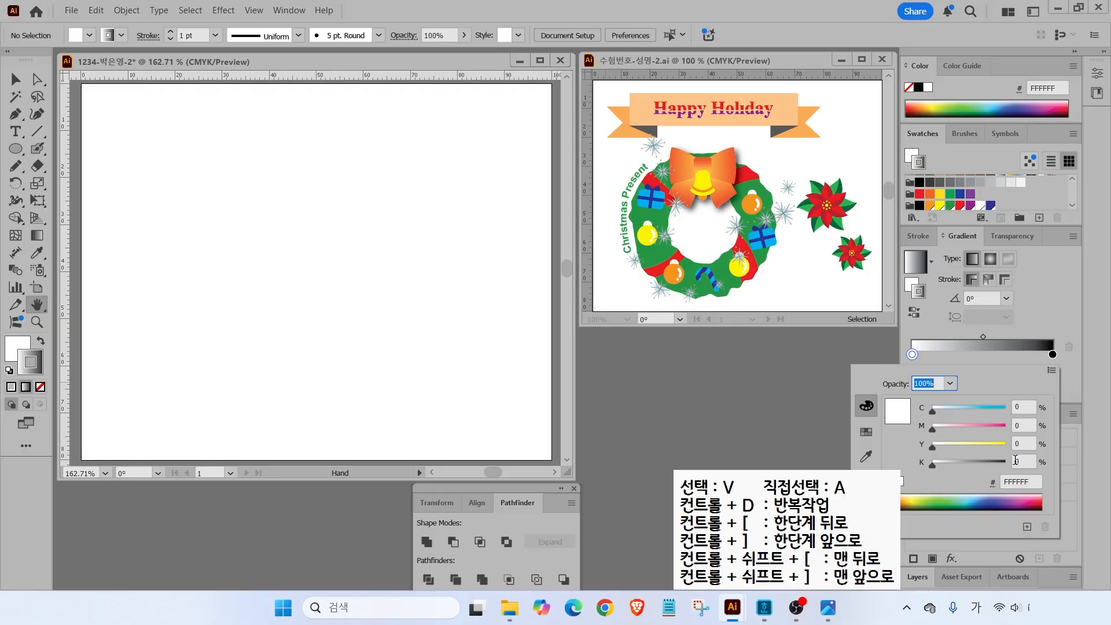
key("ctrl")
left_click(1050, 374)
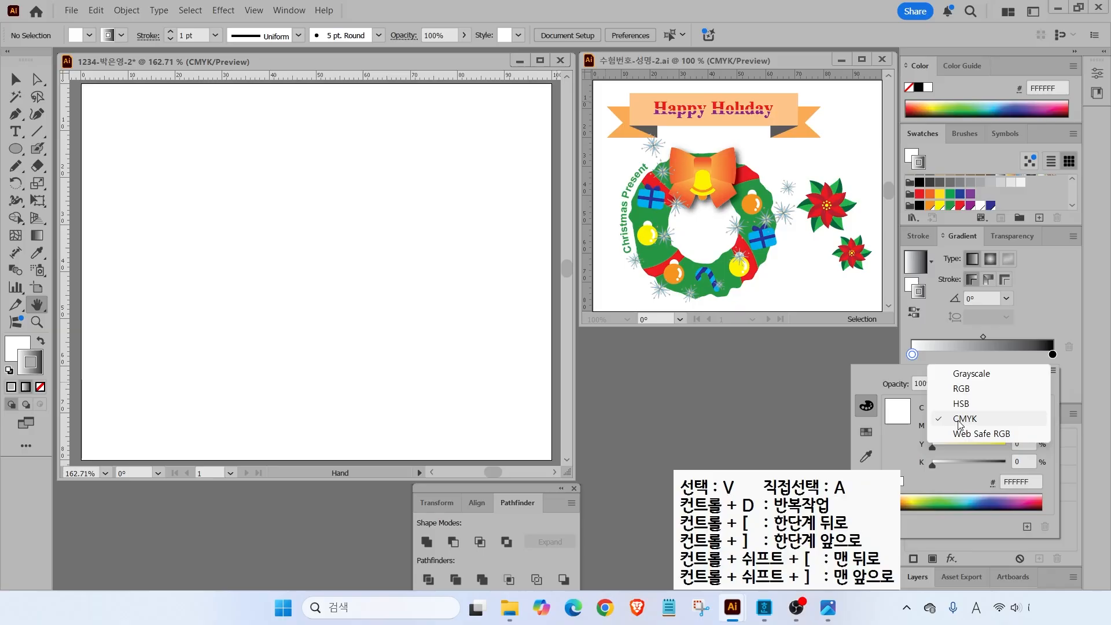
left_click(961, 424)
left_click(1022, 403)
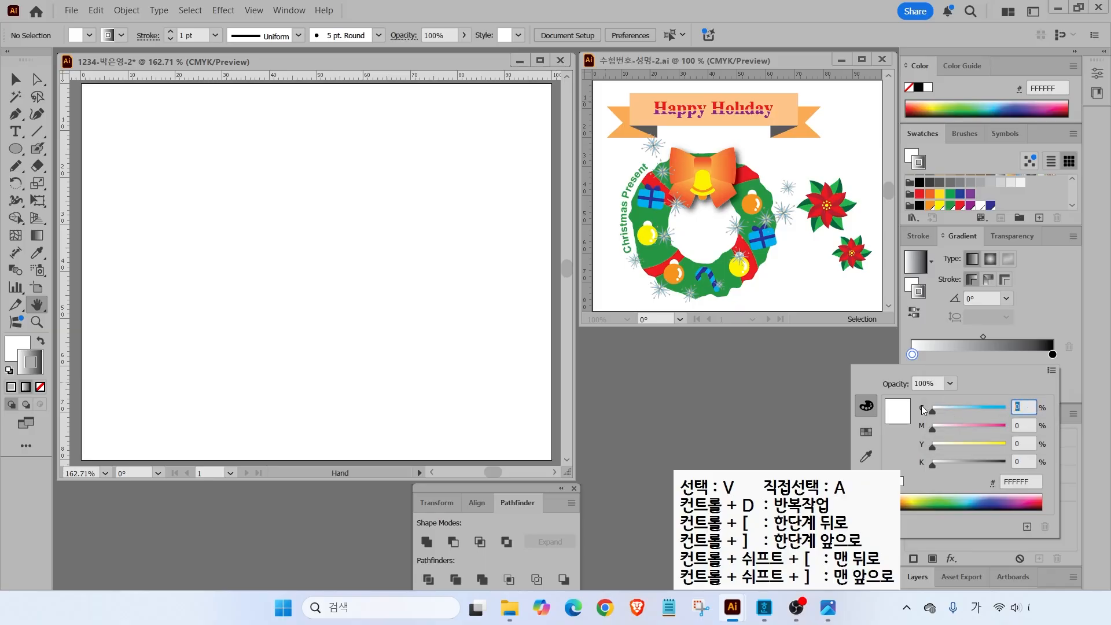
key("Tab")
type("80")
key("Tab")
type("90")
key("Tab")
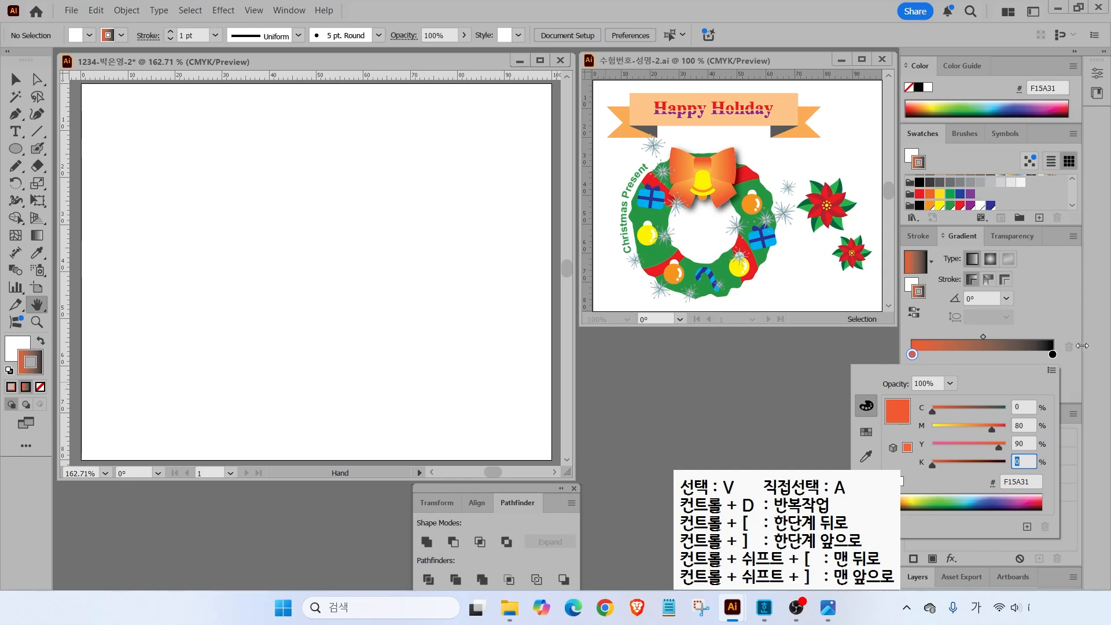
key("Return")
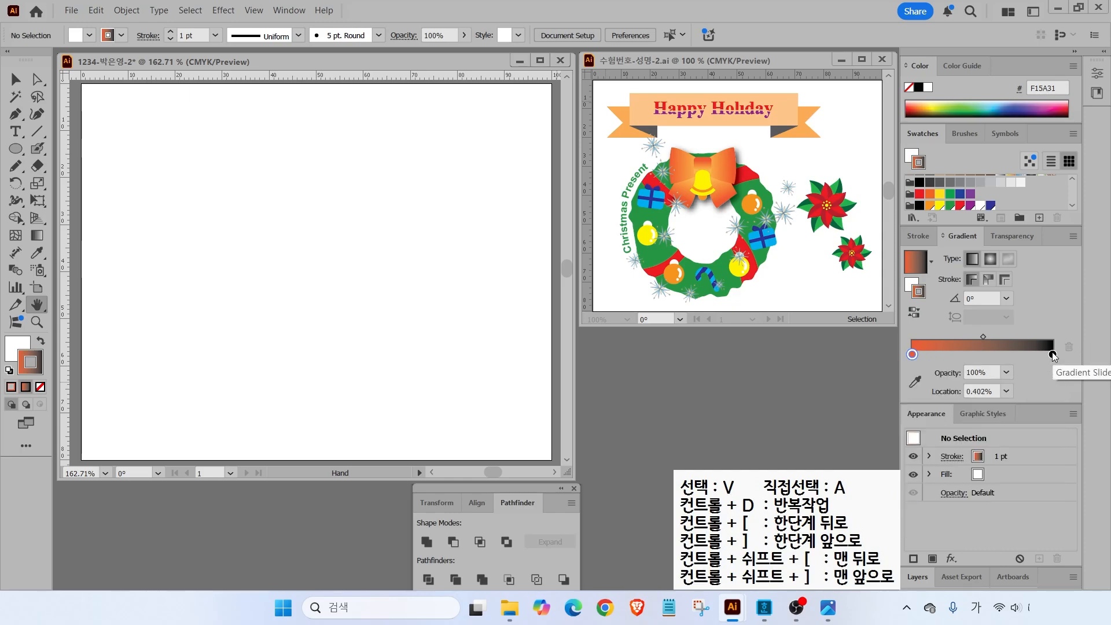
- Set the right gradient stop to light orange C0 M30 Y80 K0
double_click(1053, 354)
left_click_drag(1022, 407, 975, 407)
type("0")
key("Tab")
type("30")
key("Tab")
type("80")
key("Tab")
type("0")
key("Return")
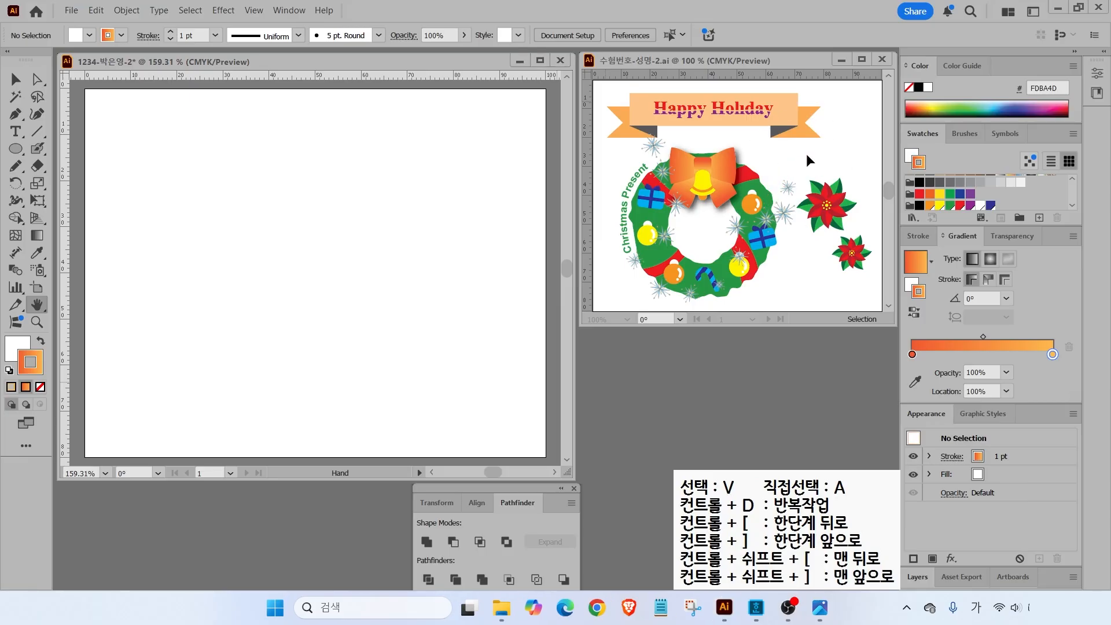
- Drag two vertical guides from the left ruler and one horizontal guide from the top ruler
key("x")
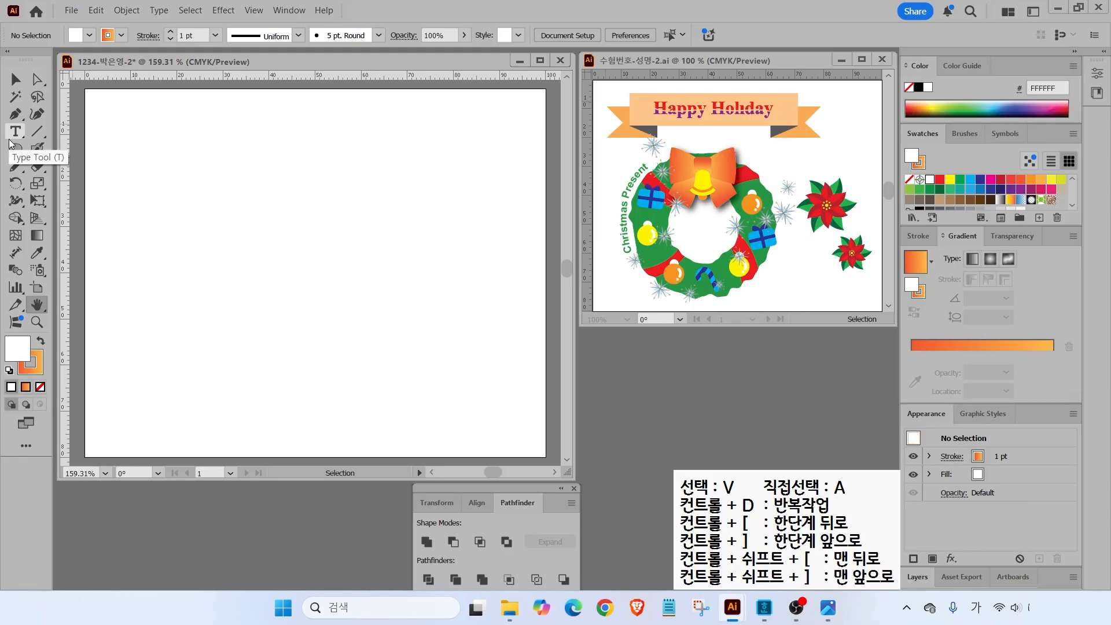
key("ctrl+2")
left_click_drag(633, 225, 632, 54)
left_click_drag(777, 224, 777, 36)
key("Escape")
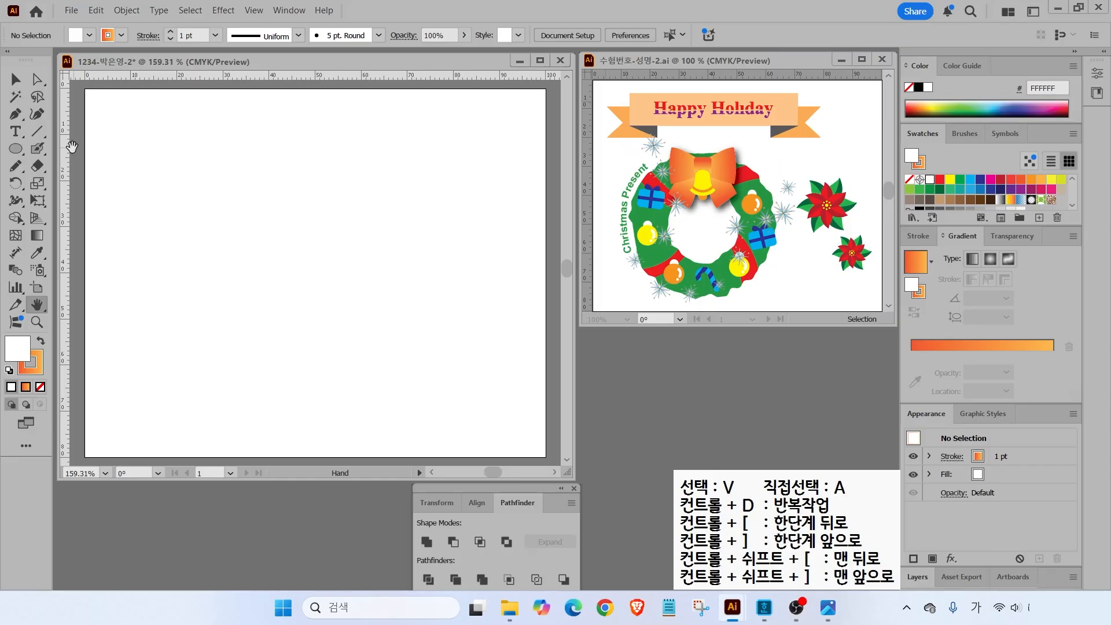
left_click_drag(68, 155, 129, 162)
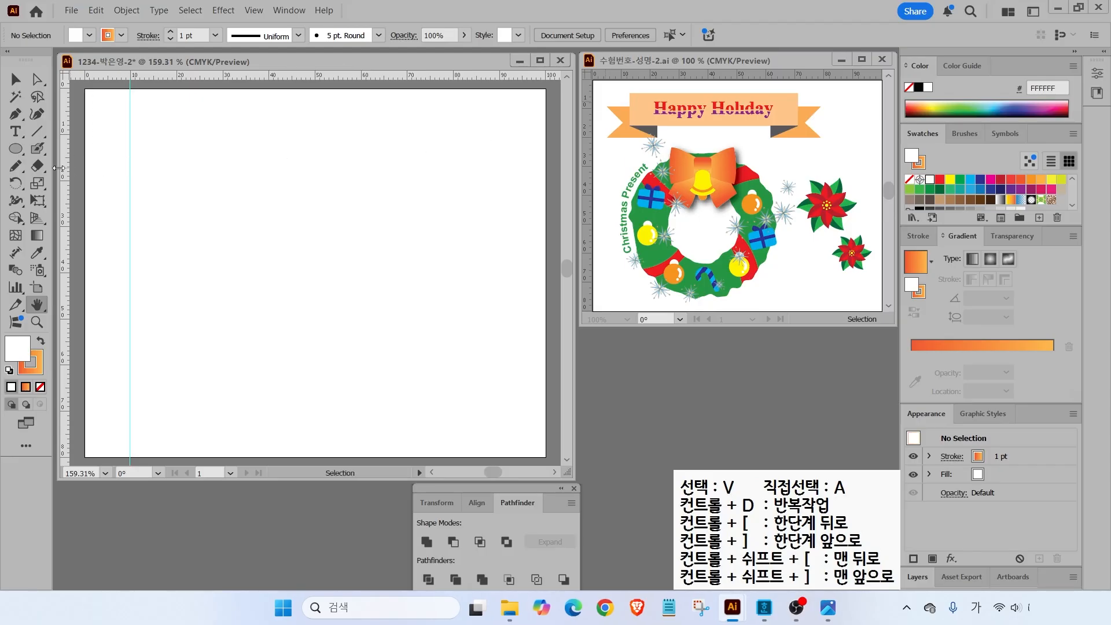
left_click_drag(63, 169, 375, 191)
left_click_drag(122, 83, 374, 423)
- Draw a circle between the guides, fill it with the new green, remove its stroke, and nudge it left
left_click(13, 152)
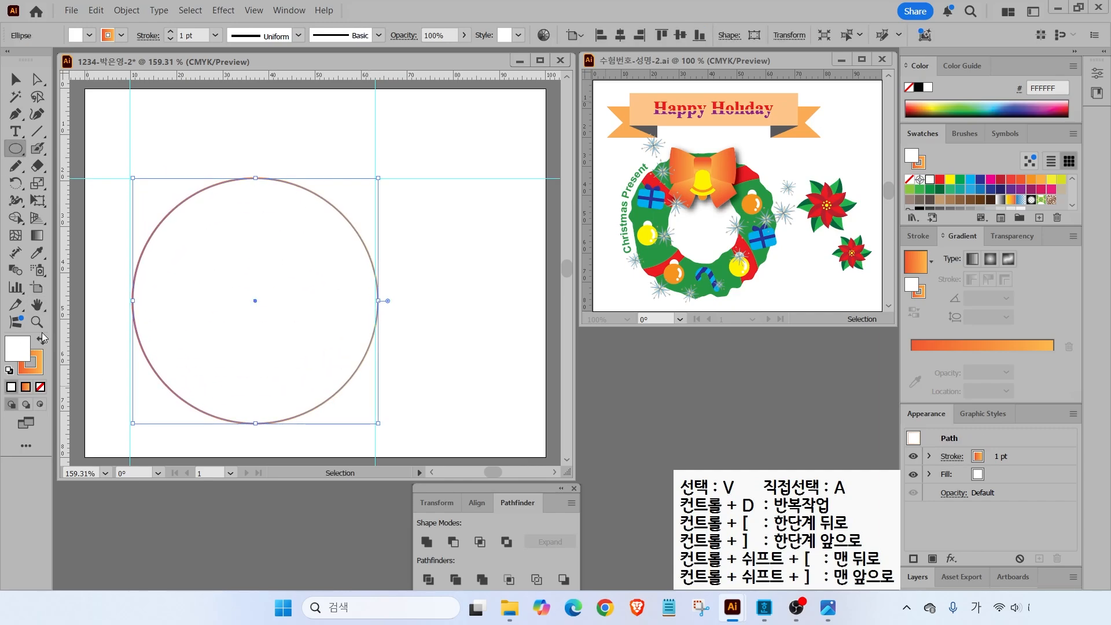
scroll(980, 207, "down", 3)
left_click(949, 203)
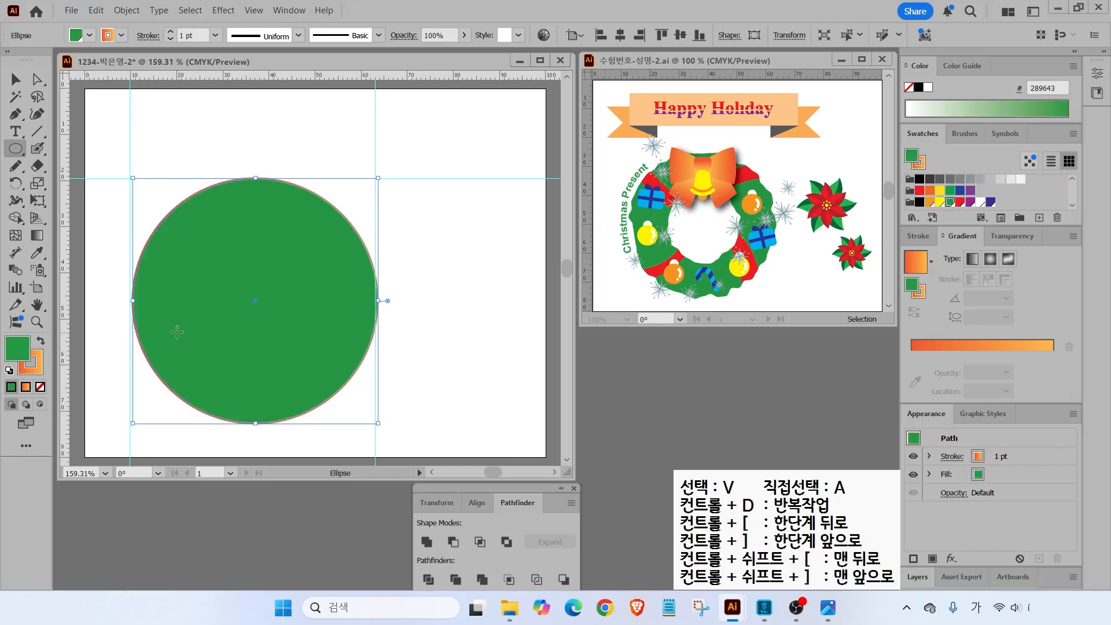
left_click(40, 387)
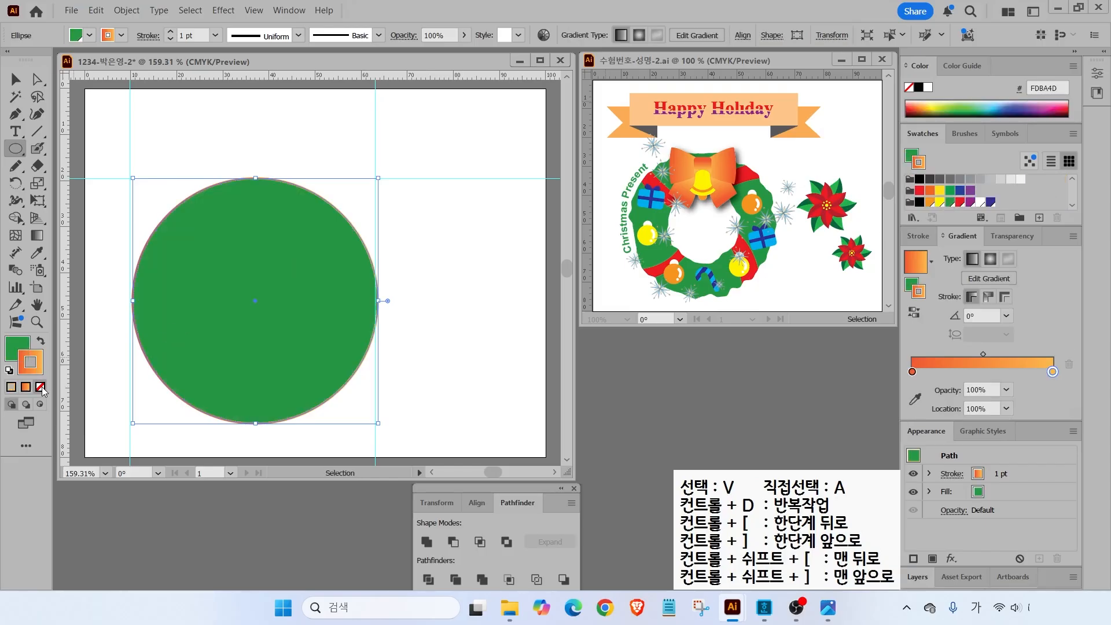
left_click(14, 78)
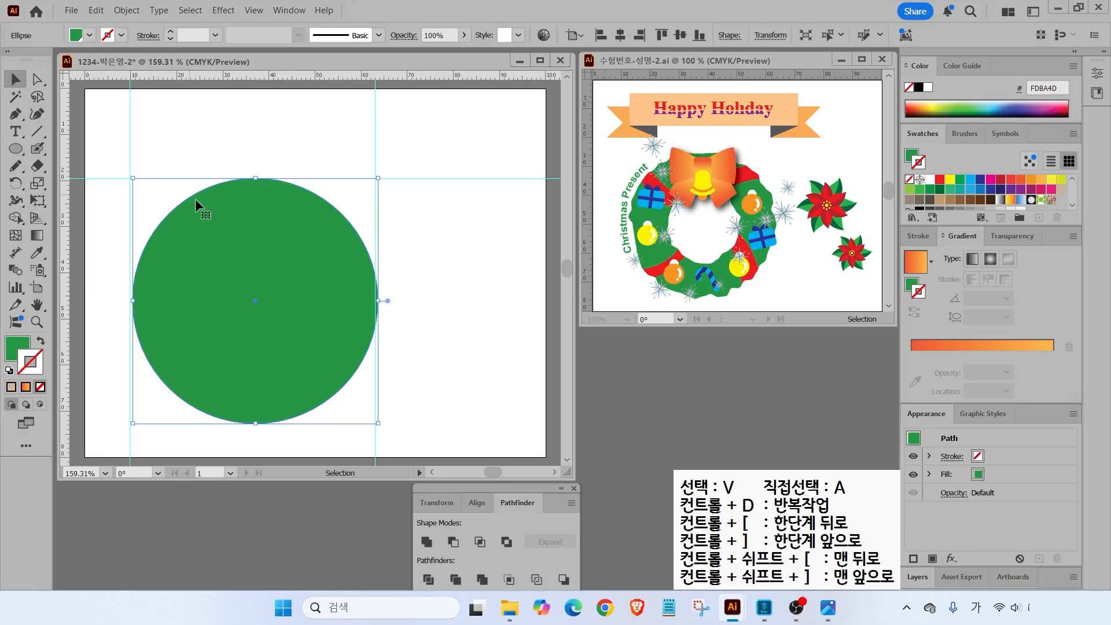
left_click_drag(219, 232, 217, 231)
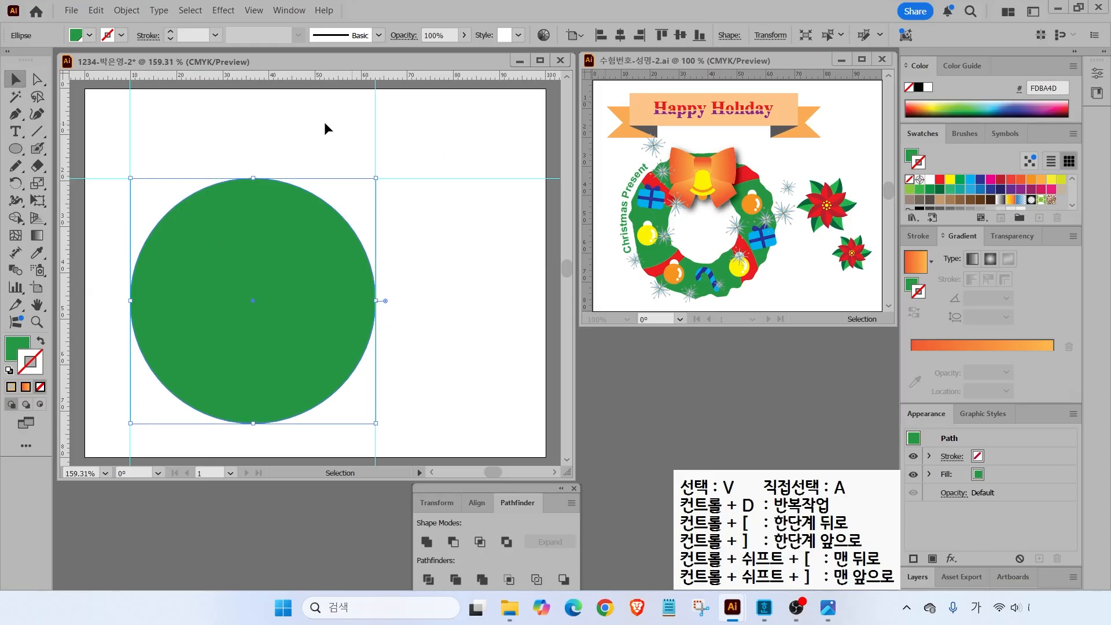
left_click(15, 148)
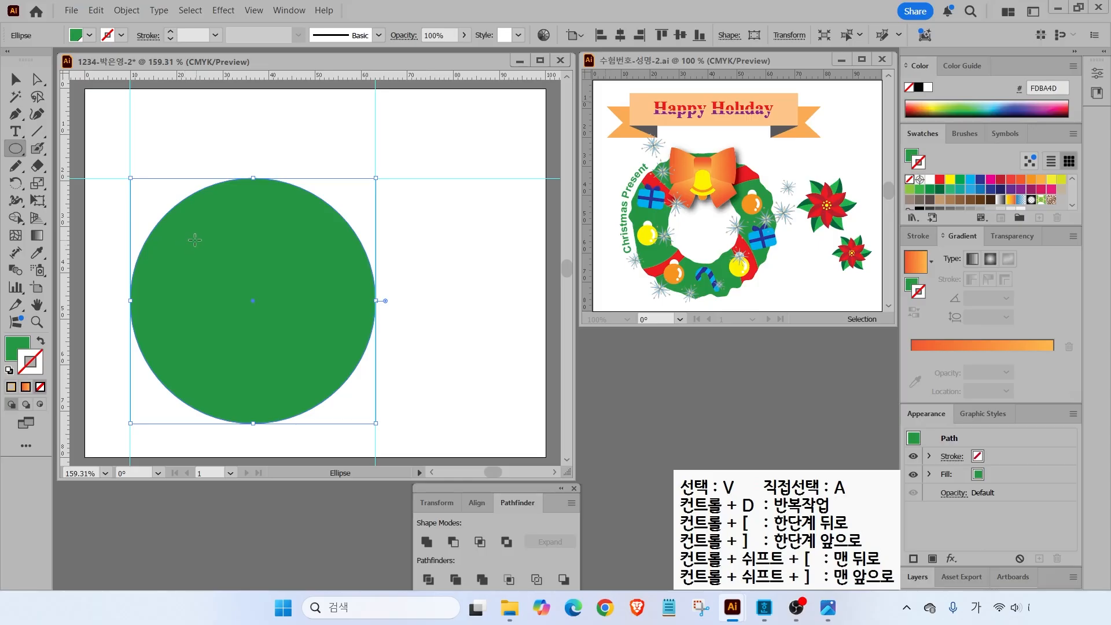
- Create an inner circle with Offset Path set to -12 mm inside the green circle
left_click(127, 12)
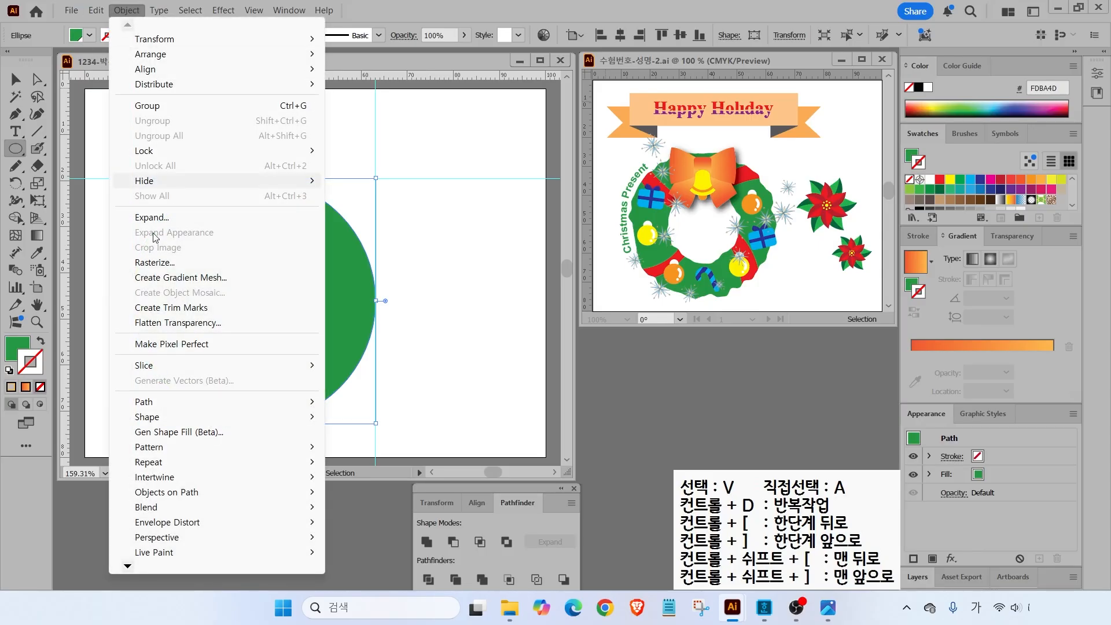
mouse_move(142, 402)
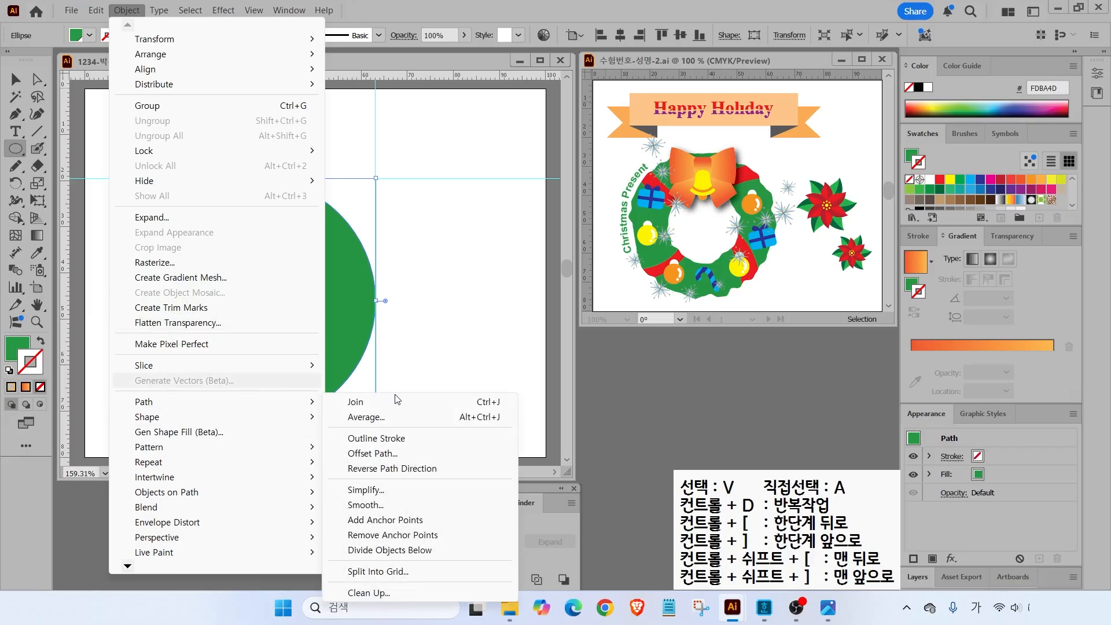
left_click(373, 454)
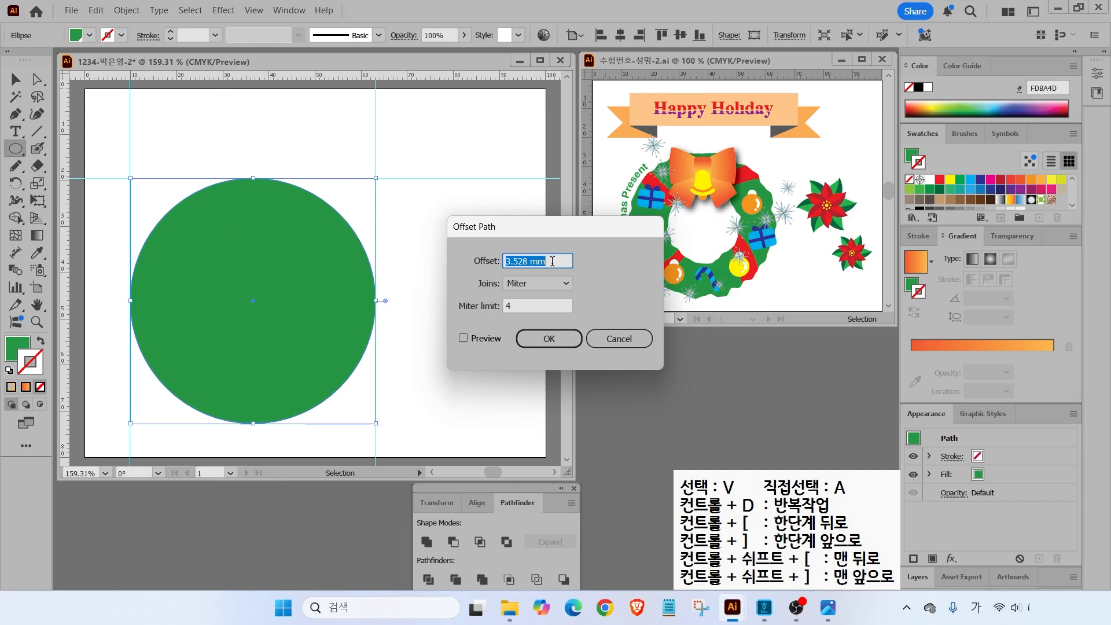
type("-10")
left_click(464, 339)
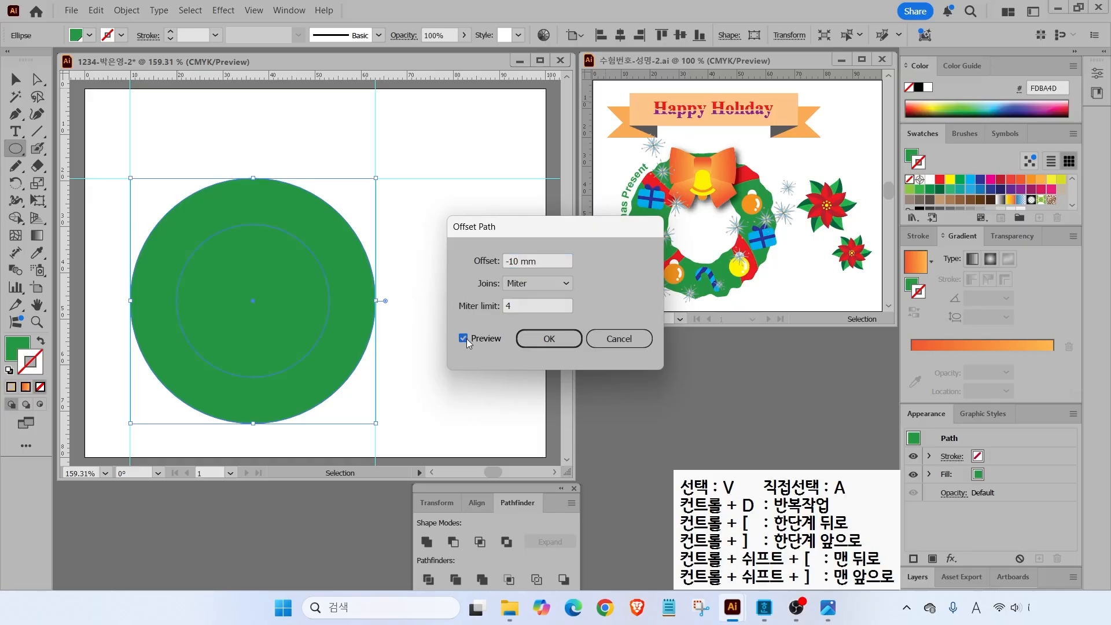
left_click(464, 339)
left_click_drag(546, 261, 426, 282)
type("-12")
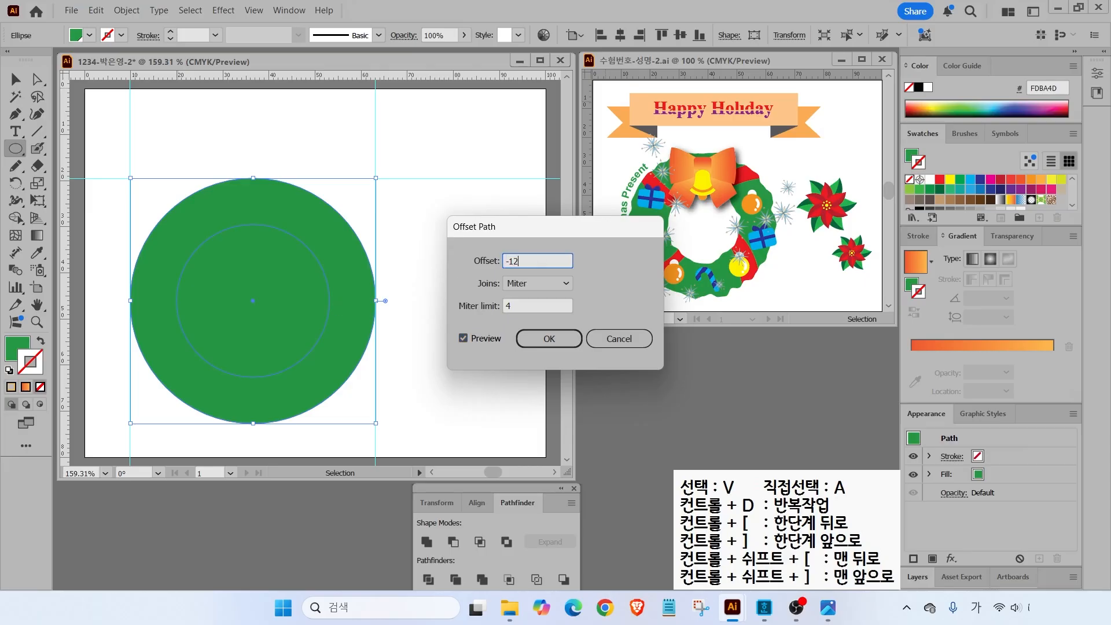
left_click(464, 339)
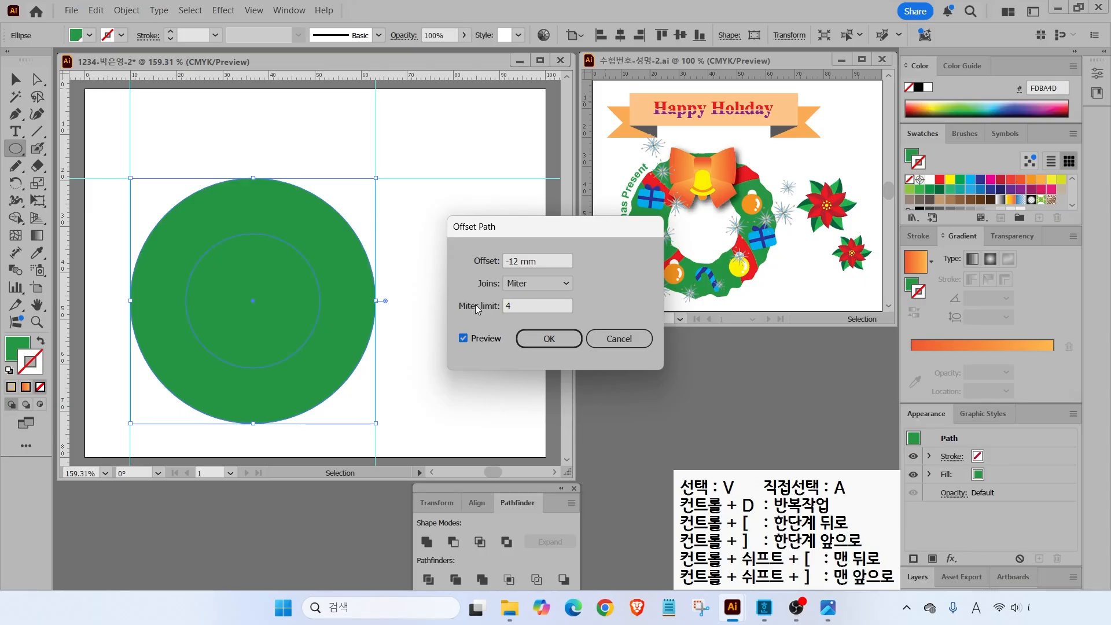
left_click(550, 339)
- Select both circles and subtract the inner one with Pathfinder Minus Front
left_click(15, 78)
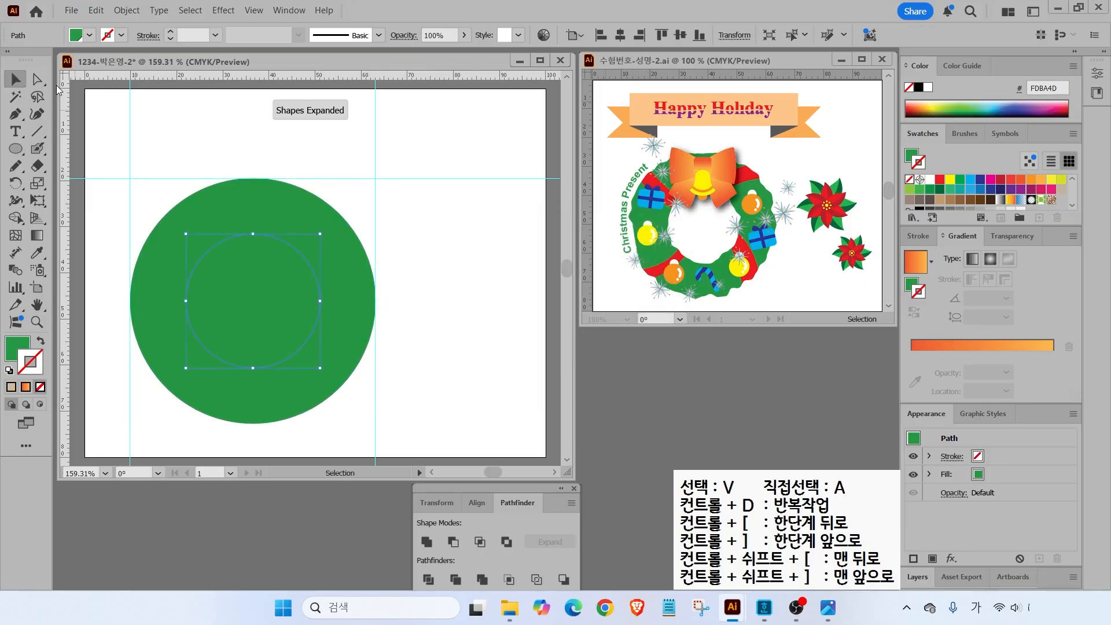
key("ctrl+a")
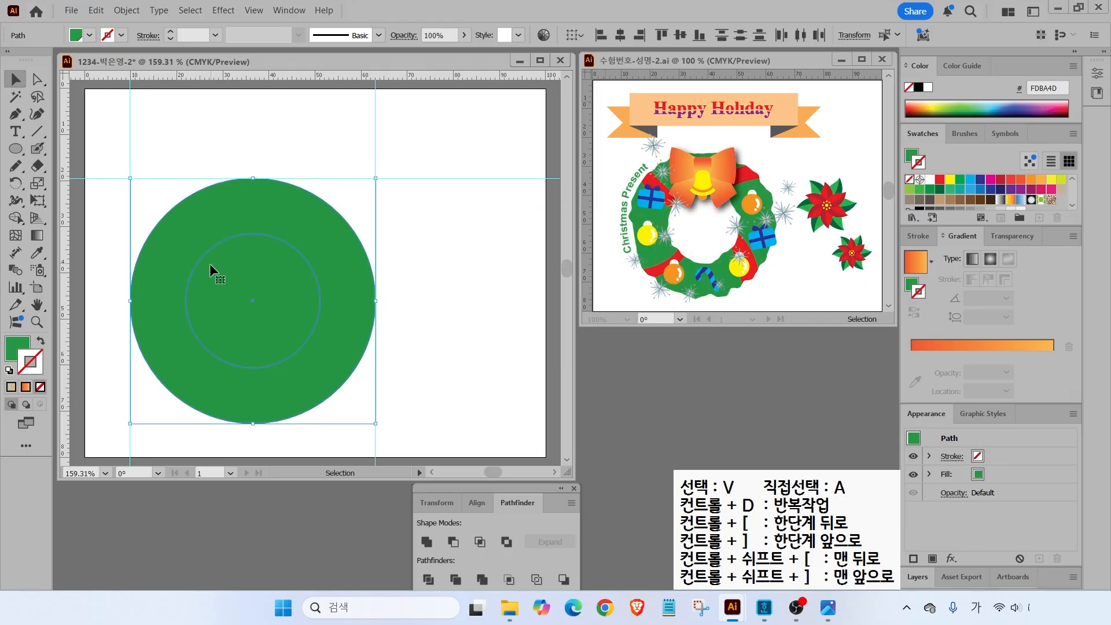
left_click(455, 545)
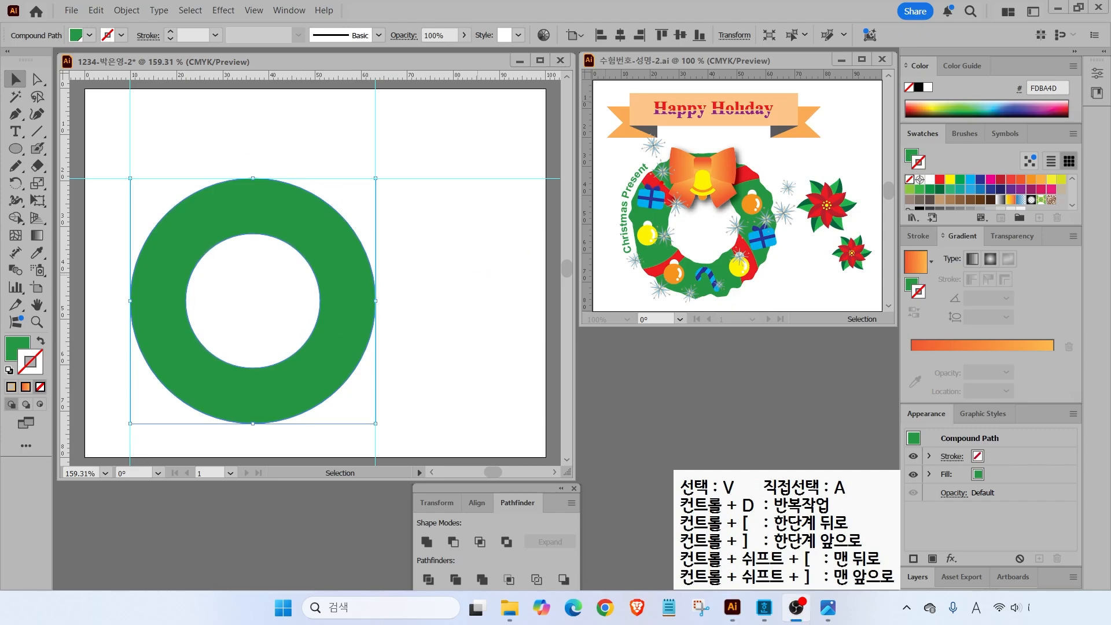
left_click_drag(804, 200, 768, 200)
key("Escape")
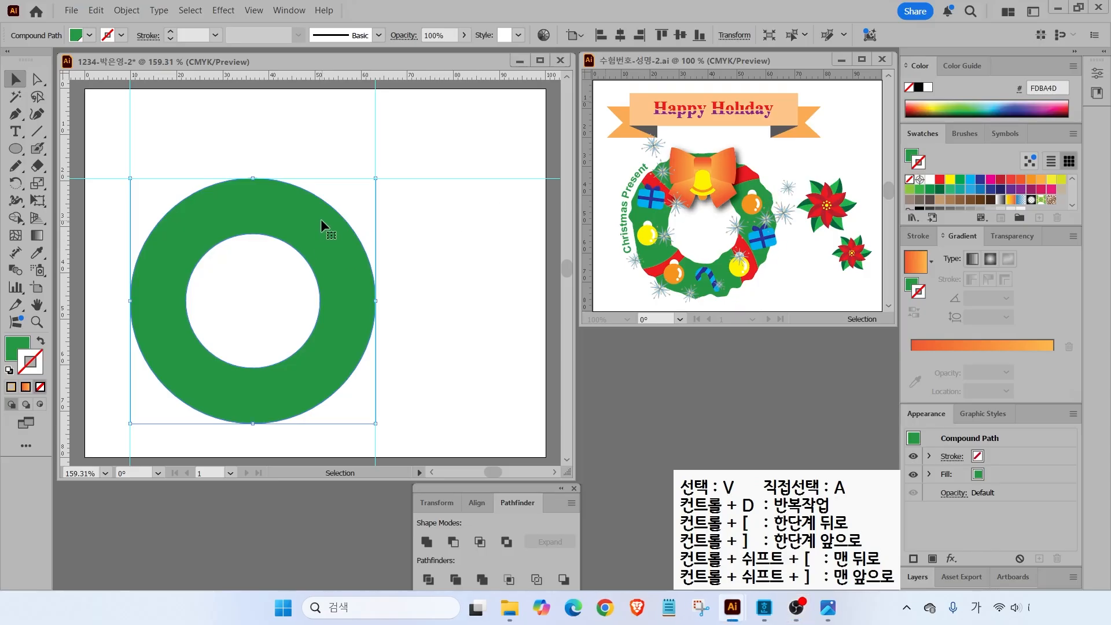
left_click(228, 11)
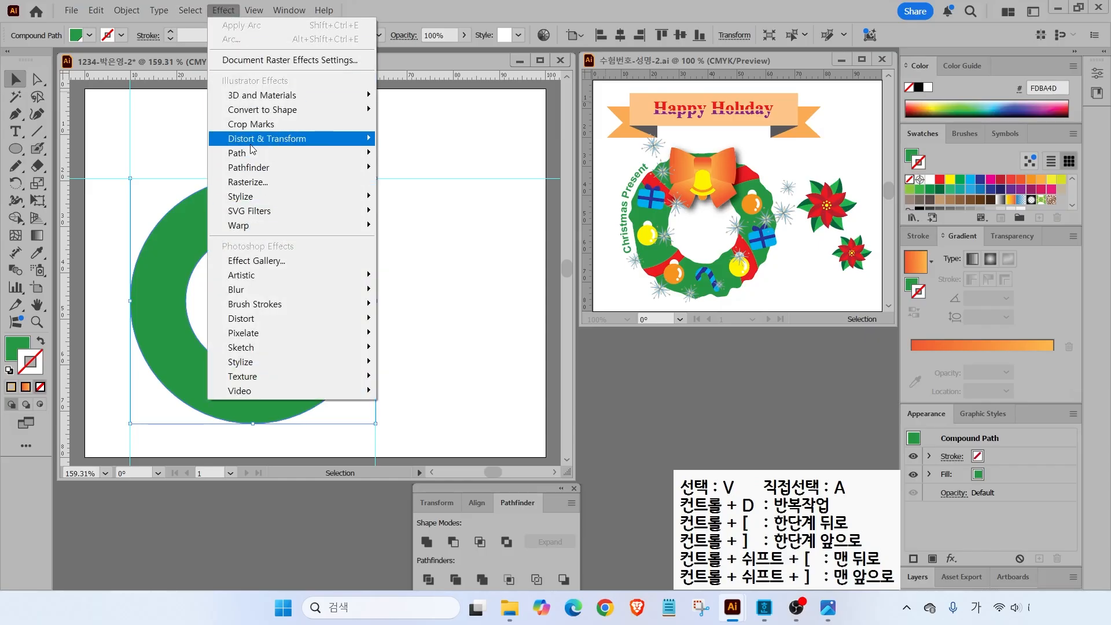
- Apply Roughen to the green ring with size 2%, detail 10 and smooth points
mouse_move(251, 145)
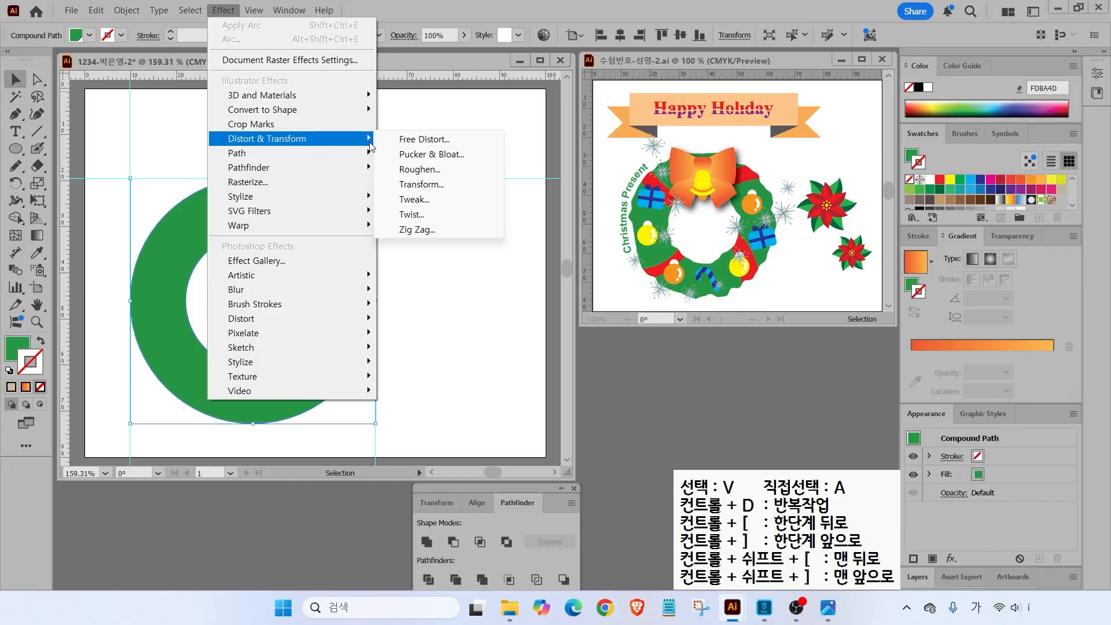
left_click(413, 173)
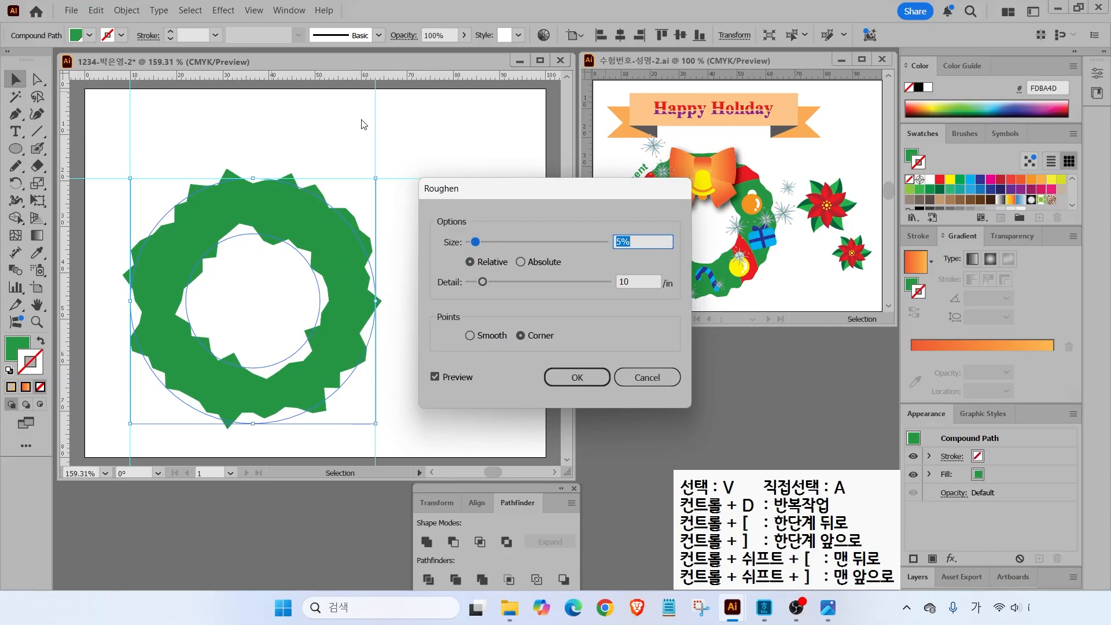
left_click_drag(475, 241, 474, 244)
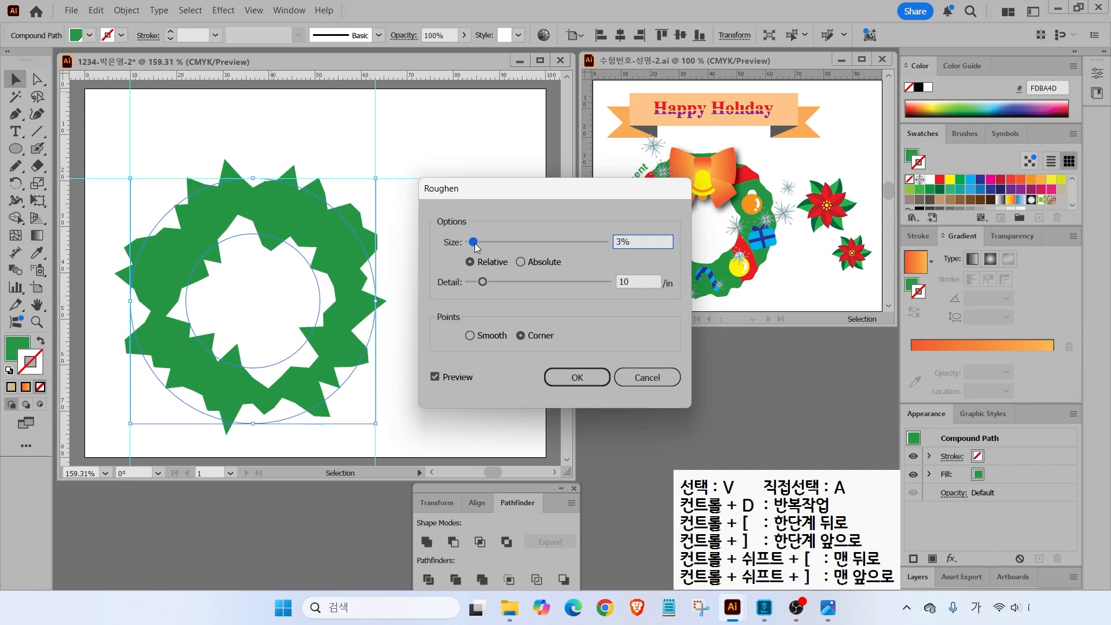
left_click(483, 283)
mouse_move(484, 282)
left_mouse_down()
mouse_move(531, 280)
mouse_move(479, 289)
mouse_move(481, 278)
left_mouse_up()
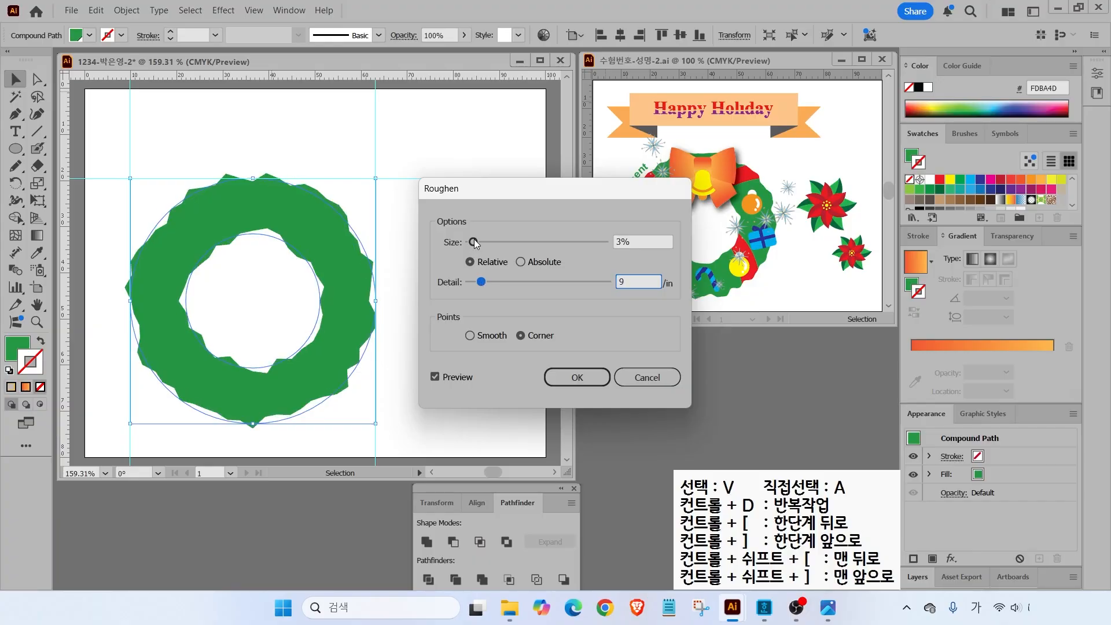
left_click(470, 336)
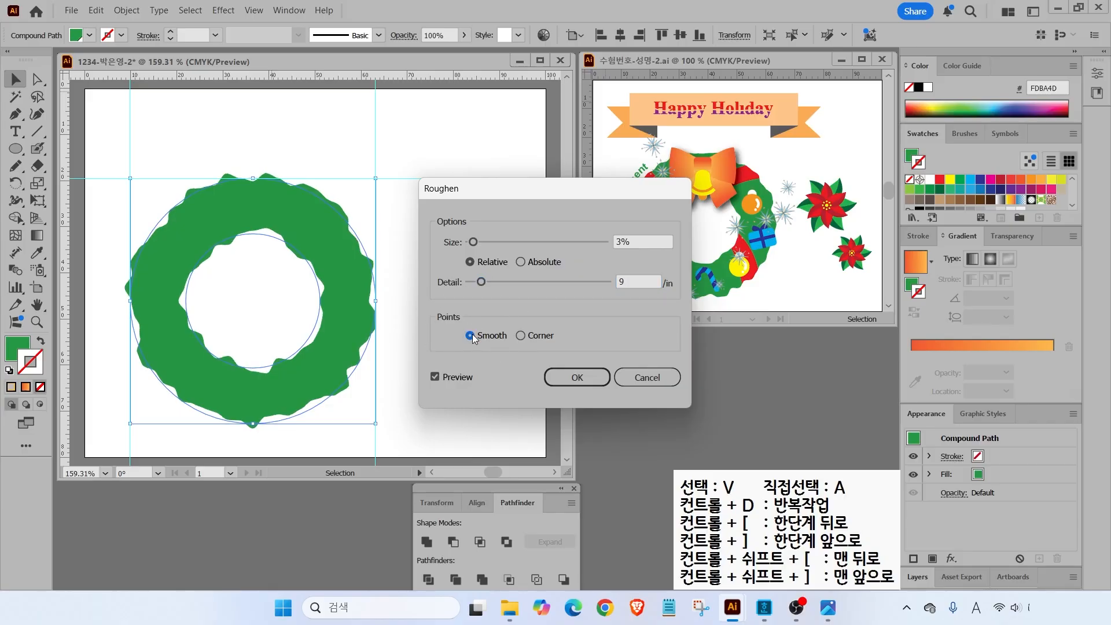
left_click(521, 336)
left_click(471, 335)
left_click(483, 281)
left_click_drag(473, 242, 471, 242)
left_click_drag(481, 282, 484, 284)
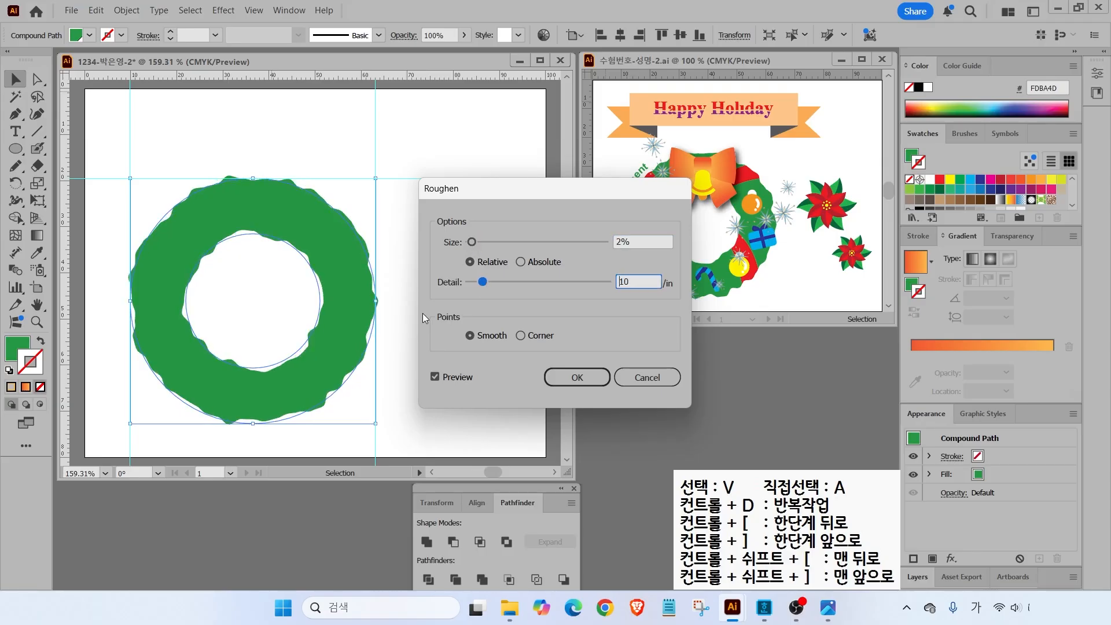
left_click(576, 375)
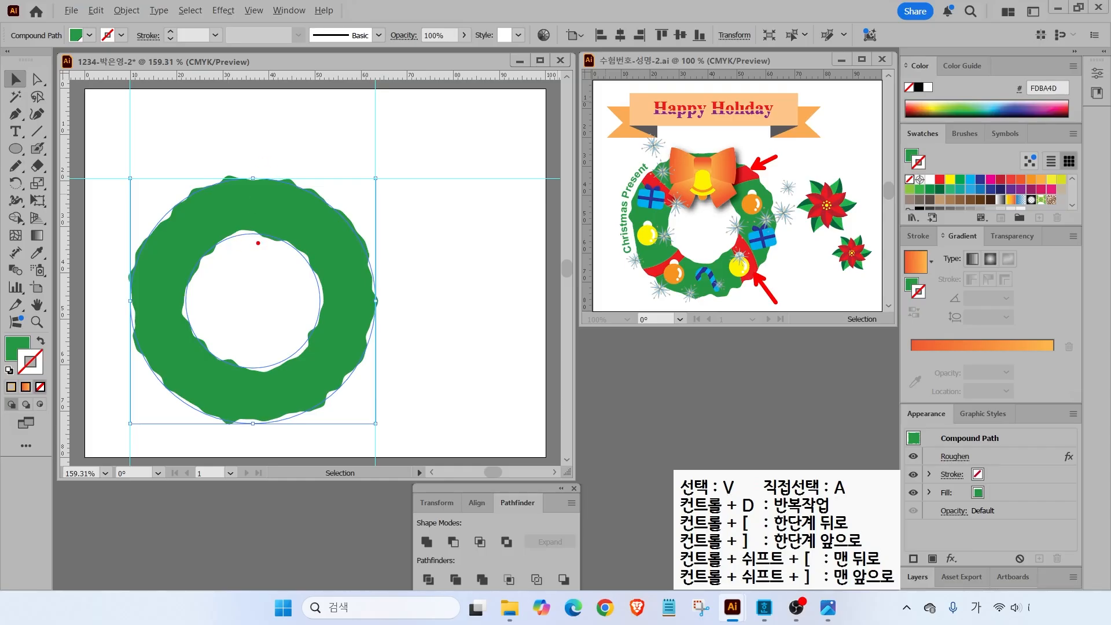
- Expand the ring's appearance so the roughened edge becomes its permanent outline
left_click(126, 10)
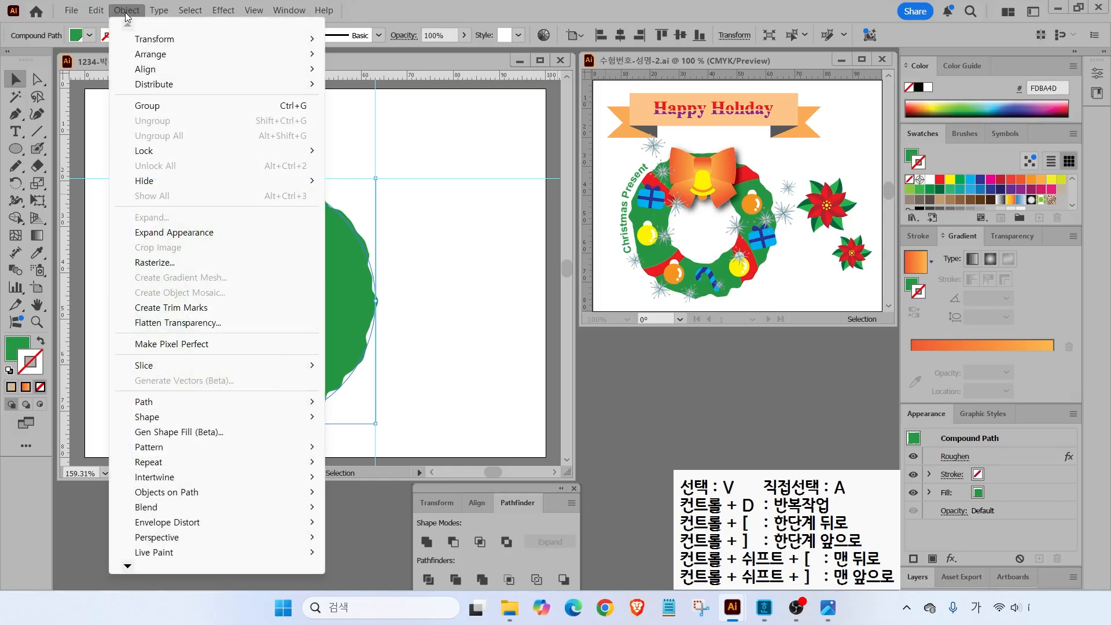
left_click(159, 234)
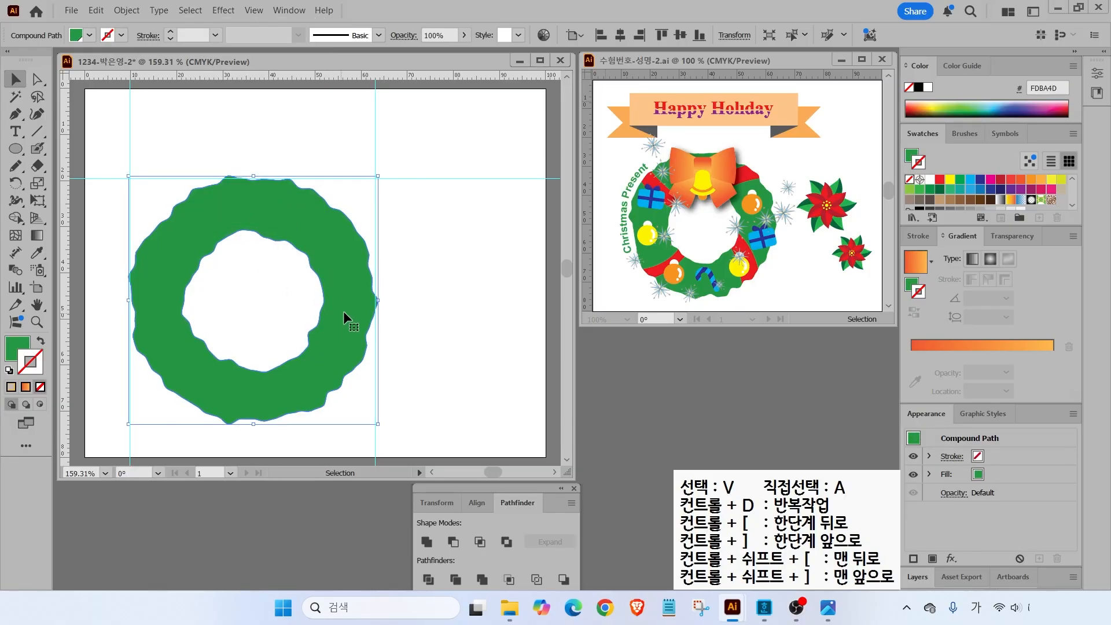
key("ctrl+2")
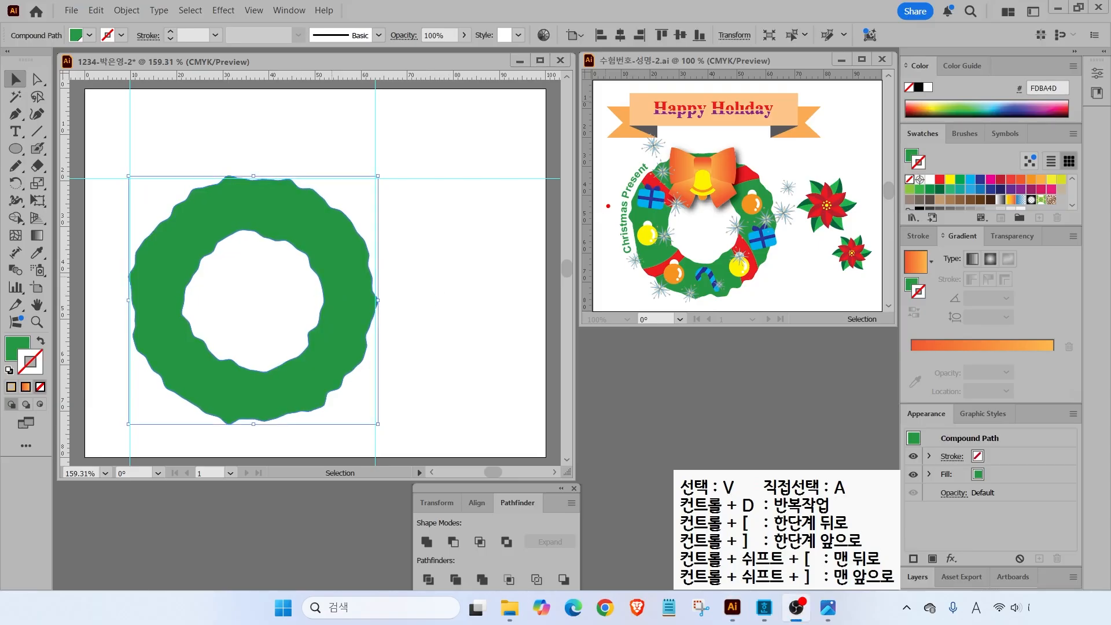
left_click_drag(647, 175, 584, 116)
key("Escape")
left_click(181, 254)
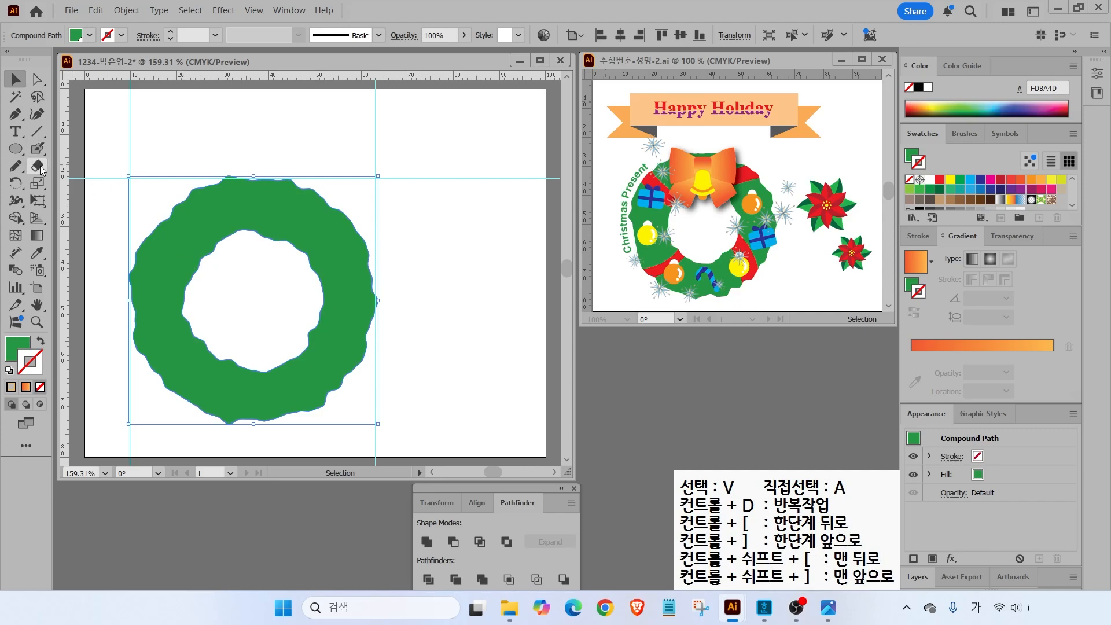
- Cut two parallel knife slices across the wreath's upper-left section
left_click_drag(40, 167, 92, 201)
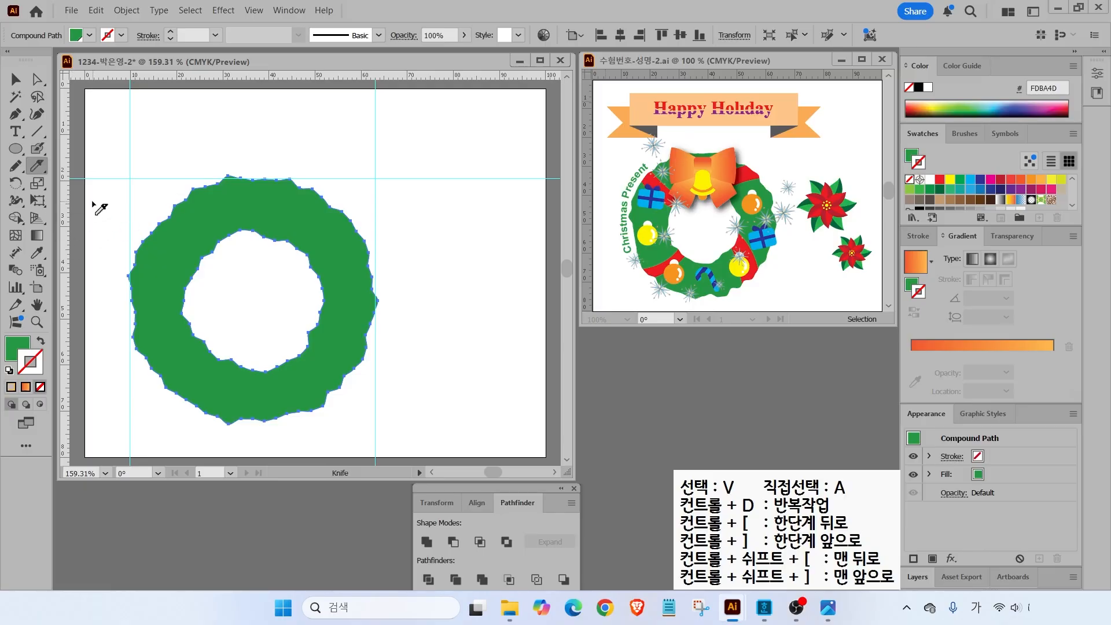
key("ctrl+2")
mouse_move(133, 175)
left_mouse_down()
mouse_move(176, 221)
mouse_move(267, 284)
left_mouse_up()
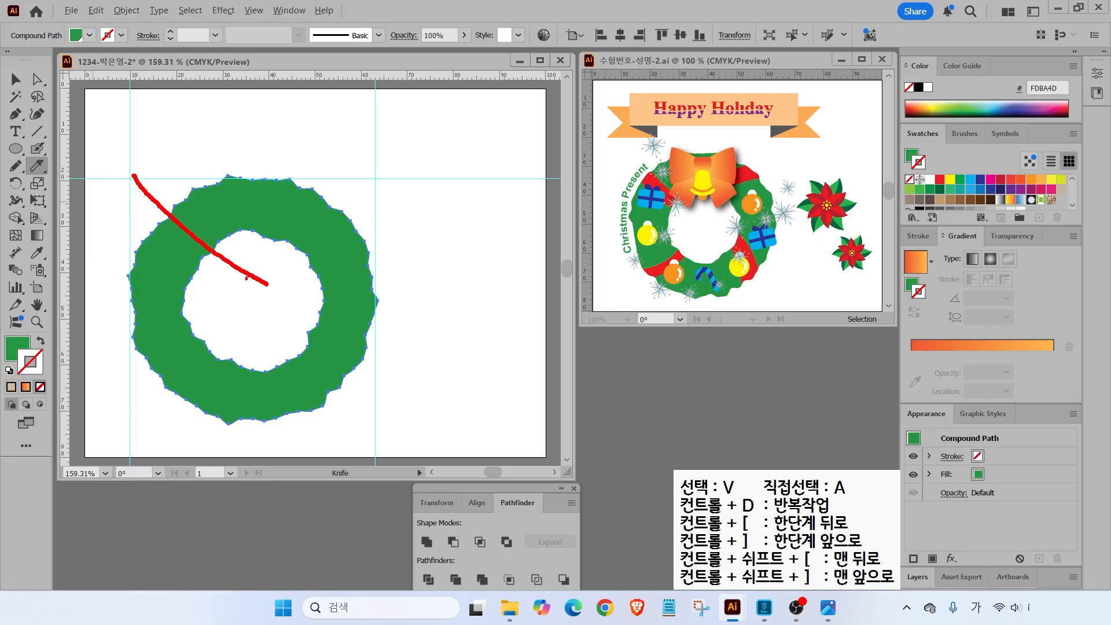
left_click_drag(116, 194, 230, 294)
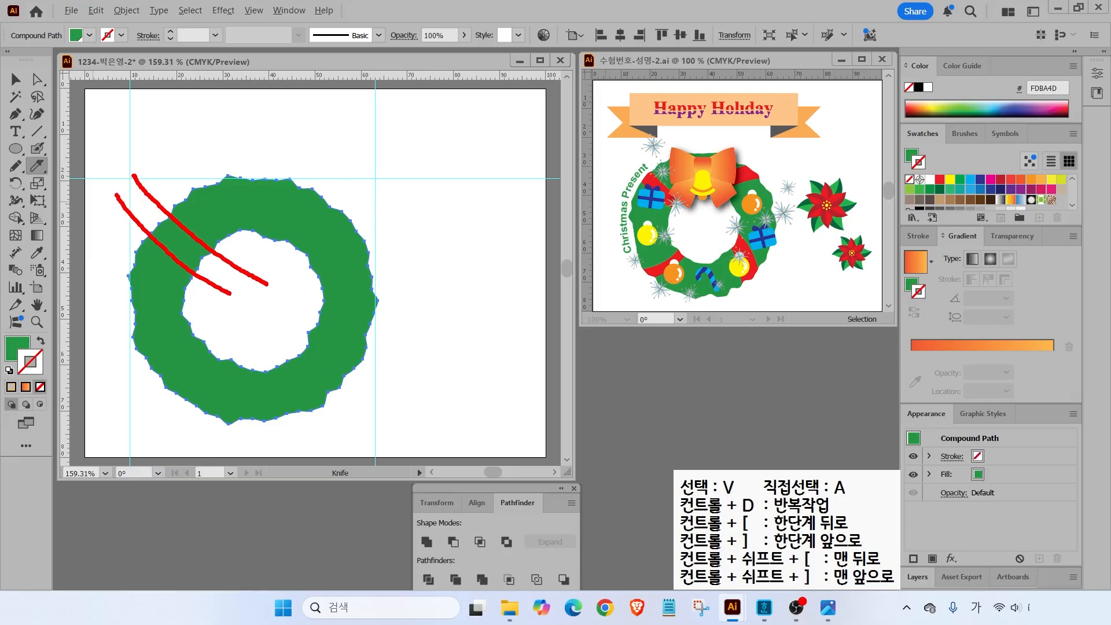
left_click_drag(135, 264, 185, 289)
key("Escape")
left_click_drag(158, 167, 228, 257)
left_click_drag(142, 191, 209, 258)
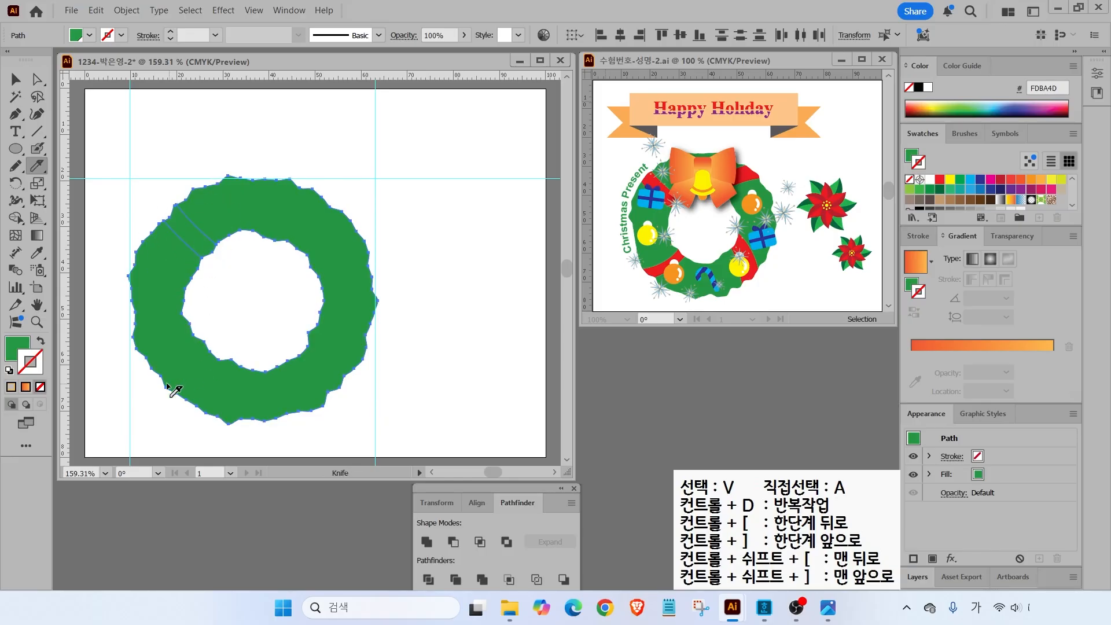
- Slice bands at the lower-left, lower-right and upper-right of the wreath, then deselect
mouse_move(120, 377)
left_mouse_down()
mouse_move(168, 374)
mouse_move(226, 330)
left_mouse_up()
mouse_move(115, 368)
left_mouse_down()
mouse_move(174, 366)
mouse_move(216, 344)
mouse_move(219, 317)
mouse_move(340, 417)
mouse_move(332, 404)
left_mouse_up()
mouse_move(280, 313)
left_mouse_down()
mouse_move(326, 331)
mouse_move(365, 392)
left_mouse_up()
mouse_move(278, 278)
left_mouse_down()
mouse_move(293, 233)
mouse_move(372, 211)
left_mouse_up()
mouse_move(288, 265)
left_mouse_down()
mouse_move(330, 240)
mouse_move(389, 235)
left_mouse_up()
key("v")
left_click(190, 119)
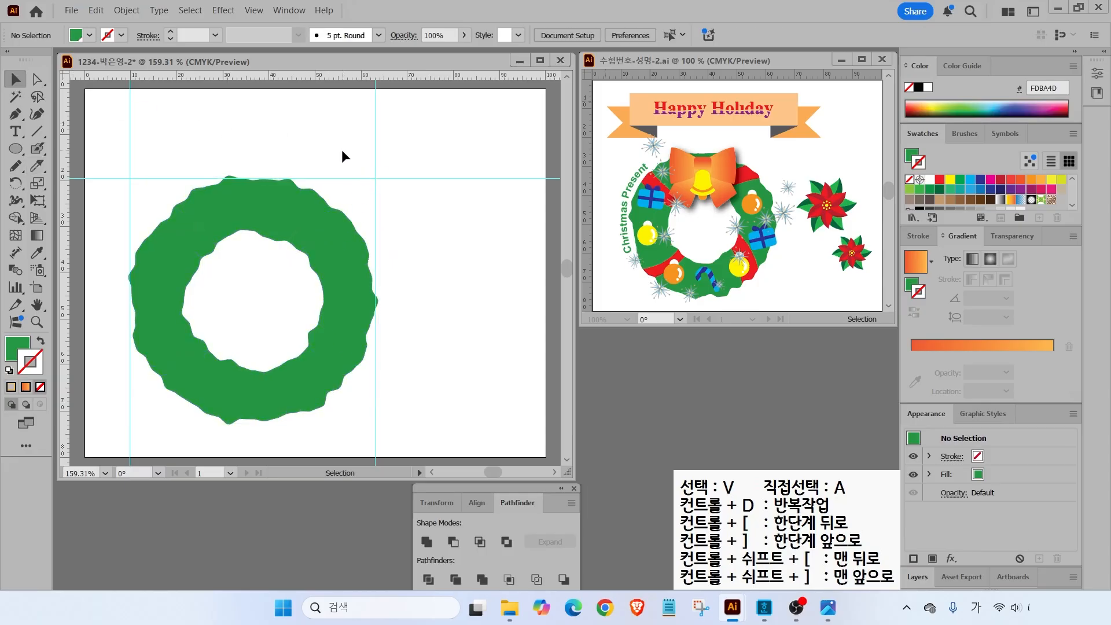
- Fill the upper-right, upper-left, lower-left and lower-right bands with the red swatch
left_click(327, 221)
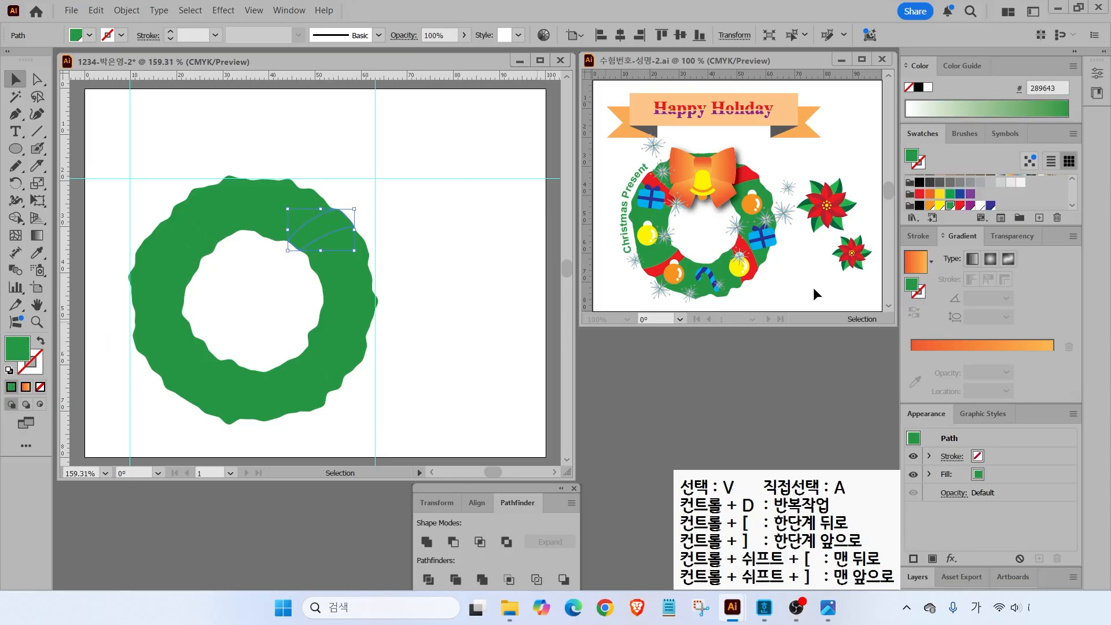
left_click(961, 205)
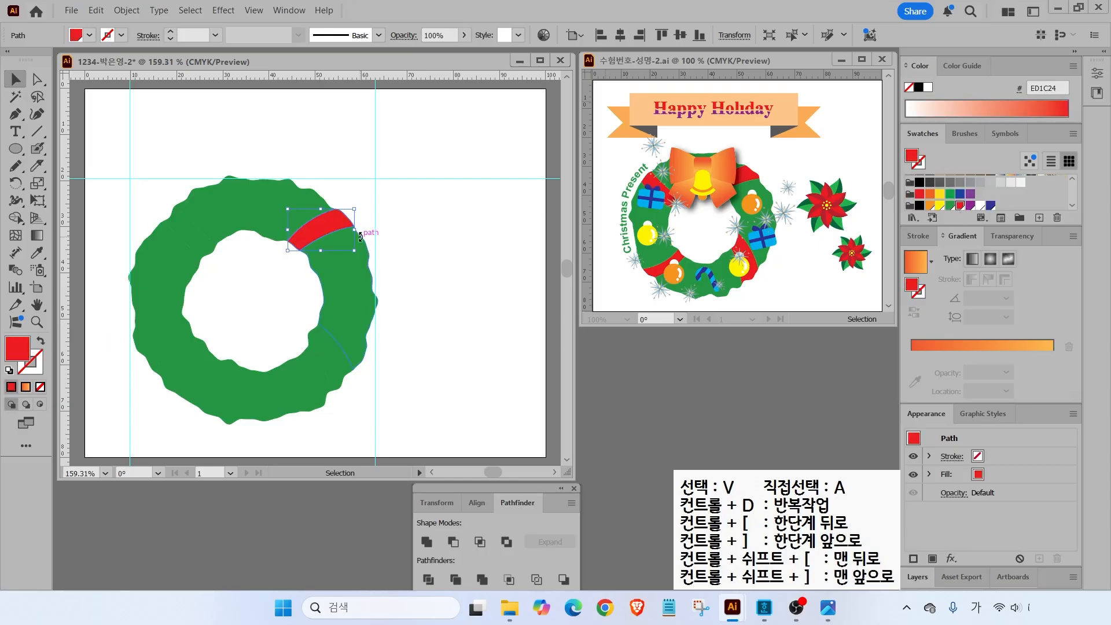
left_click(191, 240)
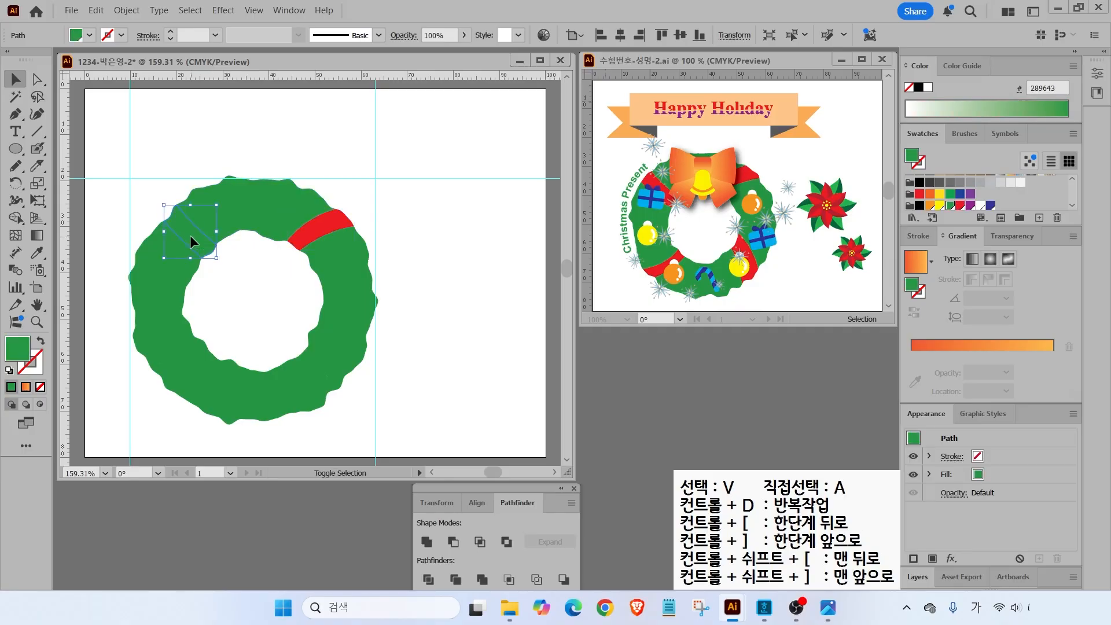
left_click(174, 366, "shift")
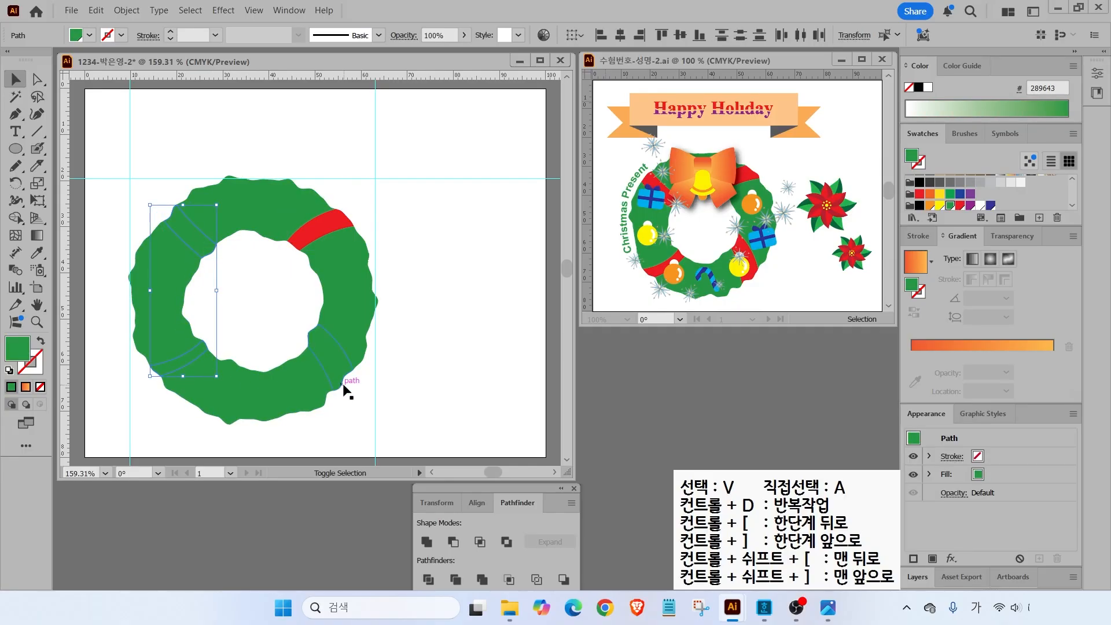
left_click(334, 370, "shift")
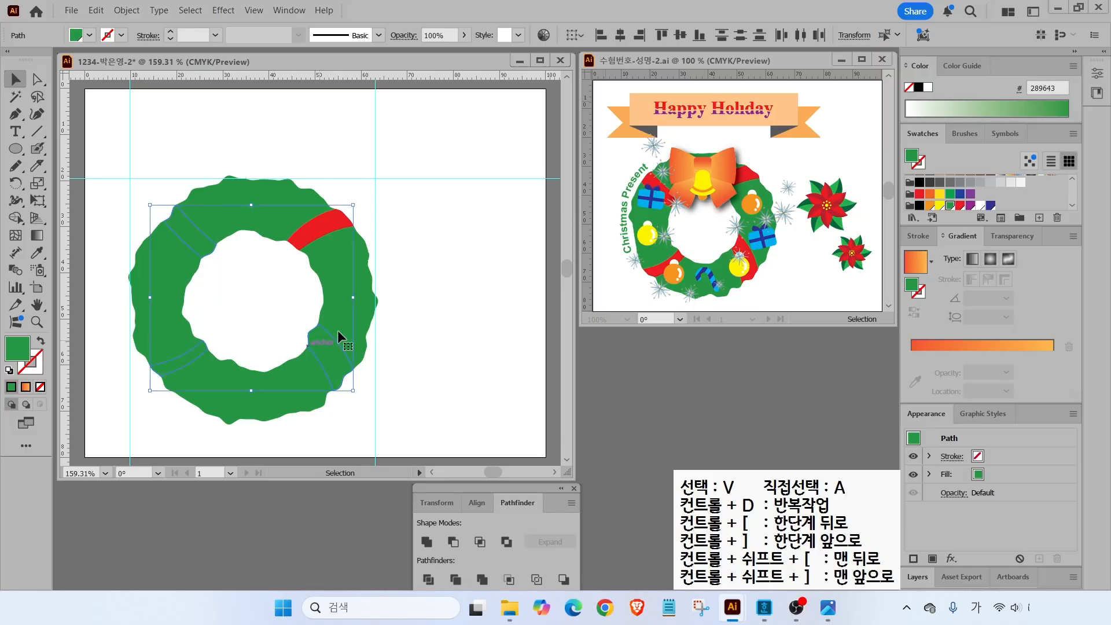
left_click(961, 205)
left_click(471, 310)
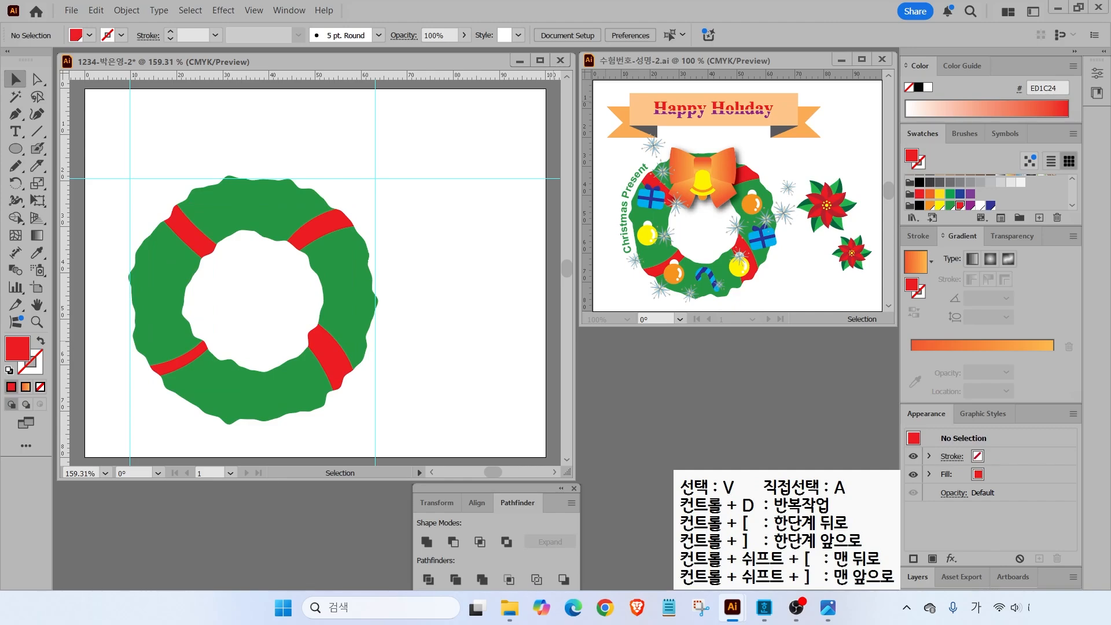
- Marquee-select every piece of the wreath
key("alt+Tab")
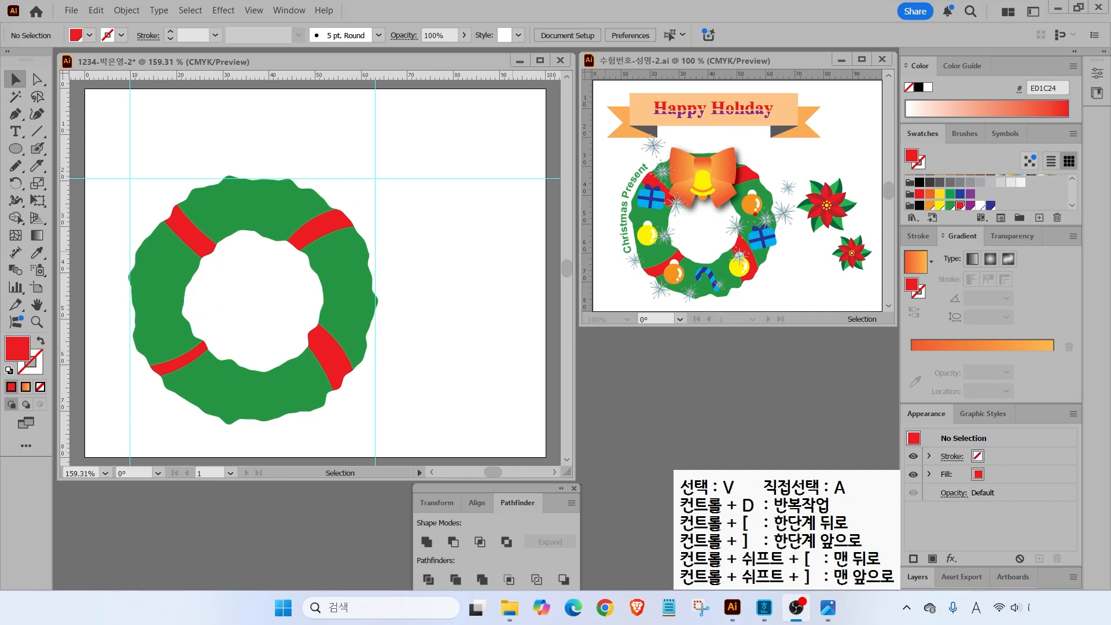
left_click_drag(761, 196, 809, 169)
left_click_drag(770, 247, 801, 286)
left_click_drag(716, 288, 765, 327)
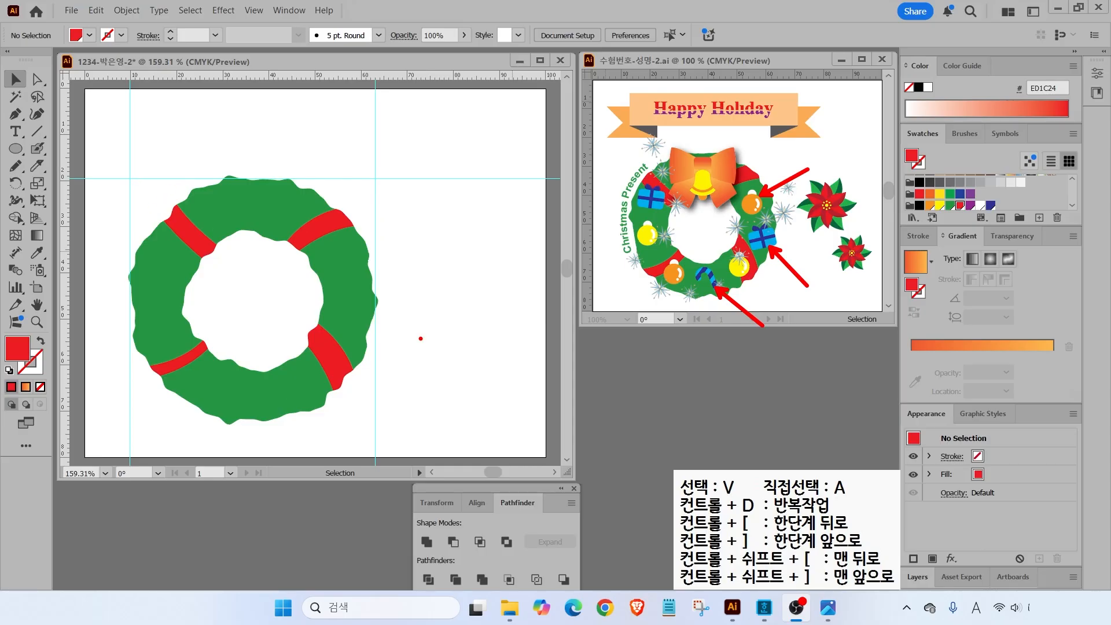
key("Escape")
left_click_drag(135, 194, 363, 419)
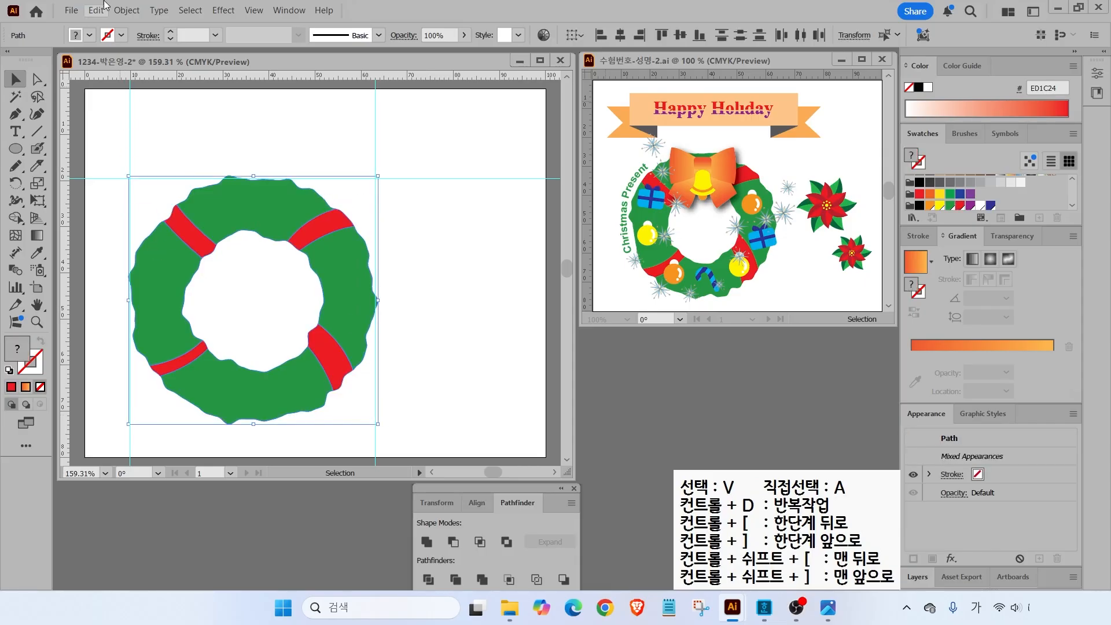
- Group all wreath pieces with Object > Group, then lock it via Object > Lock > Selection
left_click(126, 10)
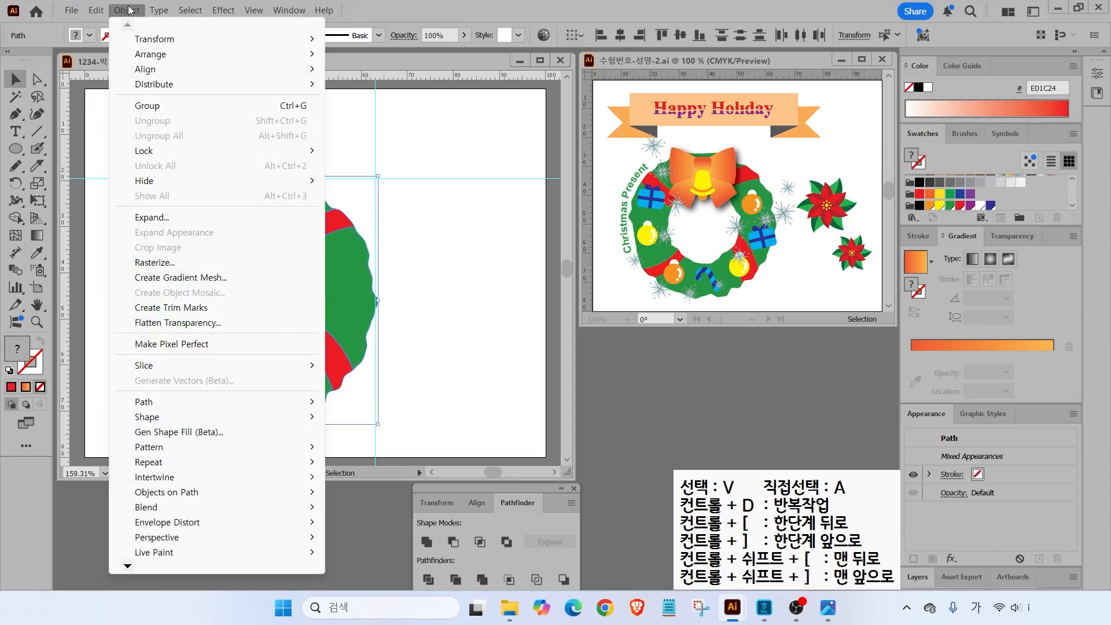
left_click(148, 106)
mouse_move(311, 226)
left_mouse_down()
mouse_move(286, 220)
mouse_move(312, 228)
left_mouse_up()
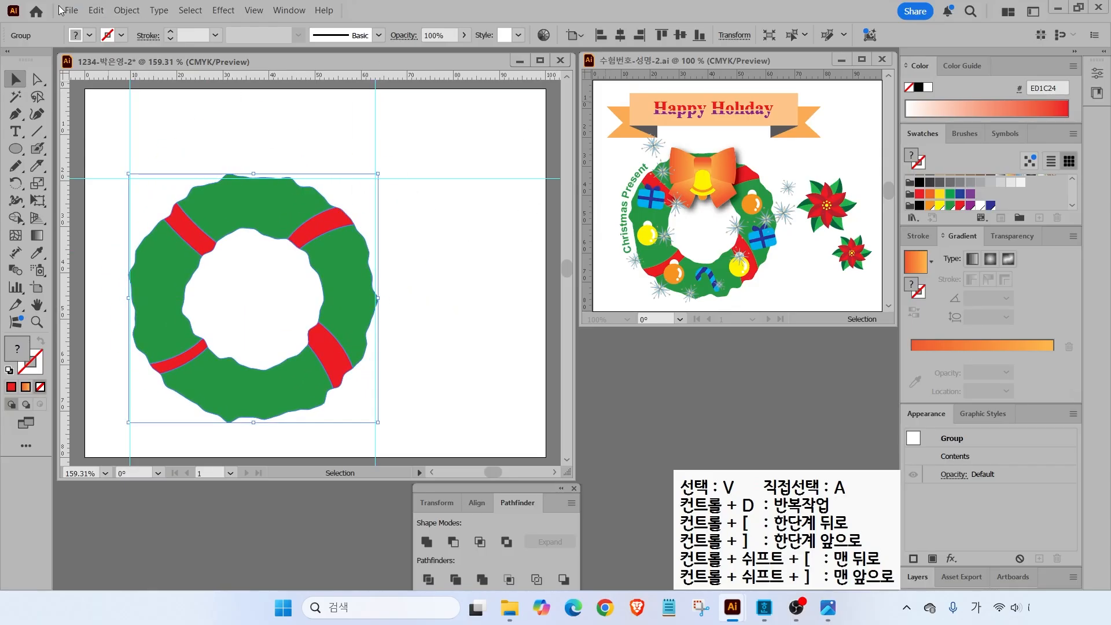
left_click(126, 10)
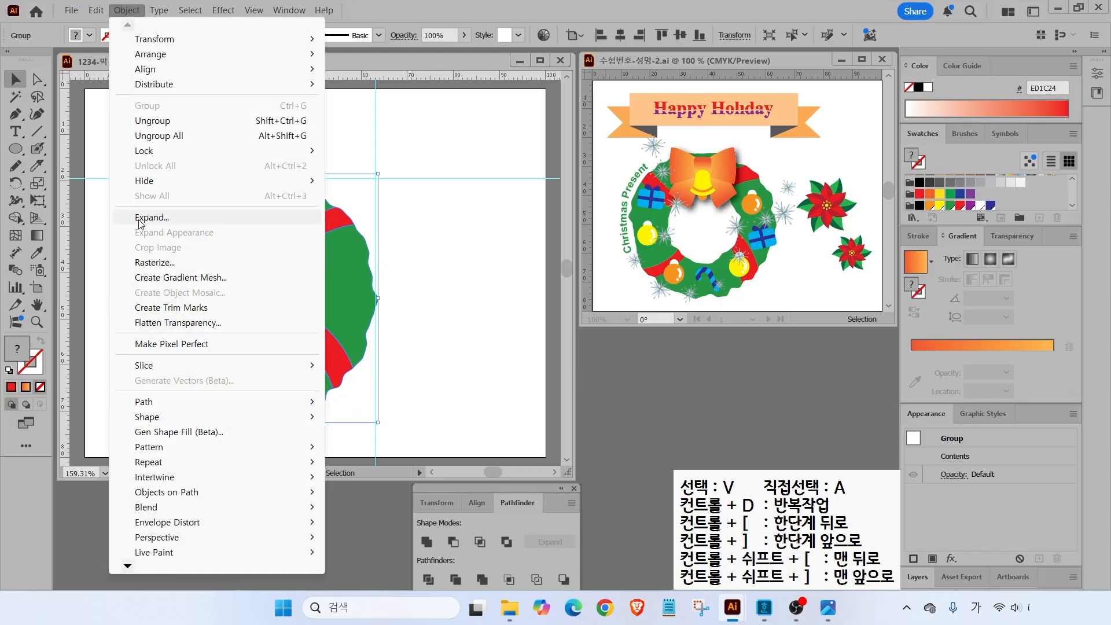
mouse_move(159, 156)
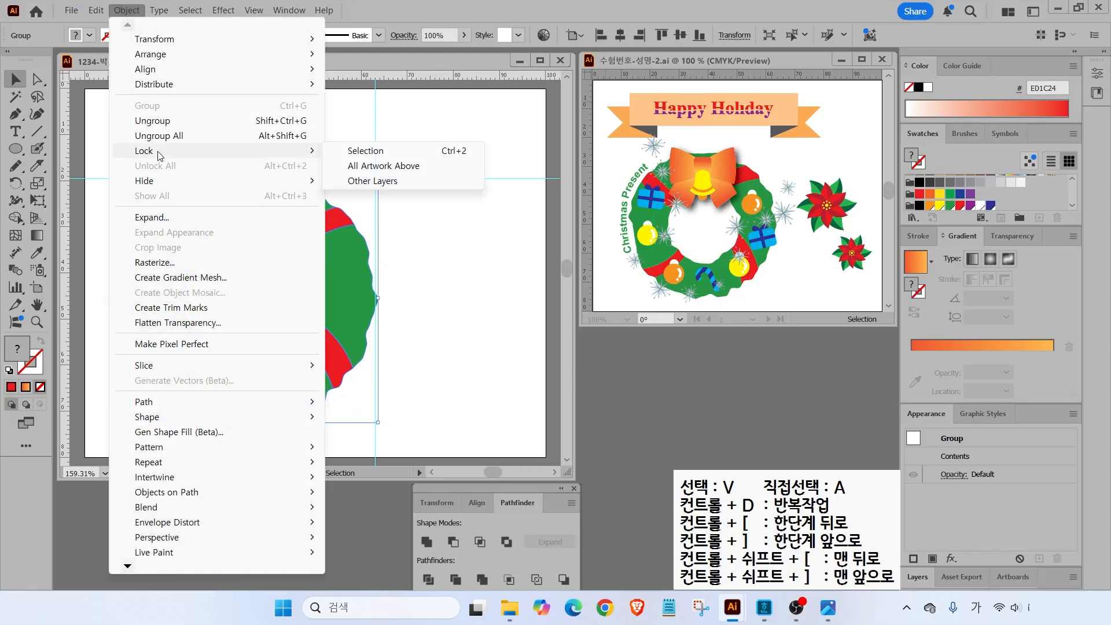
left_click(370, 152)
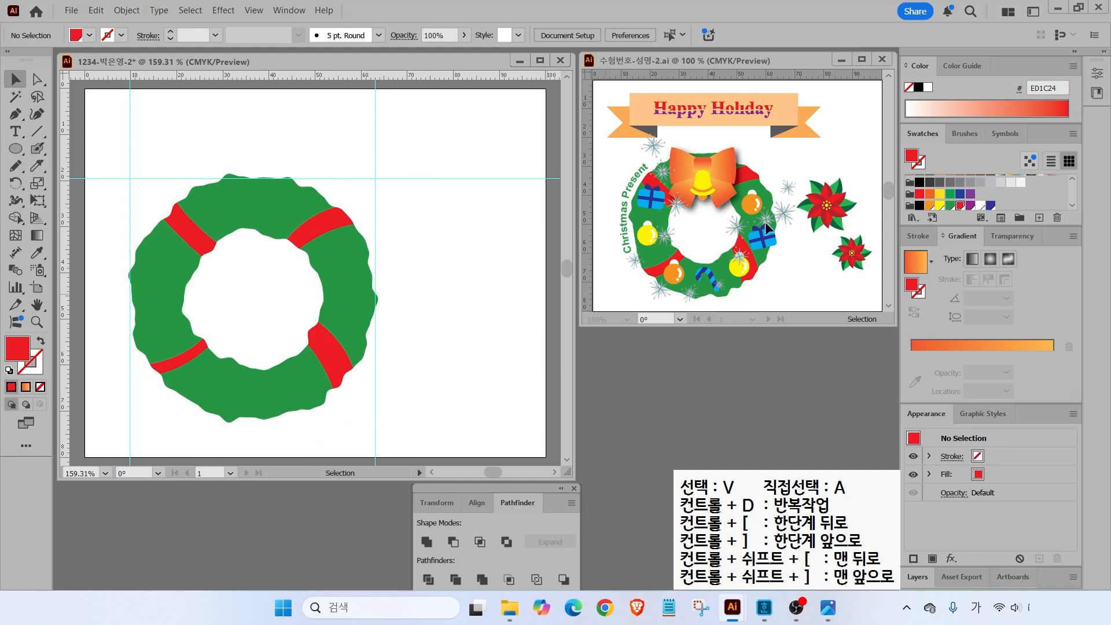
- Draw an ornament circle on the upper-right band and a small white circle above it
left_click(15, 149)
left_click_drag(321, 243, 356, 279)
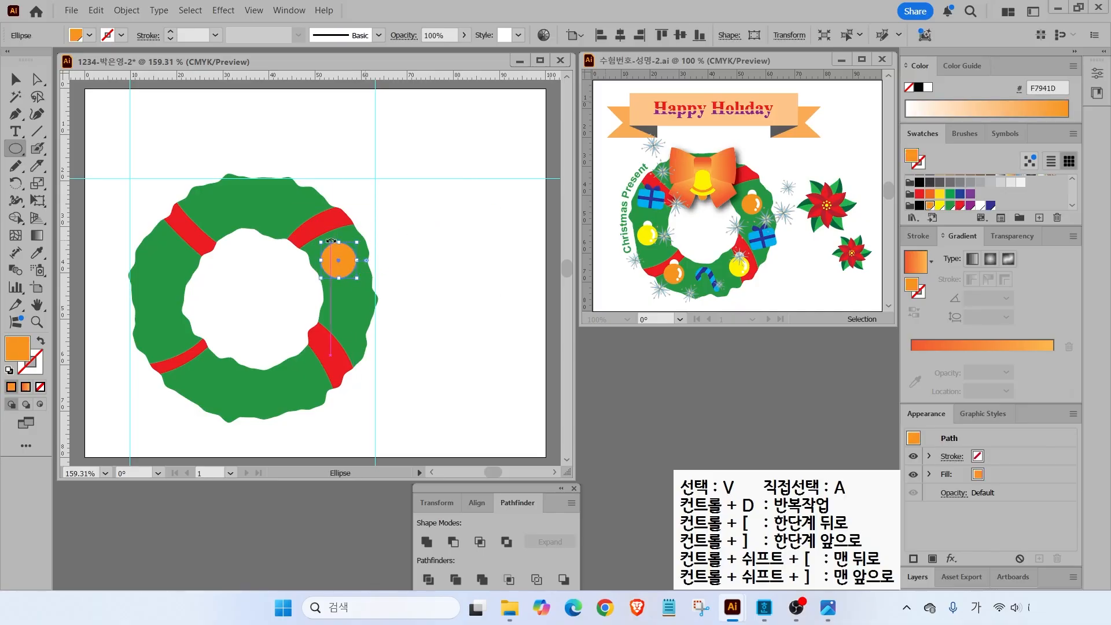
scroll(318, 231, "up", 2)
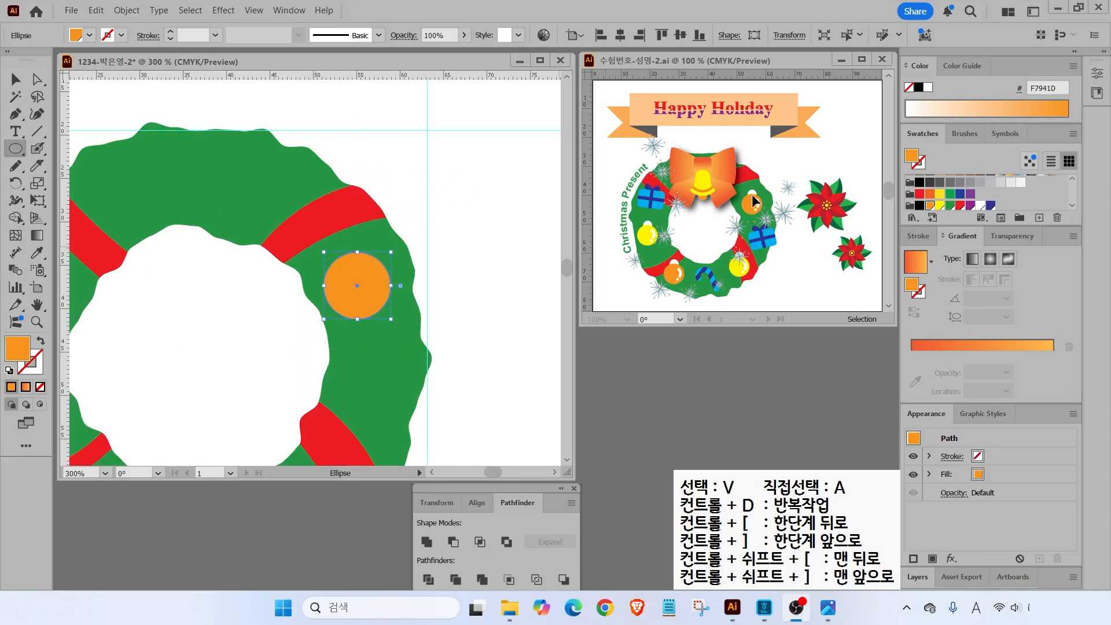
key("ctrl")
left_click(16, 152)
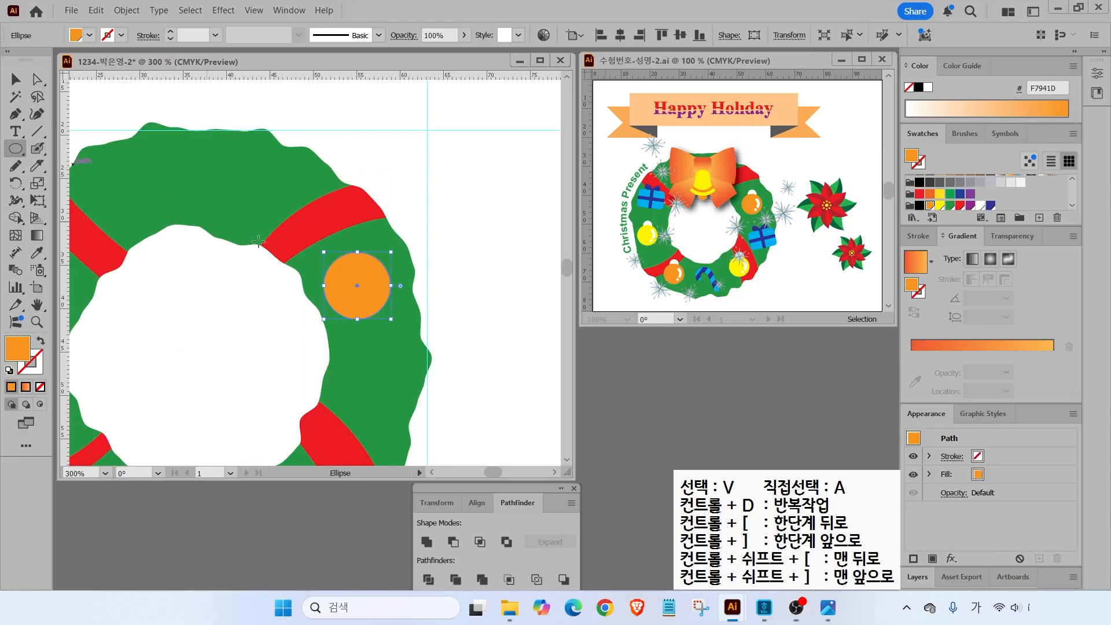
left_click_drag(339, 237, 378, 274)
left_click(981, 206)
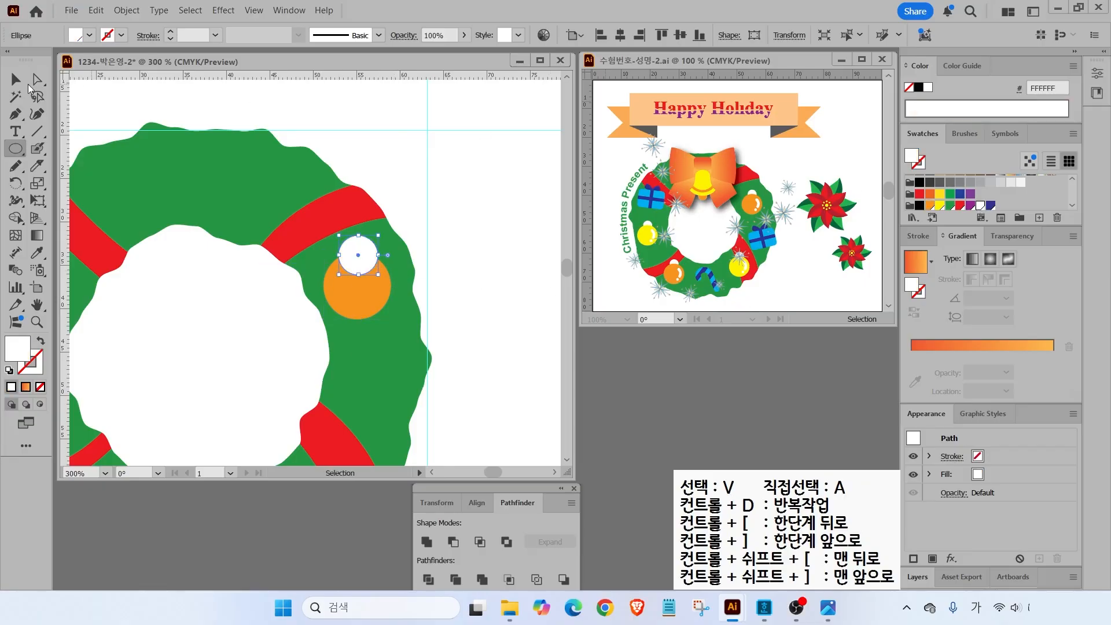
- Bring the orange ball to the front so the white cap peeks out behind it
left_click(12, 78)
left_click(358, 299)
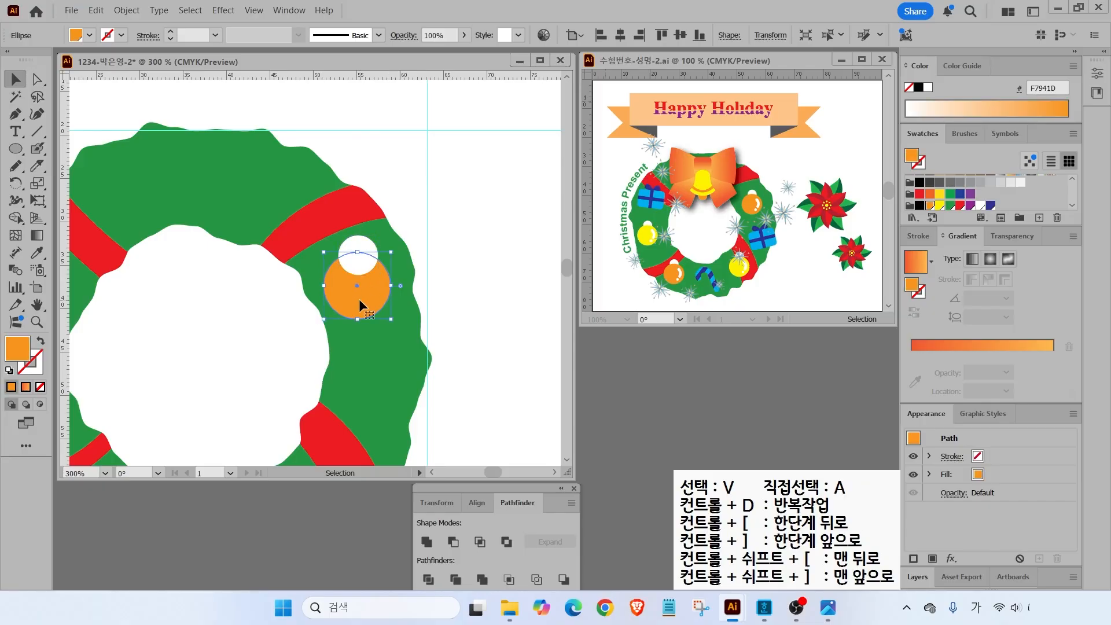
left_click(603, 185)
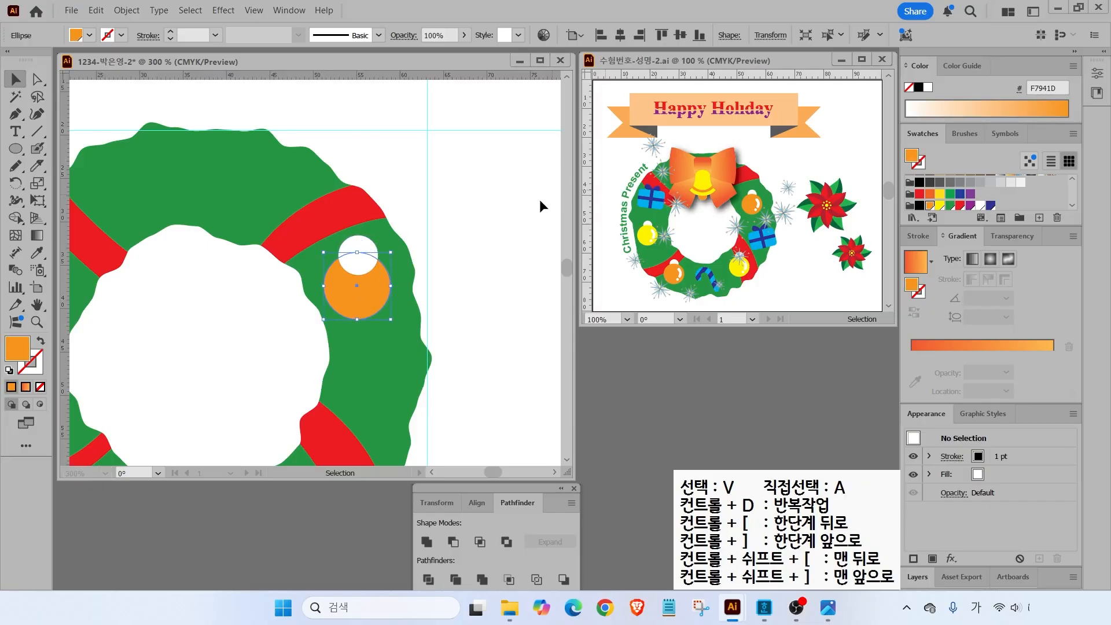
left_click(360, 250)
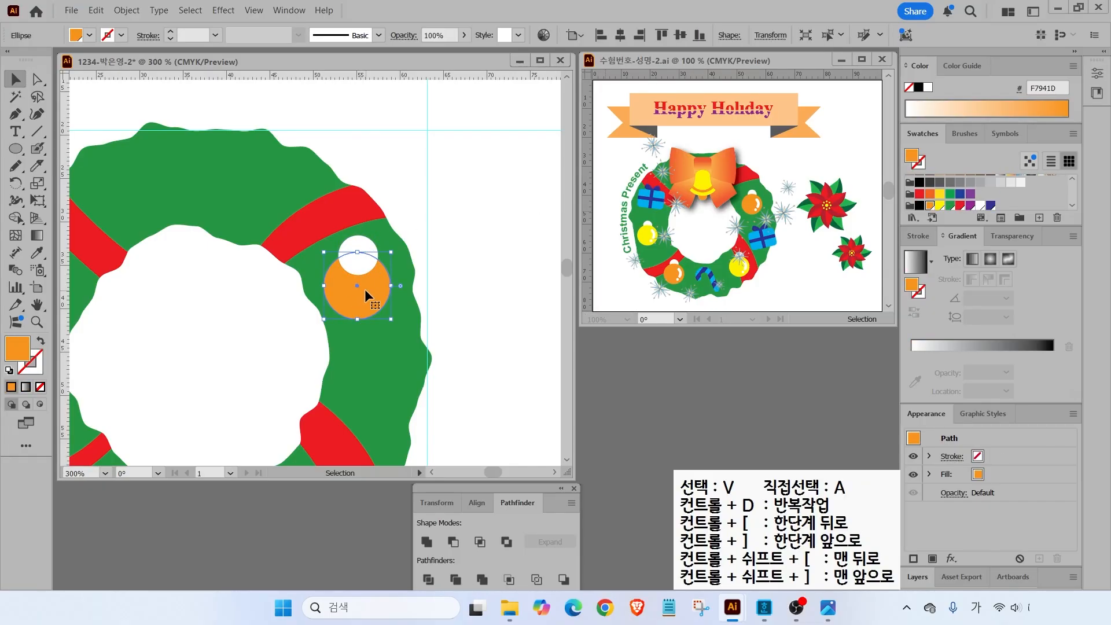
right_click(367, 277)
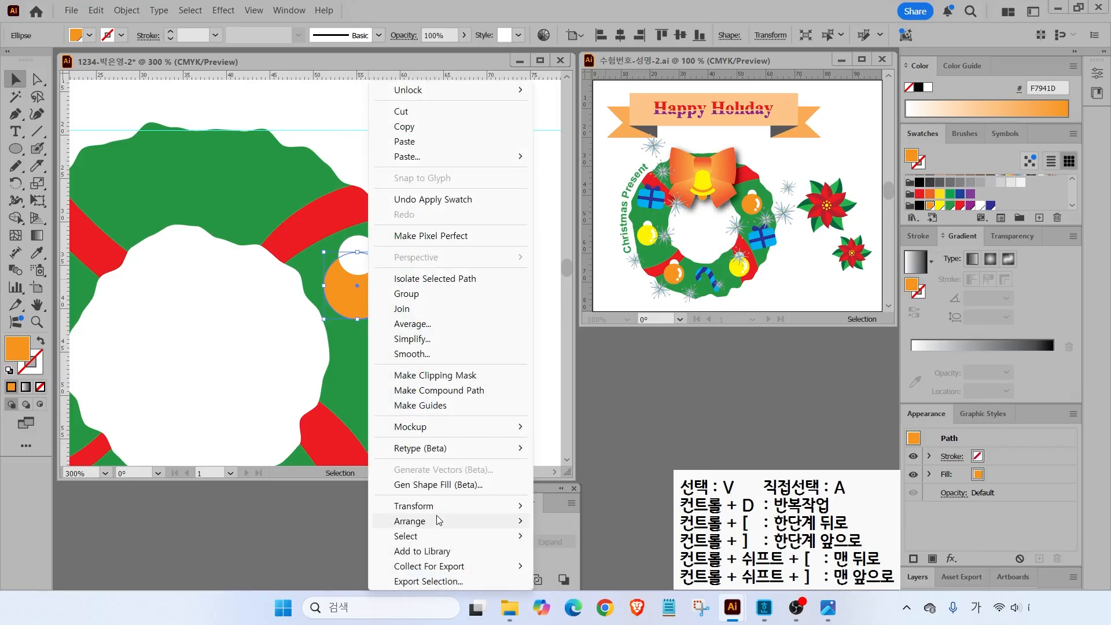
mouse_move(440, 522)
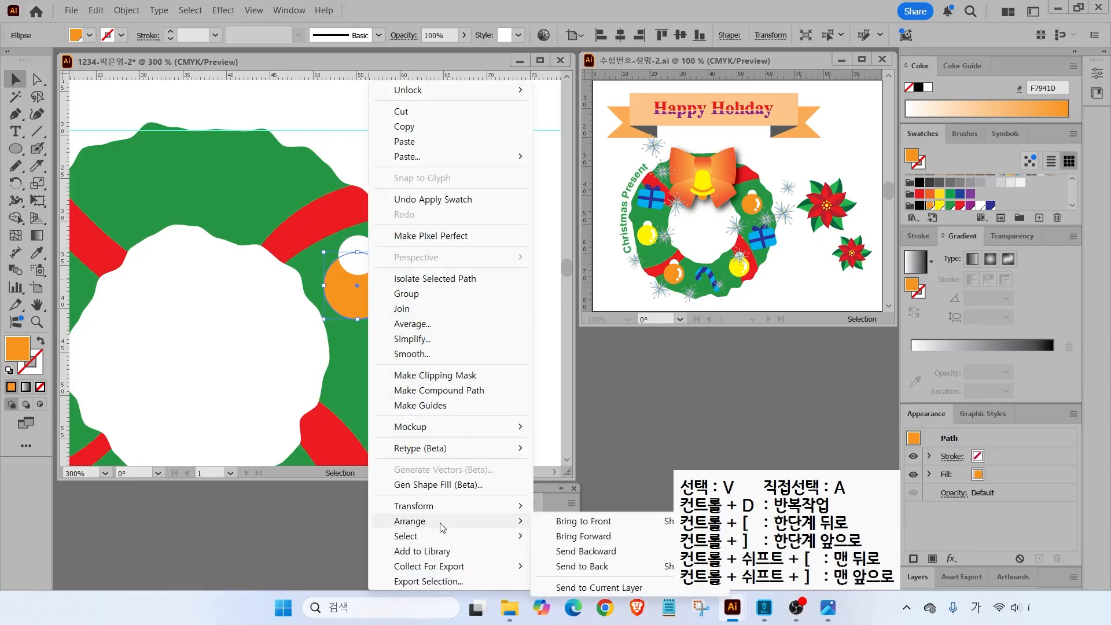
left_click(577, 523)
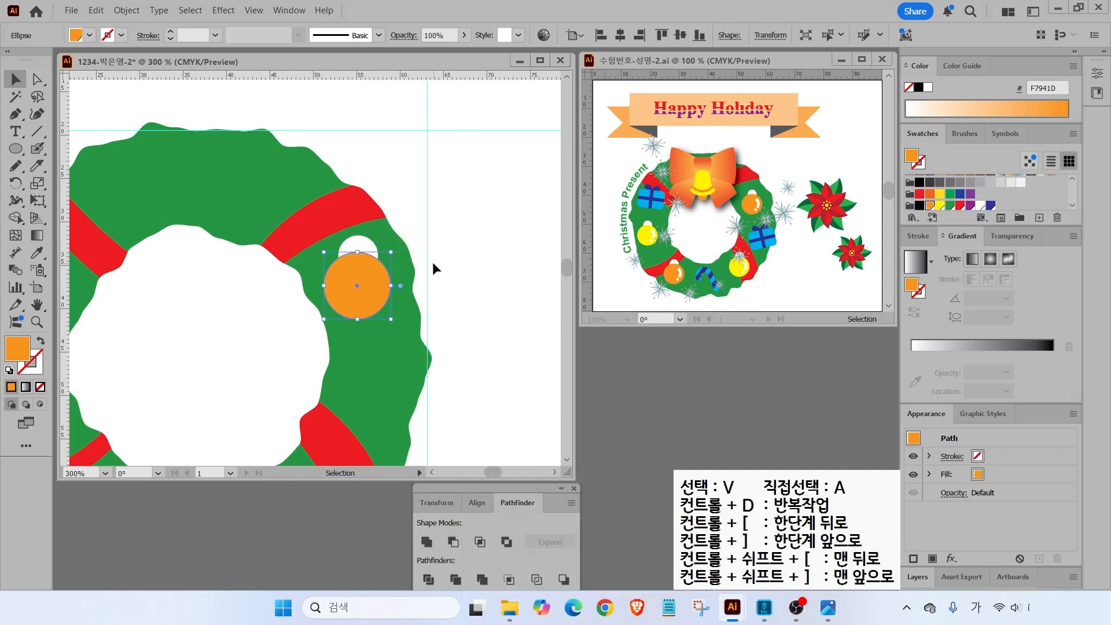
left_click(469, 259)
key("alt+Tab")
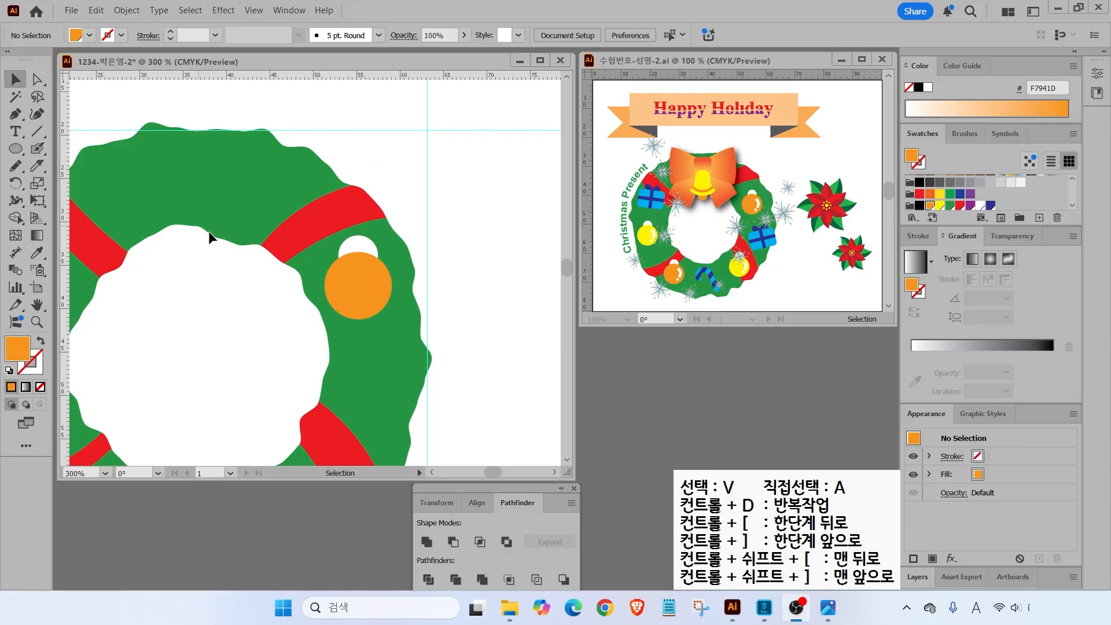
left_click_drag(790, 174, 758, 195)
key("Escape")
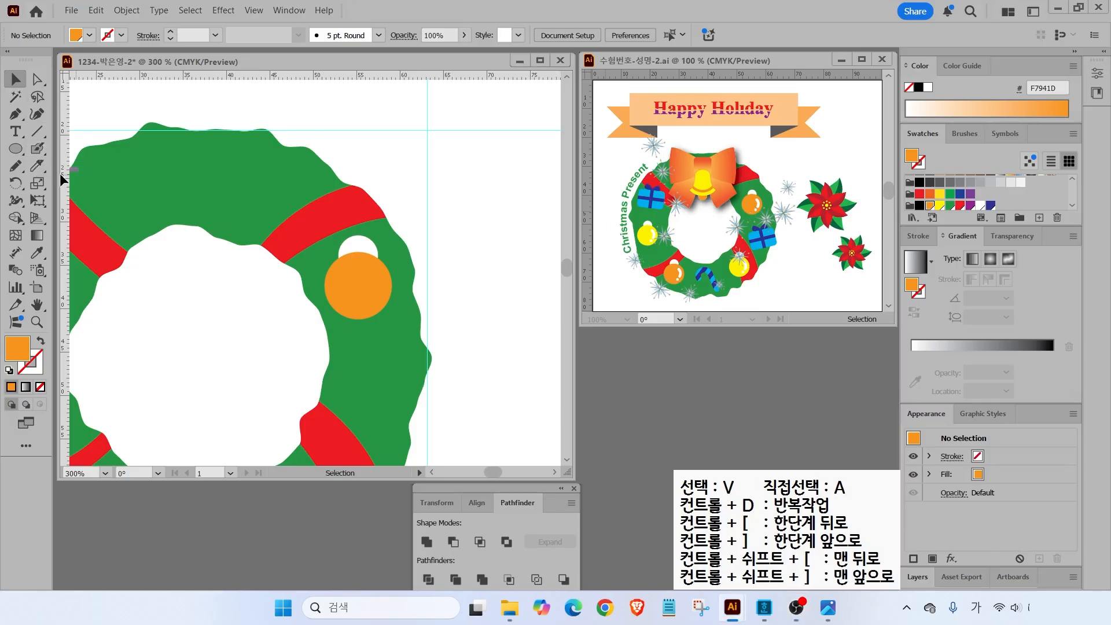
left_click(36, 152)
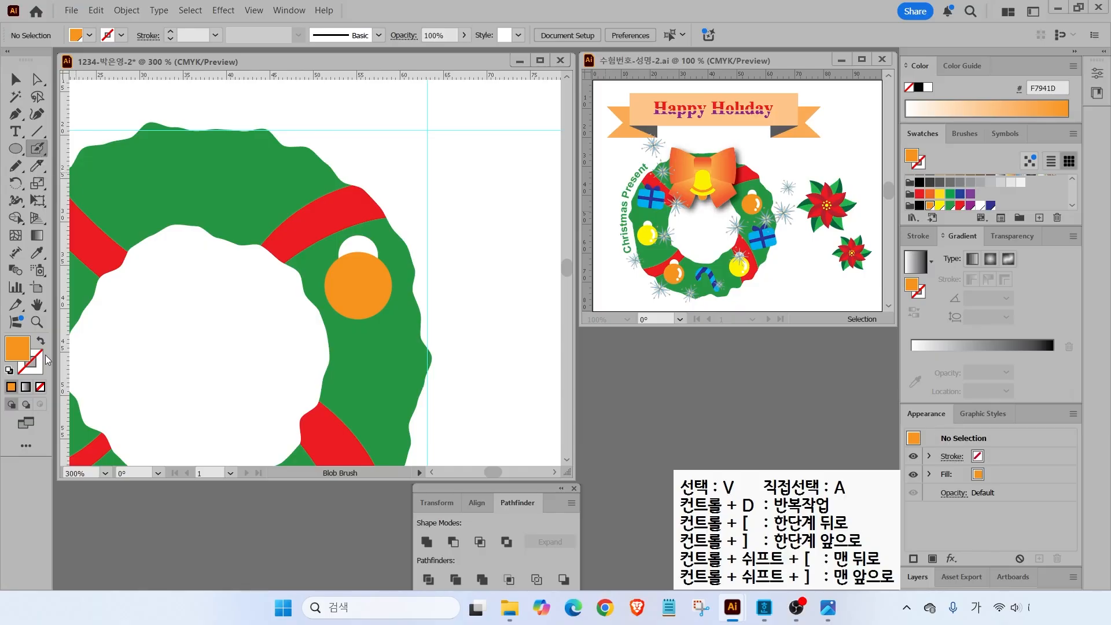
- Paint a white highlight curve and small white dot on the orange ball, then select the ornament
left_click(981, 206)
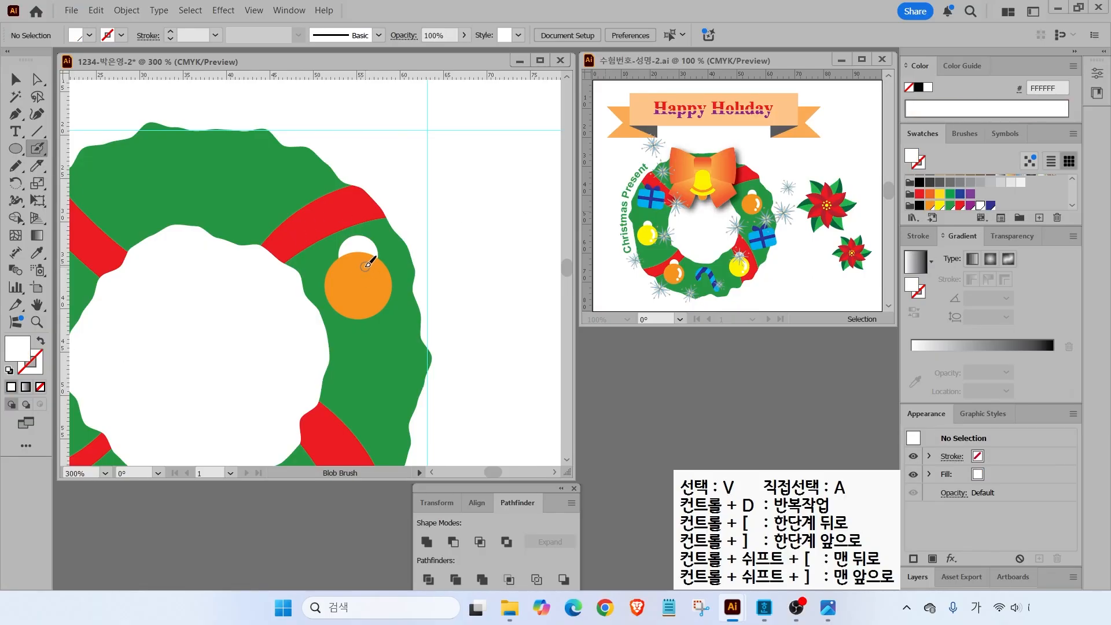
mouse_move(487, 225)
left_mouse_down()
mouse_move(458, 225)
mouse_move(480, 269)
left_mouse_up()
left_click_drag(517, 206, 489, 309)
mouse_move(534, 224)
left_mouse_down()
mouse_move(560, 267)
mouse_move(521, 268)
left_mouse_up()
key("Escape")
left_click_drag(375, 270, 380, 291)
left_click(367, 302)
key("v")
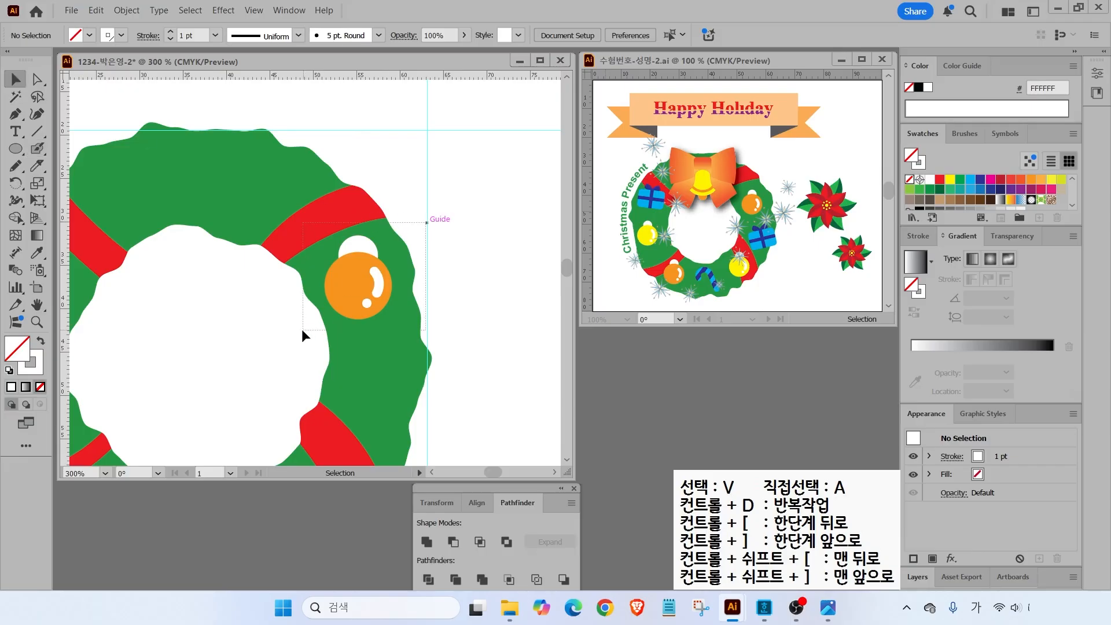
left_click_drag(302, 329, 344, 287)
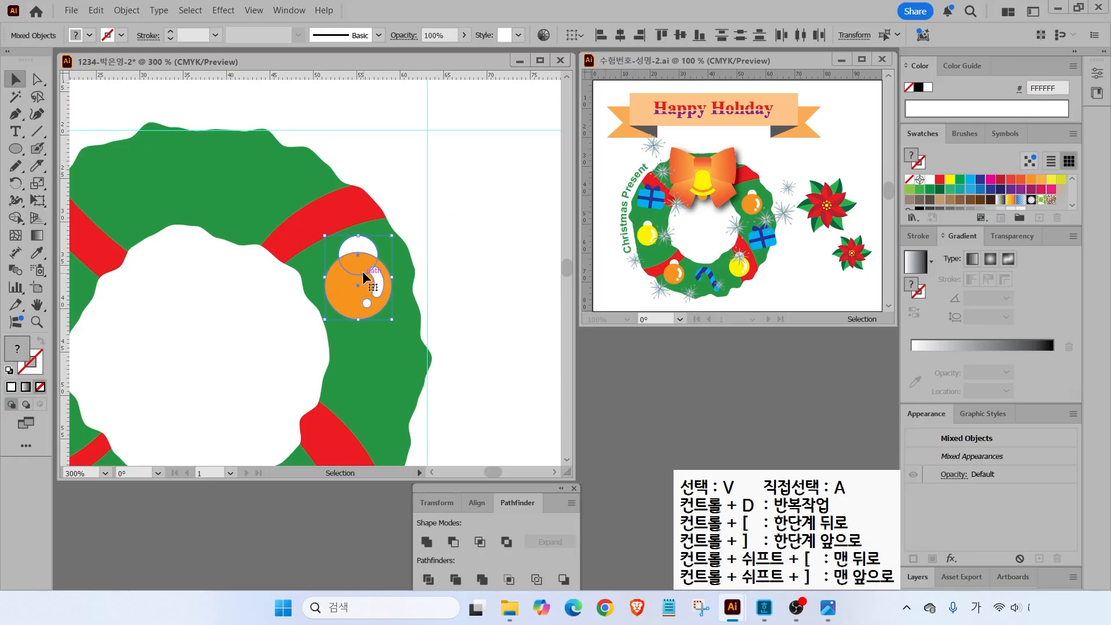
- Group the ornament, place copies around the wreath, and shrink the lower-left copy
scroll(363, 271, "down", 1)
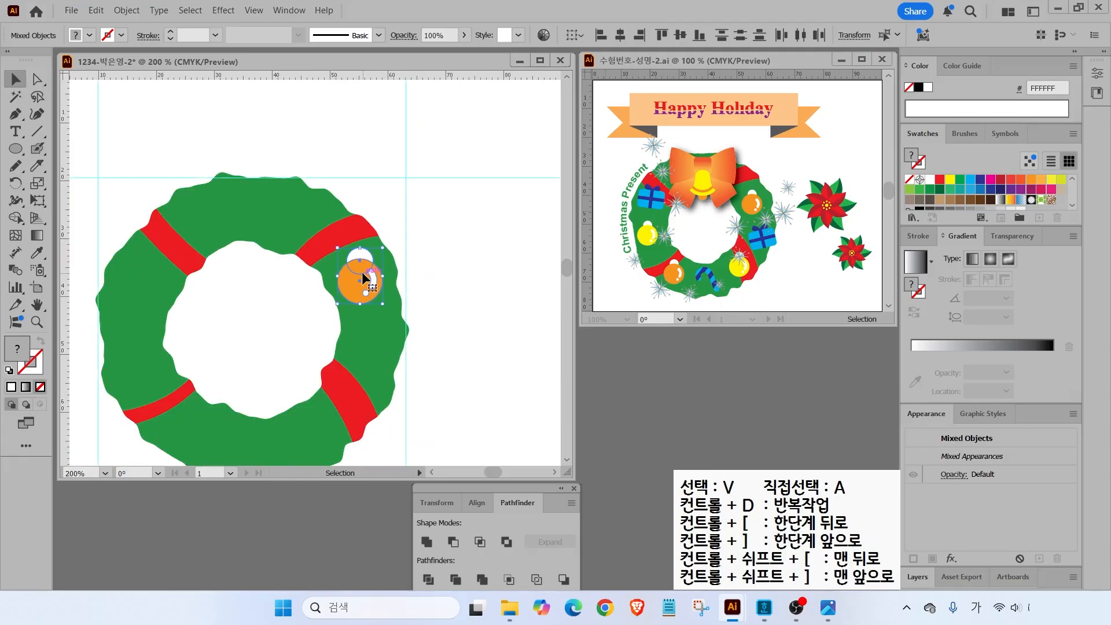
right_click(363, 278)
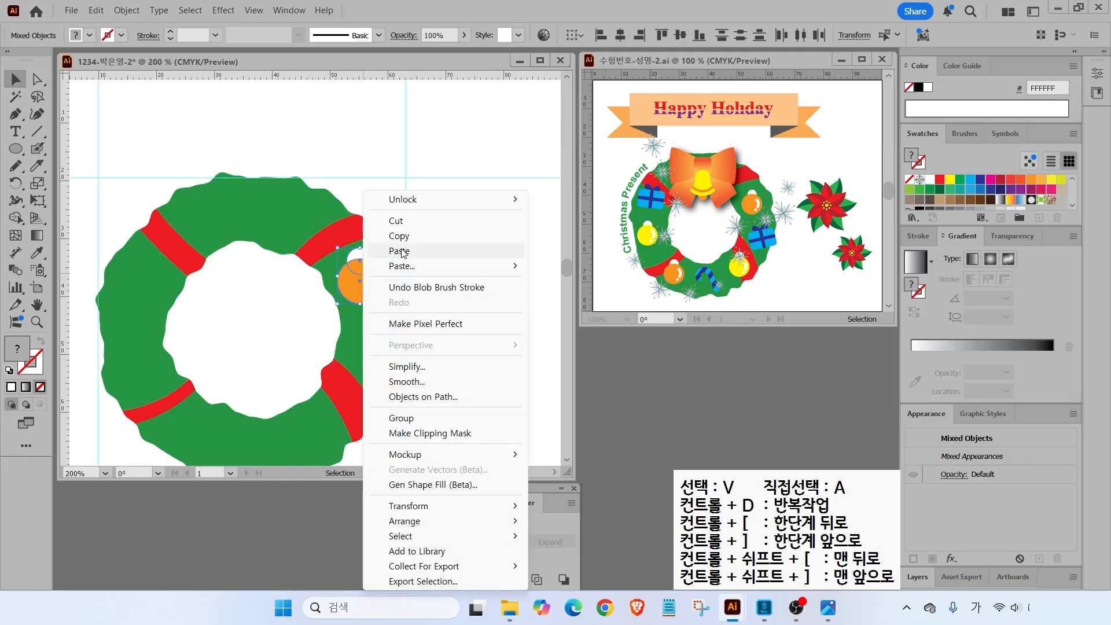
left_click(401, 418)
left_click_drag(351, 293, 134, 348)
left_click_drag(136, 351, 363, 384)
left_click(195, 385)
left_click_drag(226, 357, 203, 376)
left_click_drag(164, 315, 158, 308)
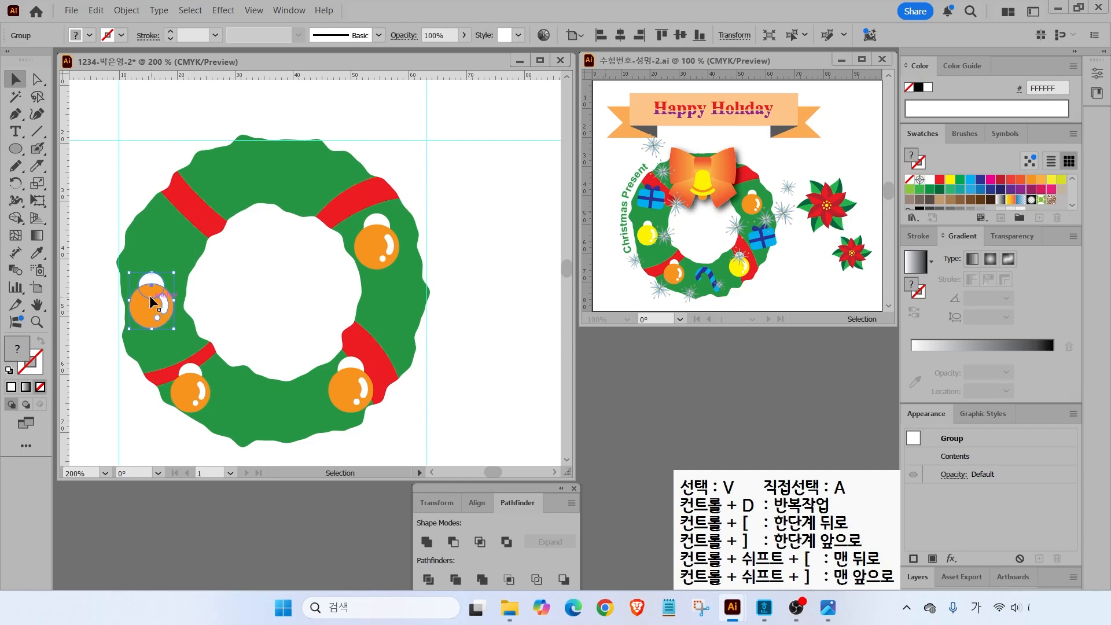
left_click(218, 301)
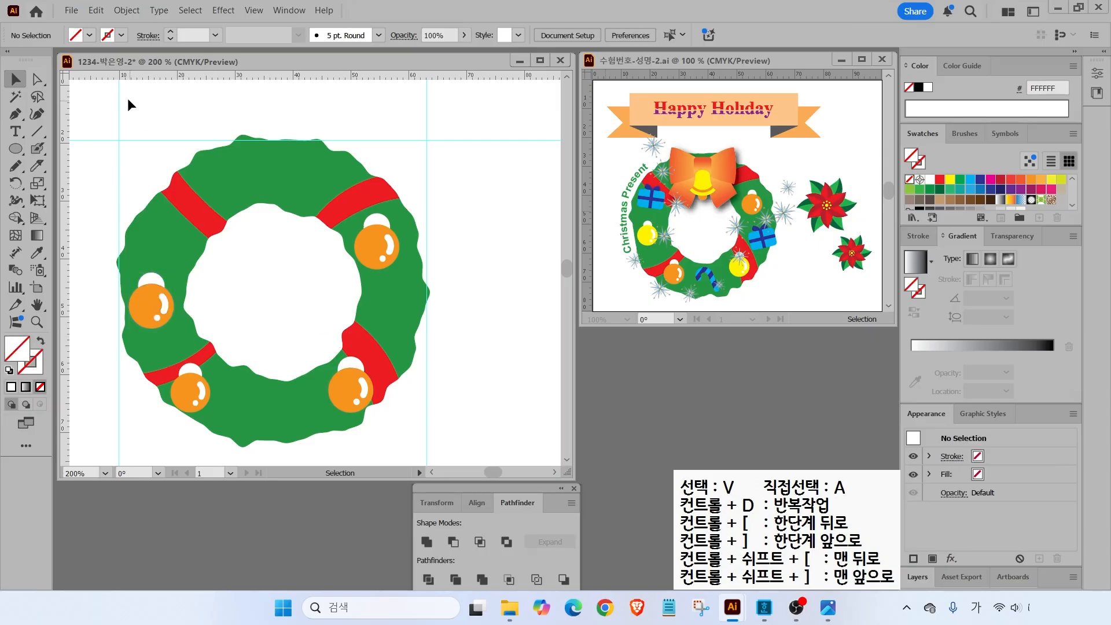
- Recolour the left and lower-right ornament balls yellow
left_click(37, 79)
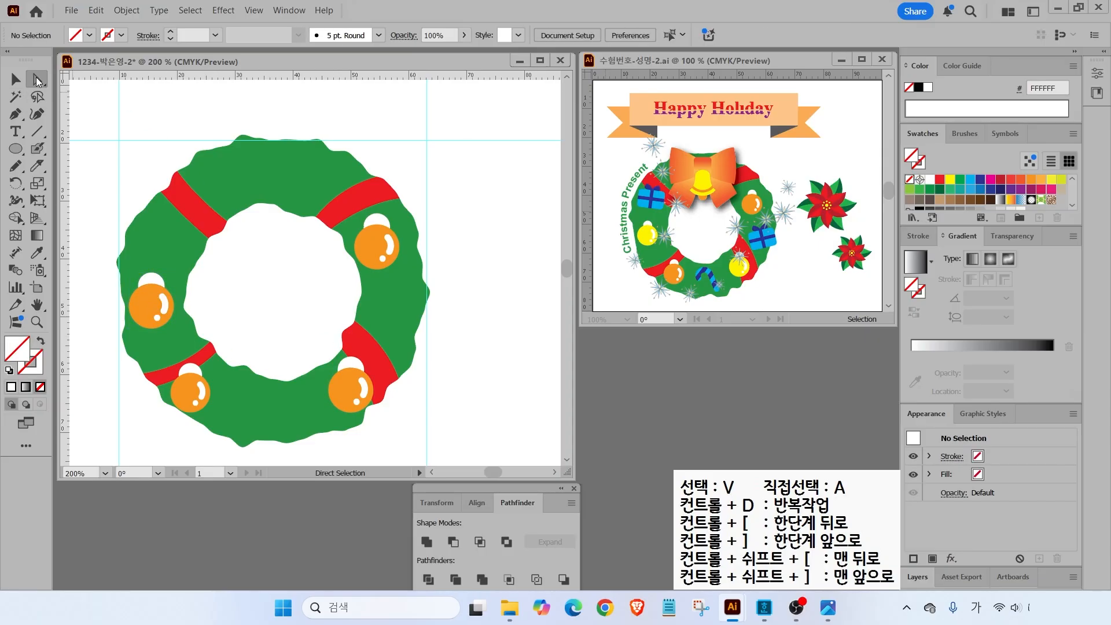
left_click(144, 305)
left_click(340, 397, "shift")
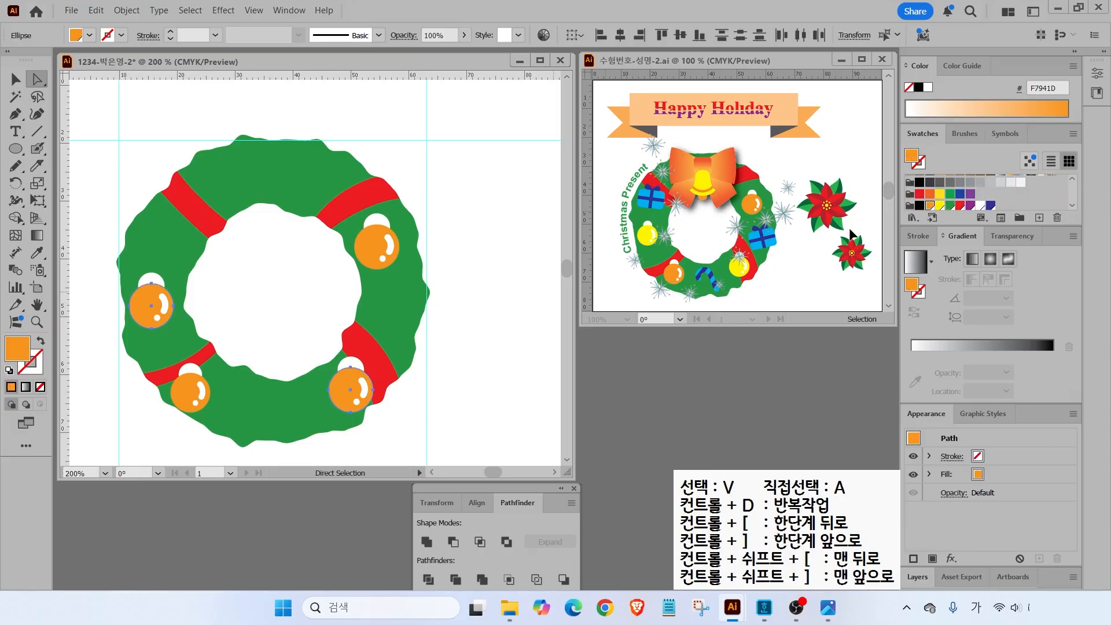
left_click(941, 206)
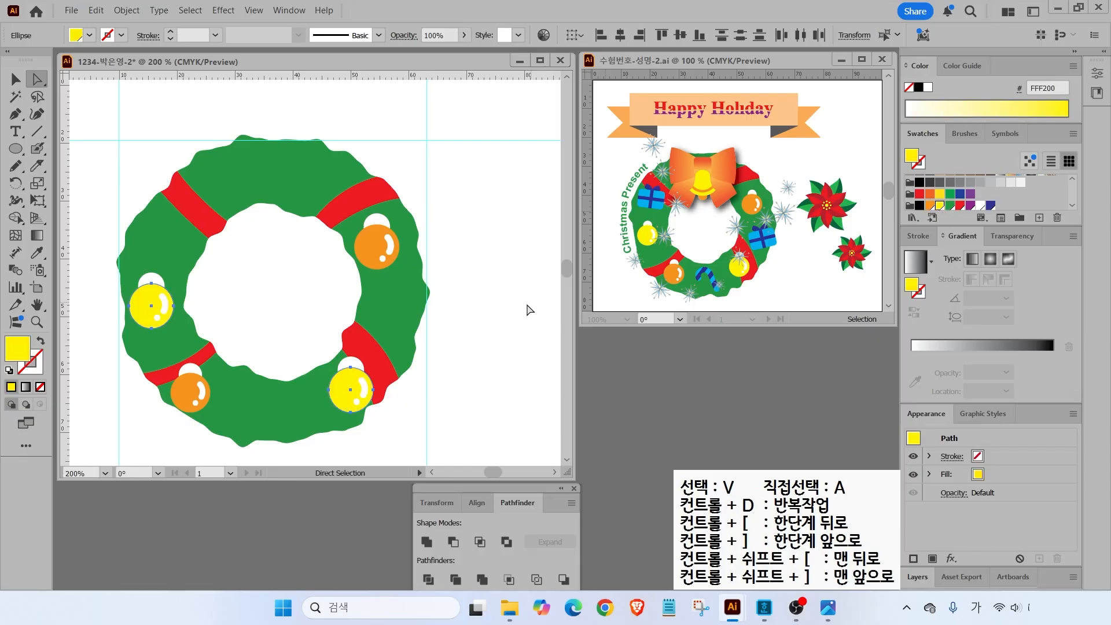
left_click(495, 341)
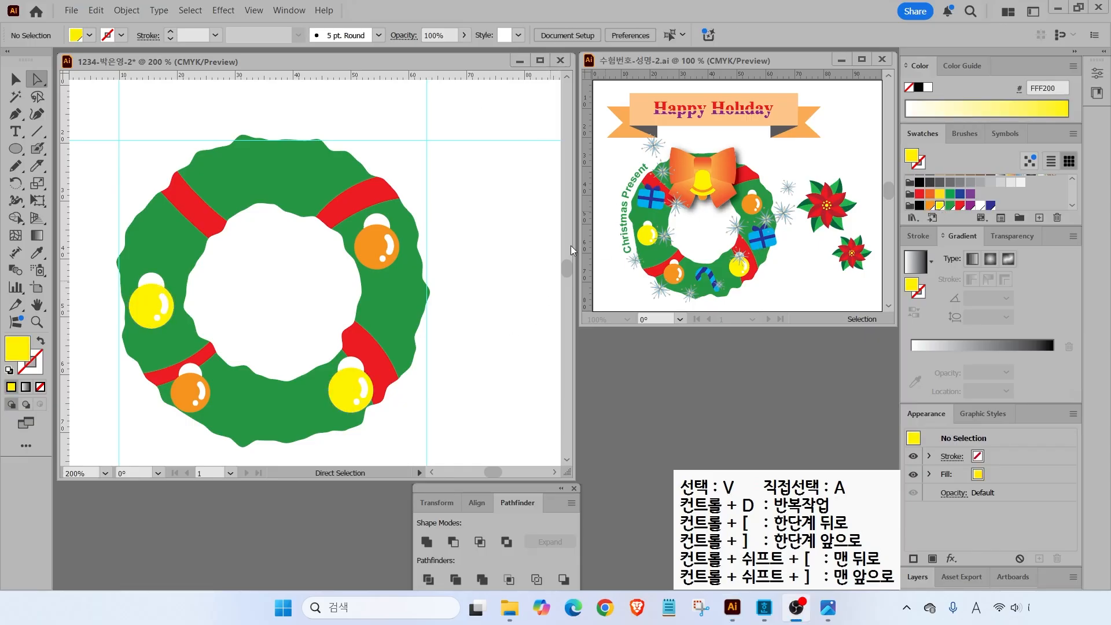
- Draw a rounded-rectangle gift box with rounder corners on the wreath's right side
left_click(15, 150)
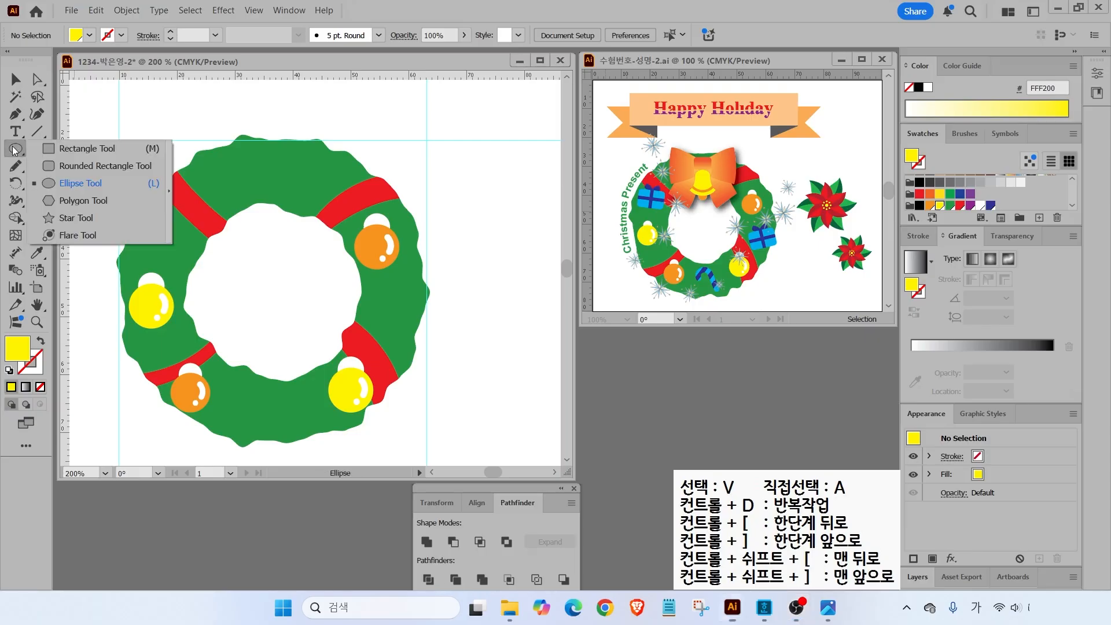
left_click(36, 165)
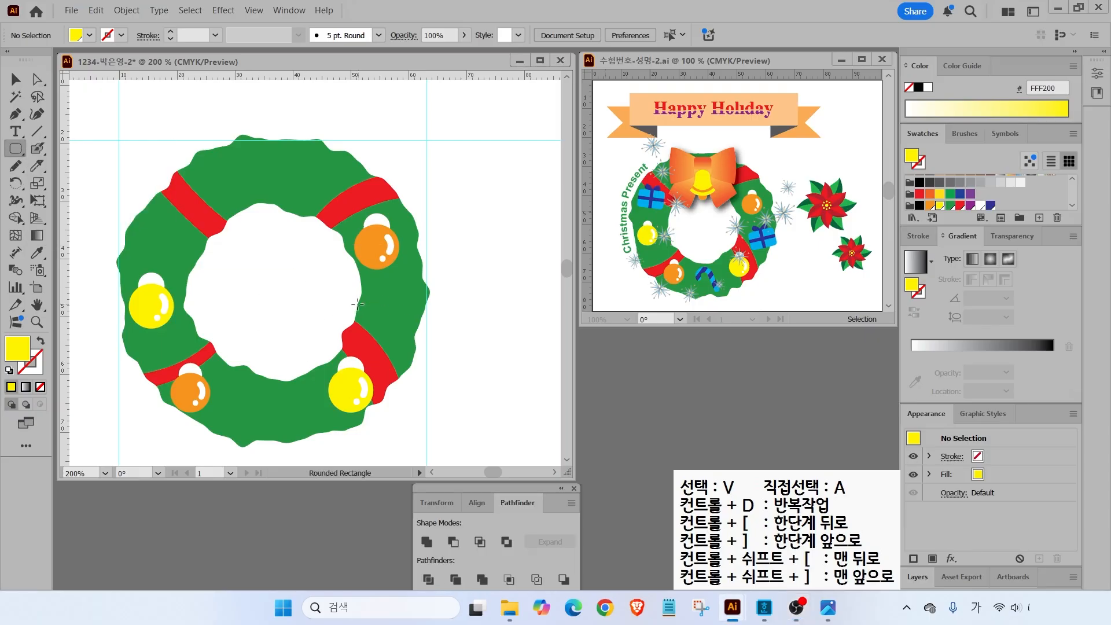
left_click_drag(370, 294, 415, 322)
key("Up")
key("Up")
key("Up")
key("Up")
key("Up")
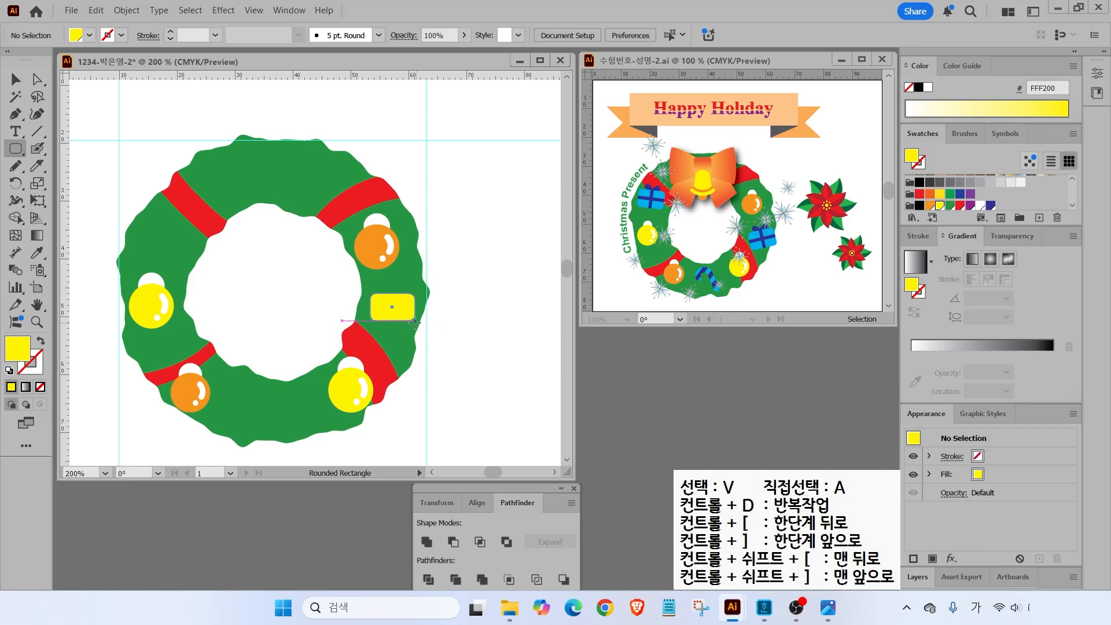
left_click_drag(414, 322, 423, 329)
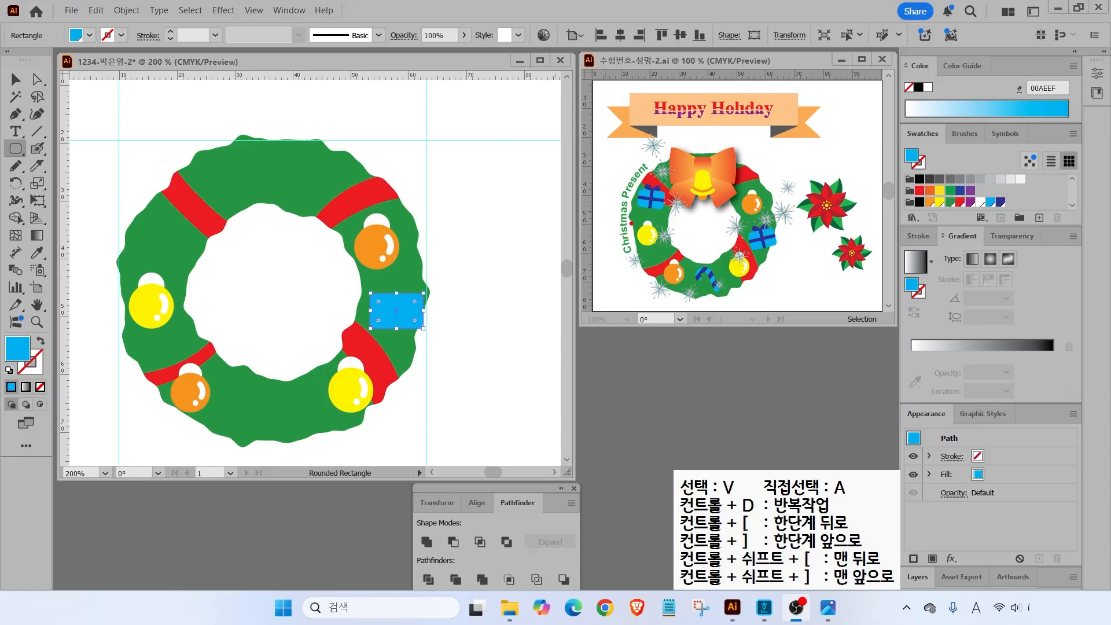
left_click_drag(772, 237, 803, 228)
key("Escape")
scroll(440, 314, "up", 2)
- Draw thin horizontal and vertical ribbon bars across the box in dark blue 2E3192
key("v")
left_click(439, 314)
key("m")
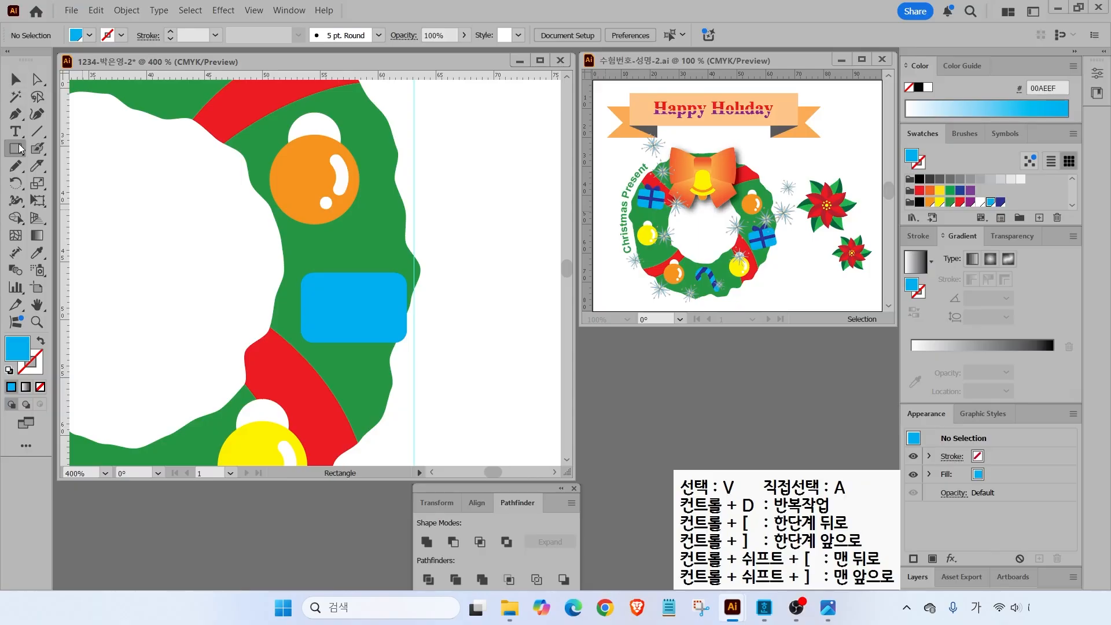
left_click_drag(301, 298, 407, 302)
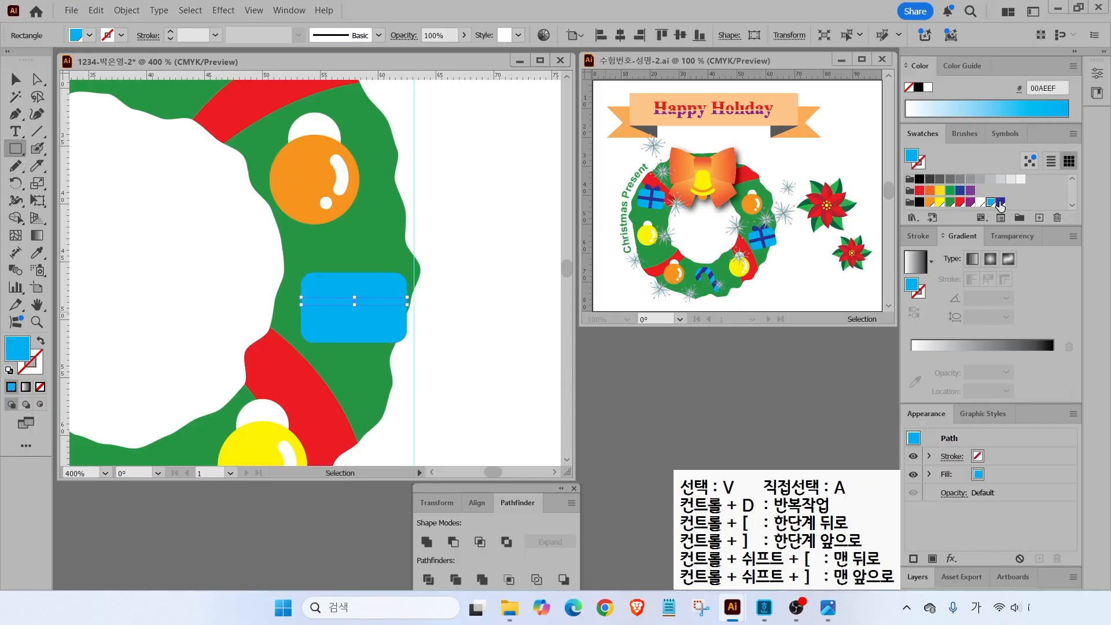
left_click(1000, 202)
key("Down")
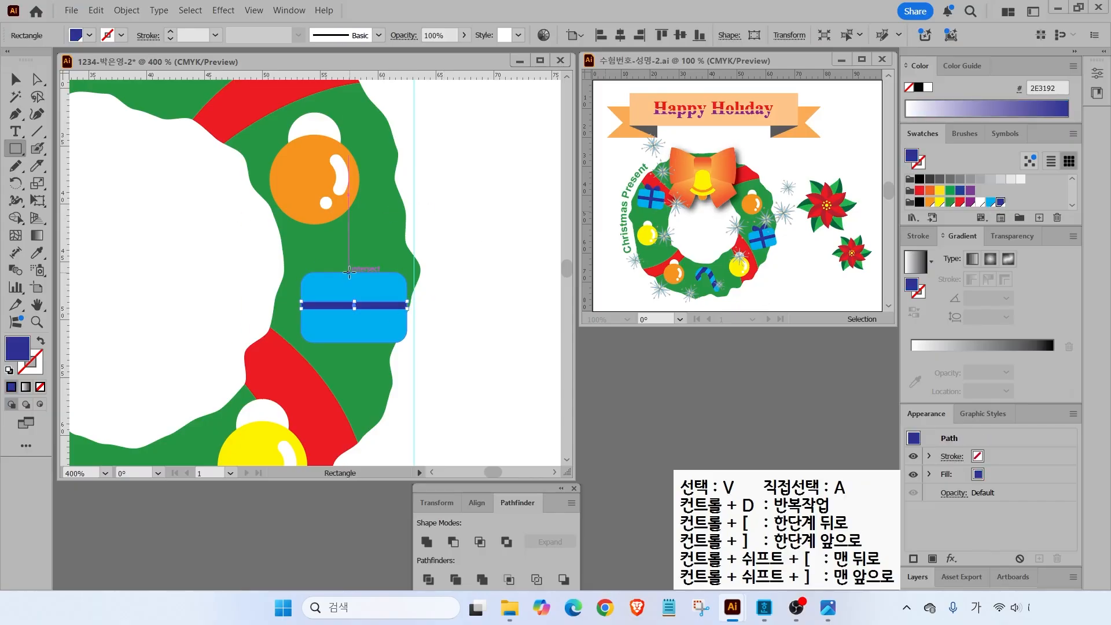
left_click_drag(350, 272, 357, 342)
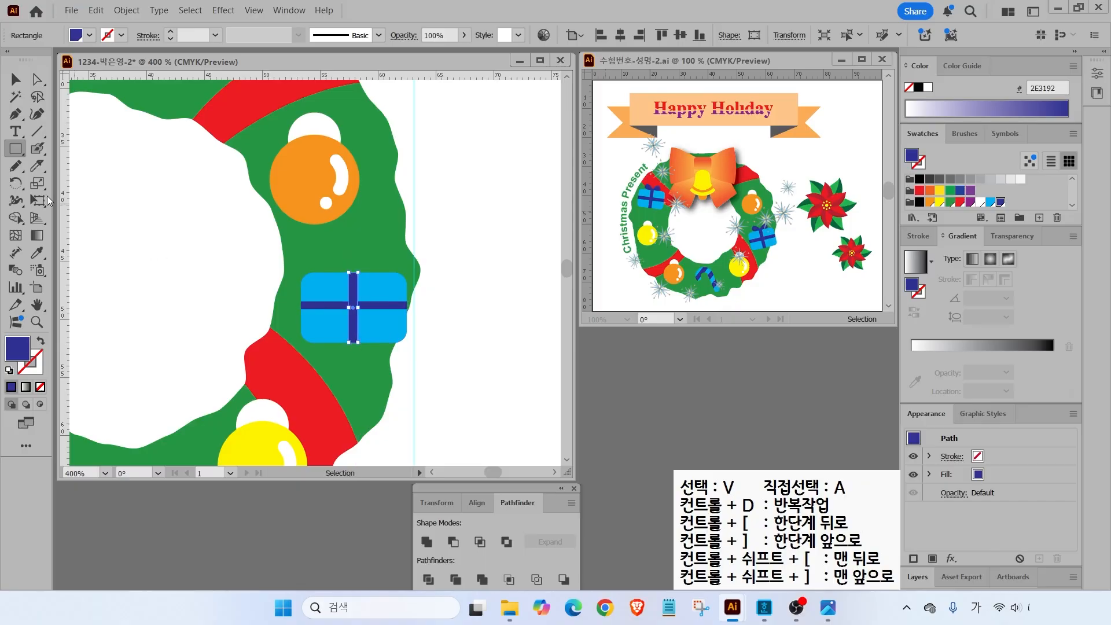
- Centre both ribbon bars on the gift box horizontally and vertically
key("v")
left_click_drag(224, 250, 374, 330)
left_click(620, 36)
left_click(680, 35)
left_click(544, 341)
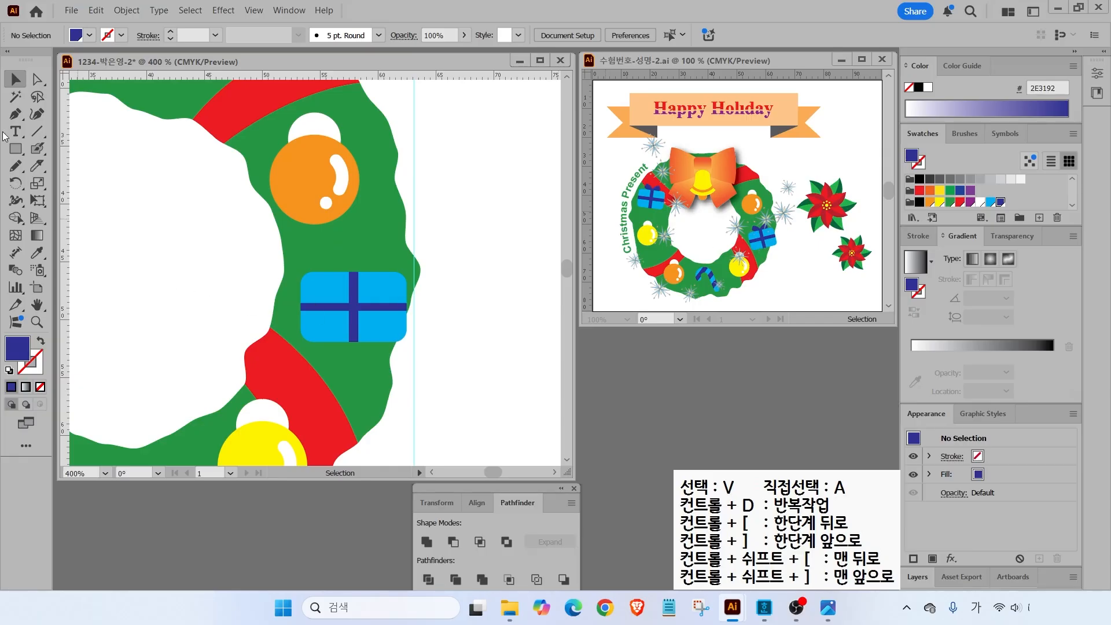
left_click(15, 114)
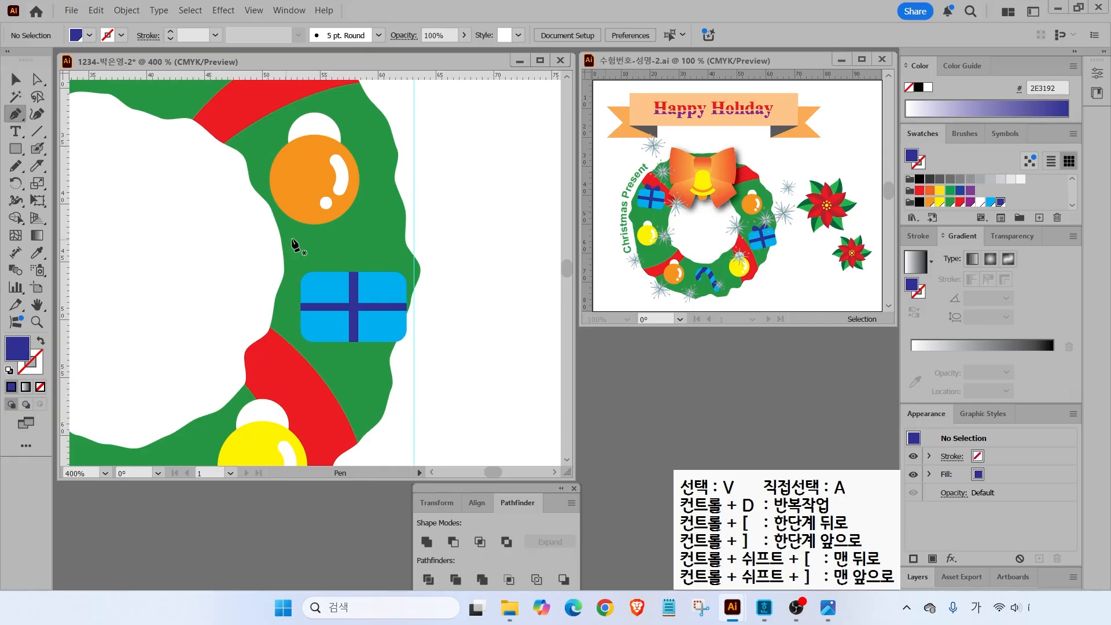
- Draw the second curved bow loop at the top of the gift's ribbon
scroll(363, 262, "up", 1, "alt")
left_click(349, 282)
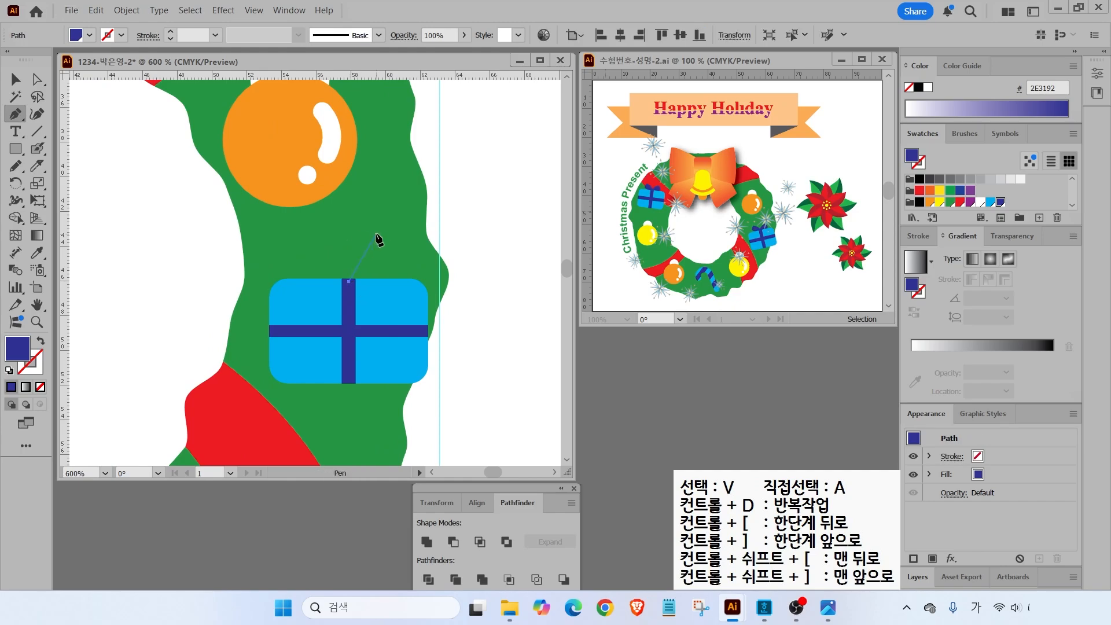
left_click_drag(388, 234, 414, 224)
left_click_drag(408, 270, 406, 287)
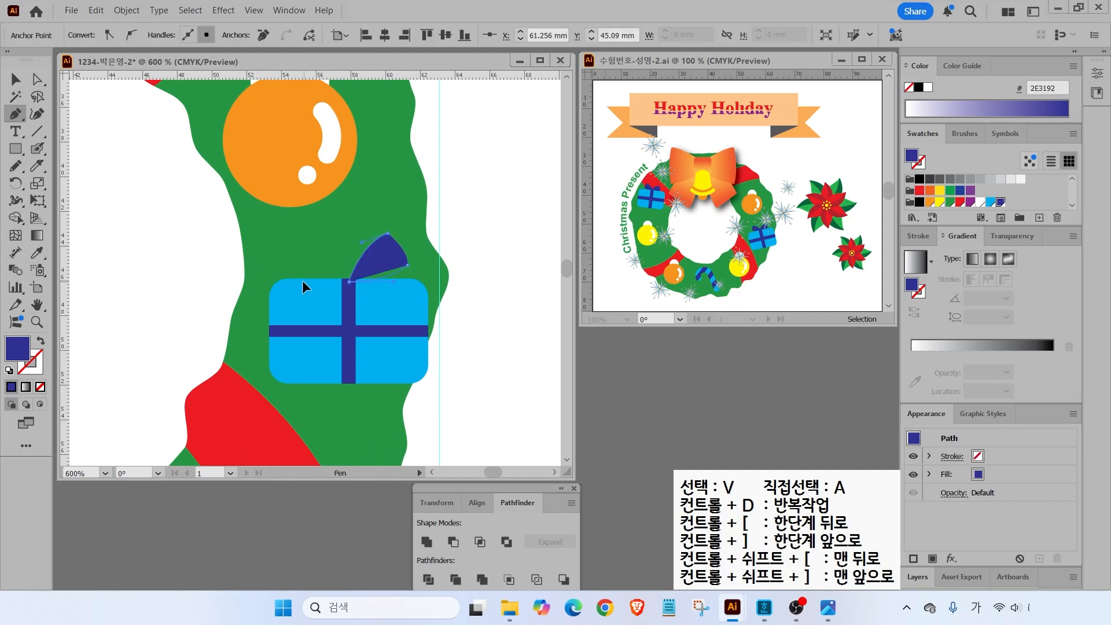
- Make the blue bow loop narrower and shorter, then group the bow with the gift box
left_click(15, 79)
left_click_drag(408, 234, 327, 262)
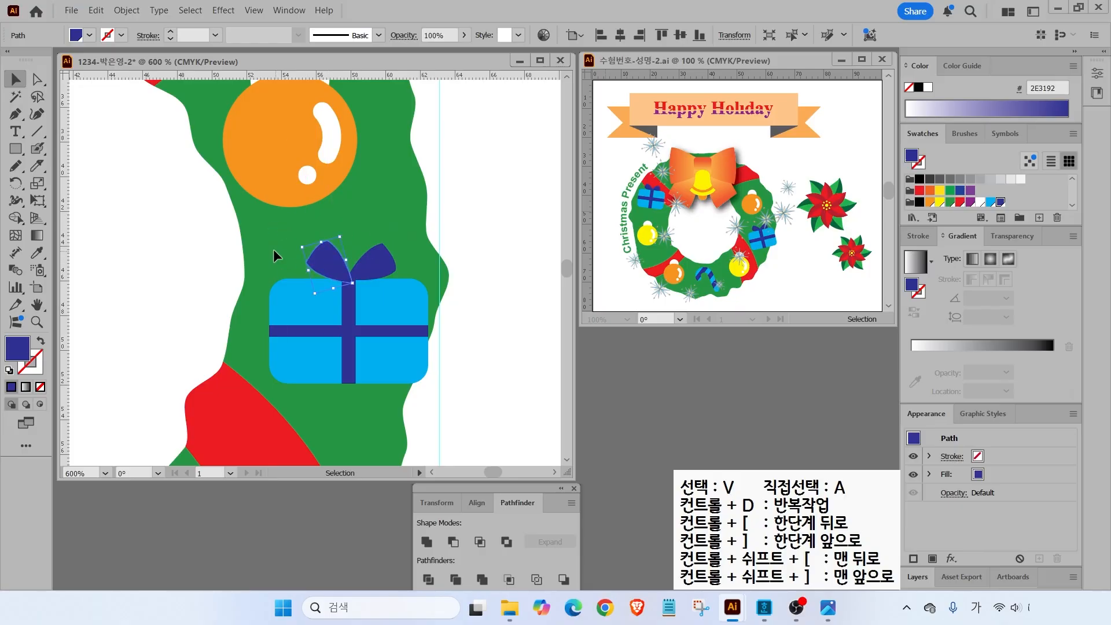
left_click(405, 327, "shift")
right_click(307, 309)
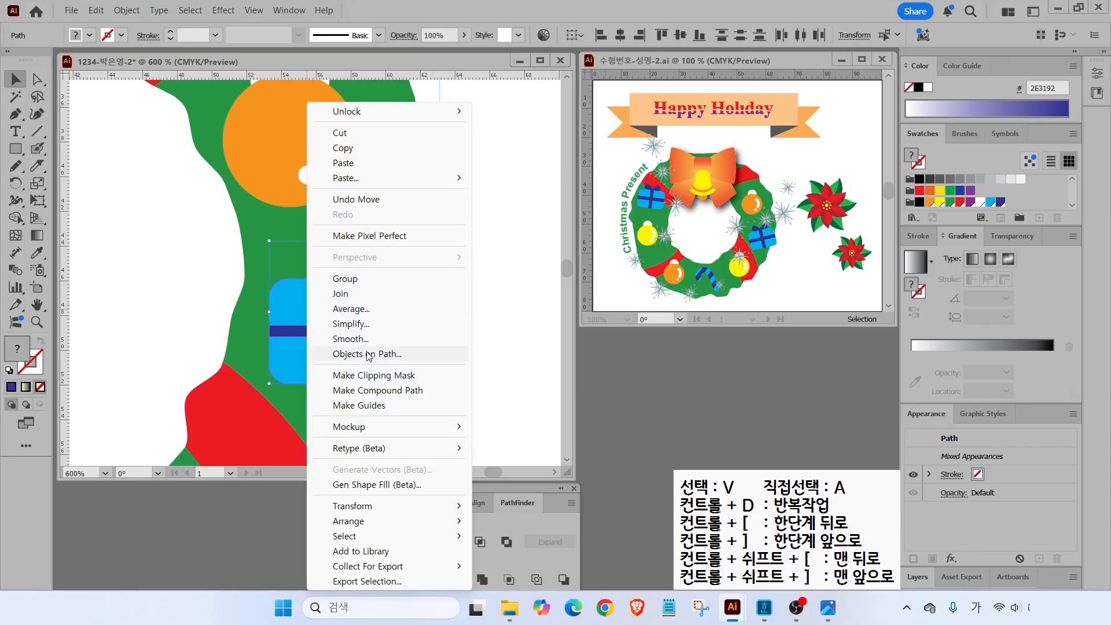
left_click(347, 279)
- Alt-drag a tilted copy of the gift onto the wreath's upper-left red band
key("ctrl+0")
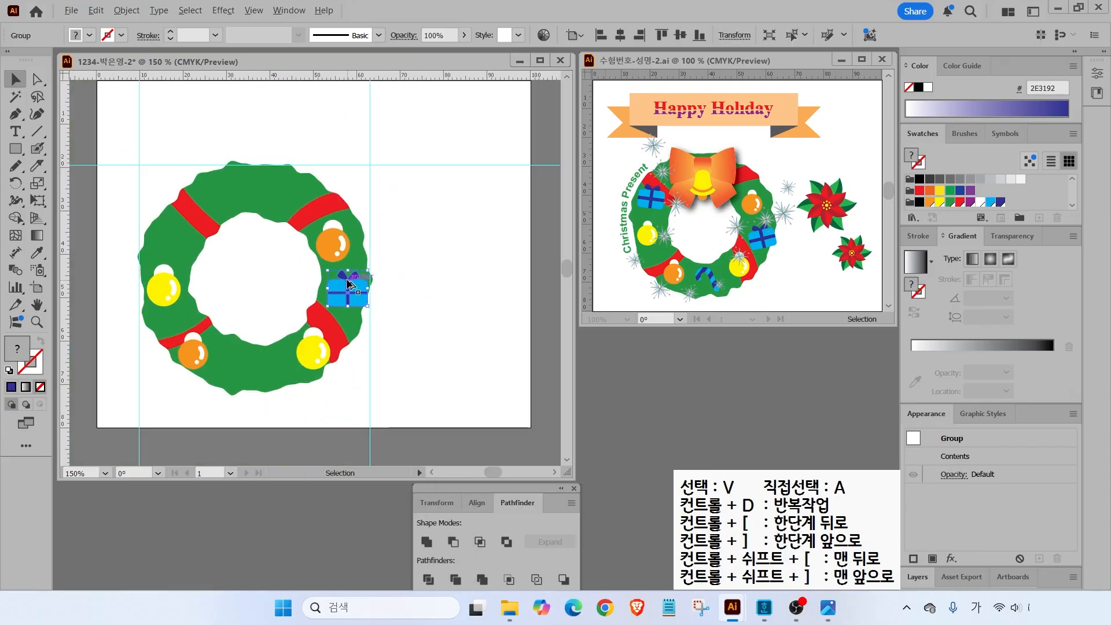
left_click_drag(179, 273, 349, 306)
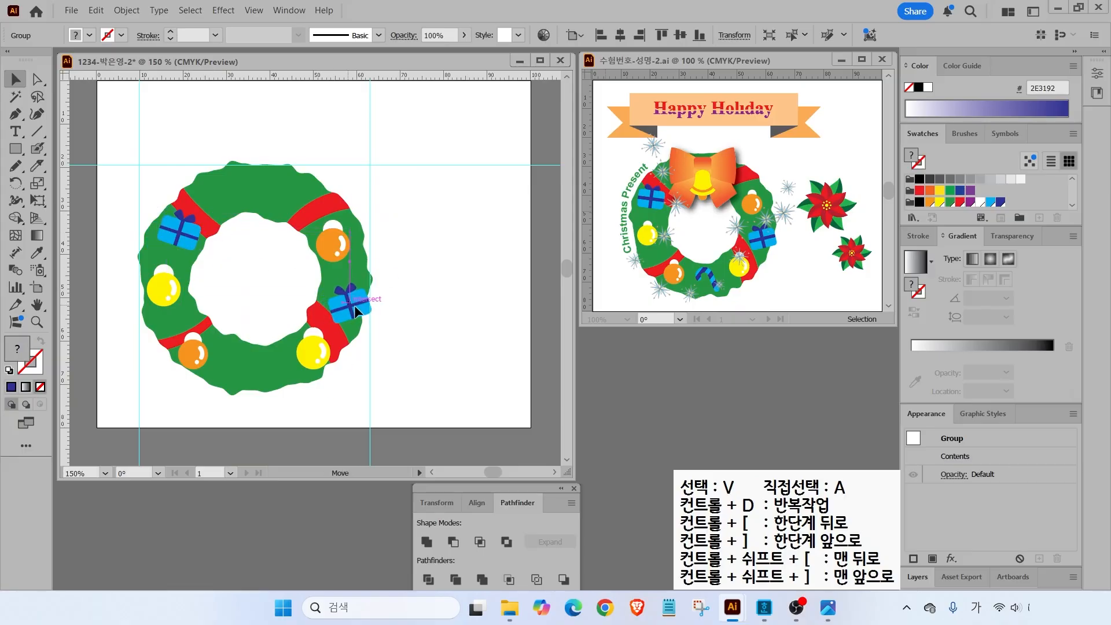
left_click(408, 330)
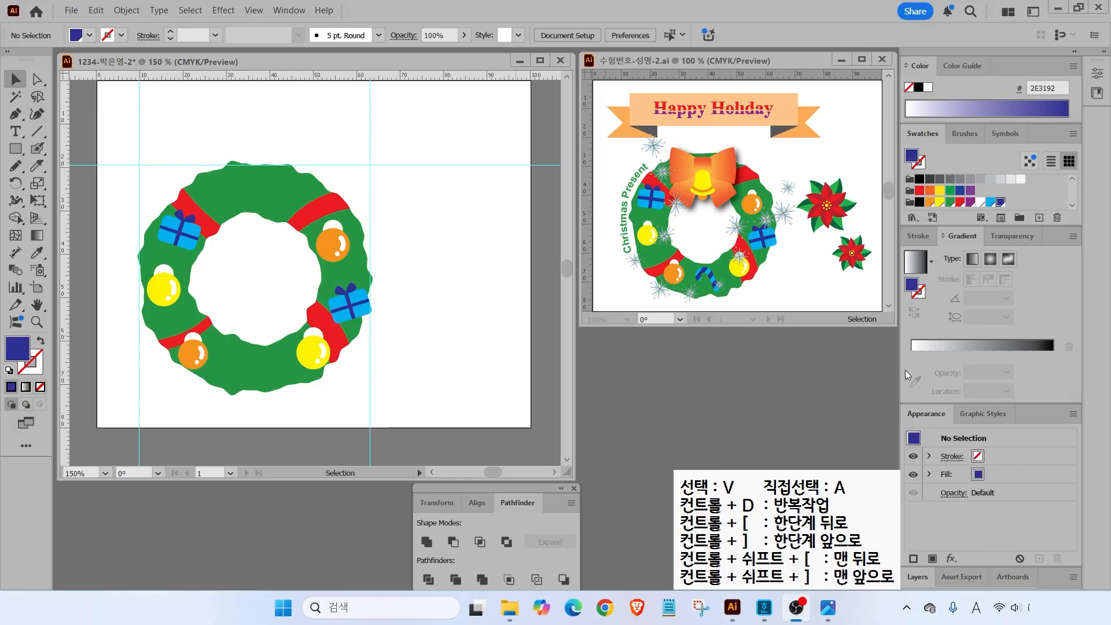
left_click(715, 281)
left_click(24, 120)
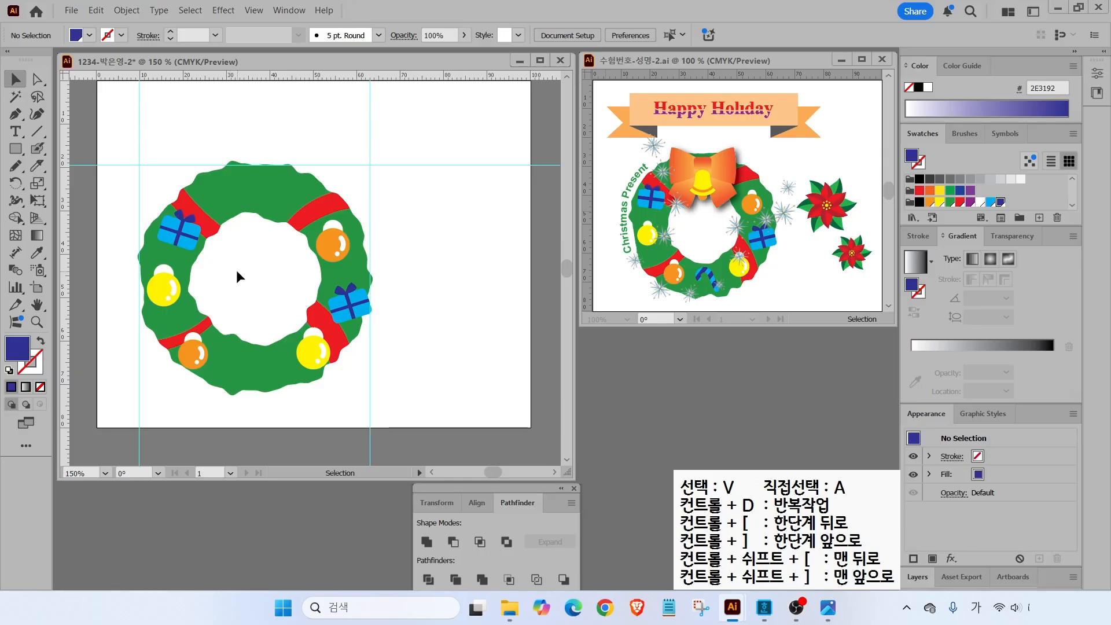
- Pen-draw a hooked candy-cane path with a blue stroke and no fill
left_click(21, 118)
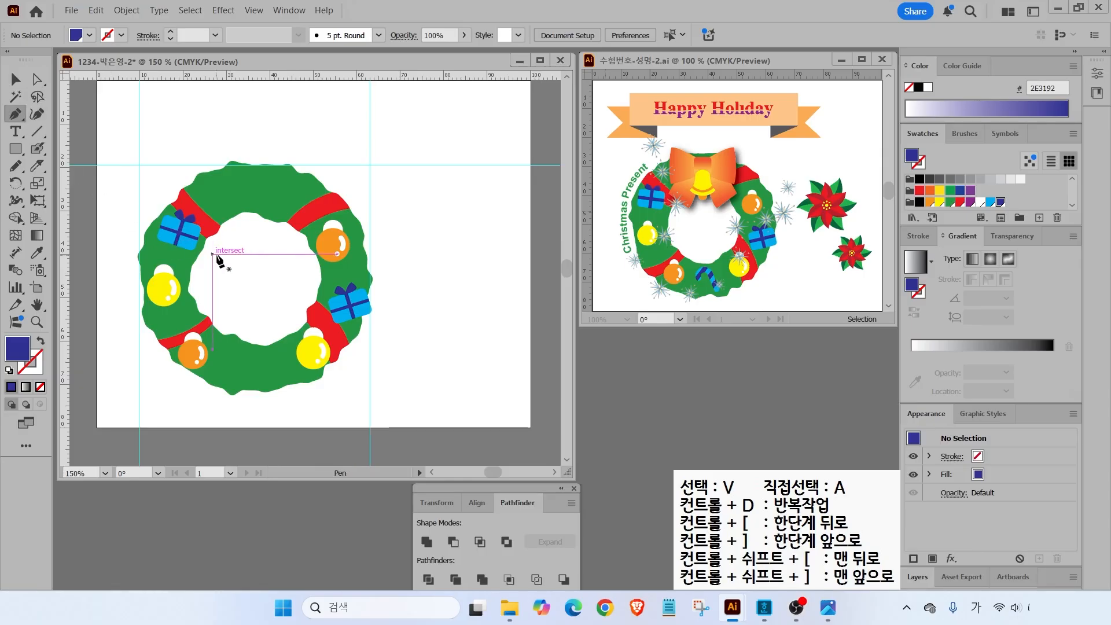
left_click(203, 286)
left_click(231, 274)
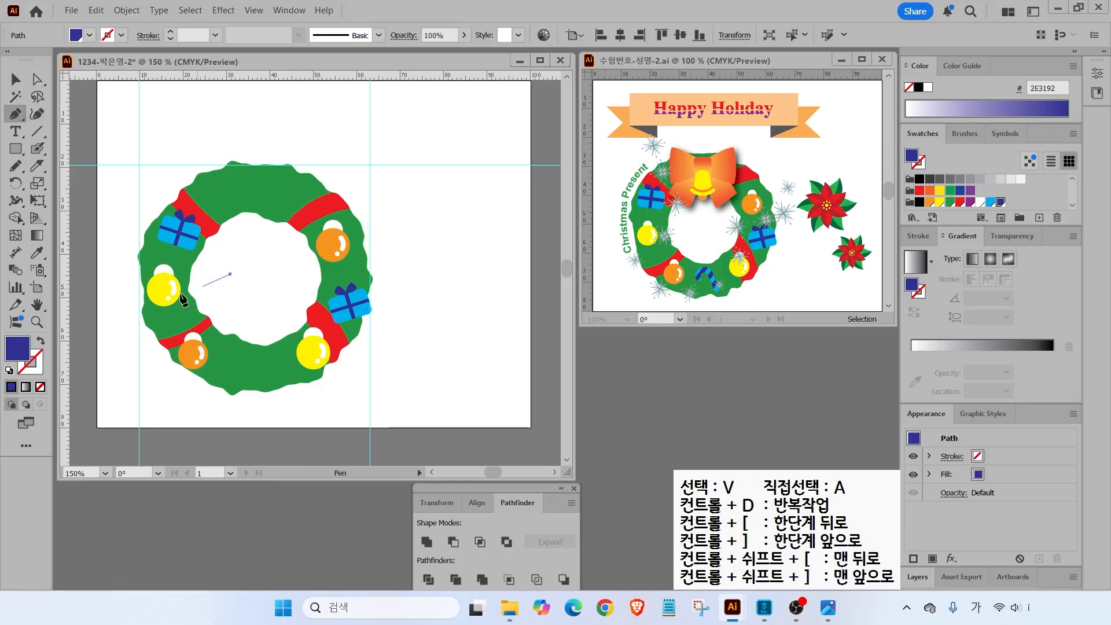
left_click(41, 340)
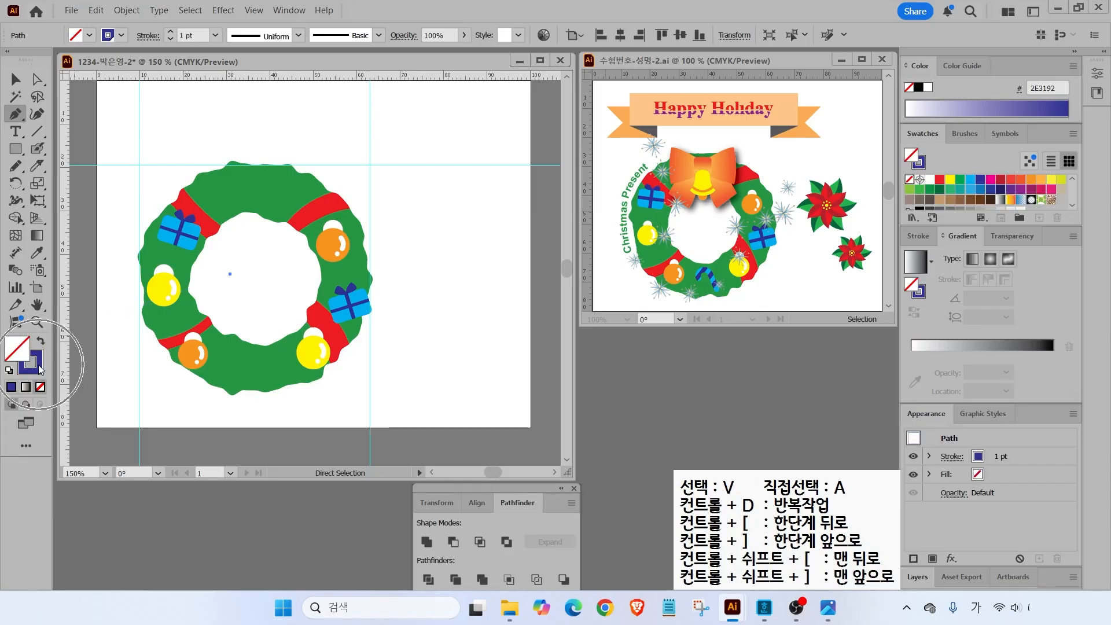
left_click(249, 252)
left_click_drag(259, 249, 268, 249)
left_click(267, 275)
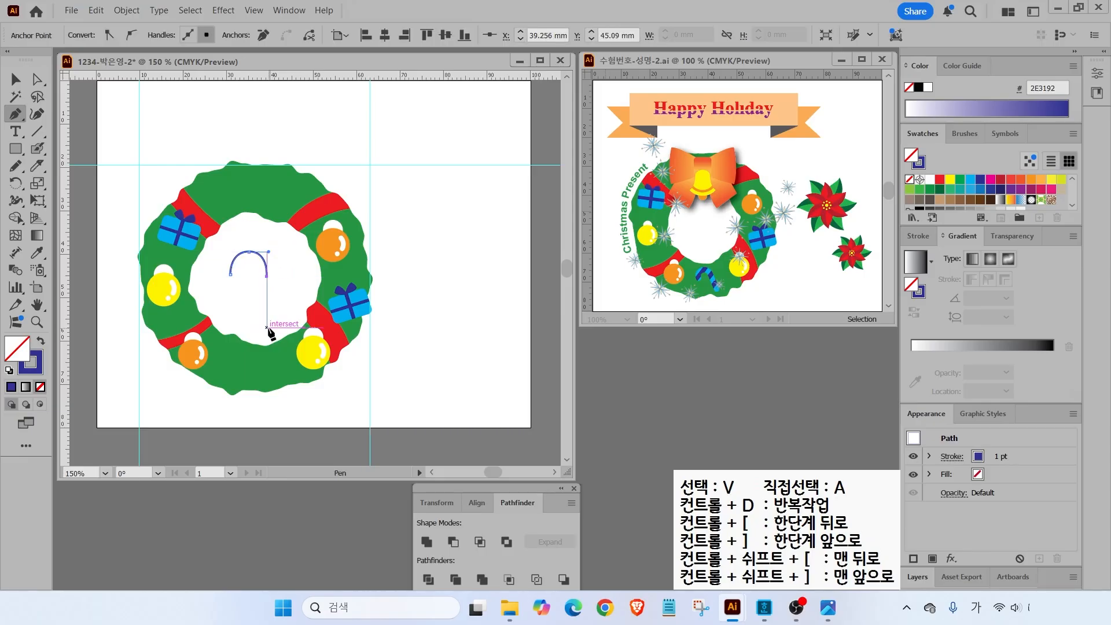
left_click(267, 328)
- Scale the candy-cane path down proportionally
left_click(16, 77)
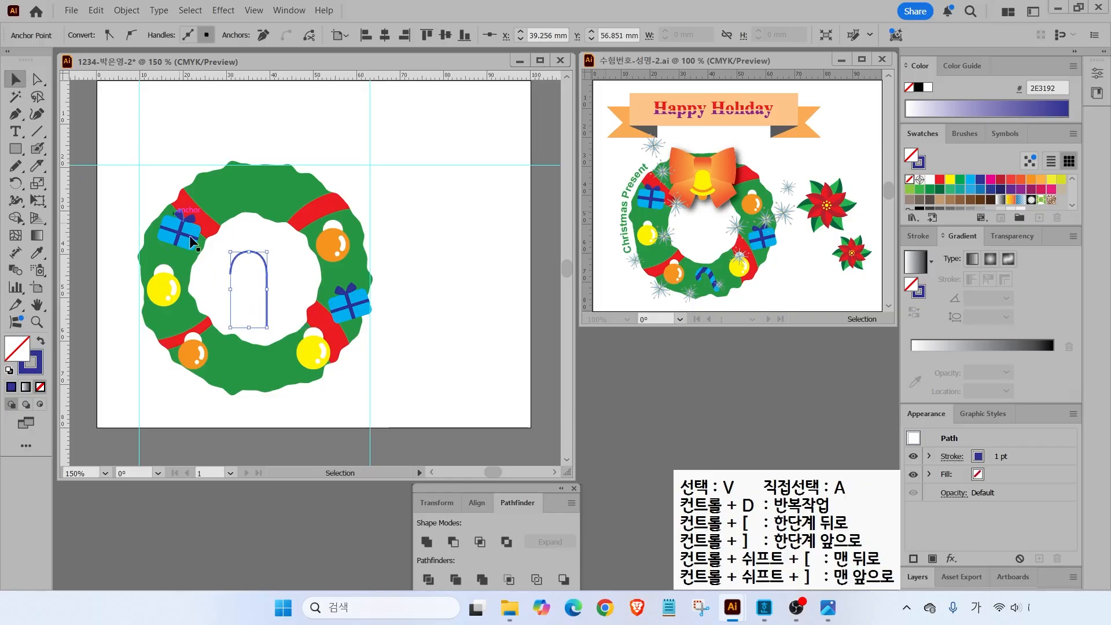
left_click(282, 261)
left_click(267, 263)
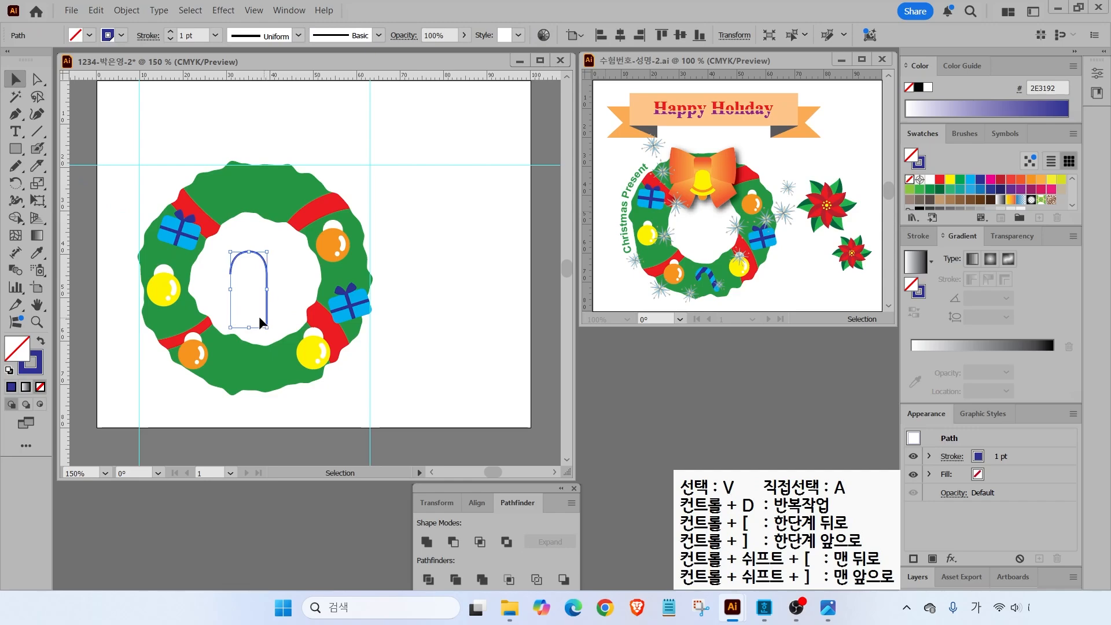
left_click_drag(267, 252, 257, 272)
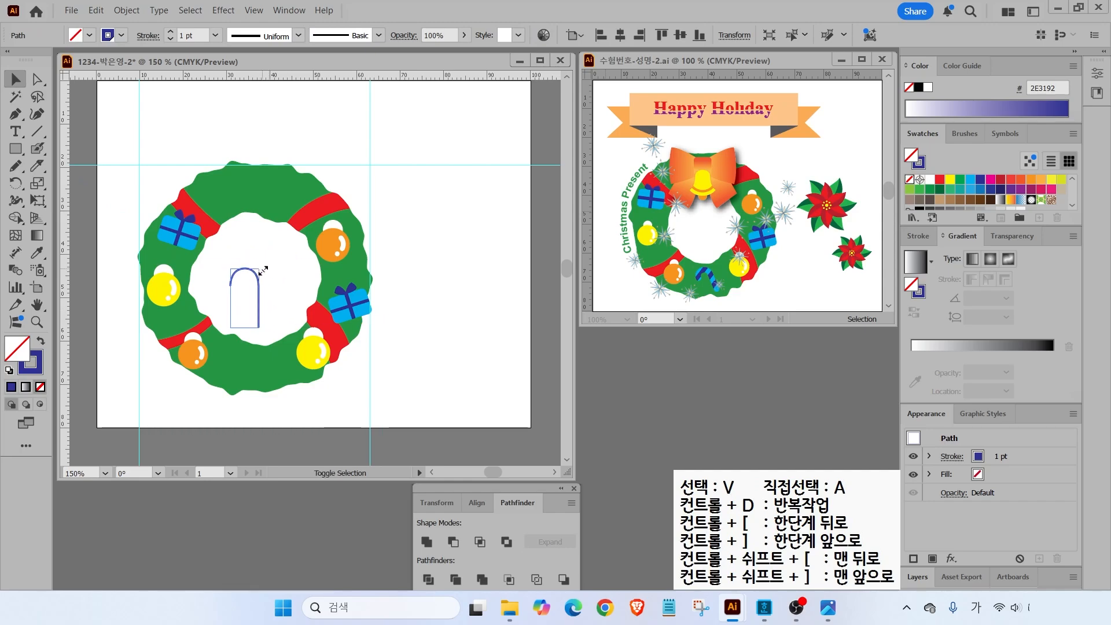
- Raise the candy-cane stroke weight to 6 pt
left_click(913, 237)
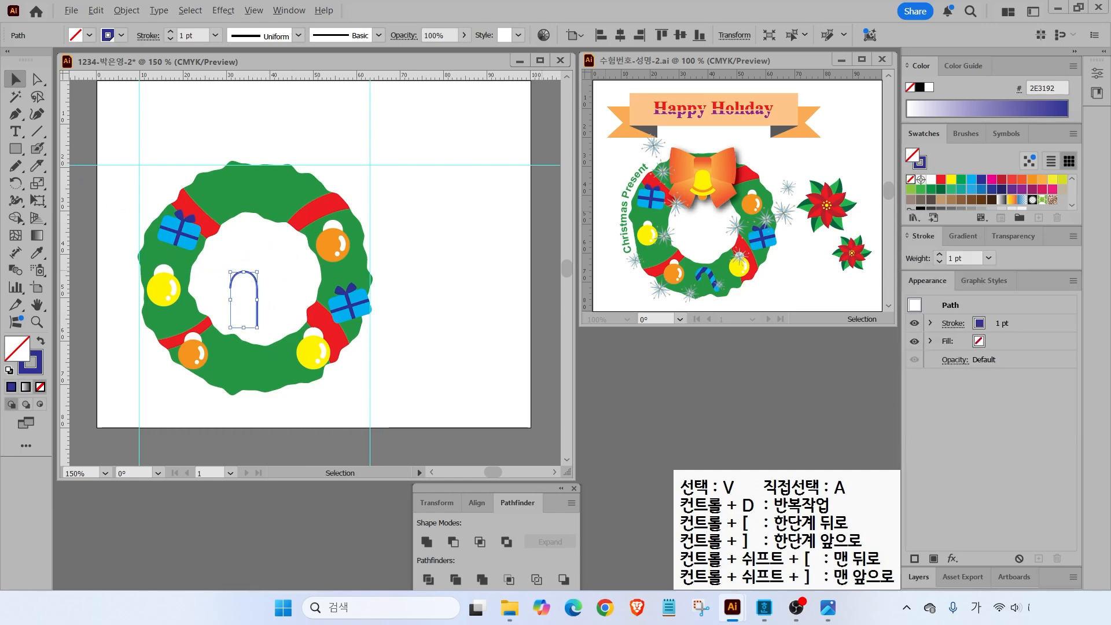
left_click_drag(970, 267, 983, 299)
key("Escape")
left_click(940, 254)
left_click(940, 254)
left_click(940, 254)
left_click(940, 254)
left_click(940, 254)
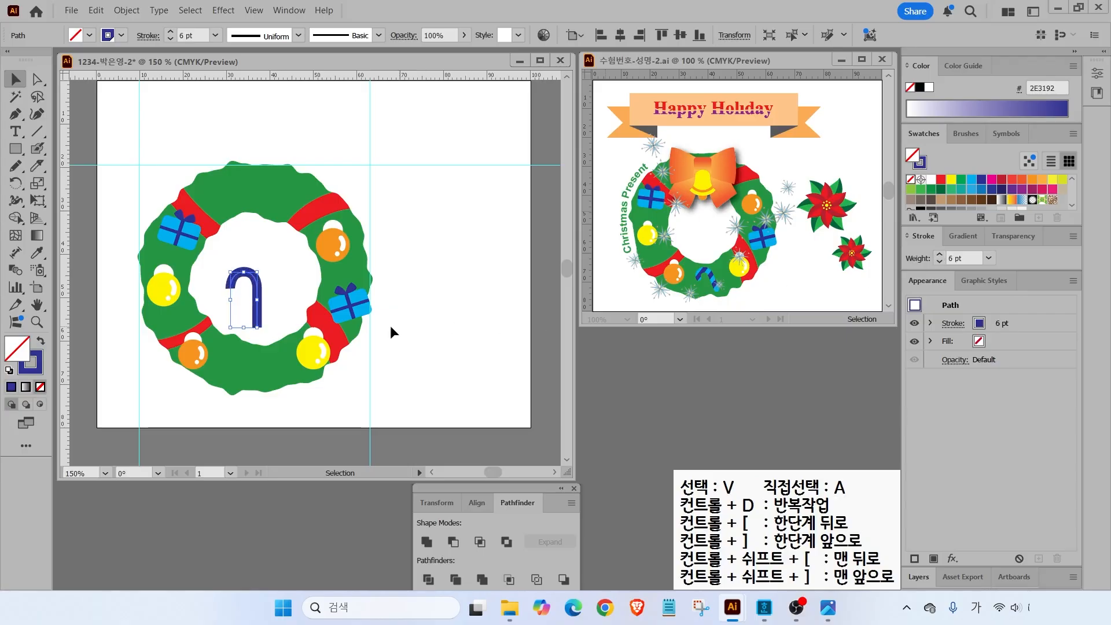
key("ctrl")
- Show the Stroke panel options and apply Round Cap and Round Join to the candy cane
left_click(1072, 238)
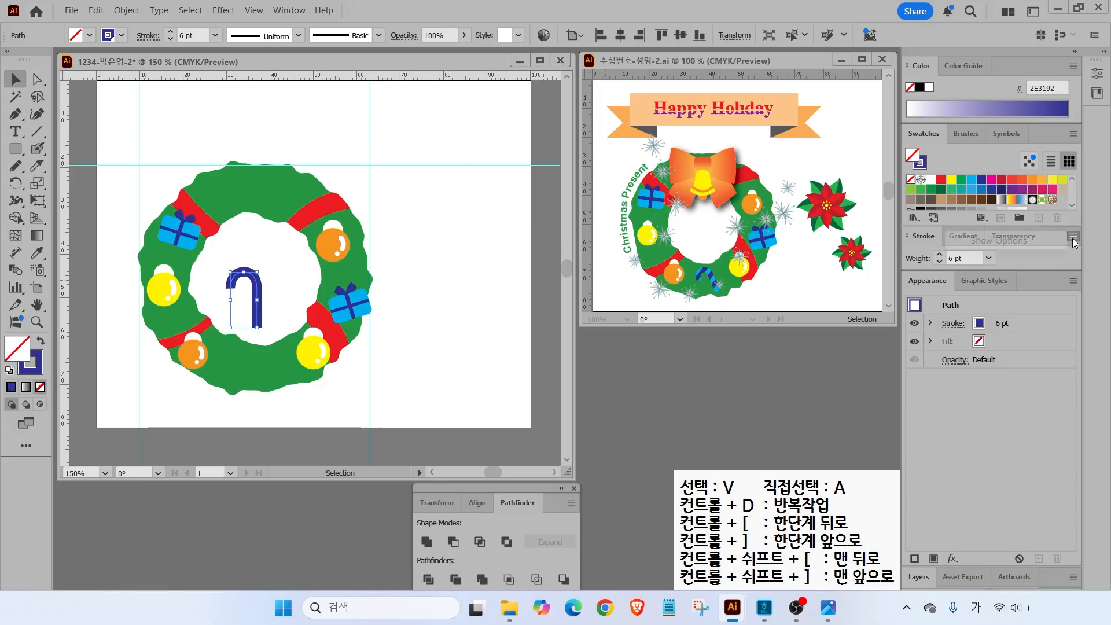
left_click(1012, 243)
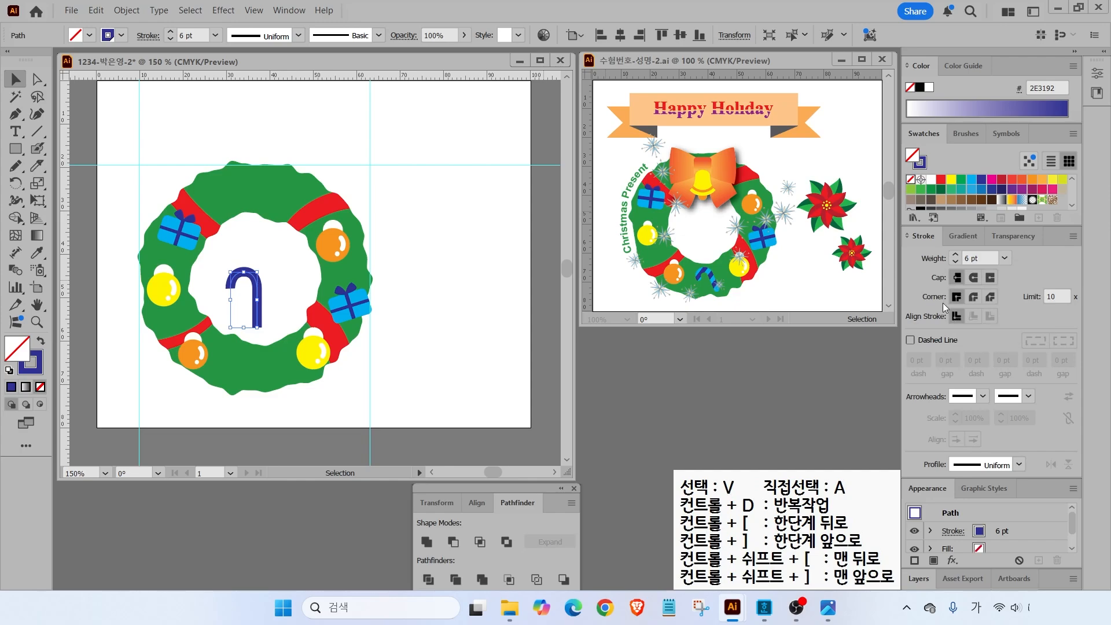
left_click(975, 279)
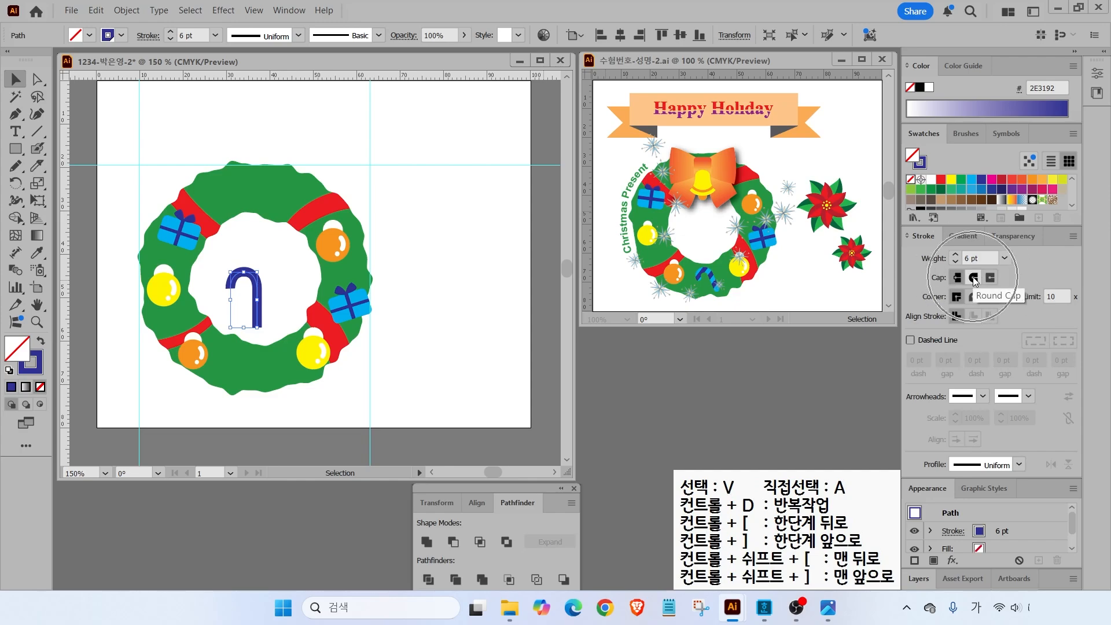
left_click(975, 279)
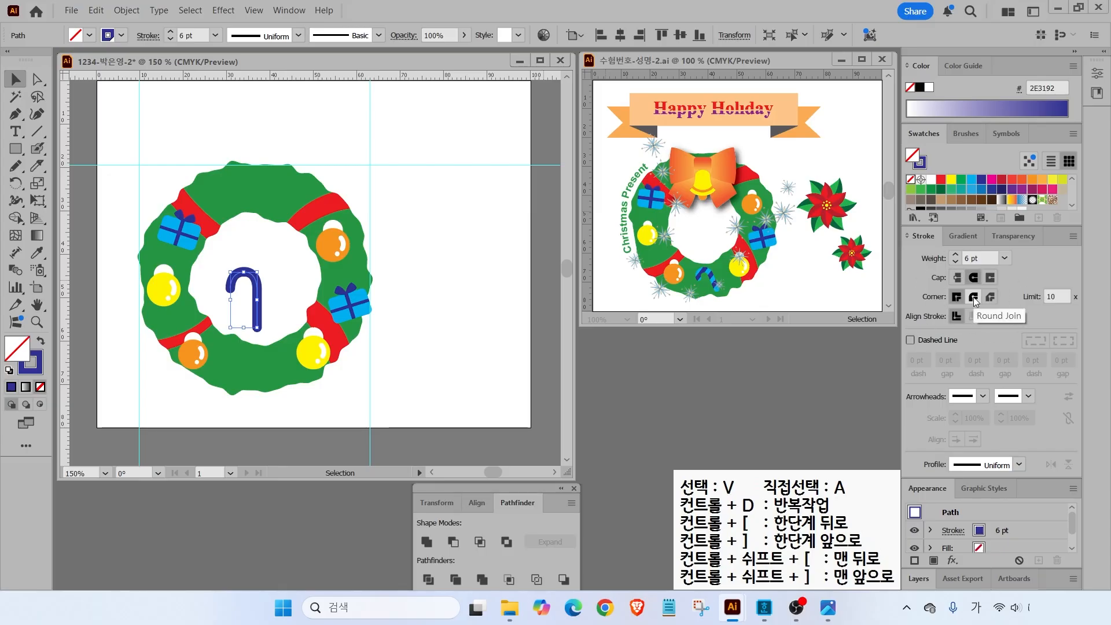
left_click(975, 298)
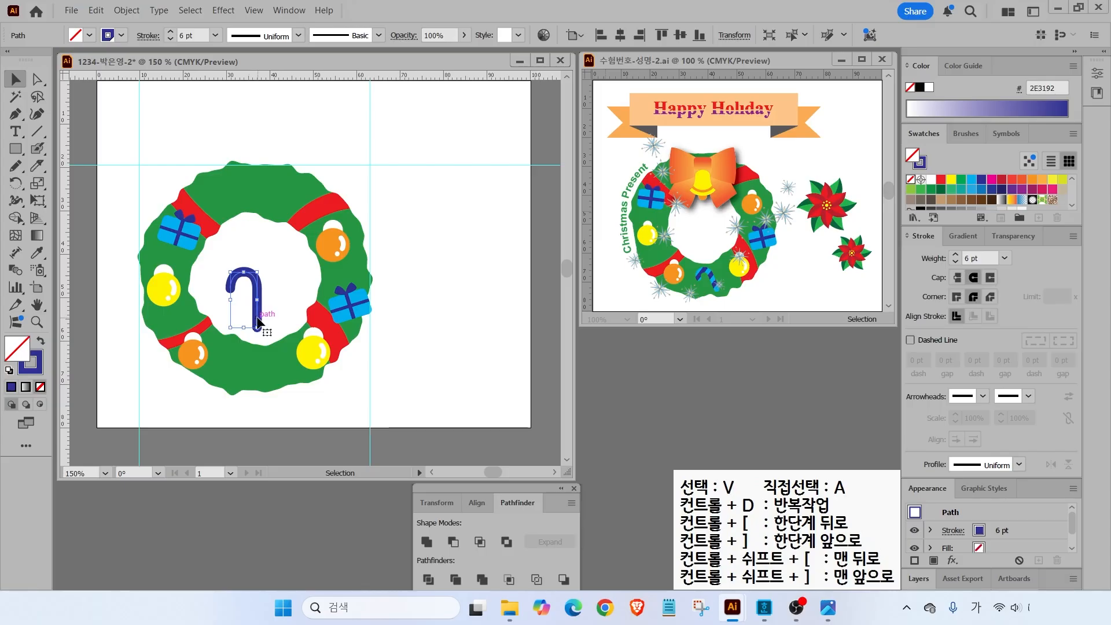
left_click(290, 262)
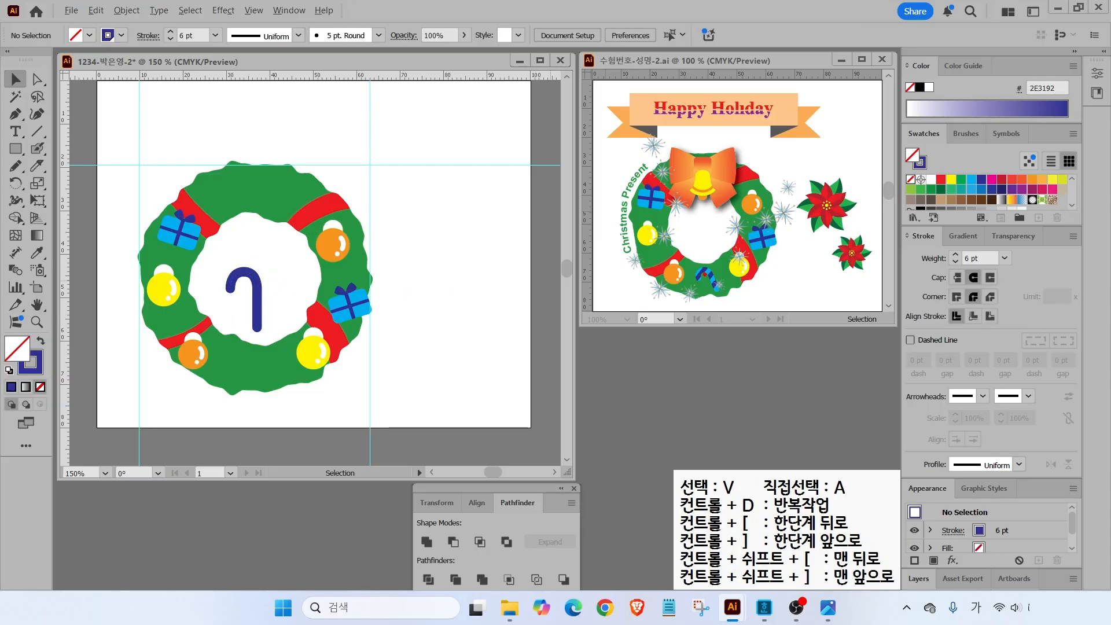
left_click_drag(707, 269, 730, 245)
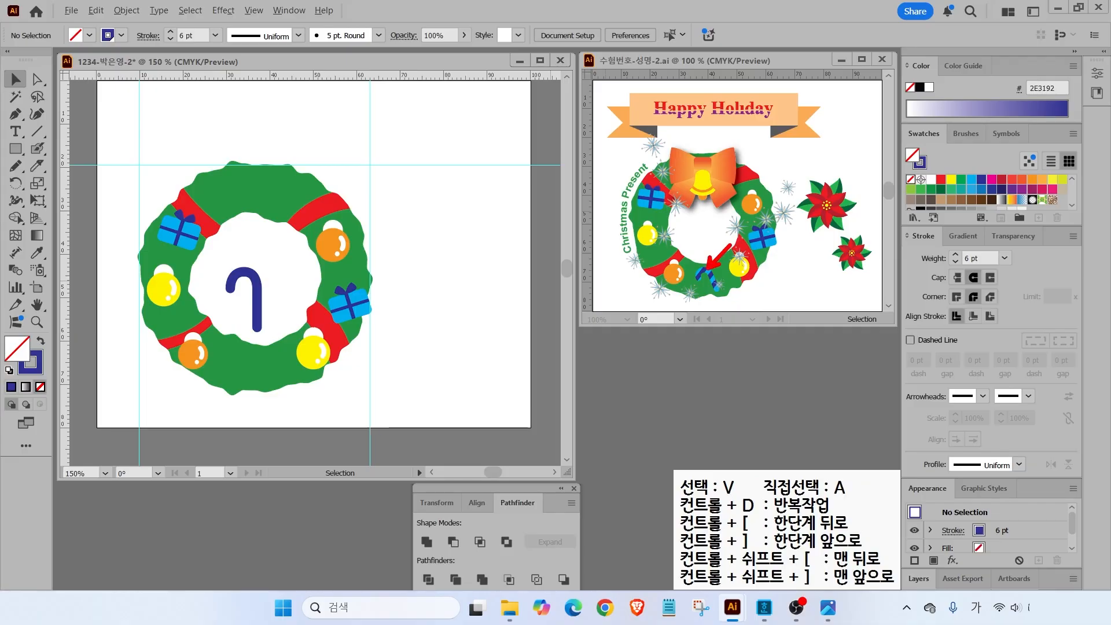
left_click(239, 280)
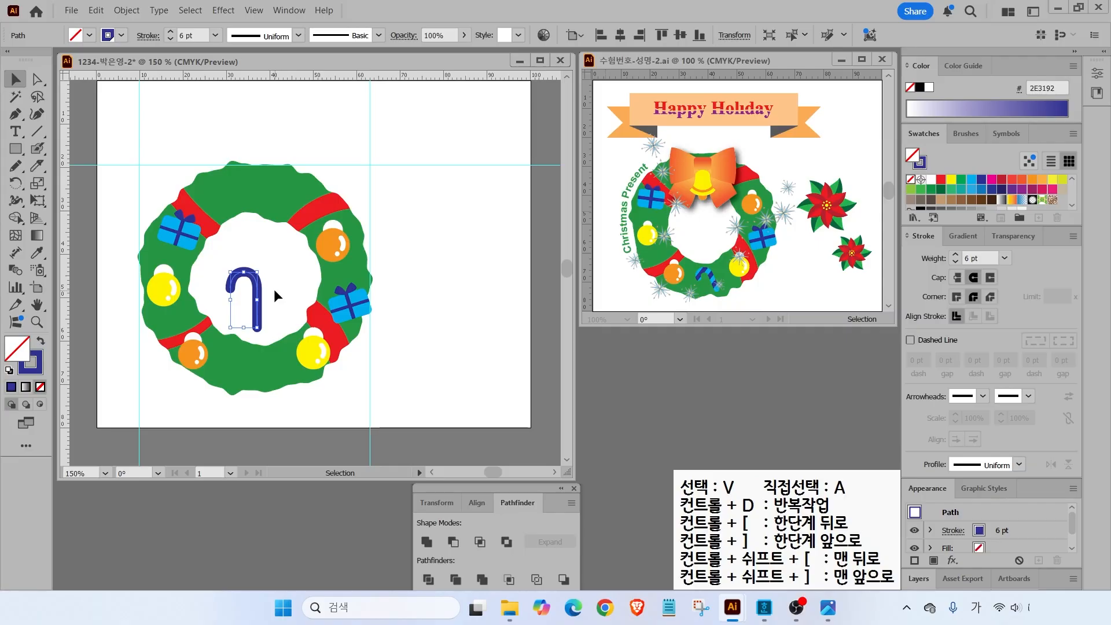
left_click(125, 11)
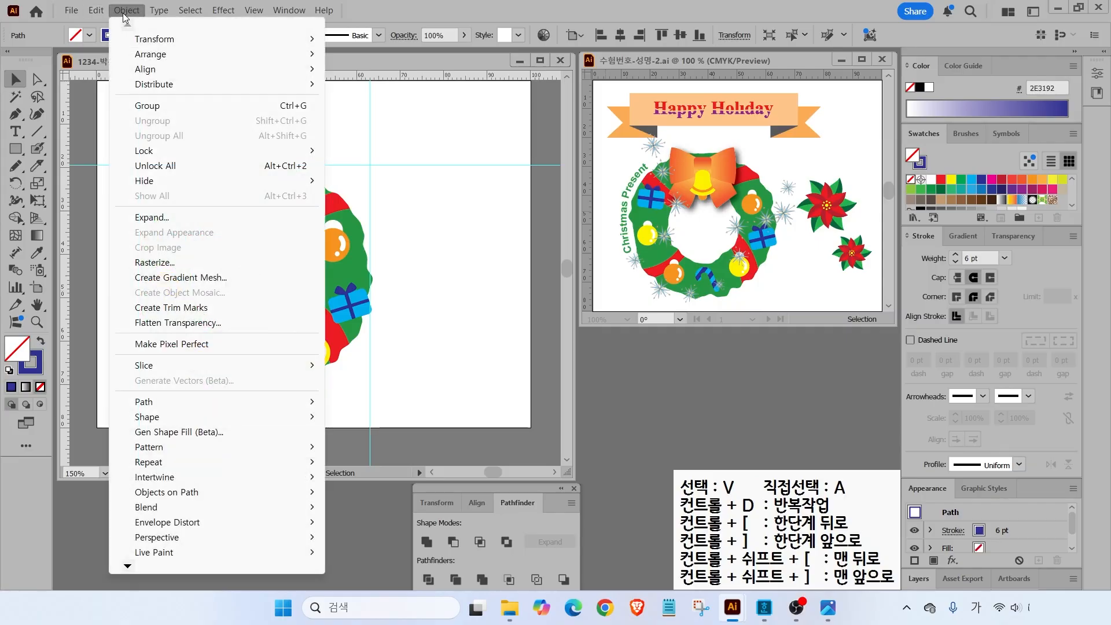
- Expand the candy-cane stroke into shapes and move it up inside the wreath
left_click(152, 218)
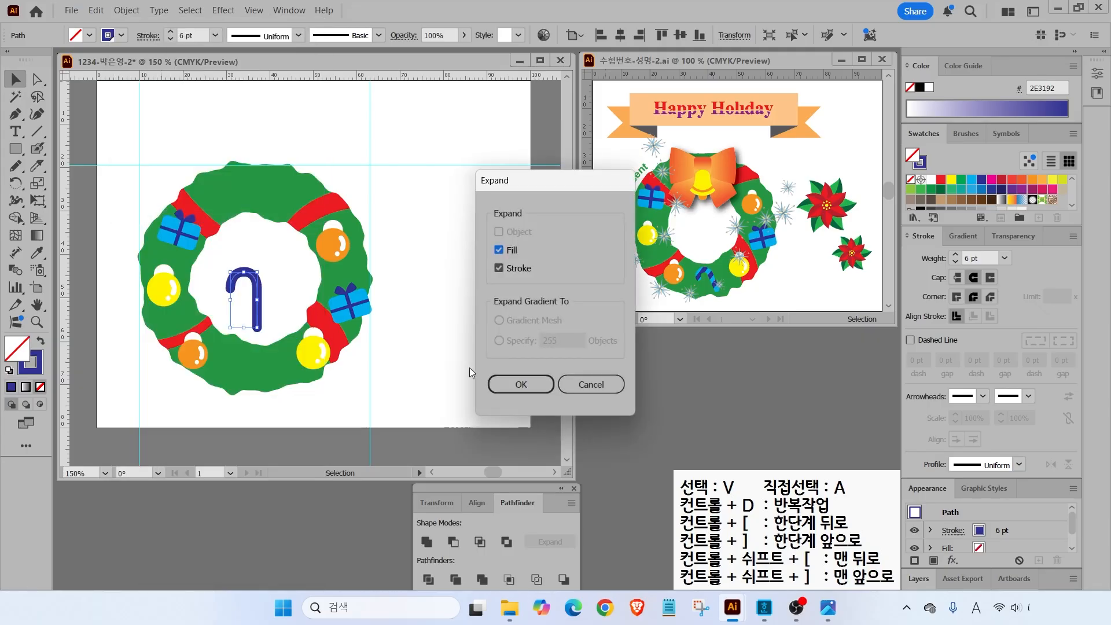
left_click(513, 386)
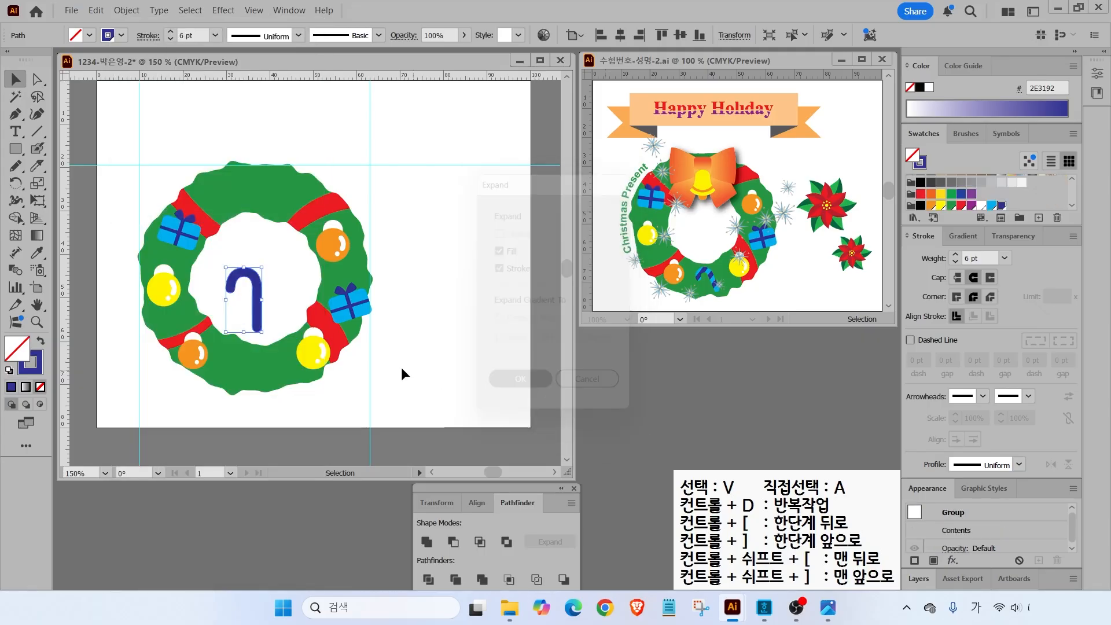
left_click(301, 283)
left_click(253, 291)
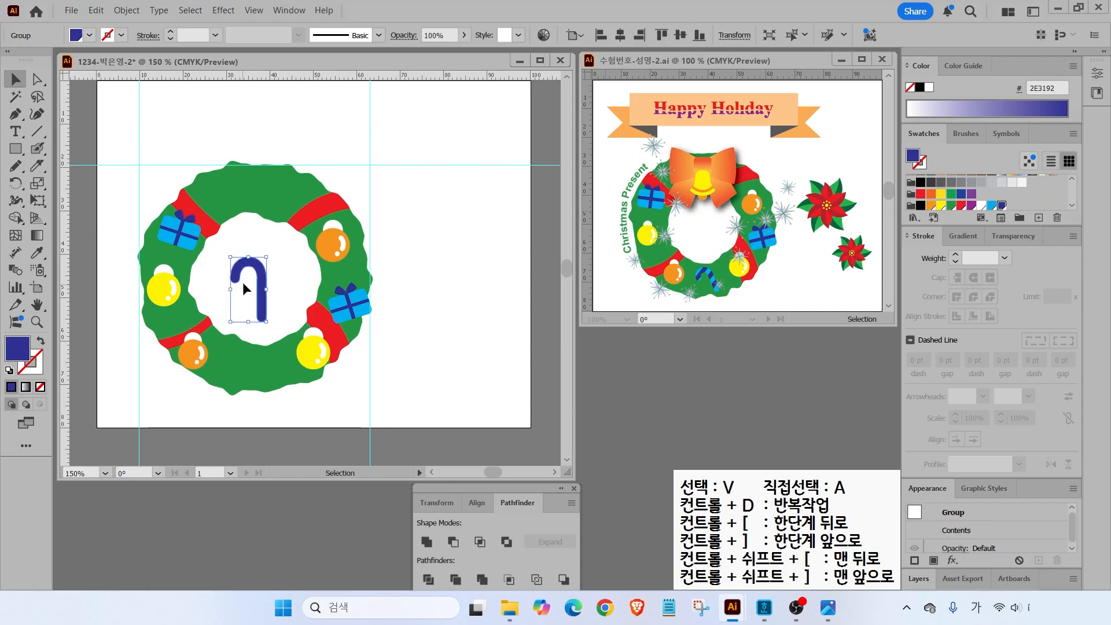
left_click_drag(252, 281, 256, 264)
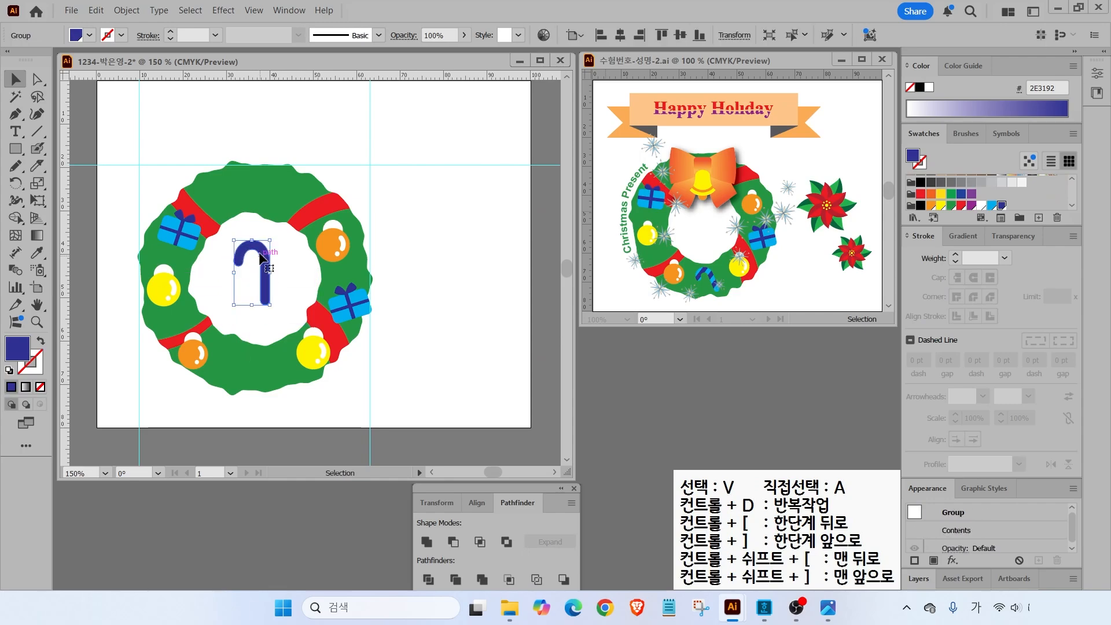
- Draw a diagonal line across the cane's hook with default stroke and no fill
left_click(37, 131)
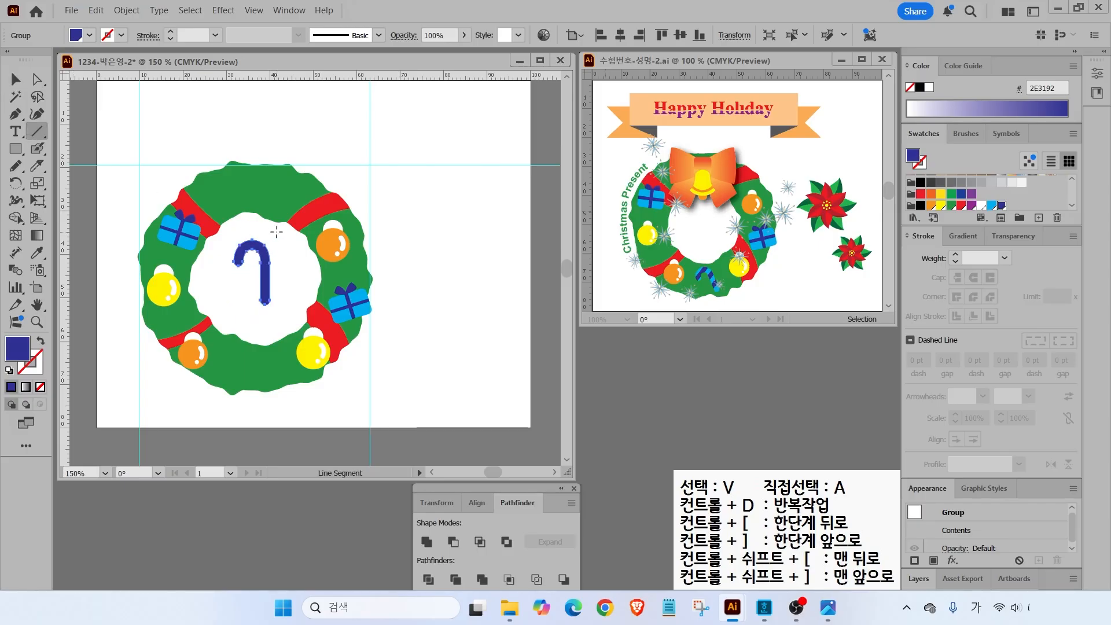
left_click_drag(281, 230, 213, 272)
left_click(8, 370)
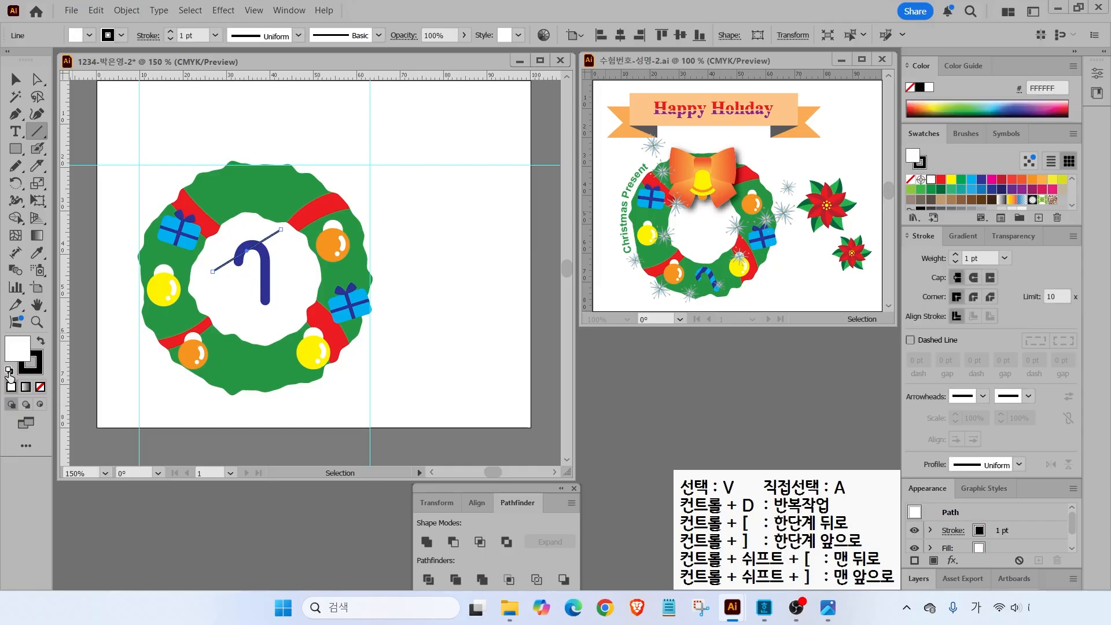
left_click(40, 387)
key("v")
scroll(316, 275, "up", 1)
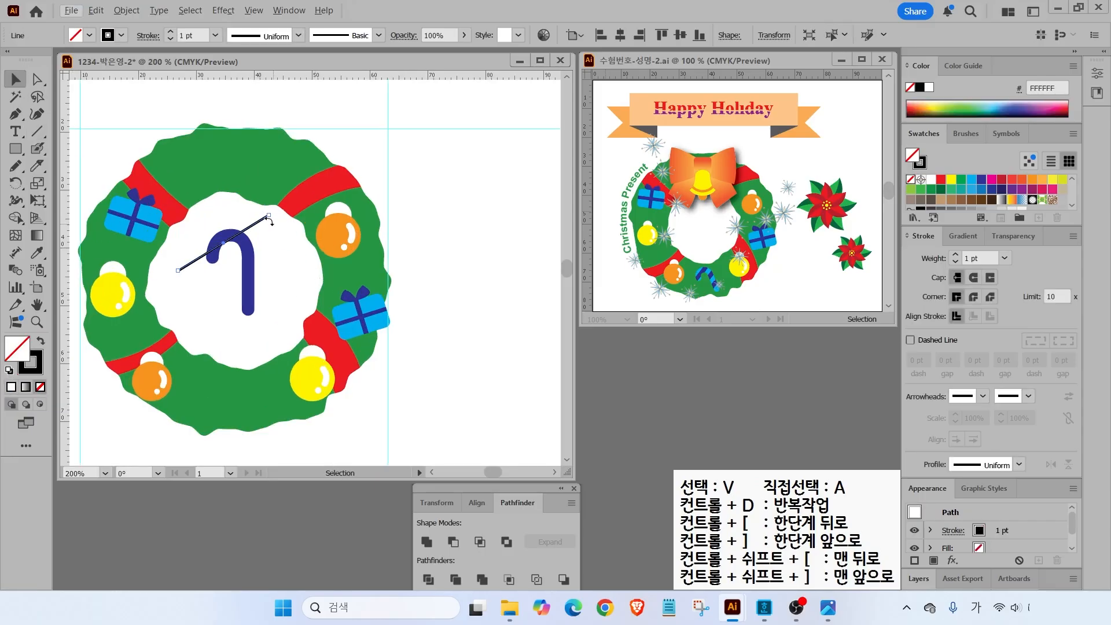
left_click_drag(262, 225, 262, 234)
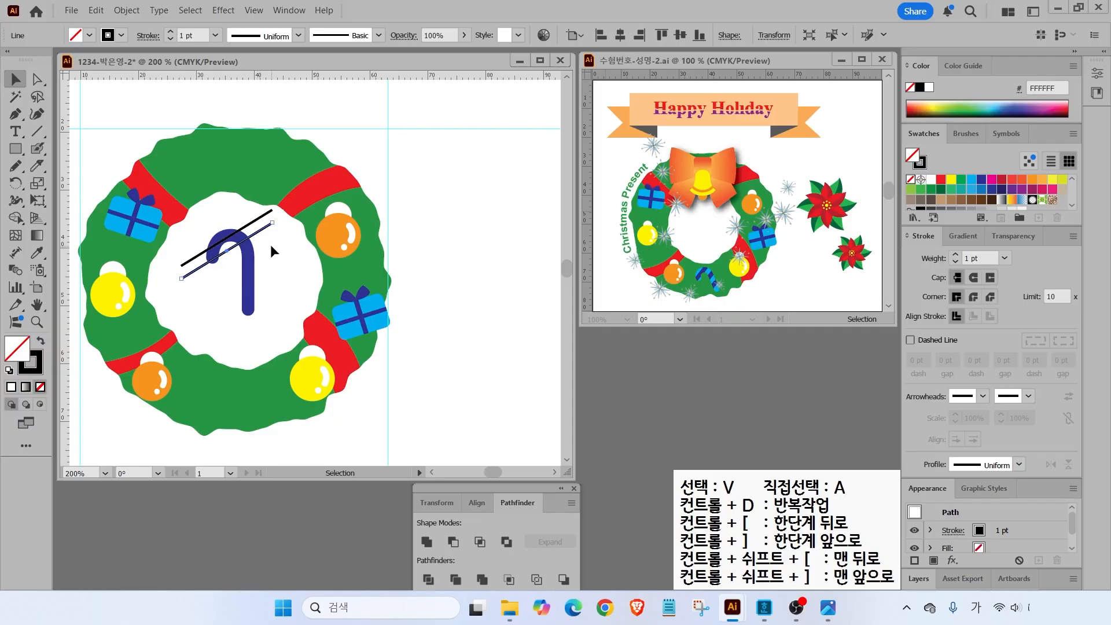
- Repeat the stripe line with Ctrl+D, then Divide the cane by the lines in Pathfinder
key("ctrl")
key("ctrl+d")
key("ctrl+d")
key("ctrl+d")
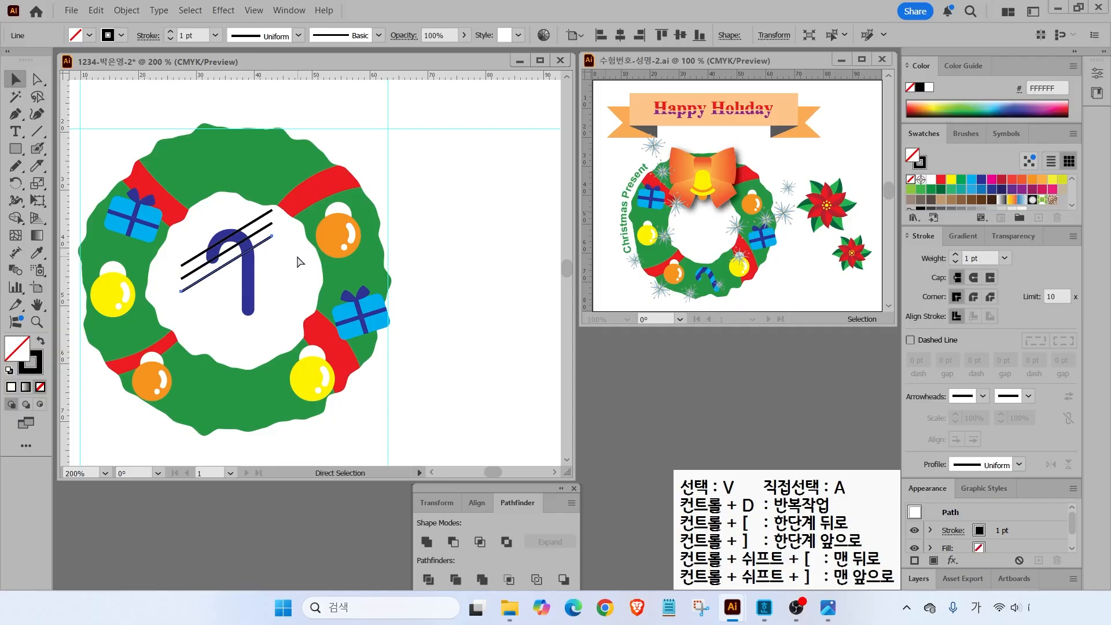
key("ctrl+d")
key("ctrl+d")
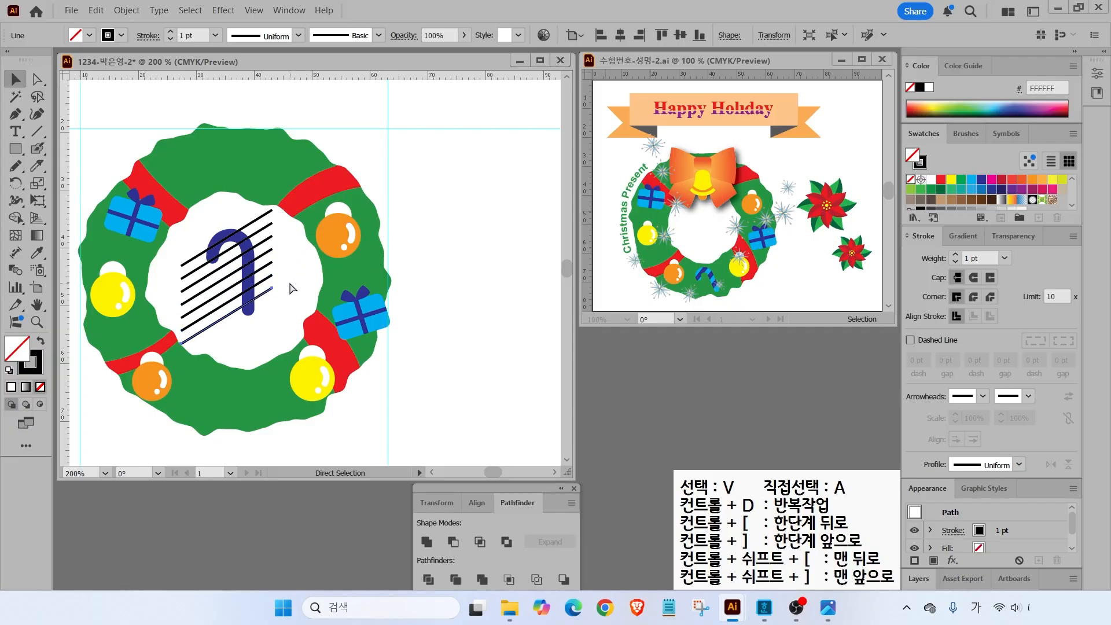
left_click_drag(203, 232, 266, 324)
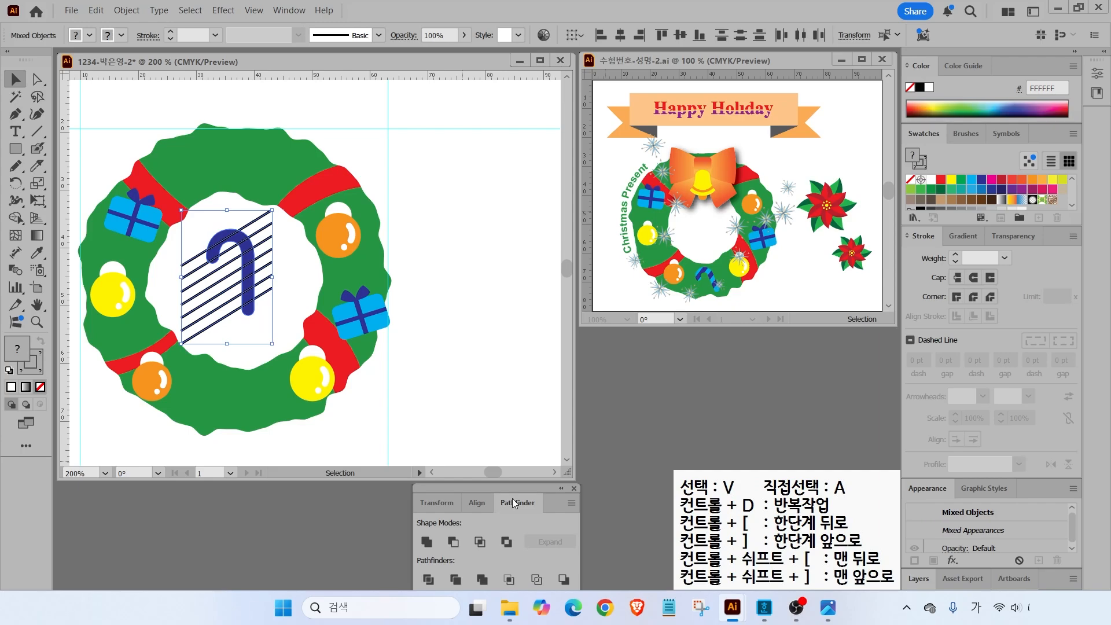
left_click(427, 585)
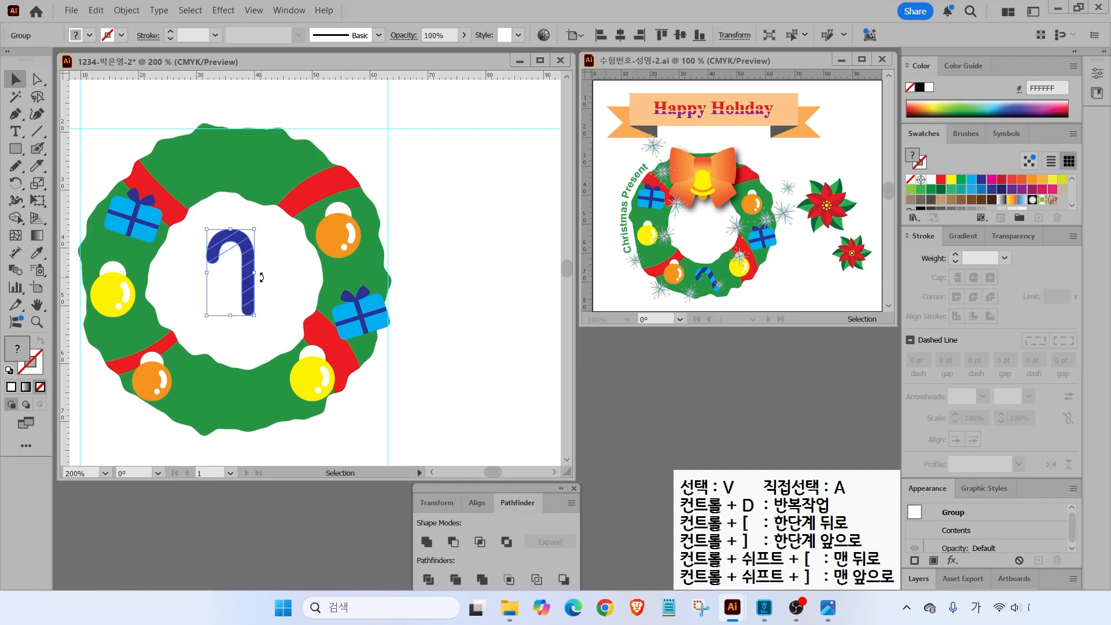
key("ctrl")
- Delete the leftover stripe-line pieces with the Direct Selection tool
left_click(39, 81)
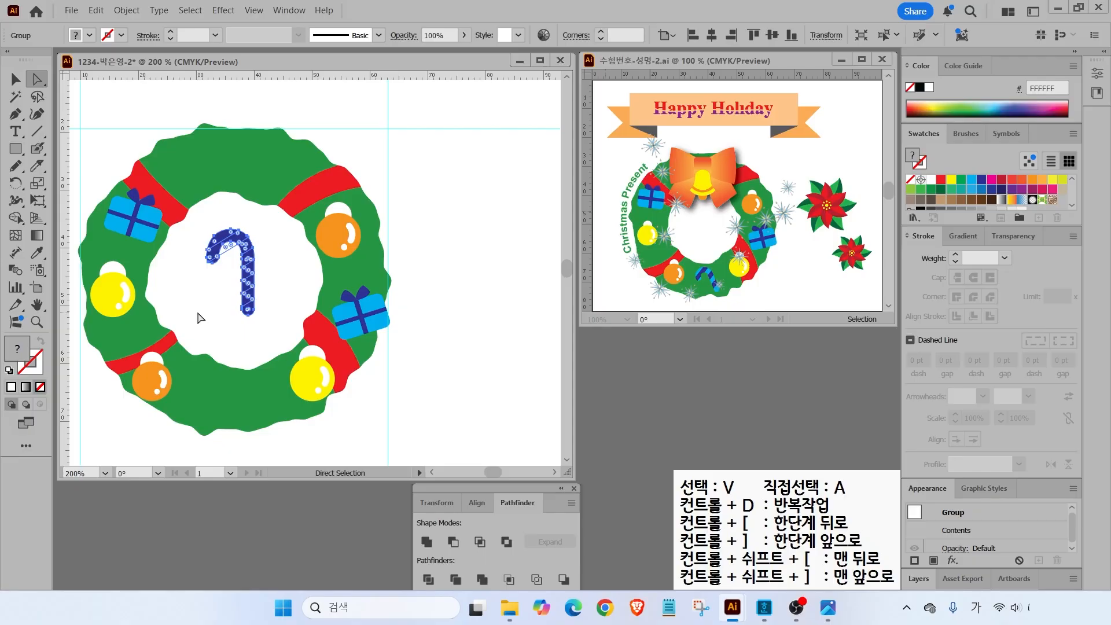
left_click(199, 318)
left_click(228, 255)
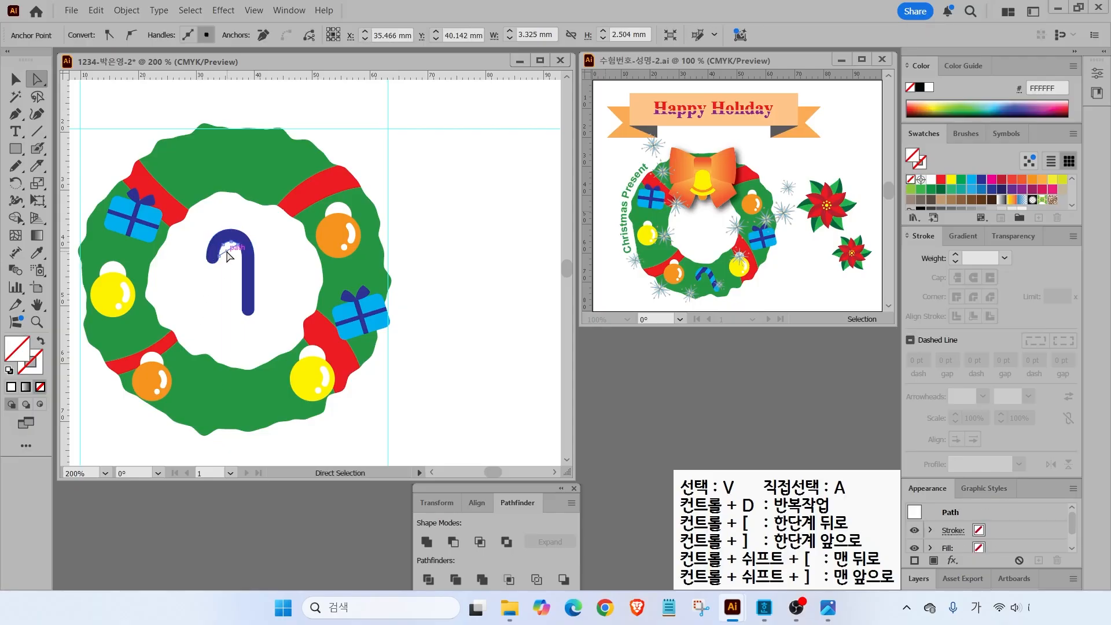
key("Delete")
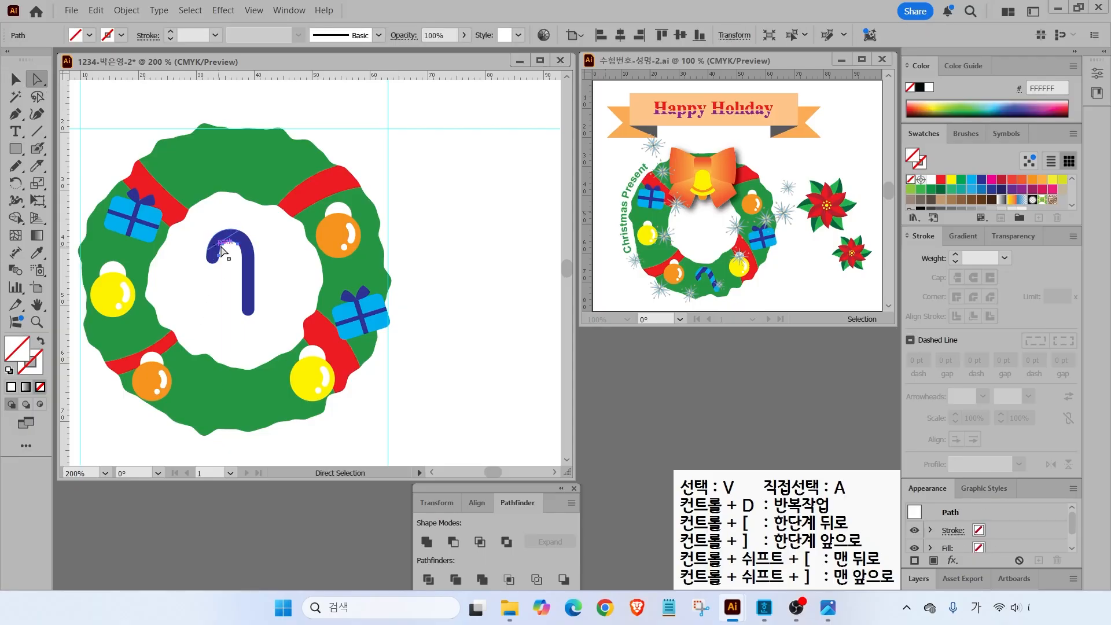
- Fill alternate candy-cane stripe pieces with the light blue swatch
left_click(217, 242)
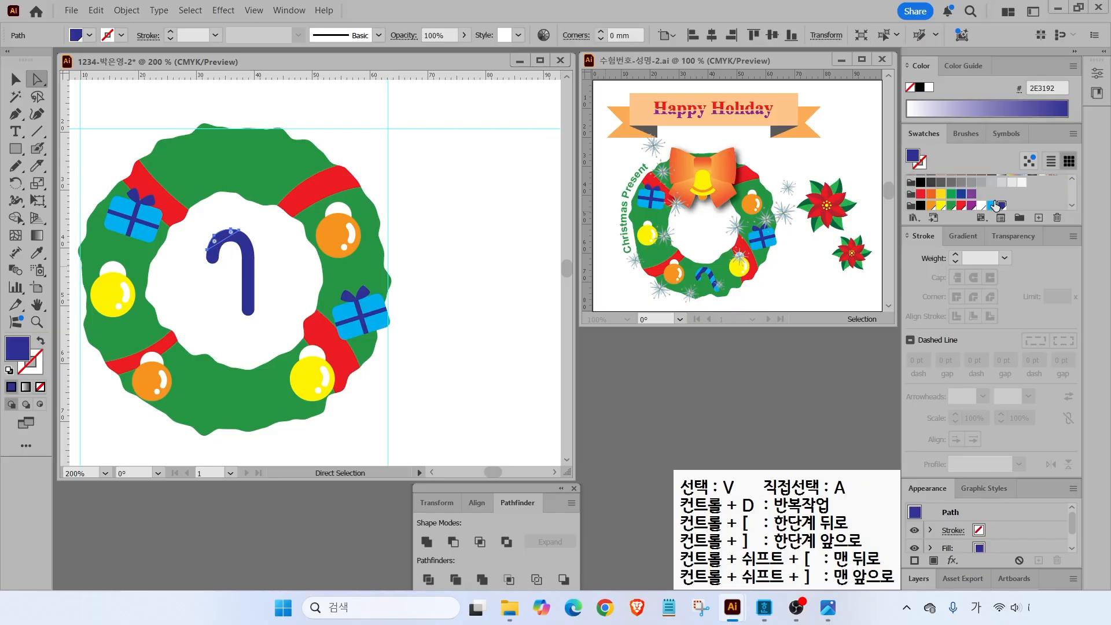
left_click(991, 206)
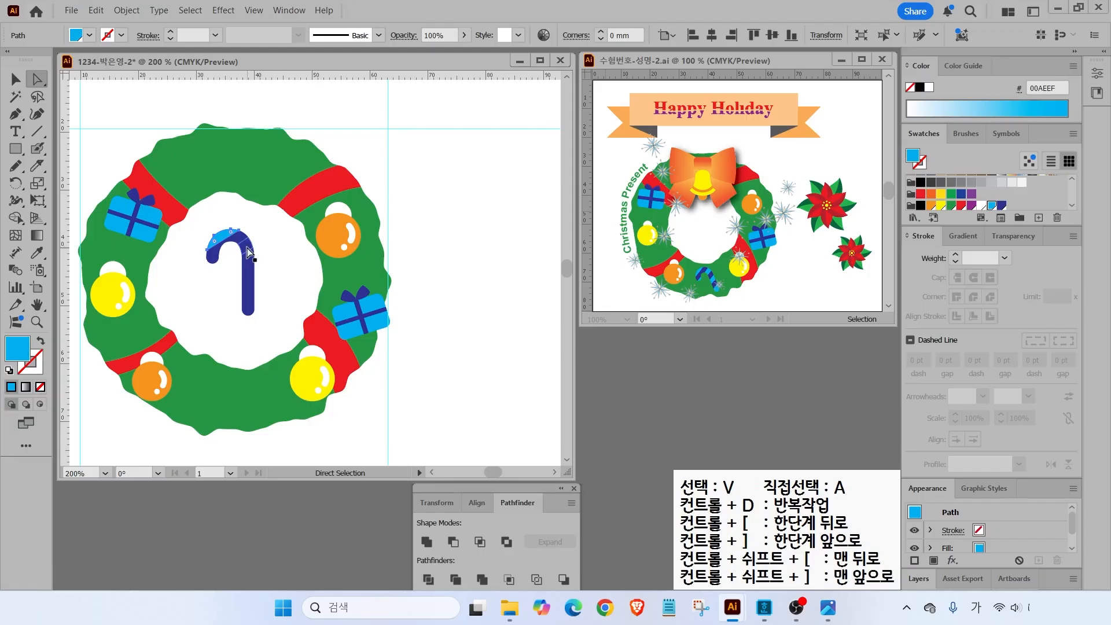
left_click(218, 263)
left_click(215, 262)
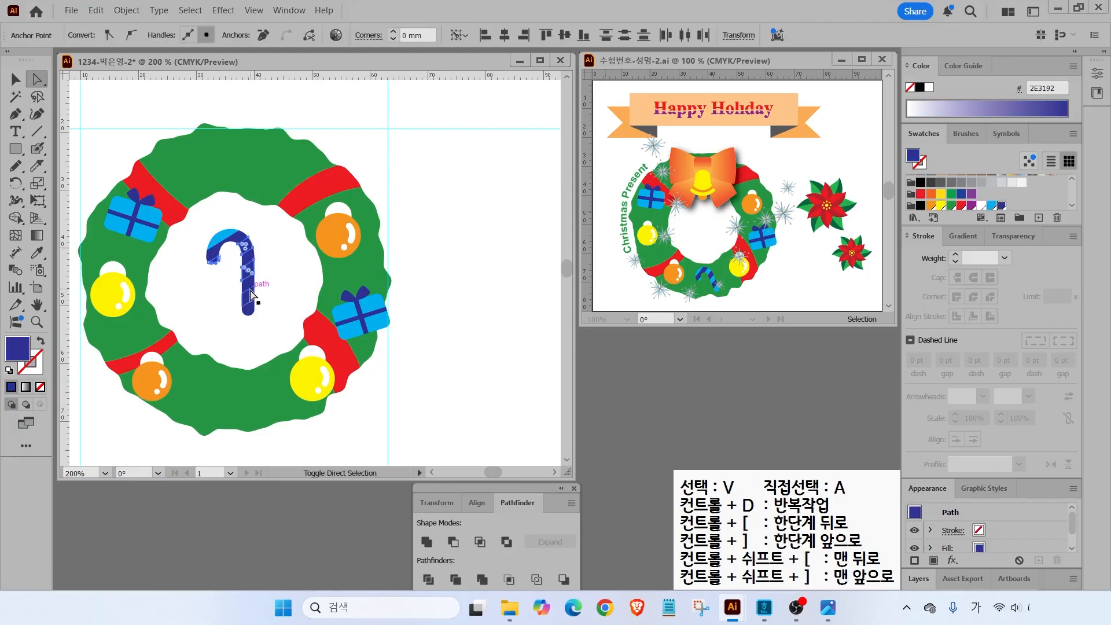
left_click(992, 207)
- Move the striped candy cane onto the bottom of the wreath
left_click(15, 78)
left_click_drag(256, 242, 234, 390)
double_click(37, 304)
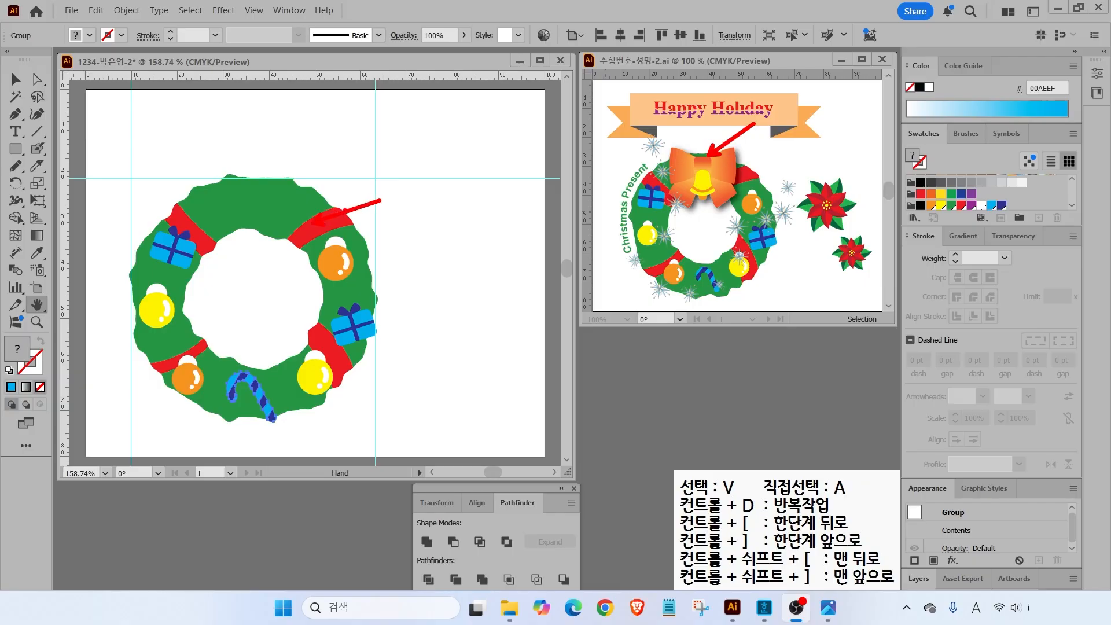
- Marquee-select all the wreath artwork and lock it via Object > Lock > Selection
left_click(10, 68)
key("v")
left_click_drag(137, 185, 429, 416)
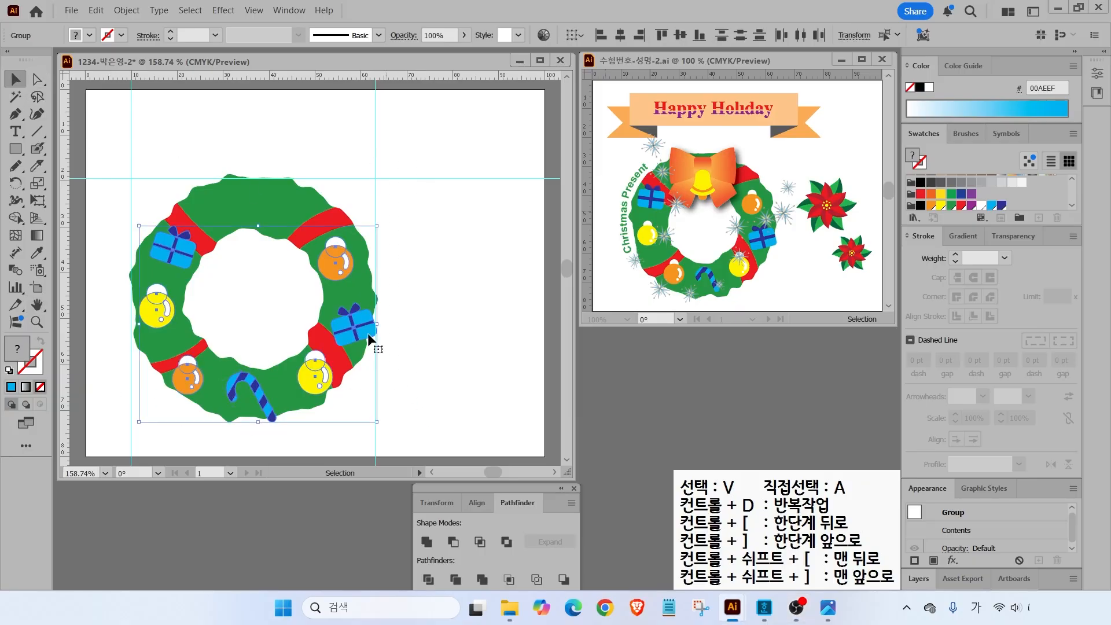
left_click(127, 11)
mouse_move(166, 156)
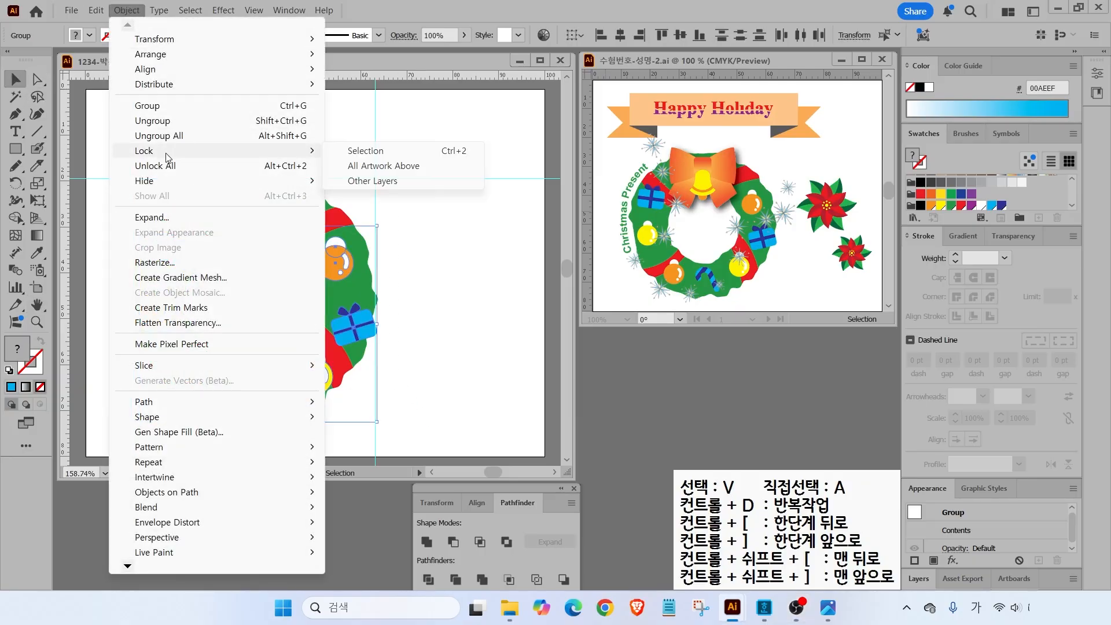
left_click(363, 150)
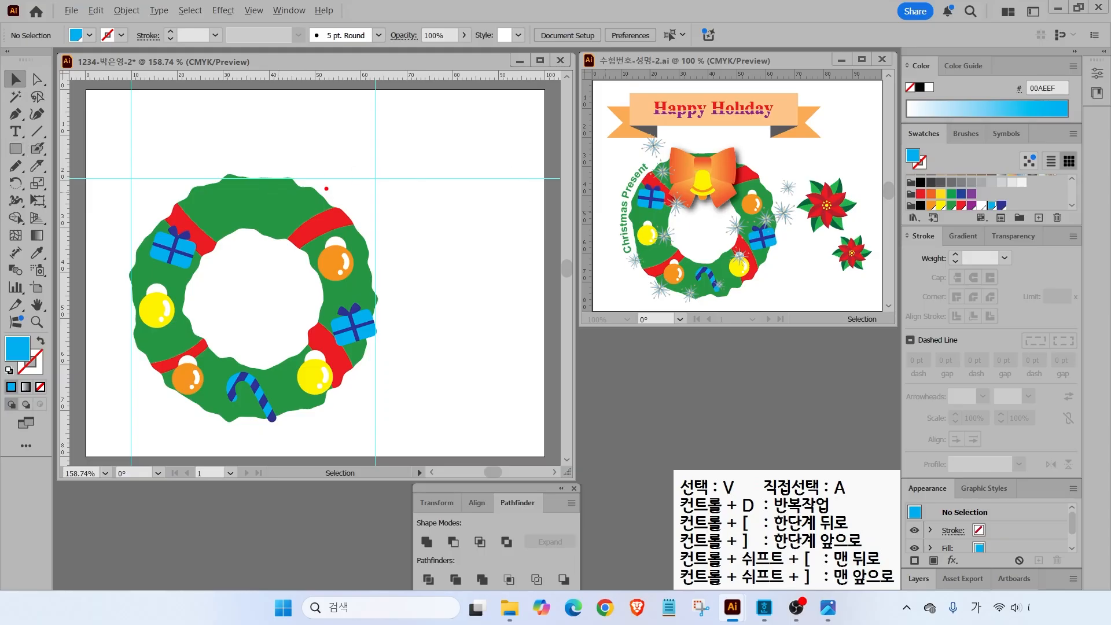
mouse_move(683, 147)
left_mouse_down()
mouse_move(712, 127)
mouse_move(728, 142)
mouse_move(731, 132)
left_mouse_up()
key("Escape")
scroll(285, 151, "up", 3)
- Pen-draw the first closed bow-loop shape near the top of the wreath
left_click(17, 116)
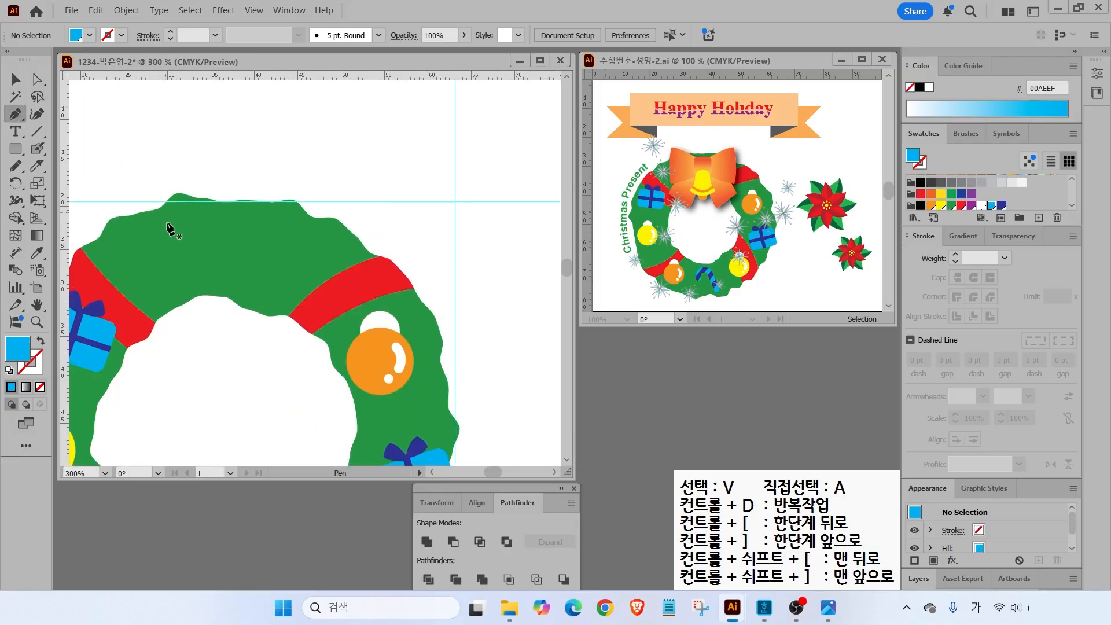
left_click(211, 235)
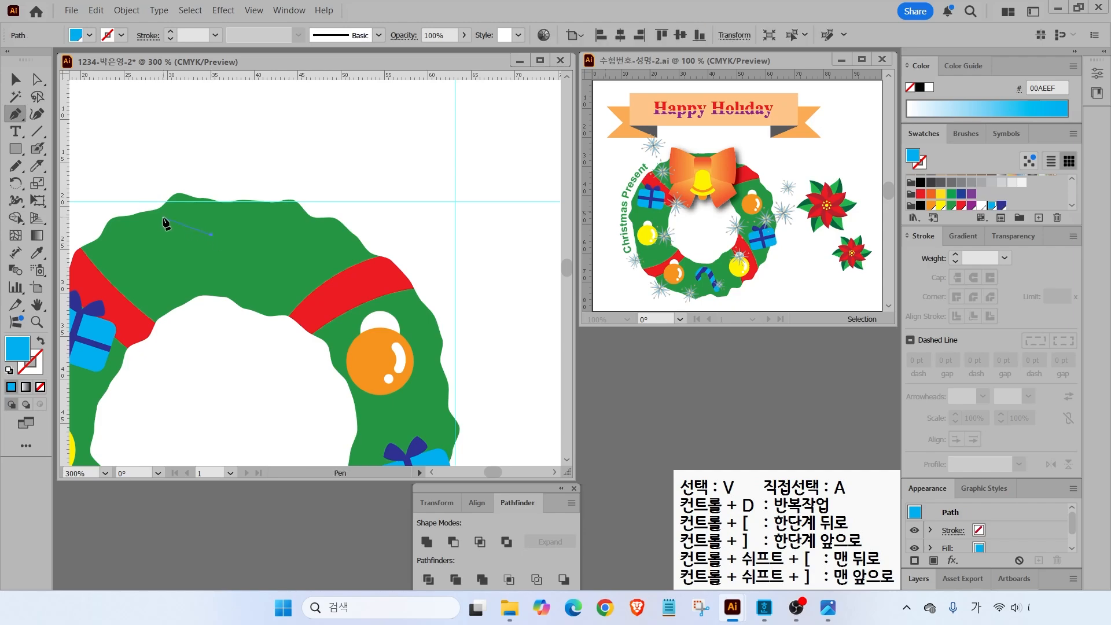
left_click(166, 212)
left_click(141, 211)
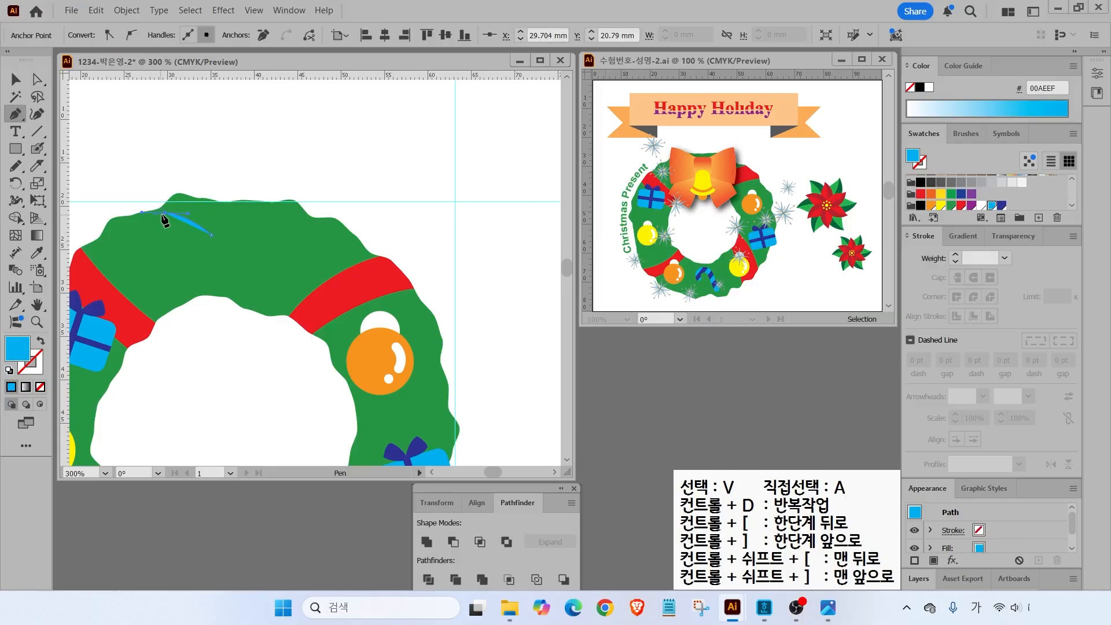
left_click(165, 213)
left_click_drag(165, 276, 182, 306)
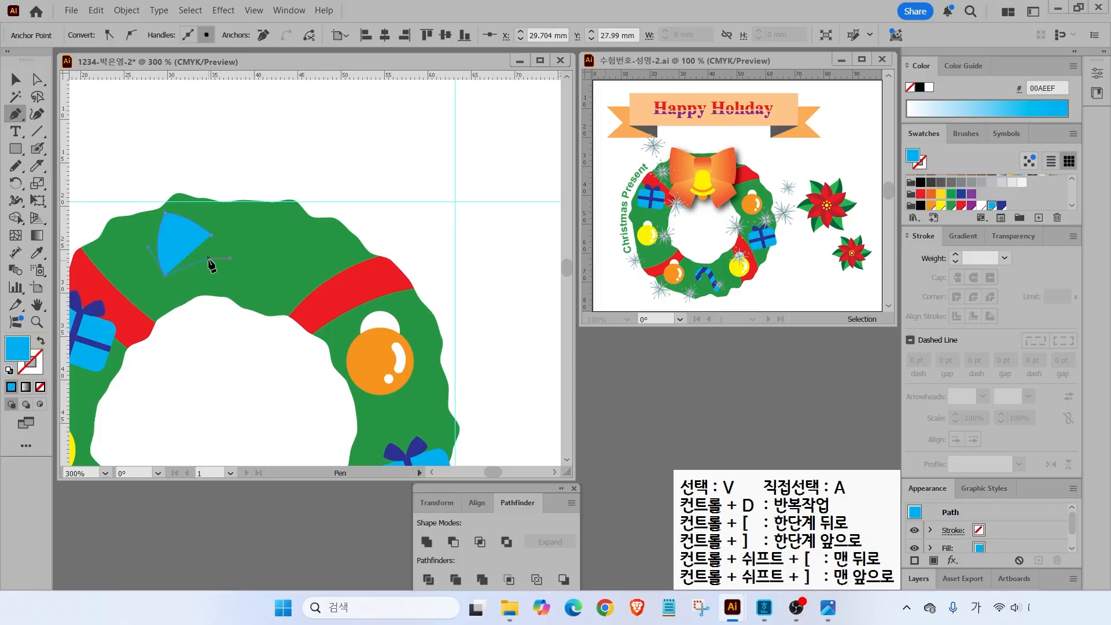
left_click(212, 258)
left_click(211, 235)
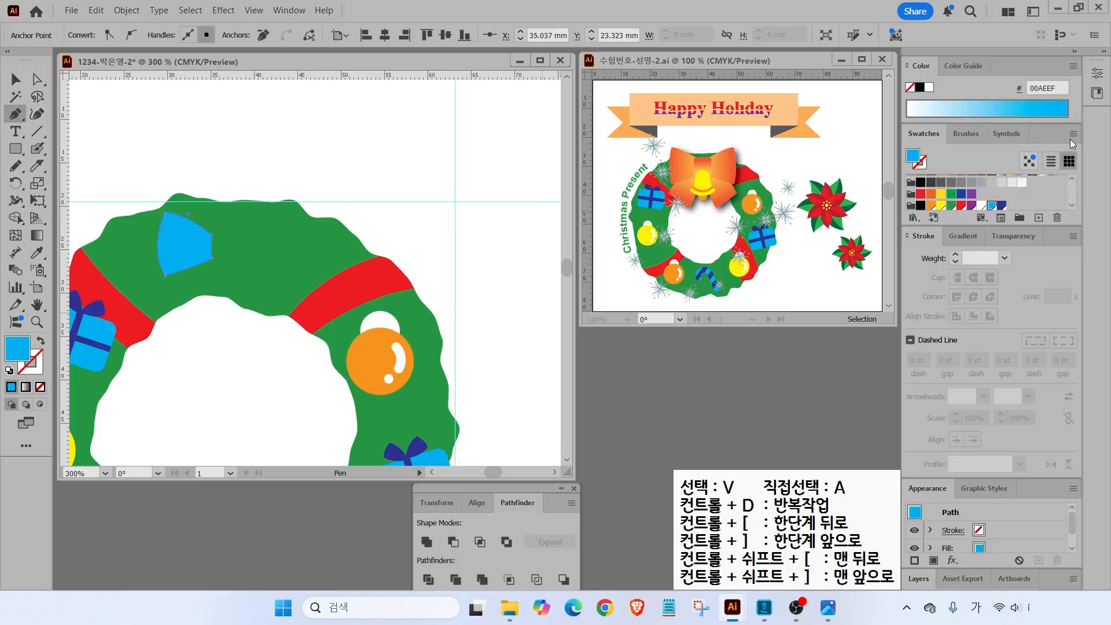
key("v")
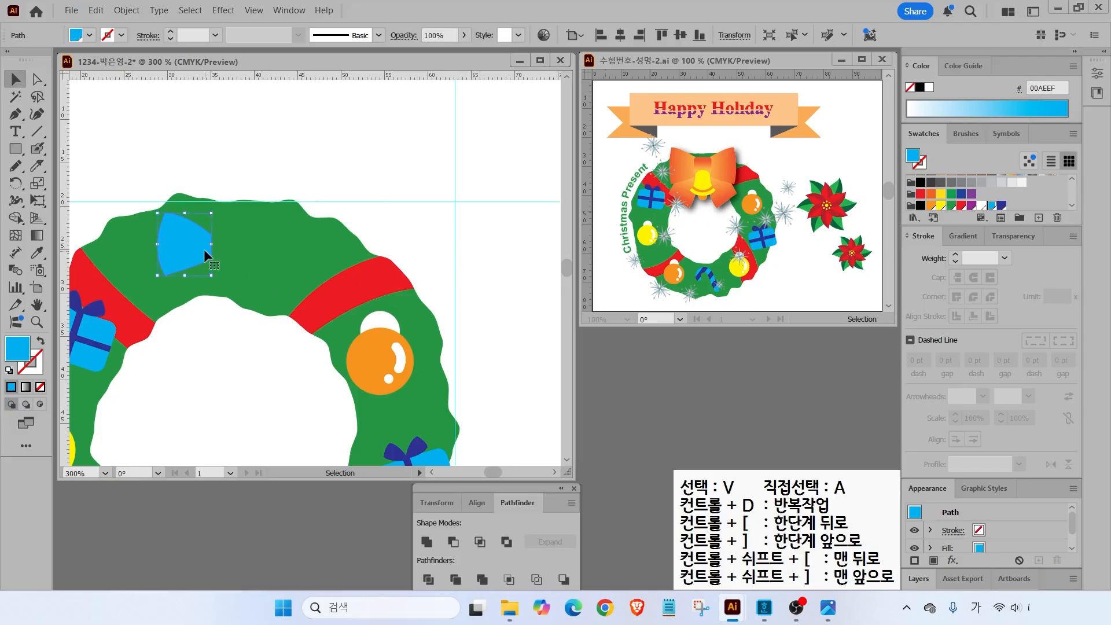
- Draw the second four-point bow piece, then give both pieces white fill and black outline
key("p")
left_click(177, 259)
left_click(163, 302)
left_click(200, 331)
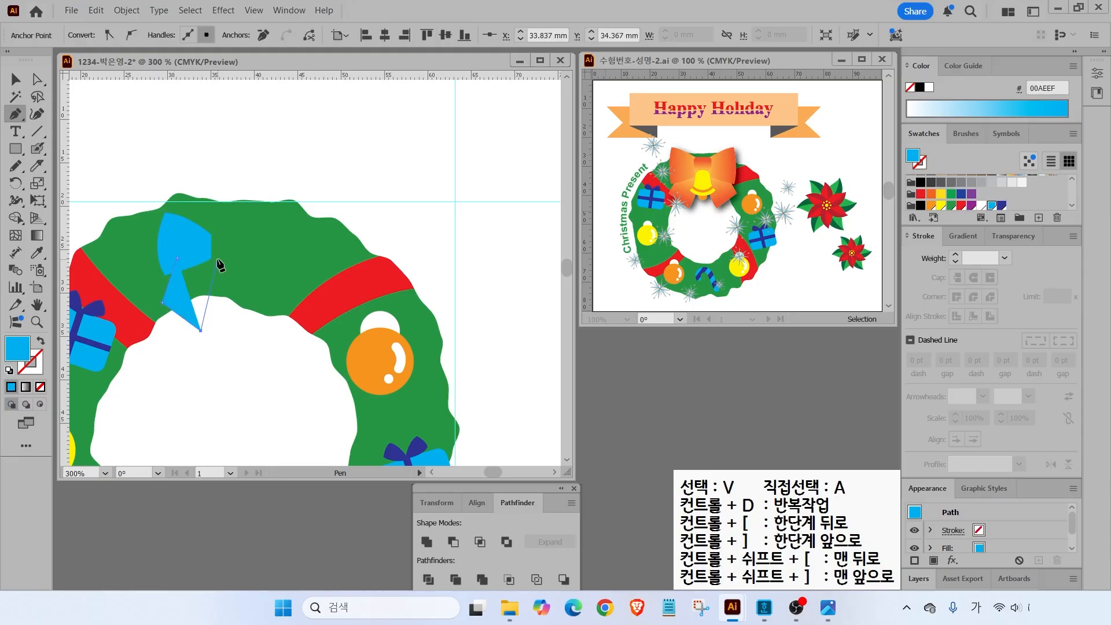
left_click(215, 259)
left_click(177, 259)
key("v")
left_click_drag(170, 280, 168, 283)
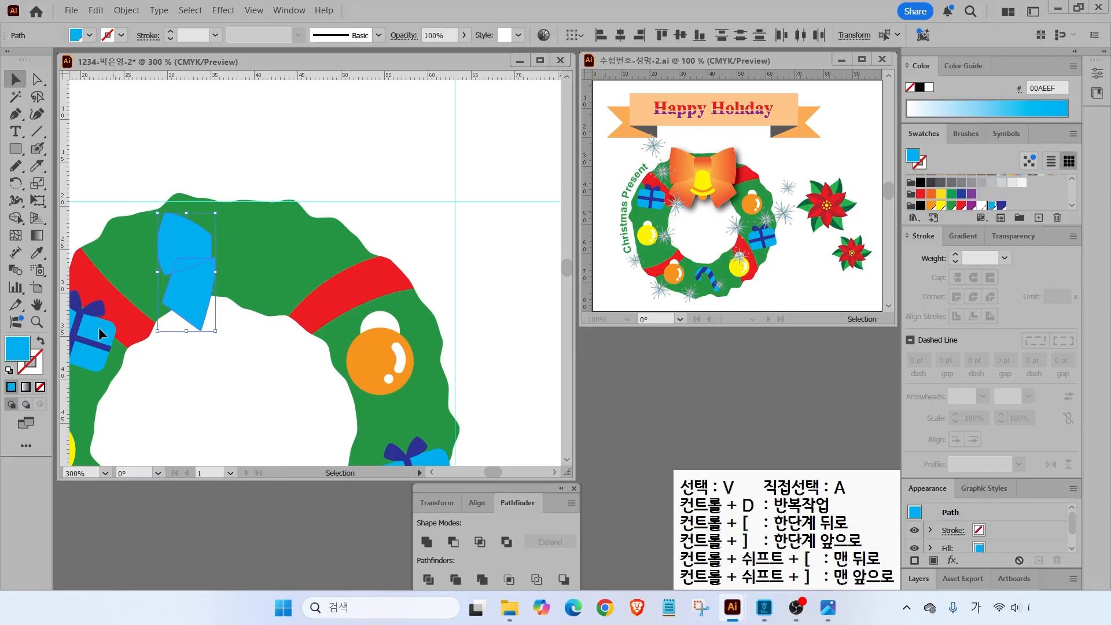
left_click(9, 370)
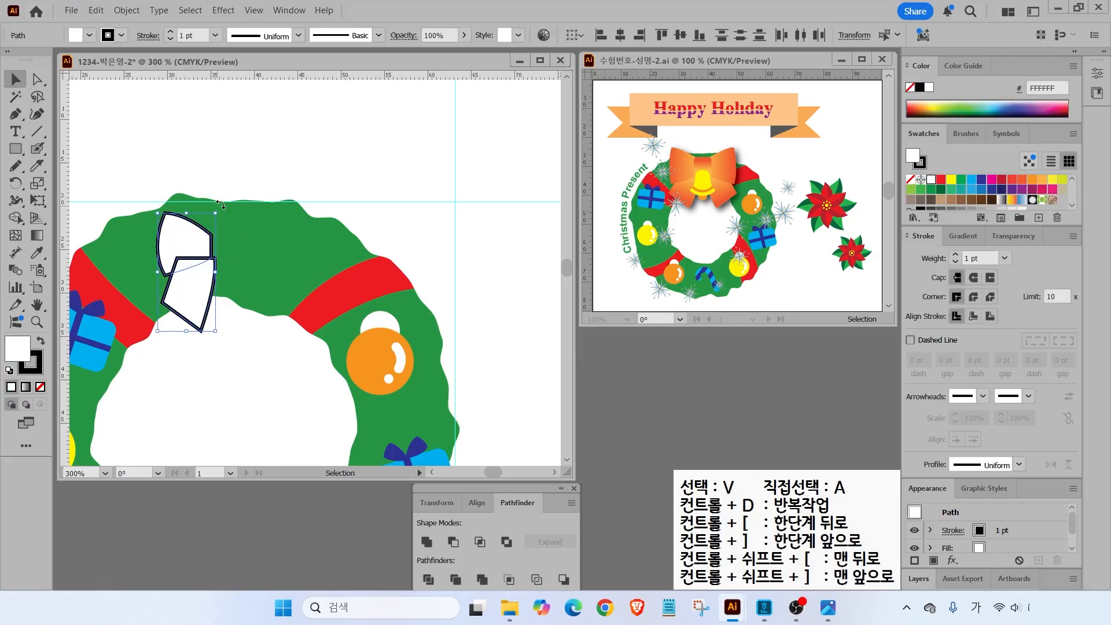
- Drag a vertical guide from the left ruler beside the bow pieces
left_click(220, 291)
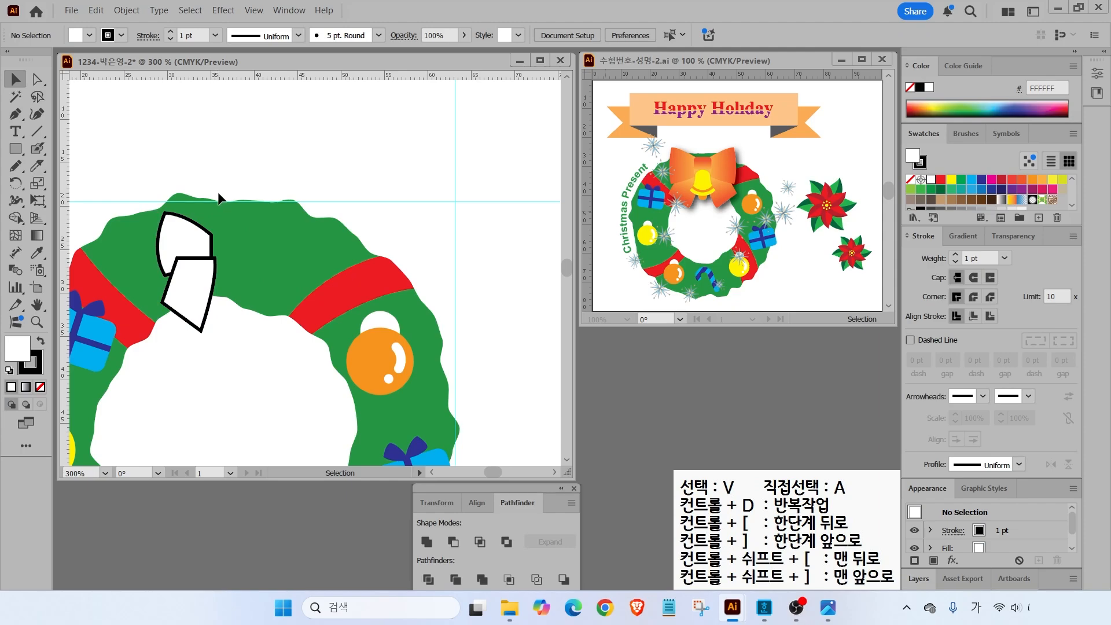
left_click_drag(220, 173, 220, 370)
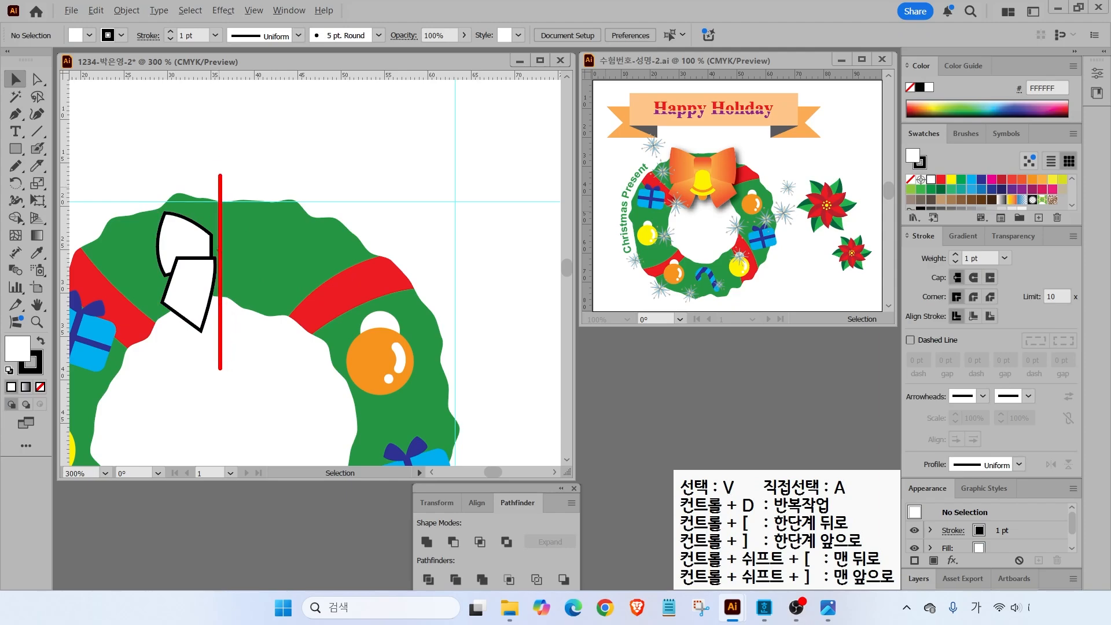
mouse_move(200, 220)
left_mouse_down()
mouse_move(258, 215)
mouse_move(237, 212)
left_mouse_up()
key("Escape")
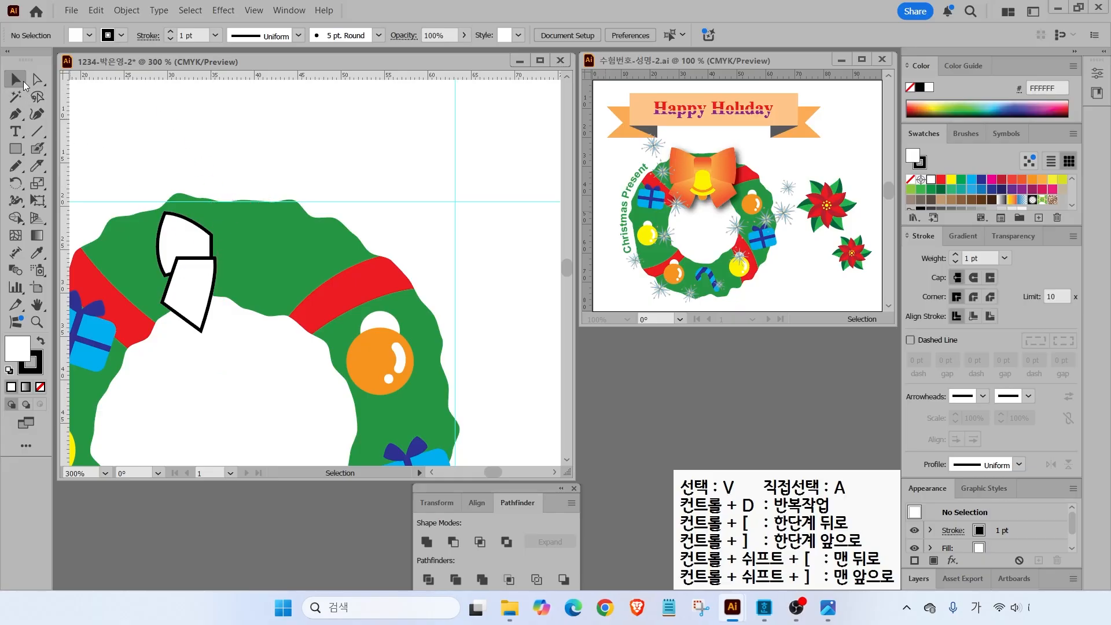
left_click_drag(75, 154, 221, 169)
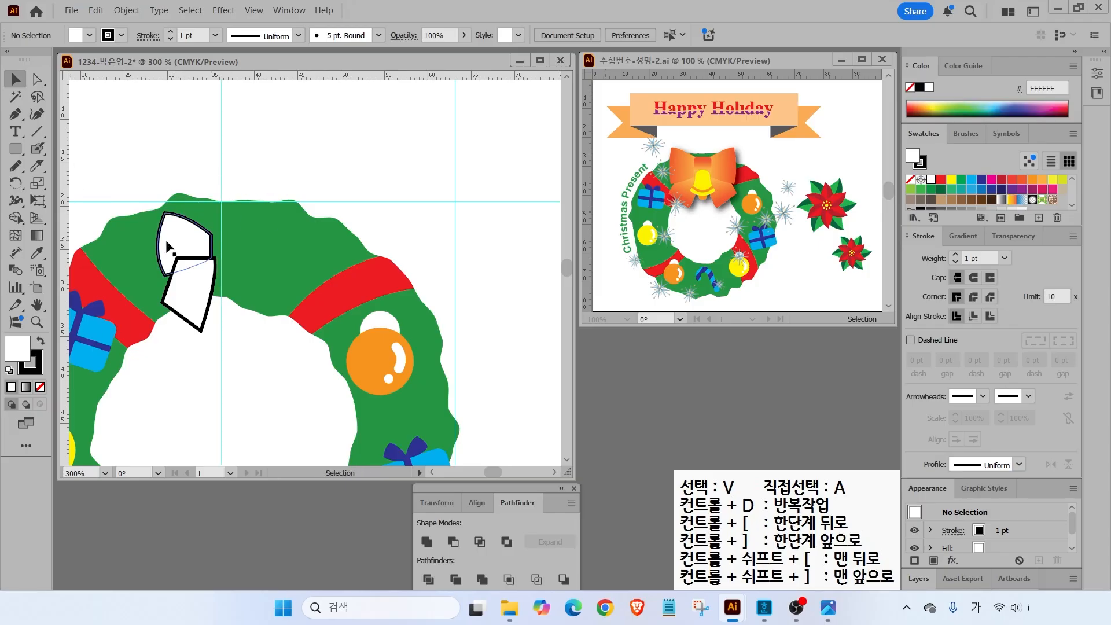
- Select both bow pieces and pick the Reflect Tool from the Rotate flyout
left_click(196, 286)
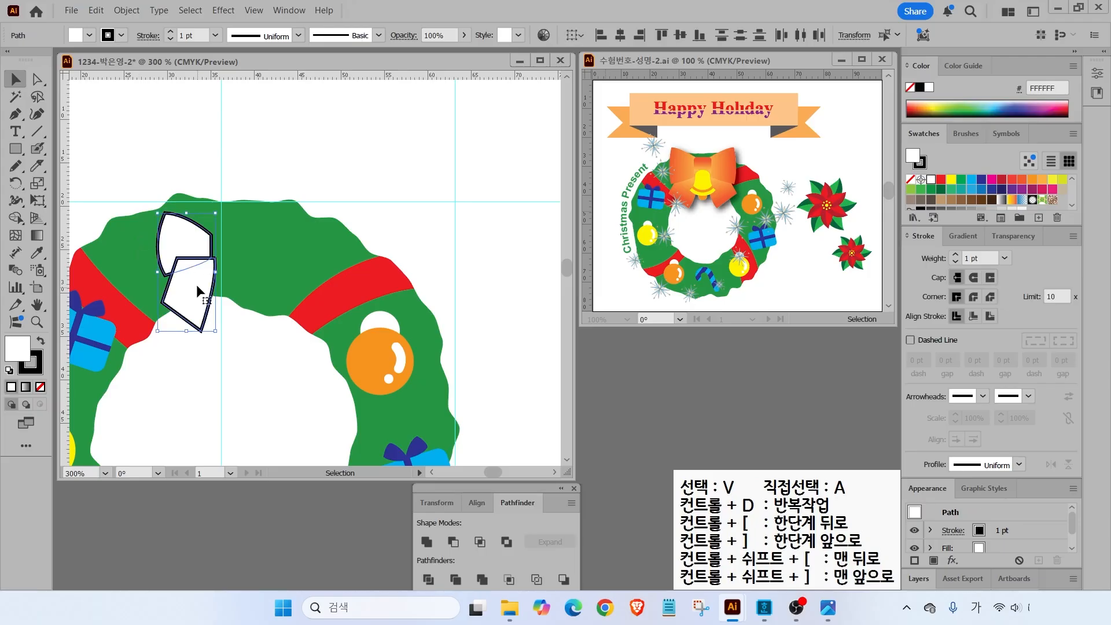
left_click(20, 189)
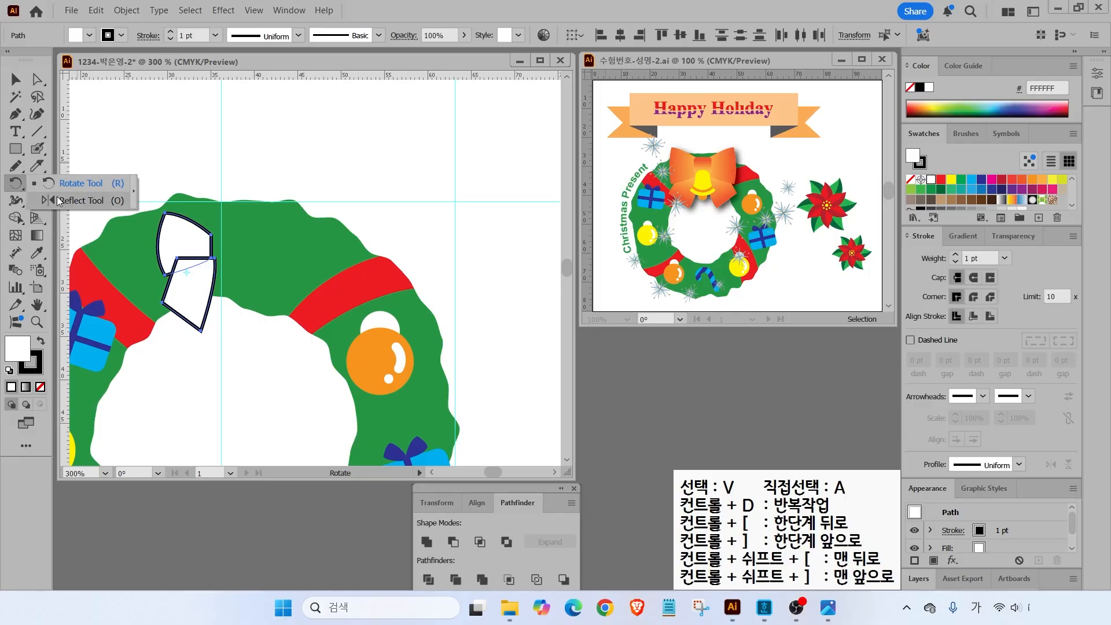
left_click(57, 199)
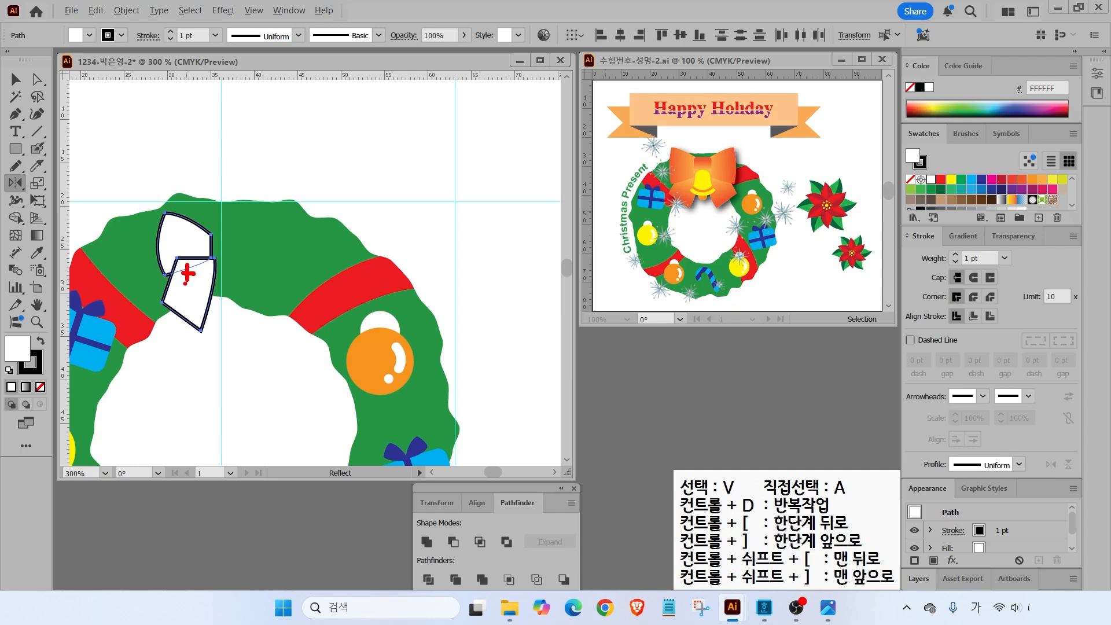
- Reflect a copy of the left bow loop and tail vertically across the centre guide
left_click_drag(224, 167, 223, 386)
key("Escape")
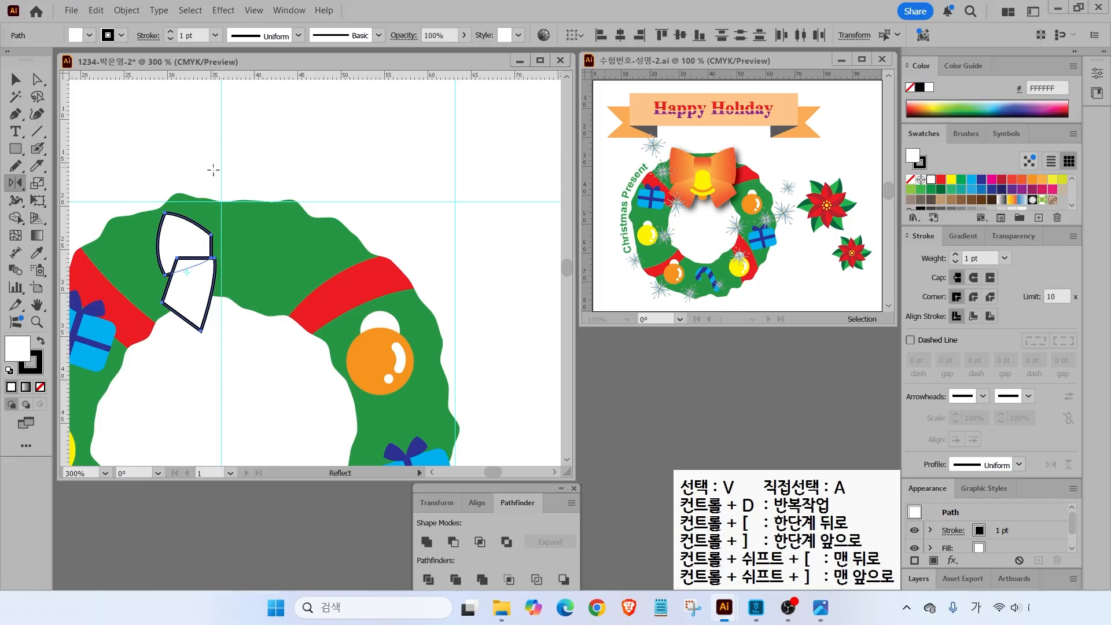
key("ctrl")
key("ctrl")
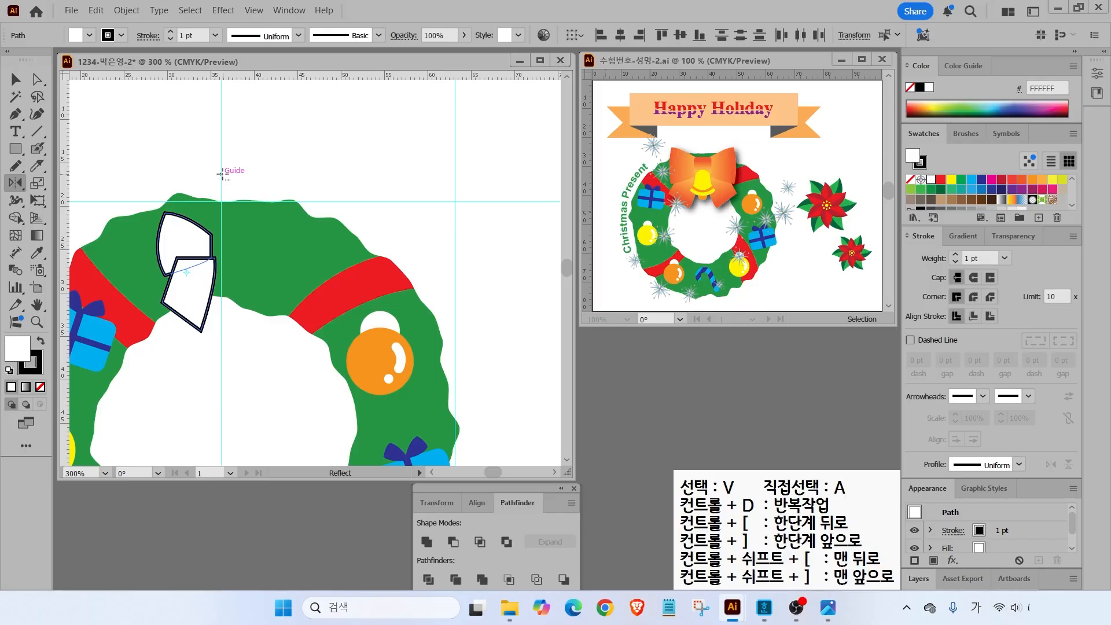
left_click(222, 173, "alt")
left_click(453, 364)
left_click(453, 363)
left_click(453, 363)
left_click(453, 364)
left_click(454, 364)
left_click(453, 363)
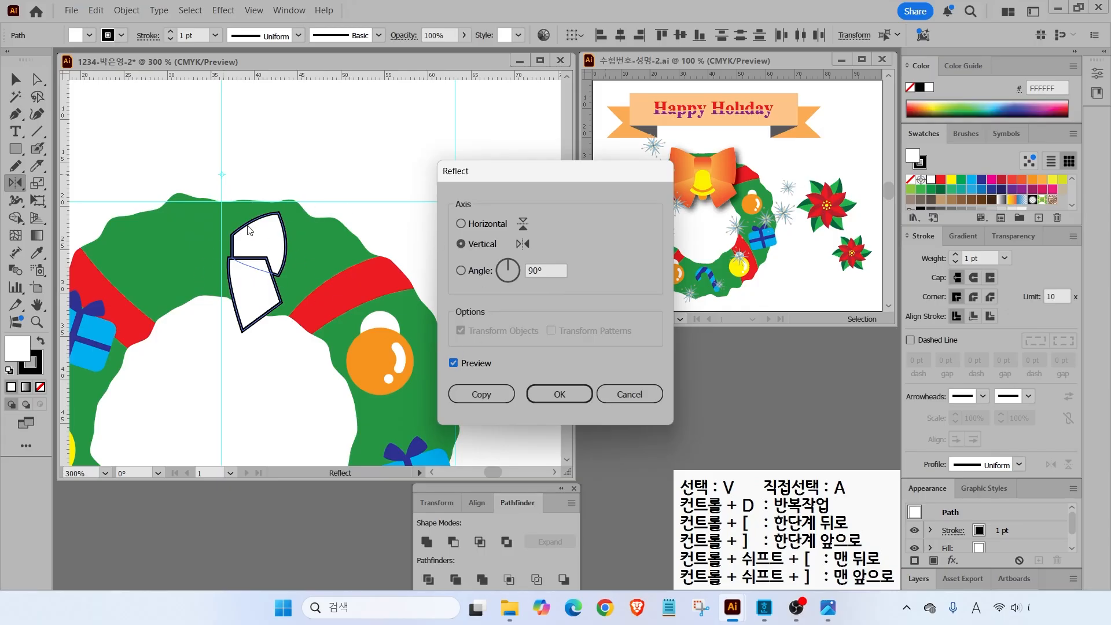
left_click(481, 394)
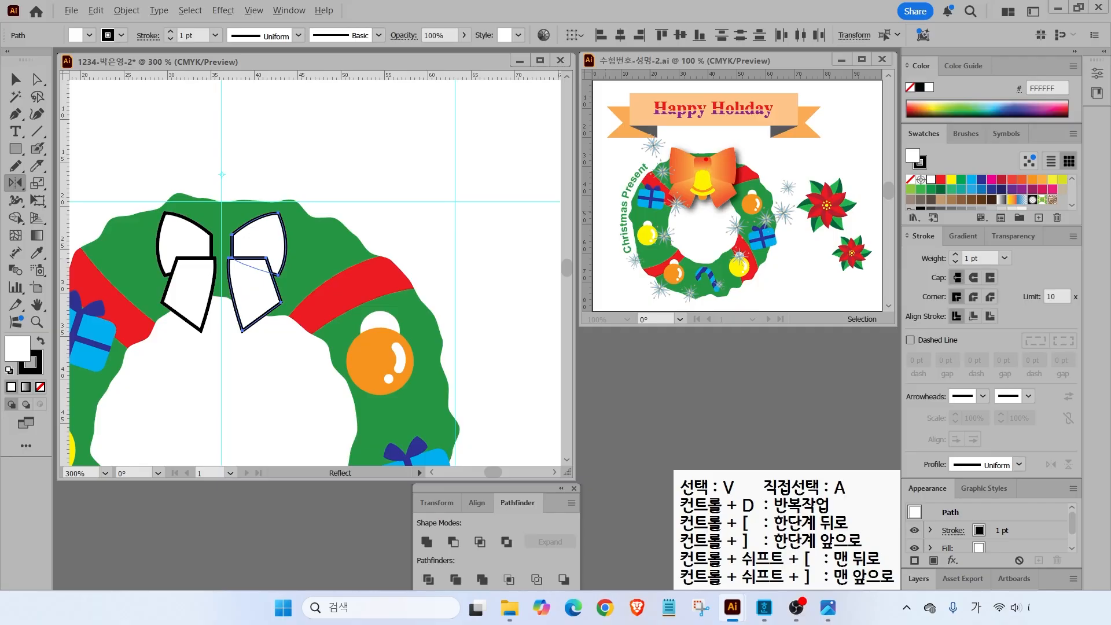
- Draw a rounded-rectangle knot over the bow's centre, then select it with the top loops
left_click_drag(16, 149, 52, 174)
left_click_drag(201, 227, 240, 267)
key("v")
left_click(161, 182)
left_click_drag(162, 182, 265, 233)
- Bring the rounded knot in front of the loops with Arrange > Bring to Front, then select the whole bow
right_click(263, 228)
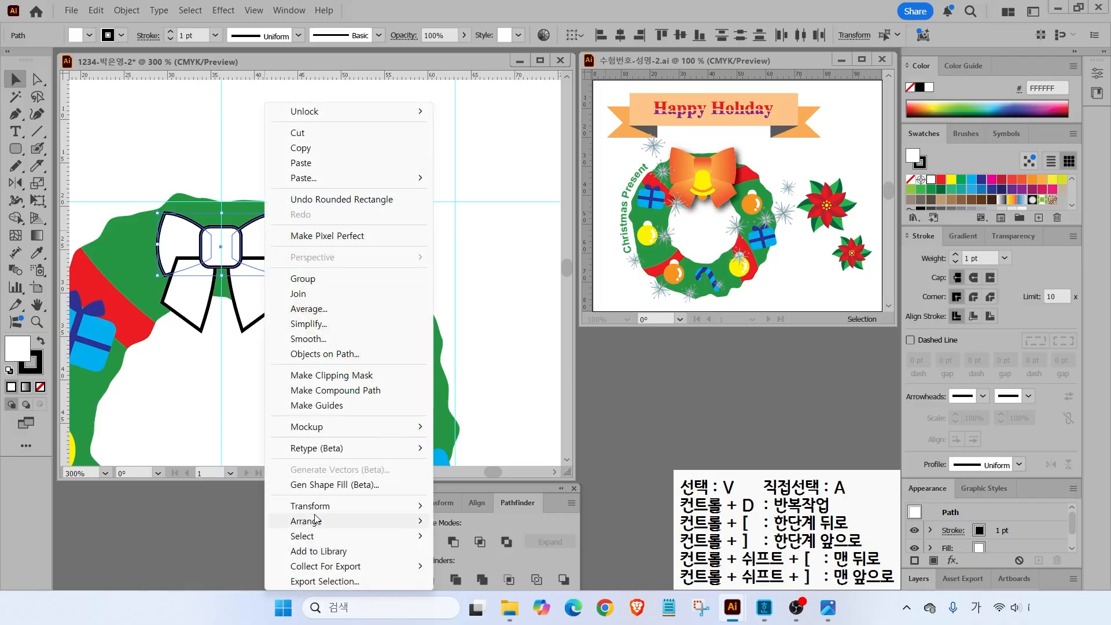
mouse_move(318, 524)
left_click(468, 522)
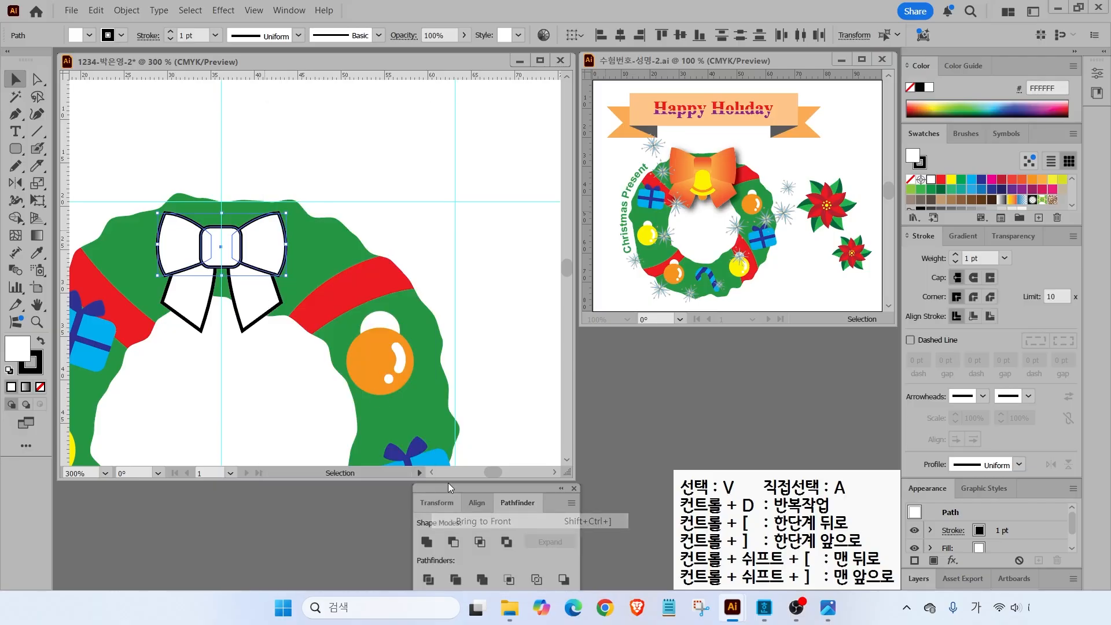
left_click(162, 190)
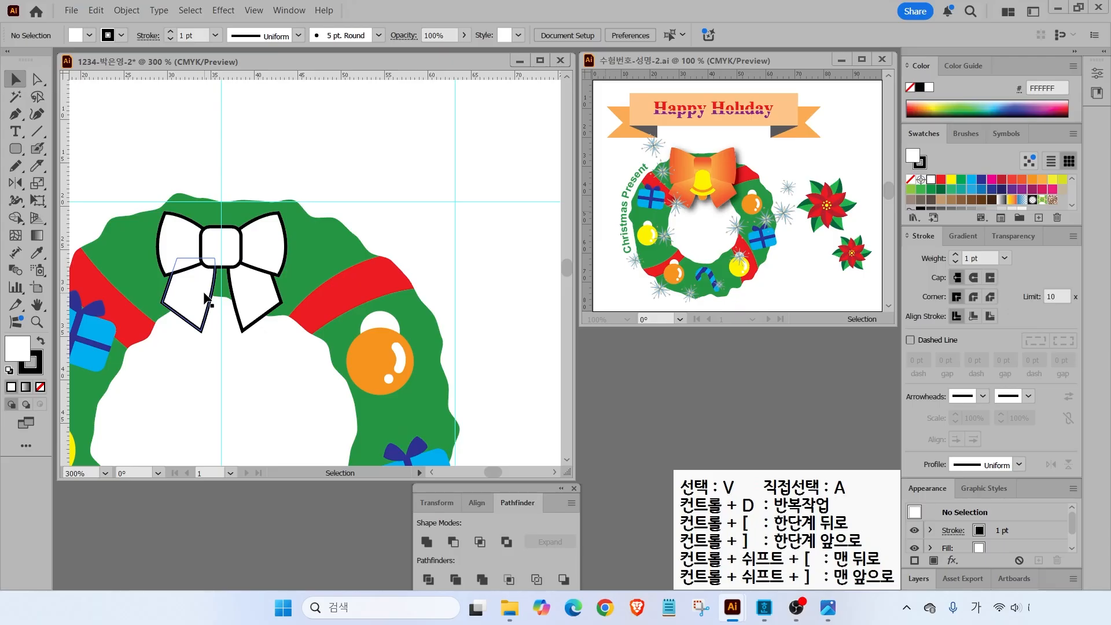
left_click_drag(176, 183, 281, 286)
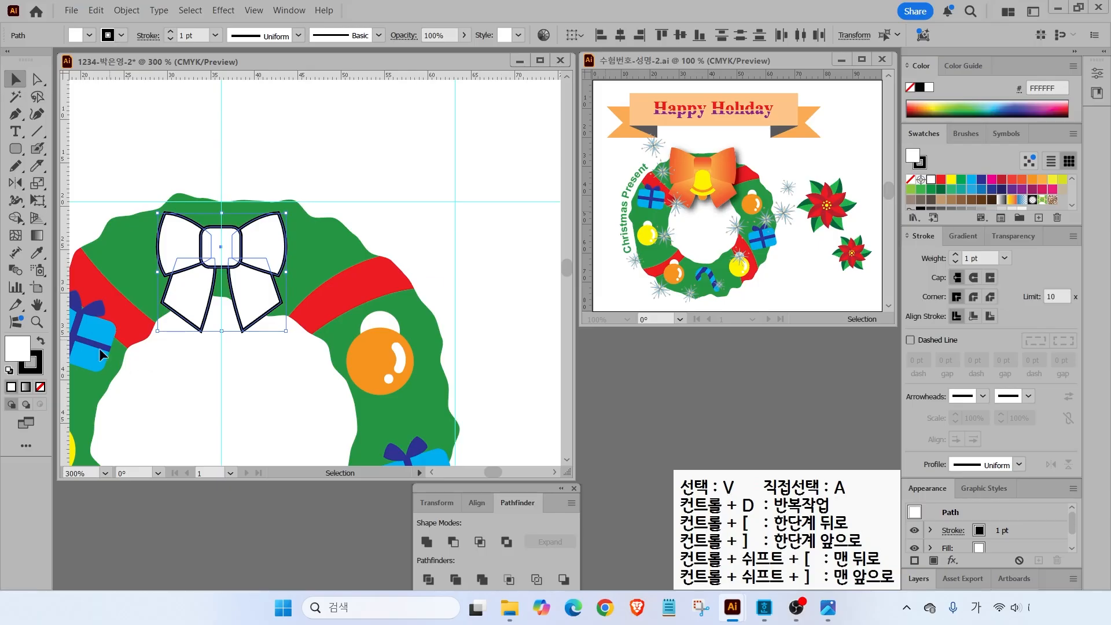
left_click(964, 237)
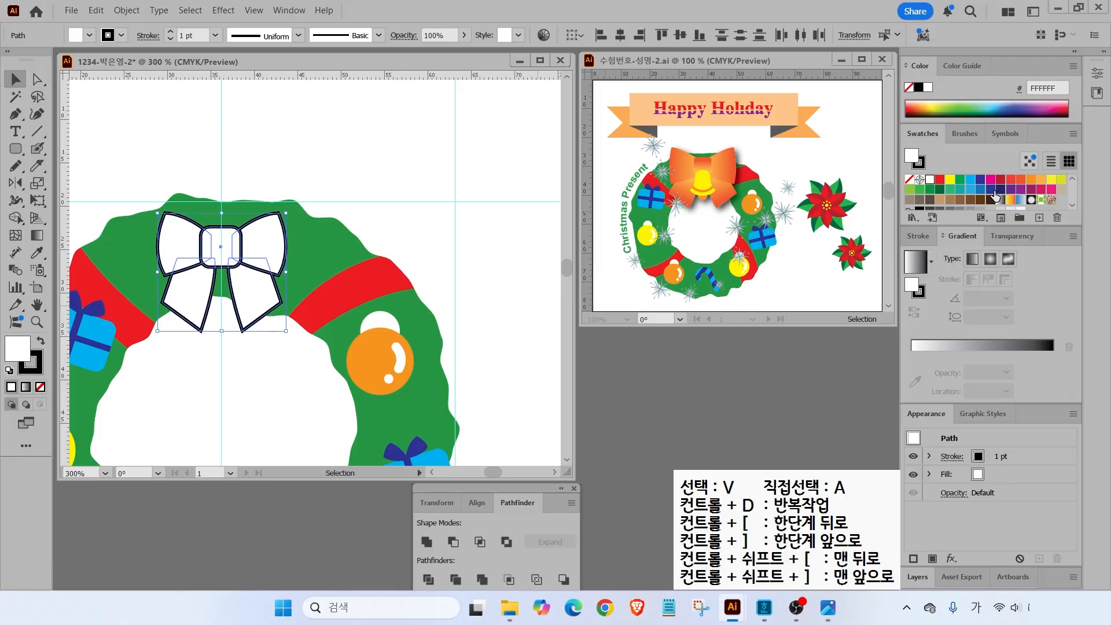
left_click(469, 235)
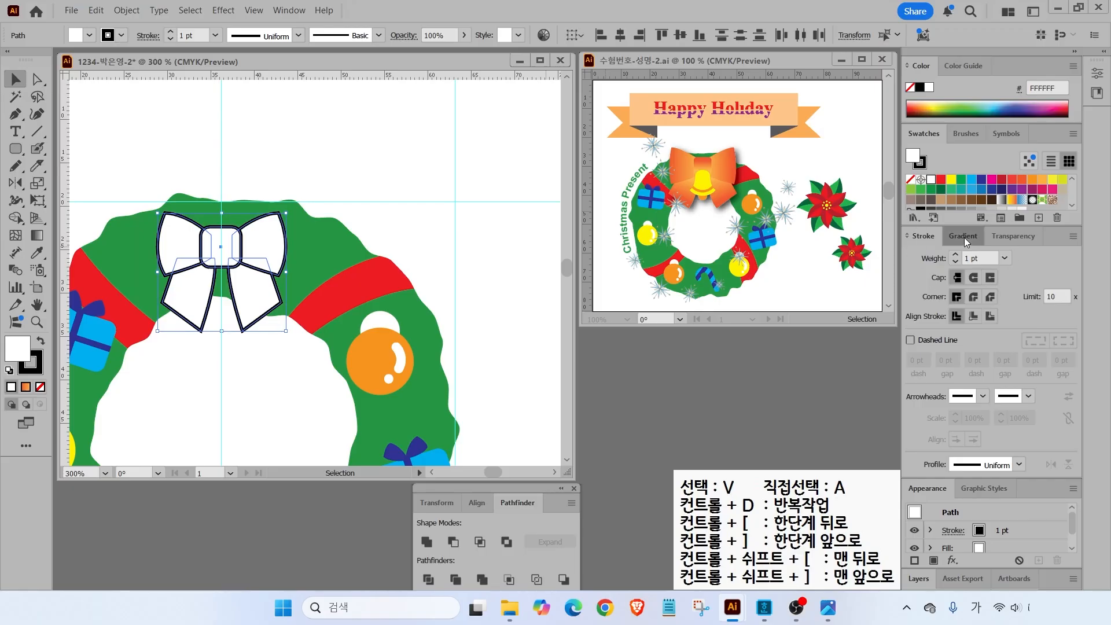
- Fill the bow with the orange gradient swatch and set its stroke to None
left_click(963, 236)
left_click(915, 267)
left_click(915, 265)
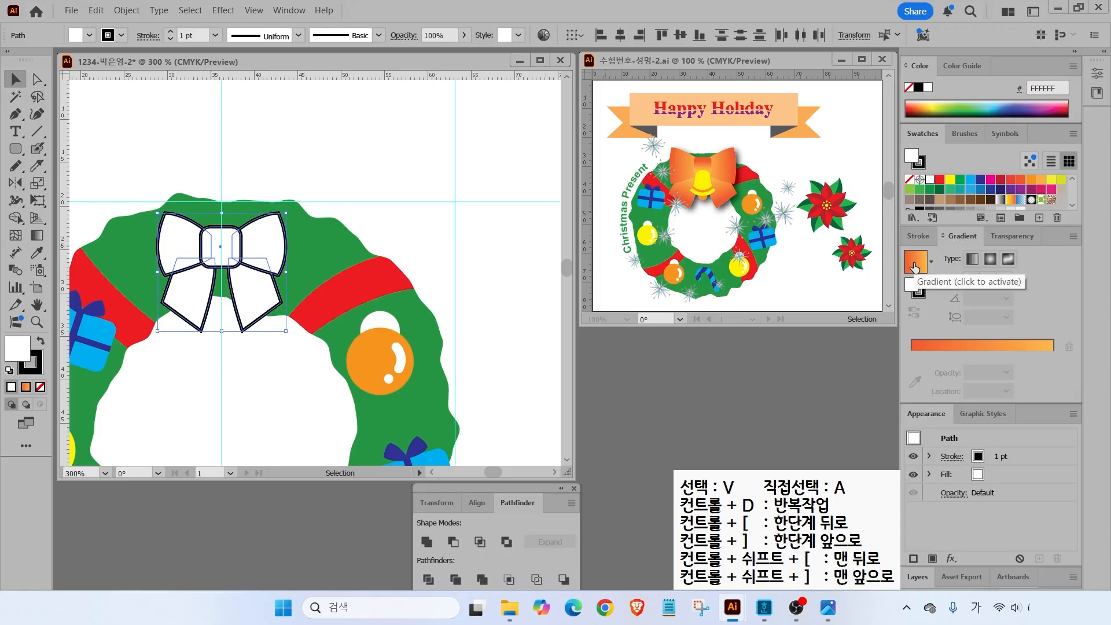
left_click(36, 372)
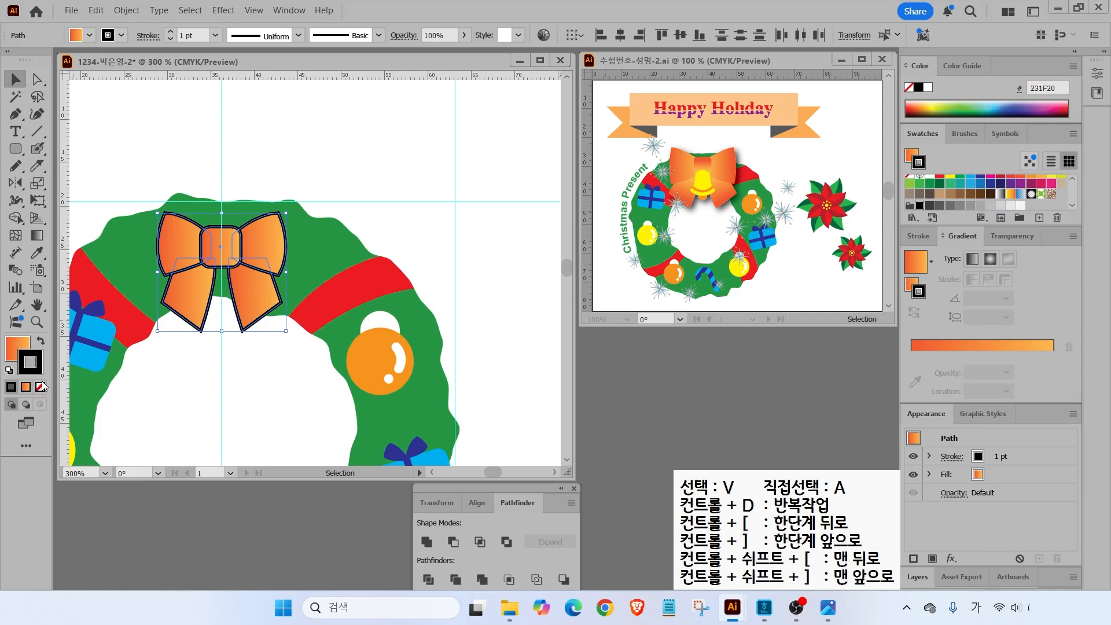
left_click(42, 389)
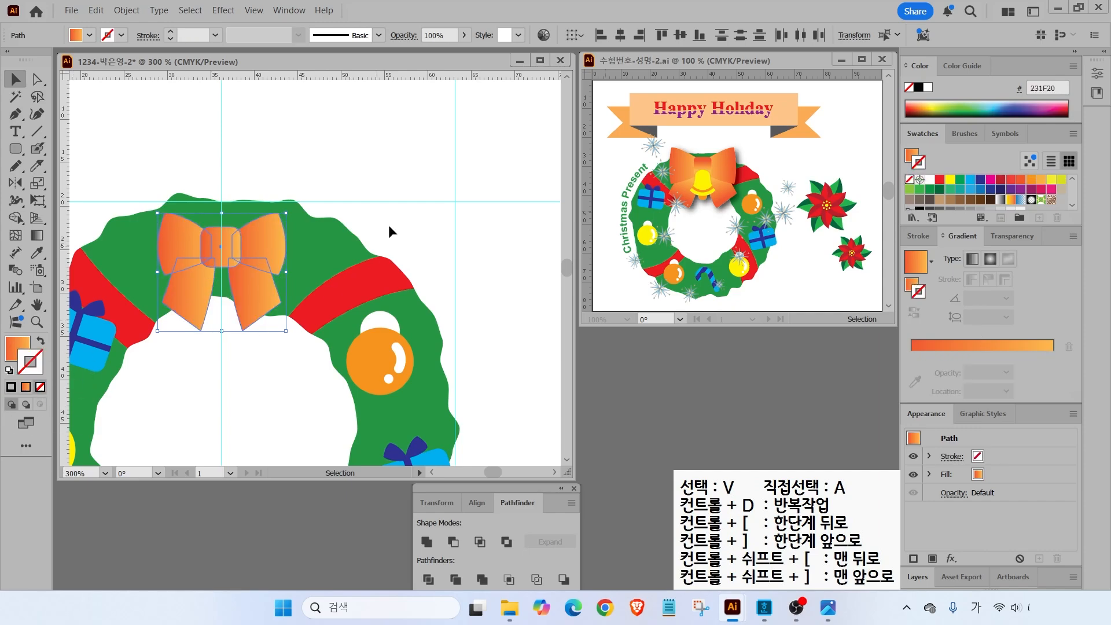
left_click(300, 189)
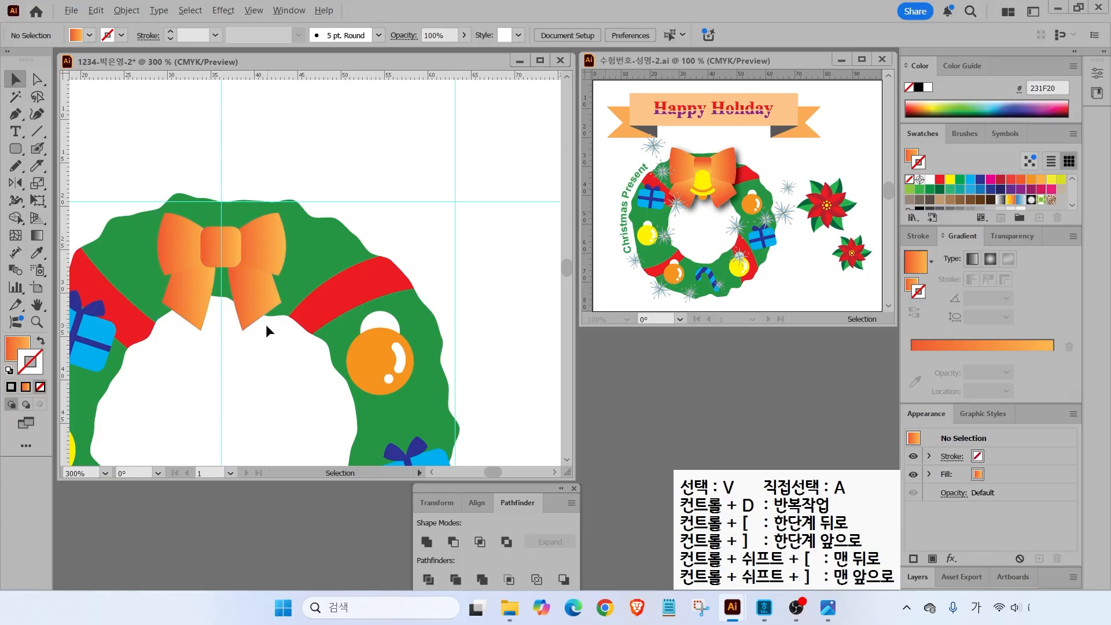
- Select the left and right bow loops
mouse_move(172, 374)
left_mouse_down()
mouse_move(251, 390)
mouse_move(216, 363)
mouse_move(213, 400)
left_mouse_up()
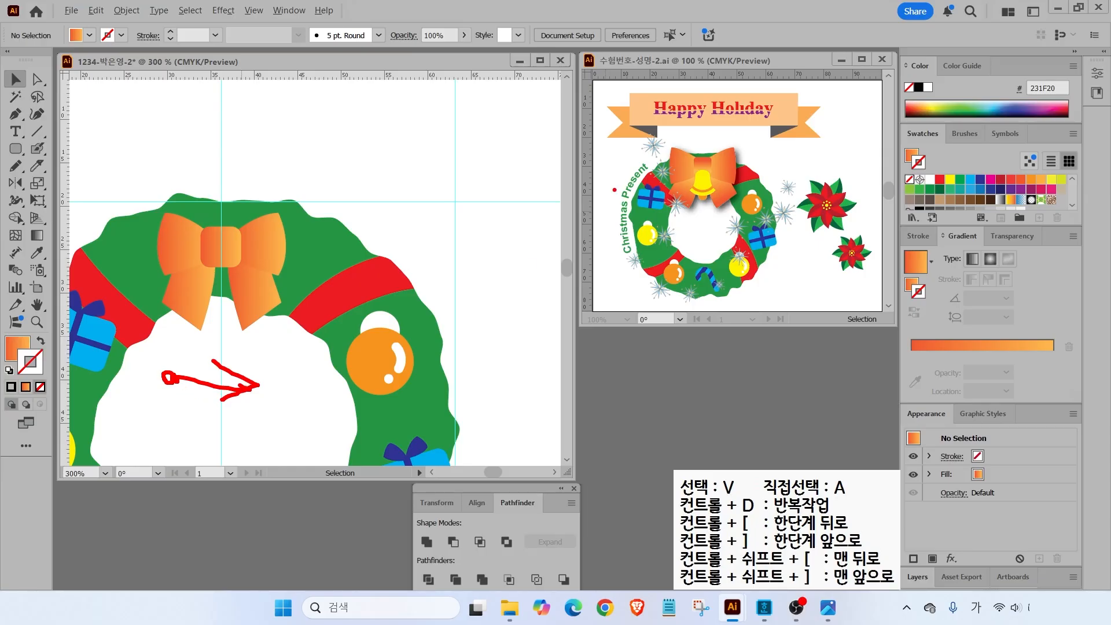
left_click_drag(667, 152, 642, 135)
left_click_drag(737, 156, 769, 144)
left_click_drag(672, 207, 637, 251)
key("Escape")
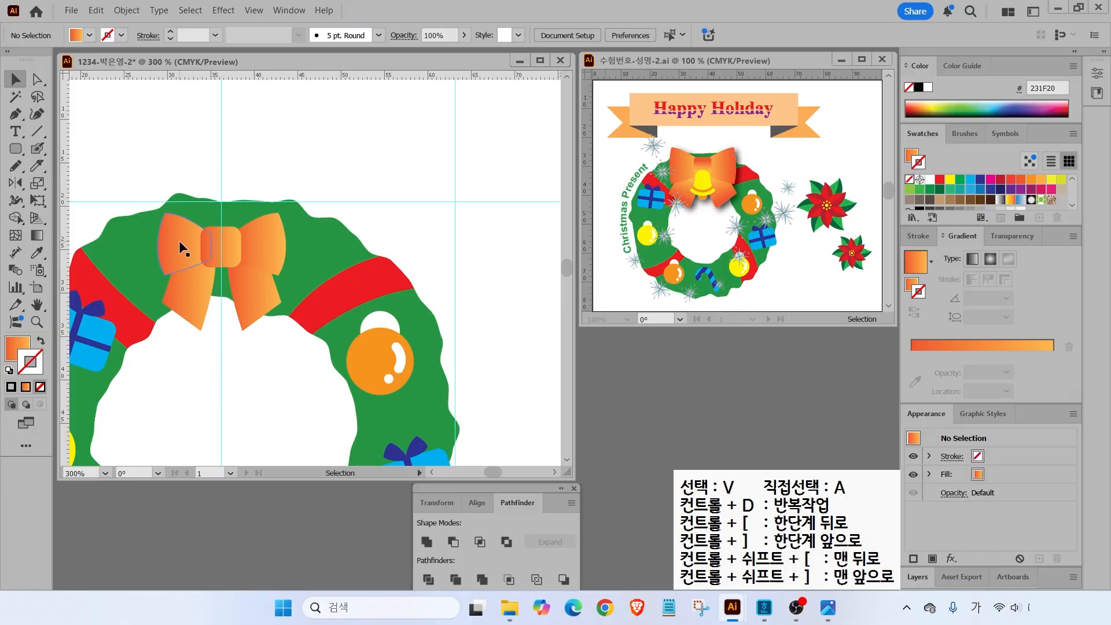
left_click(169, 244)
left_click(266, 242)
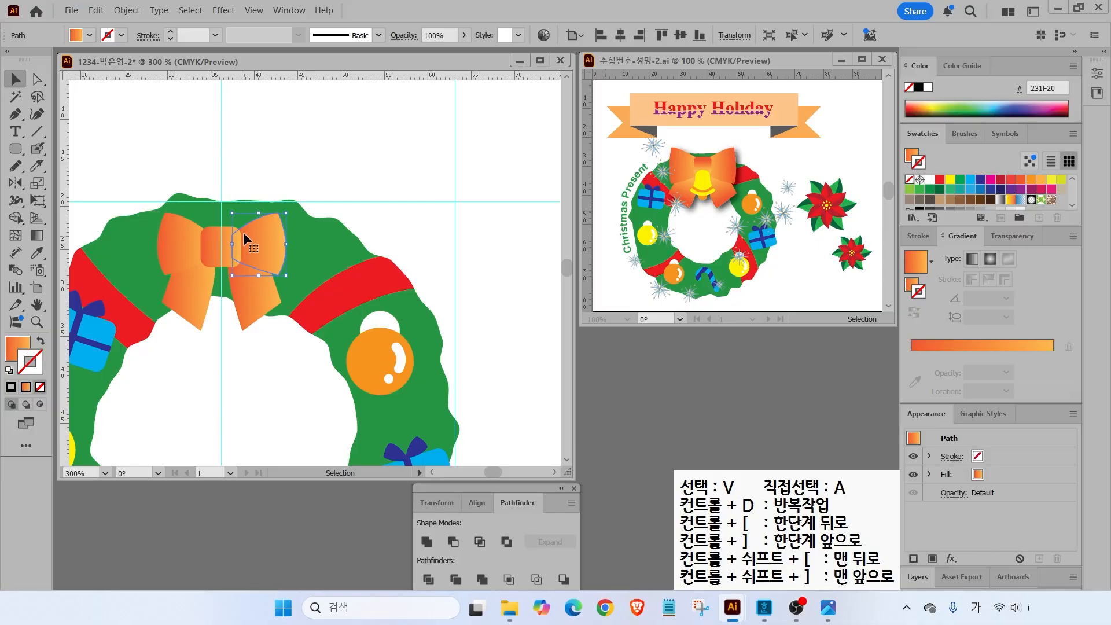
- Reverse the right loop's gradient to run right-to-left and run the left tail's gradient bottom to top
left_click(38, 237)
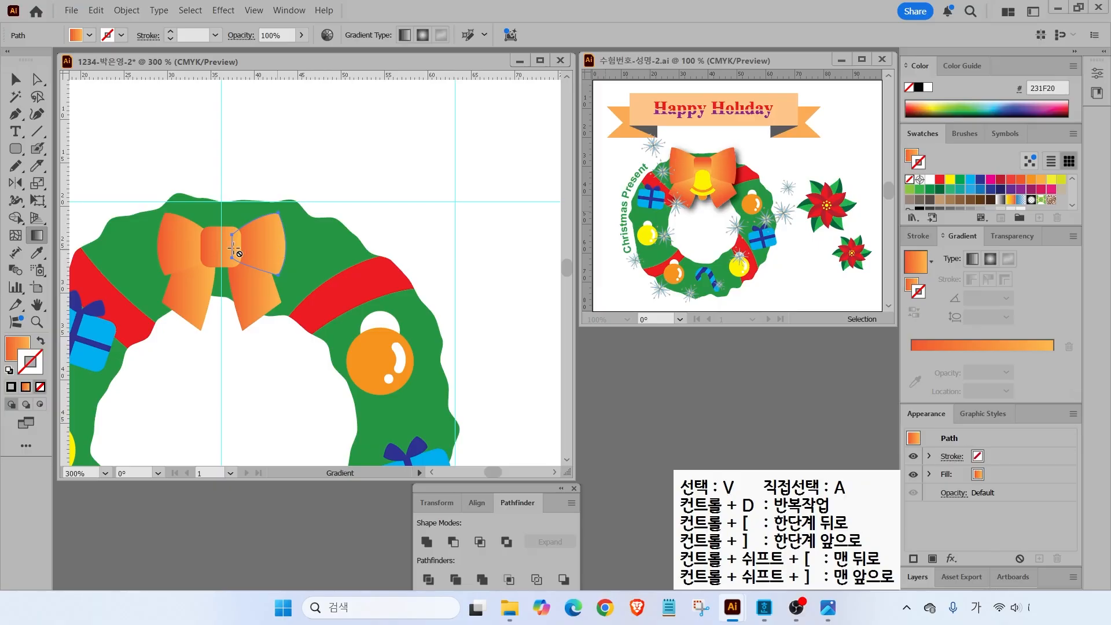
left_click(262, 255)
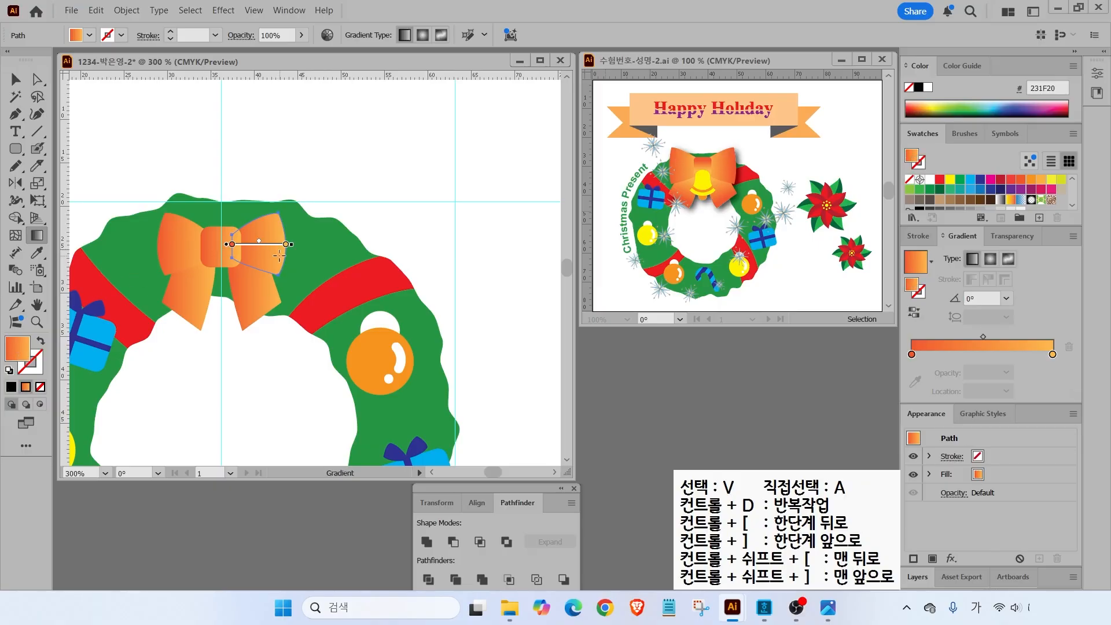
mouse_move(280, 256)
left_mouse_down()
mouse_move(237, 255)
mouse_move(239, 244)
left_mouse_up()
key("v")
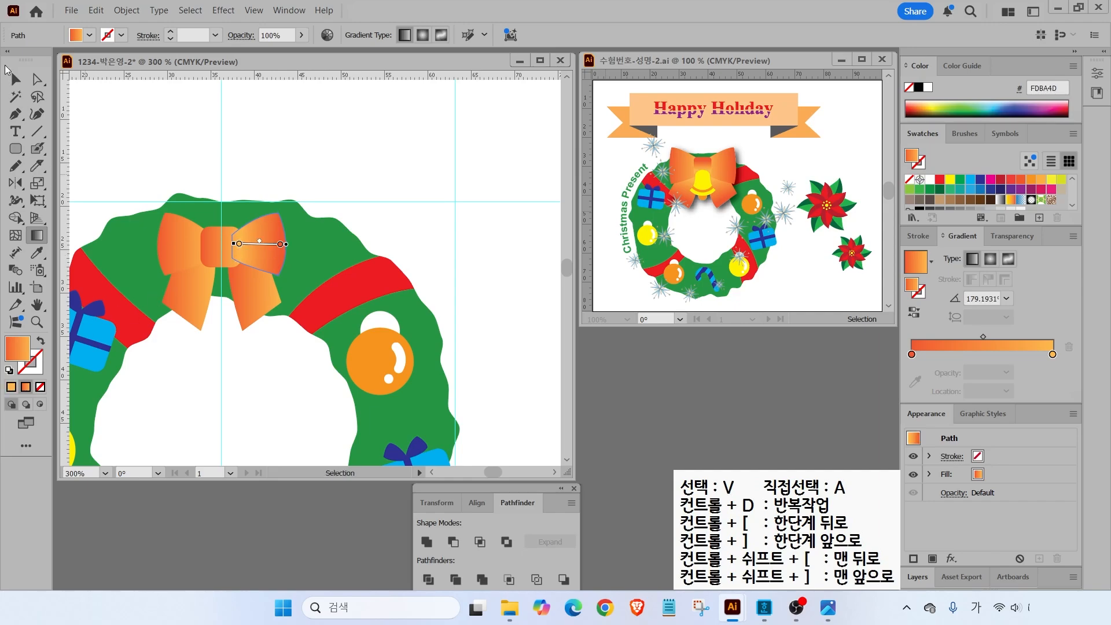
left_click(187, 302)
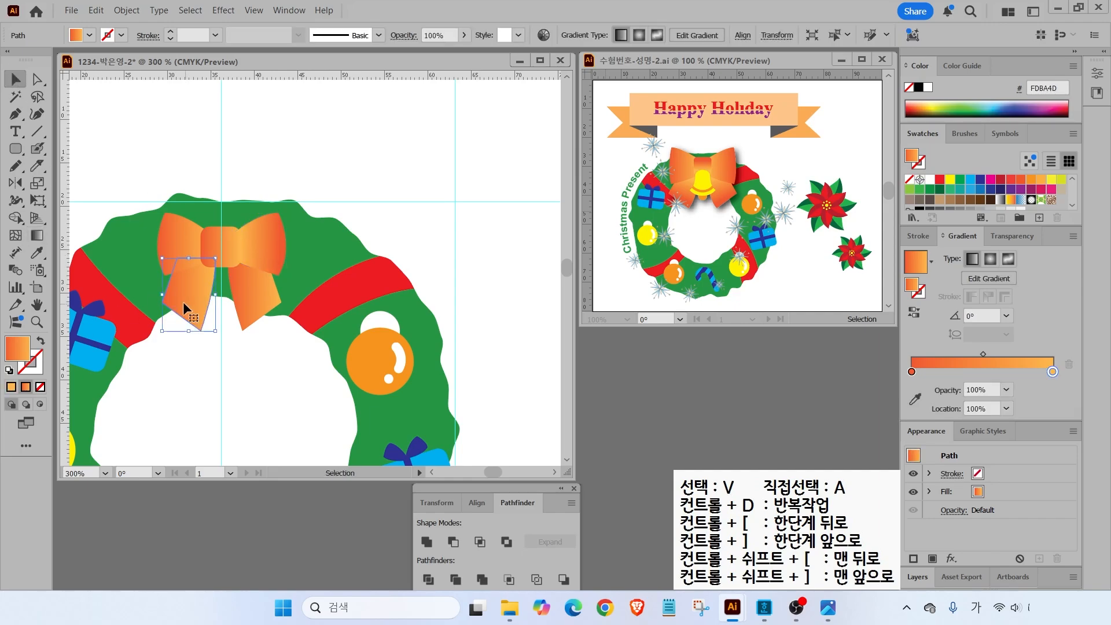
left_click(37, 236)
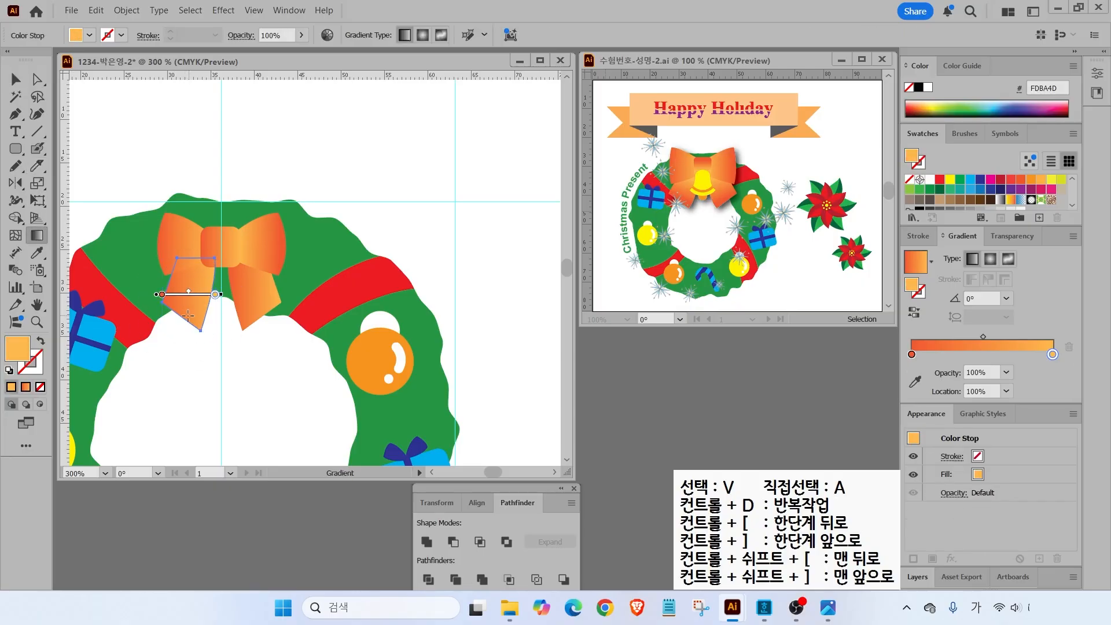
left_click_drag(181, 314, 198, 268)
- Run the right tail's gradient top to bottom and make the knot's gradient vertical
key("v")
left_click(241, 273)
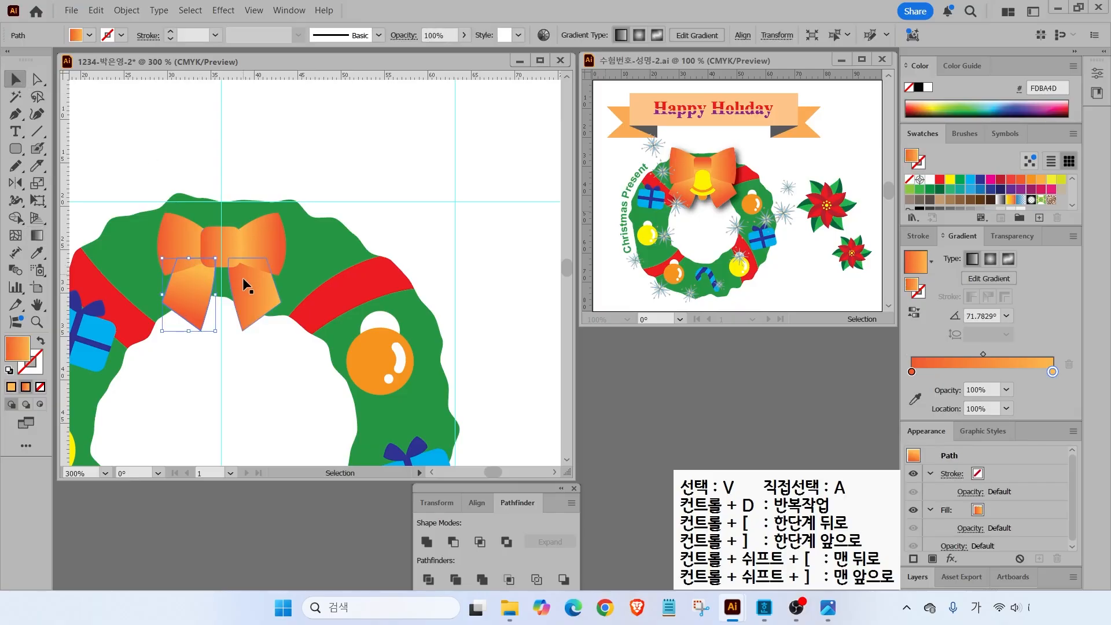
left_click(42, 237)
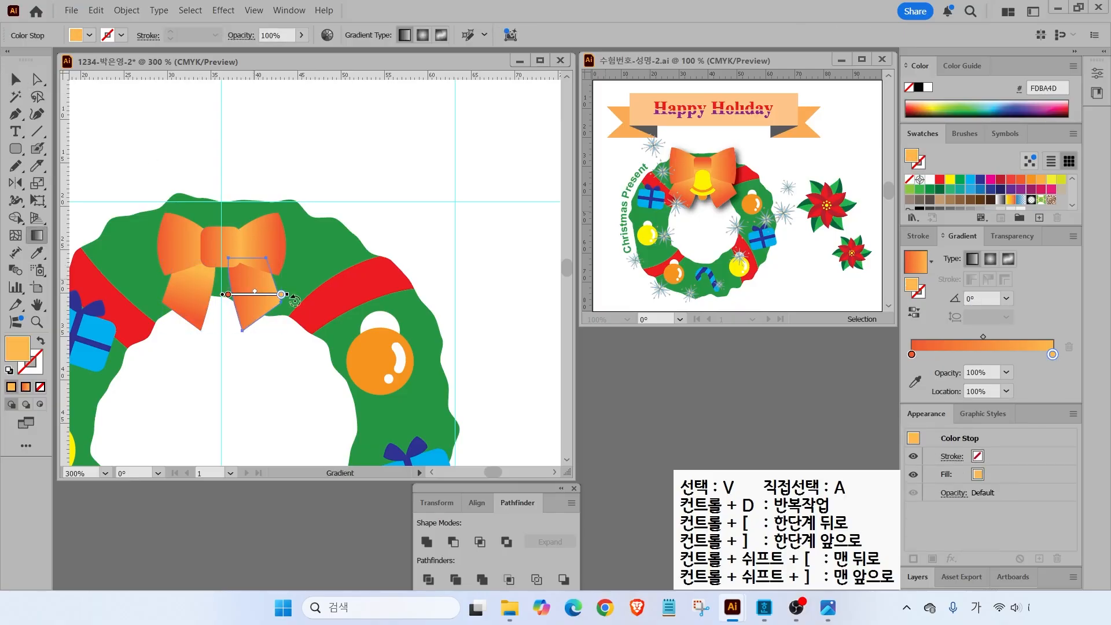
left_click_drag(245, 269, 261, 311)
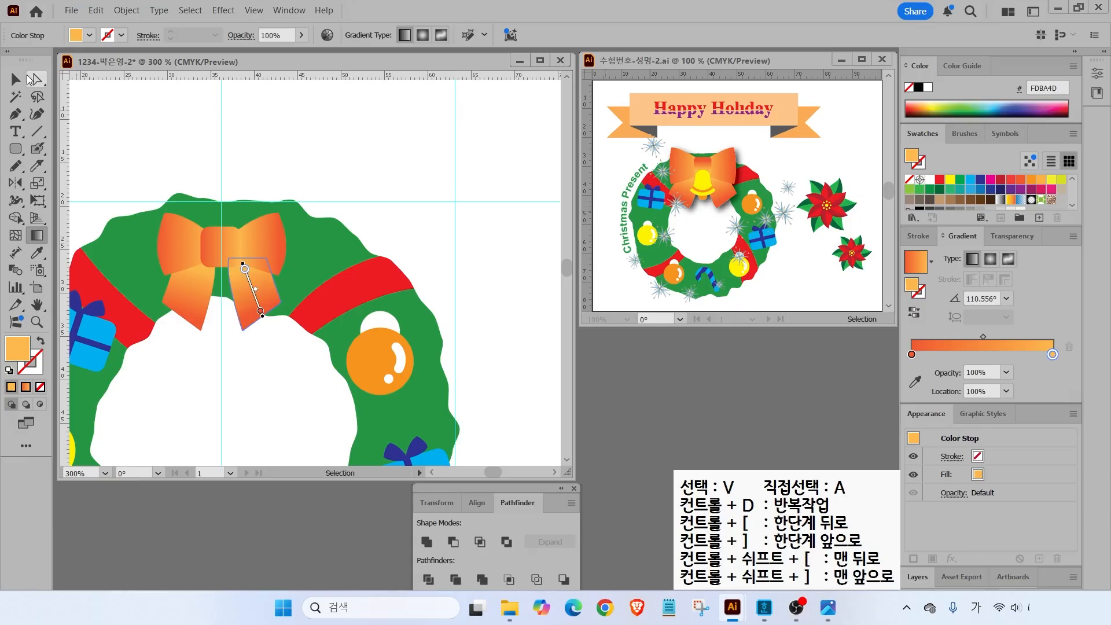
key("v")
left_click(224, 235)
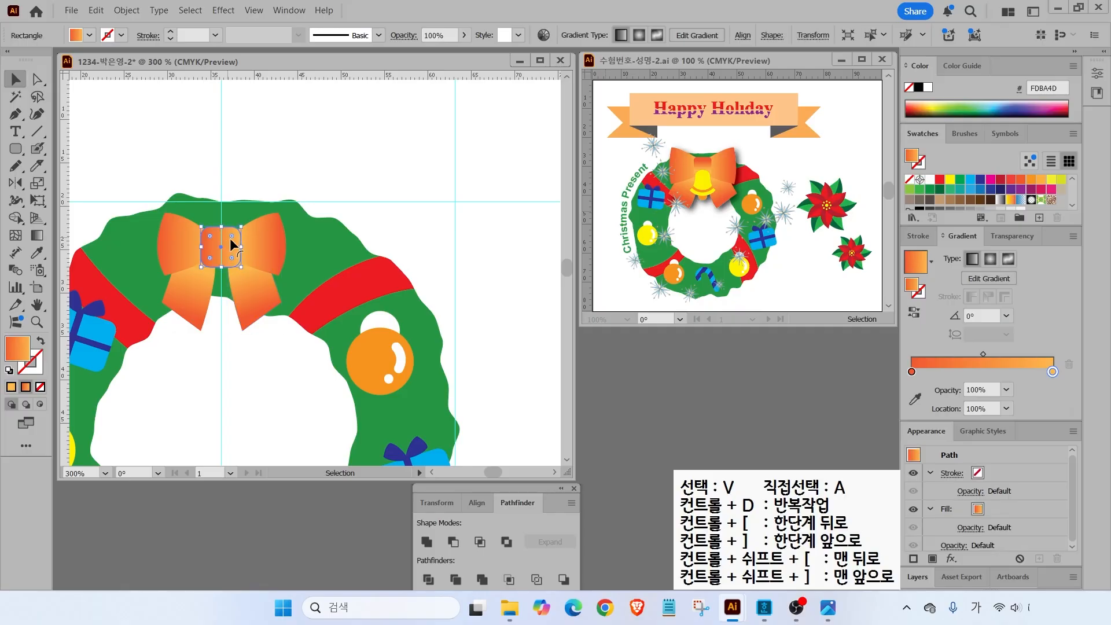
left_click(37, 235)
left_click_drag(224, 230, 225, 263)
key("v")
- Enlarge the whole bow so it spans wider across the wreath top
left_click(234, 152)
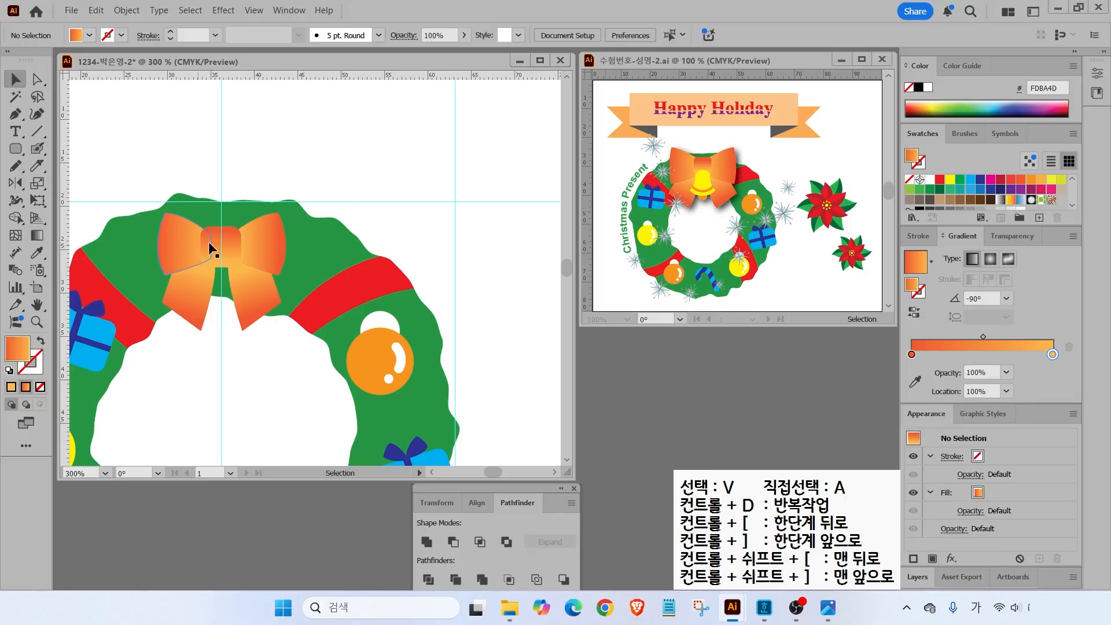
left_click_drag(143, 199, 328, 367)
left_click(313, 353)
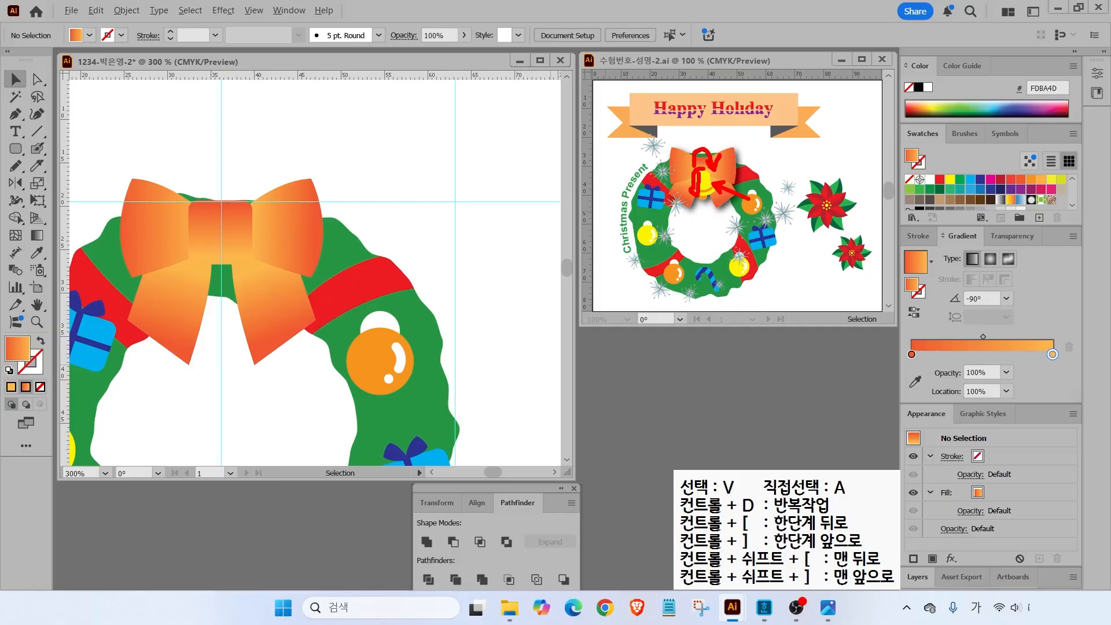
left_click(19, 113)
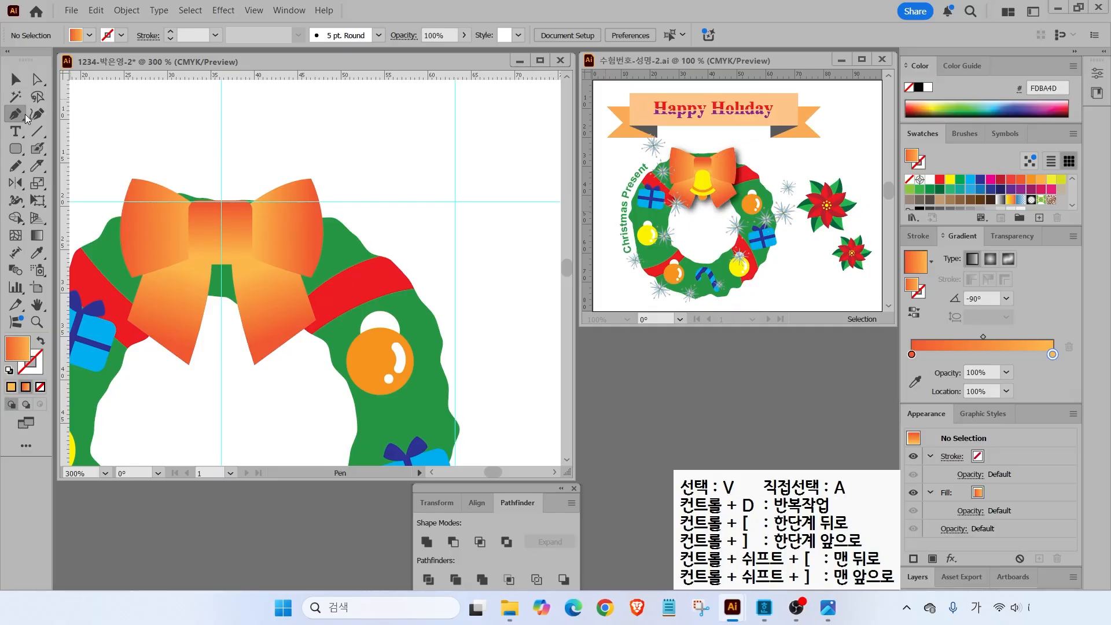
- Pen-draw a closed half-bell path against the vertical guide above the bow and fill it yellow
key("ctrl")
left_click_drag(145, 132, 152, 212)
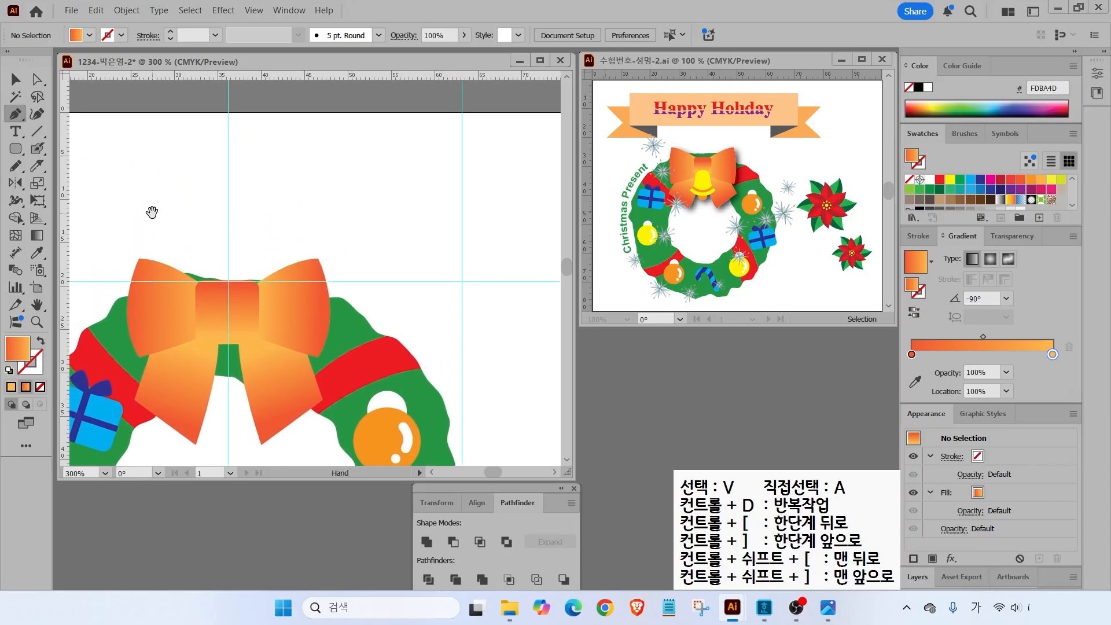
left_click(227, 157)
left_click(227, 156)
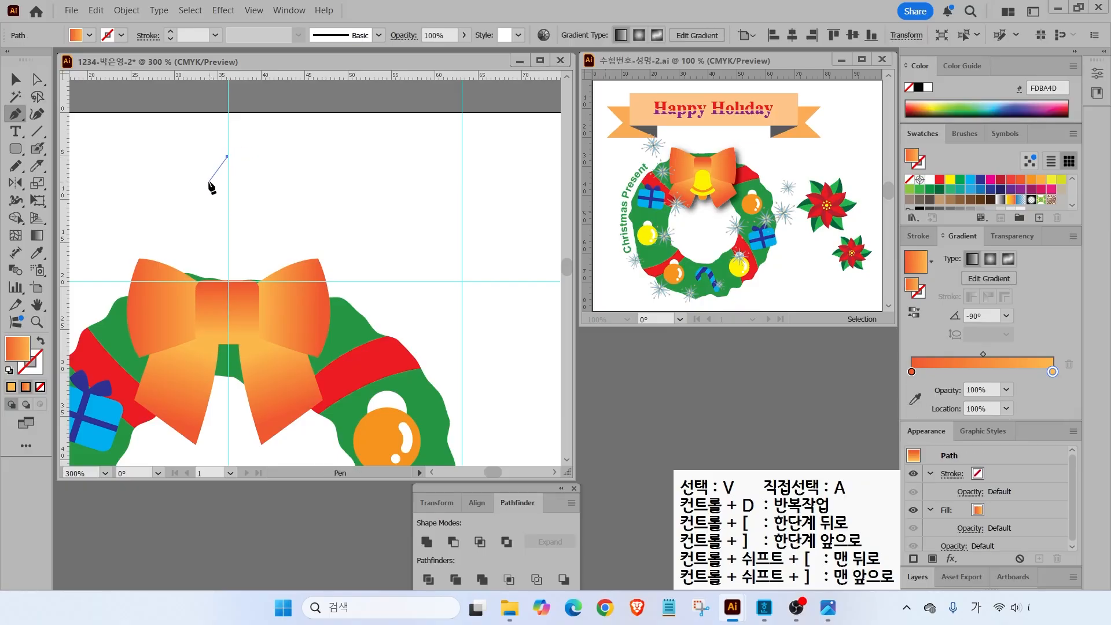
left_click_drag(208, 171, 207, 178)
left_click(195, 218)
mouse_move(194, 218)
left_mouse_down()
mouse_move(164, 215)
mouse_move(183, 221)
left_mouse_up()
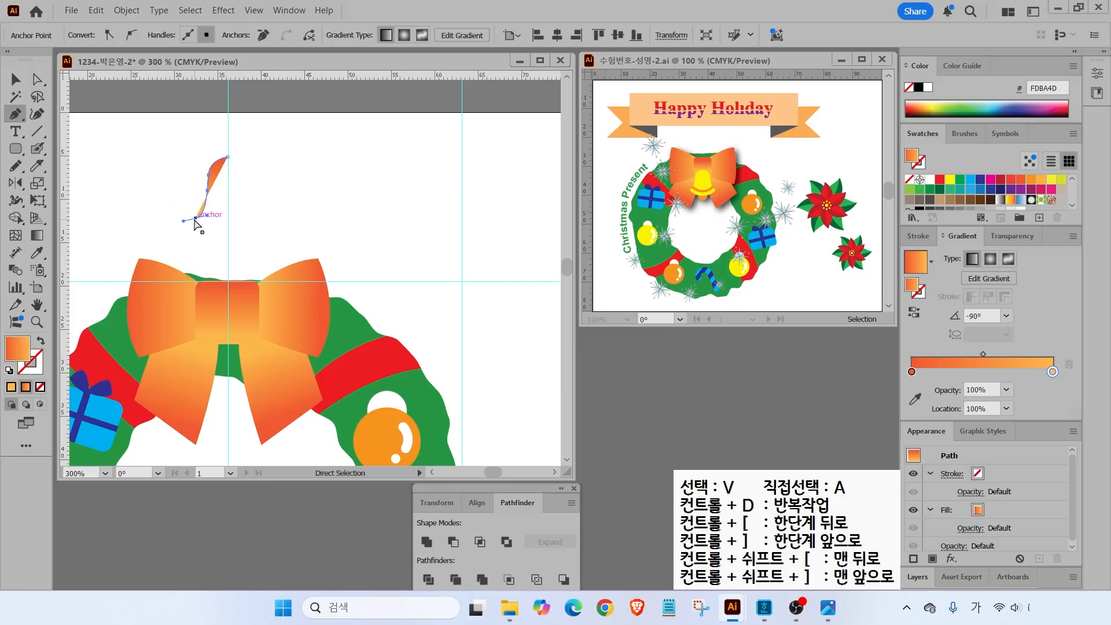
left_click(195, 219)
left_click_drag(247, 230, 248, 230)
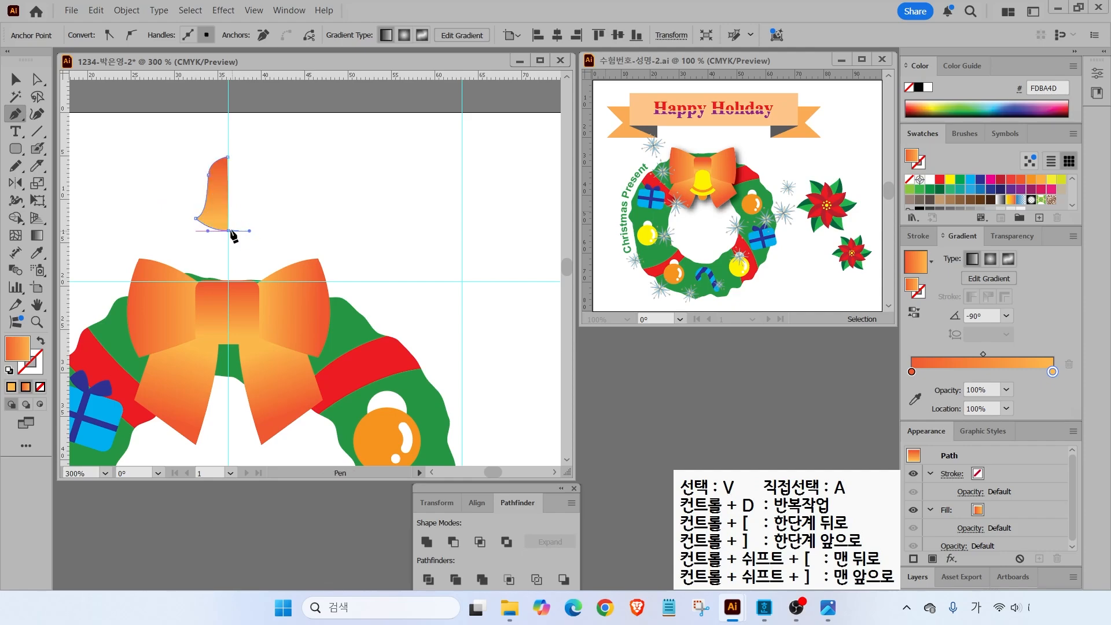
left_click(227, 156)
scroll(985, 206, "down", 3)
left_click(938, 203)
left_click(16, 80)
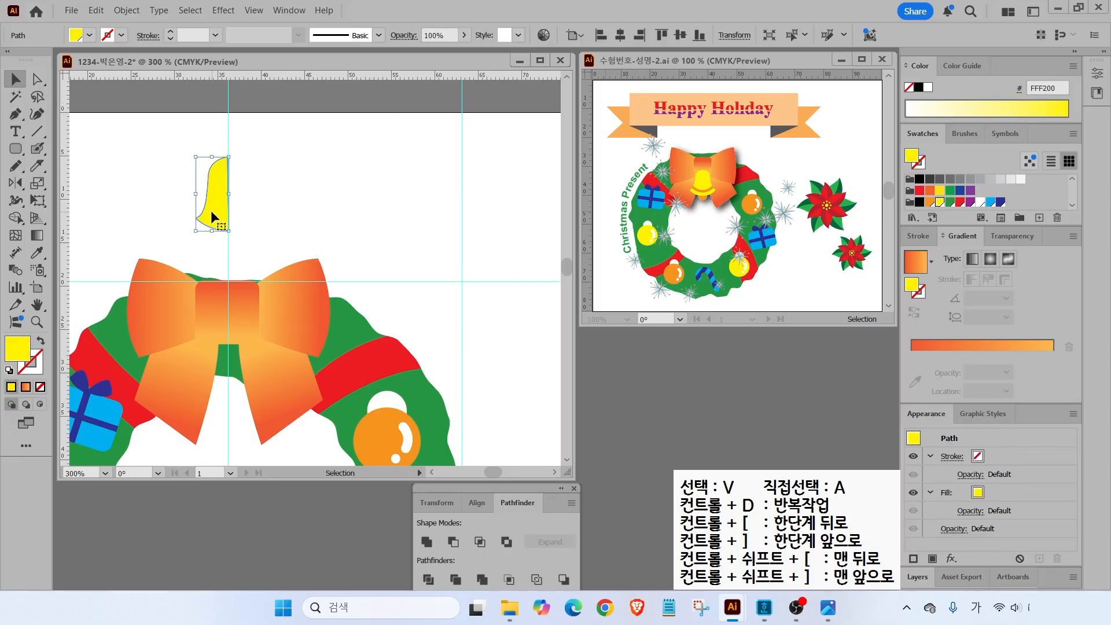
- Reflect a copy of the half bell vertically across the guide to complete the bell
left_click(21, 188)
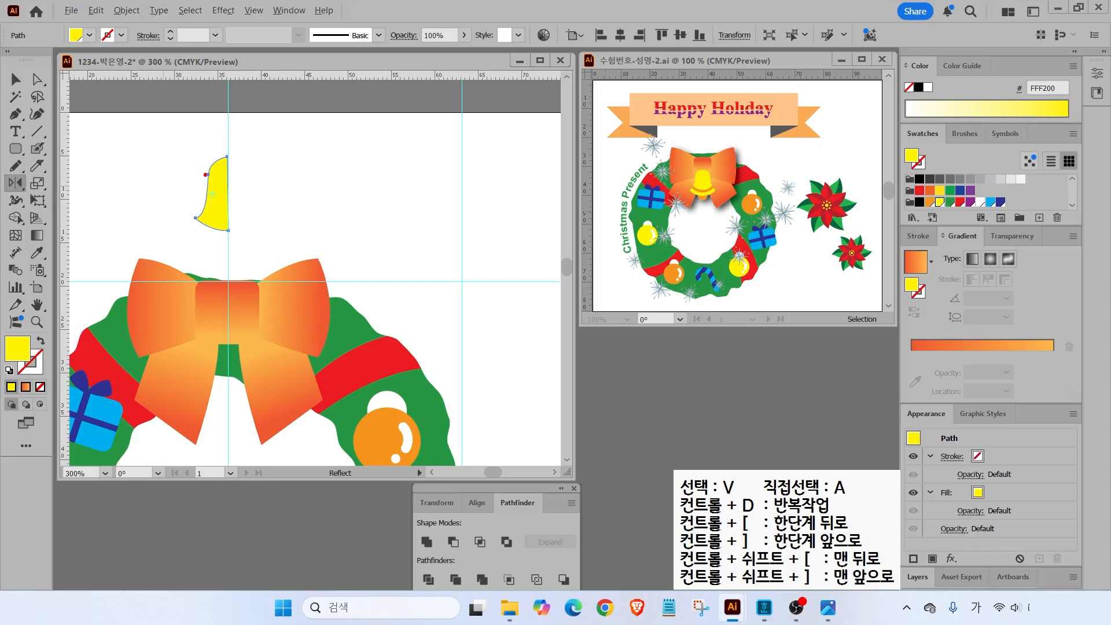
left_click_drag(228, 137, 227, 271)
key("Escape")
left_click(228, 146, "alt")
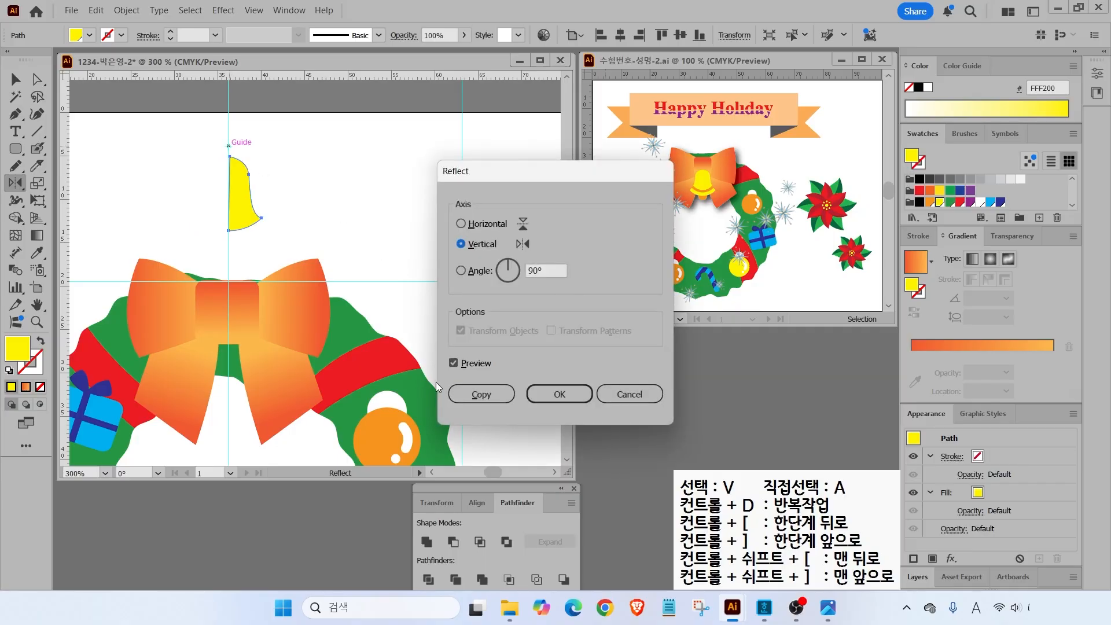
left_click(452, 364)
left_click(452, 363)
left_click(452, 364)
left_click(452, 363)
left_click(453, 363)
left_click(453, 363)
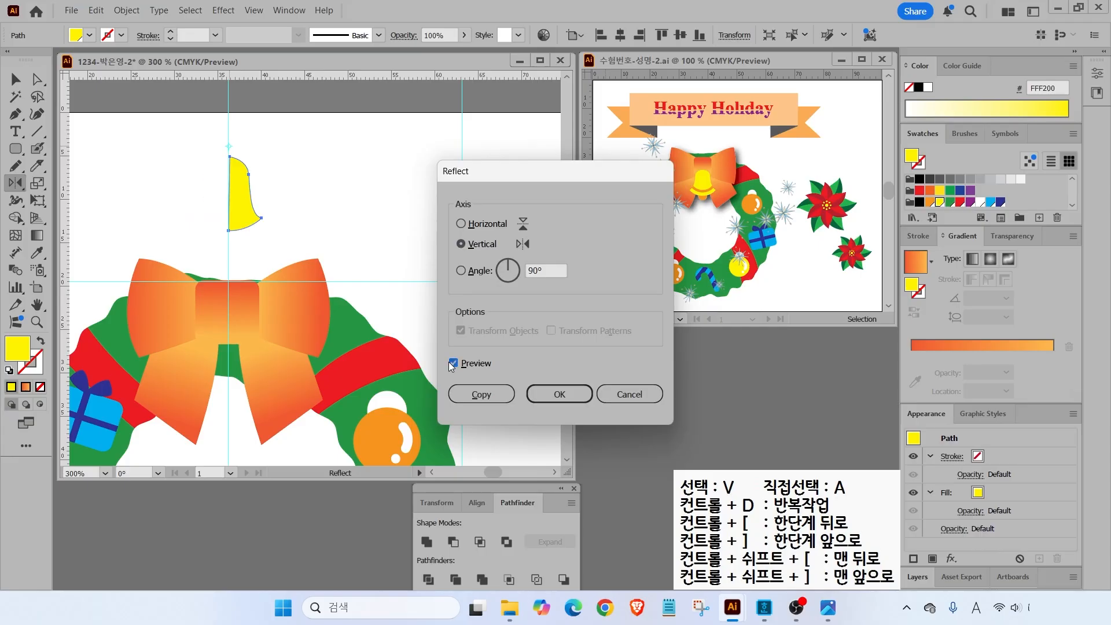
left_click(489, 398)
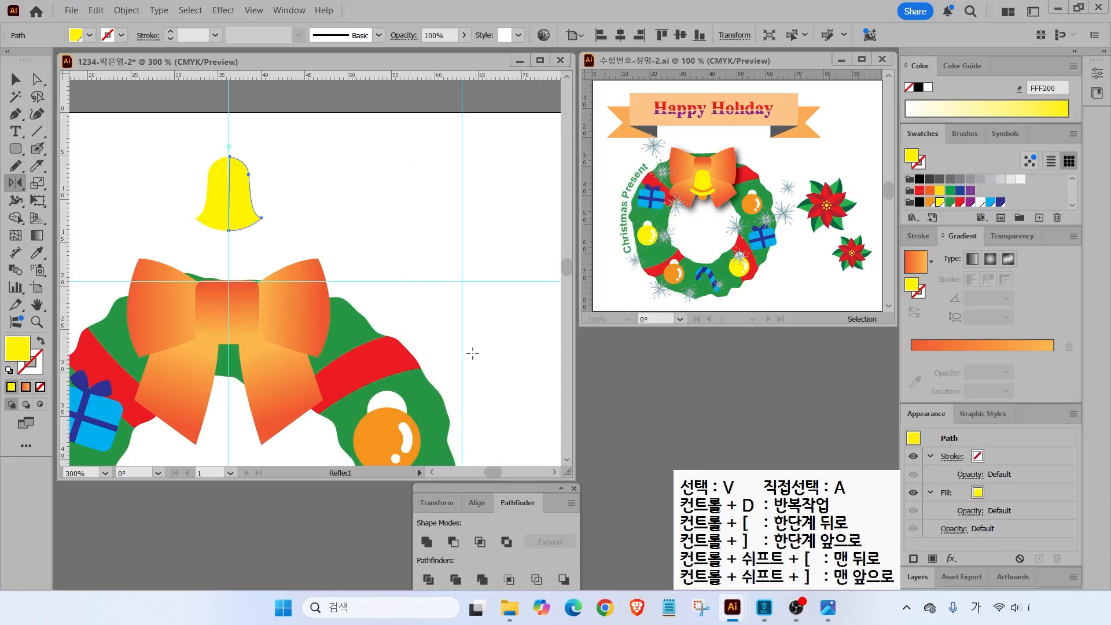
- Unite both halves into one bell, then move it onto the bow and resize it shorter
key("v")
left_click(255, 193)
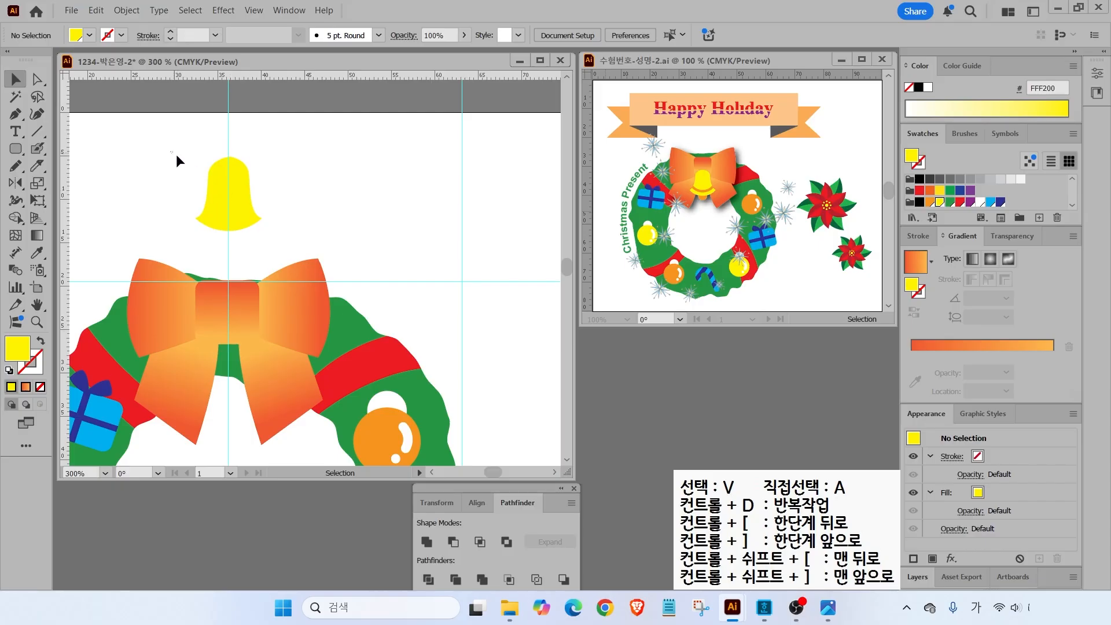
left_click_drag(176, 154, 290, 219)
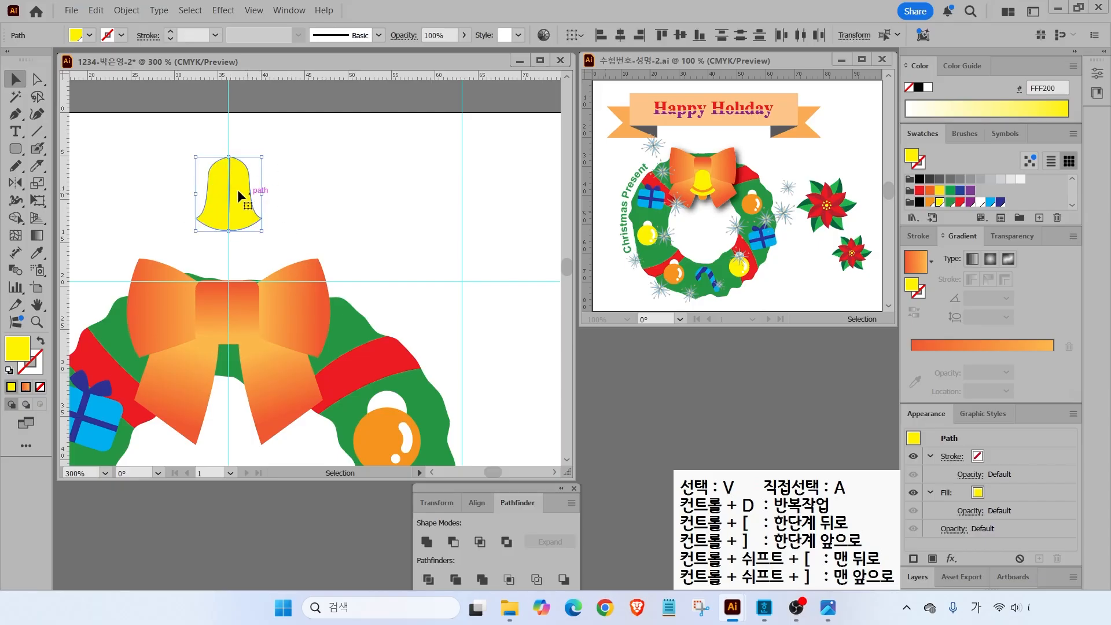
left_click_drag(169, 158, 278, 243)
left_click(426, 542)
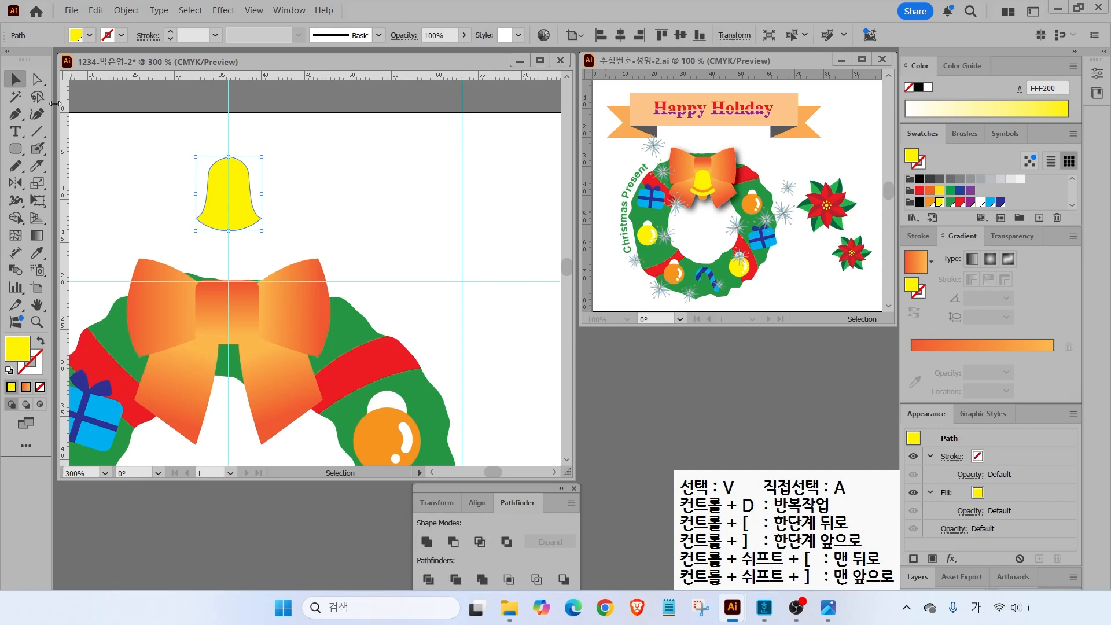
left_click_drag(247, 205, 284, 412)
left_click_drag(290, 414, 283, 407)
left_click_drag(229, 307, 229, 318)
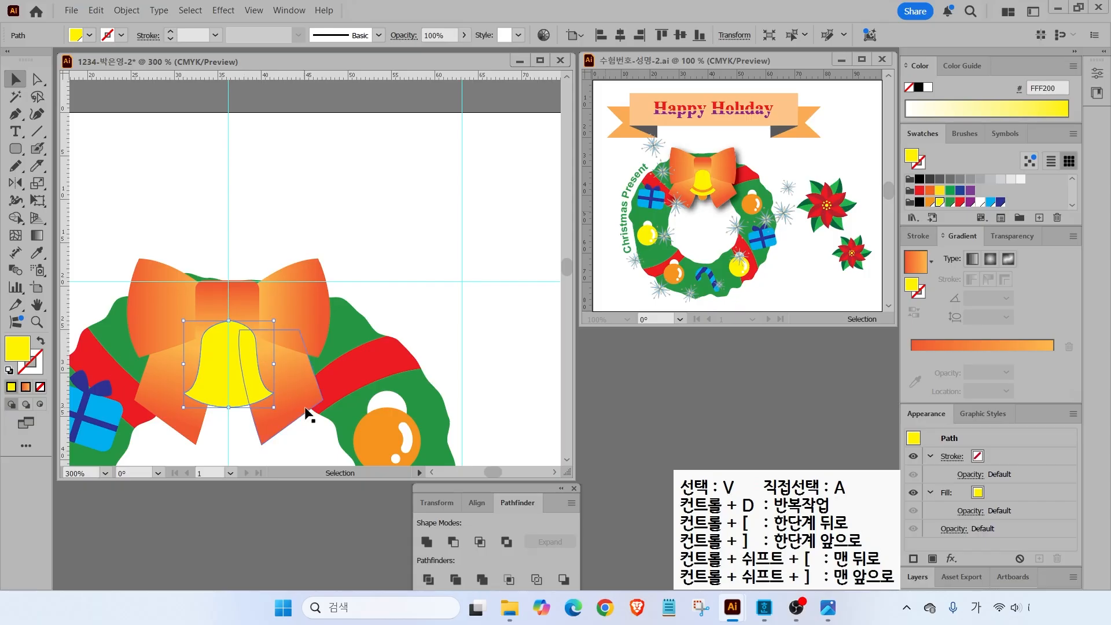
scroll(290, 400, "down", 3)
- Select the bow's knot, both wings and both lower ribbons together
left_click(259, 145)
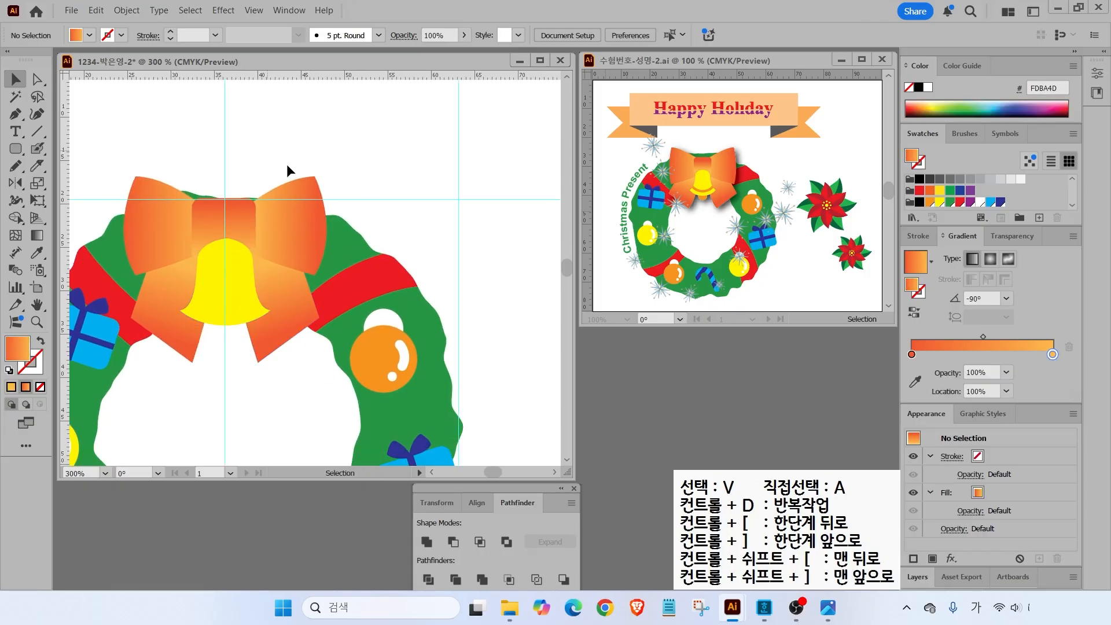
left_click(250, 213)
left_click(289, 219, "shift")
left_click(175, 226, "shift")
left_click(153, 318, "shift")
left_click(279, 321, "shift")
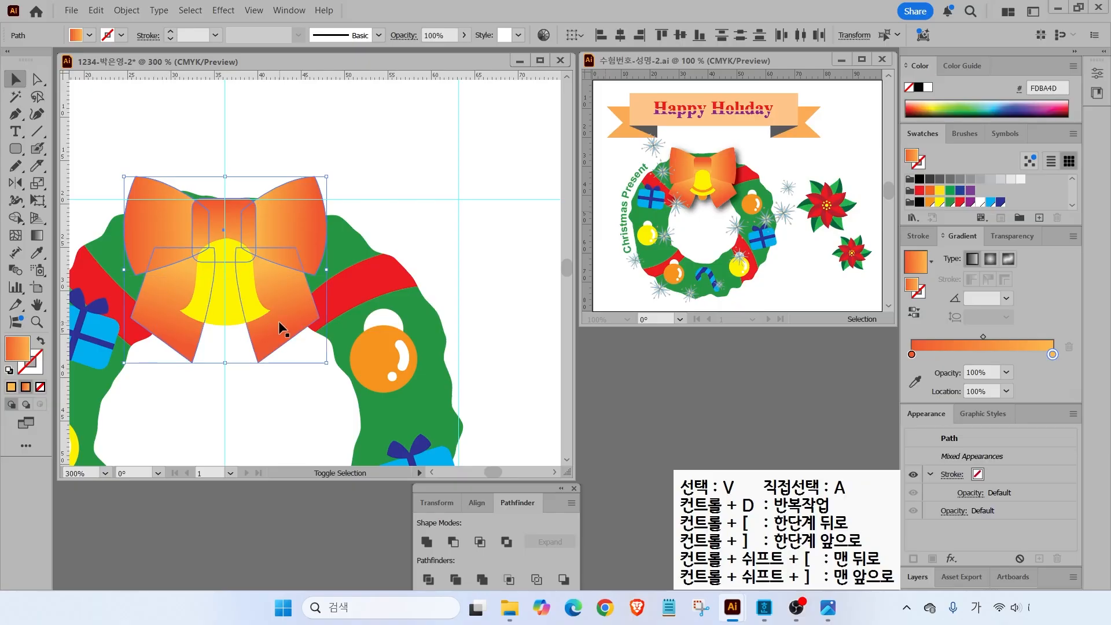
- Group the bow pieces with Object > Group, then select the yellow bell
left_click(127, 10)
left_click(153, 106)
left_click(345, 151)
left_click(236, 266)
- Draw a black-outlined circle with no fill and move it down over the bow and bell
left_click_drag(706, 183, 737, 163)
key("Escape")
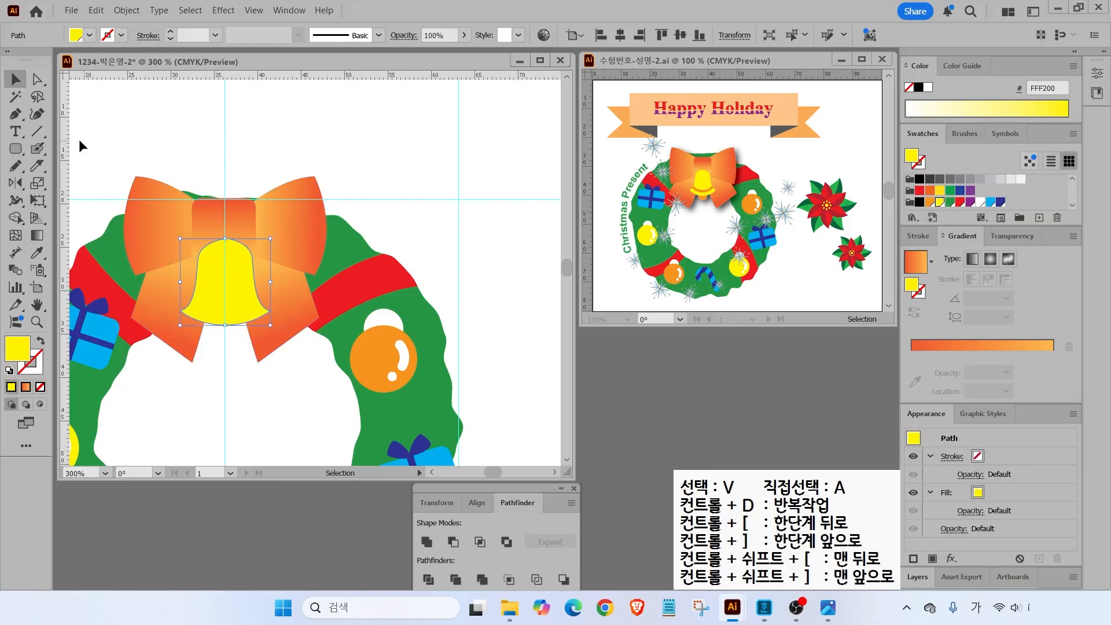
left_click(23, 157)
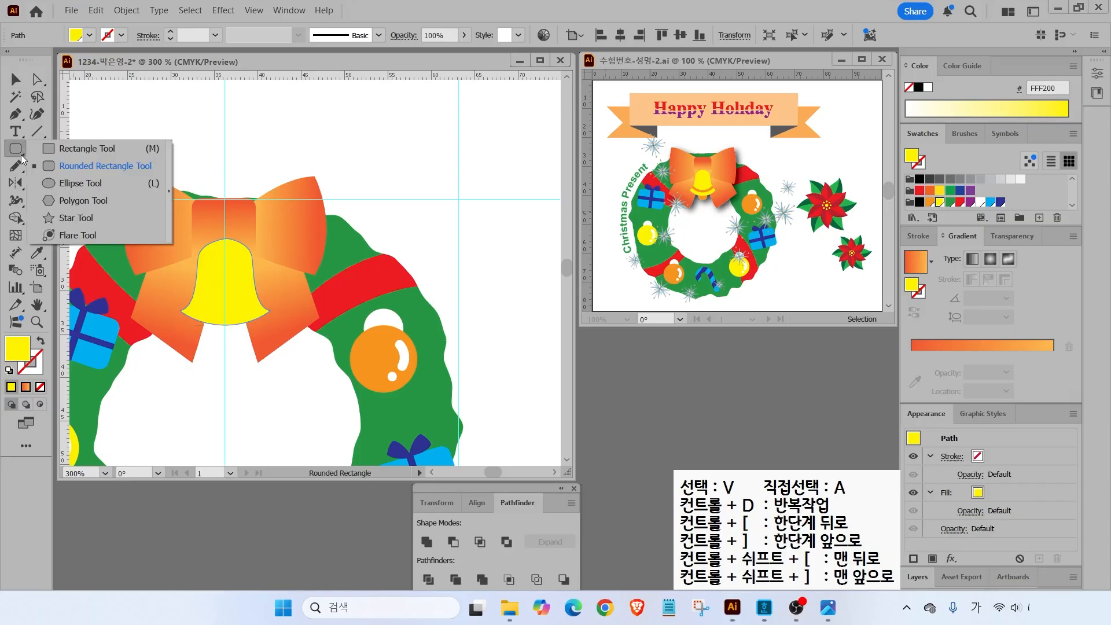
left_click(80, 183)
mouse_move(224, 164)
left_mouse_down()
mouse_move(248, 163)
mouse_move(256, 236)
left_mouse_up()
key("d")
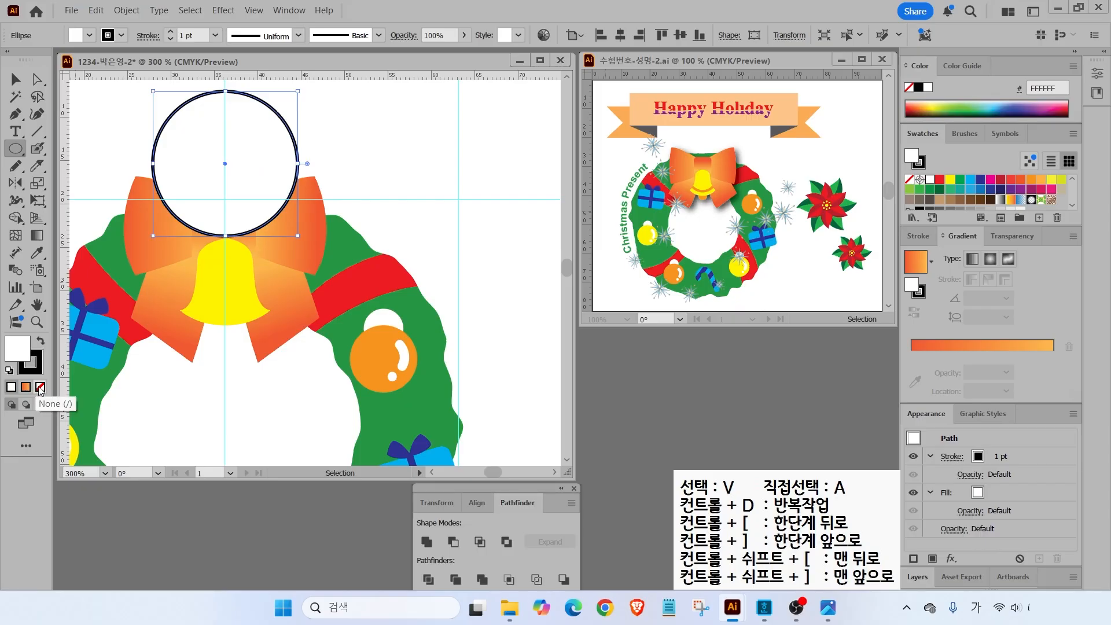
left_click(41, 387)
left_click(16, 79)
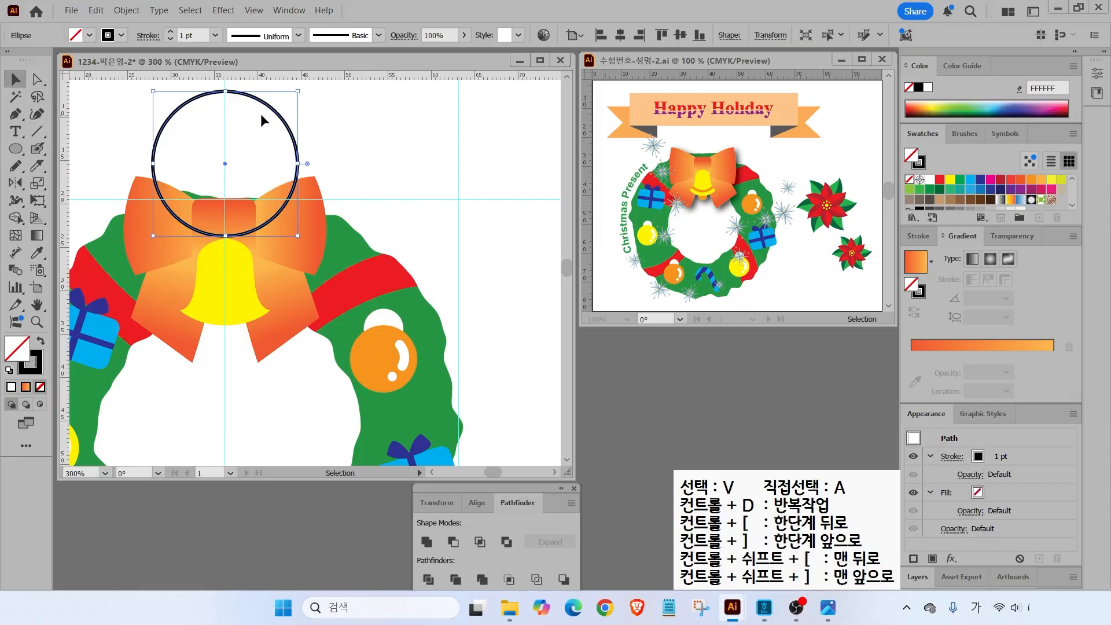
left_click(298, 119)
left_click_drag(295, 139, 292, 220)
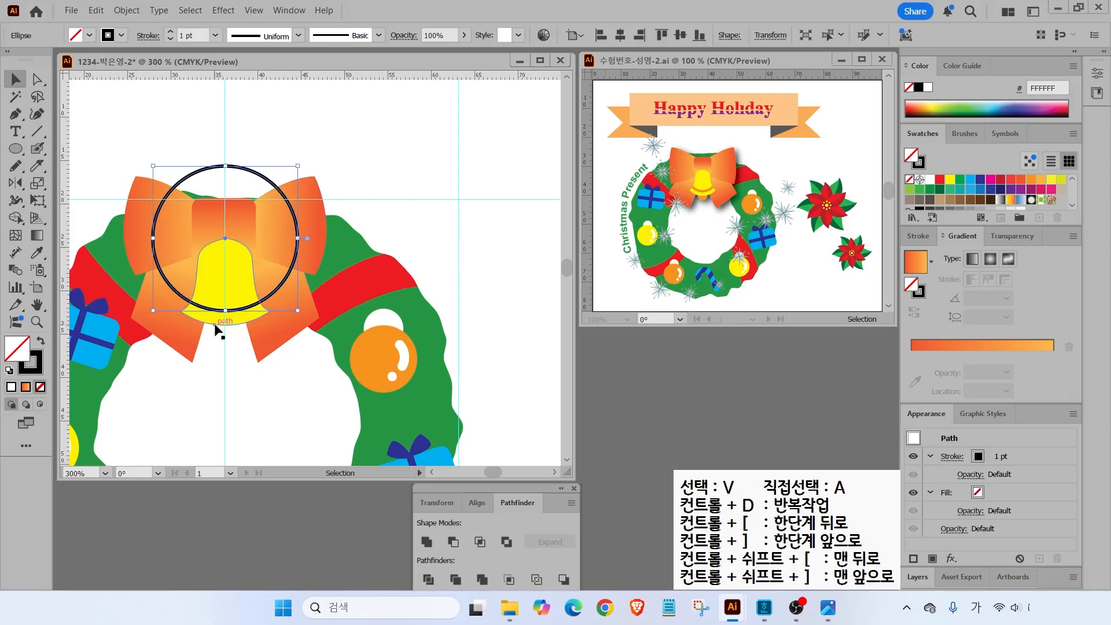
- Create an inner circle using Offset Path at -1 mm
key("ctrl")
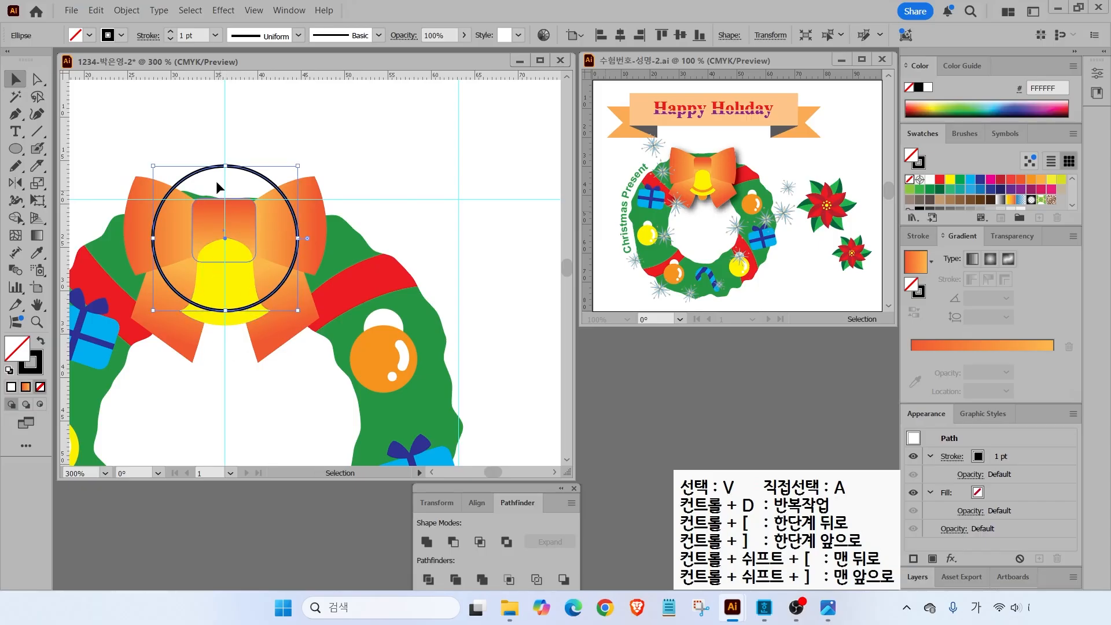
left_click(127, 11)
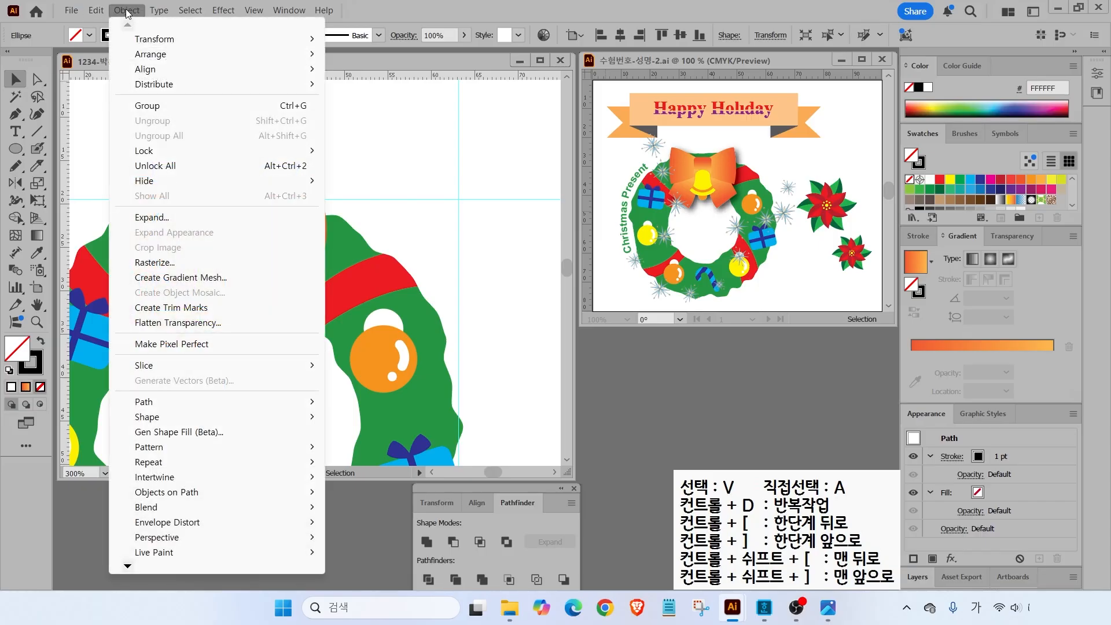
mouse_move(145, 402)
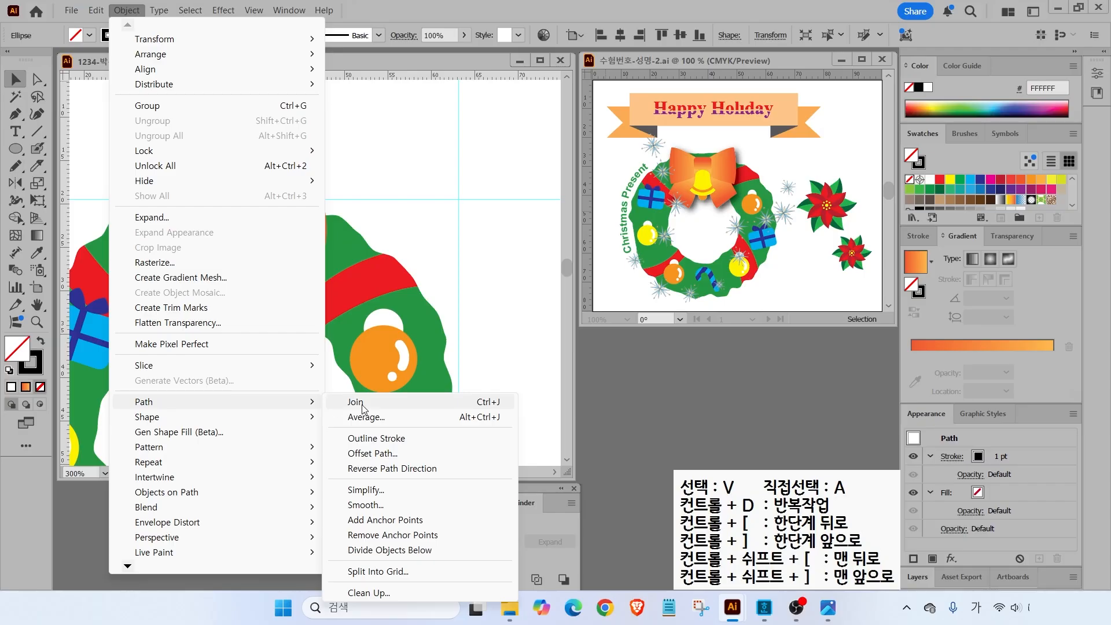
left_click(374, 453)
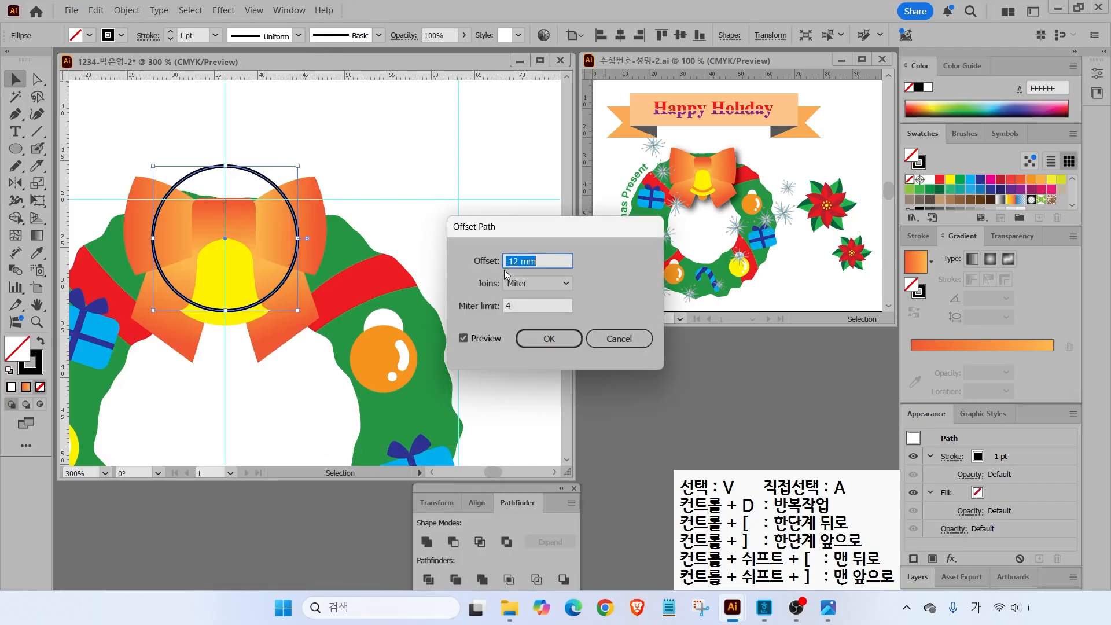
type("-1")
left_click(464, 341)
left_click(464, 341)
left_click(464, 342)
left_click(463, 341)
left_click(536, 340)
left_click(239, 319)
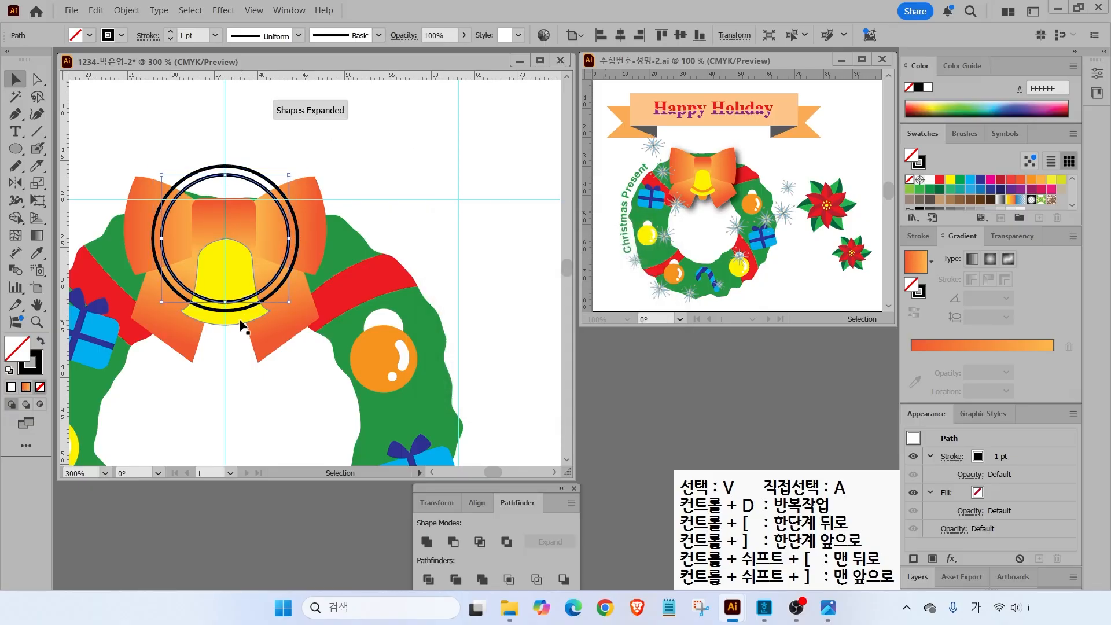
- Try dividing the bell with both full circles, then undo the split
left_click(251, 177, "shift")
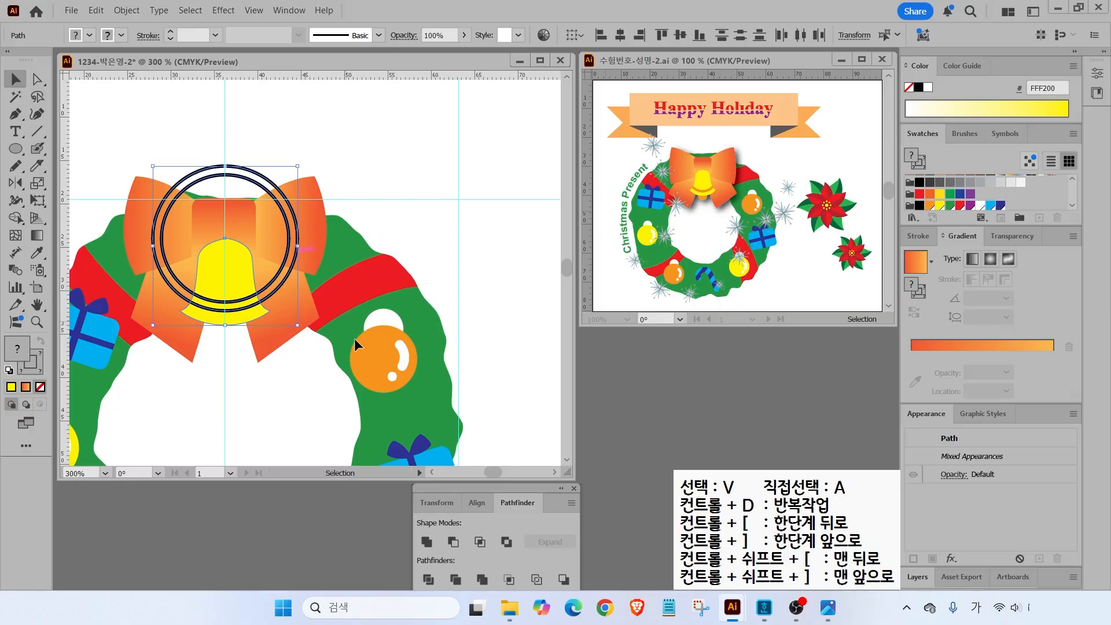
left_click(429, 580)
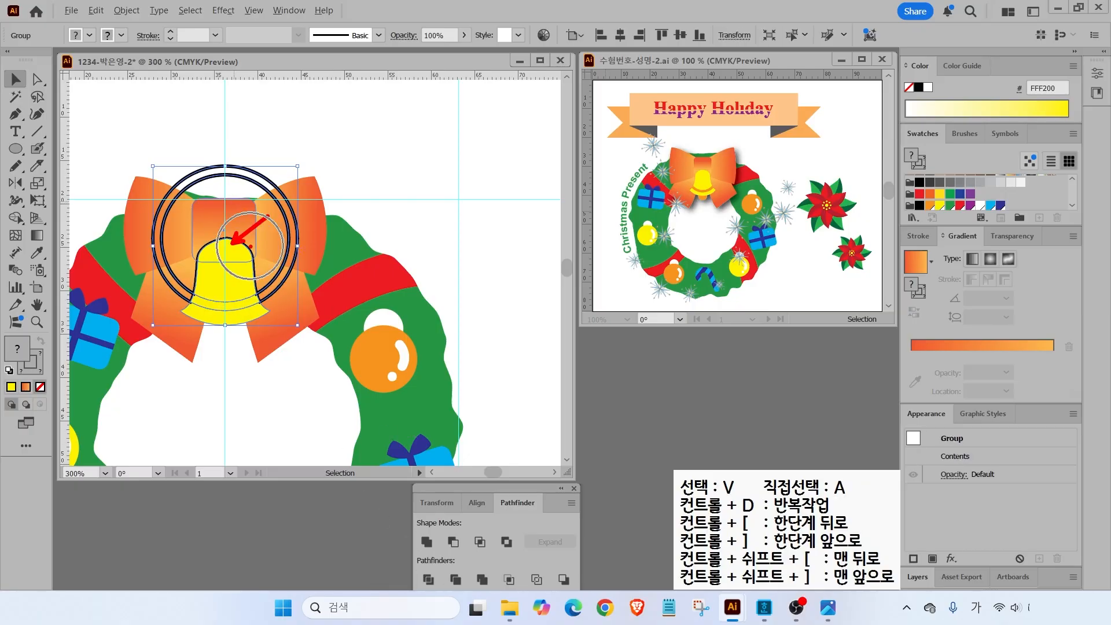
left_click(360, 151)
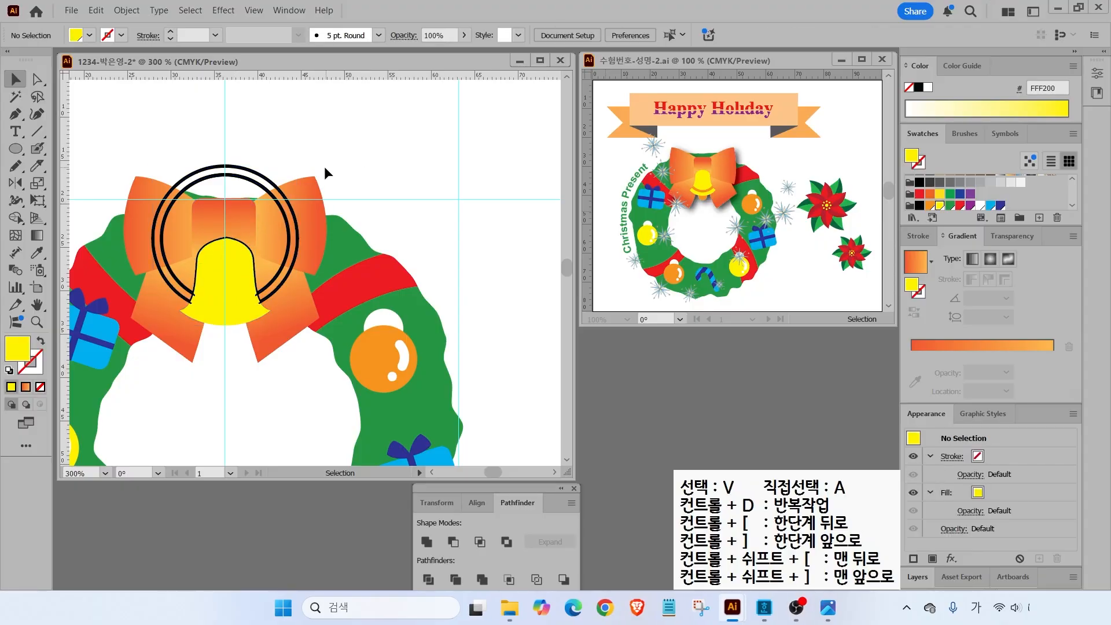
key("a")
key("ctrl+z")
- Delete the top points of both circles so only two black arcs remain
left_click(35, 78)
left_click_drag(212, 153, 235, 192)
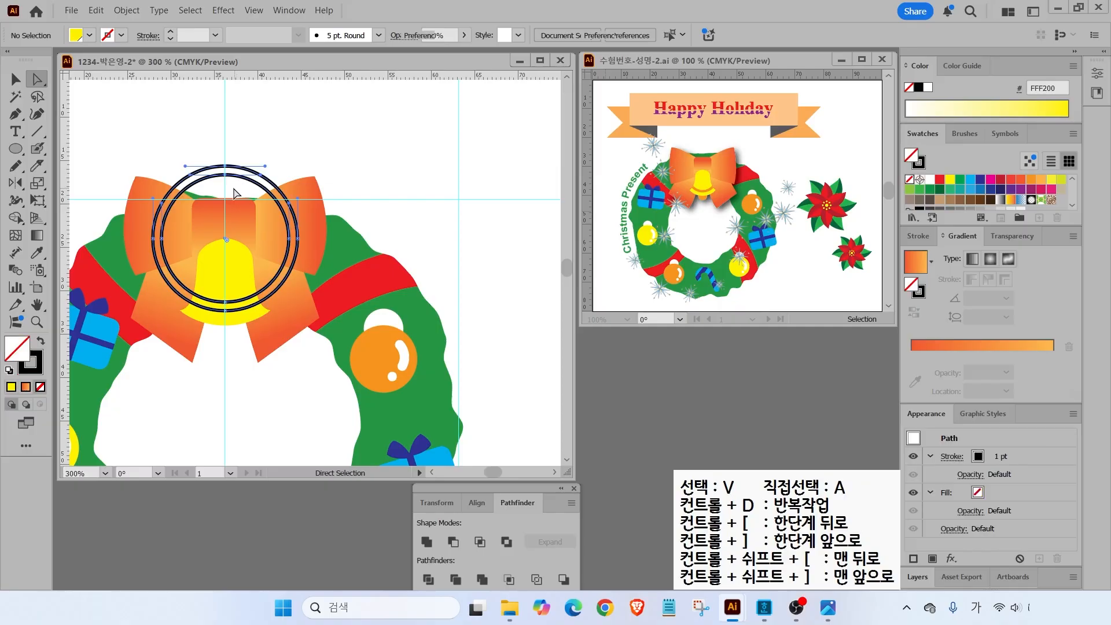
key("Delete")
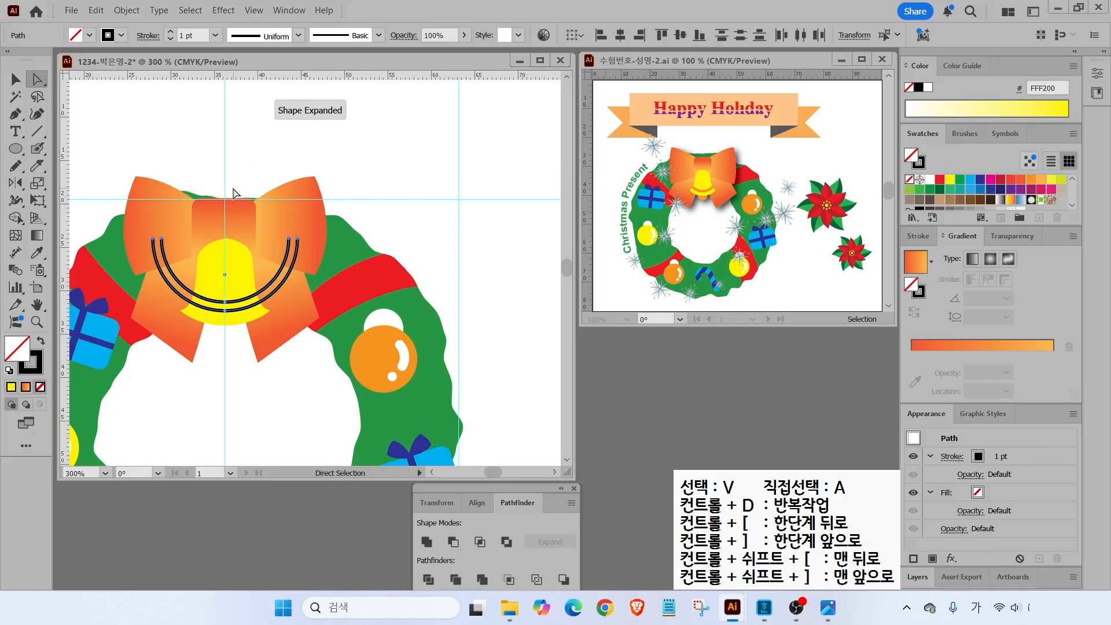
left_click(253, 178)
left_click(16, 78)
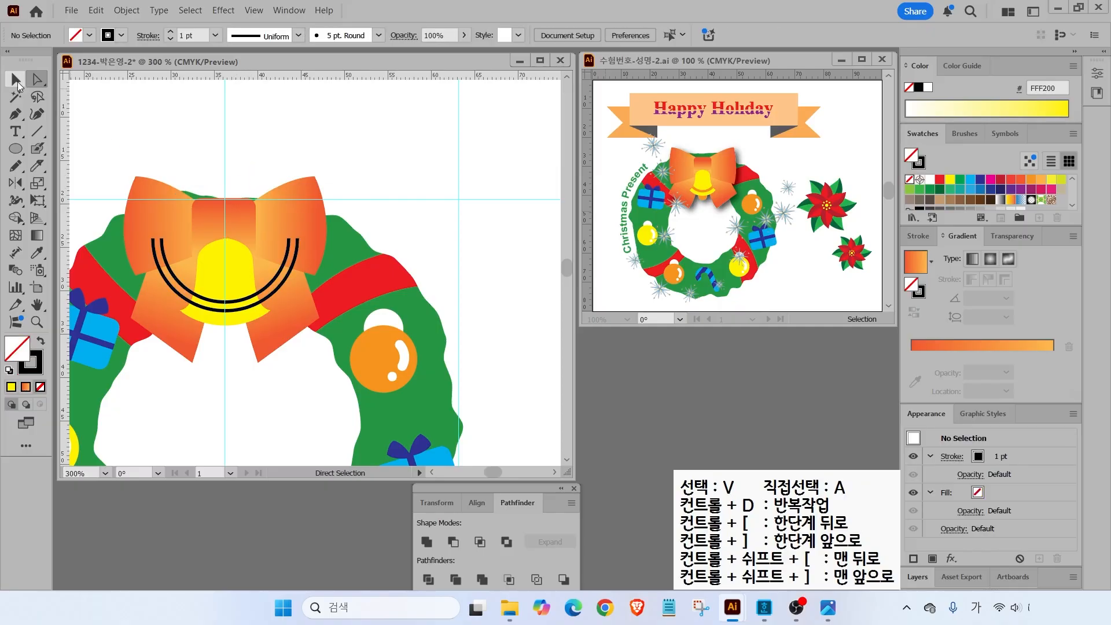
left_click_drag(181, 237, 210, 282)
key("ctrl+z")
- Divide the yellow bell along the inner and outer black arcs
left_click(230, 298)
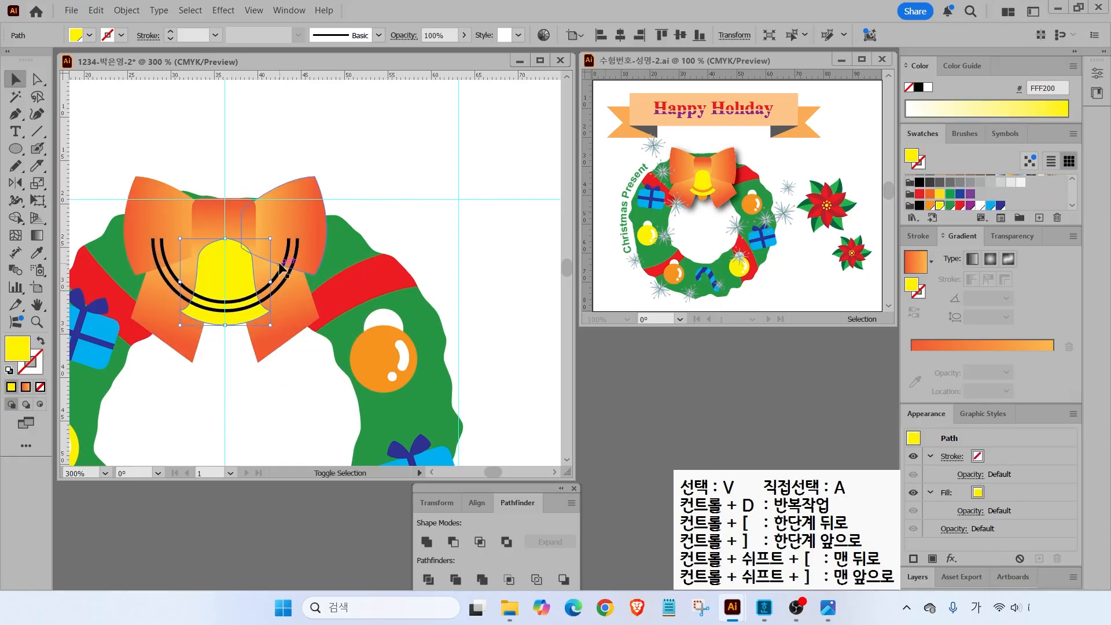
left_click(287, 270, "shift")
left_click(293, 272, "shift")
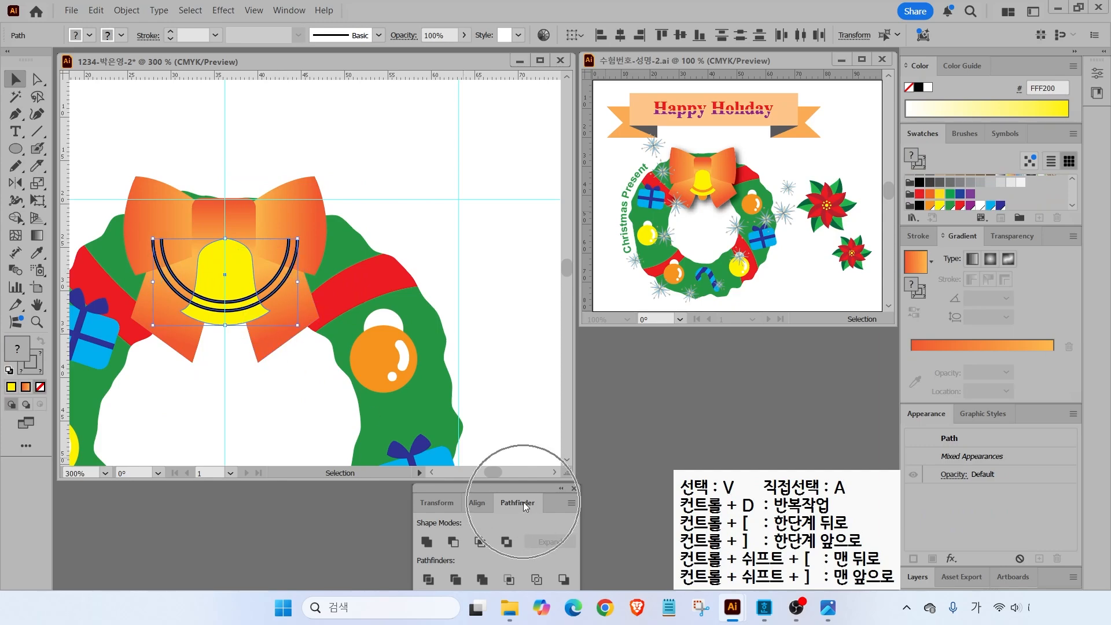
left_click(428, 579)
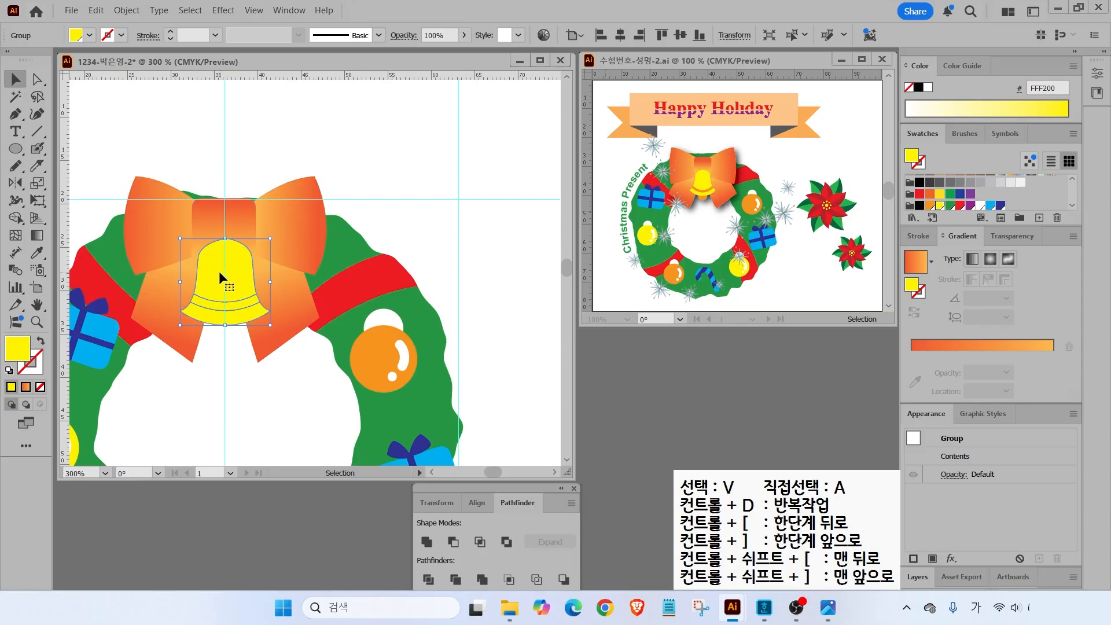
- Fill the band across the bell's rim with the orange swatch
left_click(207, 365)
left_click(37, 79)
left_click(236, 306)
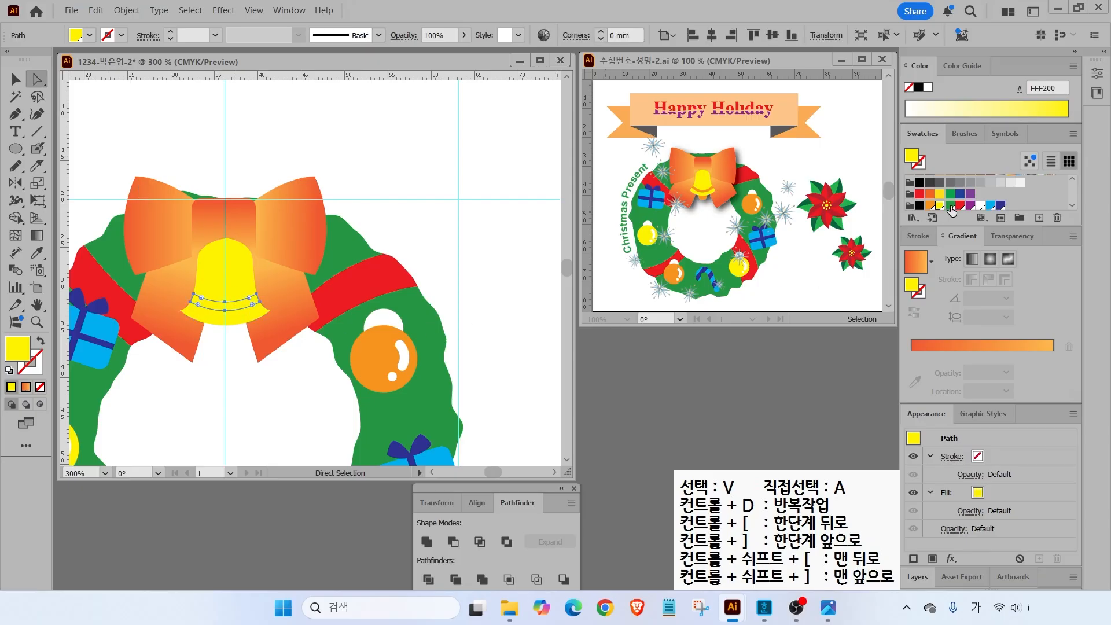
left_click(930, 205)
left_click(468, 239)
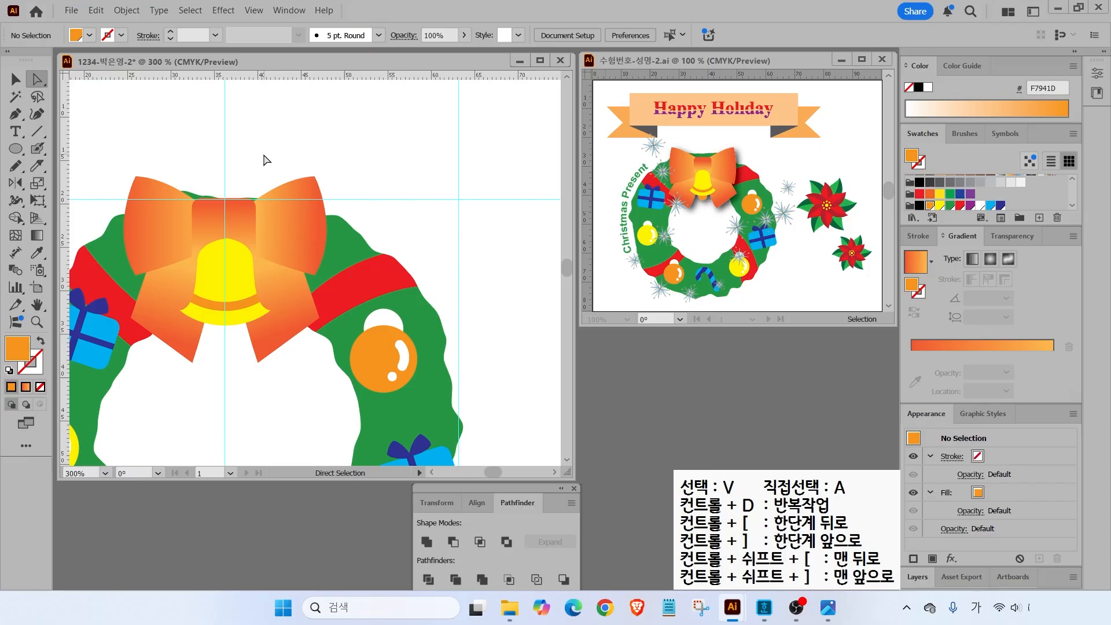
key("v")
key("ctrl+0")
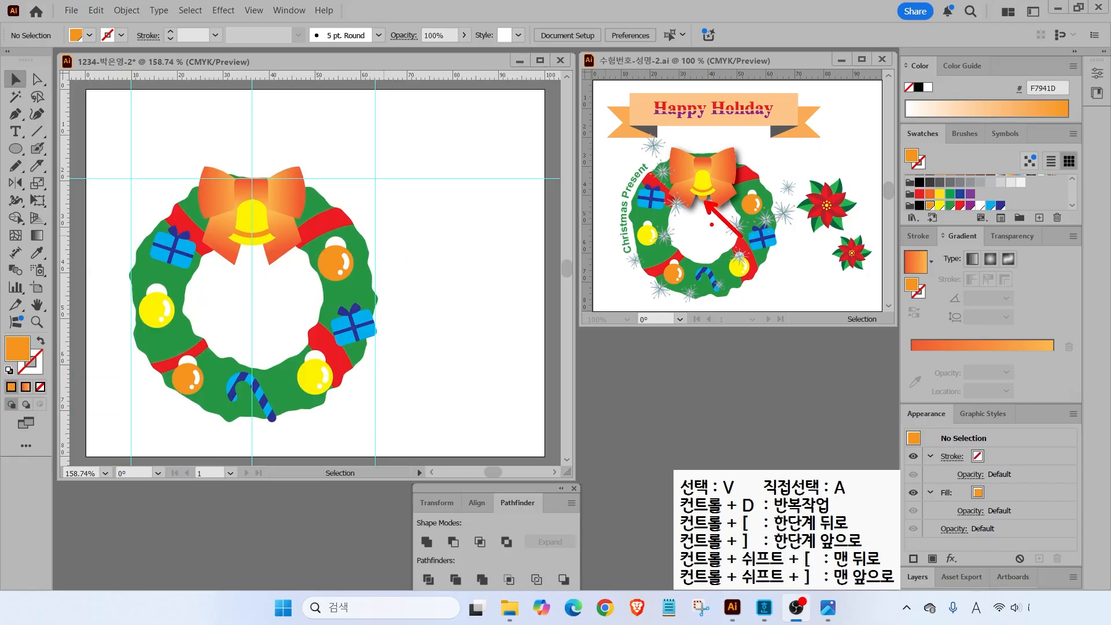
left_click(24, 155)
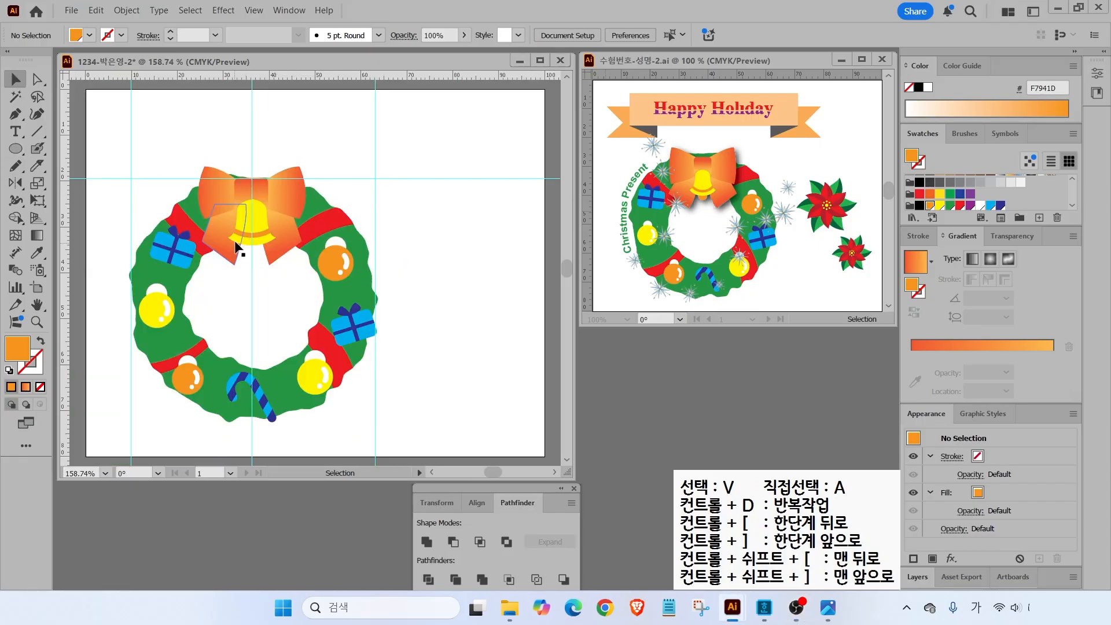
- Draw an orange circle clapper at the bell's bottom and send it backward behind the bell
scroll(246, 243, "up", 4)
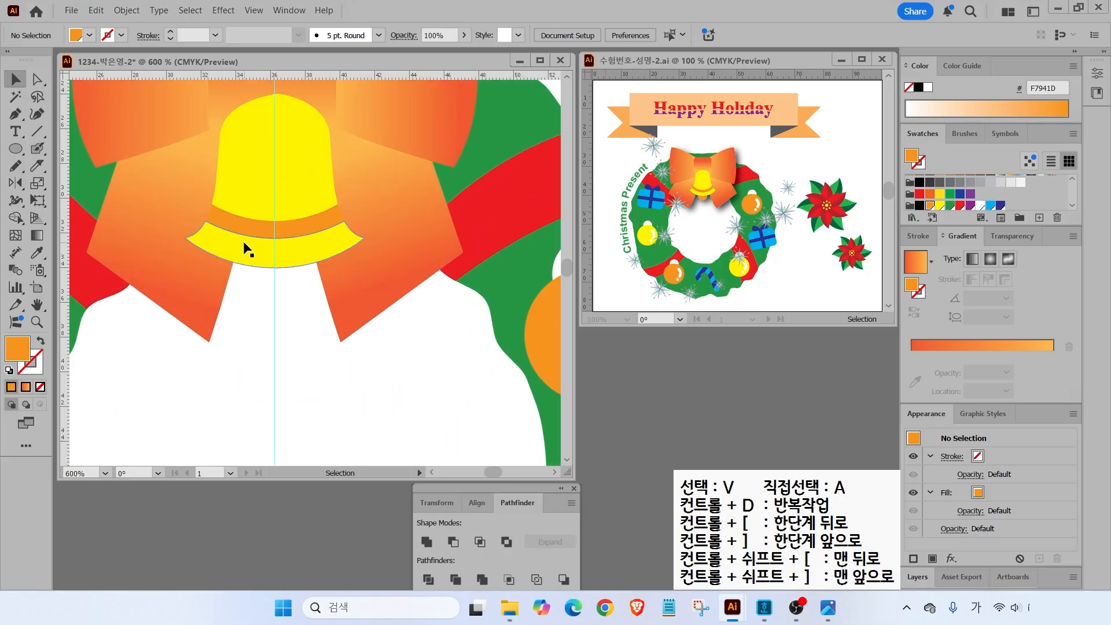
key("l")
left_click_drag(274, 263, 302, 294)
left_click(9, 79)
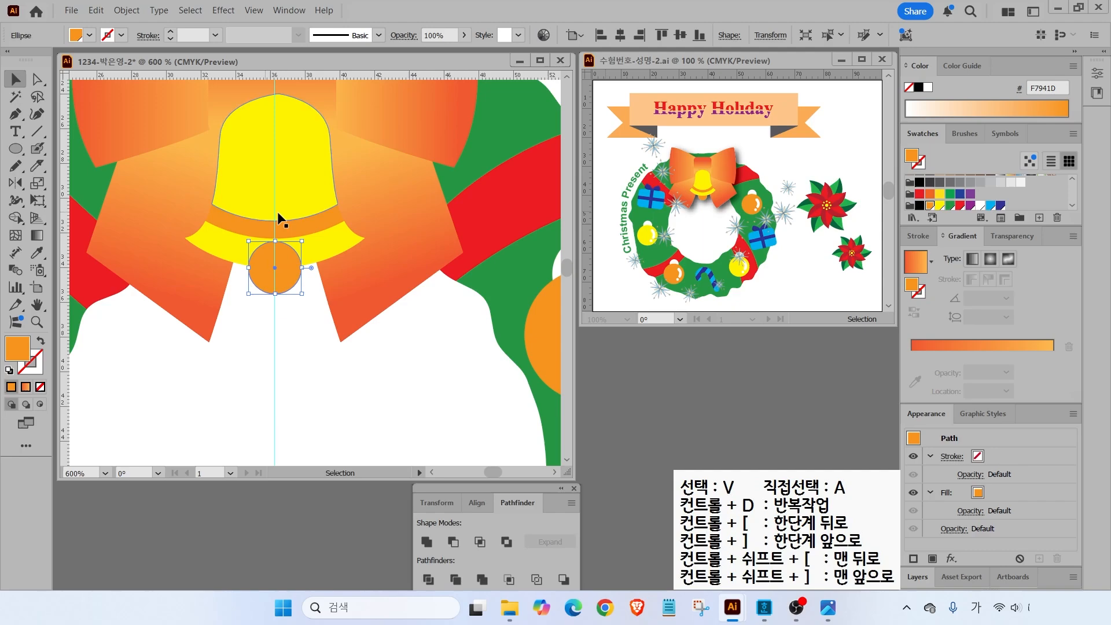
left_click(319, 296)
left_click(276, 273)
right_click(283, 267)
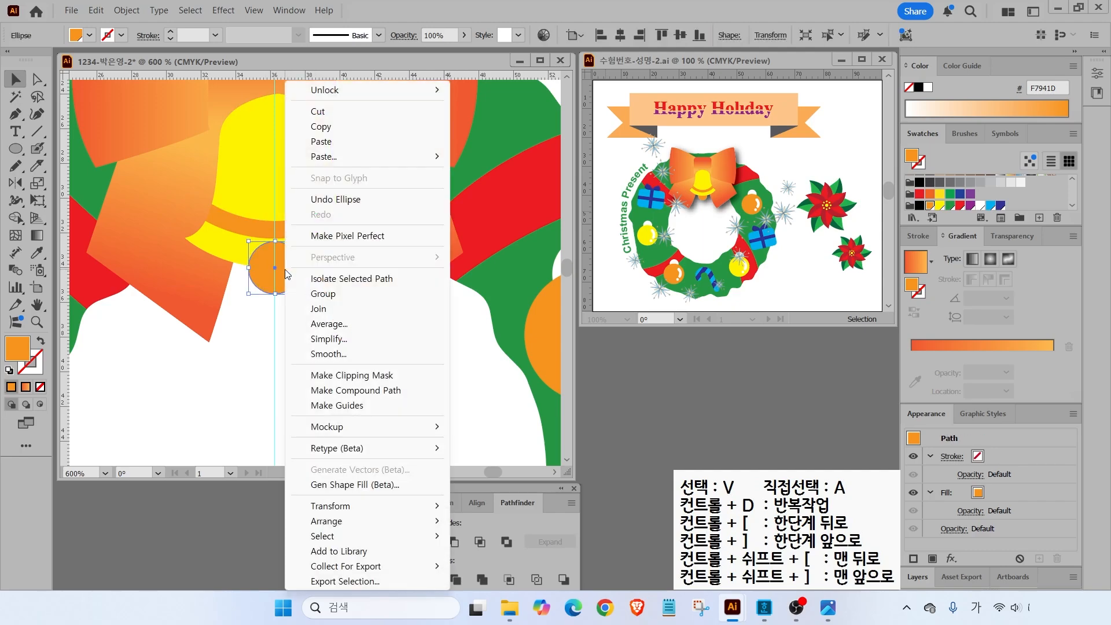
mouse_move(365, 531)
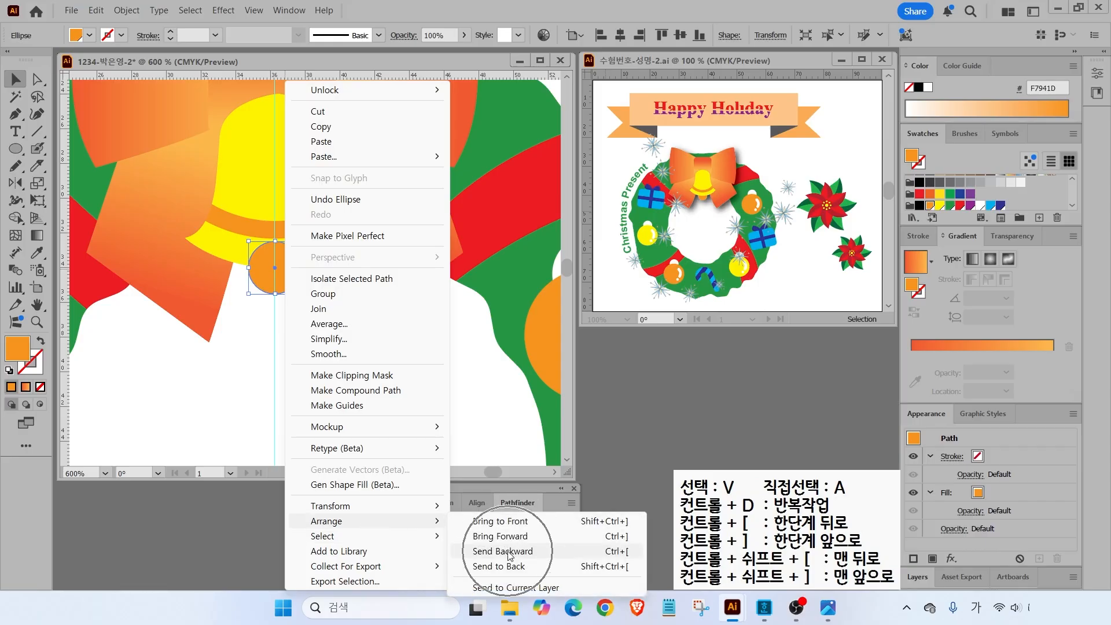
left_click(618, 557)
left_click(372, 350)
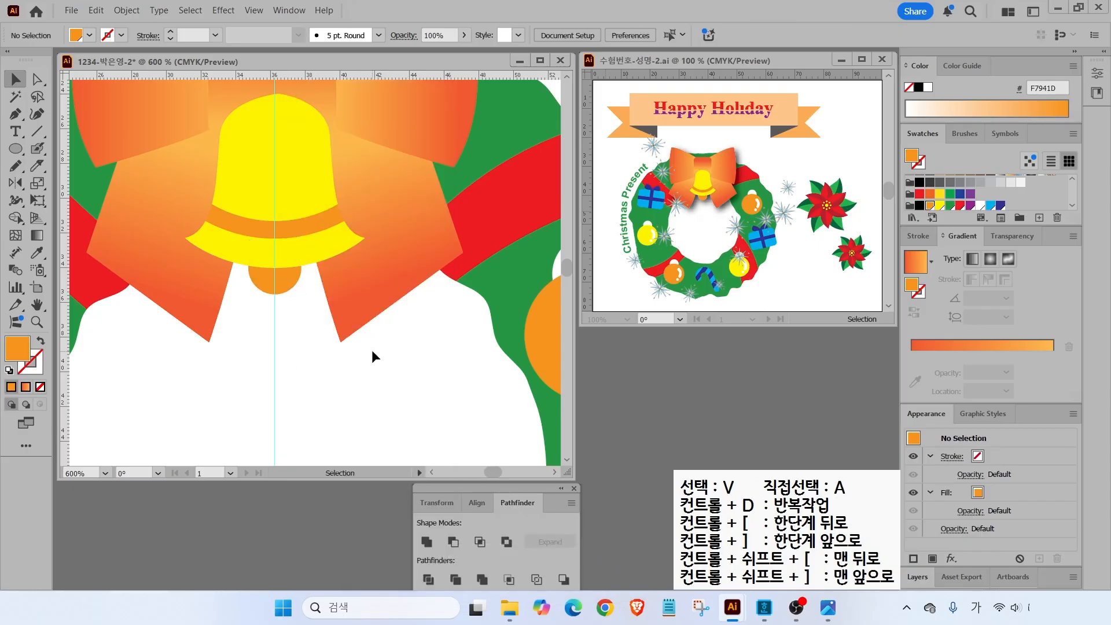
scroll(369, 326, "down", 2)
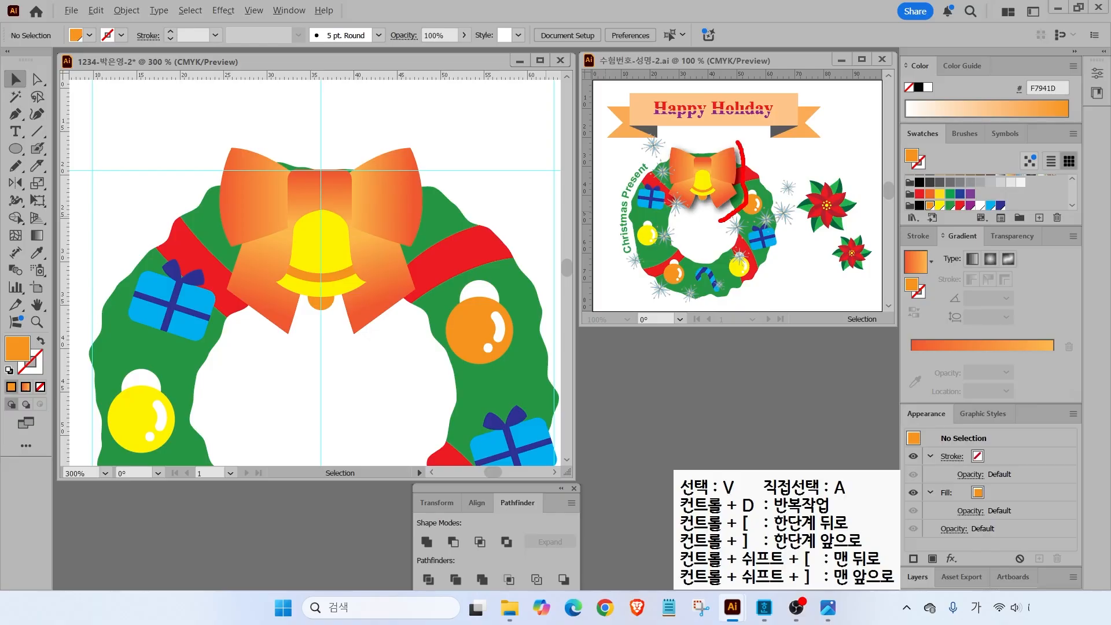
- Group the bow, bell and clapper together and nudge the group slightly down on the wreath
key("Escape")
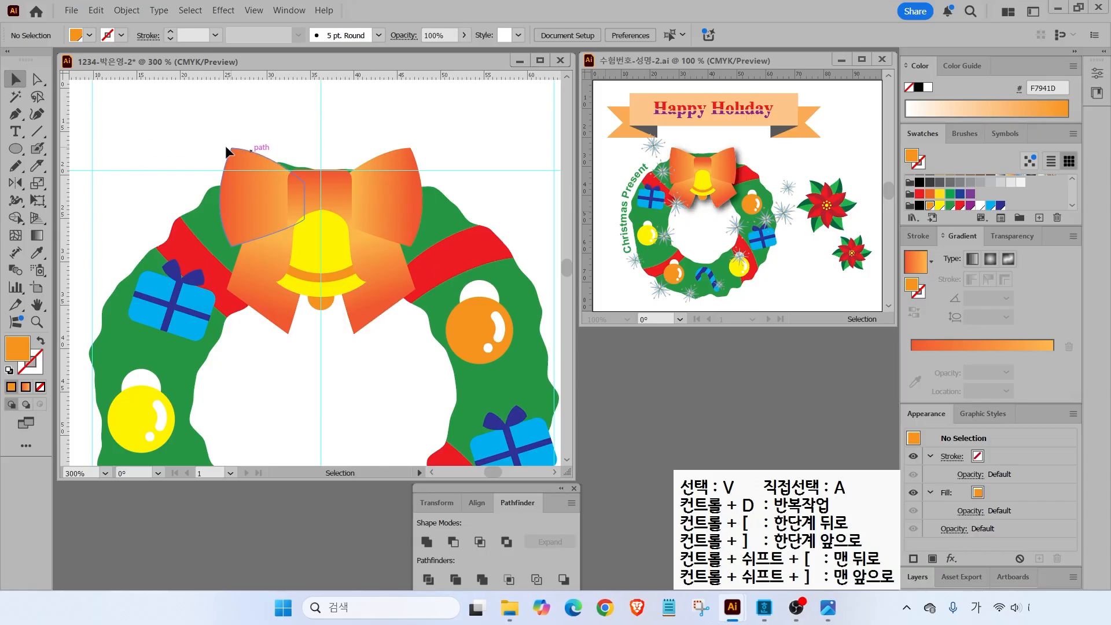
left_click_drag(198, 124, 427, 326)
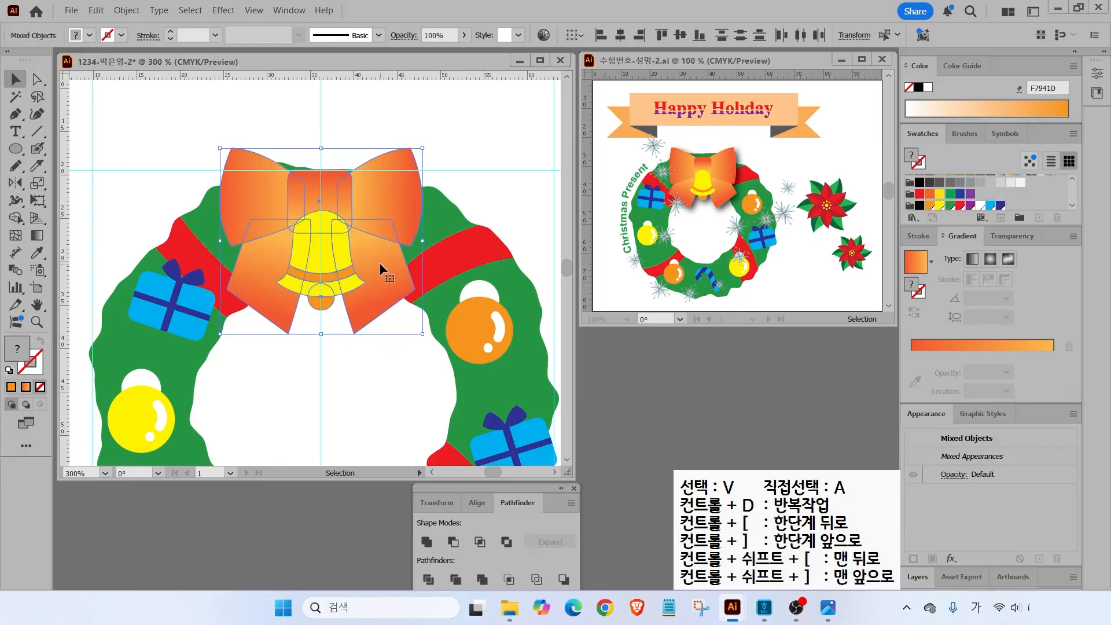
right_click(276, 187)
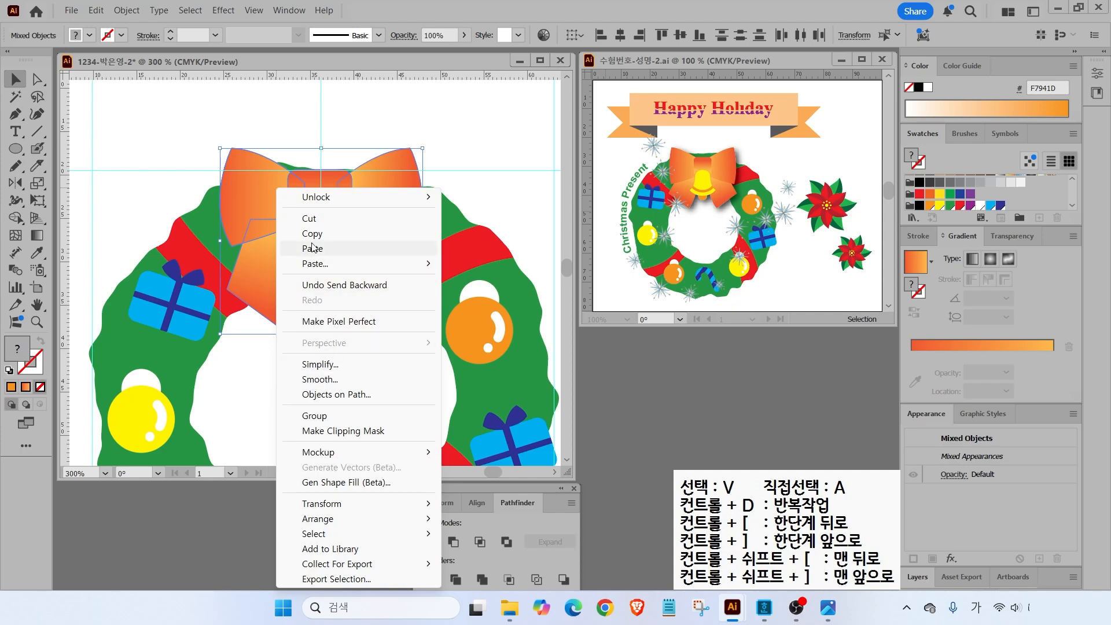
left_click(335, 416)
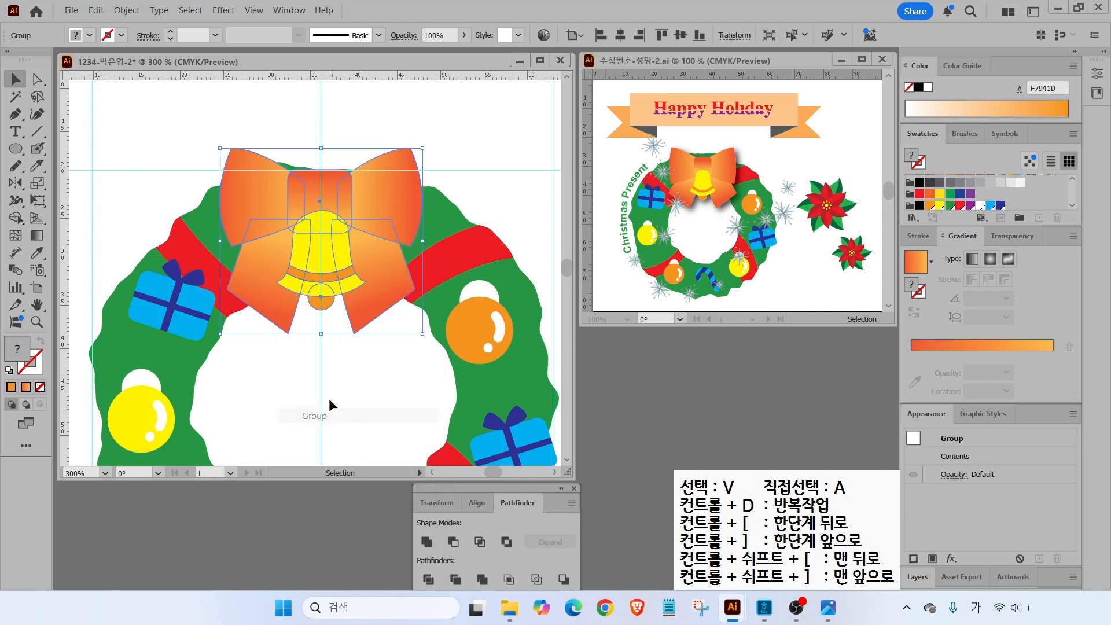
left_click(126, 10)
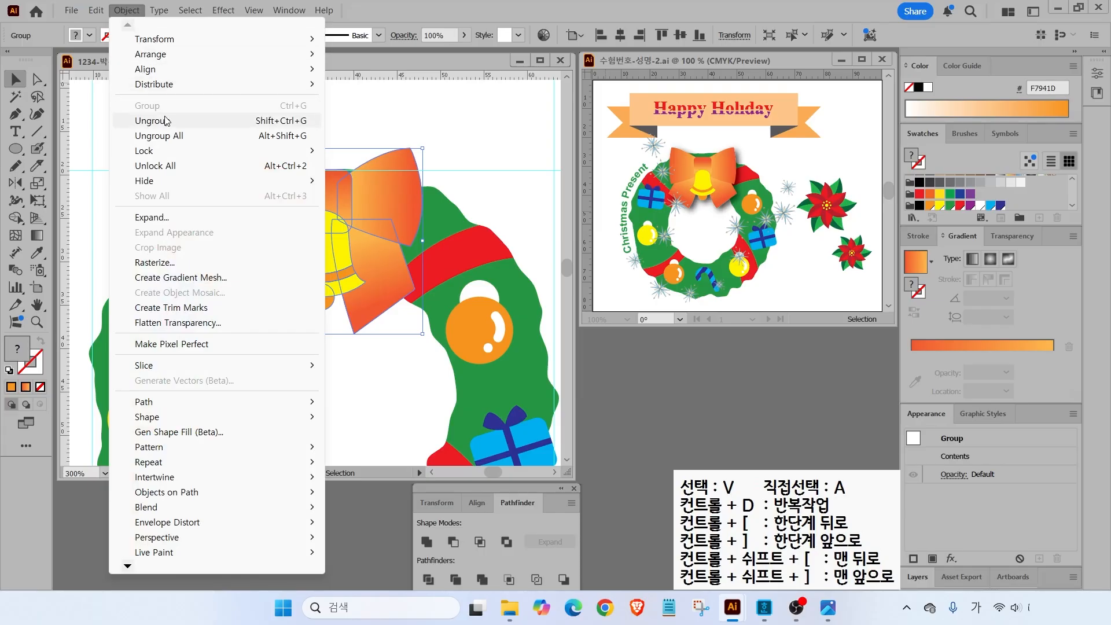
left_click(447, 131)
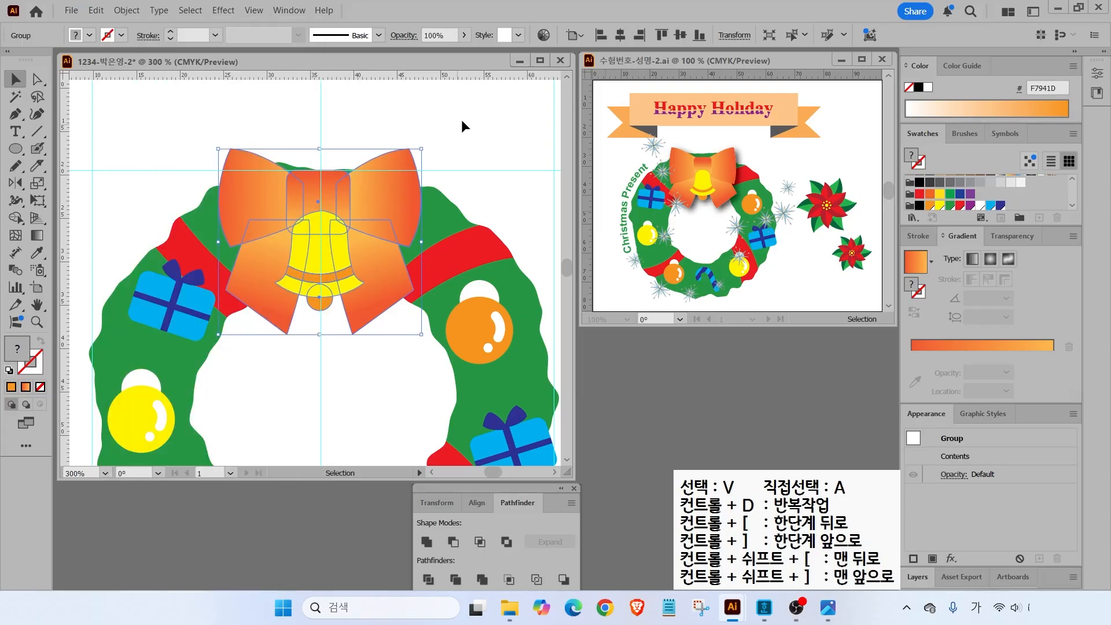
left_click(446, 131)
mouse_move(374, 227)
left_mouse_down()
mouse_move(390, 216)
mouse_move(372, 235)
left_mouse_up()
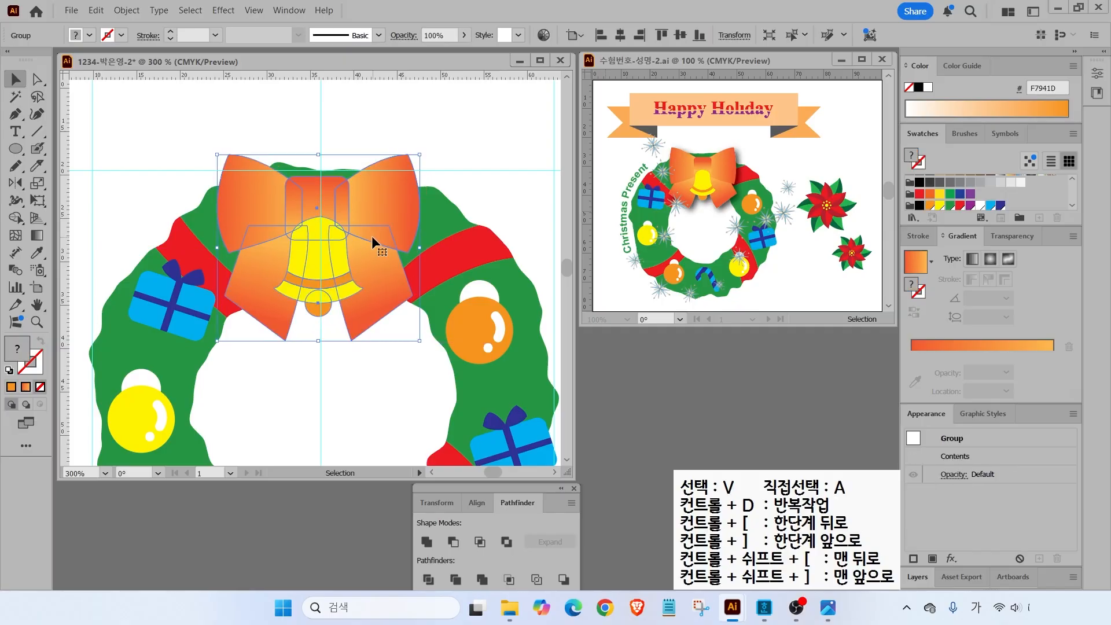
- Add a Drop Shadow to the bow-and-bell group: Multiply, 75% opacity, 1 mm X/Y offset, 1 mm blur
left_click(226, 13)
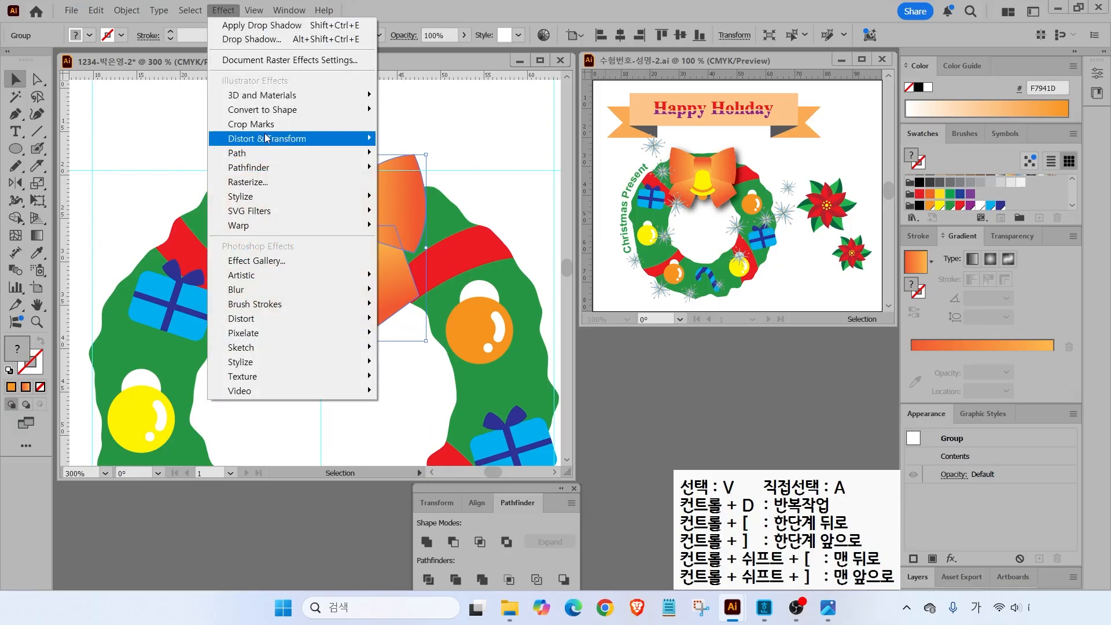
mouse_move(274, 199)
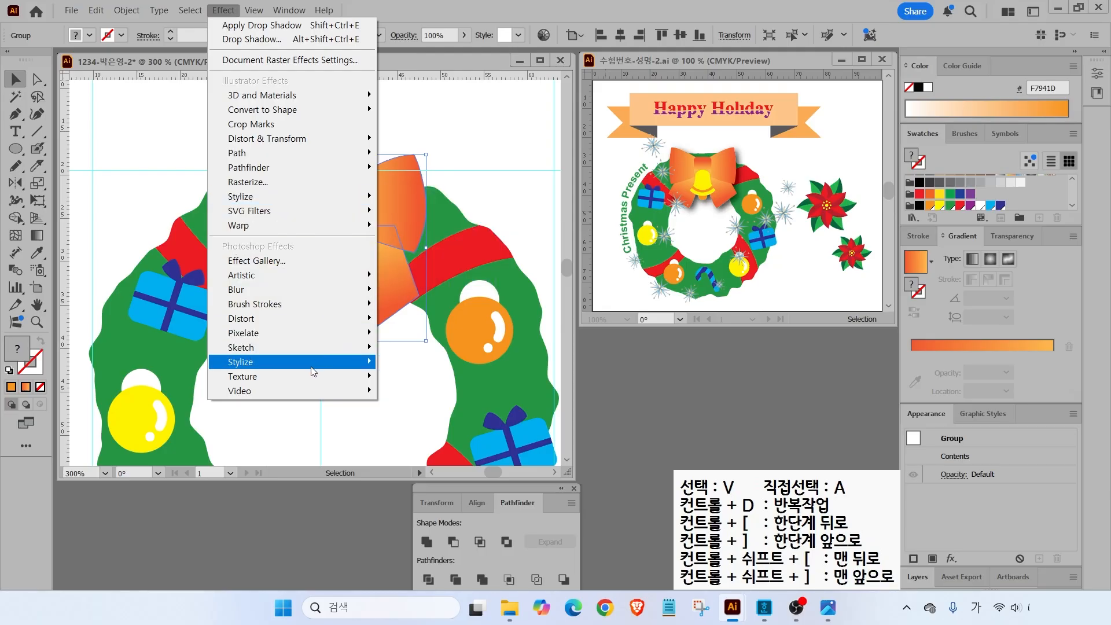
mouse_move(313, 371)
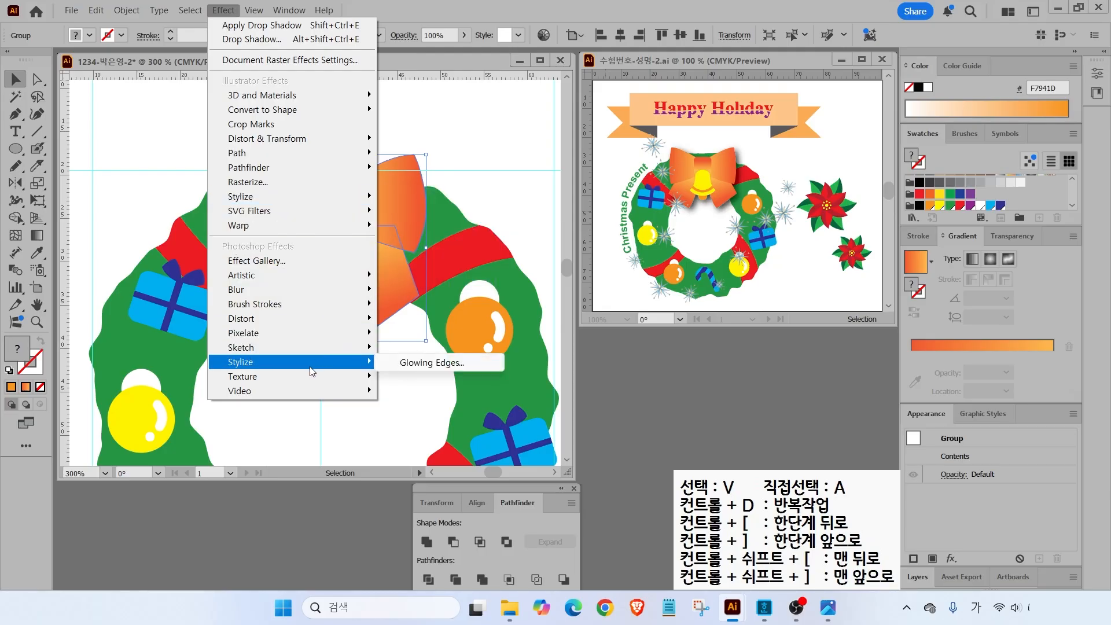
left_click(254, 257)
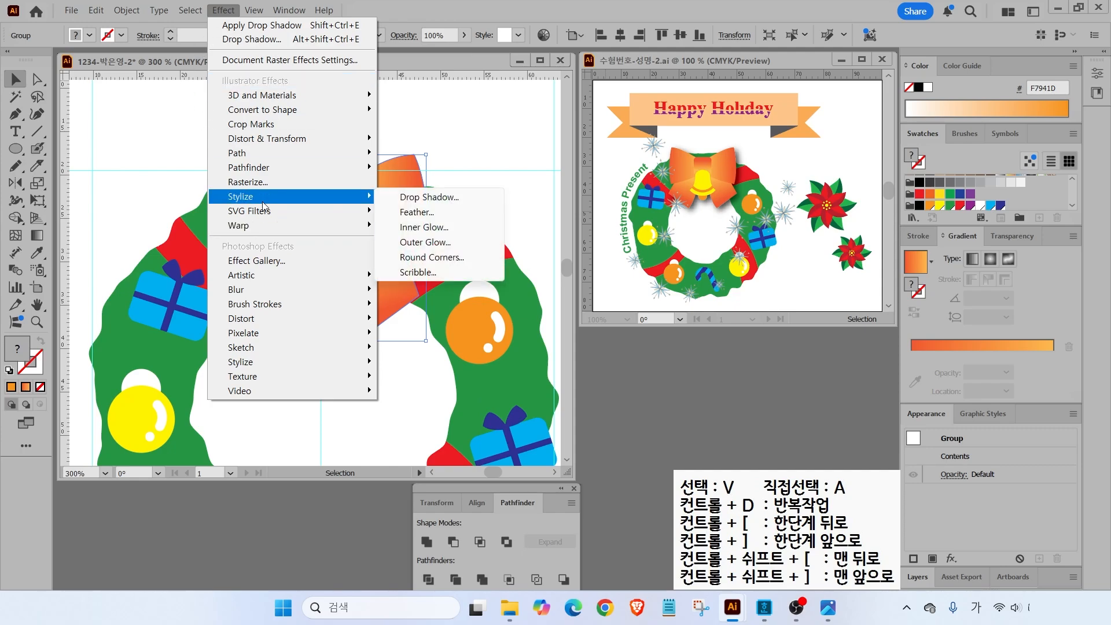
left_click(429, 197)
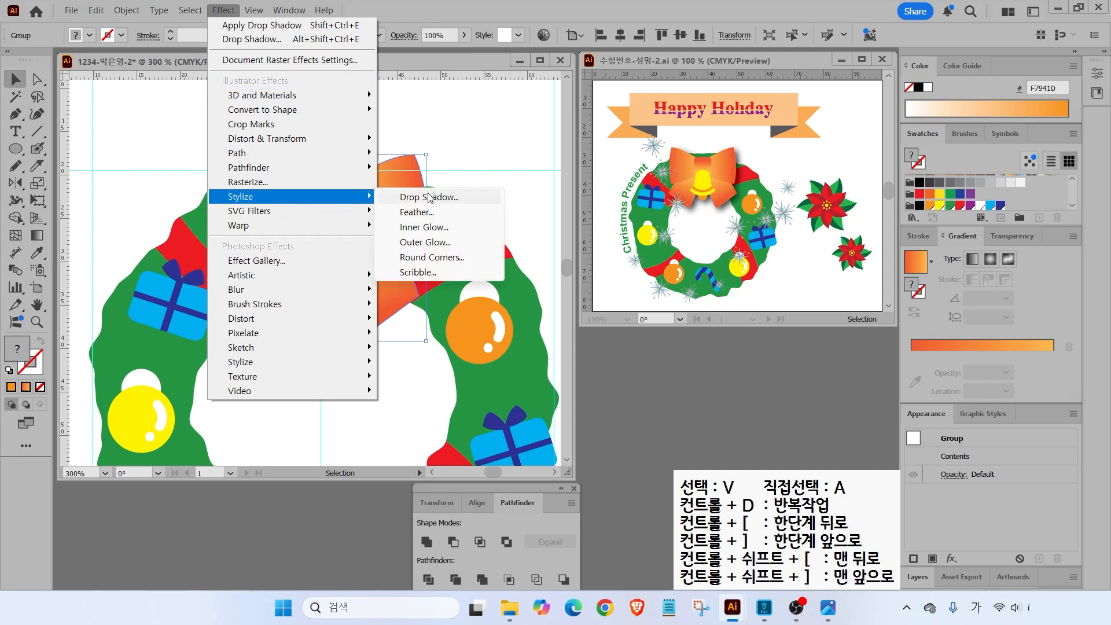
left_click(429, 197)
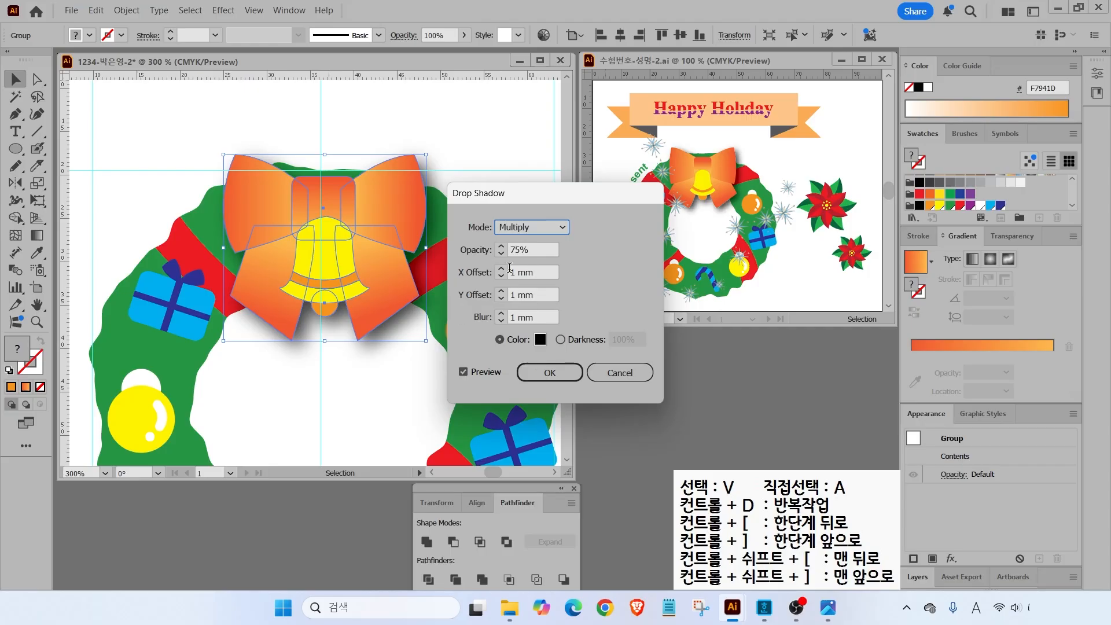
left_click(502, 269)
left_click(501, 269)
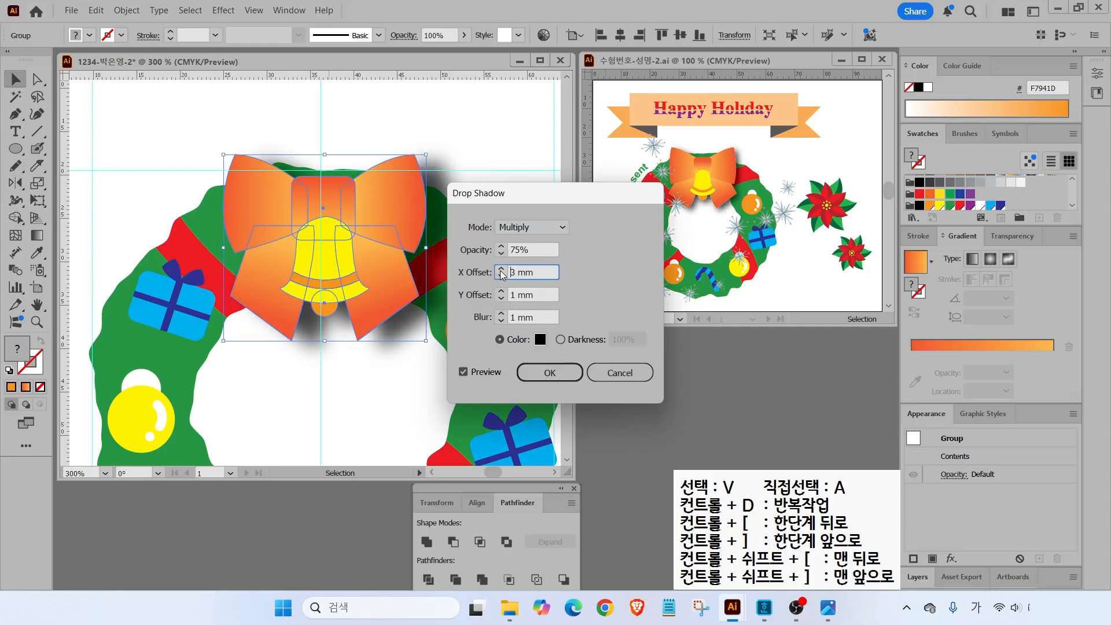
left_click(501, 277)
left_click(501, 278)
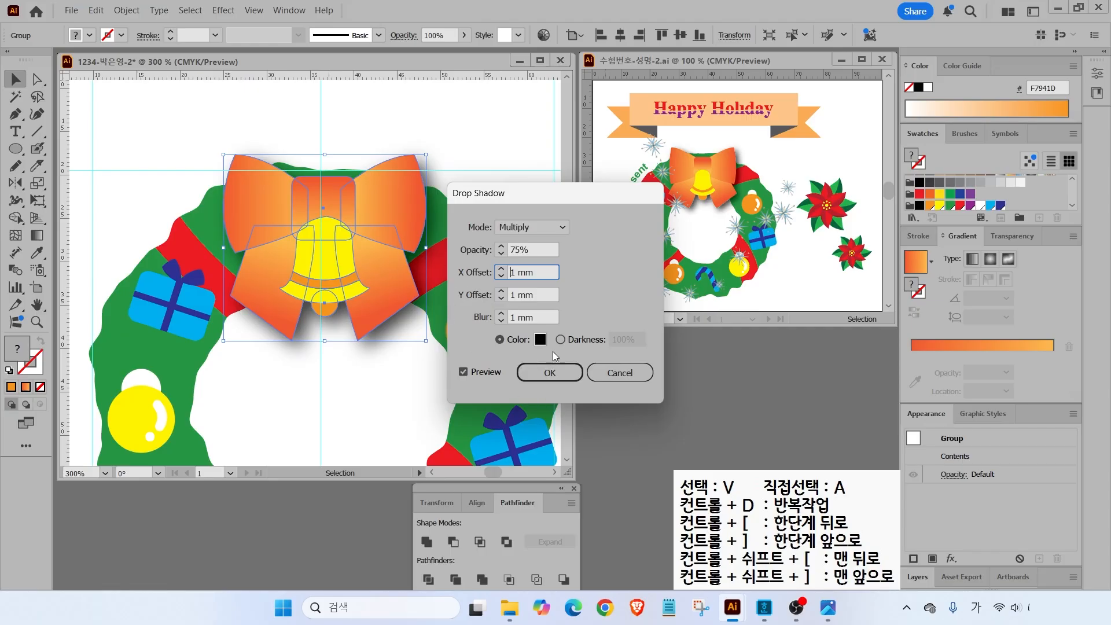
left_click(550, 372)
key("ctrl+shift+a")
key("ctrl+0")
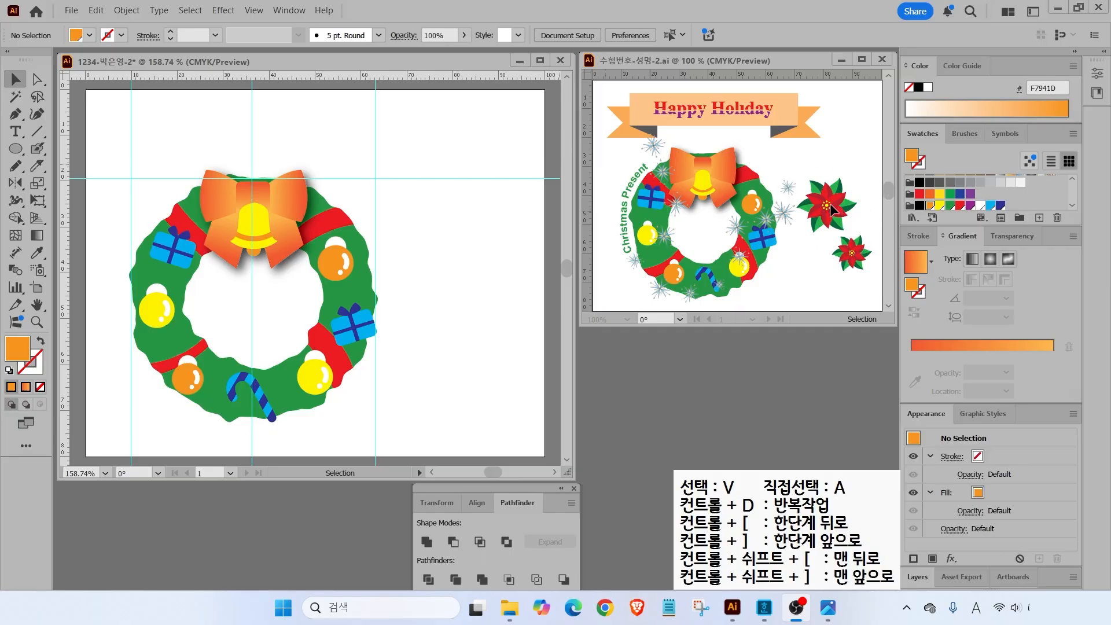
- Clear all existing guides, then drag new horizontal and vertical guides from the rulers
left_click(257, 14)
left_click(255, 13)
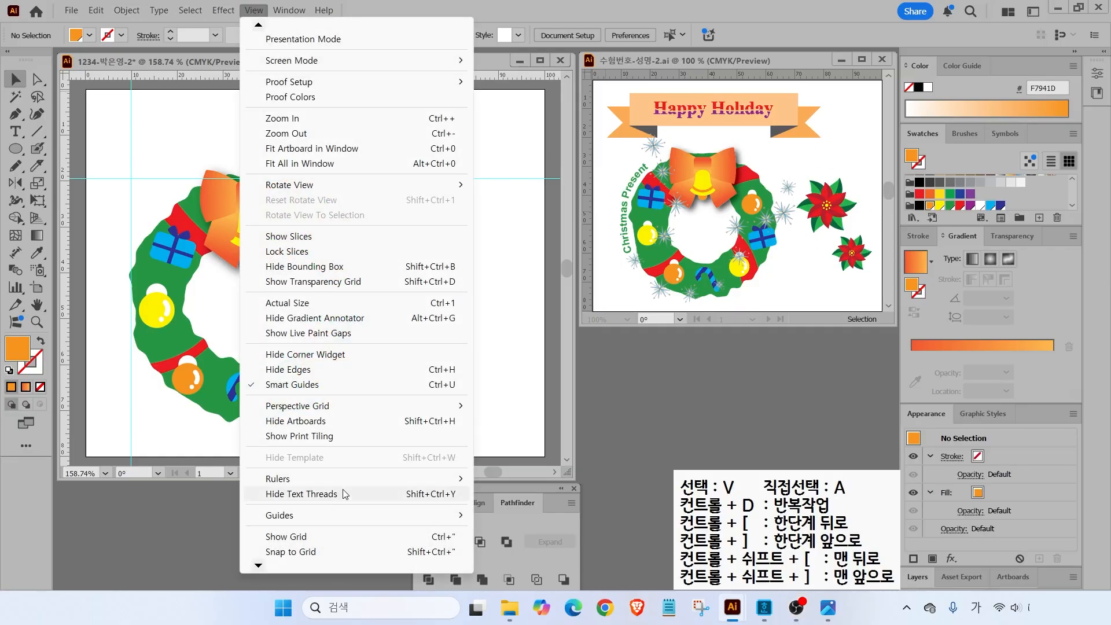
mouse_move(294, 517)
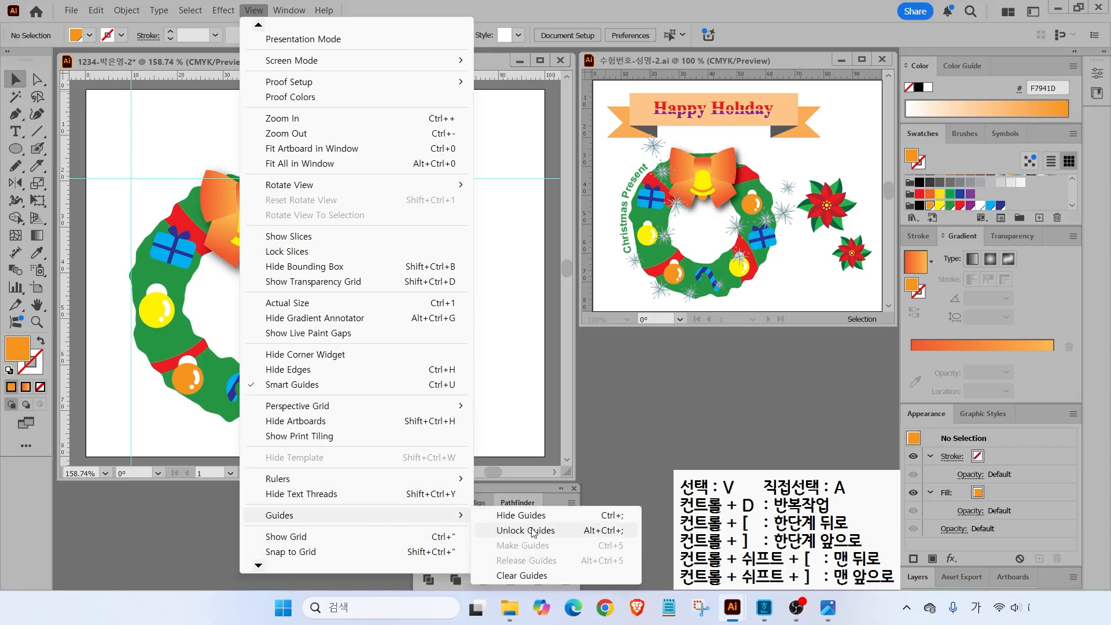
left_click(517, 580)
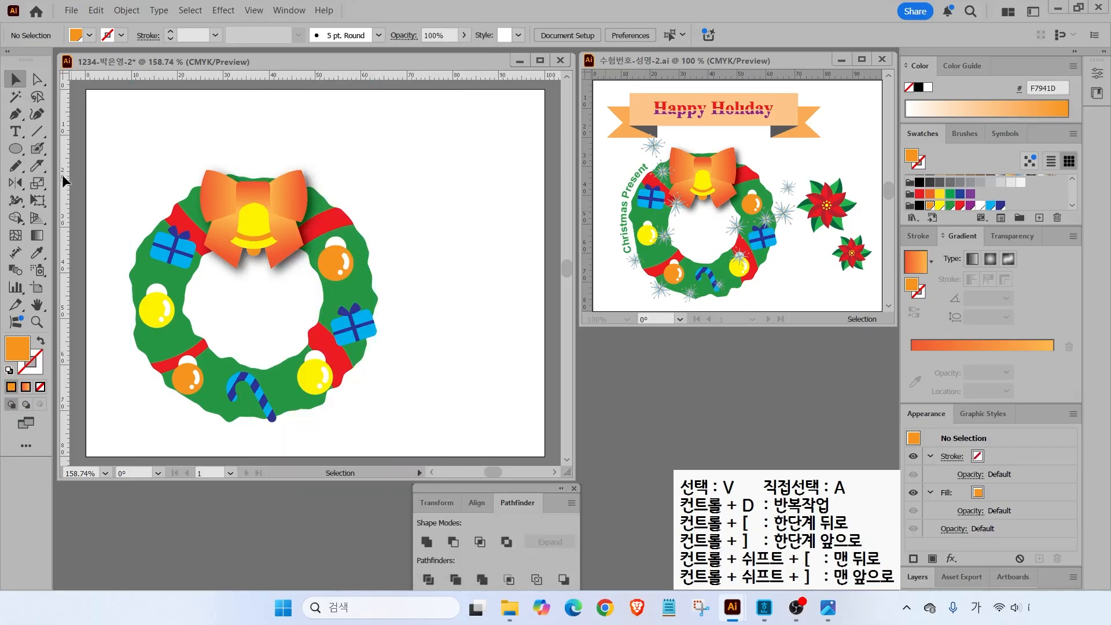
left_click_drag(380, 74, 384, 154)
left_click_drag(63, 158, 400, 179)
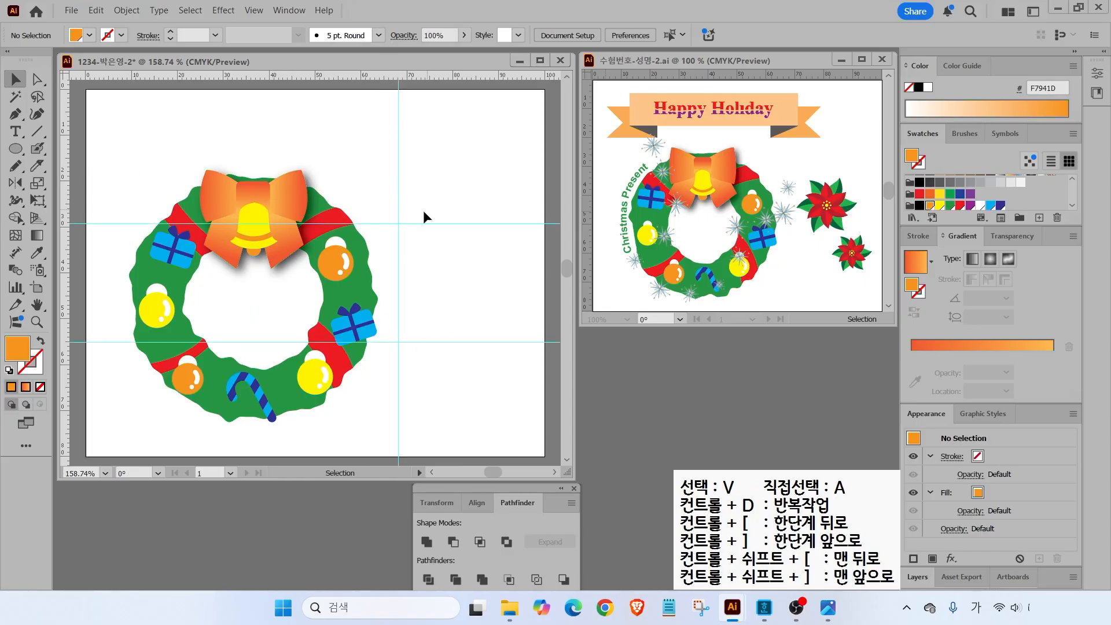
scroll(484, 247, "up", 4)
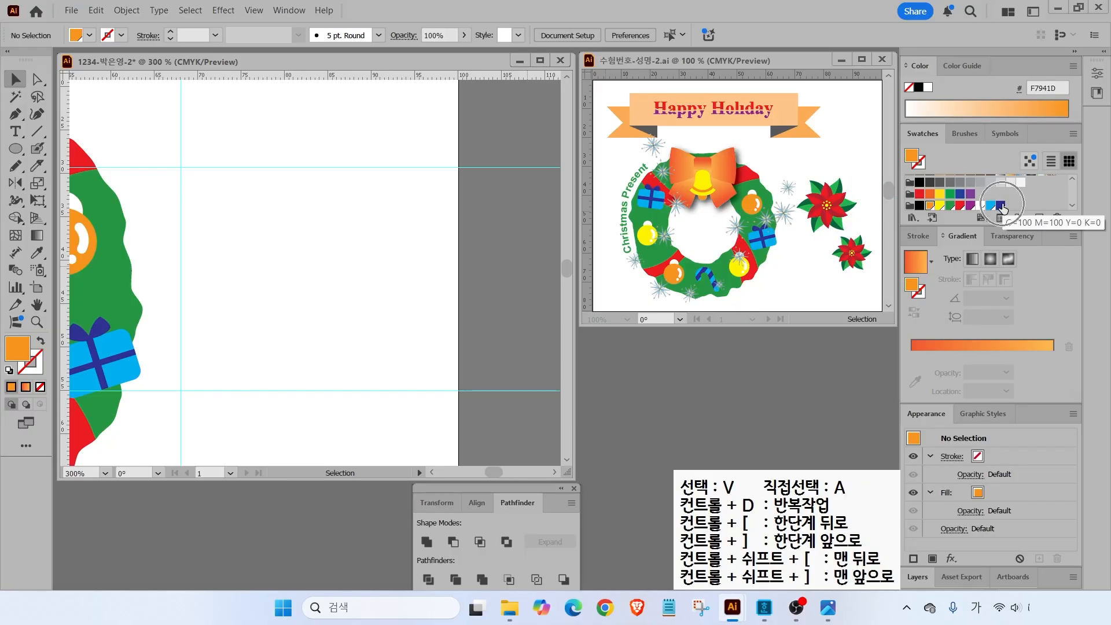
- Create a deep red swatch with CMYK values 20, 100, 90, 10
left_click(1001, 205)
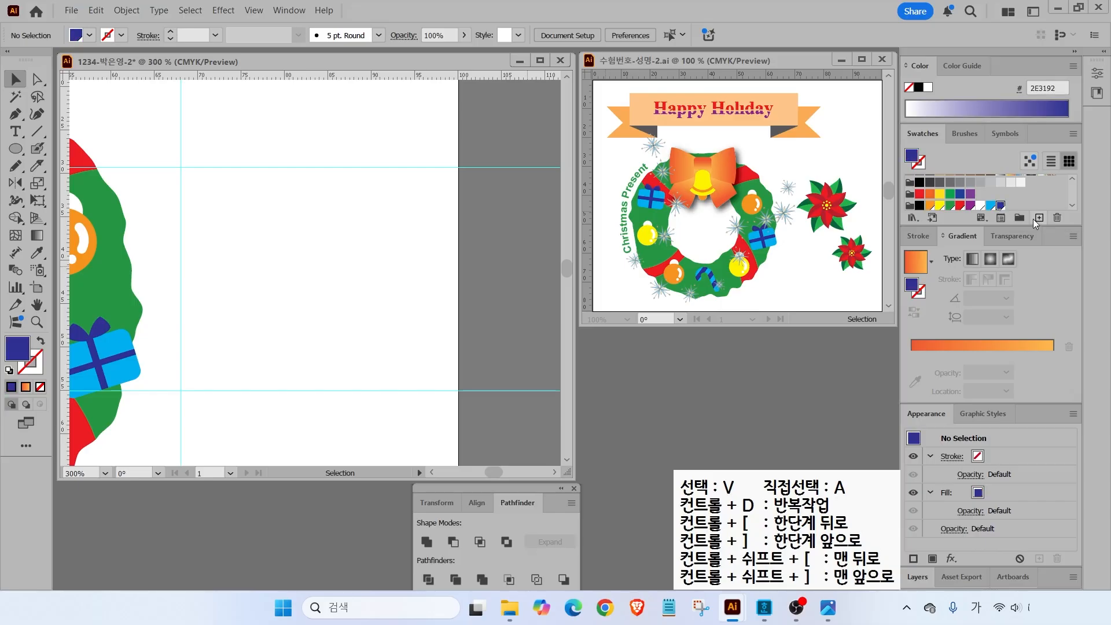
key("ctrl")
left_click(1040, 218)
key("Tab")
type("20")
key("Tab")
type("100")
key("Tab")
type("90")
key("Tab")
type("10")
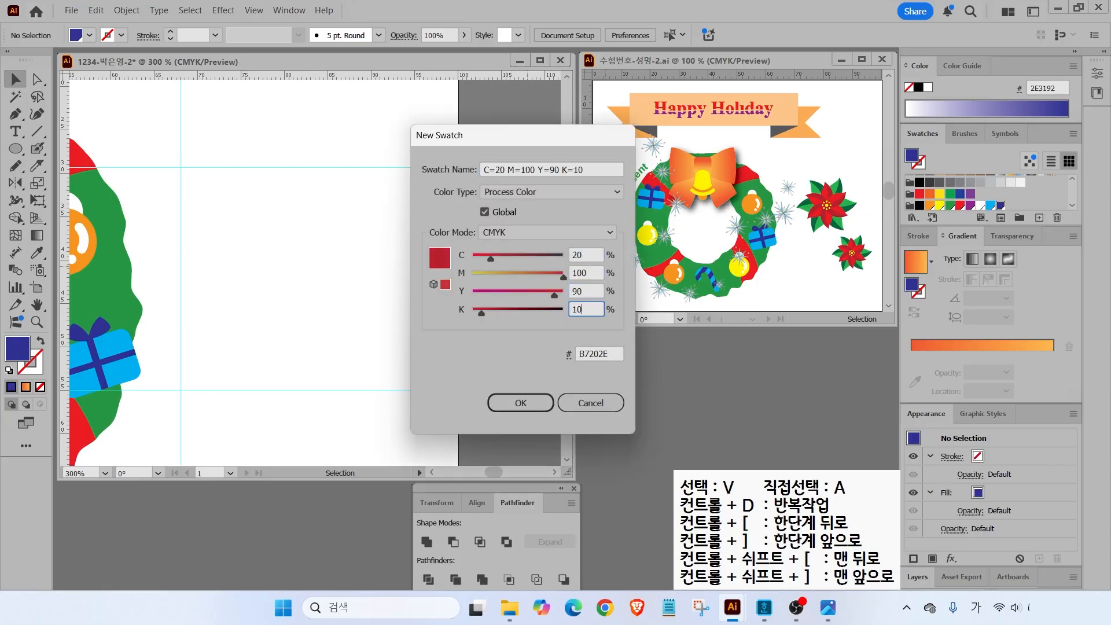
key("Return")
- Create a bright red swatch with values 0, 100, 0
left_click(1039, 218)
key("Tab")
type("0")
key("Tab")
key("Tab")
type("100")
key("Tab")
type("0")
- Create a dark green swatch with values 90, 30, 90 and K 30
key("Tab")
key("Return")
left_click(1040, 218)
key("Tab")
type("90")
key("Tab")
type("30")
- Create a bright green swatch with values 80, 0, 100, 0
key("Tab")
type("90")
key("Tab")
type("30")
left_click(1039, 218)
key("Tab")
type("80")
- Create a yellow swatch
key("Tab")
type("0")
key("Tab")
type("100")
key("Tab")
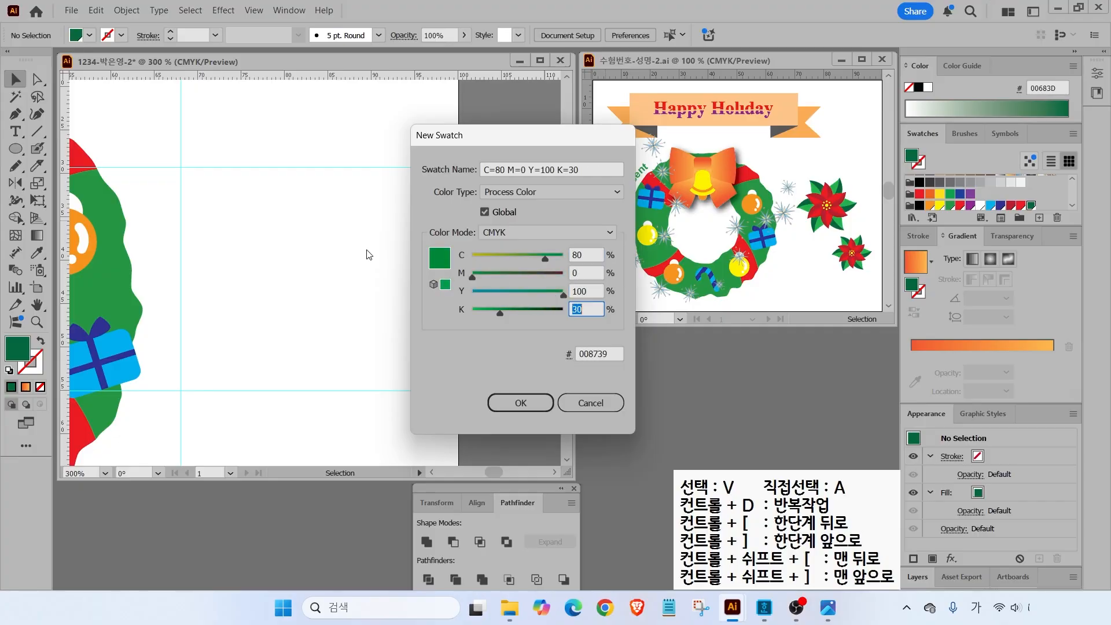
type("0")
key("Return")
left_click(1041, 218)
key("Tab")
type("0")
key("Return")
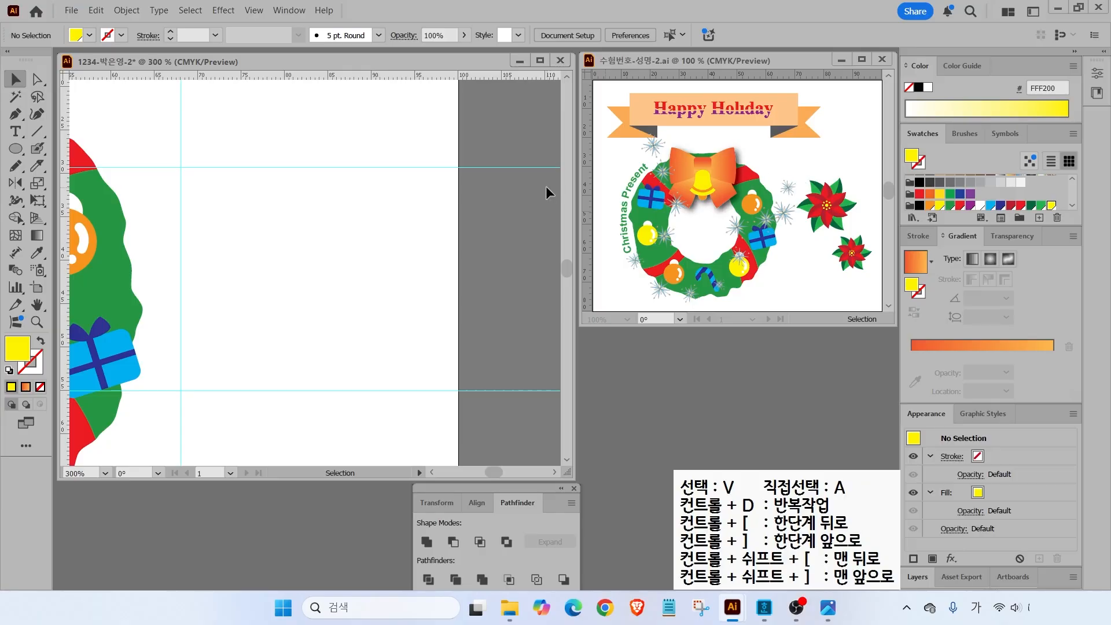
- Draw an upright ellipse on the empty artboard and fill it red
key("l")
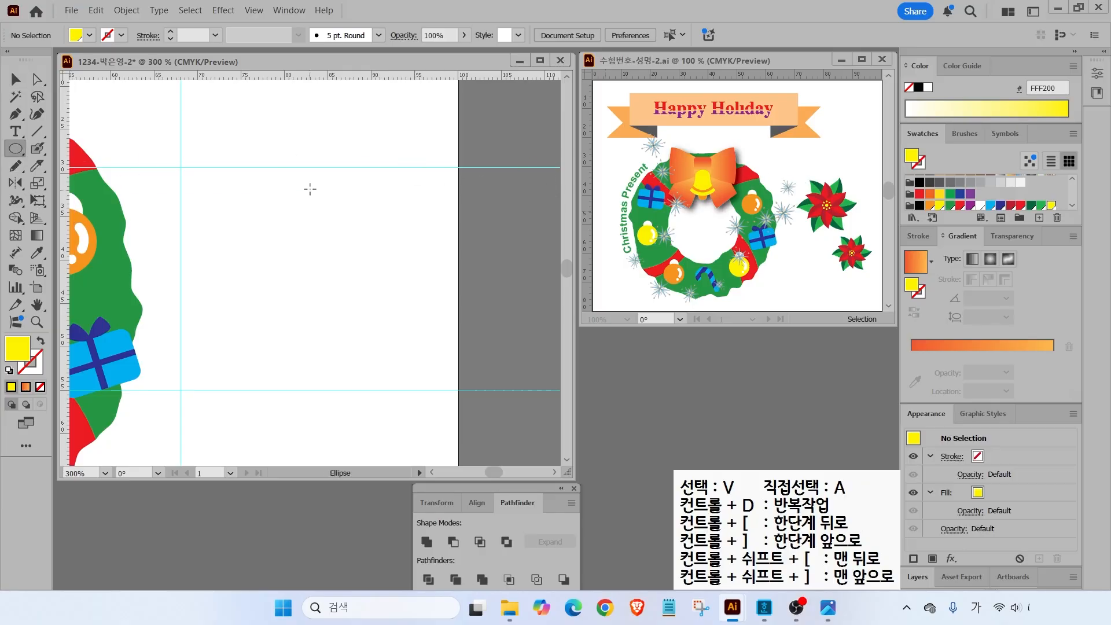
left_click_drag(286, 183, 335, 245)
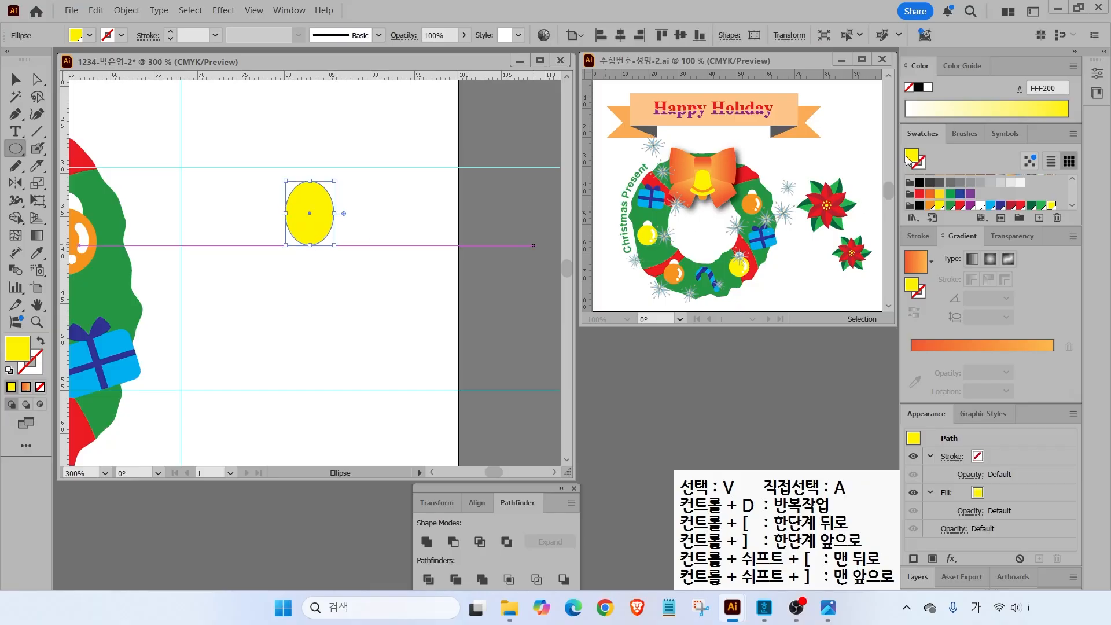
left_click(1021, 205)
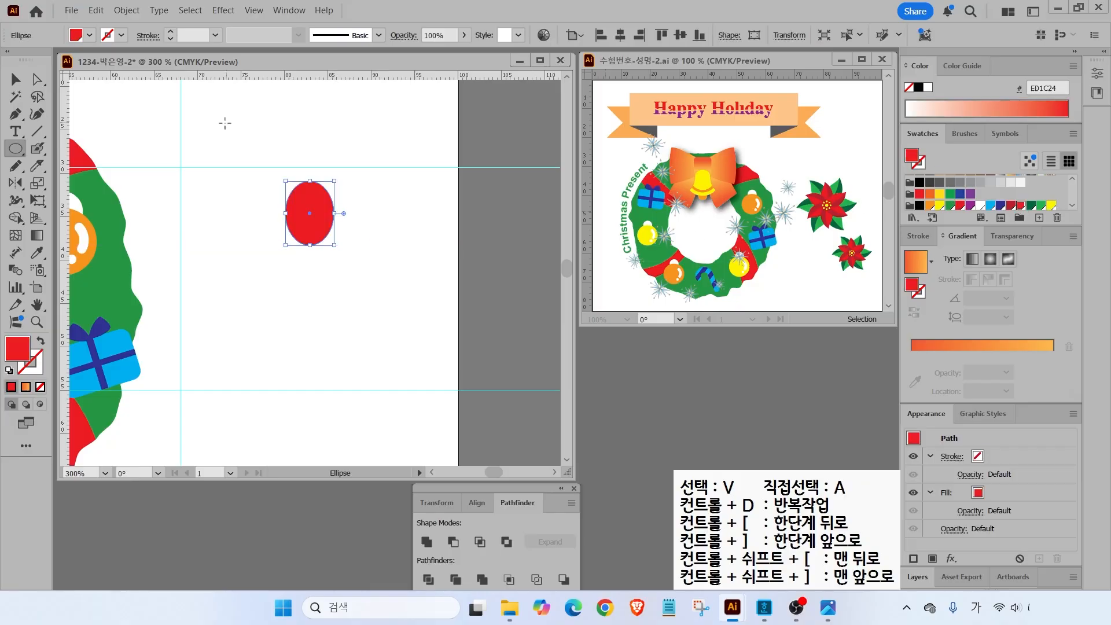
- Pull the ellipse's top anchor into a pointed tip and adjust its direction handle
left_click(36, 80)
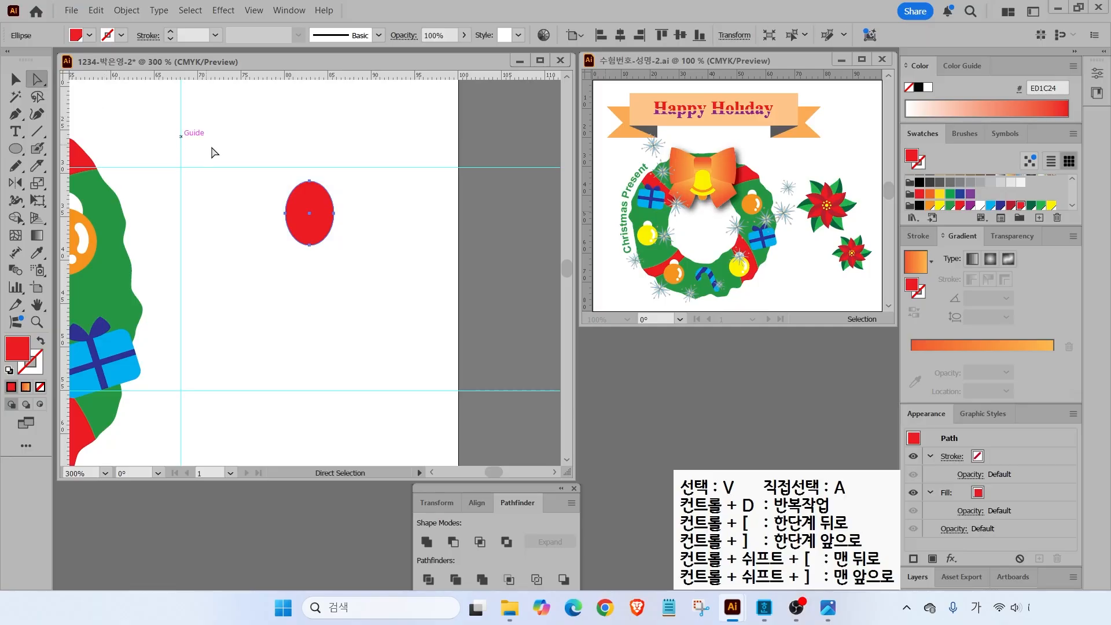
left_click(310, 182)
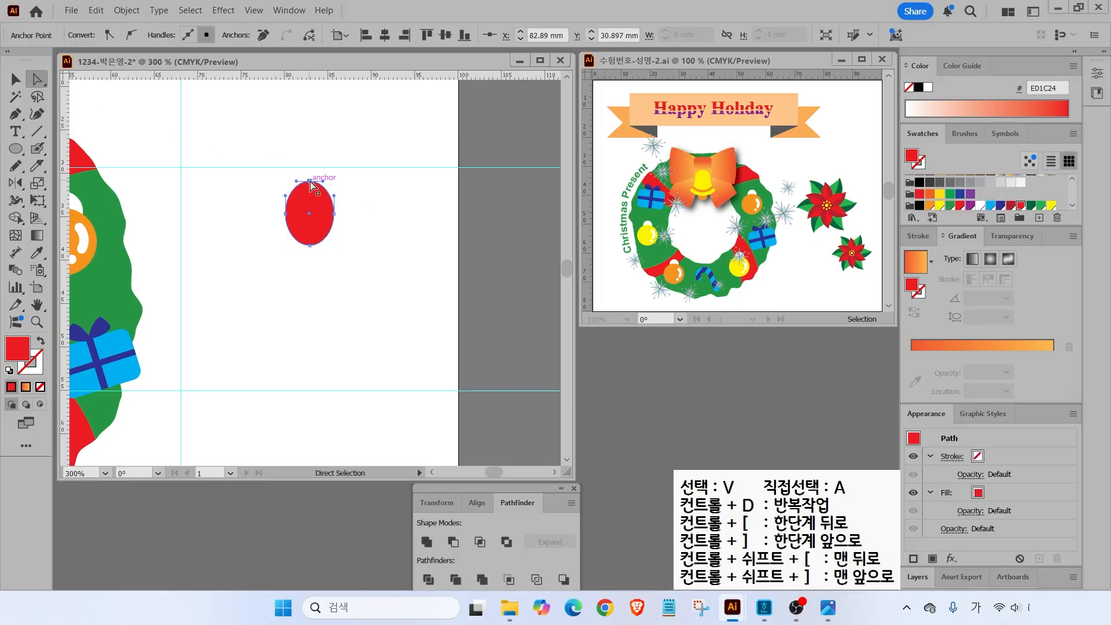
scroll(330, 186, "up", 2)
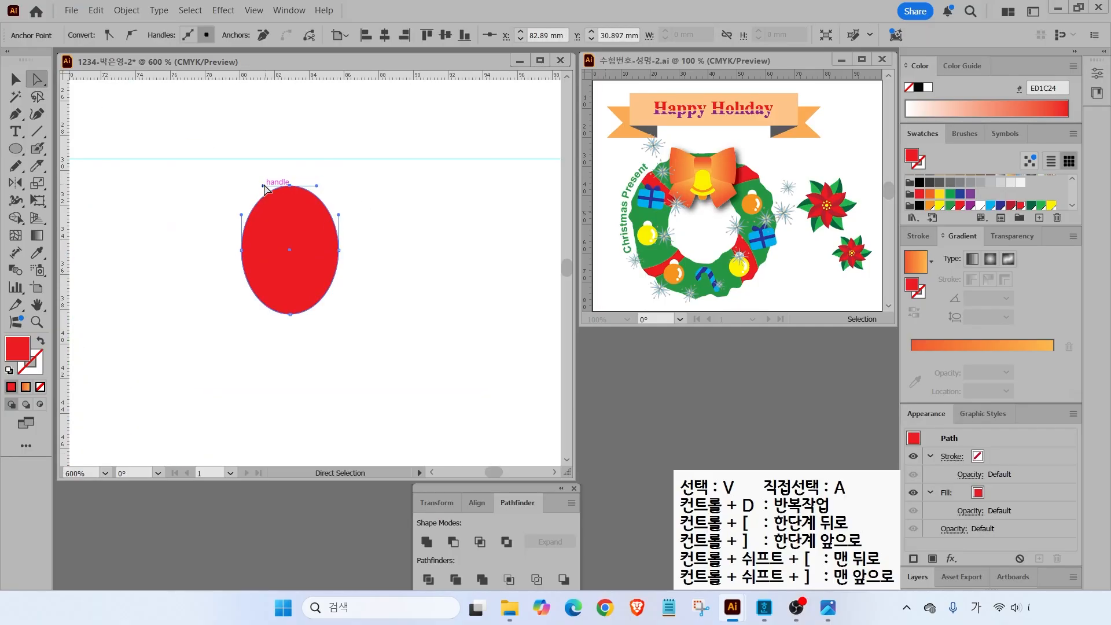
left_click_drag(263, 185, 294, 209)
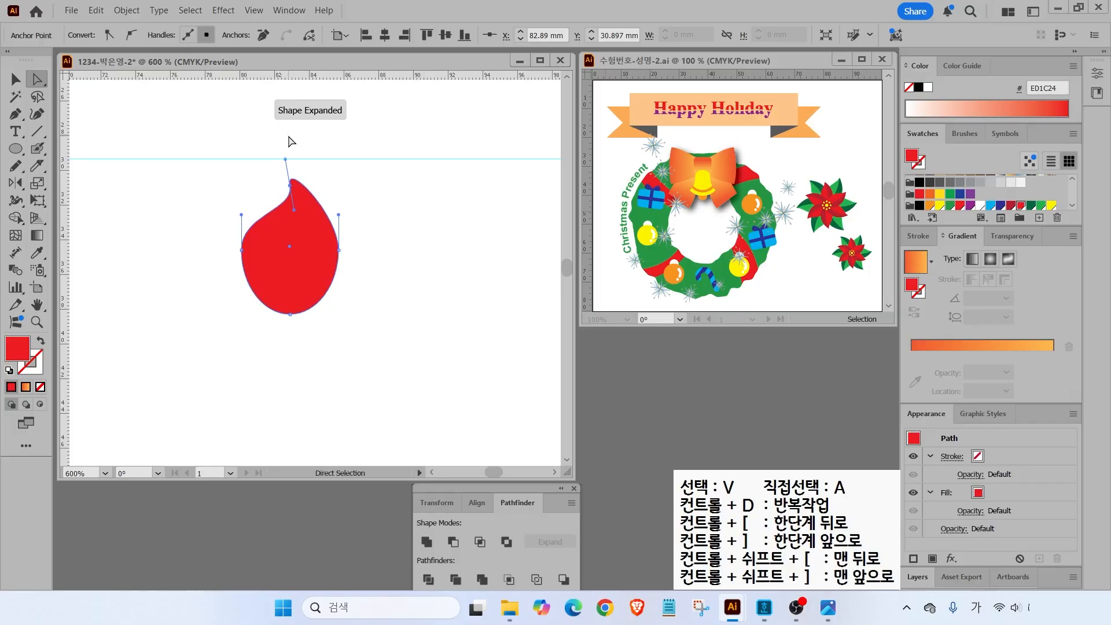
key("alt")
left_click_drag(285, 159, 317, 196)
- Pull the petal's side anchors inward and tighten the curve at its base
left_click_drag(242, 250, 258, 251)
left_click_drag(339, 248, 329, 257)
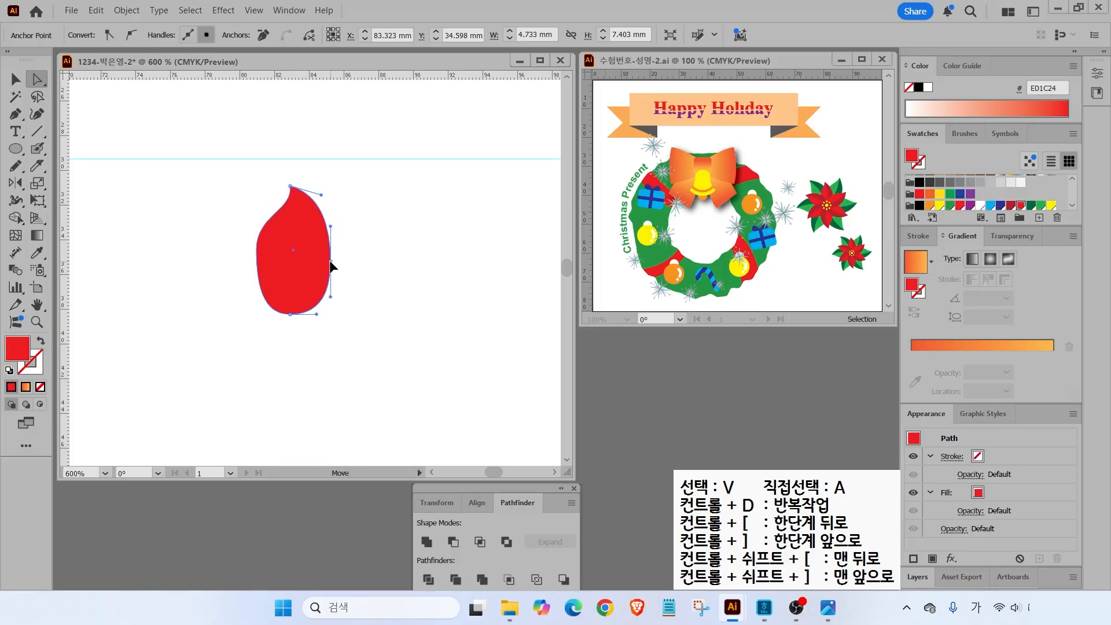
left_click_drag(256, 250, 262, 257)
left_click(290, 314)
left_click_drag(316, 314, 293, 312)
- Adjust the curve handles on the petal's right and left sides, then select the whole petal
left_click(331, 261)
left_click_drag(332, 226, 337, 226)
left_click(263, 258)
left_click_drag(262, 222, 259, 226)
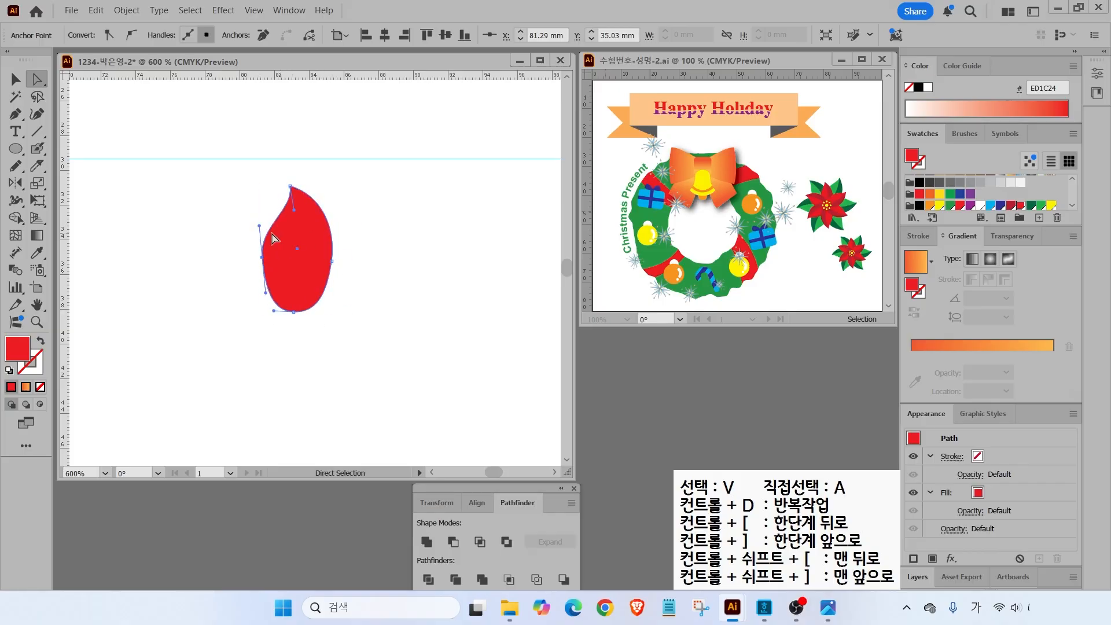
left_click(16, 79)
left_click(315, 263)
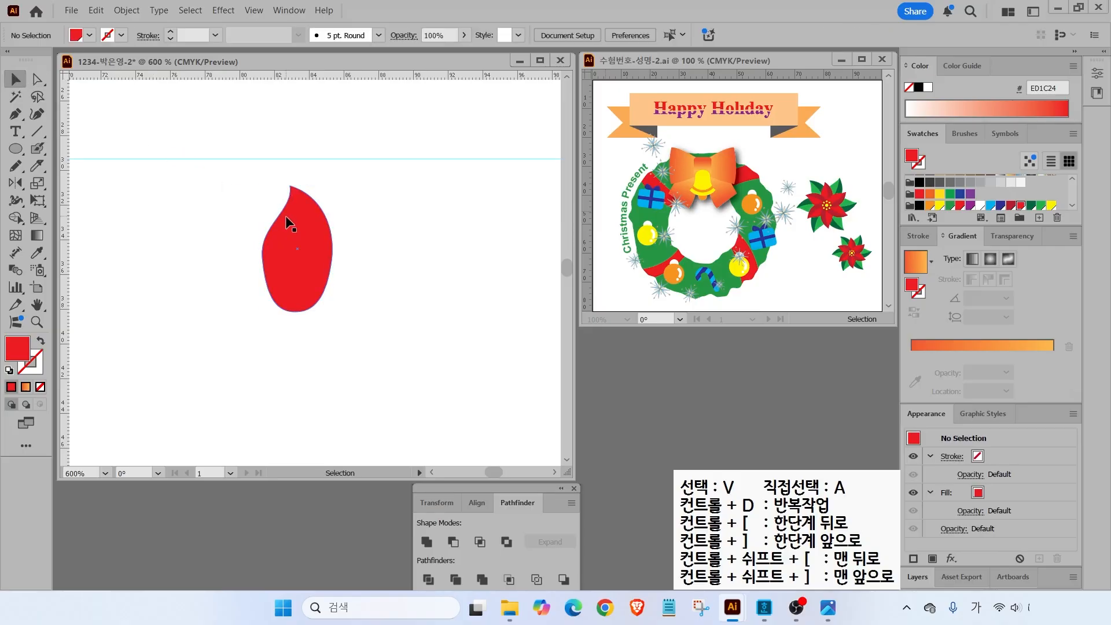
mouse_move(268, 155)
left_mouse_down()
mouse_move(298, 210)
mouse_move(305, 273)
mouse_move(298, 349)
mouse_move(273, 394)
left_mouse_up()
key("Escape")
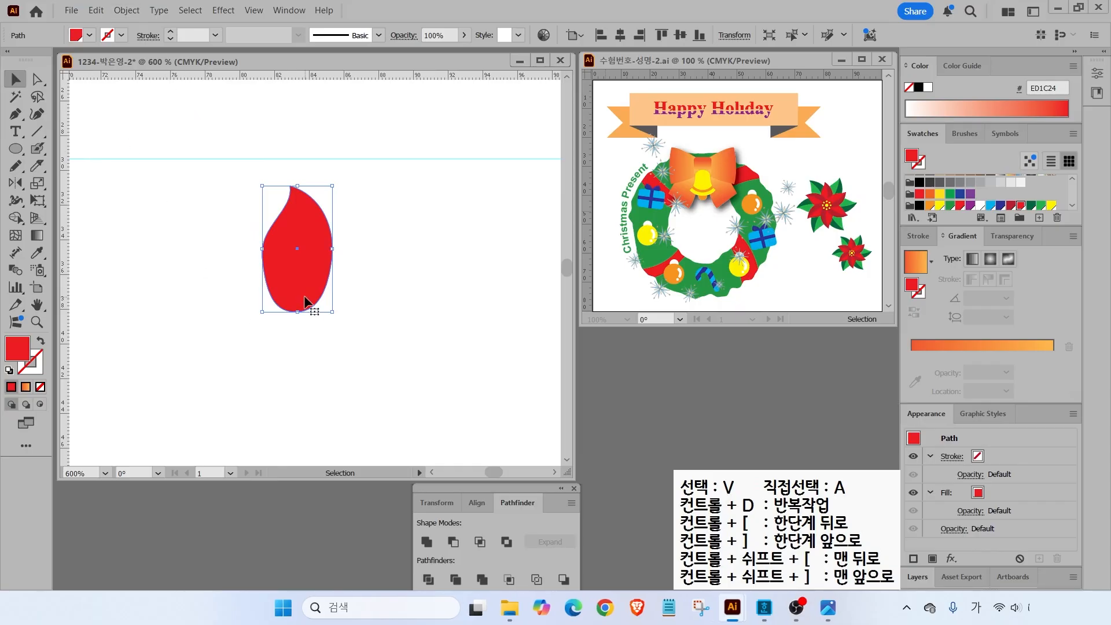
left_click(15, 115)
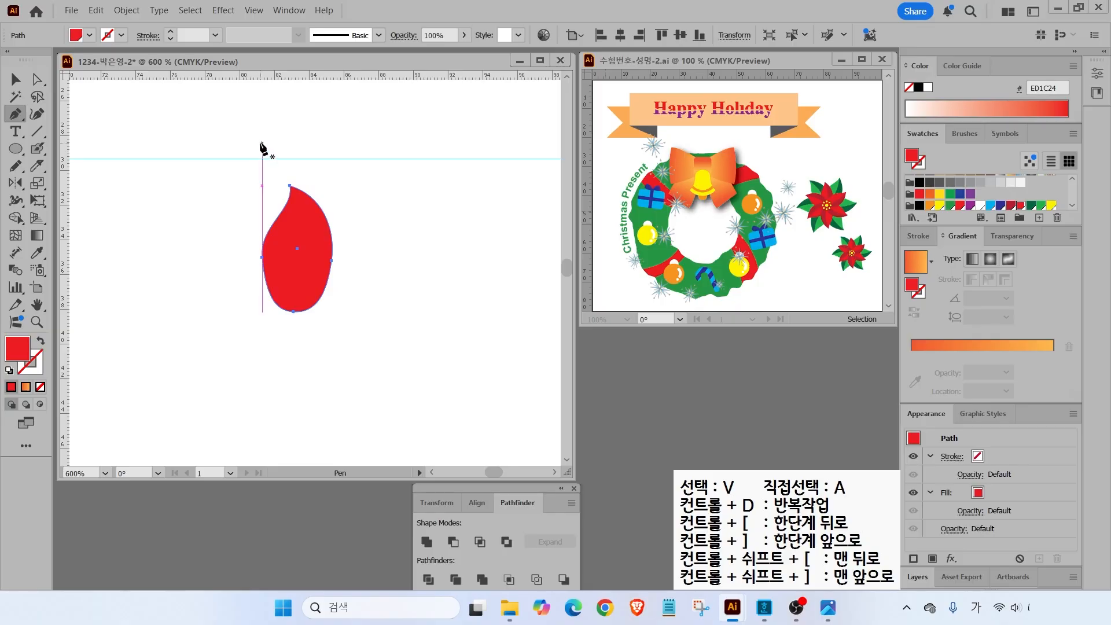
- With default black stroke and no fill, pen a curved line down through the petal
key("ctrl+shift+a")
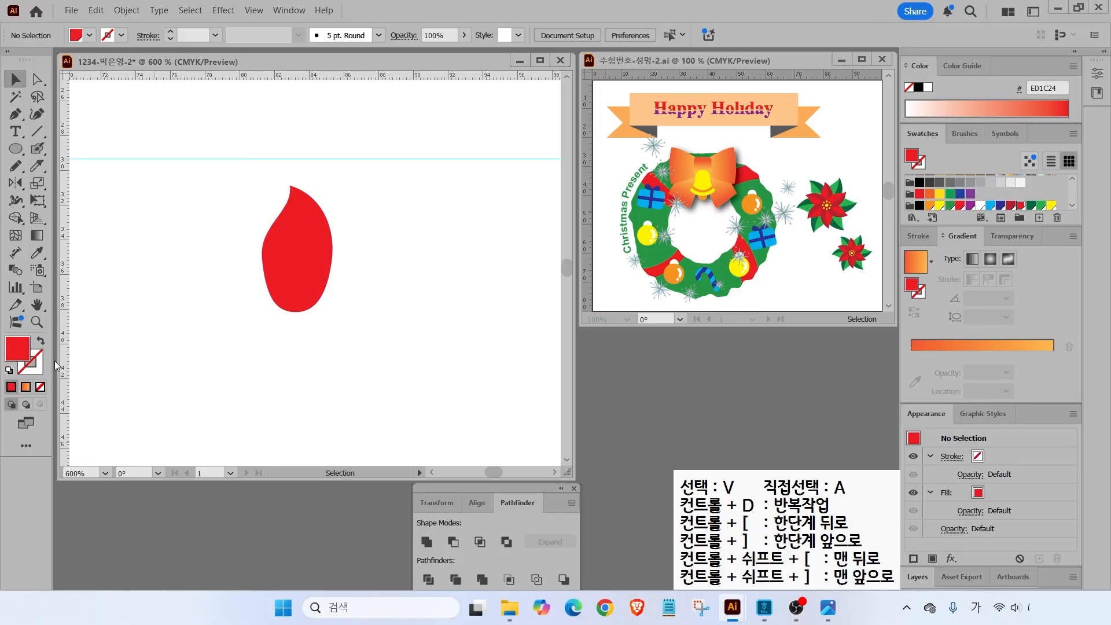
left_click(9, 371)
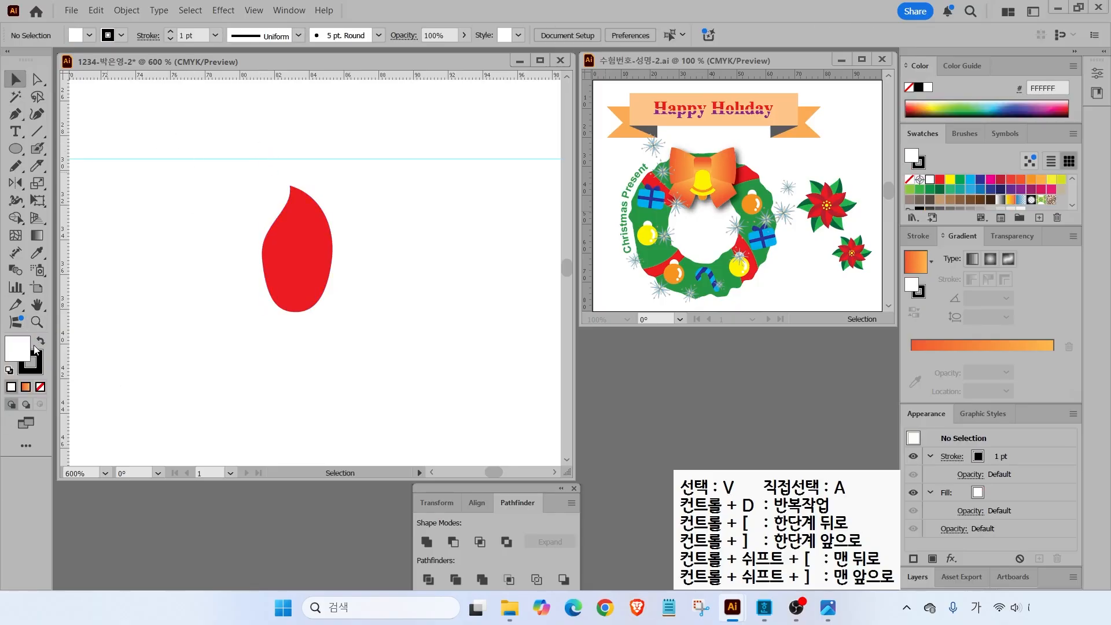
left_click(40, 387)
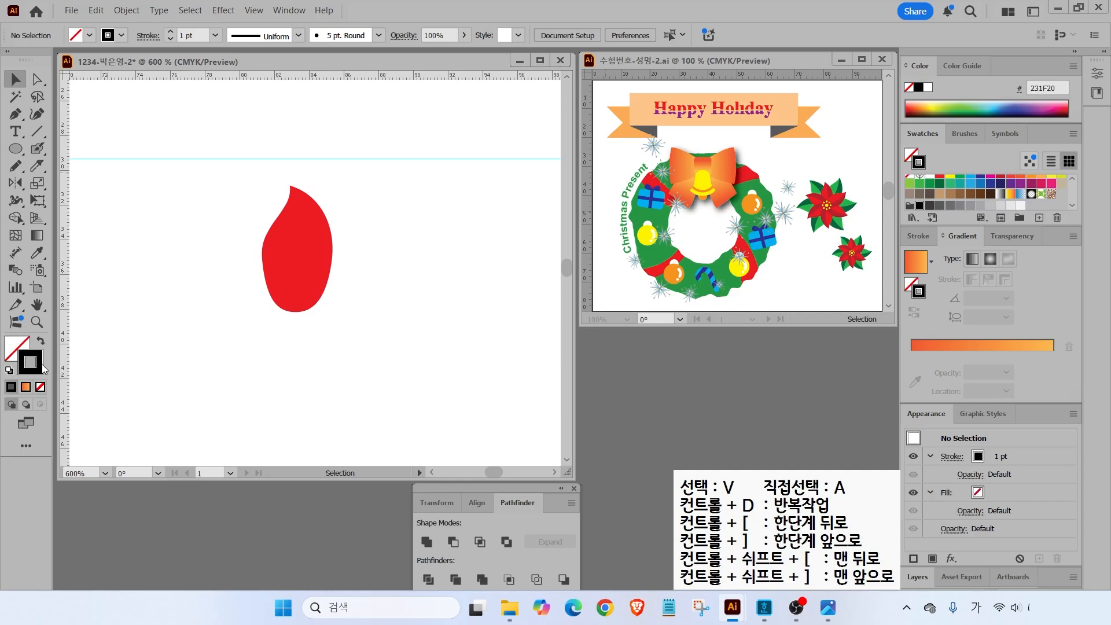
left_click(17, 119)
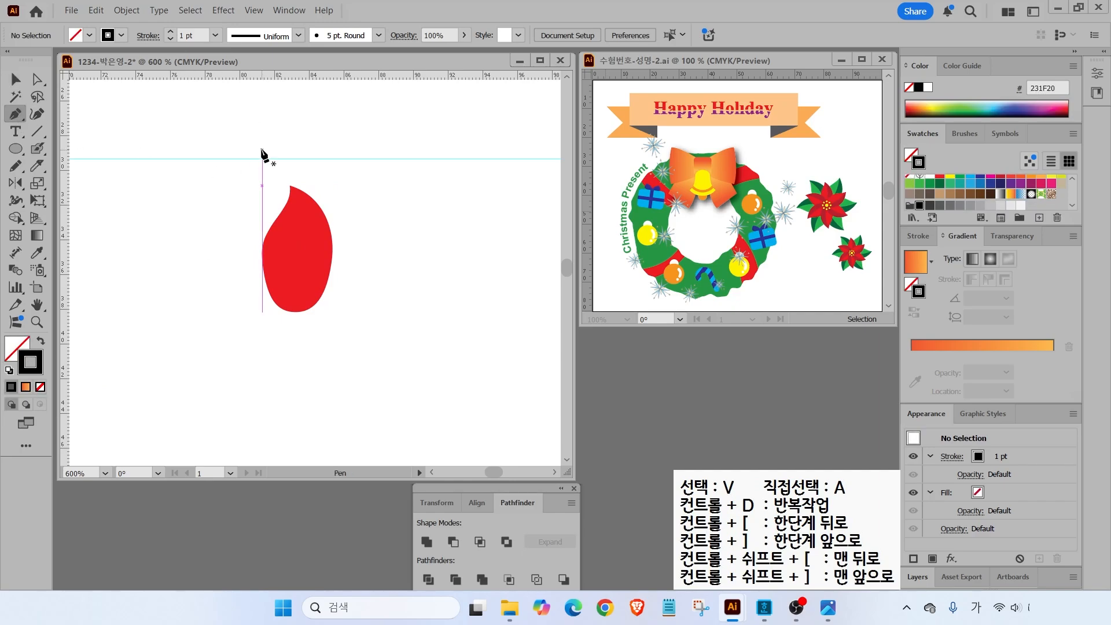
left_click(266, 150)
left_click_drag(311, 257, 314, 306)
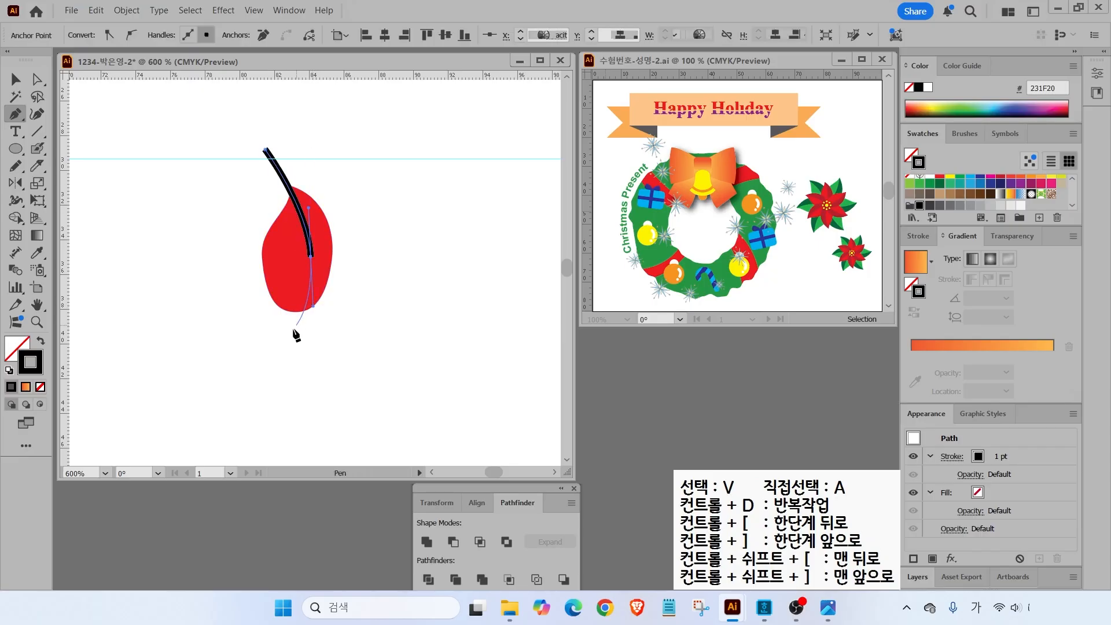
left_click(247, 377, "ctrl")
left_click_drag(248, 377, 194, 371)
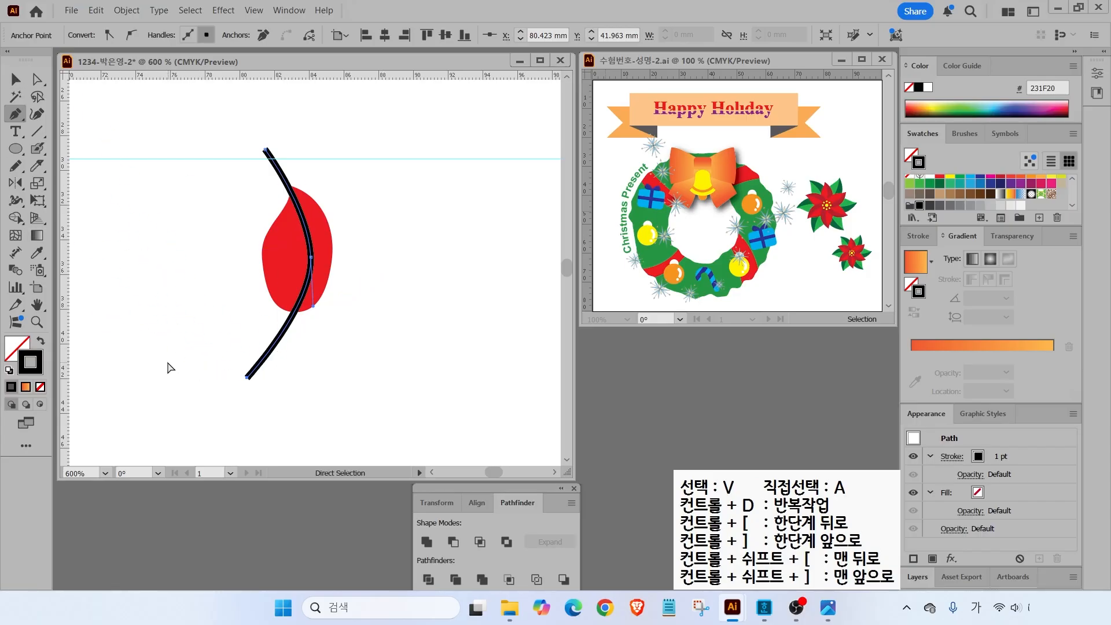
left_click(169, 368, "ctrl")
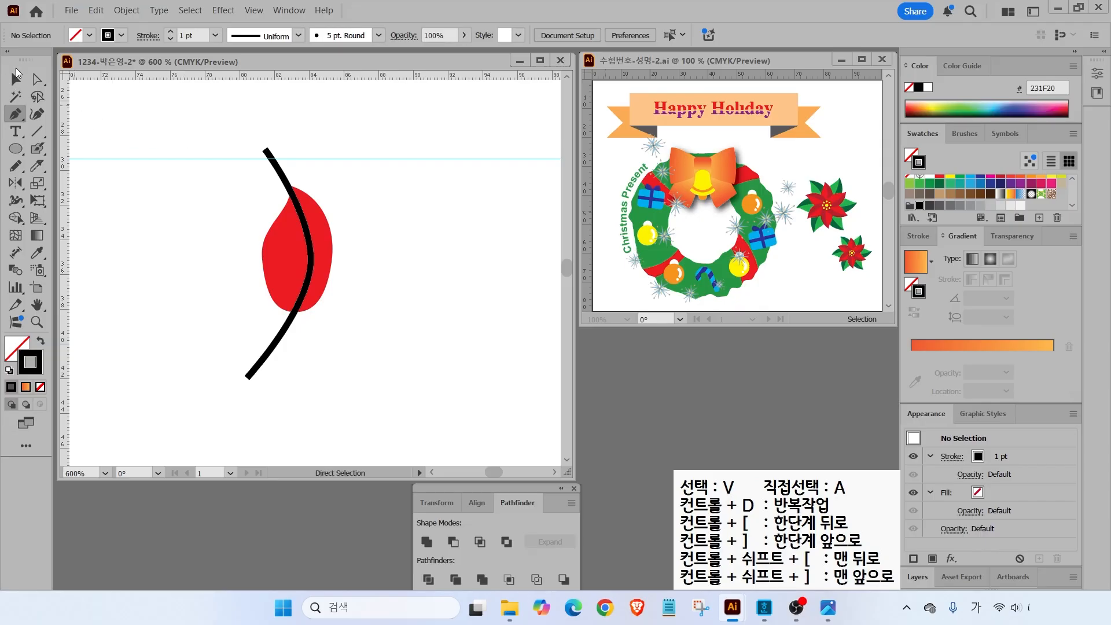
- Select the black curved line and make it narrower
left_click(15, 79)
left_click(311, 274)
left_click_drag(251, 263, 265, 262)
- Reshape the petal by adjusting its left curve, right side and bottom anchors
key("a")
left_click(279, 267)
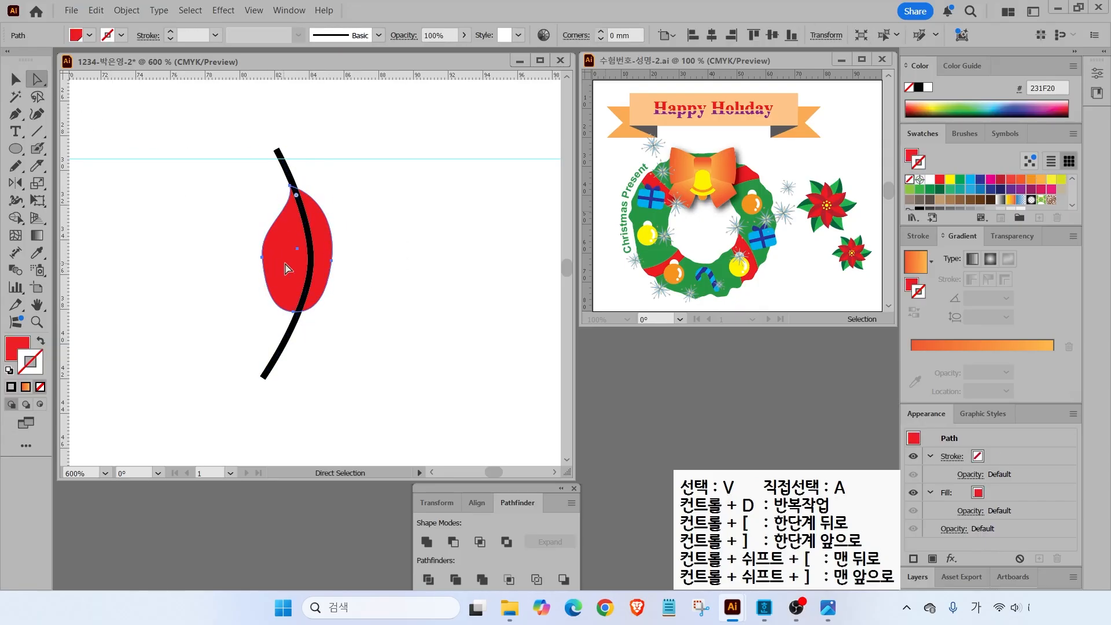
left_click(262, 257)
left_click_drag(260, 222, 267, 222)
left_click_drag(332, 261, 337, 263)
left_click_drag(294, 312, 297, 316)
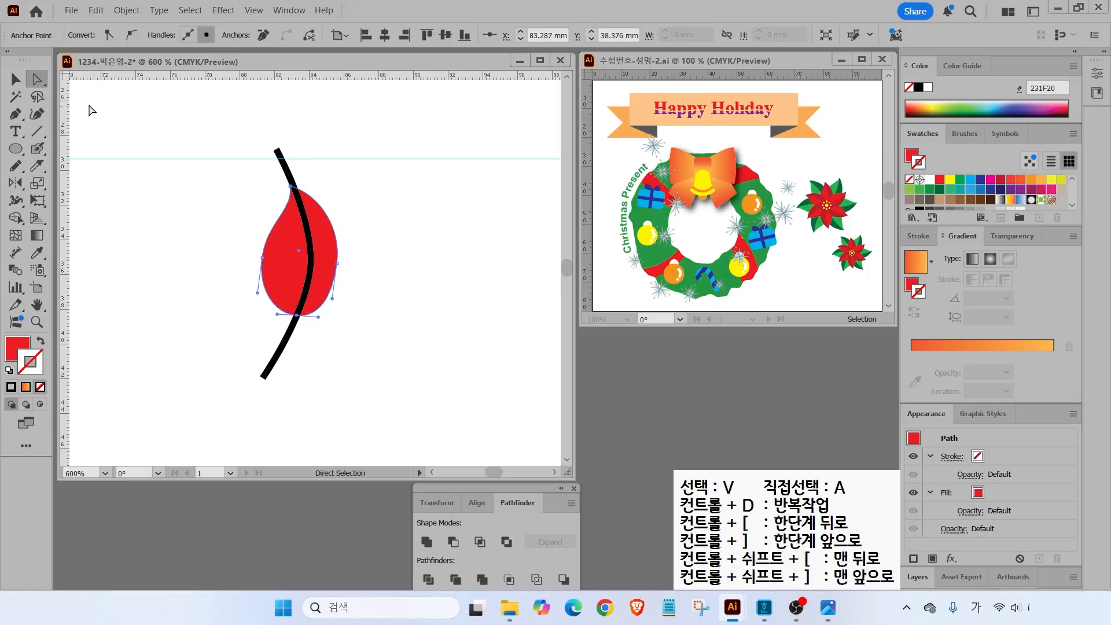
key("v")
left_click(258, 197)
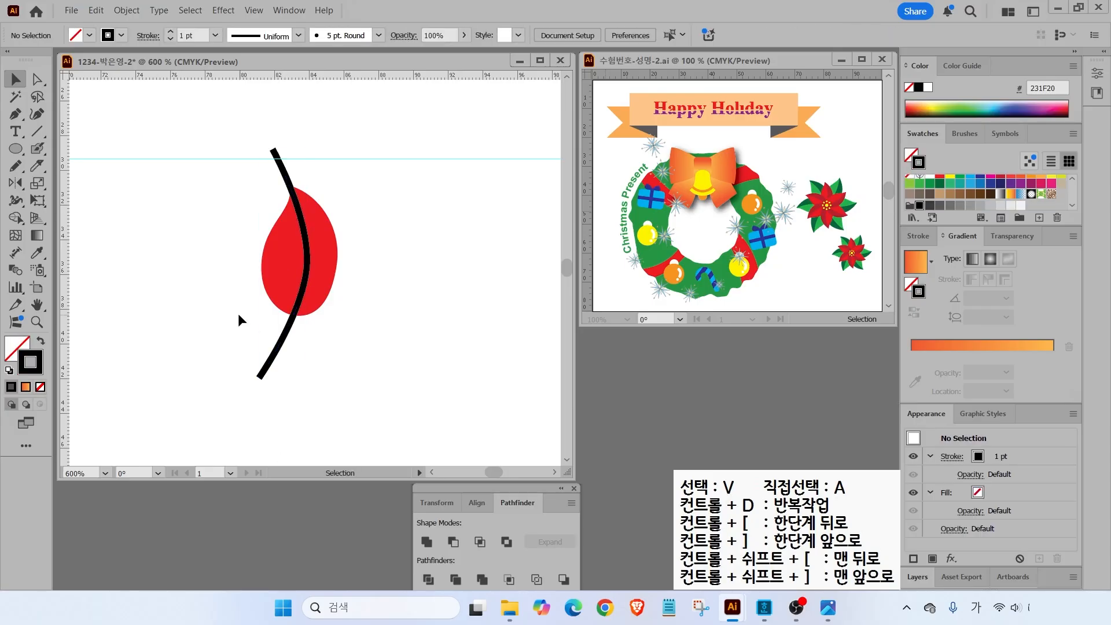
- Split the red leaf along the black curve with Pathfinder Divide
left_click_drag(233, 209, 381, 340)
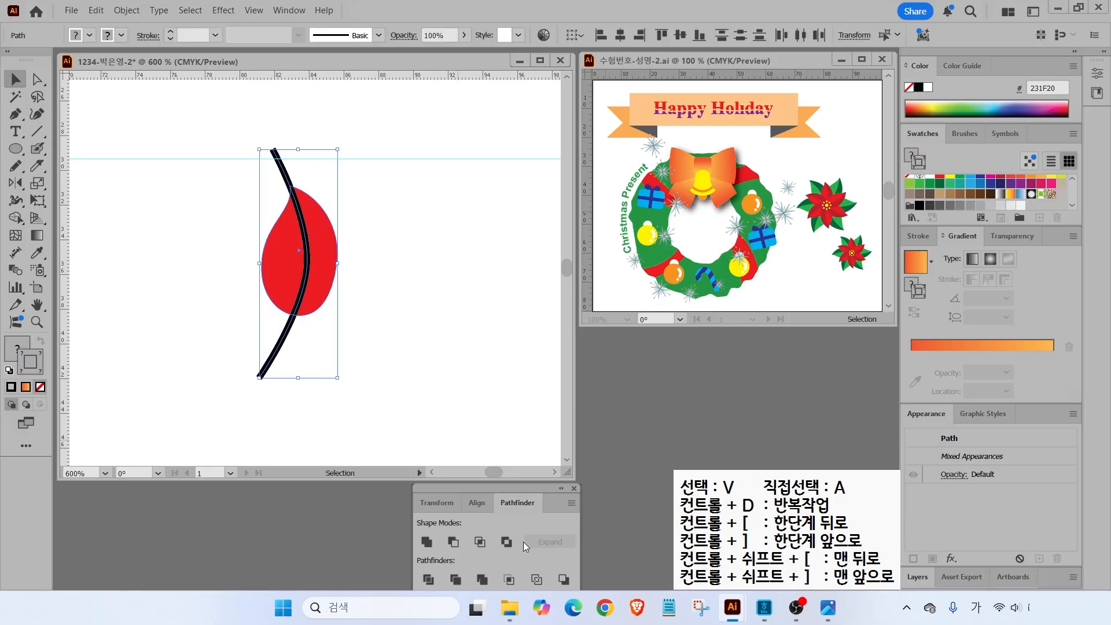
left_click(513, 501)
left_click(429, 579)
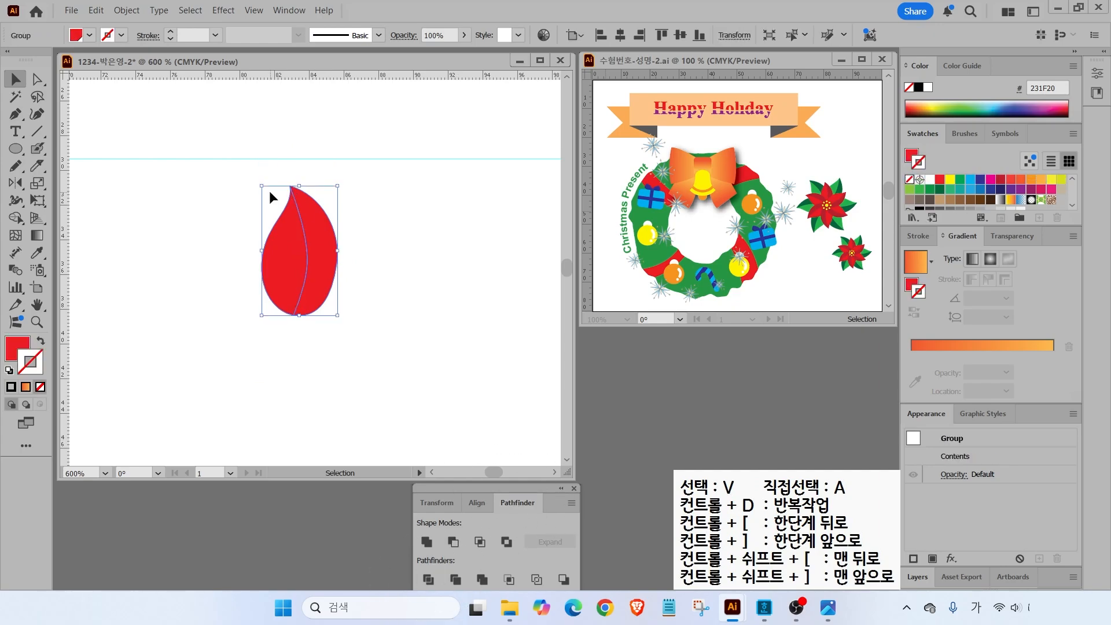
left_click(402, 230)
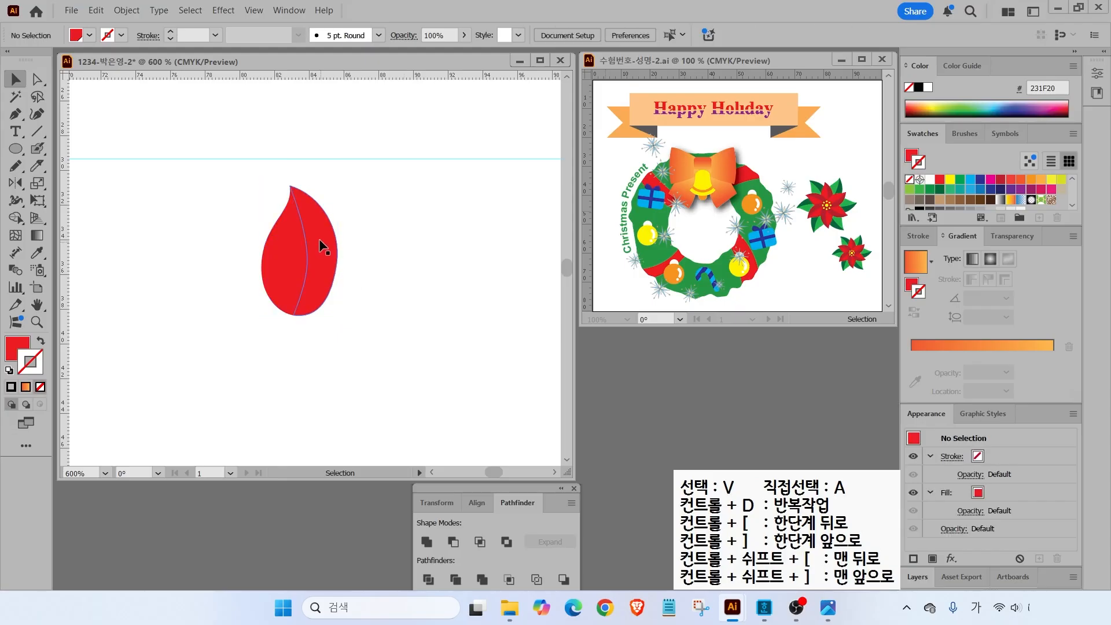
- Select the divided leaf and fill it with the dark red swatch B7202E
left_click(36, 78)
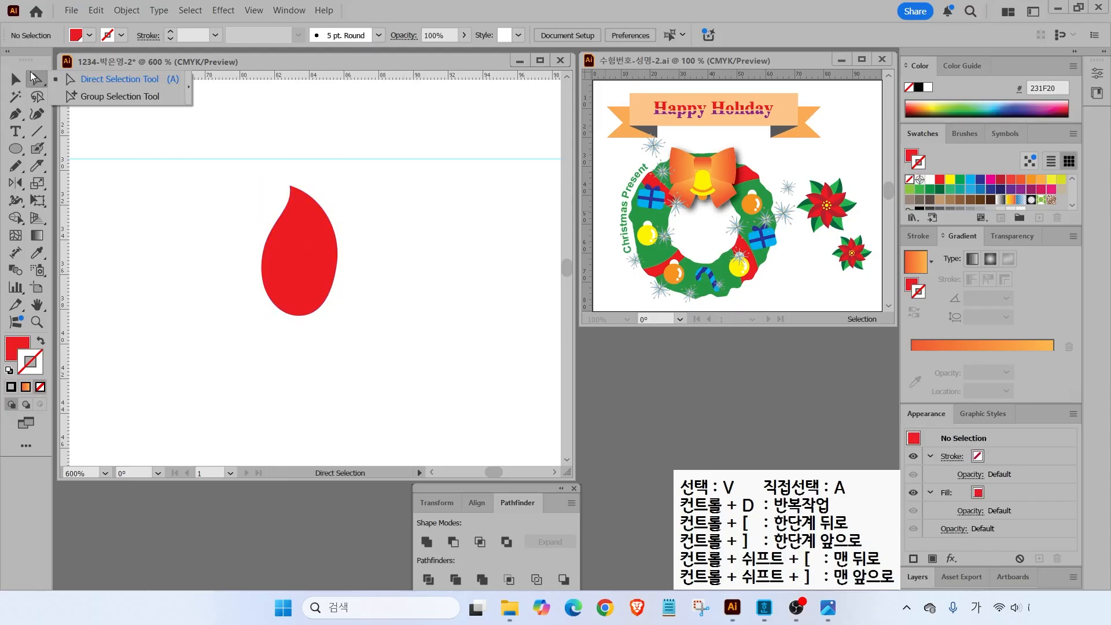
left_click(112, 81)
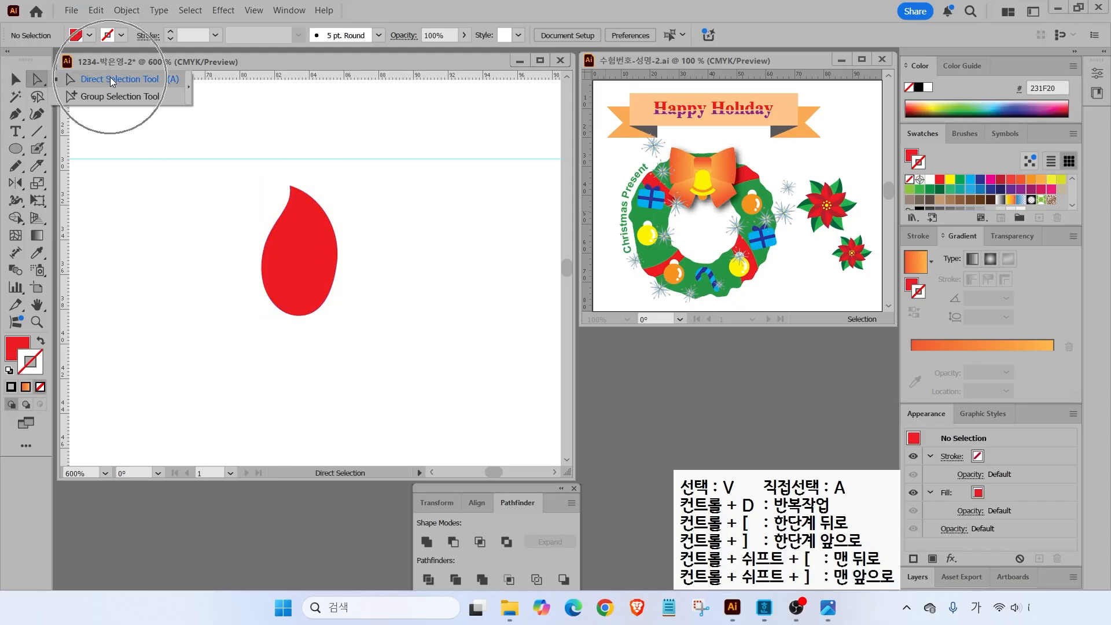
left_click(327, 281)
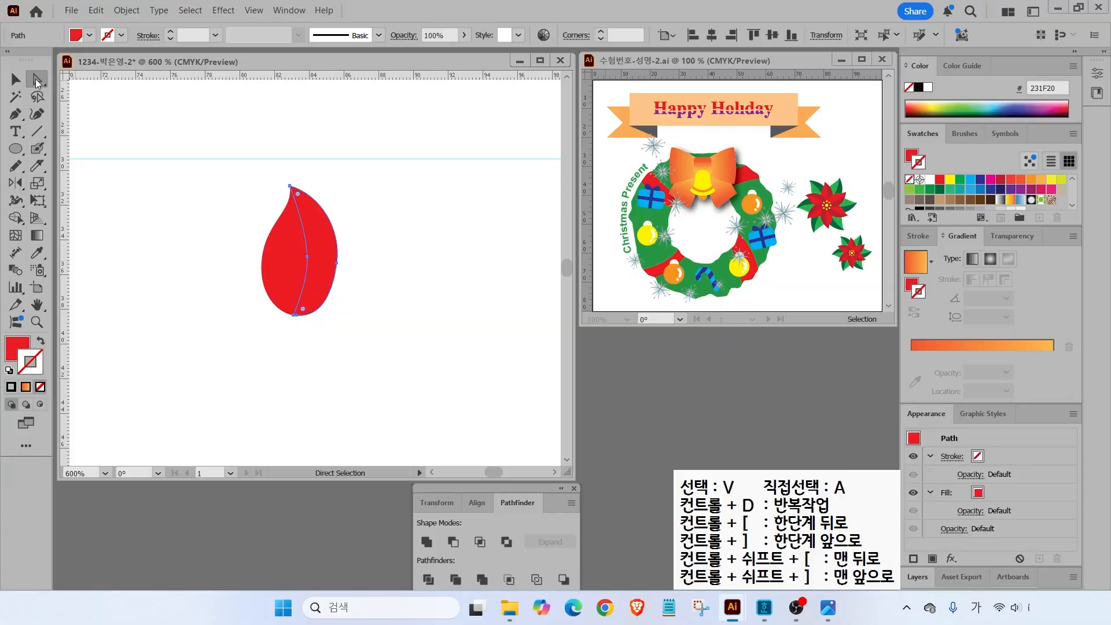
left_click(35, 78)
left_click(116, 95)
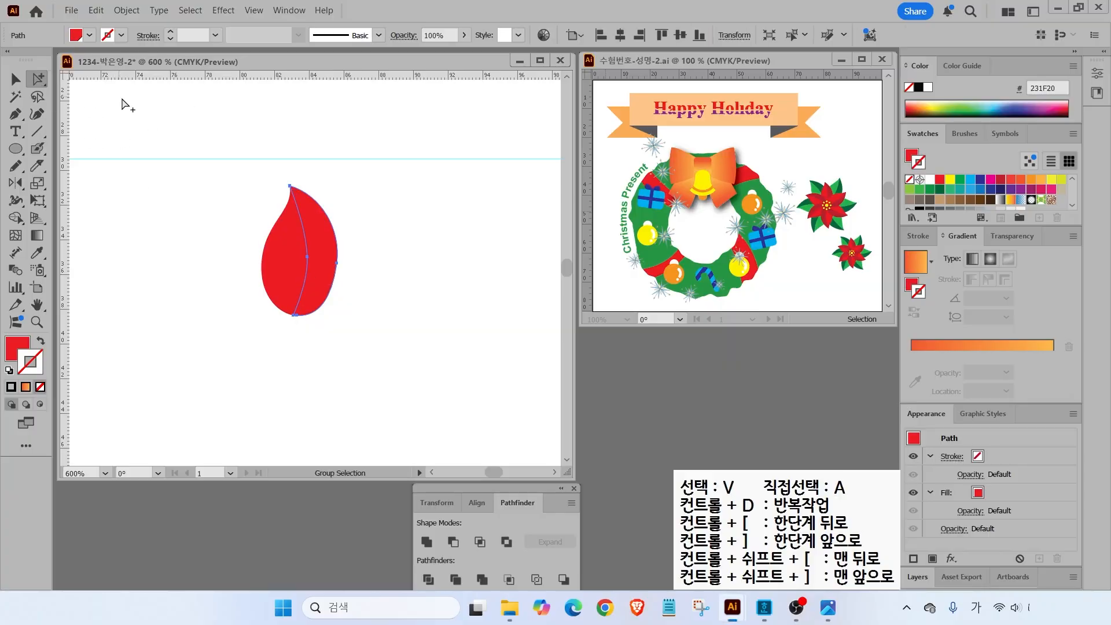
left_click(325, 274)
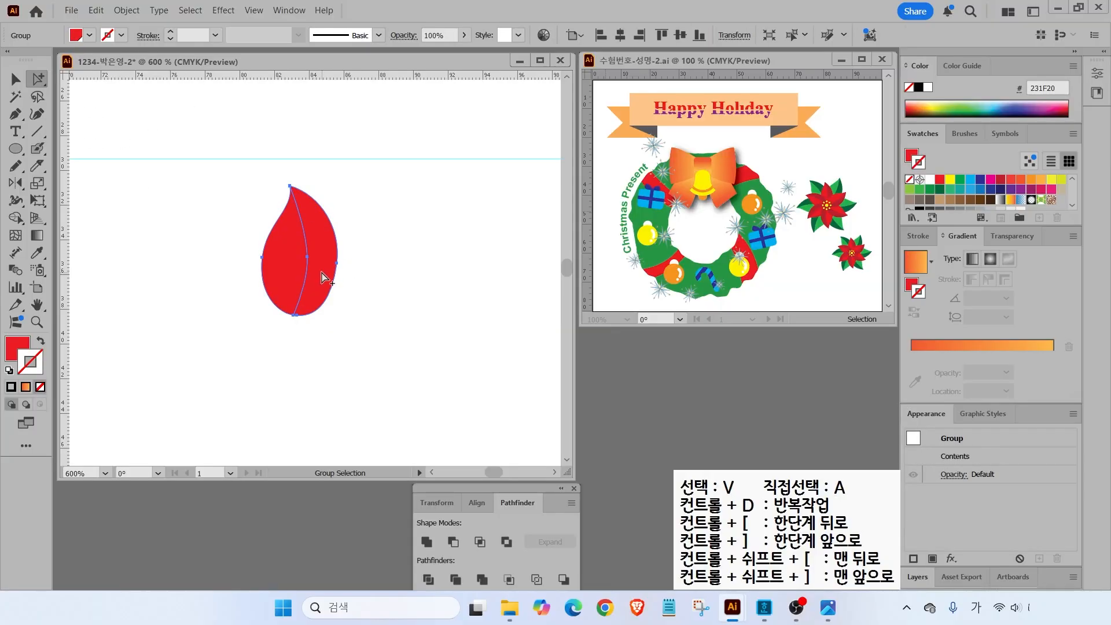
left_click(9, 350)
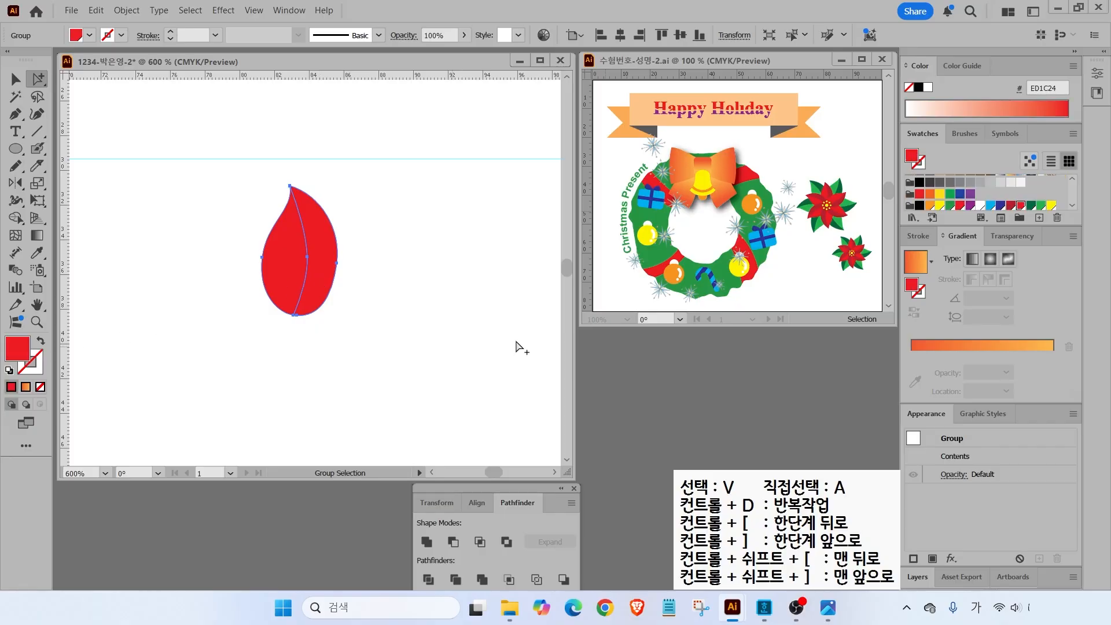
left_click(1012, 206)
left_click(410, 328)
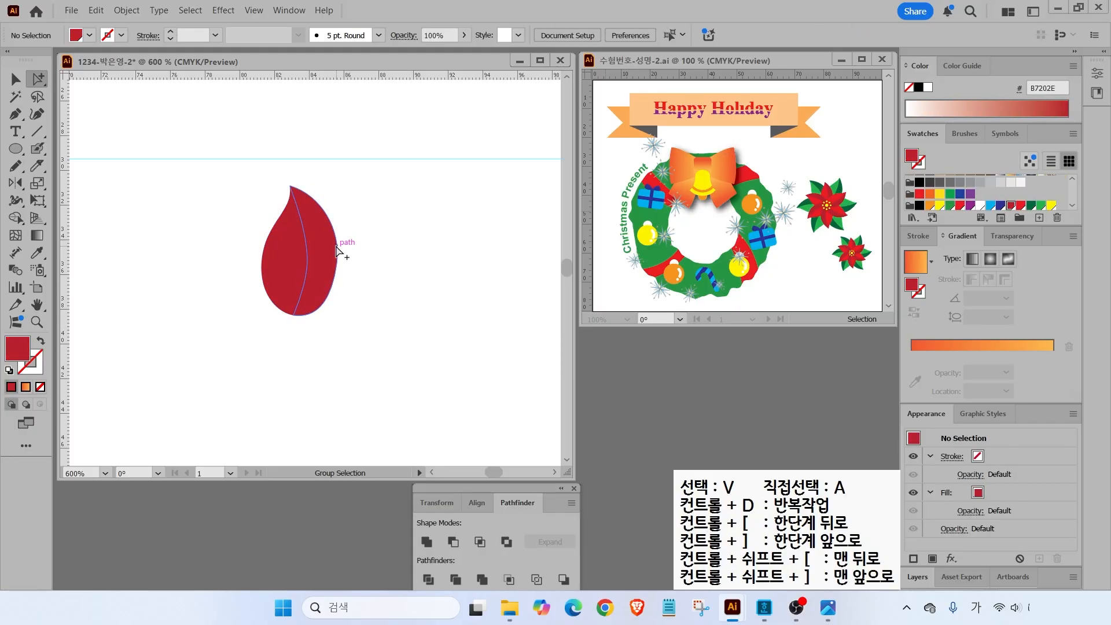
- Undo the whole-leaf fill and make only the right half dark red
key("ctrl+z")
left_click(394, 253)
left_click(322, 255)
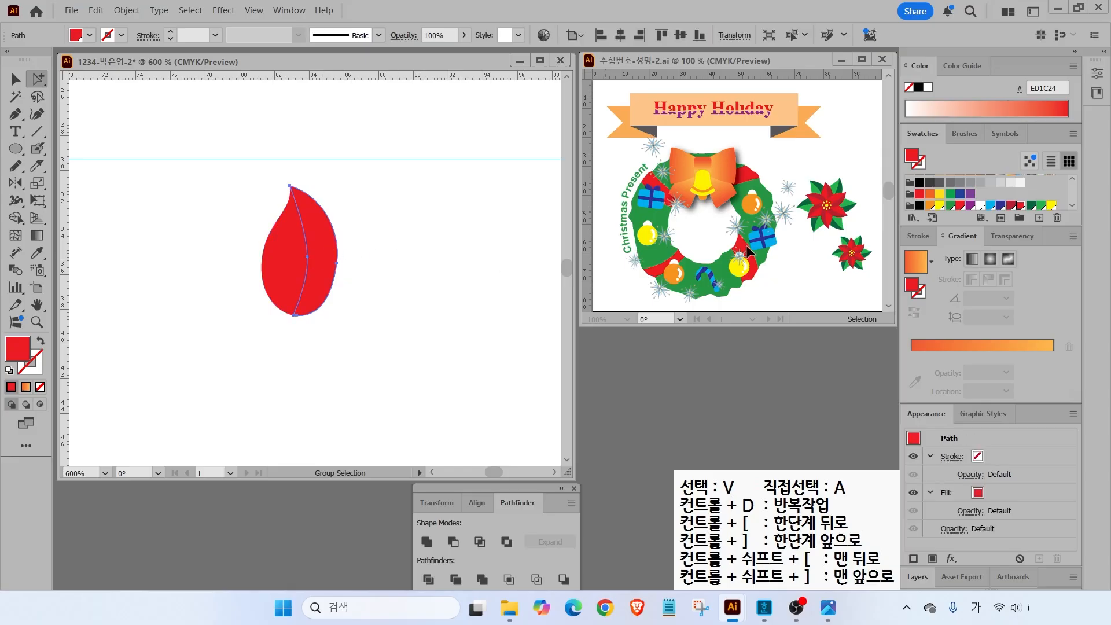
left_click(1014, 207)
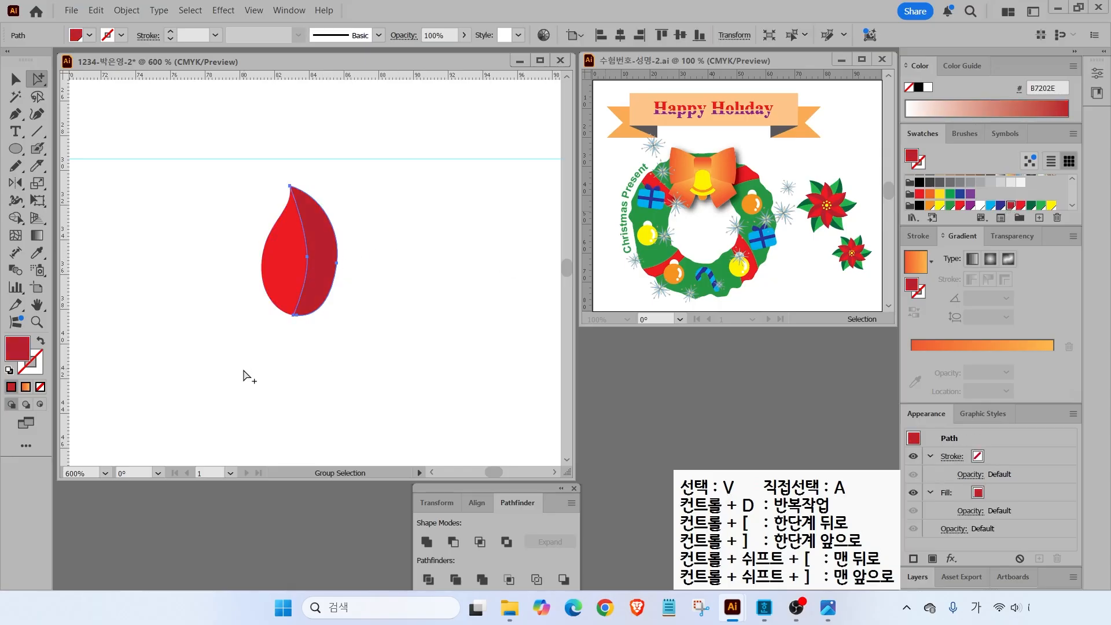
left_click(455, 412)
- Nudge the bright red half slightly to line it up with the dark half
key("alt")
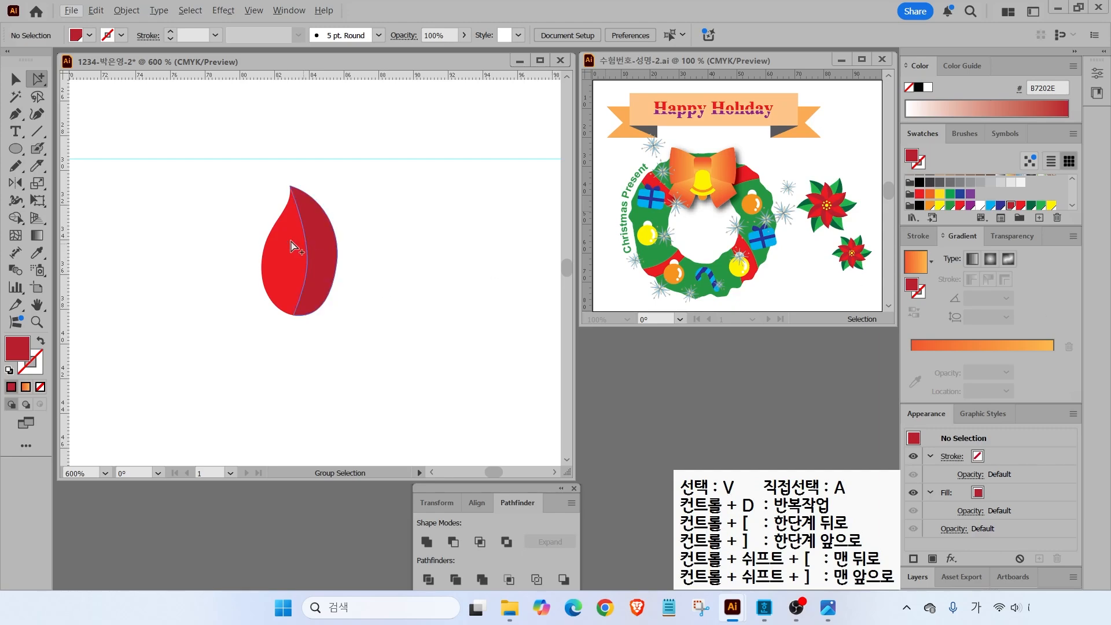
mouse_move(290, 276)
left_mouse_down()
mouse_move(294, 262)
mouse_move(288, 276)
left_mouse_up()
left_click(413, 280)
- Drag out a vertical and a horizontal ruler guide that meet at the leaf's bottom tip
key("ctrl+2")
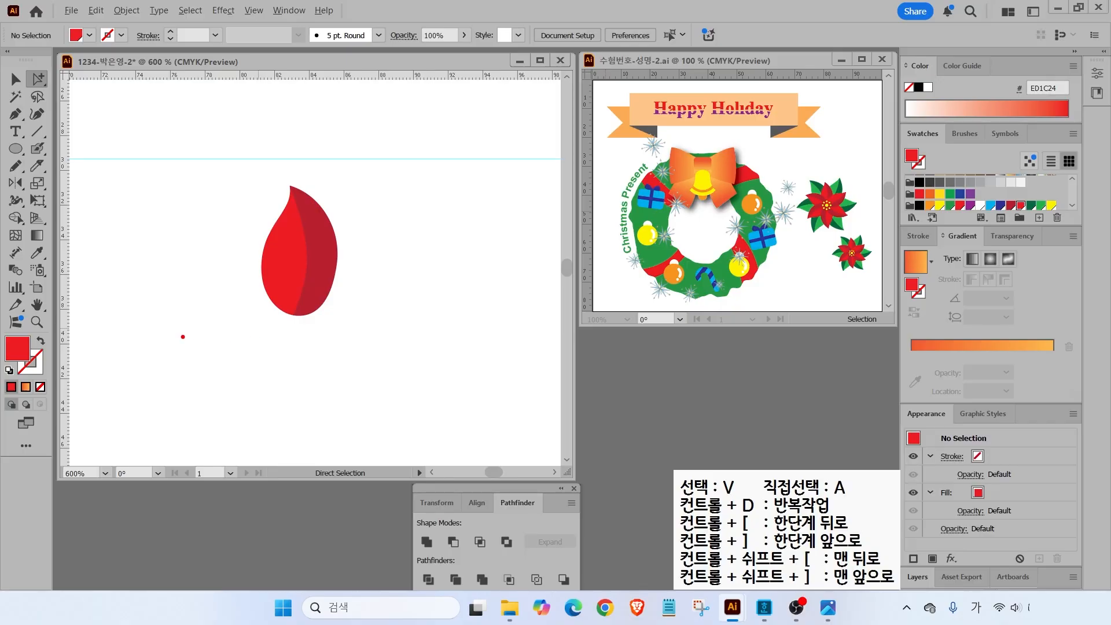
left_click_drag(195, 332, 400, 333)
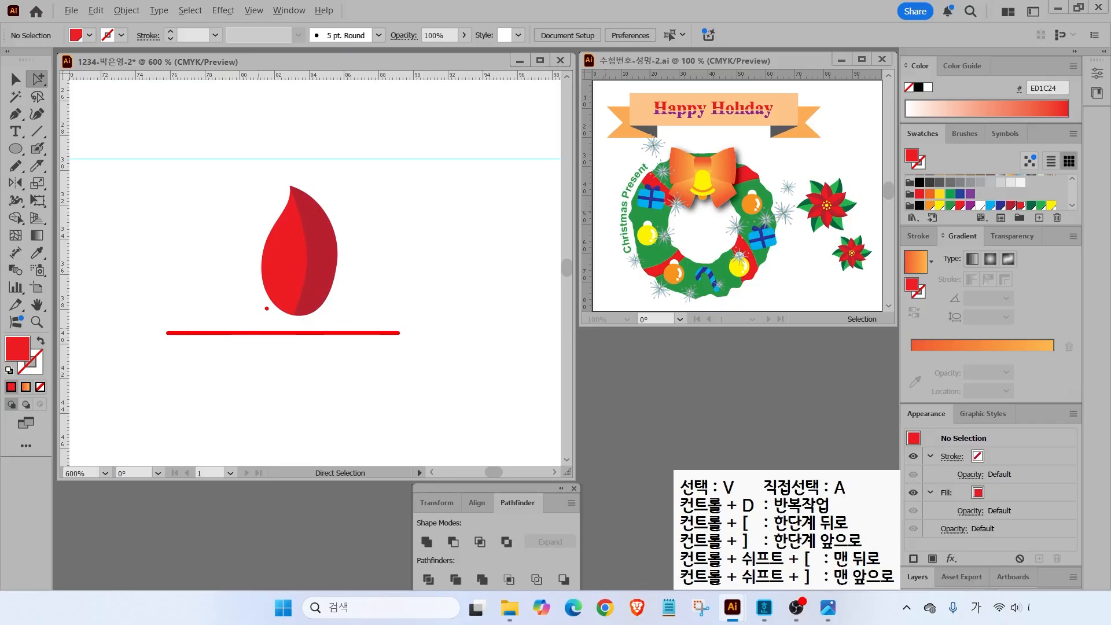
key("ctrl+z")
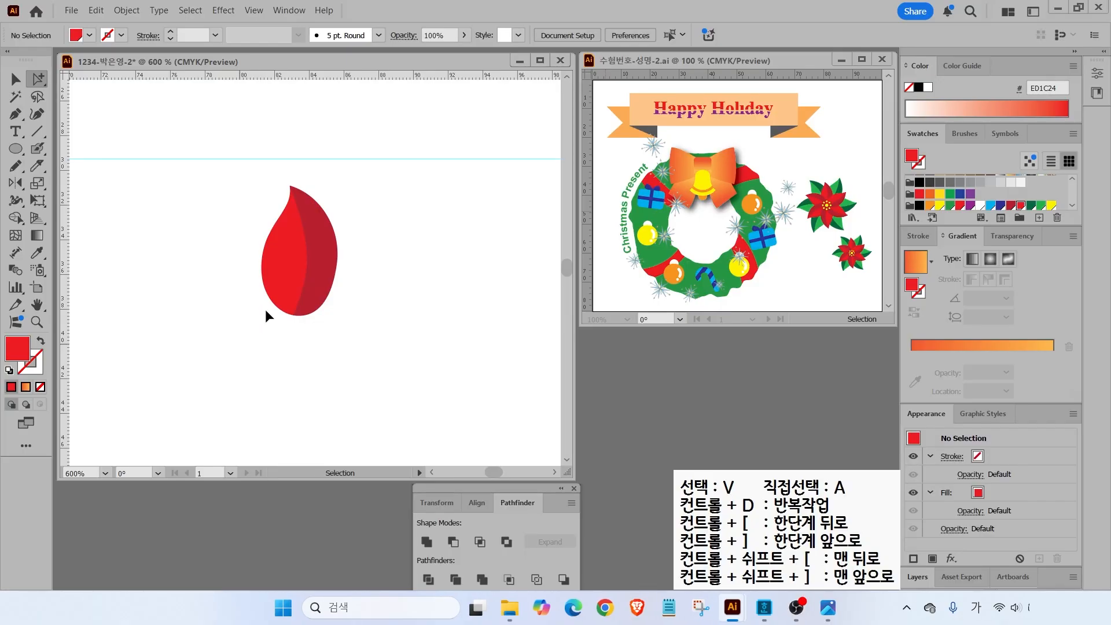
key("a")
mouse_move(291, 317)
left_mouse_down()
mouse_move(429, 308)
mouse_move(427, 327)
mouse_move(291, 233)
mouse_move(299, 84)
left_mouse_up()
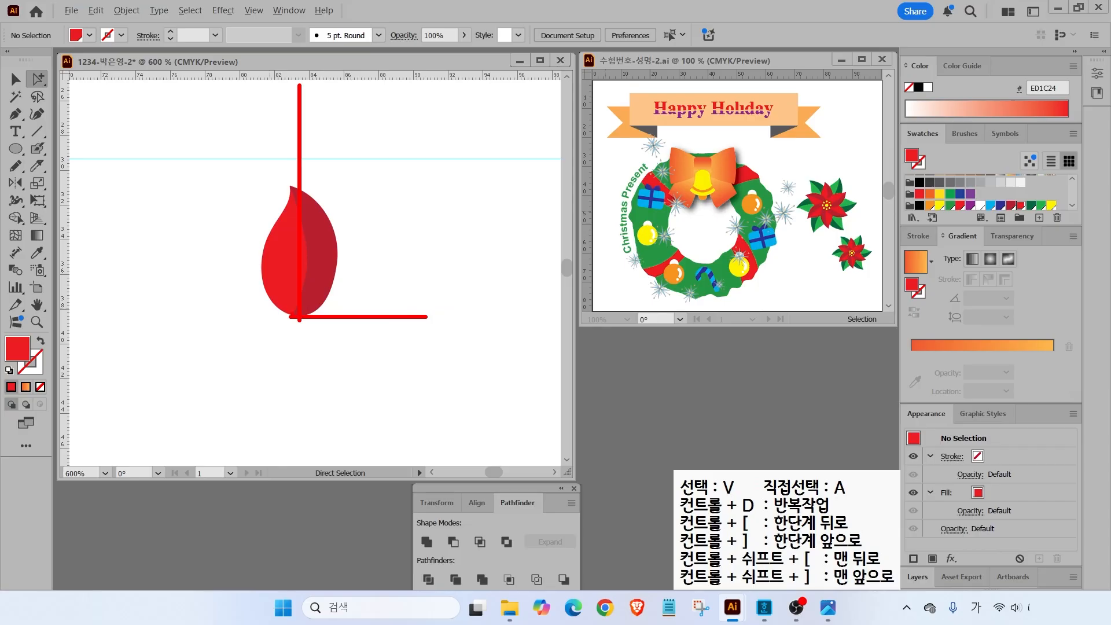
key("Escape")
left_click_drag(63, 228, 300, 235)
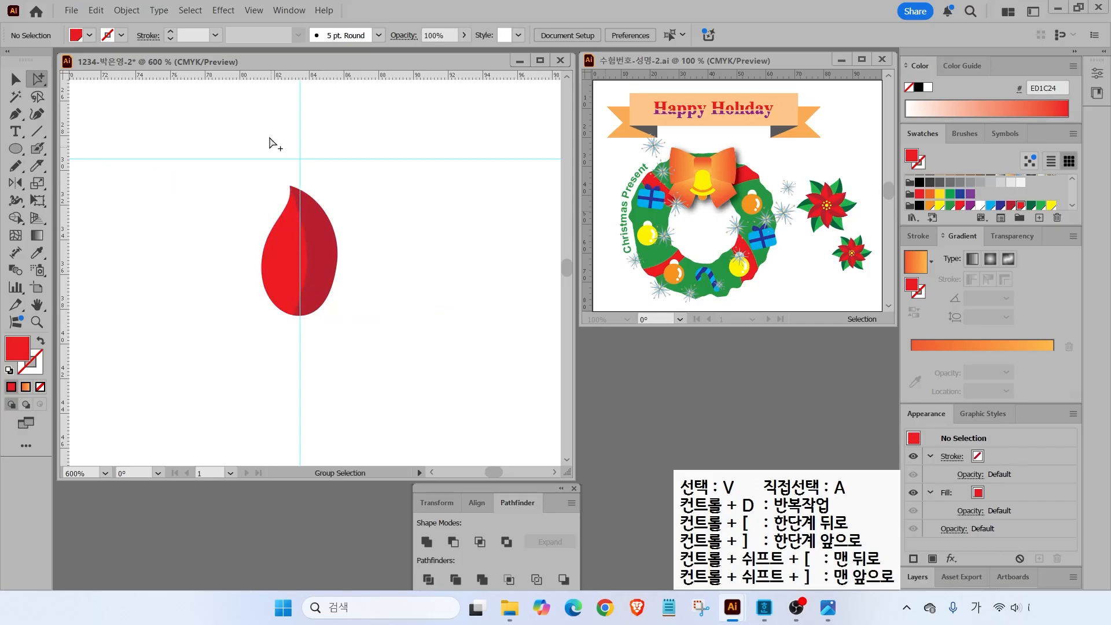
mouse_move(246, 74)
left_mouse_down()
mouse_move(289, 320)
mouse_move(406, 385)
left_mouse_up()
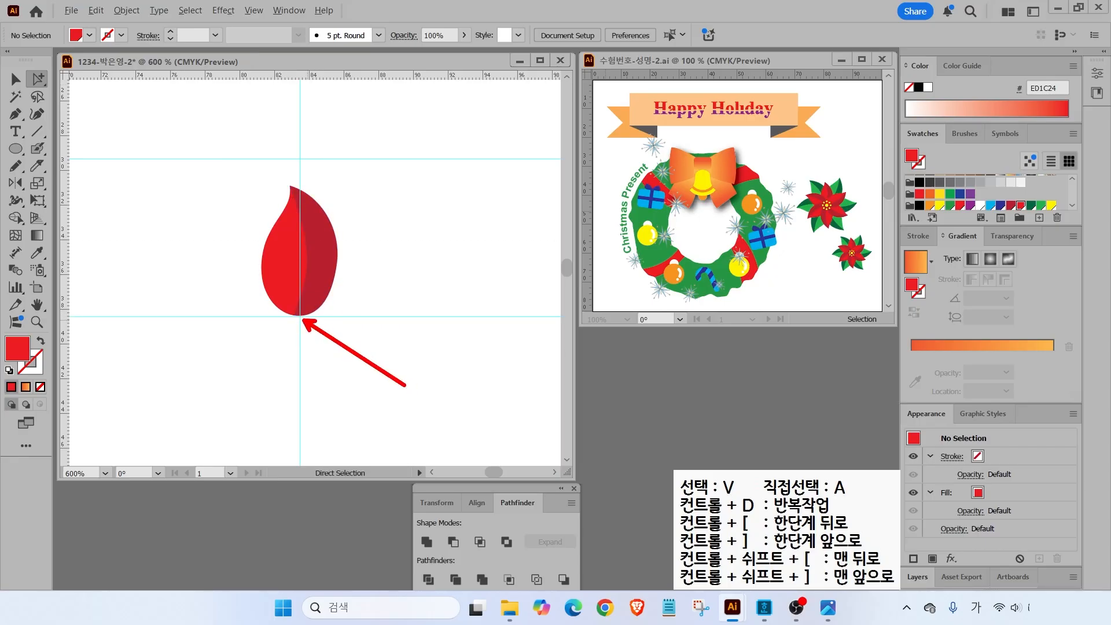
left_click(17, 83)
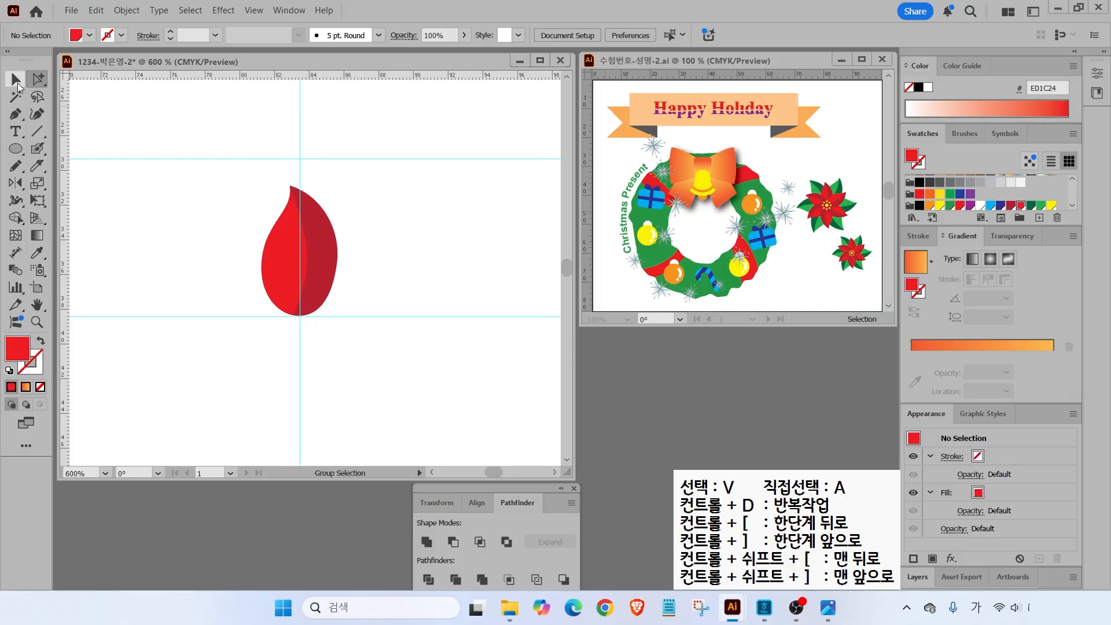
- Make a copy of the two-tone leaf rotated 60° around its base tip
left_click_drag(213, 193, 384, 265)
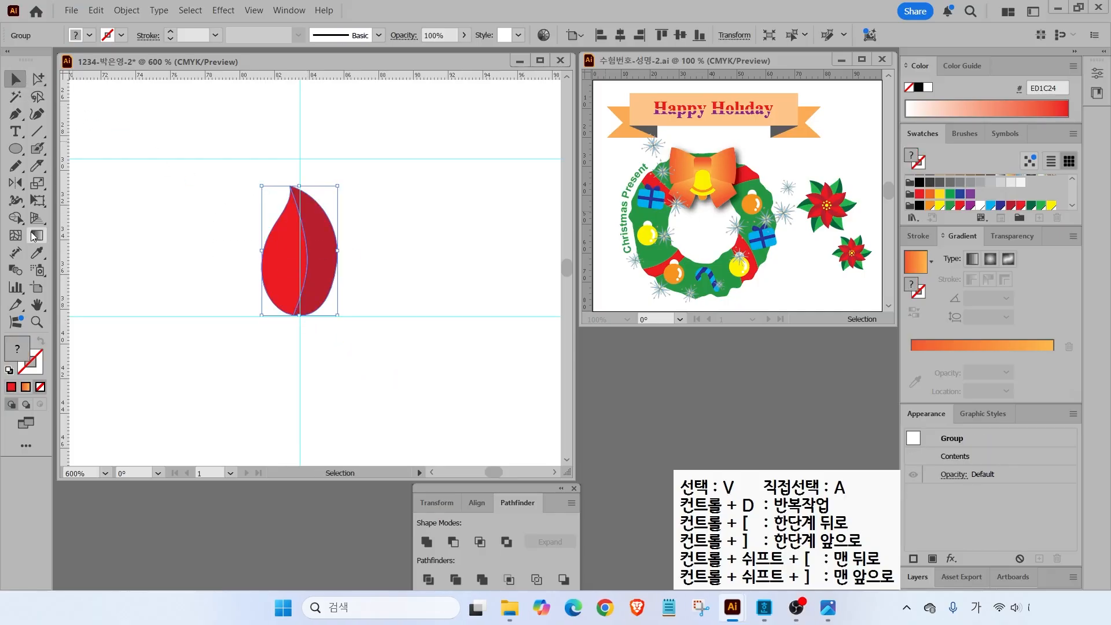
left_click(16, 185)
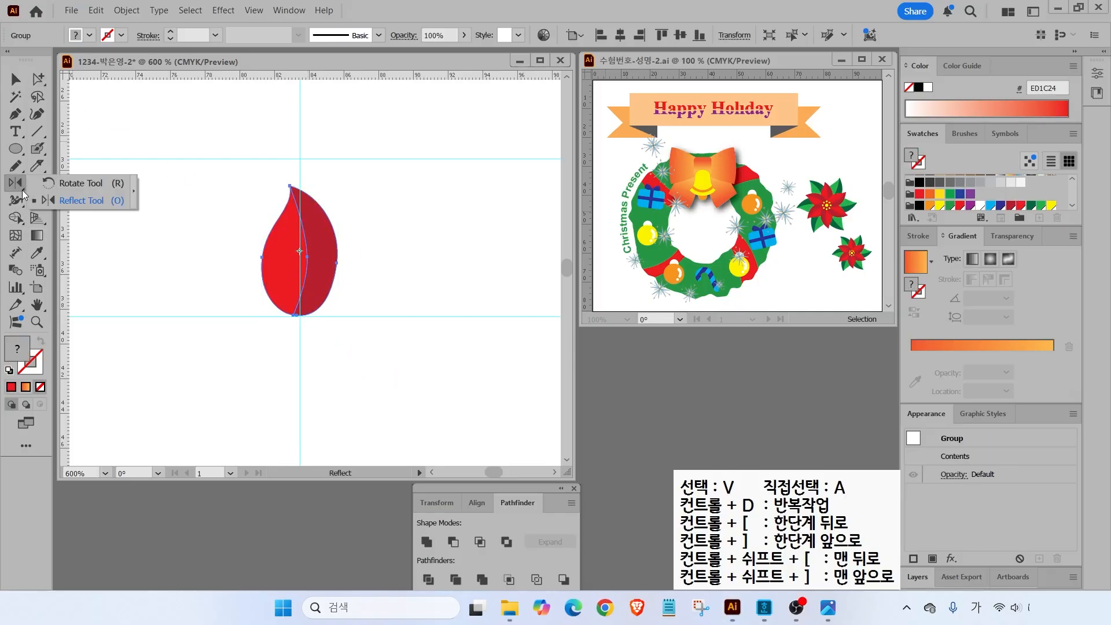
left_click(80, 184)
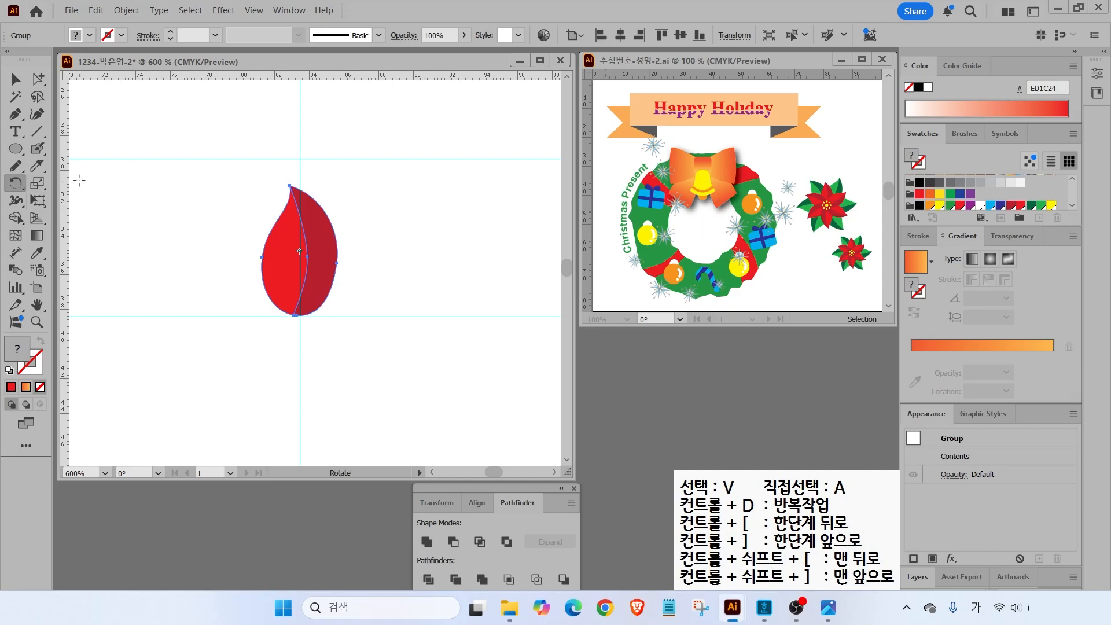
left_click(300, 316, "alt")
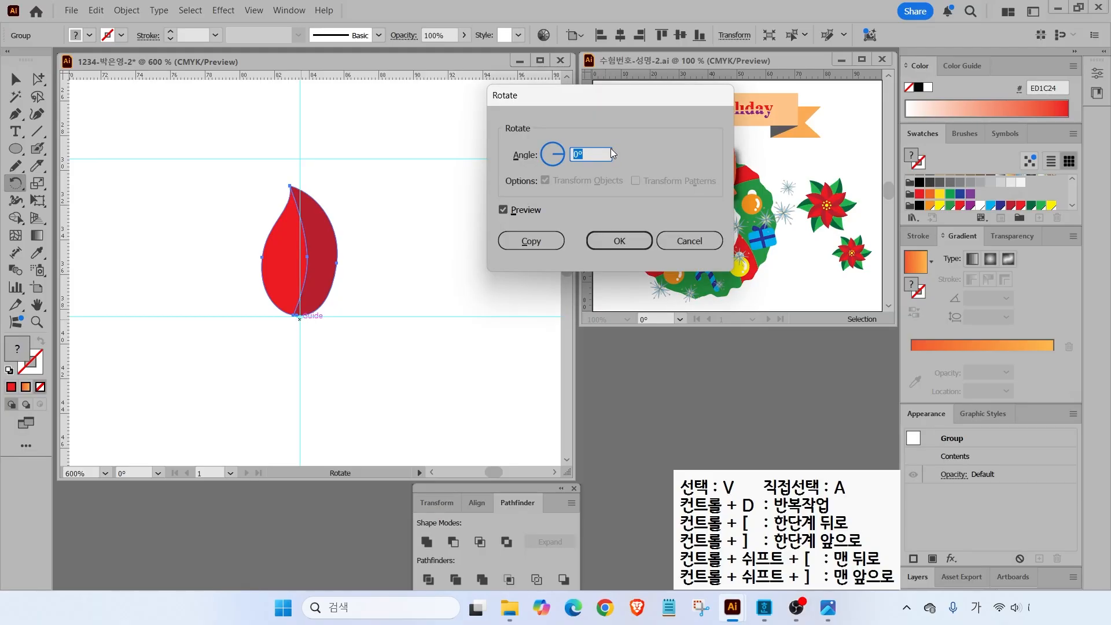
type("60")
left_click(502, 210)
left_click(502, 210)
left_click(502, 210)
left_click(502, 211)
left_click(501, 211)
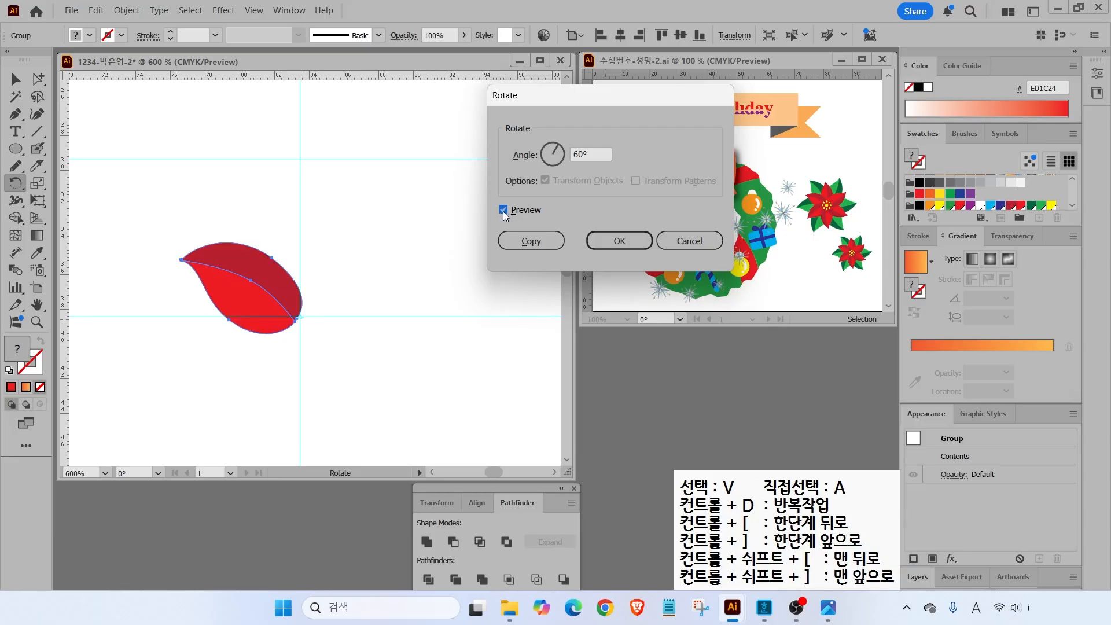
left_click(527, 243)
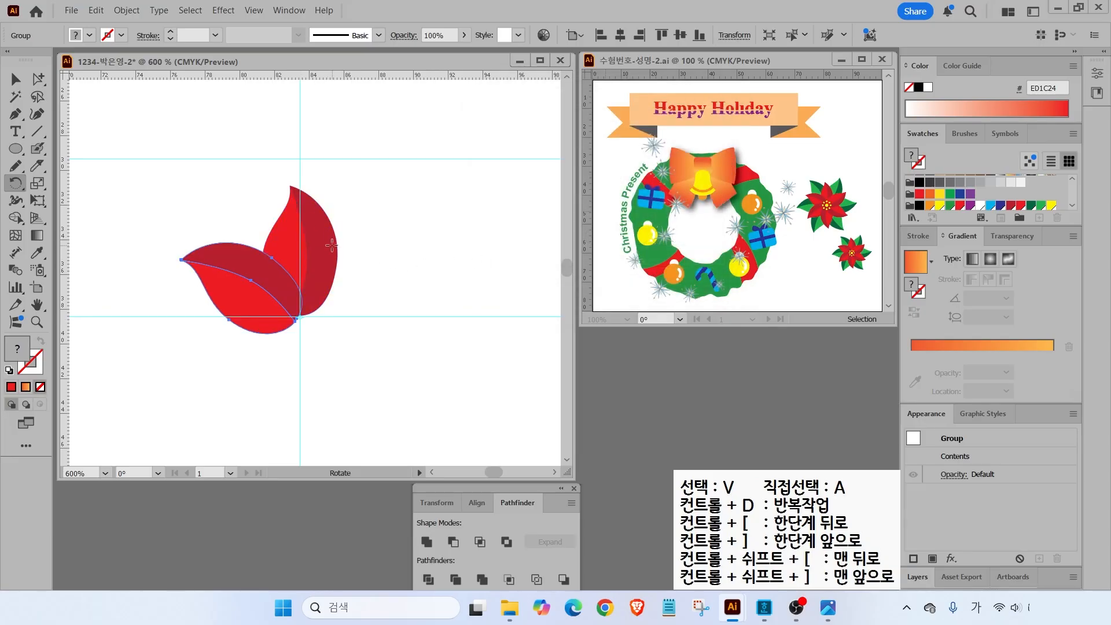
- Repeat the rotated copy to complete six petals and select the whole flower
key("ctrl+d")
key("ctrl+d")
key("ctrl+d")
key("ctrl+d")
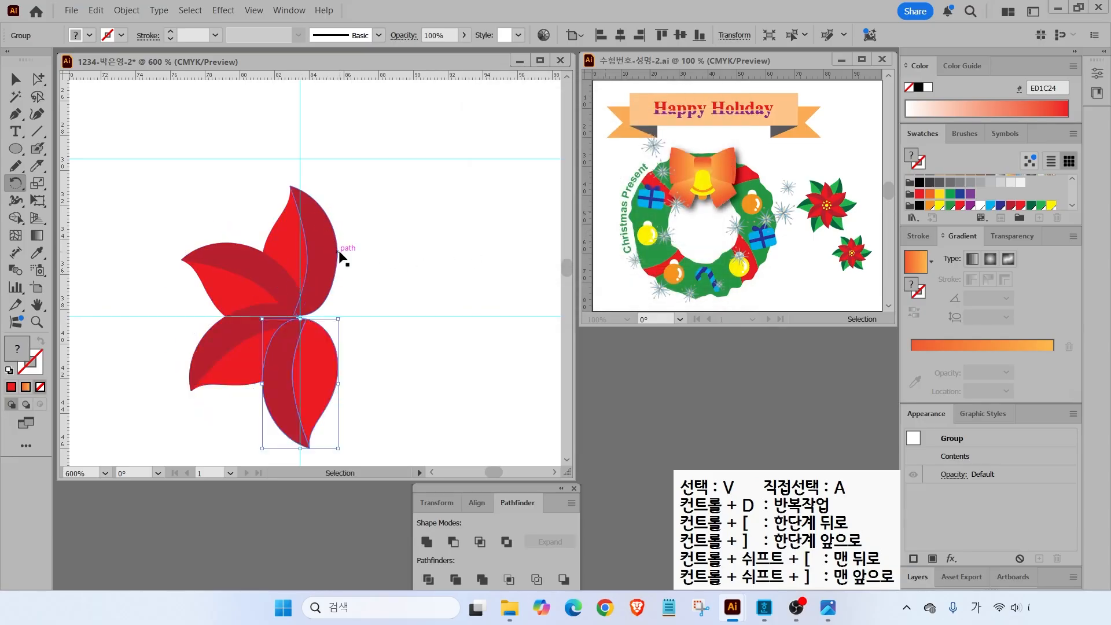
key("r")
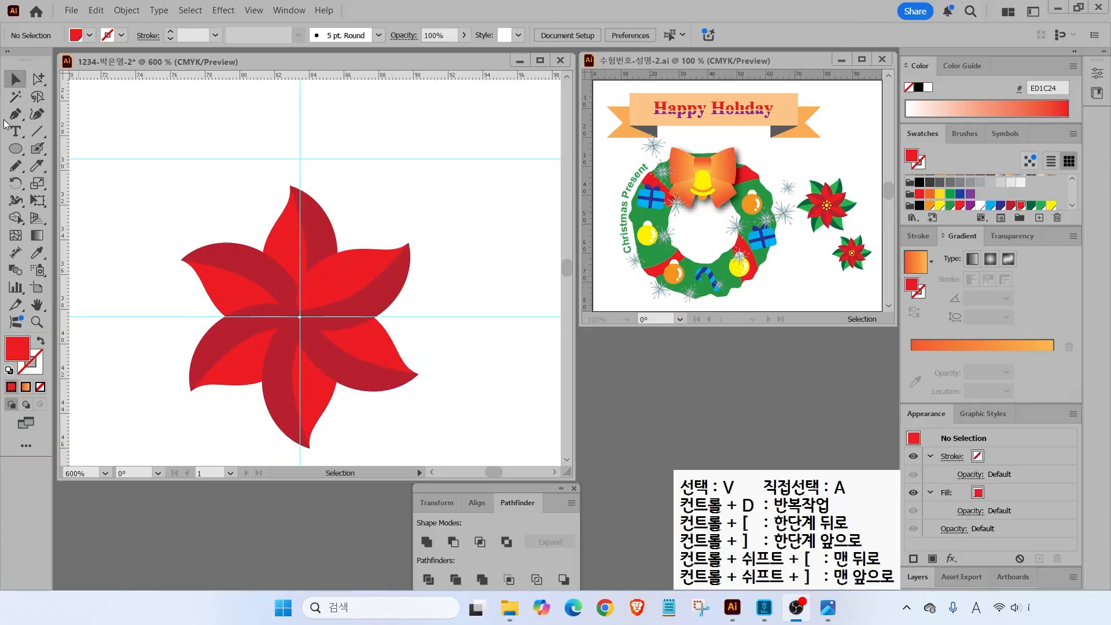
left_click_drag(159, 194, 445, 410)
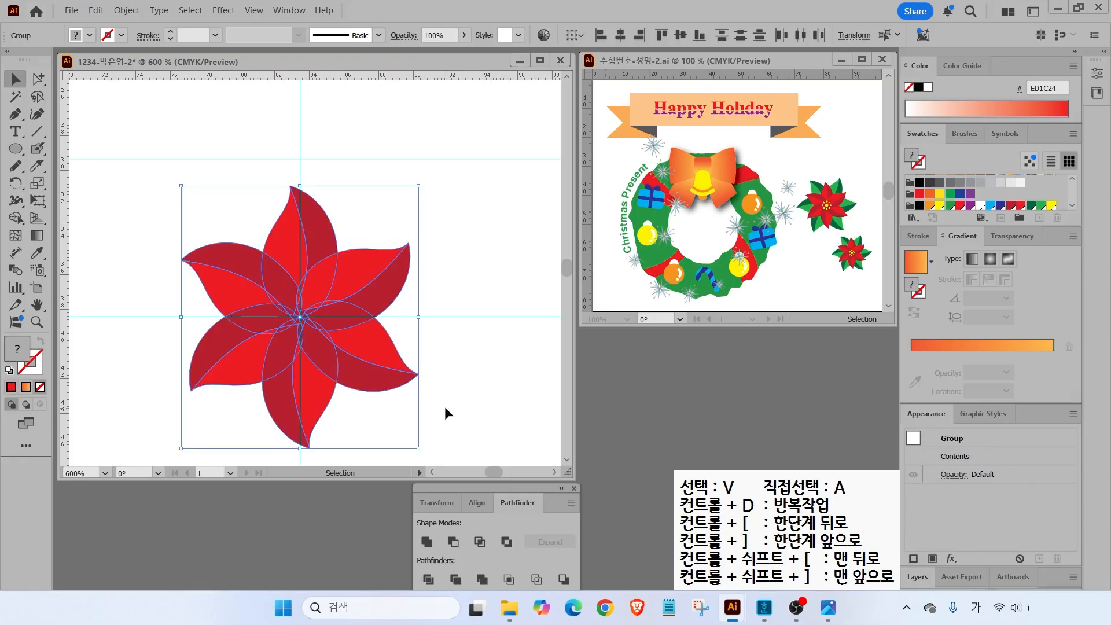
- Group the six petals into one flower and nudge it slightly left and down
left_click(123, 11)
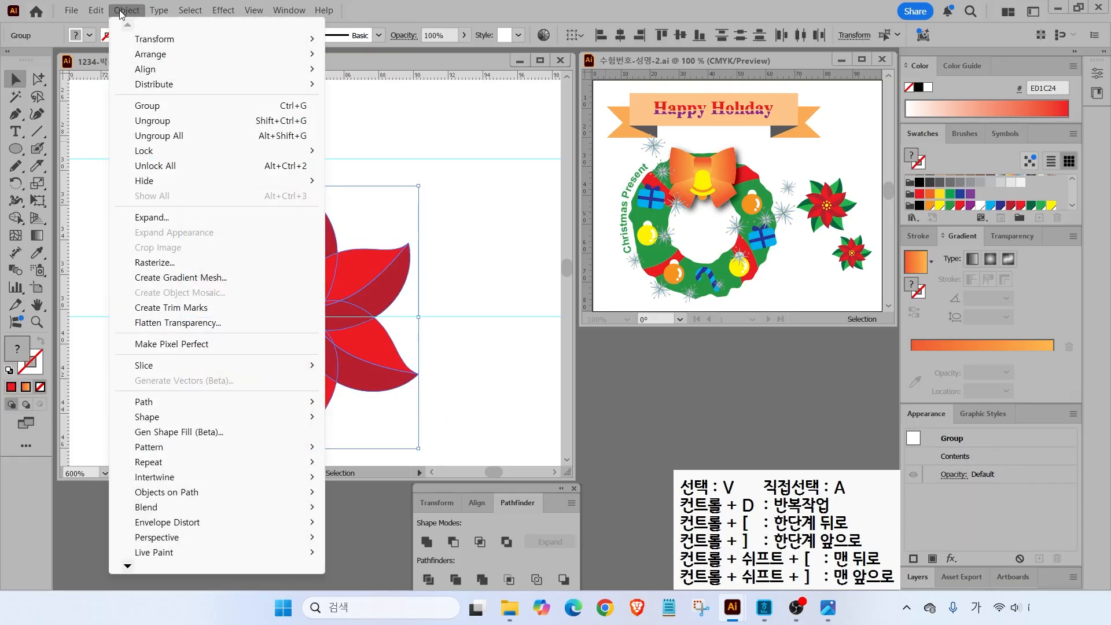
left_click(147, 106)
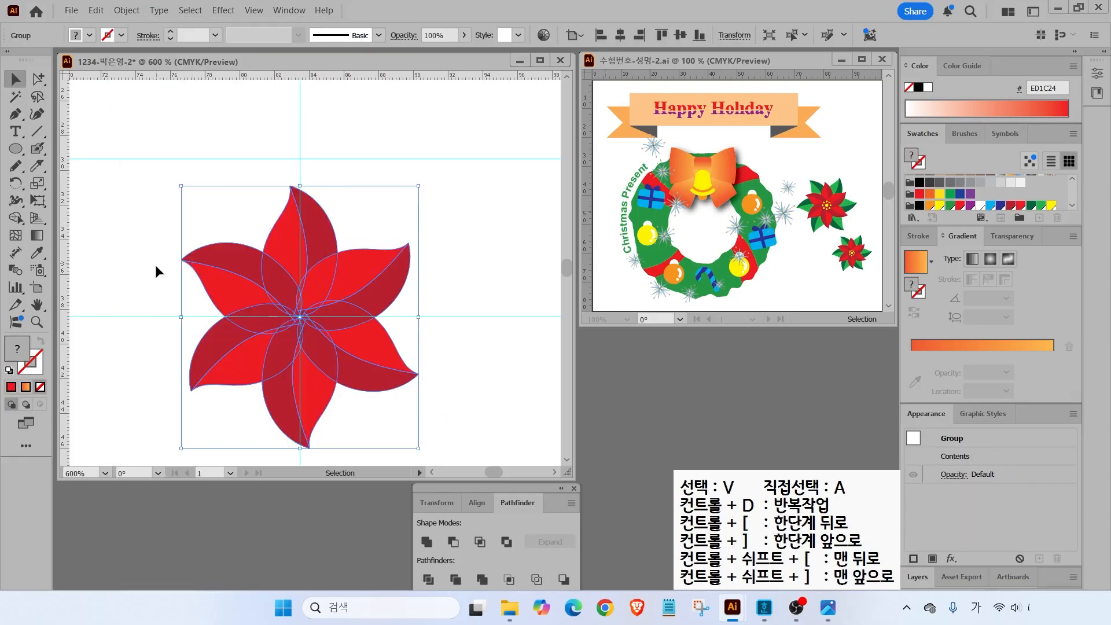
left_click(142, 263)
mouse_move(255, 288)
left_mouse_down()
mouse_move(318, 258)
mouse_move(248, 281)
mouse_move(259, 283)
left_mouse_up()
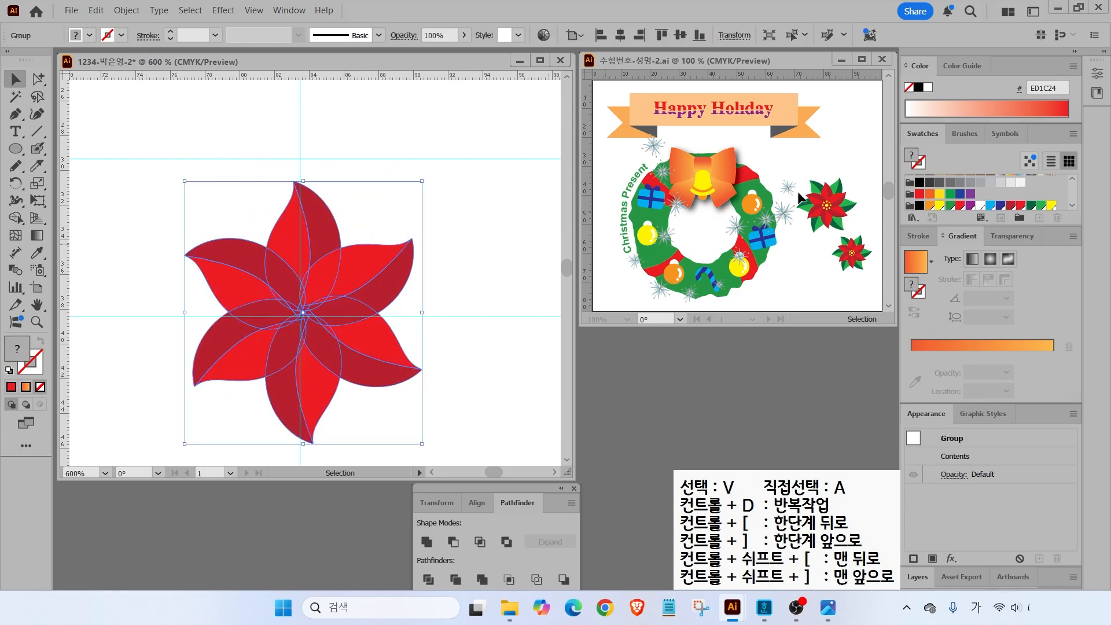
key("ctrl")
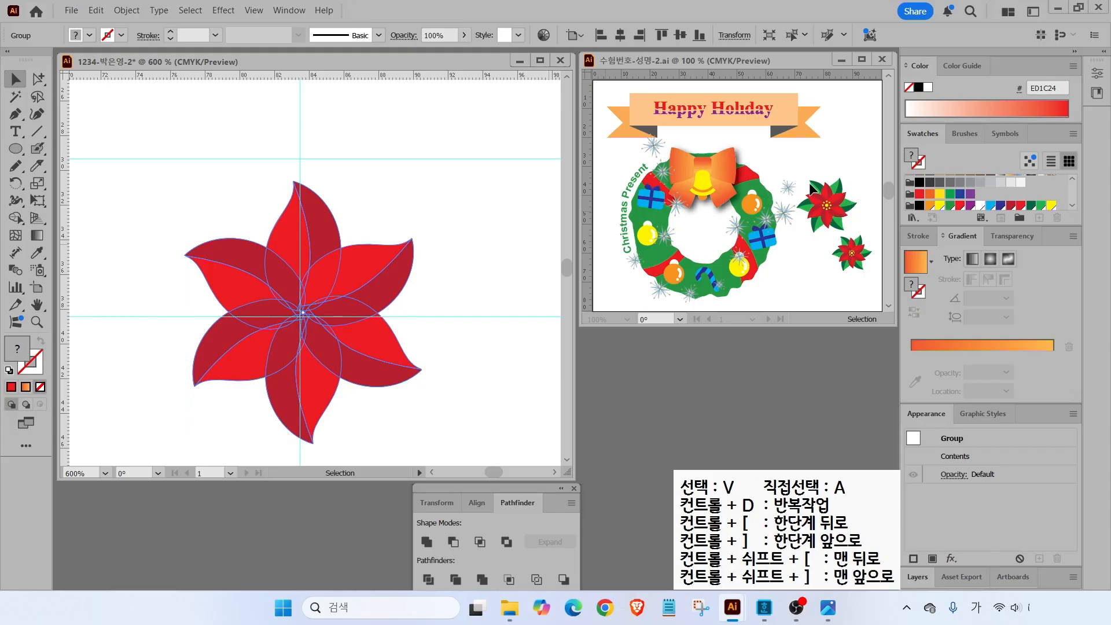
left_click_drag(347, 263, 303, 293)
- Add a copy of the flower rotated 30° around its centre
left_click(16, 183)
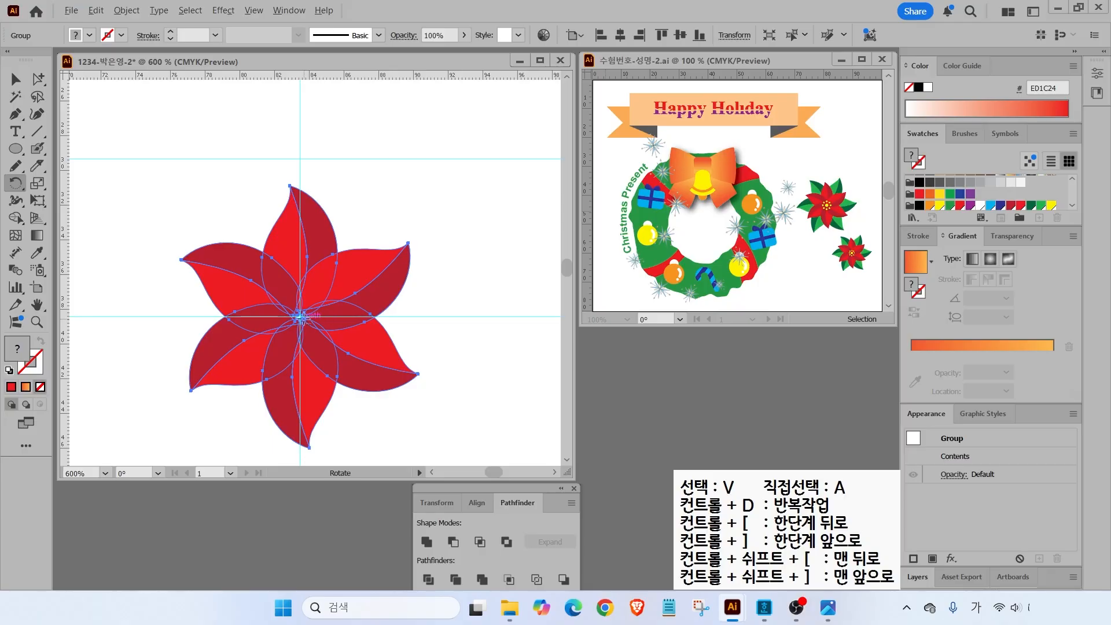
left_click(300, 317, "alt")
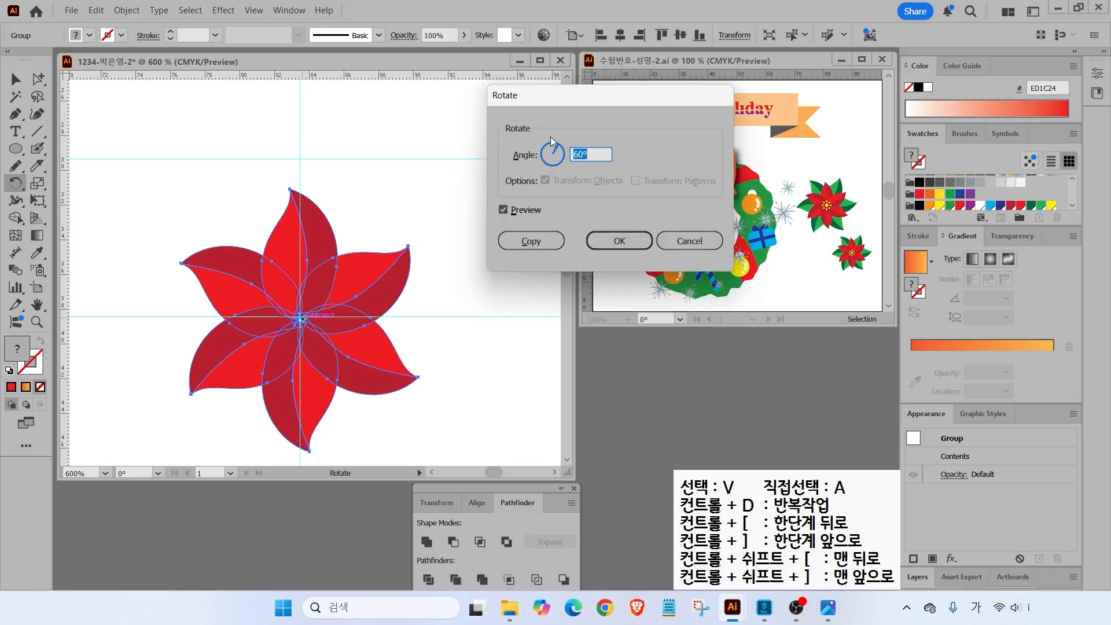
type("30")
left_click(555, 240)
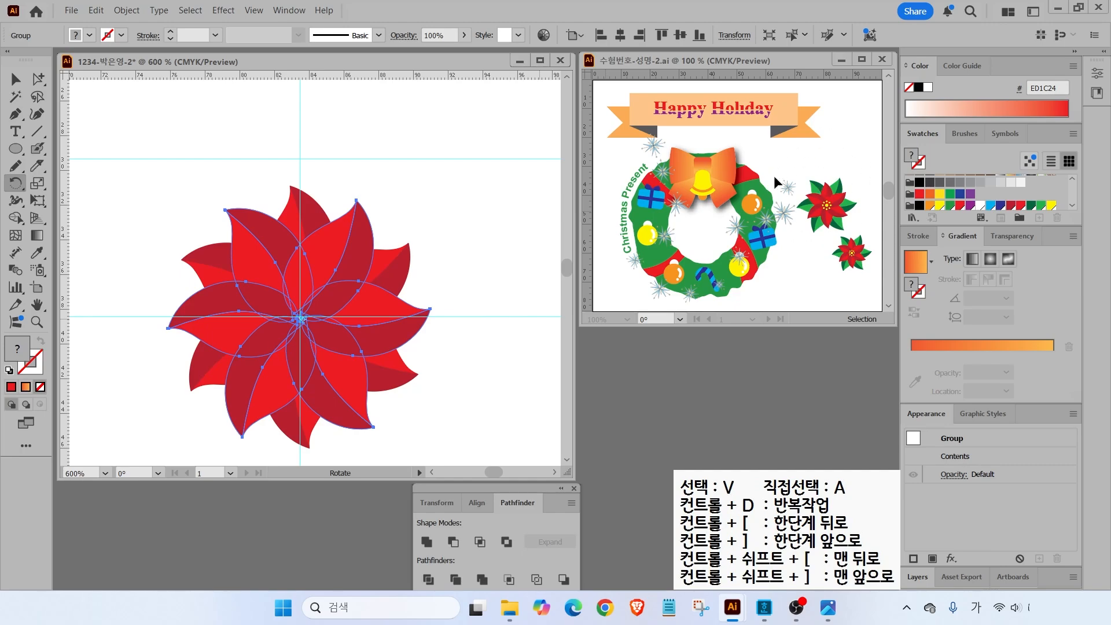
- Add a copy of the flower scaled uniformly to 130%
double_click(37, 183)
left_click_drag(407, 147, 706, 63)
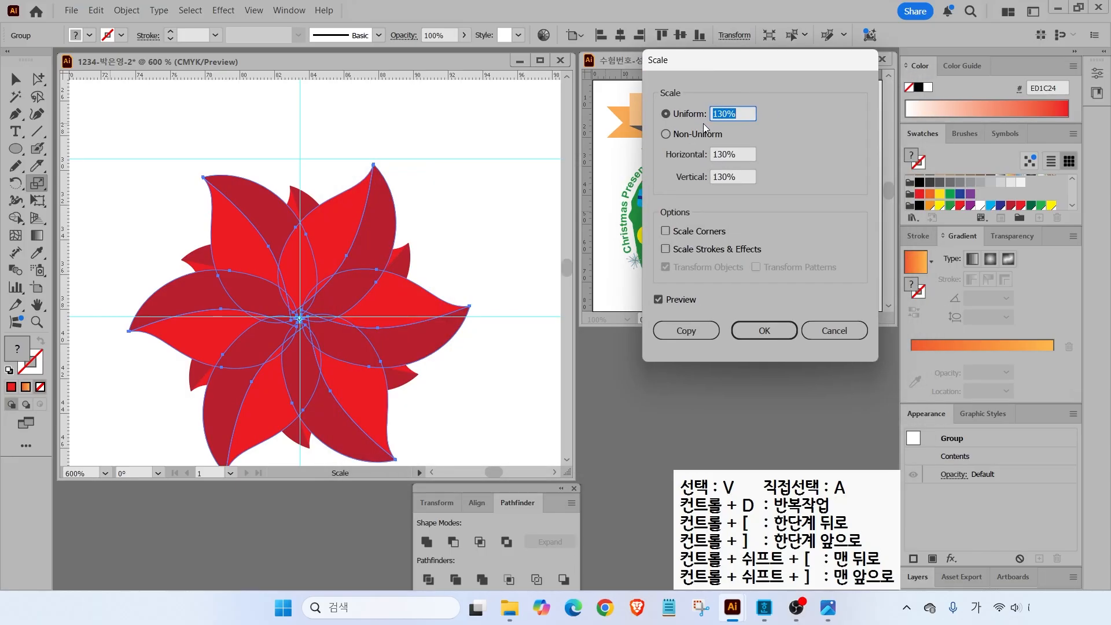
left_click(661, 301)
left_click(661, 301)
left_click(661, 301)
left_click(659, 301)
left_click(674, 330)
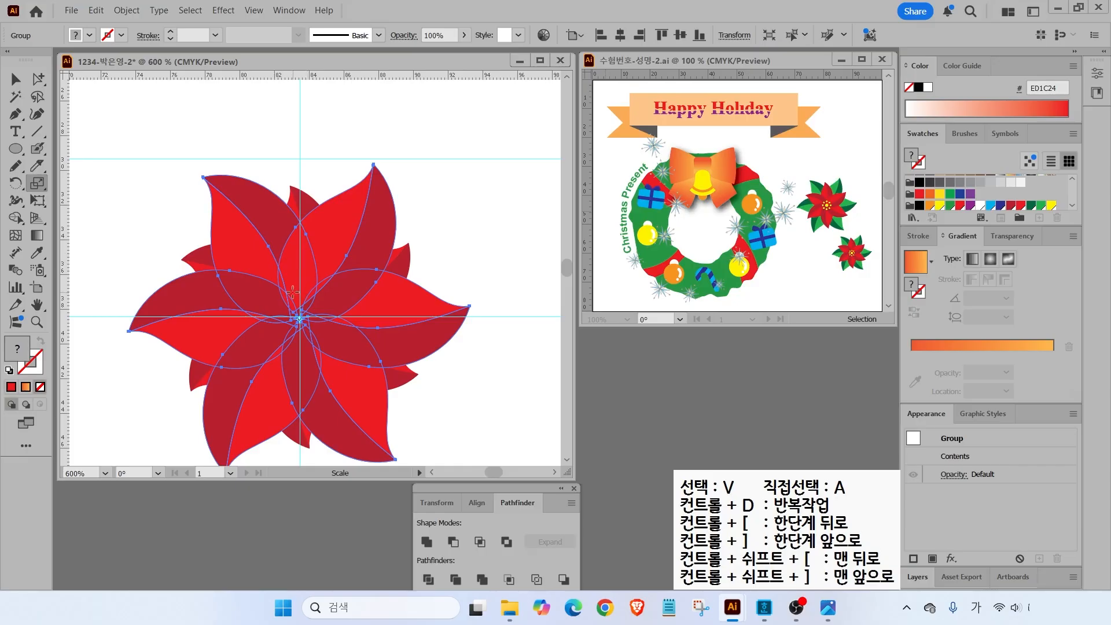
- Send the enlarged copy to the back and reselect the whole flower group
right_click(292, 289)
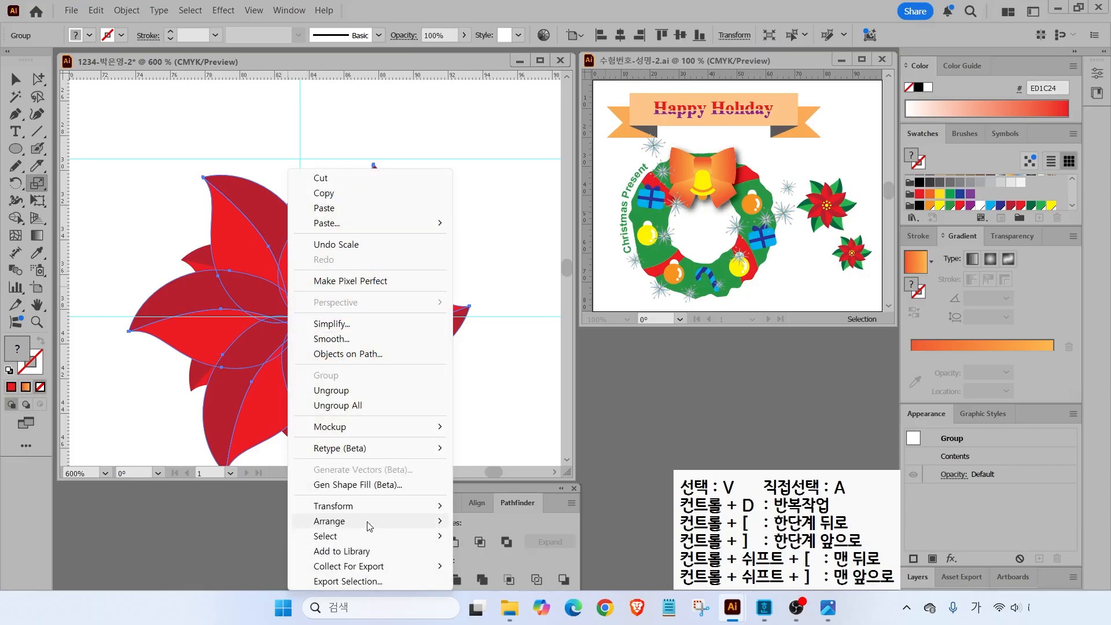
mouse_move(361, 528)
left_click(502, 567)
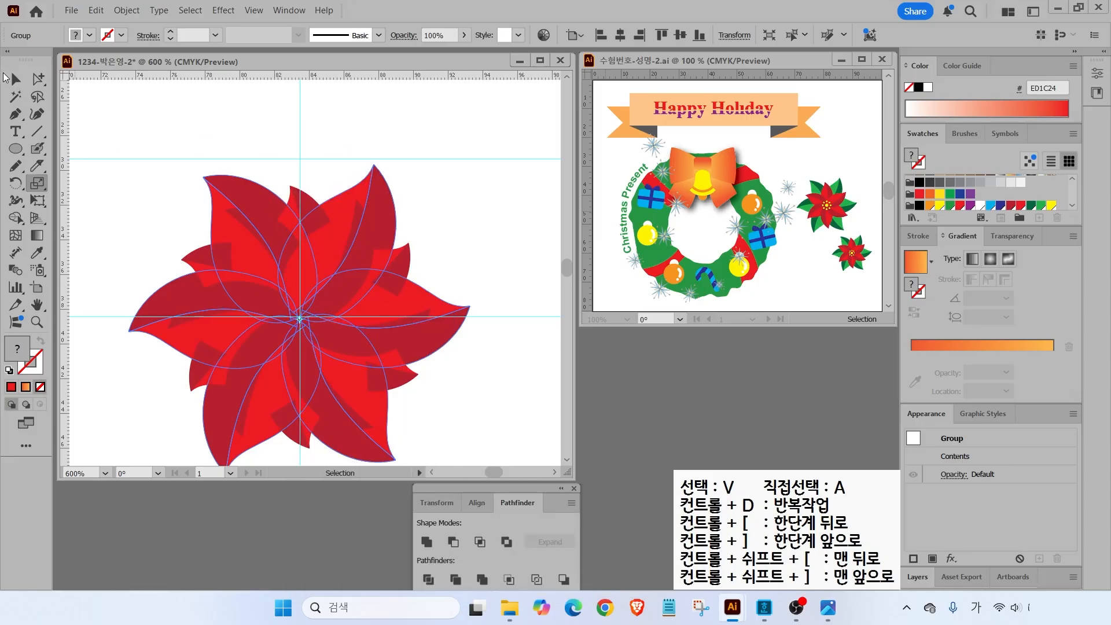
key("v")
left_click(183, 115)
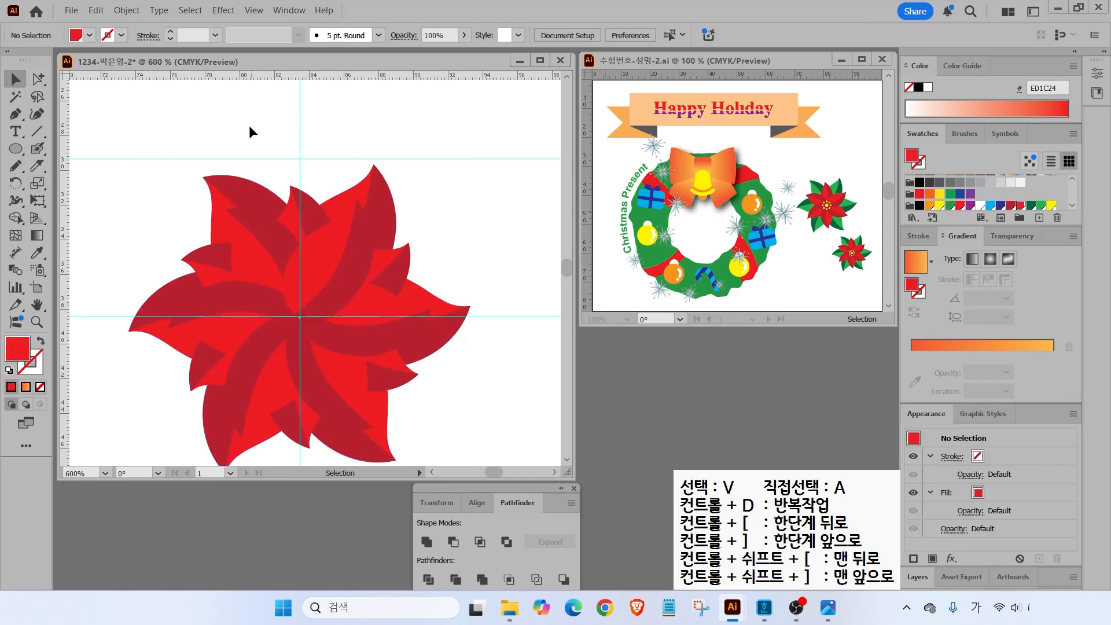
left_click(228, 181)
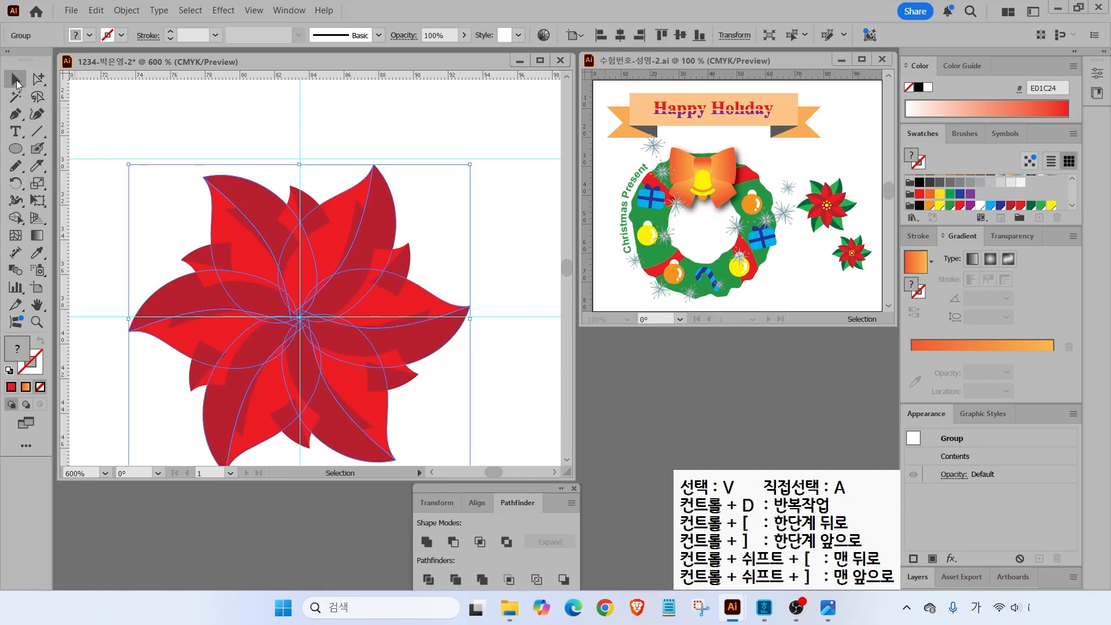
- Inside the group, Magic Wand the enlarged petals and colour them dark green and light green
double_click(235, 188)
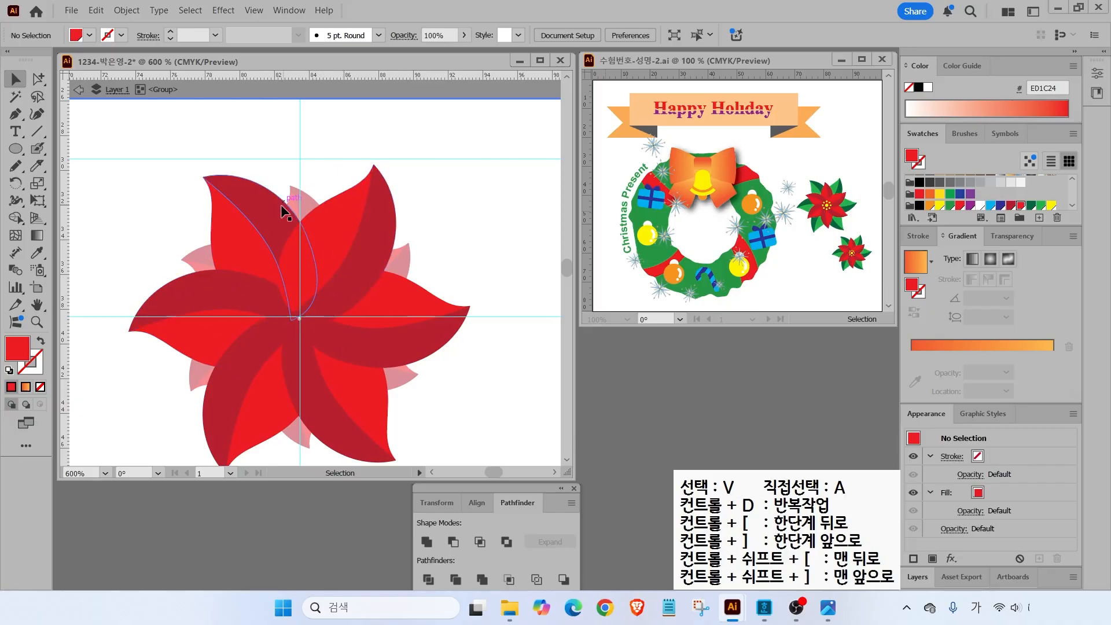
left_click(17, 97)
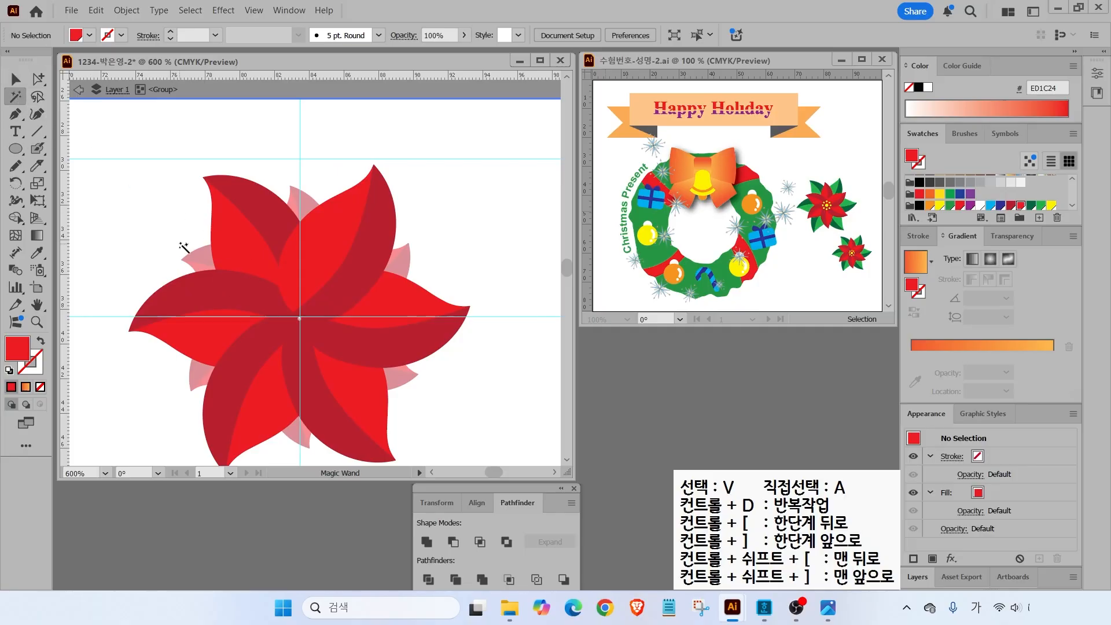
left_click(263, 206)
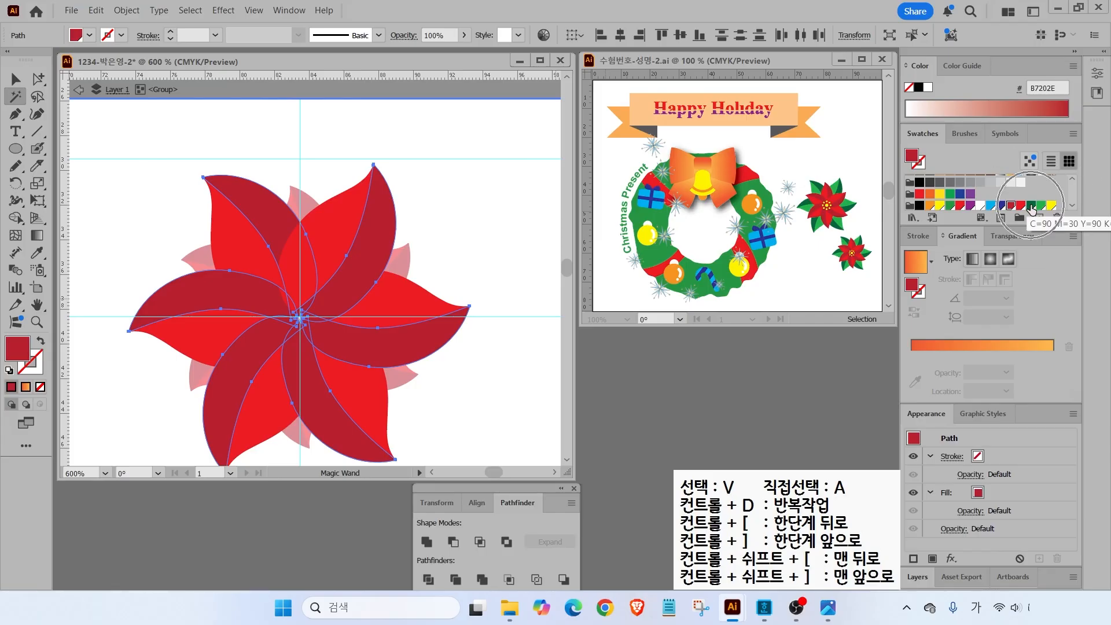
left_click(1031, 206)
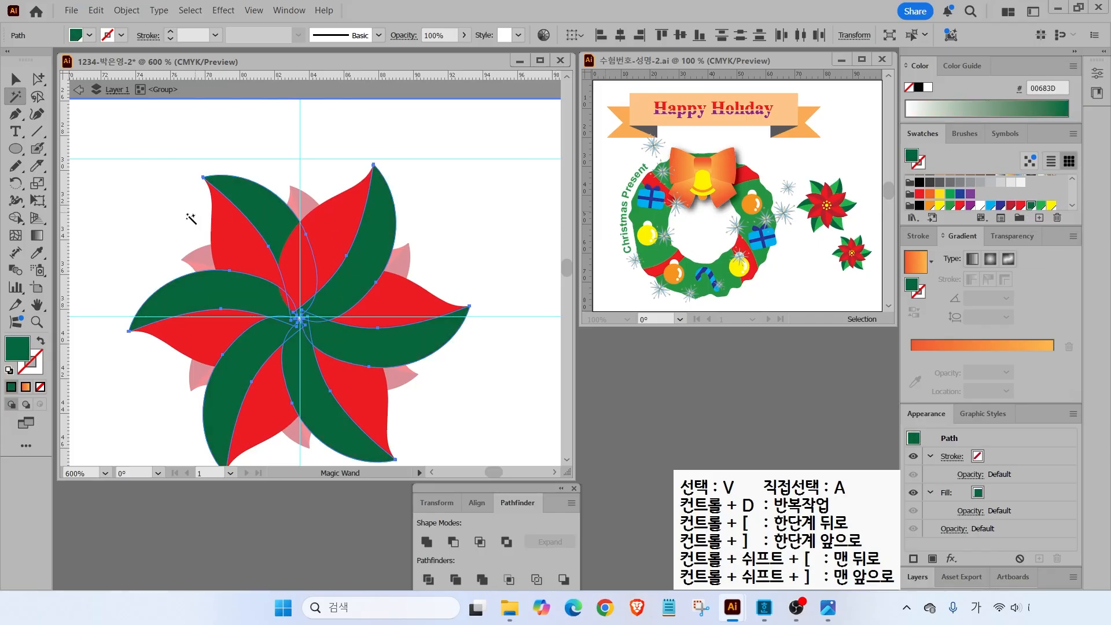
left_click(232, 246)
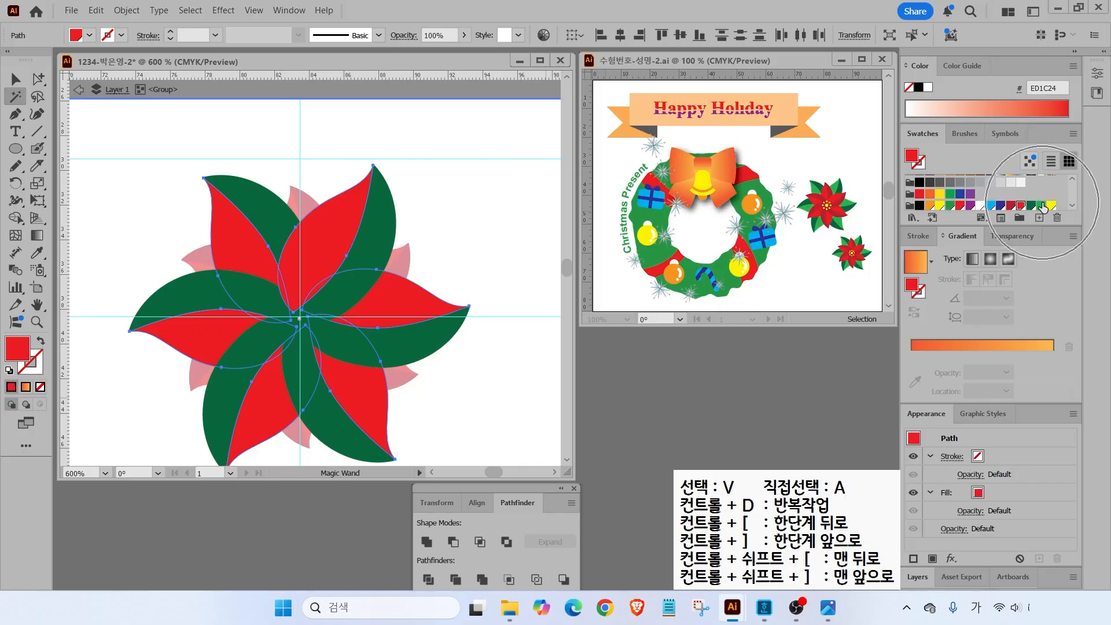
left_click(1041, 205)
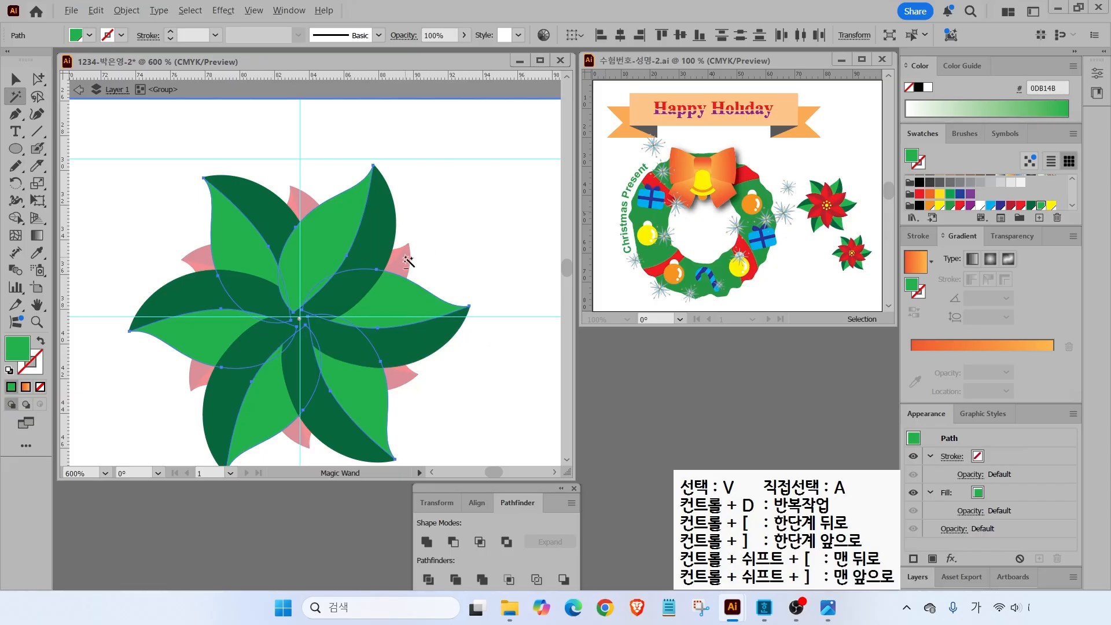
- Exit the group's isolation mode and check the poinsettia as a single group
left_click_drag(405, 253, 476, 214)
key("Escape")
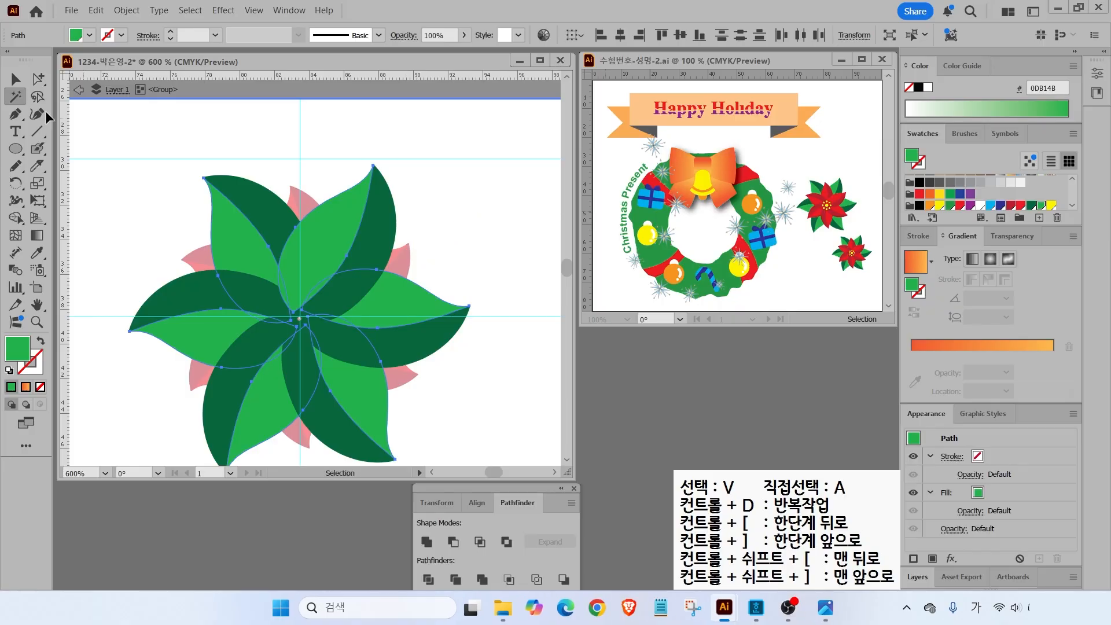
left_click(118, 203)
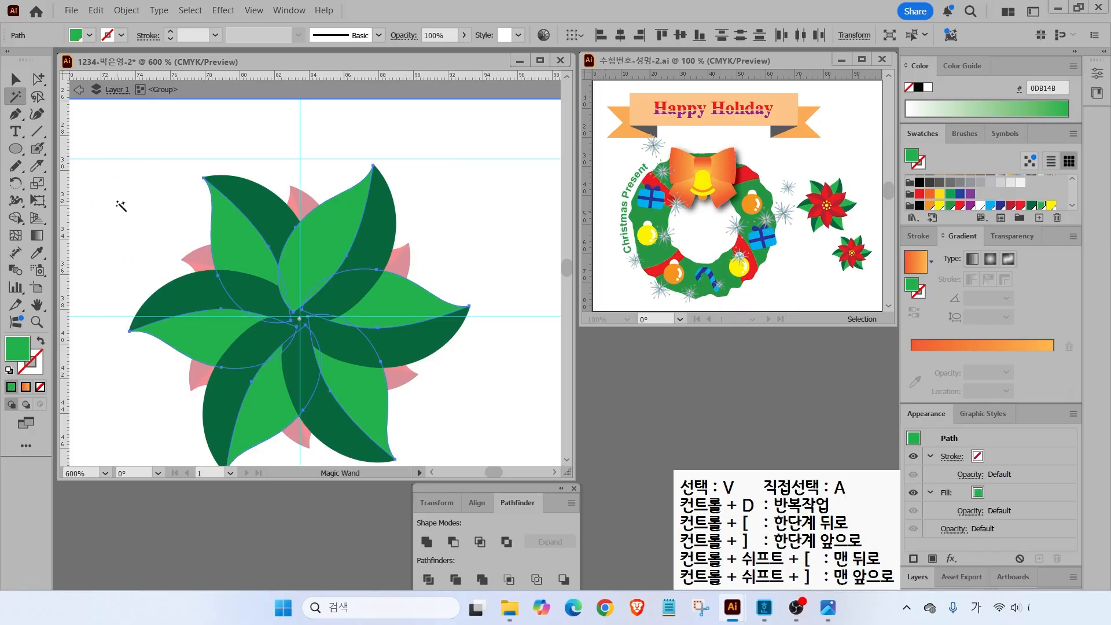
key("Escape")
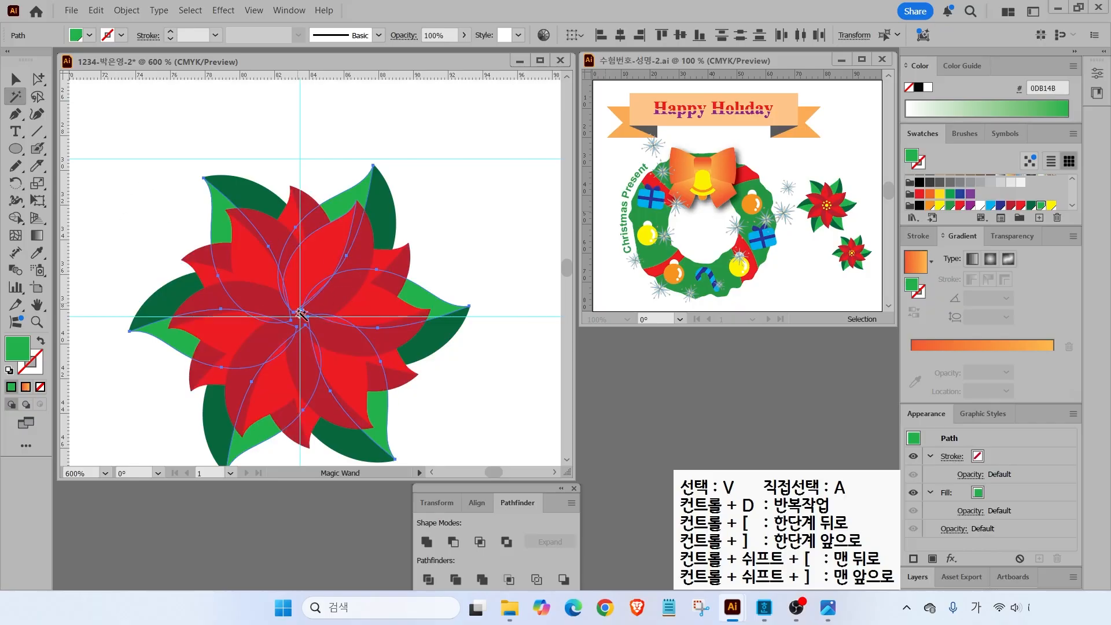
left_click(16, 79)
left_click(317, 262)
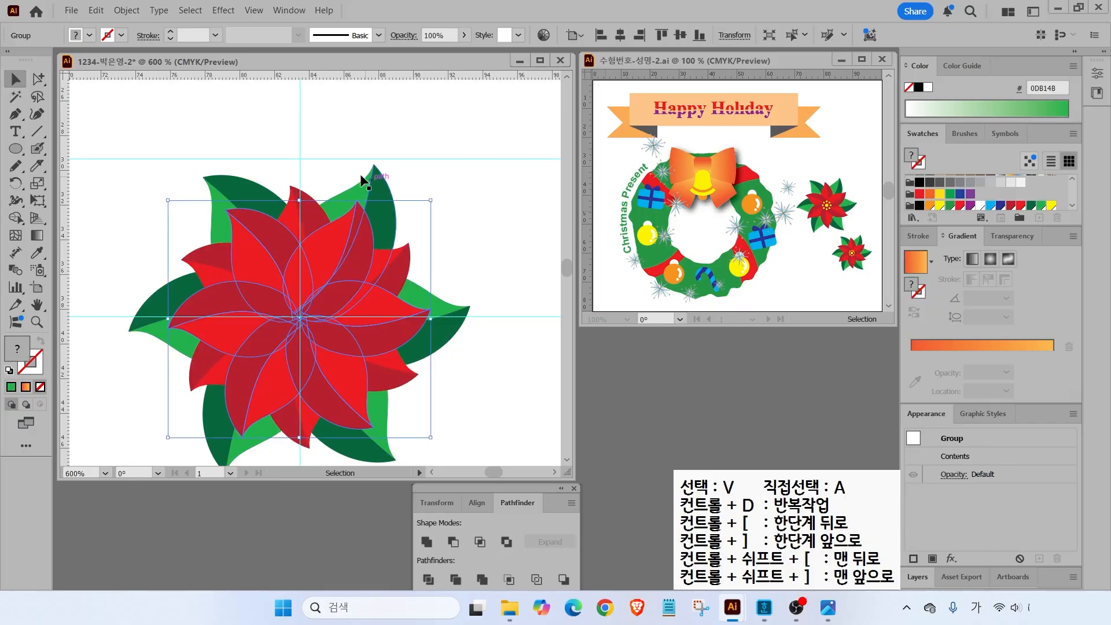
left_click(484, 205)
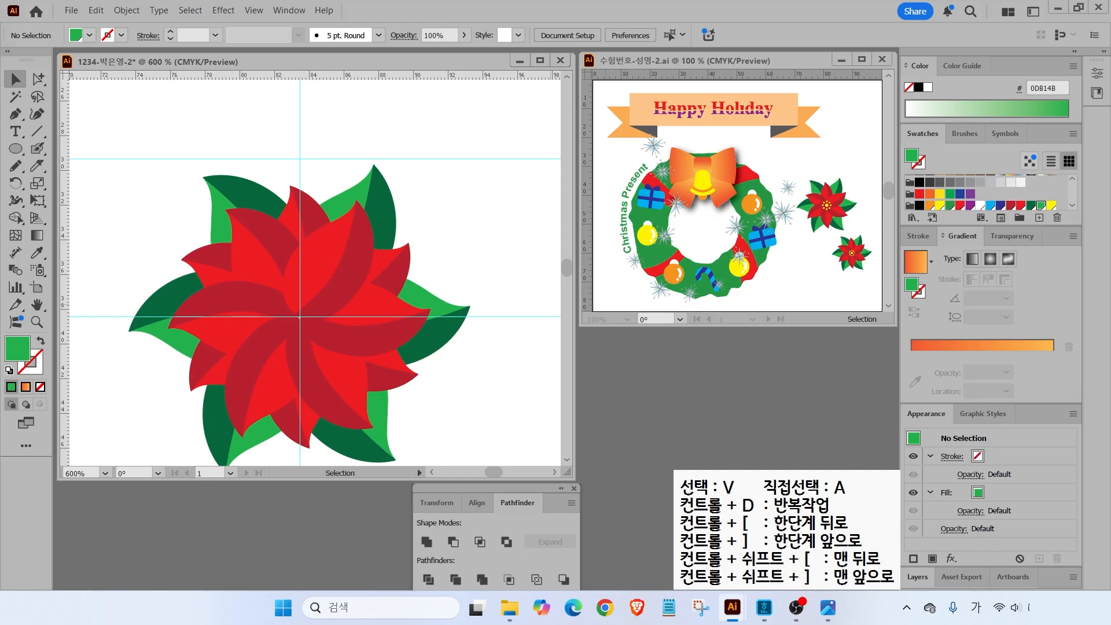
- Draw a small circle on the guide crossing, fill it yellow, and zoom in
key("l")
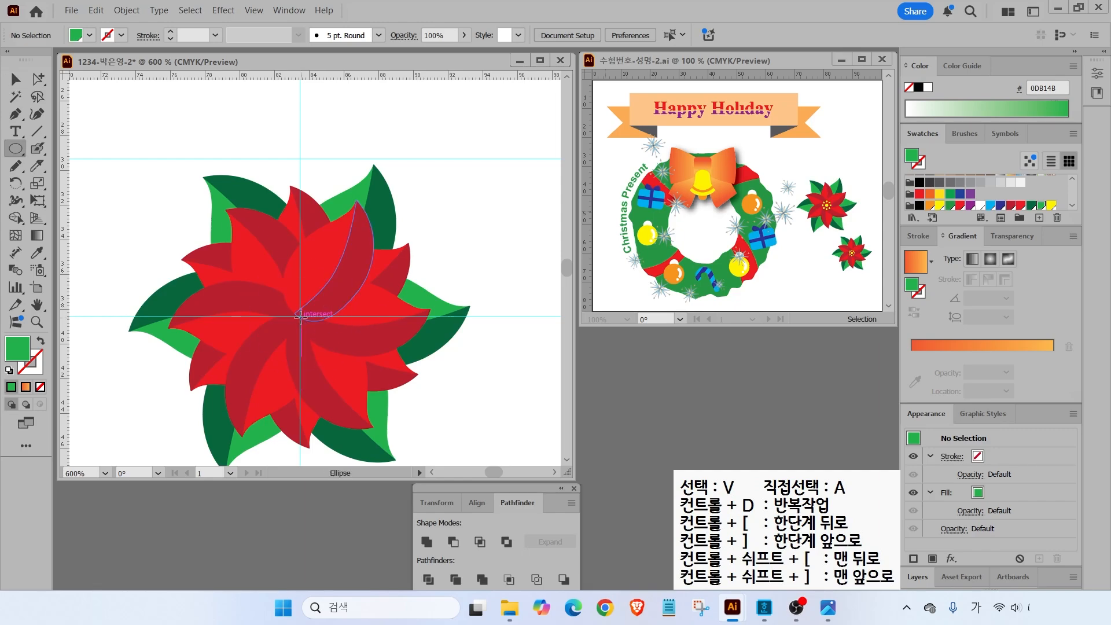
left_click_drag(300, 316, 311, 327)
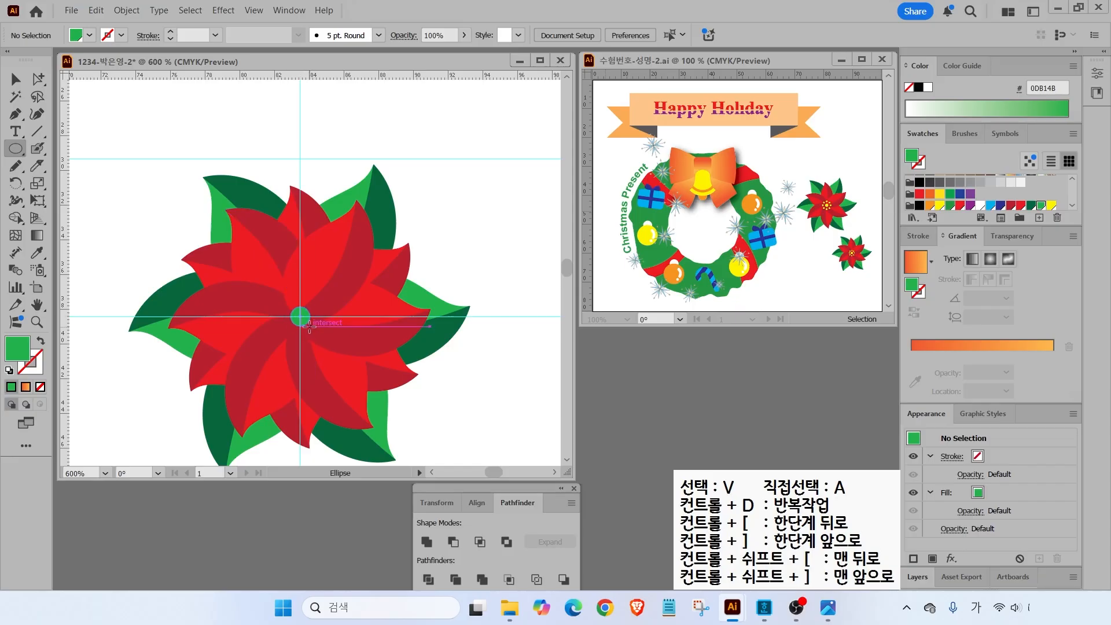
left_click_drag(310, 326, 311, 328)
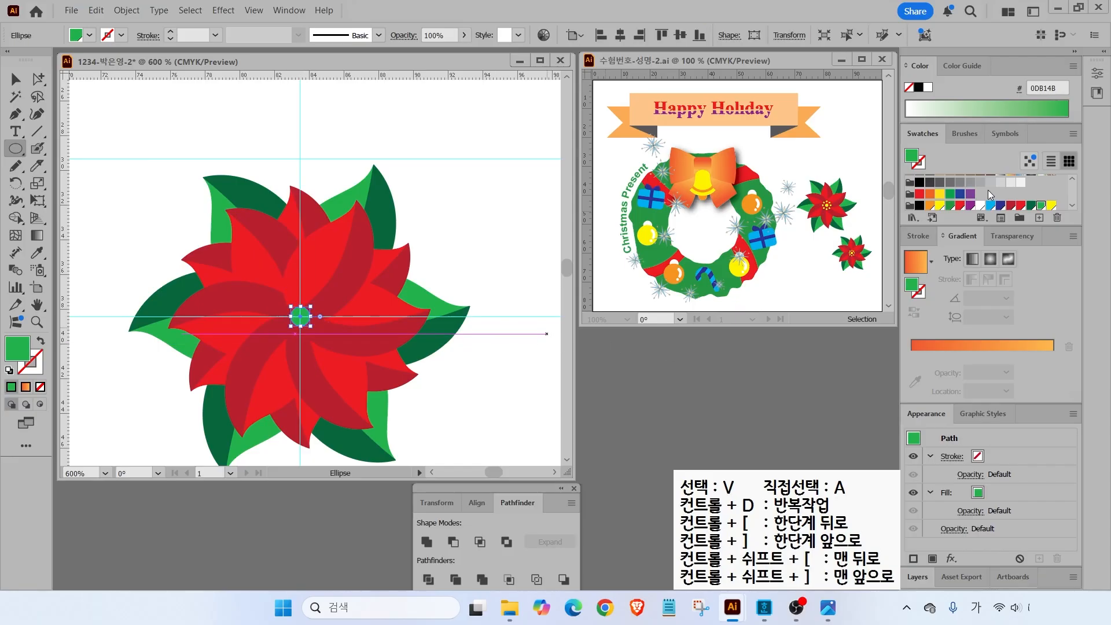
left_click(1052, 204)
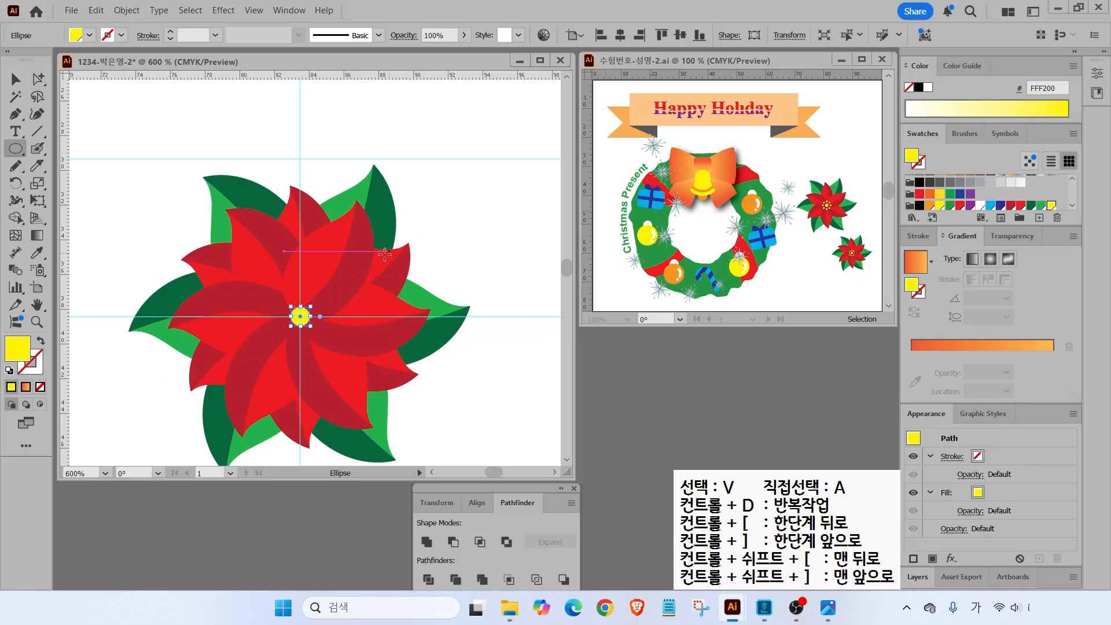
key("ctrl+equal")
key("ctrl+equal")
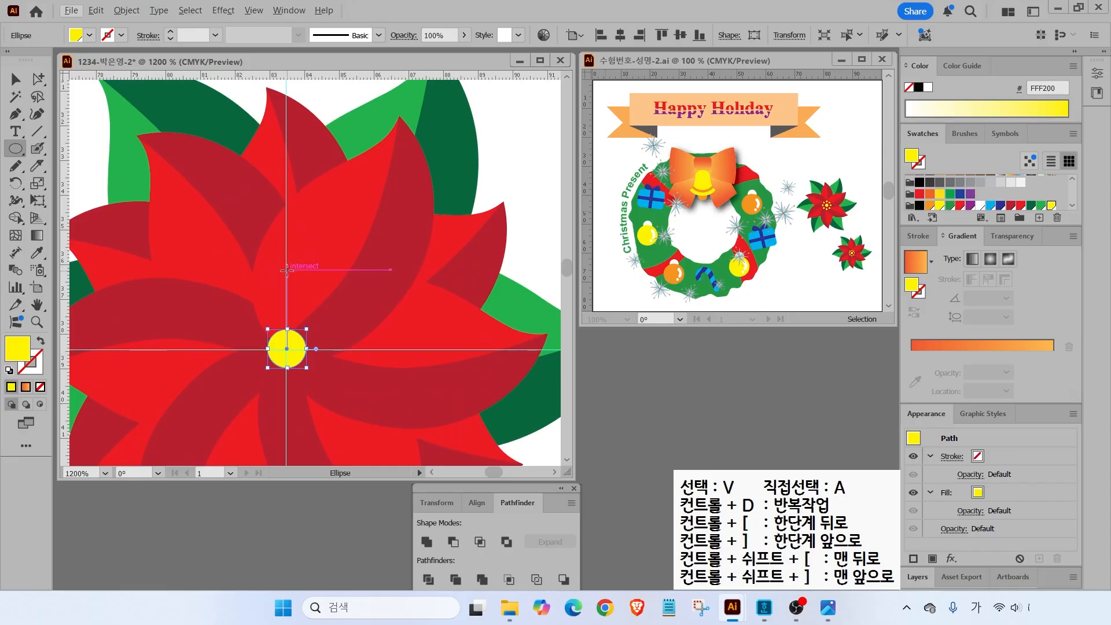
- Draw a tiny yellow dot just above the big yellow centre circle
left_click_drag(286, 271, 295, 276)
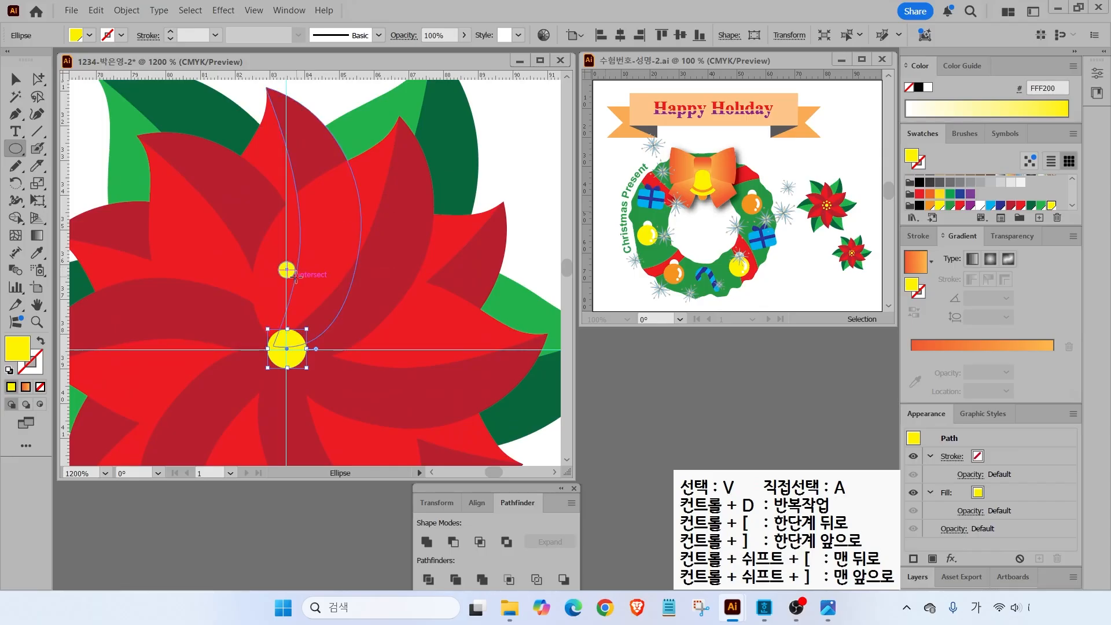
key("v")
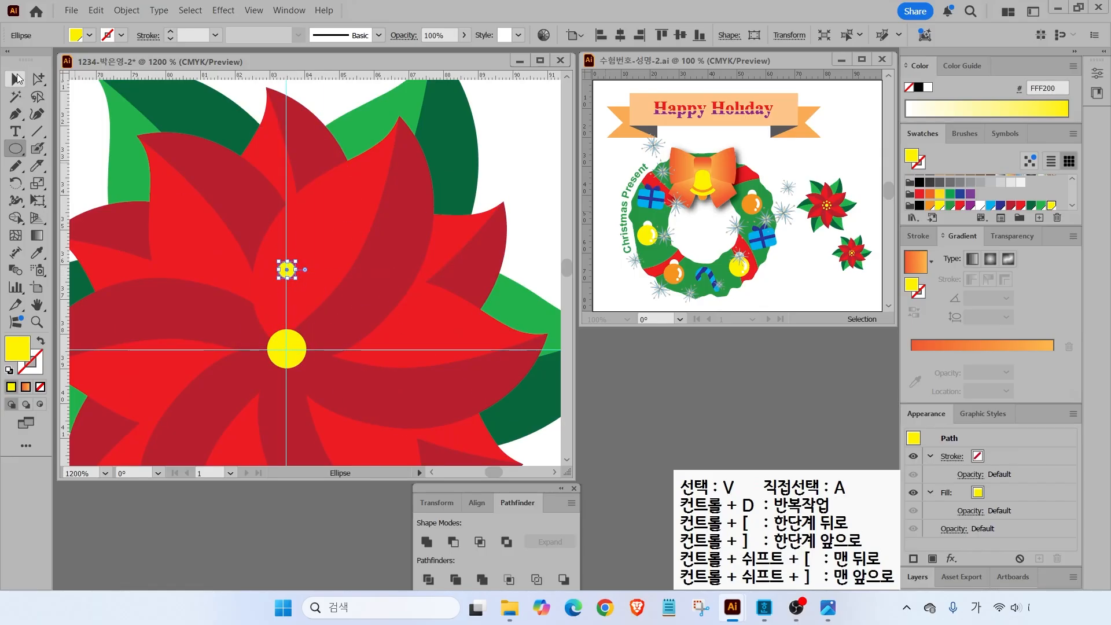
left_click(548, 164)
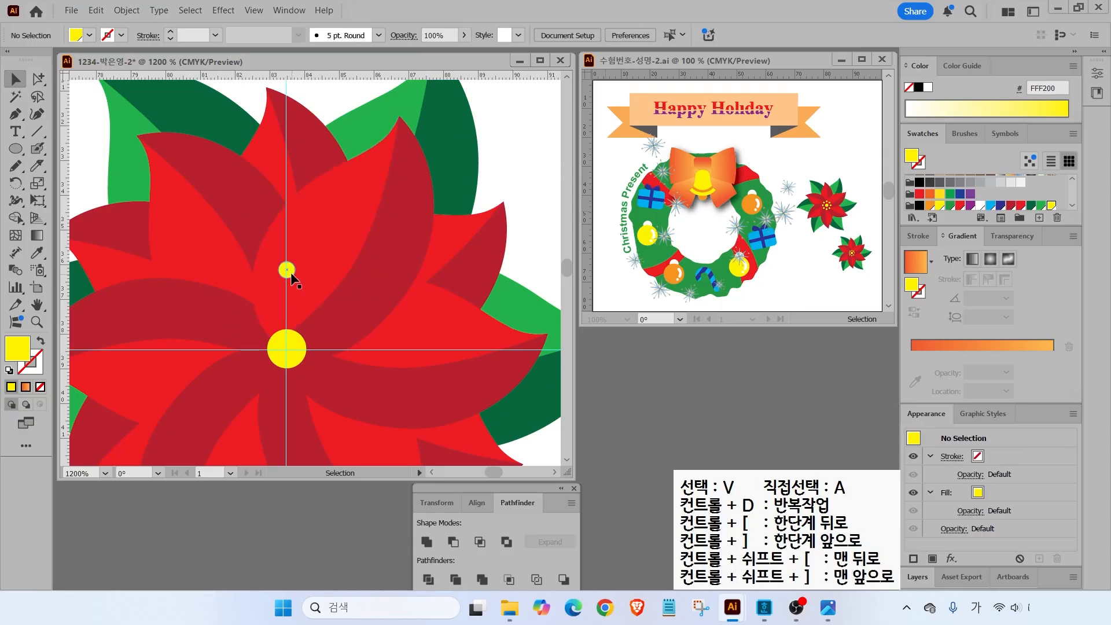
left_click_drag(288, 276, 289, 292)
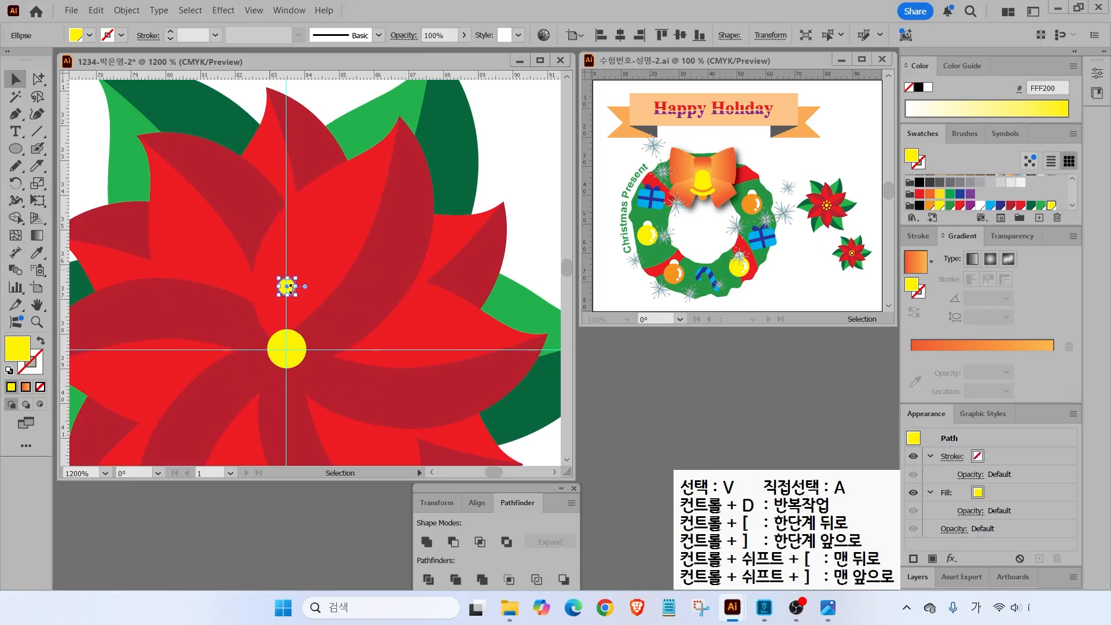
- Copy the dot 45° around the centre of the big yellow circle
left_click(15, 184)
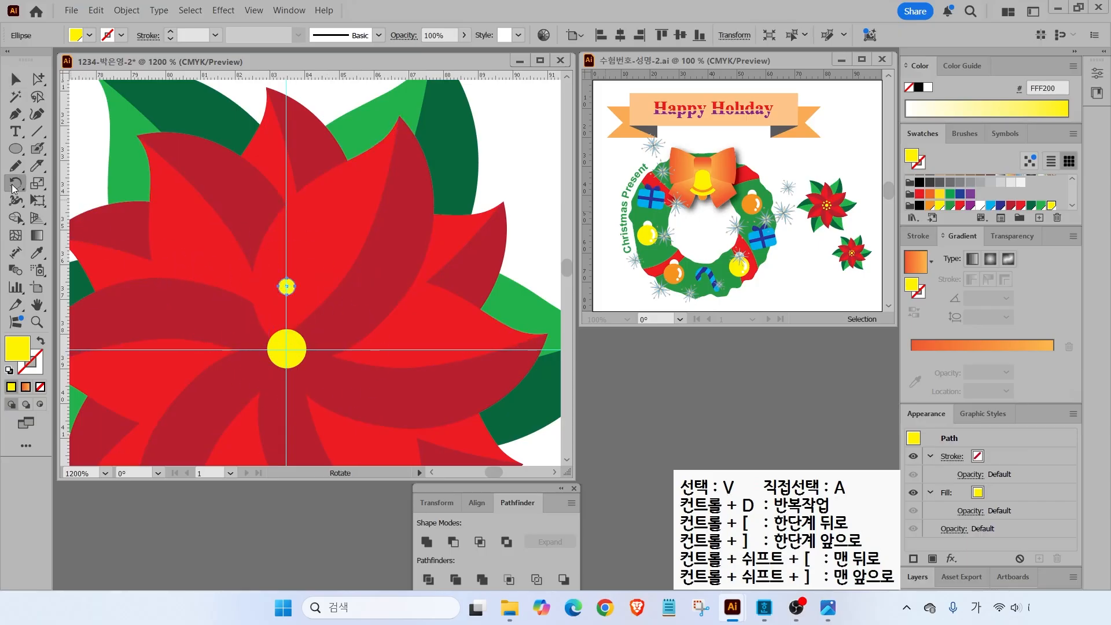
left_click_drag(275, 351, 303, 349)
key("Escape")
left_click(286, 349, "alt")
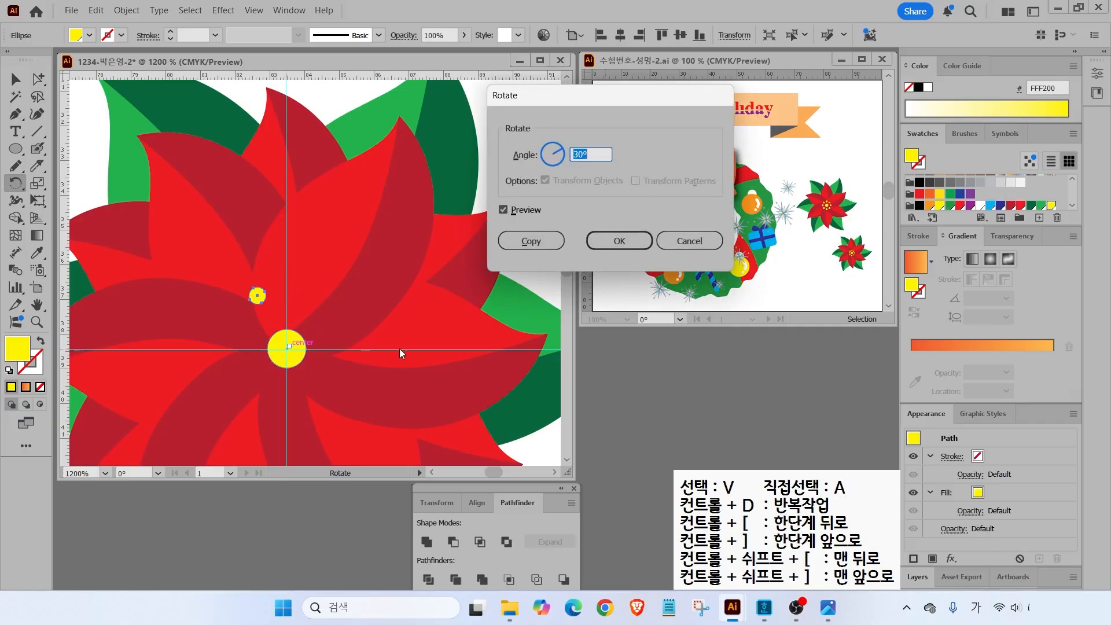
type("45")
left_click(502, 210)
left_click(501, 210)
left_click(502, 210)
left_click(501, 210)
left_click(501, 211)
left_click(501, 210)
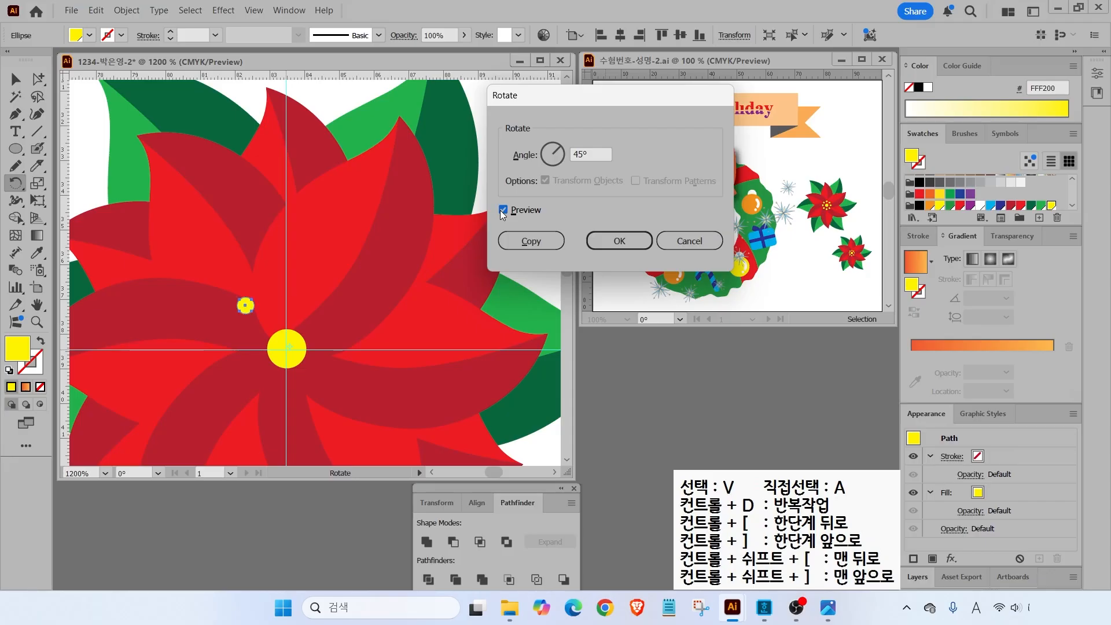
left_click(529, 240)
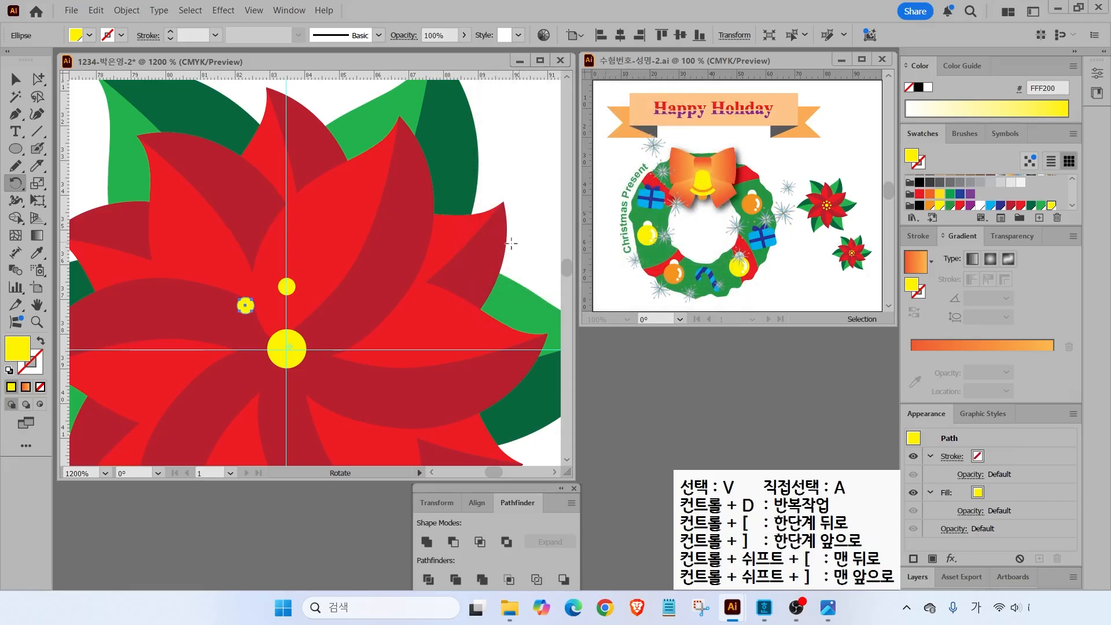
- Repeat the rotated copy to finish the eight-dot ring, then fit the artboard and deselect
key("v")
key("ctrl+d")
key("ctrl+d")
key("ctrl+d")
key("ctrl+d")
key("ctrl+d")
key("ctrl+d")
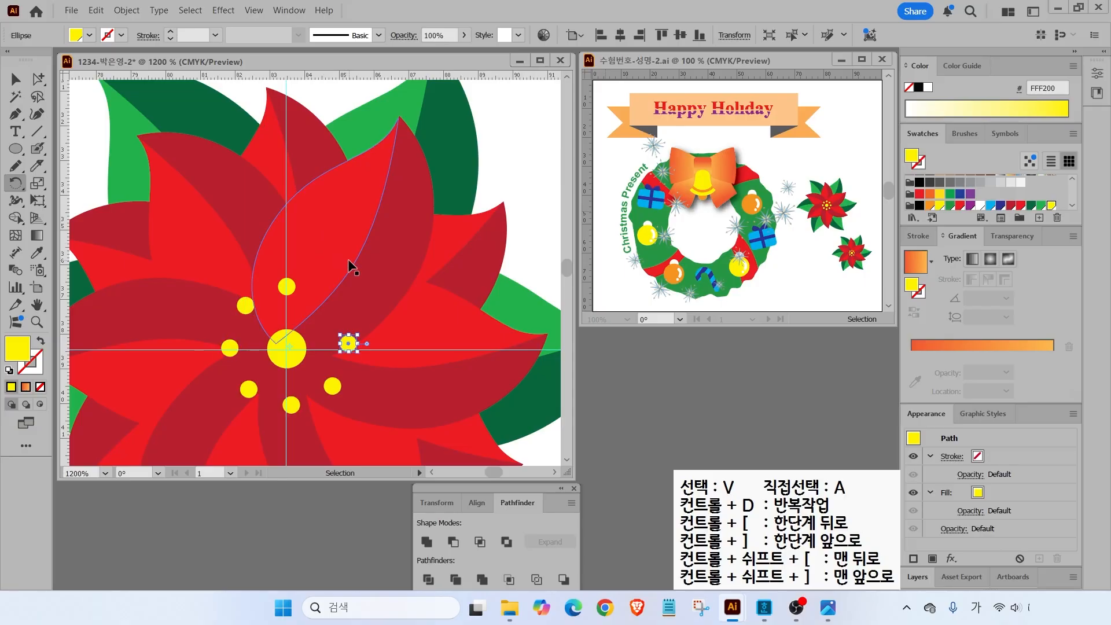
key("r")
double_click(37, 305)
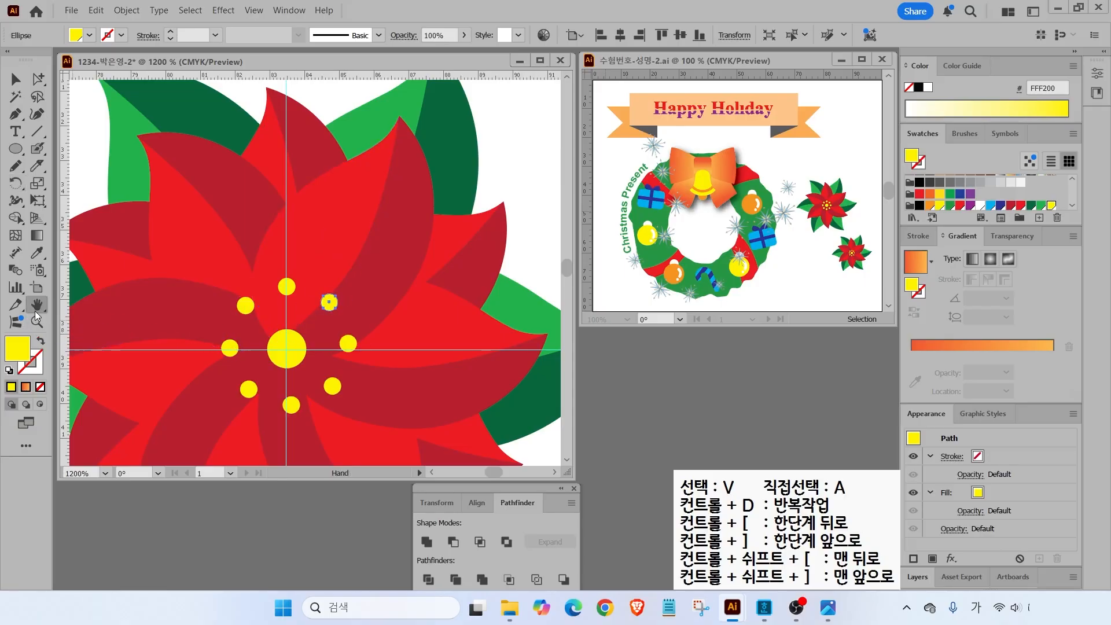
left_click(15, 79)
key("ctrl+shift+a")
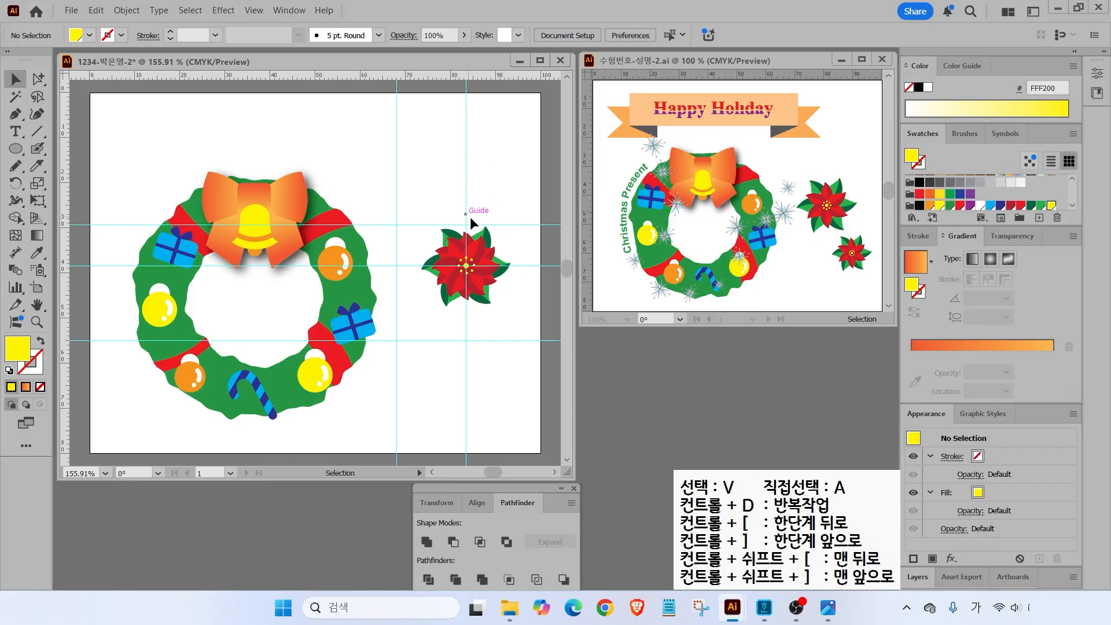
- Duplicate the poinsettia down-right, shrink the copy, and reposition both flowers
left_click_drag(425, 214, 522, 303)
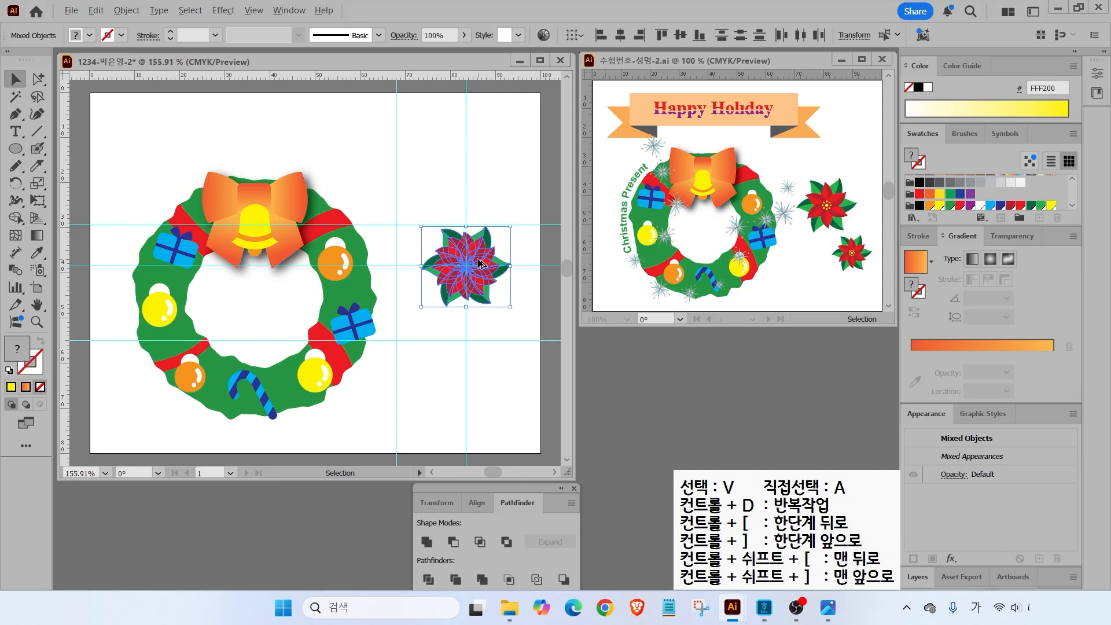
left_click_drag(478, 263, 494, 361)
left_click_drag(449, 321, 482, 352)
left_click_drag(482, 344, 483, 341)
left_click_drag(457, 263, 433, 263)
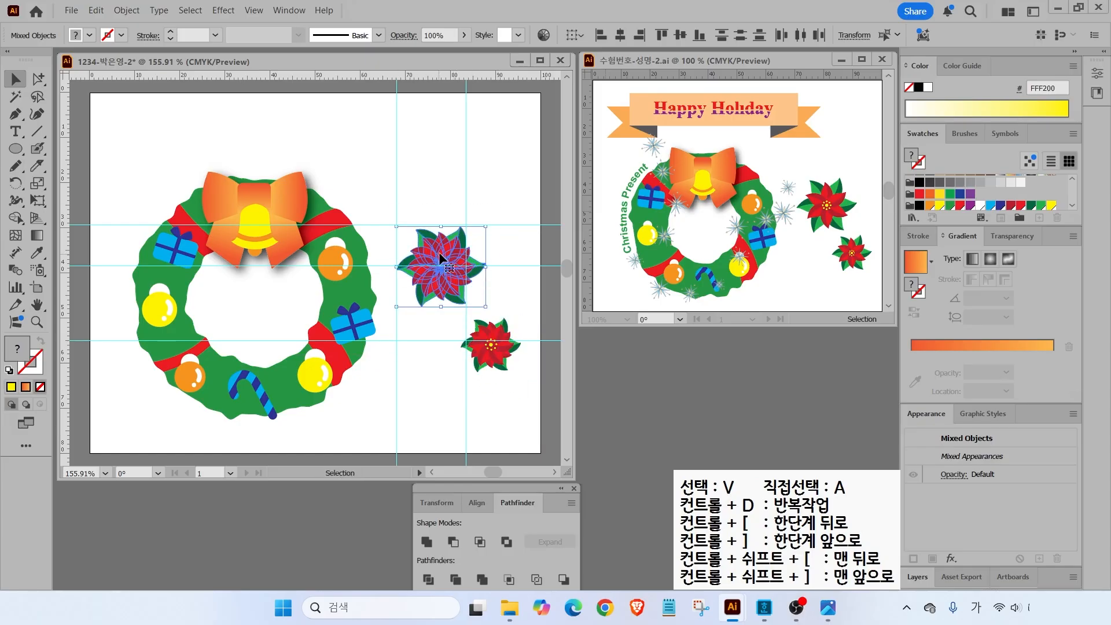
left_click_drag(499, 347, 494, 337)
left_click(384, 379)
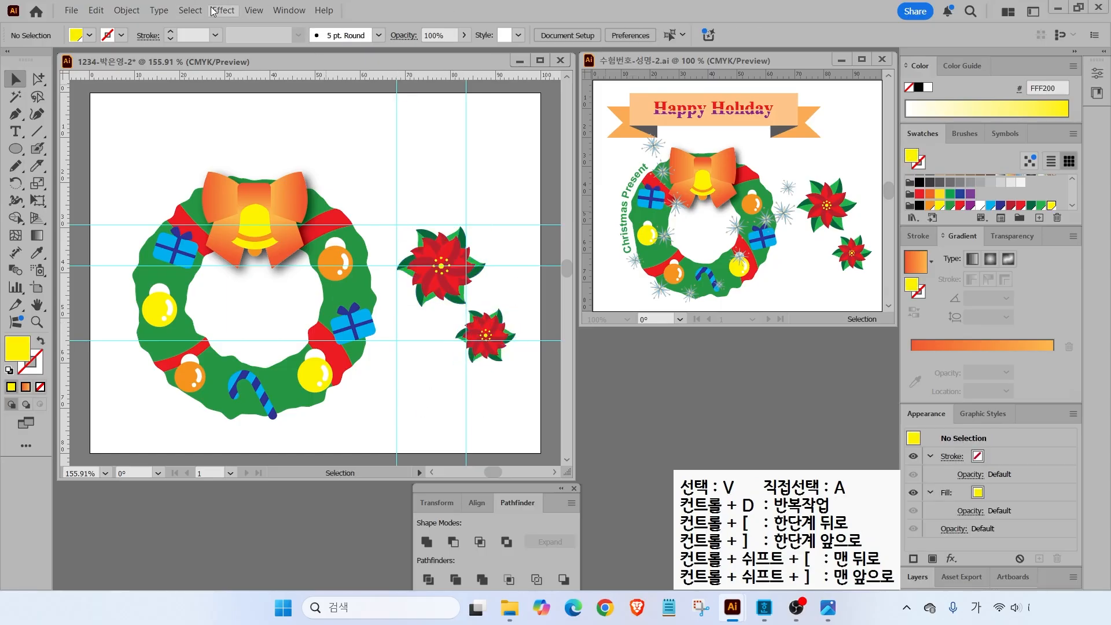
- Clear all the cyan guides from the artboard via View > Guides > Clear Guides
left_click(253, 11)
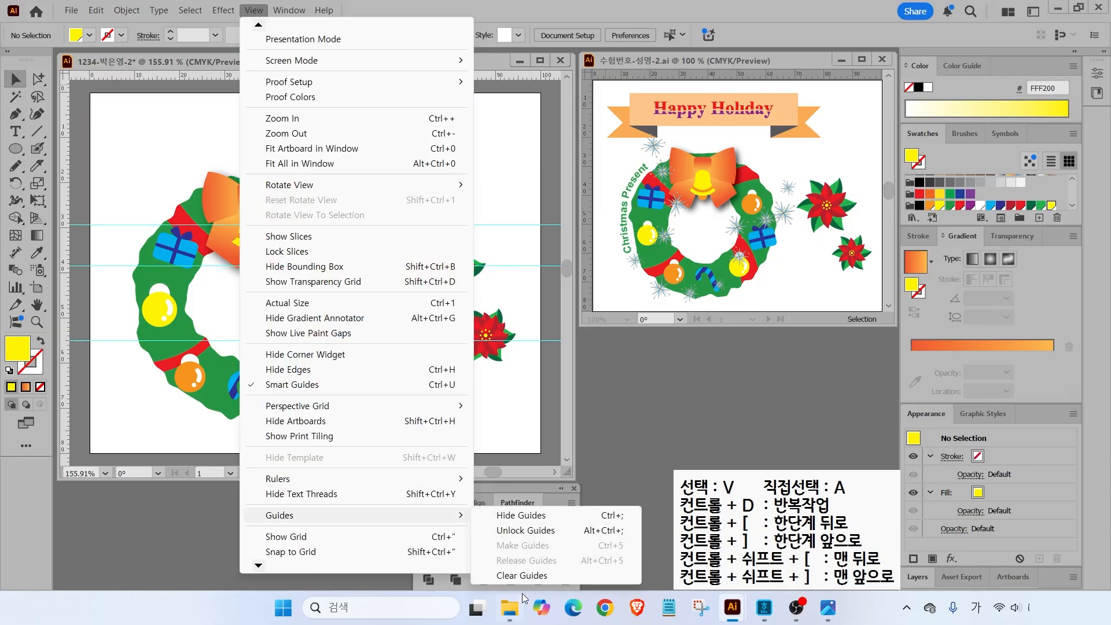
left_click(523, 576)
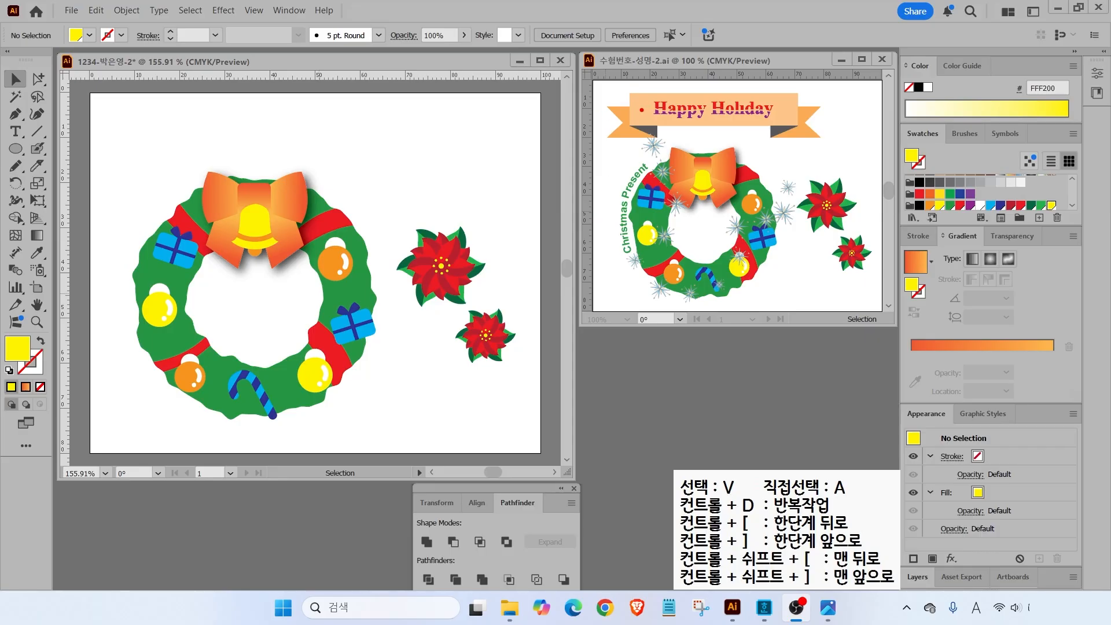
left_click_drag(641, 110, 604, 81)
left_click_drag(792, 186, 843, 132)
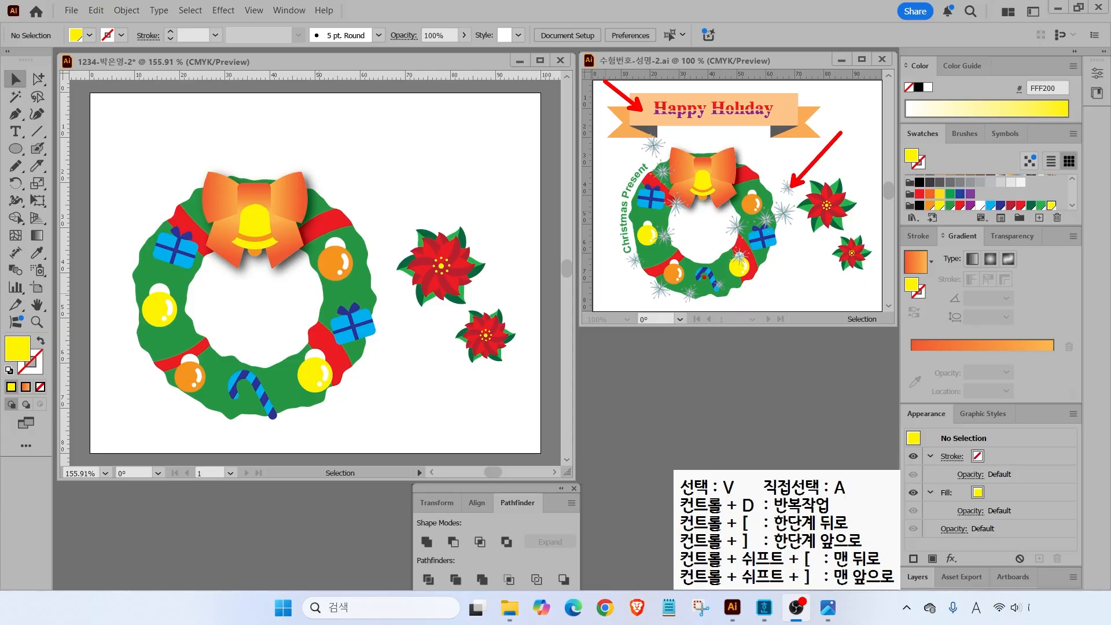
key("Escape")
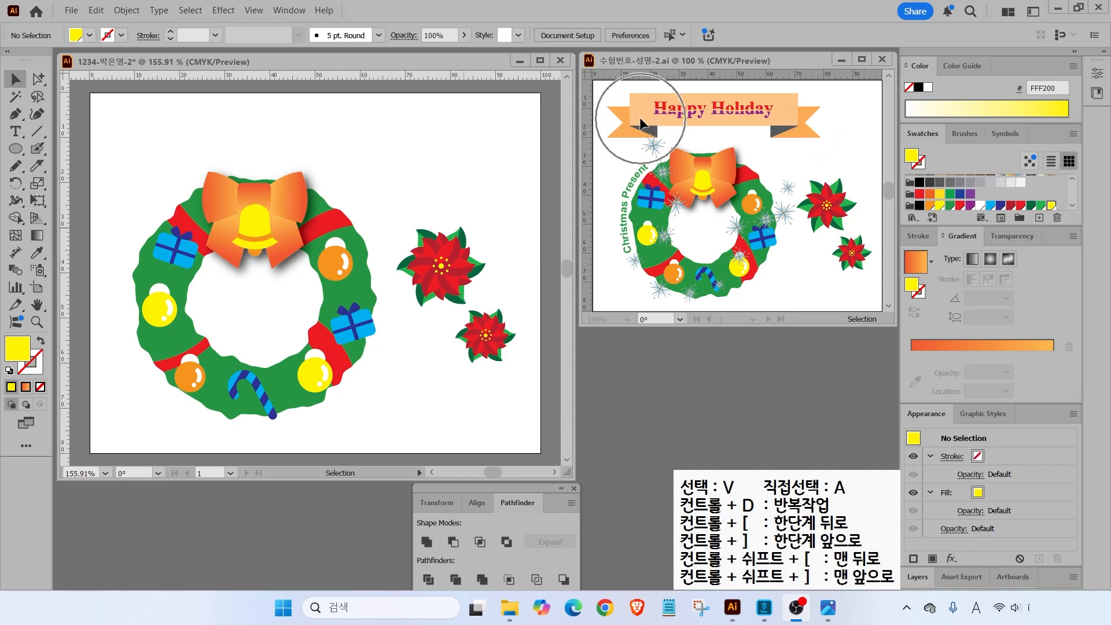
- Draw a horizontal line across the top of the artboard with a default black stroke
left_click(36, 133)
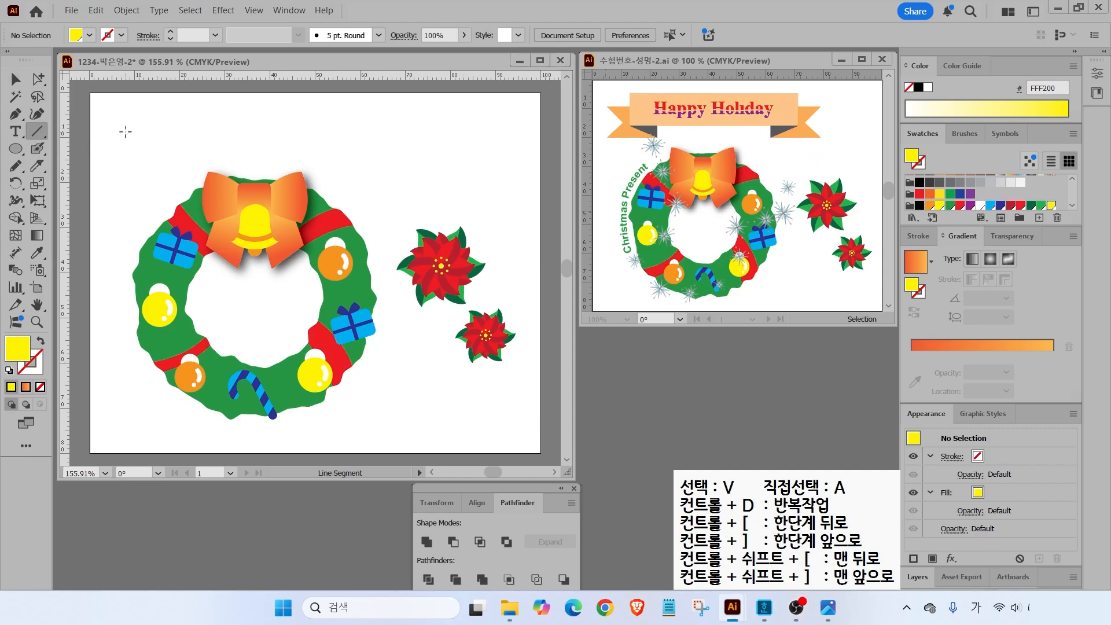
left_click_drag(127, 132, 493, 131)
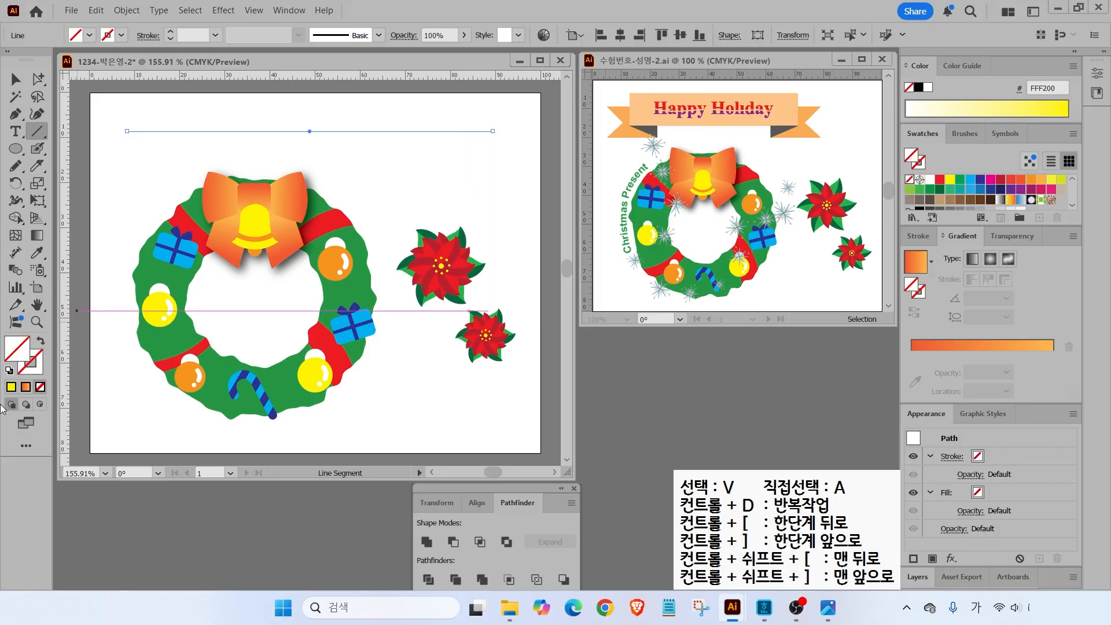
left_click(8, 371)
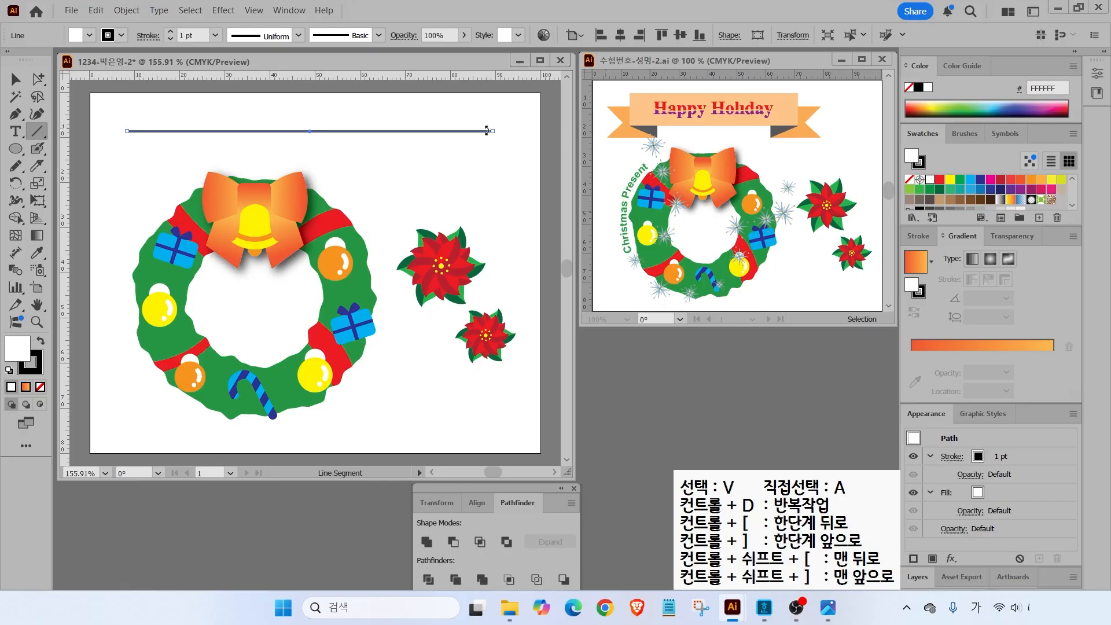
- Show the Brushes panel and bring up the Brush Libraries list
left_click(15, 79)
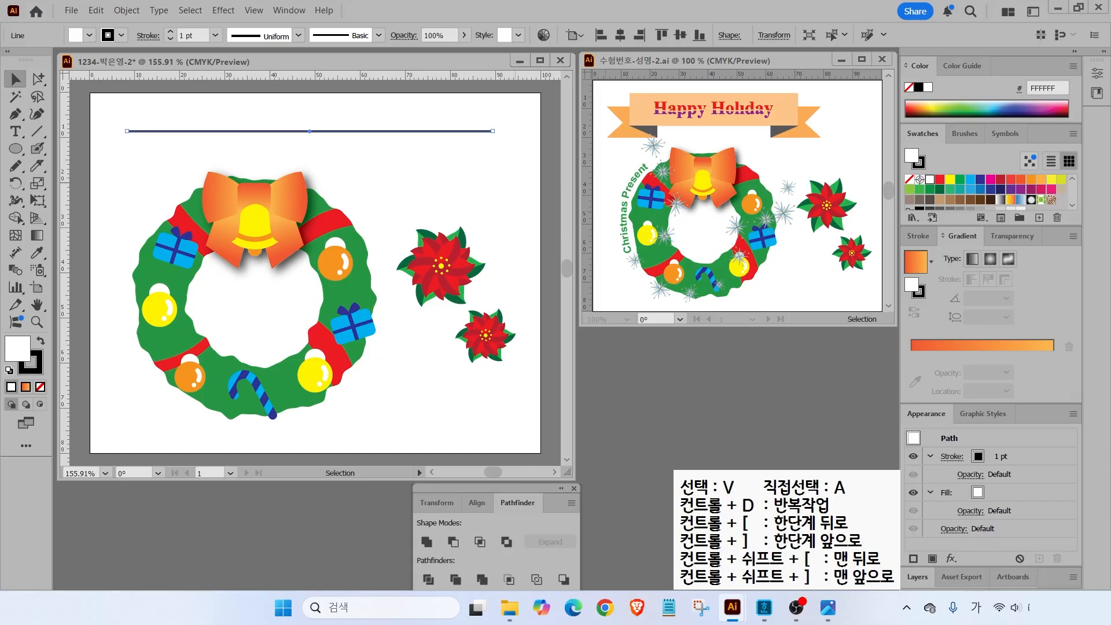
mouse_move(992, 149)
left_mouse_down()
mouse_move(953, 166)
mouse_move(1000, 137)
mouse_move(987, 170)
mouse_move(1017, 191)
left_mouse_up()
left_click(965, 134)
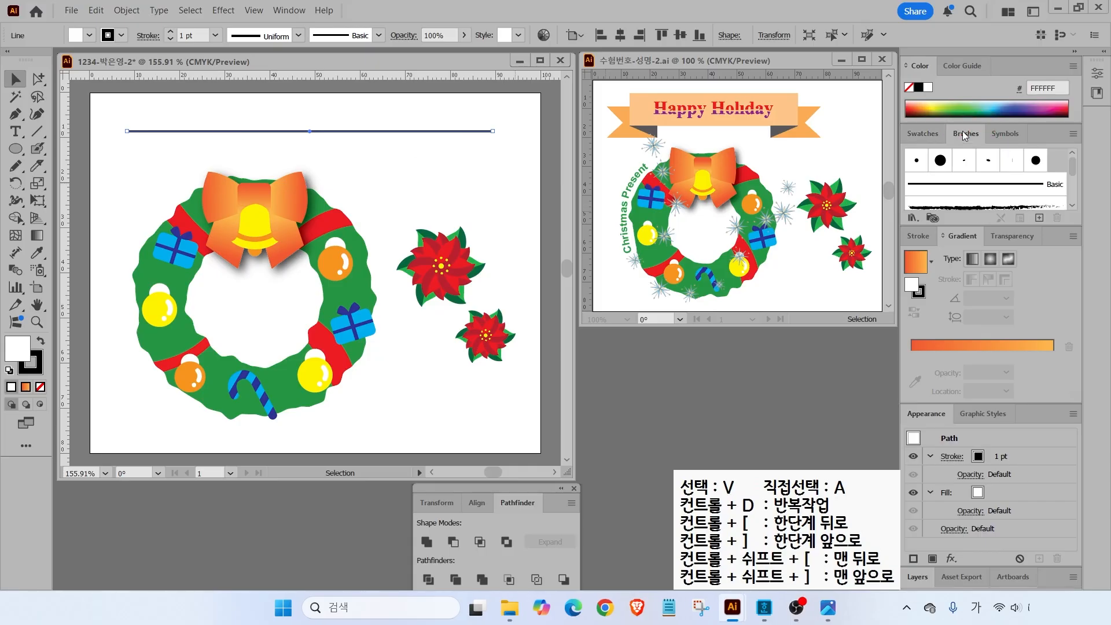
mouse_move(1074, 171)
left_mouse_down()
mouse_move(1073, 194)
mouse_move(1072, 159)
mouse_move(1072, 198)
left_mouse_up()
mouse_move(925, 223)
left_mouse_down()
mouse_move(891, 204)
mouse_move(910, 190)
mouse_move(926, 201)
mouse_move(936, 234)
mouse_move(962, 262)
left_mouse_up()
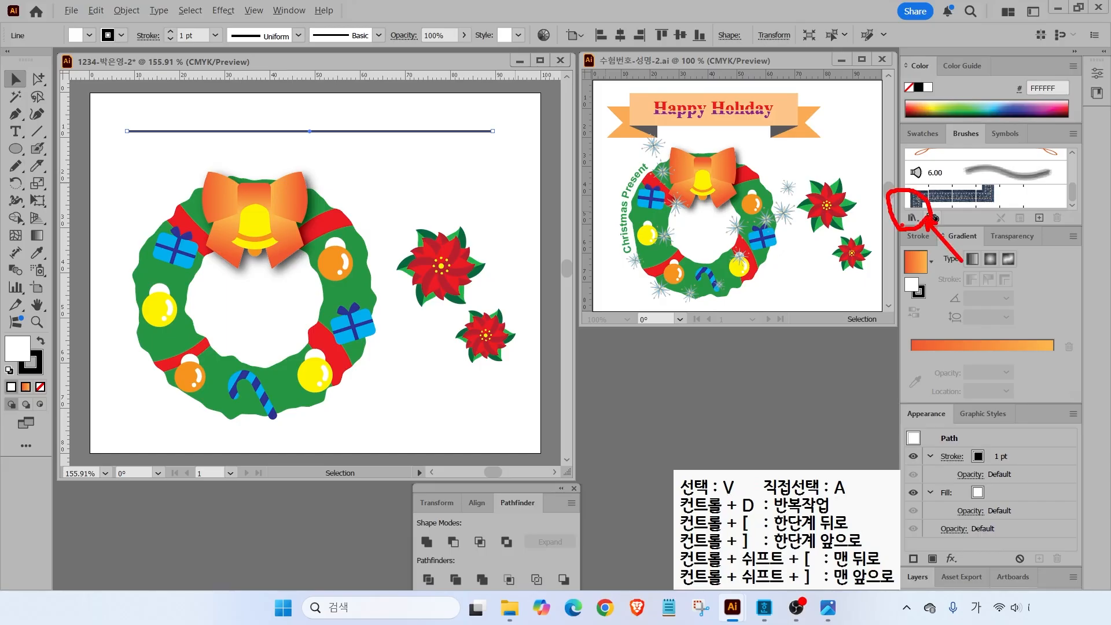
left_click(913, 217)
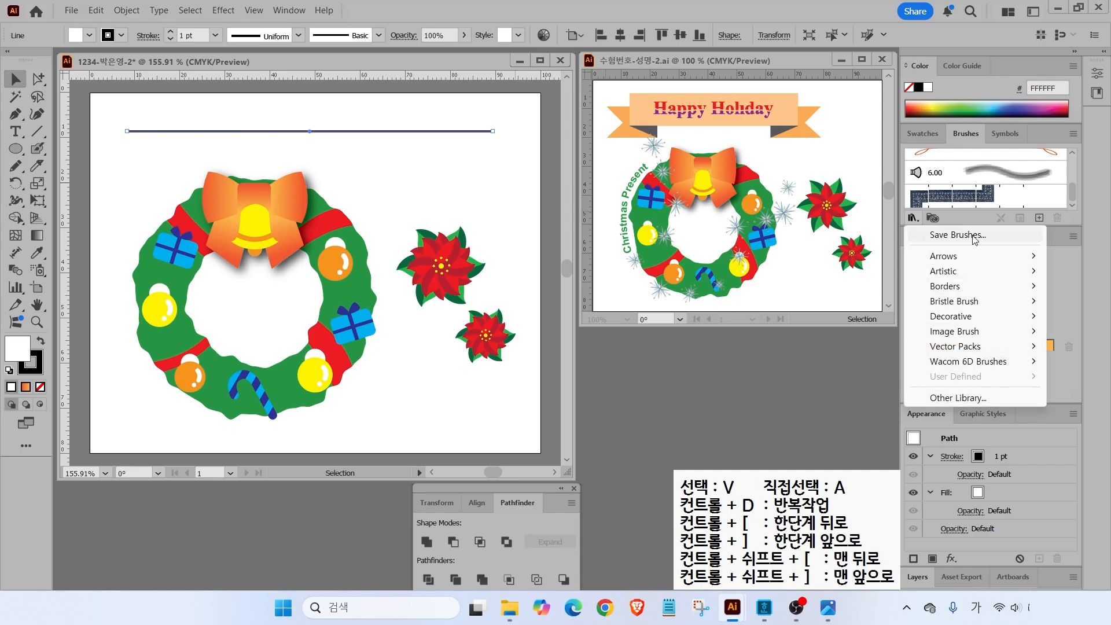
- Open the Artistic_Calligraphic brush library and enlarge and reposition its panel
mouse_move(944, 271)
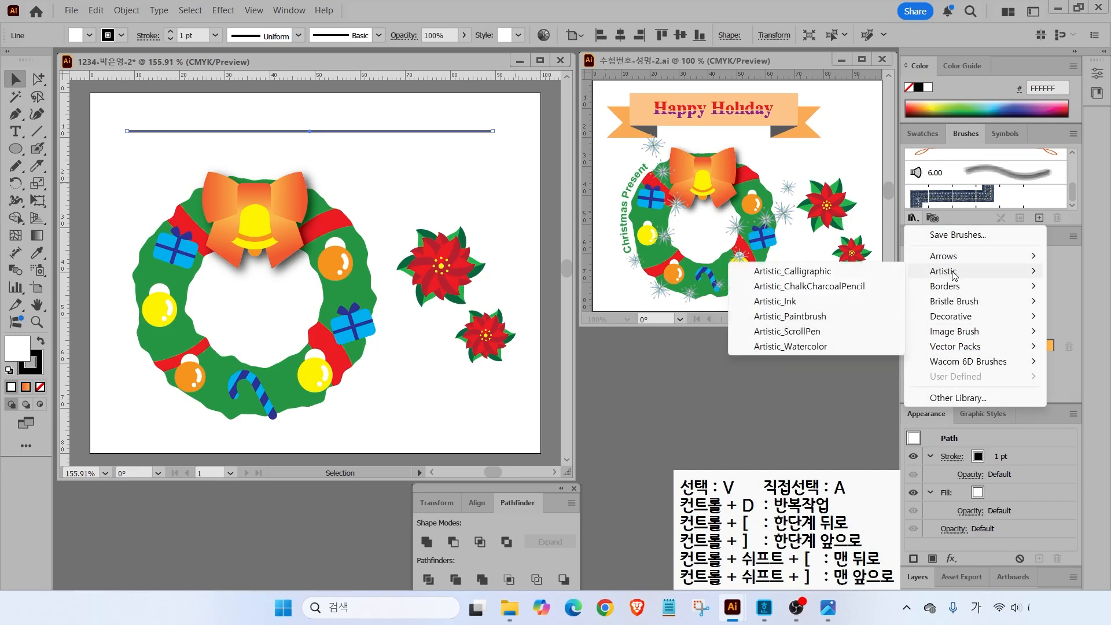
left_click(856, 273)
mouse_move(590, 274)
left_mouse_down()
mouse_move(616, 127)
mouse_move(619, 172)
left_mouse_up()
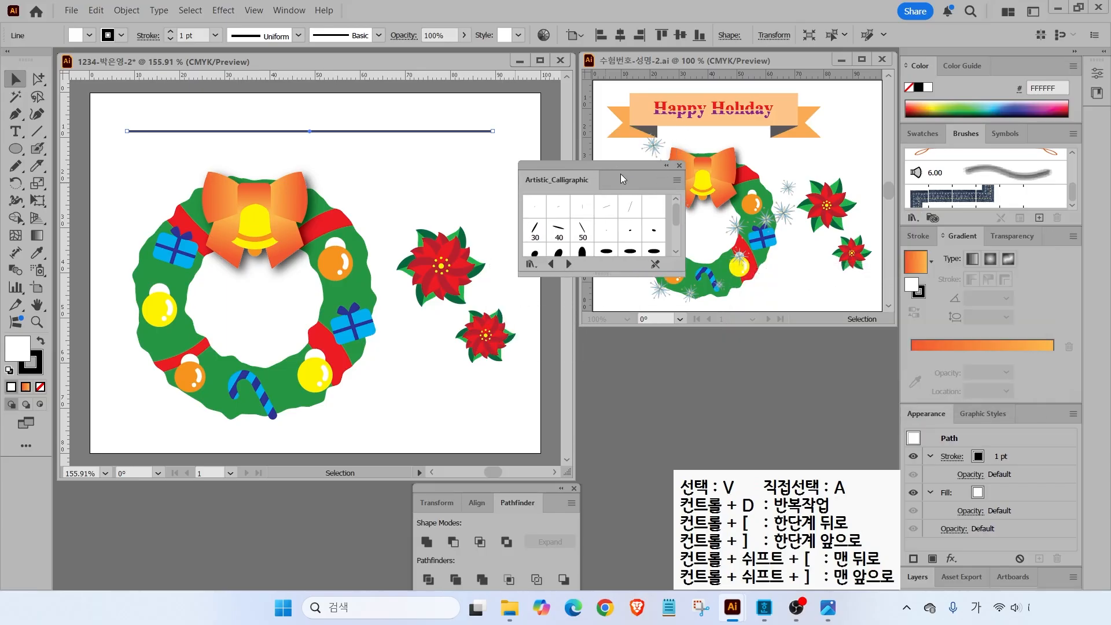
mouse_move(602, 274)
left_mouse_down()
mouse_move(602, 515)
mouse_move(602, 496)
left_mouse_up()
mouse_move(608, 167)
left_mouse_down()
mouse_move(710, 69)
mouse_move(656, 122)
left_mouse_up()
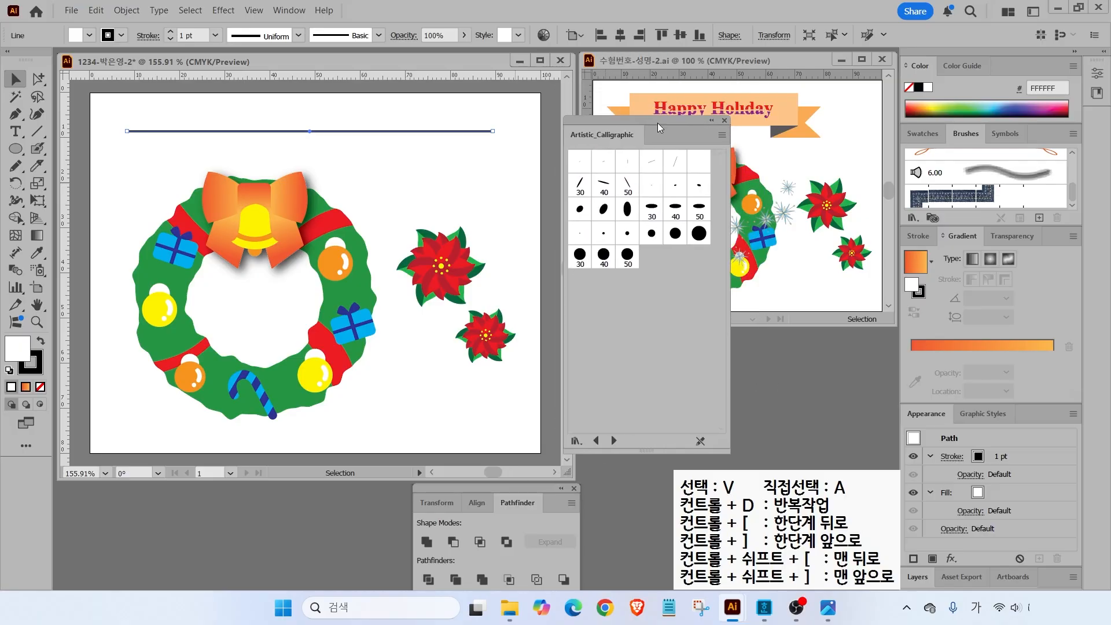
- Browse the brush libraries to Decorative_Banners and Seals and apply Banner 2 to the line
left_click(598, 444)
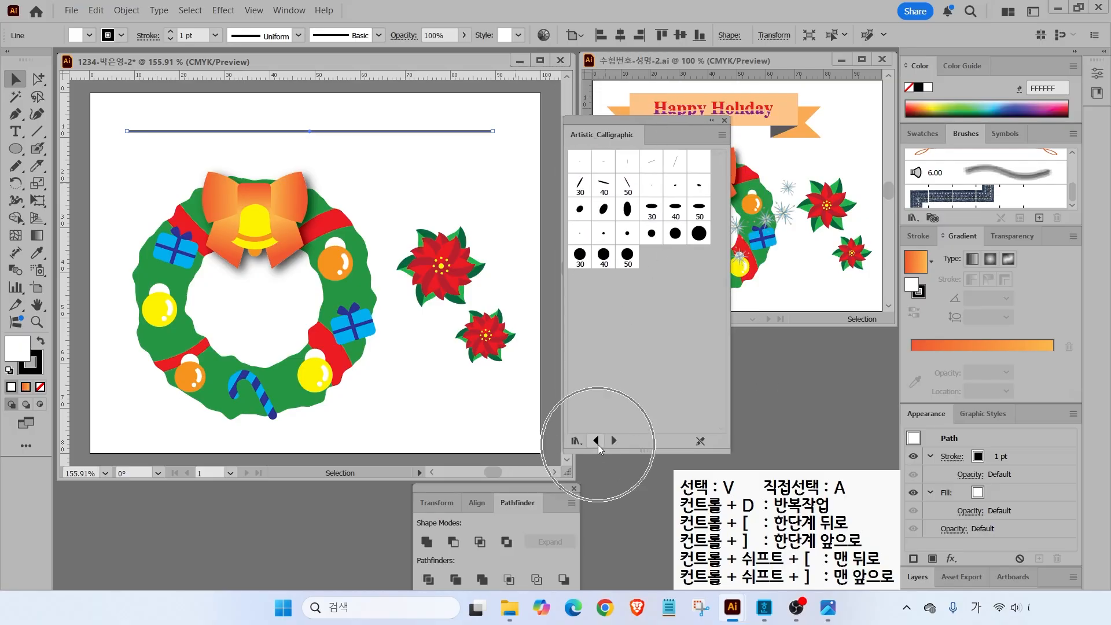
left_click(614, 442)
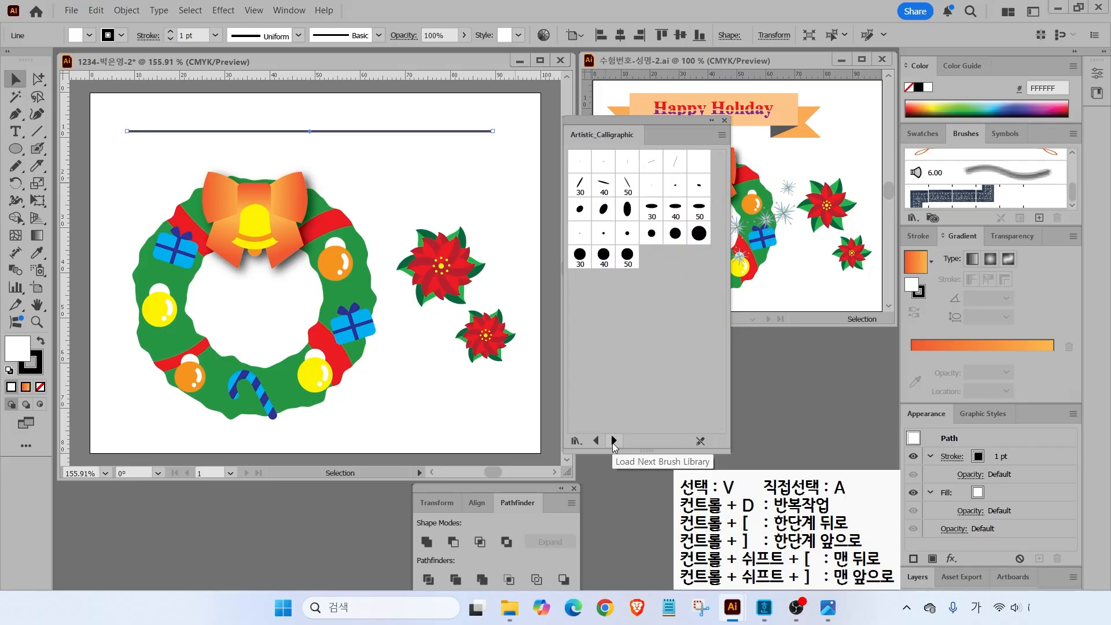
left_click(614, 441)
left_click(614, 442)
left_click(613, 442)
left_click(614, 442)
left_click(614, 442)
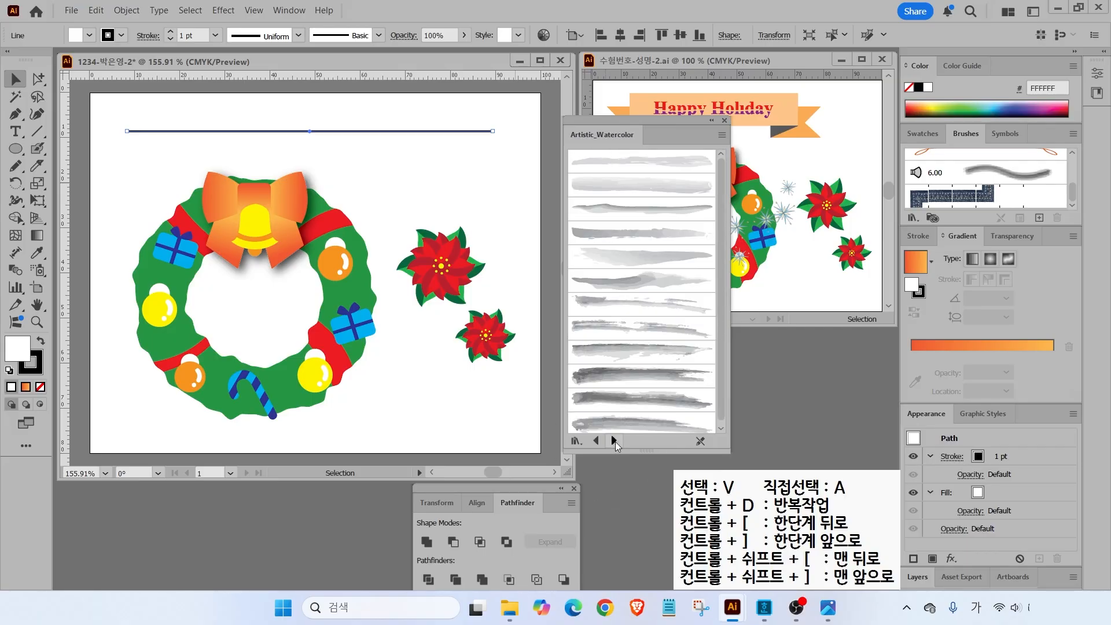
left_click(614, 442)
left_click(614, 442)
left_click(614, 441)
left_click(615, 442)
left_click(615, 441)
left_click(614, 442)
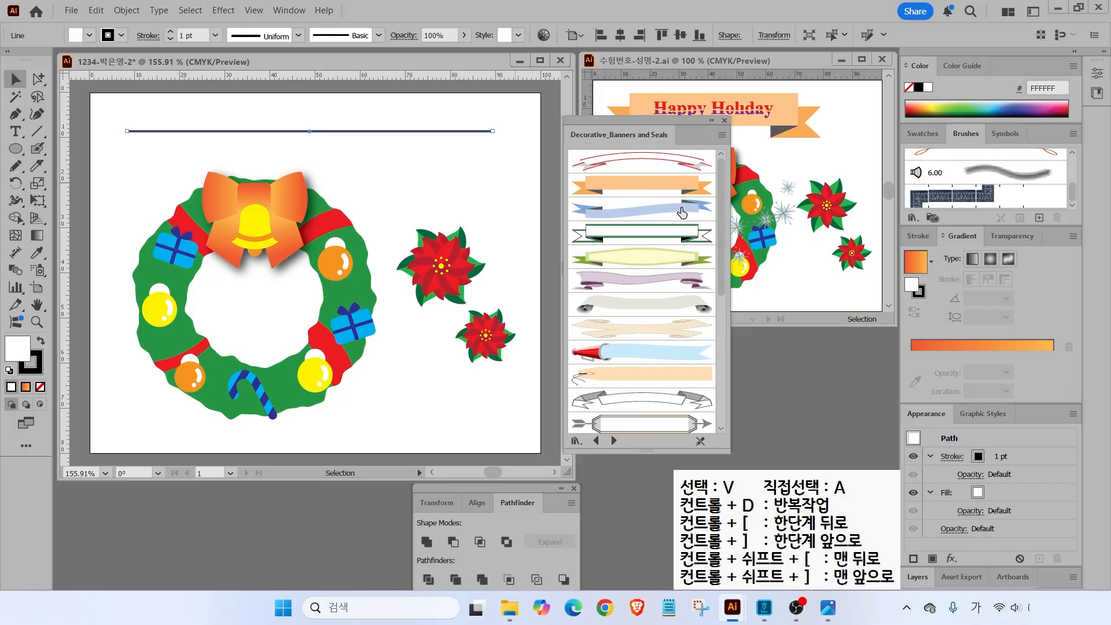
left_click(623, 191)
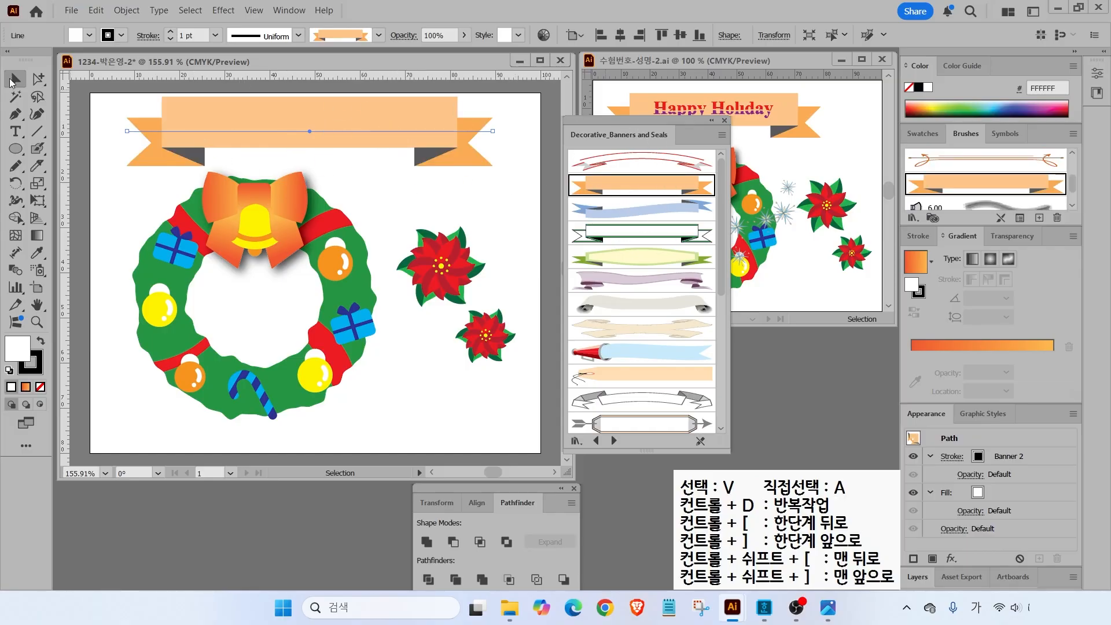
- Move the banner slightly down, shorten its right end to fit, and close the library
left_click_drag(343, 127, 343, 137)
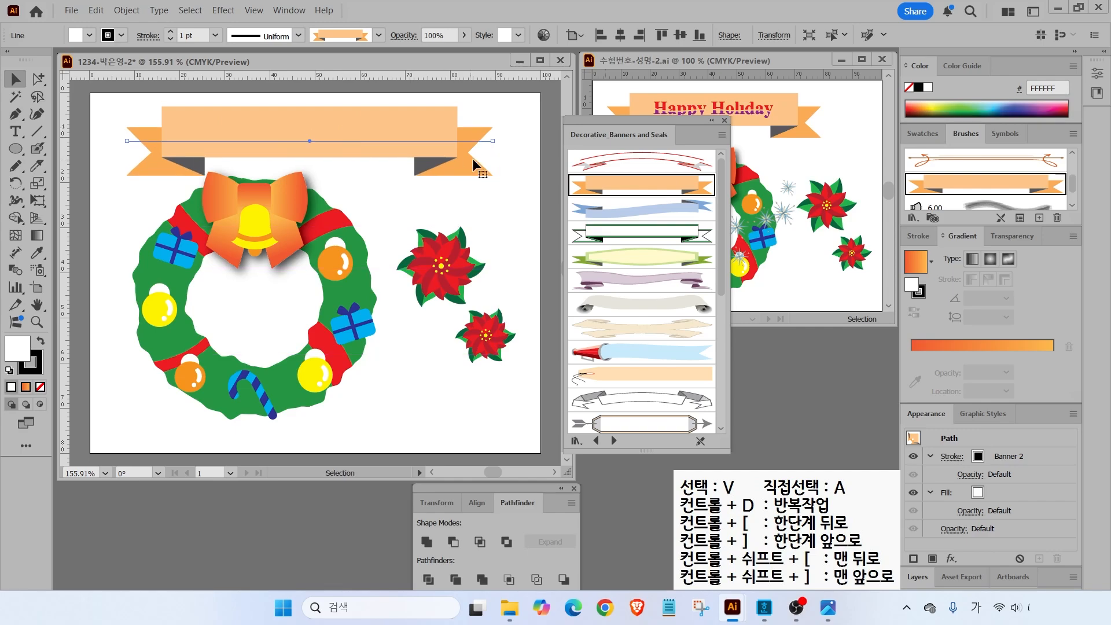
left_click_drag(492, 142, 467, 144)
left_click(467, 144)
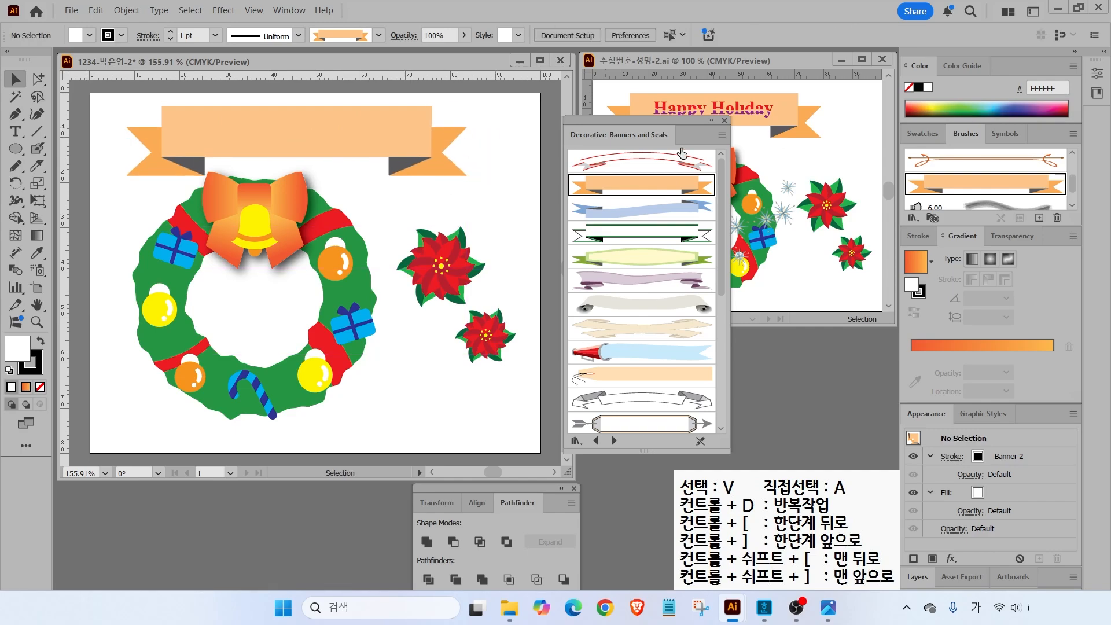
left_click(724, 121)
mouse_move(634, 113)
left_mouse_down()
mouse_move(666, 190)
mouse_move(637, 244)
mouse_move(643, 279)
mouse_move(687, 299)
mouse_move(731, 276)
mouse_move(736, 227)
mouse_move(787, 208)
mouse_move(798, 169)
left_mouse_up()
key("Escape")
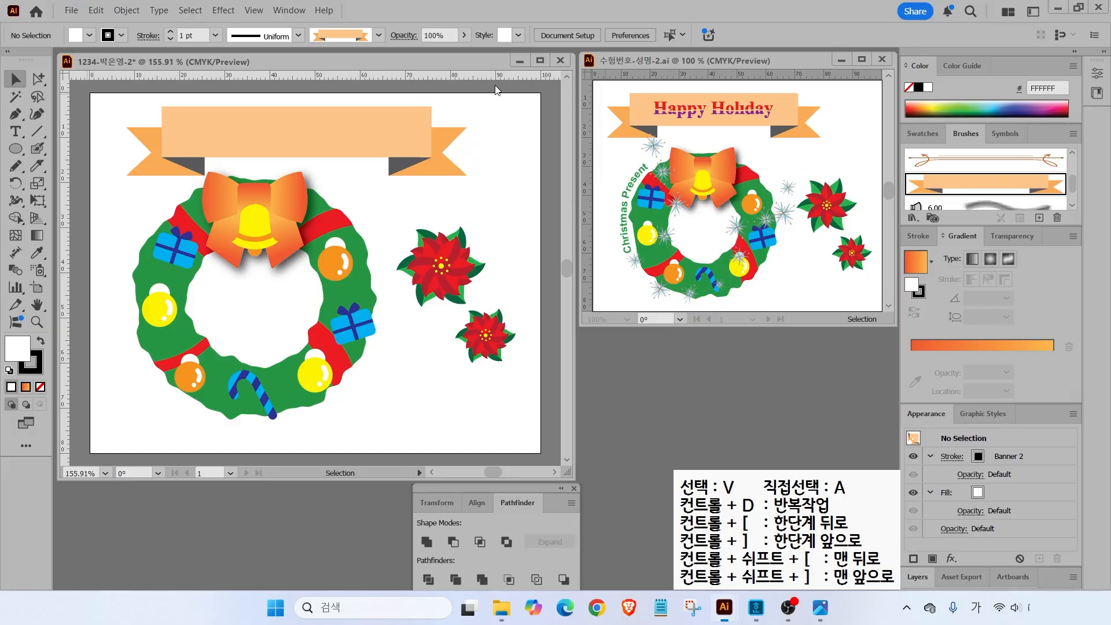
- Paint a winding freehand stroke across the wreath with the Paintbrush and select it
left_click(33, 150)
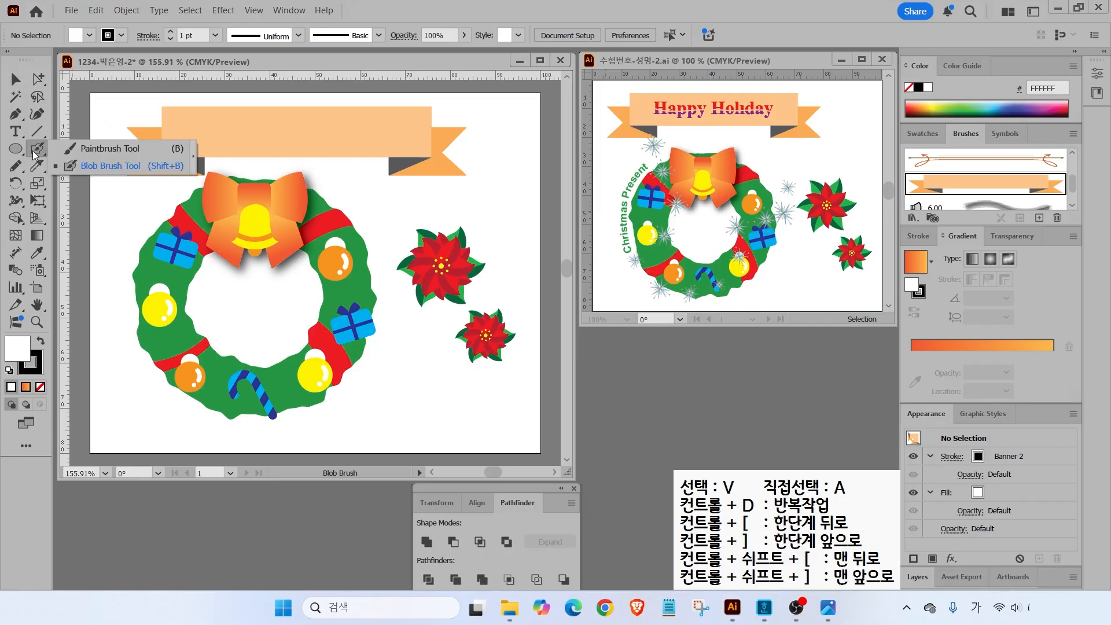
left_click(114, 148)
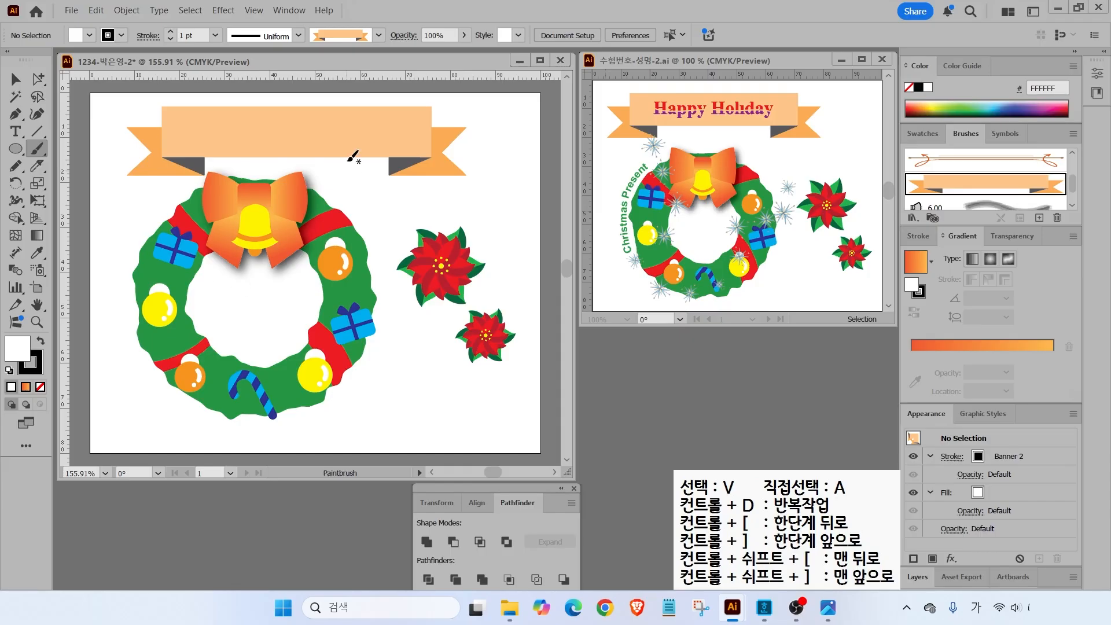
mouse_move(162, 178)
left_mouse_down()
mouse_move(202, 223)
mouse_move(224, 279)
mouse_move(171, 348)
mouse_move(165, 394)
mouse_move(240, 419)
mouse_move(286, 363)
mouse_move(342, 367)
mouse_move(321, 292)
mouse_move(392, 223)
mouse_move(402, 195)
left_mouse_up()
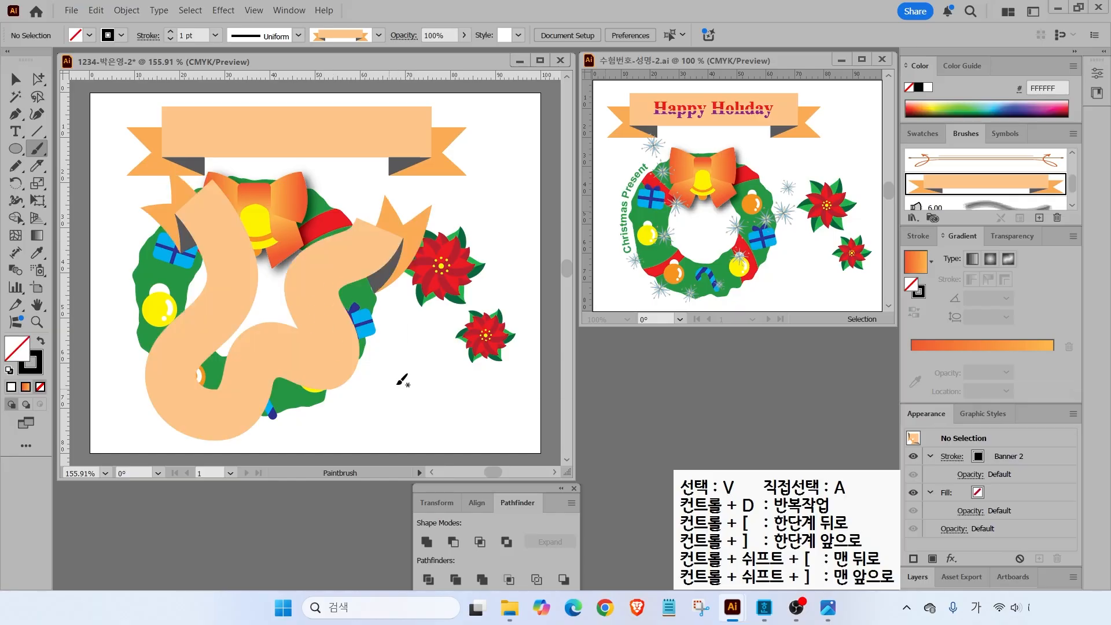
key("ctrl")
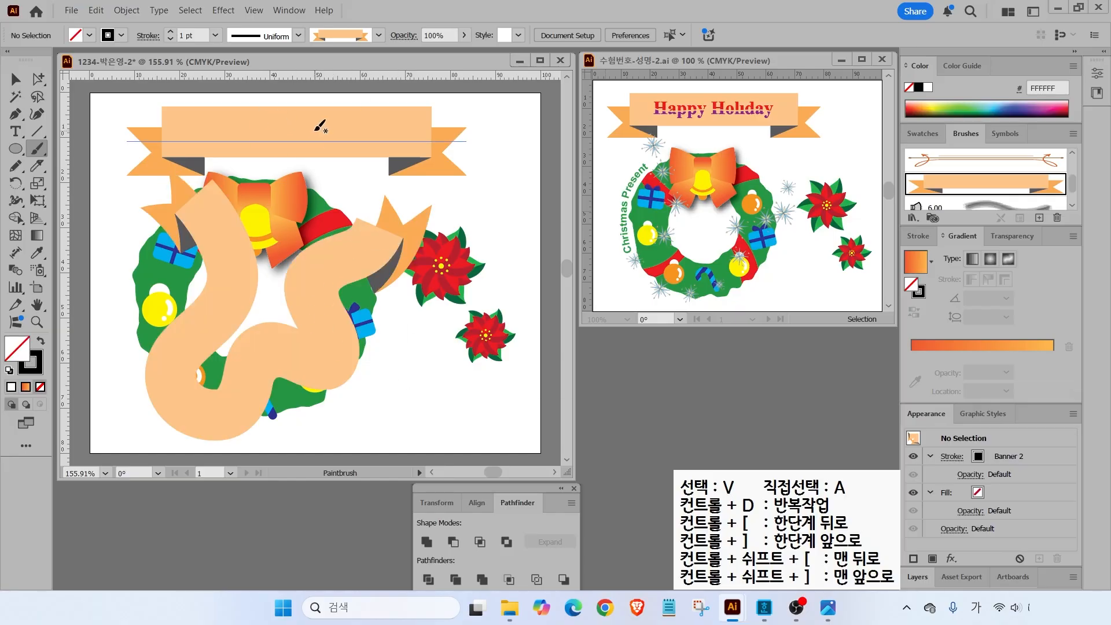
key("v")
left_click(225, 295)
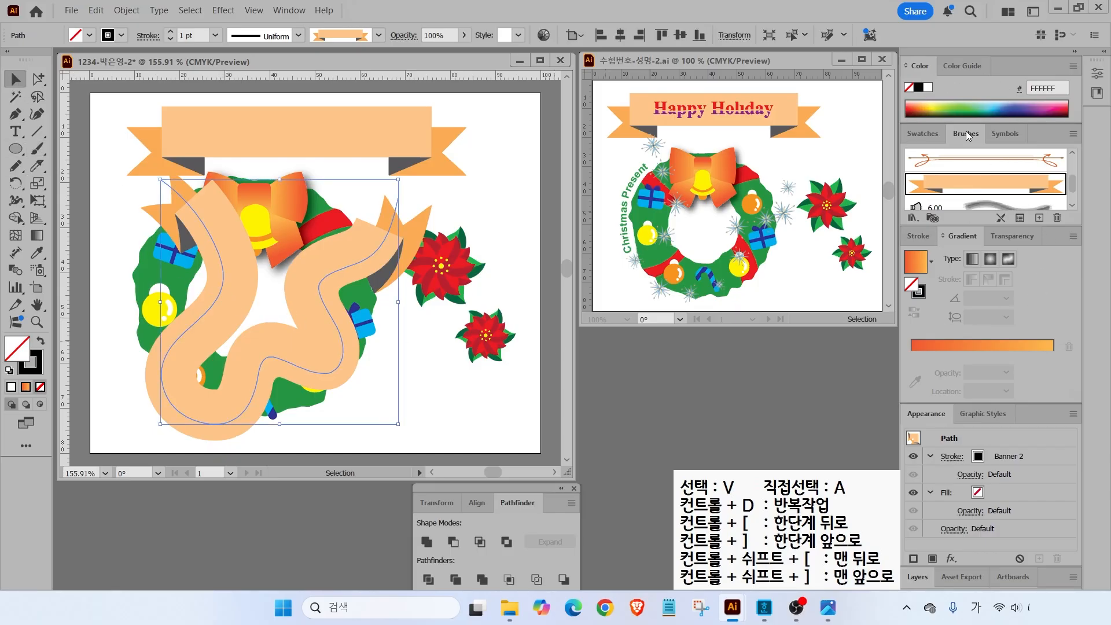
- Open the Artistic_Calligraphic brush library from the Brush Libraries menu
key("ctrl")
left_click(914, 219)
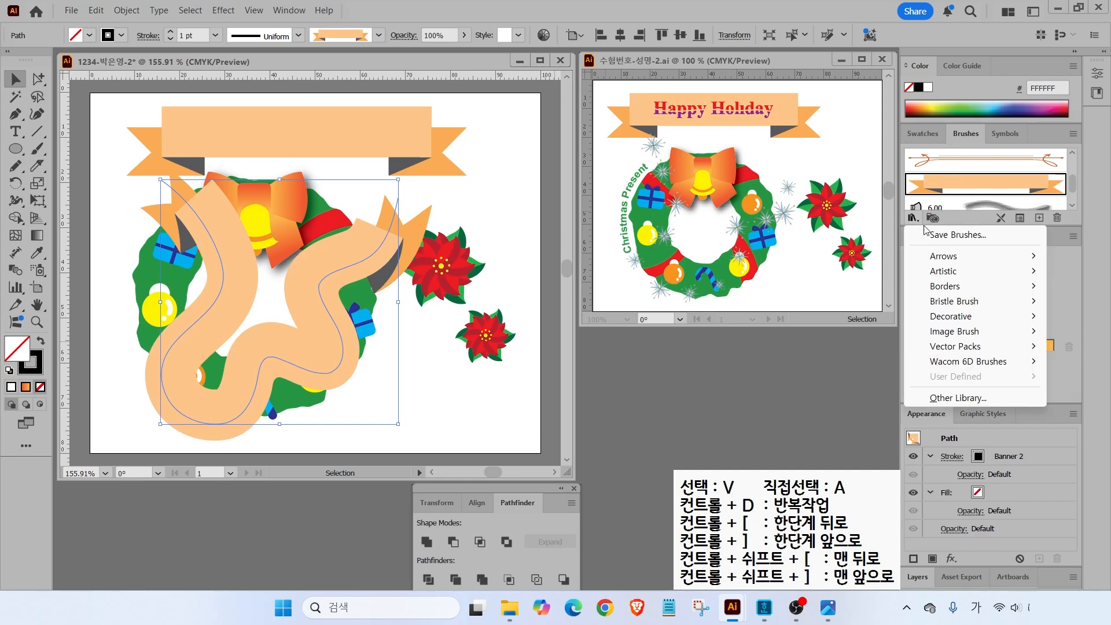
mouse_move(954, 279)
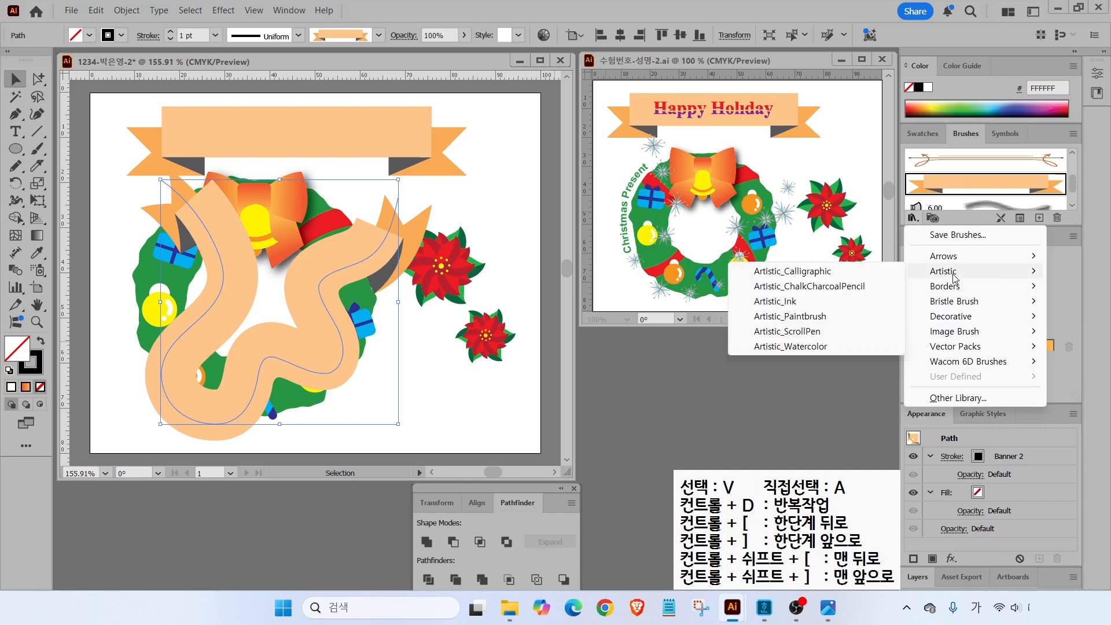
left_click(781, 276)
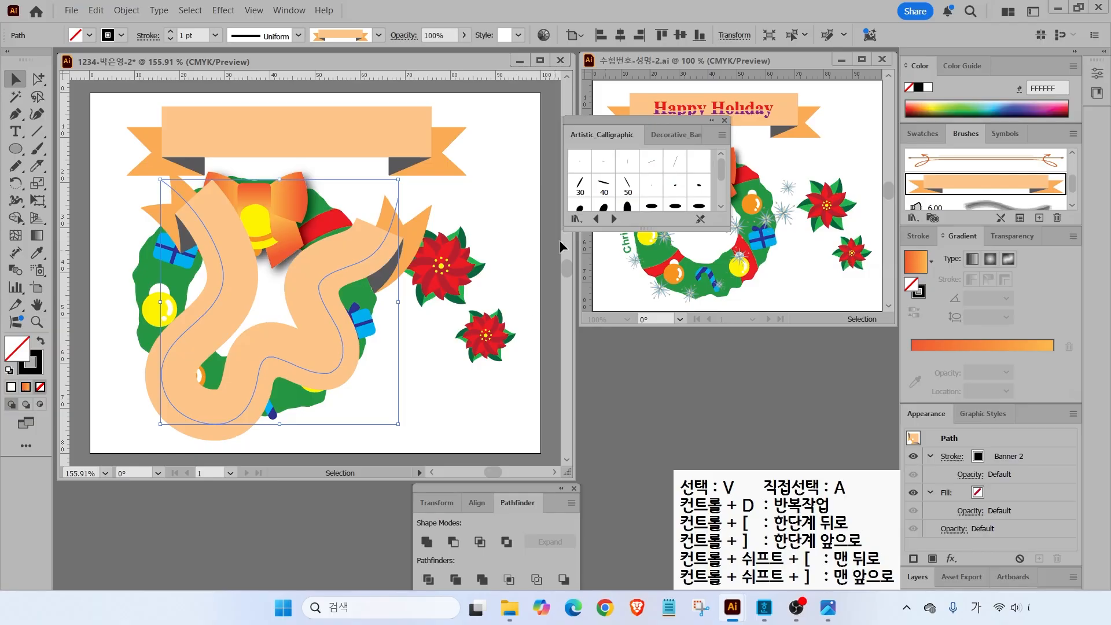
- Browse to the Decorative_Scatter library and apply the Snowflake brush to the stroke
mouse_move(619, 132)
left_mouse_down()
mouse_move(567, 264)
mouse_move(579, 198)
left_mouse_up()
left_click_drag(609, 293, 605, 508)
left_click(570, 498)
left_click(570, 498)
left_click(570, 498)
left_click(569, 498)
left_click(570, 497)
left_click(569, 498)
left_click(569, 498)
left_click(570, 498)
left_click(570, 498)
left_click(570, 498)
left_click(570, 498)
left_click(570, 498)
left_click(570, 498)
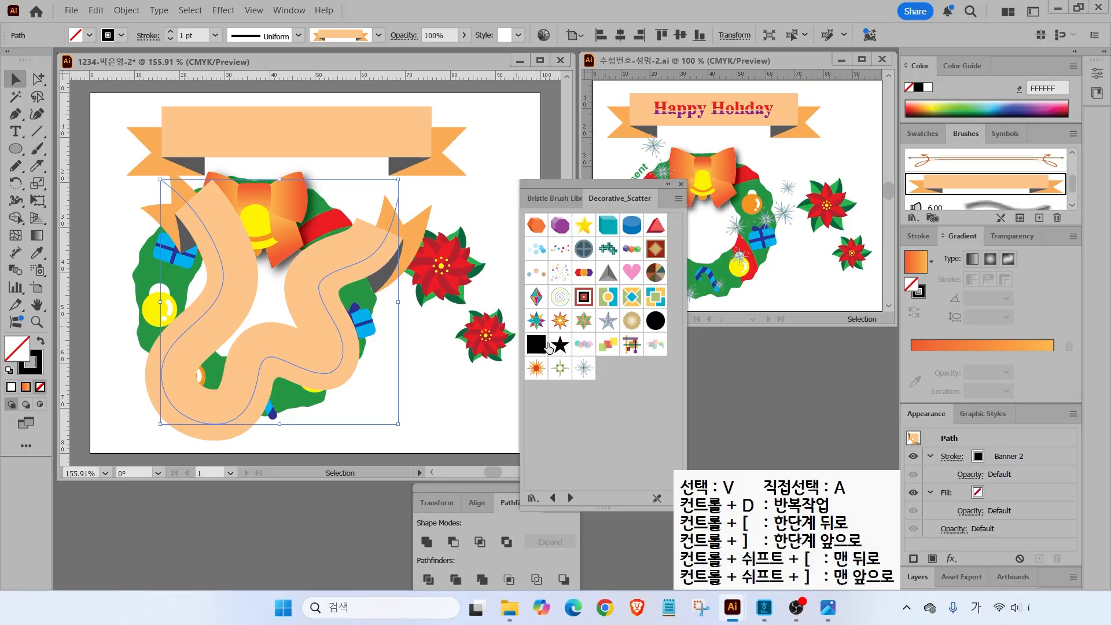
left_click(582, 367)
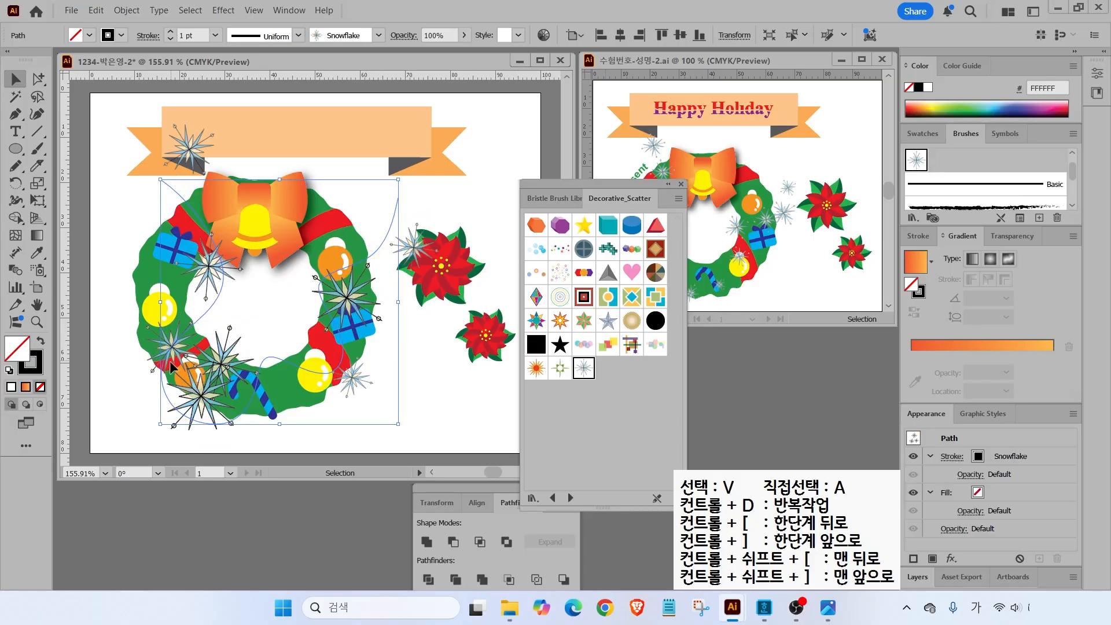
mouse_move(201, 388)
left_mouse_down()
mouse_move(297, 430)
mouse_move(190, 400)
left_mouse_up()
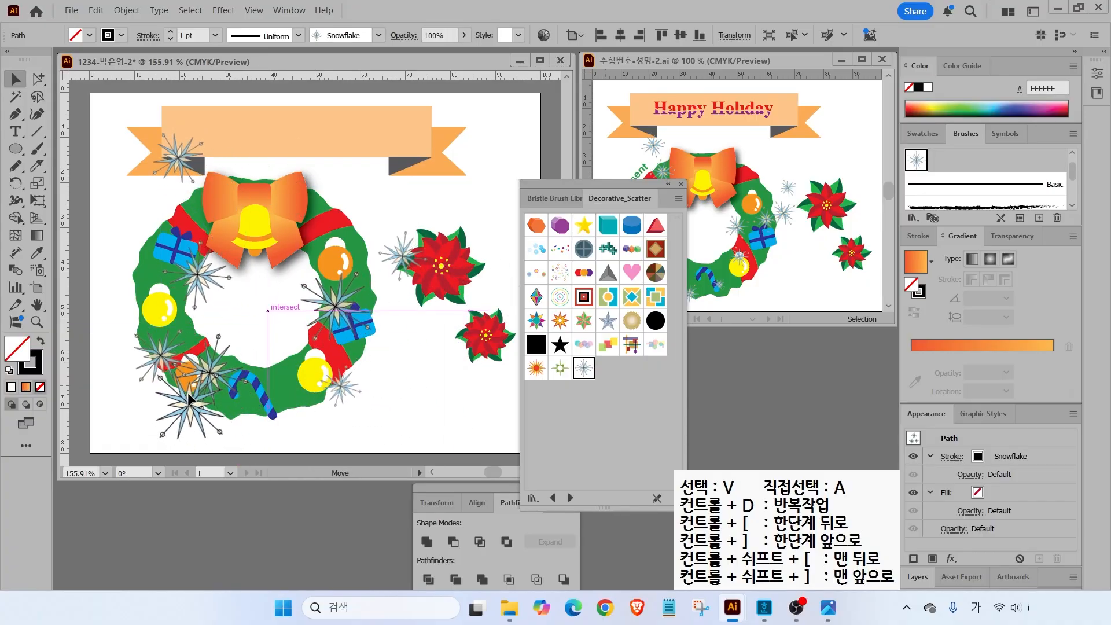
- Close the library, set stroke weight to 0.5 pt, and nudge the snowflake path
left_click(681, 185)
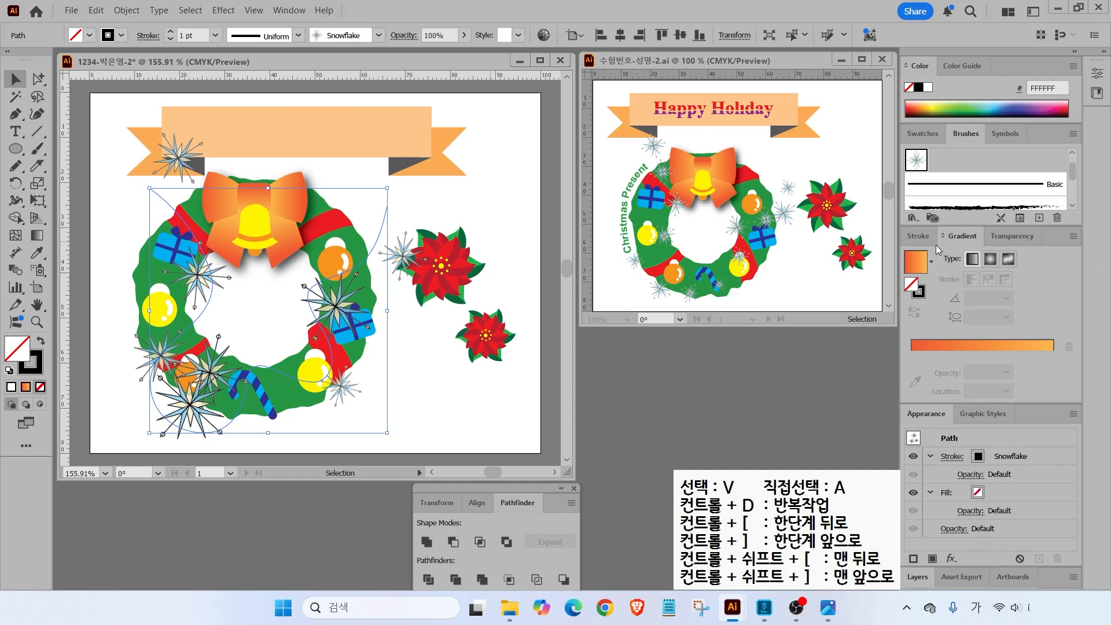
left_click(920, 237)
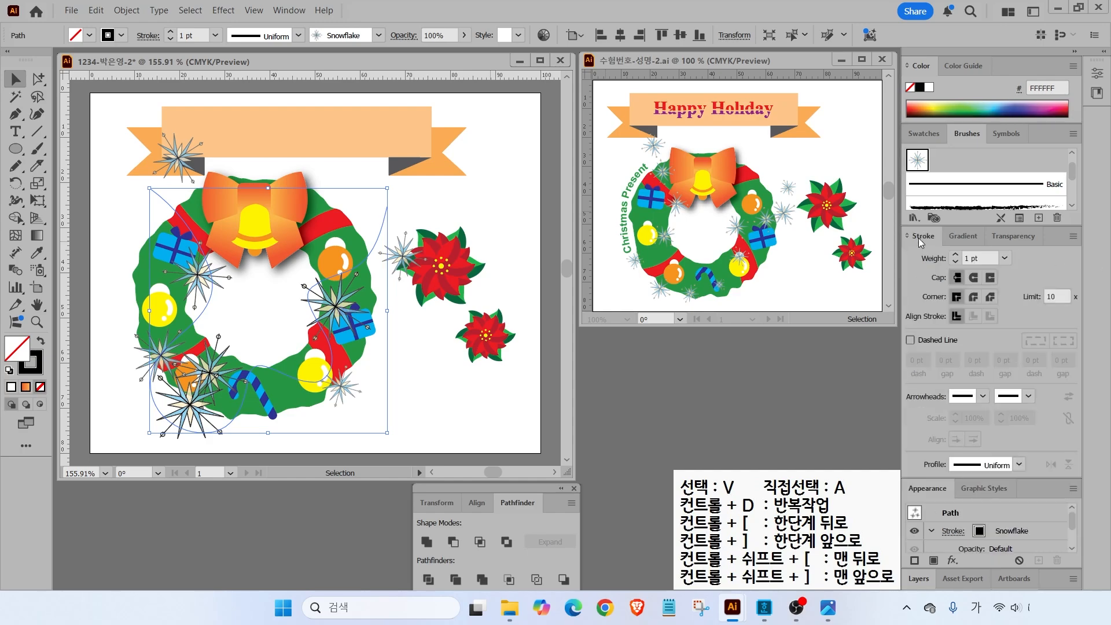
left_click(1008, 258)
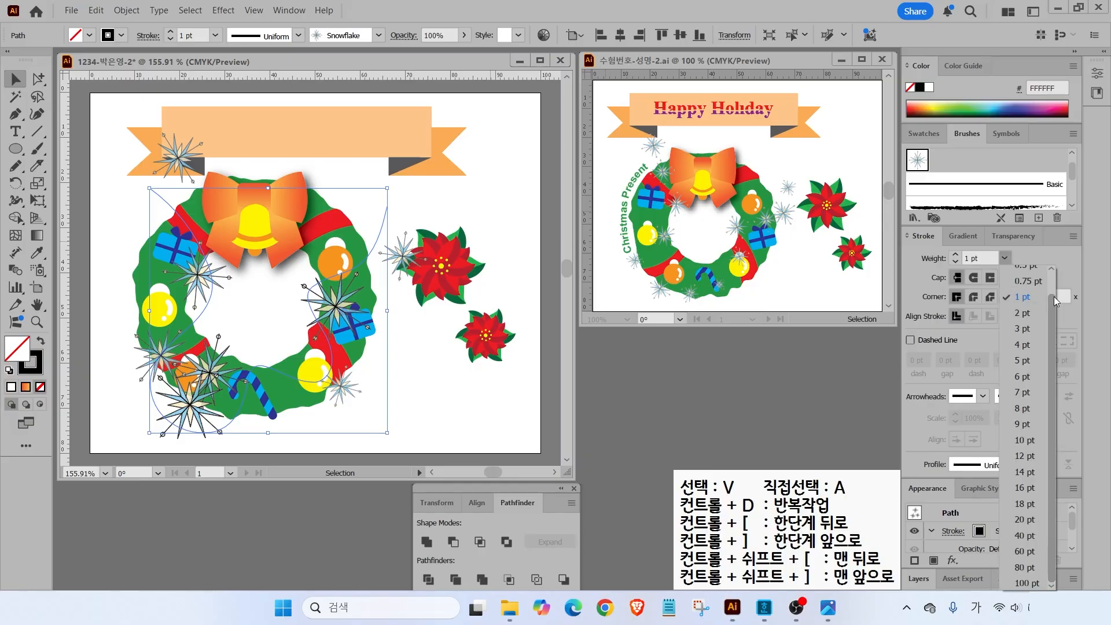
scroll(1054, 296, "up", 1)
left_click(1047, 280)
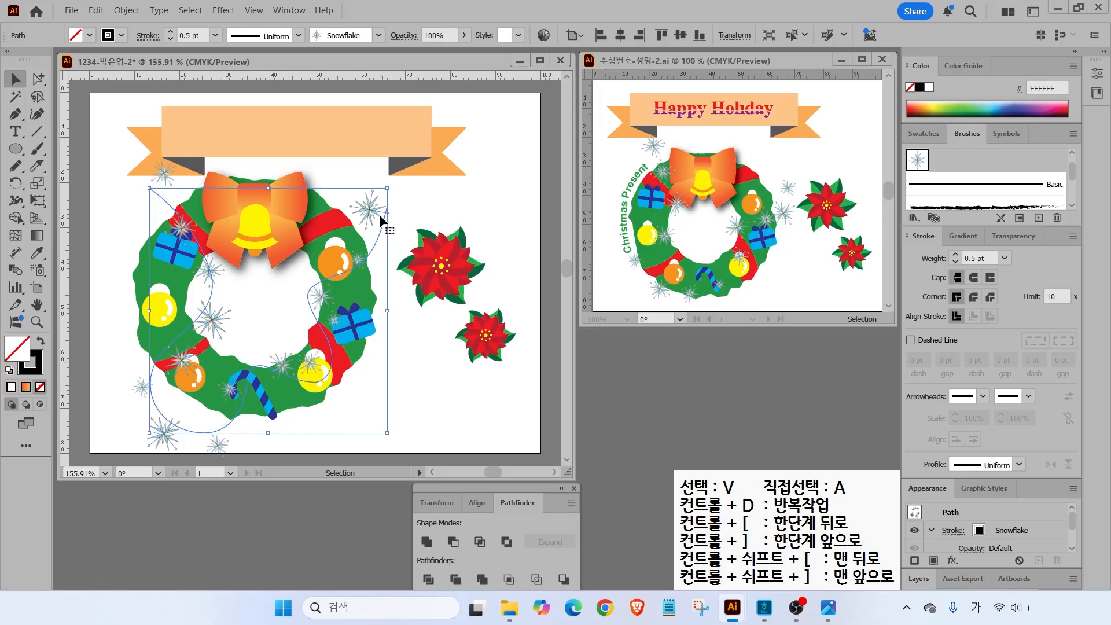
left_click_drag(381, 214, 390, 207)
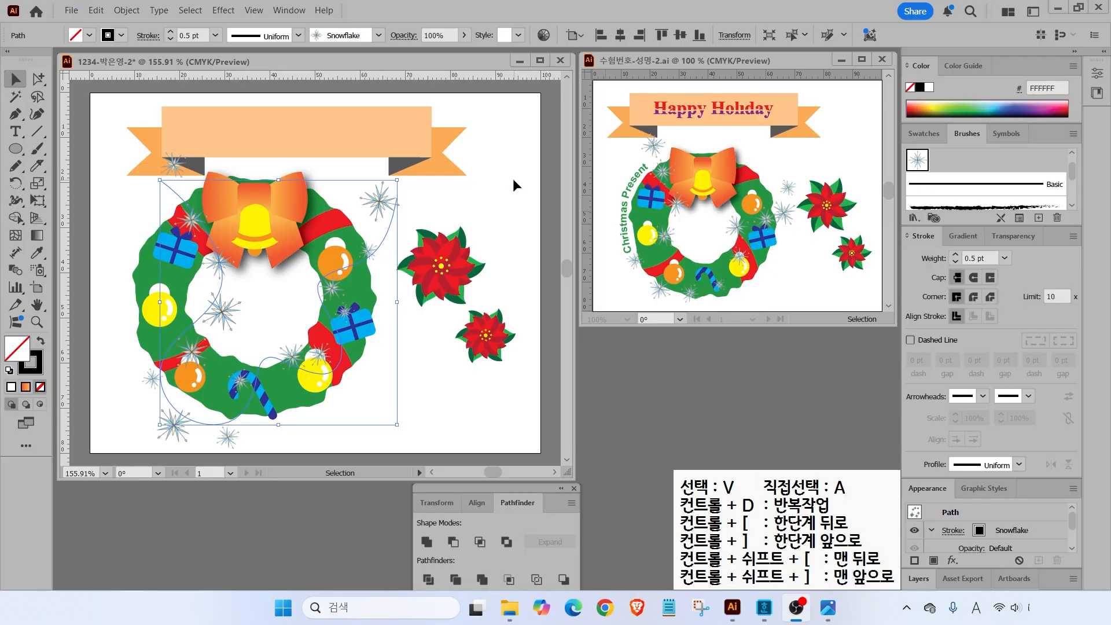
mouse_move(651, 93)
left_mouse_down()
mouse_move(579, 26)
mouse_move(609, 58)
left_mouse_up()
- Select the banner, bow, bell and snowflakes and lock them with Object > Lock > Selection
left_click(16, 132)
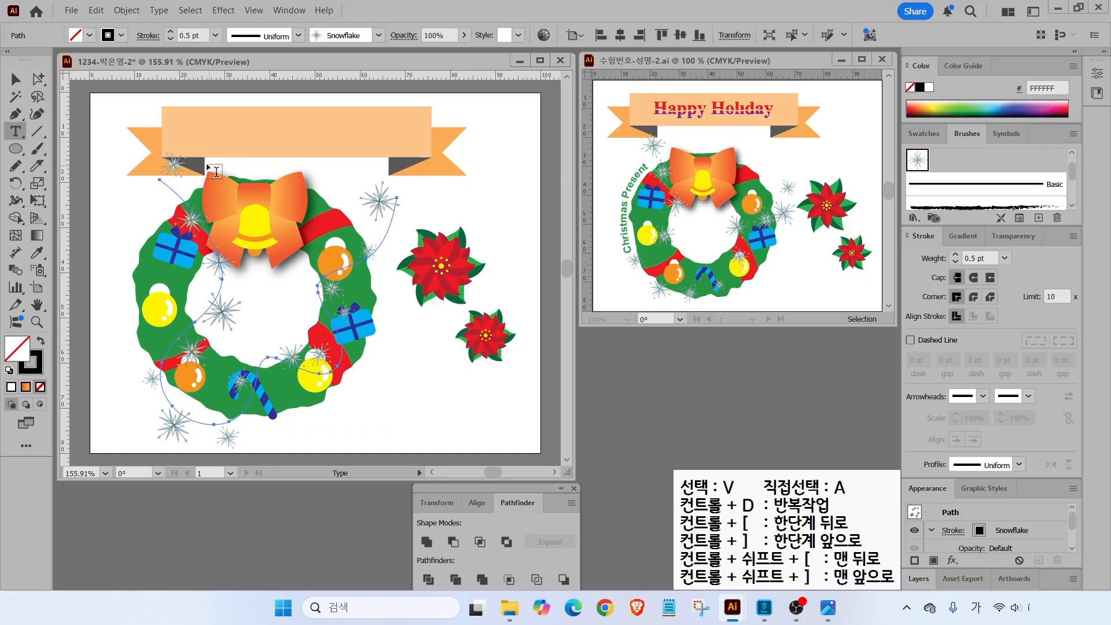
left_click(190, 139)
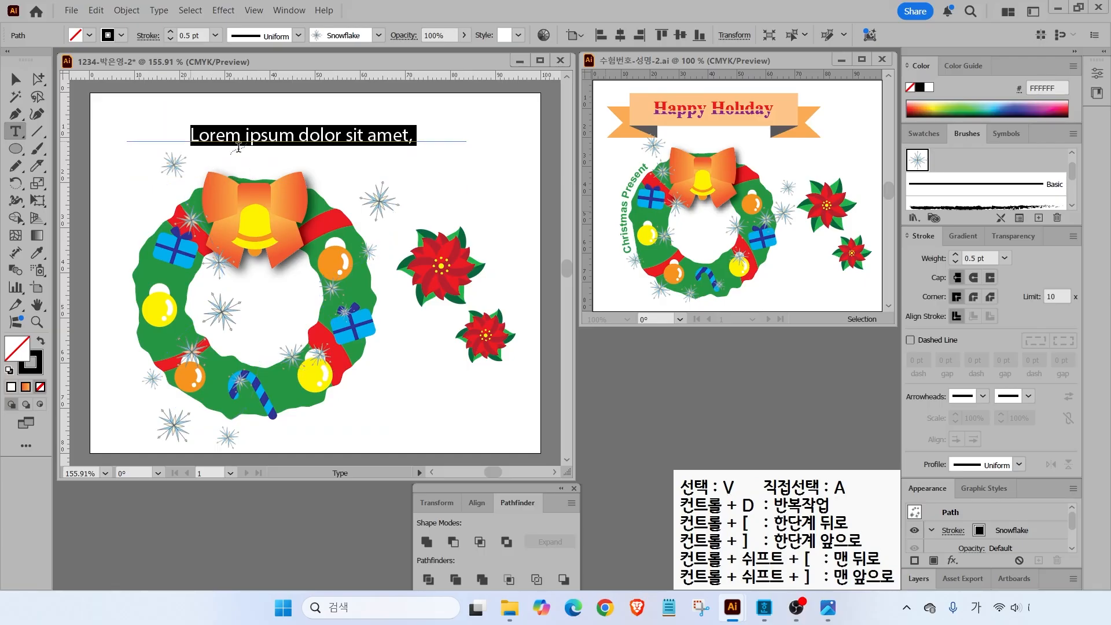
key("ctrl+z")
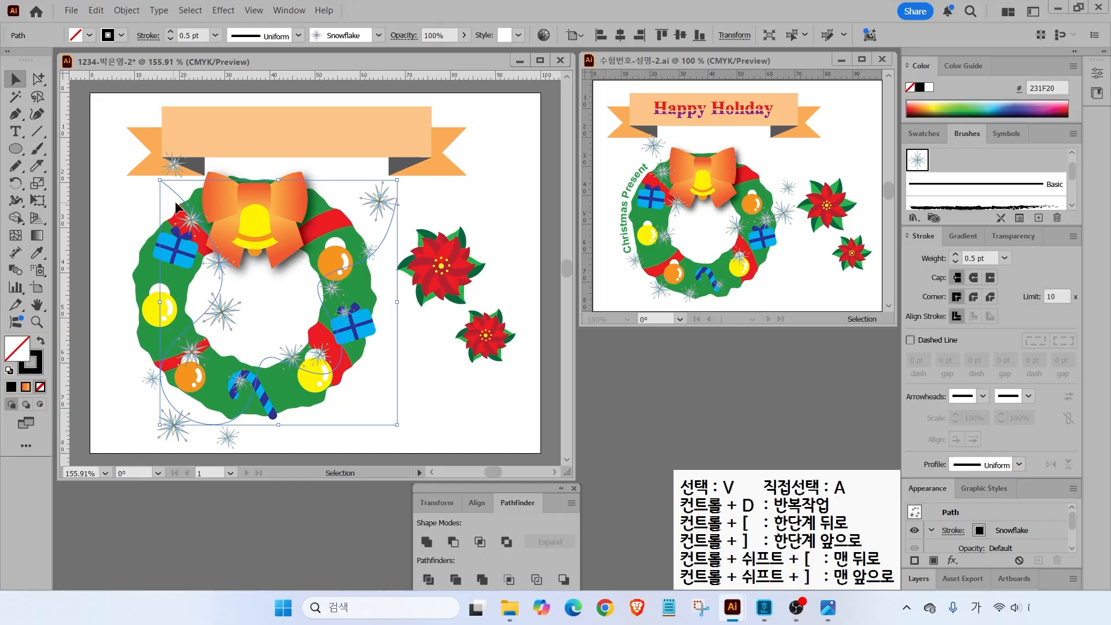
left_click_drag(110, 112, 221, 213)
left_click_drag(109, 99, 219, 209)
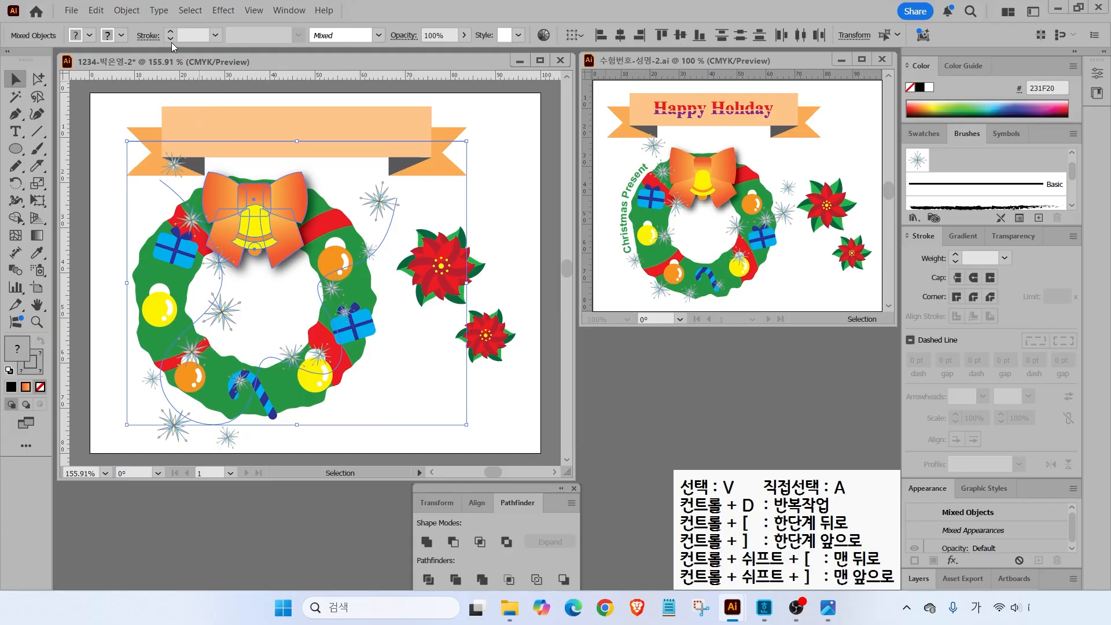
left_click(129, 12)
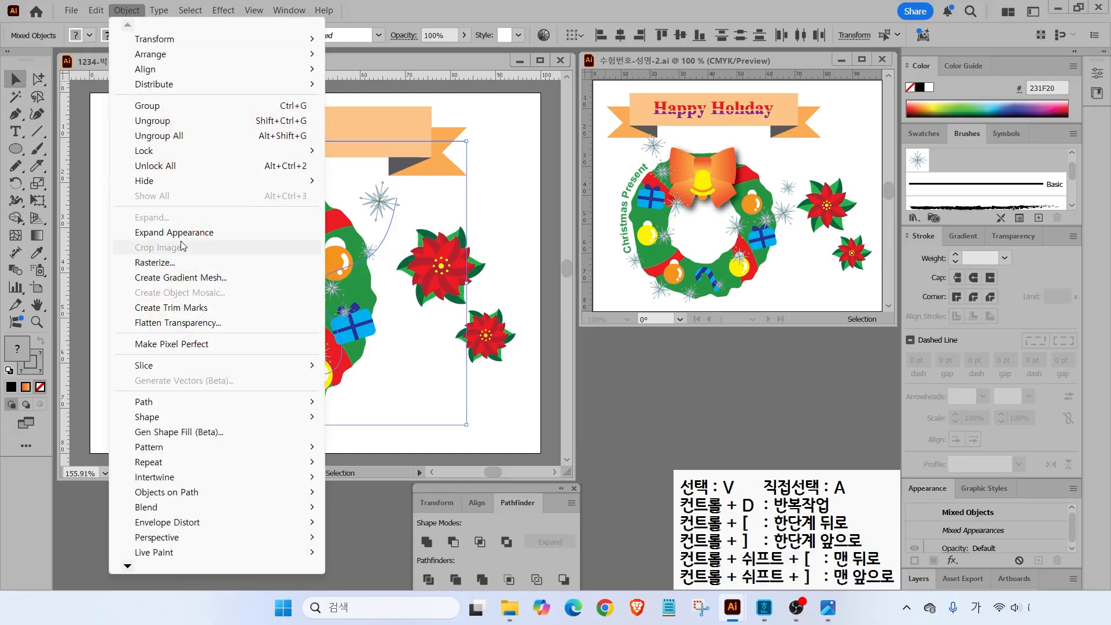
mouse_move(174, 150)
left_click(373, 147)
- Type 'Happy Holiday' on the banner and centre it
key("t")
left_click(182, 130)
type("Happy Holiday")
key("Escape")
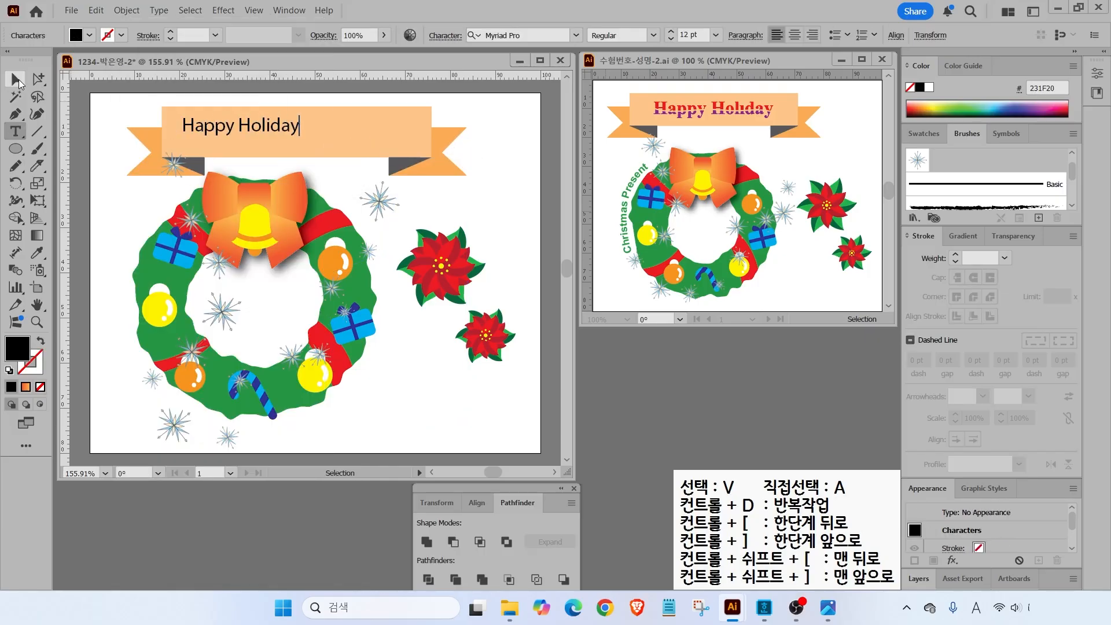
left_click_drag(239, 127, 281, 142)
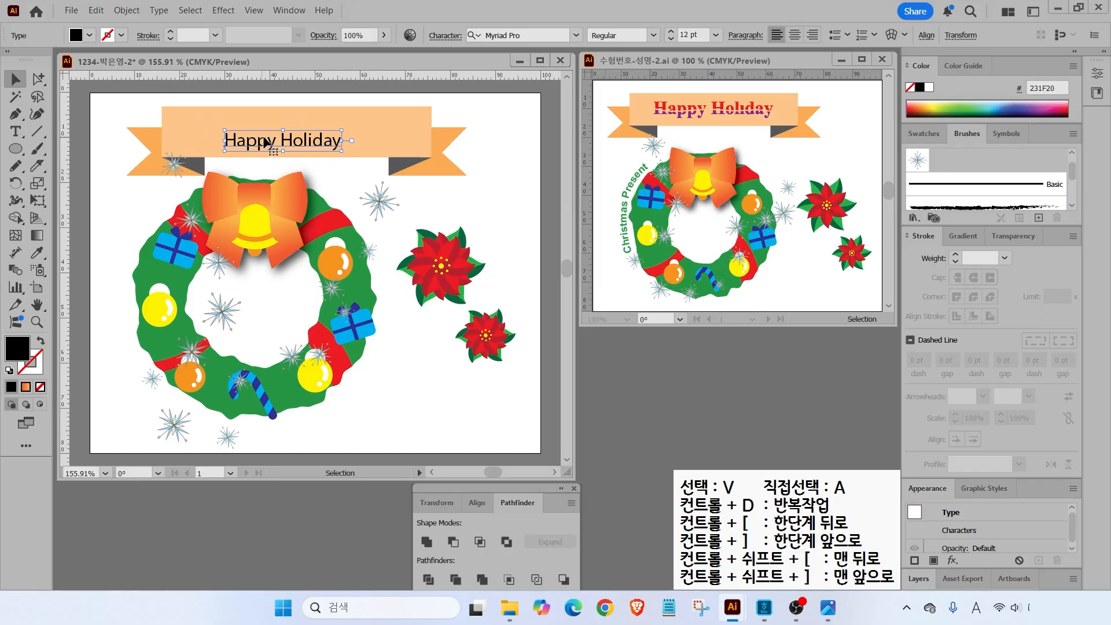
key("ctrl")
key("ctrl")
left_click(577, 36)
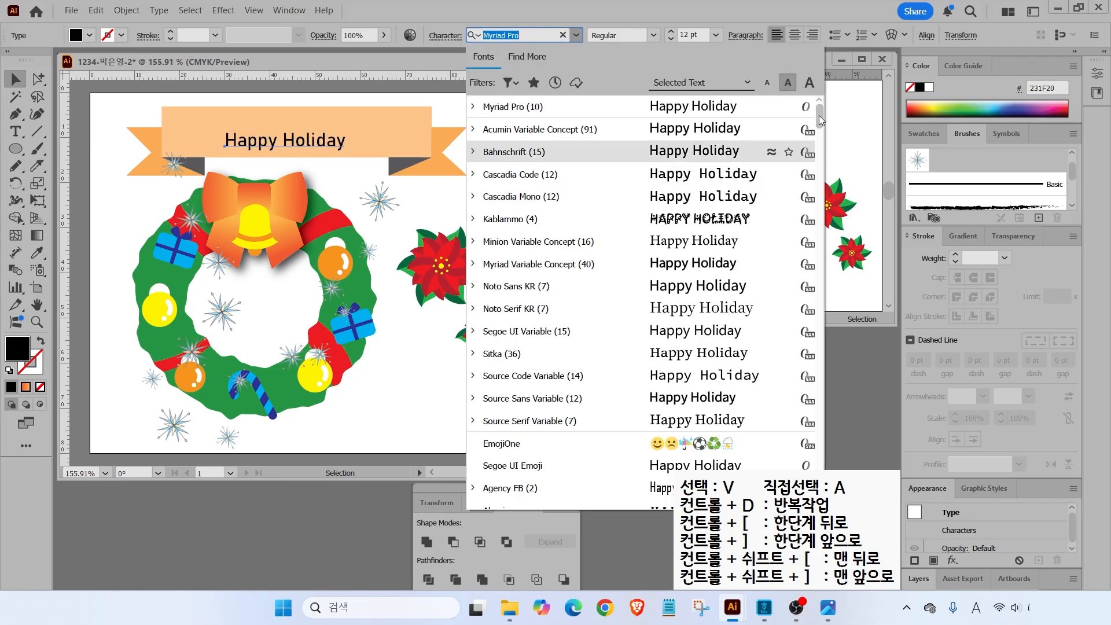
- Set Happy Holiday to Times New Roman Bold at 20 pt and move it left on the banner
left_click_drag(819, 115, 809, 380)
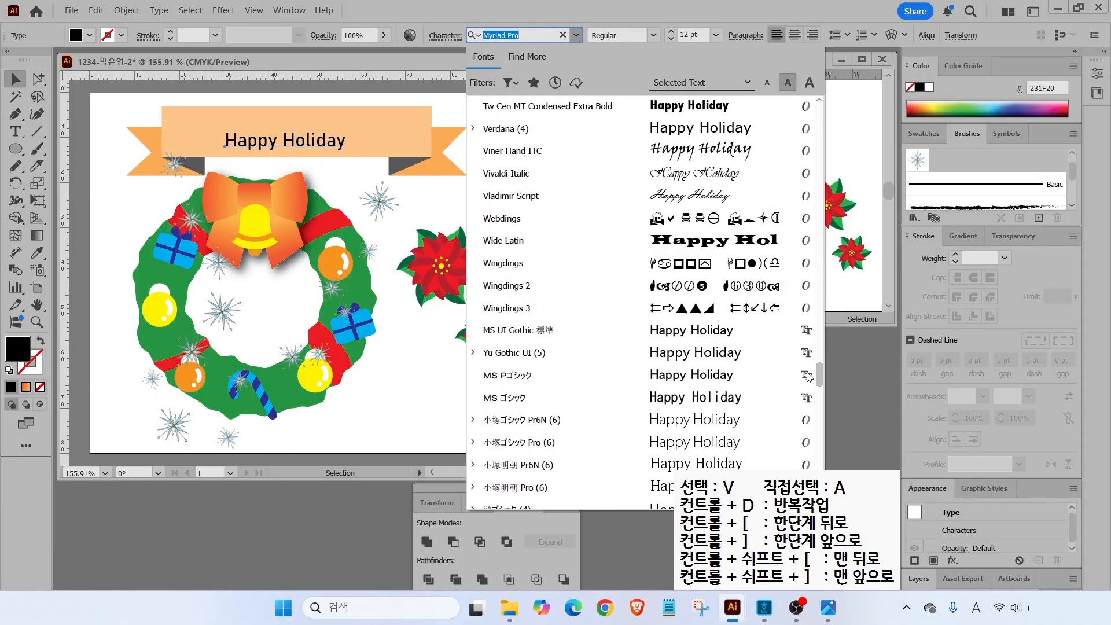
scroll(809, 380, "up", 5)
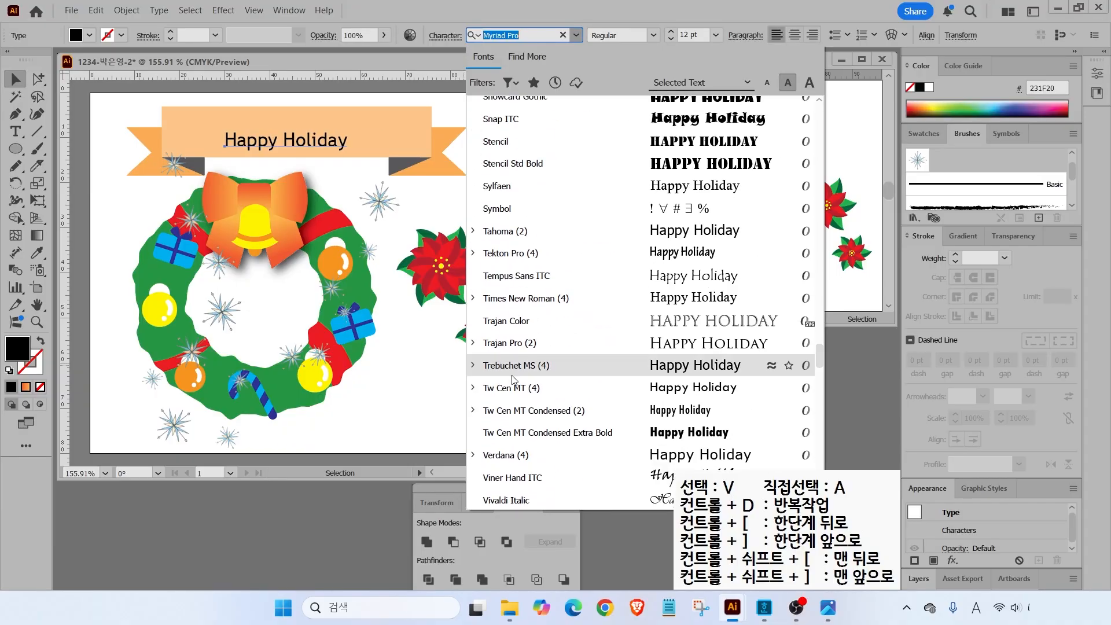
left_click(515, 299)
left_click(653, 35)
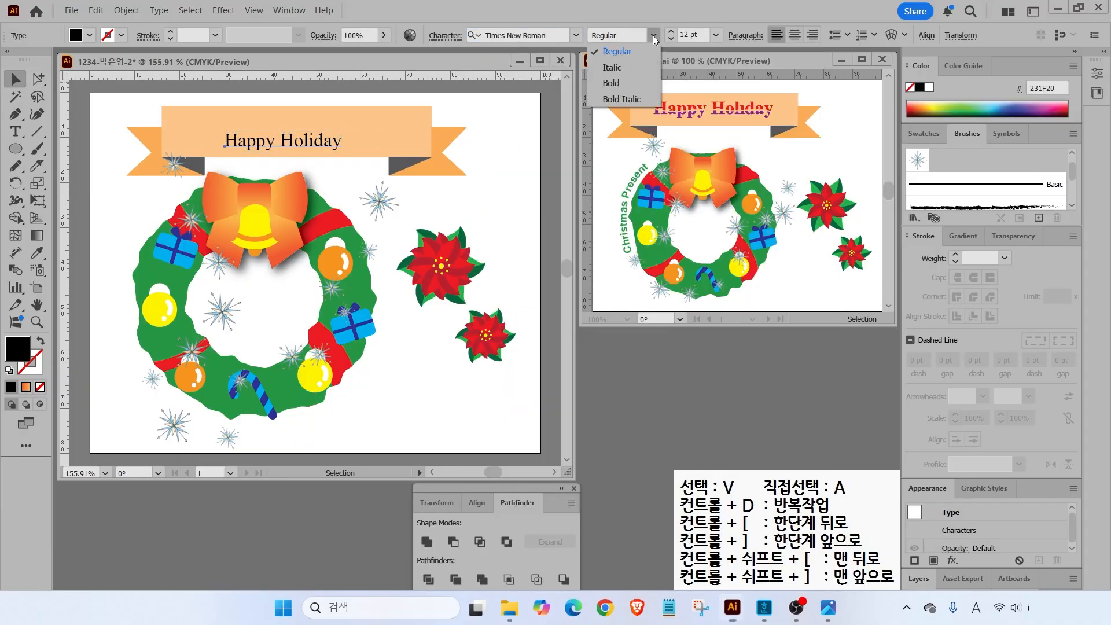
left_click(617, 81)
left_click(671, 32)
left_click(671, 32)
left_click(671, 31)
left_click(671, 32)
left_click(671, 32)
left_click(671, 32)
left_click(671, 31)
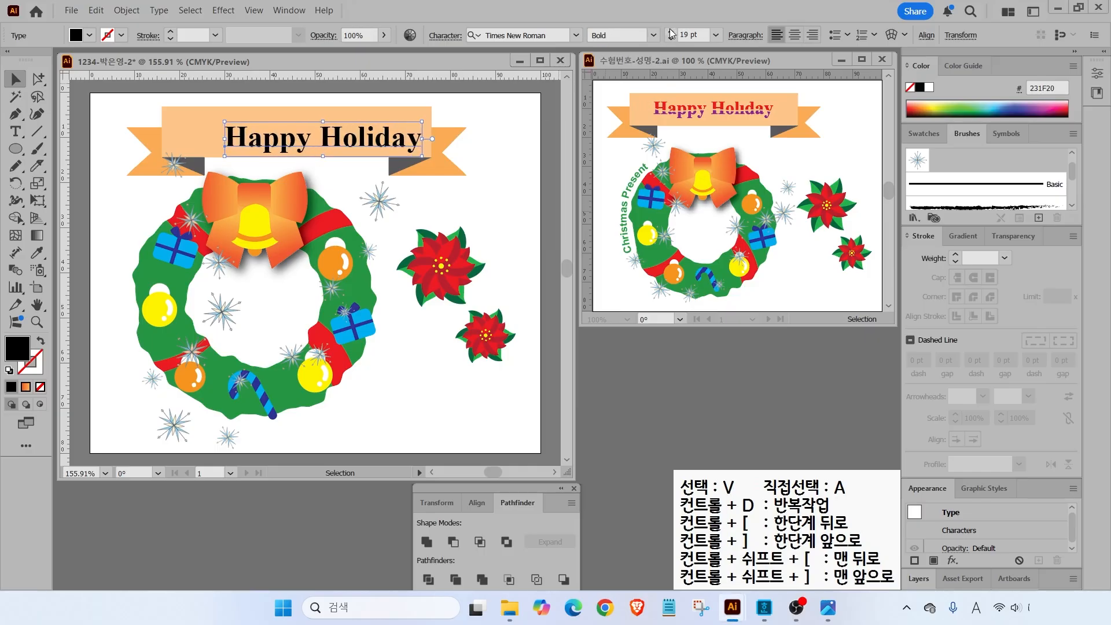
left_click(671, 31)
left_click_drag(242, 130, 208, 126)
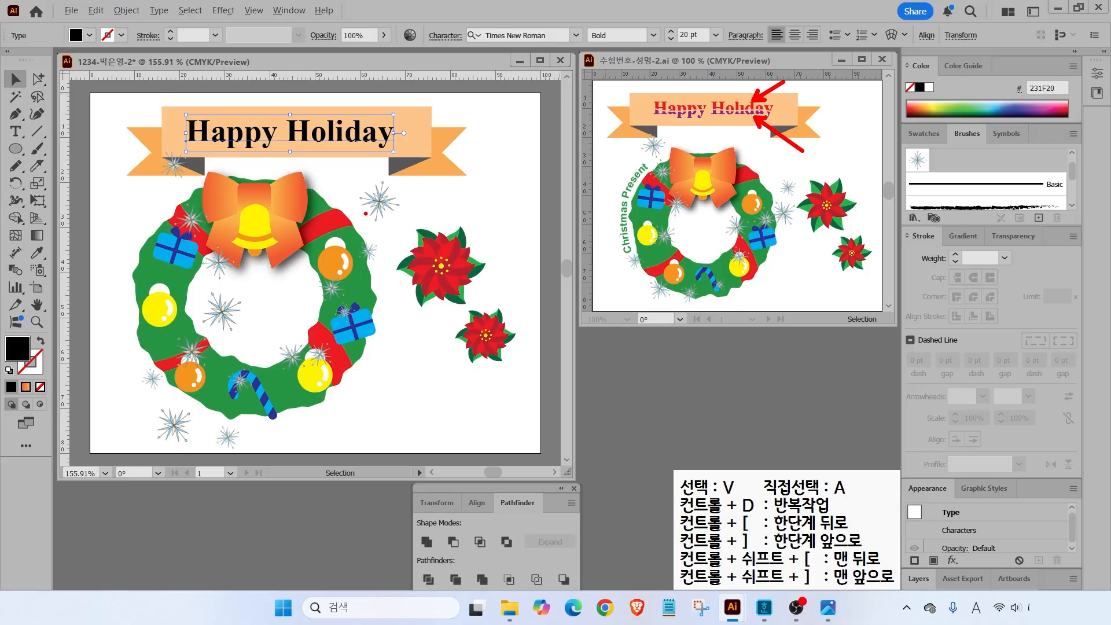
- Fill the text red with CMYK 0/100/100/0 and shift it slightly right
key("Escape")
double_click(13, 347)
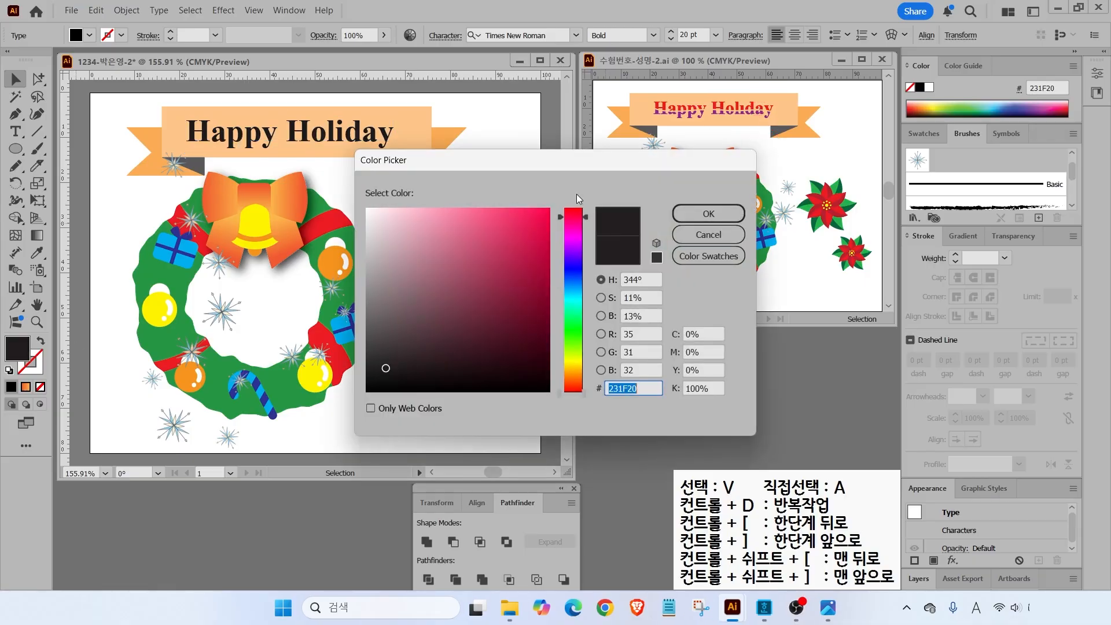
key("Tab")
key("Tab")
type("100")
key("Tab")
type("100")
key("Tab")
type("0")
key("Return")
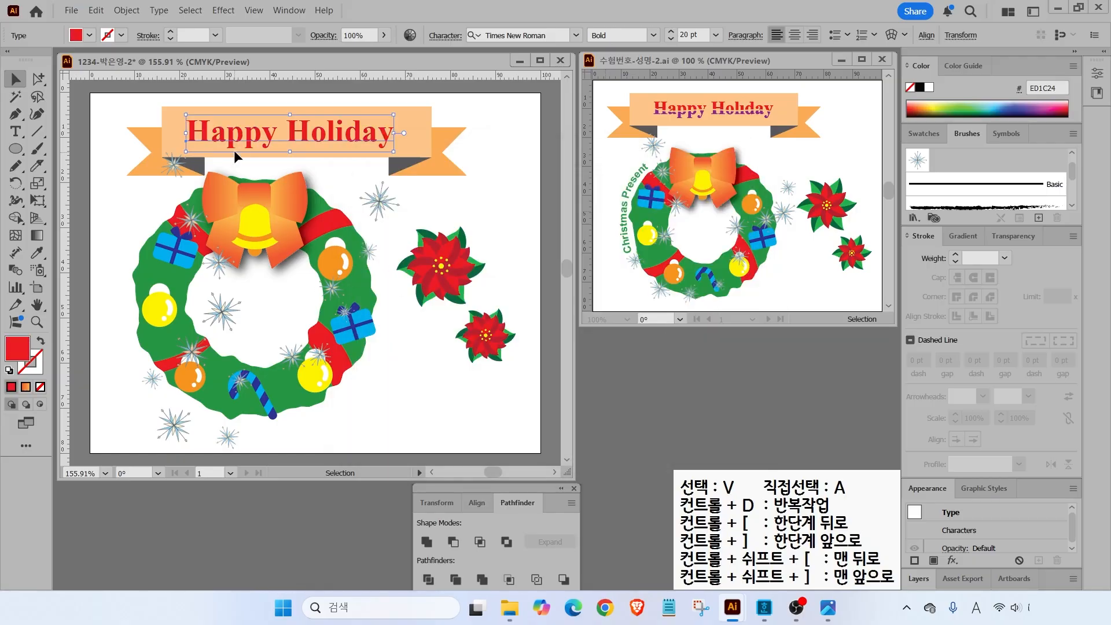
left_click_drag(296, 129, 305, 130)
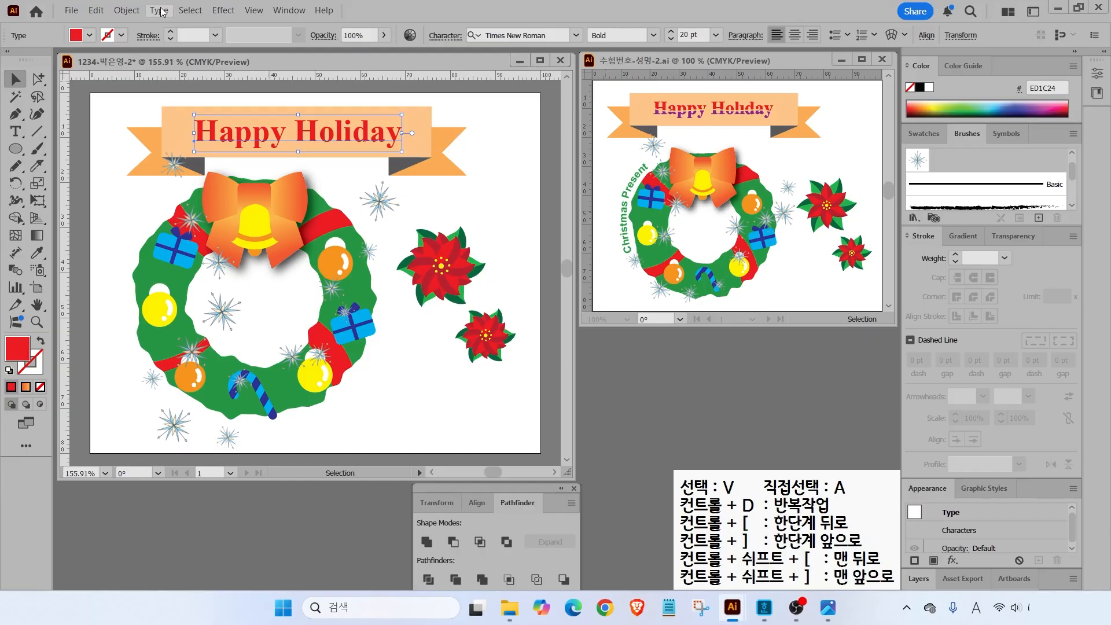
left_click(127, 10)
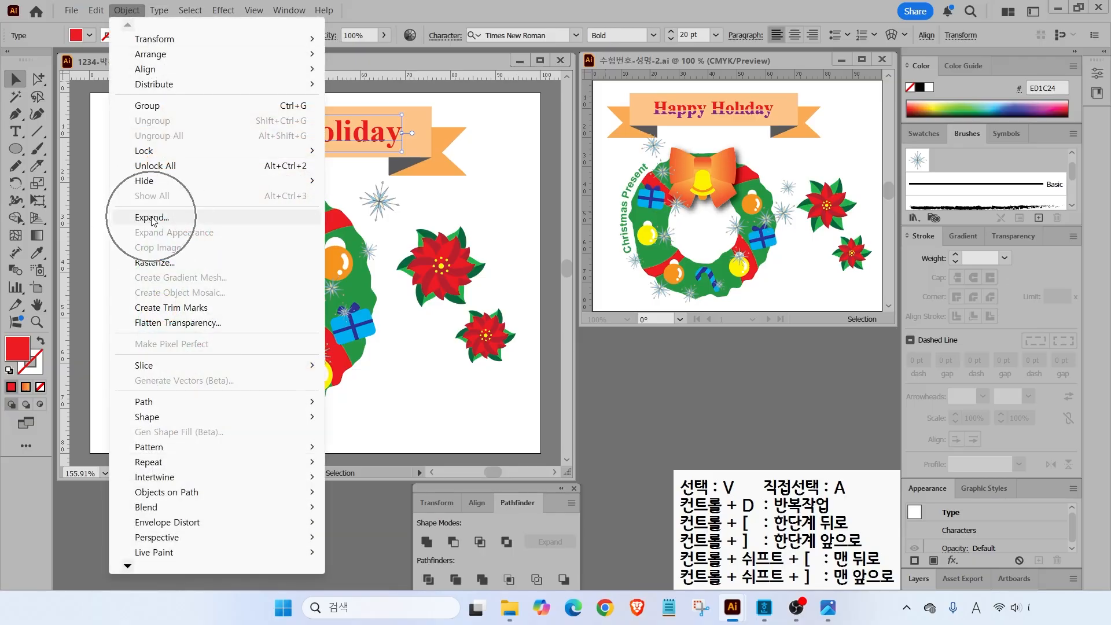
- Convert the Happy Holiday text to outlines with Type > Create Outlines
left_click(126, 11)
left_click(160, 13)
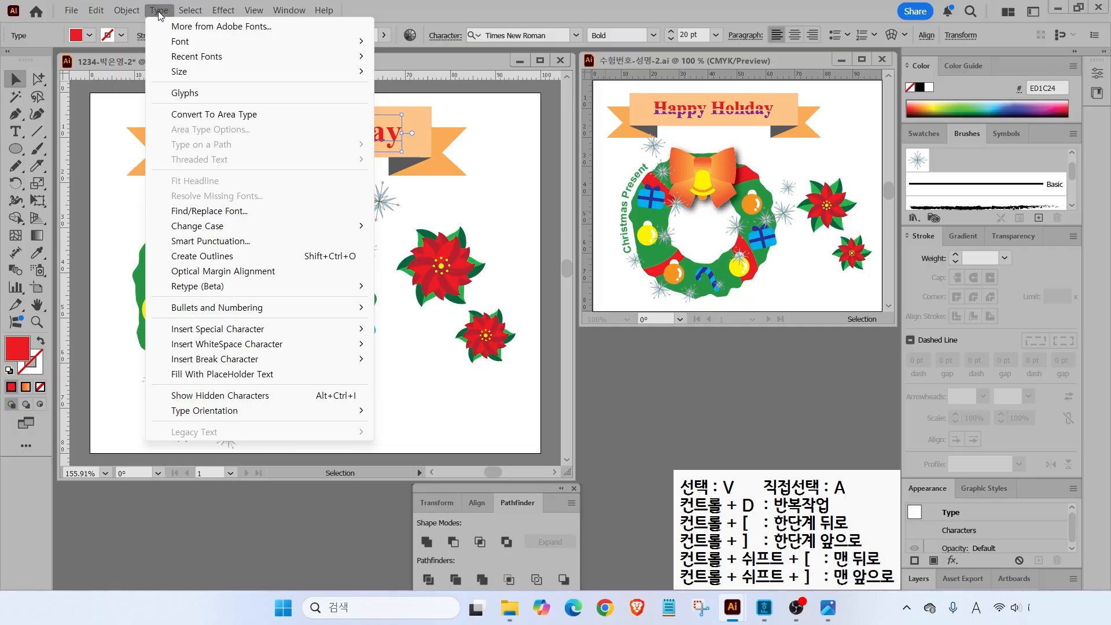
left_click(206, 259)
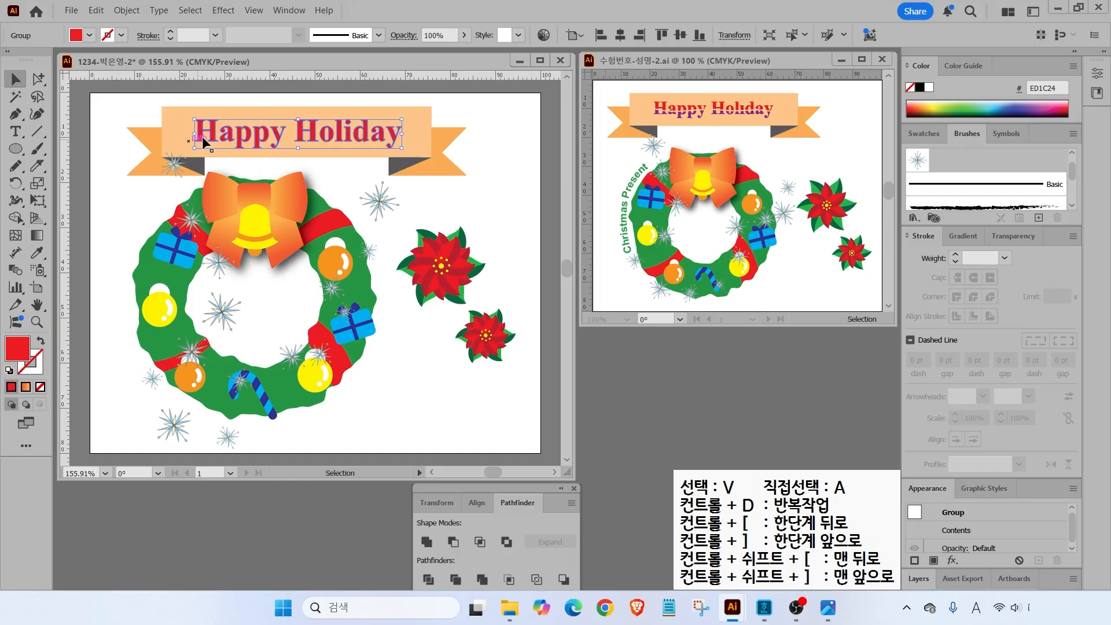
left_click_drag(236, 135, 234, 134)
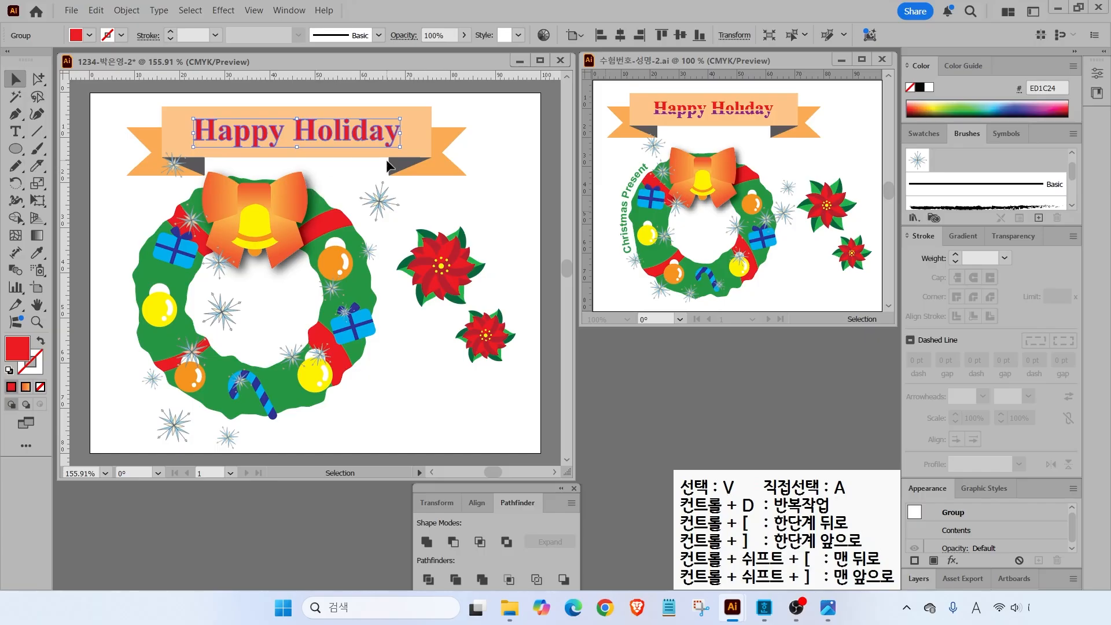
key("ctrl")
- Enter isolation mode on the outlined group and select the letter shapes
double_click(201, 136)
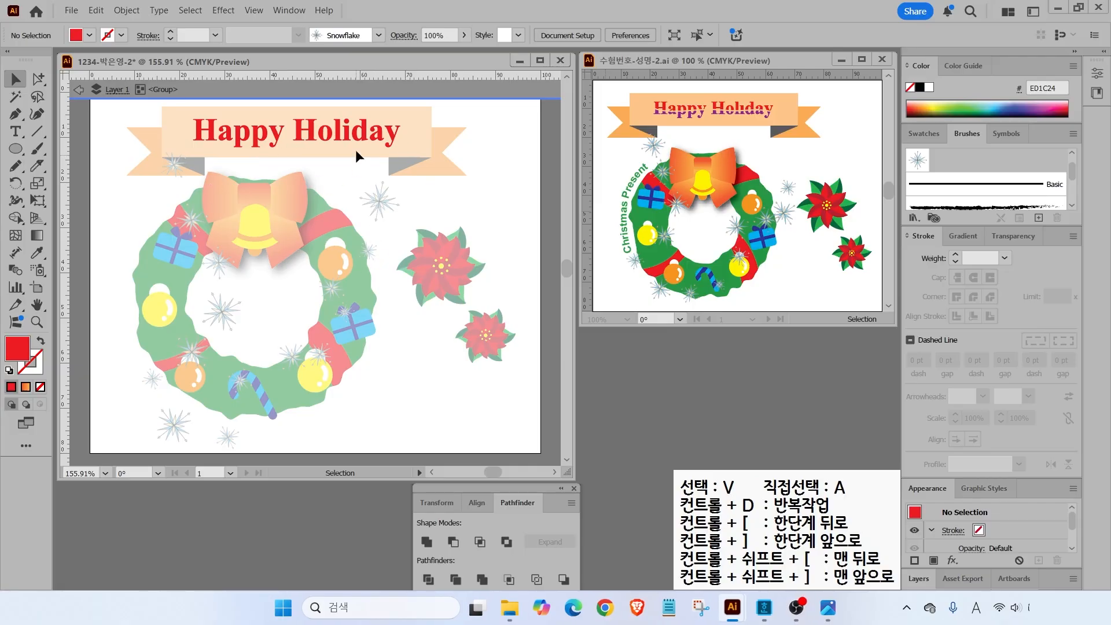
left_click(223, 126)
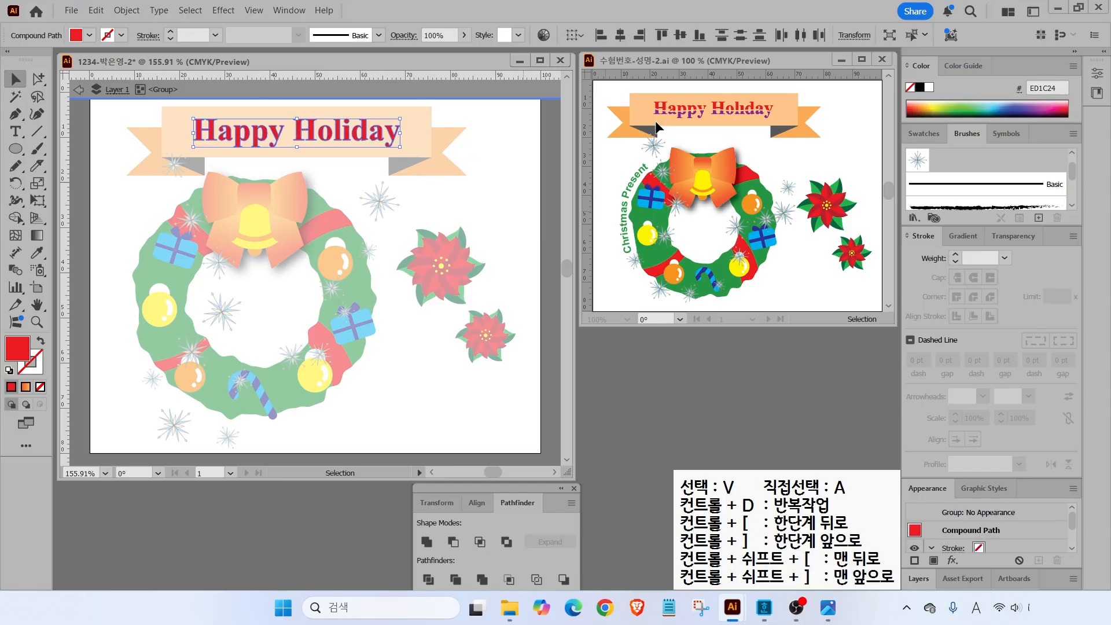
left_click(34, 168)
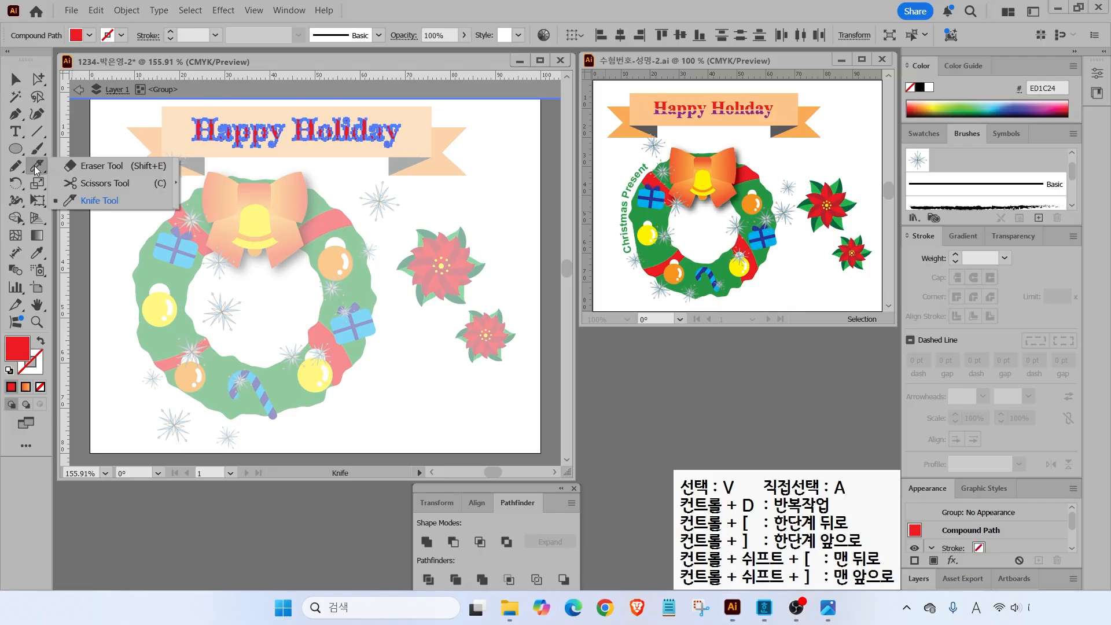
- Pick the Eraser Tool and shrink its size with the [ key
left_click(93, 166)
scroll(247, 115, "up", 1)
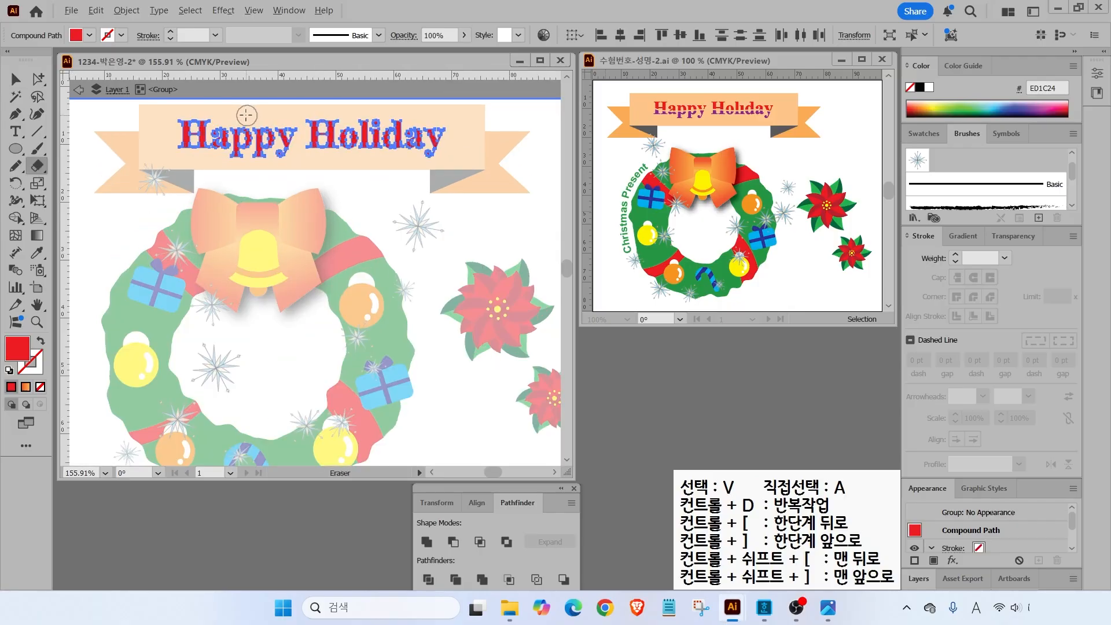
scroll(247, 115, "up", 3)
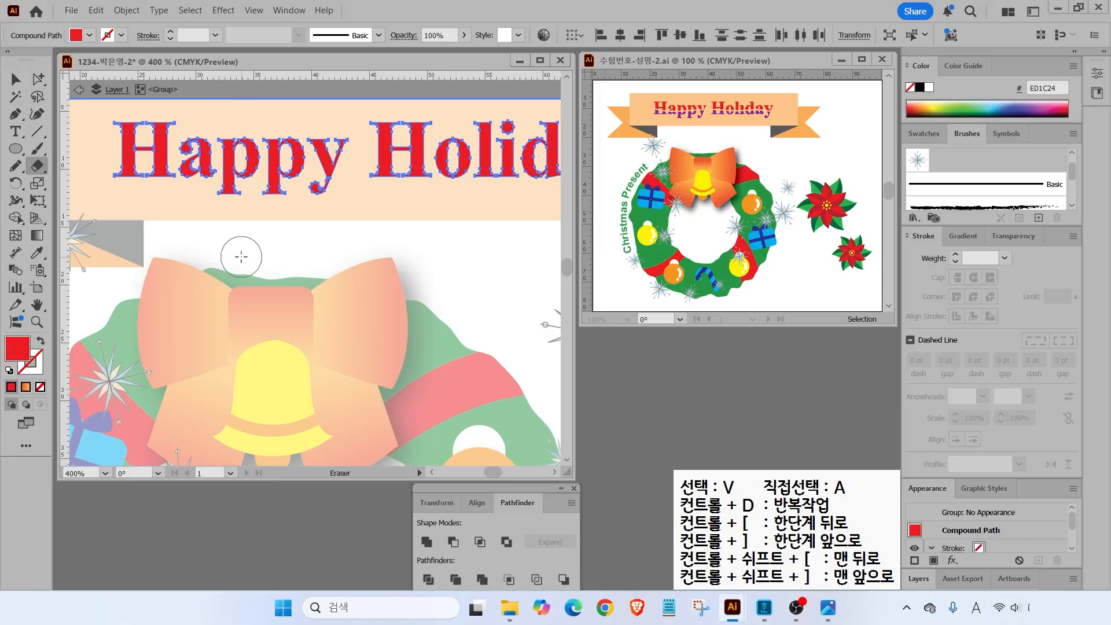
mouse_move(229, 242)
left_mouse_down()
mouse_move(205, 236)
mouse_move(210, 286)
left_mouse_up()
mouse_move(332, 220)
left_mouse_down()
mouse_move(378, 230)
mouse_move(351, 273)
left_mouse_up()
left_click_drag(295, 176, 251, 330)
key("Escape")
key("[")
key("[")
key("[")
key("[")
key("[")
key("[")
key("[")
- Erase a horizontal cut through Happy Holiday and select the lower letter halves
left_click_drag(186, 197, 143, 226)
scroll(143, 227, "down", 1)
mouse_move(91, 198)
left_mouse_down()
mouse_move(344, 193)
mouse_move(527, 207)
left_mouse_up()
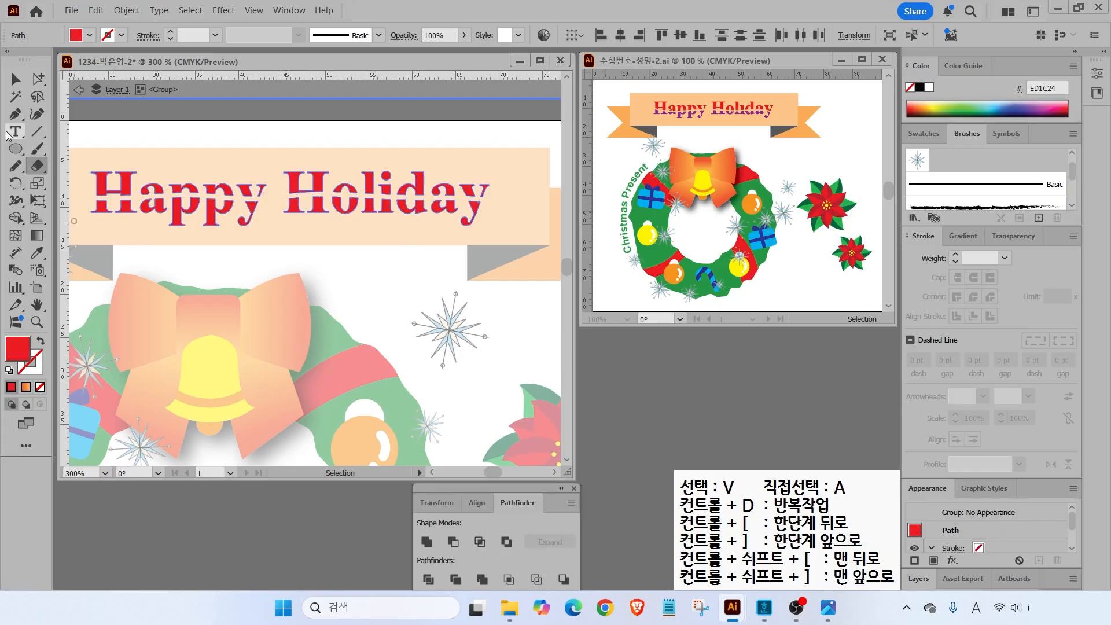
left_click(16, 80)
left_click_drag(83, 238, 514, 207)
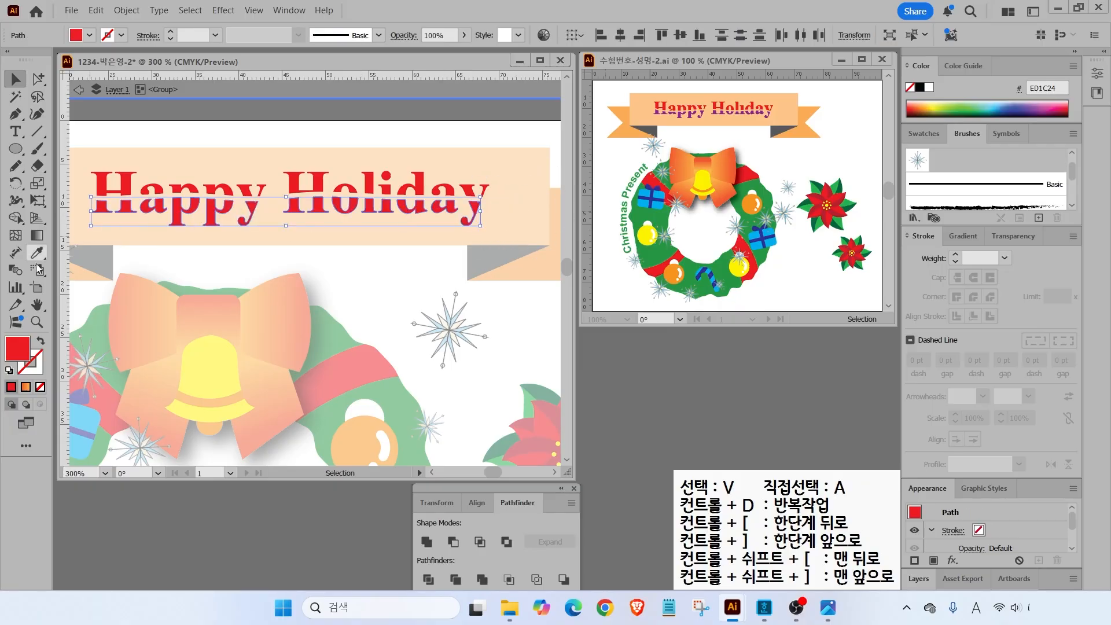
- Fill the selected lower letter halves purple with CMYK 50/100/0/0
double_click(18, 349)
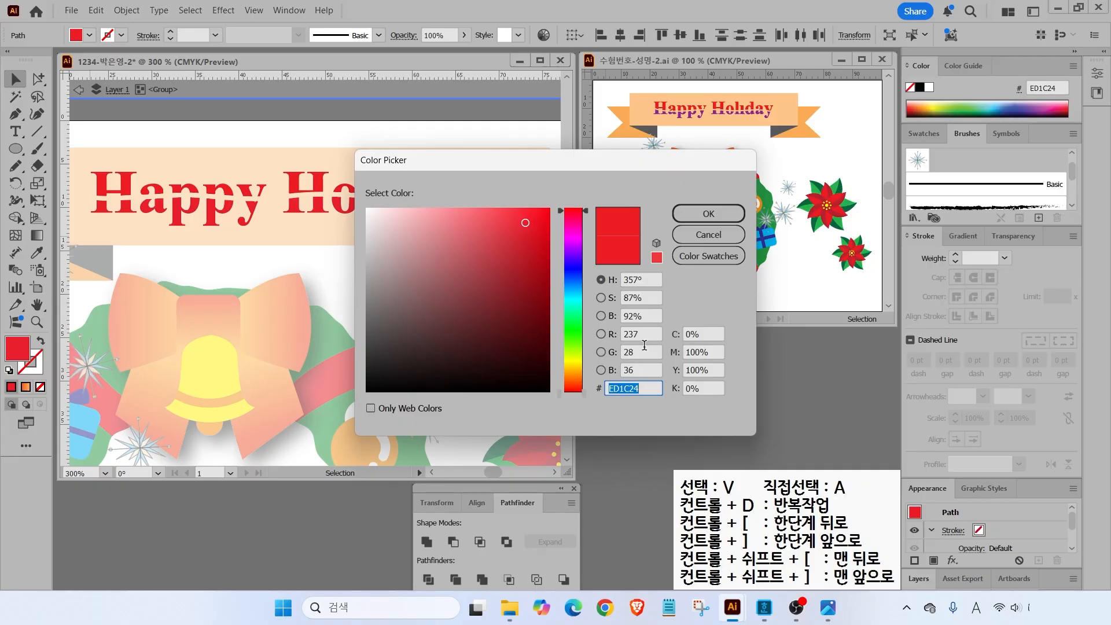
left_click(717, 334)
type("50")
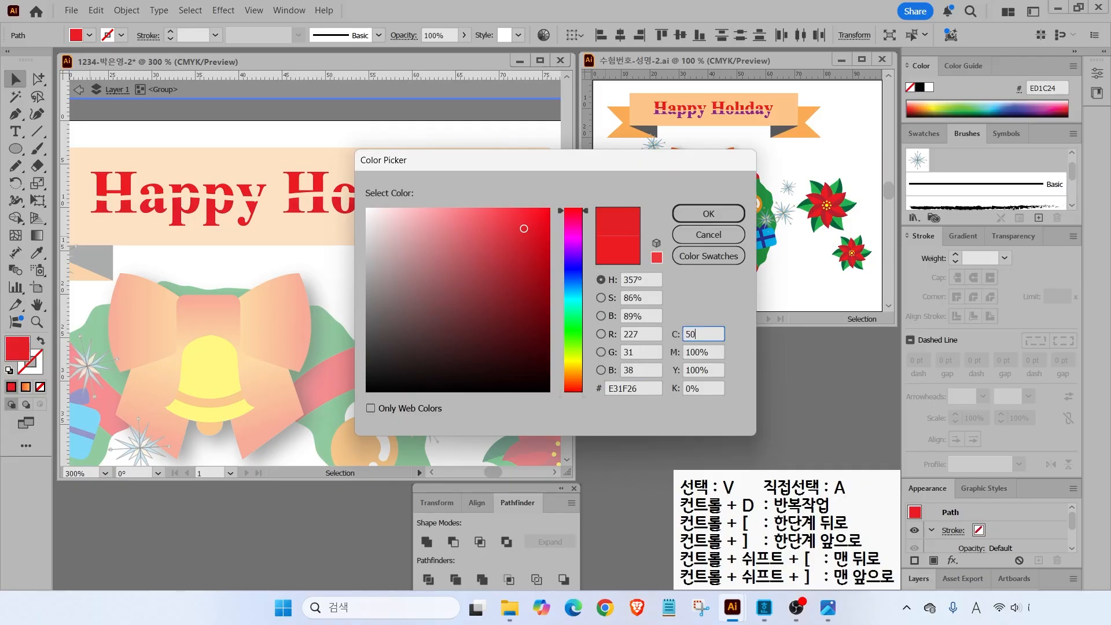
key("Tab")
type("100")
key("Tab")
type("0")
key("Return")
- Deselect, exit isolation mode, and fit the whole artboard in view
left_click(207, 252)
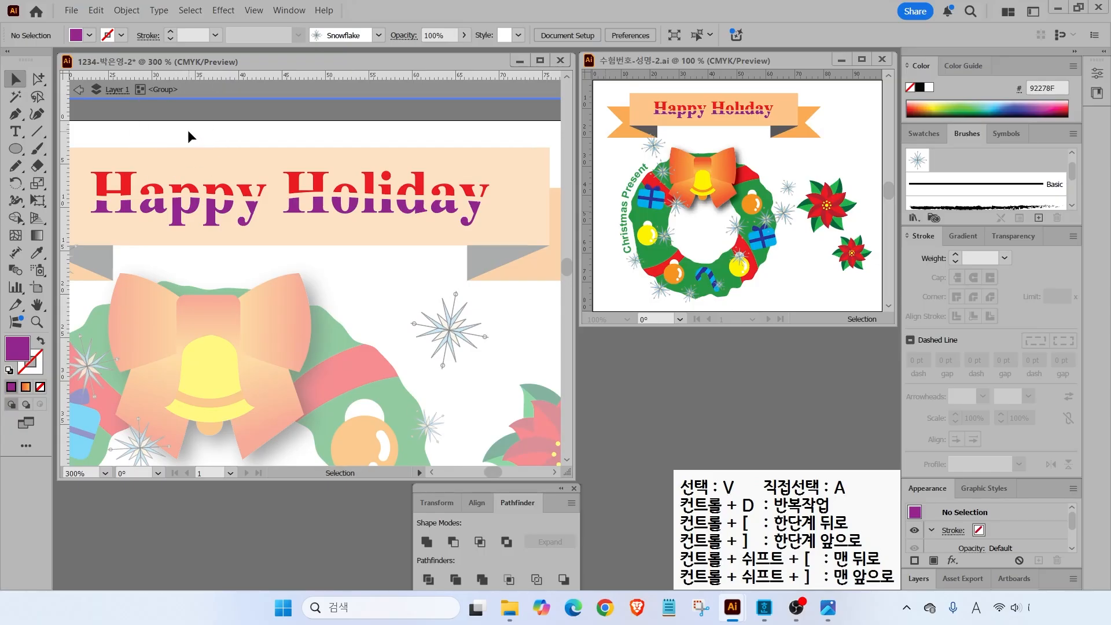
double_click(187, 130)
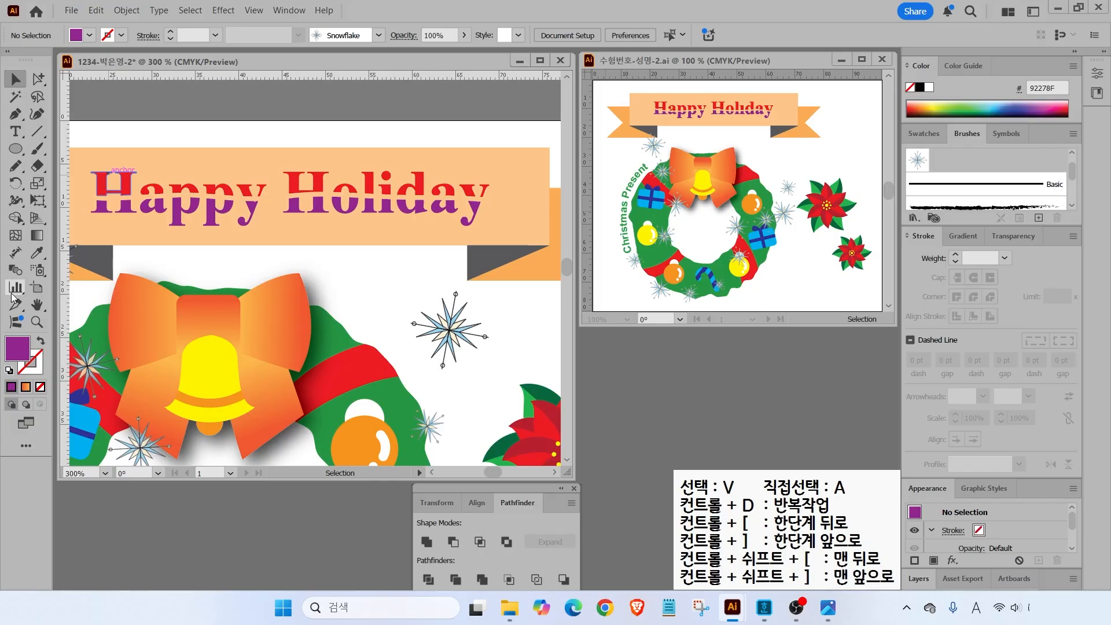
double_click(37, 304)
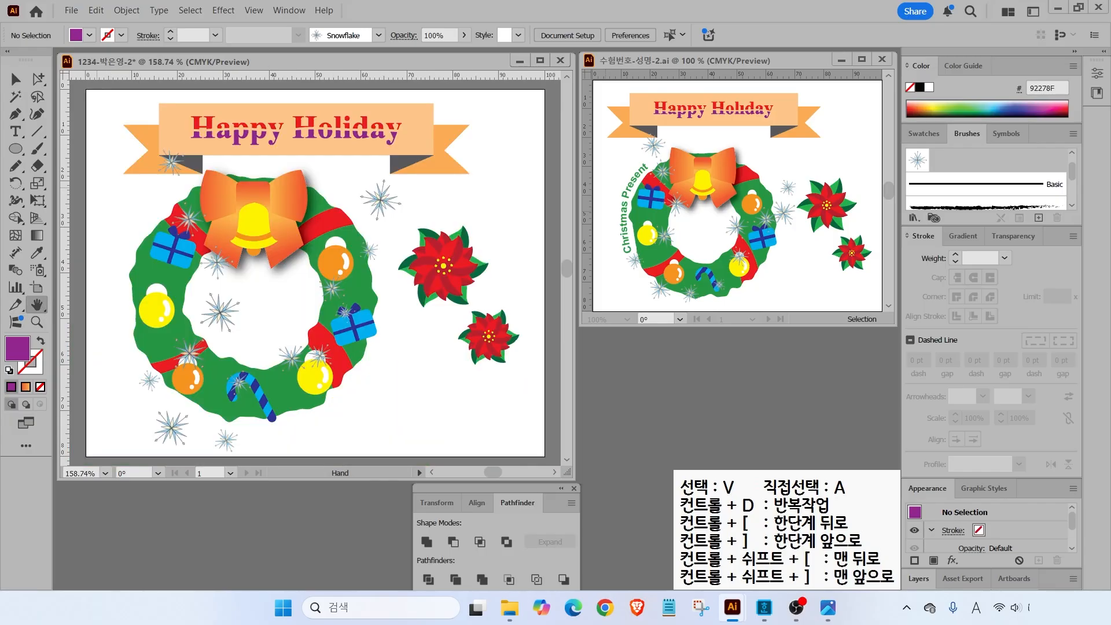
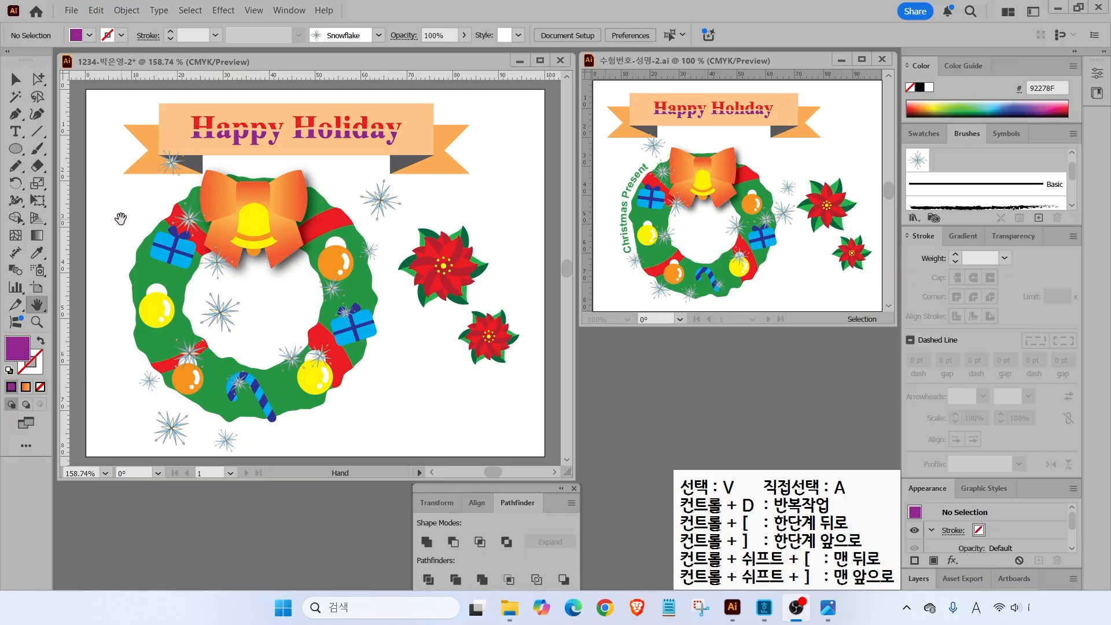
- With default colours, draw a three-anchor Pen arc along the wreath's left side
left_click(22, 112)
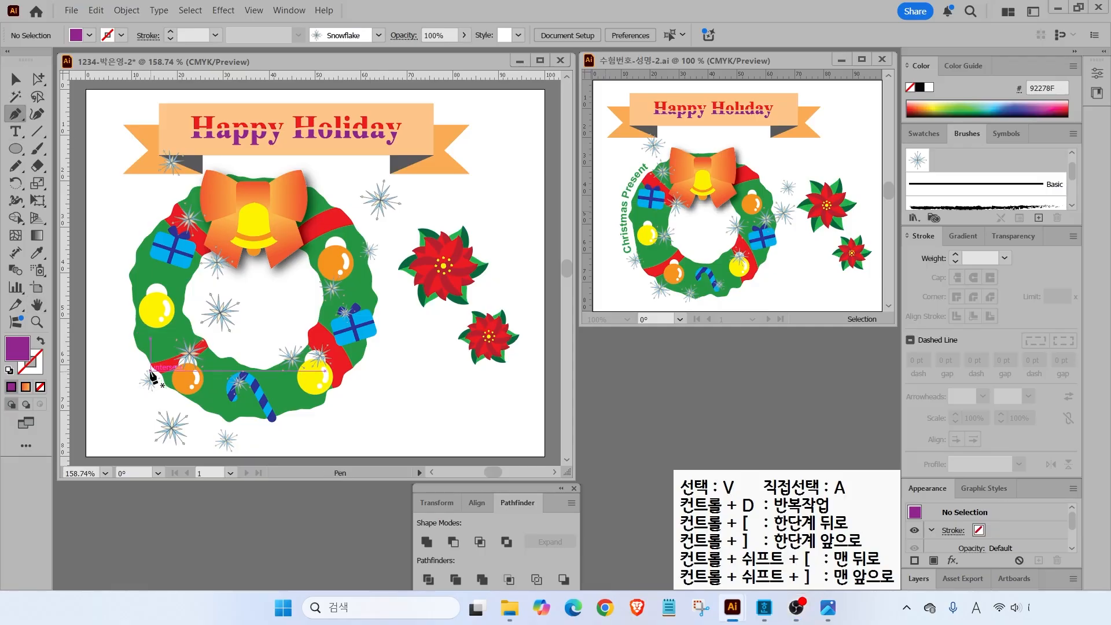
left_click(9, 371)
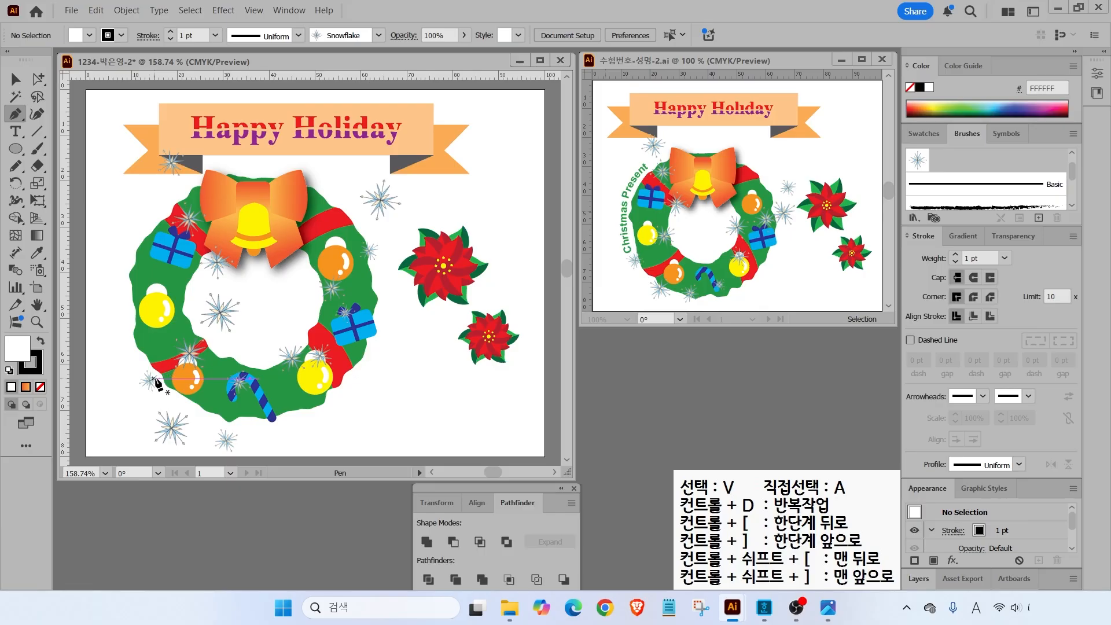
left_click(150, 377)
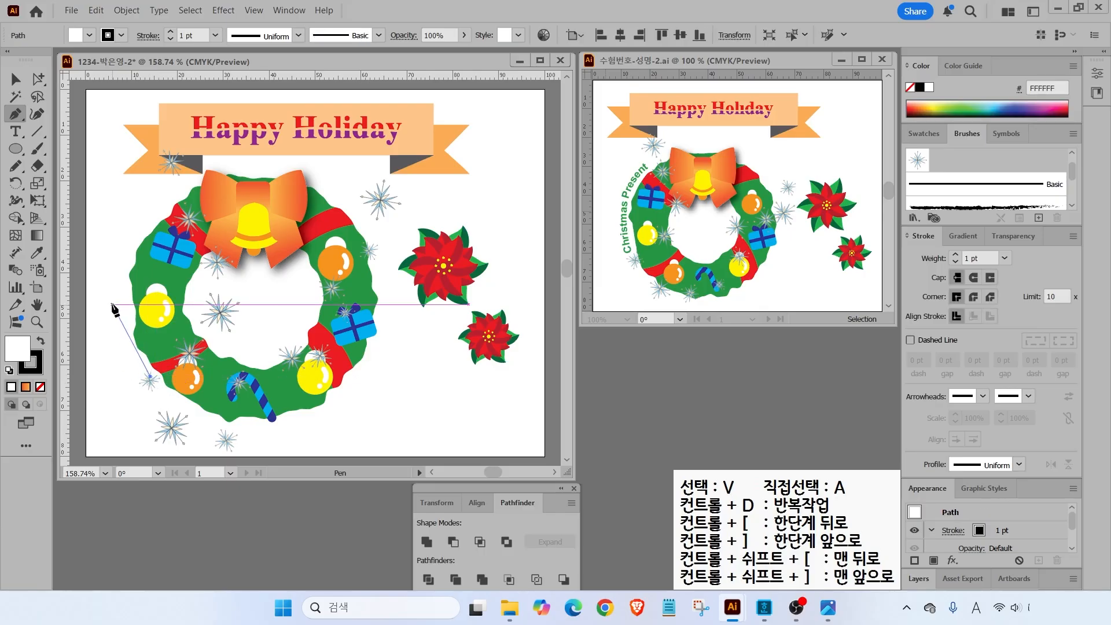
left_click_drag(123, 288, 130, 229)
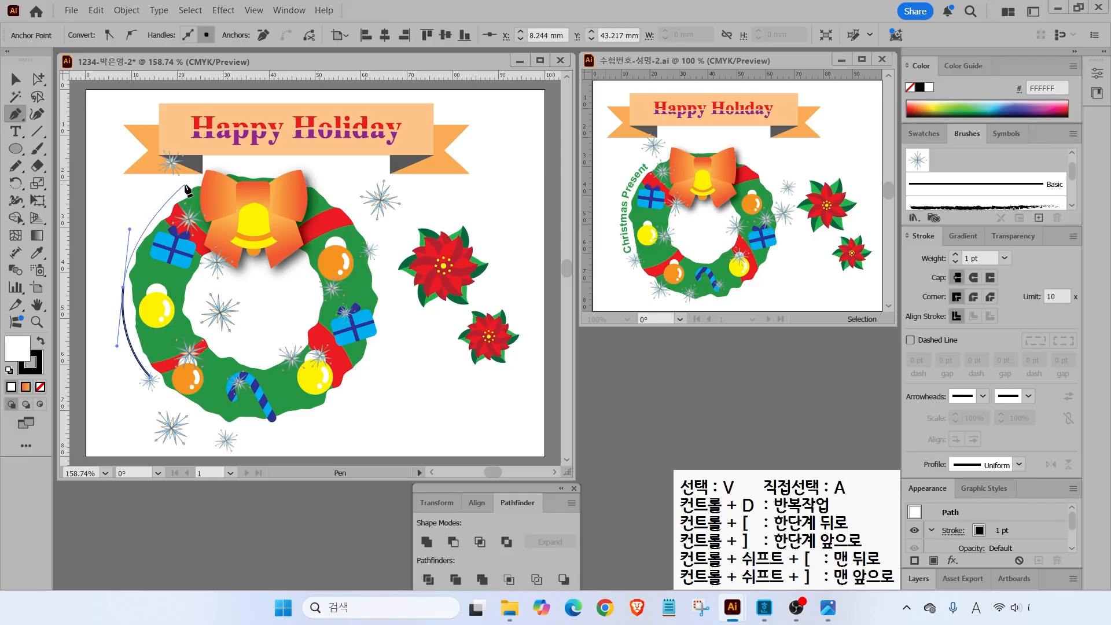
left_click_drag(184, 189, 212, 170)
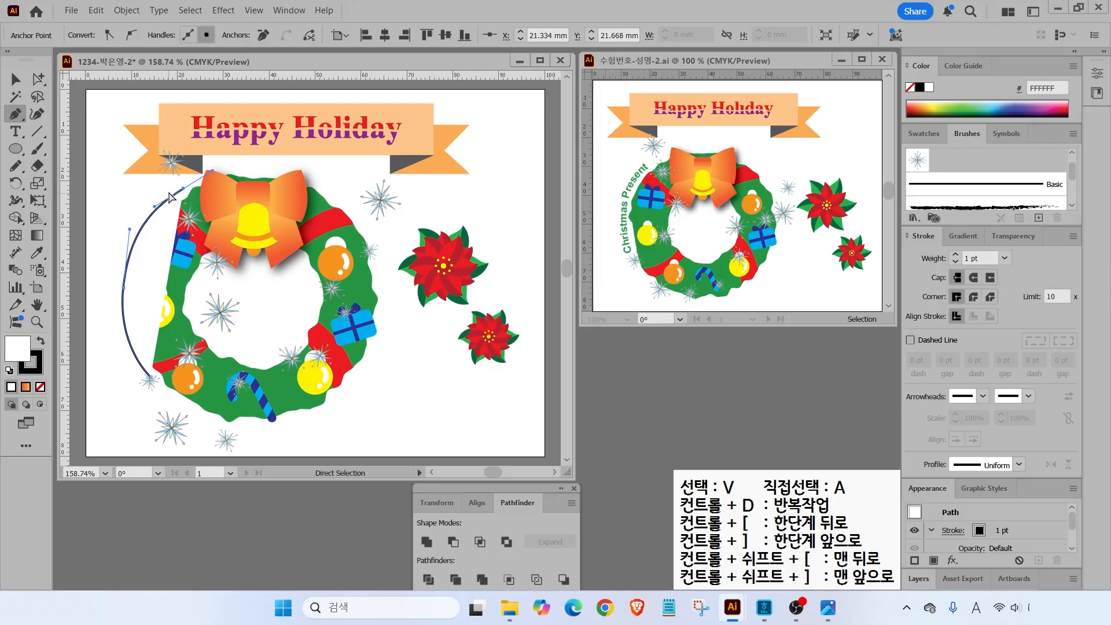
left_click(258, 168, "ctrl")
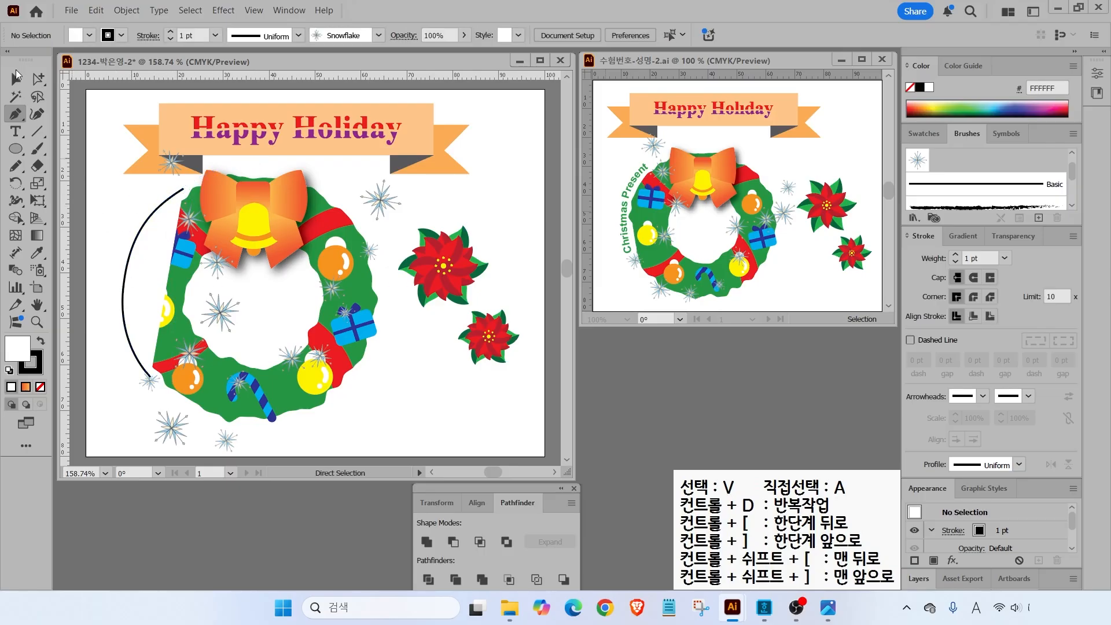
- Select the new arc and set its fill to None
left_click(16, 76)
left_click(122, 306)
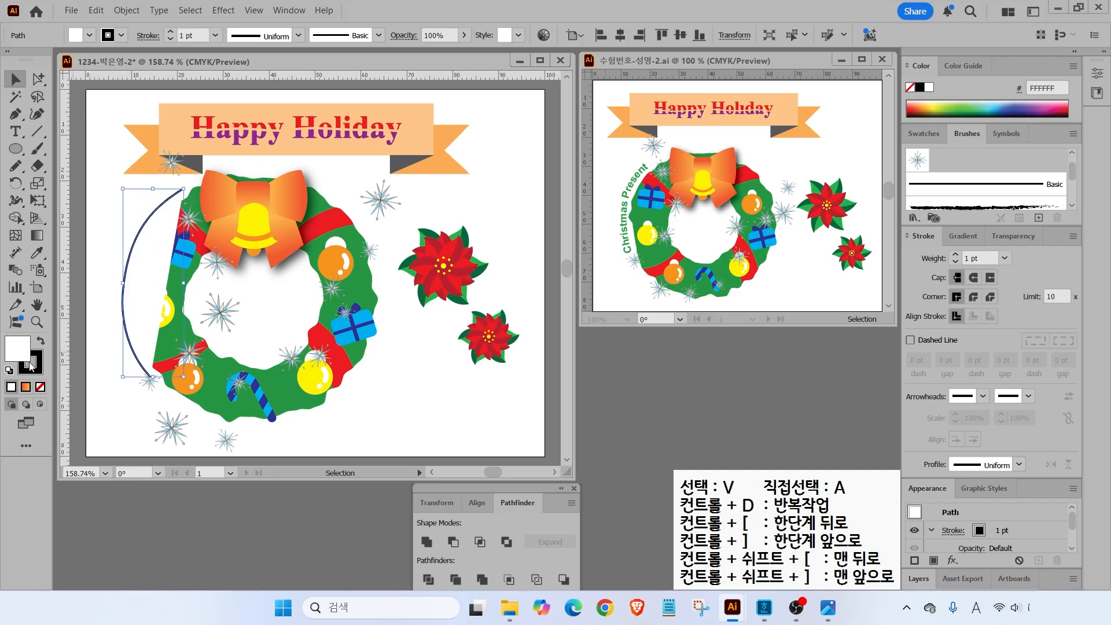
left_click(40, 387)
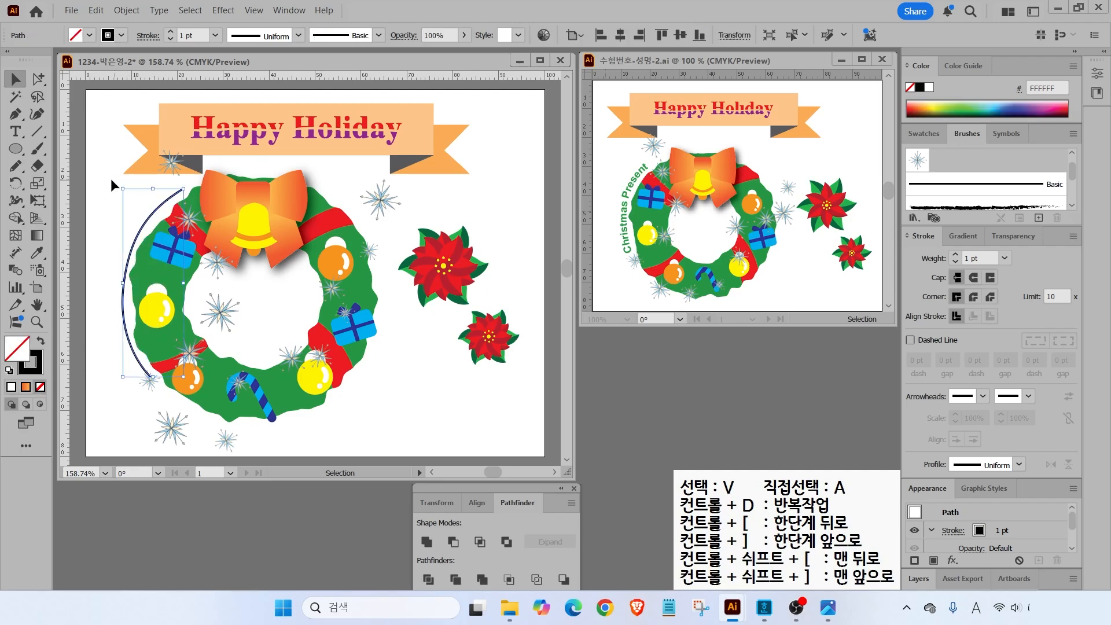
left_click(120, 225)
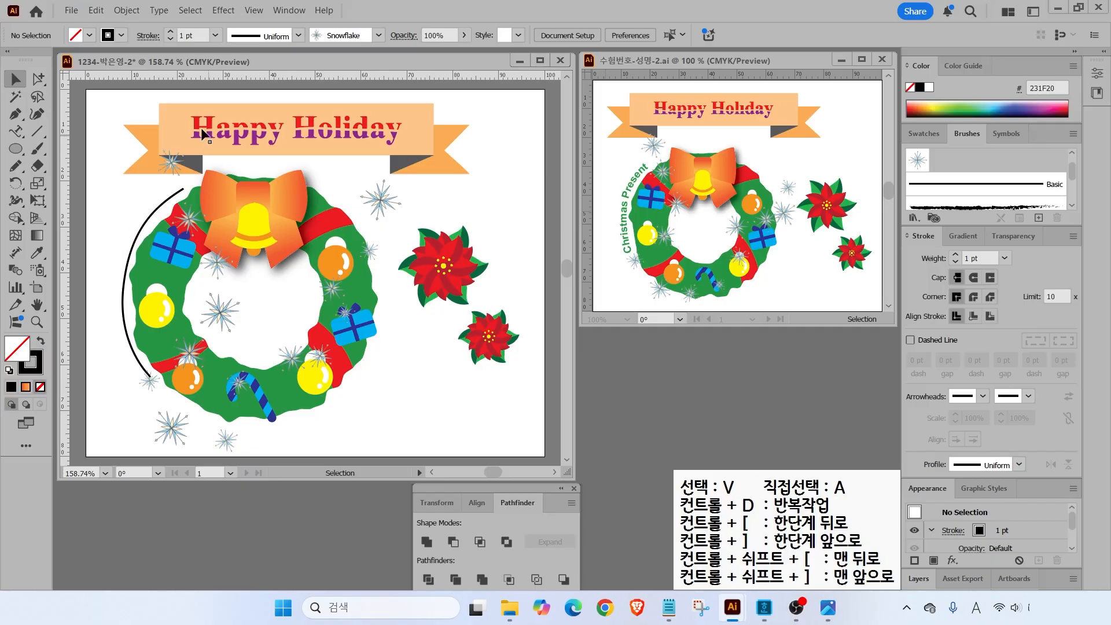
- Put type on the arc in Arial Bold 10 pt reading 'Christmas Present'
left_click_drag(16, 131, 79, 163)
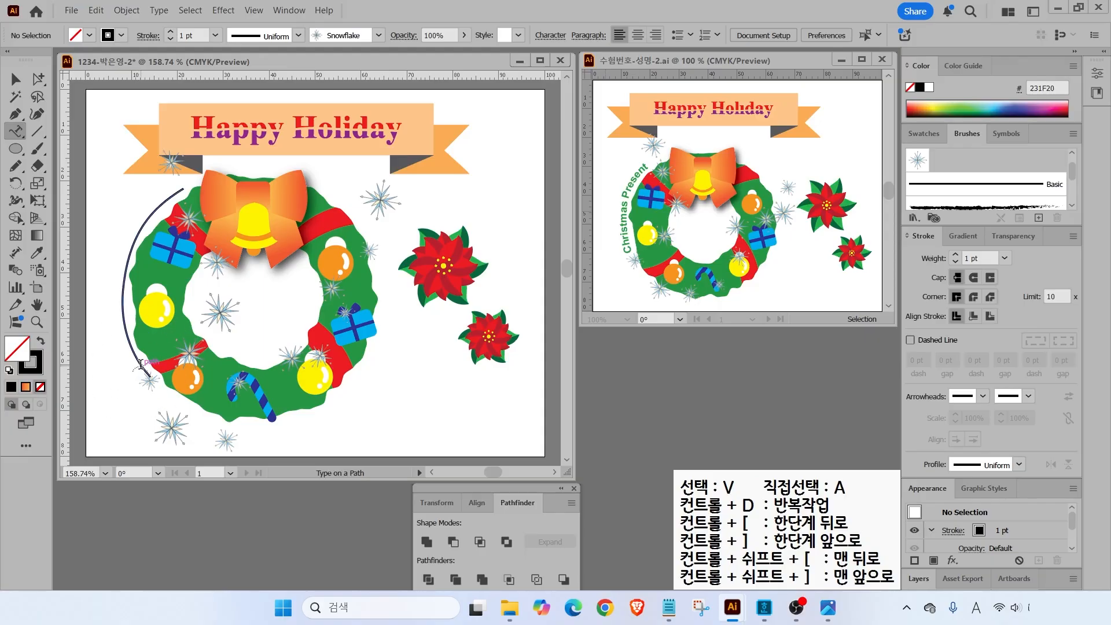
left_click(141, 365)
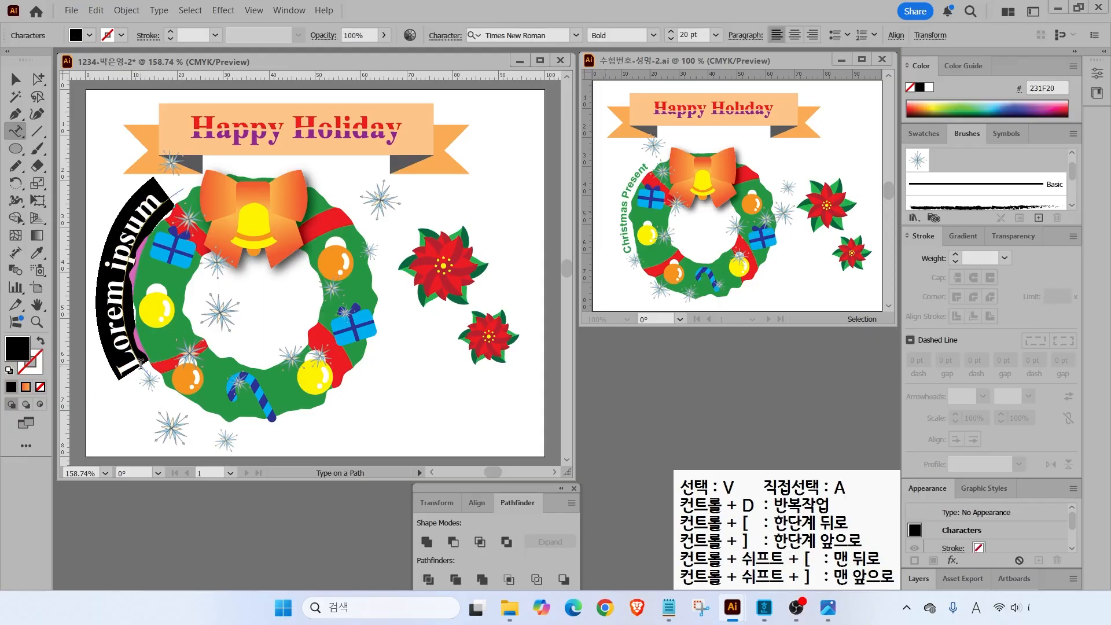
left_click(577, 36)
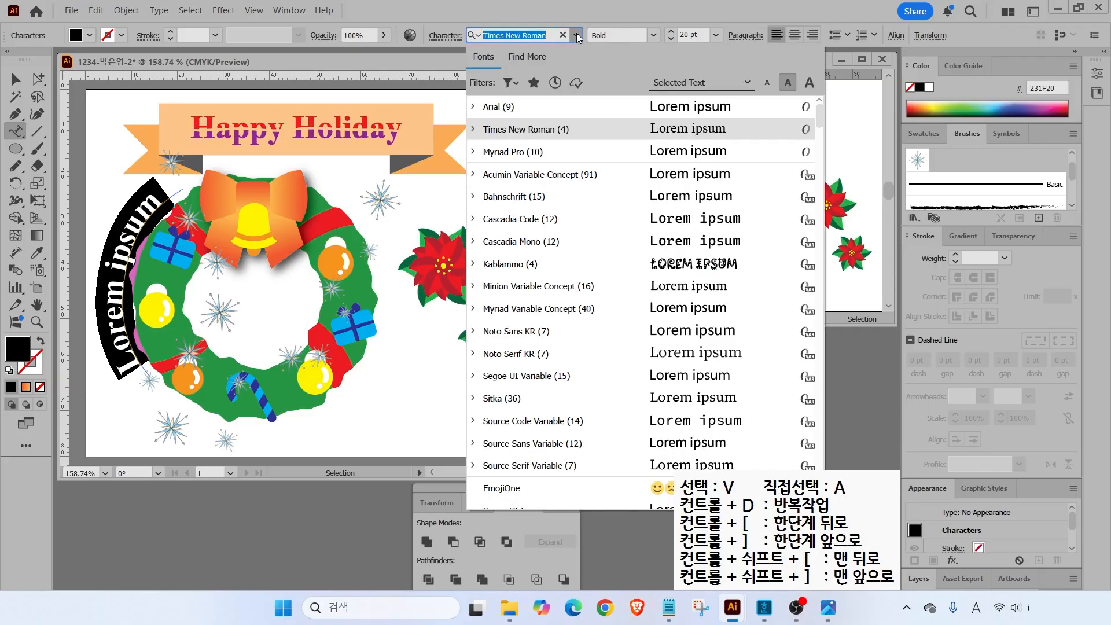
left_click(496, 110)
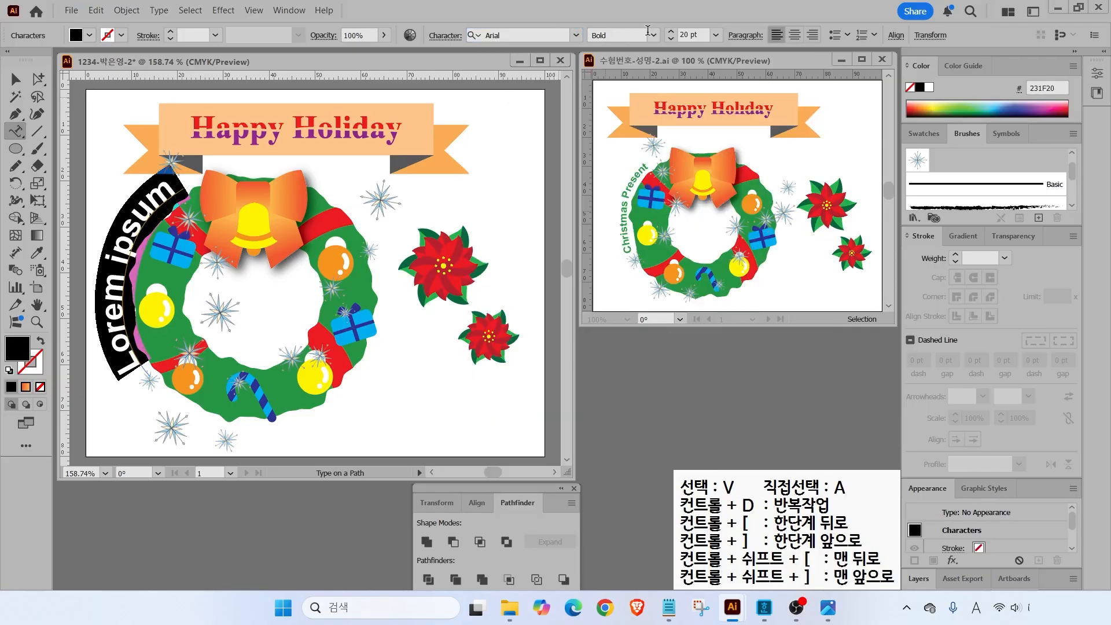
left_click(717, 36)
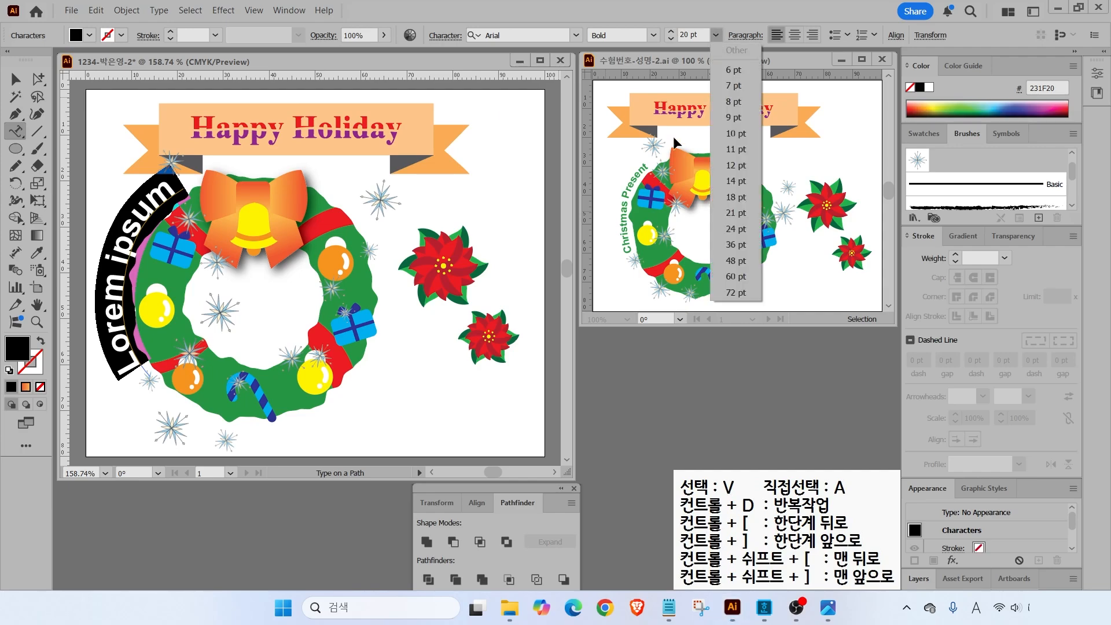
left_click(731, 134)
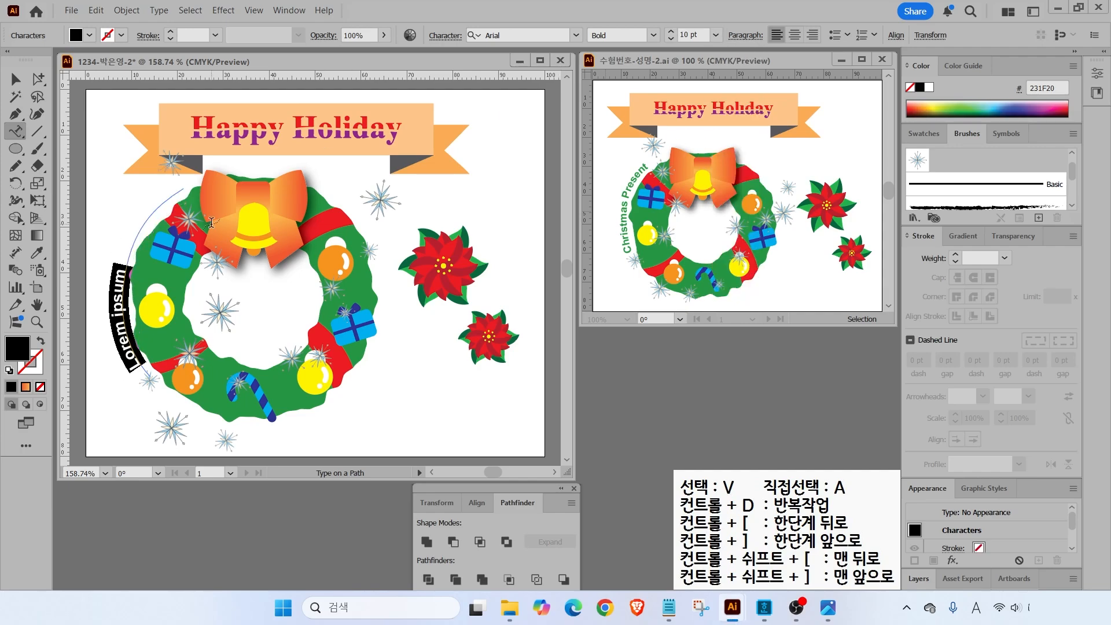
type("Christmas")
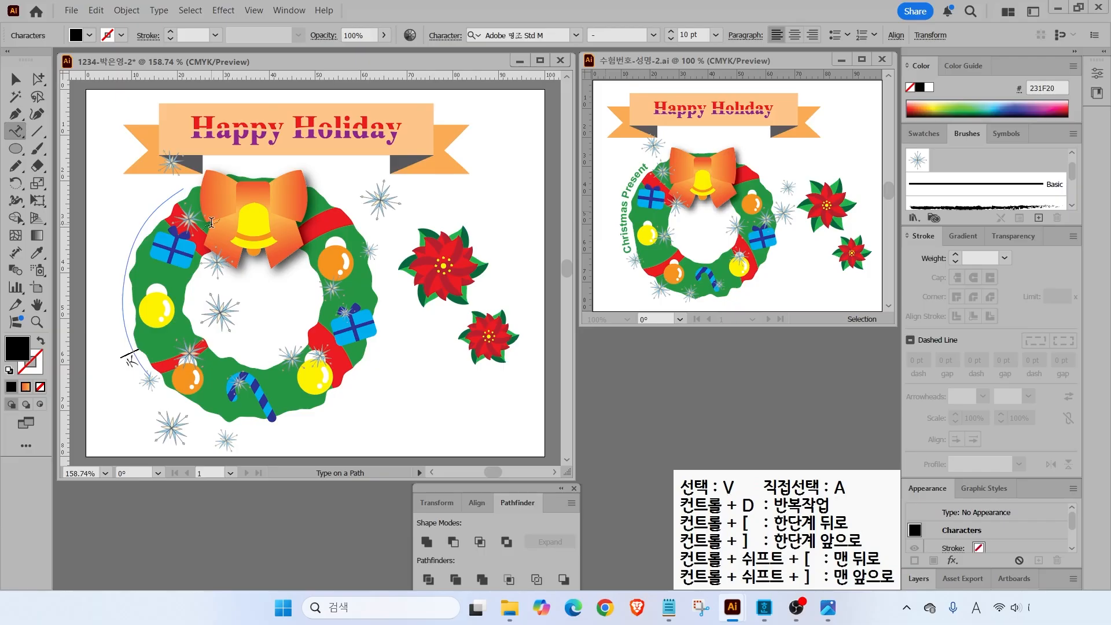
type(" Present")
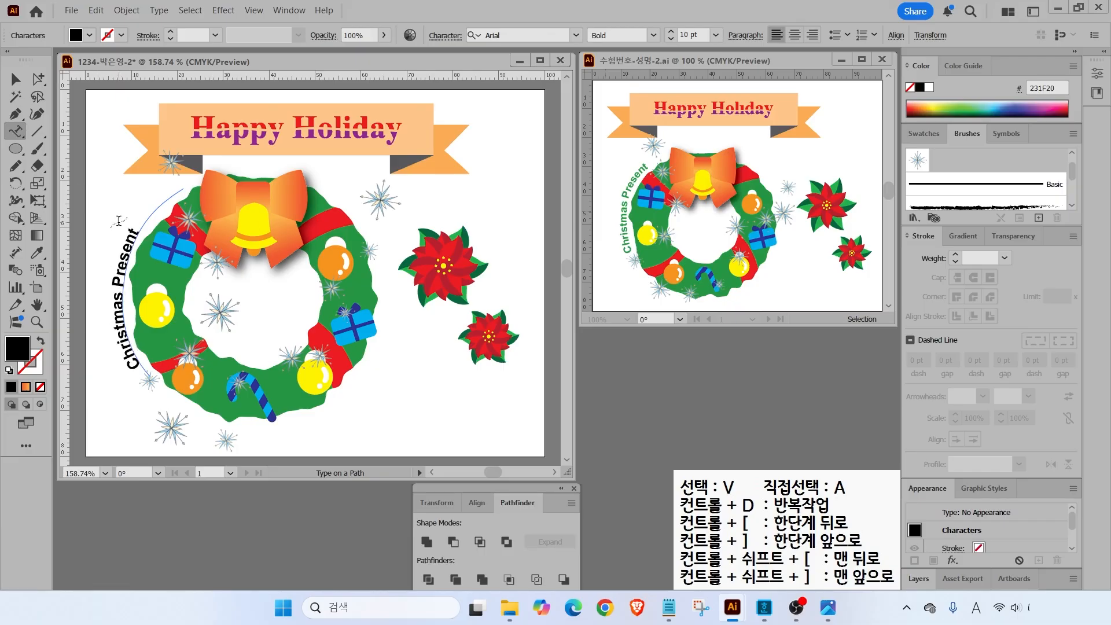
- Color all the arc text green with CMYK 80/10/100/10
key("ctrl+a")
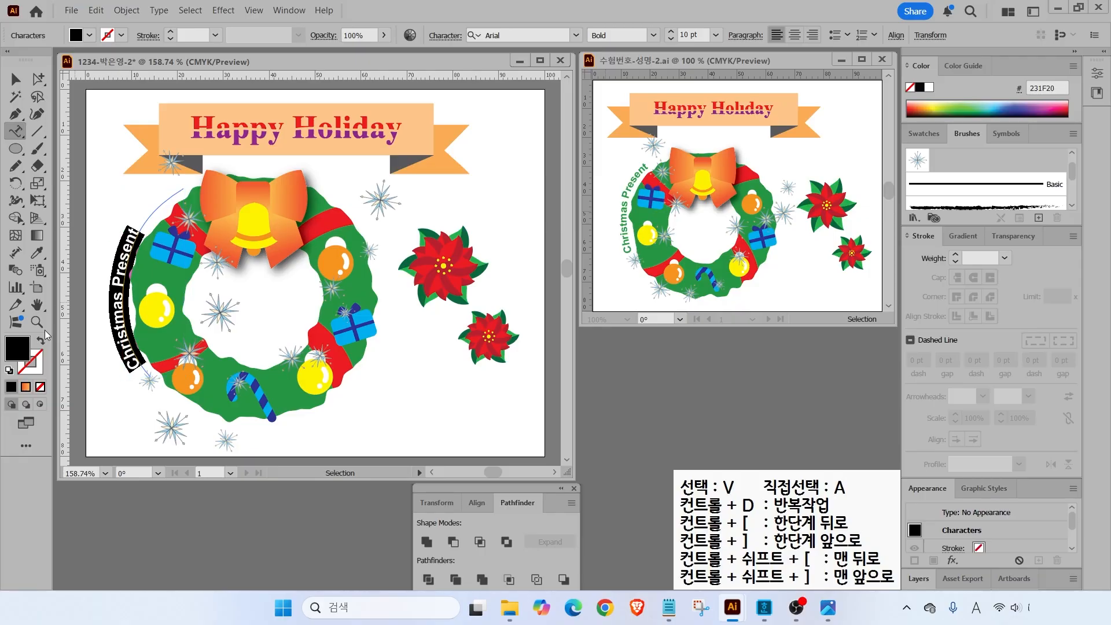
double_click(20, 357)
left_click(704, 334)
type("80")
key("Tab")
type("10")
type("00")
key("Tab")
type("10")
key("Return")
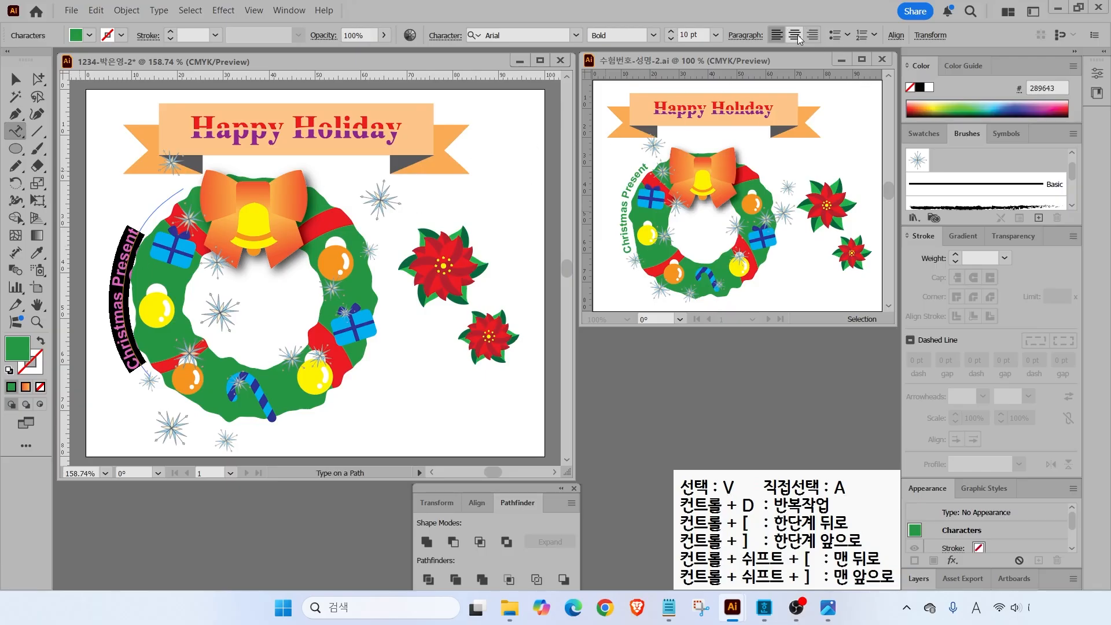
- Center the text along its path and rotate it slightly to follow the wreath
key("ctrl")
left_click(786, 37)
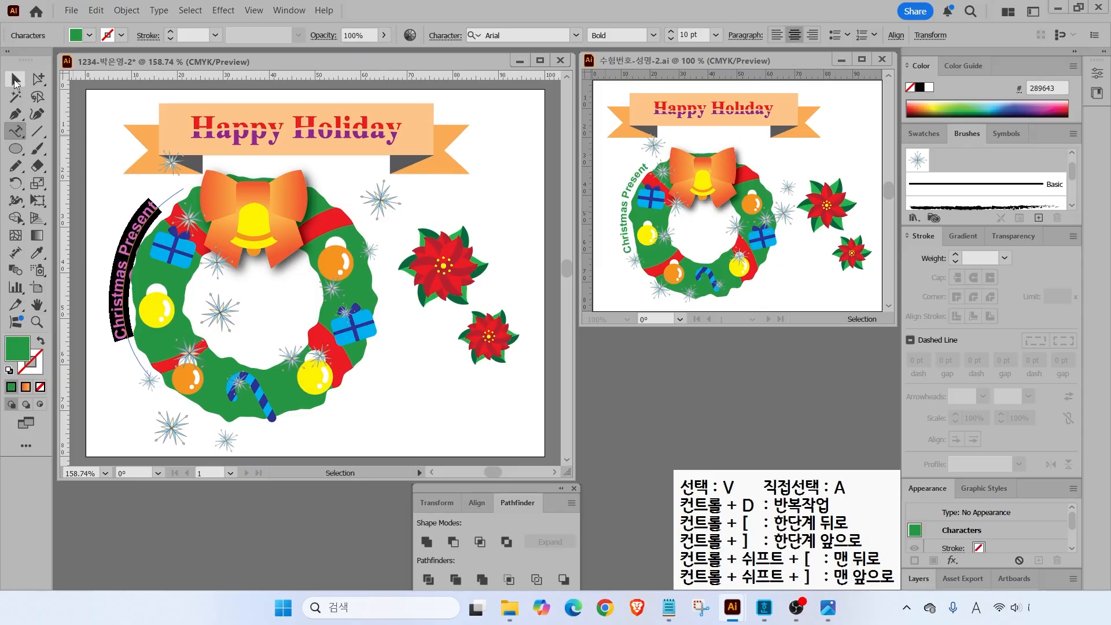
left_click(15, 78)
left_click(94, 286)
left_click(122, 277)
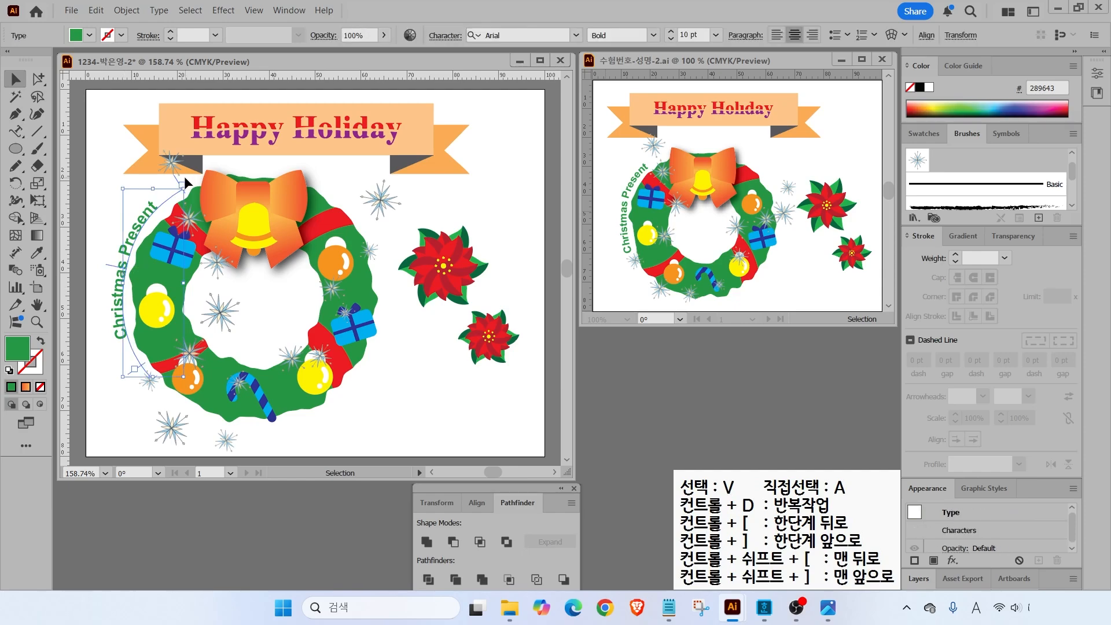
left_click_drag(117, 185, 120, 248)
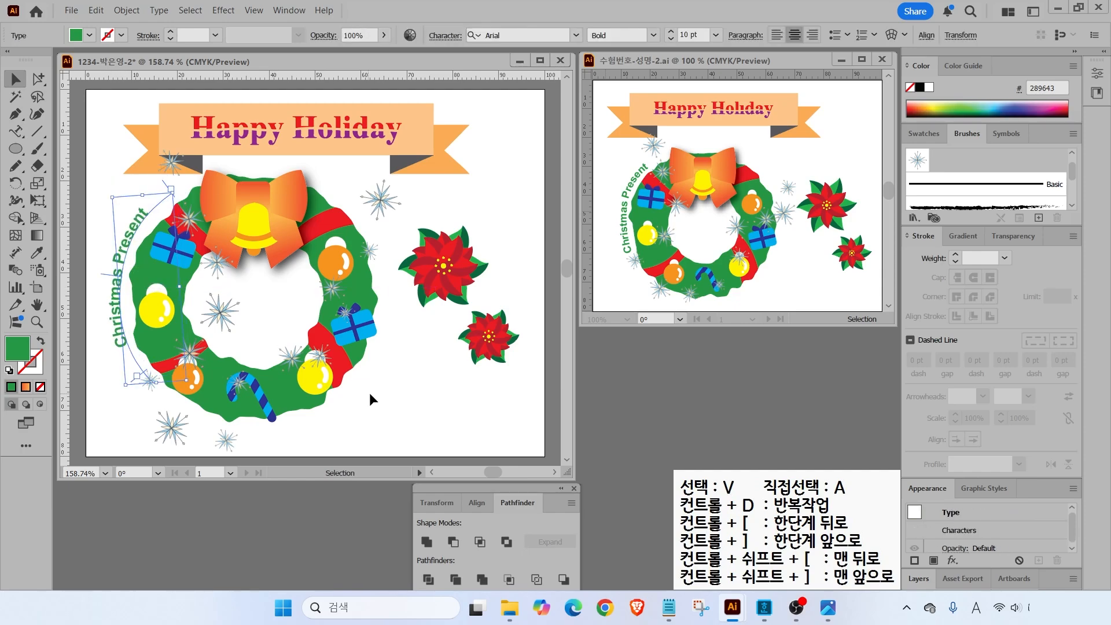
left_click(446, 422)
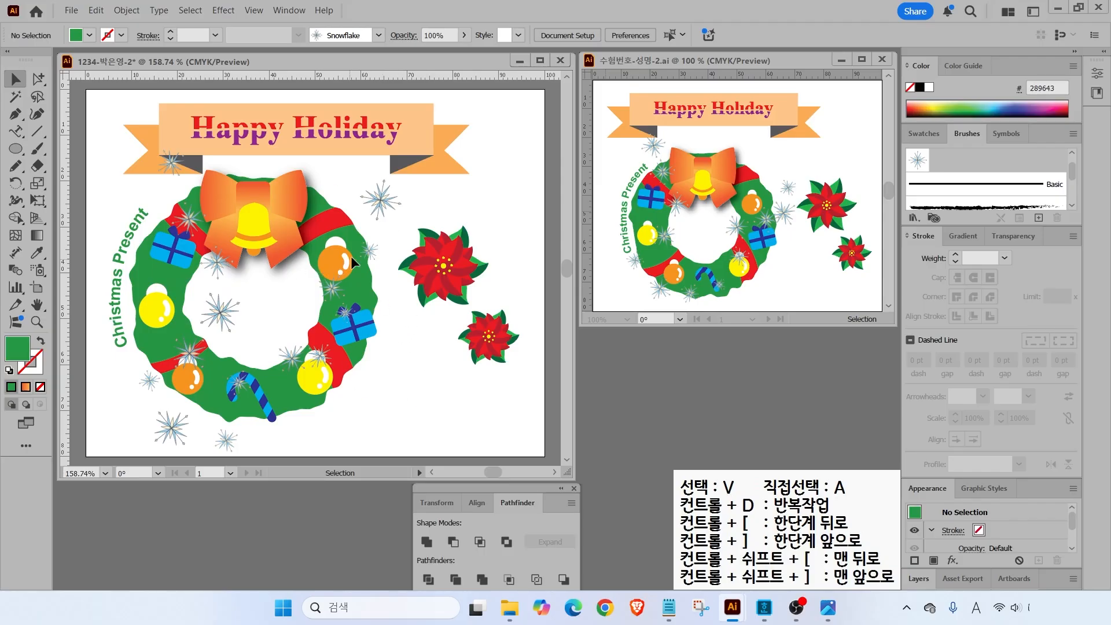
- Unlock all locked wreath objects and clear the selection
left_click(124, 12)
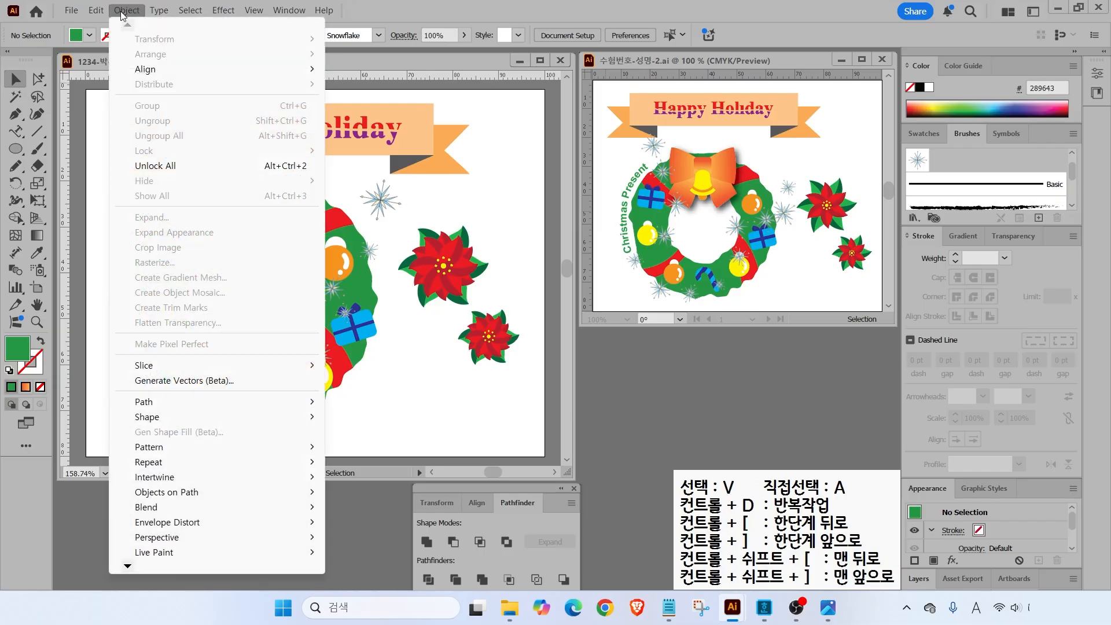
left_click(152, 167)
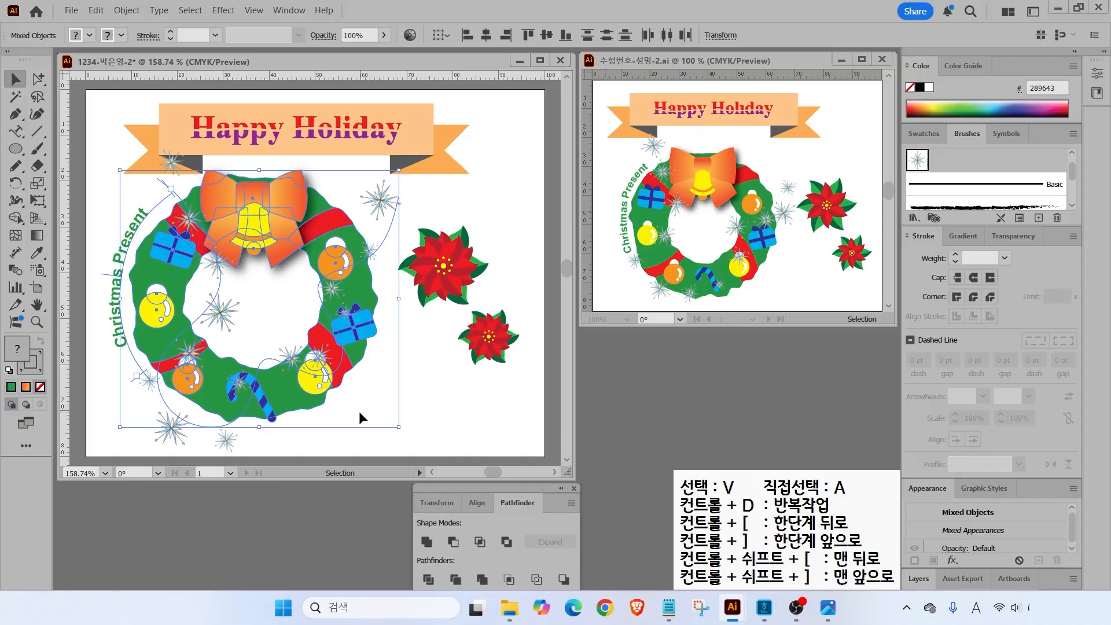
left_click(543, 412)
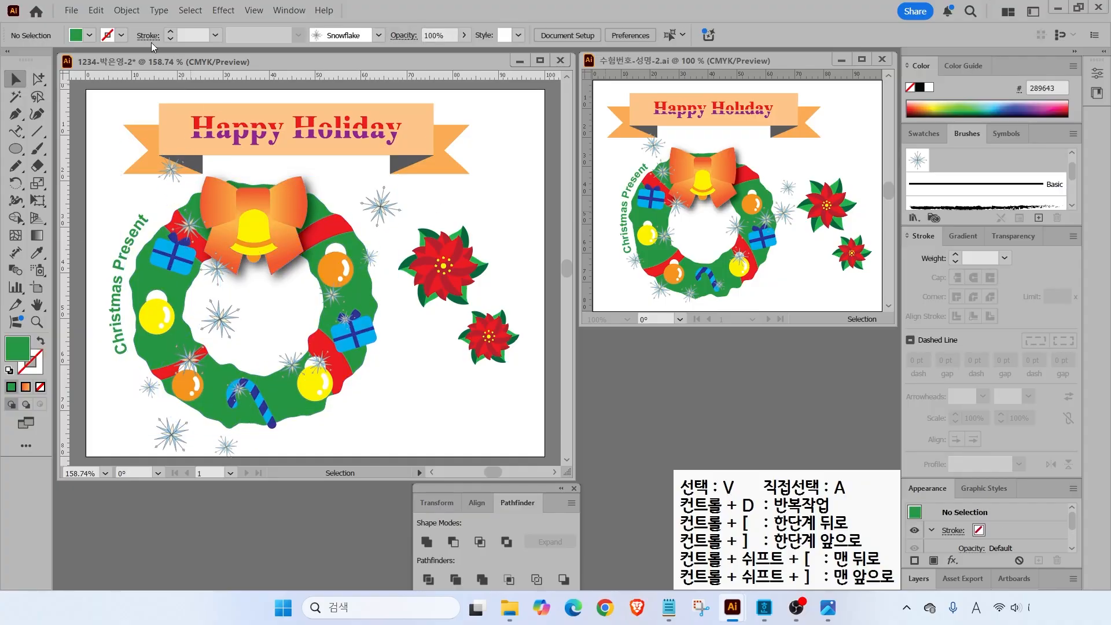
- Save the illustration as an .ai file in the Documents GTQ folder with default options
left_click(71, 10)
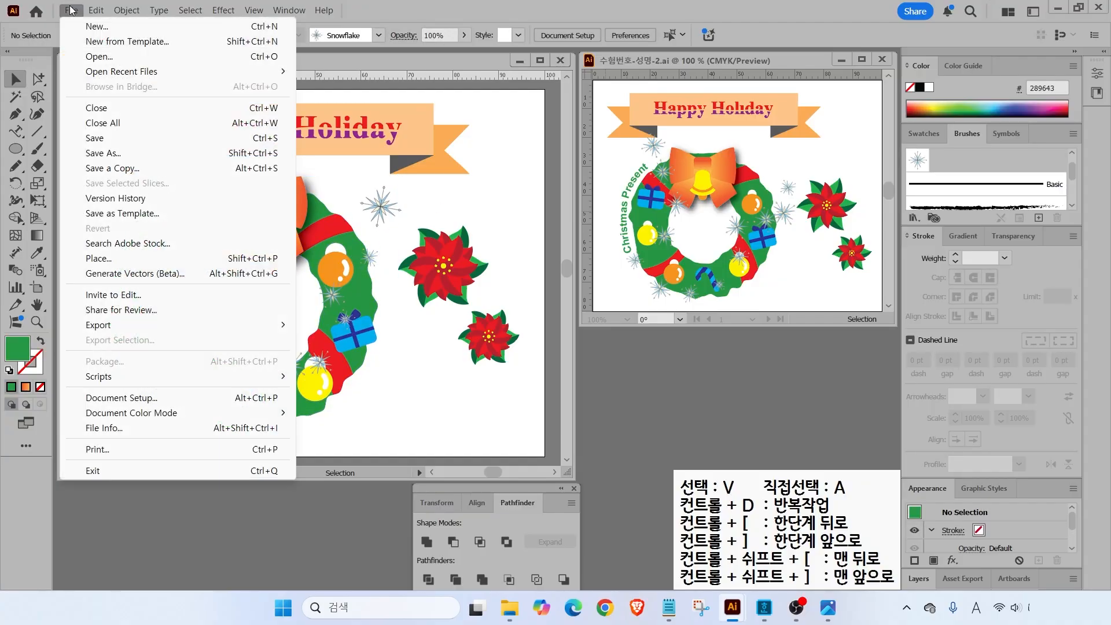
left_click(145, 152)
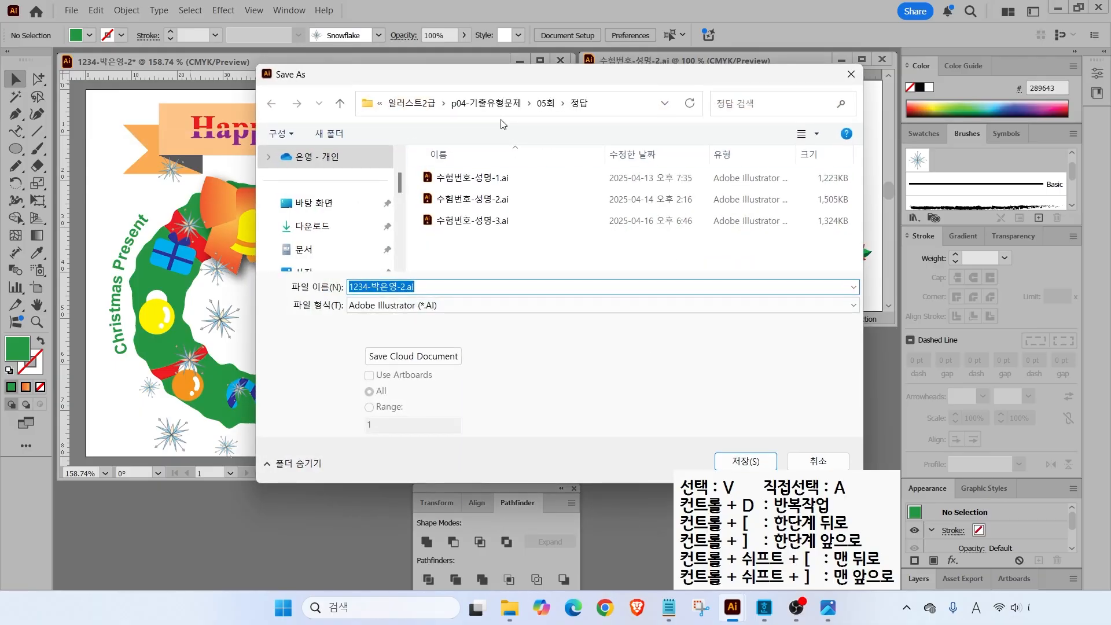
left_click(353, 249)
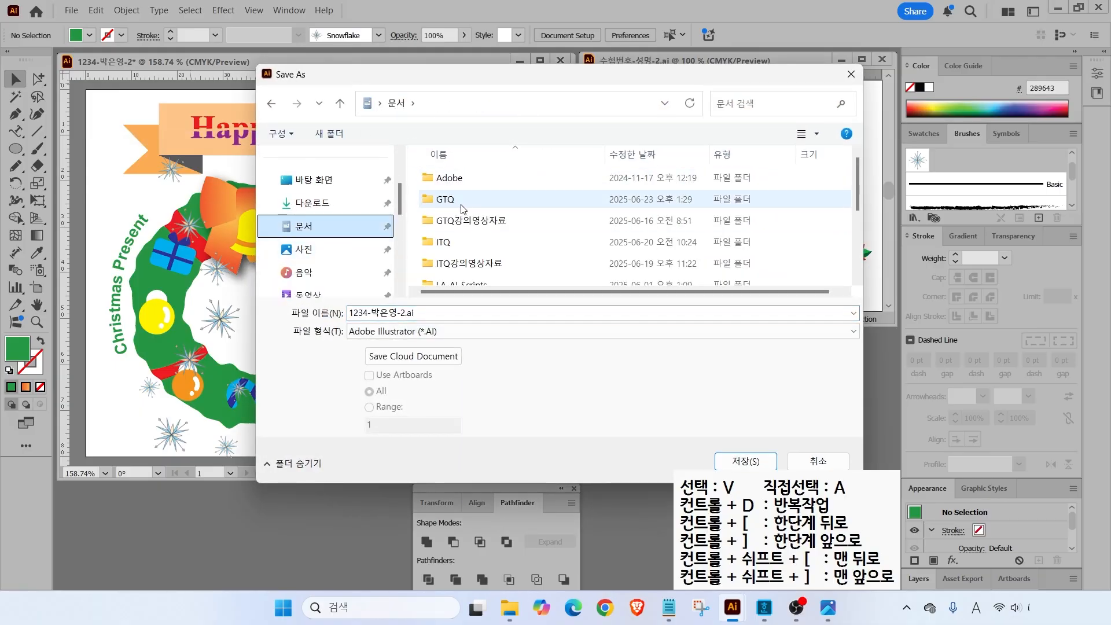
double_click(441, 199)
left_click(383, 315)
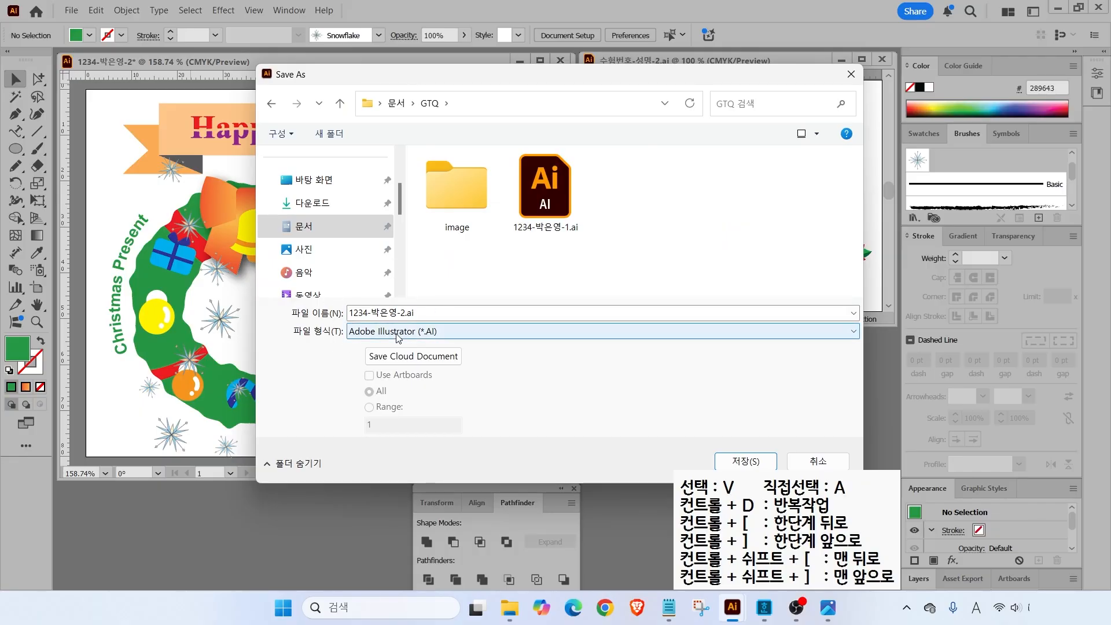
left_click(736, 462)
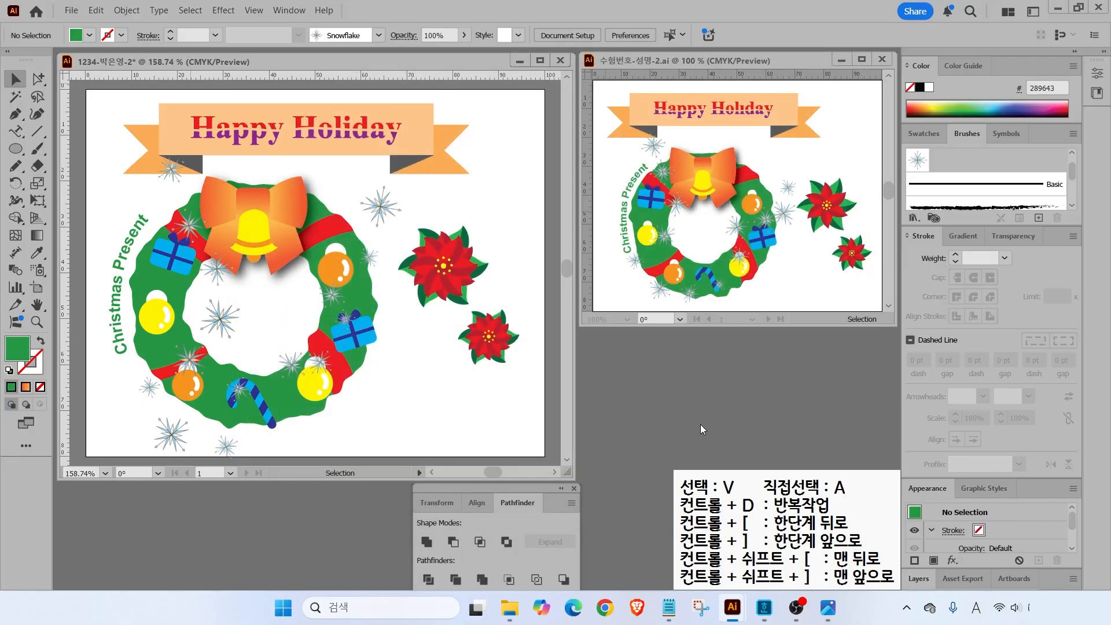
left_click(619, 504)
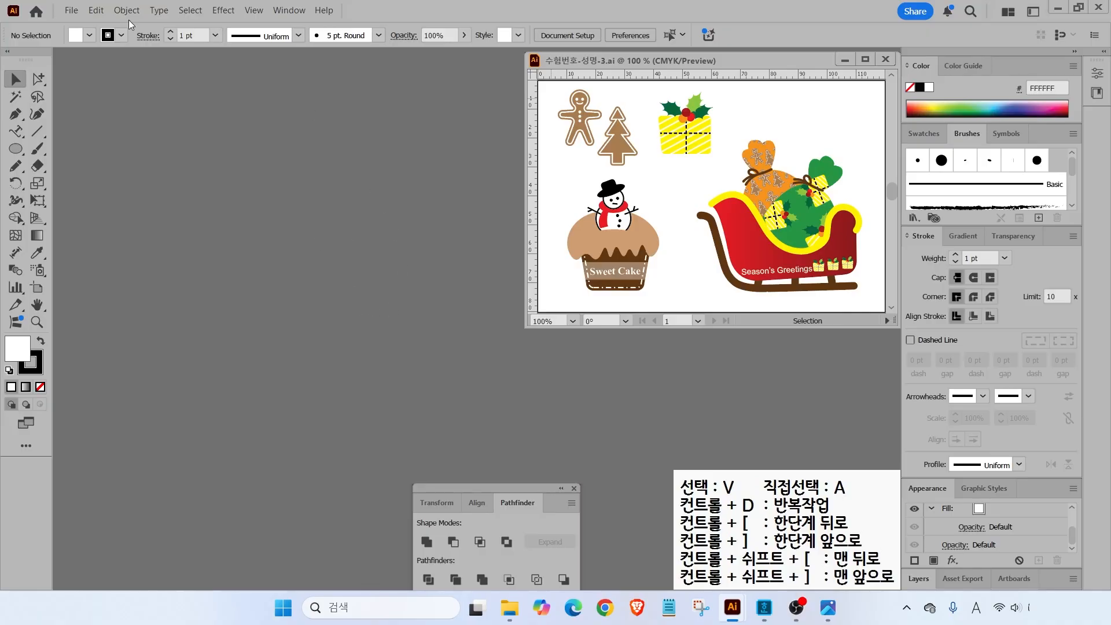
- Create a new 120 × 80 mm document named with the candidate's number and name
left_click(81, 11)
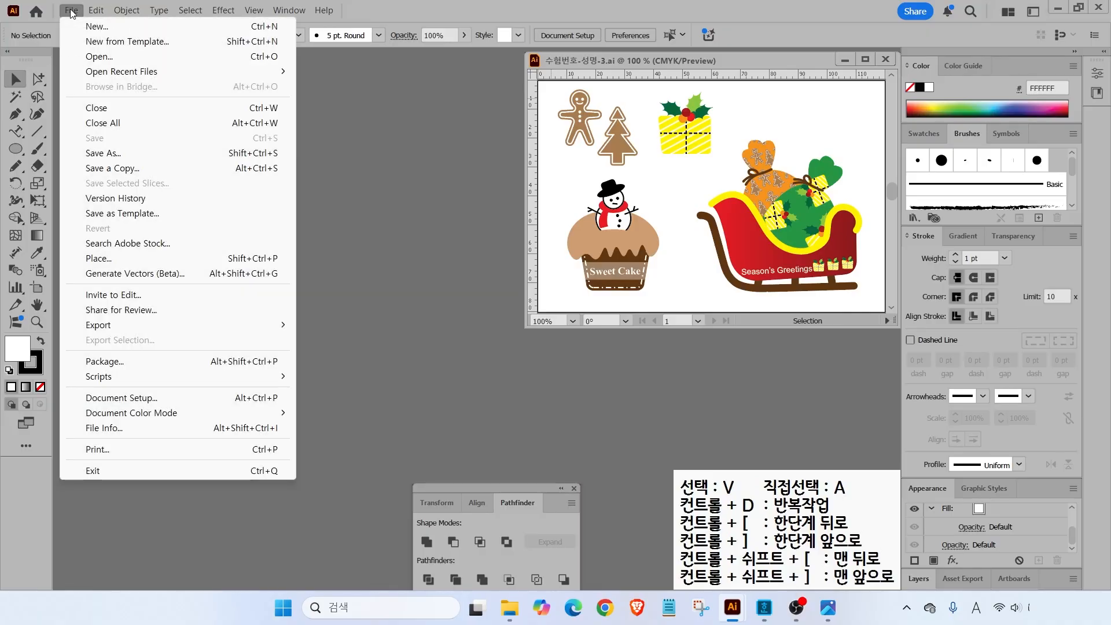
left_click(84, 27)
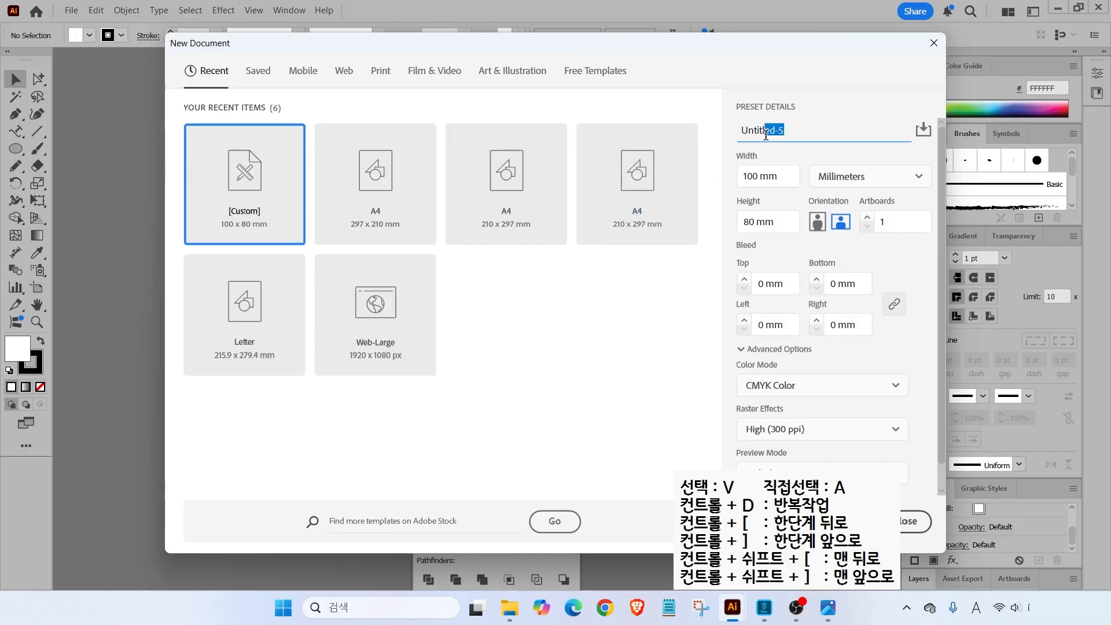
type("1234-")
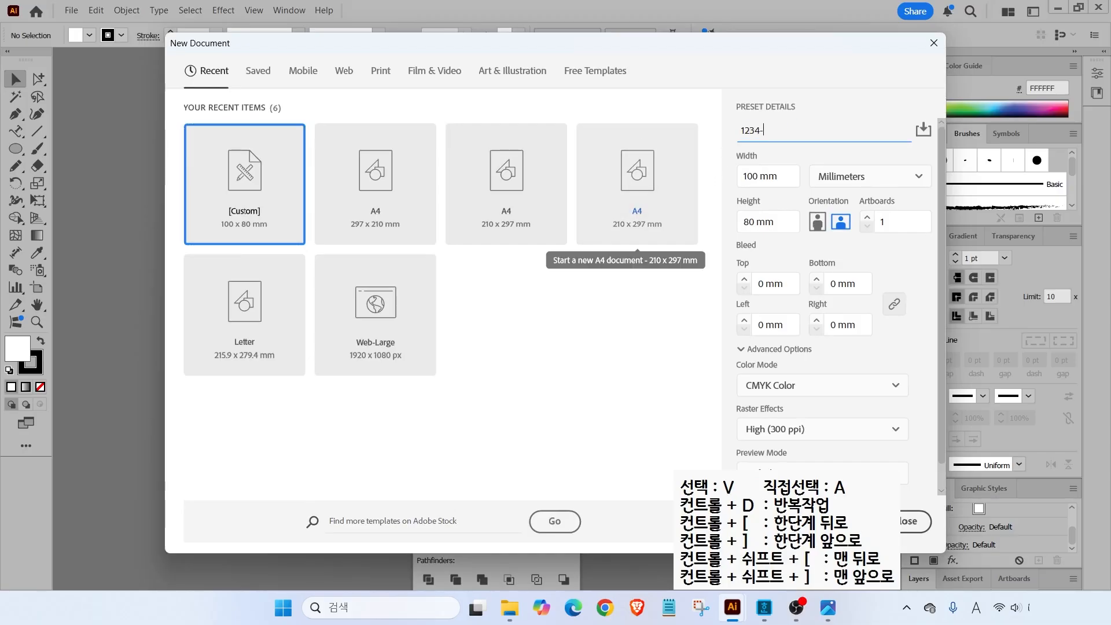
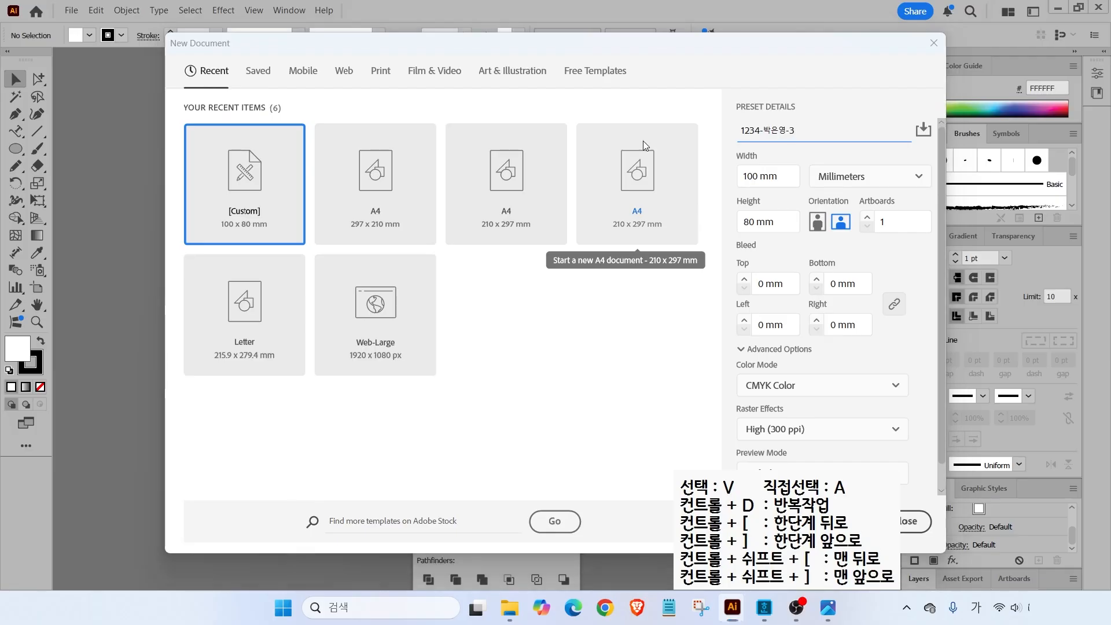
left_click_drag(808, 159, 873, 193)
mouse_move(720, 193)
left_mouse_down()
mouse_move(780, 190)
mouse_move(689, 186)
left_mouse_up()
key("Escape")
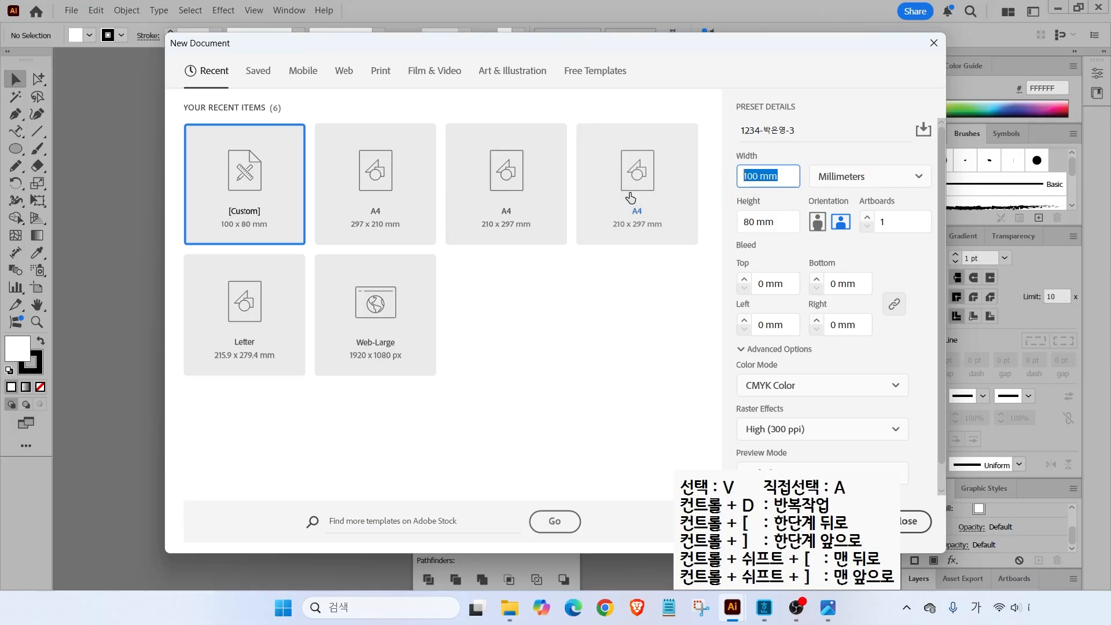
type("120")
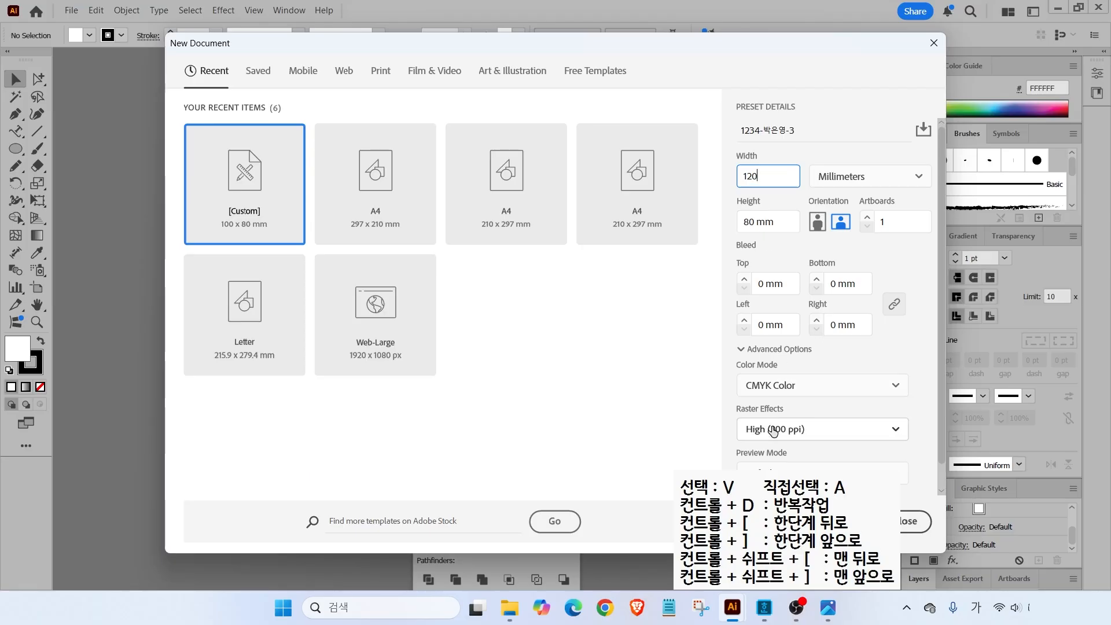
key("Return")
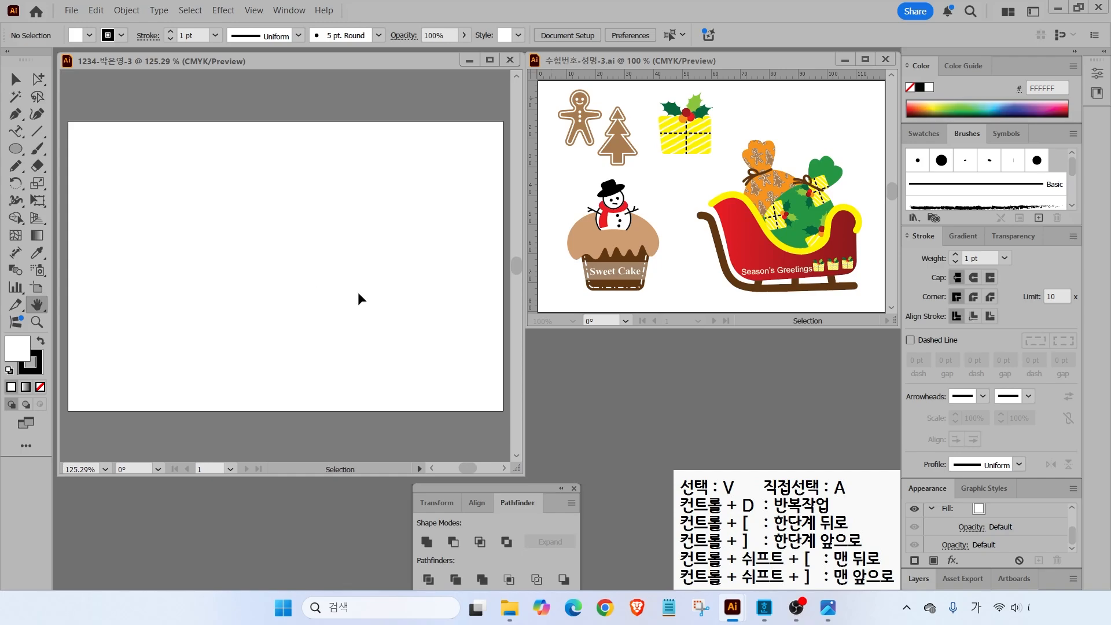
- Turn on rulers and drag out one vertical and one horizontal guide across the artboard
key("ctrl+r")
left_click_drag(240, 242, 242, 244)
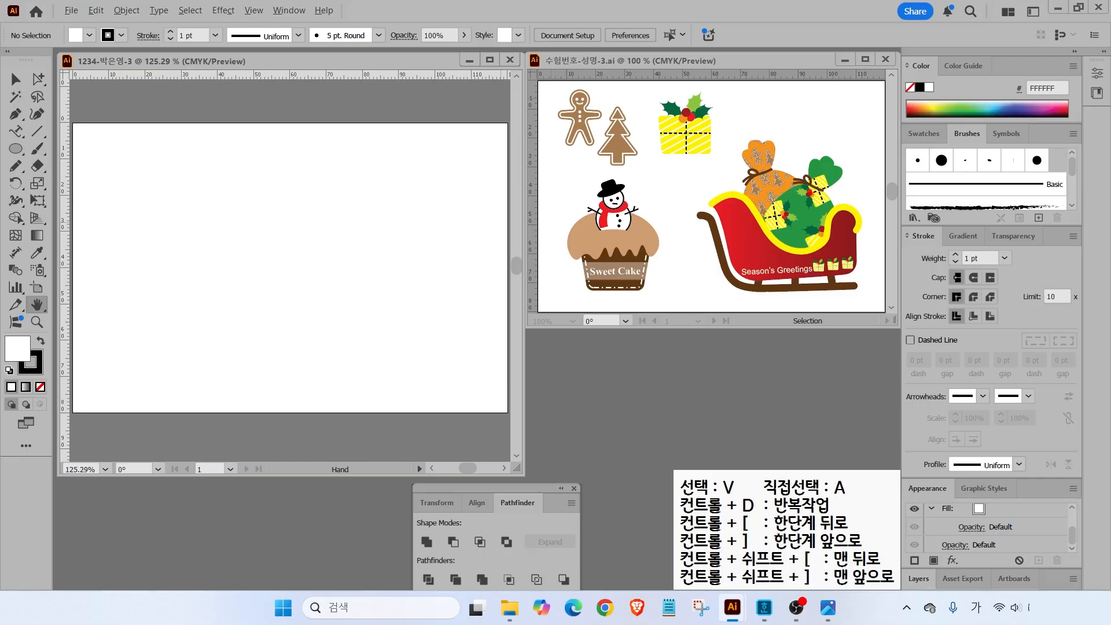
mouse_move(632, 153)
left_mouse_down()
mouse_move(537, 121)
mouse_move(575, 99)
mouse_move(612, 140)
left_mouse_up()
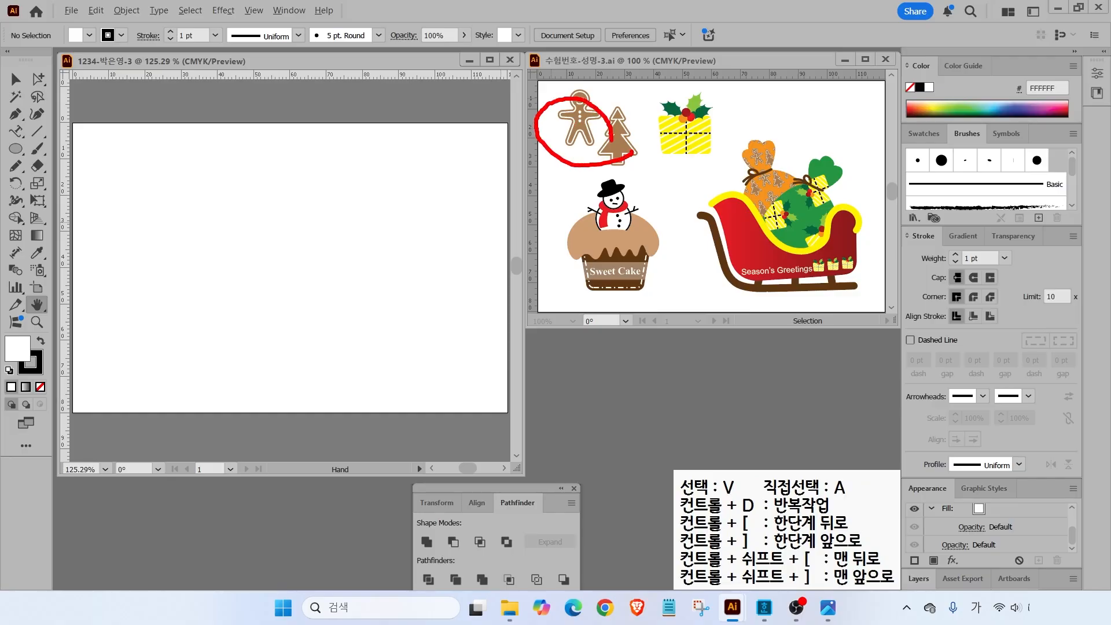
key("Escape")
left_click_drag(66, 175, 198, 186)
left_click_drag(150, 68, 148, 233)
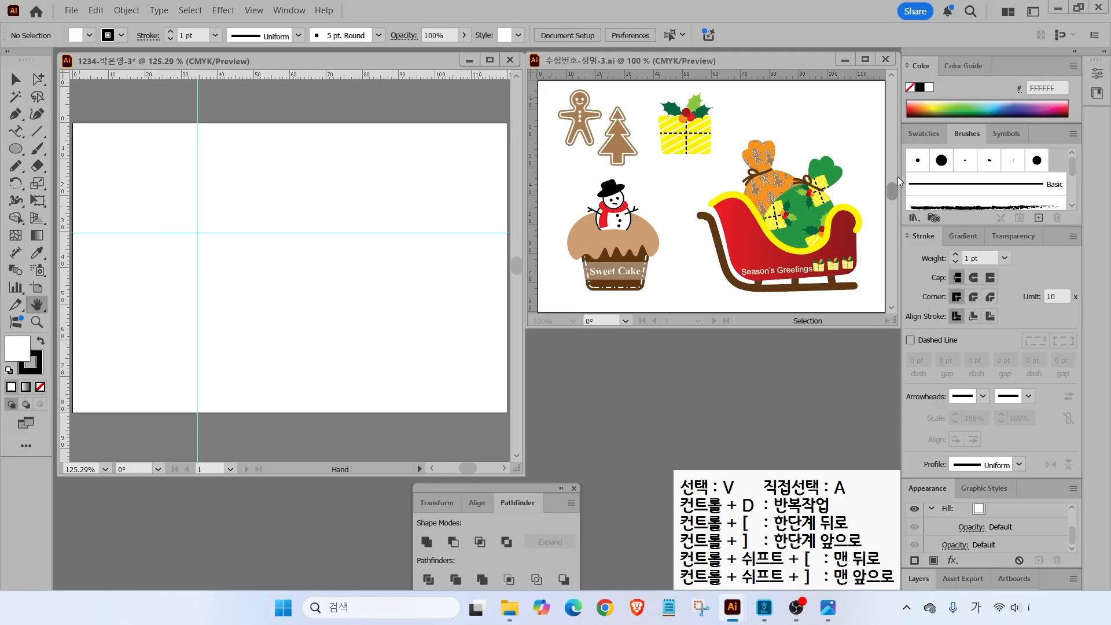
left_click(923, 133)
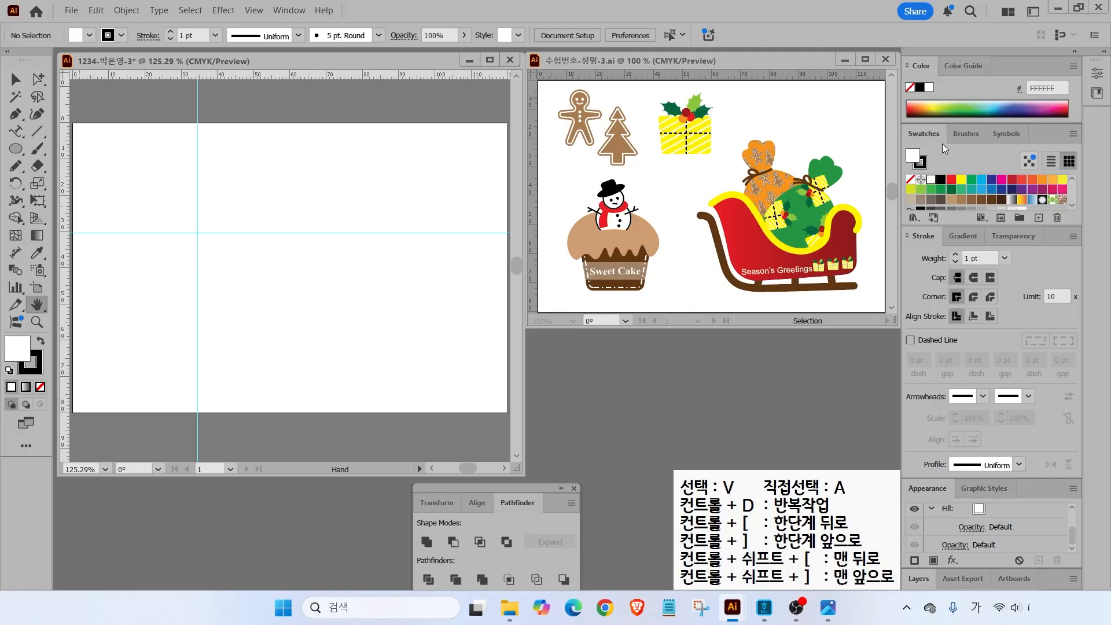
- Add a default-named swatch group containing a brown C30 M50 Y80 K10 swatch as the fill
left_click(1020, 219)
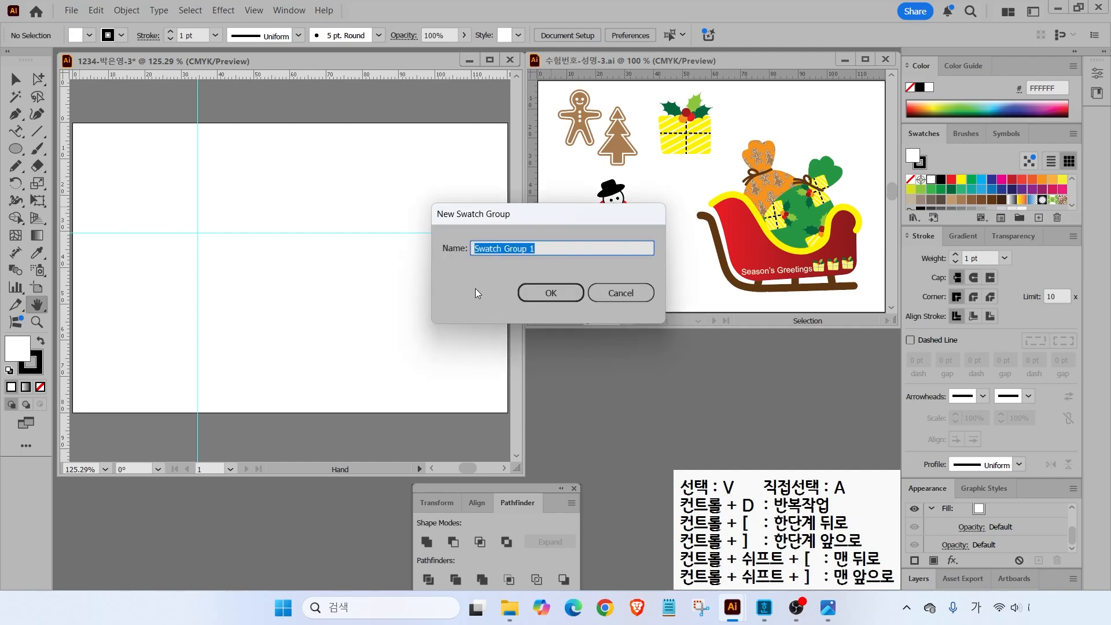
left_click(553, 293)
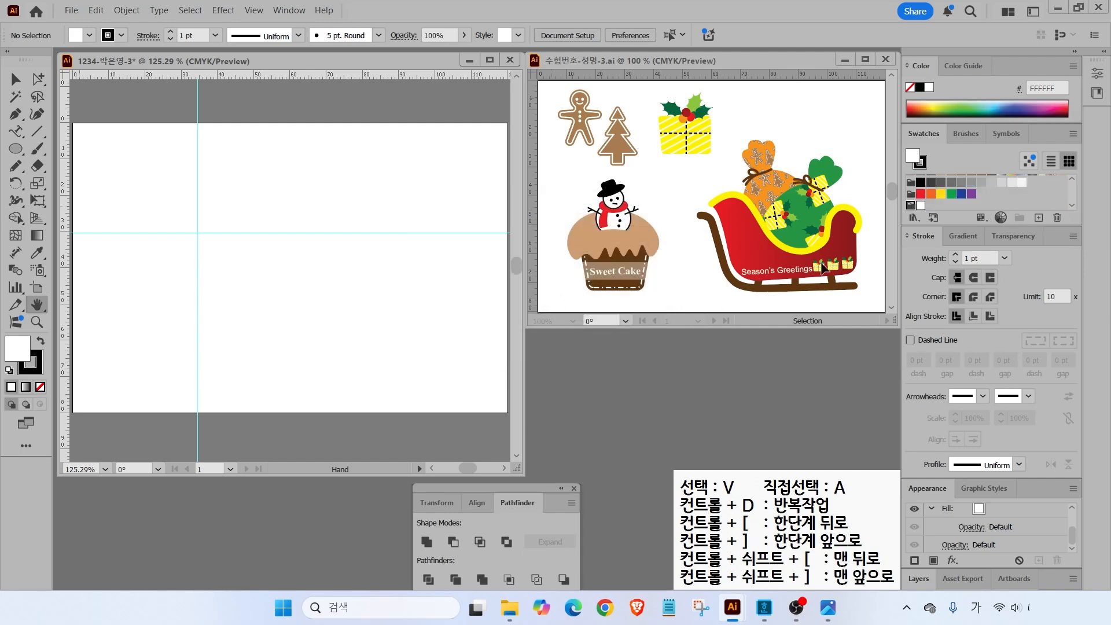
left_click(1040, 217)
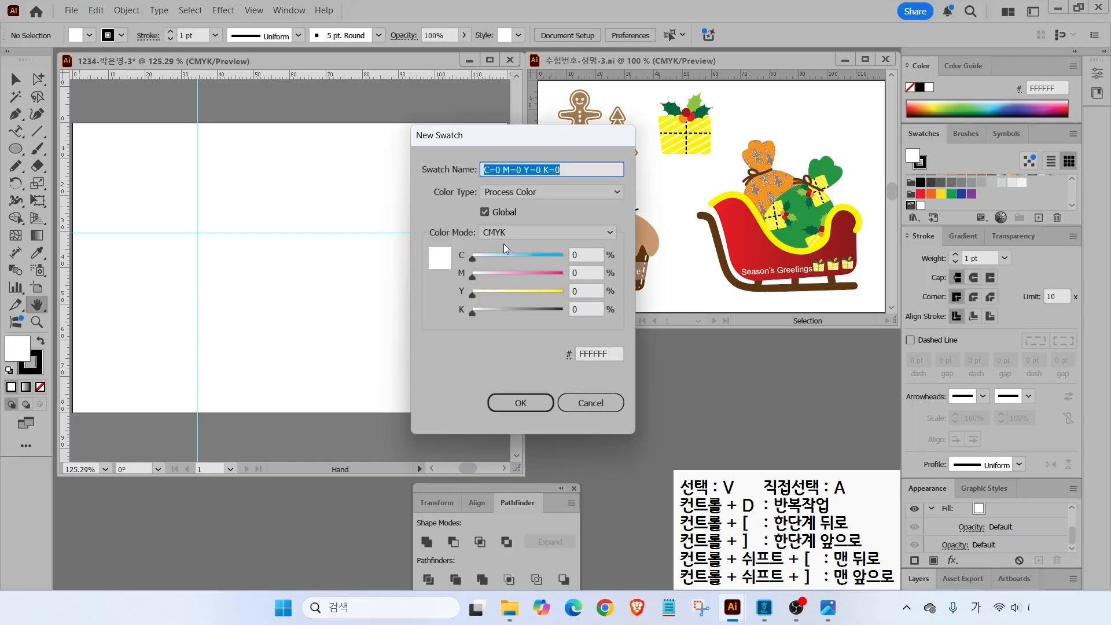
left_click(586, 255)
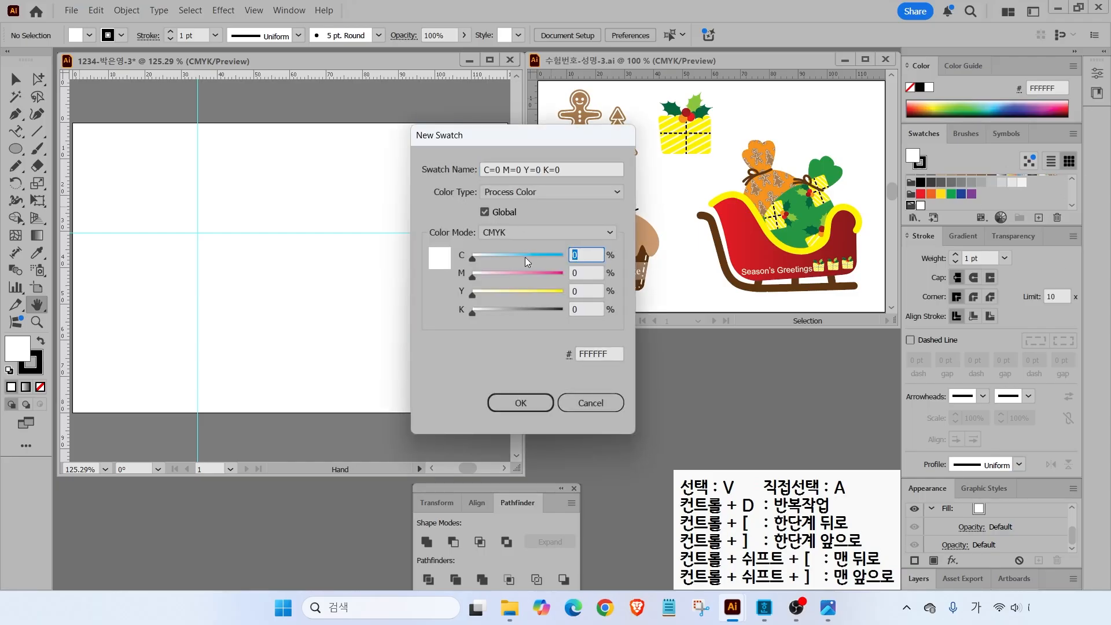
type("30")
key("Tab")
type("50")
key("Tab")
type("80")
key("Tab")
type("10")
key("Return")
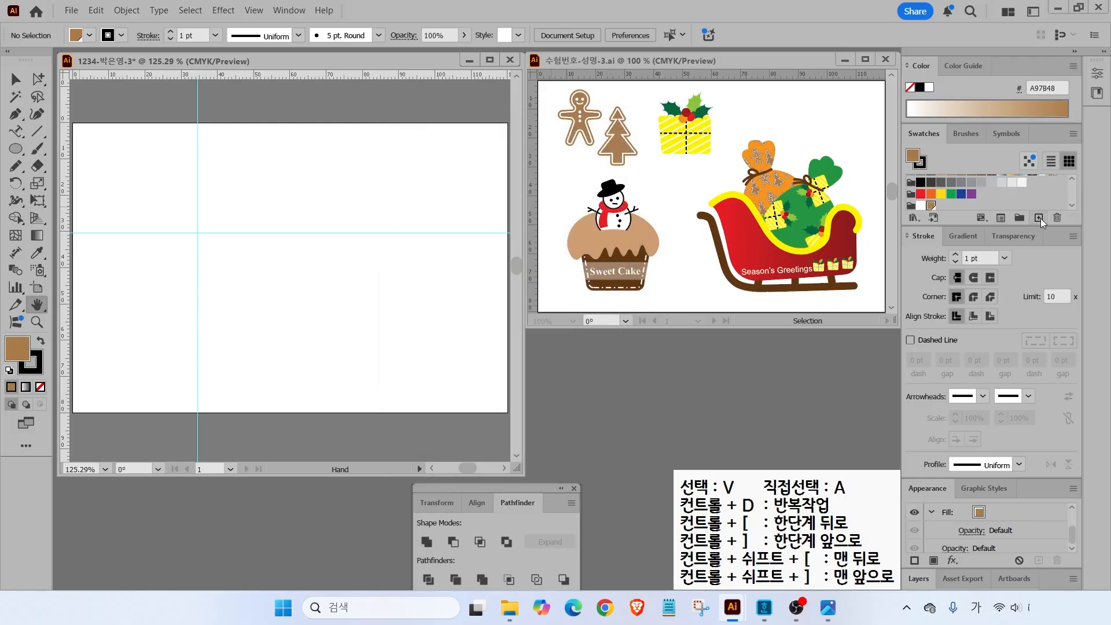
scroll(95, 190, "up", 3)
left_click_drag(91, 189, 174, 290)
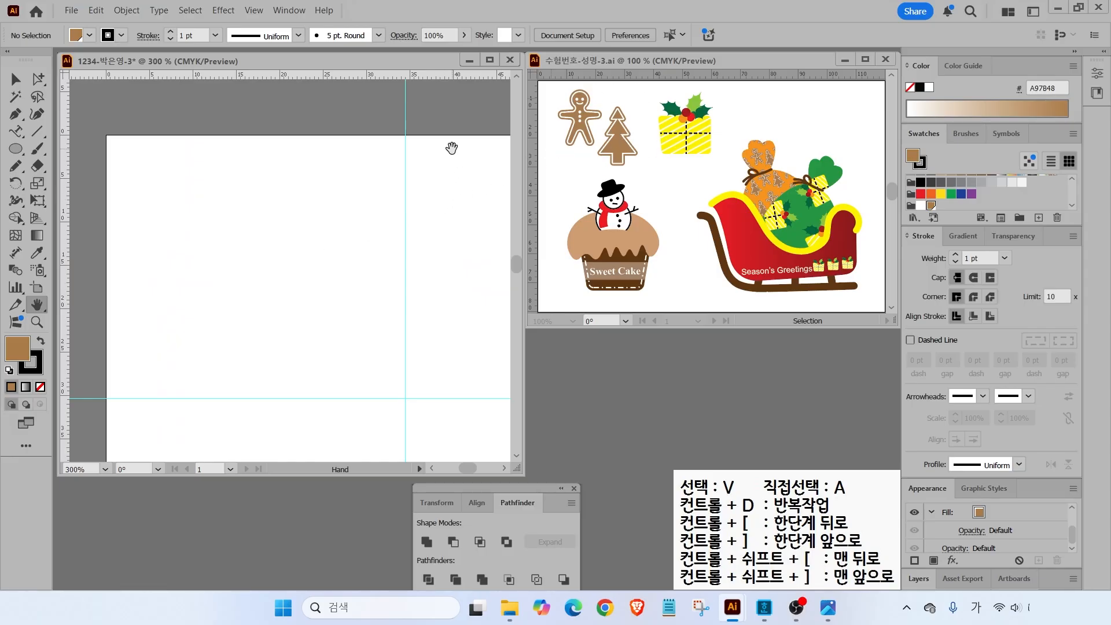
- Draw a brown triangle with the Polygon tool, remove its outline, and round its corners
left_click(16, 149)
left_click(84, 200)
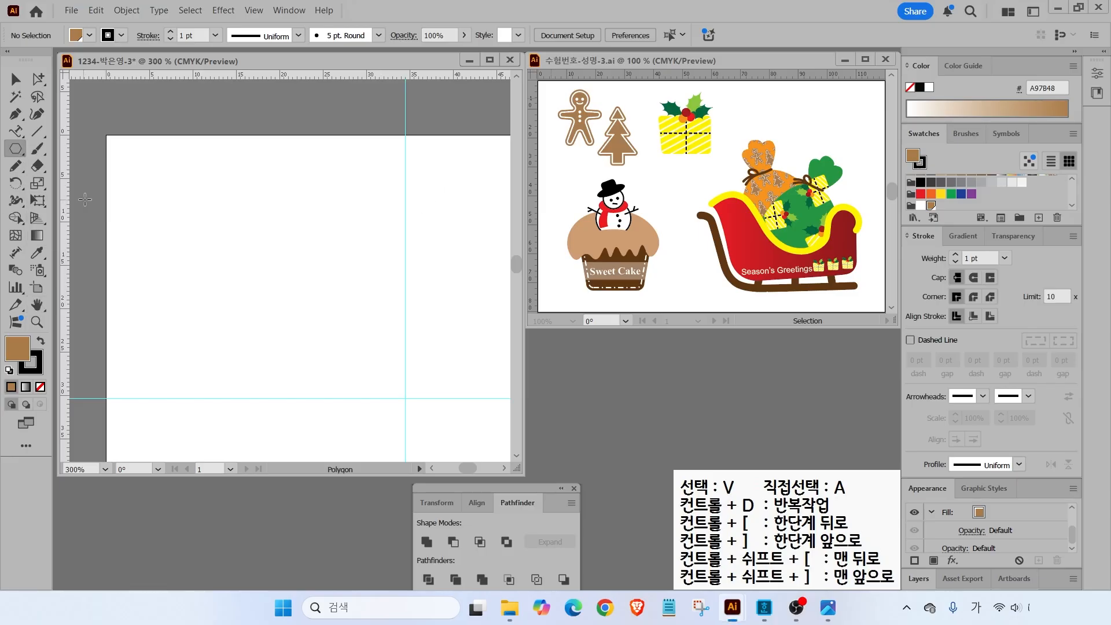
mouse_move(311, 230)
left_mouse_down()
mouse_move(350, 248)
mouse_move(339, 234)
mouse_move(335, 253)
left_mouse_up()
key("Up")
key("Up")
key("Up")
key("Up")
key("Up")
key("Down")
key("Down")
key("Down")
key("Down")
key("Down")
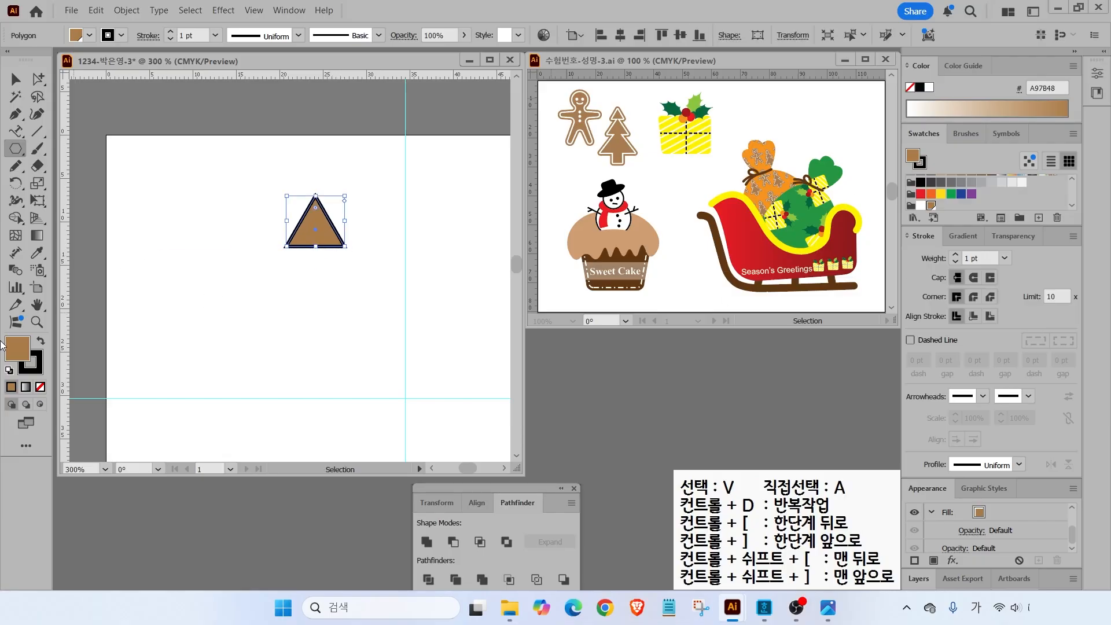
left_click(40, 366)
left_click(40, 387)
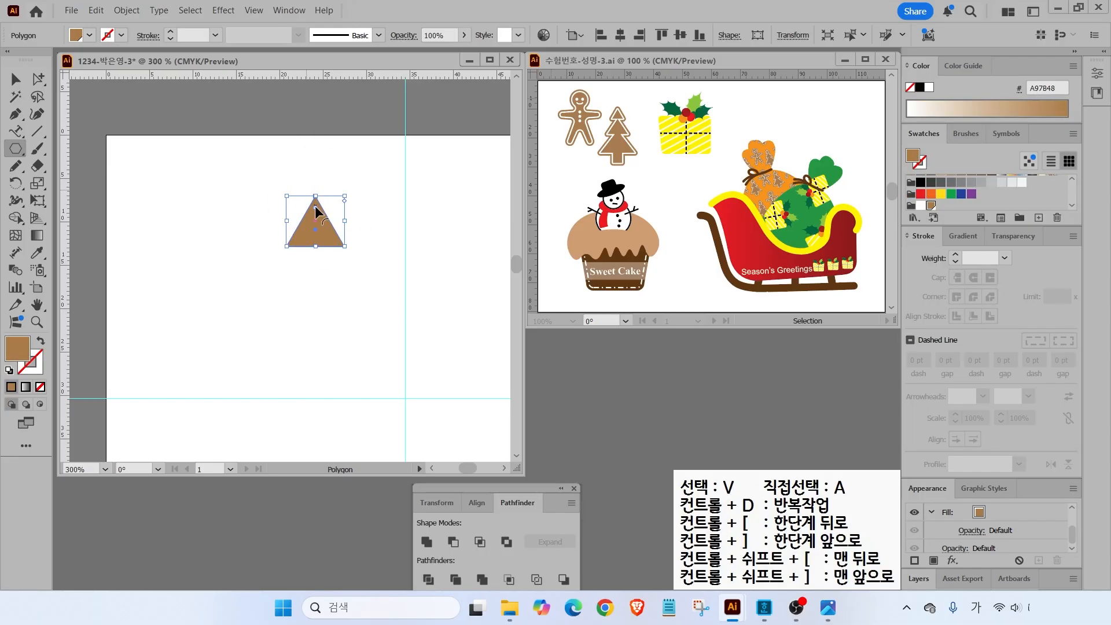
left_click_drag(315, 205, 318, 207)
- Stack triangle copies downward as tree tiers, scaling one copy to 150%
key("v")
left_click(334, 259)
left_click_drag(325, 227, 325, 265)
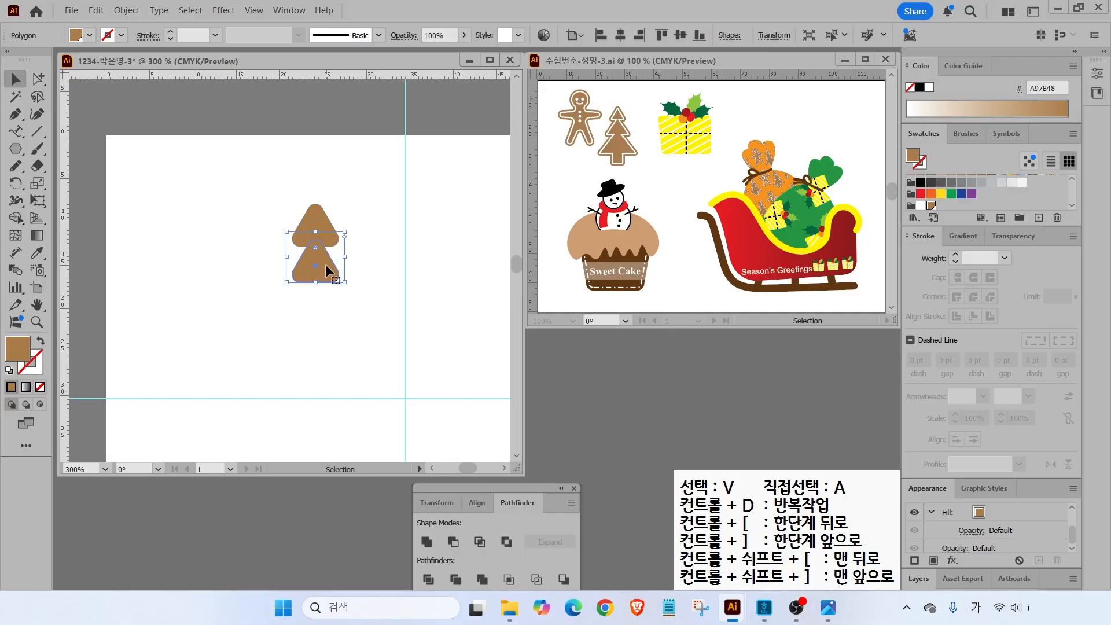
double_click(37, 183)
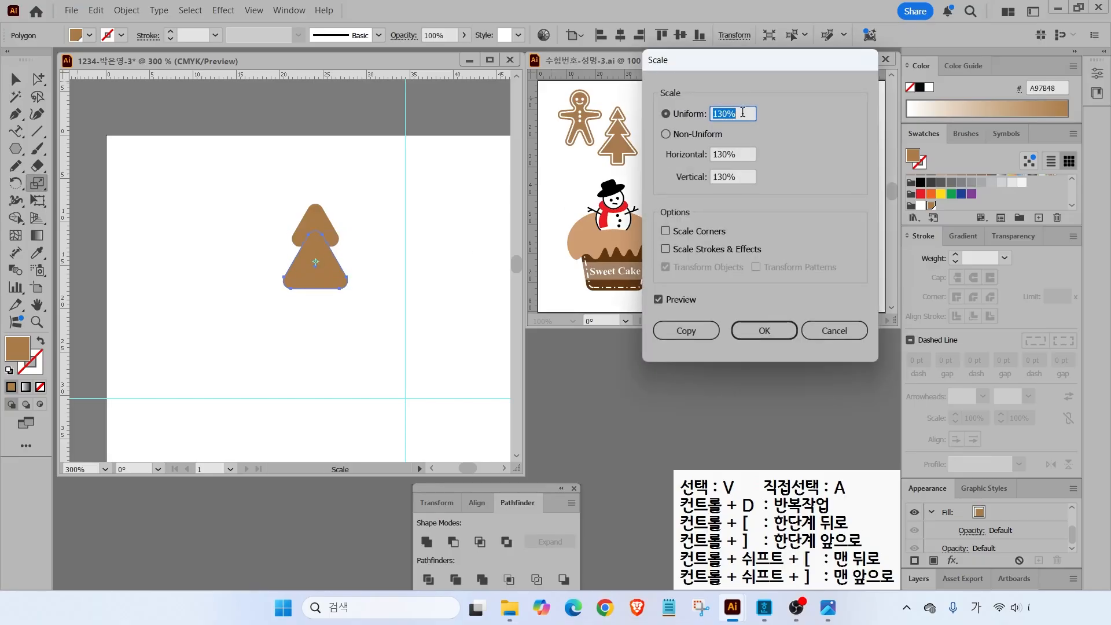
type("150")
left_click(658, 300)
left_click(659, 299)
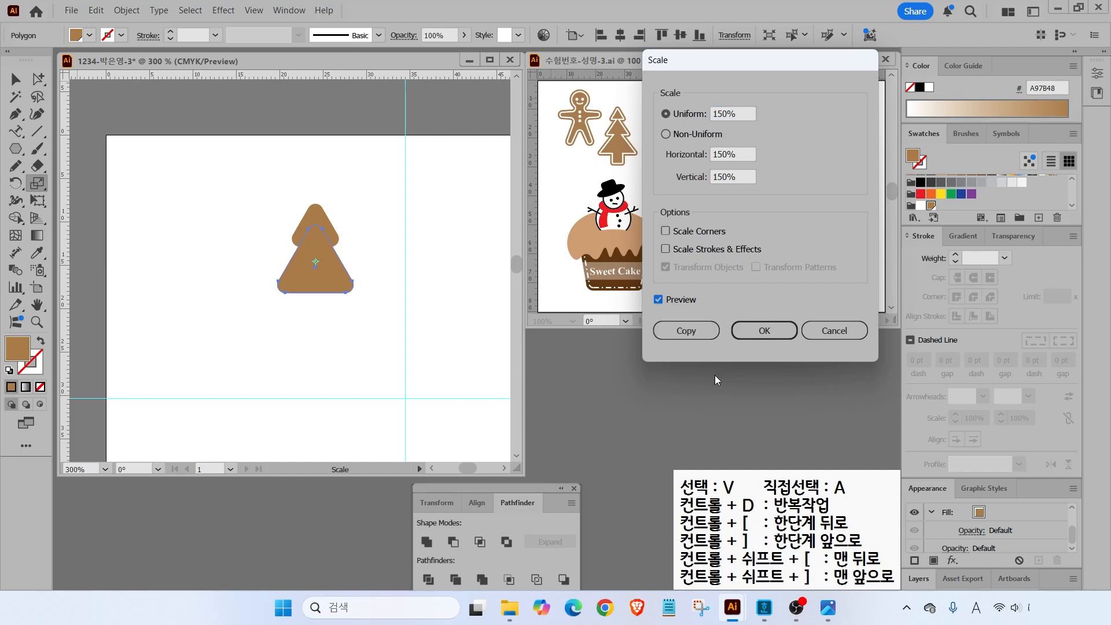
left_click(764, 331)
key("v")
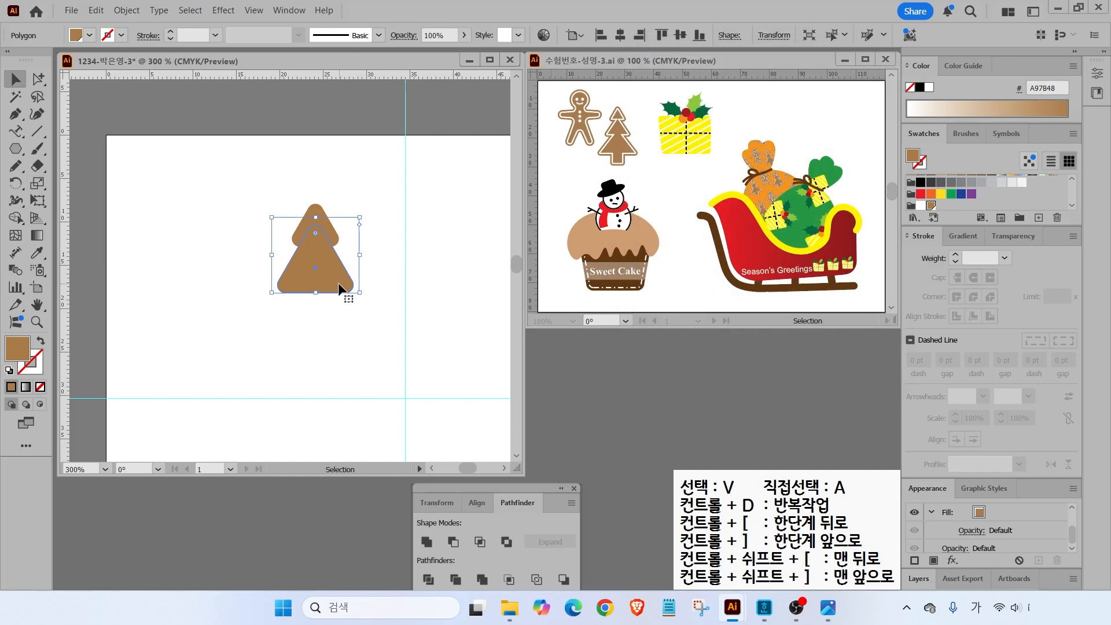
left_click_drag(334, 273, 392, 366)
- Draw a rounded-rectangle trunk under the triangles and center it horizontally with the tree
left_click(253, 303)
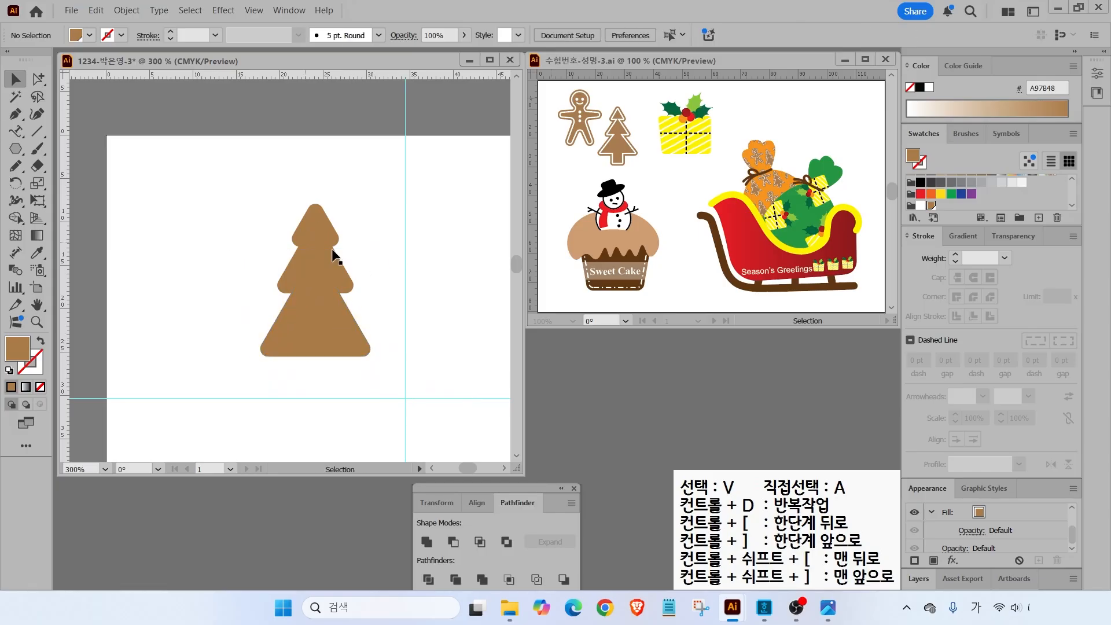
left_click(16, 148)
left_click(93, 166)
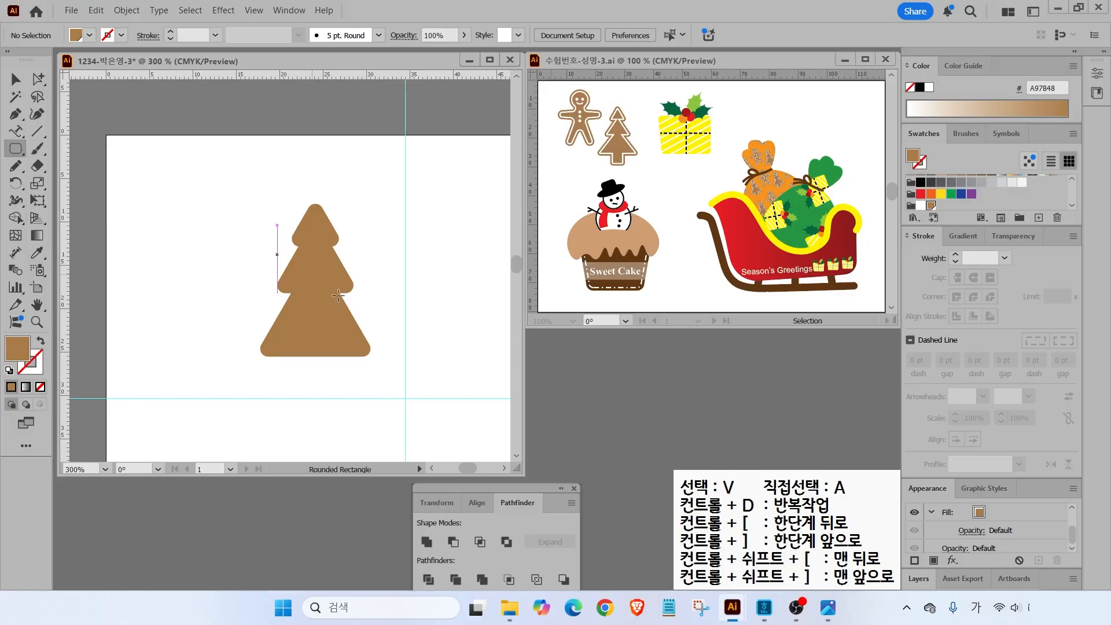
left_click_drag(292, 340, 341, 387)
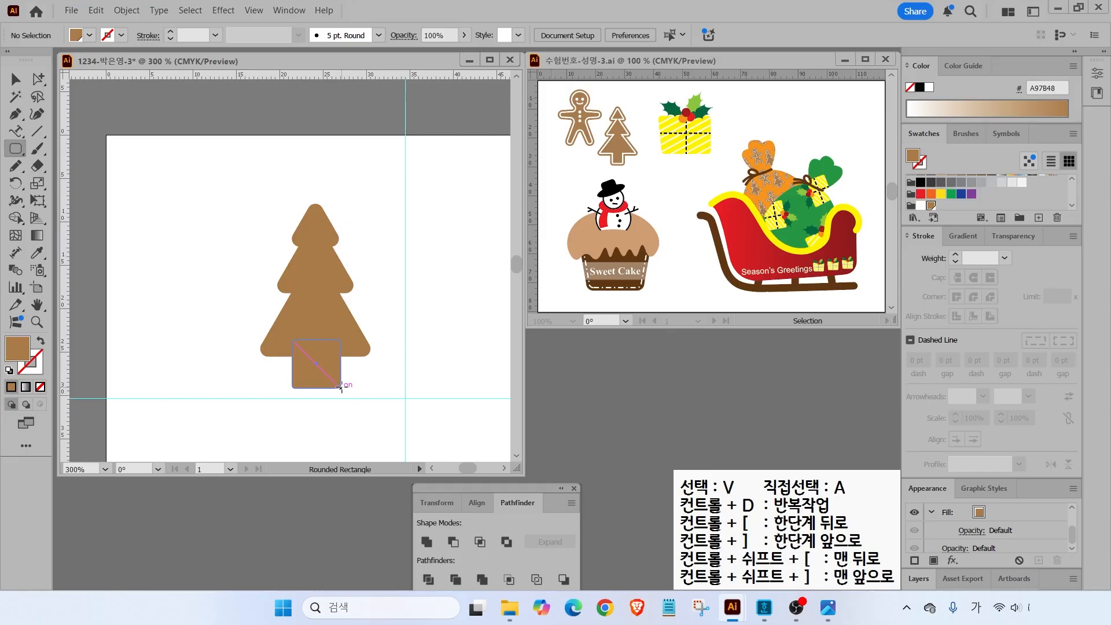
left_click_drag(341, 388, 343, 391)
key("v")
left_click_drag(245, 188, 364, 380)
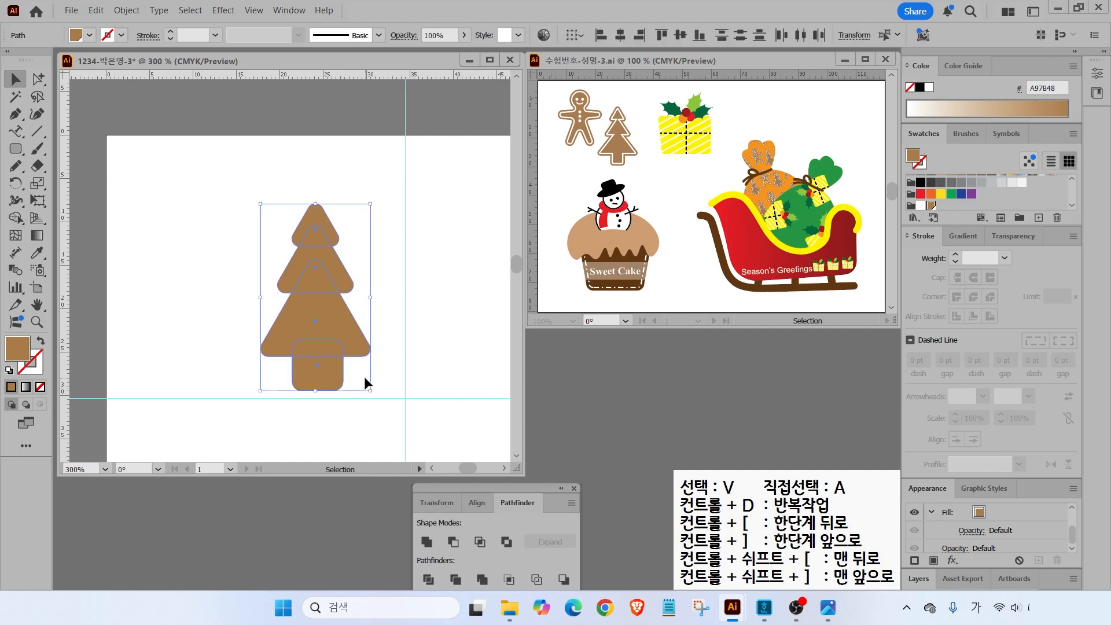
left_click(620, 35)
left_click(241, 210)
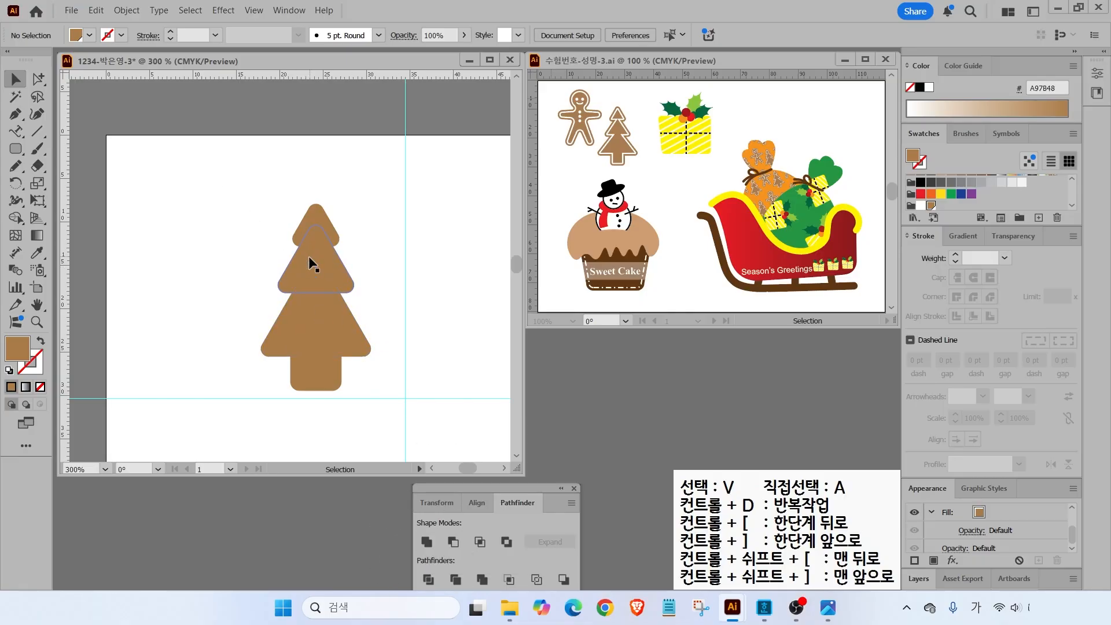
- Unite all tree pieces into one shape, enlarge it slightly, and nudge it down
left_click_drag(346, 381, 345, 353)
left_click_drag(245, 174, 411, 381)
left_click(434, 544)
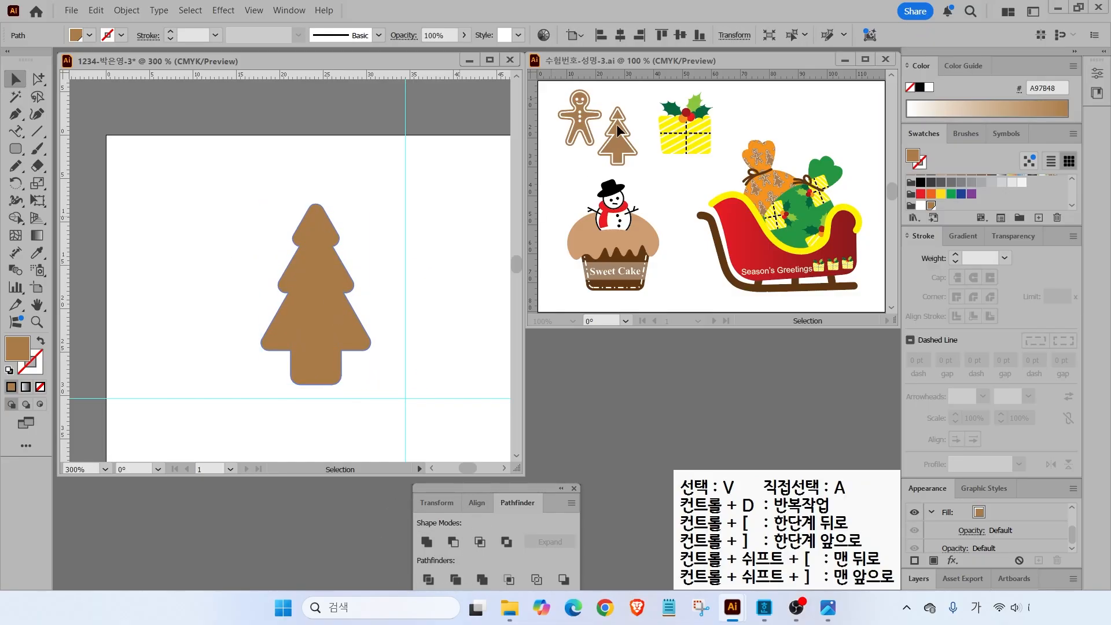
left_click_drag(371, 203, 378, 194)
left_click_drag(314, 262, 311, 276)
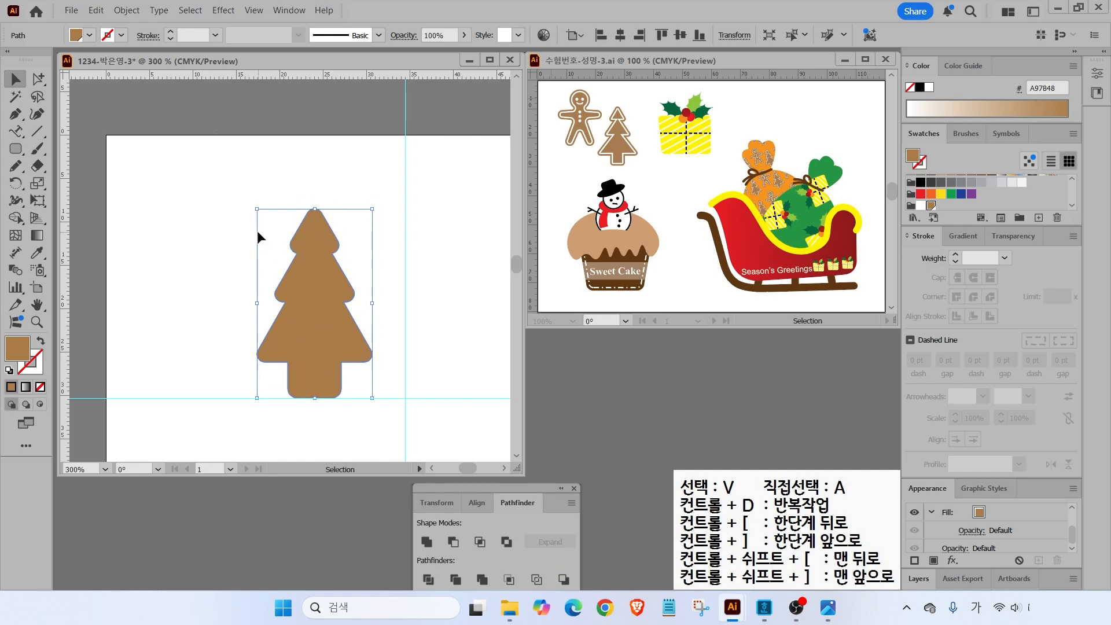
- Create a -0.7 mm offset path inside the tree's edge
left_click(126, 10)
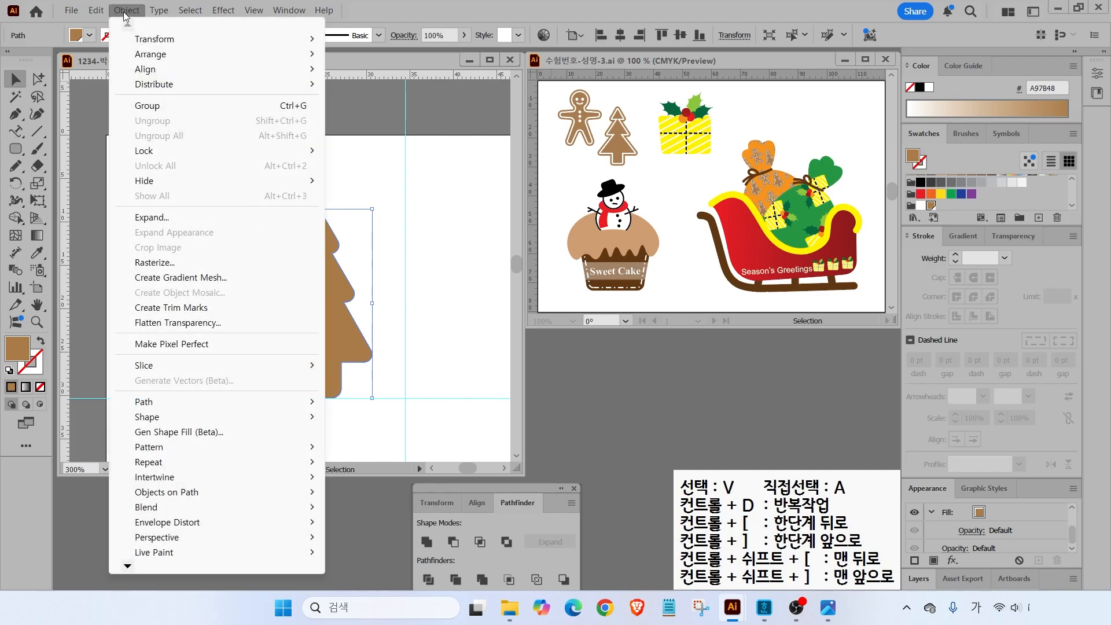
mouse_move(191, 401)
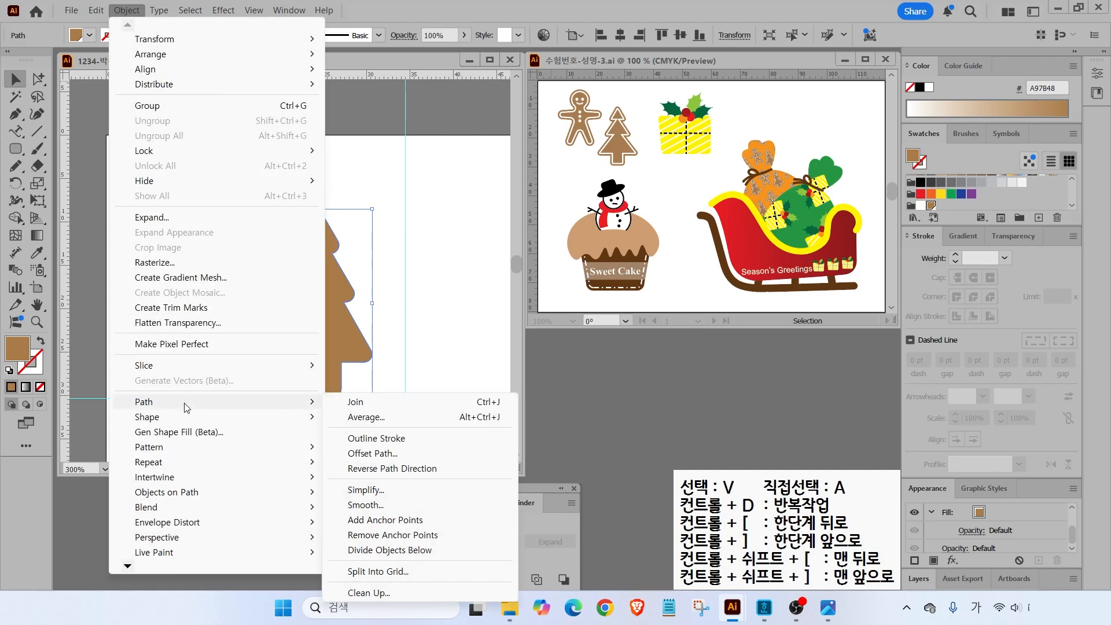
left_click(376, 453)
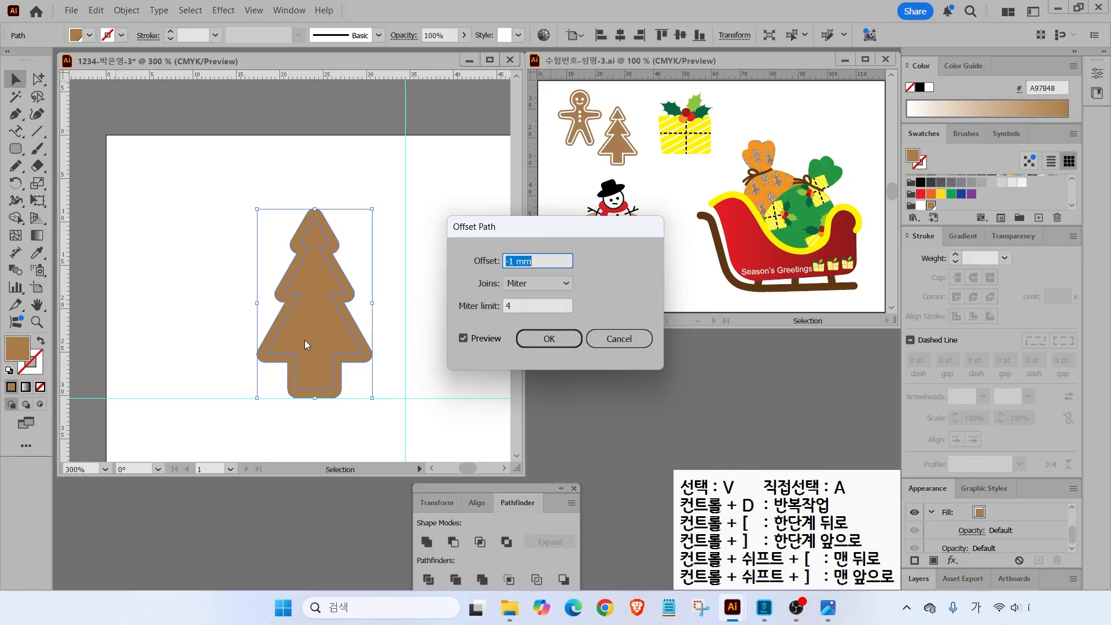
type("-0.7")
left_click(464, 341)
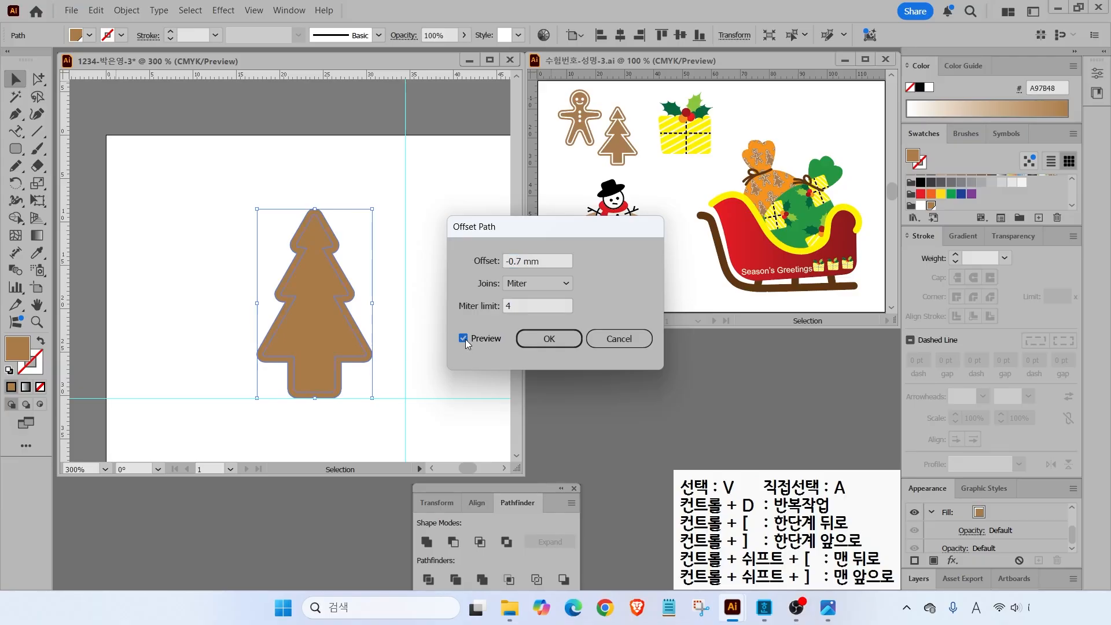
left_click(556, 339)
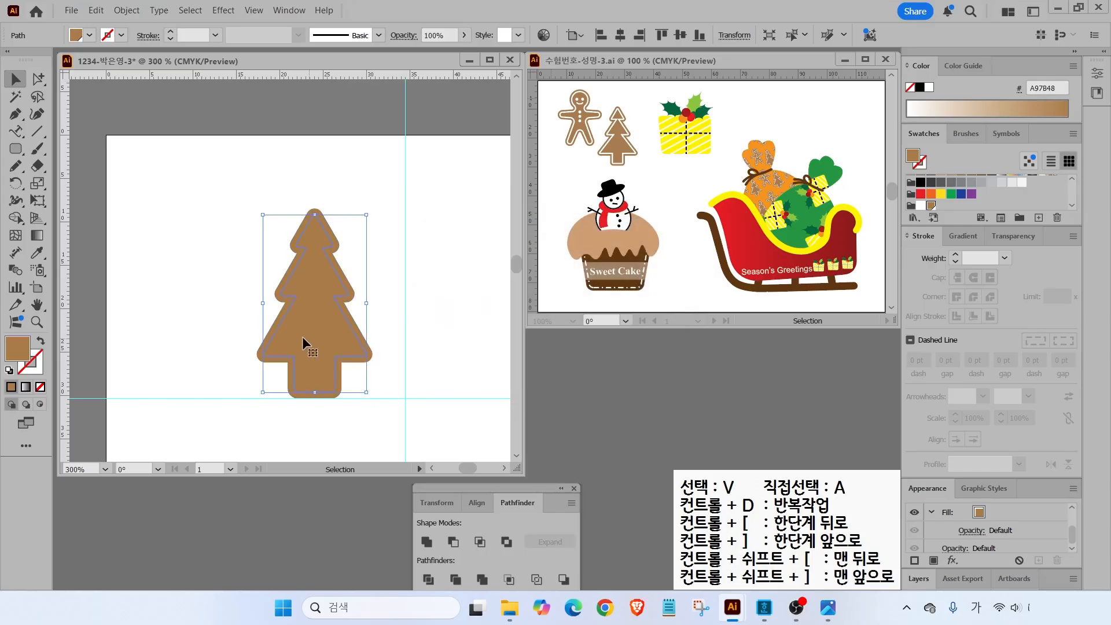
- Swap fill and stroke on the inset path and make its outline white
left_click(42, 341)
left_click(40, 372)
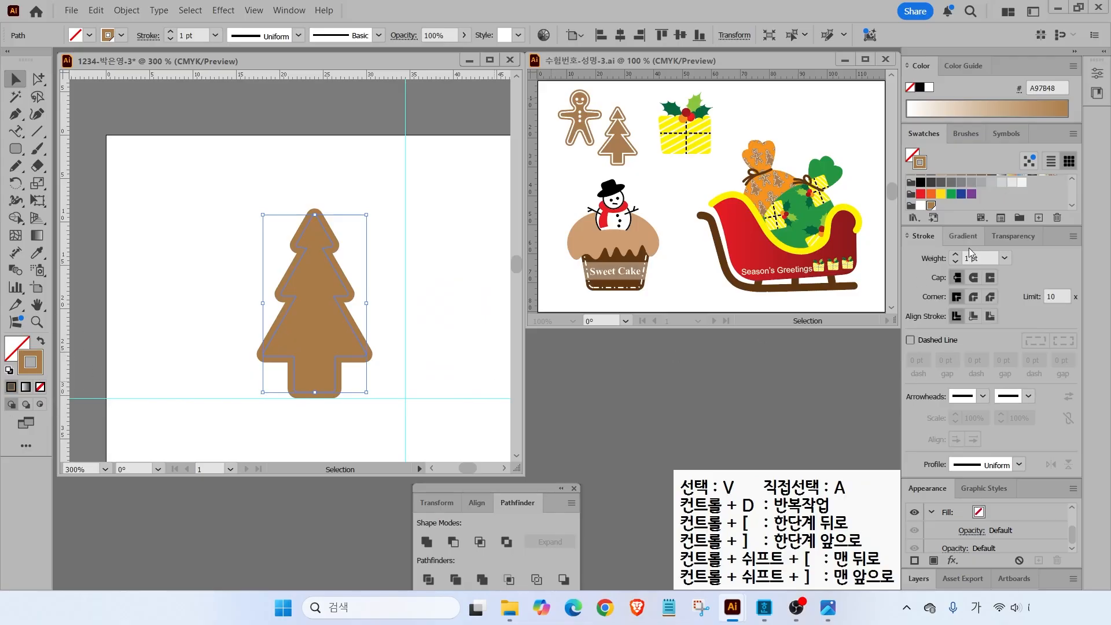
left_click(920, 205)
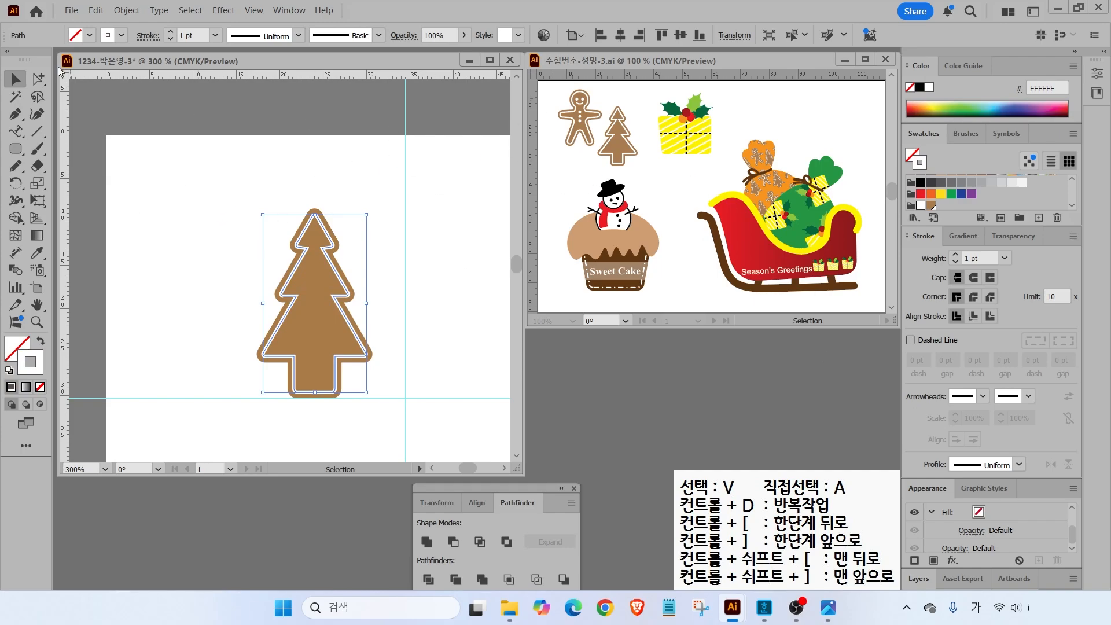
key("ctrl+shift+a")
left_click(16, 148)
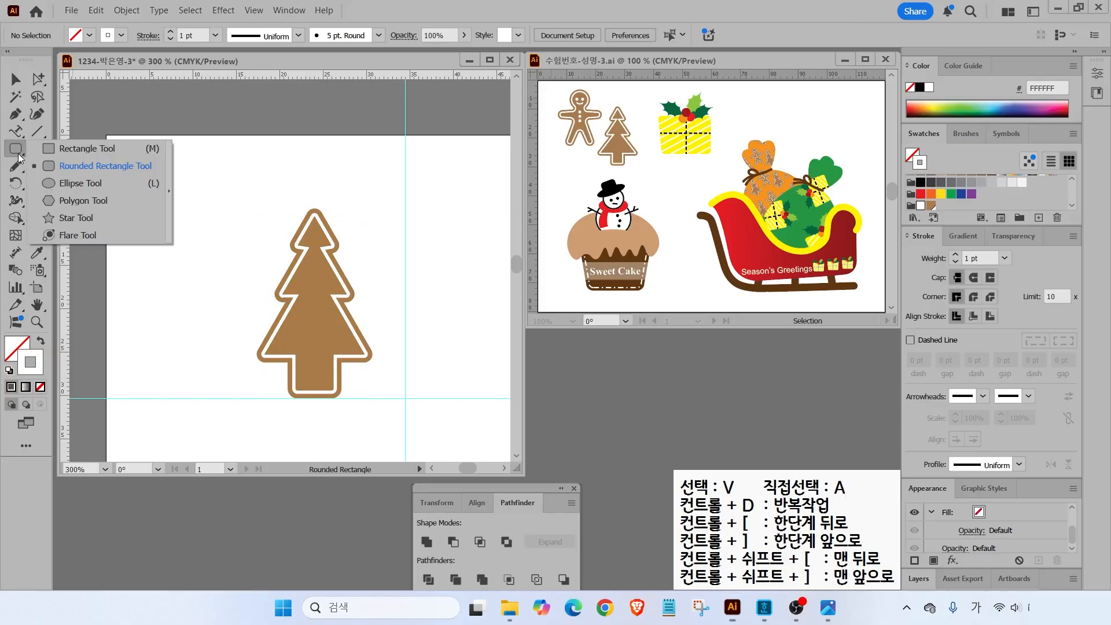
- Draw a circle left of the tree with default fill and stroke, and move it up-left
left_click(81, 183)
left_click_drag(167, 197, 235, 264)
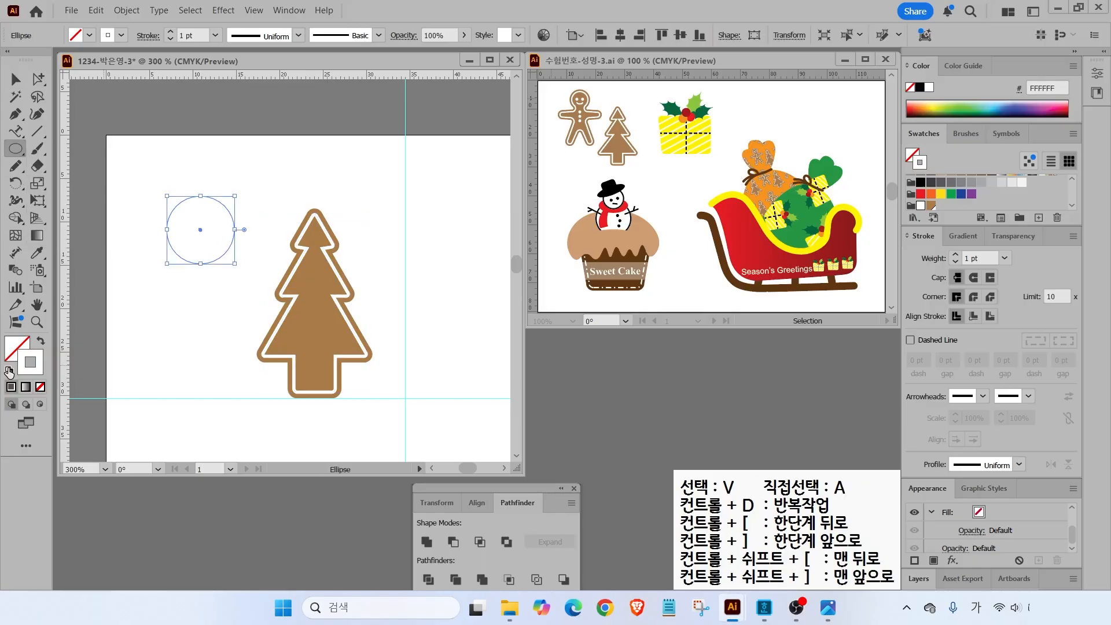
key("d")
key("v")
left_click_drag(197, 207, 185, 179)
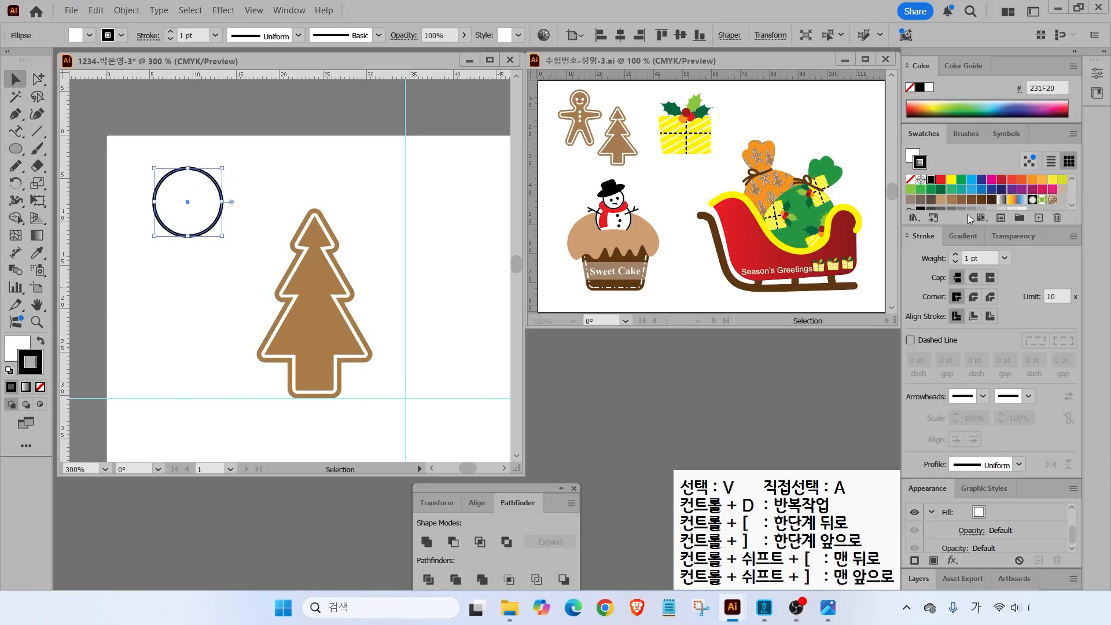
- Give the head circle a brown fill and no stroke, then nudge it into place
left_click(16, 346)
left_click(951, 199)
left_click(30, 365)
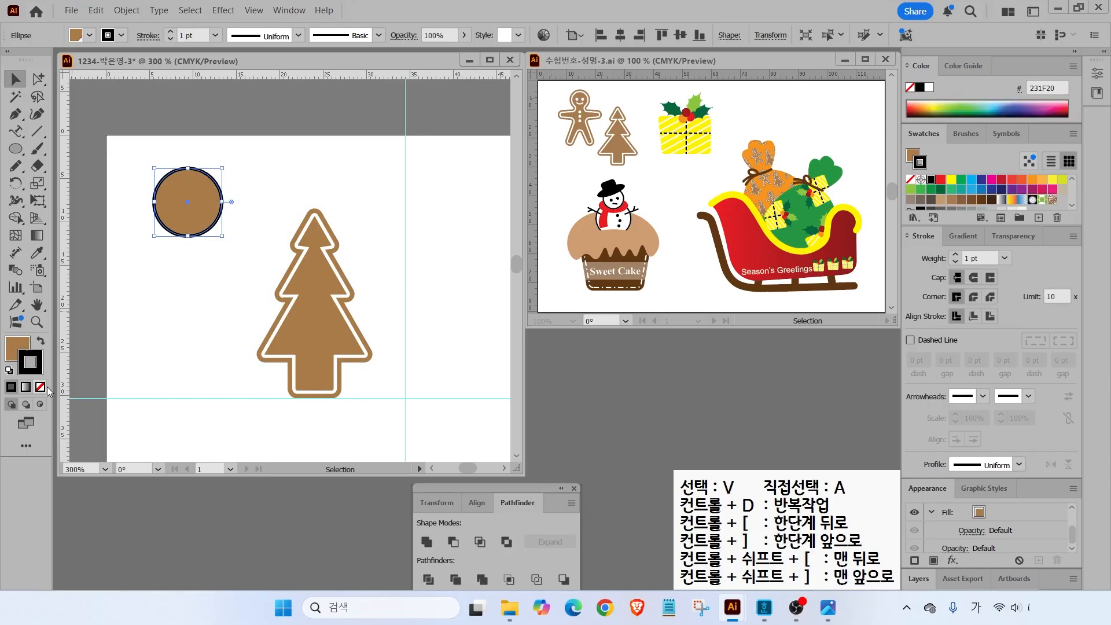
left_click(40, 386)
left_click_drag(192, 206, 199, 210)
- Move the tree further right and shift the head circle slightly right and down
left_click(270, 261)
left_click_drag(331, 321, 364, 320)
left_click_drag(198, 218, 209, 222)
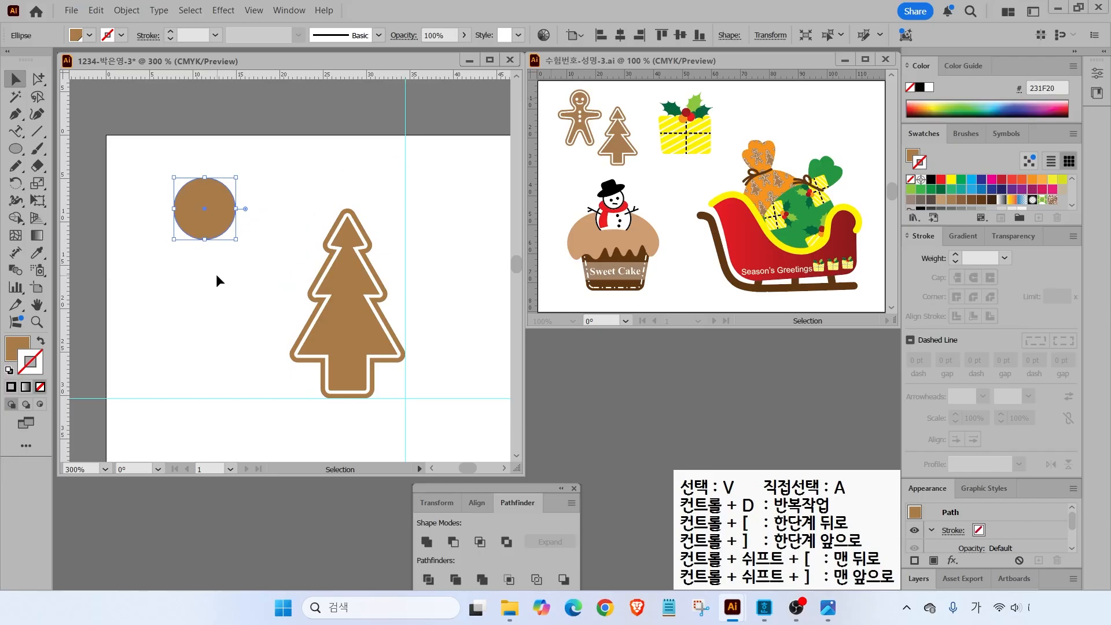
left_click(142, 199)
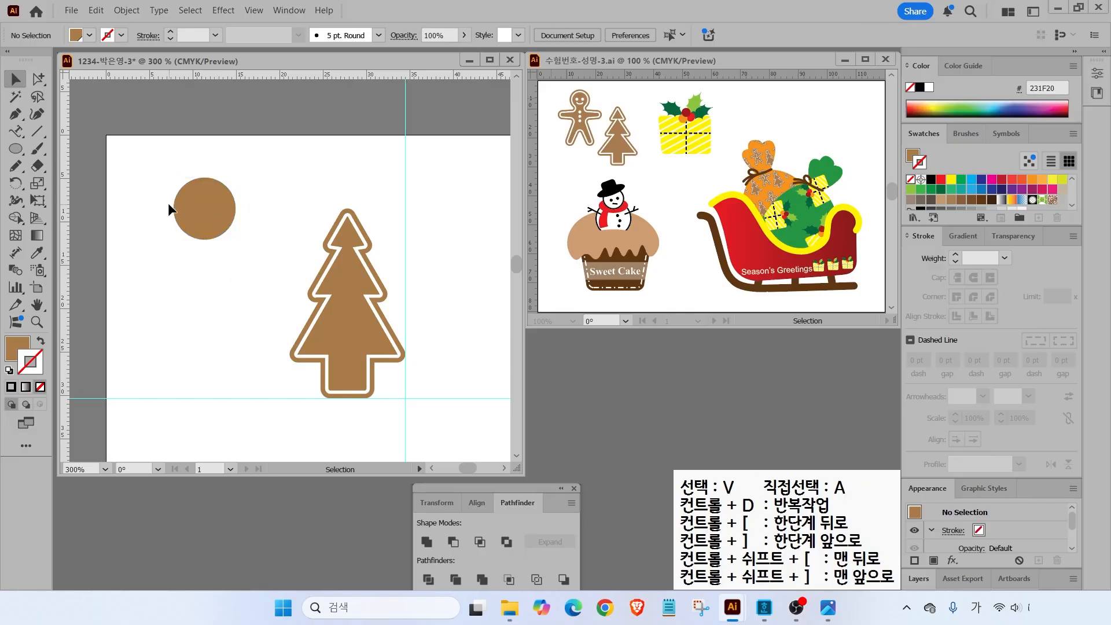
- Add a vertical guide through the centre of the head circle
left_click_drag(202, 137, 202, 403)
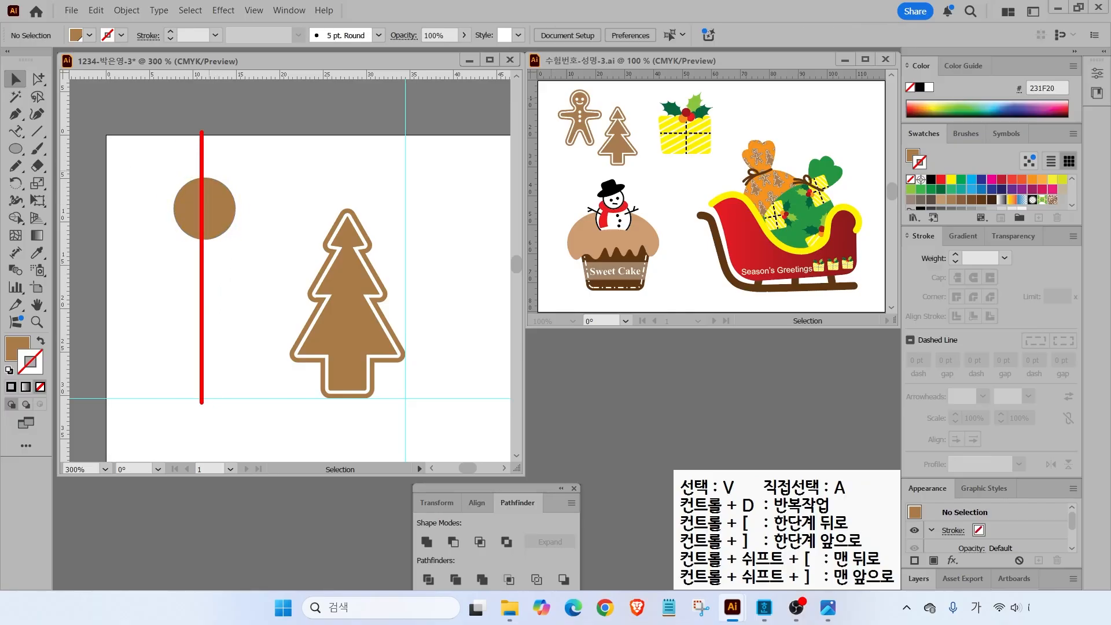
mouse_move(130, 205)
left_mouse_down()
mouse_move(161, 164)
mouse_move(262, 172)
left_mouse_up()
mouse_move(236, 165)
left_mouse_down()
mouse_move(273, 186)
mouse_move(273, 138)
left_mouse_up()
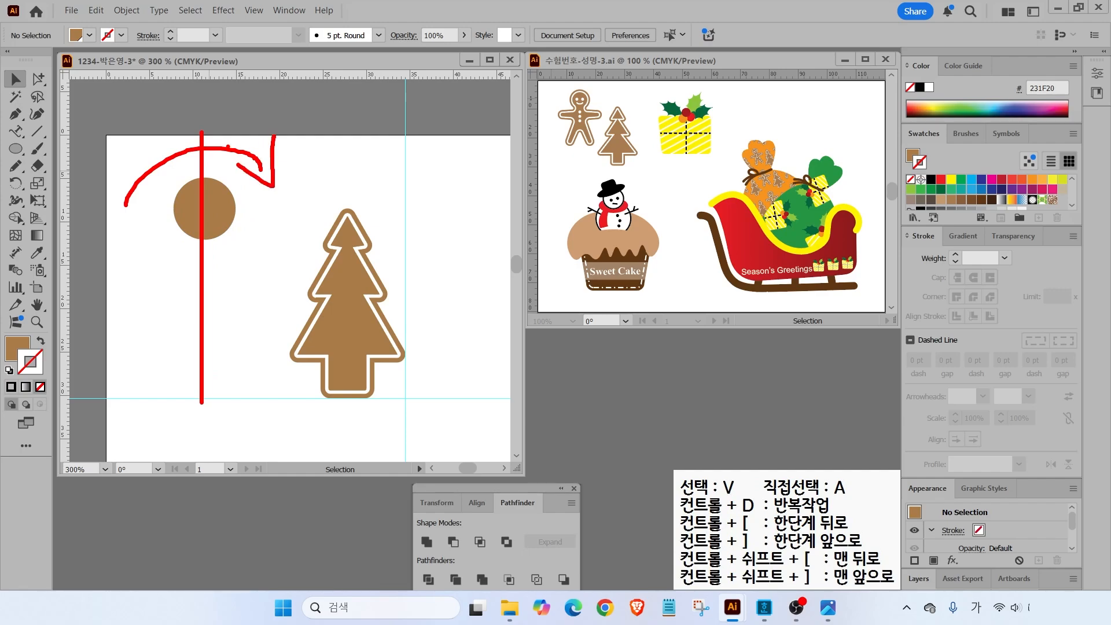
key("Escape")
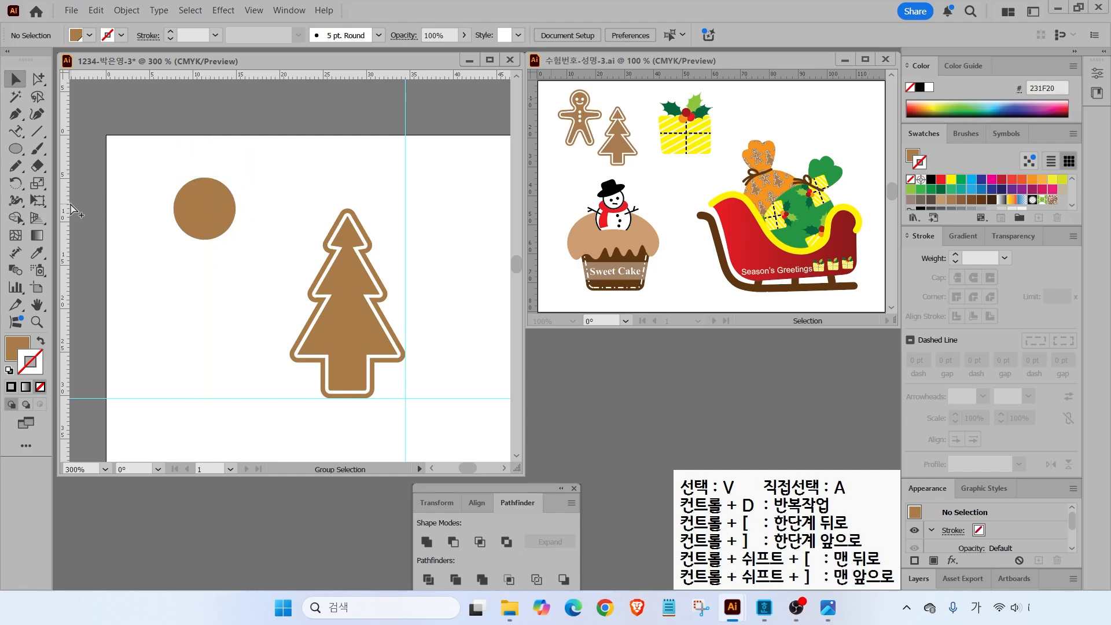
left_click_drag(65, 207, 204, 227)
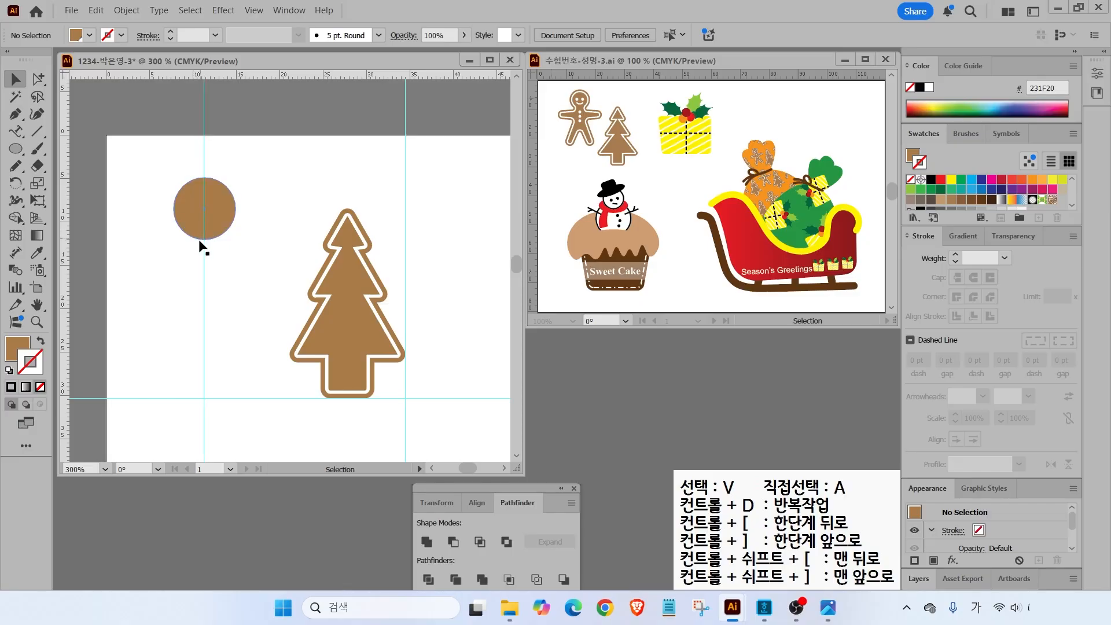
- With the Pen tool, start the body path under the head and curve the shoulder into the arm
left_click(16, 115)
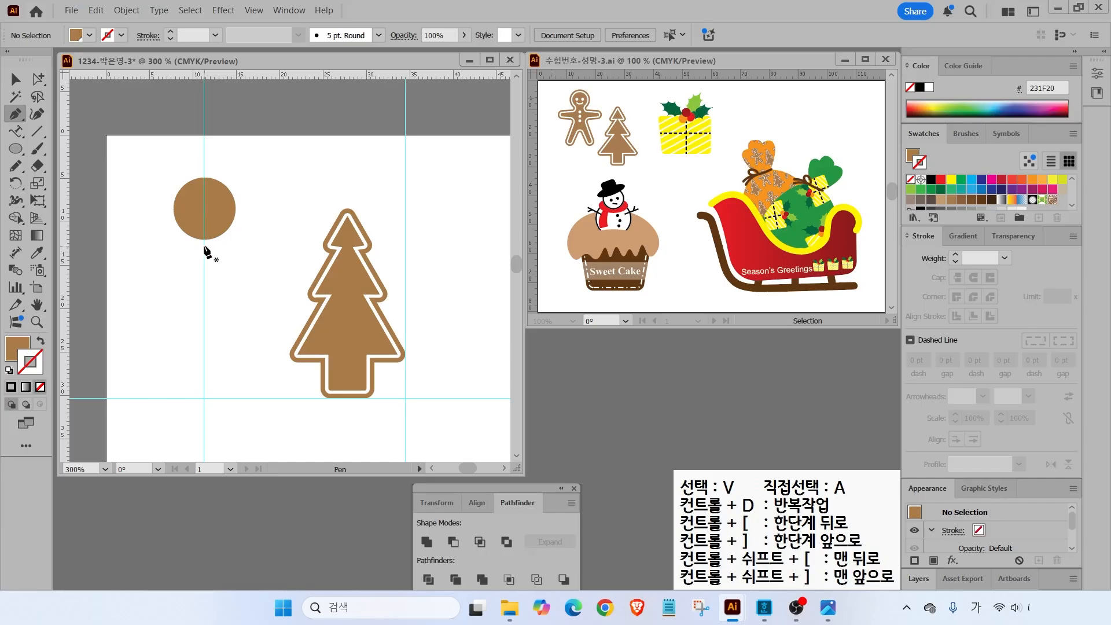
scroll(193, 248, "up", 2)
left_click_drag(188, 255, 273, 170)
scroll(274, 169, "down", 1)
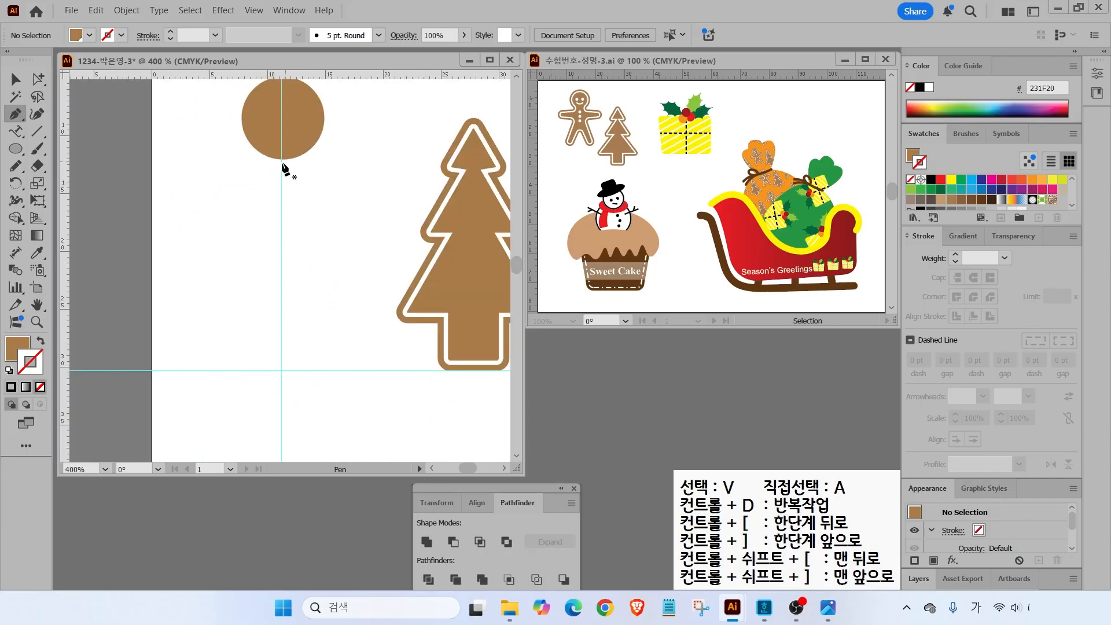
left_click(282, 165)
left_click(211, 170)
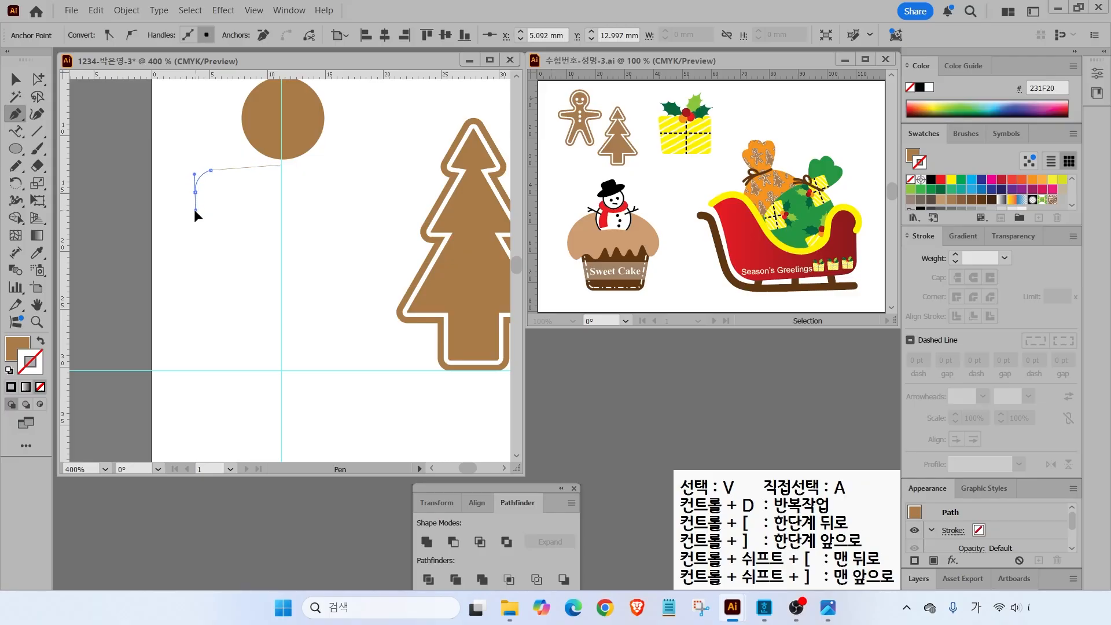
left_click_drag(195, 211, 196, 211)
- Continue the path around the arm's underside and the leg, then close the half-body shape
left_click(211, 211)
left_click(253, 210)
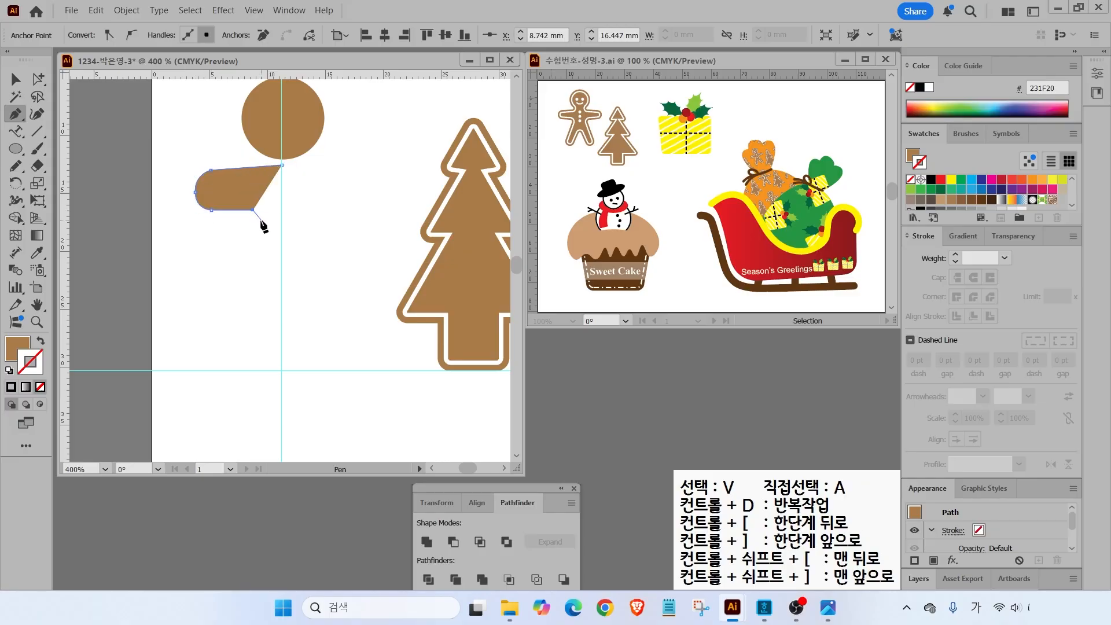
left_click_drag(253, 235, 254, 236)
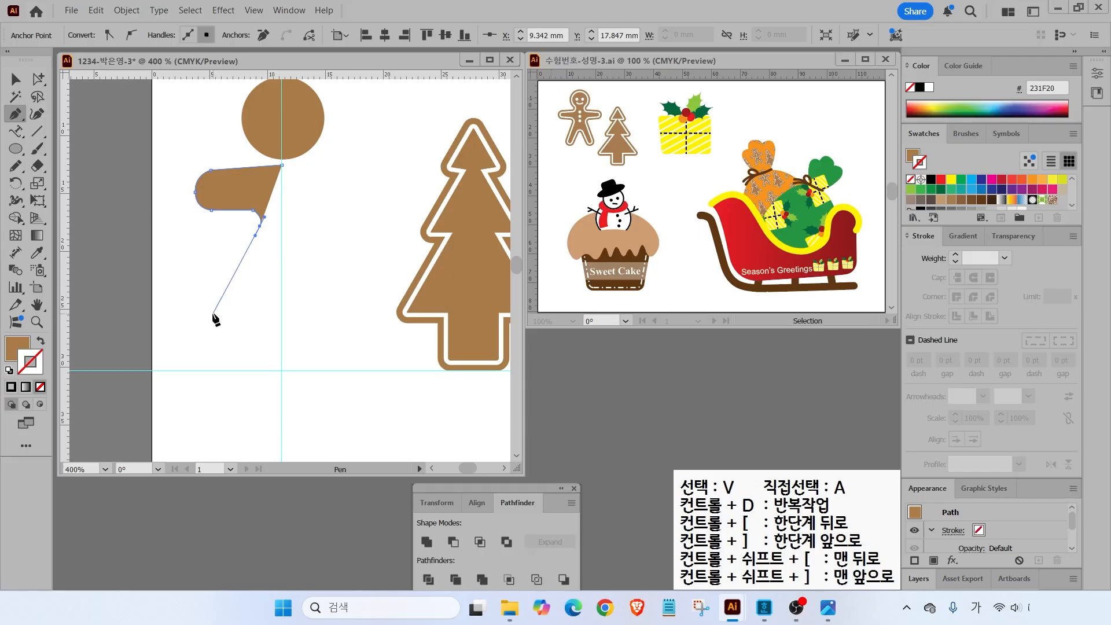
left_click_drag(216, 343, 231, 352)
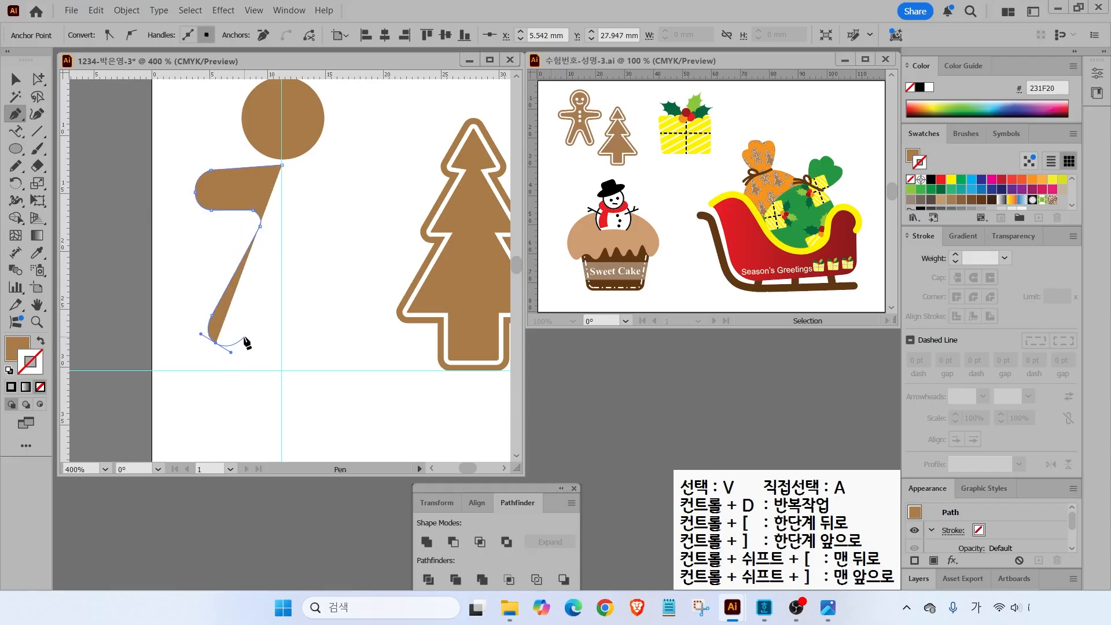
left_click(253, 330)
left_click(282, 281)
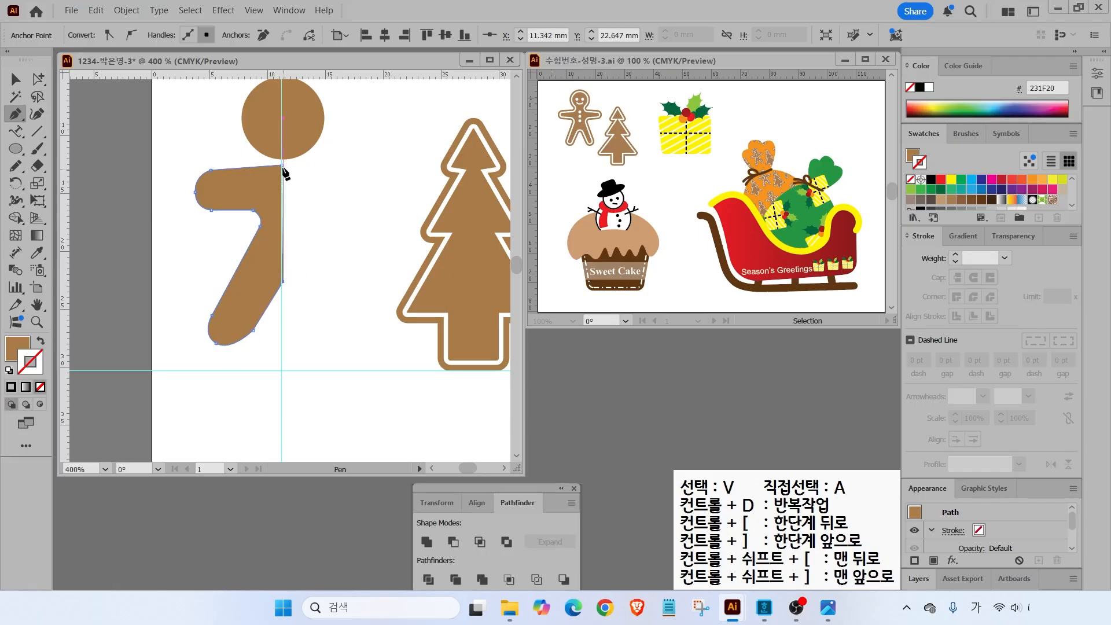
left_click(283, 165)
- Adjust the leg and arm anchors with Direct Selection, then move the arm-and-leg shape up slightly
left_click(35, 79)
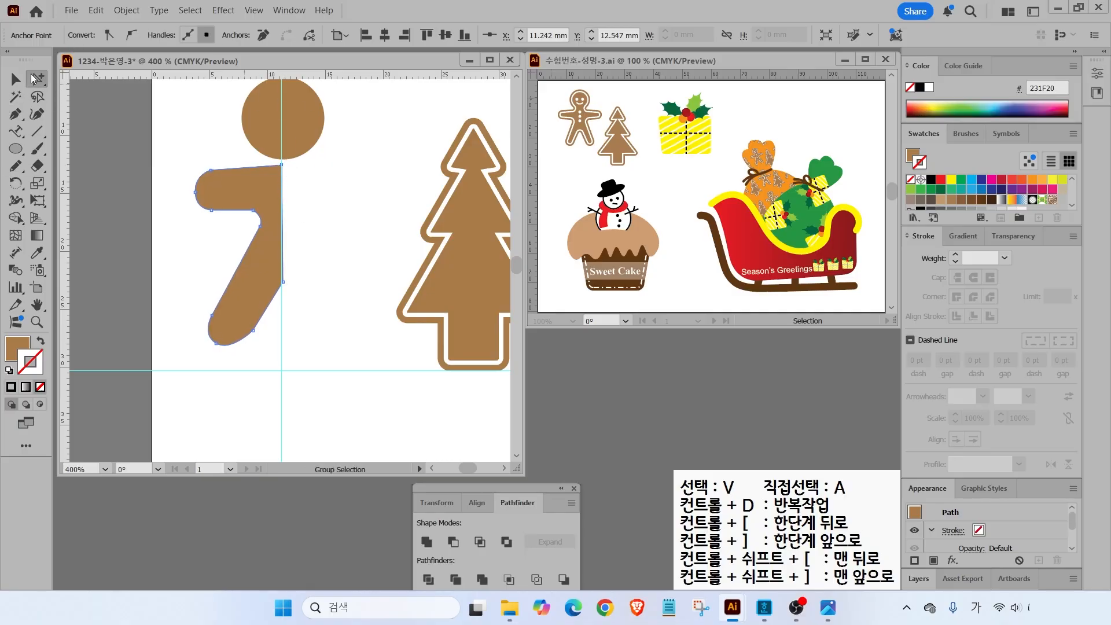
left_click(93, 79)
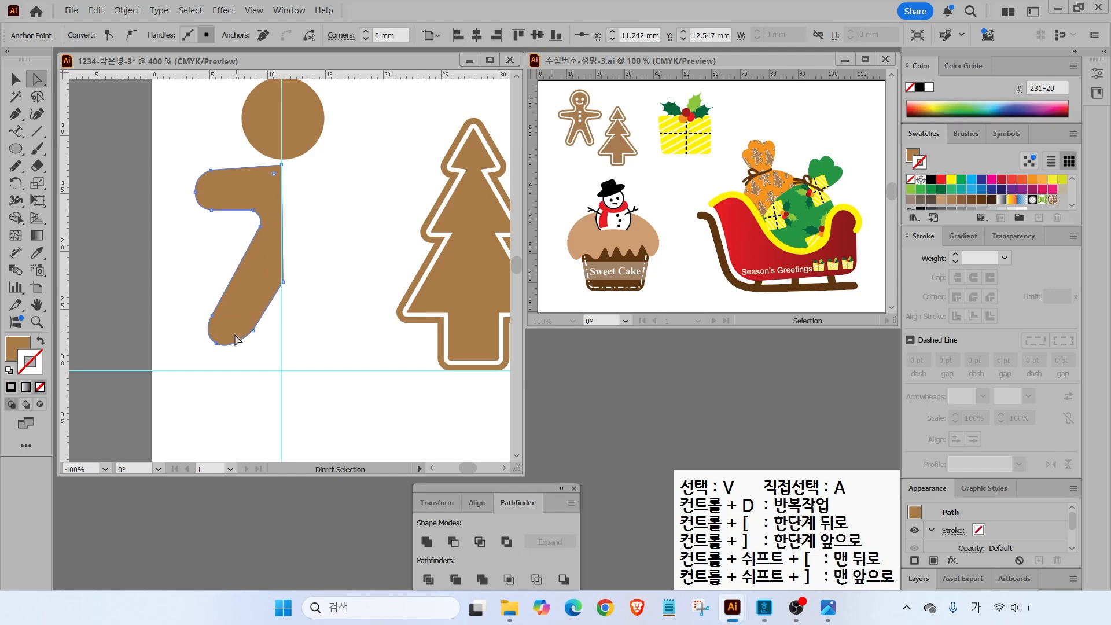
left_click(218, 343)
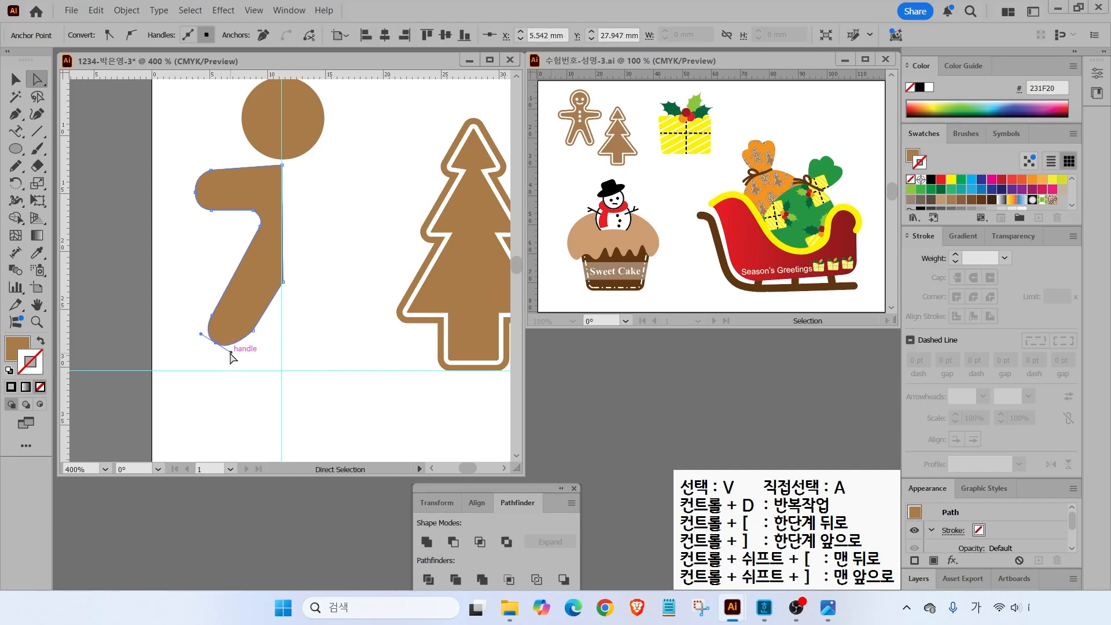
left_click(212, 210)
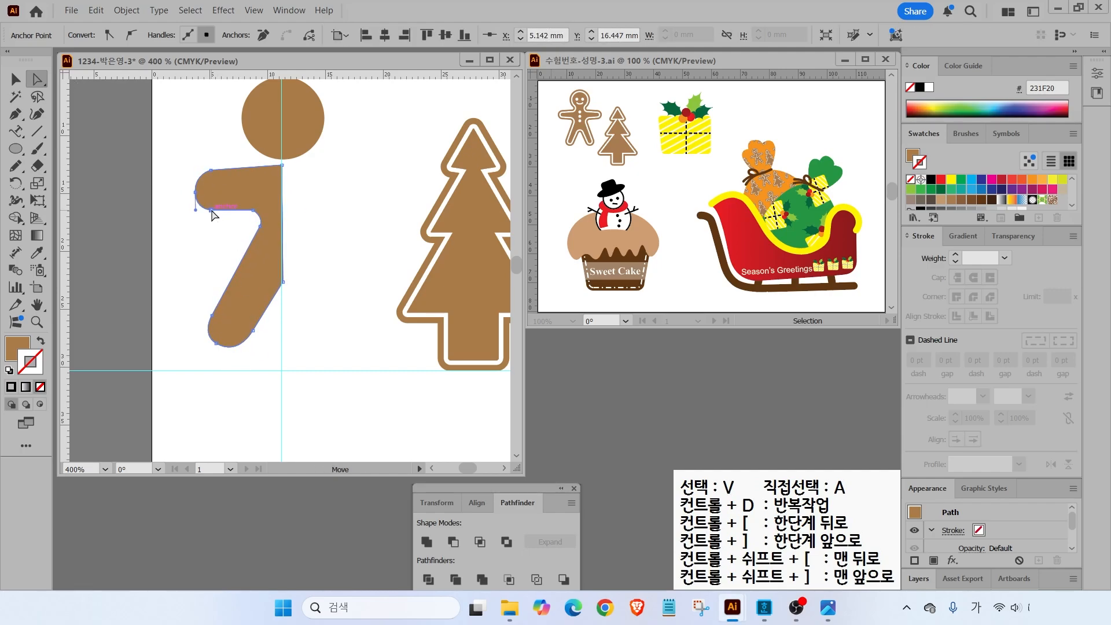
left_click(282, 283)
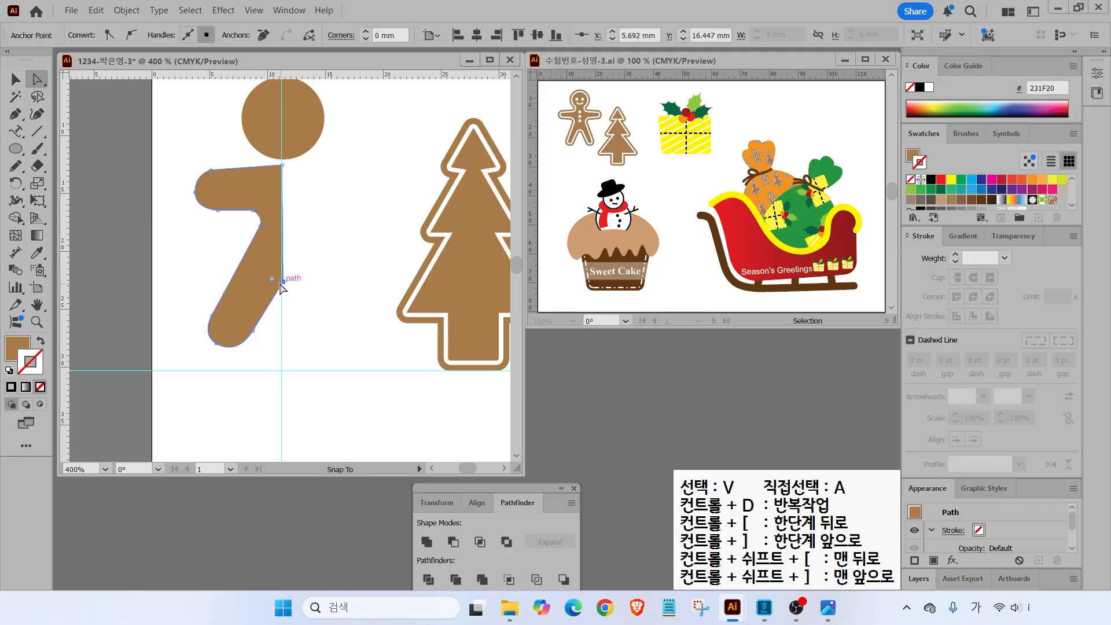
key("v")
left_click(130, 137)
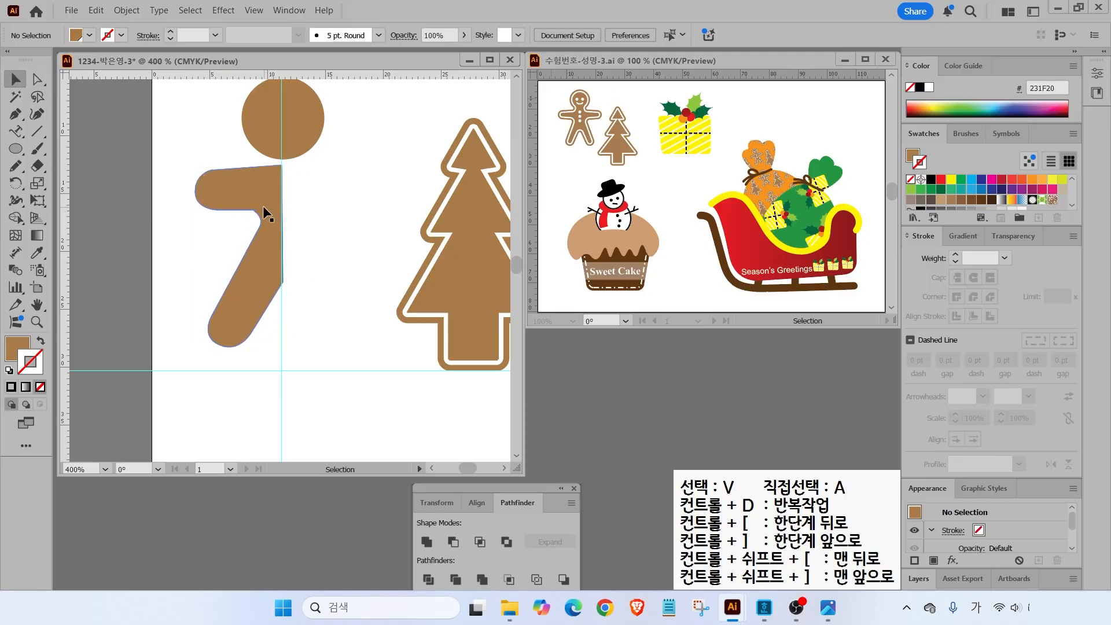
left_click_drag(263, 206, 263, 199)
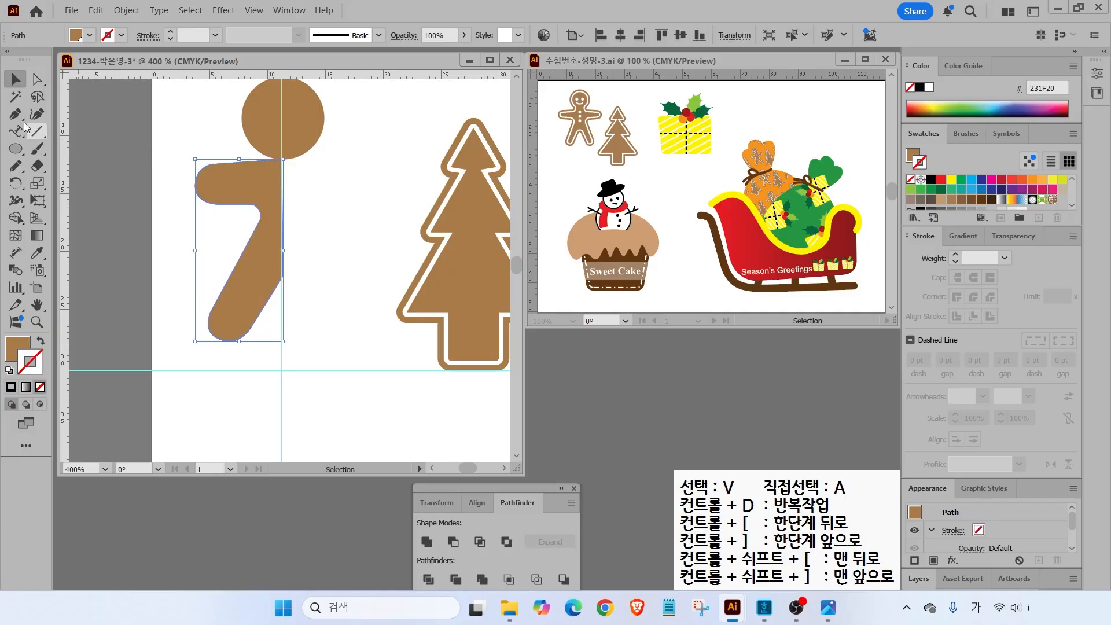
- Reflect the half-body across the centre guide and create a mirrored copy
left_click(15, 186)
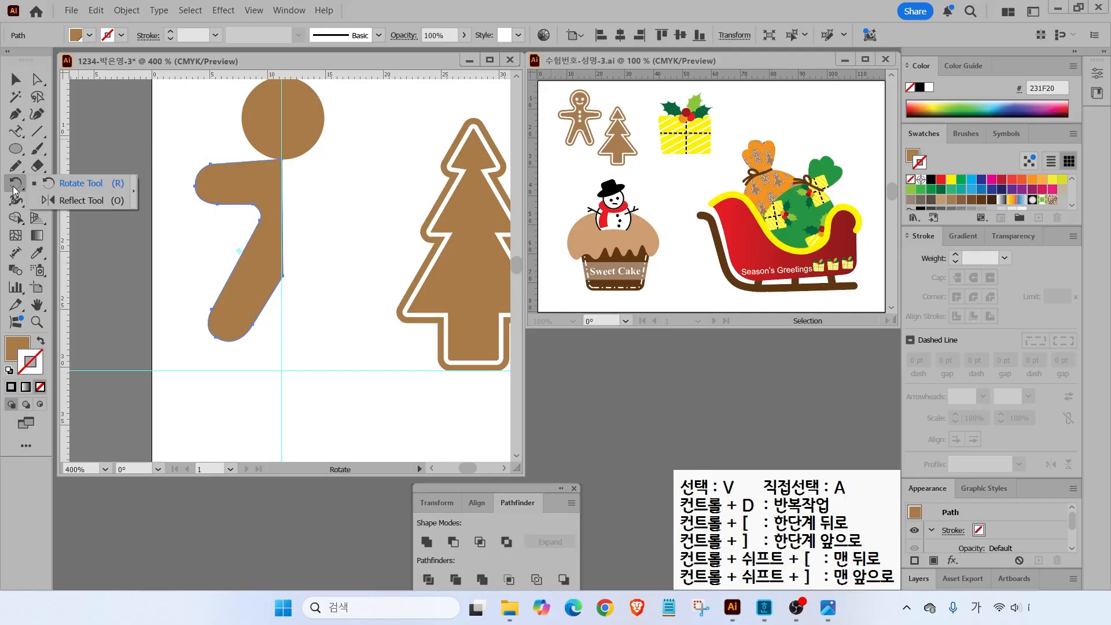
left_click(71, 197)
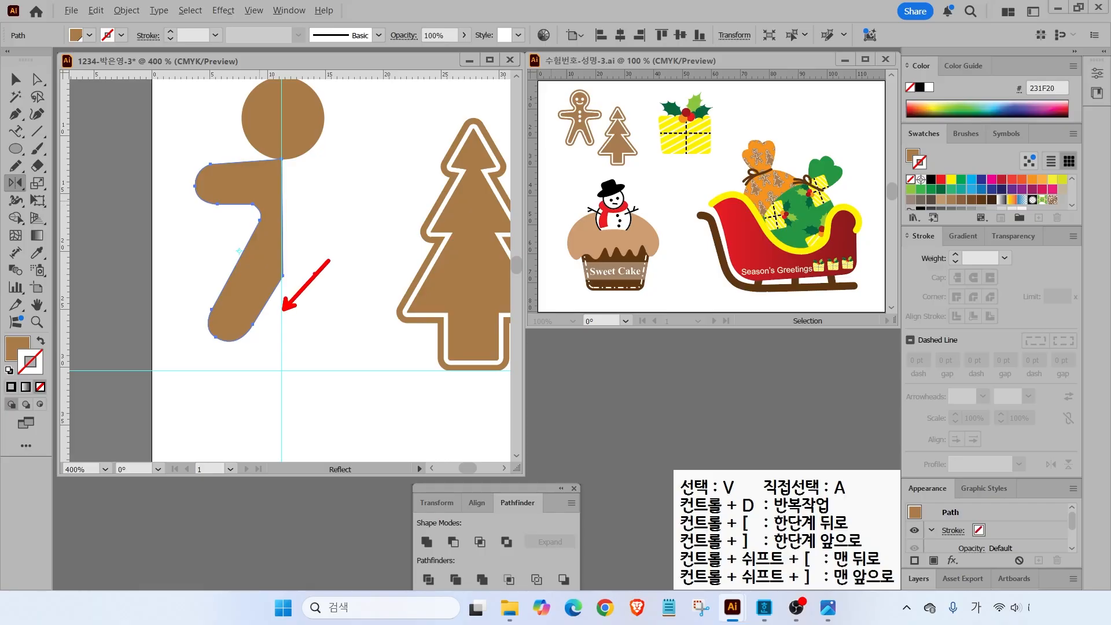
left_click(281, 310, "alt")
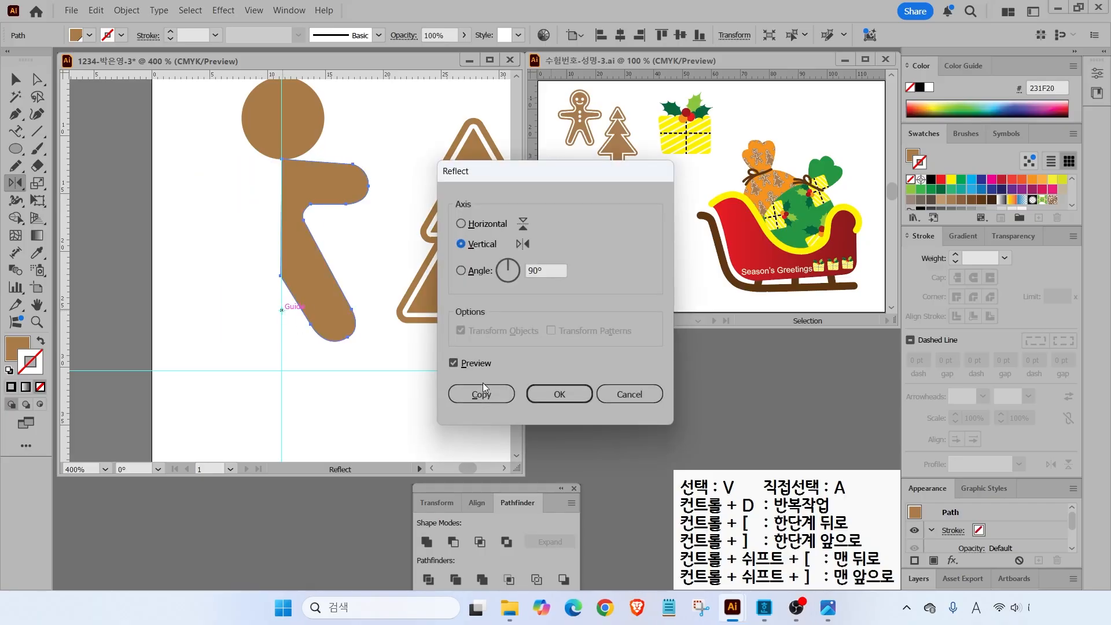
left_click(453, 363)
left_click(453, 363)
left_click(453, 363)
left_click(453, 363)
left_click(452, 363)
left_click(481, 394)
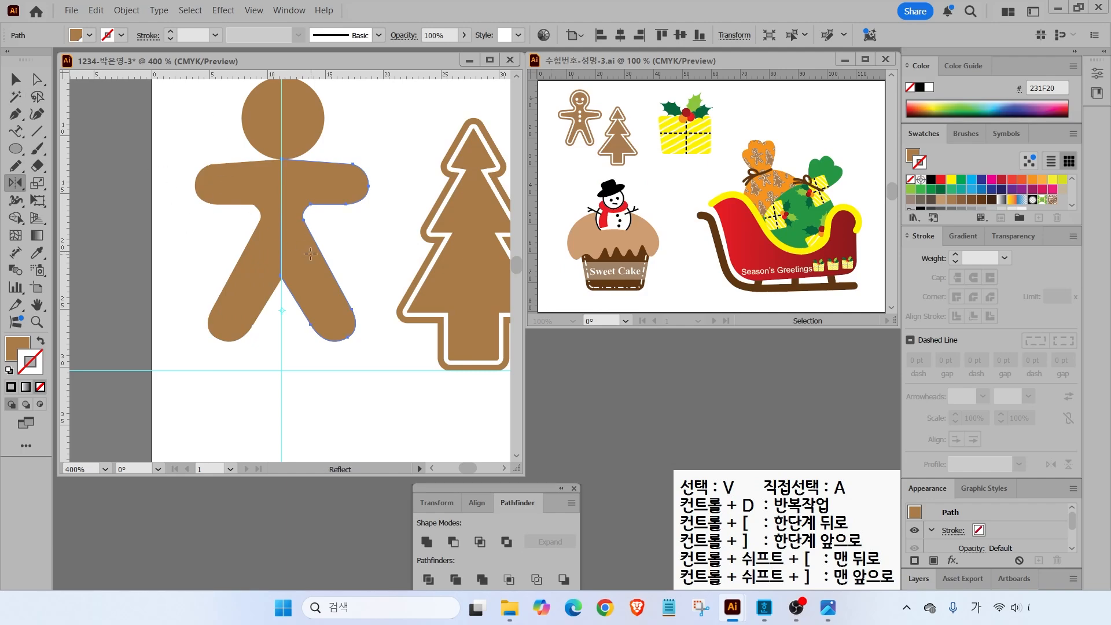
- Delete the mirrored copy and reshape the armpit corner points of the original half
key("v")
key("Delete")
key("a")
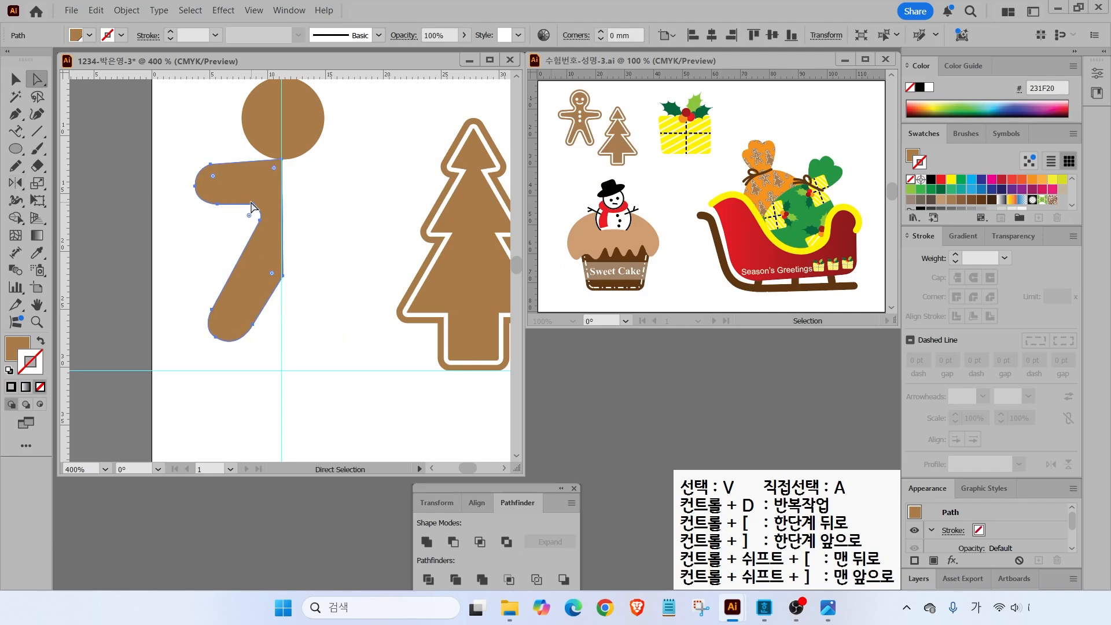
left_click(259, 222)
mouse_move(253, 204)
left_mouse_down()
mouse_move(236, 203)
mouse_move(250, 240)
mouse_move(260, 209)
left_mouse_up()
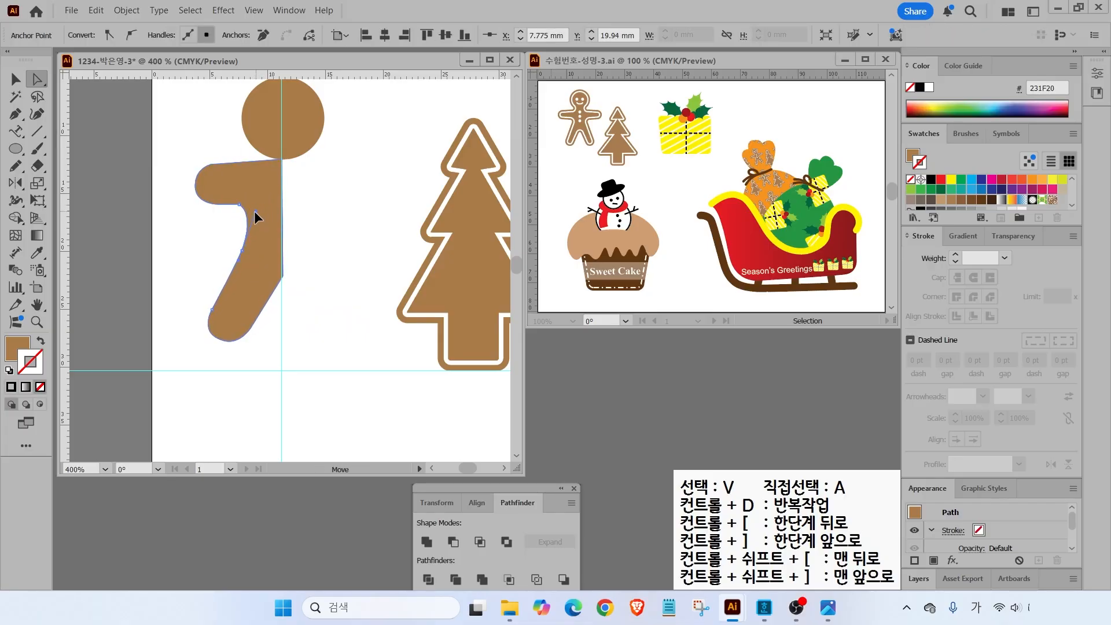
- Reflect the reshaped half across the centre guide again to create the right half
key("v")
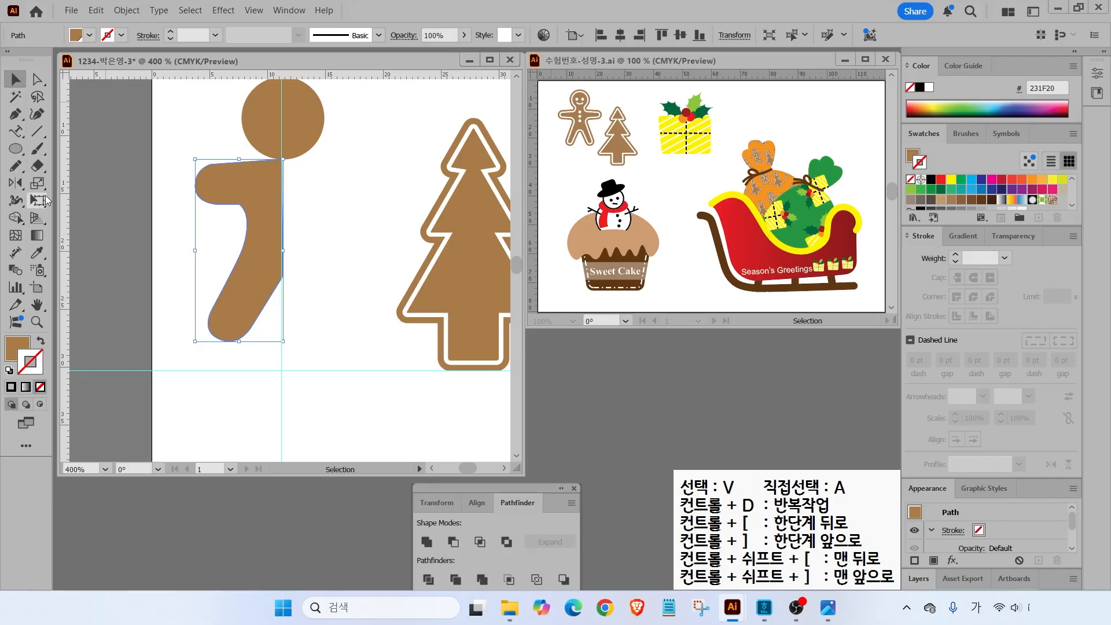
left_click(16, 185)
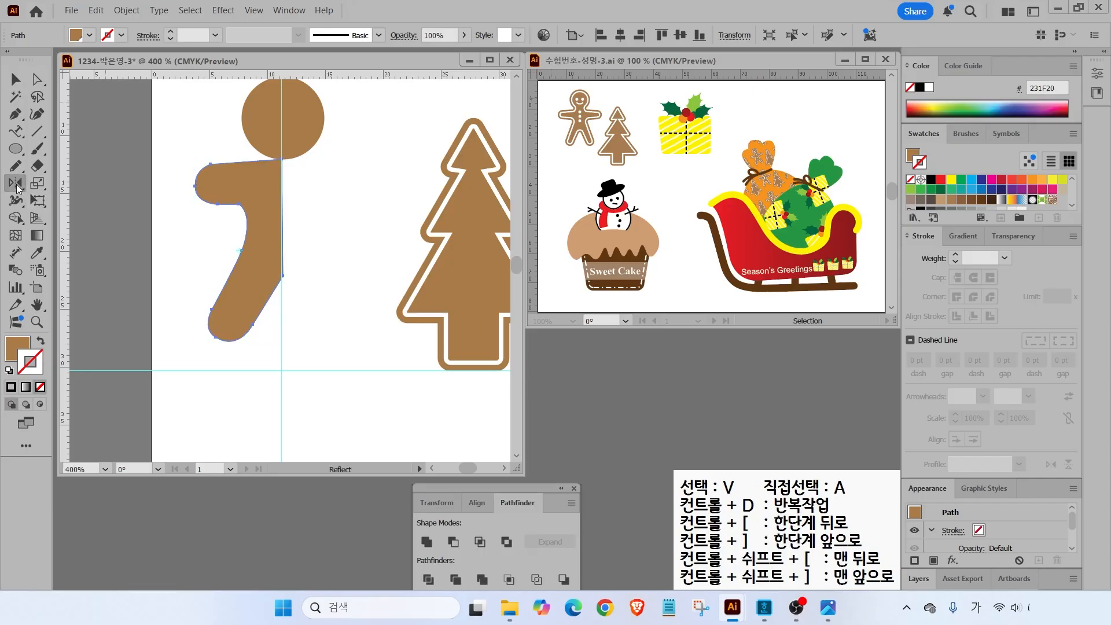
left_click(281, 298, "alt")
left_click(481, 395)
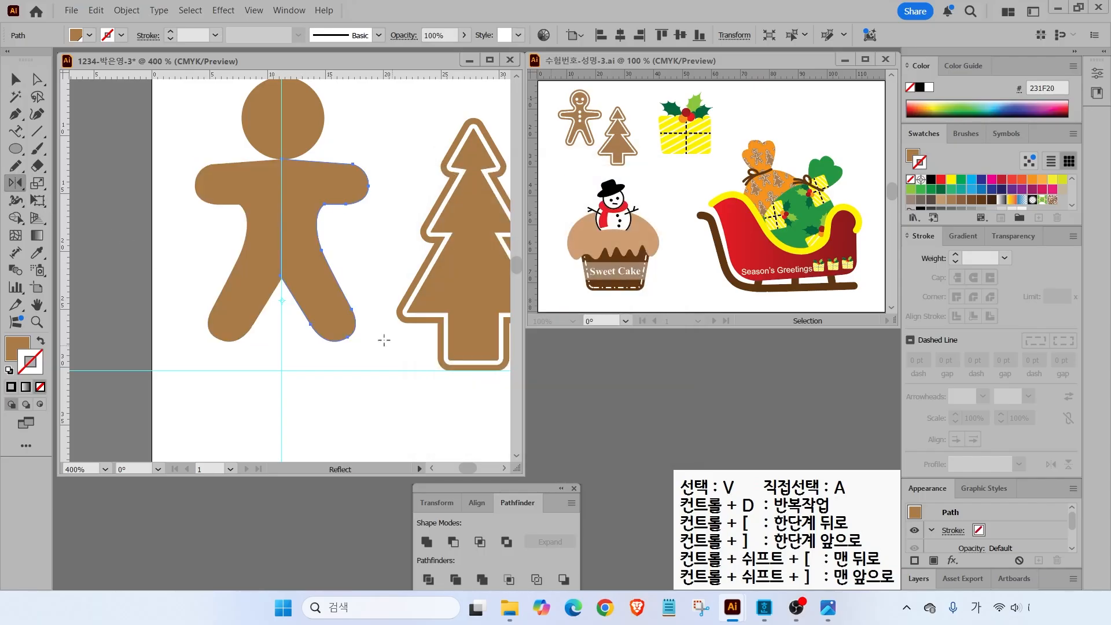
- Center the head circle on the guide and nudge it up slightly
key("v")
left_click(210, 141)
left_click_drag(303, 127, 301, 131)
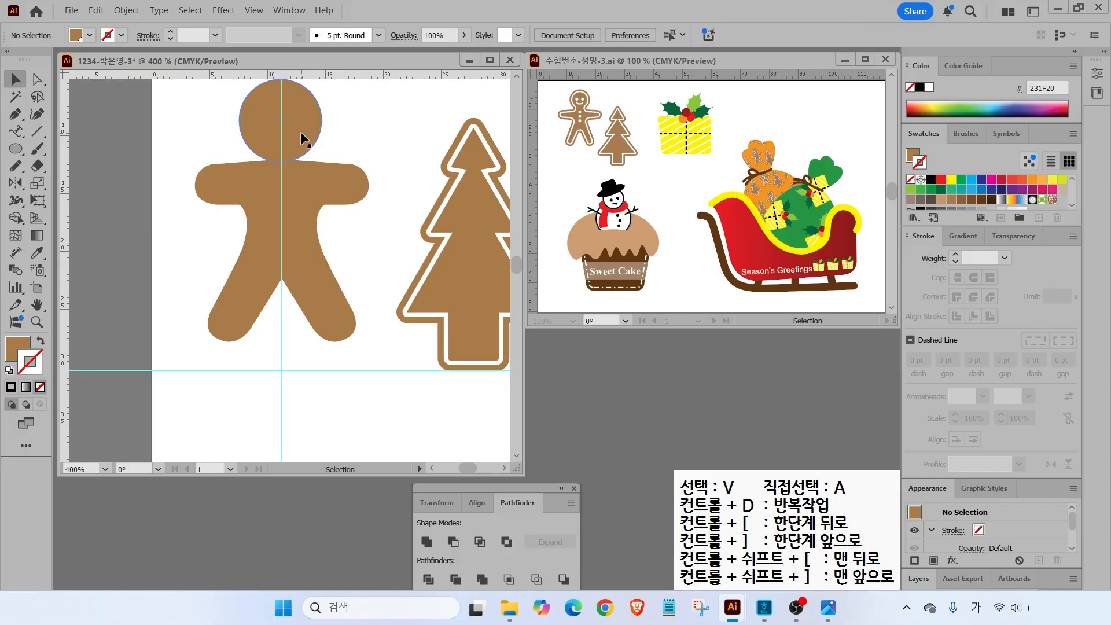
left_click_drag(184, 122, 352, 254)
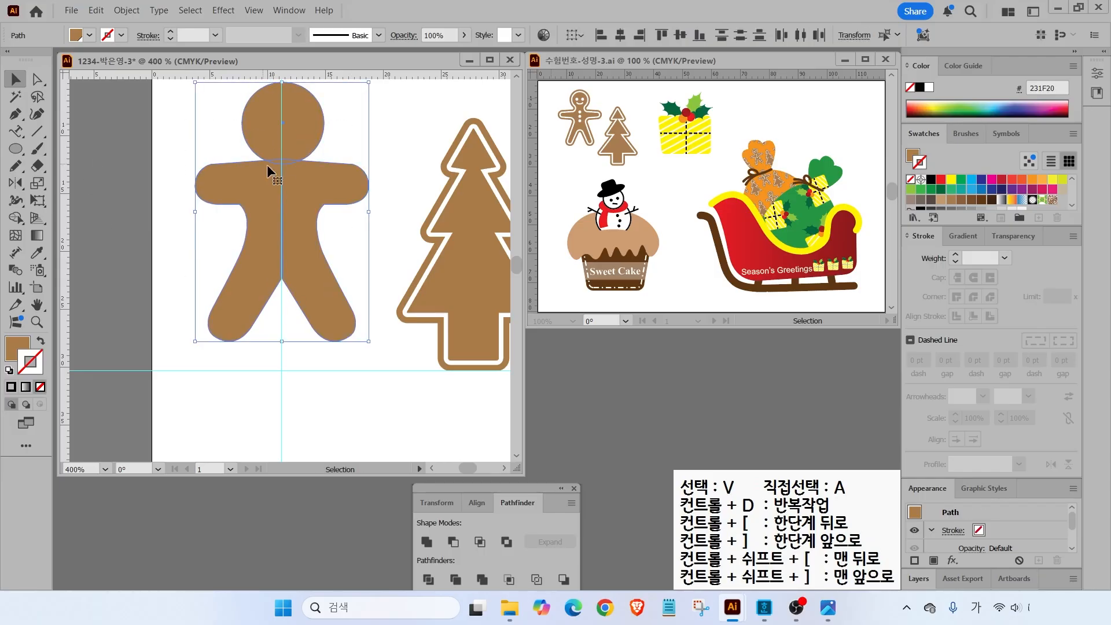
left_click(327, 124)
left_click(280, 127)
key("Up")
left_click(350, 133)
- Select the head and both body halves and Unite them with Pathfinder
left_click_drag(223, 137, 367, 329)
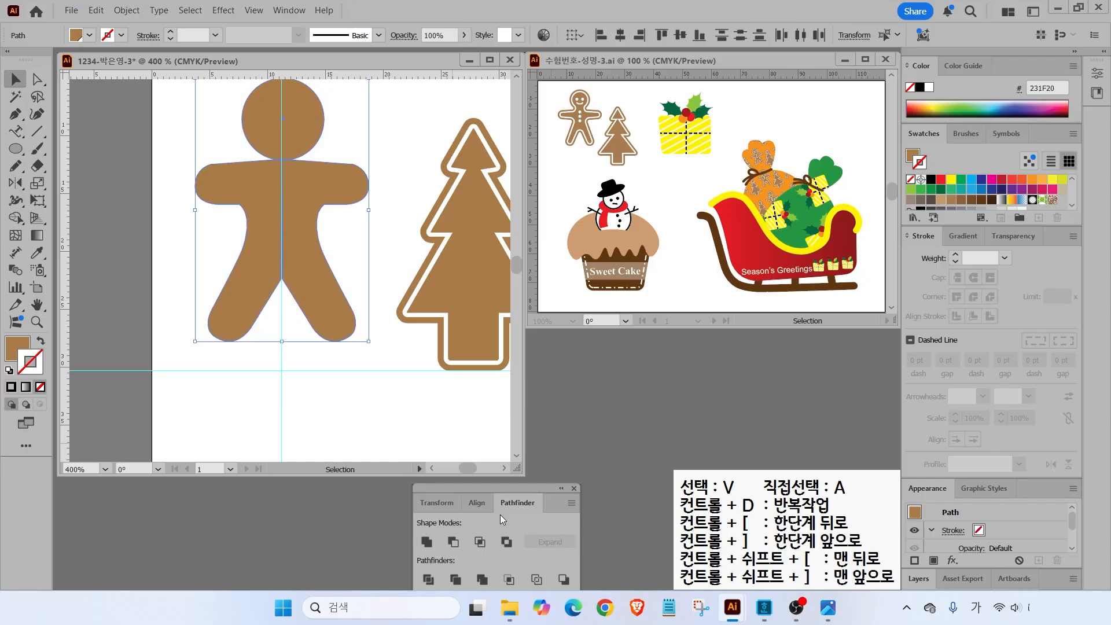
left_click(429, 543)
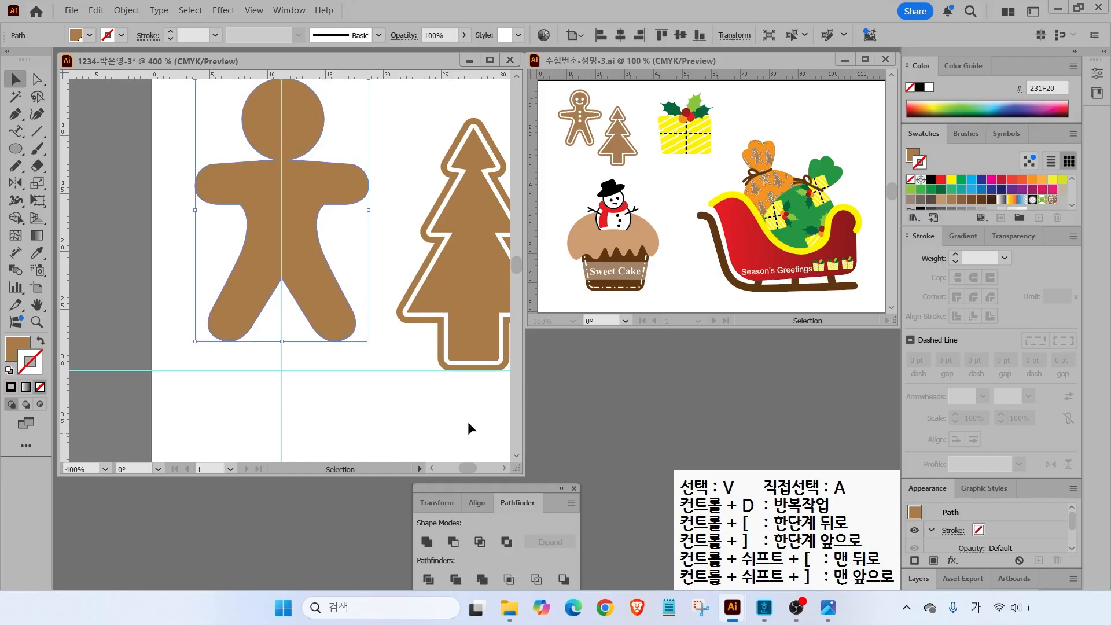
left_click_drag(591, 107, 632, 92)
left_click(333, 142)
- Round the left neck corner with its live-corner widget
left_click(35, 81)
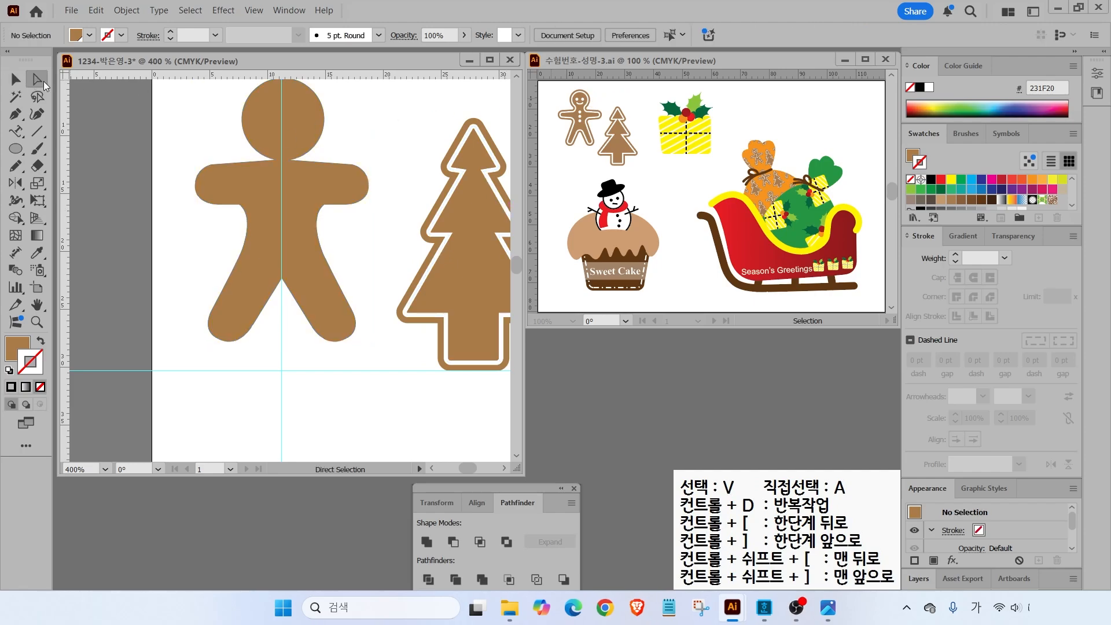
left_click(272, 158)
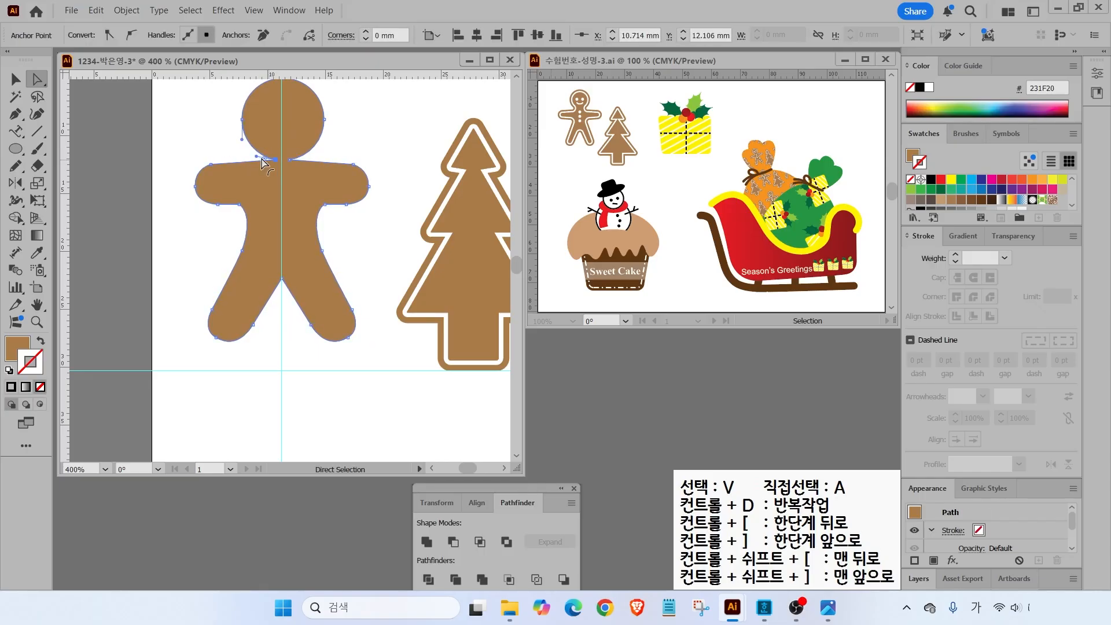
scroll(278, 159, "up", 3)
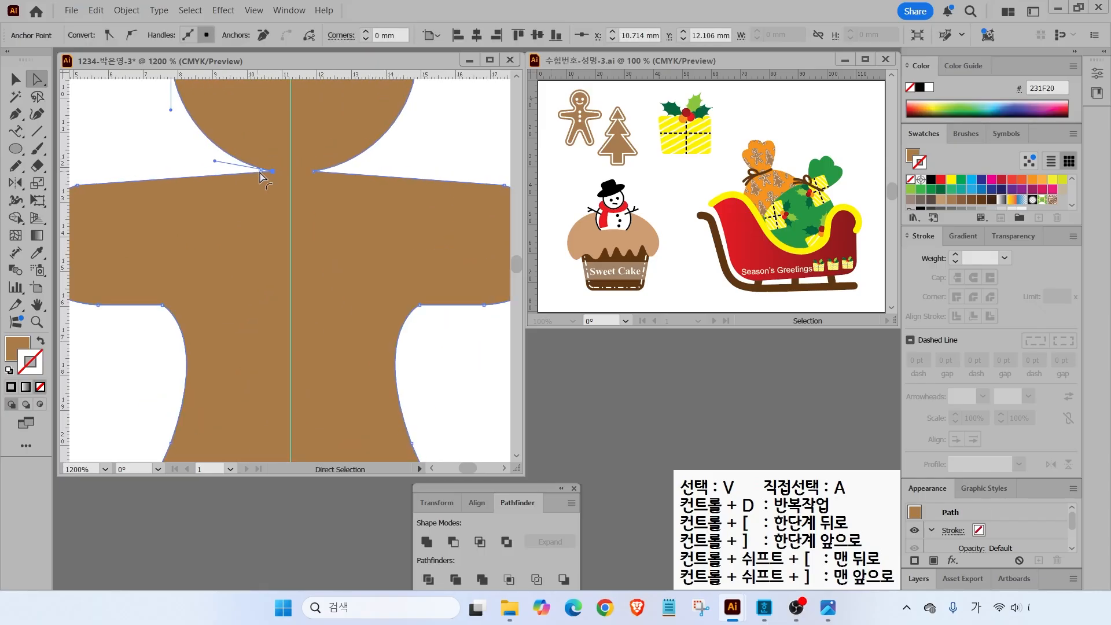
left_click(260, 172)
left_click_drag(260, 172, 204, 161)
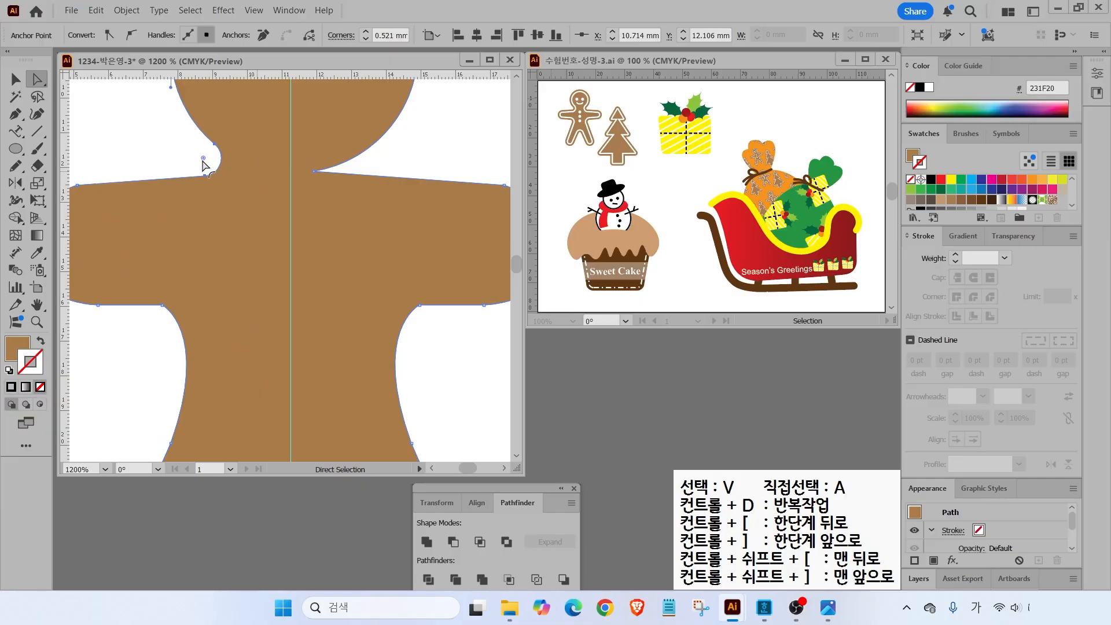
left_click(350, 171)
- Round the right neck corner to match the left, then deselect
left_click(322, 172)
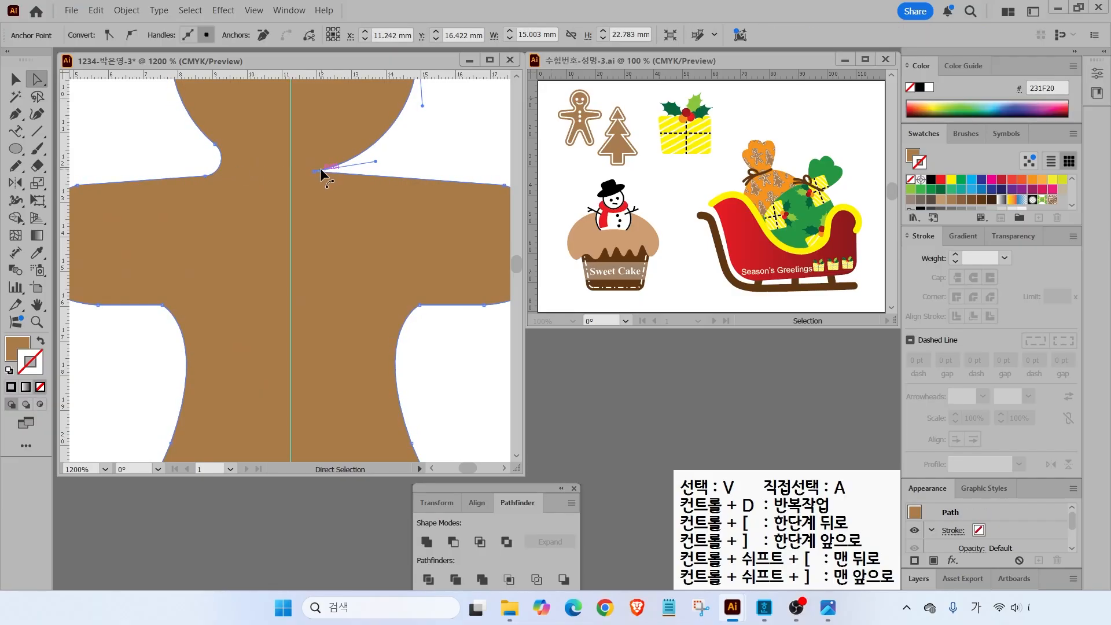
left_click(329, 175)
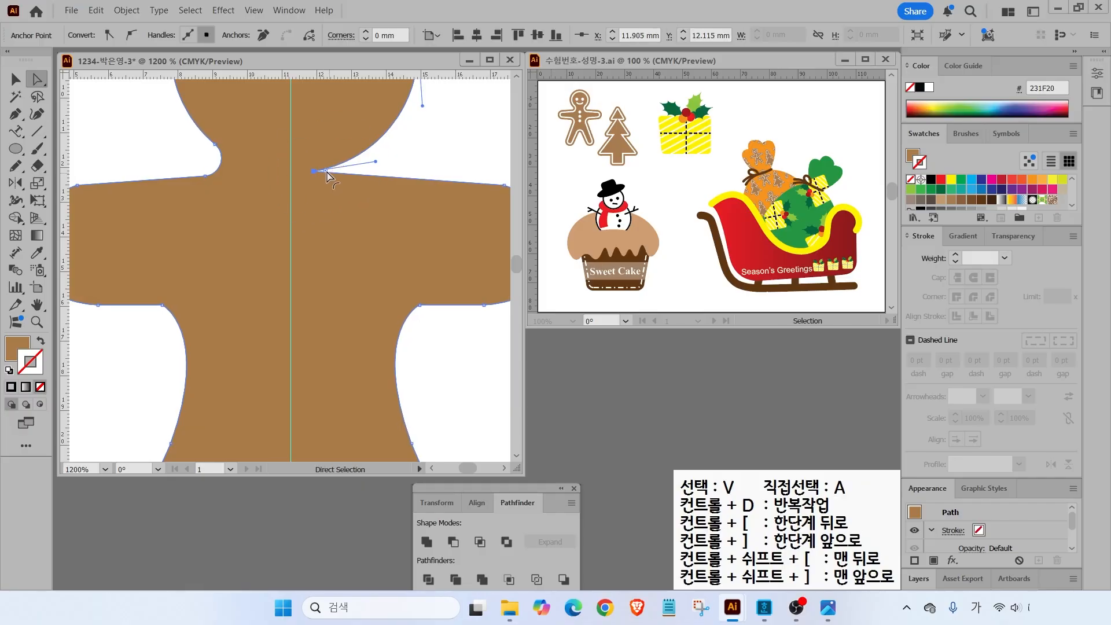
left_click_drag(326, 170, 375, 162)
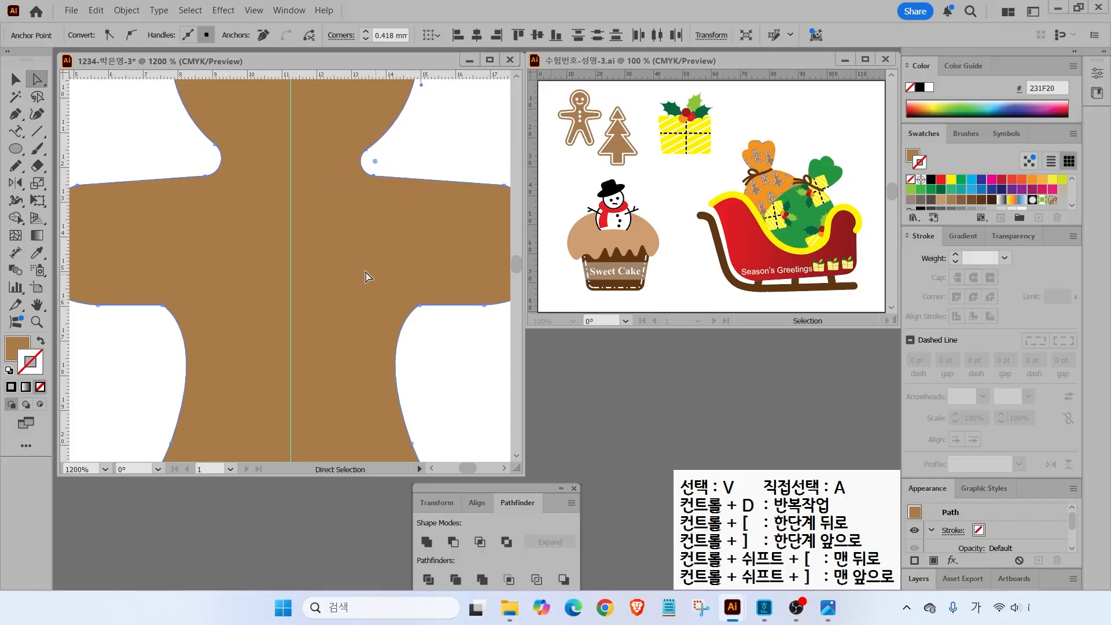
scroll(181, 264, "down", 3)
key("v")
left_click(349, 196)
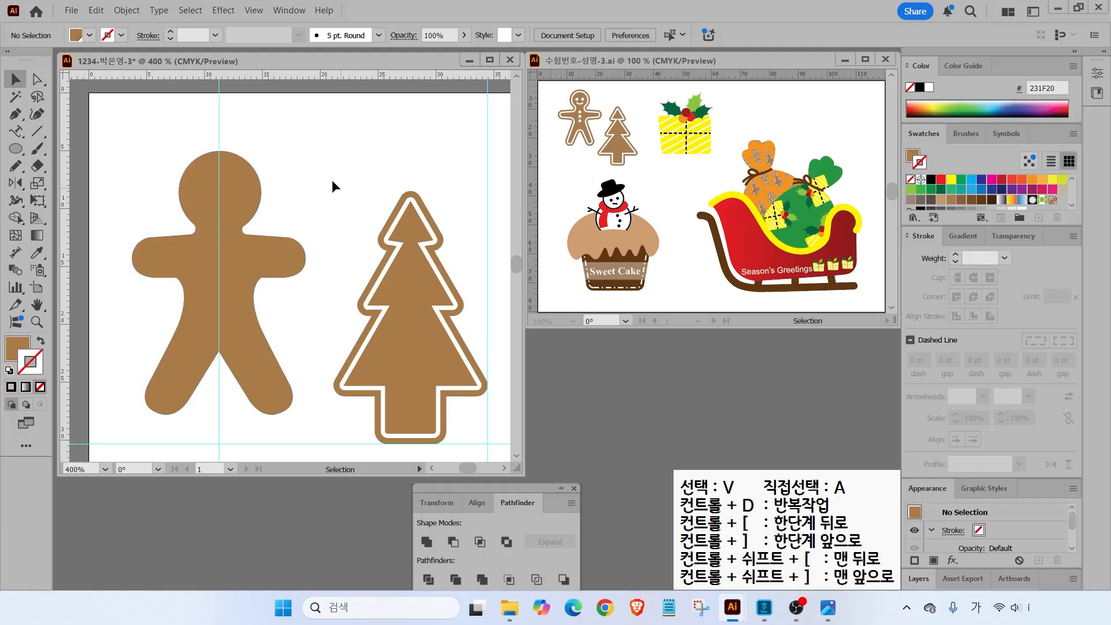
left_click(240, 268)
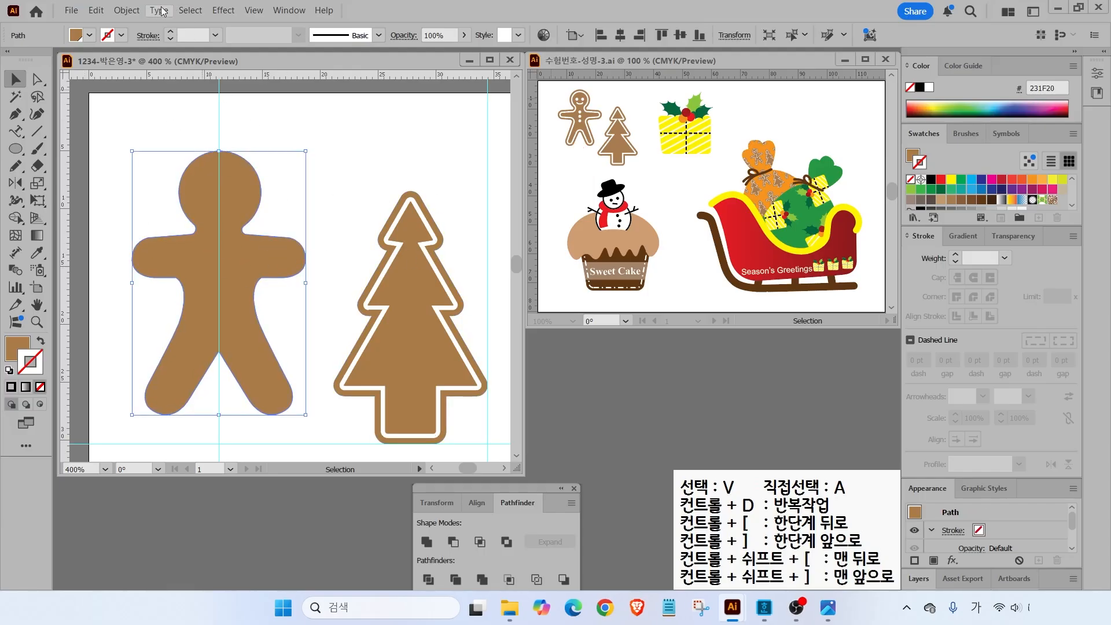
left_click(128, 11)
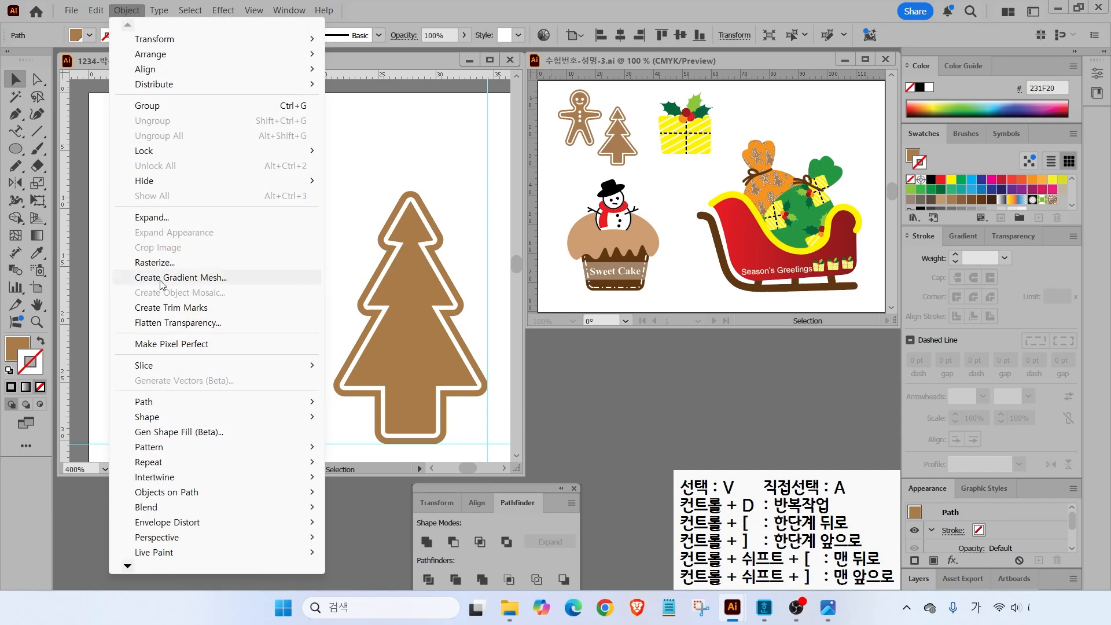
mouse_move(155, 403)
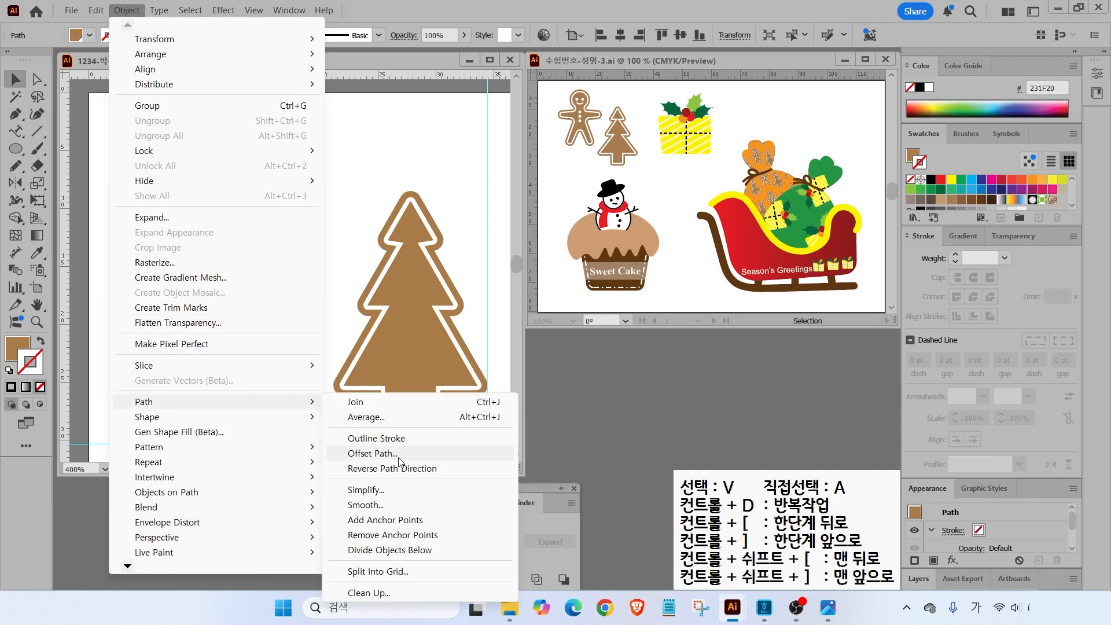
left_click(379, 454)
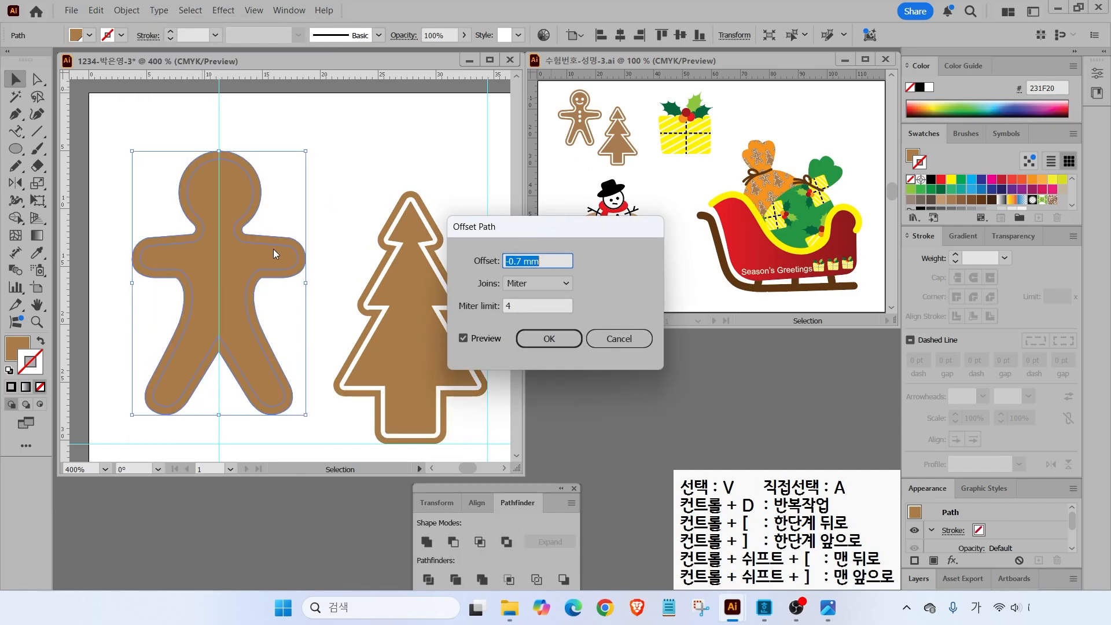
left_click(550, 339)
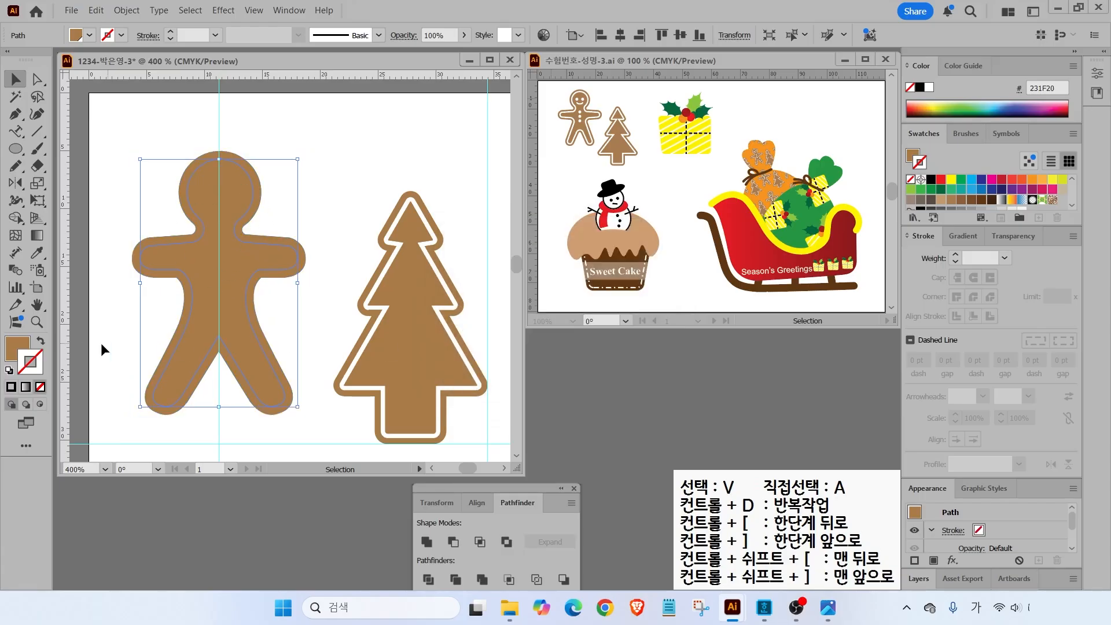
left_click(39, 341)
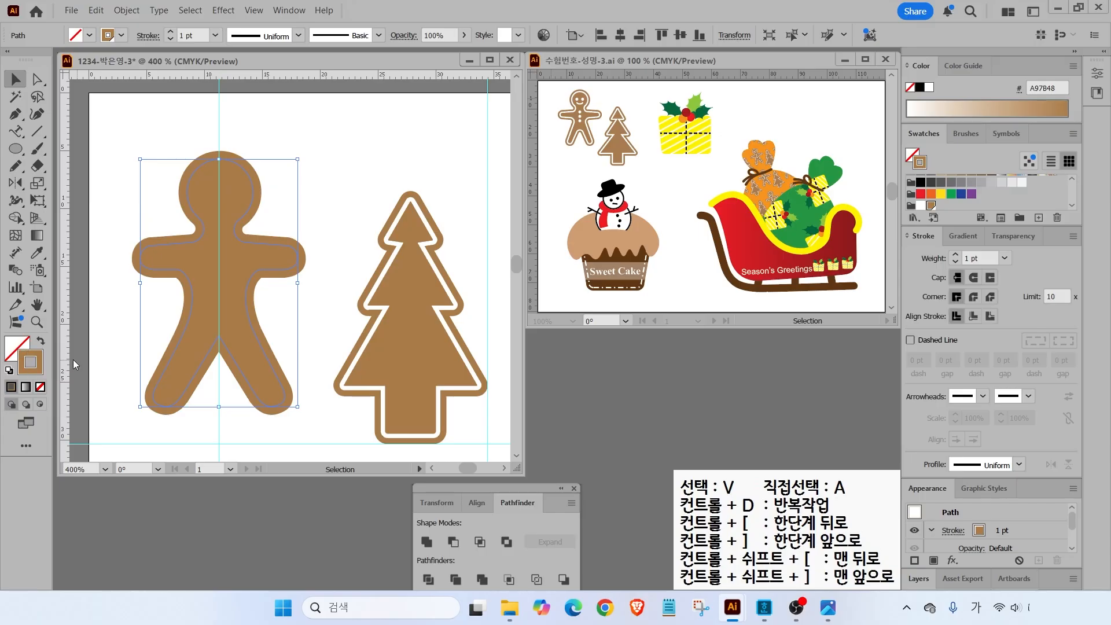
left_click(919, 206)
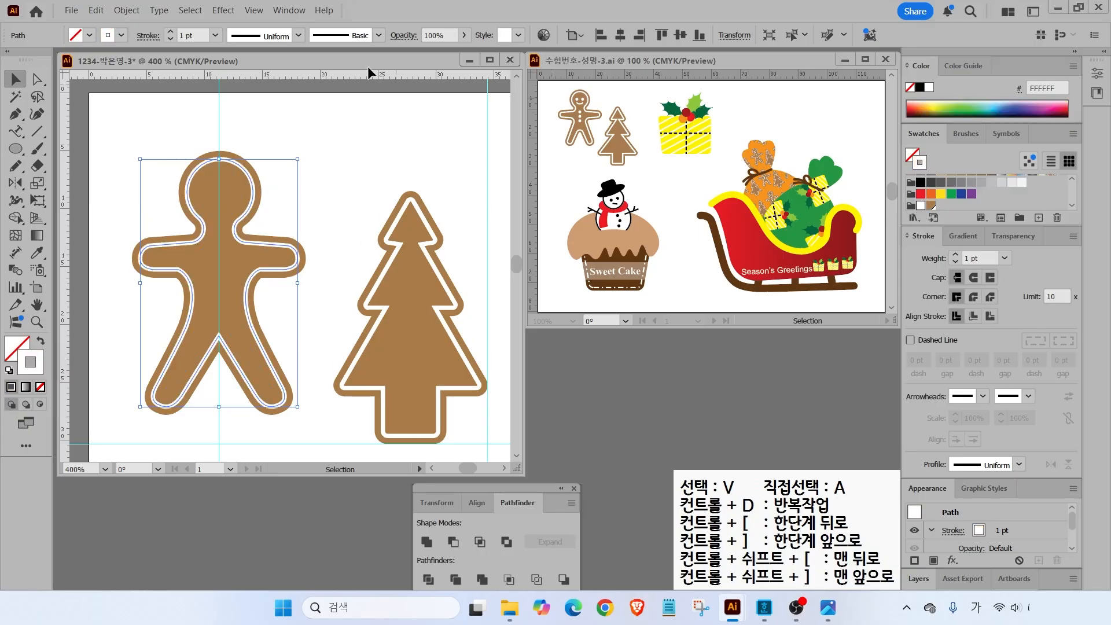
left_click(144, 162)
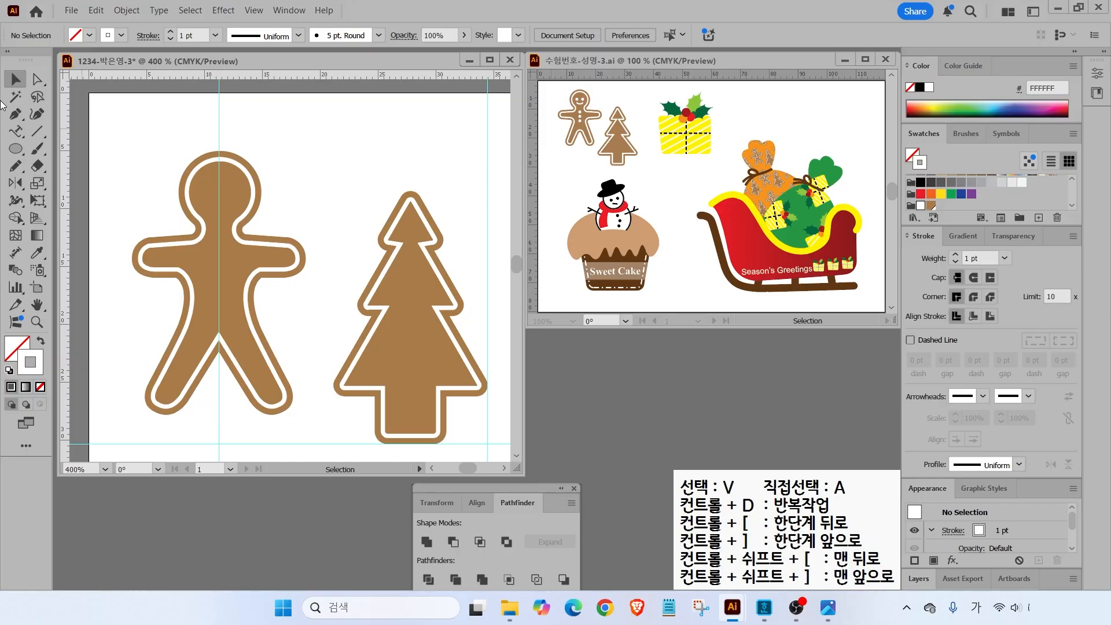
left_click(16, 148)
- Draw a solid white circle for the left eye and copy it to the right for the second eye
scroll(174, 181, "up", 3)
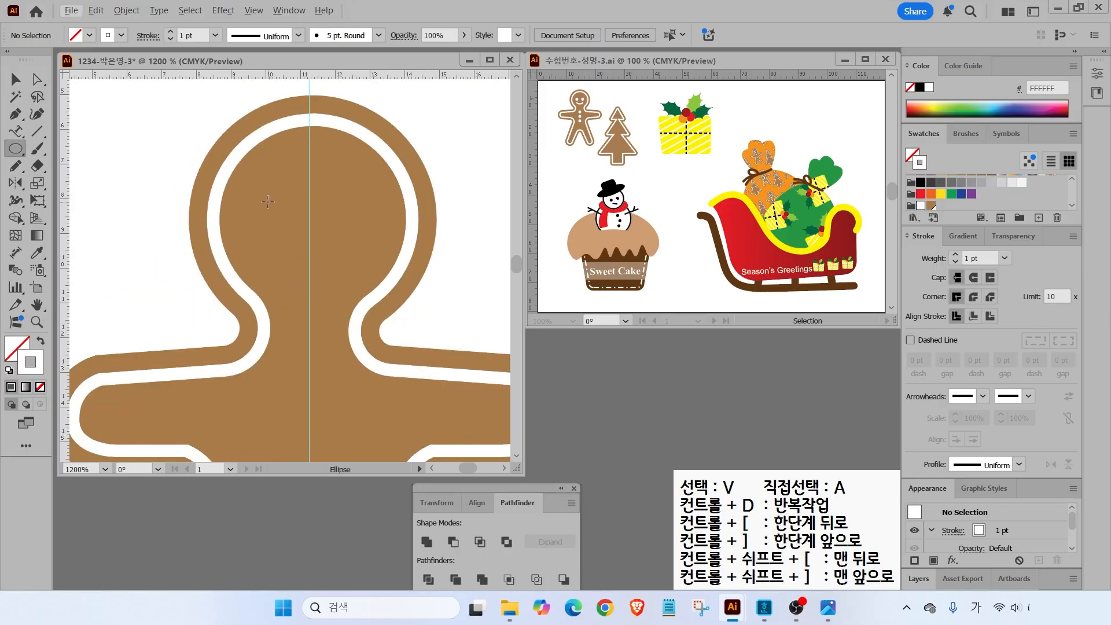
left_click_drag(263, 192, 297, 224)
left_click(41, 342)
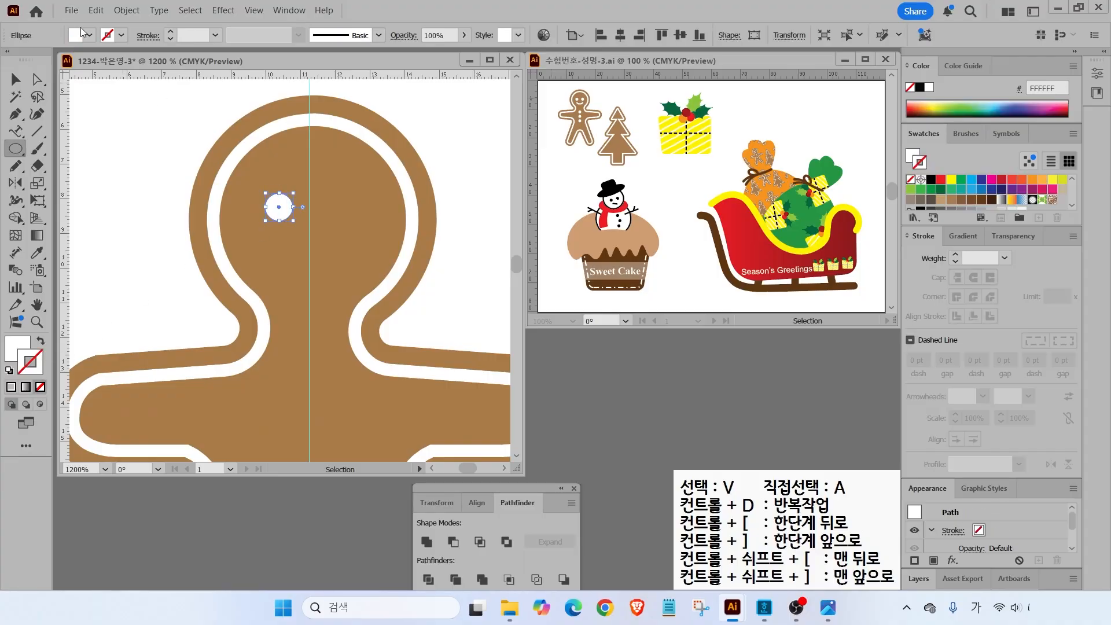
left_click(16, 80)
left_click(210, 231)
left_click_drag(277, 210, 348, 211)
left_click_drag(276, 212, 277, 277)
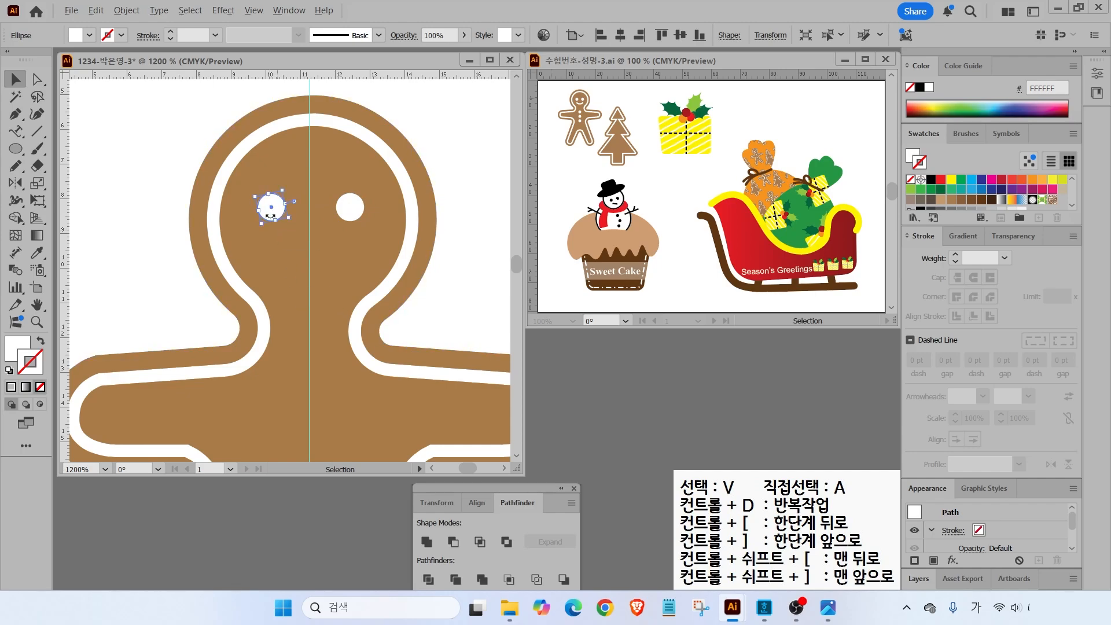
left_click(186, 173)
- Copy the eye down the body to make three white buttons
left_click_drag(276, 207, 306, 415)
scroll(306, 411, "down", 4)
left_click_drag(309, 304, 308, 346)
left_click(186, 173)
key("ctrl+2")
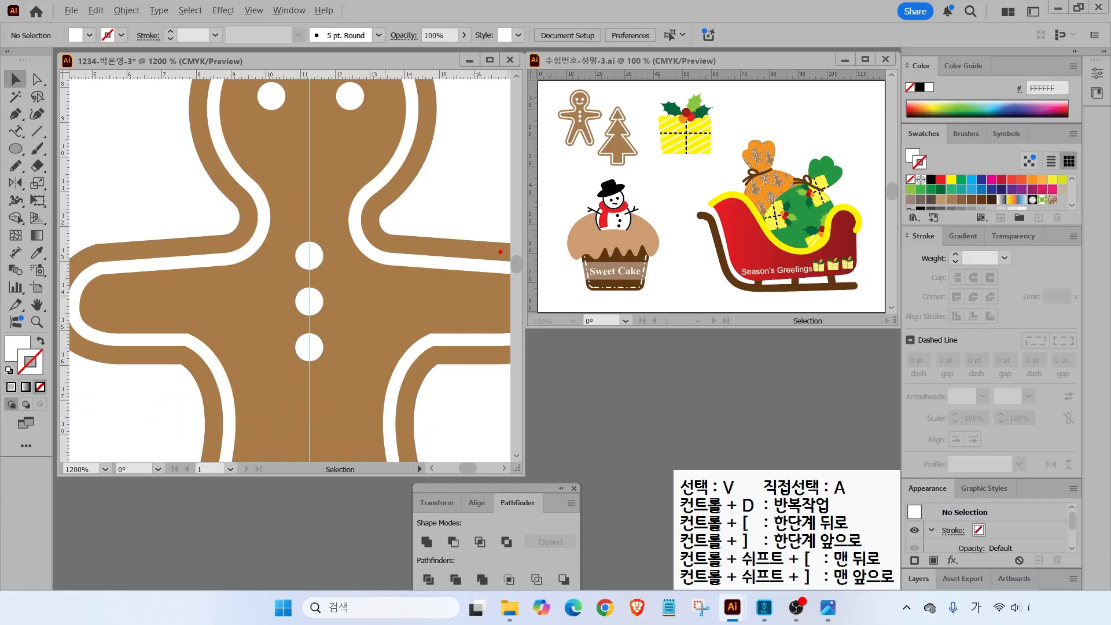
left_click_drag(584, 109, 630, 139)
key("Escape")
- Draw a Pencil smile under the eyes with a white stroke and Round Cap ends
left_click(15, 166)
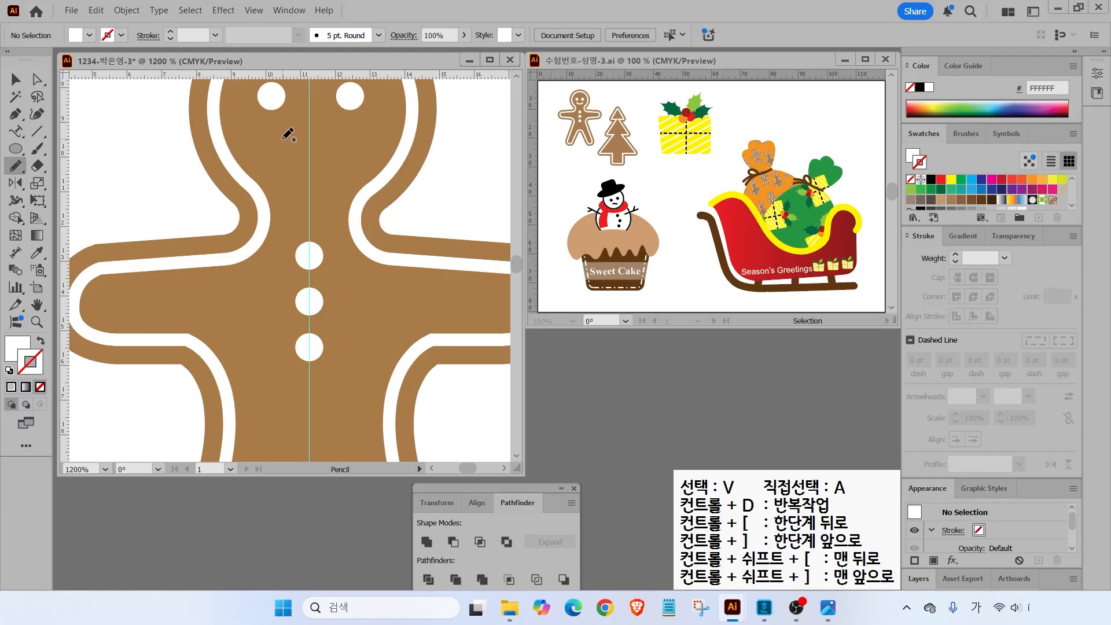
mouse_move(280, 136)
left_mouse_down()
mouse_move(317, 145)
mouse_move(340, 137)
left_mouse_up()
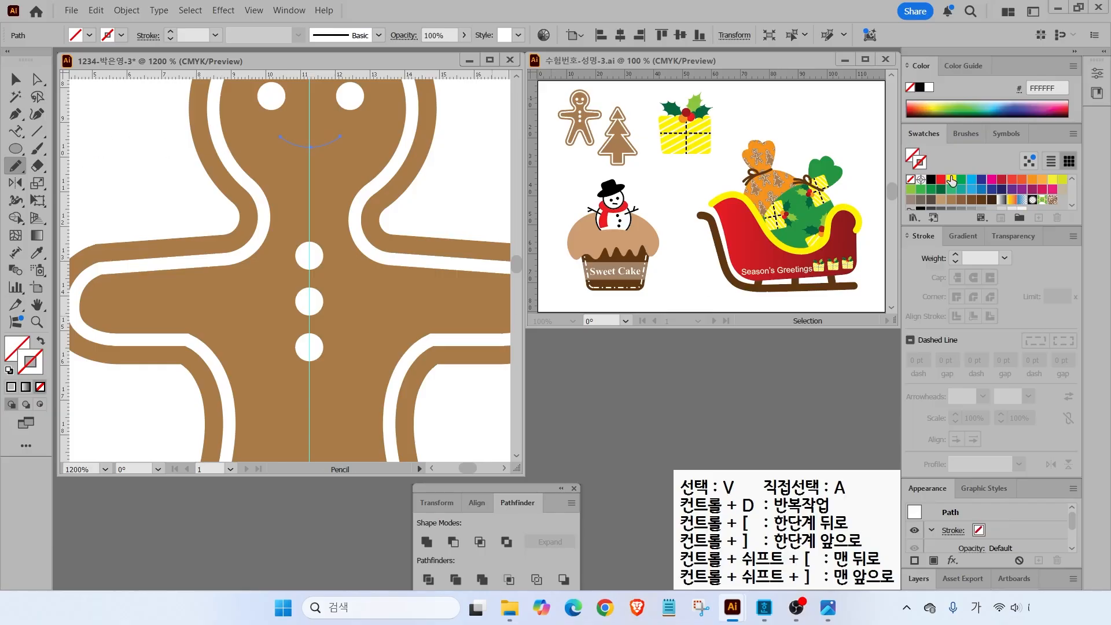
scroll(1020, 199, "down", 3)
left_click(921, 202)
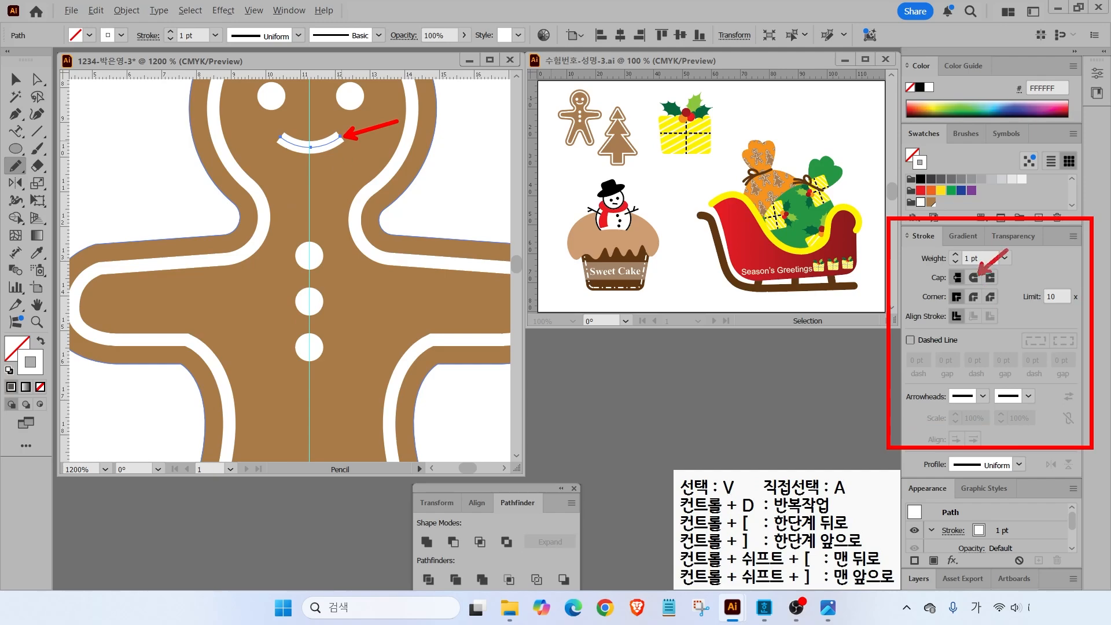
left_click(973, 279)
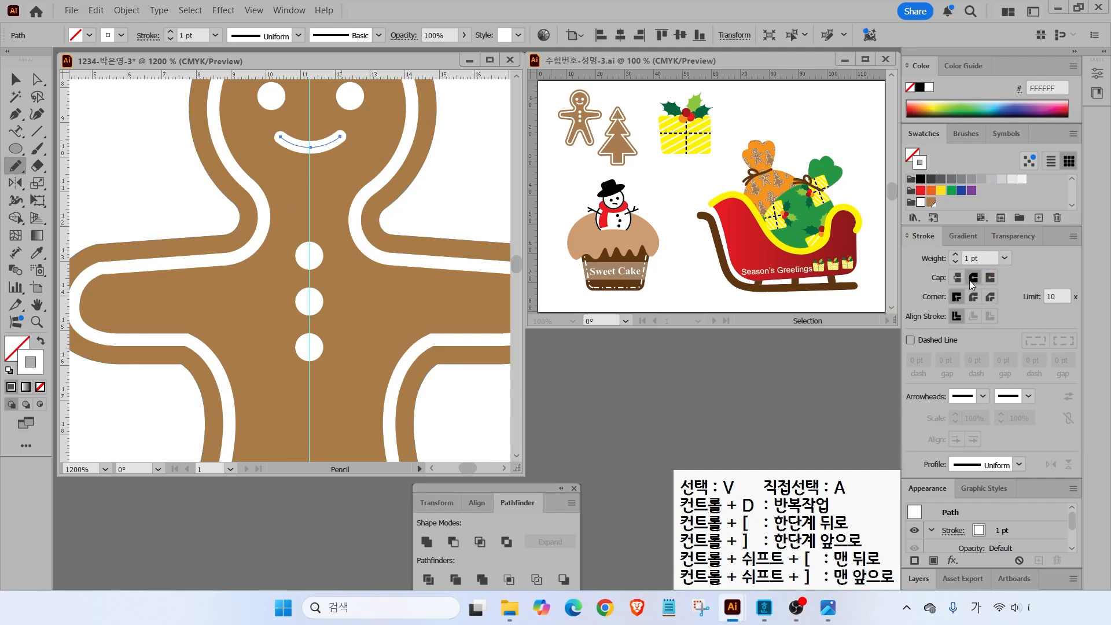
left_click(15, 80)
left_click(161, 221)
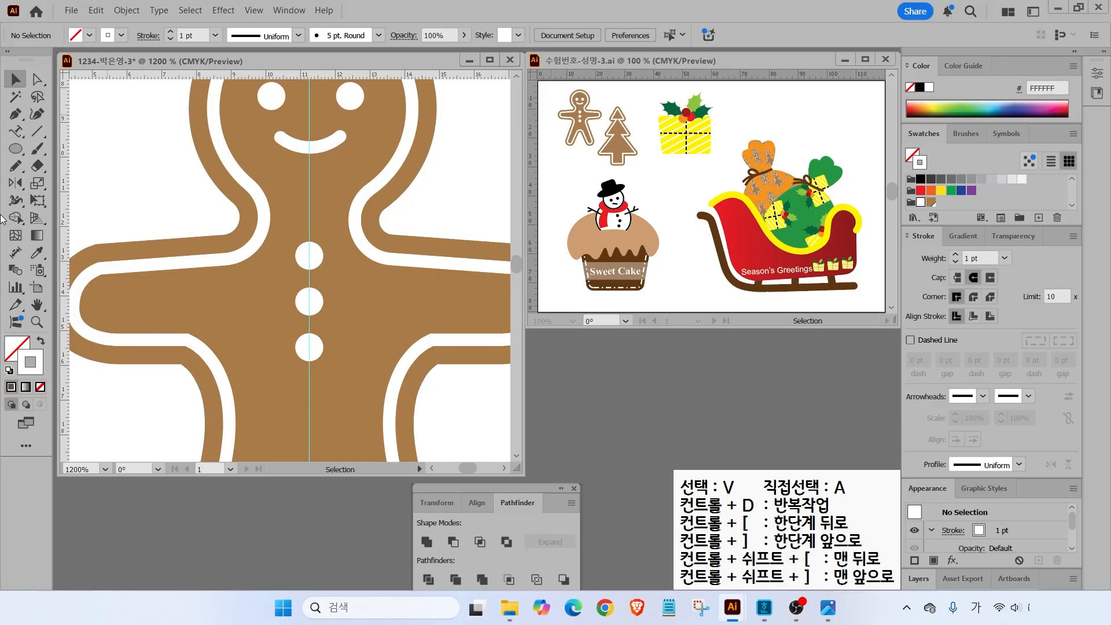
double_click(36, 305)
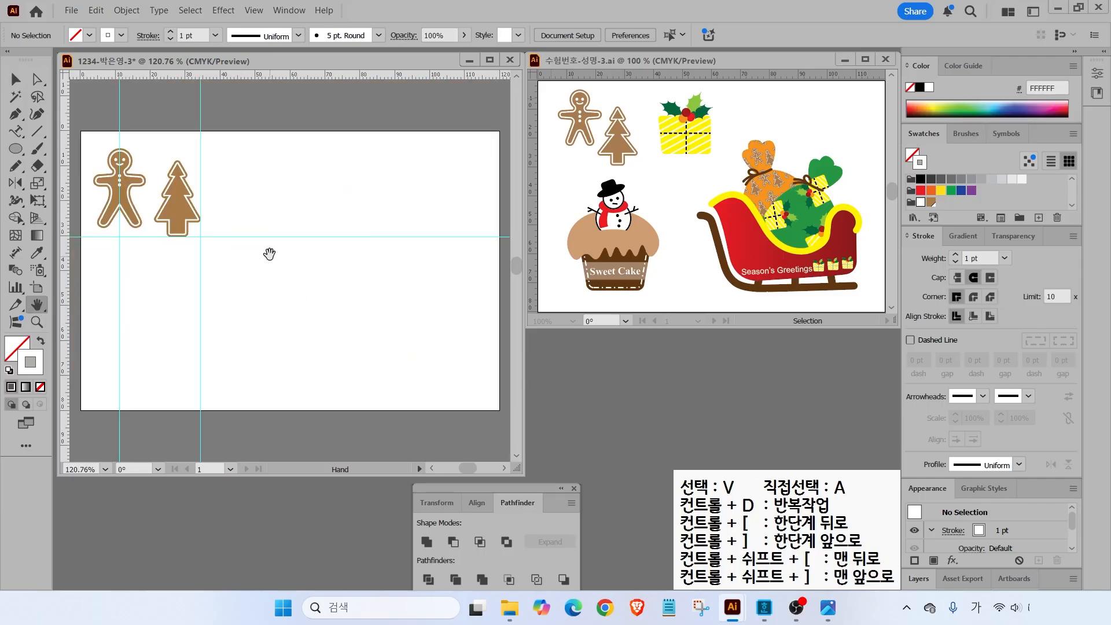
- Shorten the gingerbread man's legs by nudging the bottom leg anchors up
left_click(135, 212)
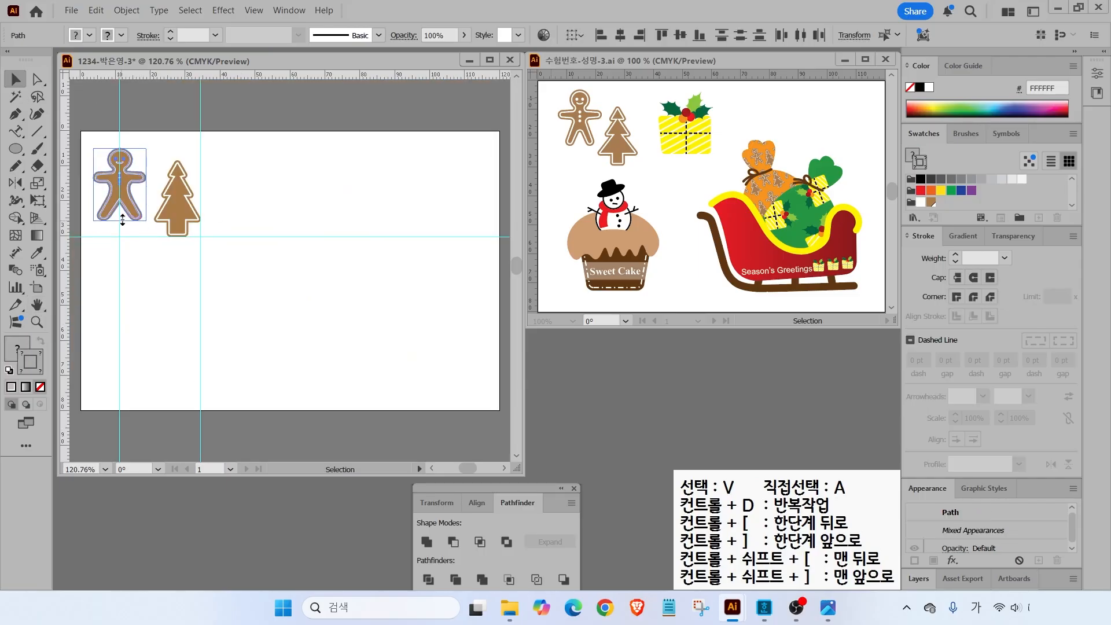
left_click(91, 135)
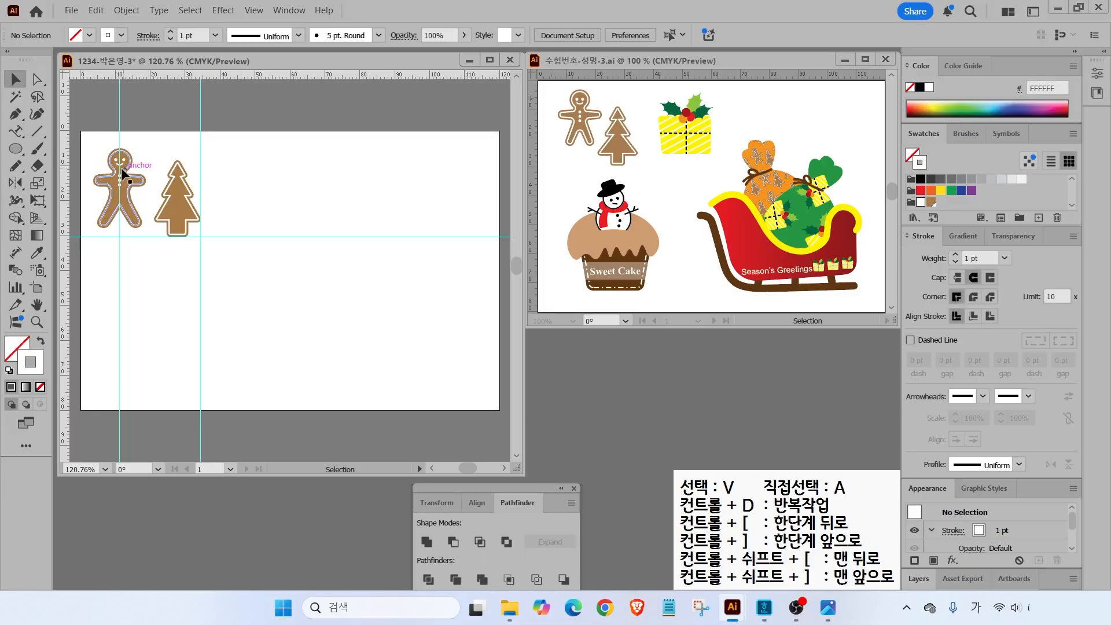
left_click(43, 82)
left_click_drag(91, 232, 144, 197)
key("Up")
key("Up")
key("Up")
key("Up")
key("Up")
left_click(161, 157)
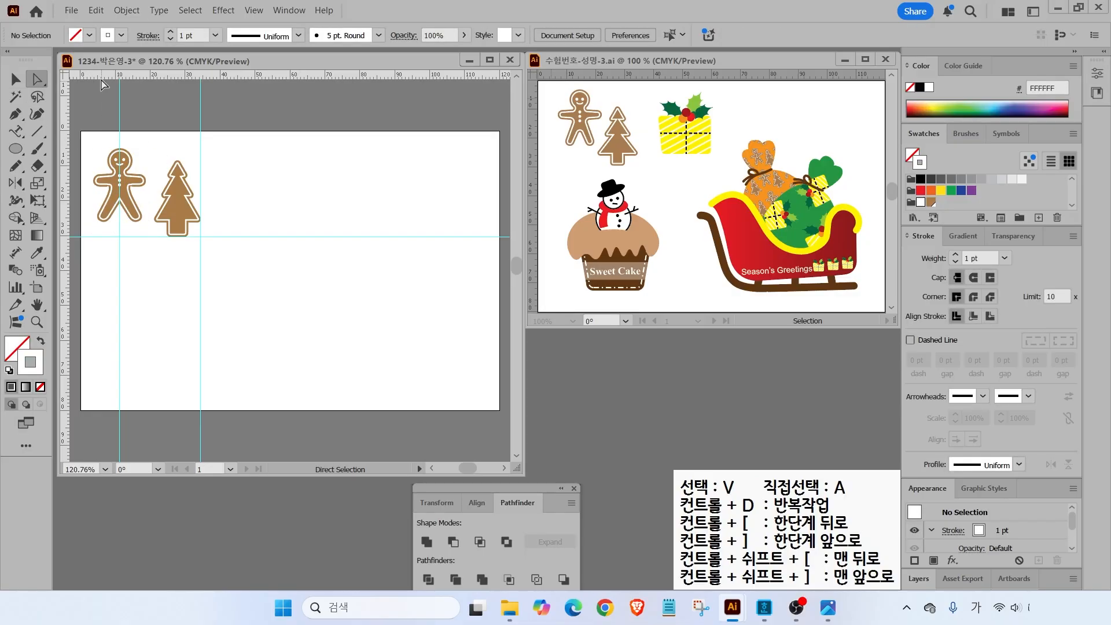
- Clear all guides and nudge the gingerbread man slightly right
left_click(249, 9)
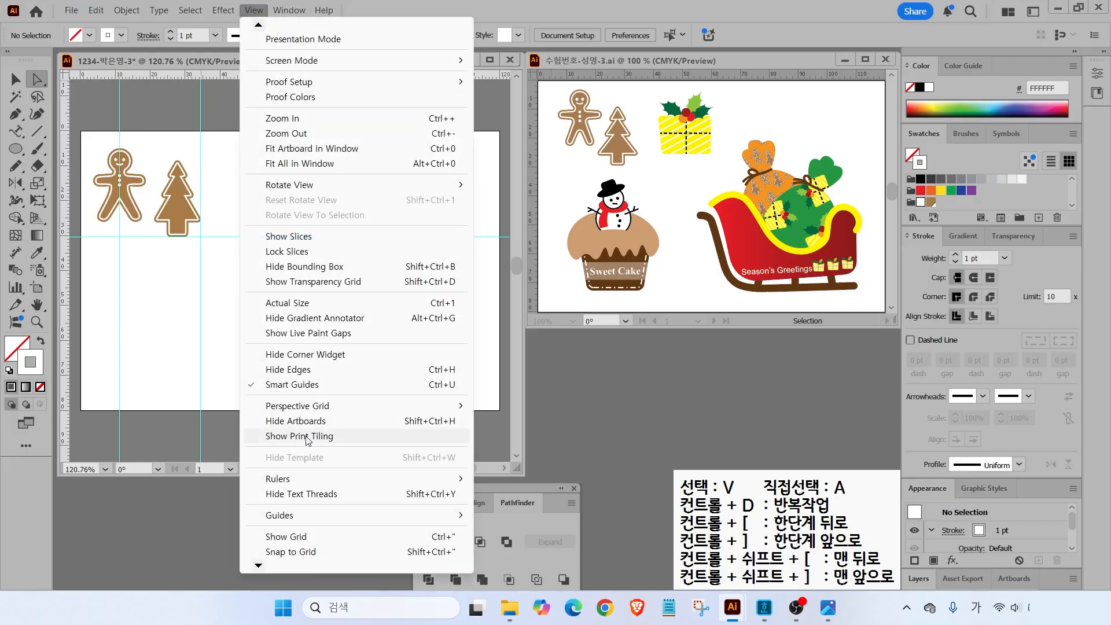
mouse_move(339, 516)
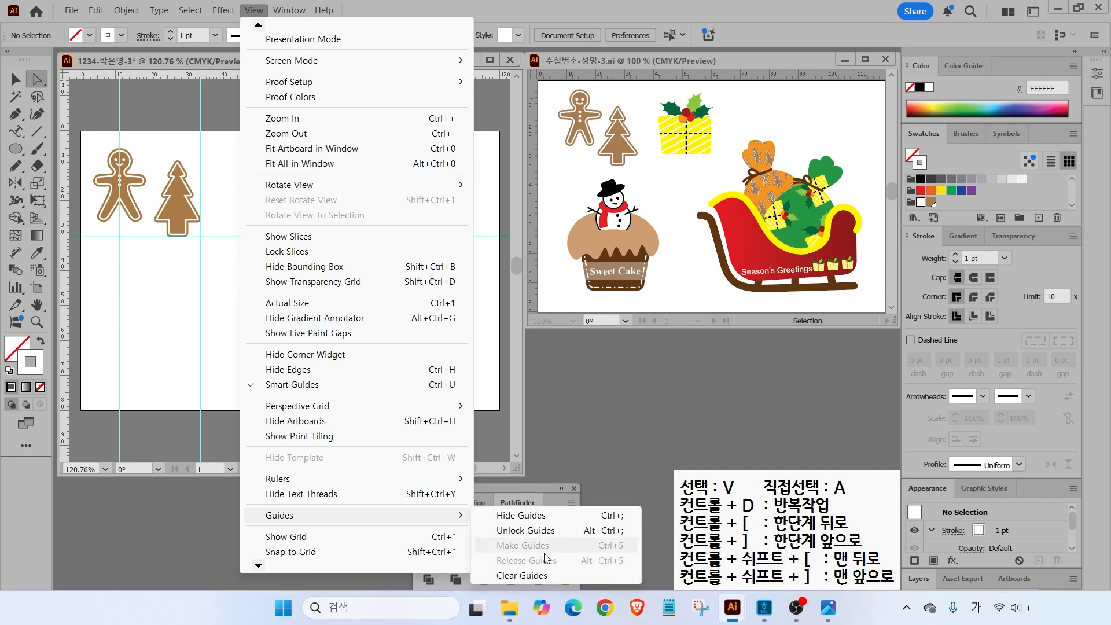
left_click(521, 575)
left_click(12, 73)
left_click(145, 200)
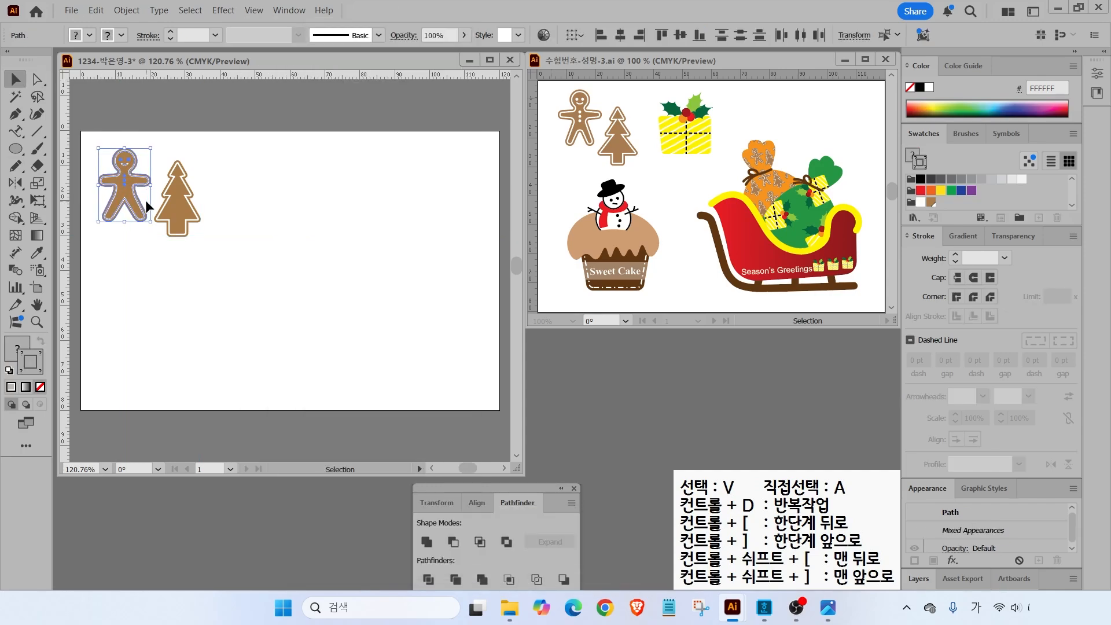
key("Right")
left_click(484, 99)
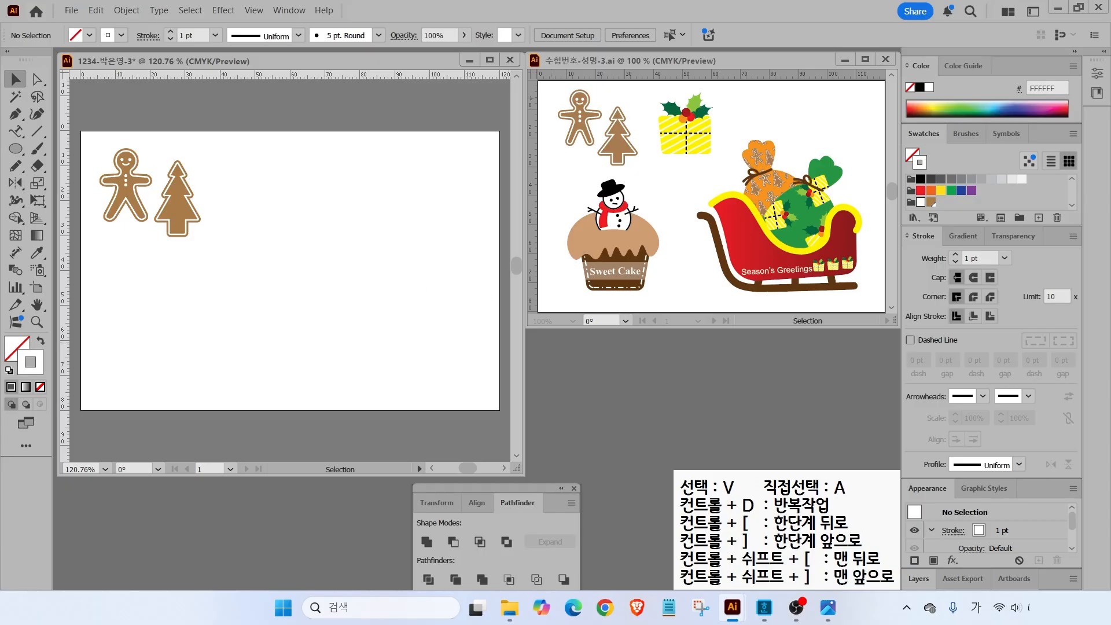
- Select the gingerbread man and tree and make a new pattern from them via Object > Pattern
left_click_drag(86, 128, 242, 266)
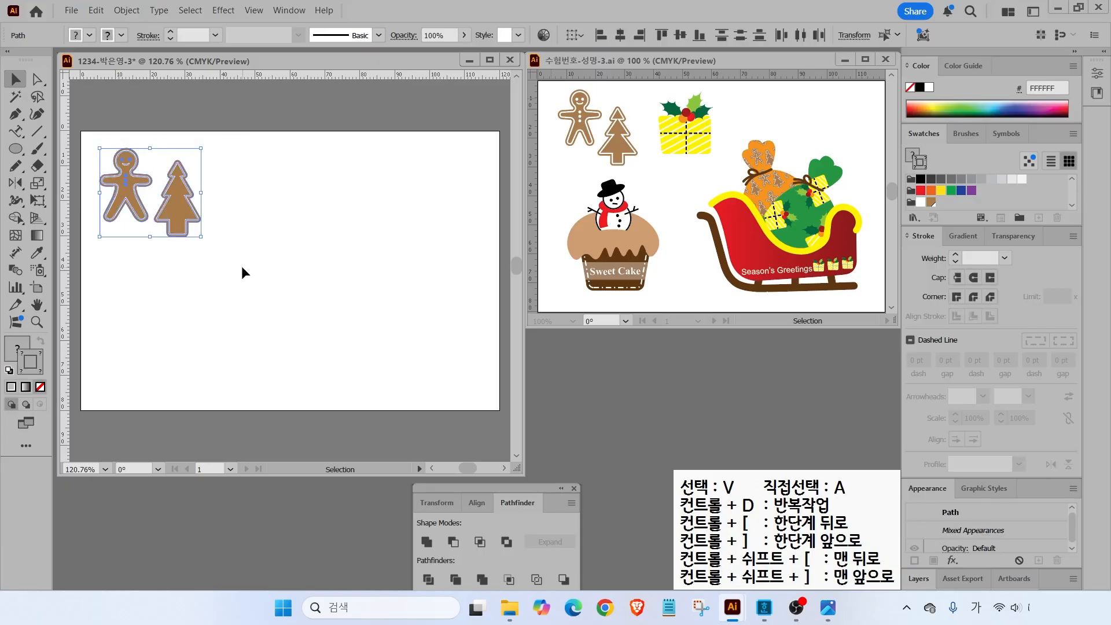
left_click(126, 10)
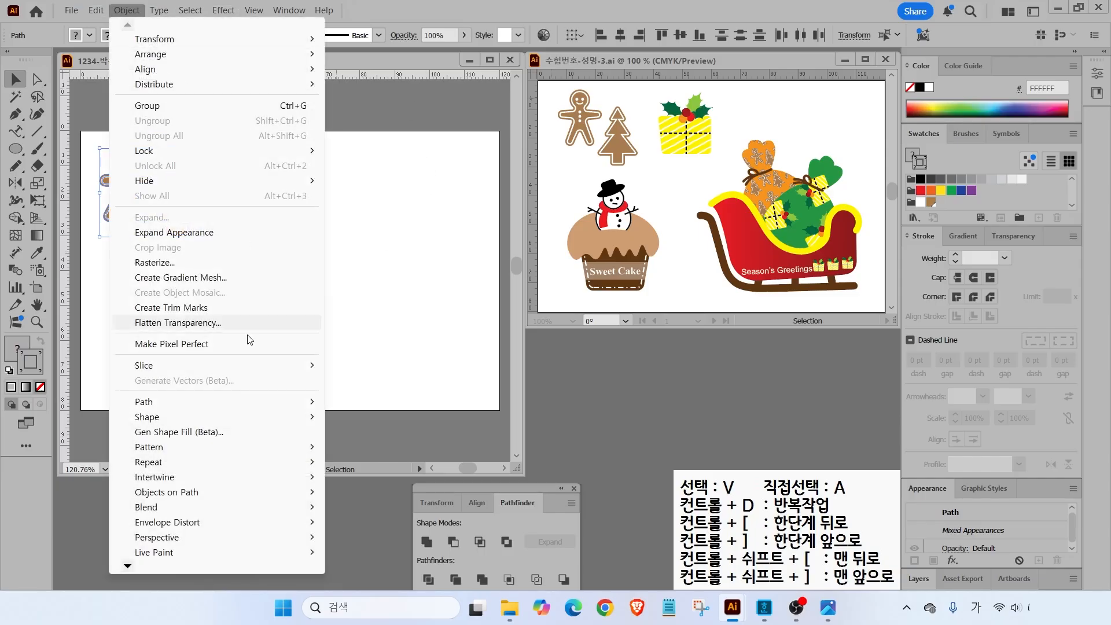
mouse_move(162, 451)
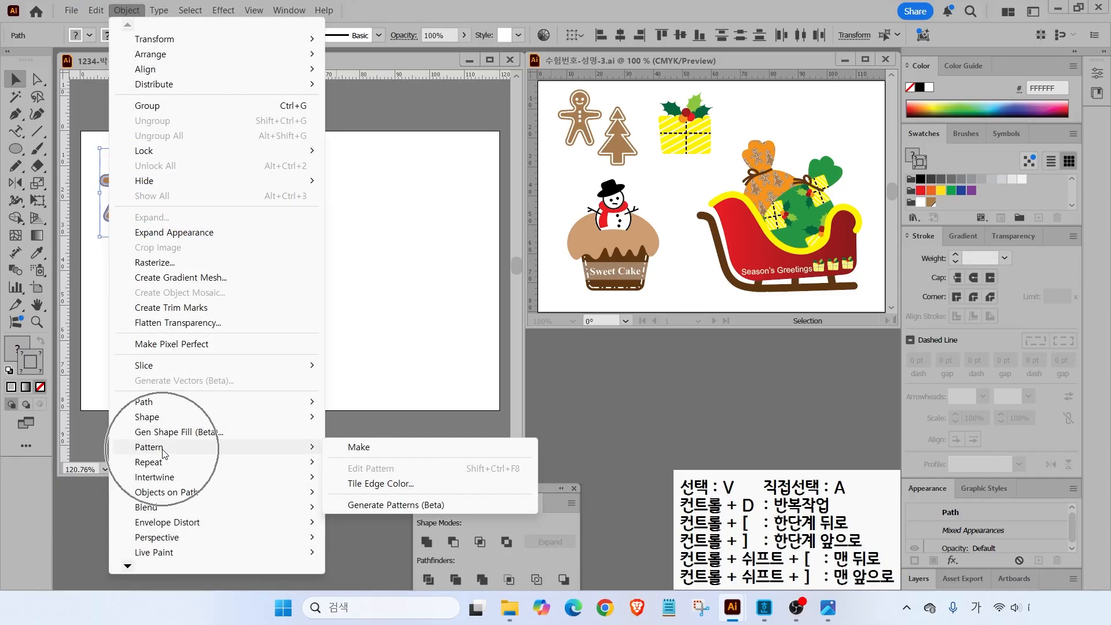
left_click(390, 449)
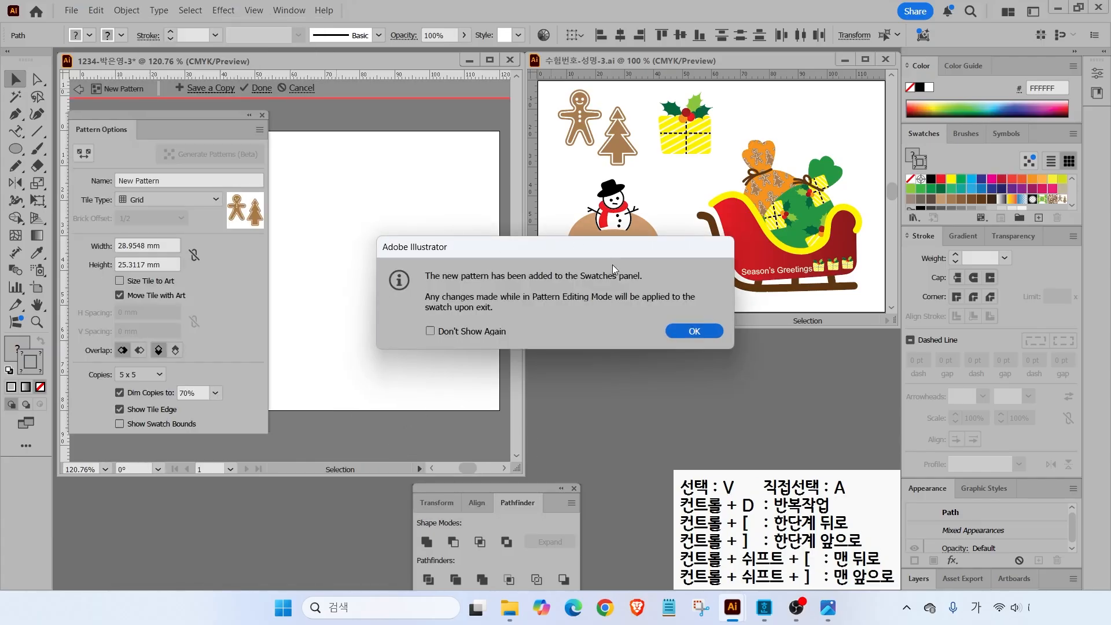
- Dismiss the pattern notice and rename the new pattern to COOKIE
left_click(694, 332)
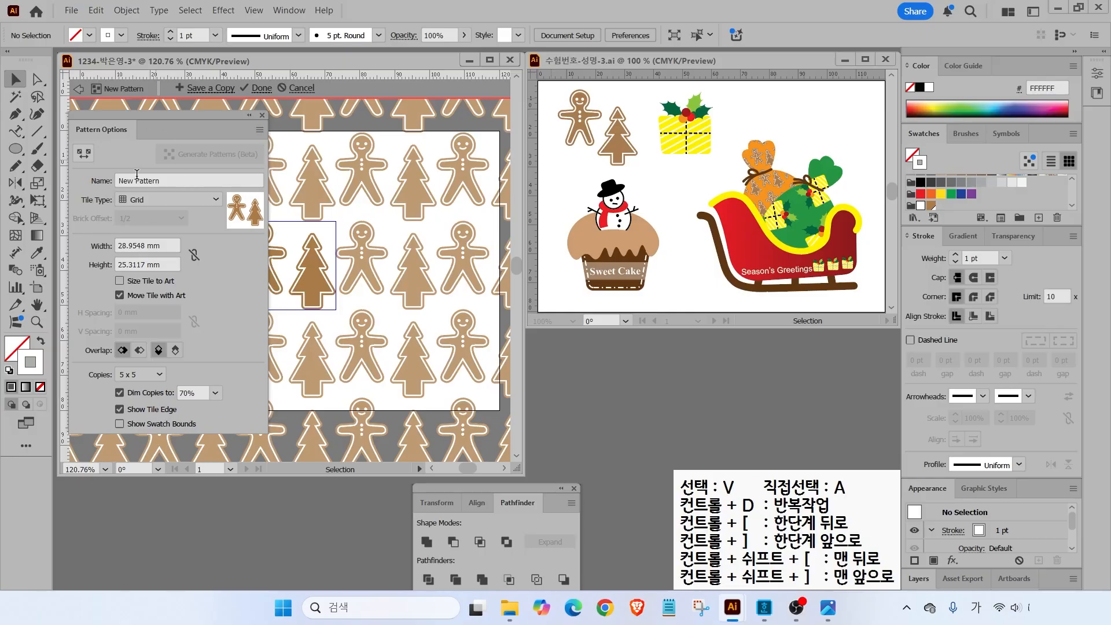
left_click(89, 183)
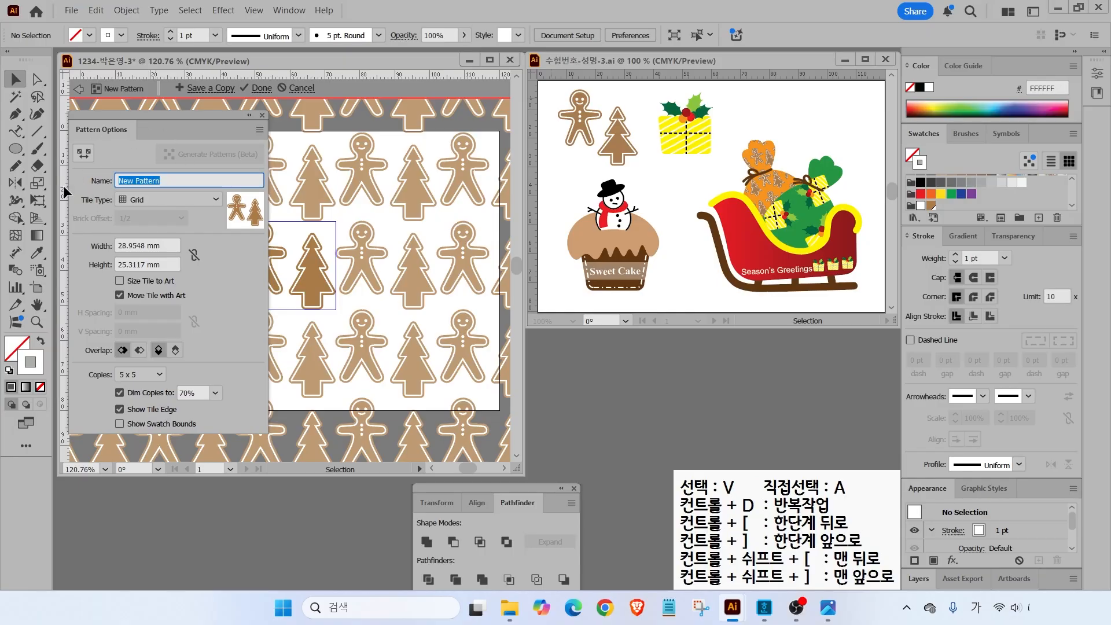
key("BackSpace")
type("COOKIE")
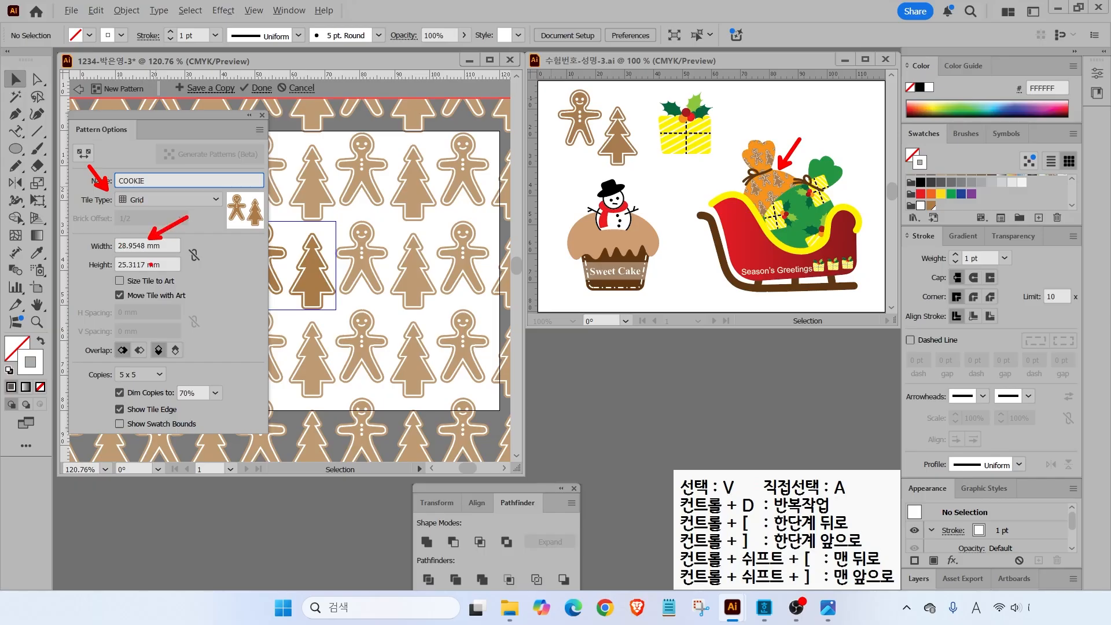
key("Escape")
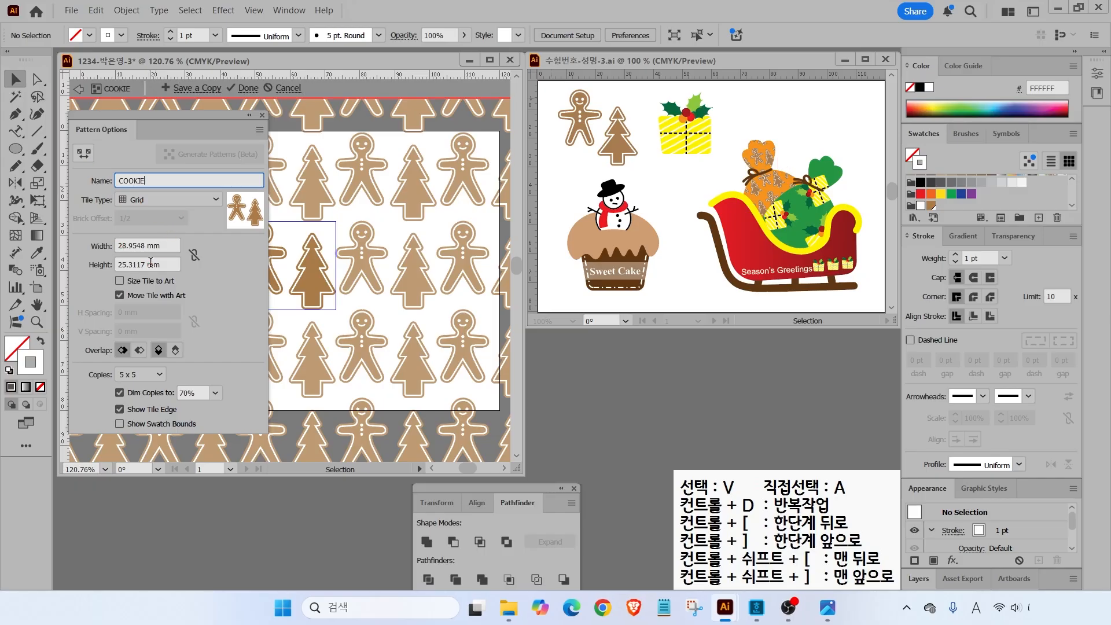
- Set the pattern tile width to 35 mm and height to 30 mm
left_click_drag(165, 244, 63, 234)
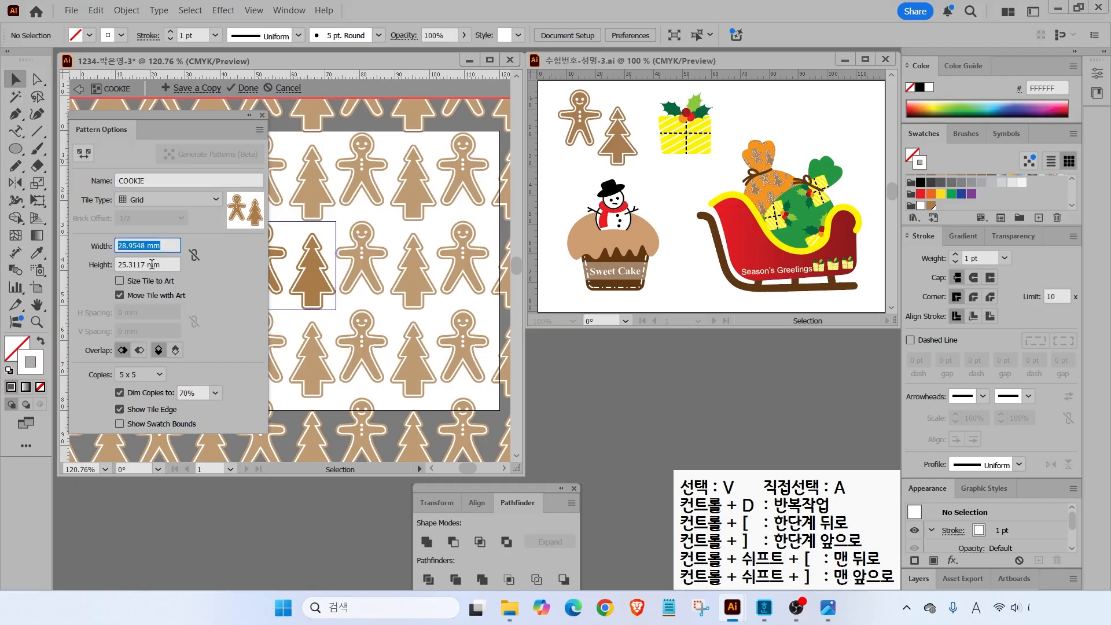
type("30")
left_click(148, 266)
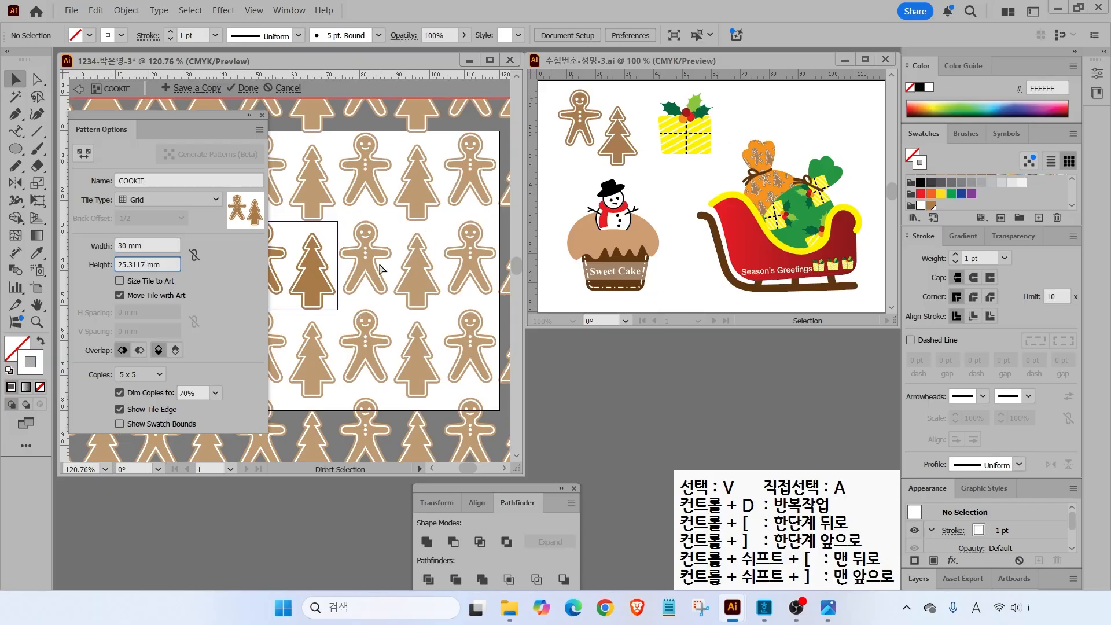
left_click(153, 246)
type("35")
key("Return")
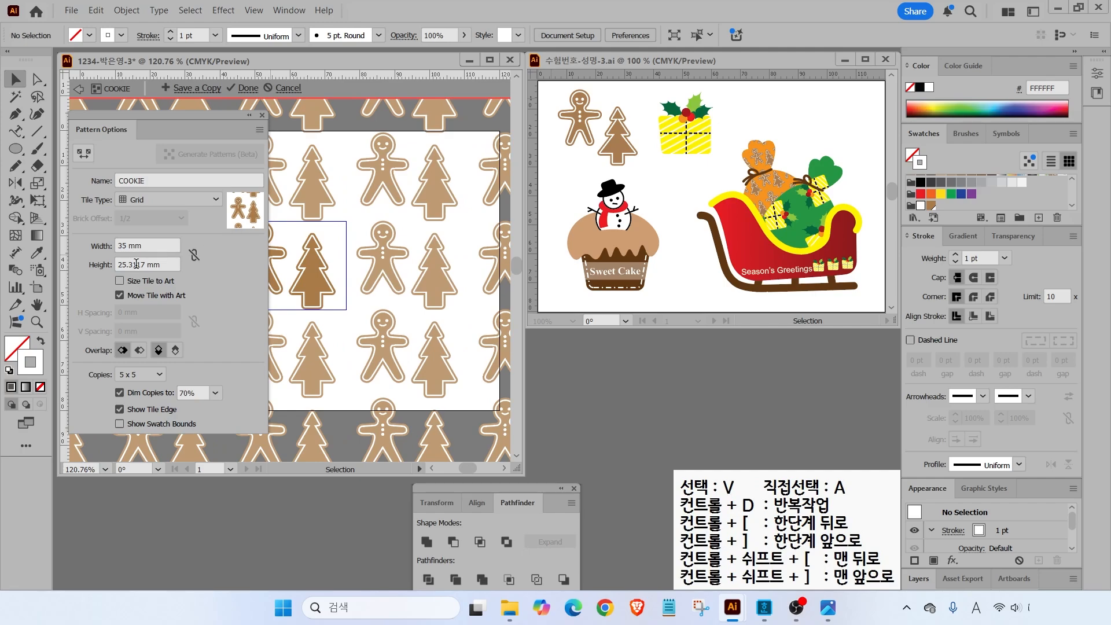
left_click_drag(162, 266, 3, 255)
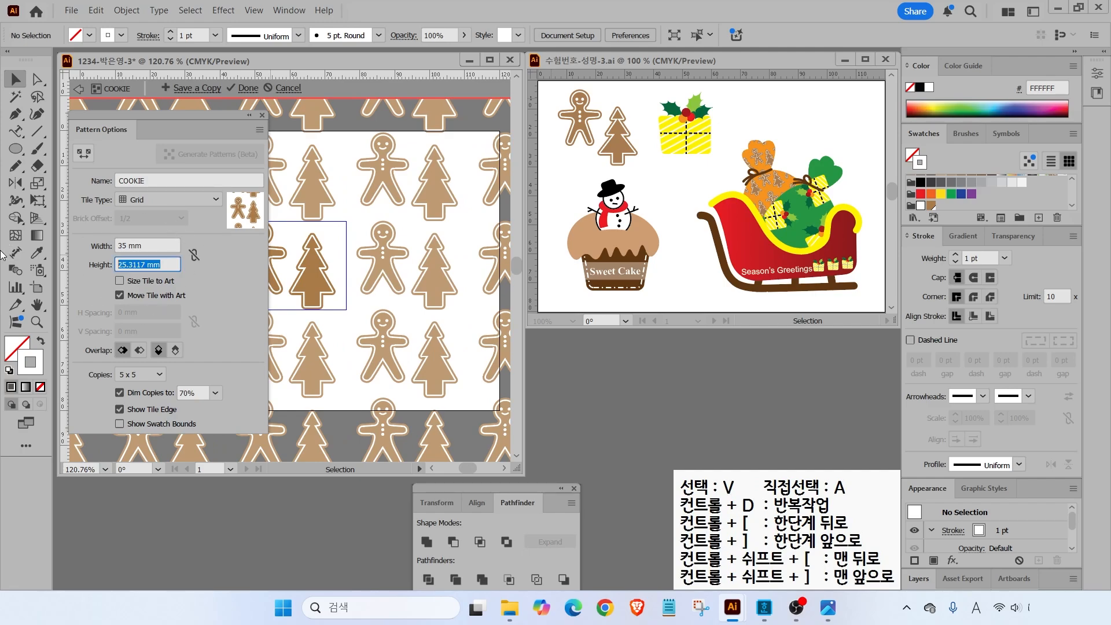
type("30")
left_click(126, 246)
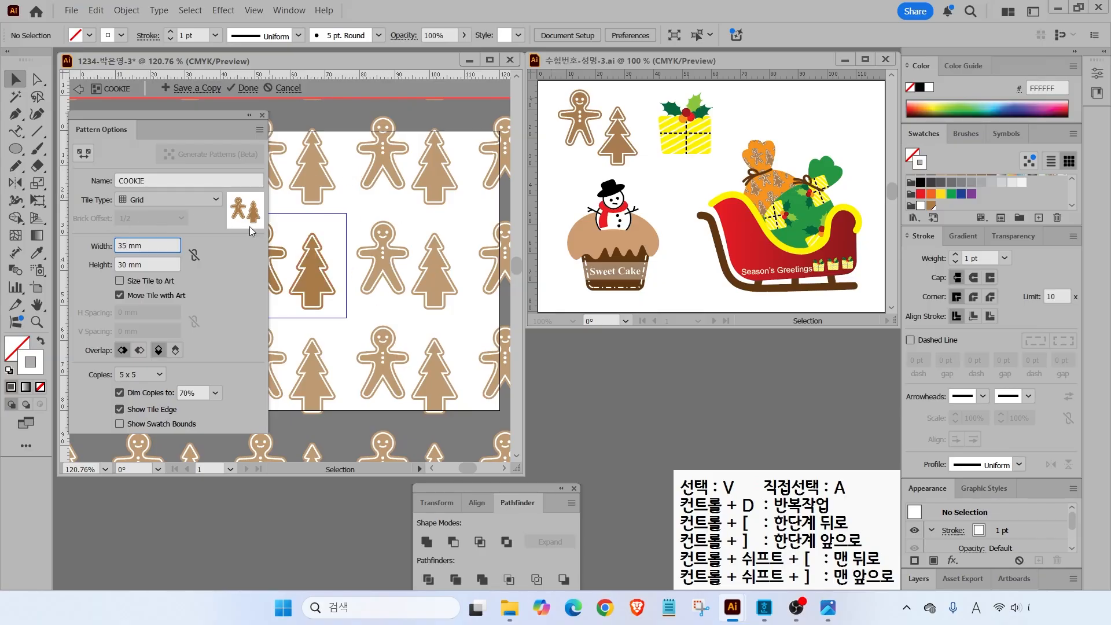
- Finish pattern editing so the COOKIE swatch is saved
left_click(125, 251)
mouse_move(269, 102)
left_mouse_down()
mouse_move(233, 107)
mouse_move(225, 71)
mouse_move(247, 66)
mouse_move(259, 103)
left_mouse_up()
left_click_drag(335, 170, 261, 103)
key("Escape")
left_click(248, 89)
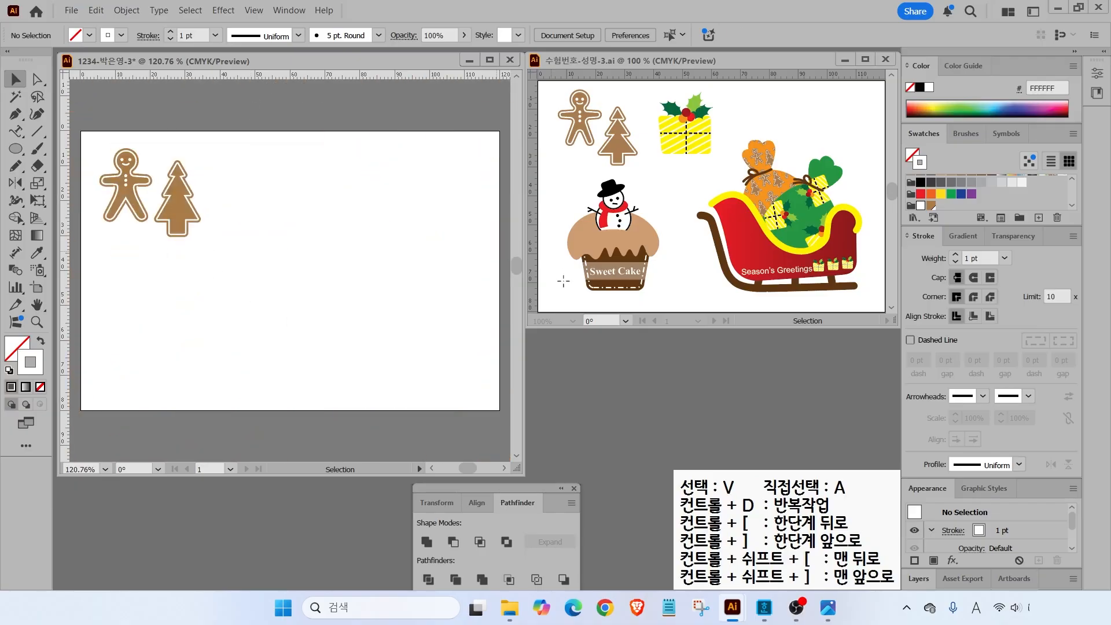
- Drag two vertical guides and one horizontal guide onto the artboard
left_click_drag(782, 106, 714, 137)
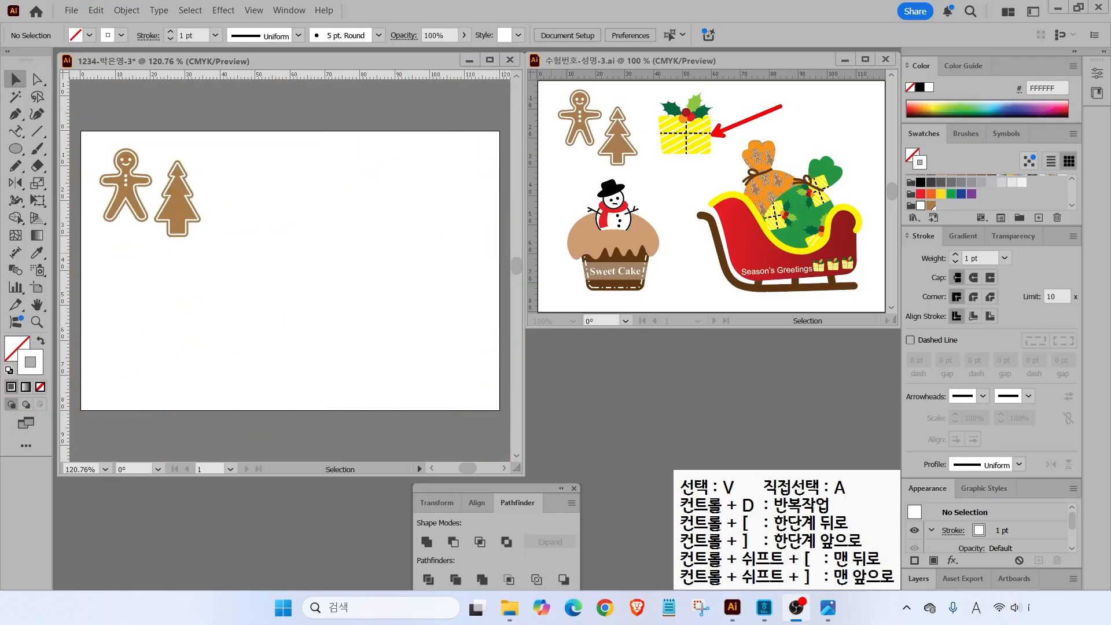
key("Escape")
left_click_drag(65, 159, 219, 174)
left_click_drag(63, 175, 291, 190)
left_click_drag(167, 74, 223, 232)
scroll(294, 198, "up", 3)
left_click_drag(294, 198, 326, 258)
- Reset default colours and create a yellow swatch starting from the brown colour
left_click(8, 371)
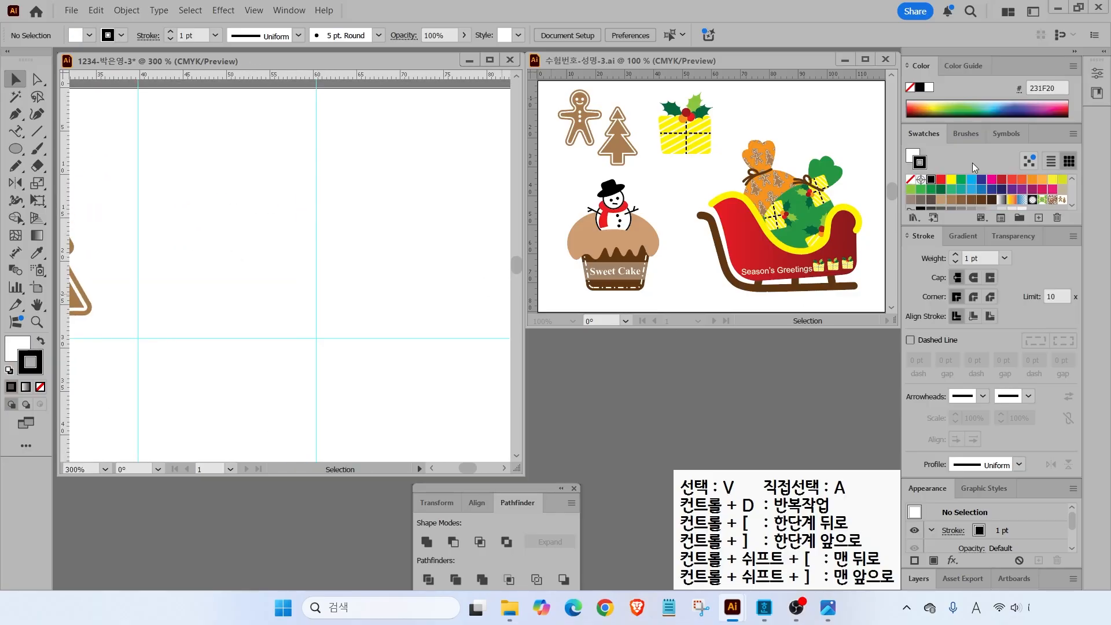
scroll(1005, 193, "down", 3)
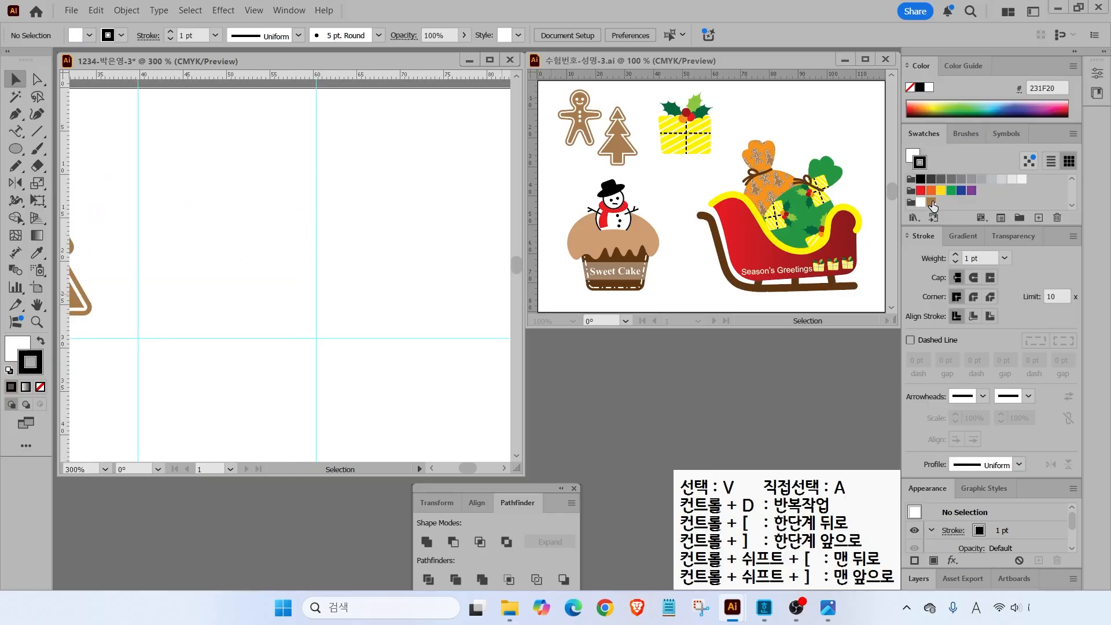
left_click(932, 203)
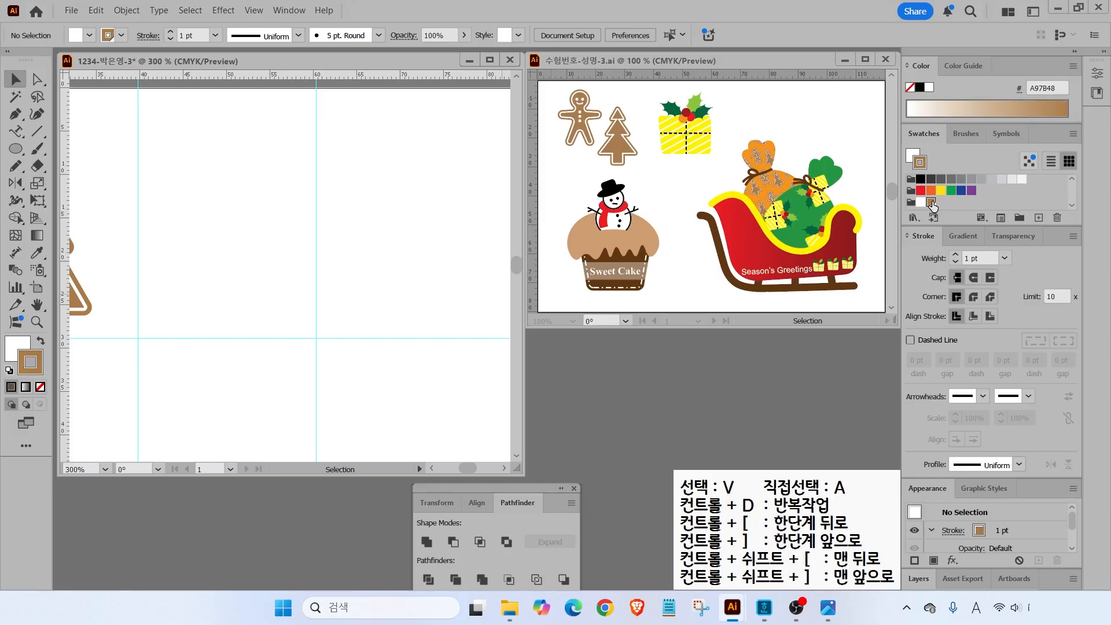
left_click(1039, 217)
left_click(588, 250)
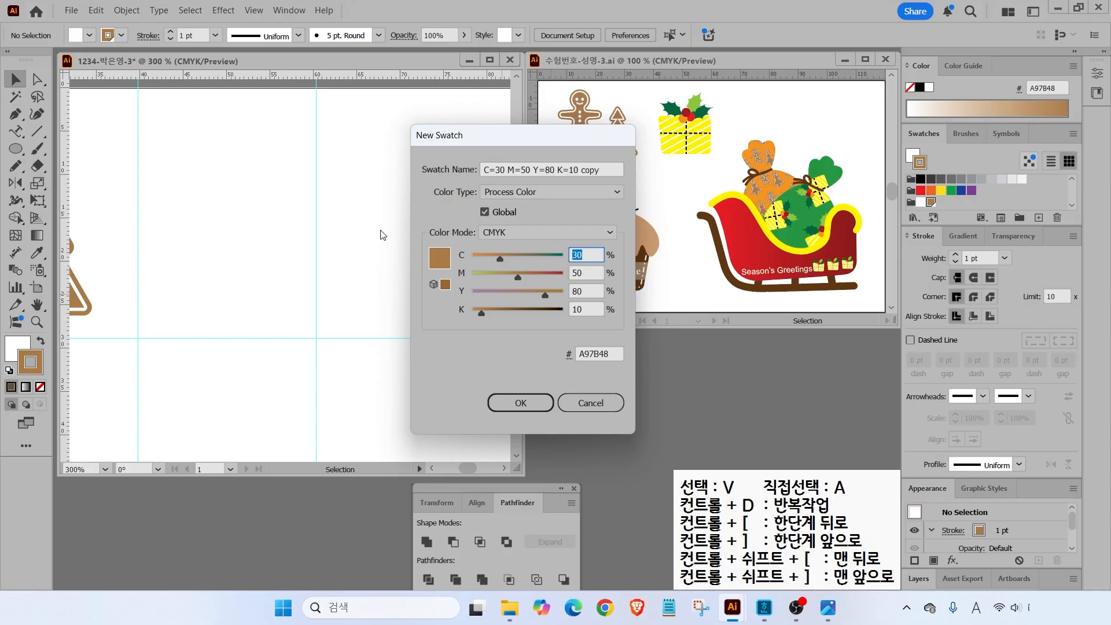
type("0")
key("Tab")
type("0")
- Add a dark green swatch with CMYK 90/30/90/30
key("Tab")
type("100\t0")
key("Return")
left_click(1039, 217)
left_click(467, 256)
type("90\t30\t90\t30")
- Add a light green swatch with cyan 50 and yellow 100
key("Tab")
key("Return")
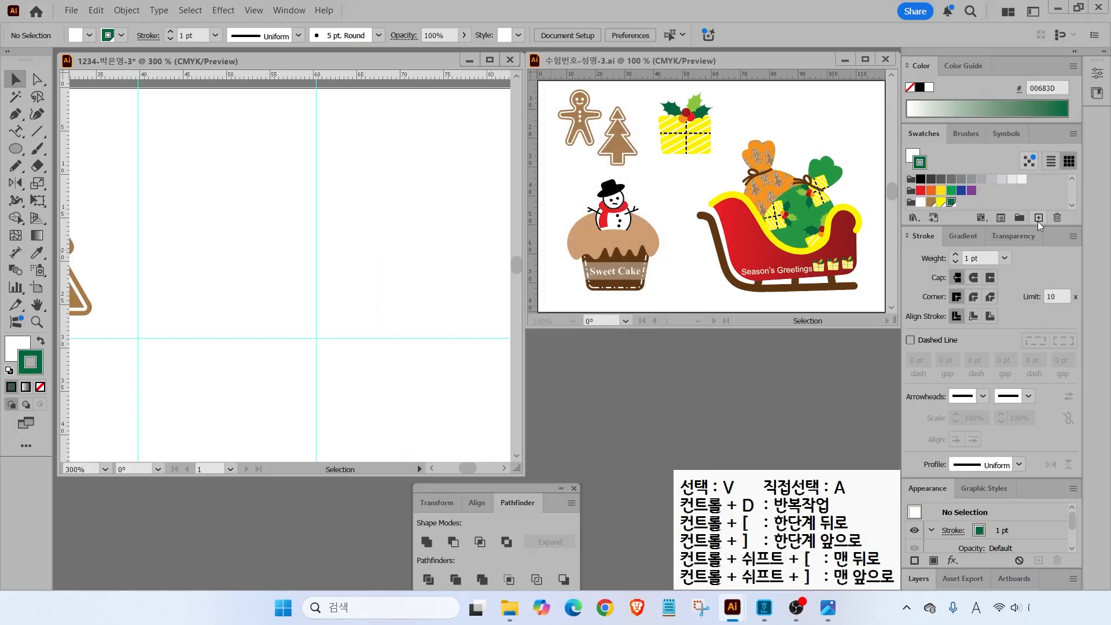
left_click(1039, 217)
left_click(467, 255)
type("50")
key("Tab")
type("10")
key("BackSpace")
key("BackSpace")
type("0")
key("Tab")
type("100")
key("Tab")
type("0")
key("Return")
- Add an orange swatch (0/50/100) and a red swatch (0/100/100)
left_click(1039, 217)
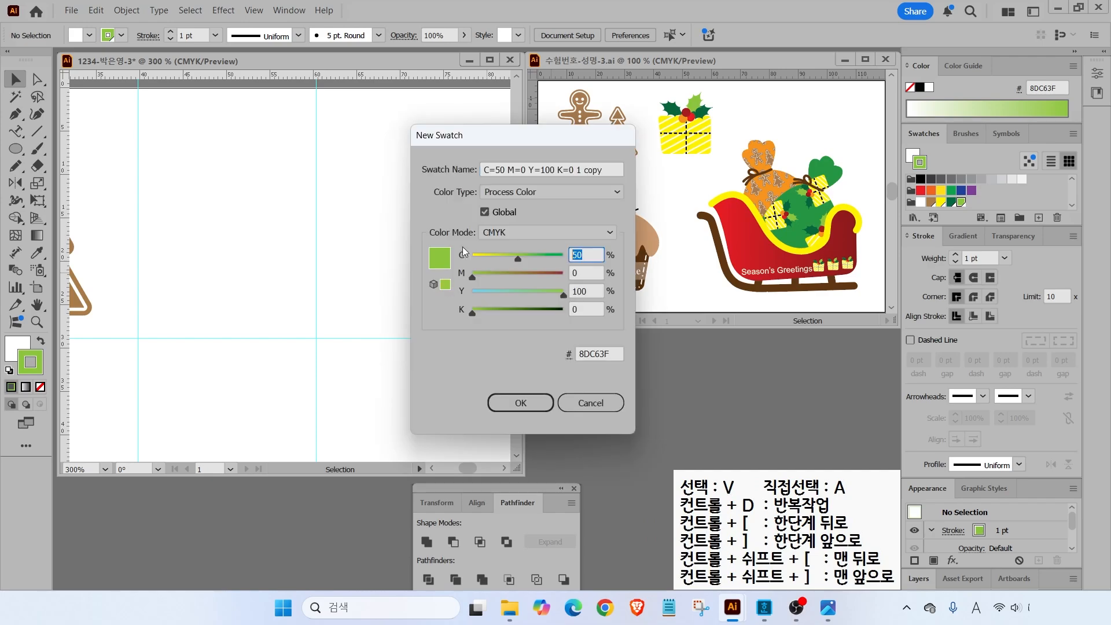
type("0")
key("Tab")
type("50")
key("Tab")
type("100")
key("Return")
left_click(1040, 217)
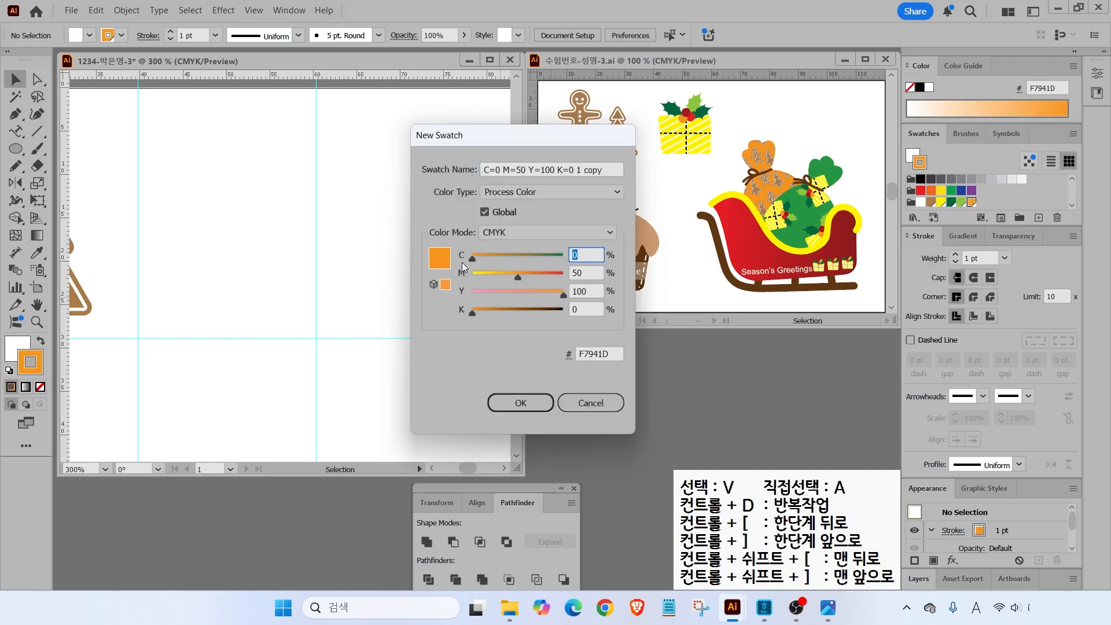
type("0")
key("Tab")
type("100")
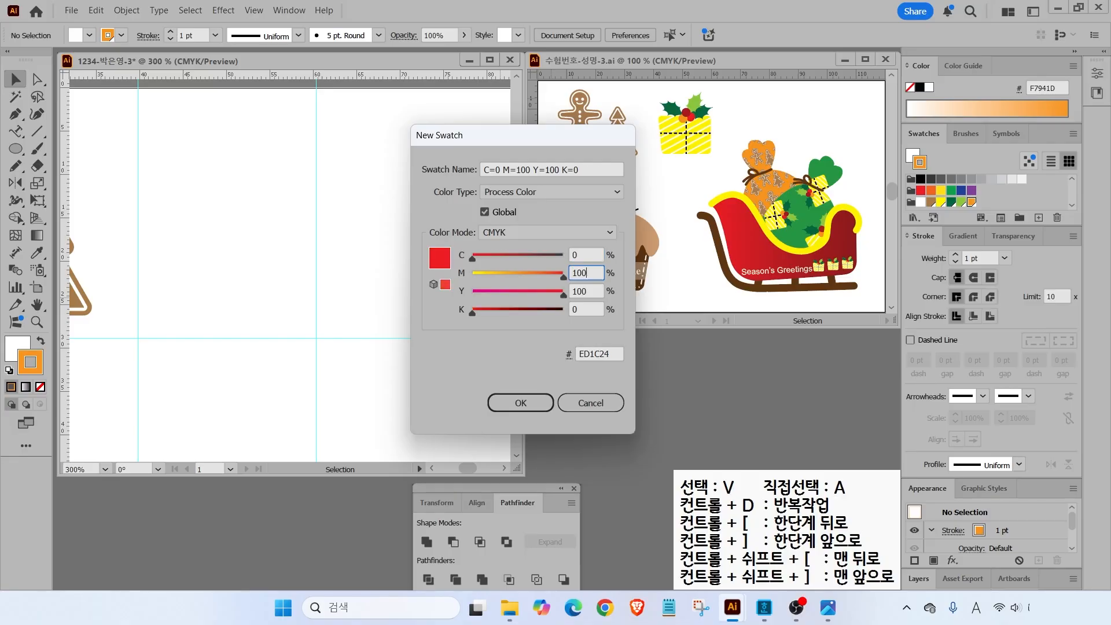
key("Tab")
type("100")
key("Return")
- Add a dark red swatch and a black swatch with CMYK 0/0/0/100
left_click(1039, 218)
type("20")
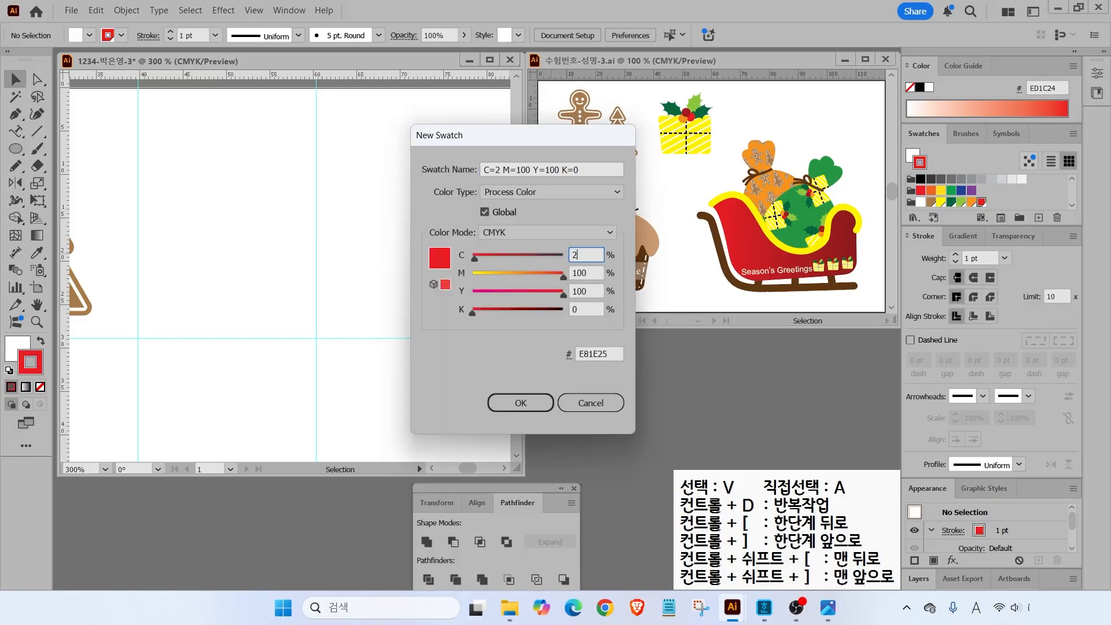
key("Tab")
key("Tab")
key("Tab")
type("20")
key("Tab")
key("Return")
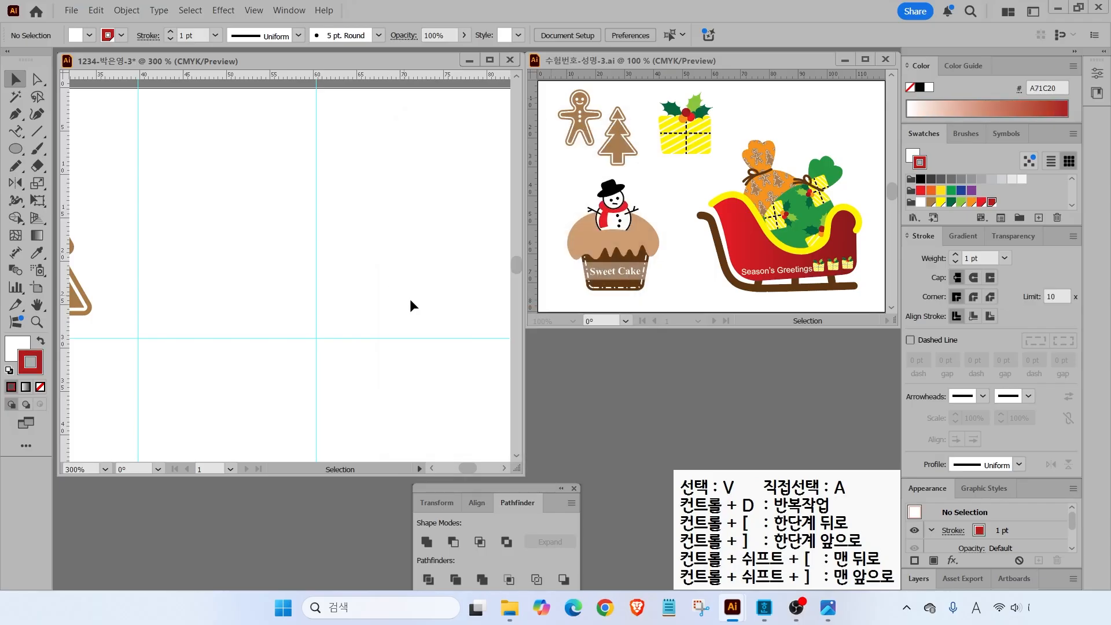
left_click(1039, 218)
key("Tab")
type("0\t0\t0")
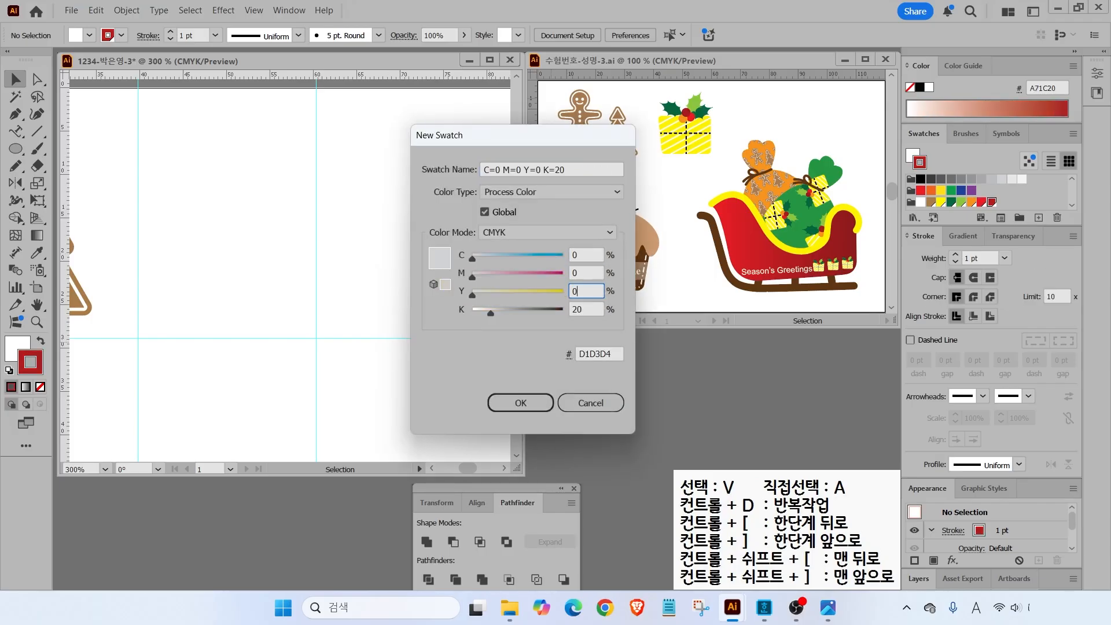
key("Tab")
type("100")
key("Tab")
key("Return")
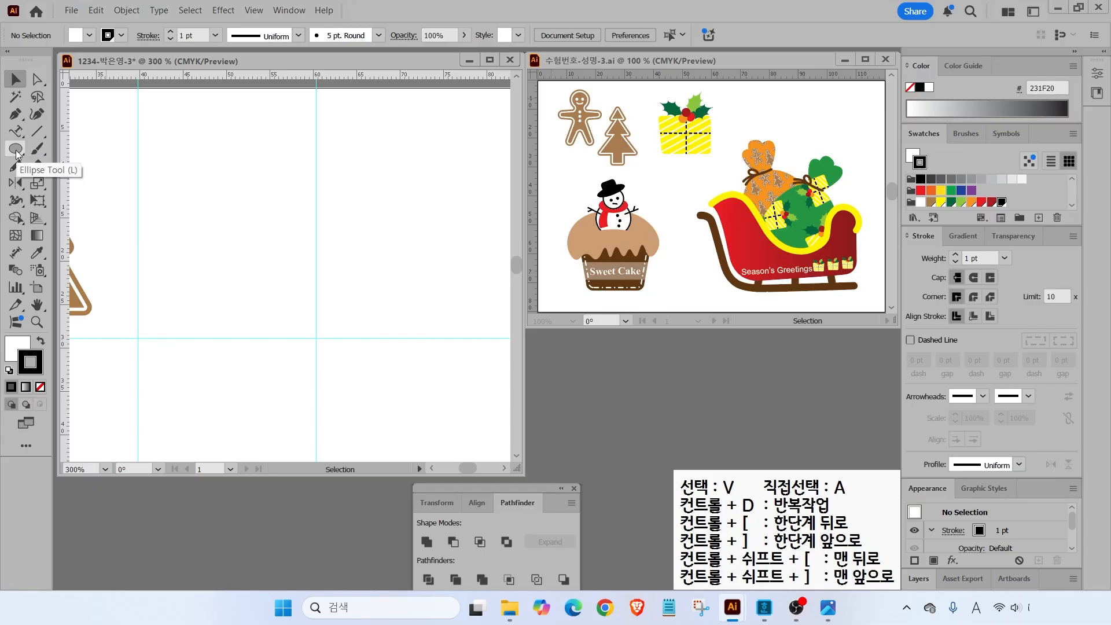
- Draw a rounded rectangle gift box with no stroke and a yellow fill
left_click_drag(16, 151, 43, 165)
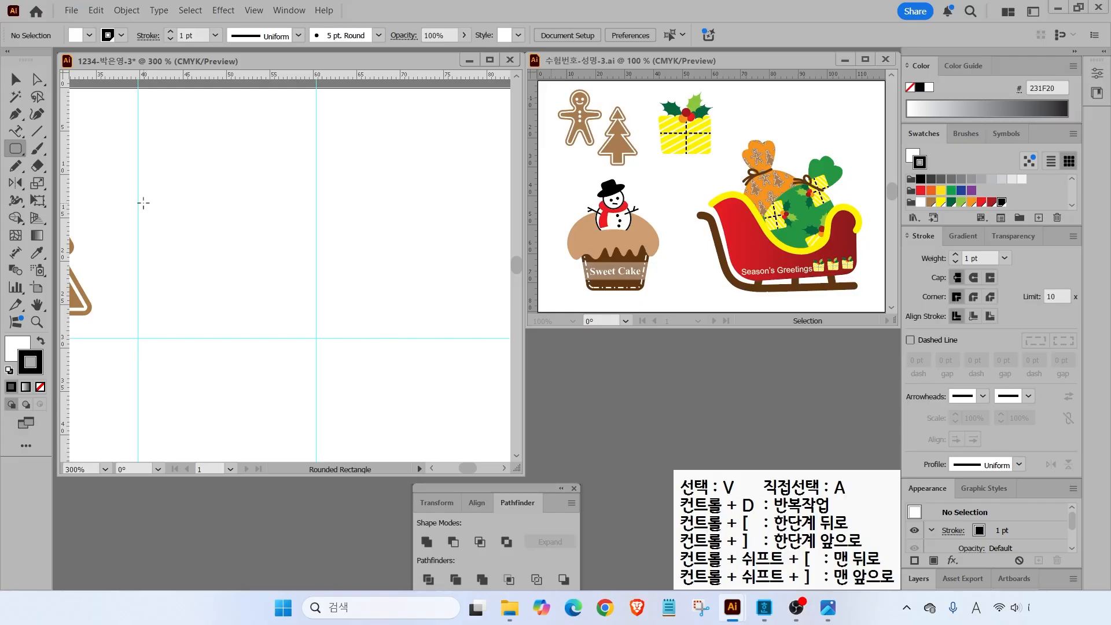
left_click_drag(142, 204, 313, 338)
key("Up")
key("Up")
key("Up")
key("Up")
key("Up")
key("Down")
key("Down")
key("Down")
key("Down")
left_click(37, 385)
left_click(17, 349)
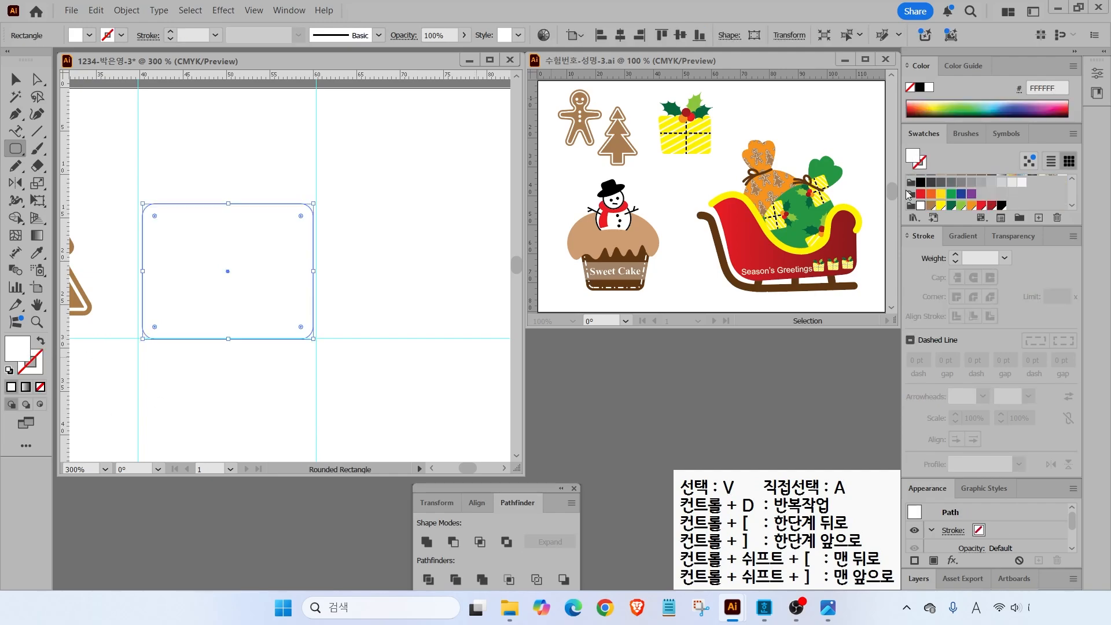
left_click(942, 205)
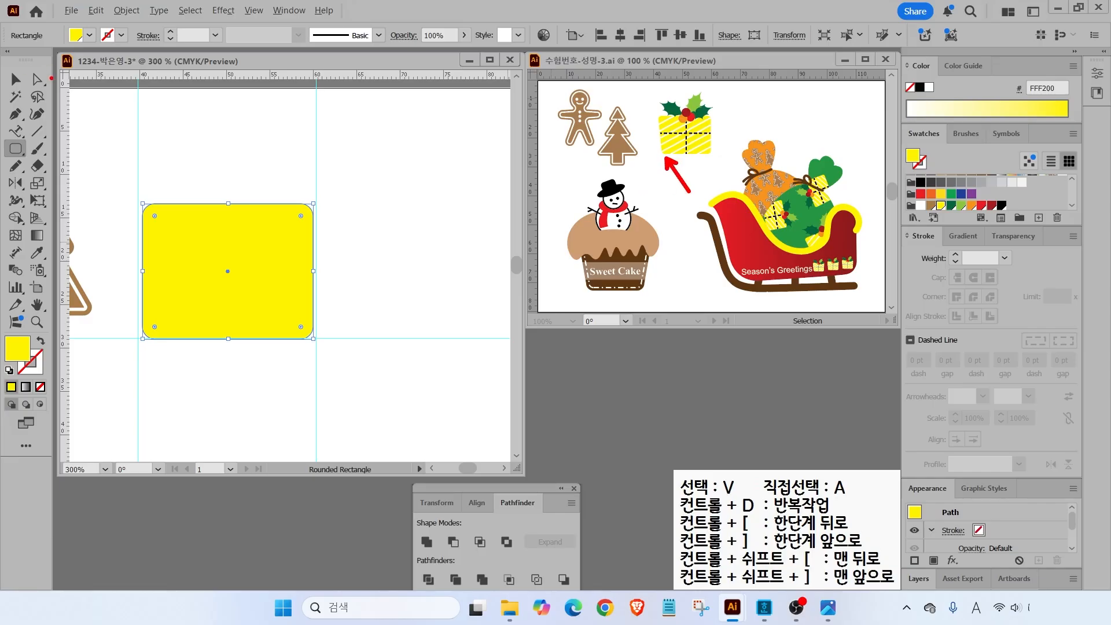
- Pull the box's bottom-left corner anchors inward to slant its left side
key("a")
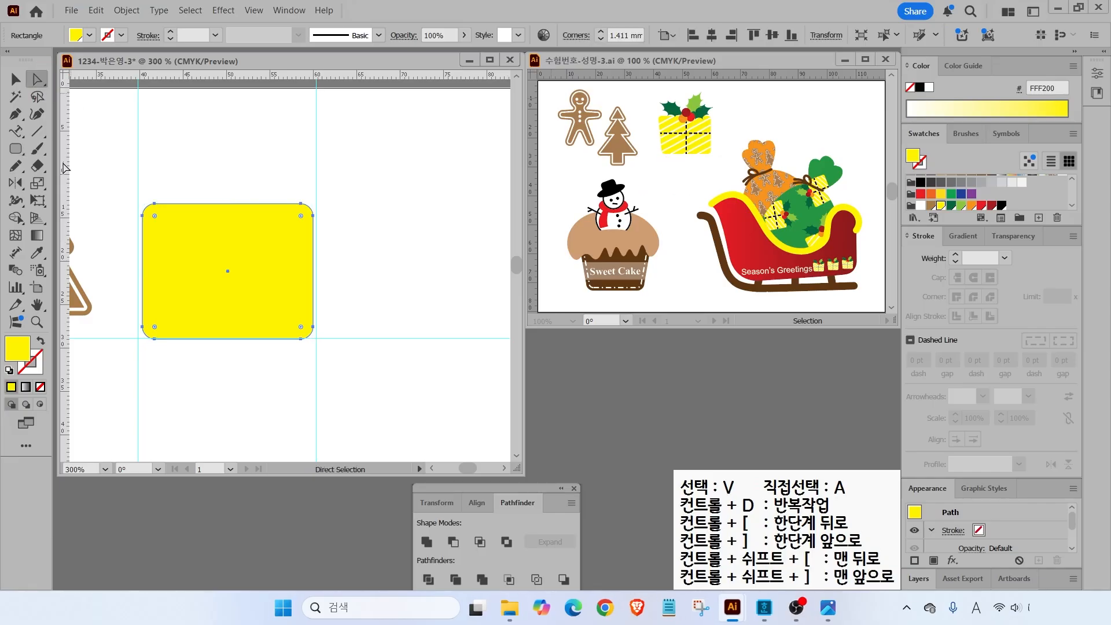
left_click(127, 308)
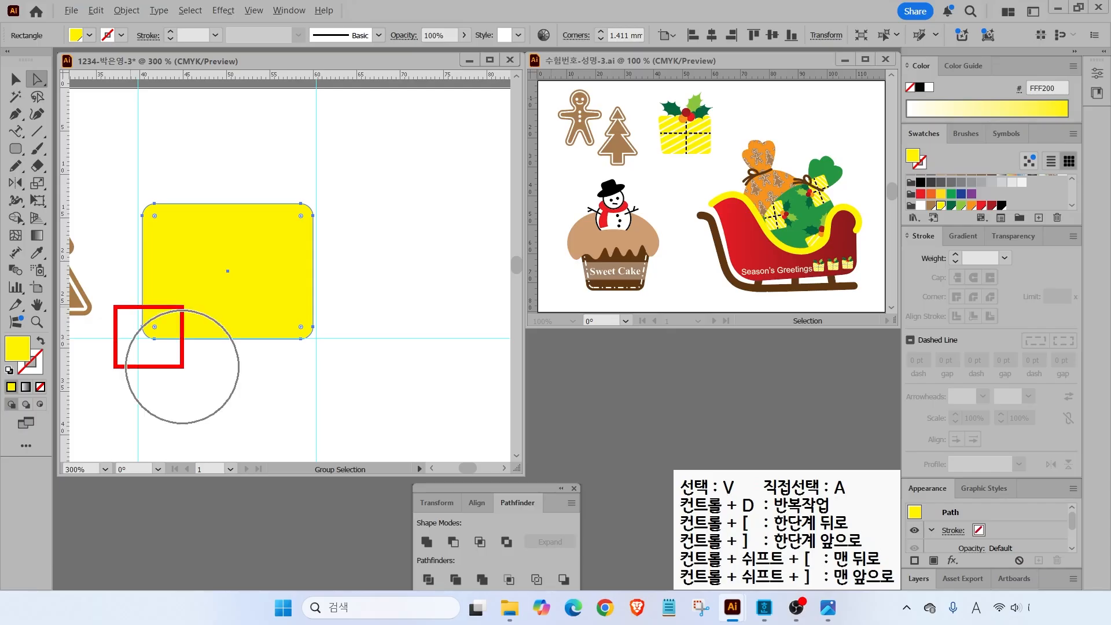
mouse_move(134, 320)
left_mouse_down()
mouse_move(186, 365)
mouse_move(165, 341)
left_mouse_up()
left_click(15, 79)
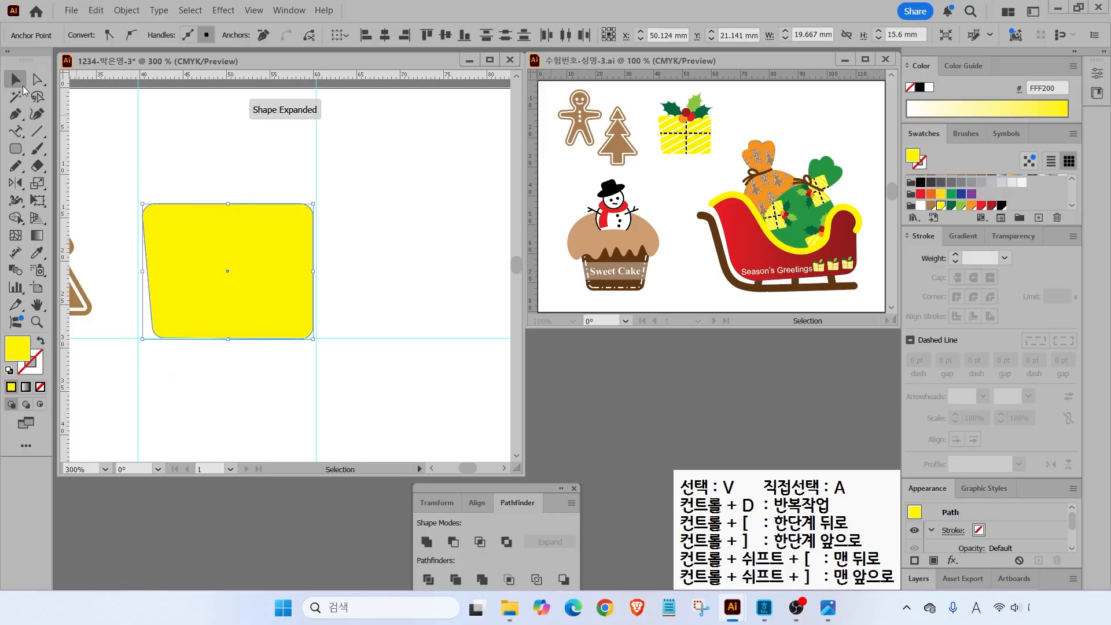
key("ctrl+shift+a")
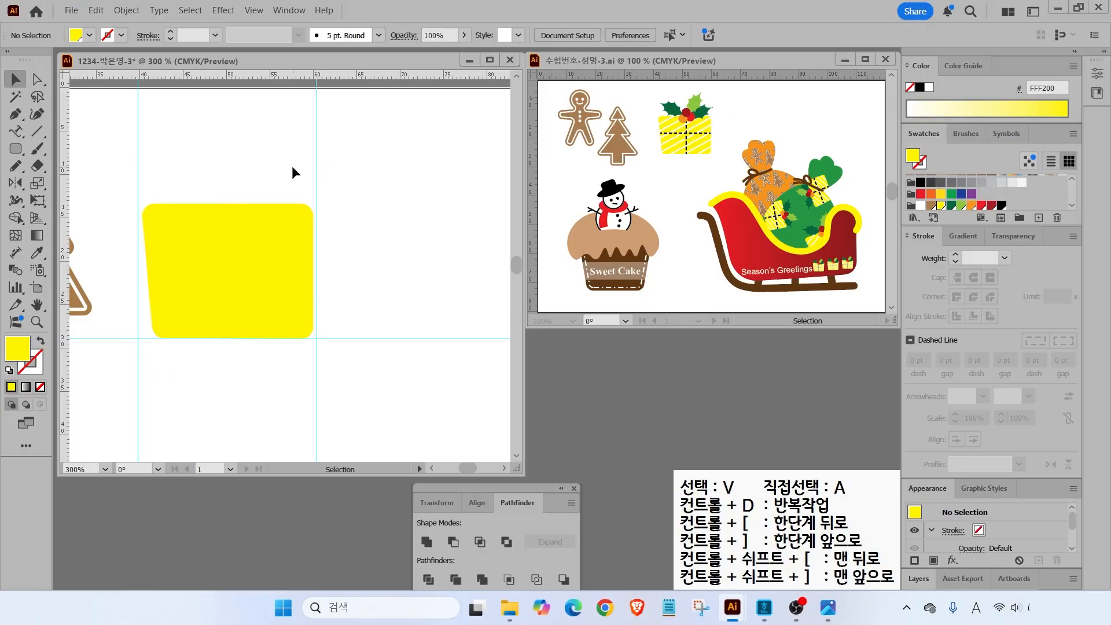
left_click(40, 137)
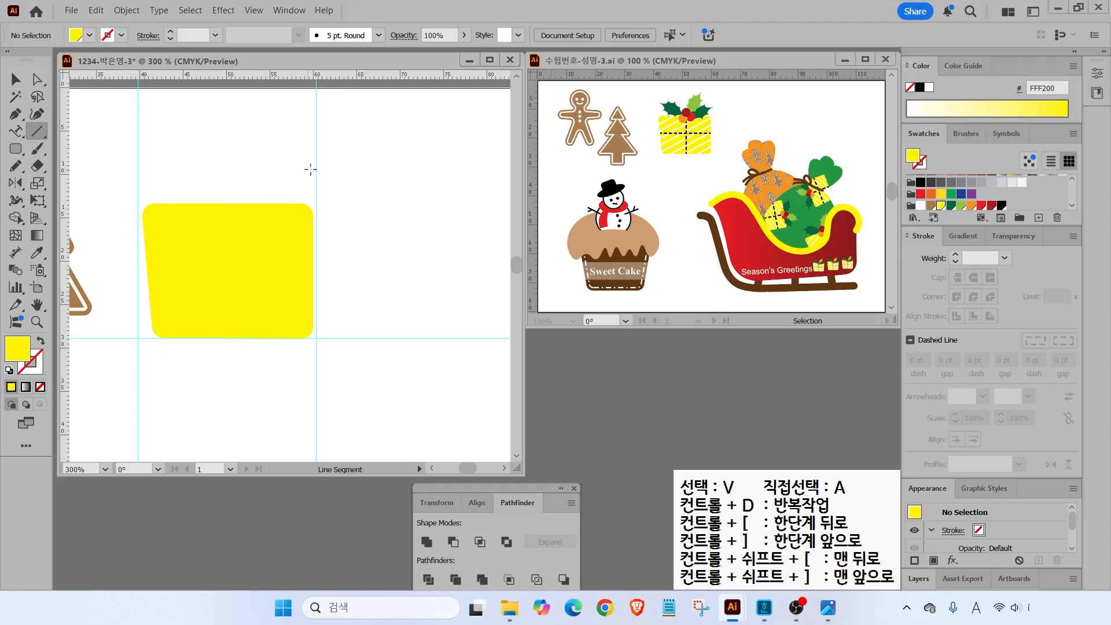
- Draw a white diagonal line across the box and repeat copies with Ctrl+D into stripes
left_click_drag(341, 155, 99, 276)
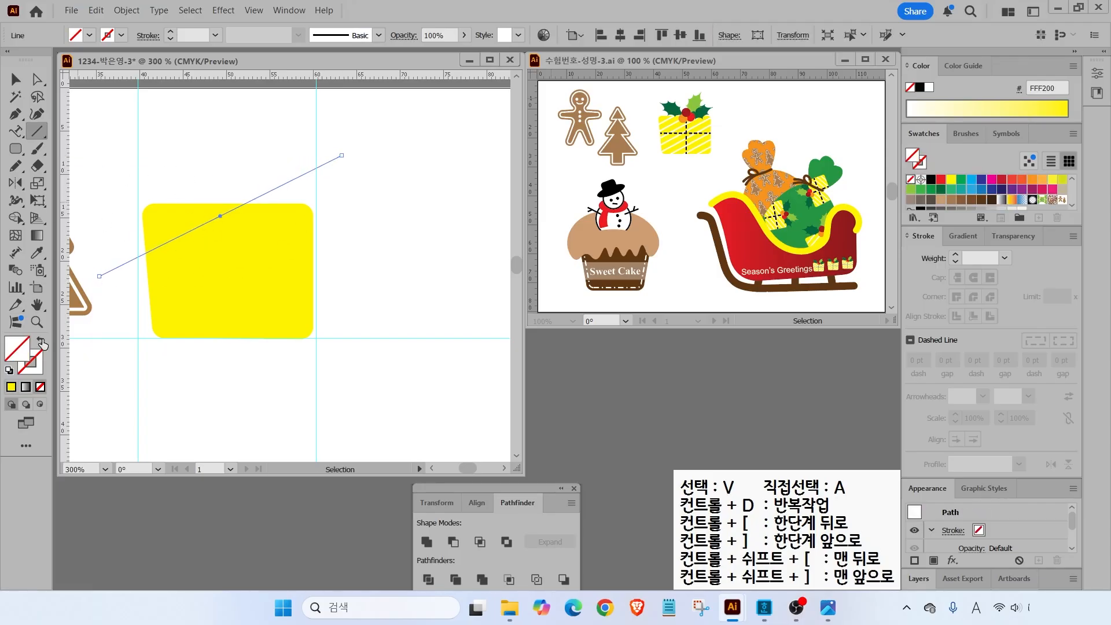
left_click(42, 362)
left_click(929, 88)
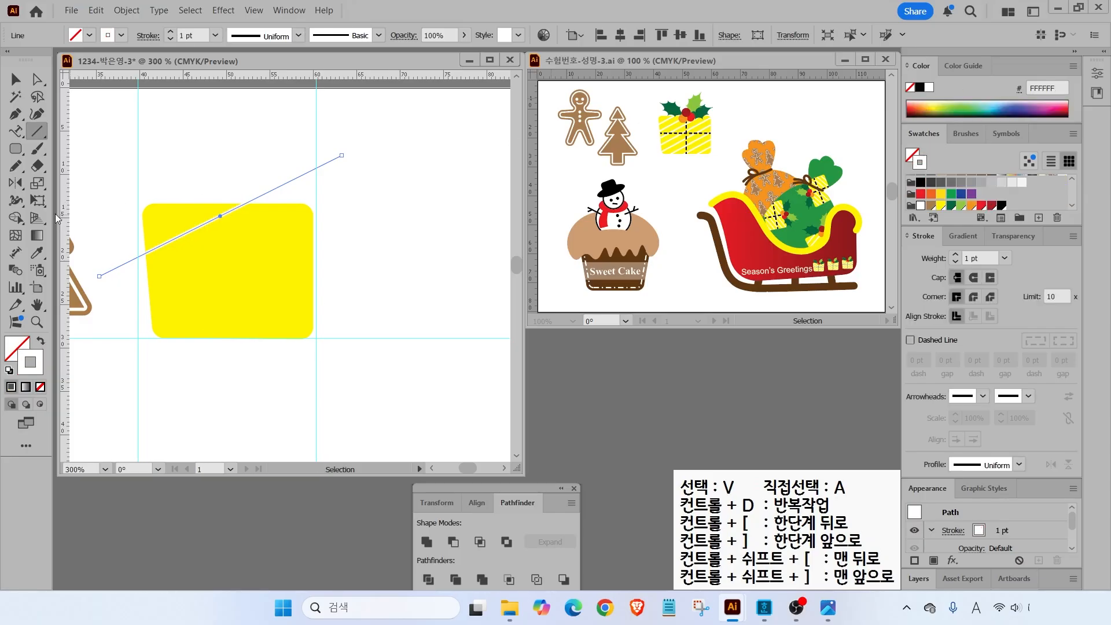
left_click(15, 79)
left_click(288, 166)
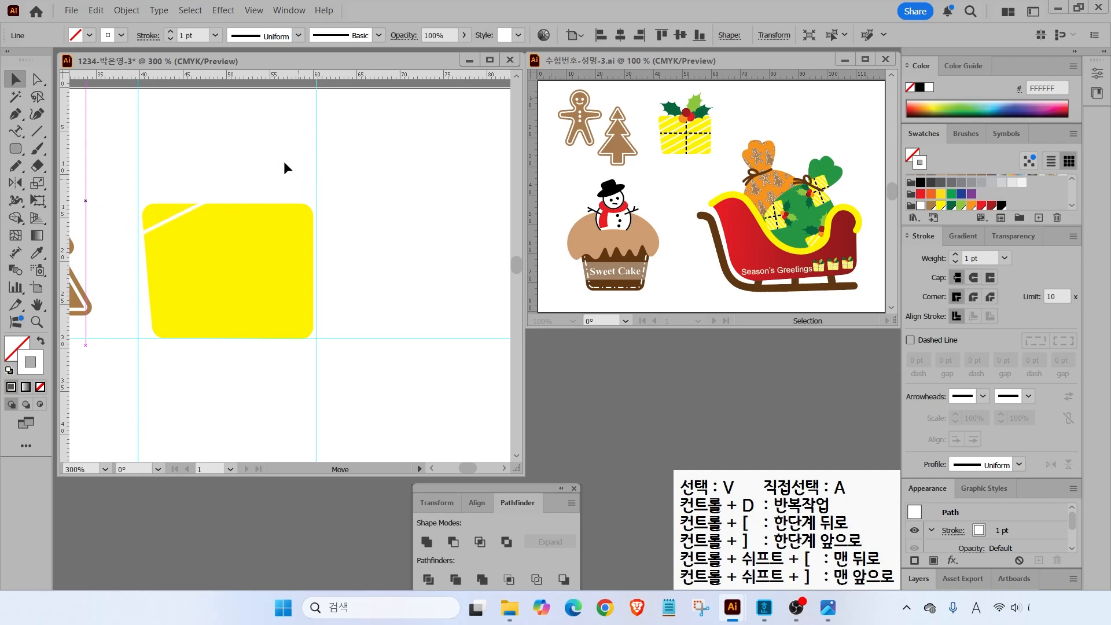
left_click_drag(284, 162, 294, 178)
key("ctrl")
key("ctrl+d")
key("ctrl+d")
key("ctrl+d")
key("ctrl+d")
key("ctrl+d")
key("ctrl+d")
key("ctrl+d")
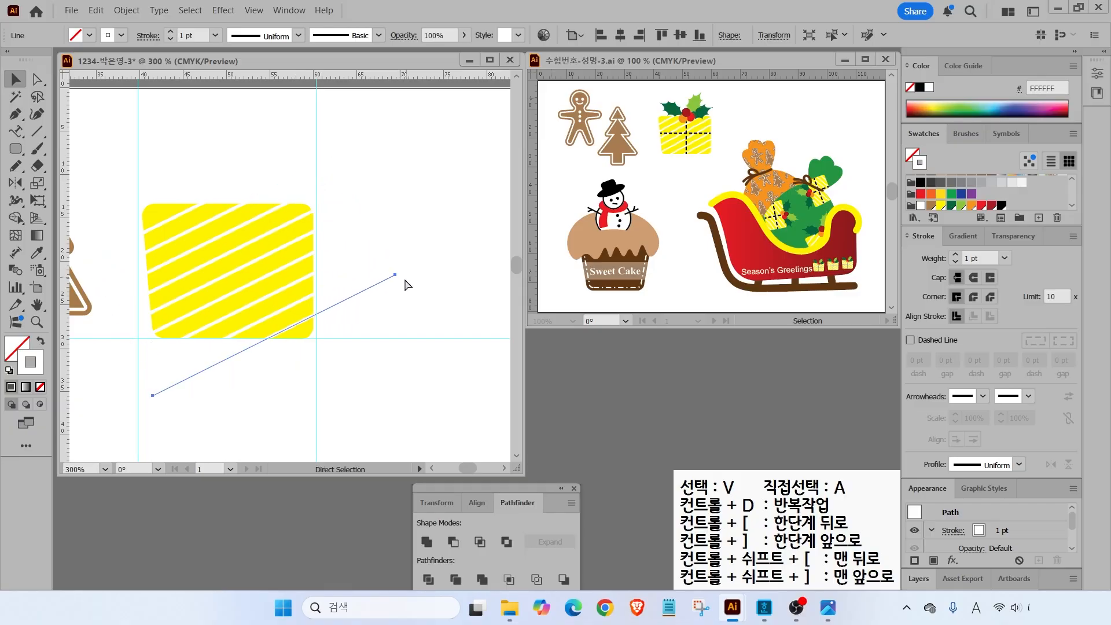
left_click(379, 364)
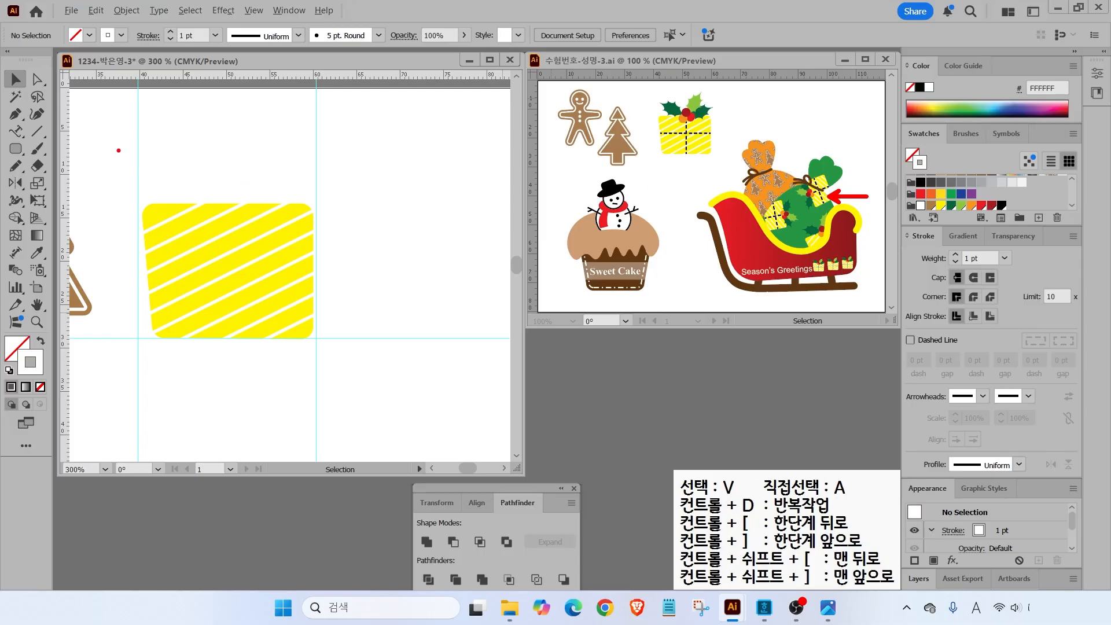
- Expand the diagonal stripe lines into filled shapes
scroll(169, 157, "down", 2)
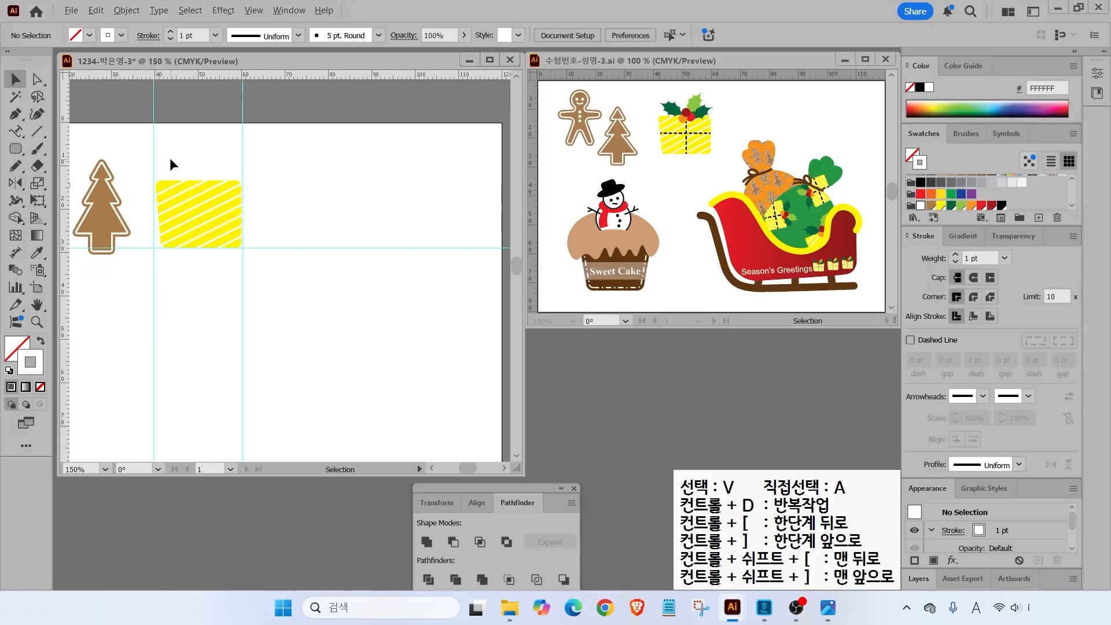
left_click_drag(140, 152, 263, 274)
left_click_drag(223, 215, 215, 174)
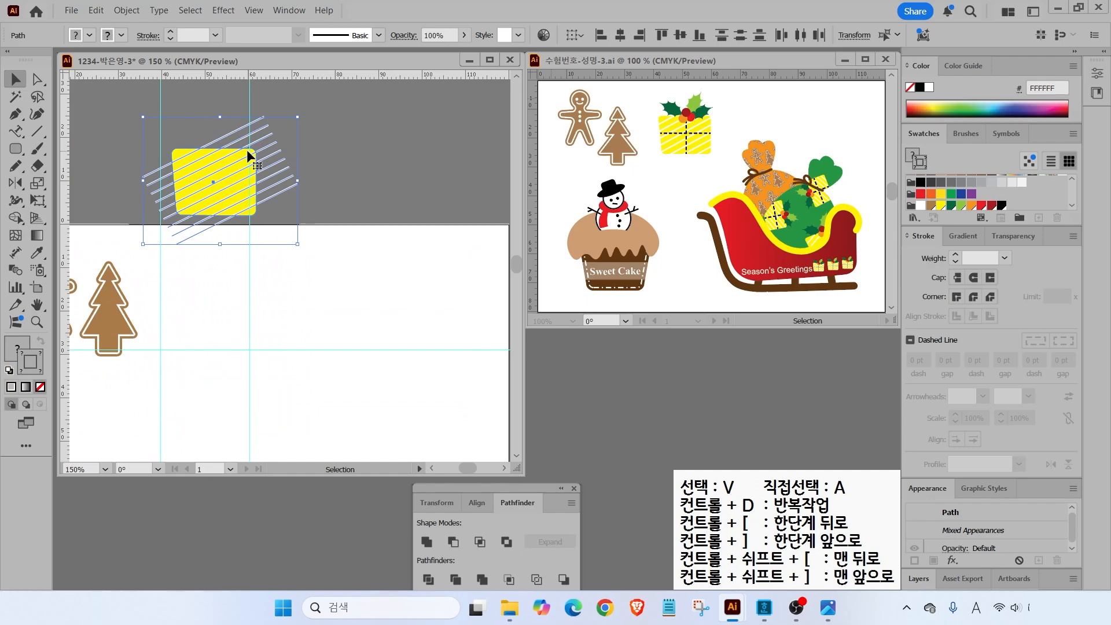
key("ctrl+z")
left_click(322, 243)
left_click_drag(152, 263, 196, 309)
mouse_move(245, 275)
left_mouse_down()
mouse_move(297, 277)
mouse_move(259, 284)
left_mouse_up()
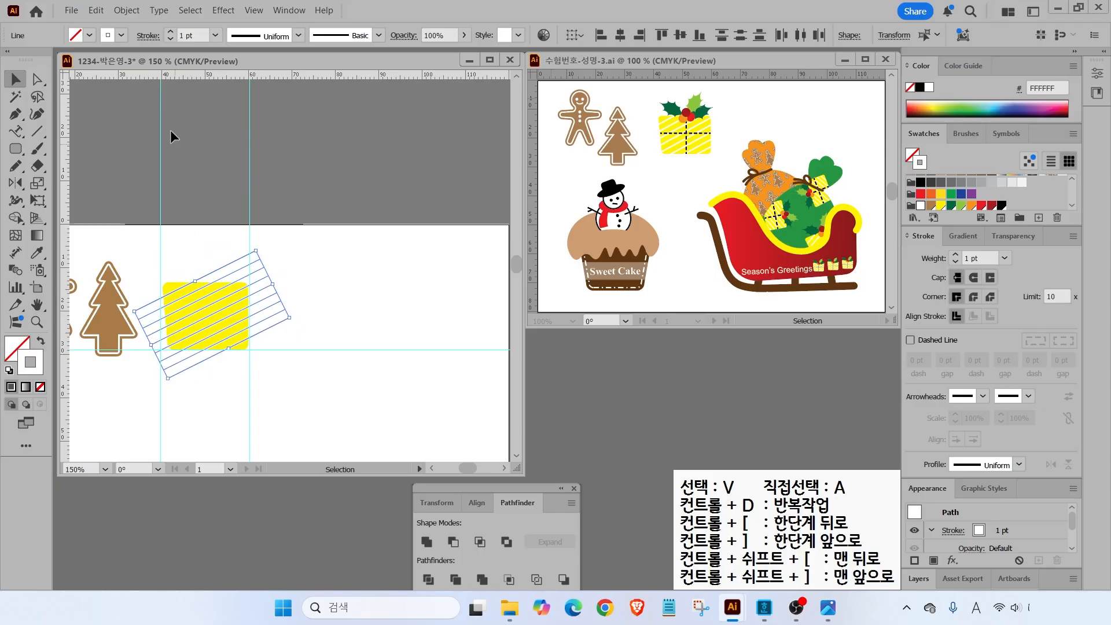
left_click(126, 10)
left_click(152, 218)
left_click(510, 385)
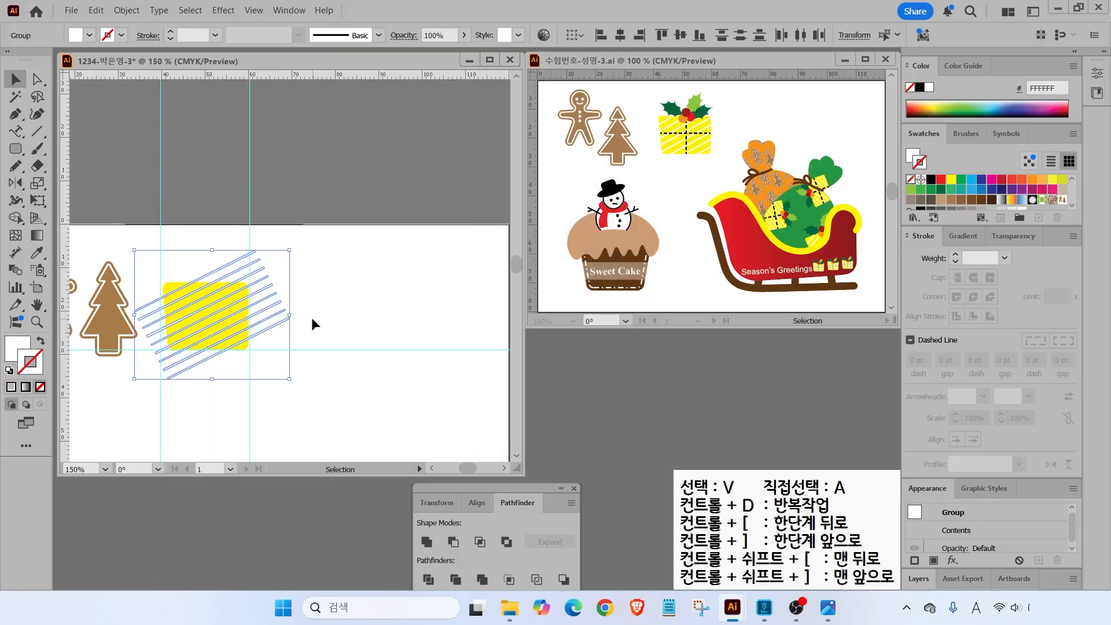
- Divide the box and stripes, delete the overhanging stripe ends, and move the box up slightly
left_click_drag(156, 262, 264, 368)
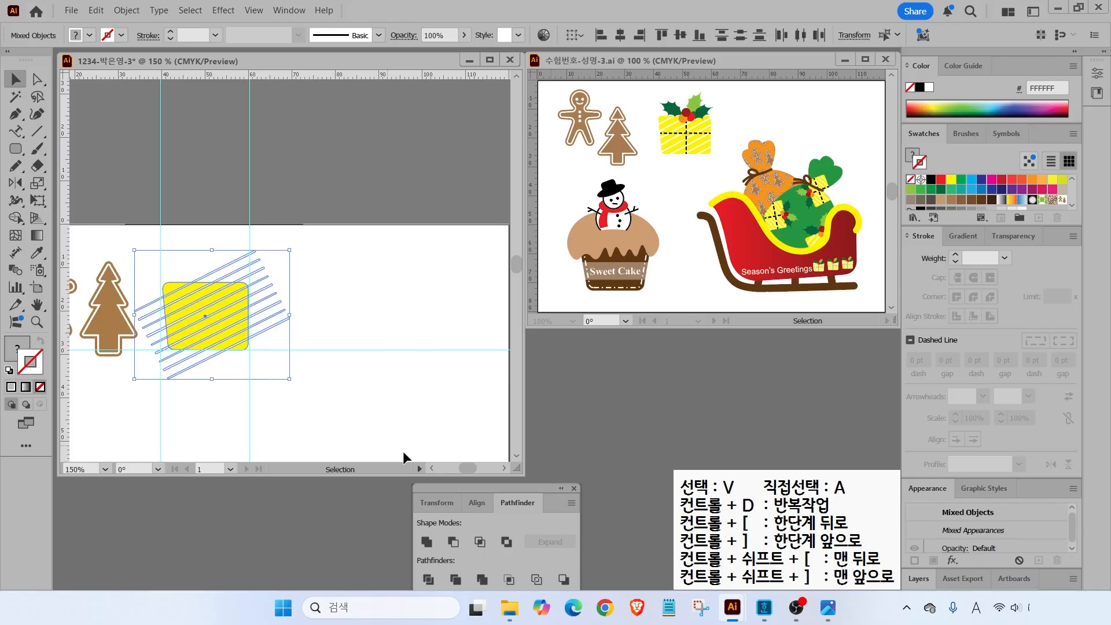
left_click(426, 579)
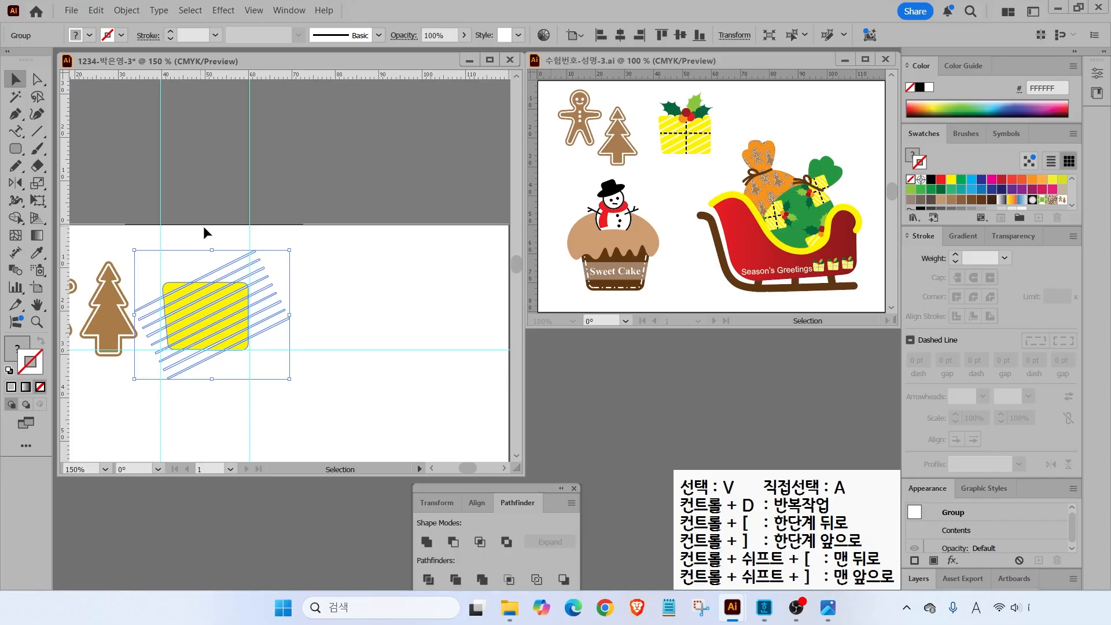
left_click(38, 79)
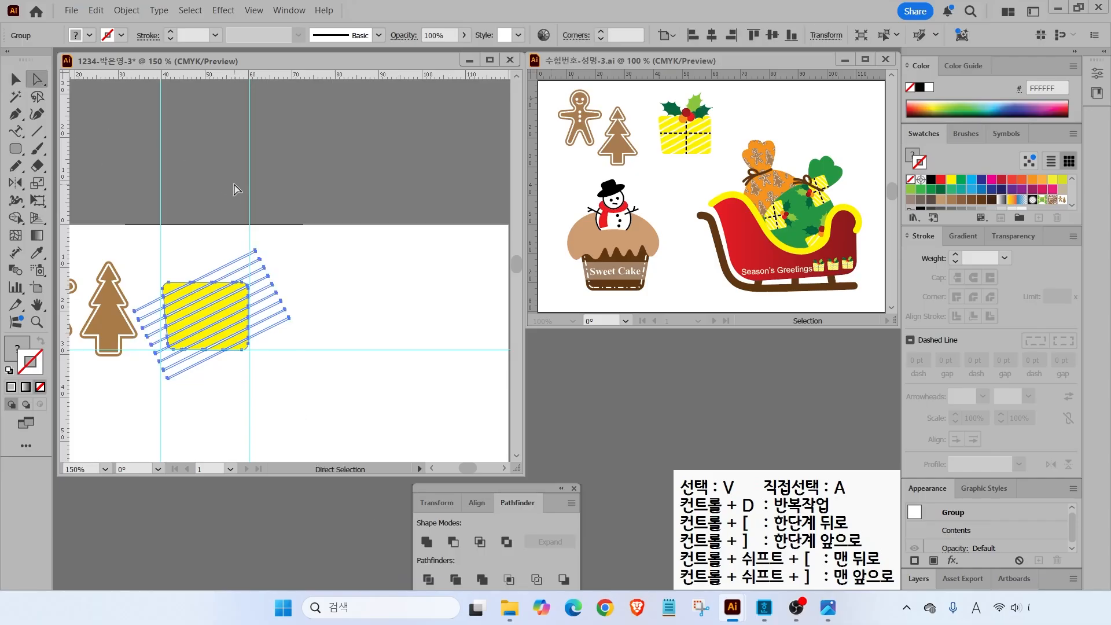
left_click(201, 210)
left_click_drag(210, 229, 255, 403)
key("Delete")
key("Delete")
left_click_drag(134, 281, 264, 369)
key("Delete")
key("Delete")
key("v")
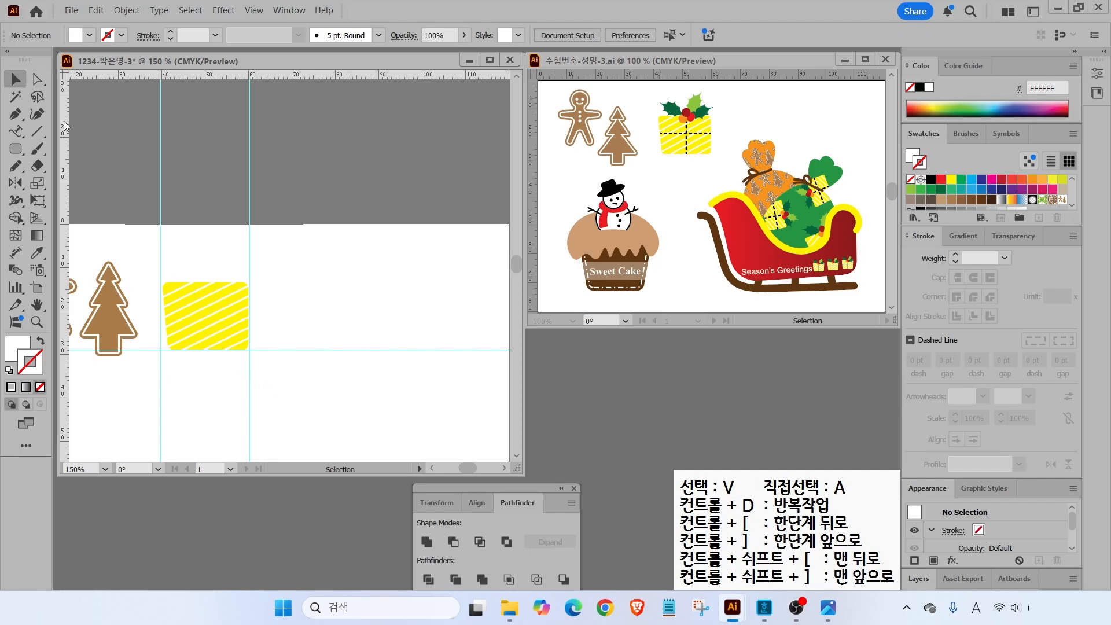
left_click_drag(159, 259, 266, 350)
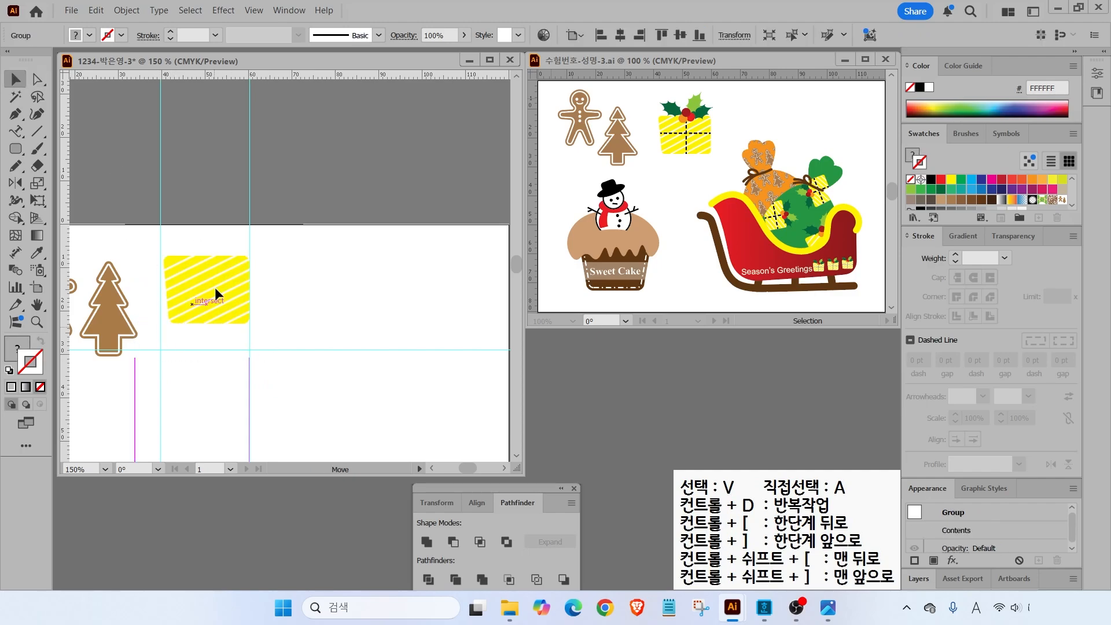
left_click_drag(214, 289, 260, 155)
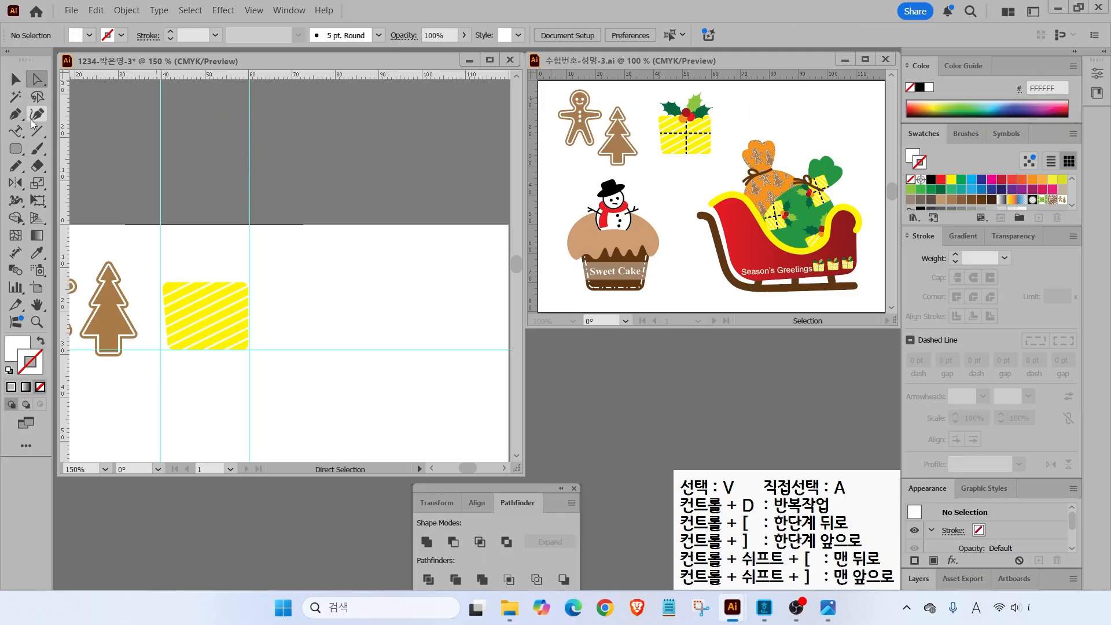
- Draw black horizontal and vertical ribbon lines across the gift box, nudging the horizontal up
left_click(32, 137)
left_click(9, 370)
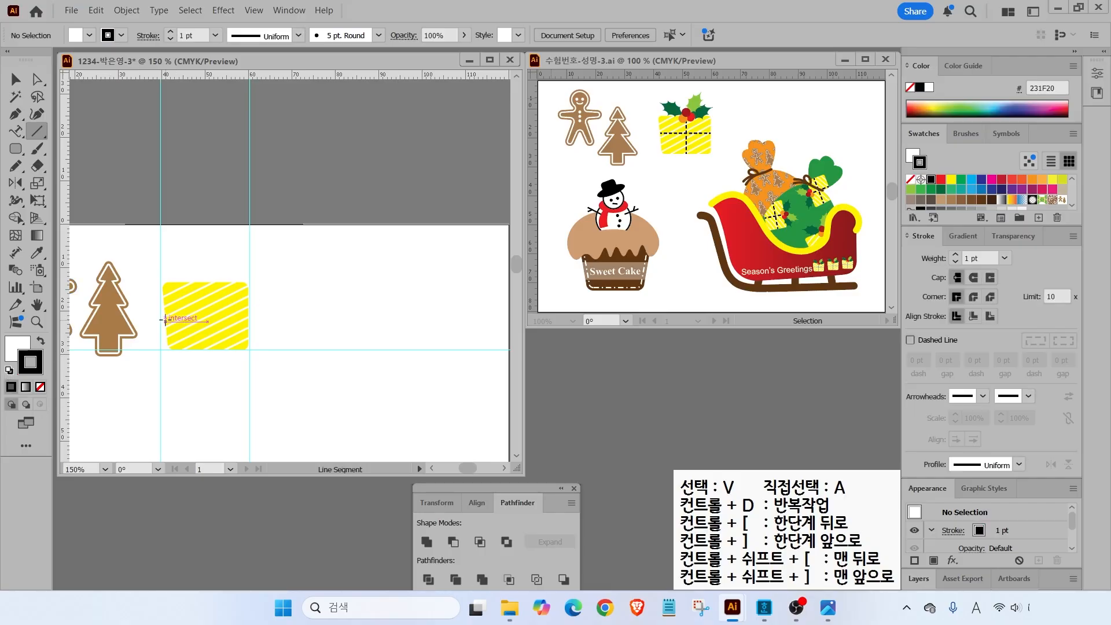
left_click_drag(165, 317, 249, 318)
left_click_drag(208, 282, 208, 350)
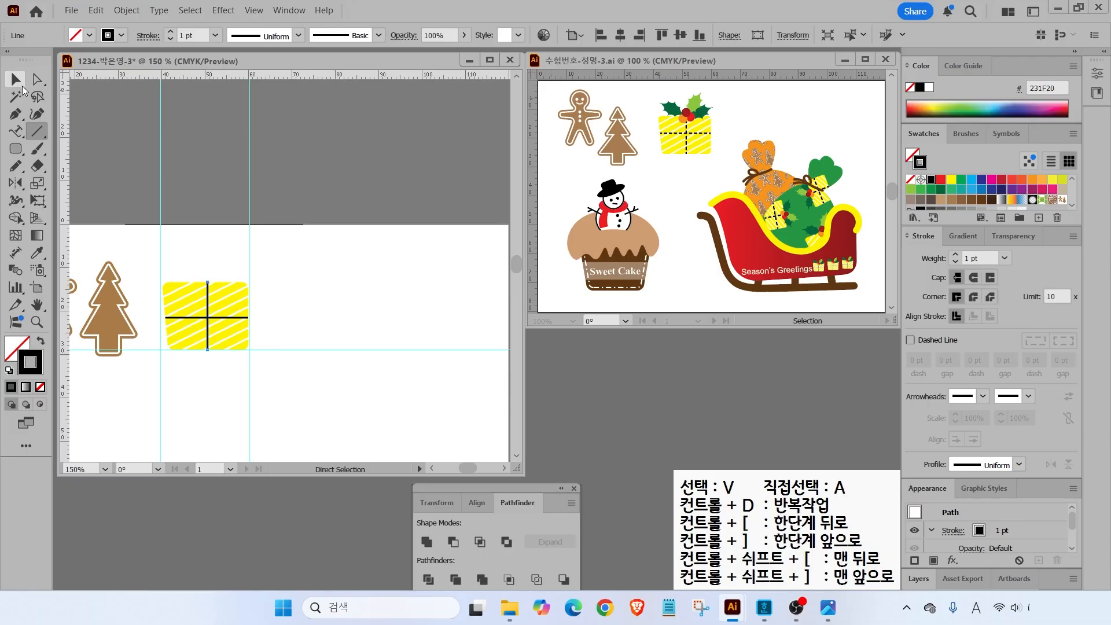
left_click(22, 87)
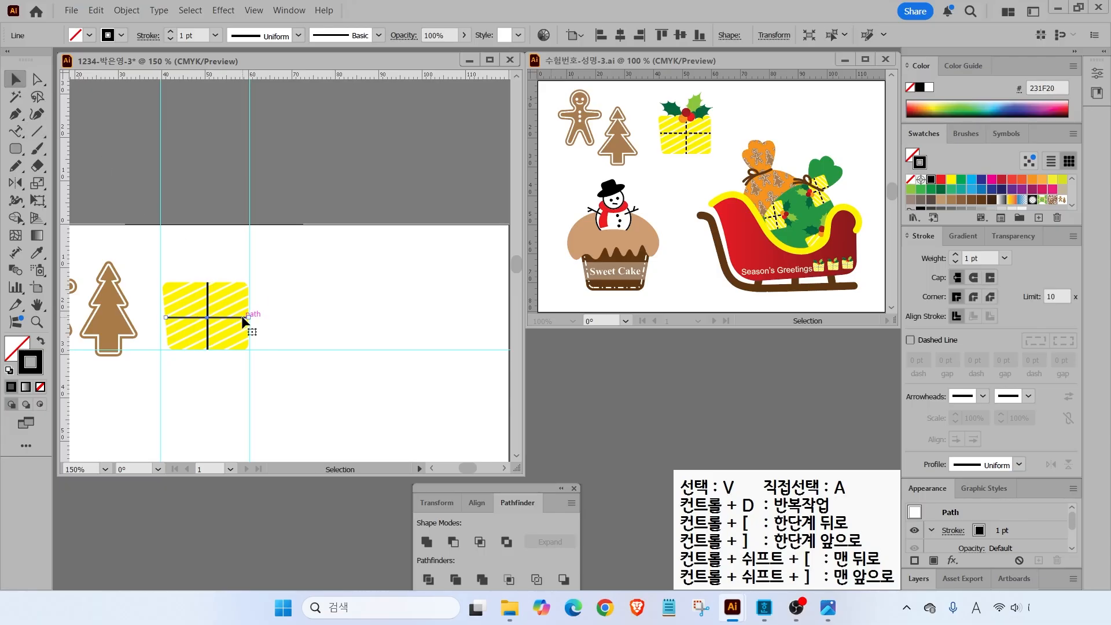
key("Up")
left_click(301, 312)
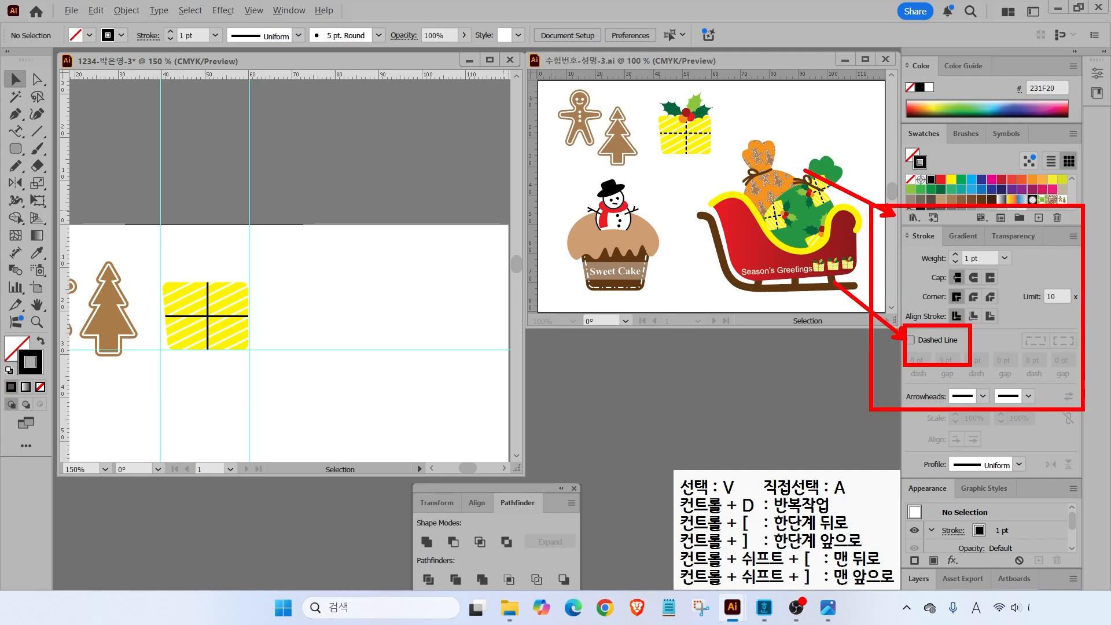
- Turn on Dashed Line for the horizontal ribbon line's stroke
left_click(206, 316)
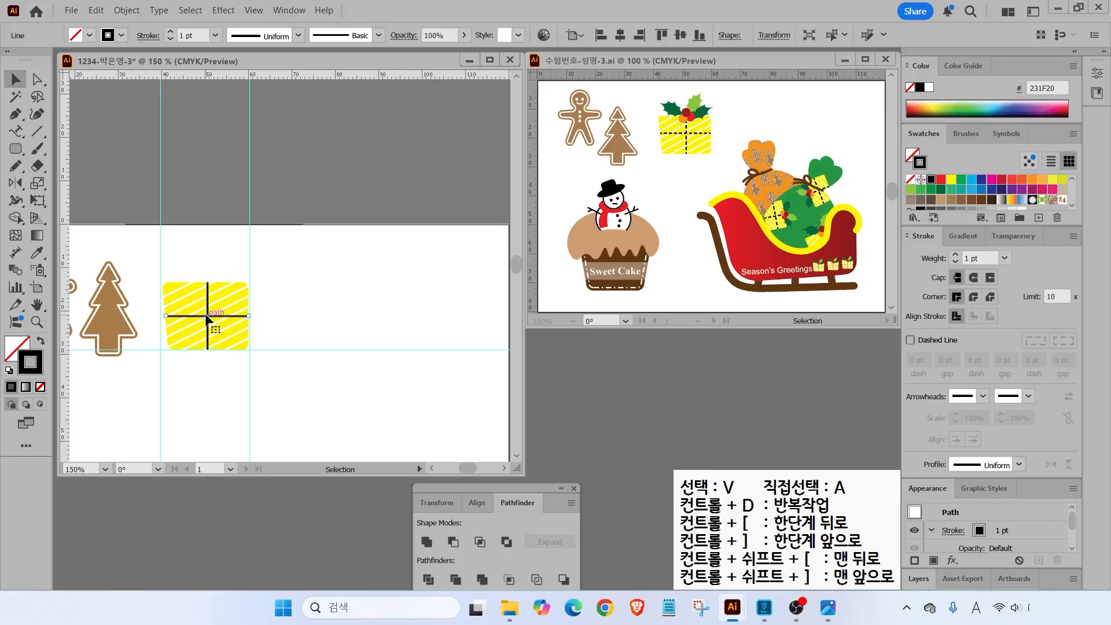
left_click(911, 341)
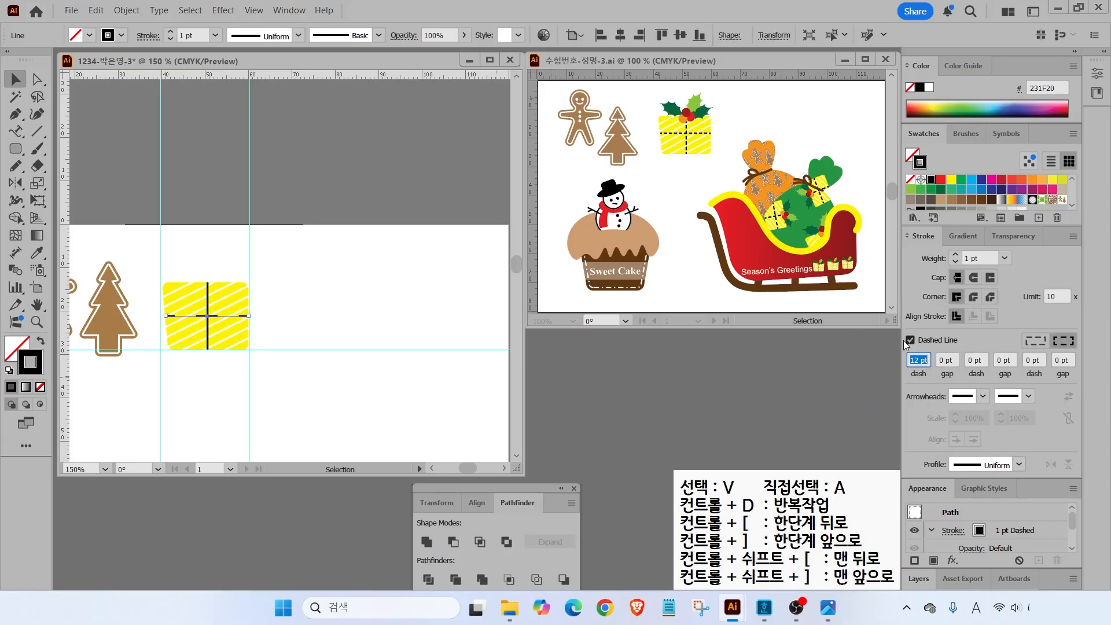
left_click(332, 338)
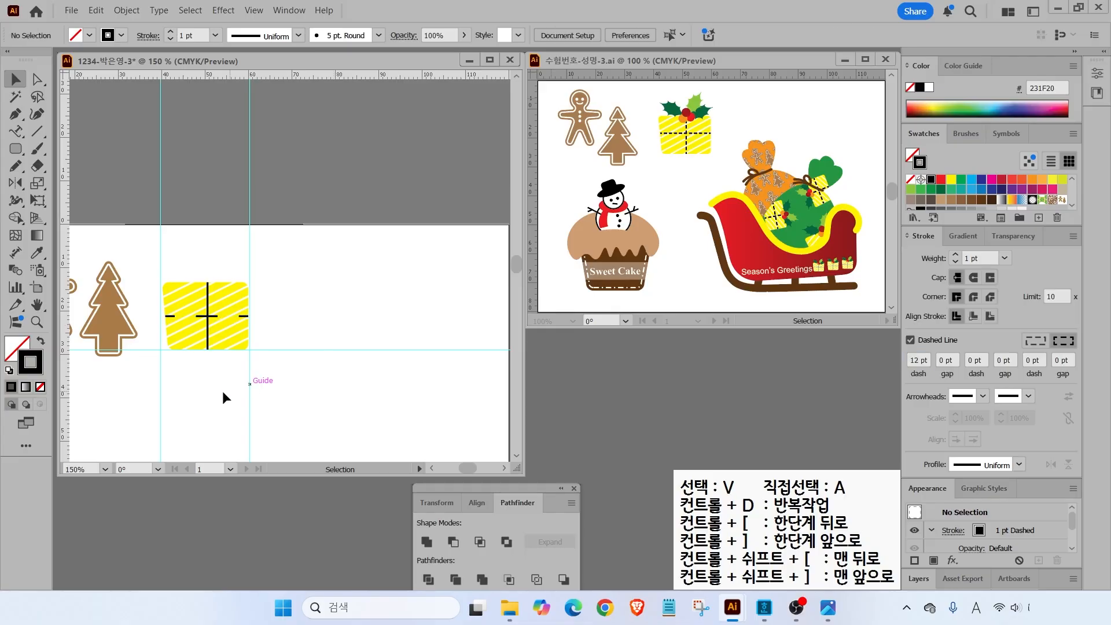
left_click(224, 320)
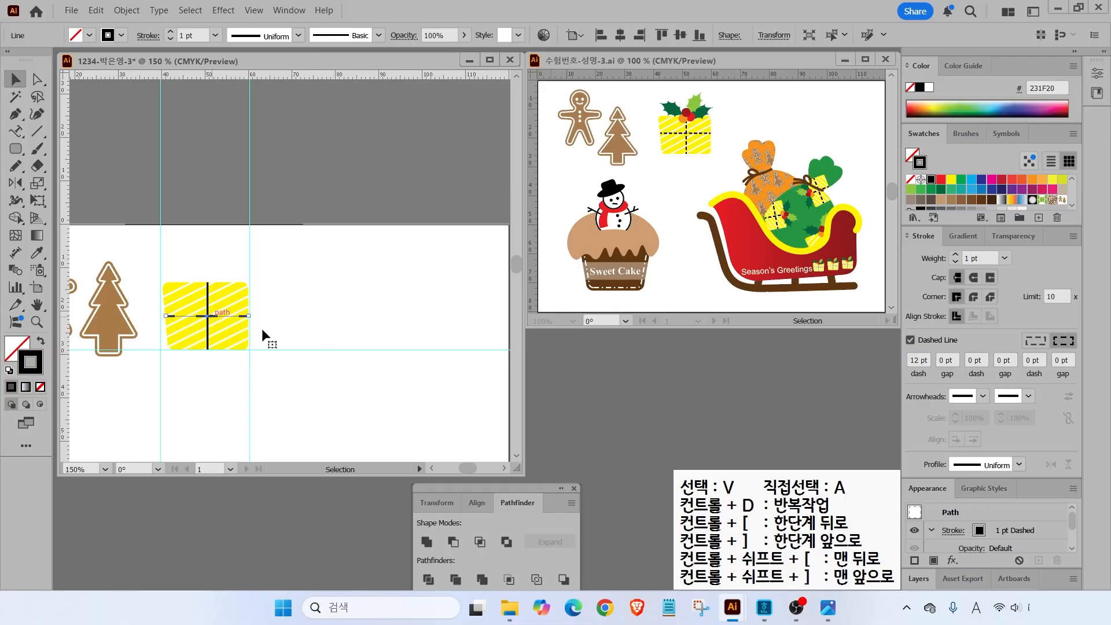
mouse_move(879, 317)
left_mouse_down()
mouse_move(1108, 389)
mouse_move(1101, 395)
left_mouse_up()
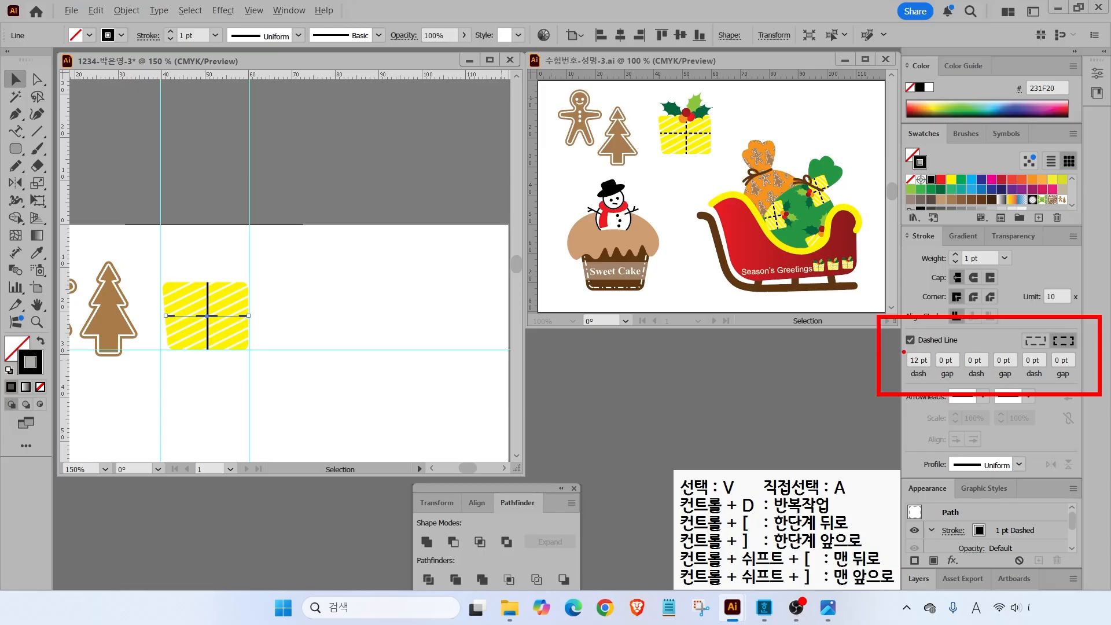
mouse_move(866, 323)
left_mouse_down()
mouse_move(905, 352)
mouse_move(934, 339)
mouse_move(982, 373)
left_mouse_up()
key("Escape")
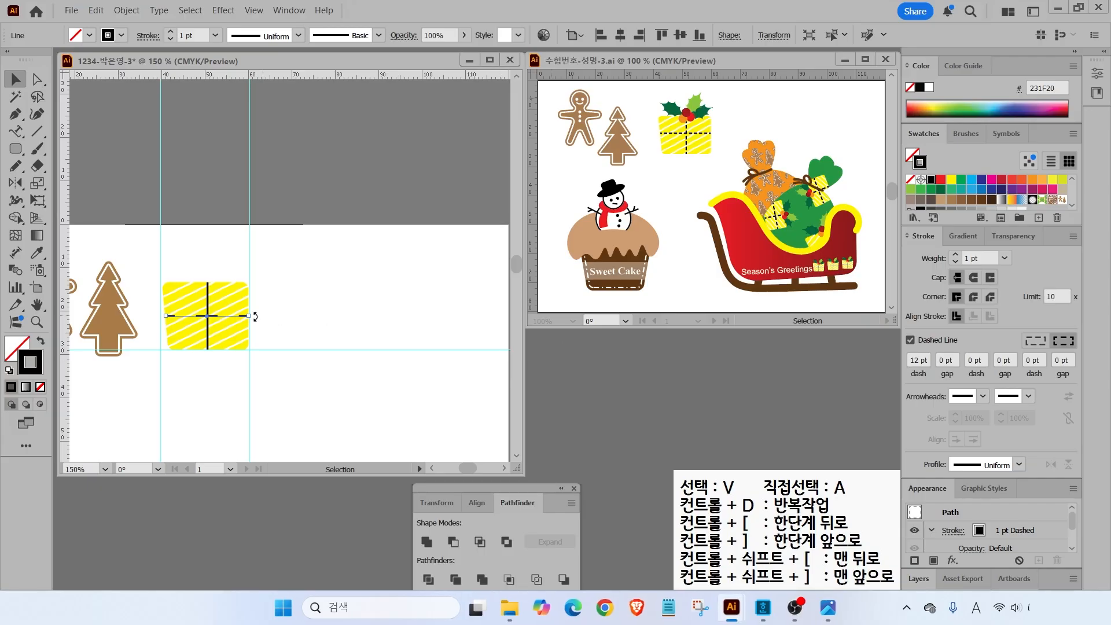
- Set the horizontal line's dash length to 3 pt
double_click(913, 361)
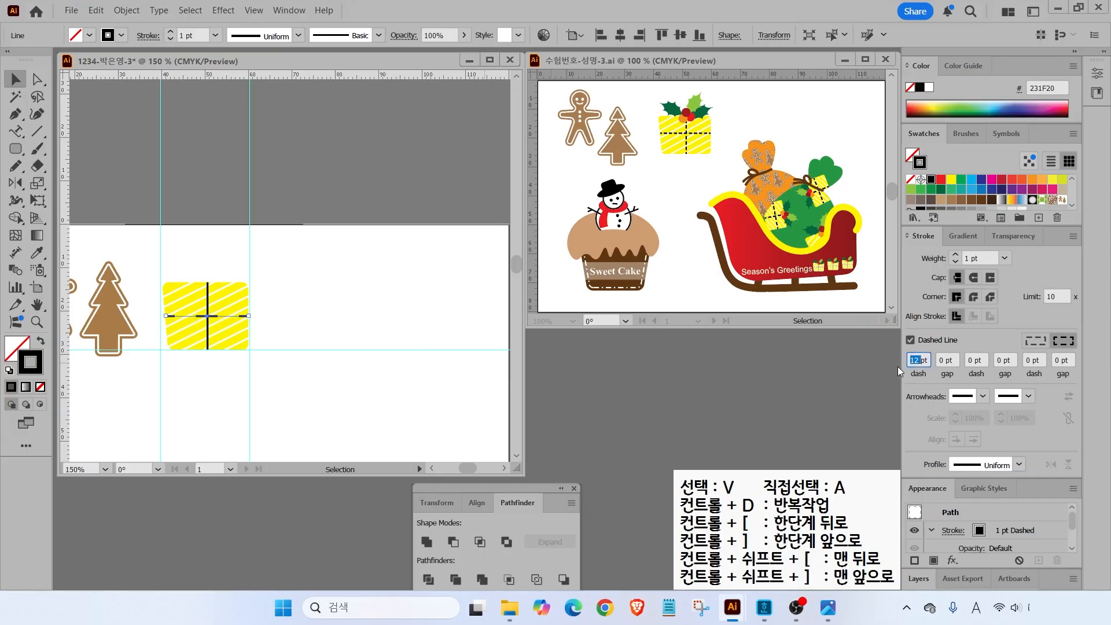
type("3")
key("Return")
left_click(298, 319)
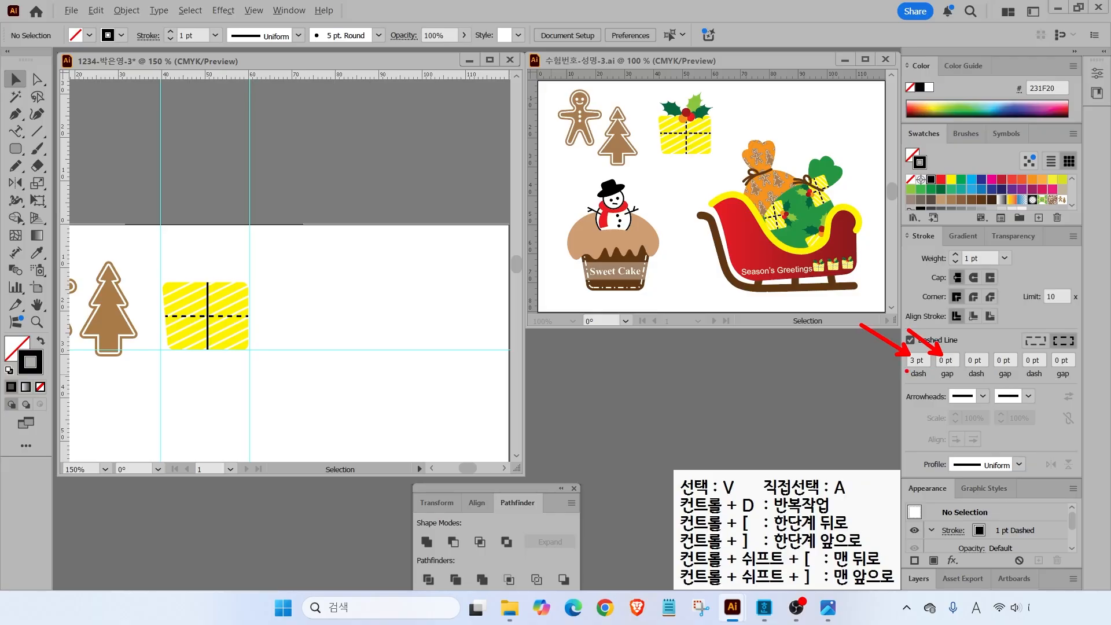
key("Escape")
- Set the horizontal line's dash gap to 2 pt
left_click(942, 365)
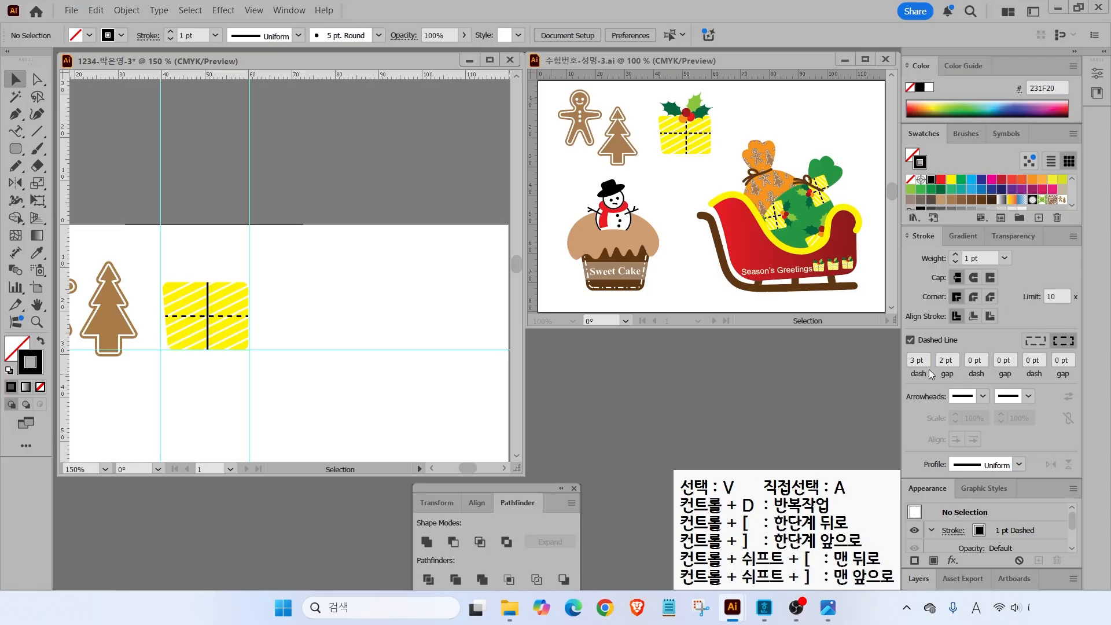
left_click(244, 317)
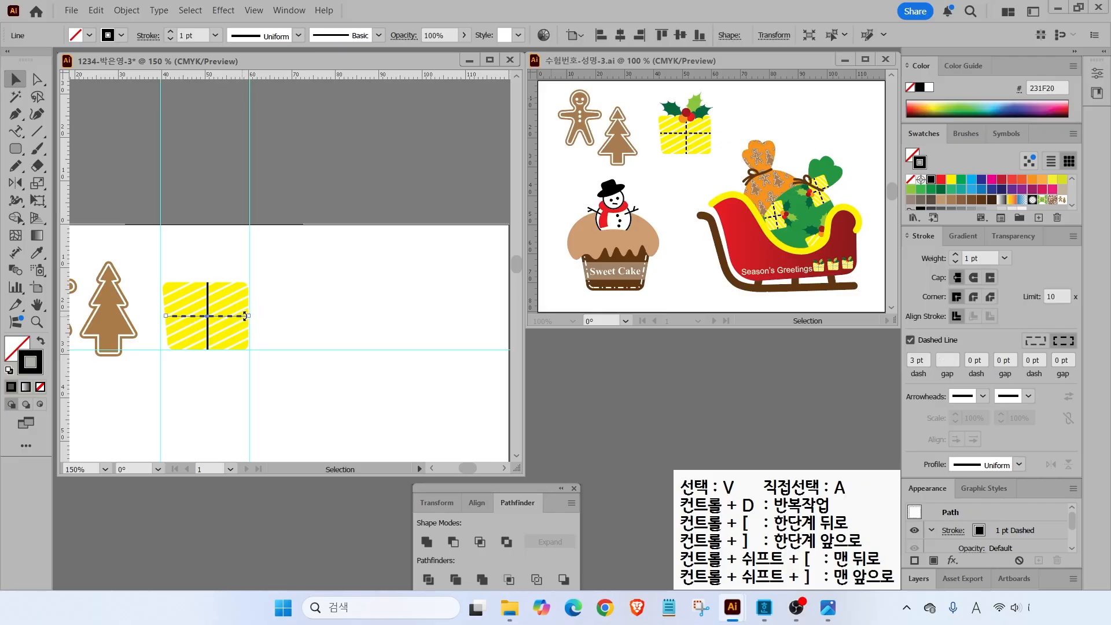
left_click(945, 359)
type("2")
key("Return")
left_click(308, 317)
- Make the vertical ribbon line dashed with the same 3 pt dash, 2 pt gap
key("a")
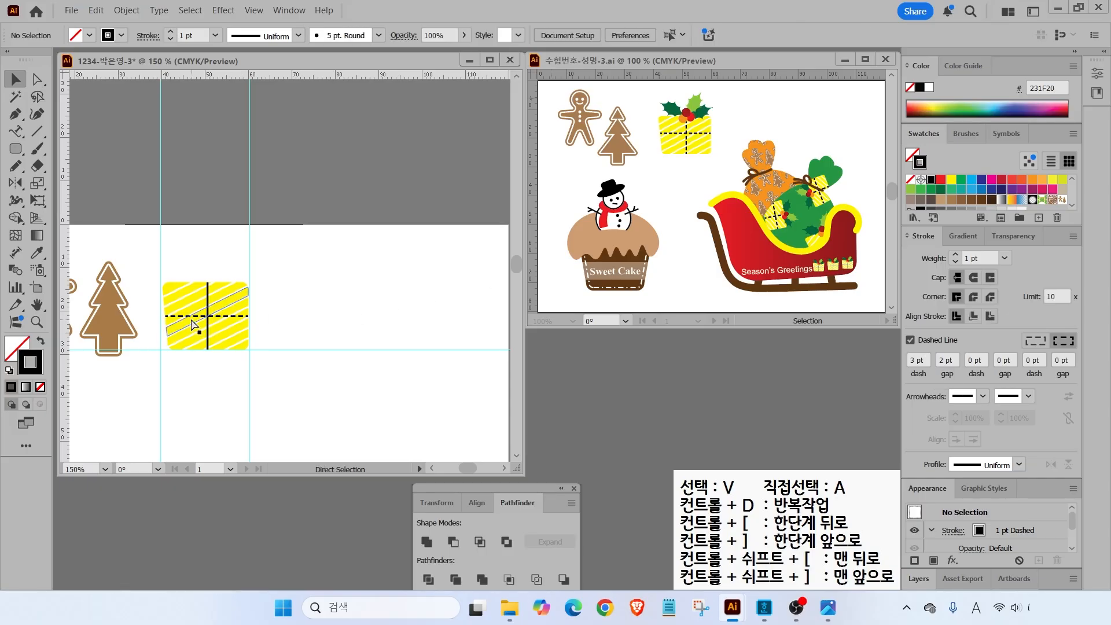
key("v")
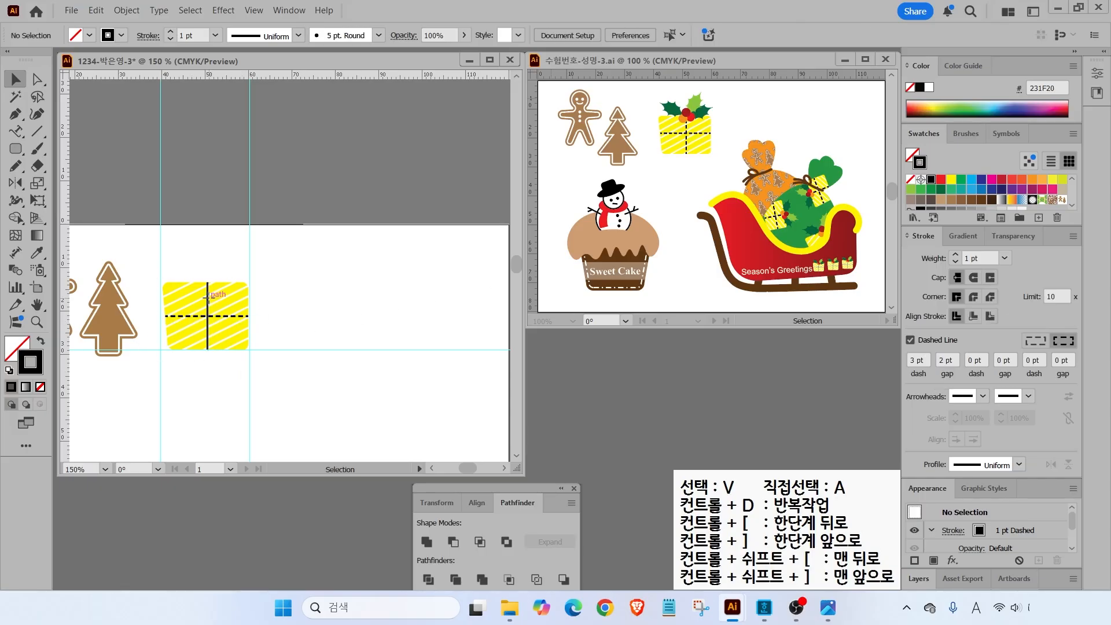
left_click(208, 304)
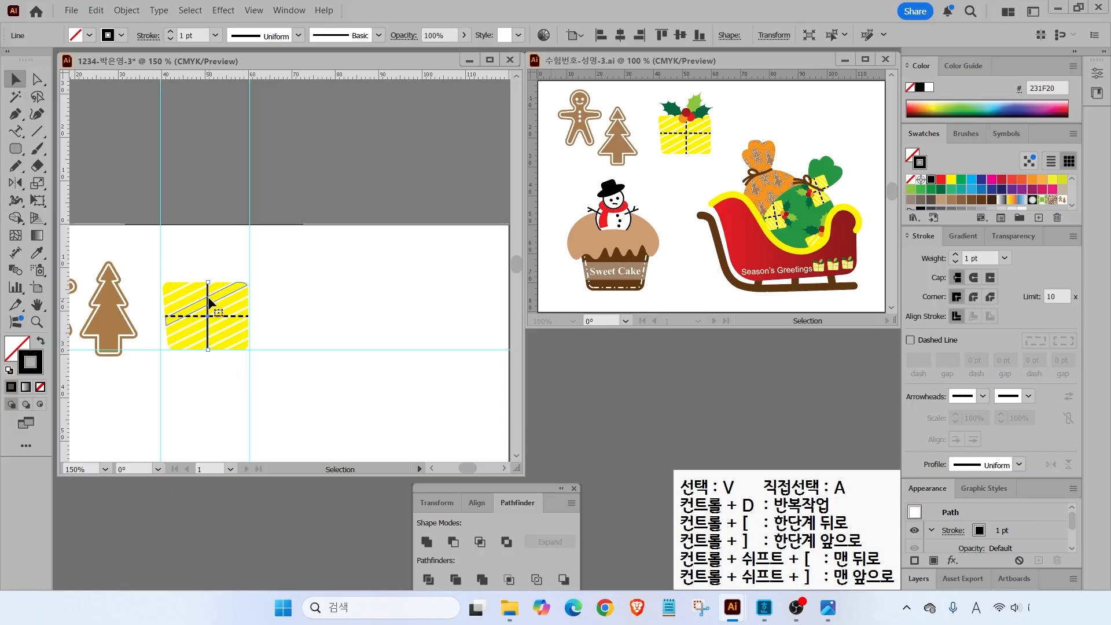
left_click(907, 341)
left_click(345, 367)
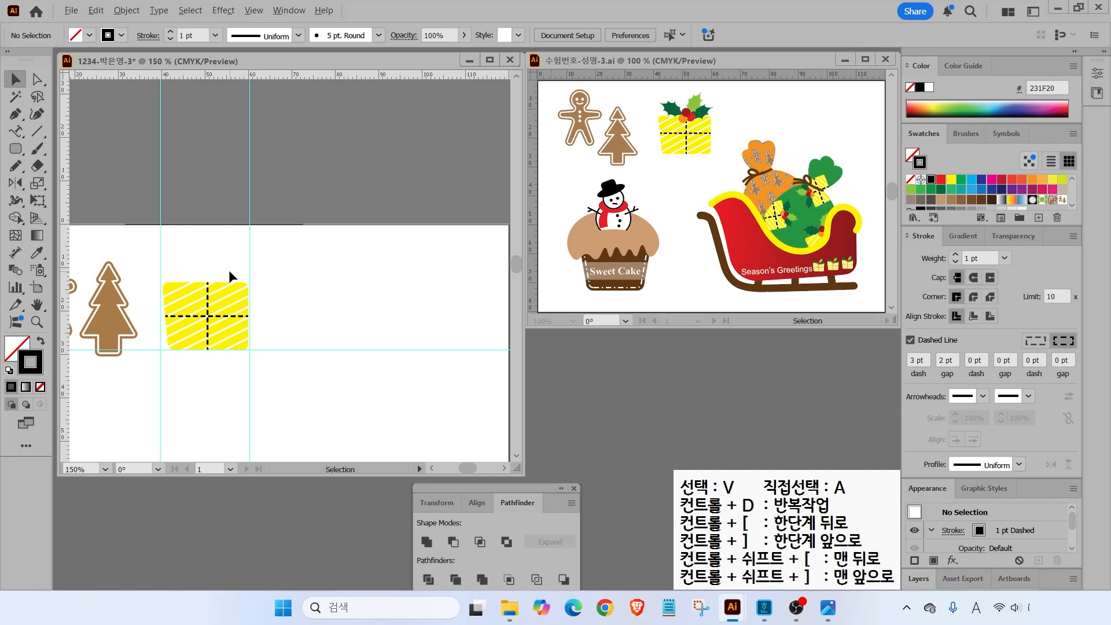
scroll(228, 269, "up", 2)
left_click_drag(227, 270, 359, 278)
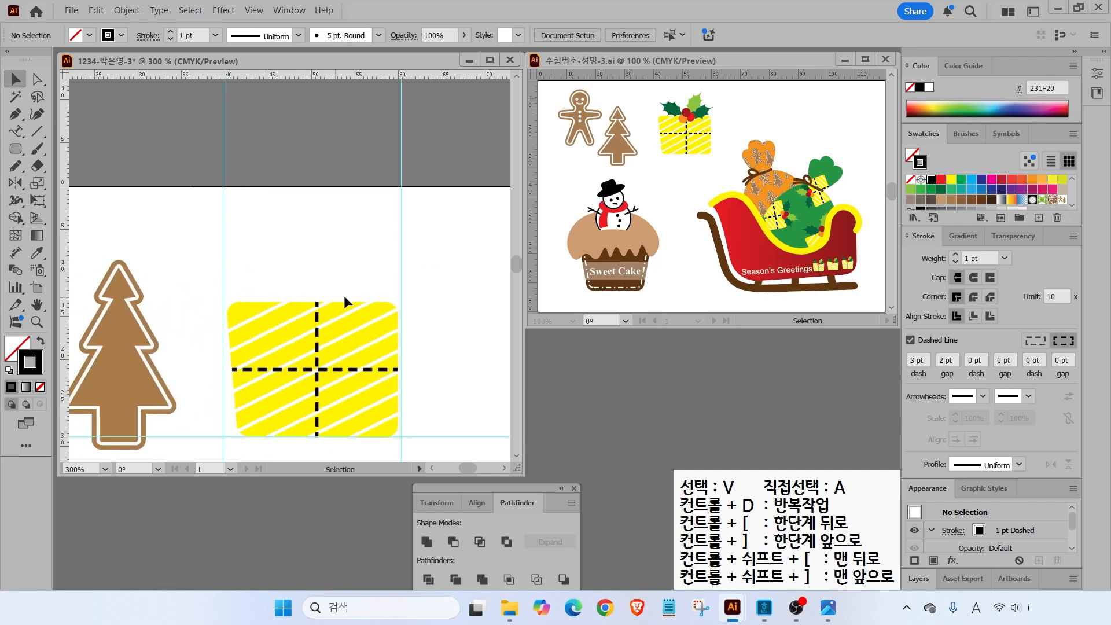
- Draw a closed pointed loop above the box with default white fill and black stroke
key("a")
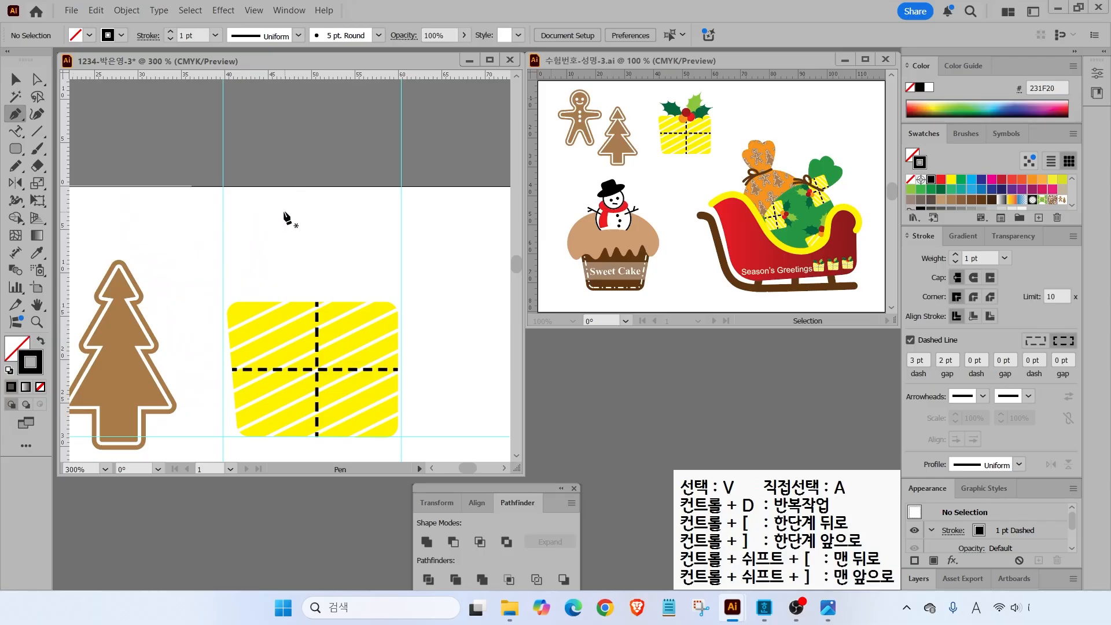
left_click_drag(278, 217, 289, 204)
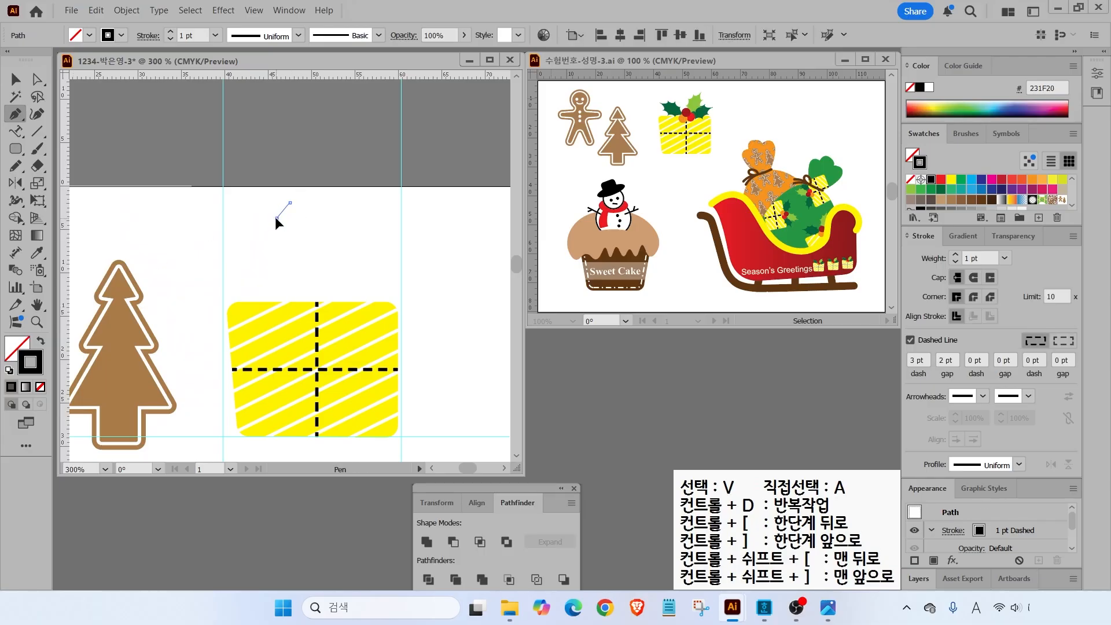
left_click(272, 238)
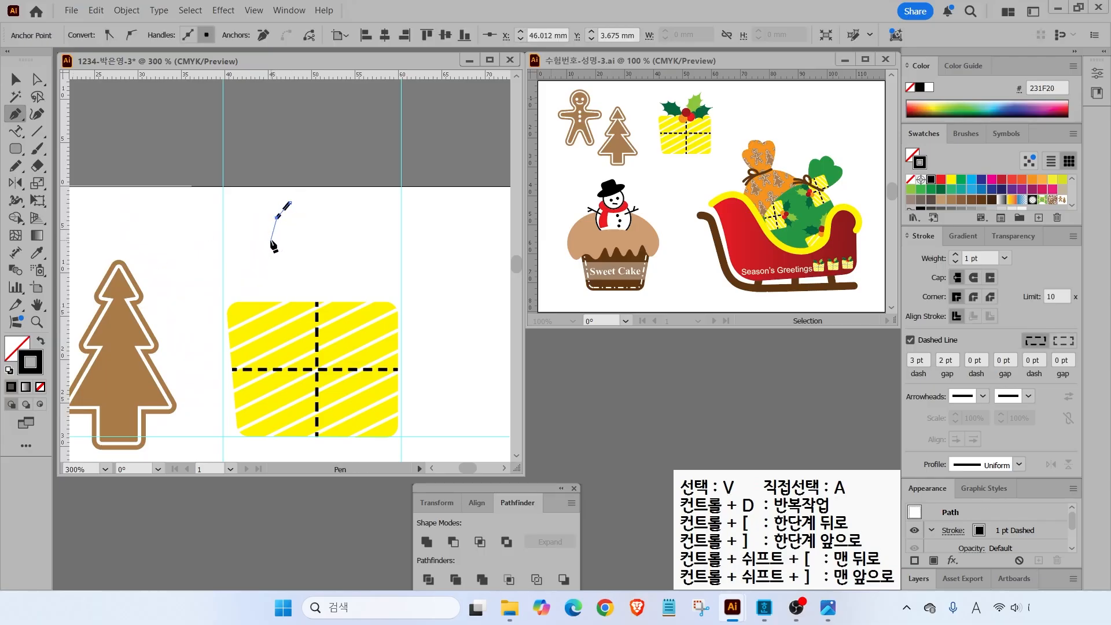
left_click(287, 267)
left_click(307, 285)
left_click(320, 264)
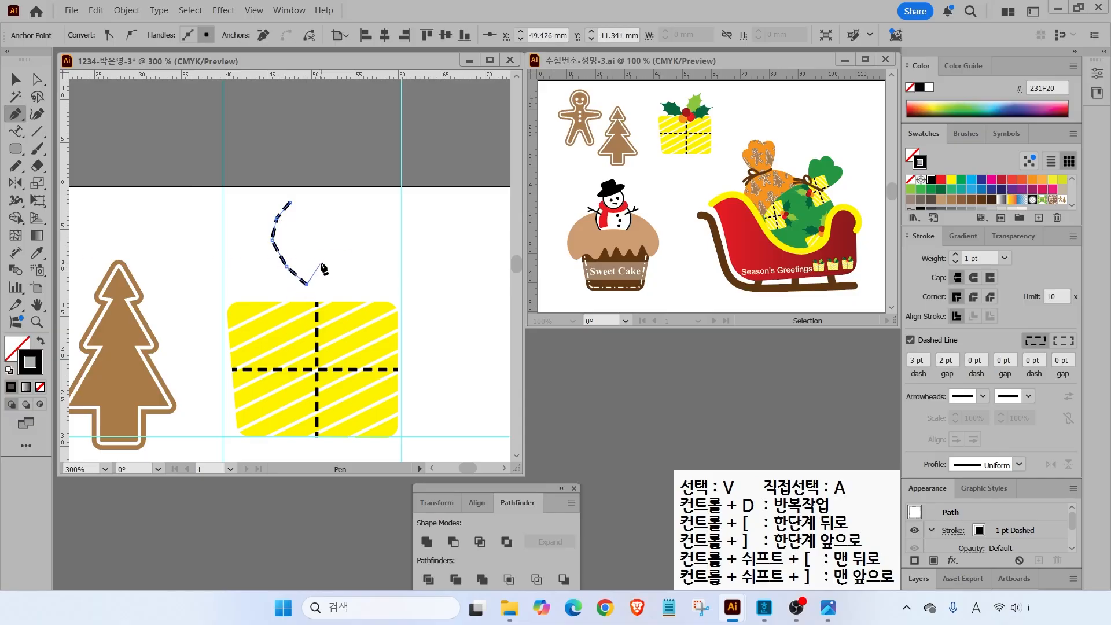
left_click(327, 245)
left_click(325, 219)
left_click(289, 203)
key("v")
key("d")
- Reshape the loop, pulling its top point up-right and nudging its bottom point left
left_click(37, 78)
left_click(292, 205)
left_click_drag(292, 205, 302, 200)
left_click_drag(307, 284, 305, 285)
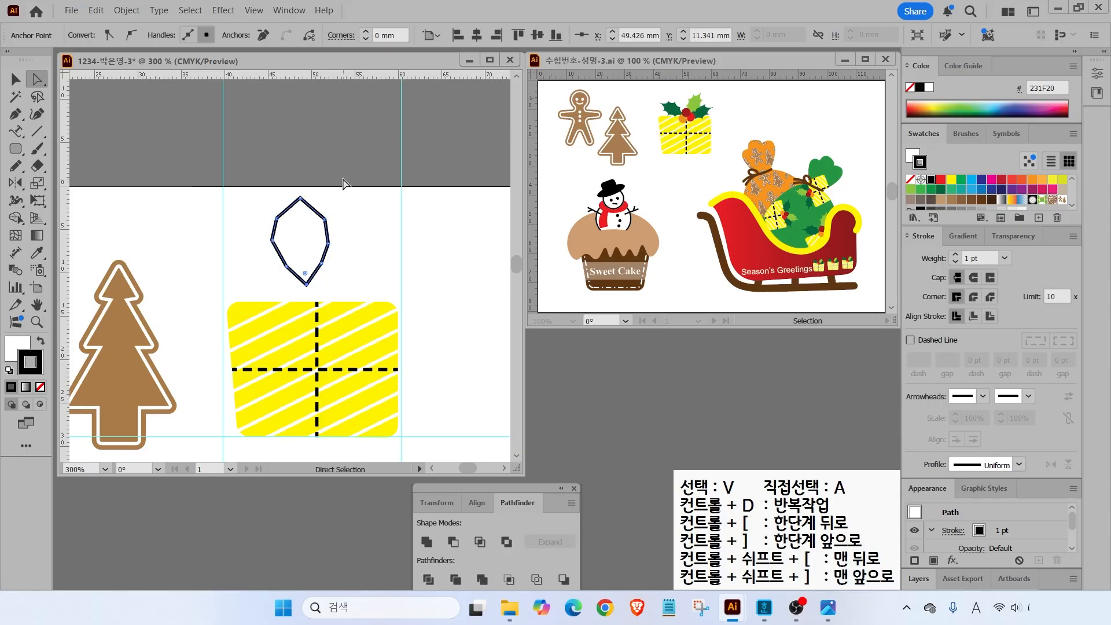
- Drag the leaf outline's bottom anchor down to lengthen its point, then reselect the whole path
left_click_drag(306, 285, 333, 241)
left_click(298, 236)
left_click(16, 79)
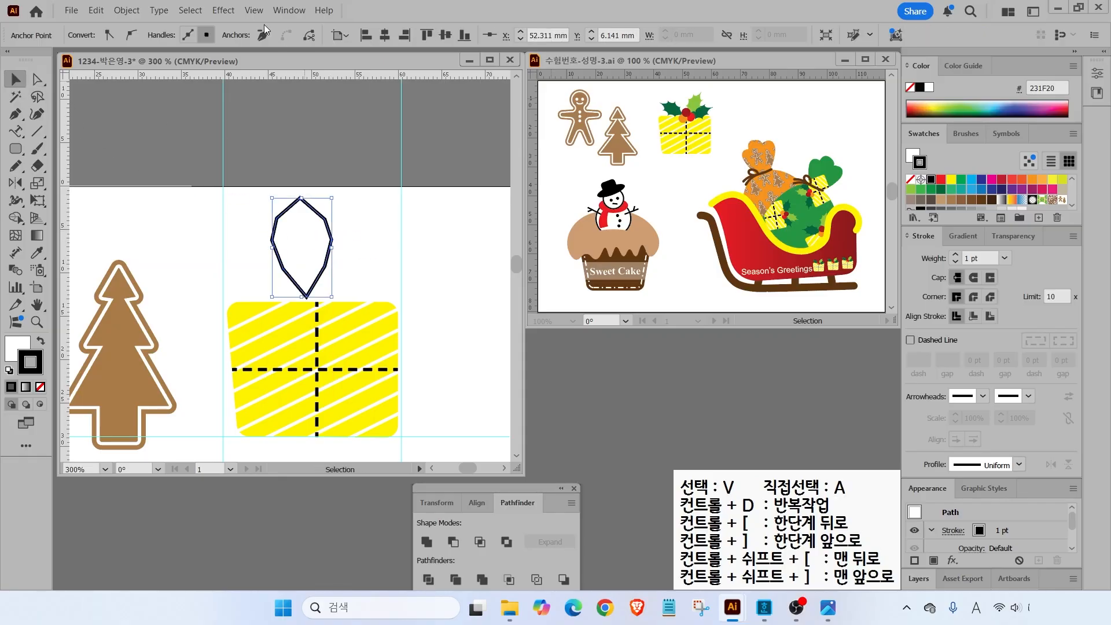
- Apply a -20% Pucker & Bloat to the leaf for spiky holly points, then swap to a black fill
left_click(223, 11)
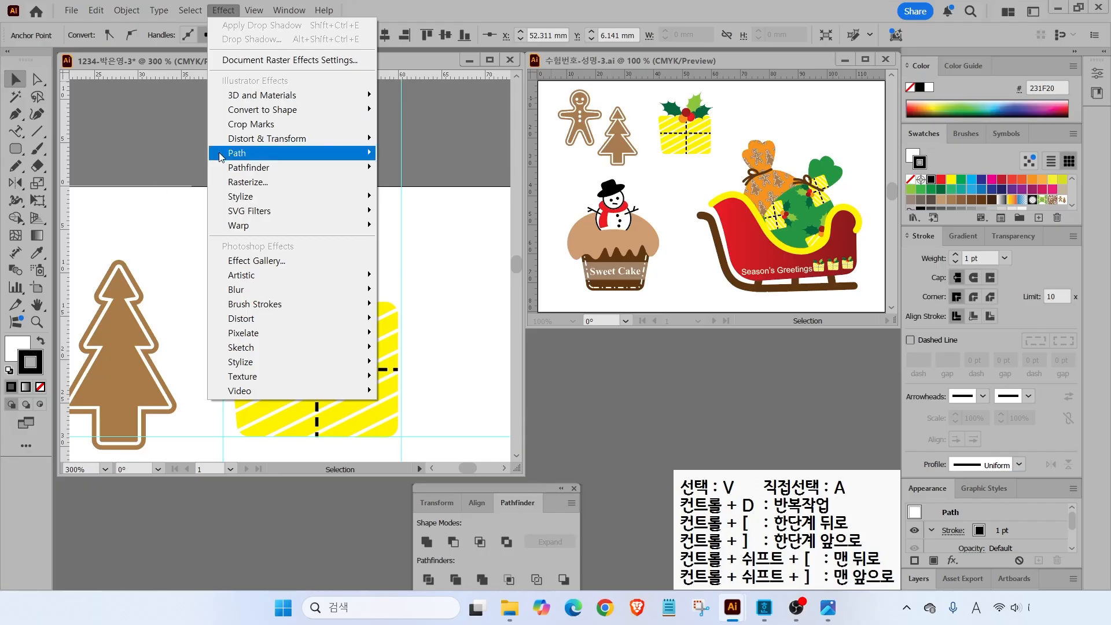
mouse_move(255, 143)
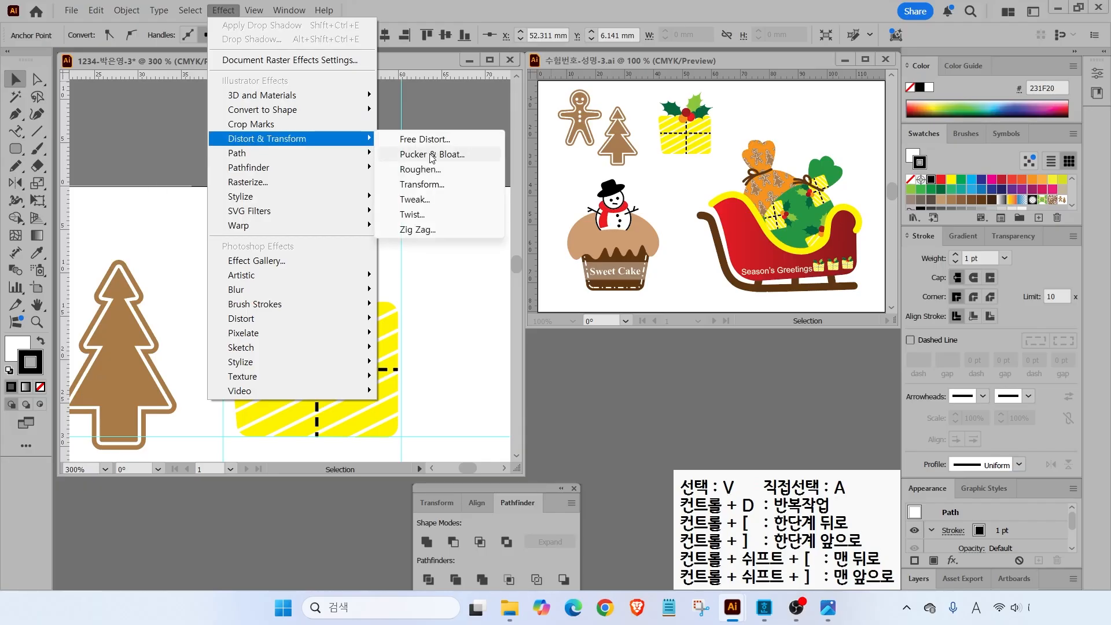
left_click(431, 154)
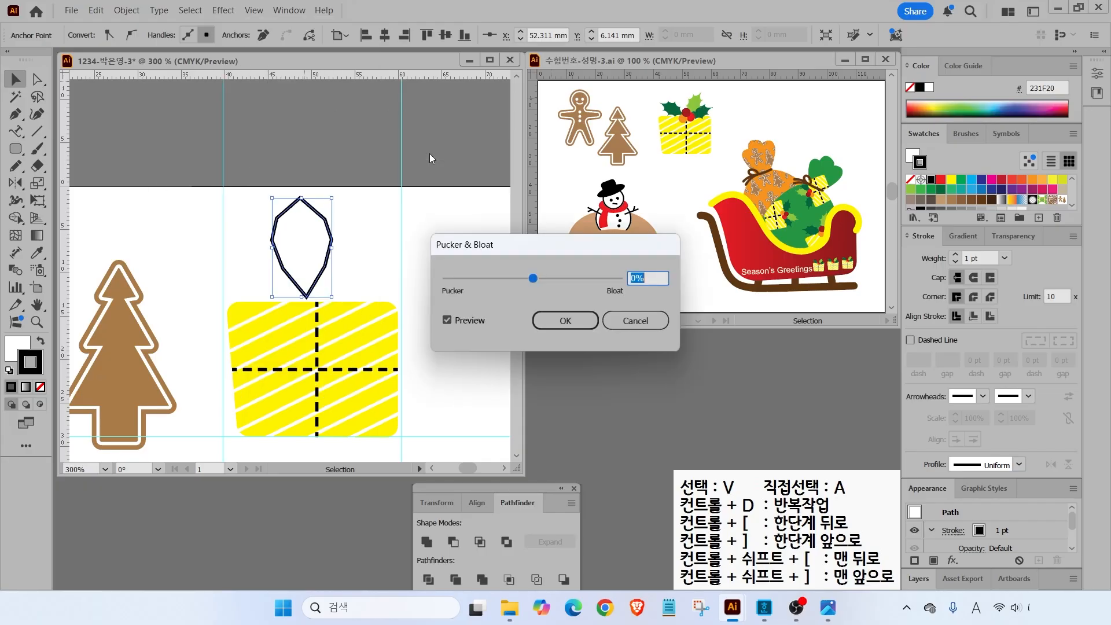
key("p")
left_click_drag(529, 270, 553, 280)
left_click(447, 320)
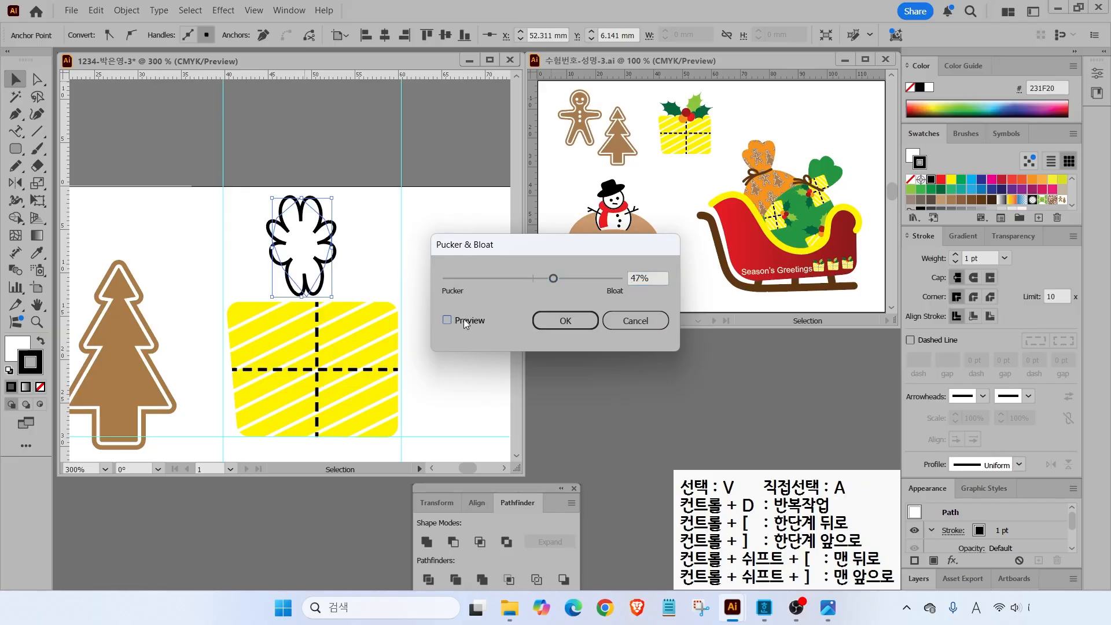
left_click_drag(554, 278, 513, 279)
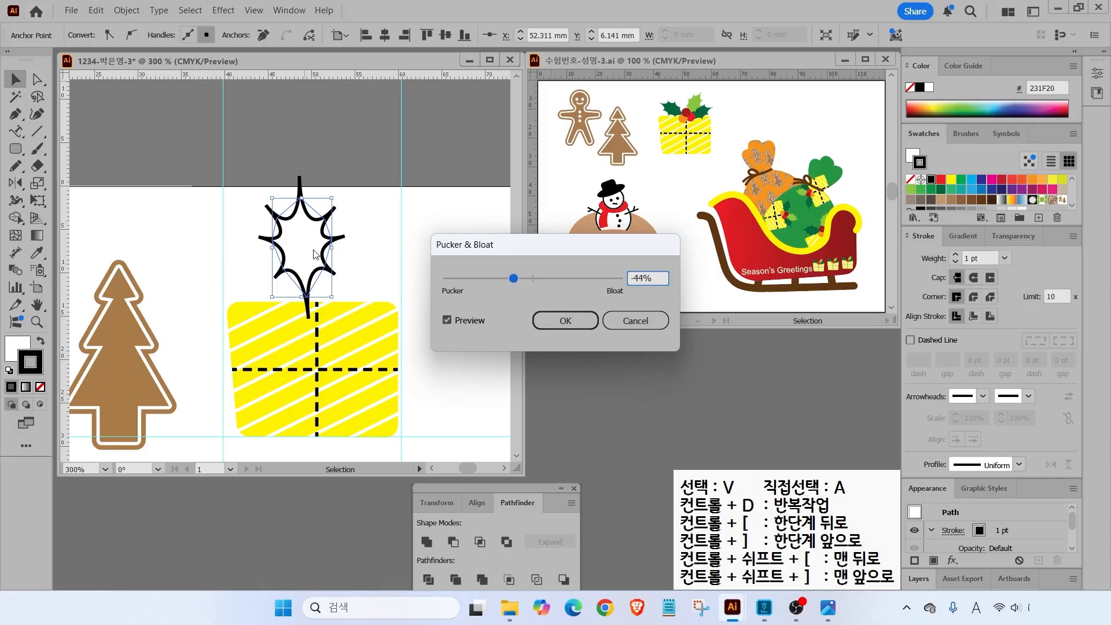
left_click_drag(510, 280, 524, 282)
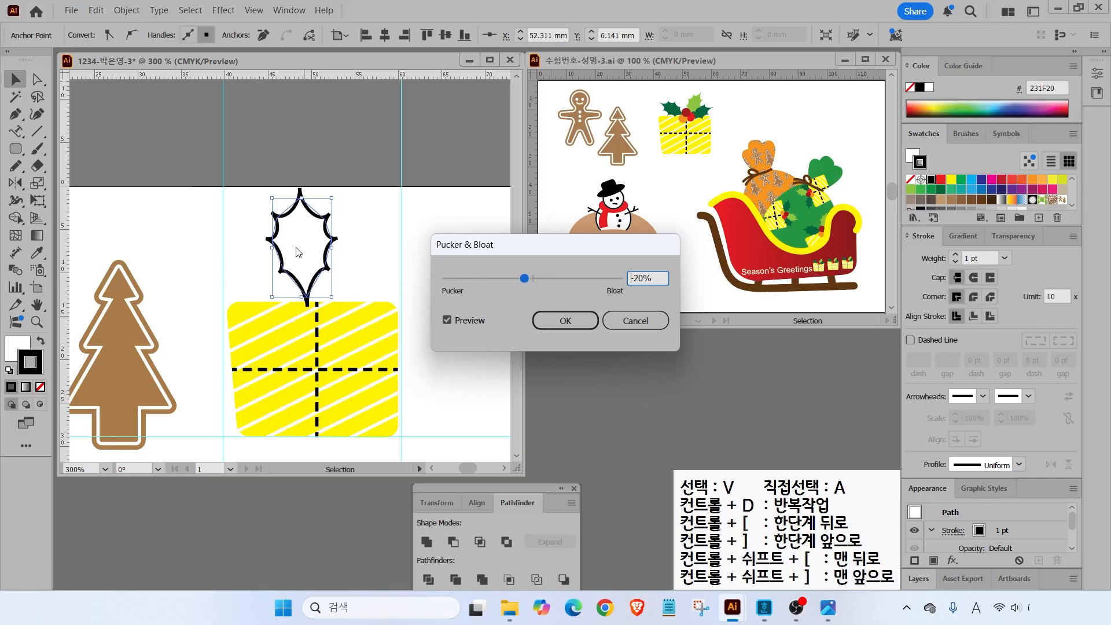
left_click(566, 321)
left_click(40, 343)
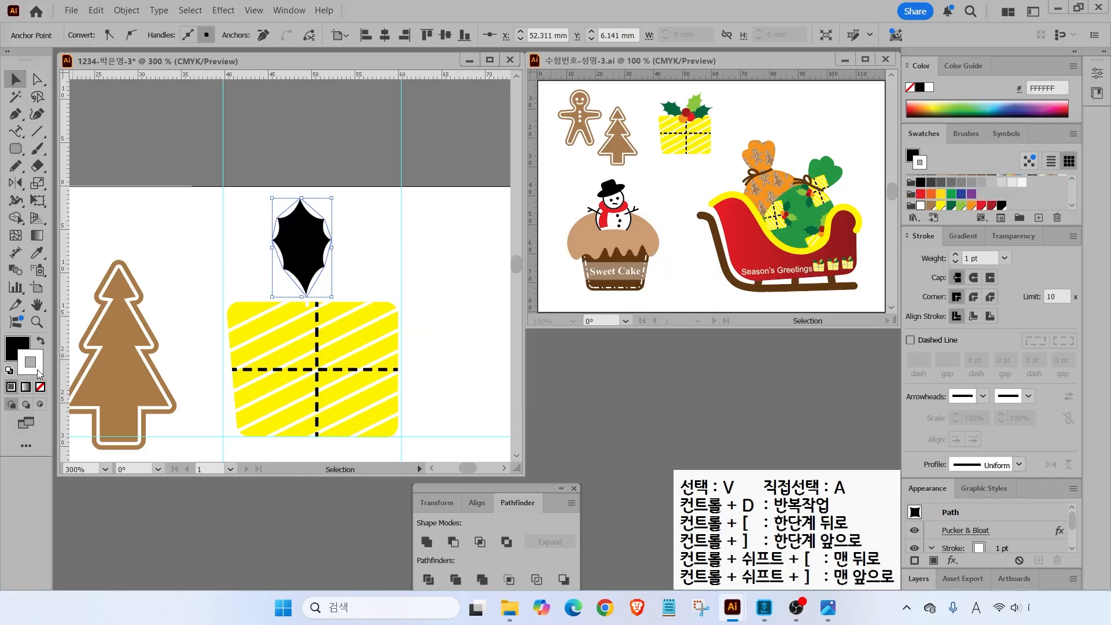
- Remove the holly leaf's stroke and fill it dark green
left_click(40, 387)
left_click(18, 347)
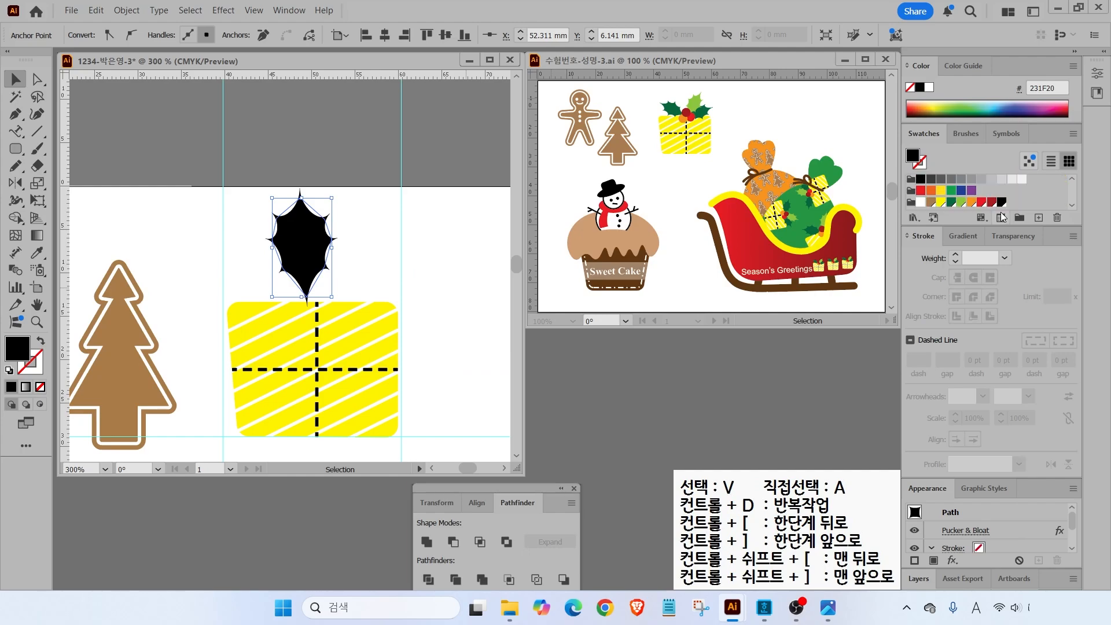
left_click(951, 203)
left_click(191, 145)
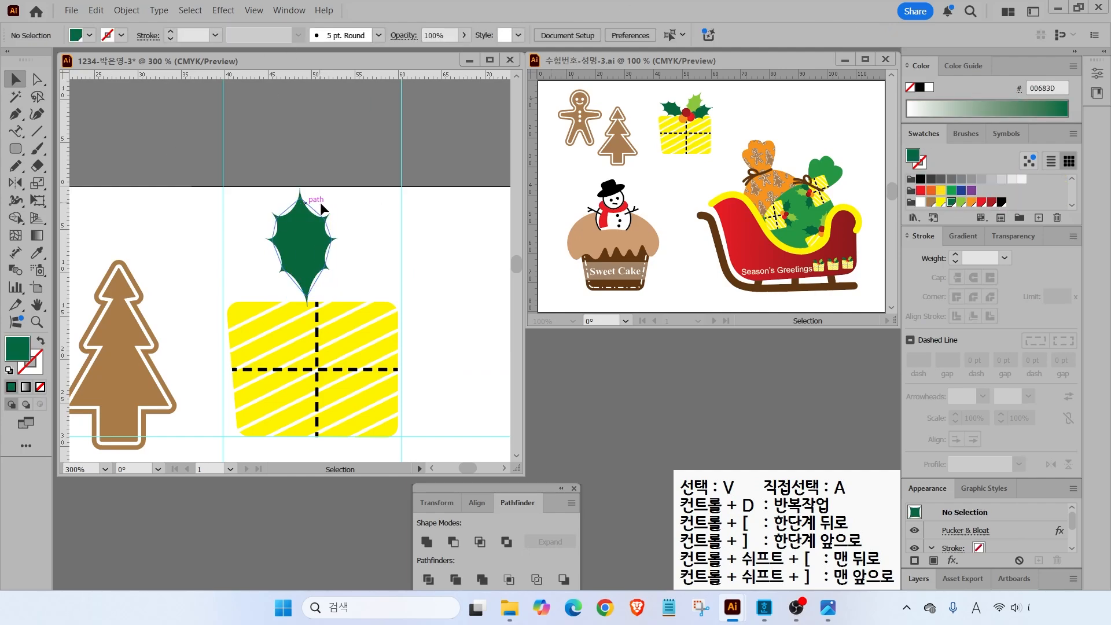
left_click(313, 234)
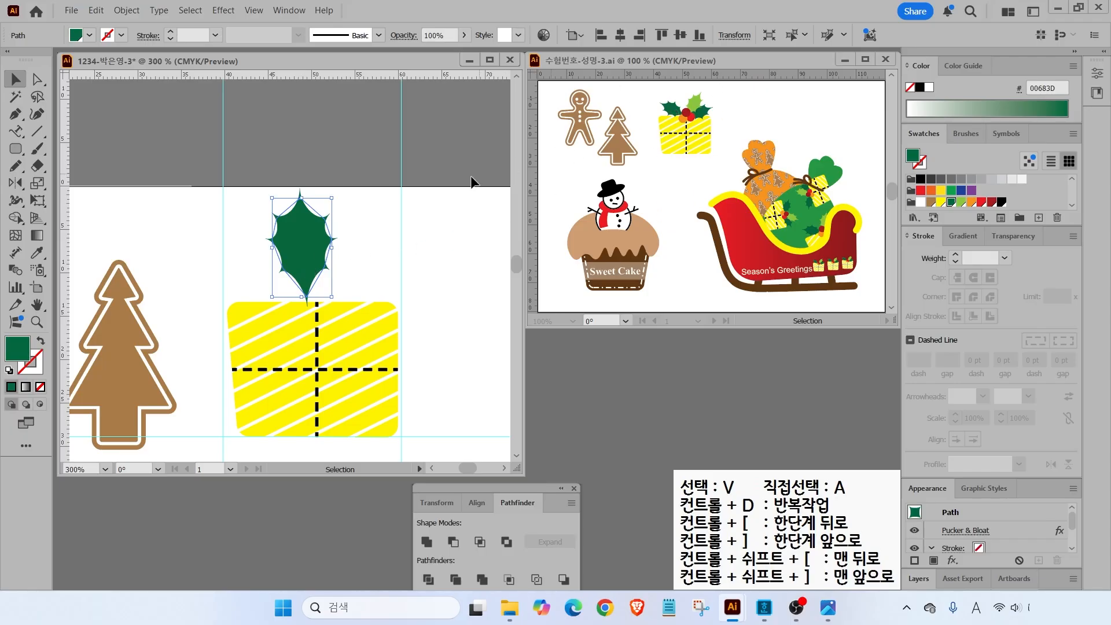
left_click_drag(337, 196, 296, 192)
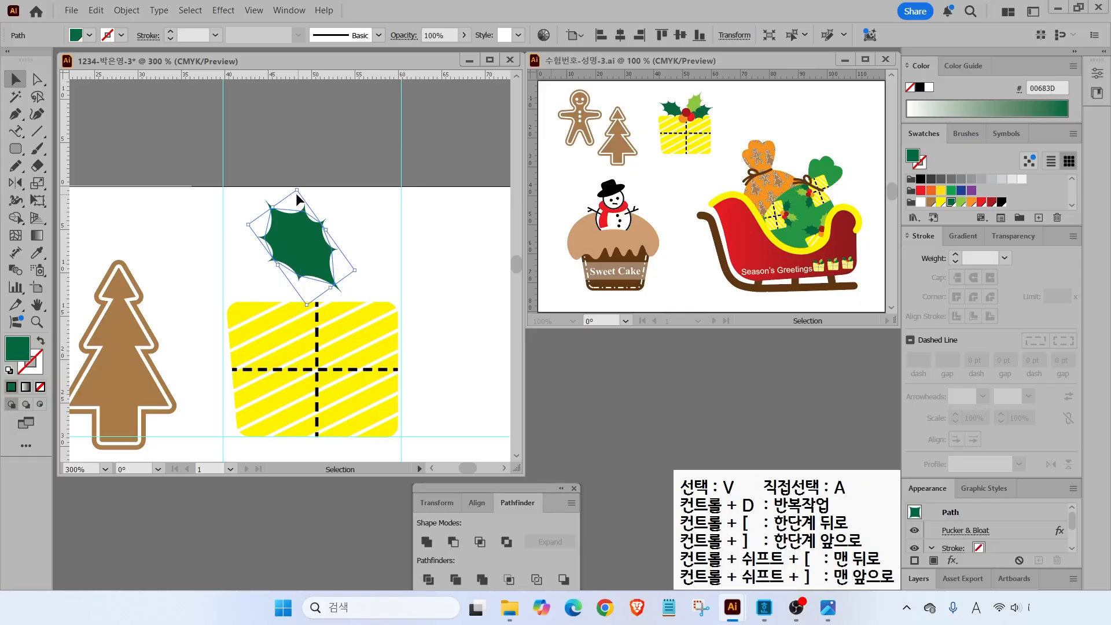
key("ctrl+z")
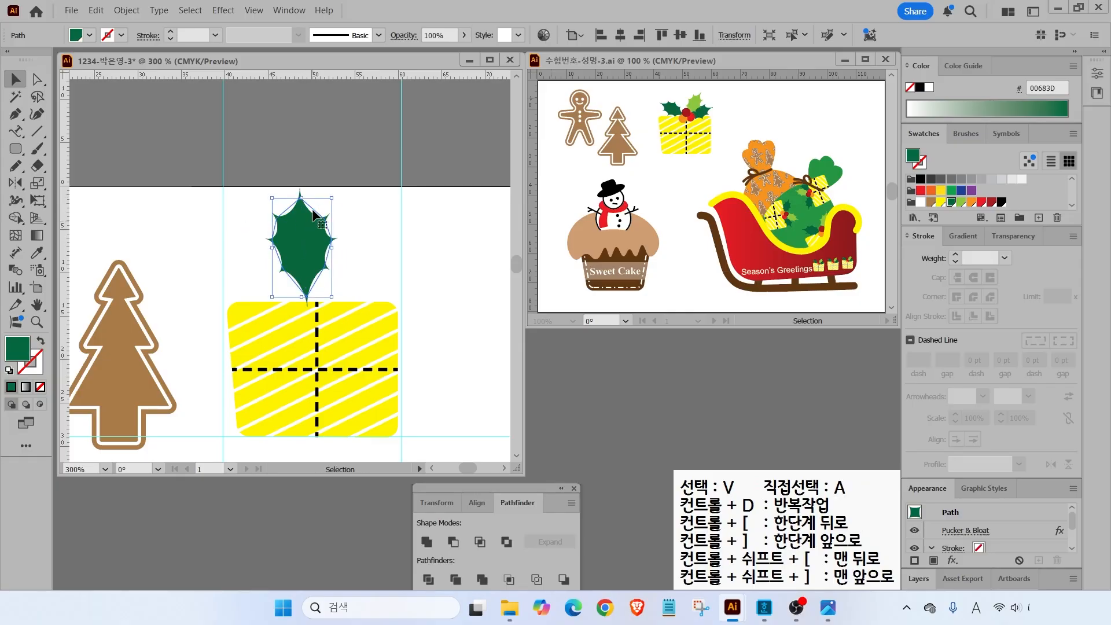
- Expand the leaf's appearance, shrink it, and add two tilted copies fanned above the box
left_click(126, 10)
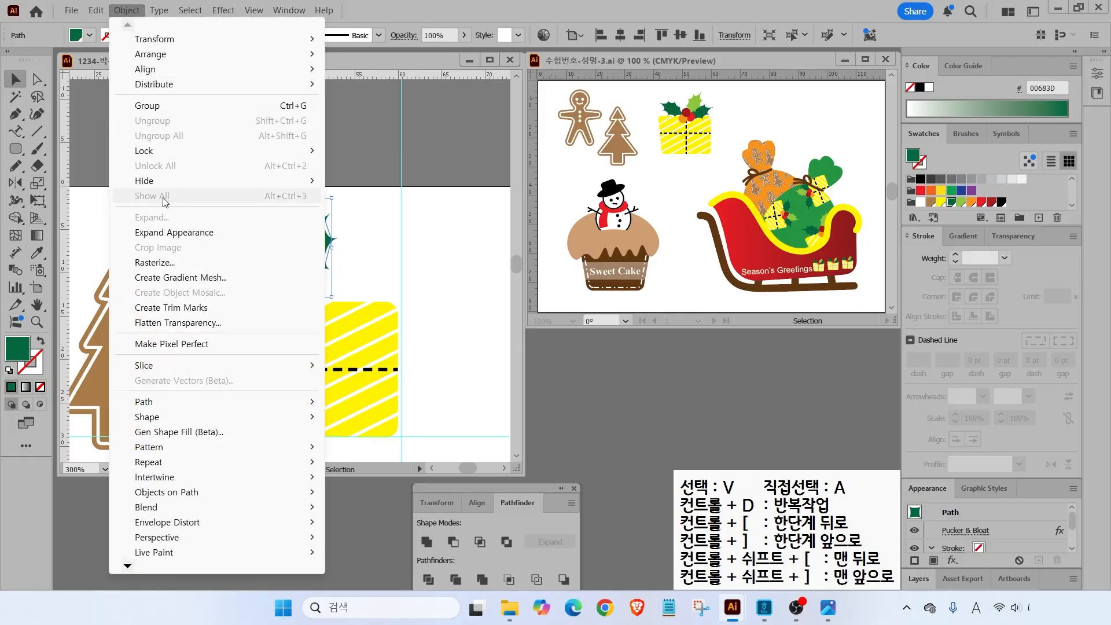
left_click(166, 236)
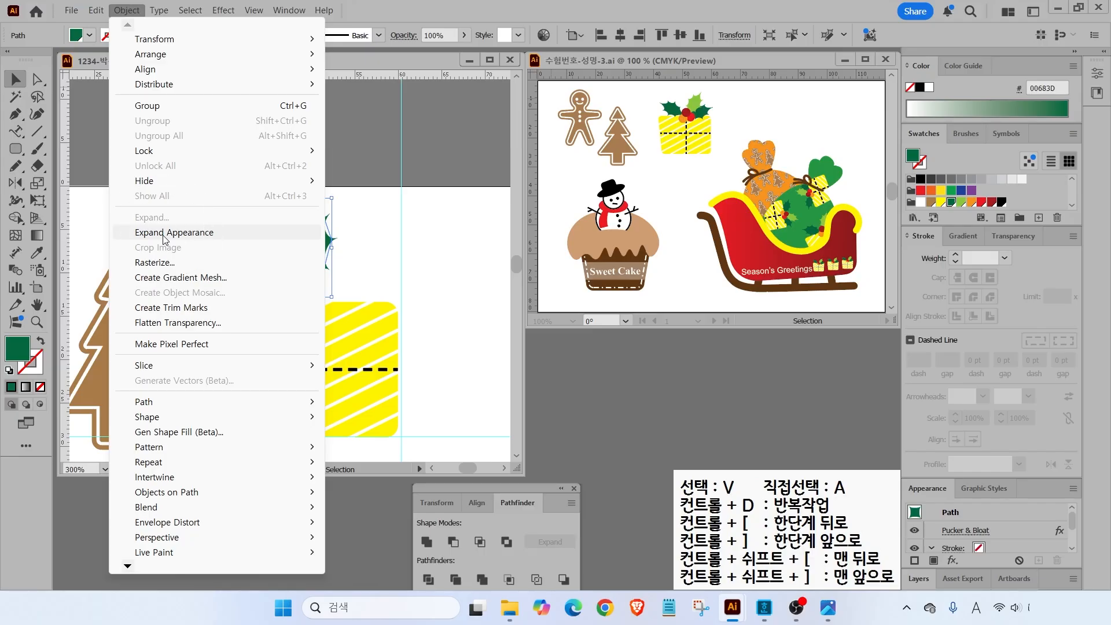
left_click(165, 235)
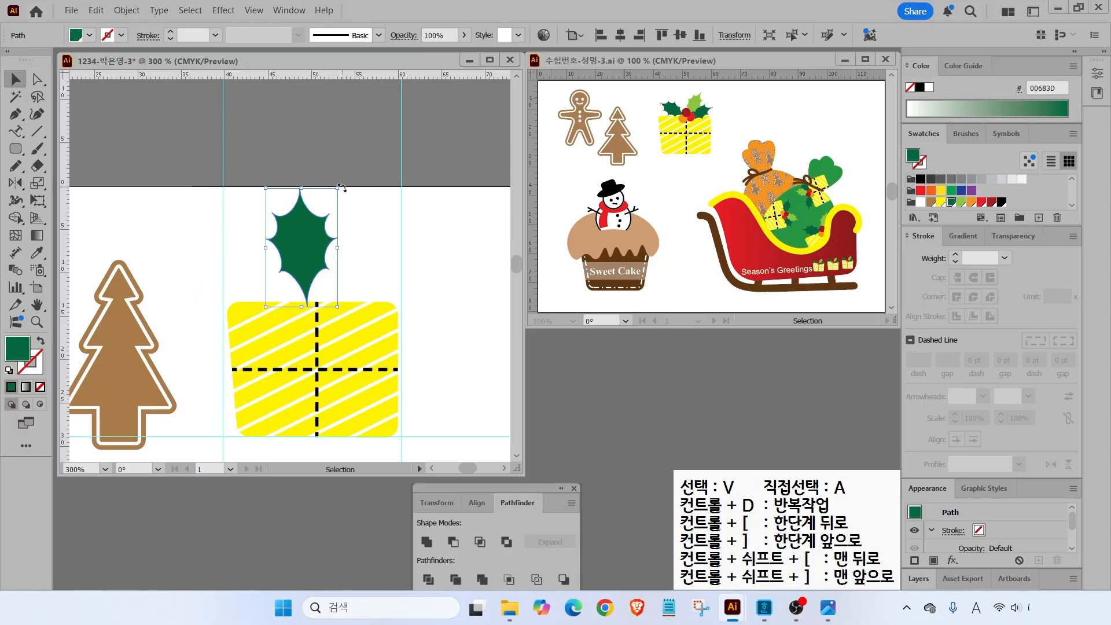
left_click_drag(337, 188, 344, 241)
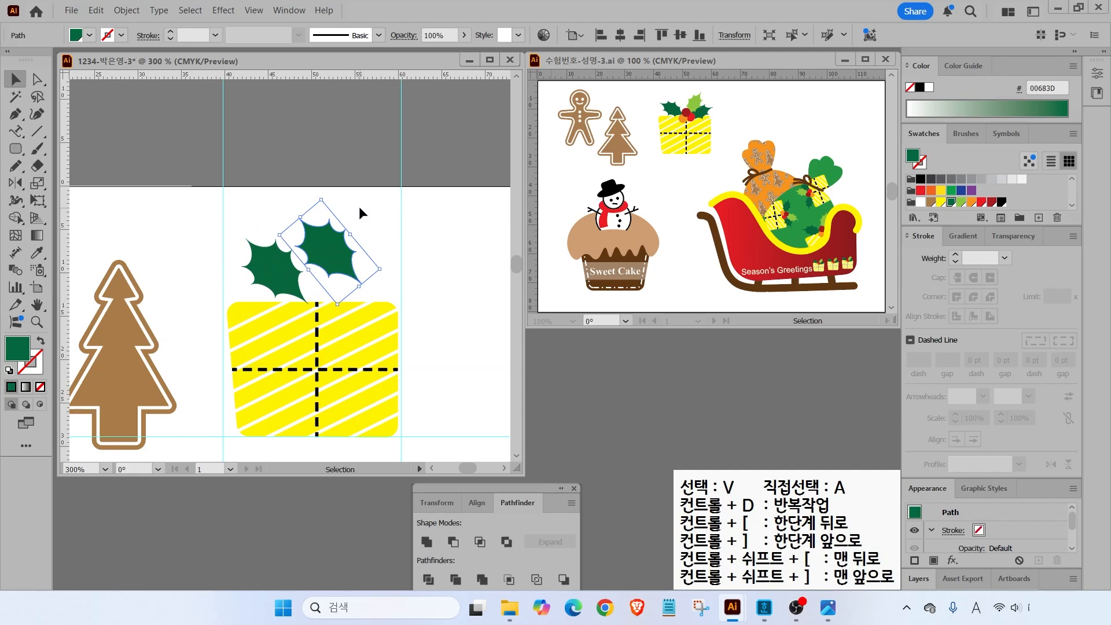
left_click_drag(327, 193, 409, 267)
left_click_drag(359, 263, 366, 276)
left_click(341, 251)
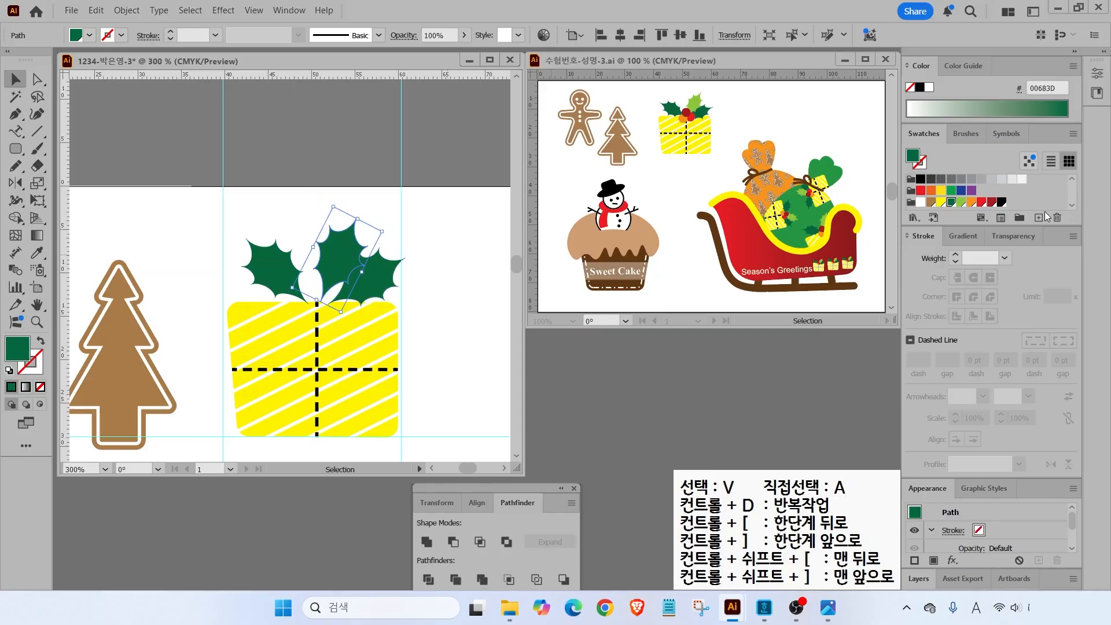
- Fill the middle leaf light green and bring it to the front
left_click(961, 200)
right_click(341, 245)
mouse_move(390, 524)
left_click(559, 522)
left_click(461, 298)
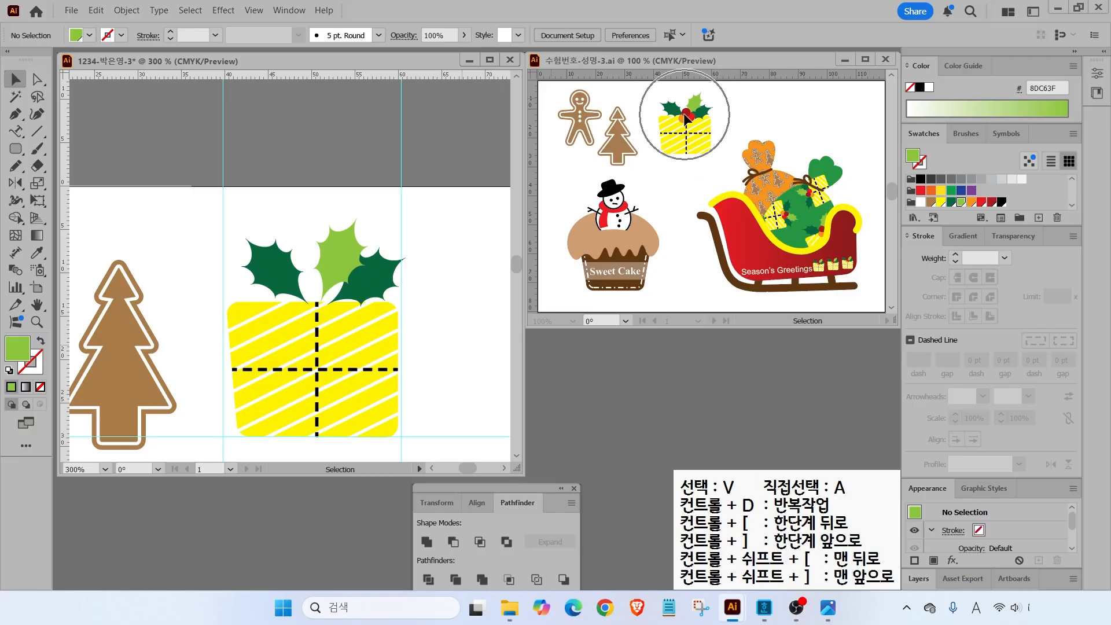
- Draw a small red circle berry under the holly leaves with the Ellipse Tool
left_click(16, 149)
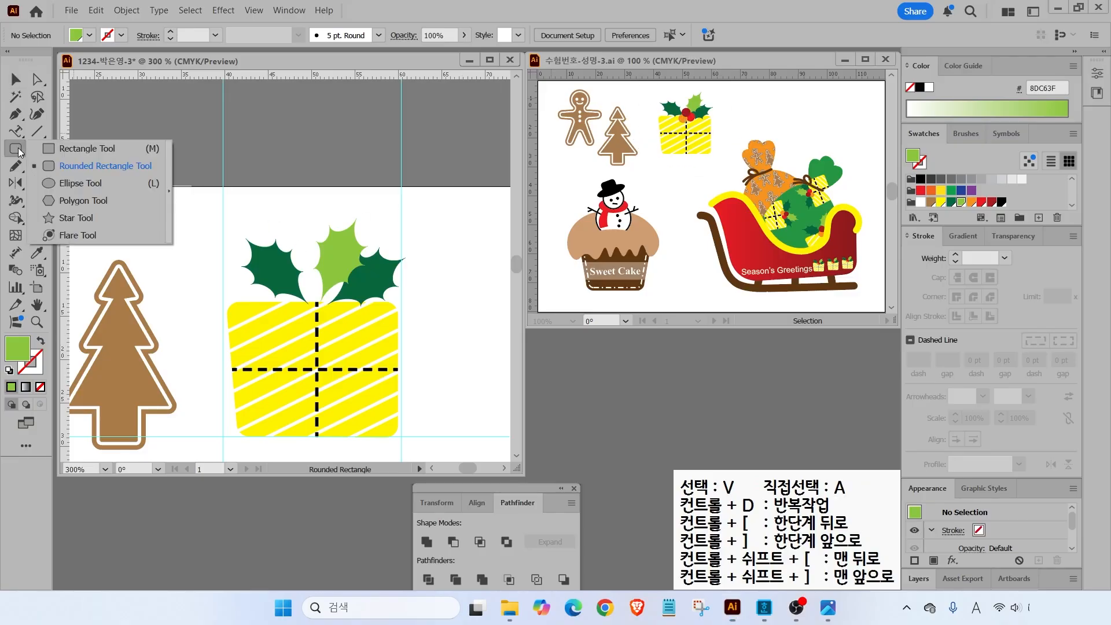
left_click(64, 183)
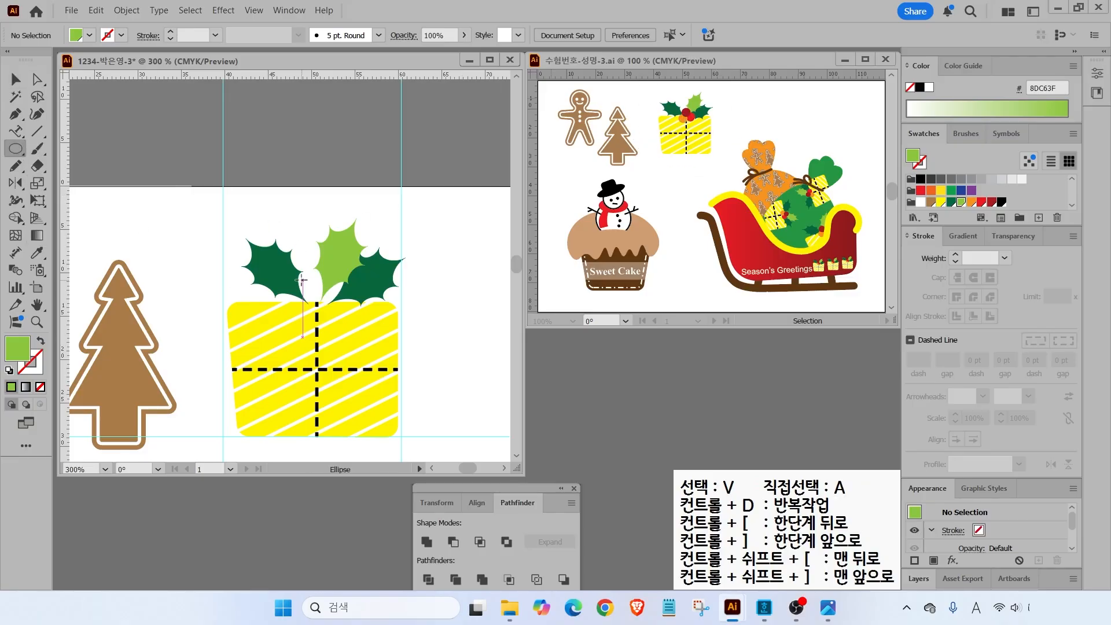
left_click_drag(313, 289, 346, 321)
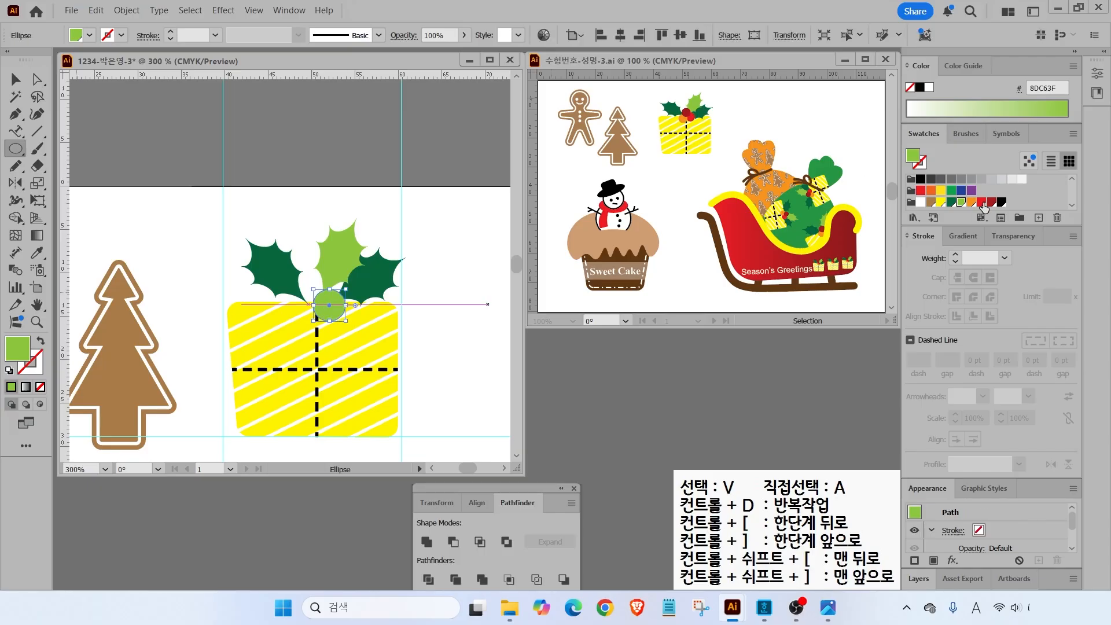
left_click(982, 202)
- Duplicate the berry, color the copies orange and dark red, and fit the artboard in view
key("v")
left_click_drag(333, 305, 315, 289)
left_click(972, 202)
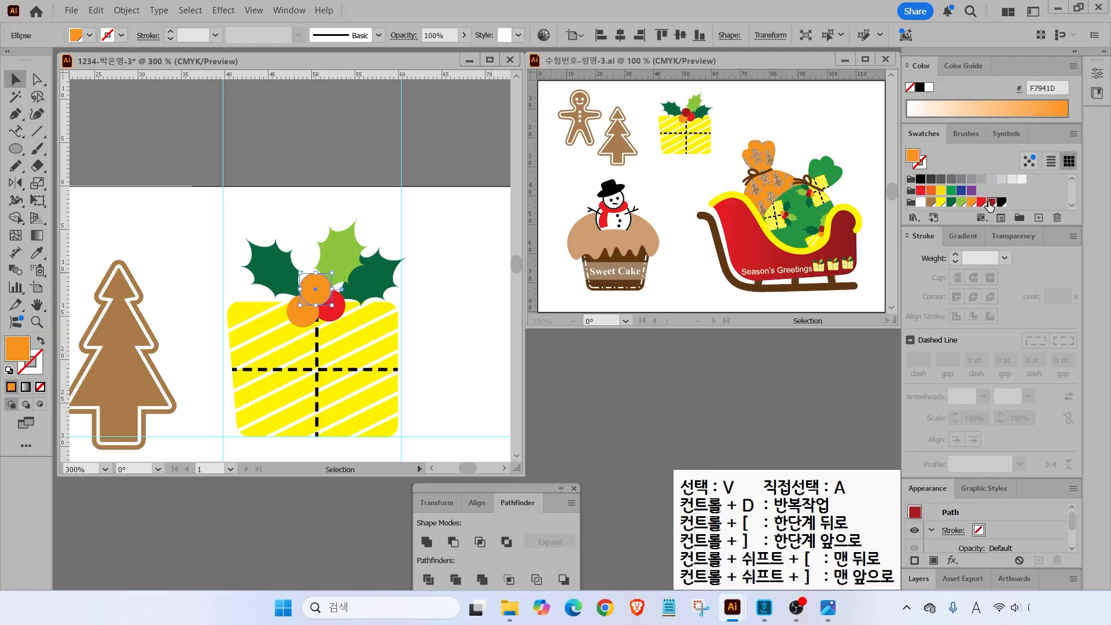
left_click(993, 202)
left_click(435, 222)
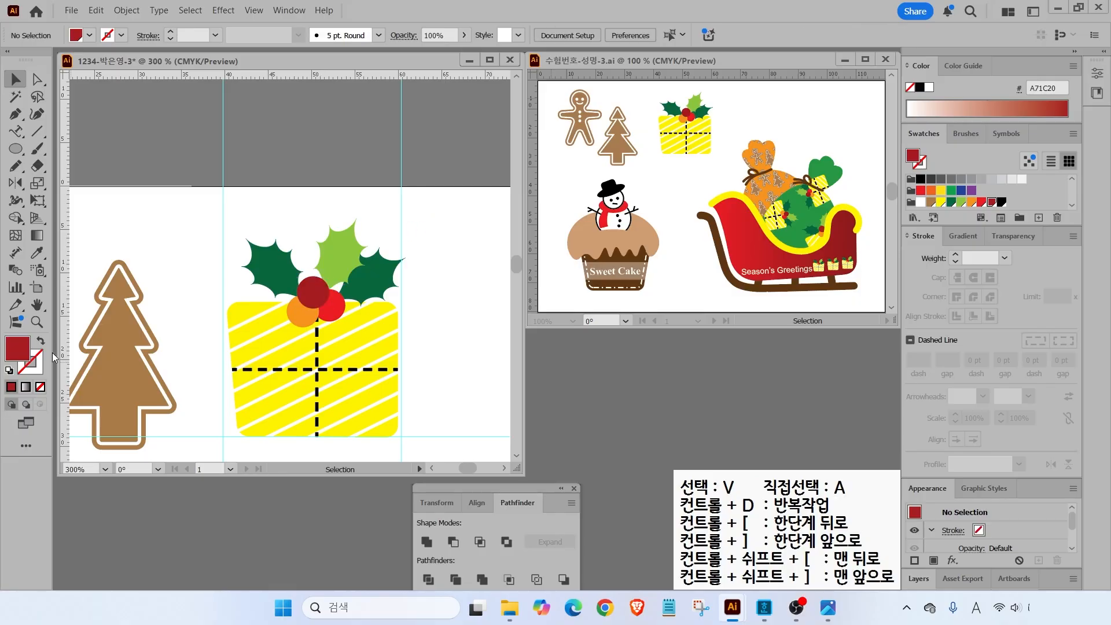
key("ctrl+0")
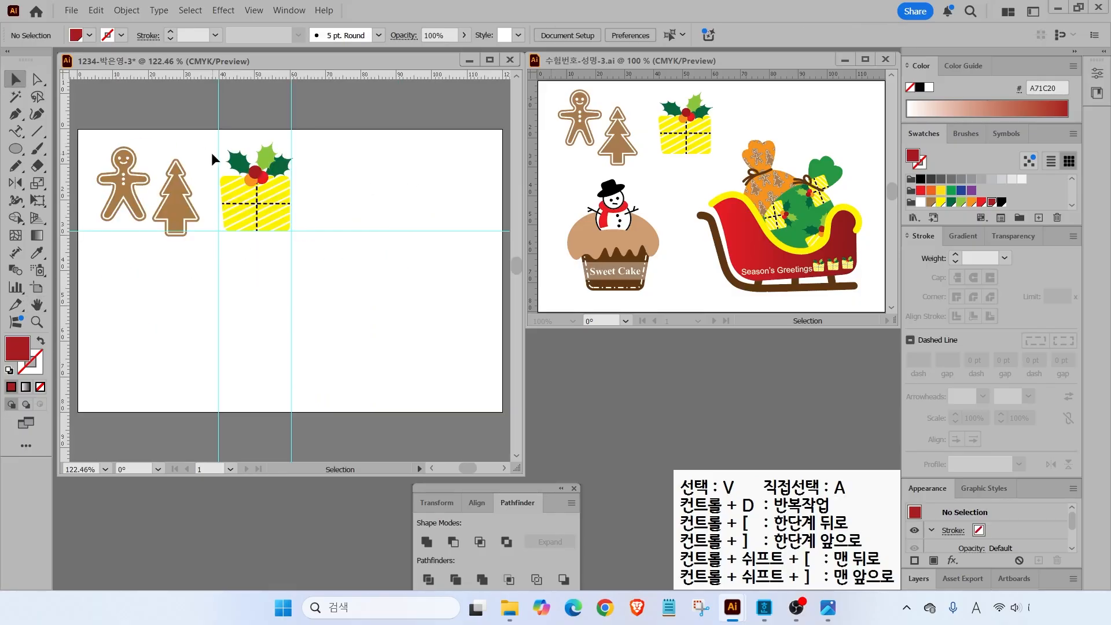
- Select all parts of the gift box illustration and group them
left_click_drag(204, 144, 314, 218)
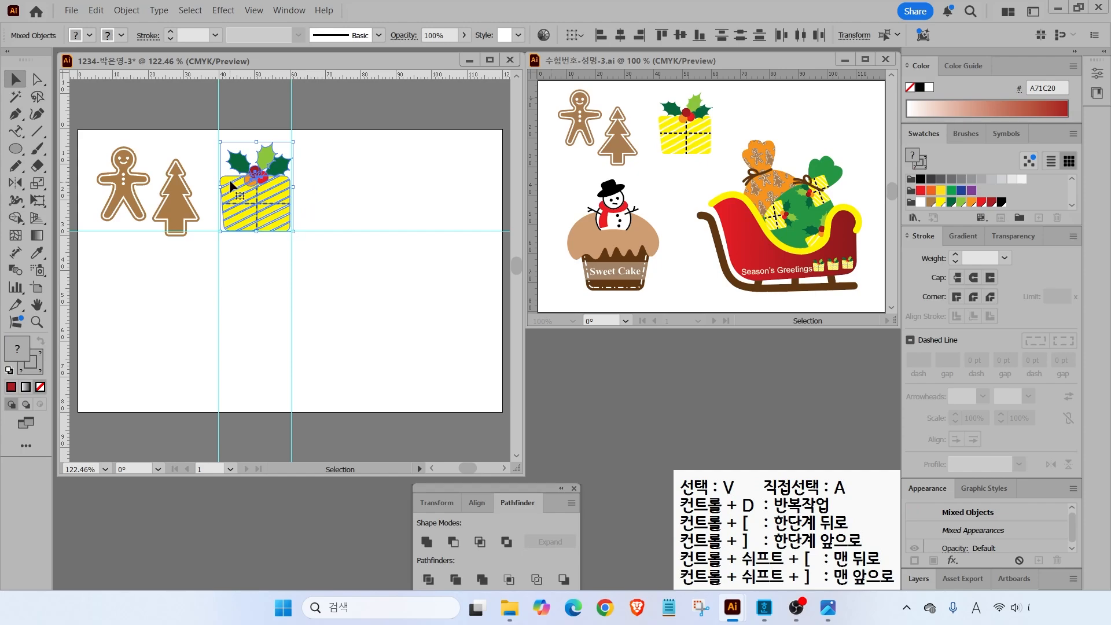
right_click(259, 196)
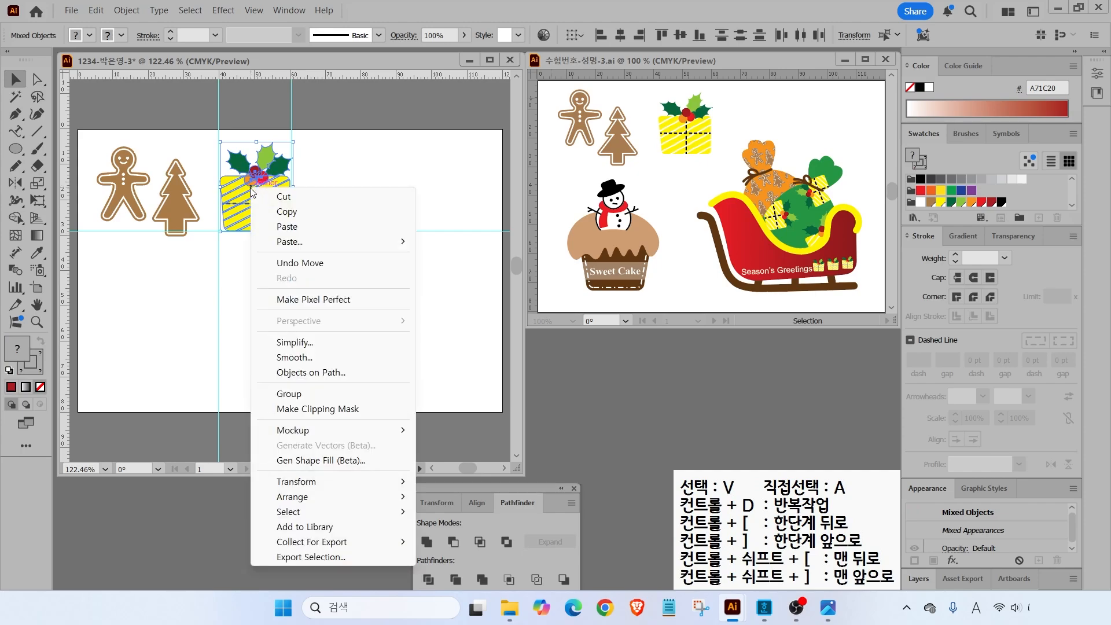
left_click(290, 392)
left_click(321, 222)
- Clear existing guides, add new vertical and horizontal guides, and make black the fill colour
left_click(254, 10)
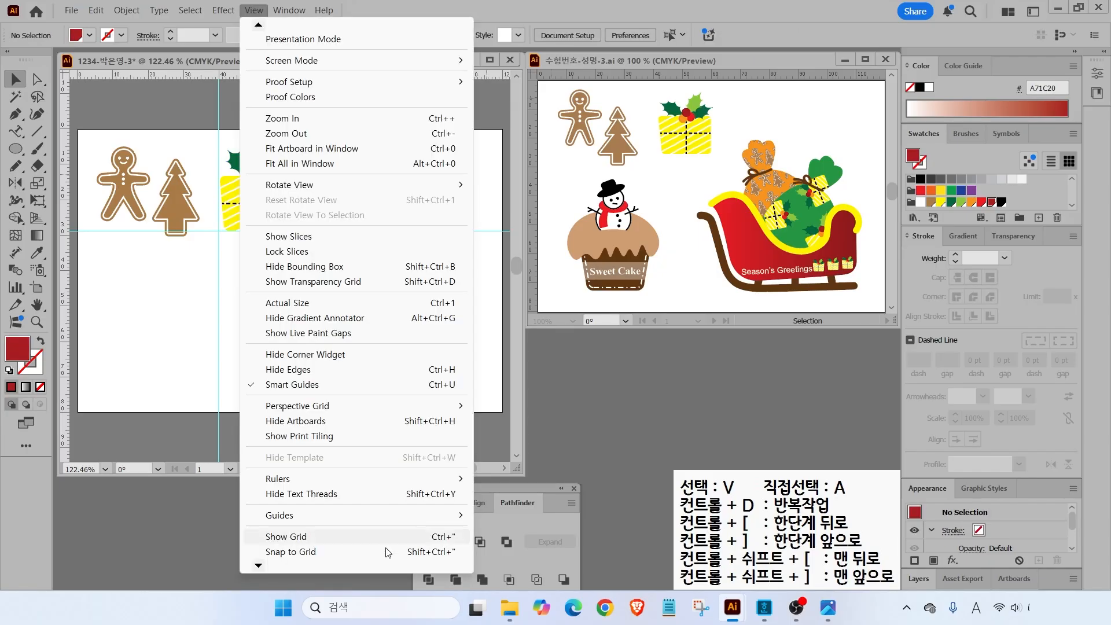
mouse_move(336, 515)
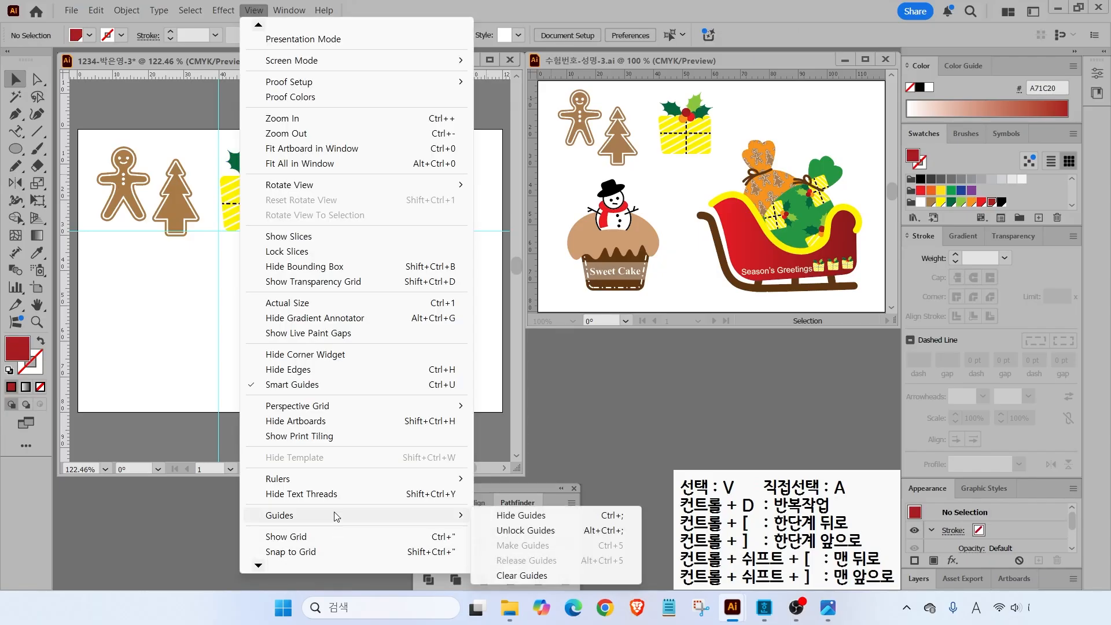
left_click(510, 576)
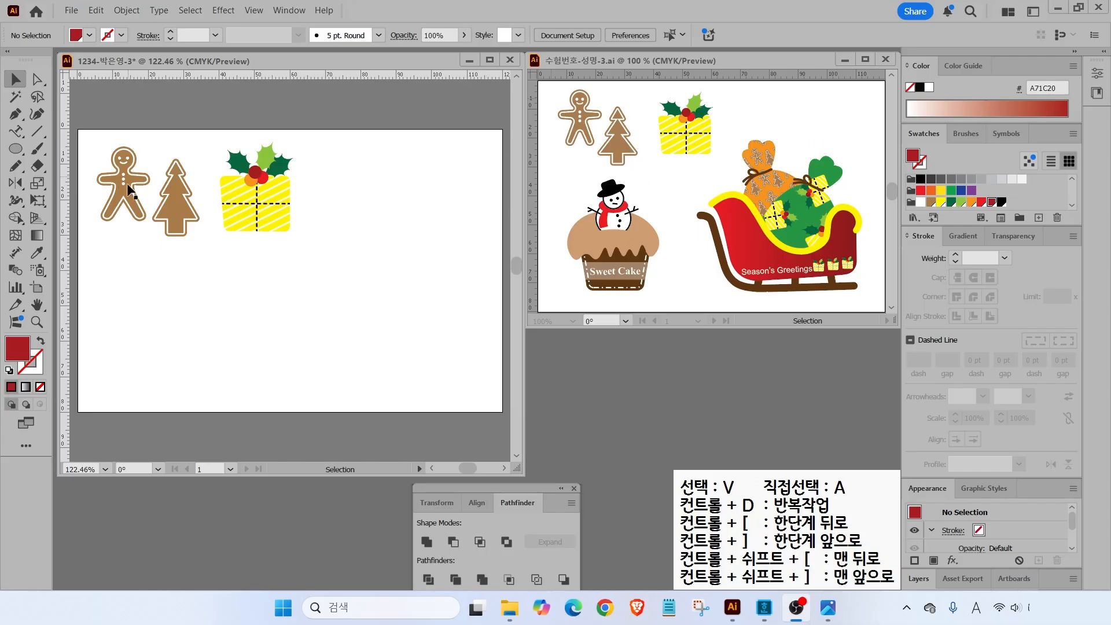
left_click_drag(64, 220, 260, 231)
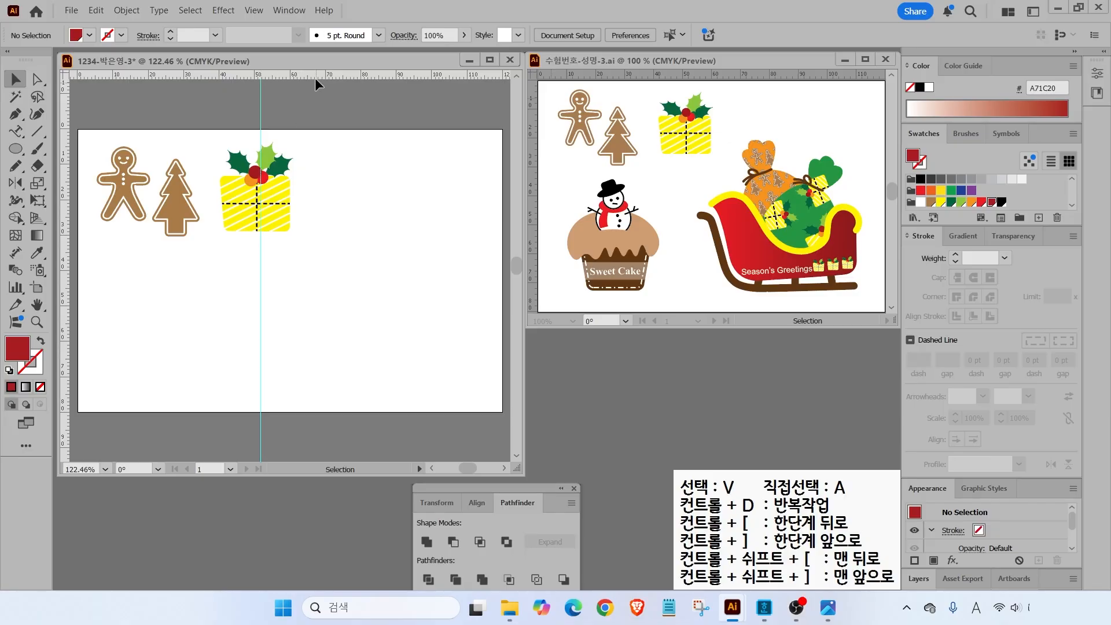
left_click_drag(311, 75, 314, 261)
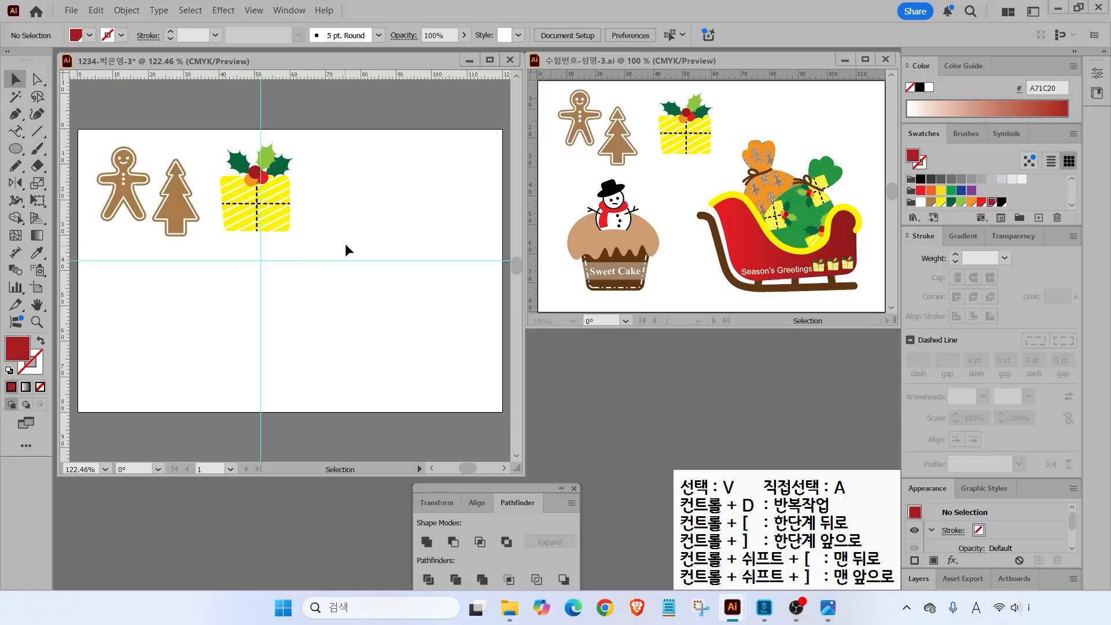
left_click(1002, 202)
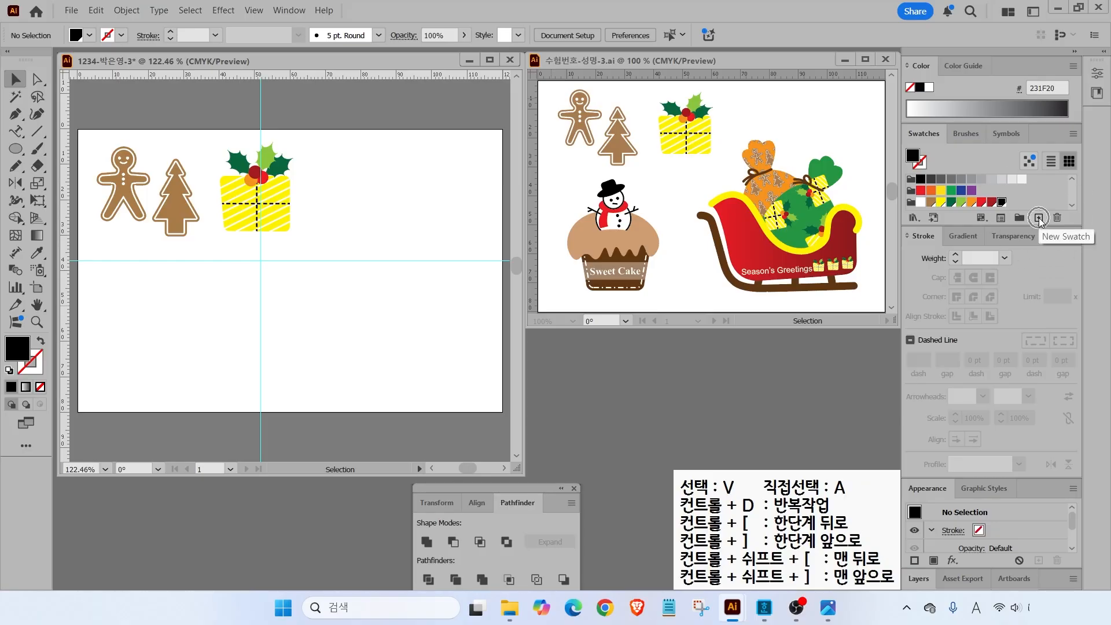
- Add a new global yellow CMYK swatch
left_click(1039, 218)
type("0")
key("Tab")
key("Tab")
type("100")
key("Tab")
type("0")
- Add a brown swatch with CMYK values 40, 10, 70, 50
key("Tab")
key("Return")
left_click(1040, 217)
left_click(586, 254)
type("40")
key("Tab")
type("10")
key("Tab")
left_click(589, 269)
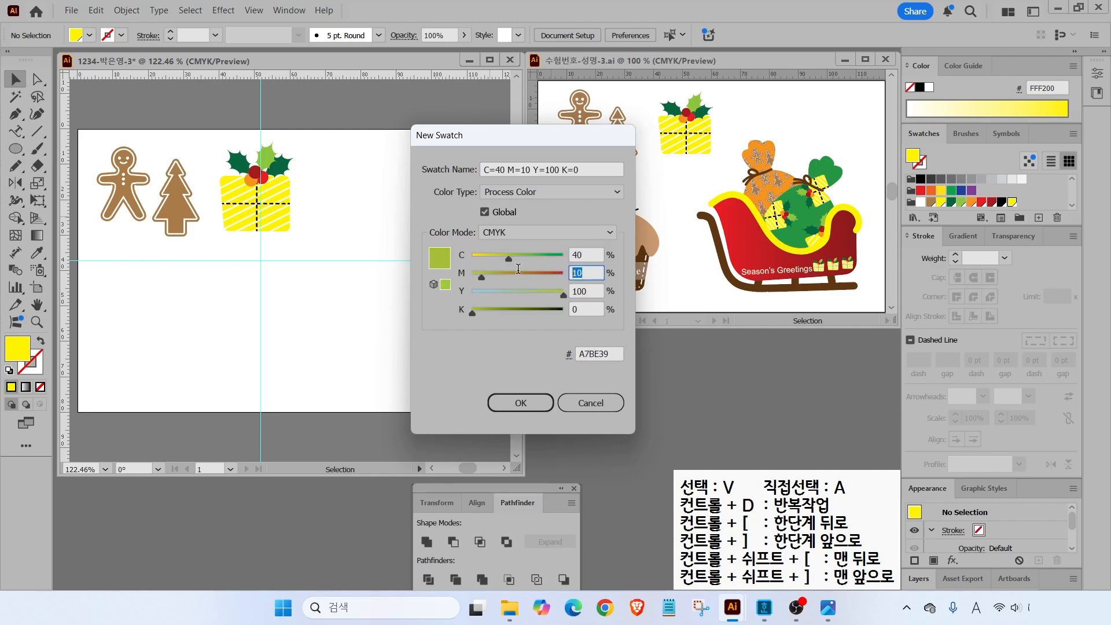
key("BackSpace")
key("BackSpace")
type("70")
- Add a green swatch using values 80, 10 and 10
key("Tab")
key("Tab")
type("50")
key("Return")
key("Tab")
type("80")
key("Tab")
type("10")
- Add an orange swatch using values 0, 50 and 0
key("Tab")
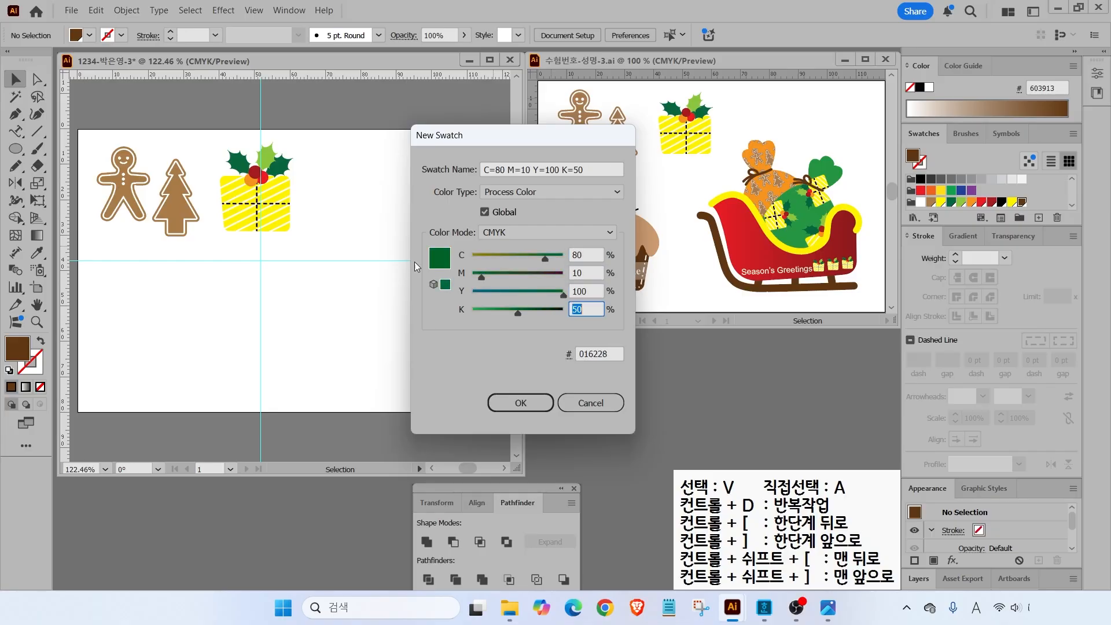
key("Tab")
type("10")
key("Return")
left_click(1039, 217)
key("Tab")
type("0")
key("Tab")
type("50")
key("Tab")
key("Tab")
type("0")
key("Return")
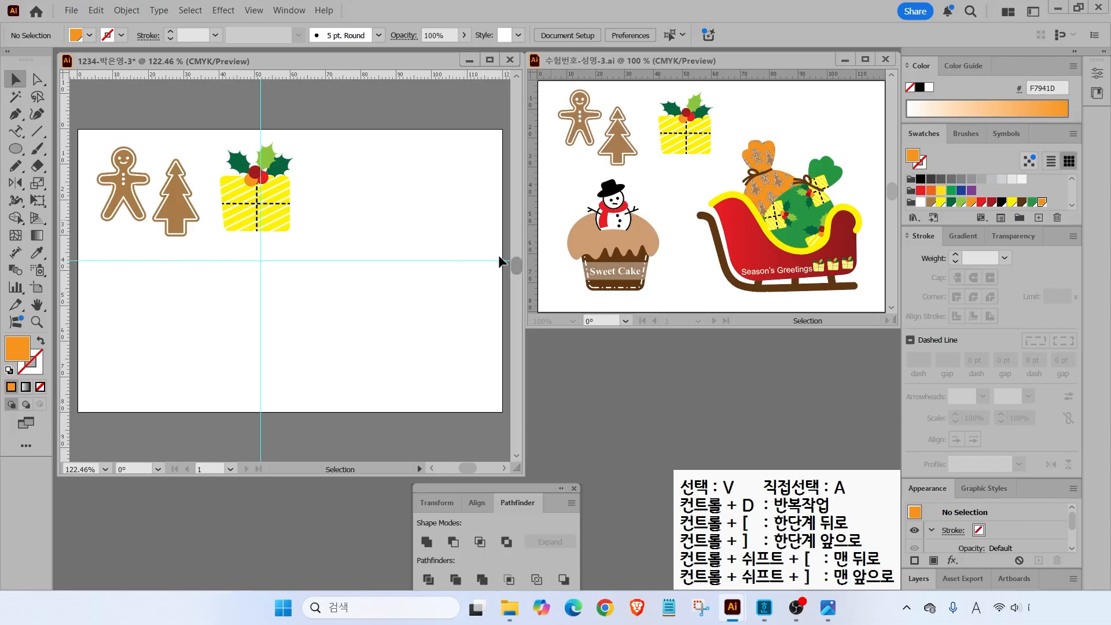
- Apply a linear gradient fill and set its left stop to bright red (100, 100)
left_click(962, 236)
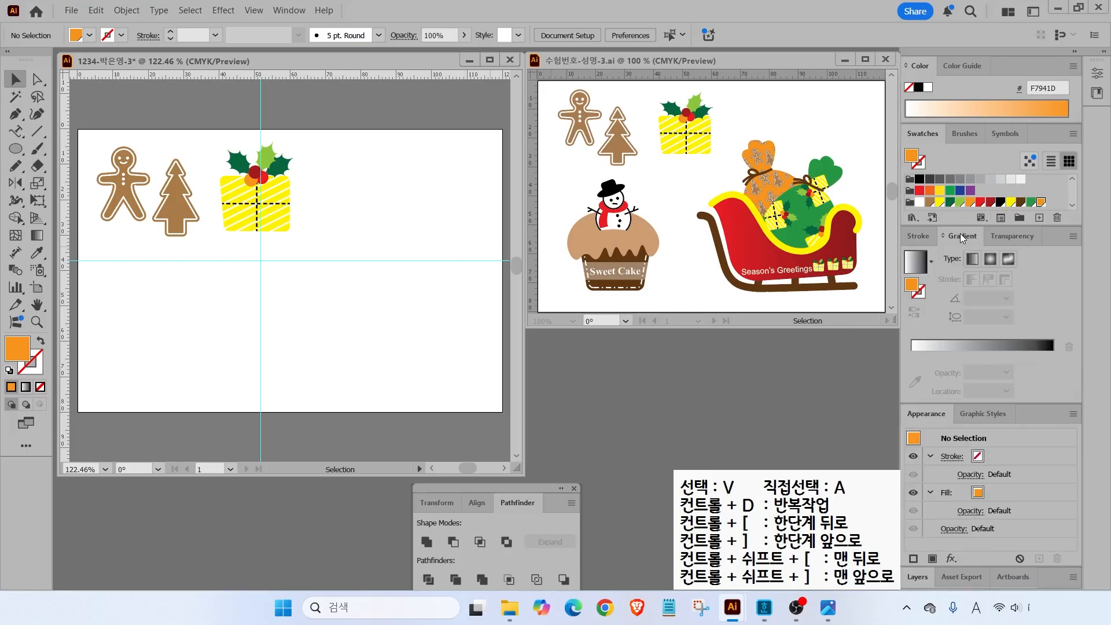
left_click(917, 264)
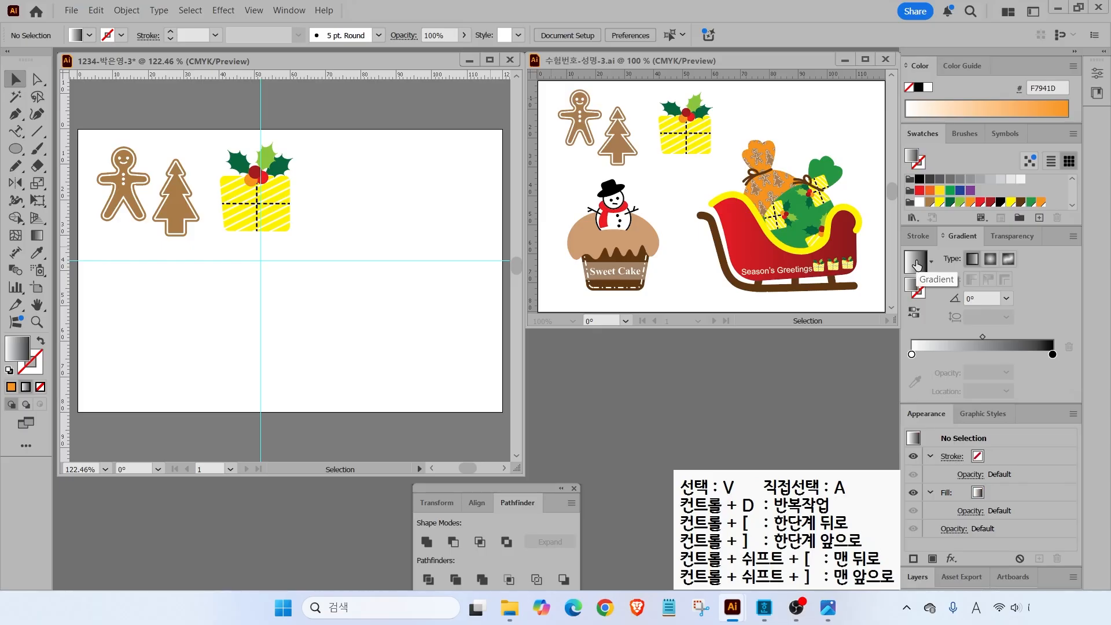
double_click(913, 354)
left_click(1022, 405)
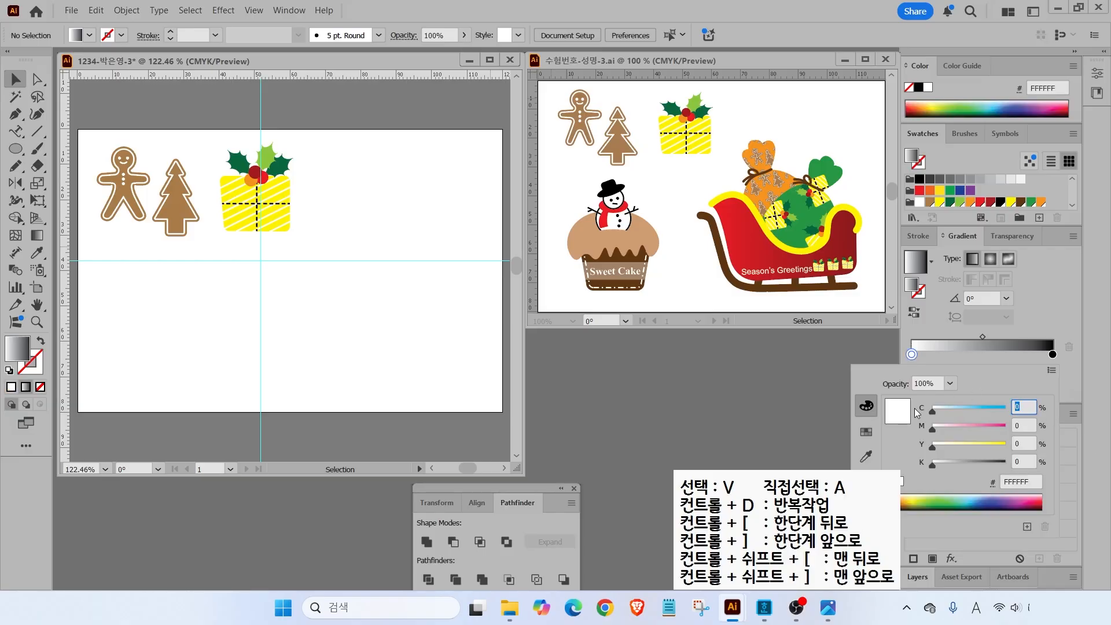
key("Tab")
type("100")
key("Tab")
type("100")
key("Tab")
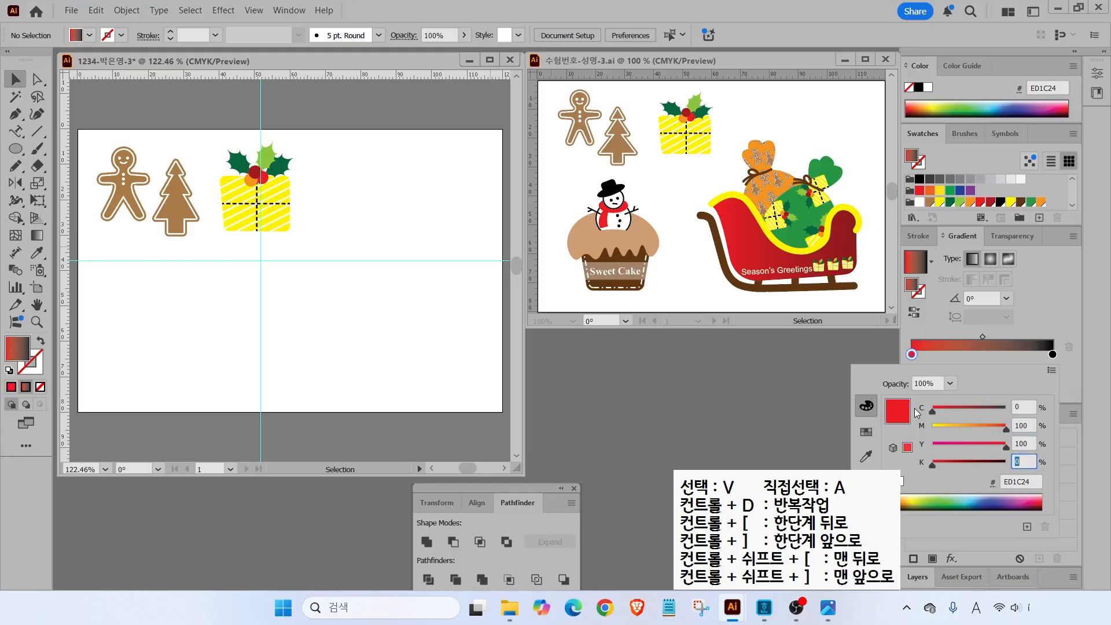
- Set the right gradient stop to dark red (30, 100, 30), then restore default white fill and black stroke
left_click(1053, 354)
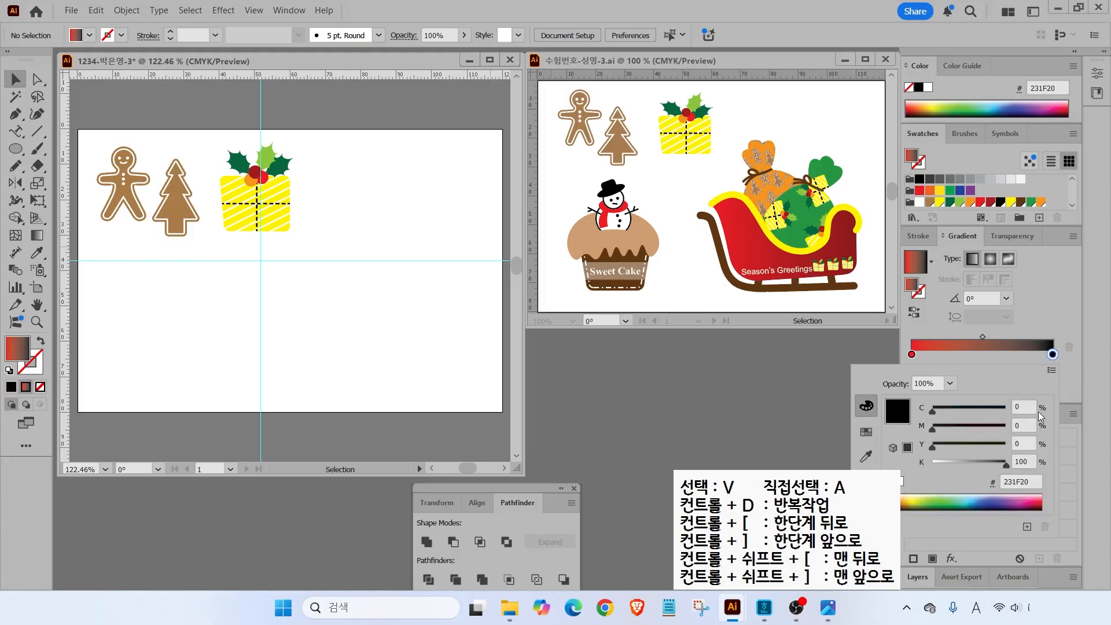
type("30")
key("Tab")
type("100")
key("Tab")
type("100")
key("Tab")
type("30")
key("Return")
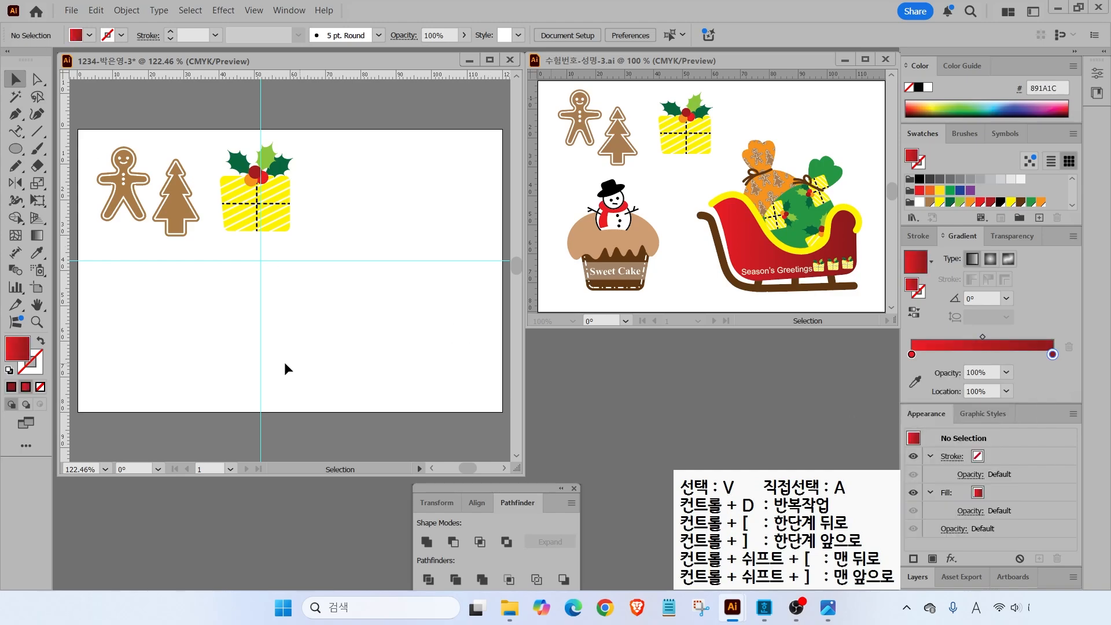
left_click(9, 370)
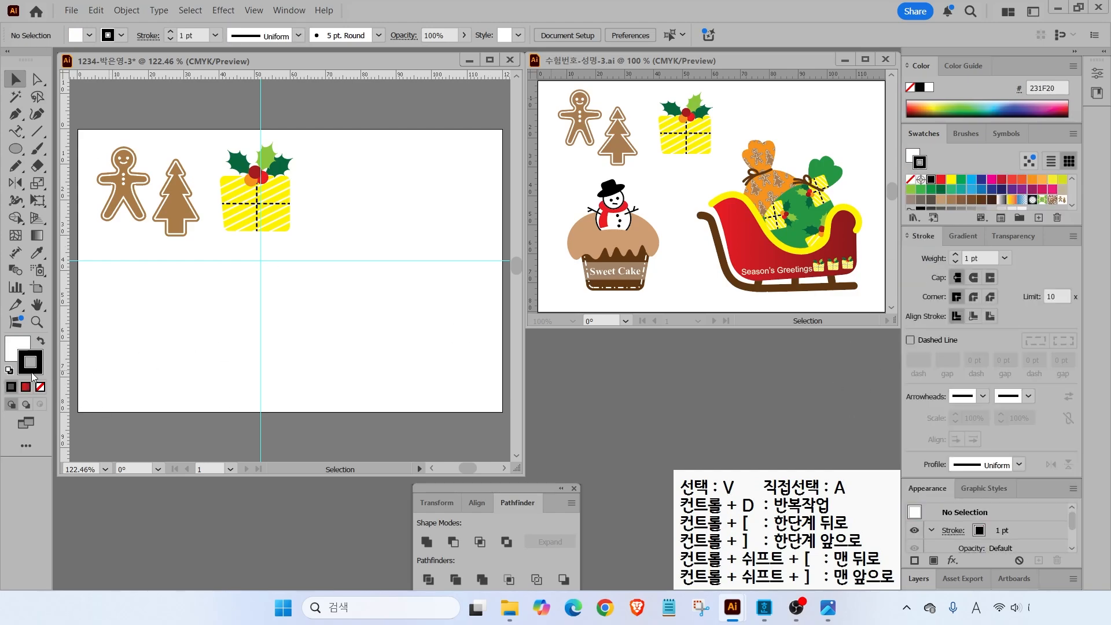
- Draw a closed curved sleigh-body outline with the Pen tool below the gift box
left_click(918, 237)
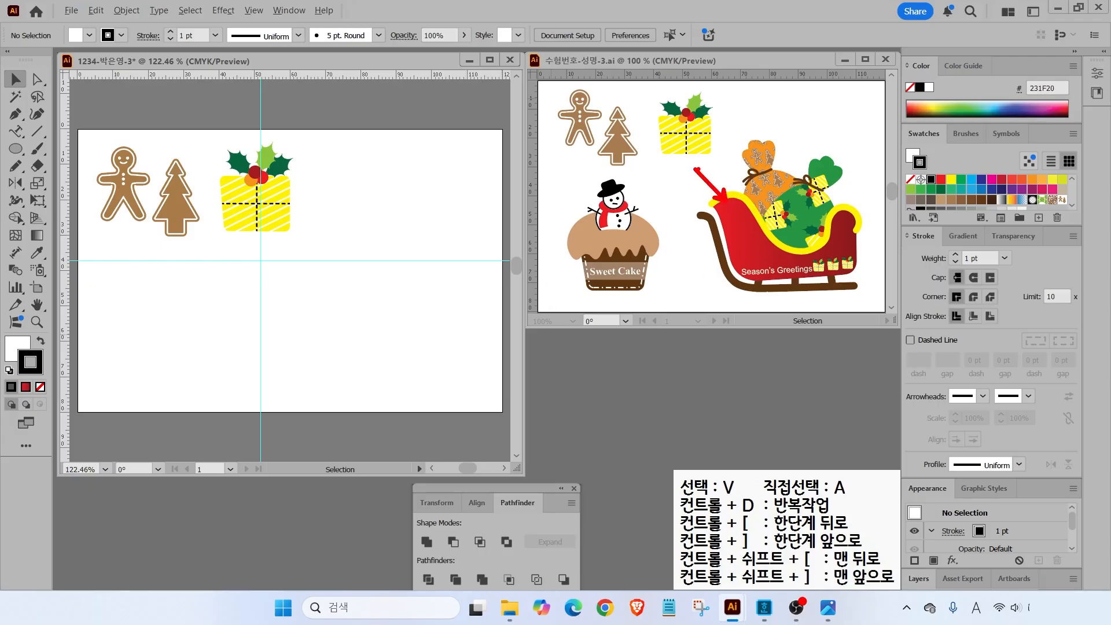
left_click(15, 114)
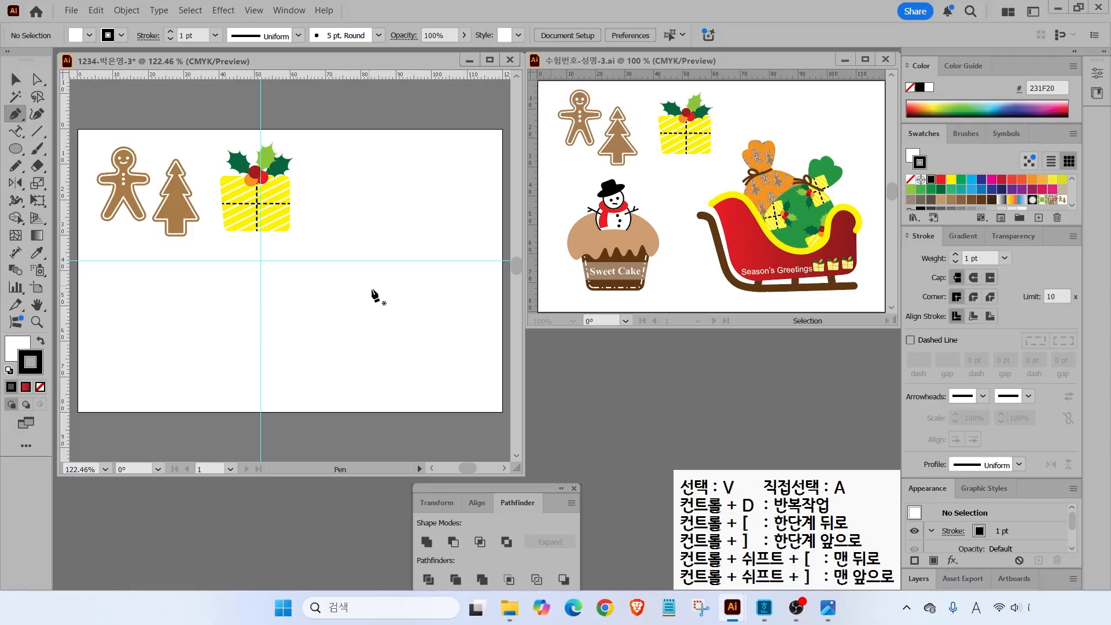
left_click(263, 281)
left_click_drag(288, 266, 300, 264)
left_click_drag(350, 311, 352, 313)
left_click_drag(413, 348, 447, 347)
left_click_drag(451, 306, 464, 344)
left_click(477, 374)
left_click_drag(455, 392, 433, 392)
left_click(313, 398)
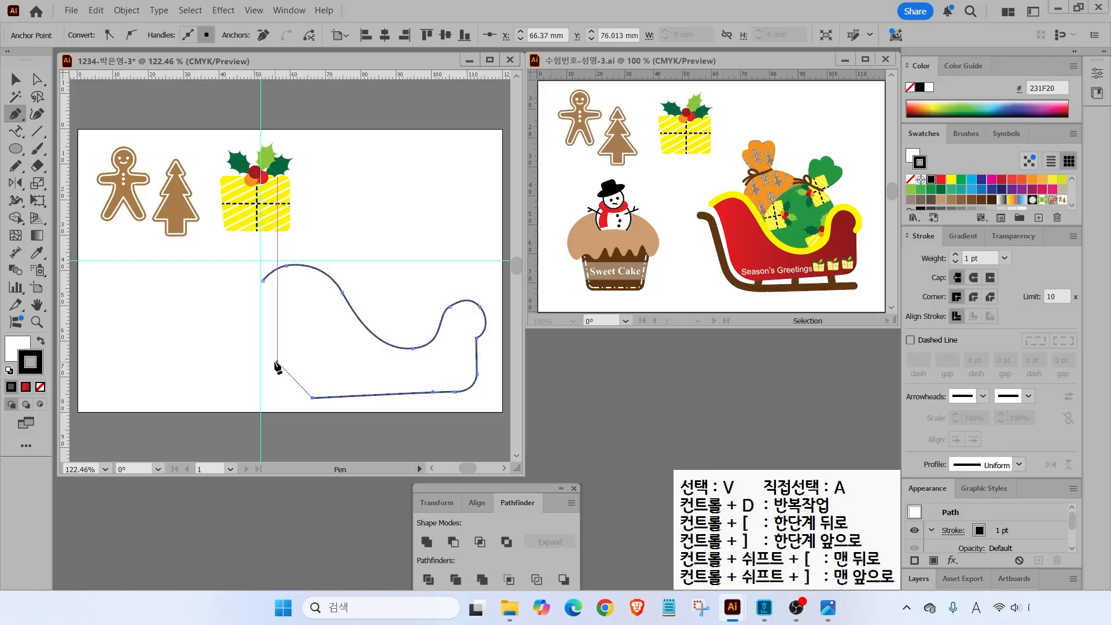
left_click_drag(289, 371, 284, 345)
left_click(263, 281)
- Adjust the sleigh's anchors, scale it smaller, move it up, and stretch its front
left_click(38, 81)
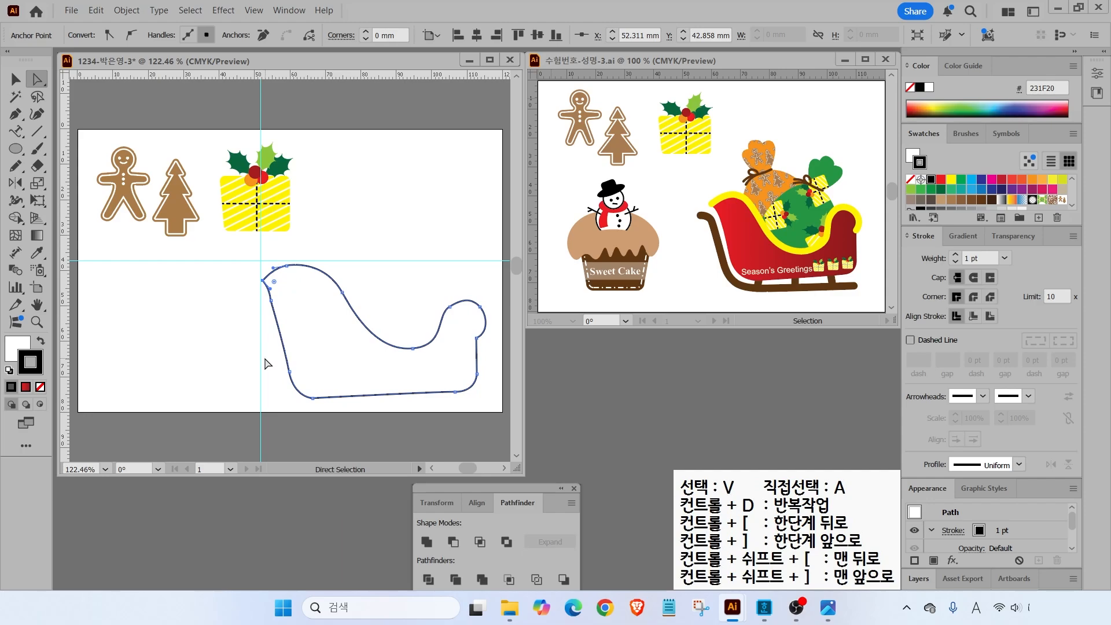
left_click_drag(271, 300, 277, 300)
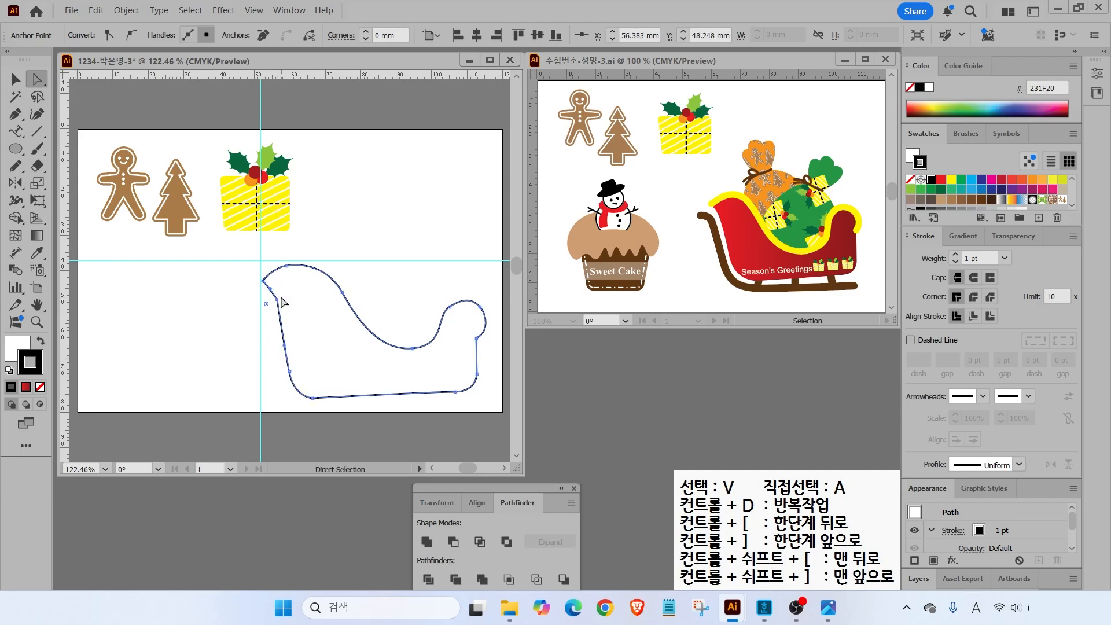
key("v")
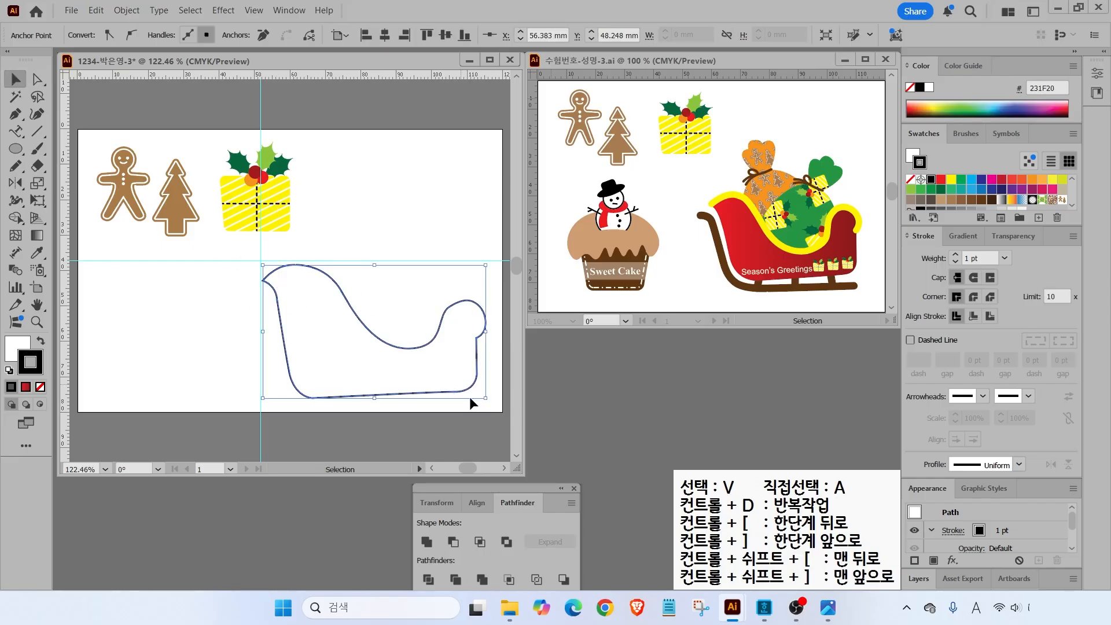
left_click_drag(485, 396, 451, 377)
left_click_drag(416, 319, 415, 308)
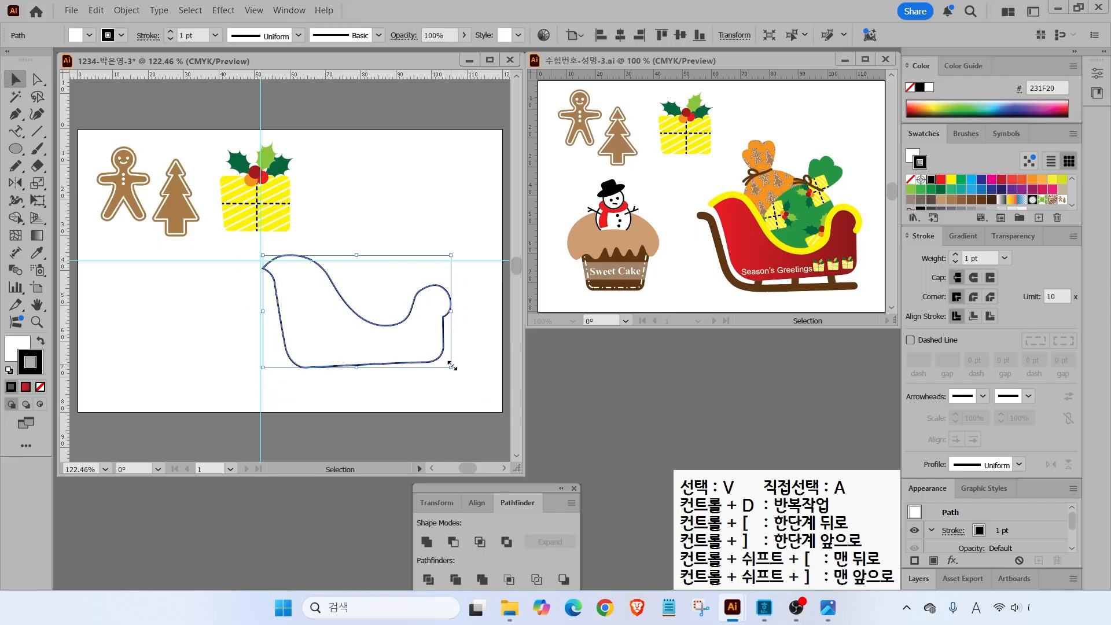
left_click(37, 79)
left_click_drag(374, 256, 463, 344)
left_click_drag(351, 310, 403, 330)
left_click(404, 327)
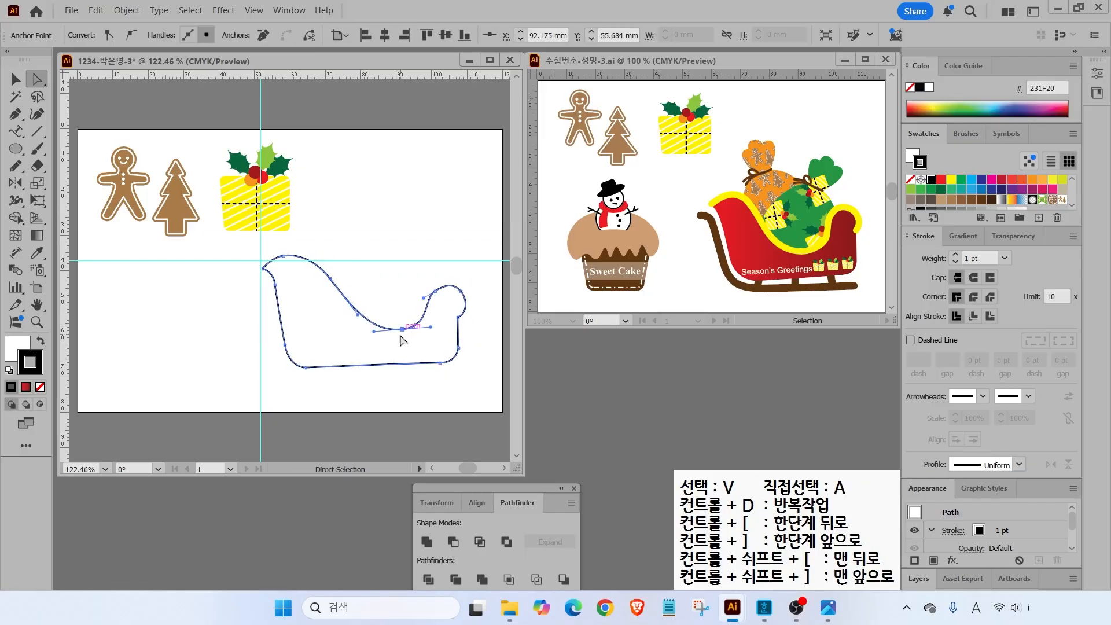
left_click(342, 391)
- Stretch the sleigh outline taller and fine-tune the seat-curve anchor
left_click(15, 79)
left_click(359, 365)
left_click(386, 386)
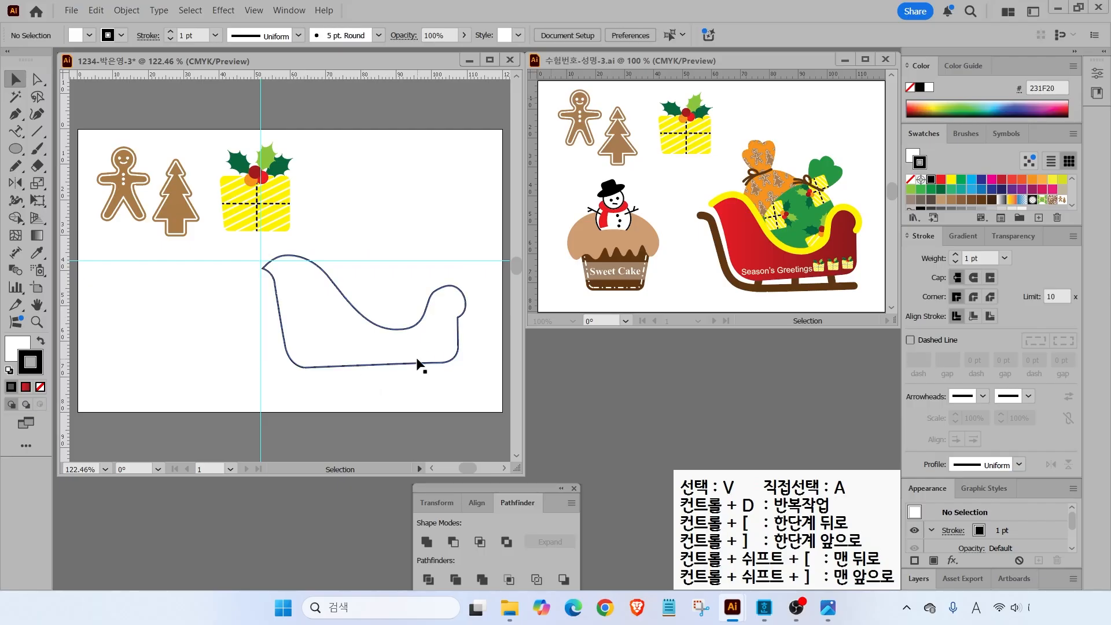
left_click(401, 362)
left_click_drag(365, 368, 364, 377)
key("a")
left_click(403, 317)
left_click(402, 335)
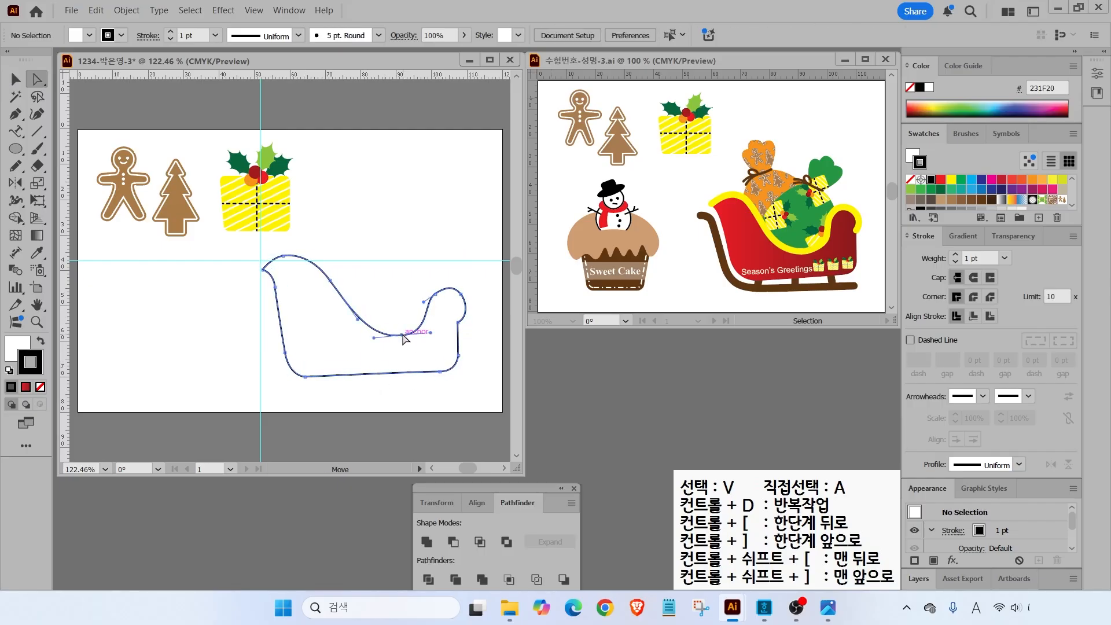
left_click(401, 278)
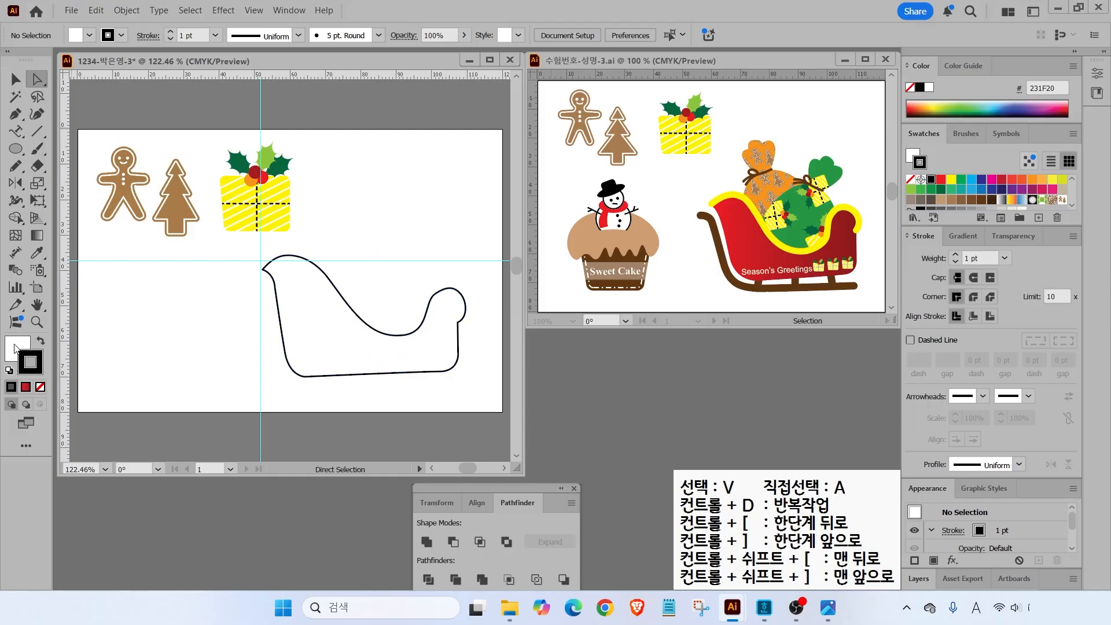
left_click(15, 347)
left_click(961, 235)
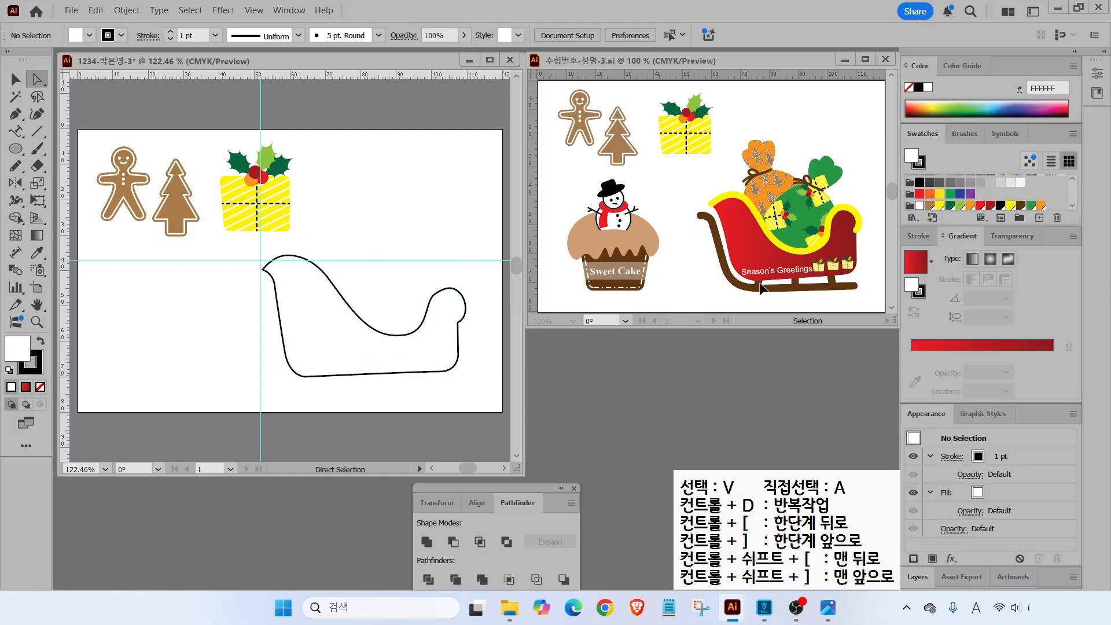
- Fill the sleigh body with the red gradient and remove its black outline
left_click_drag(911, 265, 359, 342)
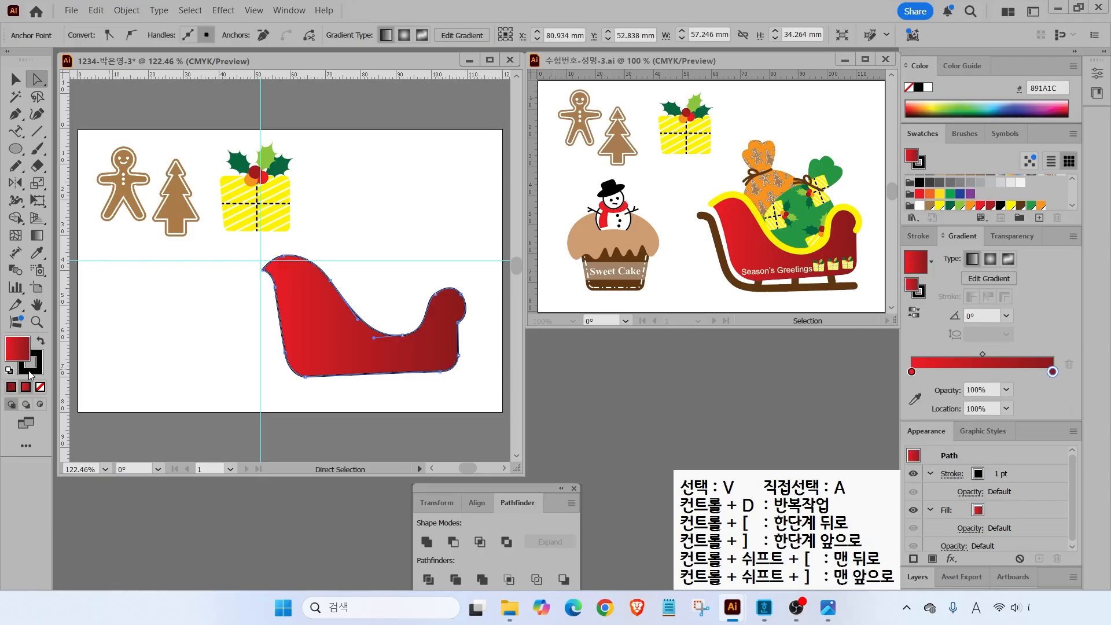
left_click(32, 363)
left_click(40, 387)
left_click(161, 359)
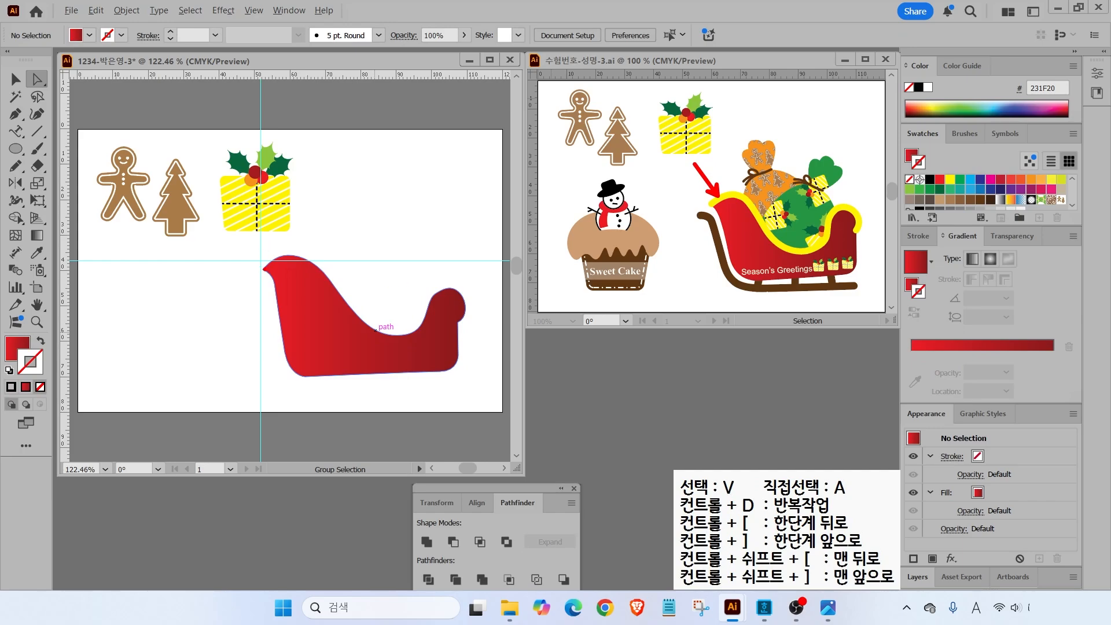
- Duplicate the red sleigh body just above the original
key("a")
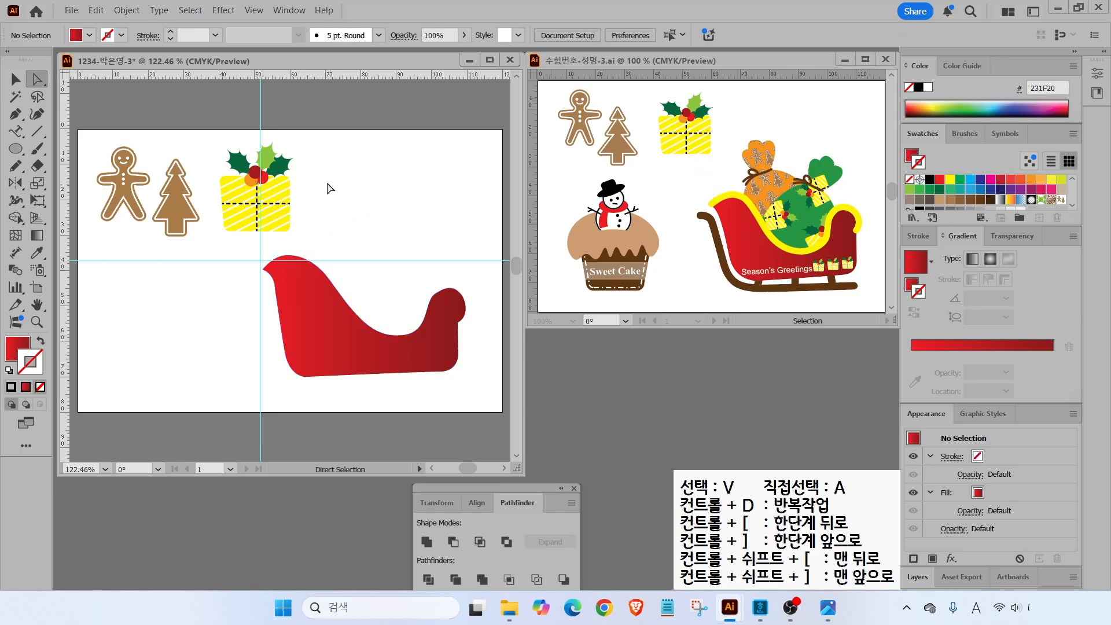
left_click(303, 284)
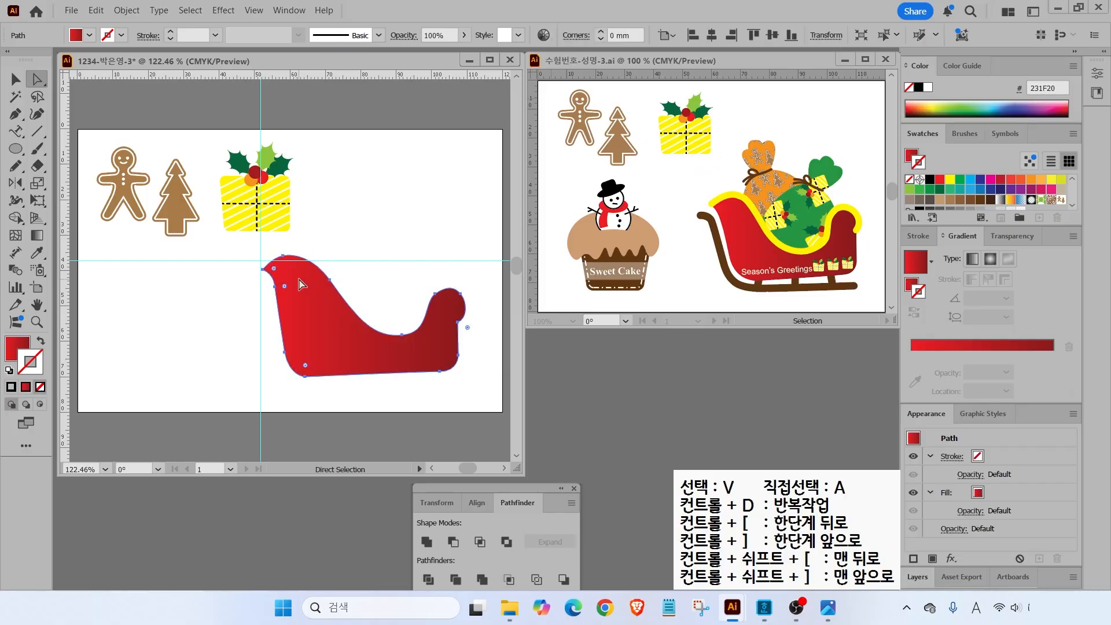
left_click_drag(300, 289, 340, 202)
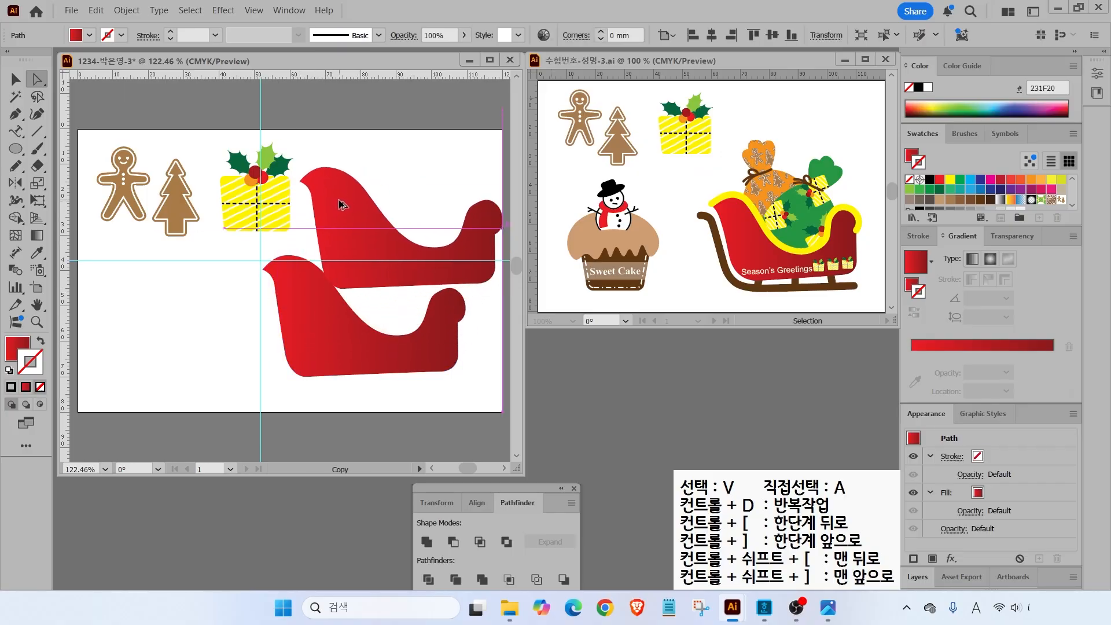
left_click(392, 152)
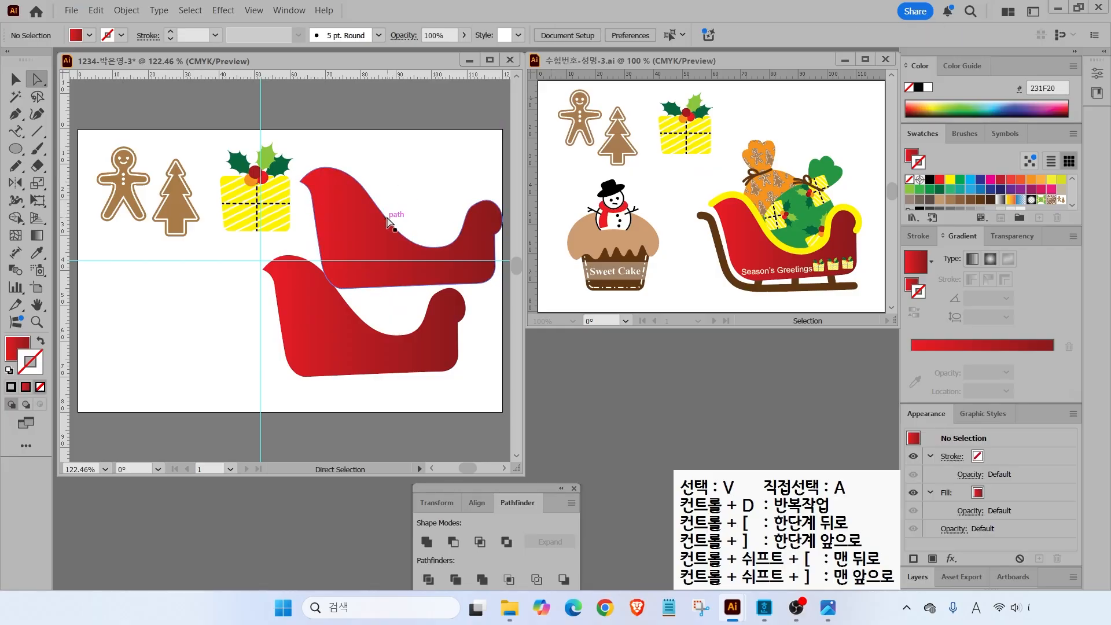
left_click_drag(387, 178, 318, 199)
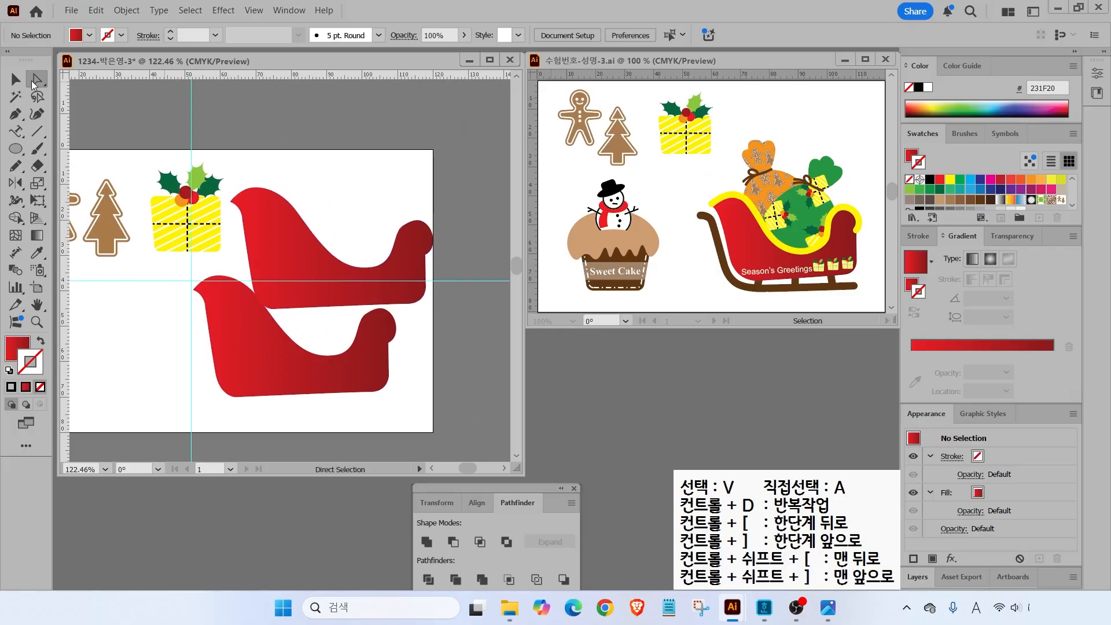
- Delete the upper copy's lower anchors, leaving an open wavy top edge as a stroke
left_click(302, 250)
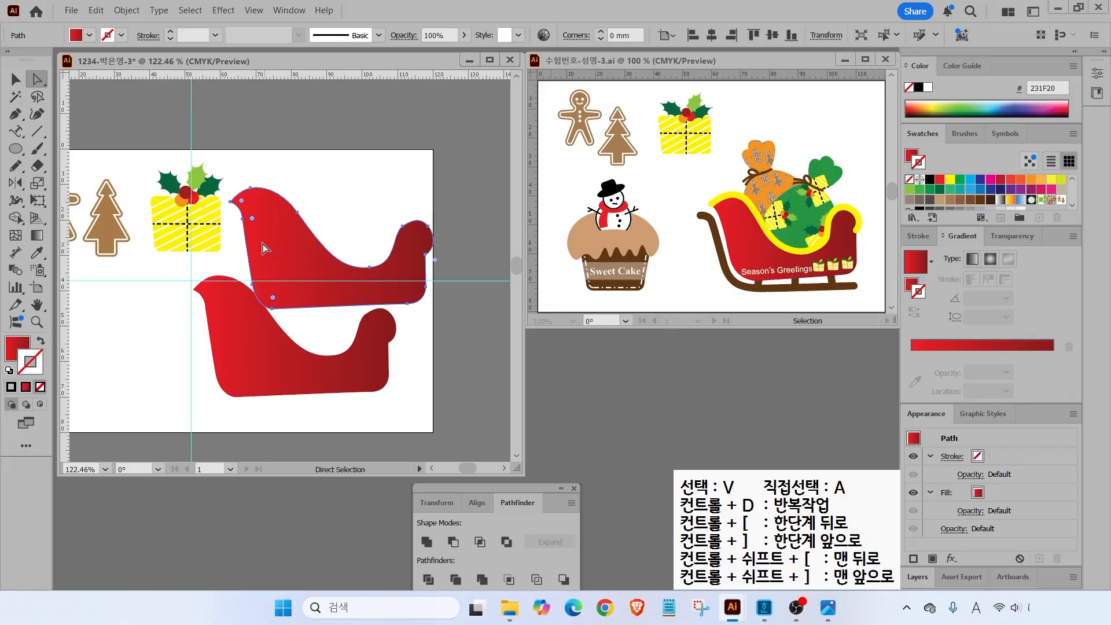
left_click_drag(280, 244, 297, 223)
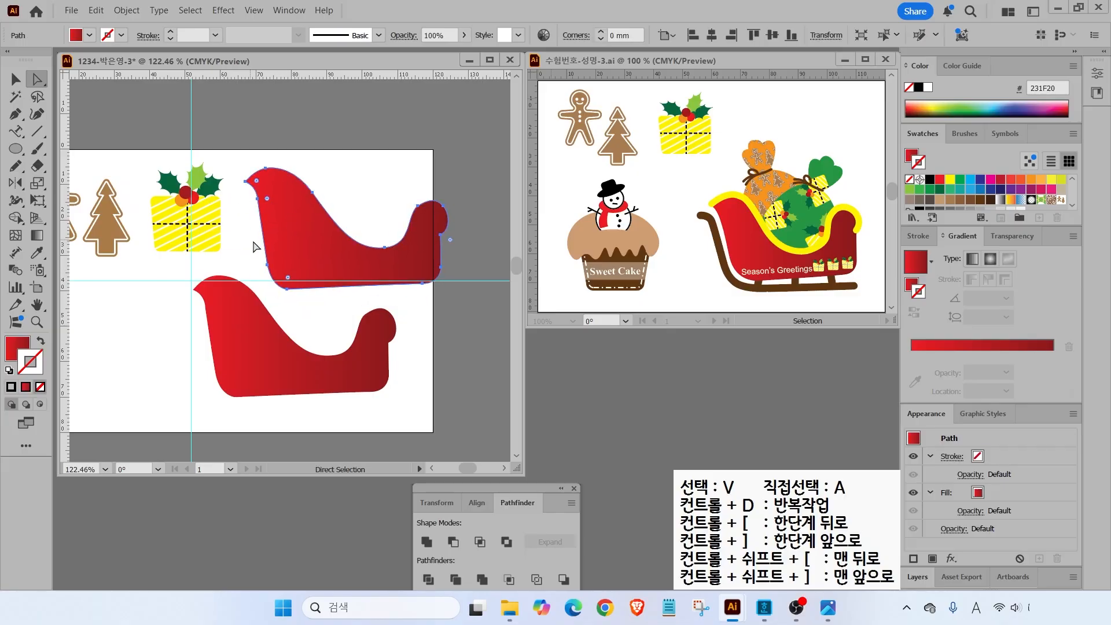
left_click_drag(271, 274, 311, 294)
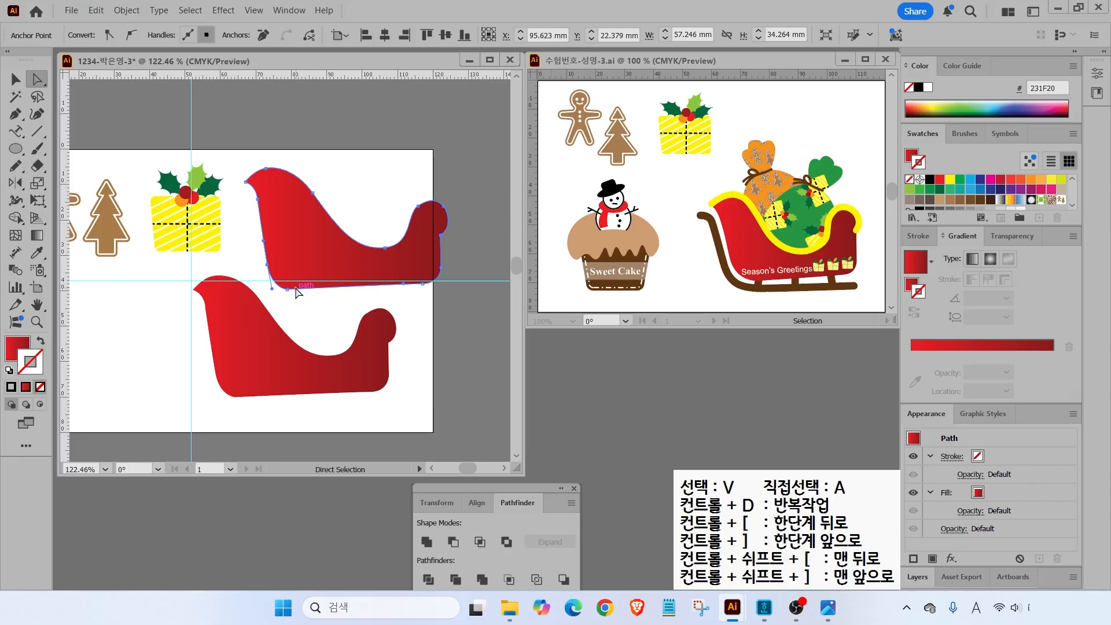
key("Delete")
left_click_drag(415, 297, 466, 255)
key("Delete")
left_click_drag(248, 210, 266, 192)
key("Delete")
left_click(39, 341)
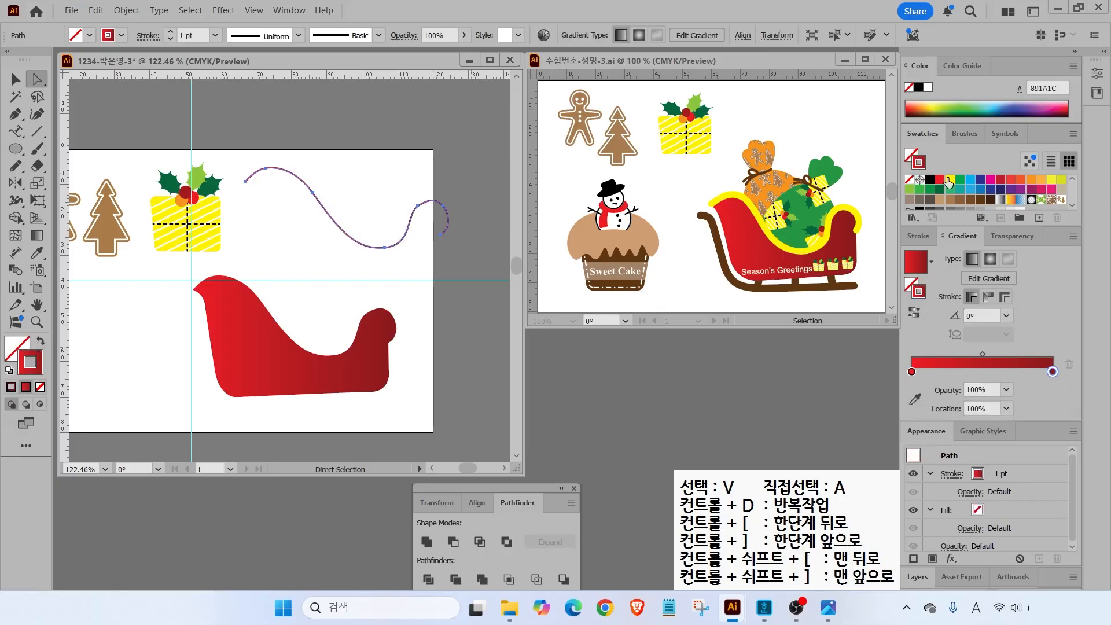
- Give the wave a yellow stroke and lay it along the sleigh's upper edge
left_click(948, 181)
scroll(950, 185, "down", 3)
left_click(1011, 202)
left_click(16, 79)
left_click(301, 213)
mouse_move(329, 215)
left_mouse_down()
mouse_move(282, 271)
mouse_move(278, 321)
left_mouse_up()
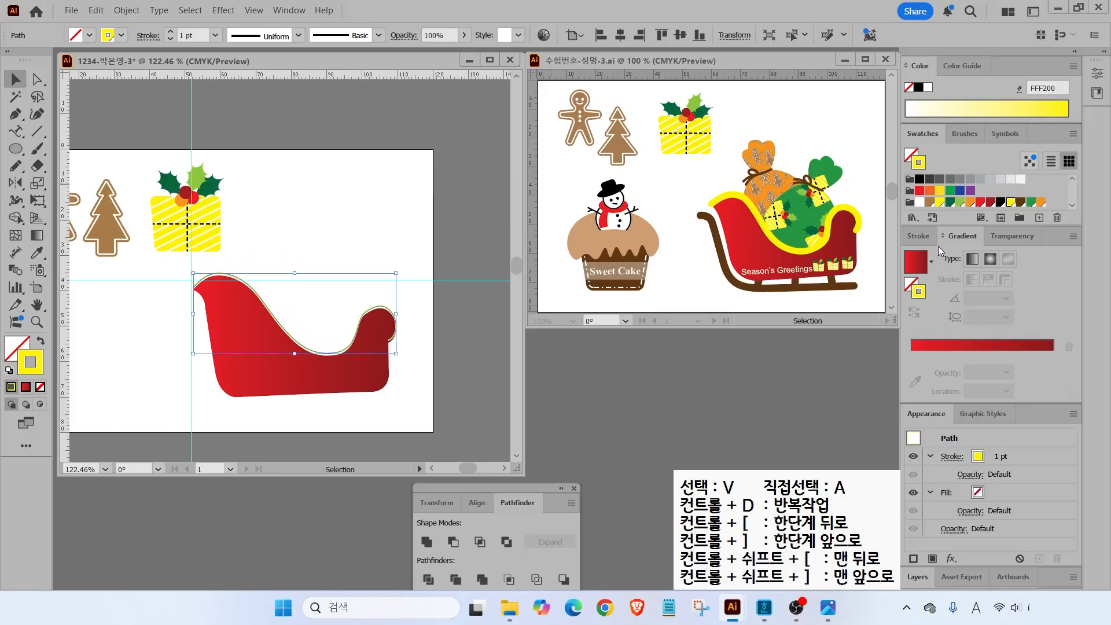
- Set the yellow rim stroke to 8 pt with round caps
left_click(922, 235)
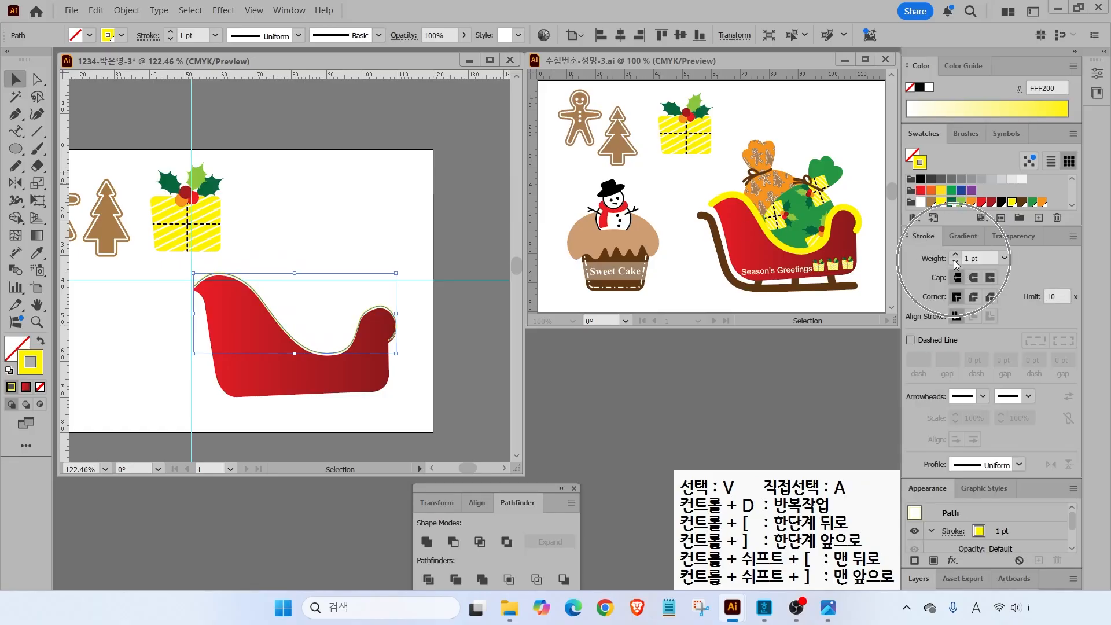
left_click(954, 255)
left_click(954, 256)
left_click(954, 255)
left_click(954, 255)
left_click(954, 255)
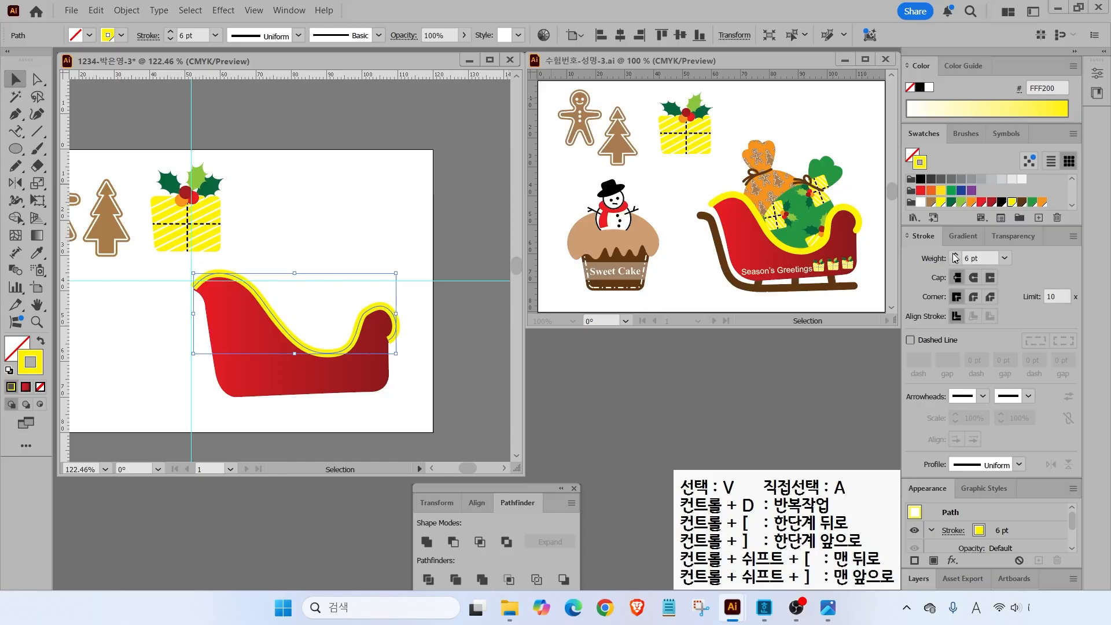
left_click(954, 256)
left_click(955, 255)
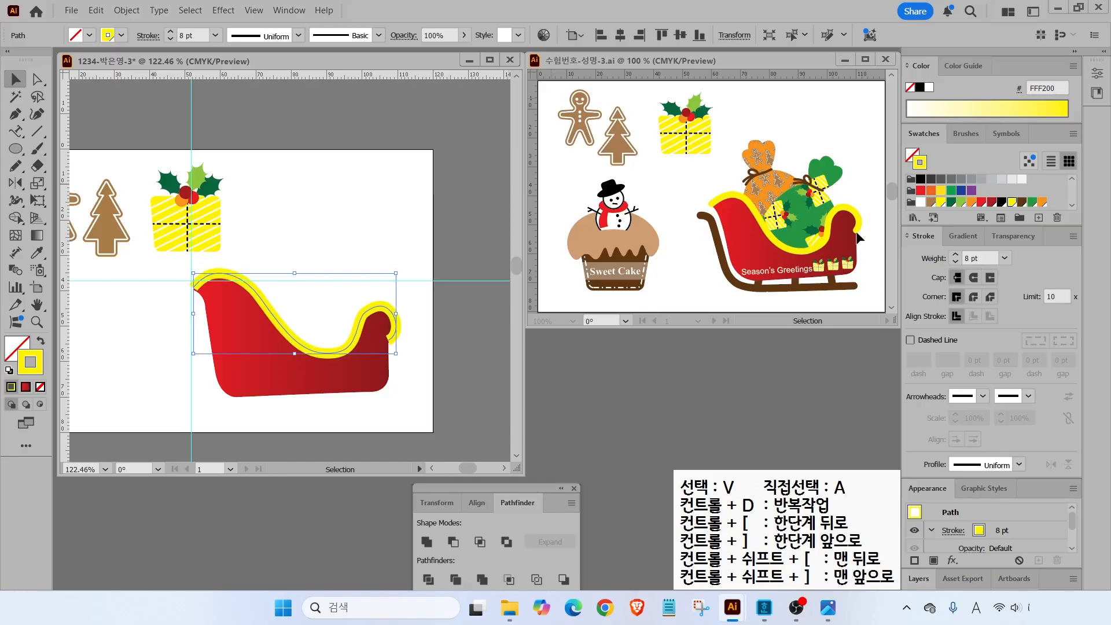
left_click(974, 280)
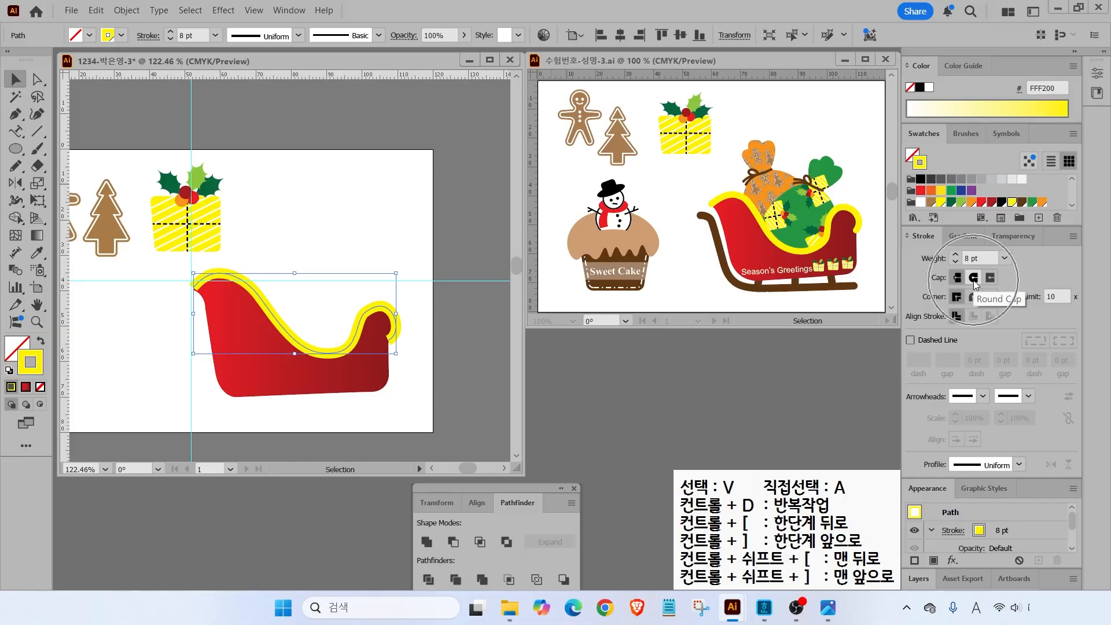
left_click(328, 175)
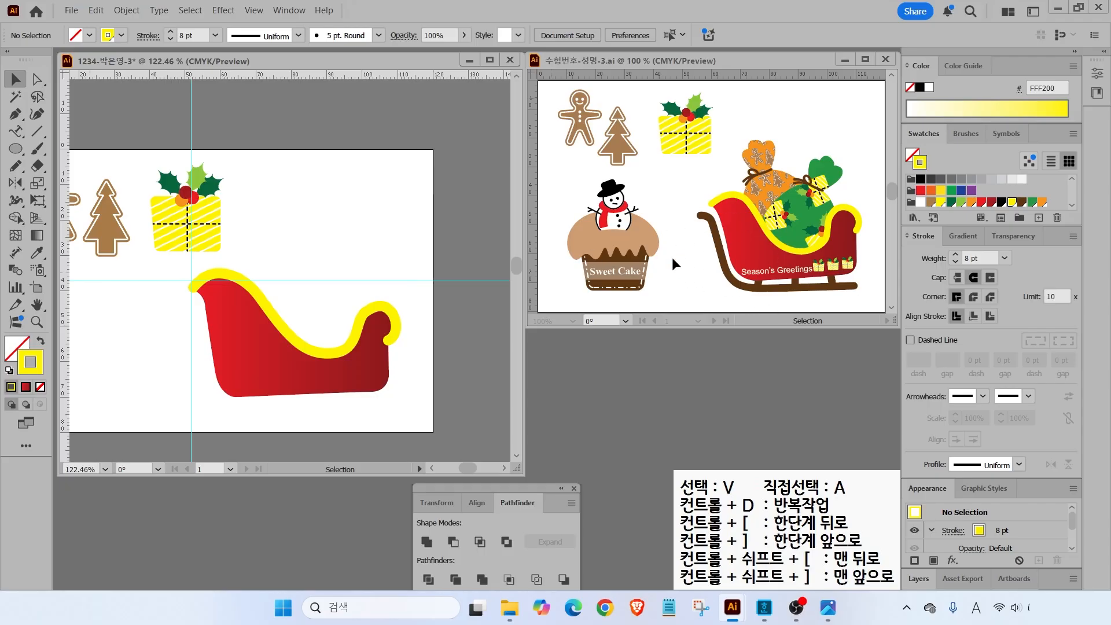
- Draw the curved runner path beneath the sleigh with the Pen tool
left_click(15, 114)
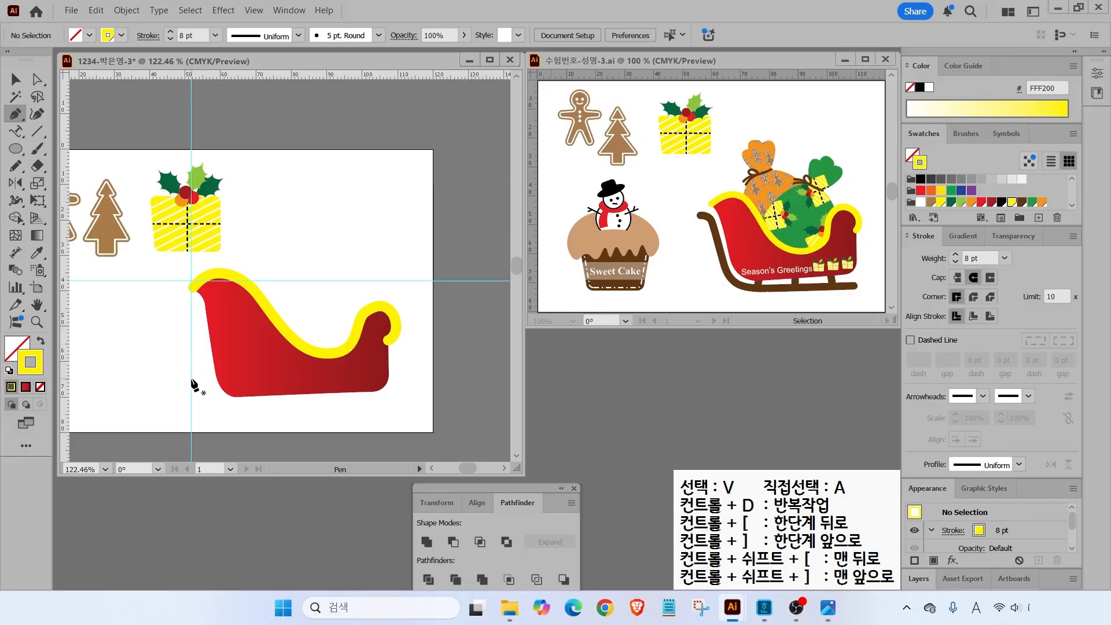
left_click(175, 311)
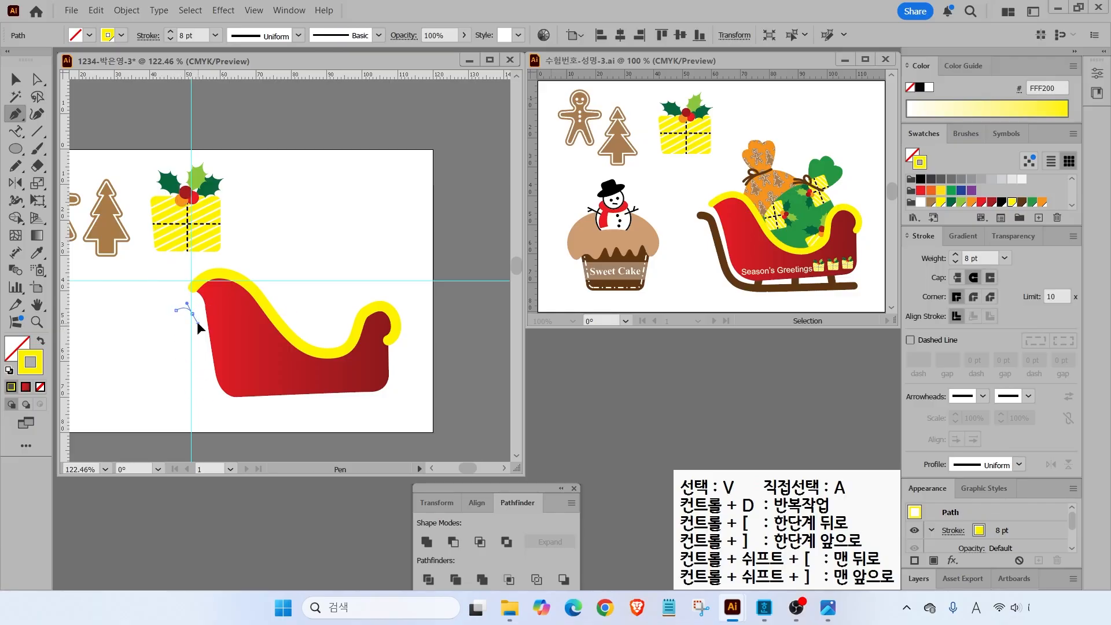
left_click(192, 313)
left_click(212, 404)
mouse_move(237, 415)
left_mouse_down()
mouse_move(263, 412)
mouse_move(248, 415)
left_mouse_up()
key("ctrl+z")
left_click(376, 413)
key("v")
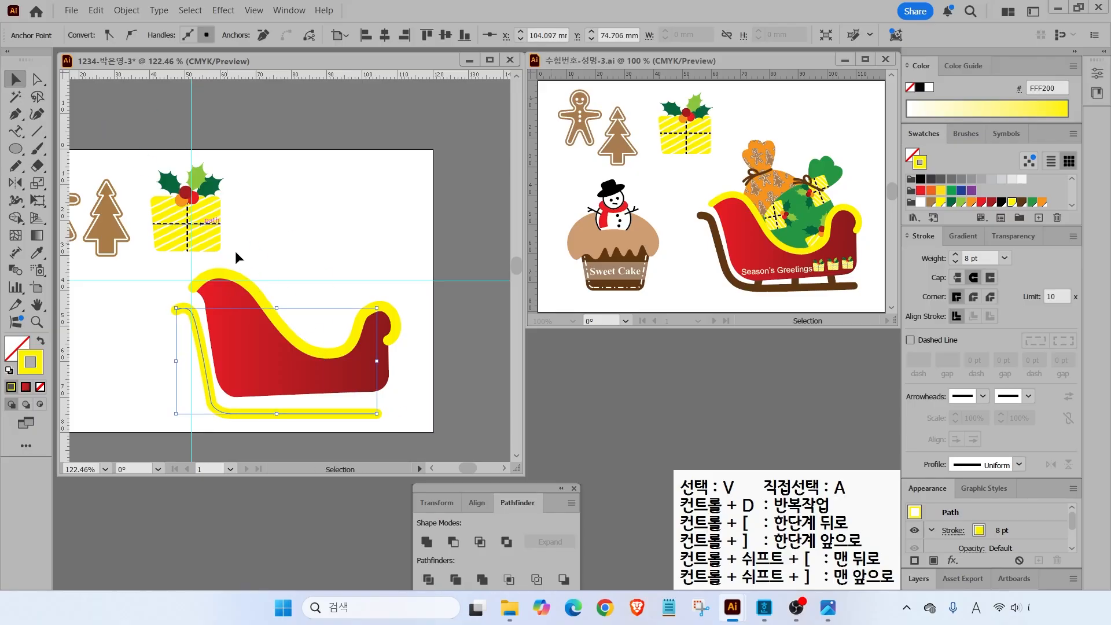
- Colour the runner stroke brown and extend its right end
left_click(1021, 202)
left_click(40, 78)
left_click(242, 413)
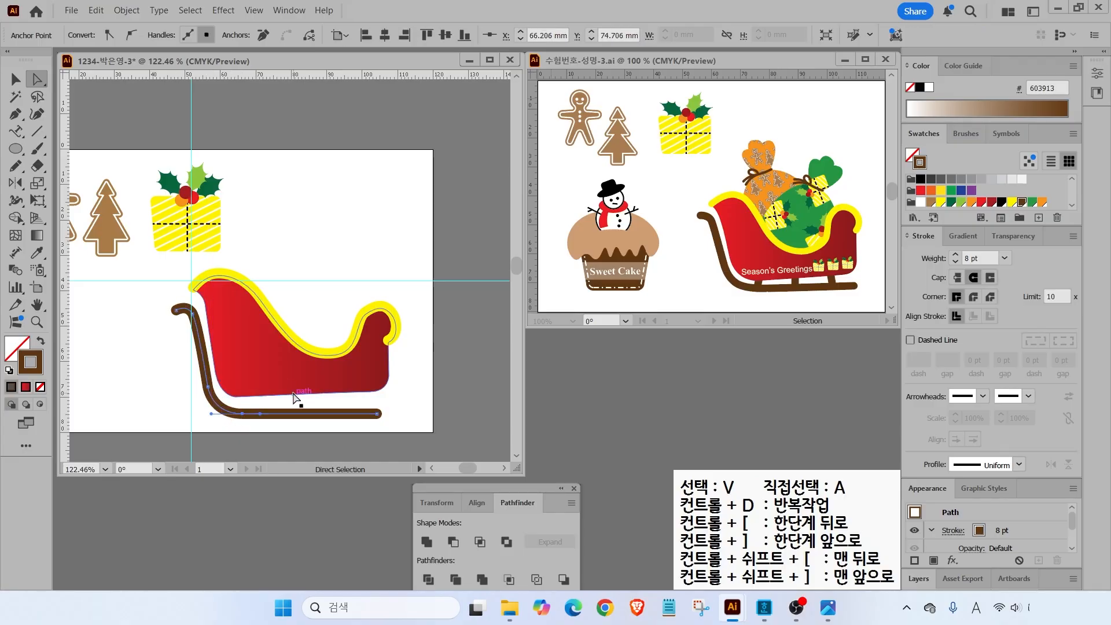
left_click(377, 413)
key("v")
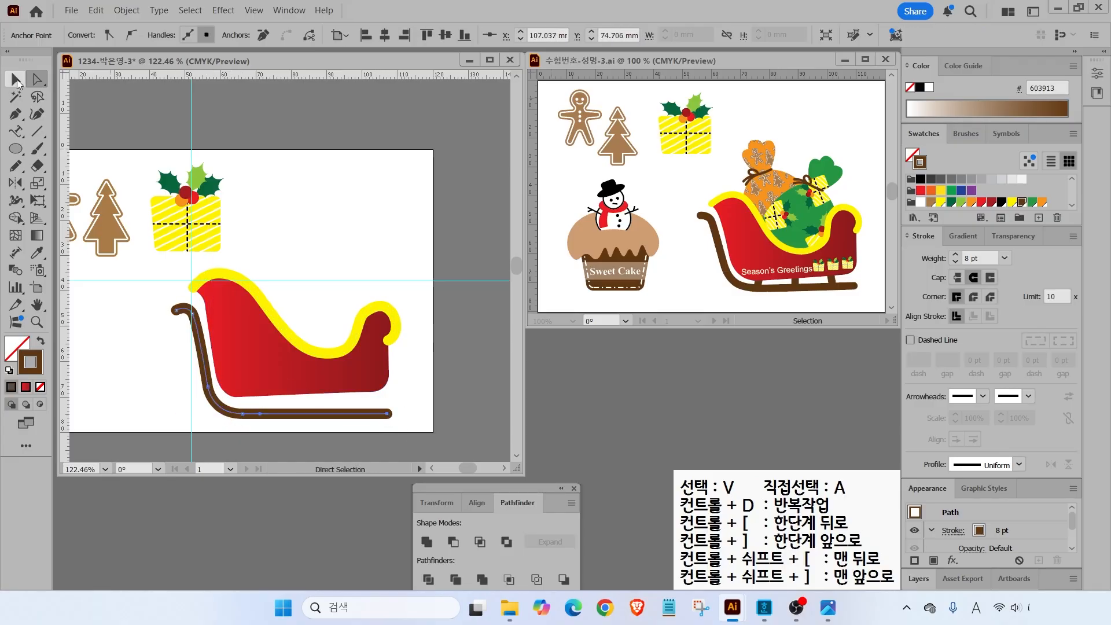
left_click(134, 353)
left_click(230, 413)
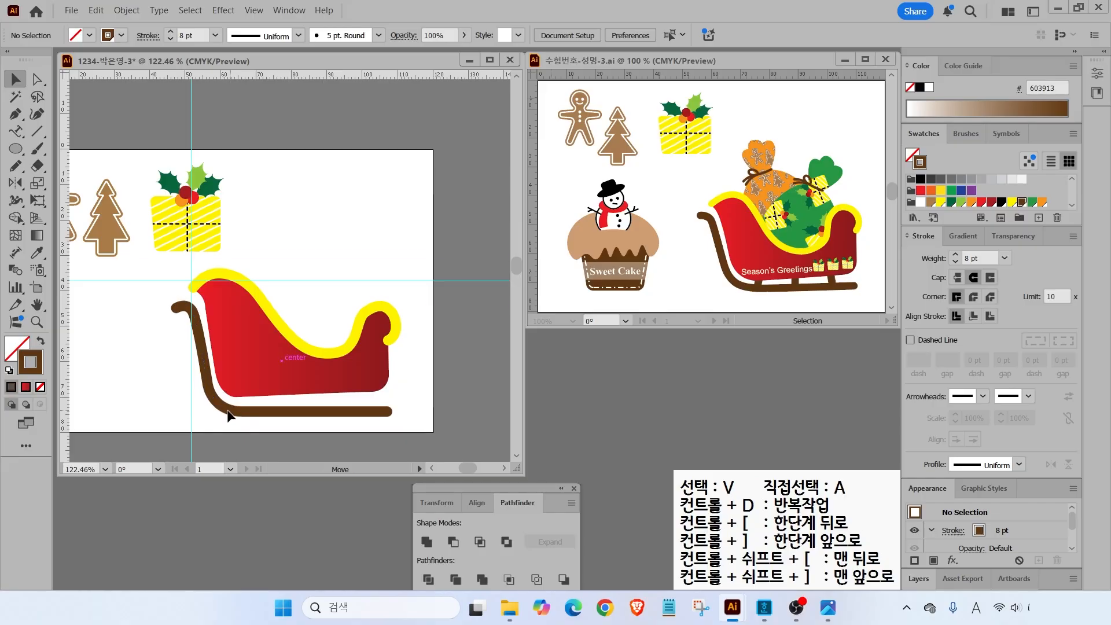
- Draw three brown struts from the sleigh body down to the runner
left_click(36, 132)
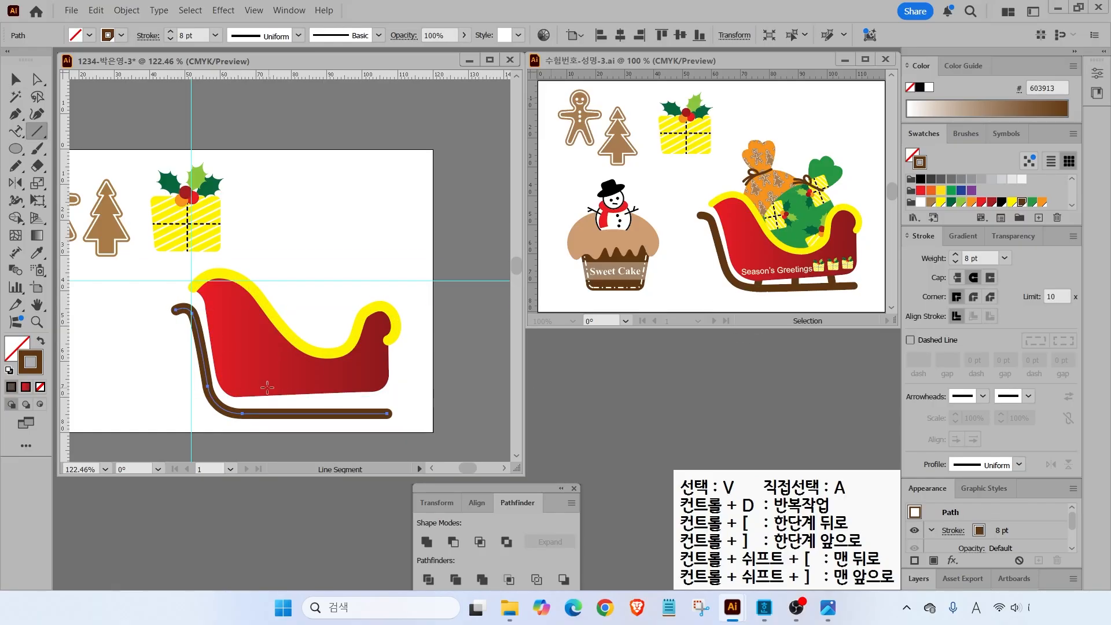
left_click_drag(260, 384, 259, 413)
left_click_drag(317, 385, 318, 414)
left_click_drag(368, 383, 372, 412)
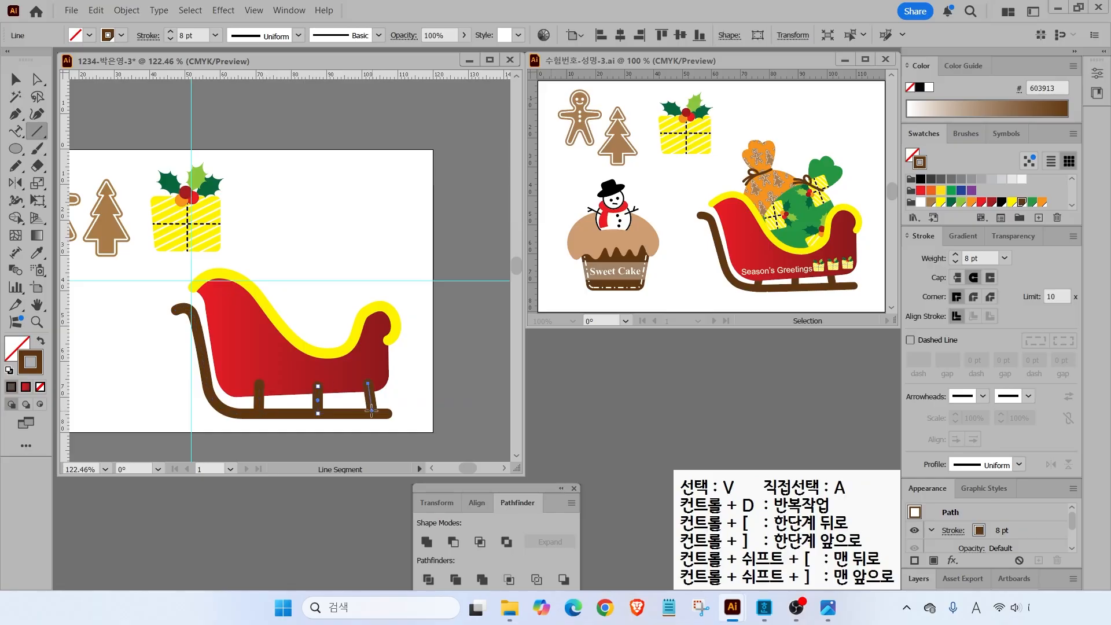
- Send the runner behind the red sleigh body, then reset default fill and stroke
left_click(16, 79)
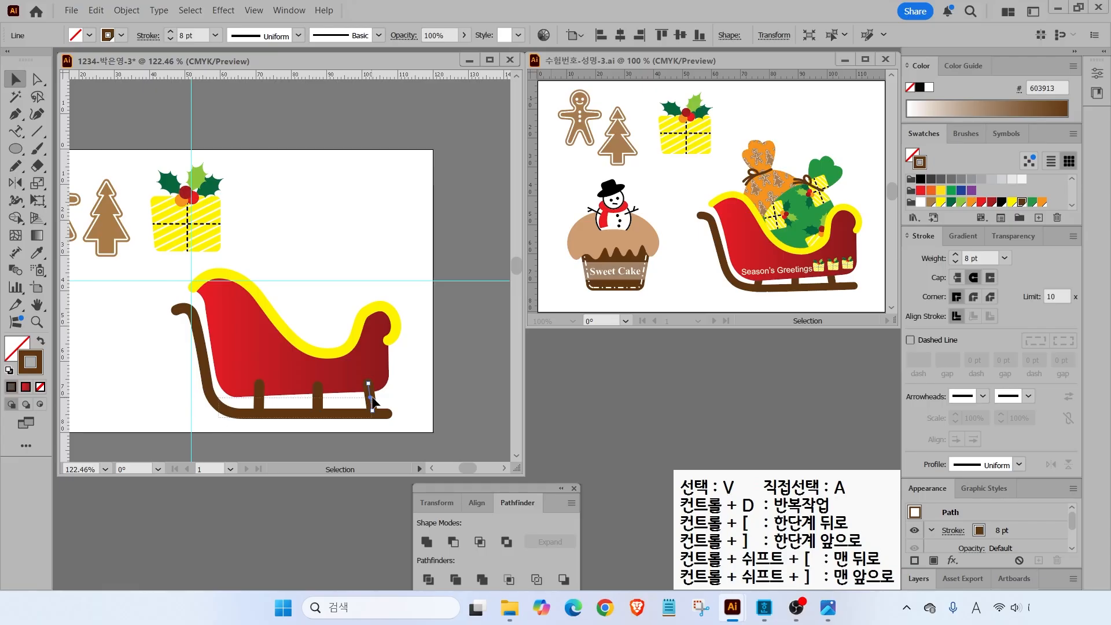
left_click(272, 413)
right_click(260, 408)
mouse_move(329, 523)
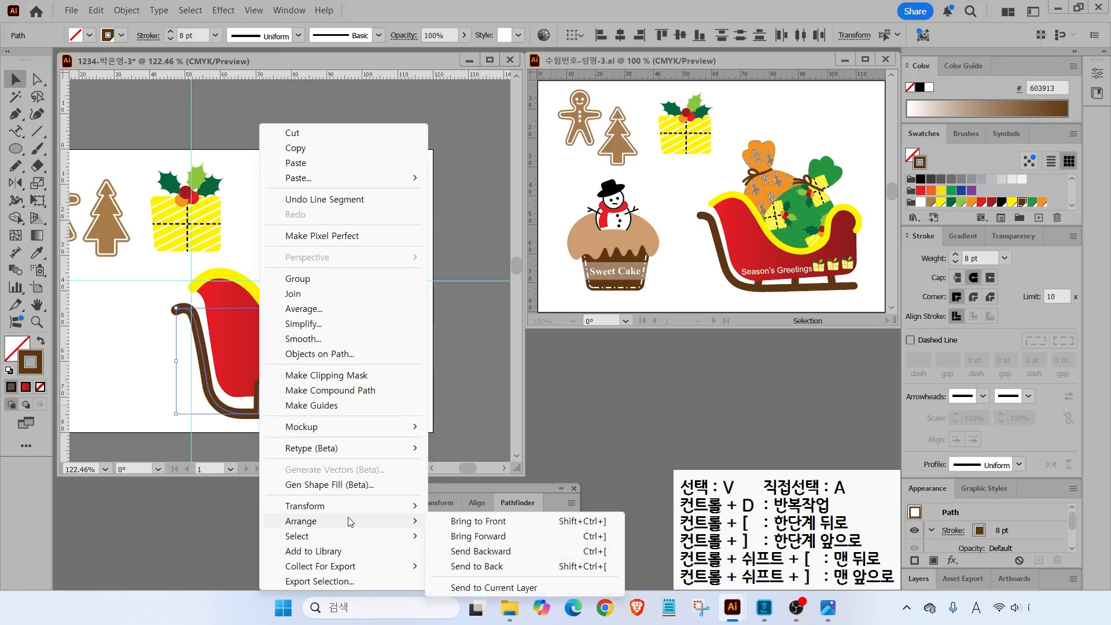
left_click(480, 566)
left_click(128, 377)
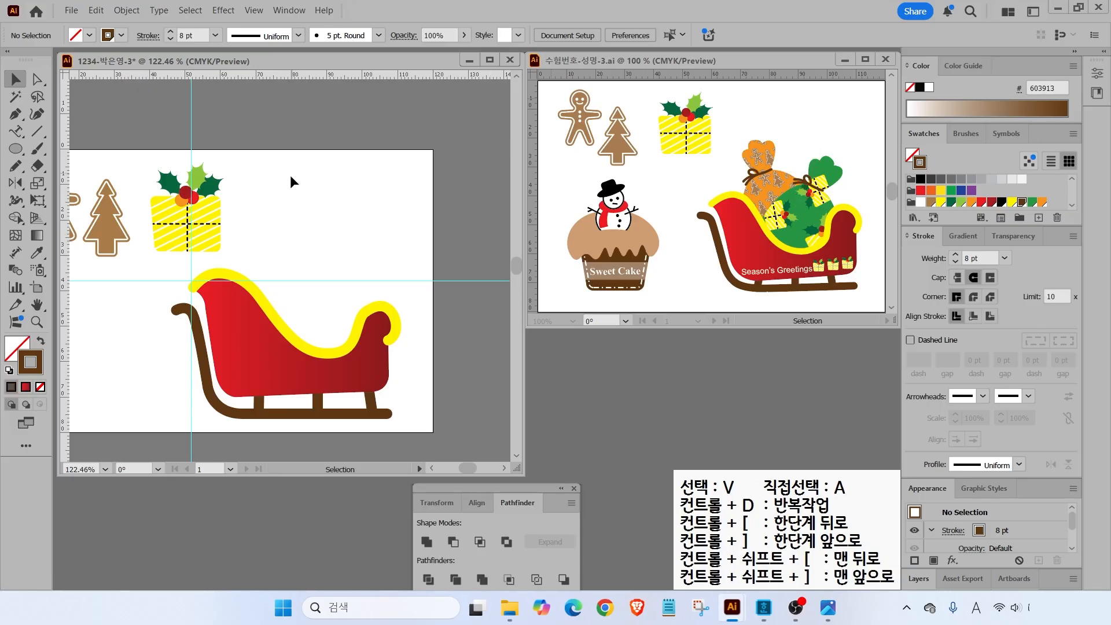
left_click(10, 371)
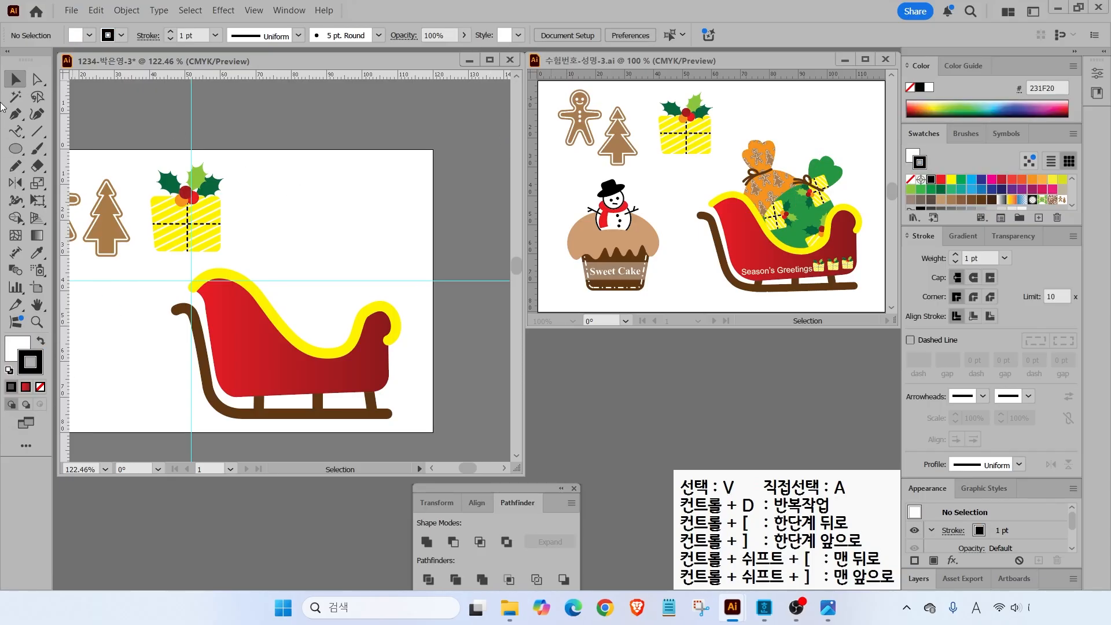
- Draw the sack outline with a knotted top above the sleigh using the Pen tool
left_click(15, 114)
left_click(185, 235)
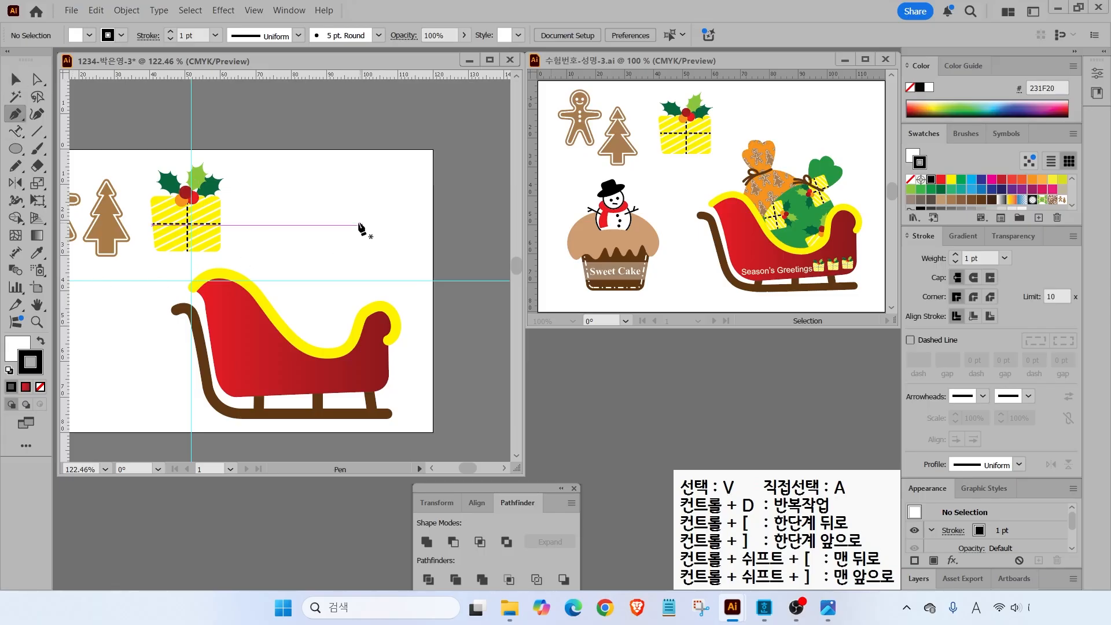
left_click(306, 206)
left_click_drag(287, 298, 293, 305)
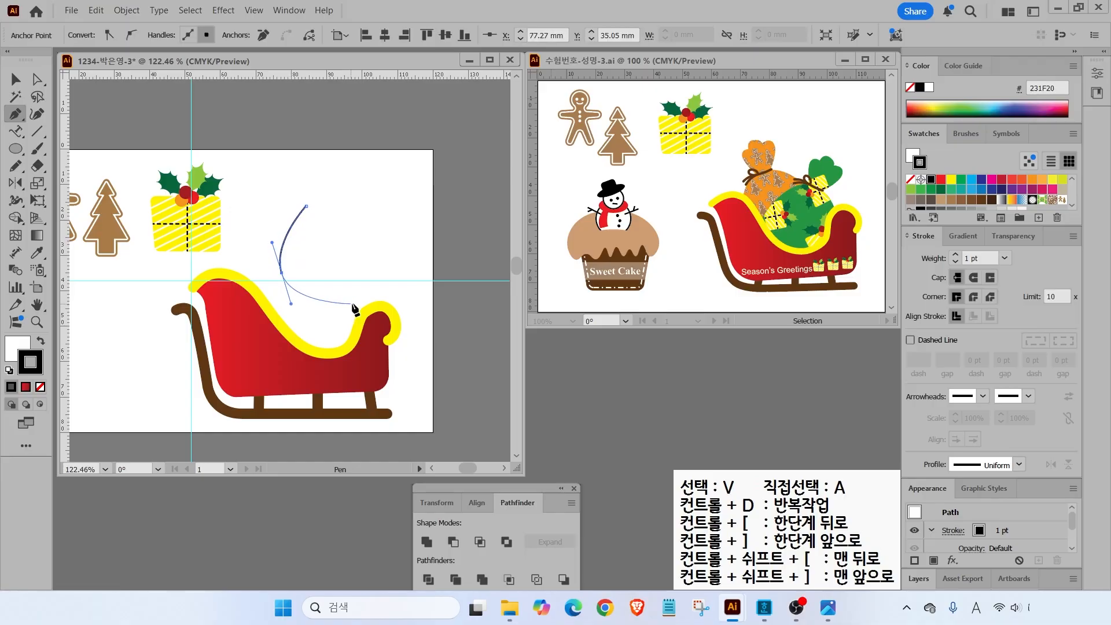
left_click_drag(370, 295, 383, 290)
left_click_drag(374, 220, 282, 168)
left_click(352, 196)
left_click(347, 169)
left_click(318, 167)
left_click(306, 206)
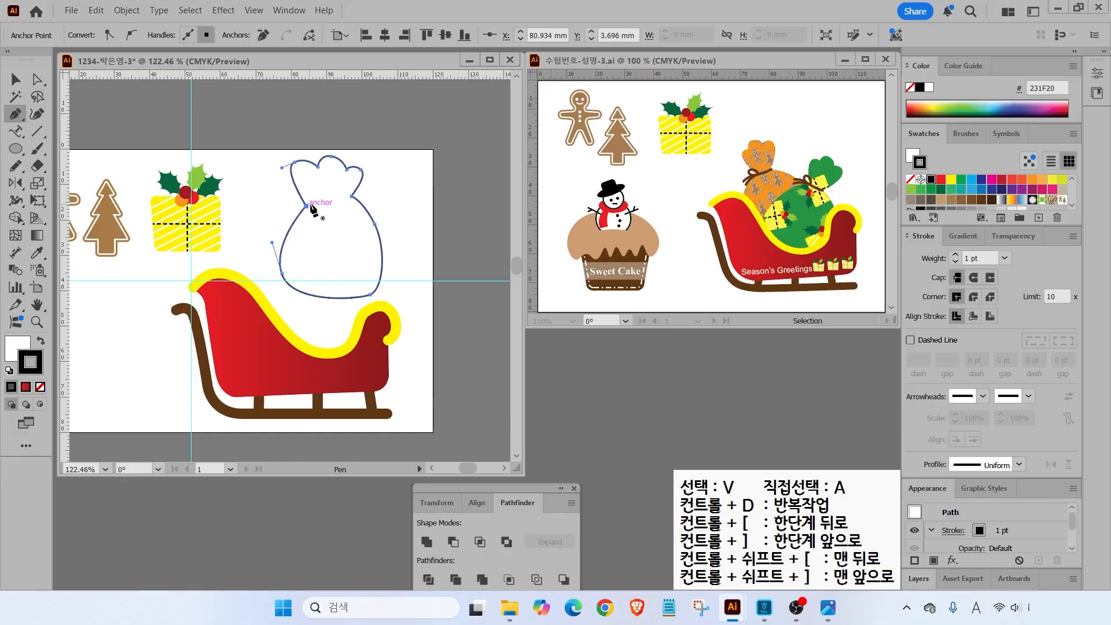
- Refine the sack's neck, top and bottom-right curves by moving anchor points
key("ctrl")
left_click(33, 80)
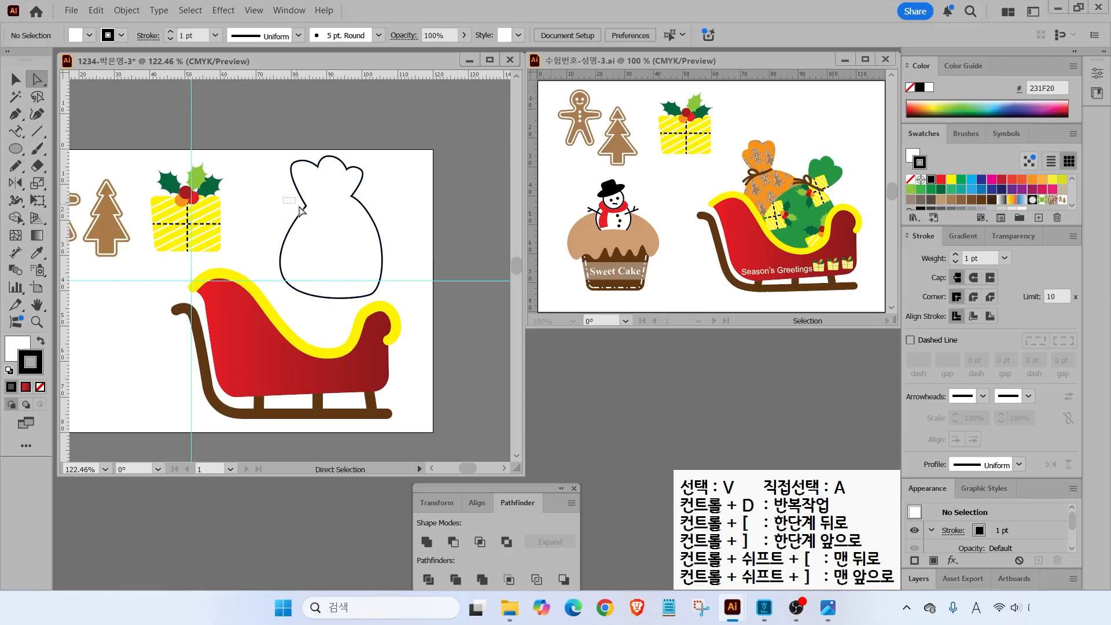
left_click_drag(306, 206, 302, 167)
left_click(351, 196)
mouse_move(314, 162)
left_mouse_down()
mouse_move(335, 157)
mouse_move(323, 169)
left_mouse_up()
left_click_drag(371, 294, 370, 289)
left_click_drag(383, 272, 387, 275)
left_click_drag(347, 169, 344, 169)
- Fill the sack green with no stroke and drag a gift-box copy onto it
left_click(41, 341)
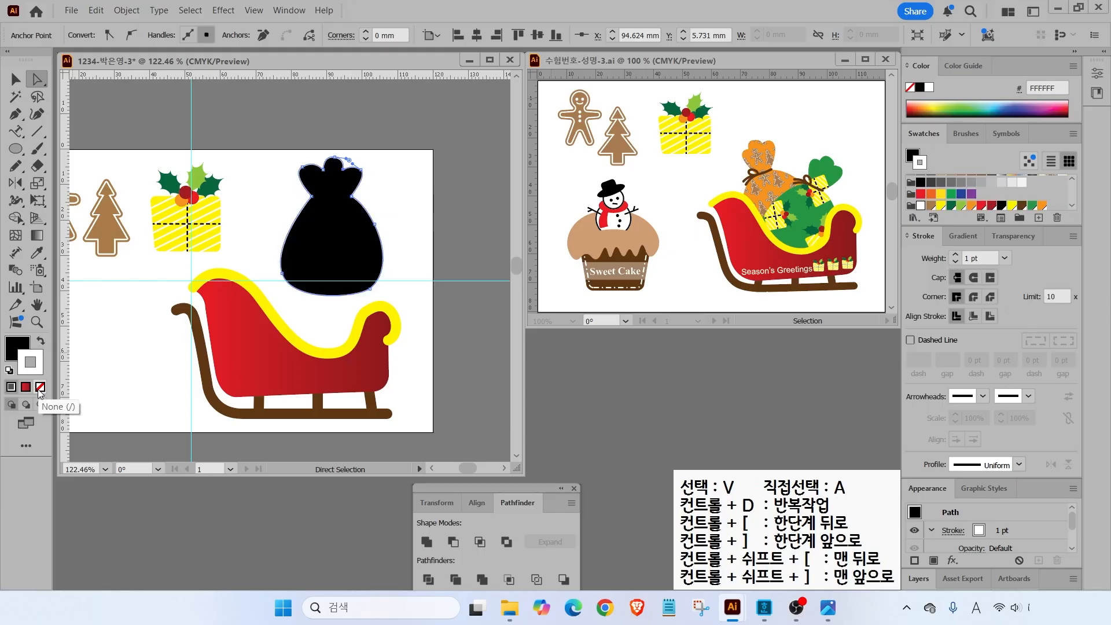
left_click(1034, 201)
left_click(18, 77)
left_click(299, 206)
mouse_move(331, 214)
left_mouse_down()
mouse_move(321, 255)
mouse_move(336, 215)
mouse_move(323, 213)
left_mouse_up()
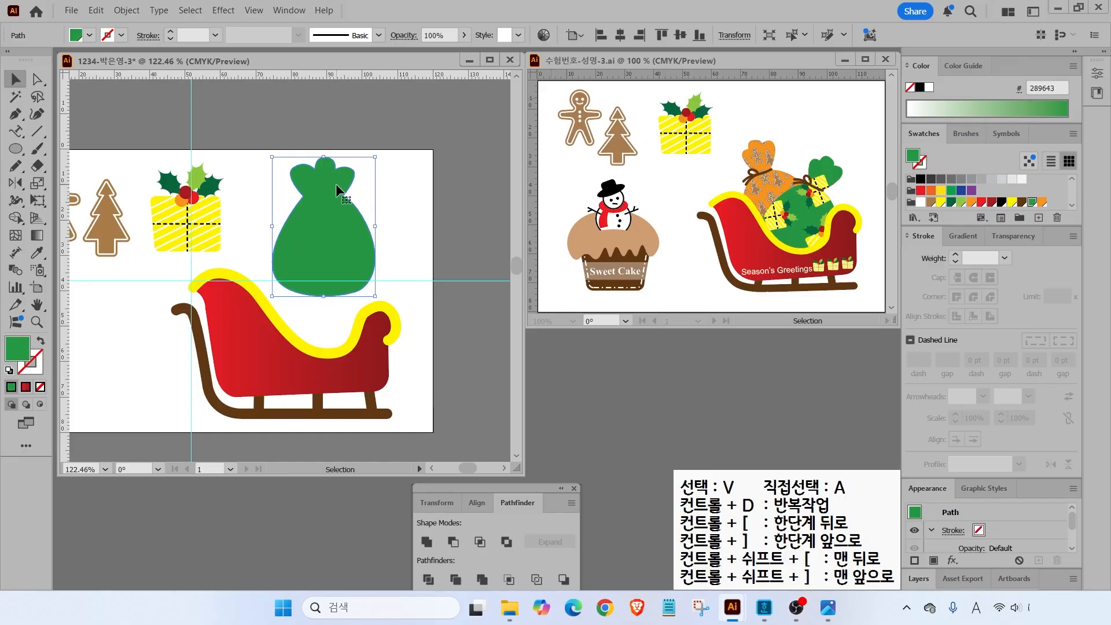
left_click(167, 193)
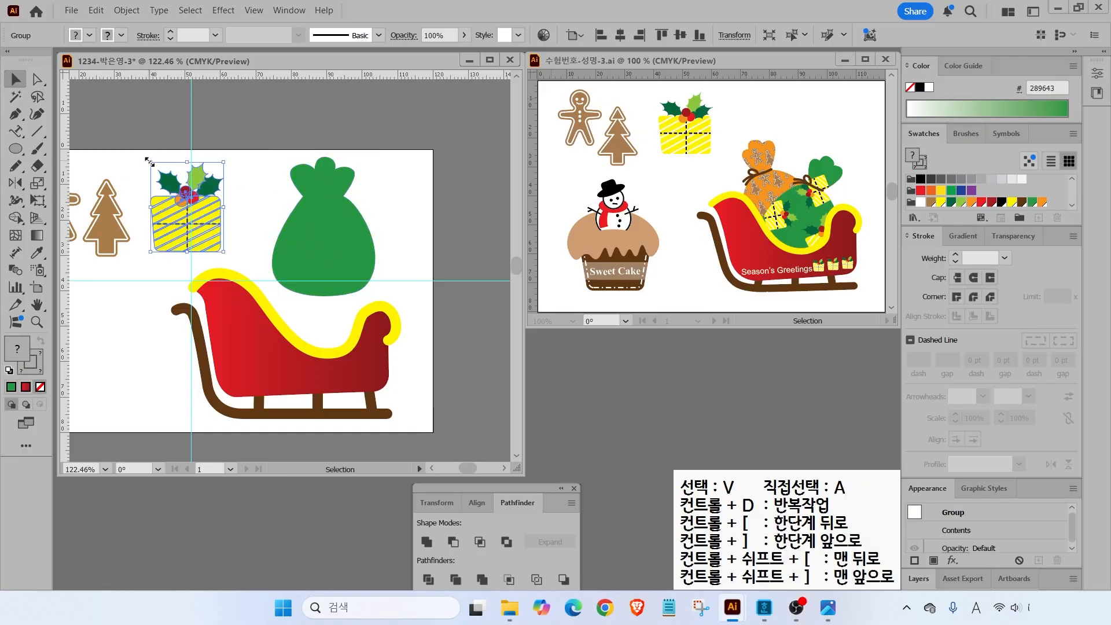
left_click_drag(197, 219, 286, 204)
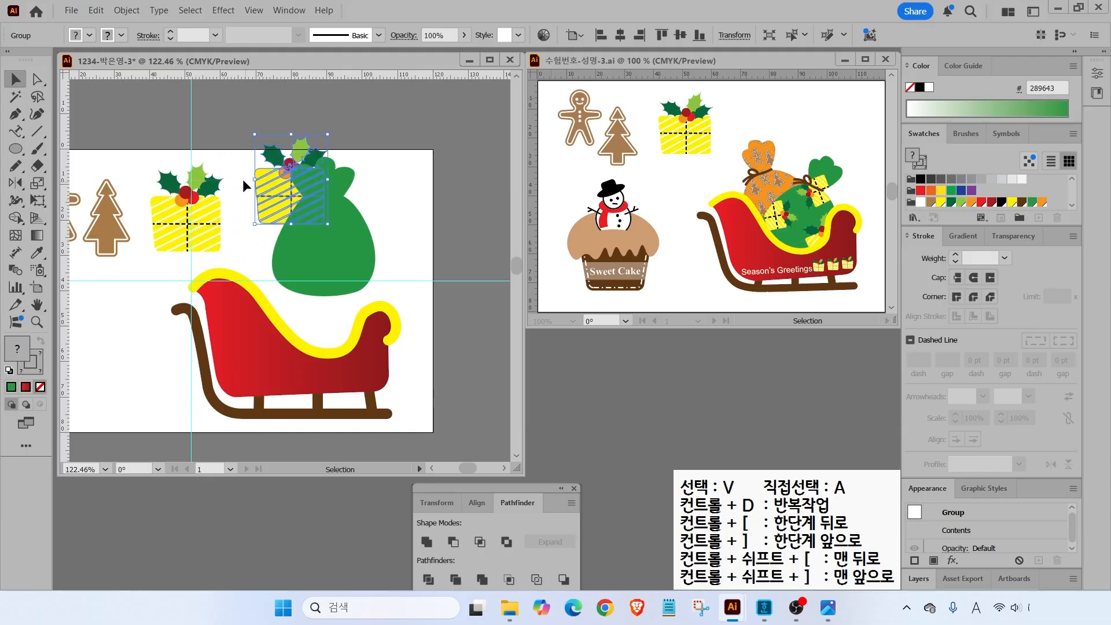
- Bring the gift in front of the bag, shrink and tilt it, and copy it lower right
right_click(272, 196)
mouse_move(406, 521)
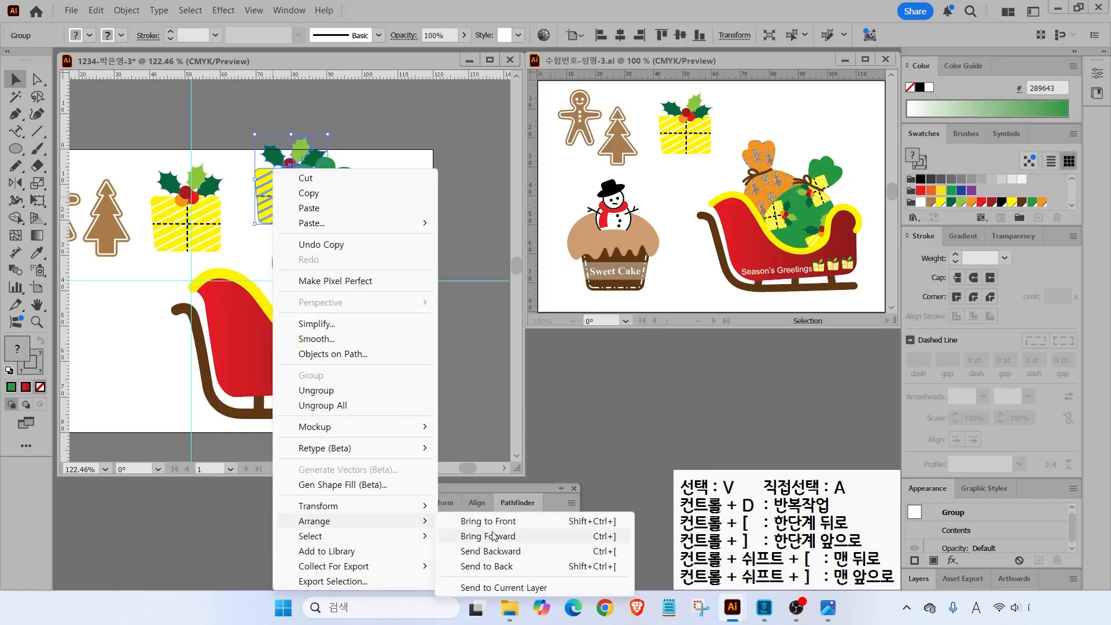
left_click(492, 522)
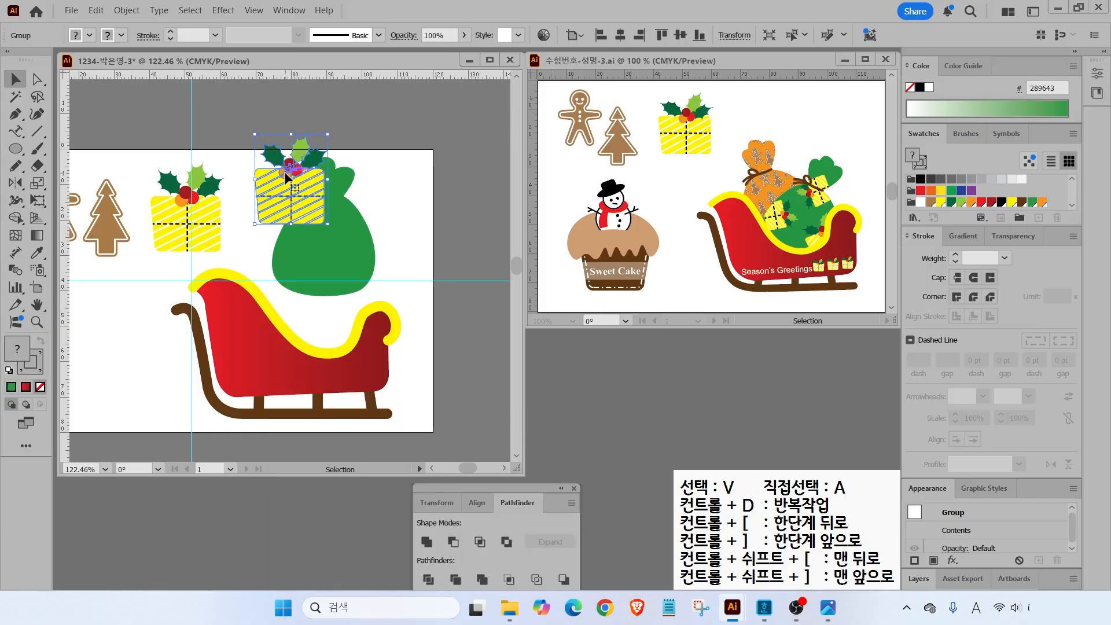
left_click_drag(327, 136, 357, 215)
left_click_drag(376, 175, 385, 193)
left_click_drag(351, 217, 349, 264)
left_click(237, 180)
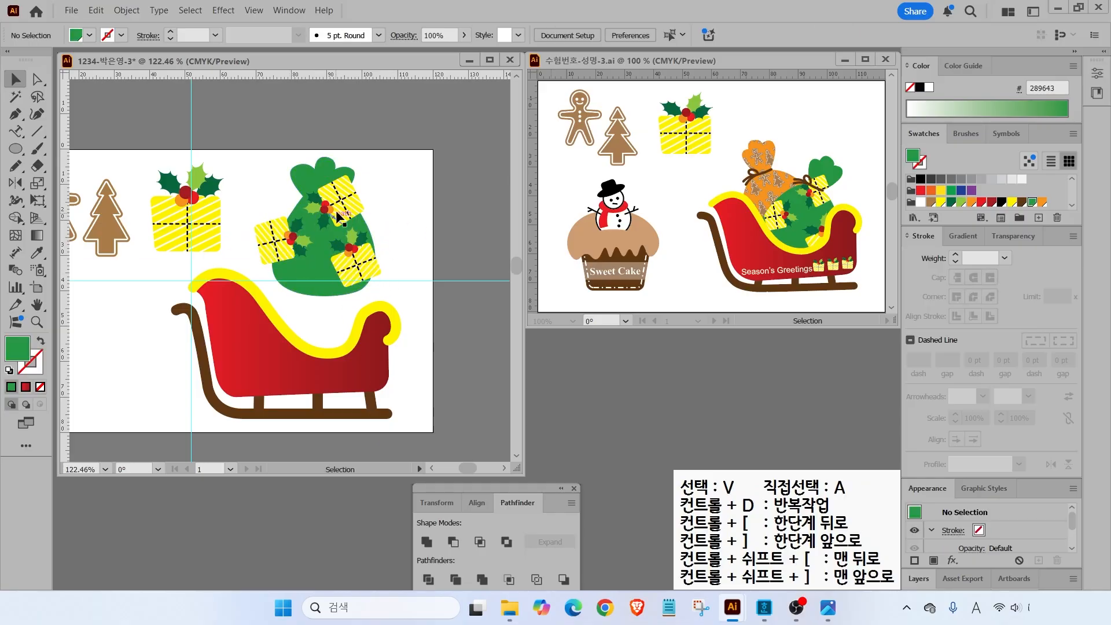
- Resize and rotate the upper, lower-right and left gifts on the bag
left_click(344, 208)
left_click_drag(364, 175, 358, 172)
left_click_drag(360, 264, 359, 260)
left_click(286, 235)
mouse_move(315, 215)
left_mouse_down()
mouse_move(320, 227)
mouse_move(291, 238)
left_mouse_up()
left_click(396, 215)
- Select the green bag's anchor points, undoing an accidental bag copy
key("ctrl+2")
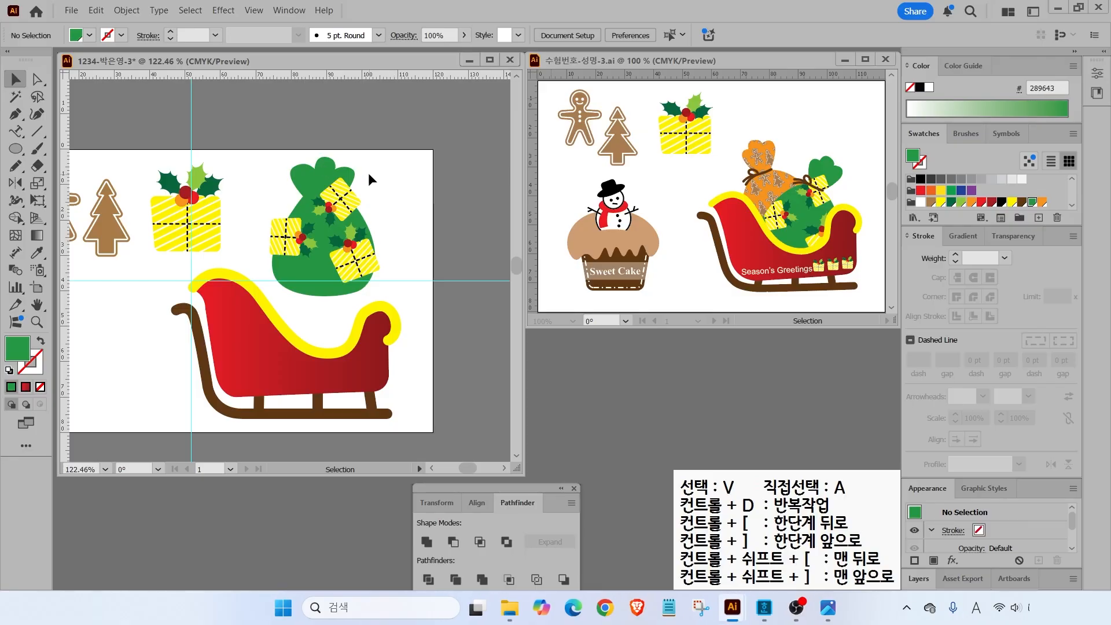
left_click(307, 173)
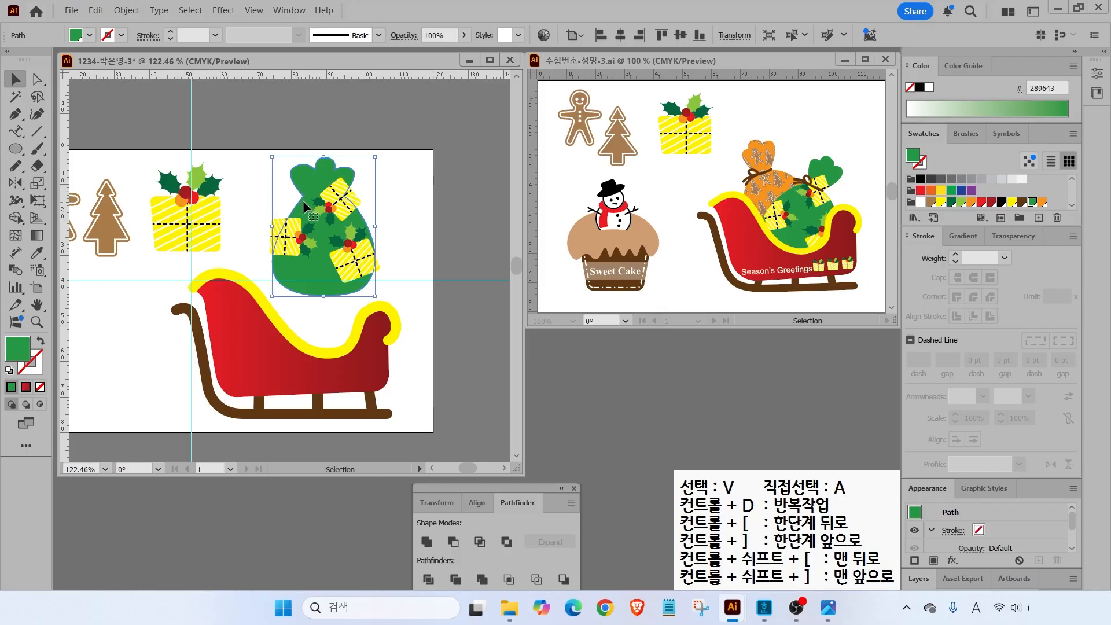
key("a")
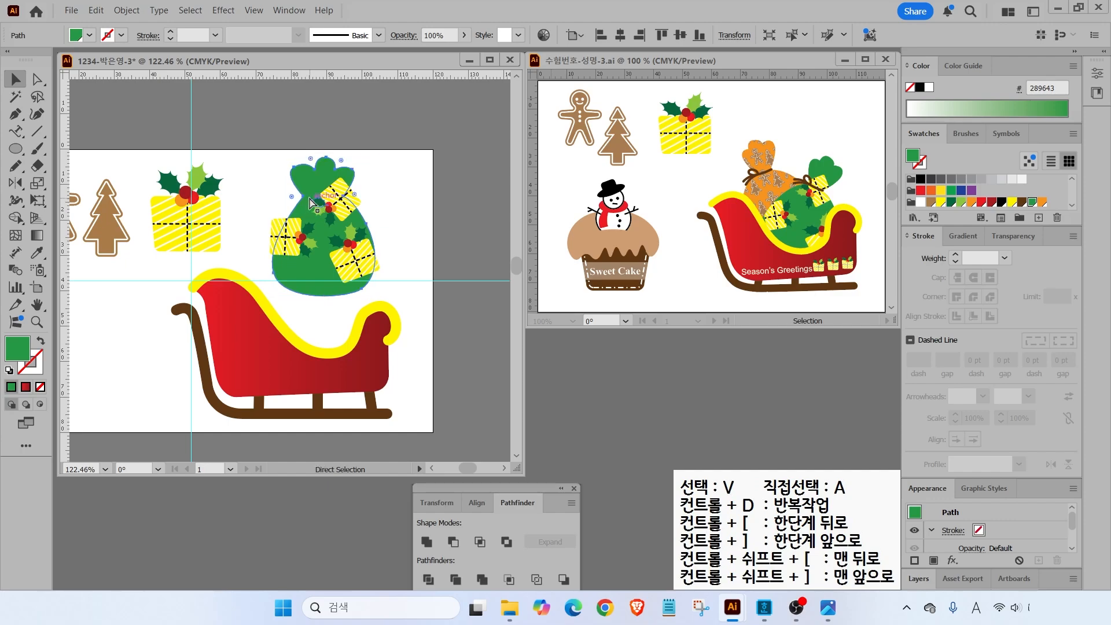
left_click_drag(297, 181, 263, 200)
key("ctrl+z")
- Bring the green bag in front of everything and zoom in on it
right_click(307, 176)
mouse_move(360, 523)
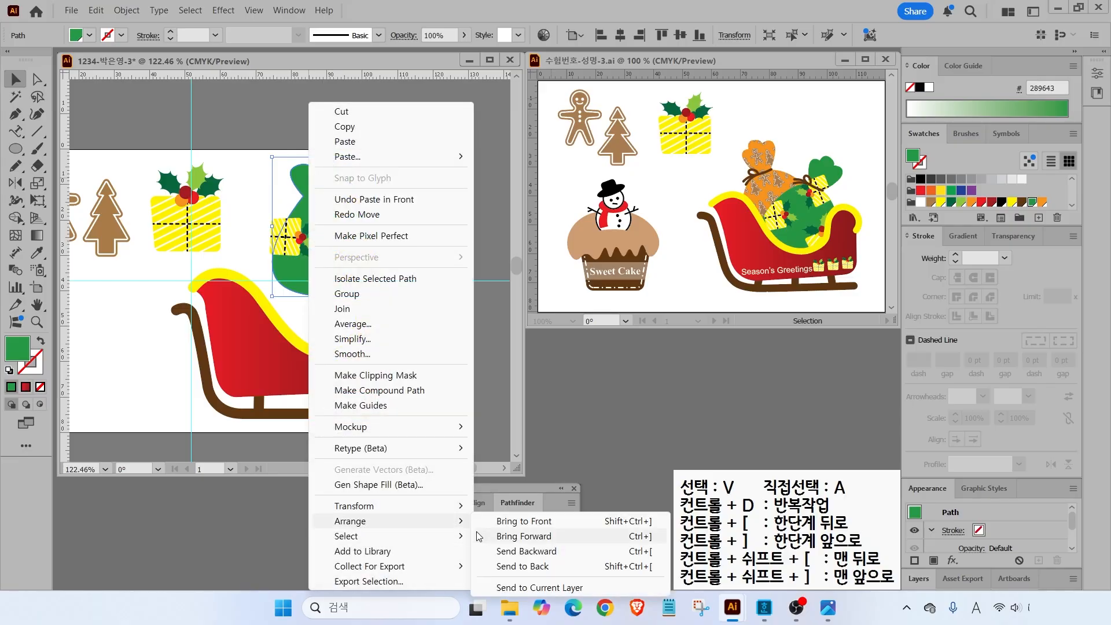
left_click(508, 523)
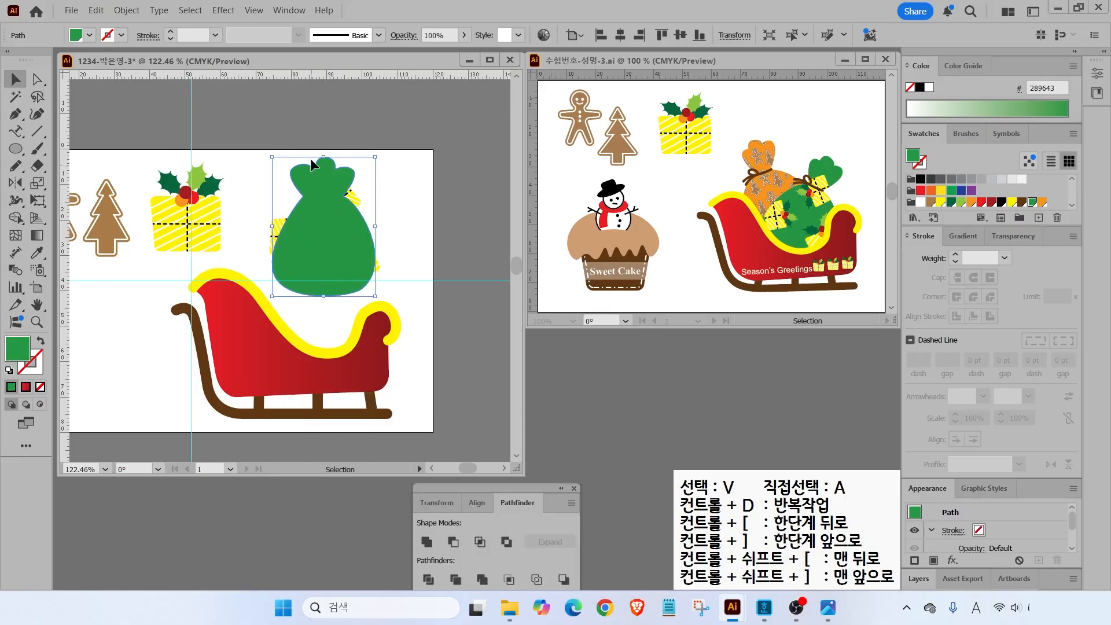
left_click(264, 183)
key("ctrl+plus")
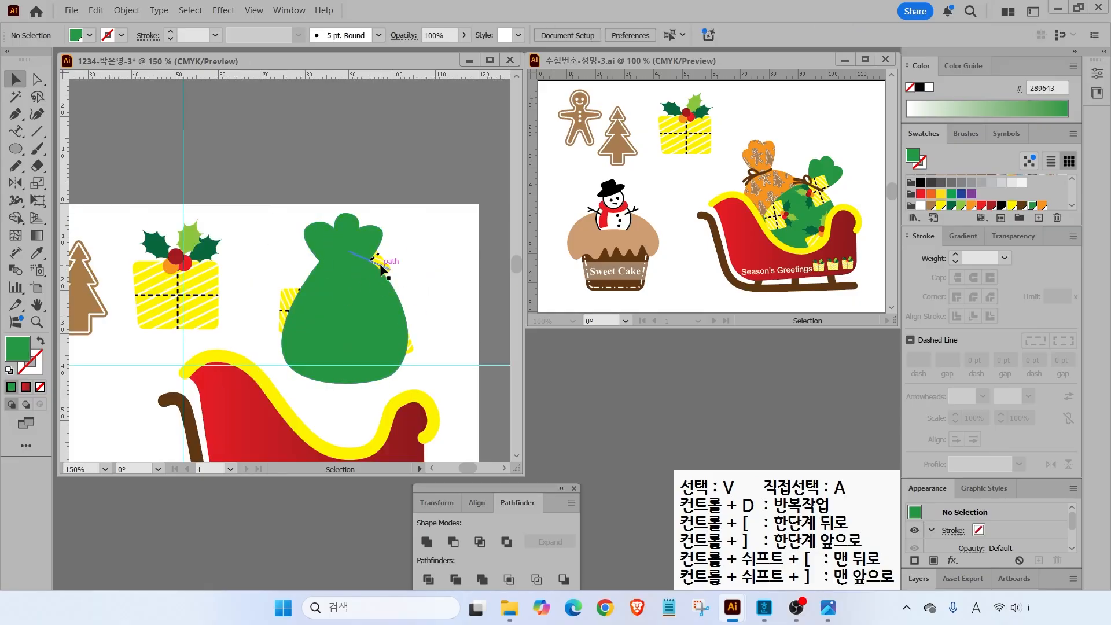
- Select the bag with all three gifts and apply Object > Clipping Mask > Make
left_click(338, 234)
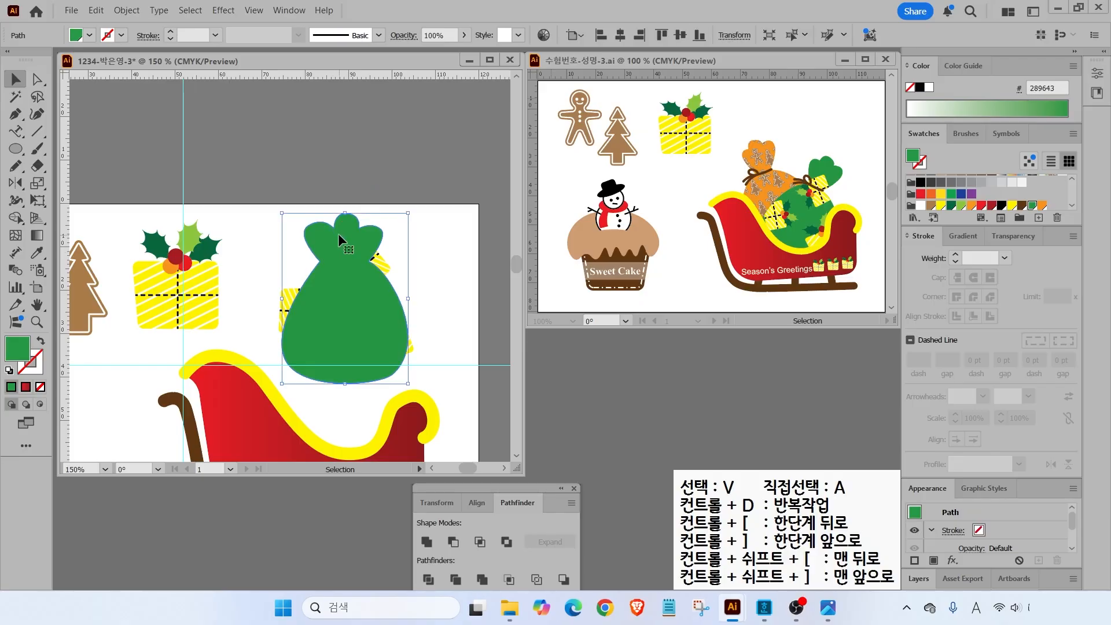
left_click(291, 293)
left_click(382, 262)
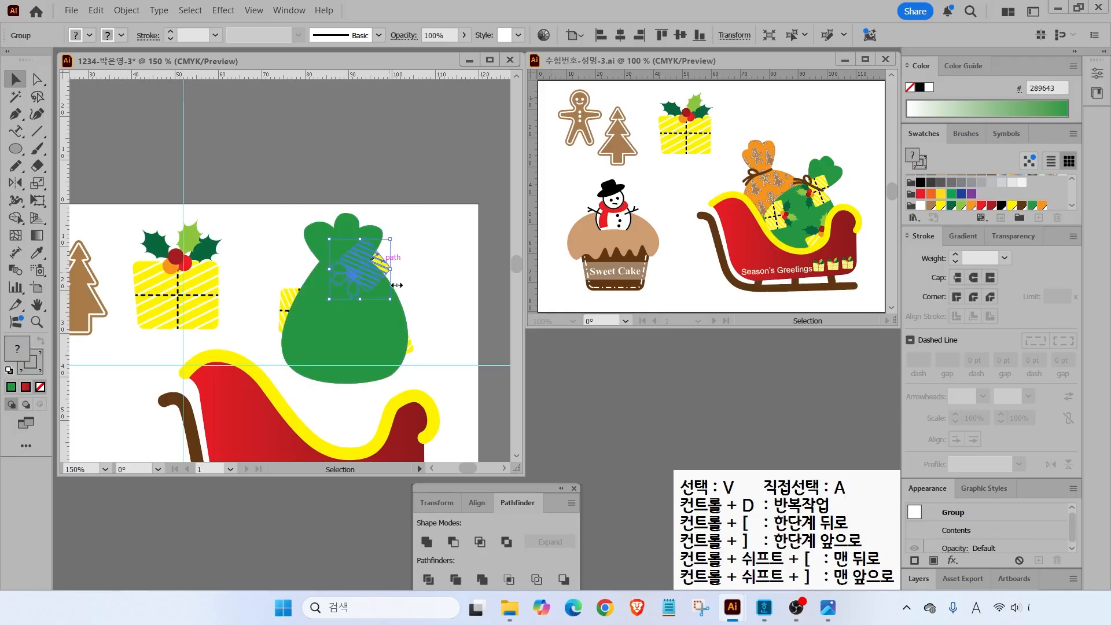
left_click(413, 352, "shift")
left_click(291, 302, "shift")
left_click(320, 244, "shift")
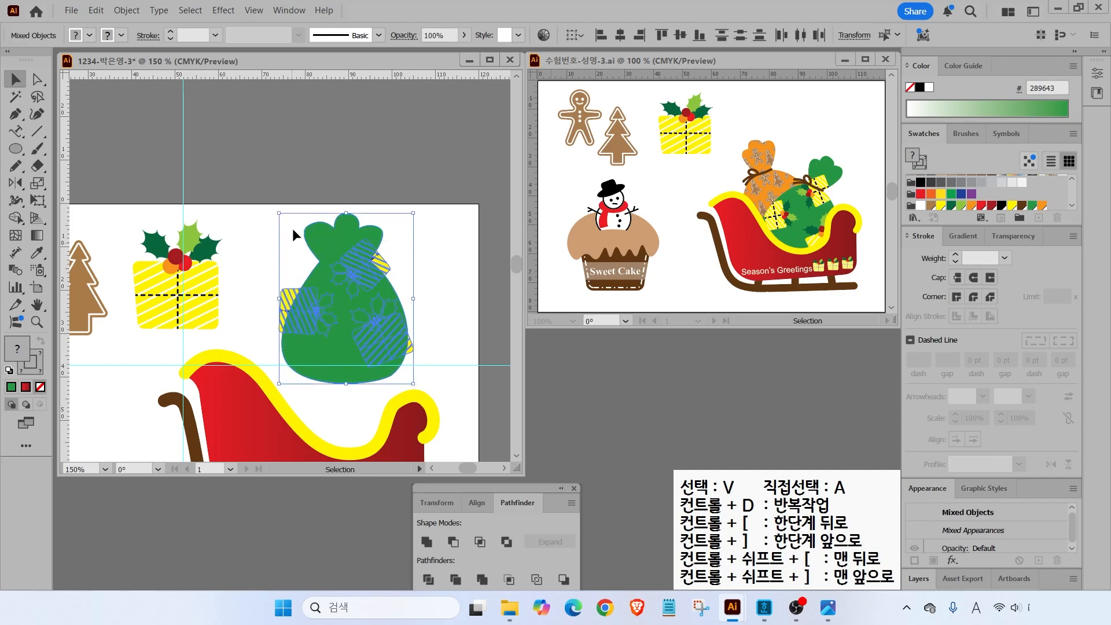
right_click(336, 261)
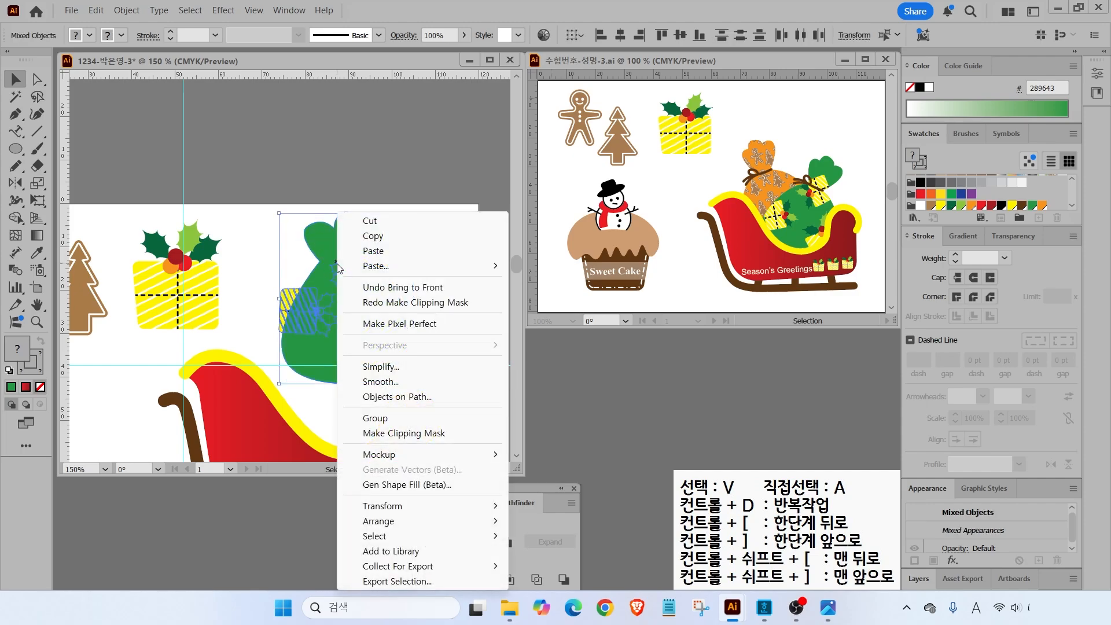
left_click(384, 434)
left_click(126, 10)
mouse_move(139, 478)
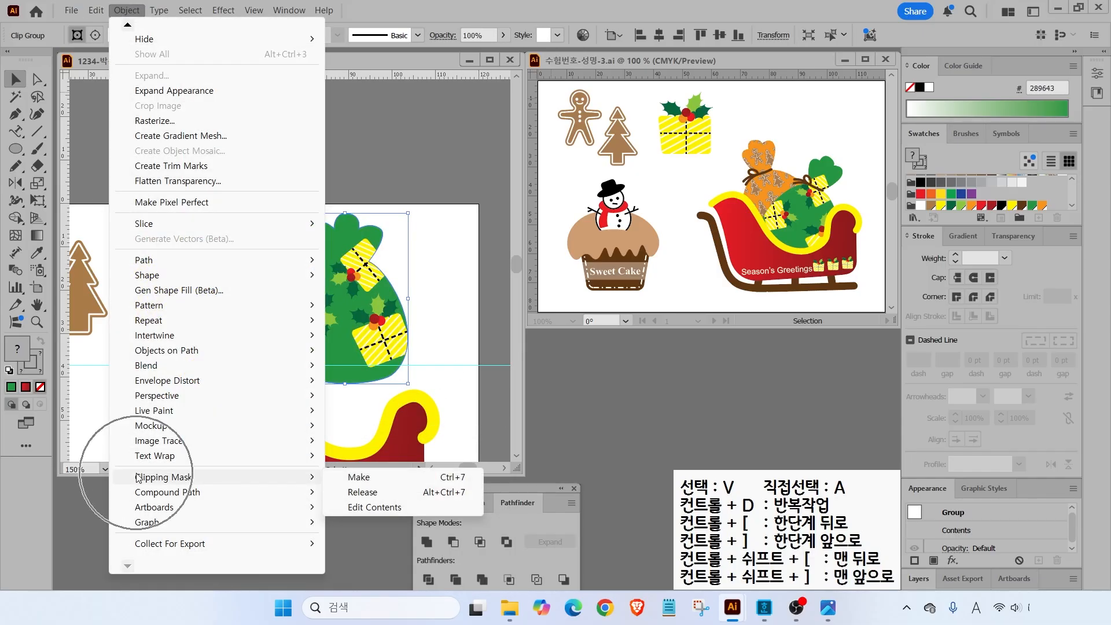
left_click(360, 478)
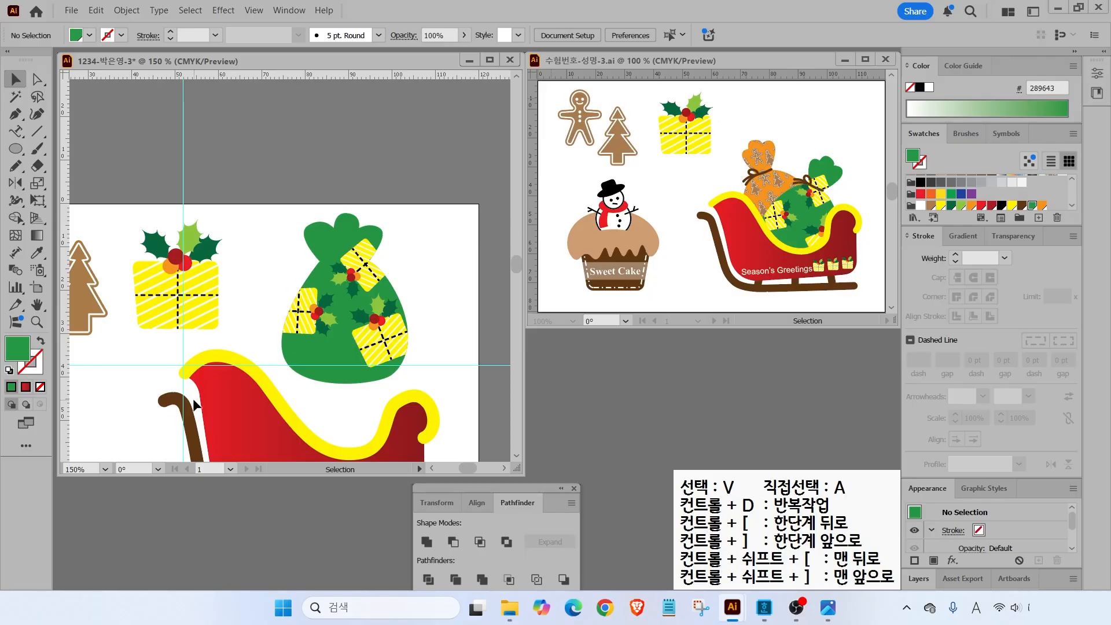
- Draw a freehand cord across the green bag's neck with the Pencil tool
left_click(15, 167)
scroll(380, 268, "up", 3)
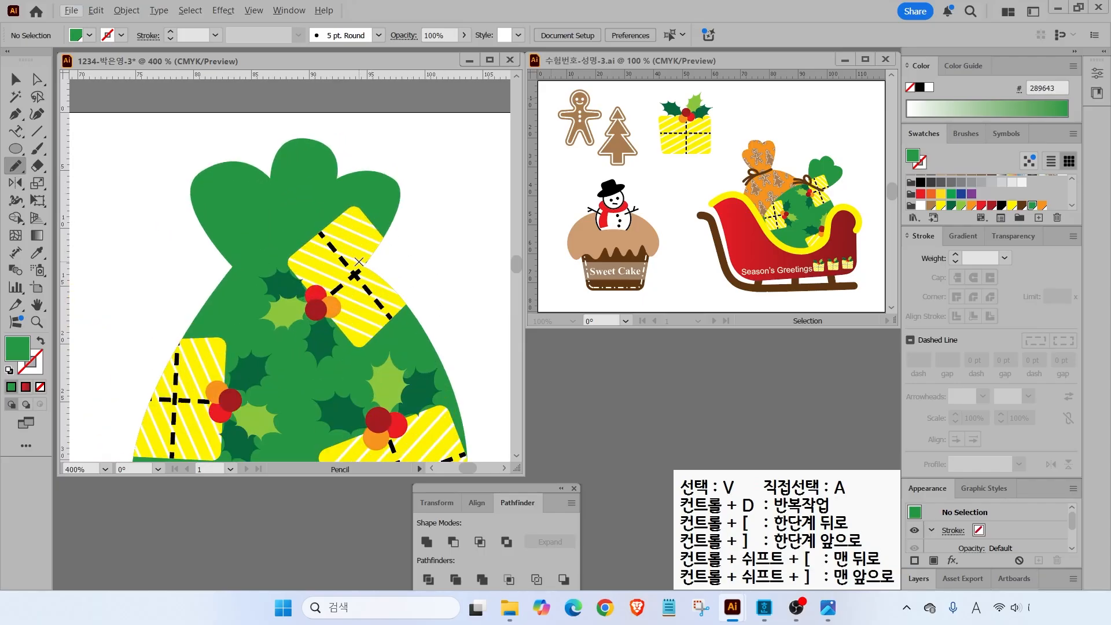
left_click_drag(340, 268, 237, 264)
left_click(15, 79)
left_click(386, 263)
left_click(371, 264)
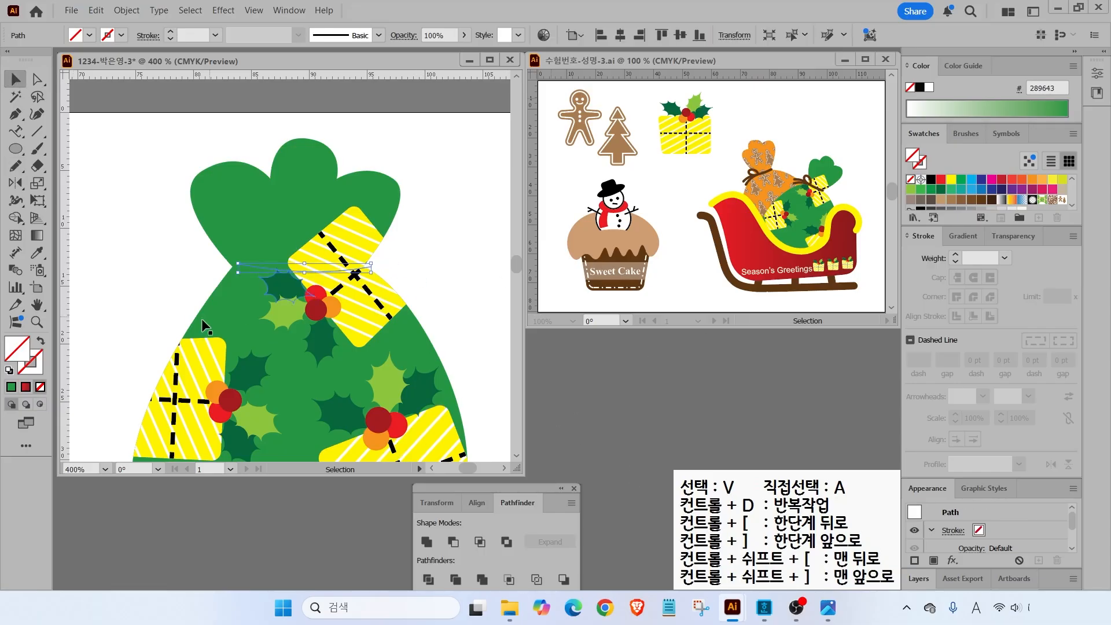
- Give the cord a brown 2 pt stroke with round caps
left_click(37, 371)
scroll(1010, 194, "down", 3)
left_click(1022, 202)
left_click(956, 255)
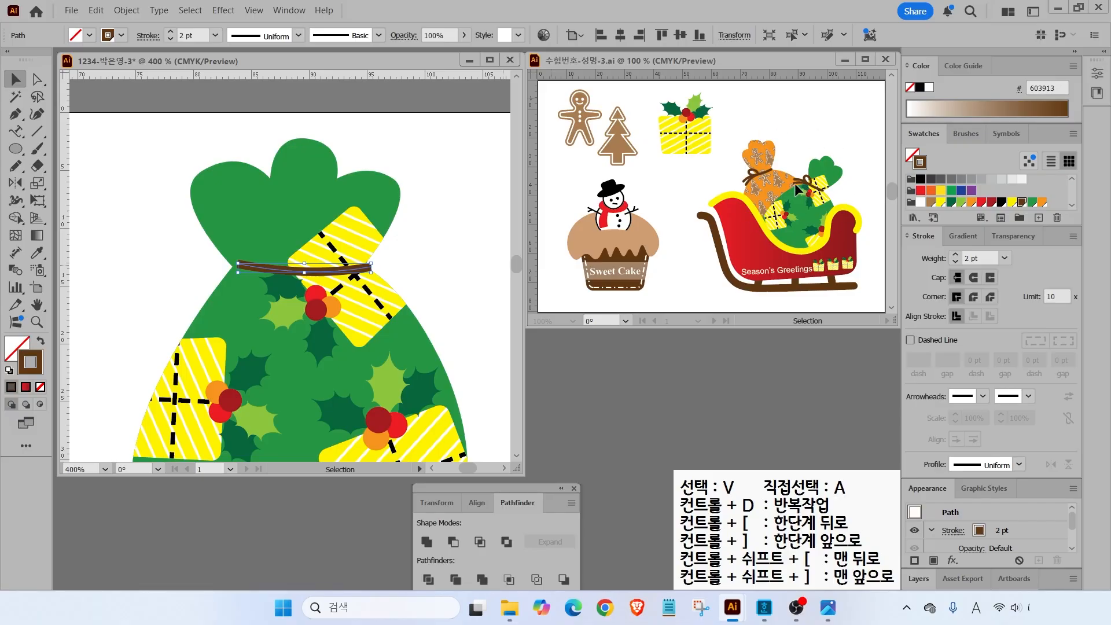
left_click(973, 279)
key("ctrl+shift+a")
- Draw a bow loop and tail with rounded corners and place them on the cord's left
left_click(16, 165)
mouse_move(225, 259)
left_mouse_down()
mouse_move(191, 252)
mouse_move(232, 266)
mouse_move(194, 298)
left_mouse_up()
key("v")
left_click_drag(232, 266, 178, 259)
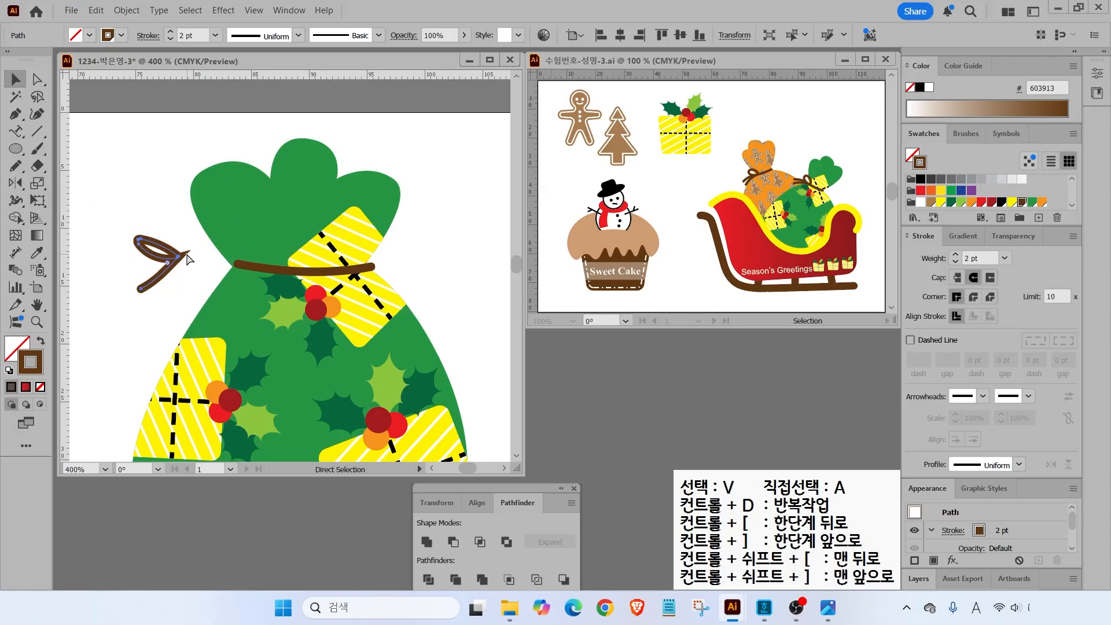
left_click(975, 297)
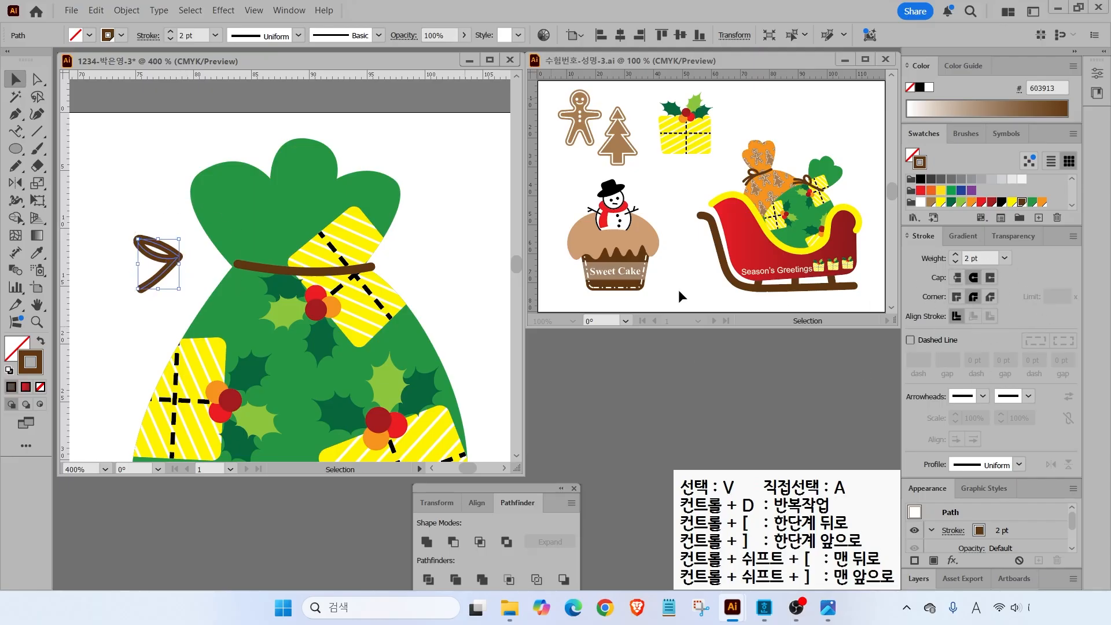
left_click(157, 261)
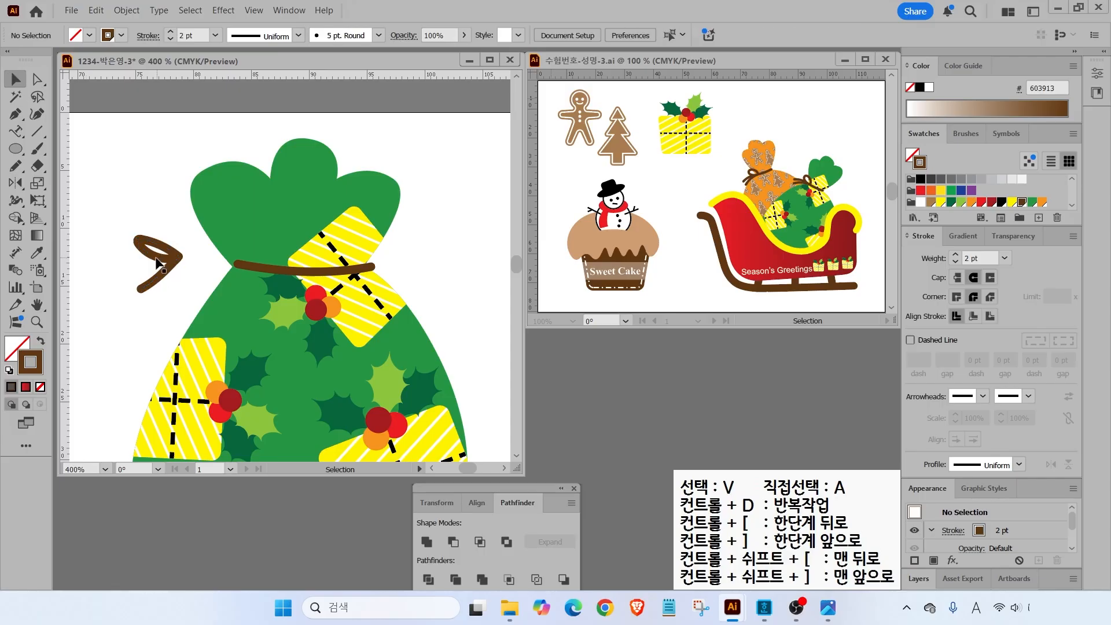
left_click_drag(181, 259, 228, 264)
left_click(15, 166)
left_click(16, 79)
left_click(150, 180)
- Move the decorated bag onto the sleigh, send it to the back, and tilt it clockwise
scroll(326, 251, "down", 3)
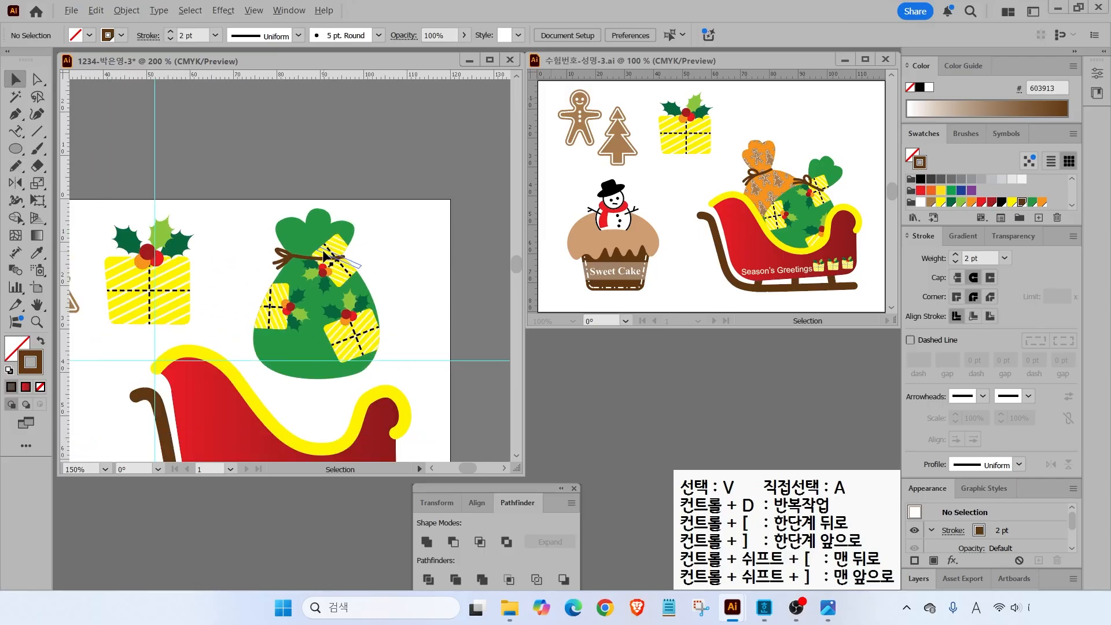
left_click_drag(242, 225, 387, 315)
left_click_drag(344, 270, 327, 375)
right_click(321, 379)
mouse_move(366, 528)
left_click(521, 566)
left_click_drag(370, 310, 394, 339)
left_click_drag(324, 382, 338, 367)
left_click(417, 312)
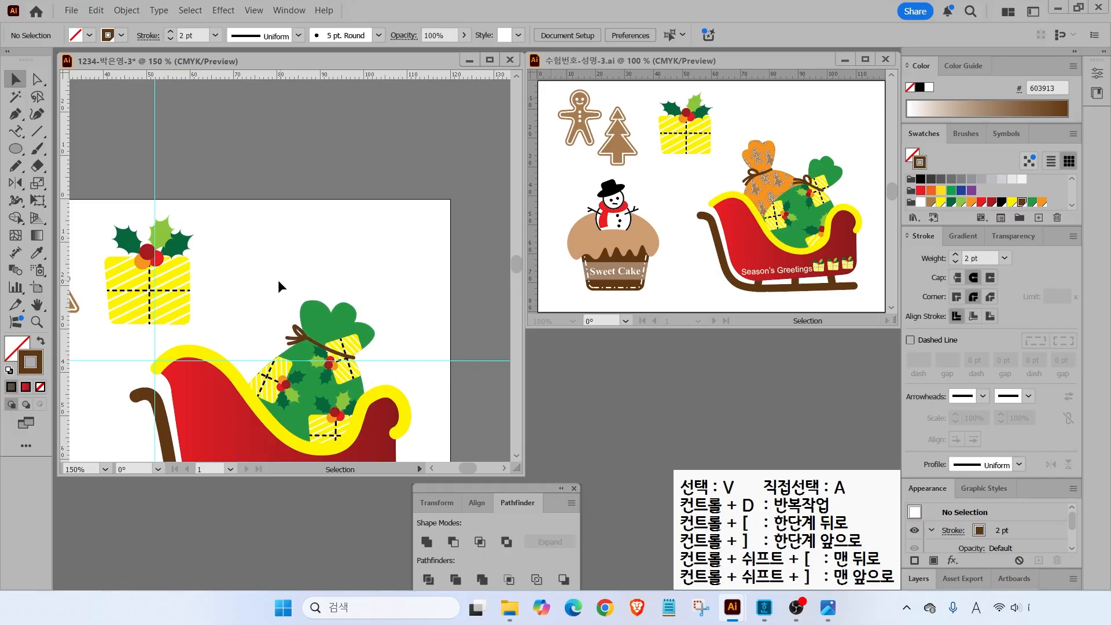
- Alt-drag a copy of the bag up-left and delete its gift pattern, leaving a plain green sack
left_click(337, 376)
left_click_drag(322, 367, 303, 207)
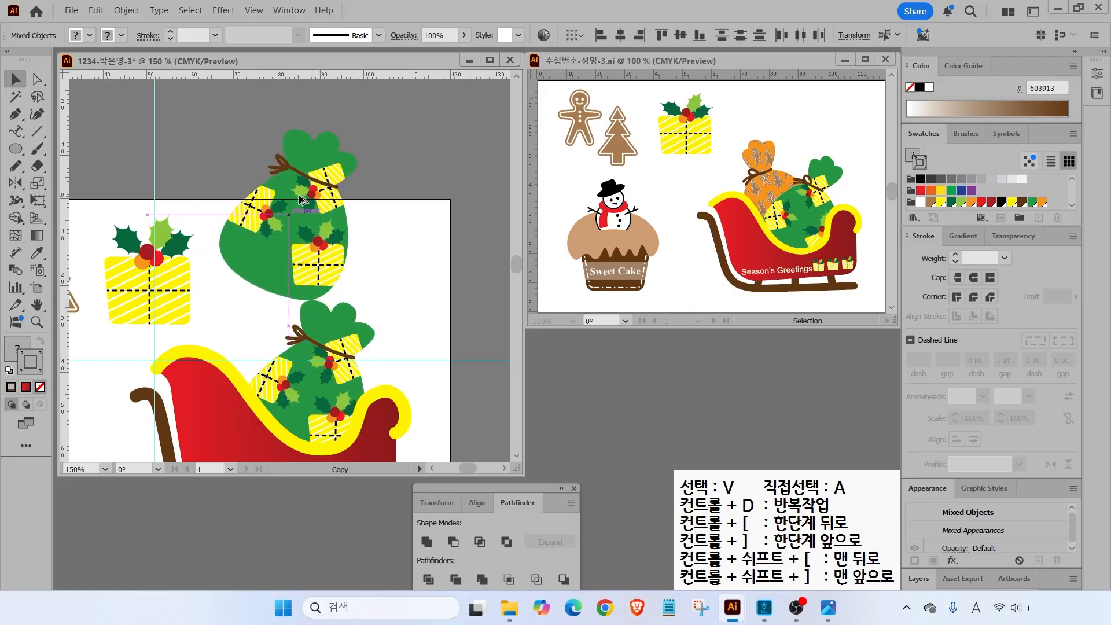
left_click(380, 248)
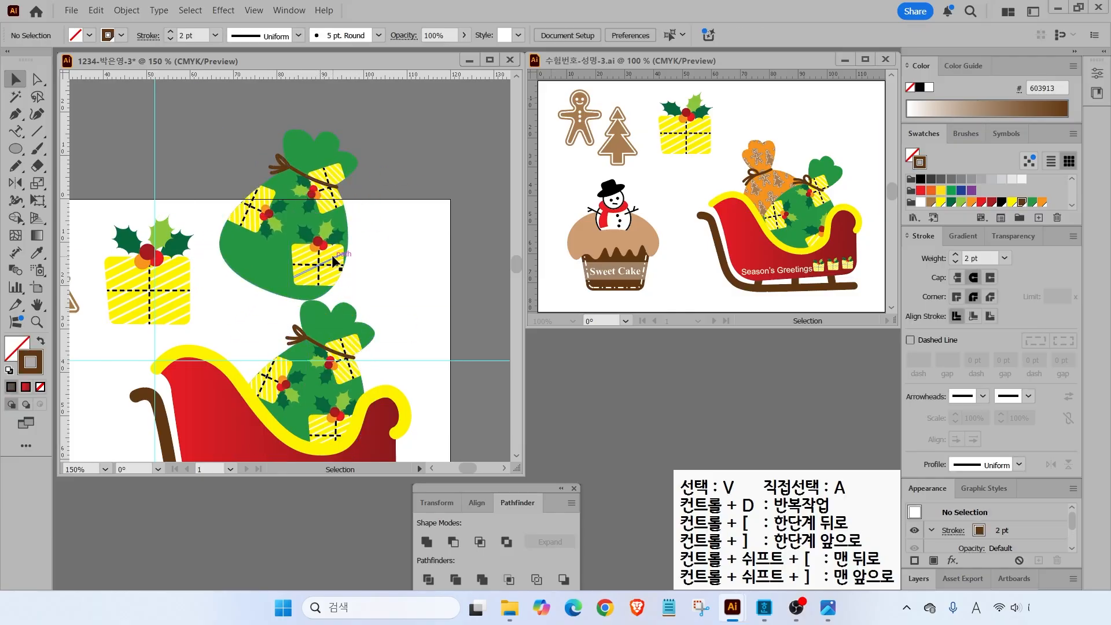
left_click(335, 262)
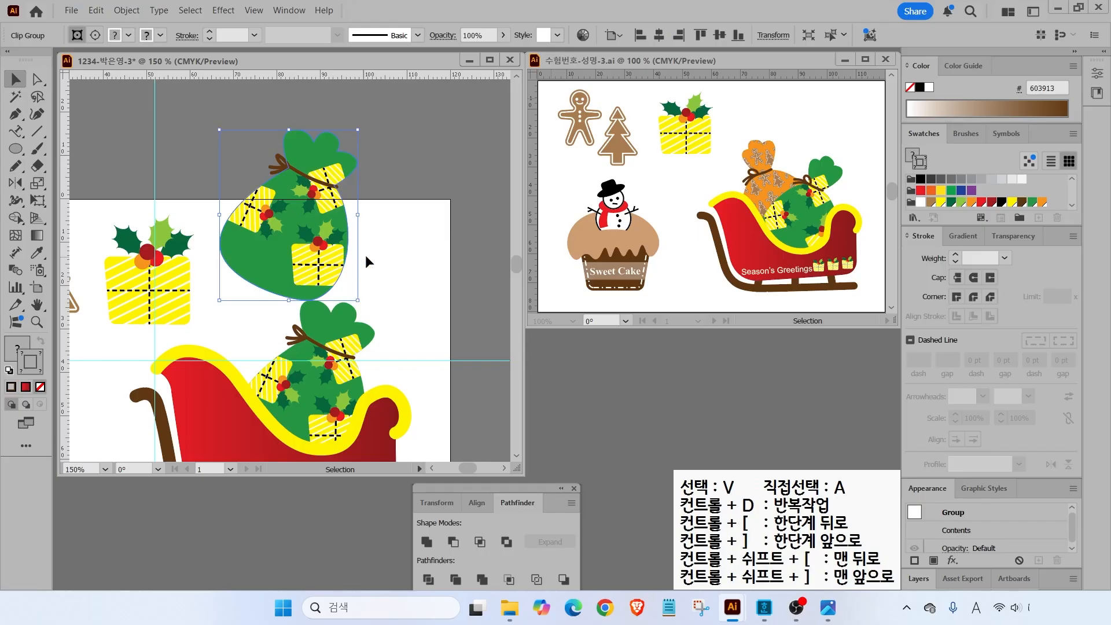
key("Delete")
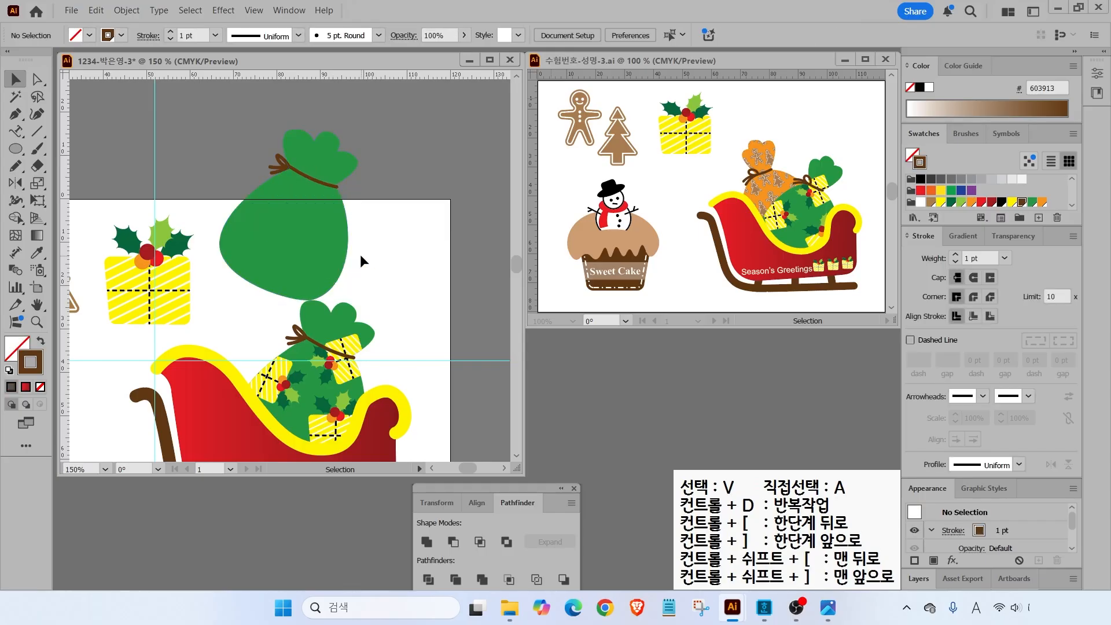
left_click(308, 219)
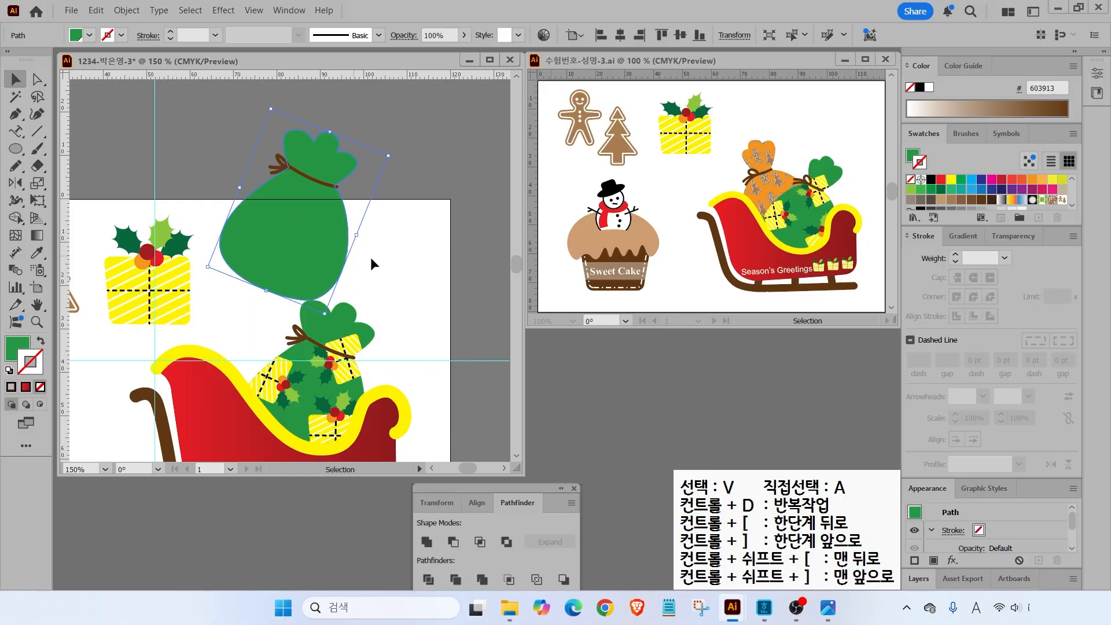
left_click(15, 350)
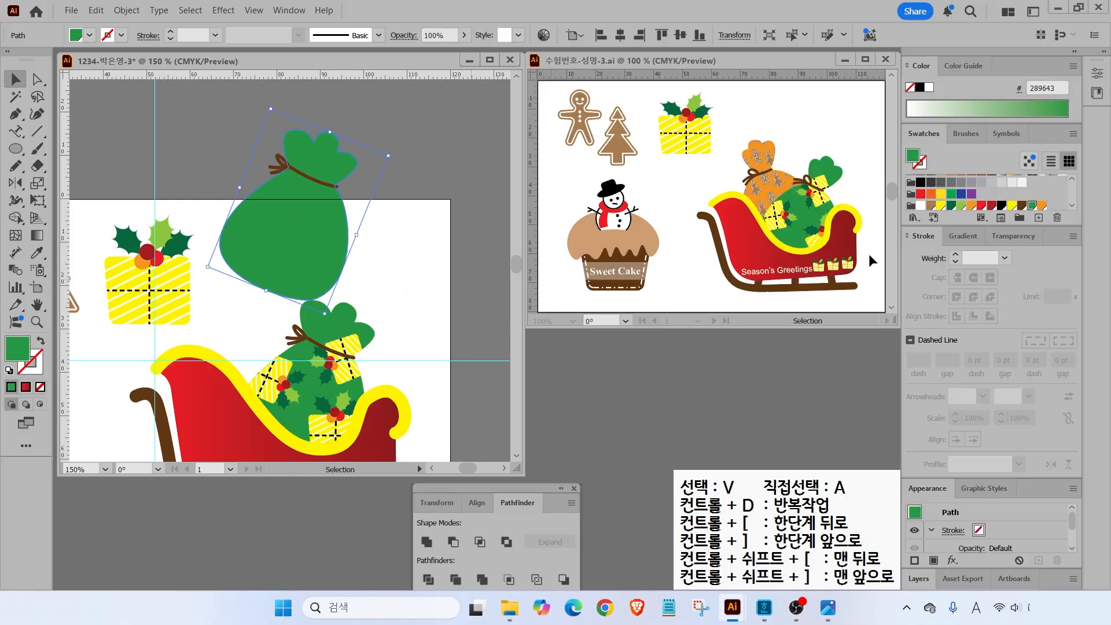
- Fill the upper sack copy orange, then apply the gingerbread-man-and-tree pattern swatch to it
left_click(1042, 205)
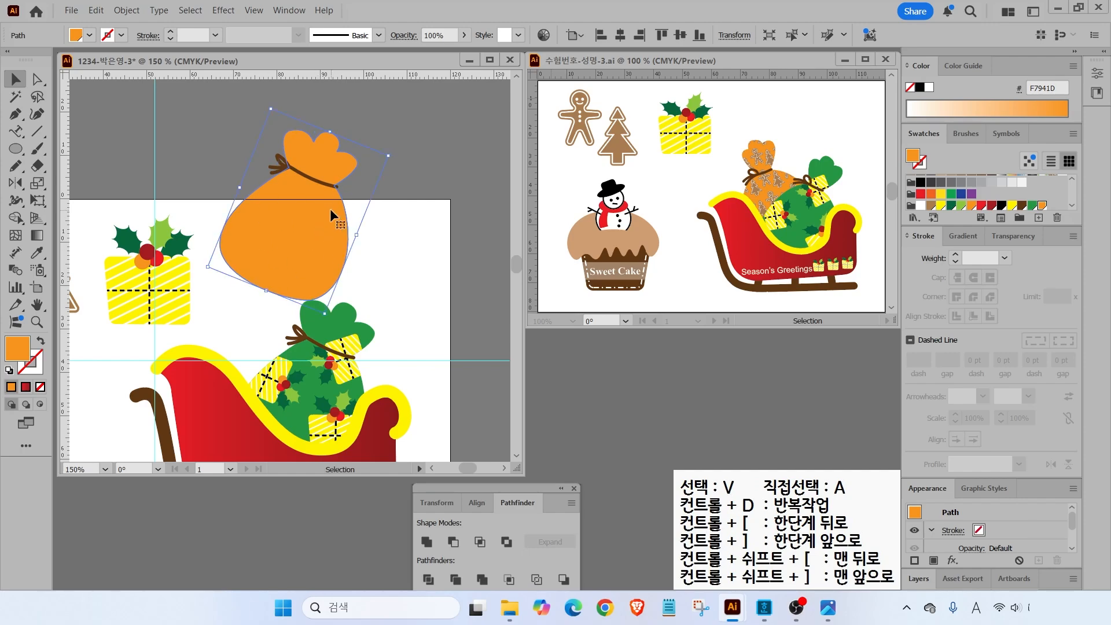
key("a")
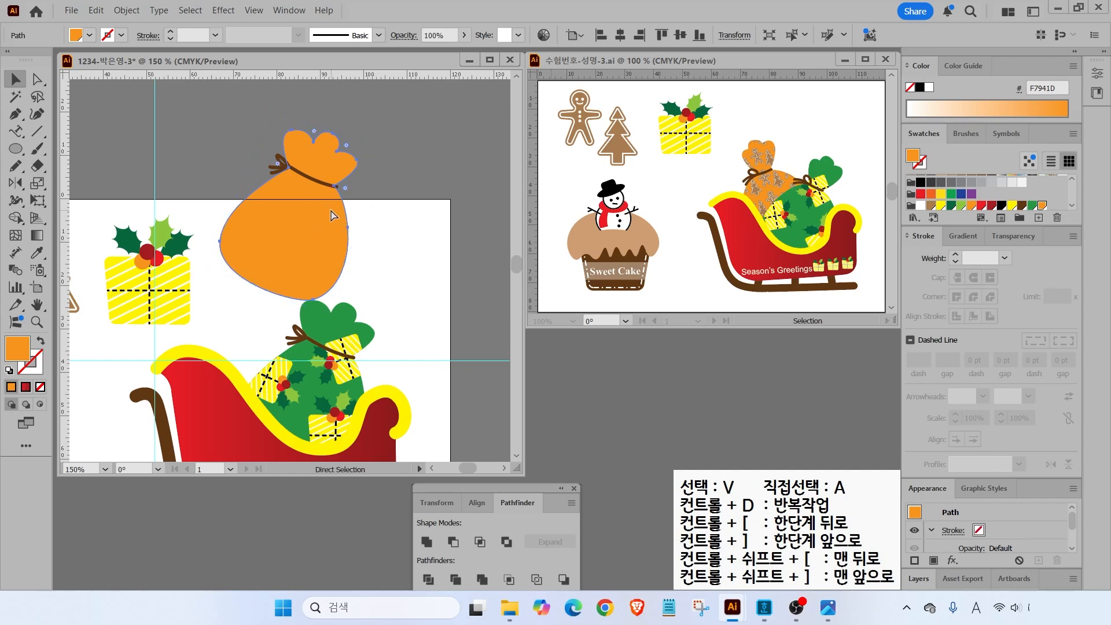
key("v")
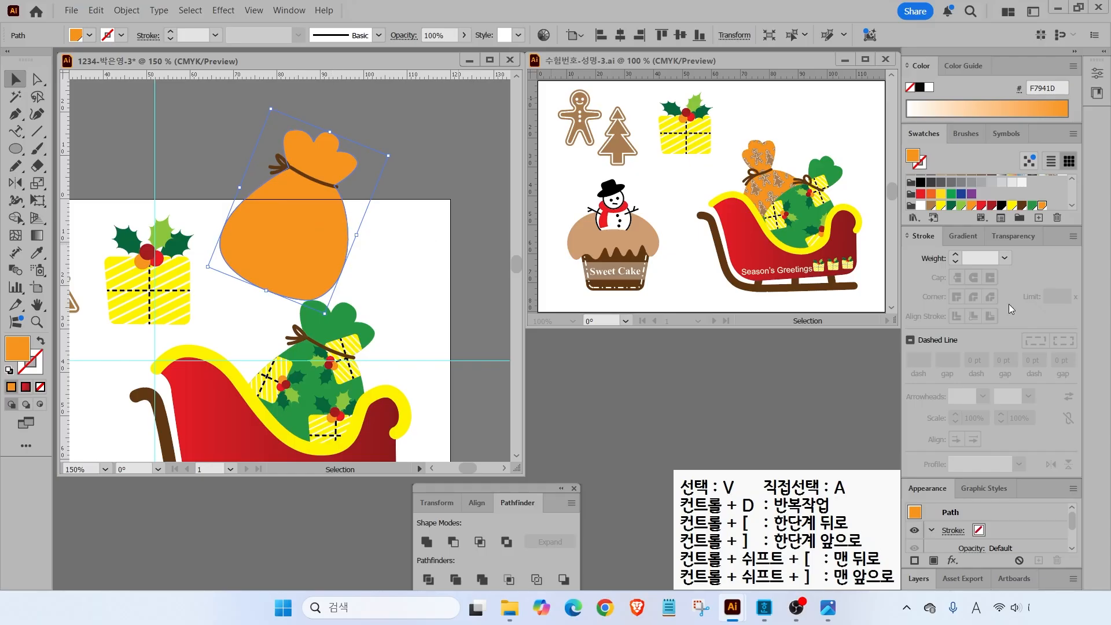
scroll(1055, 197, "up", 5)
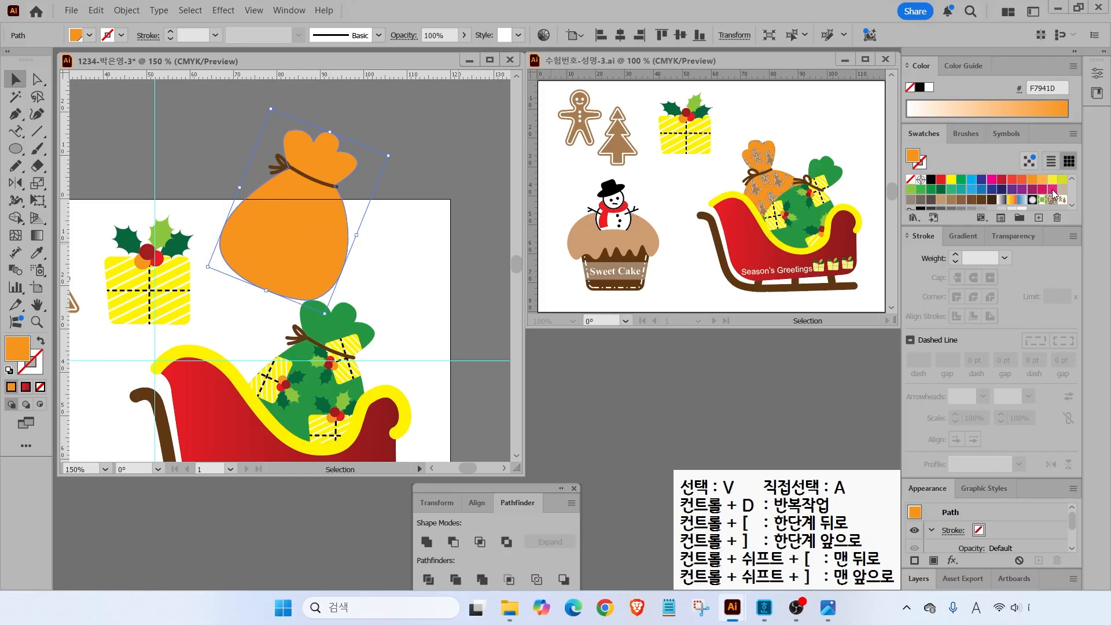
left_click_drag(1075, 205, 1047, 198)
left_click_drag(1086, 146, 1065, 201)
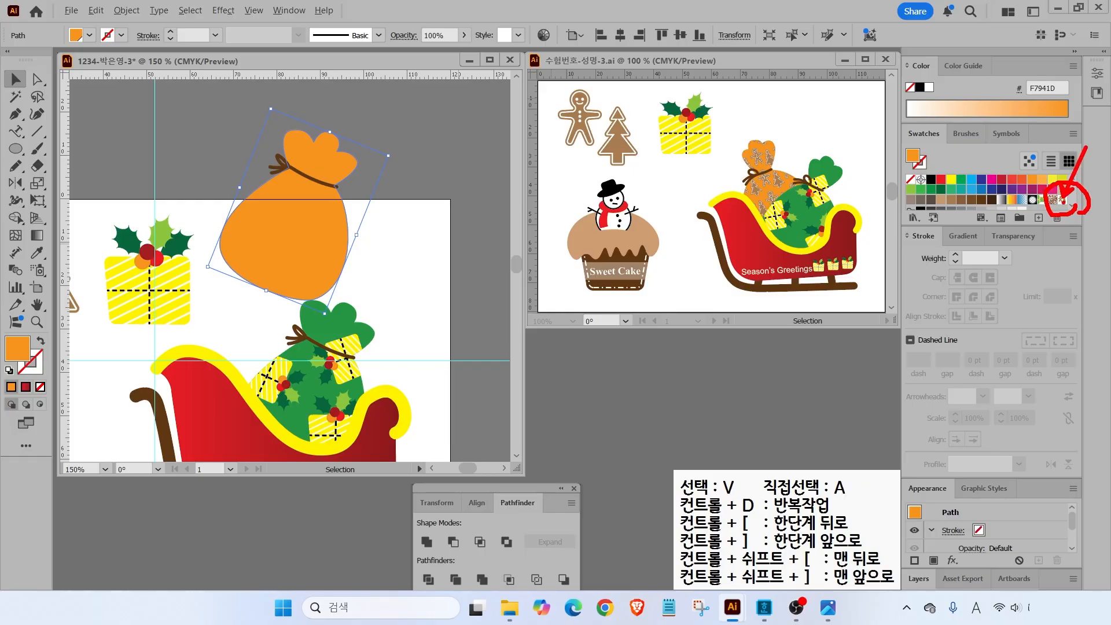
key("Escape")
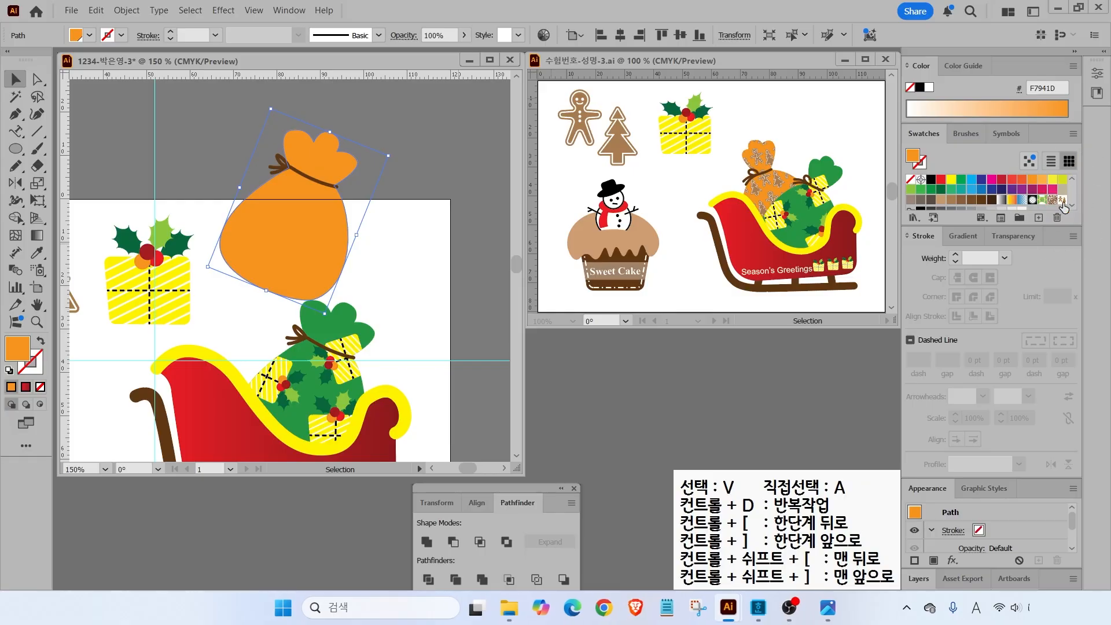
left_click(1063, 201)
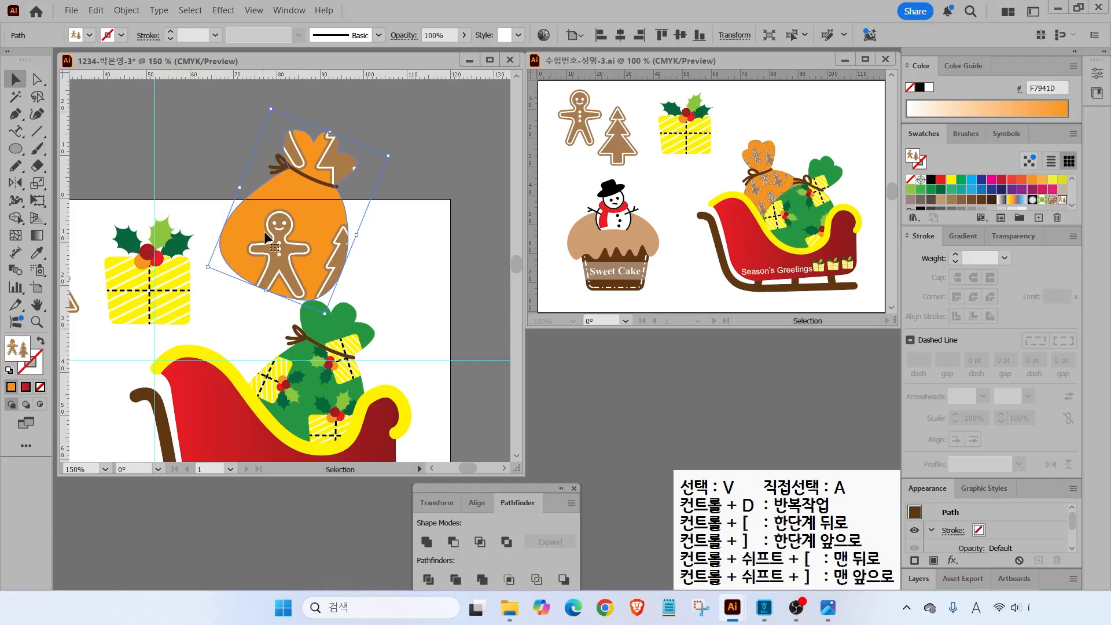
key("alt+Tab")
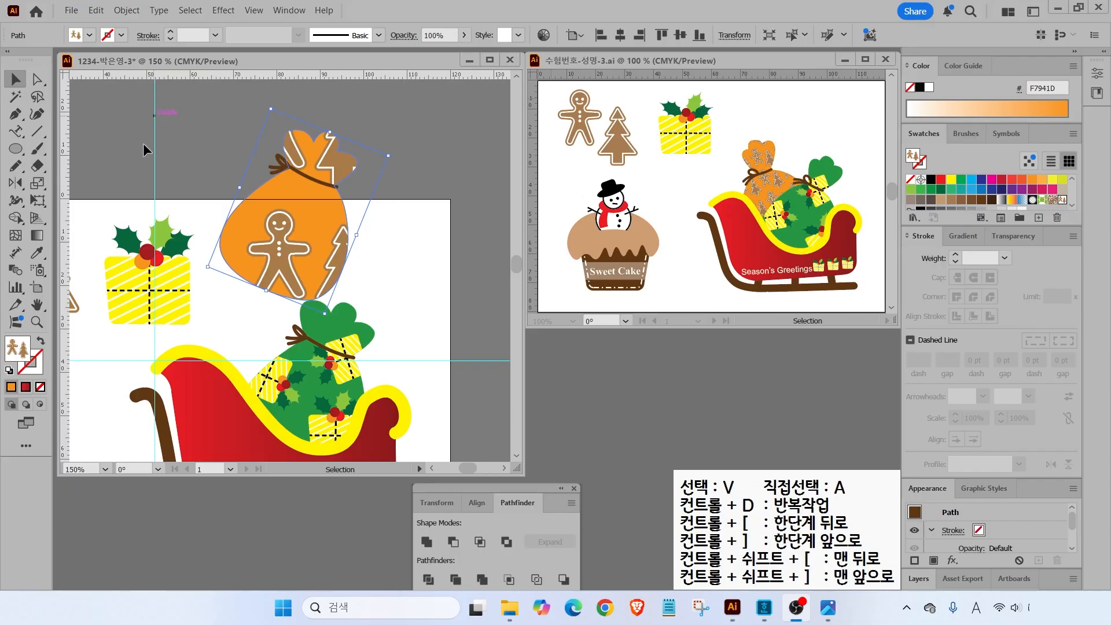
double_click(38, 184)
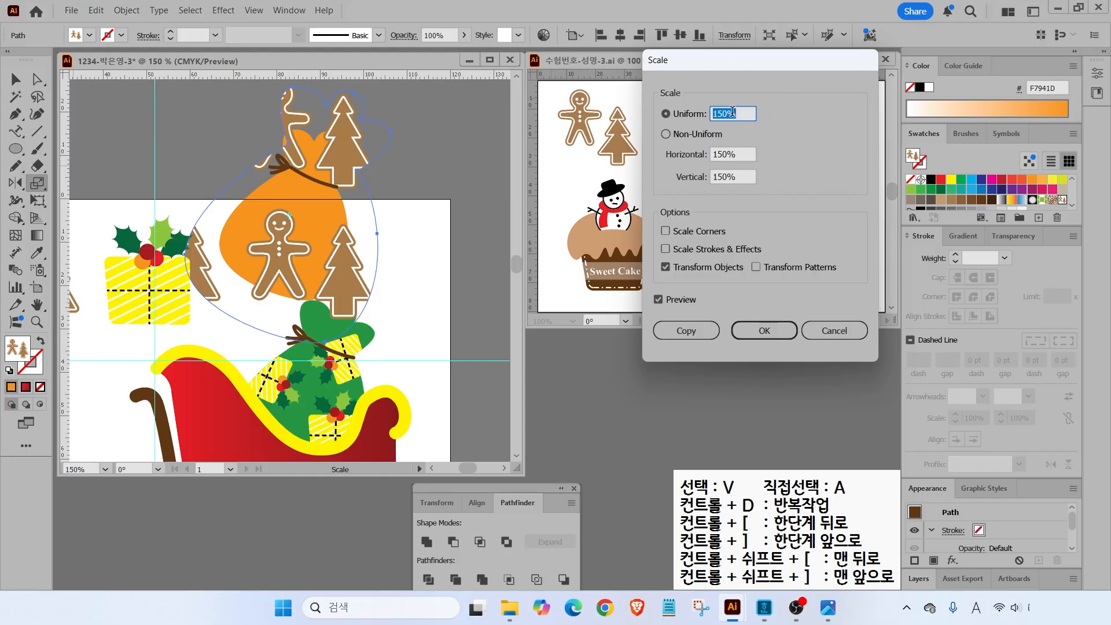
- Try a 50% uniform scale on the patterned sack and preview it
type("5")
left_click(658, 300)
left_click(658, 300)
left_click(658, 301)
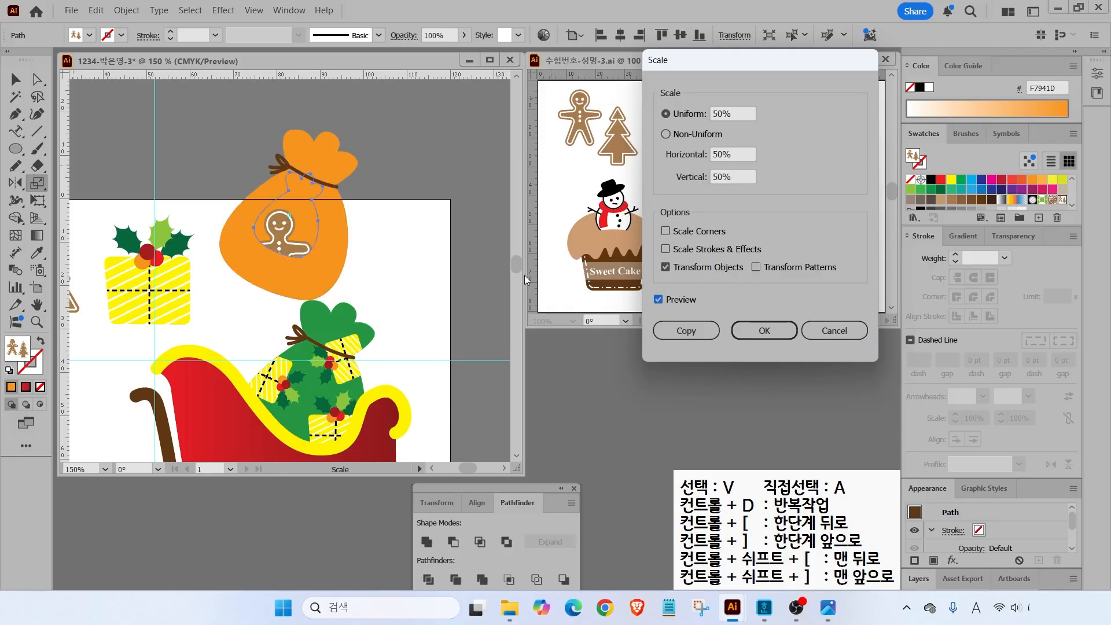
left_click_drag(644, 193, 865, 294)
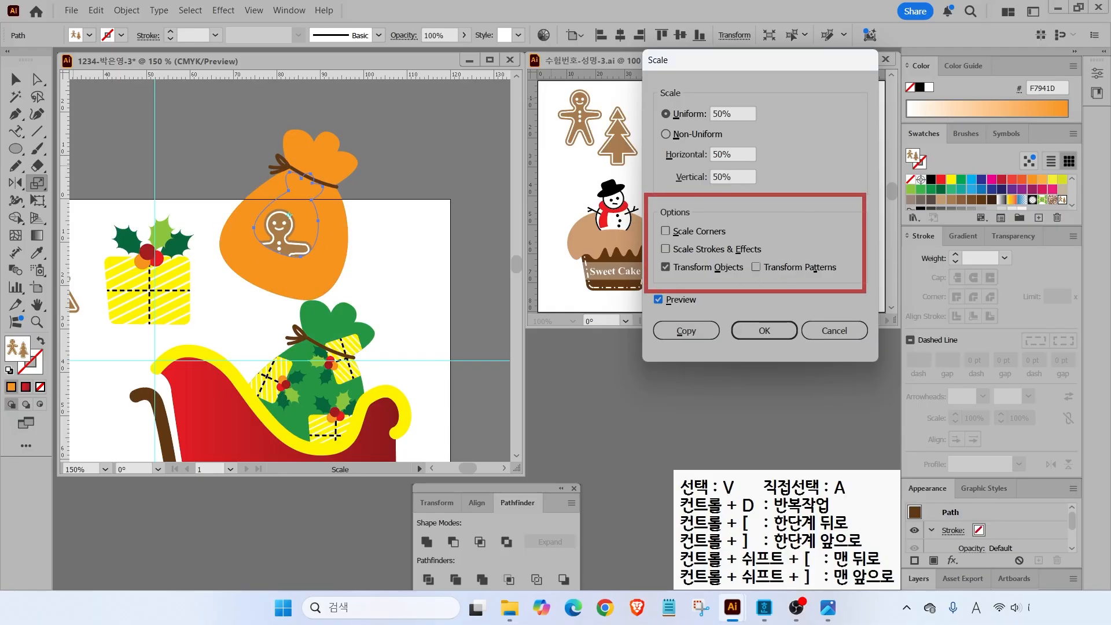
key("Escape")
- Scale only the sack's pattern uniformly to 30%, with Transform Patterns alone checked
left_click(666, 268)
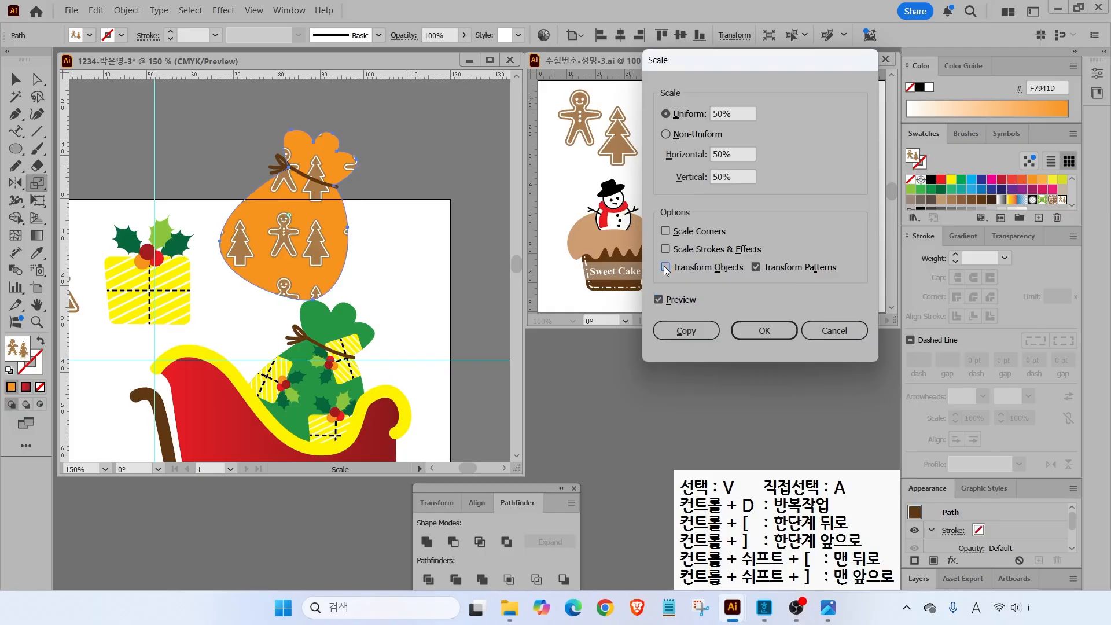
key("ctrl")
double_click(741, 113)
type("30")
left_click(658, 300)
left_click(659, 300)
left_click(659, 300)
left_click(659, 300)
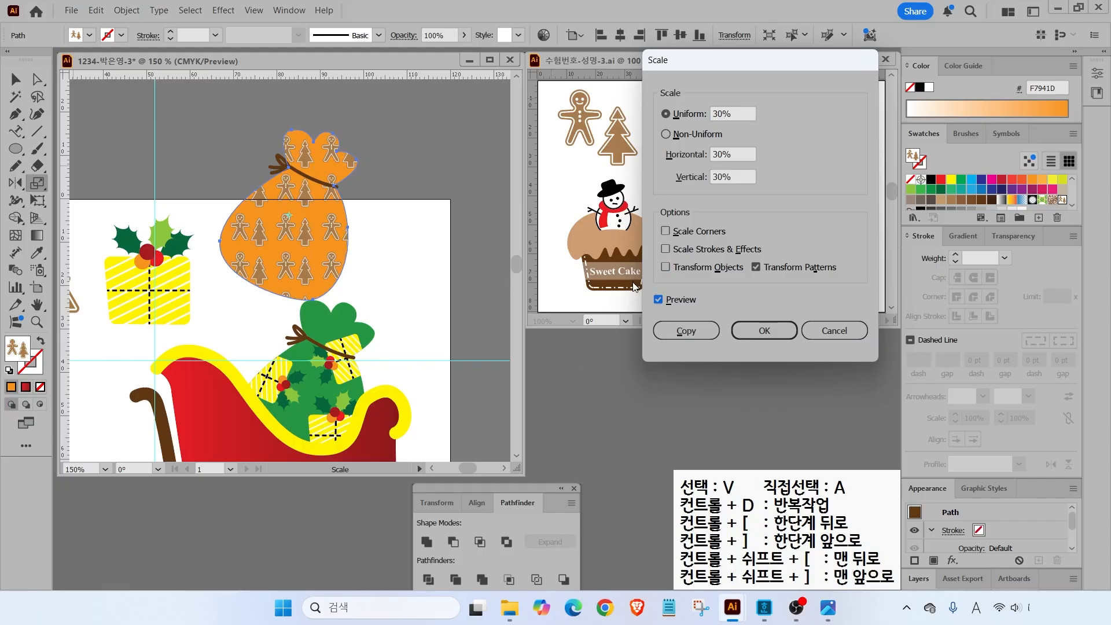
left_click(755, 335)
- Rotate the orange sack about 35° counterclockwise, lower it, and send it behind the sleigh
key("v")
left_click_drag(374, 239, 313, 173)
left_click_drag(308, 210, 284, 325)
left_click_drag(370, 270, 307, 252)
left_click_drag(269, 307, 254, 337)
right_click(255, 315)
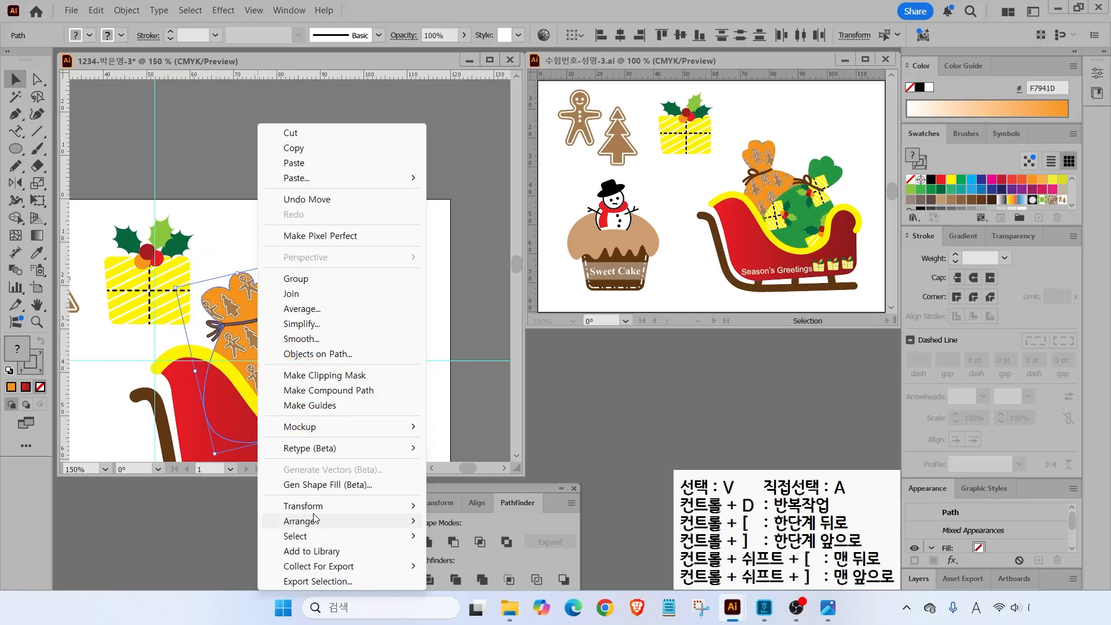
mouse_move(314, 519)
left_click(456, 561)
left_click_drag(265, 328, 265, 335)
- Select the whole sleigh with its sacks and shrink it slightly
double_click(37, 304)
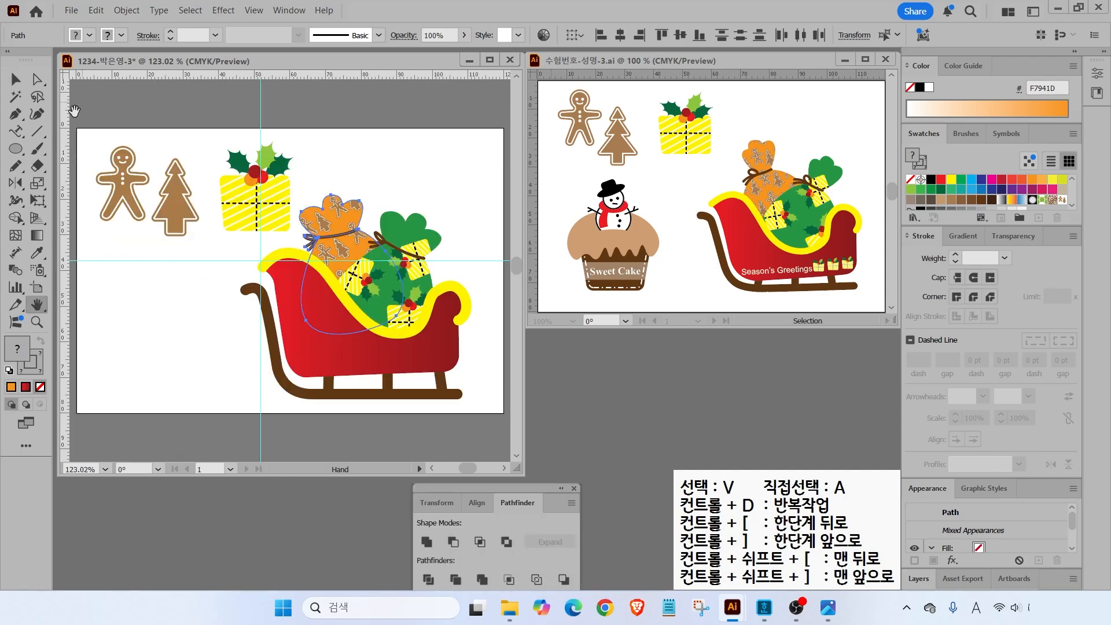
key("v")
left_click(199, 327)
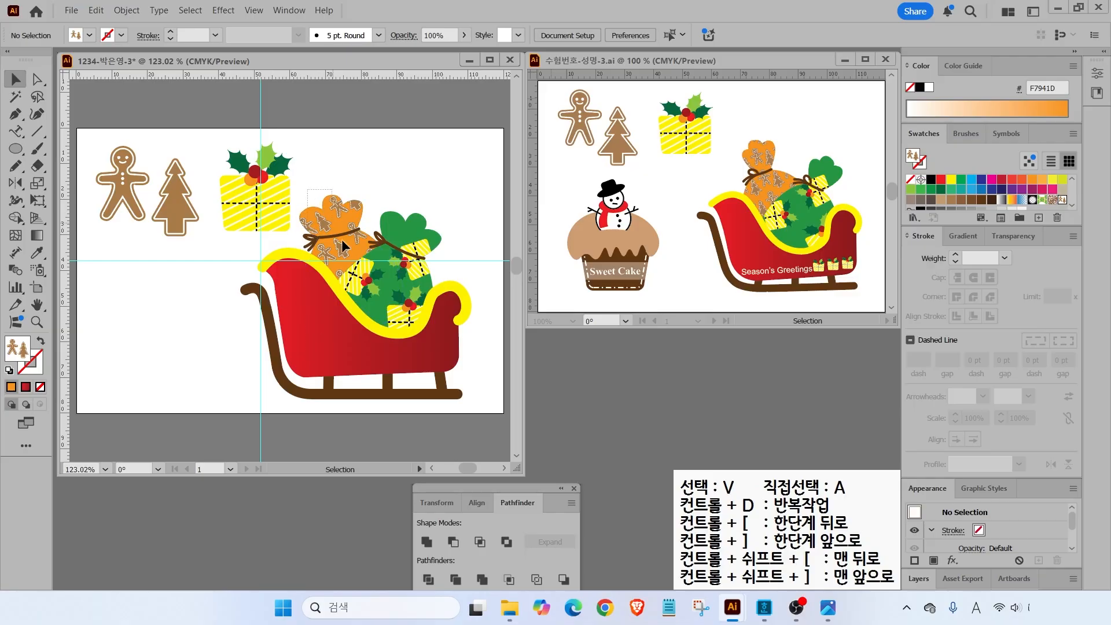
left_click_drag(342, 246, 468, 419)
left_click_drag(241, 195, 253, 206)
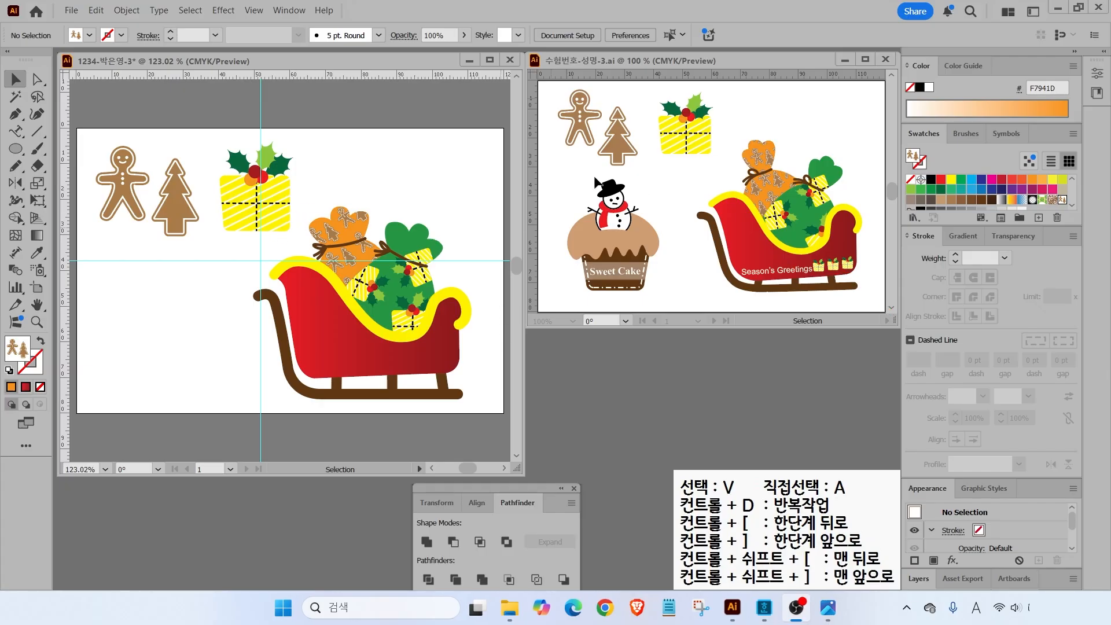
- Copy the holly gift box onto the sleigh, bring it to front, and shrink it small
left_click(282, 197)
left_click_drag(282, 197, 327, 385)
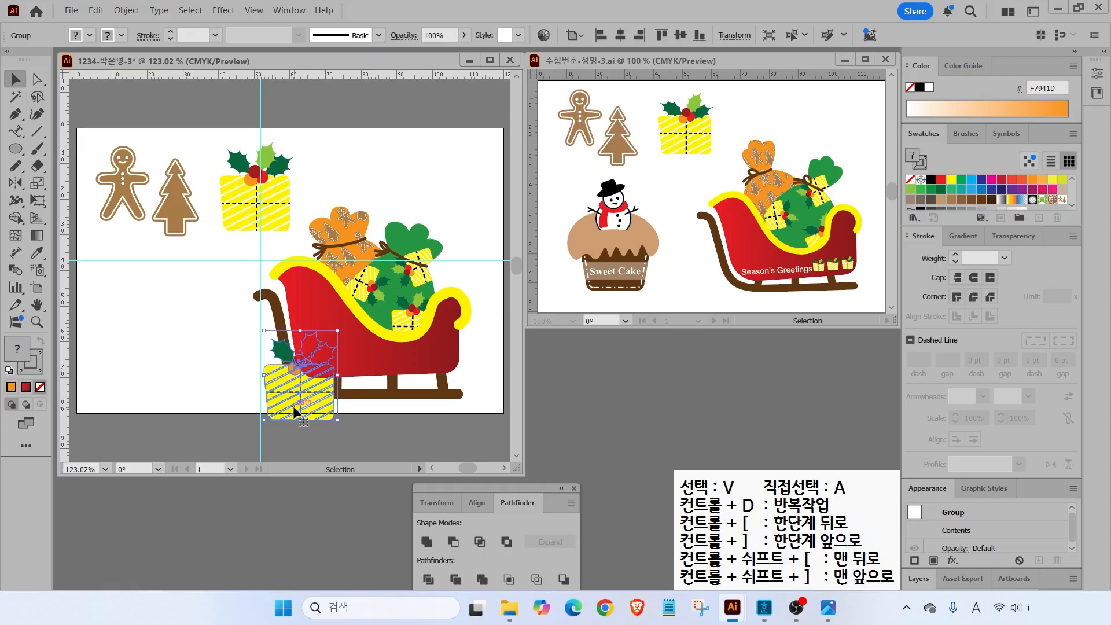
right_click(295, 385)
mouse_move(362, 528)
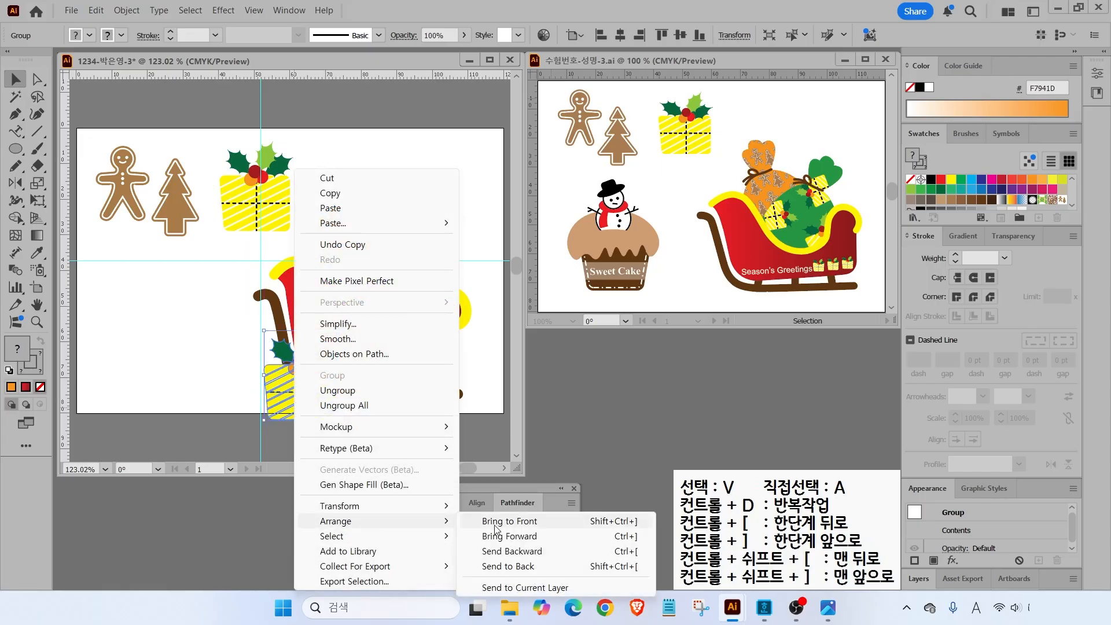
left_click(509, 521)
left_click_drag(266, 423, 425, 363)
scroll(440, 370, "up", 5)
left_click(403, 393)
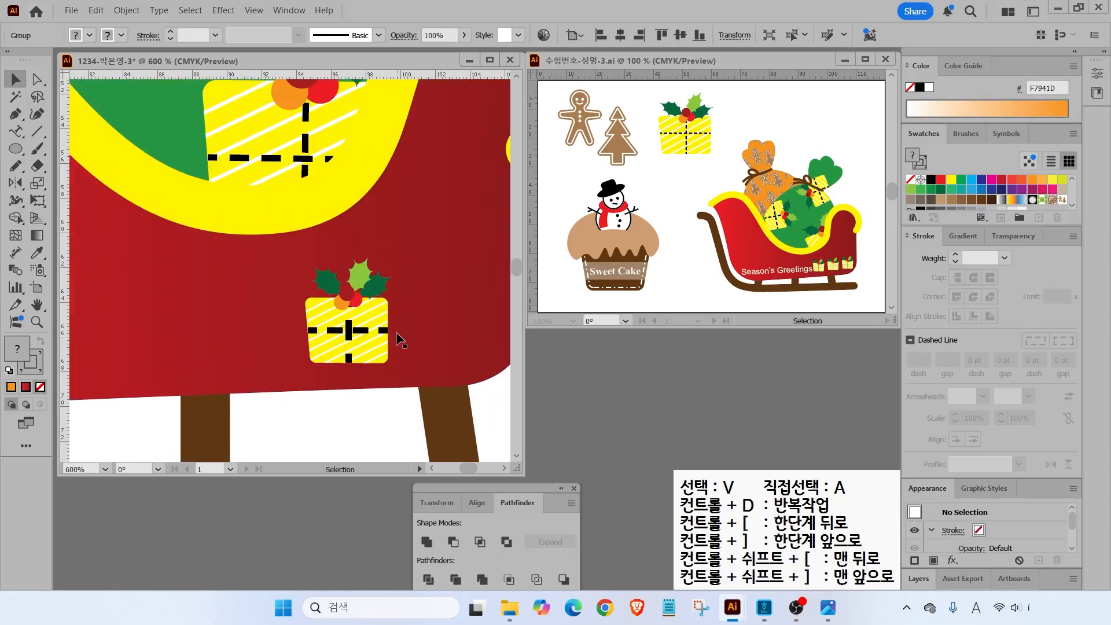
left_click(349, 337)
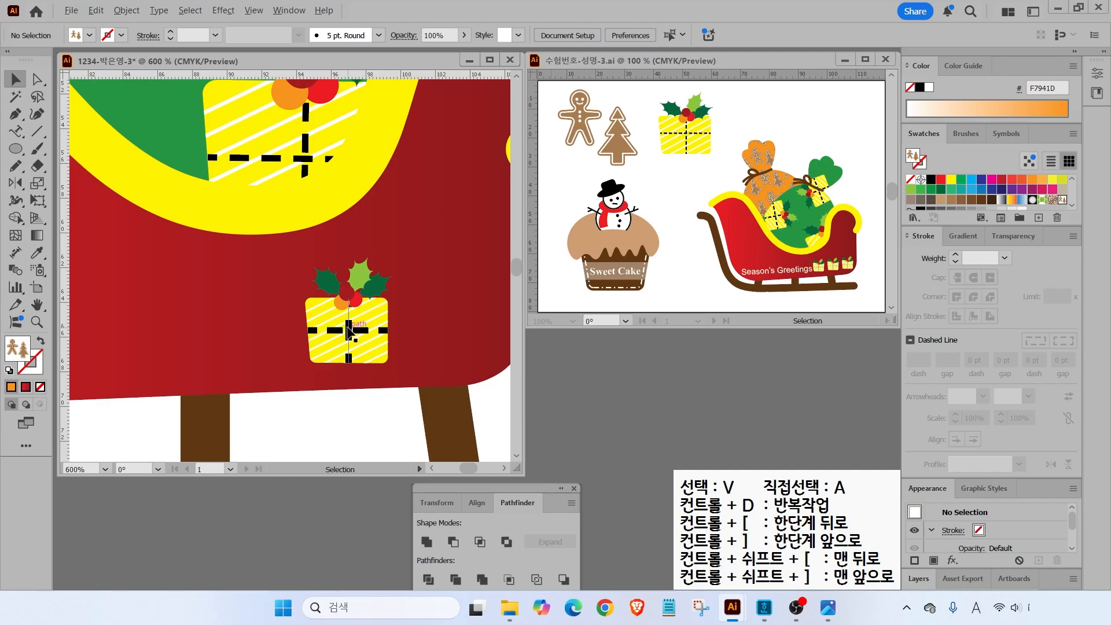
scroll(349, 333, "down", 3)
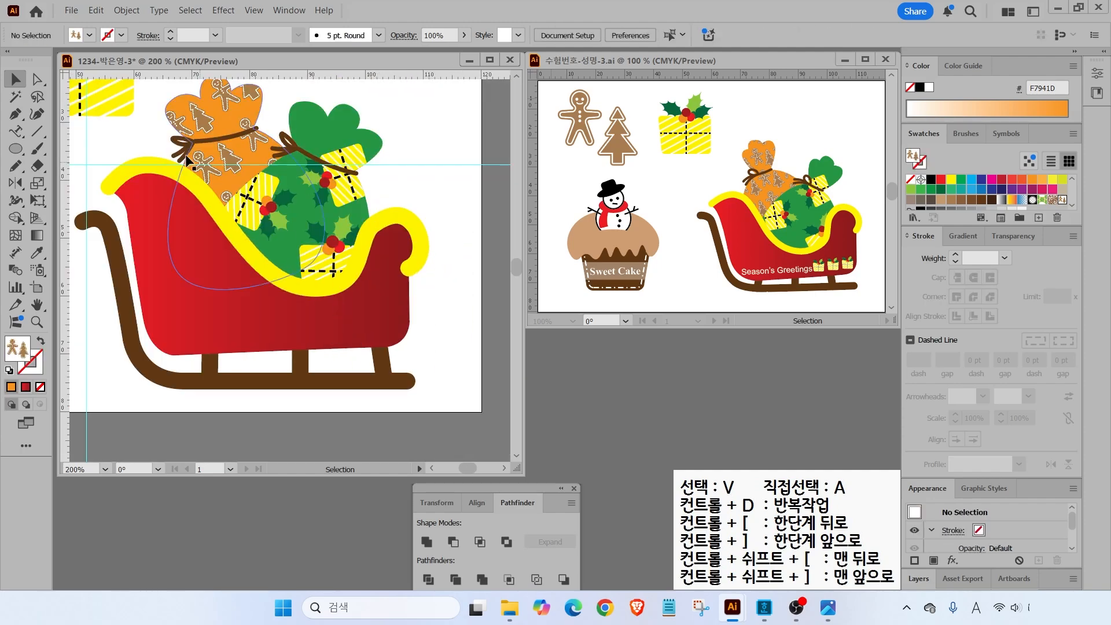
- Turn on Scale Strokes & Effects in the Scale tool options
double_click(38, 183)
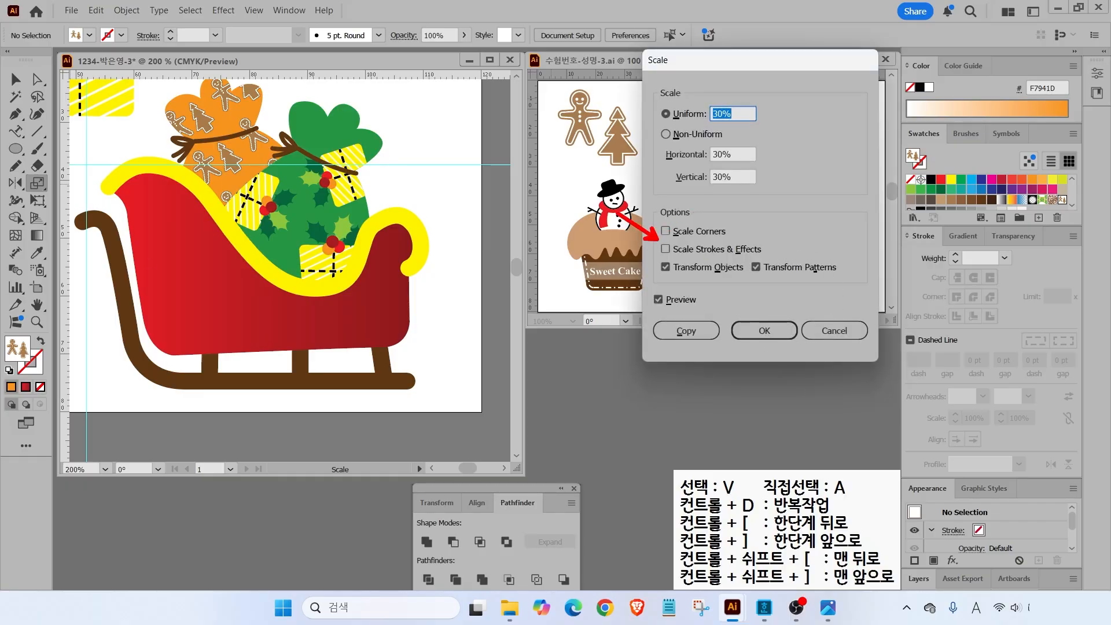
key("Escape")
left_click(665, 249)
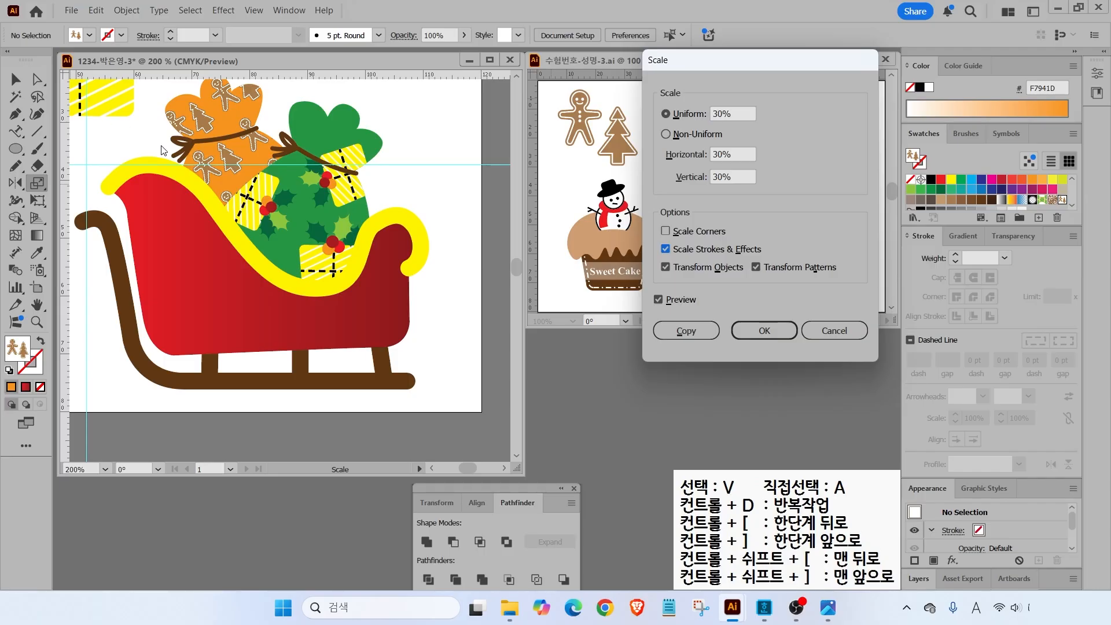
key("Return")
key("v")
- Copy the yellow striped gift box onto the sleigh, bring it to front, and shrink it
left_click(95, 89)
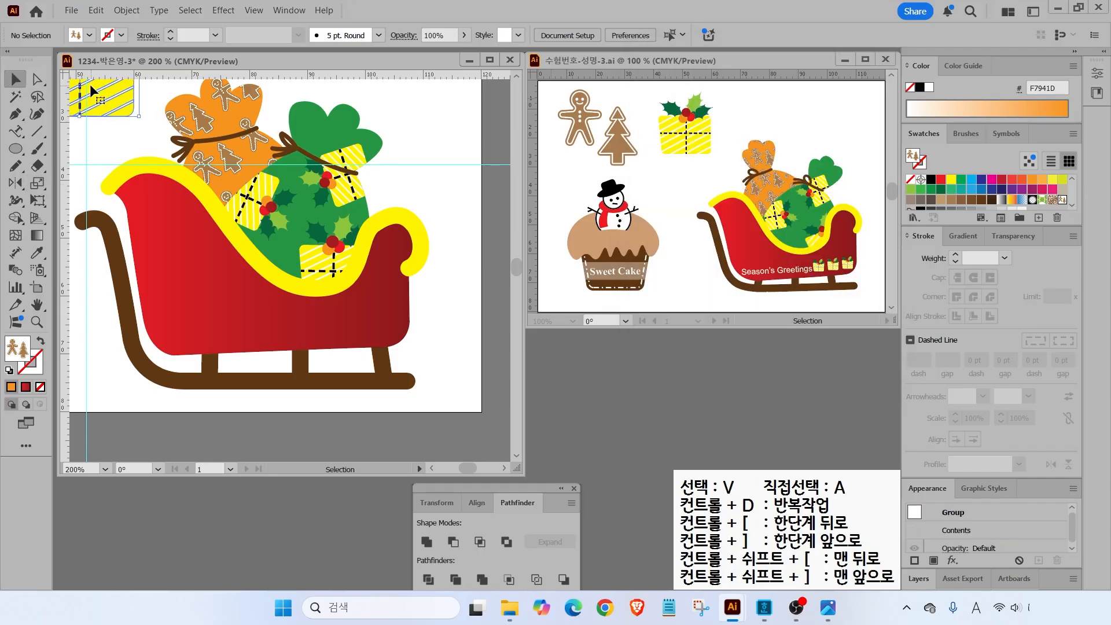
left_click_drag(99, 91, 230, 403)
right_click(262, 391)
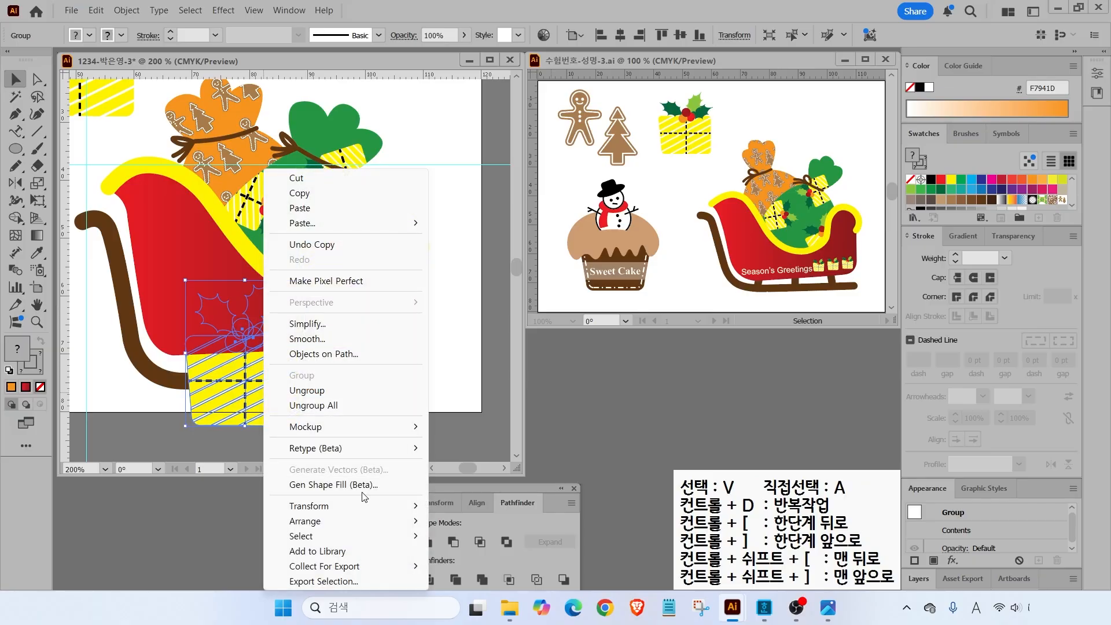
mouse_move(351, 526)
left_click(474, 521)
left_click_drag(282, 408, 307, 384)
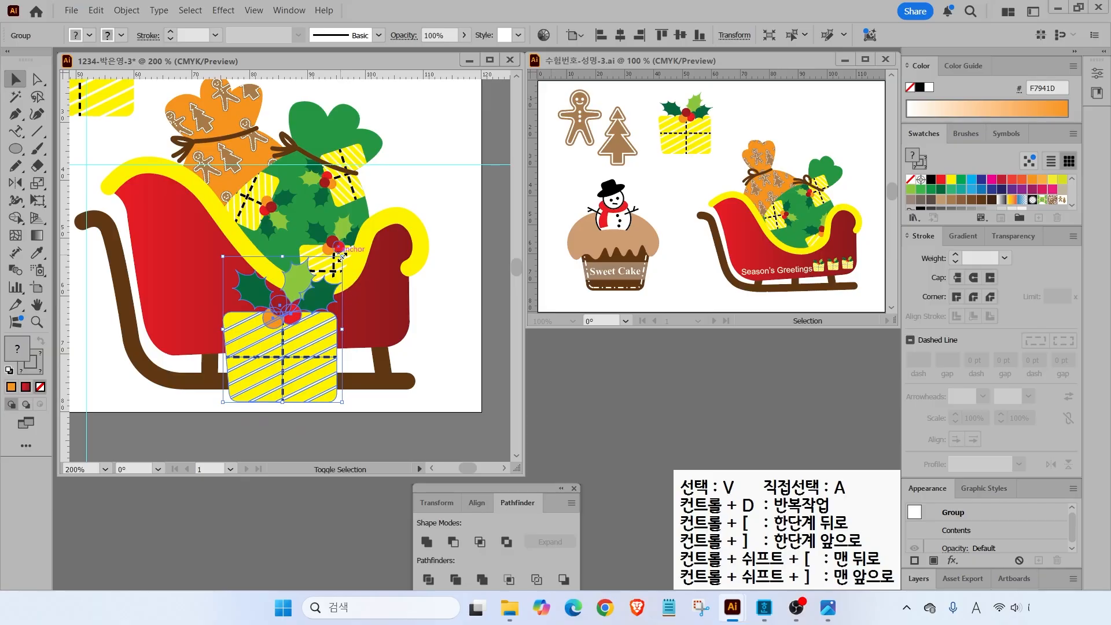
left_click_drag(342, 256, 243, 401)
left_click(252, 402)
- Inspect the small gift up close and move it further left on the sleigh's front
left_click(231, 399)
scroll(231, 399, "up", 5)
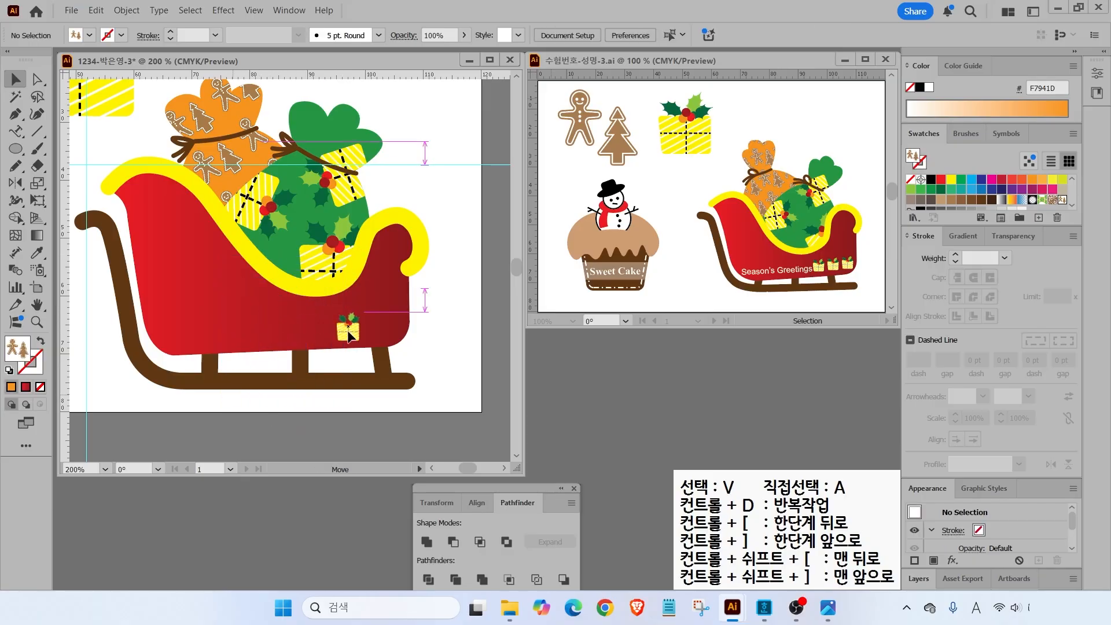
key("a")
key("v")
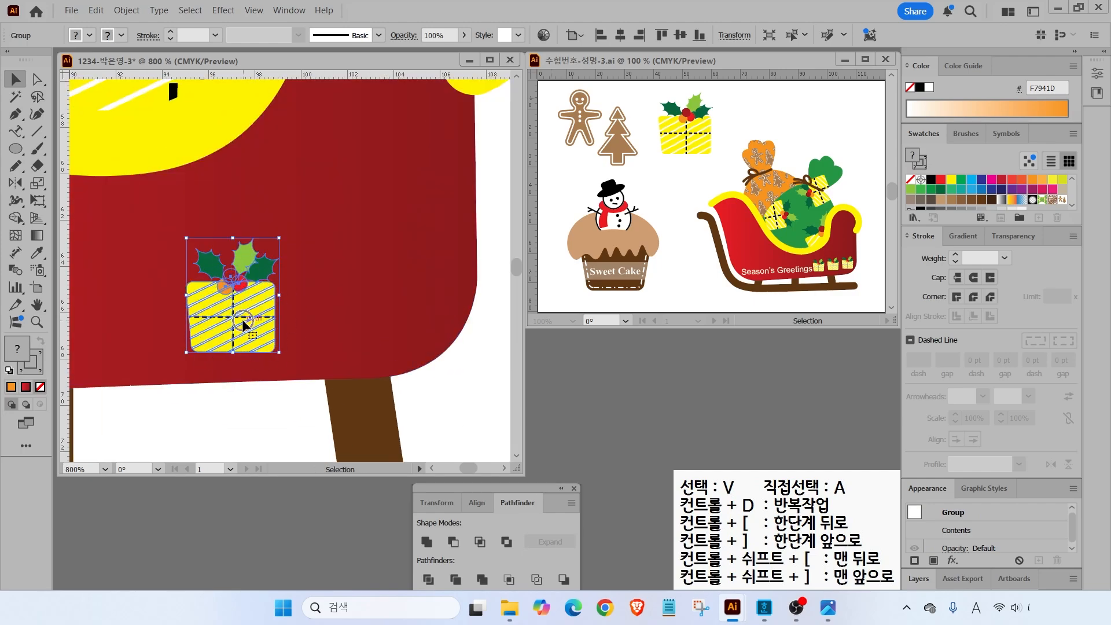
left_click(471, 389)
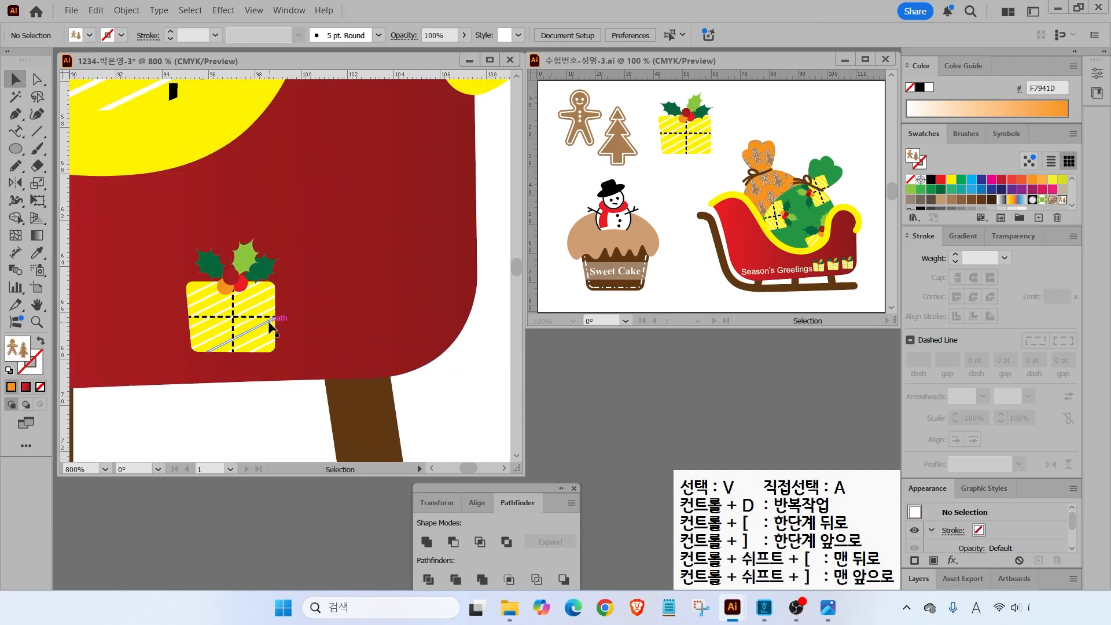
scroll(292, 341, "down", 4)
left_click_drag(360, 370, 453, 356)
left_click_drag(351, 303, 295, 305)
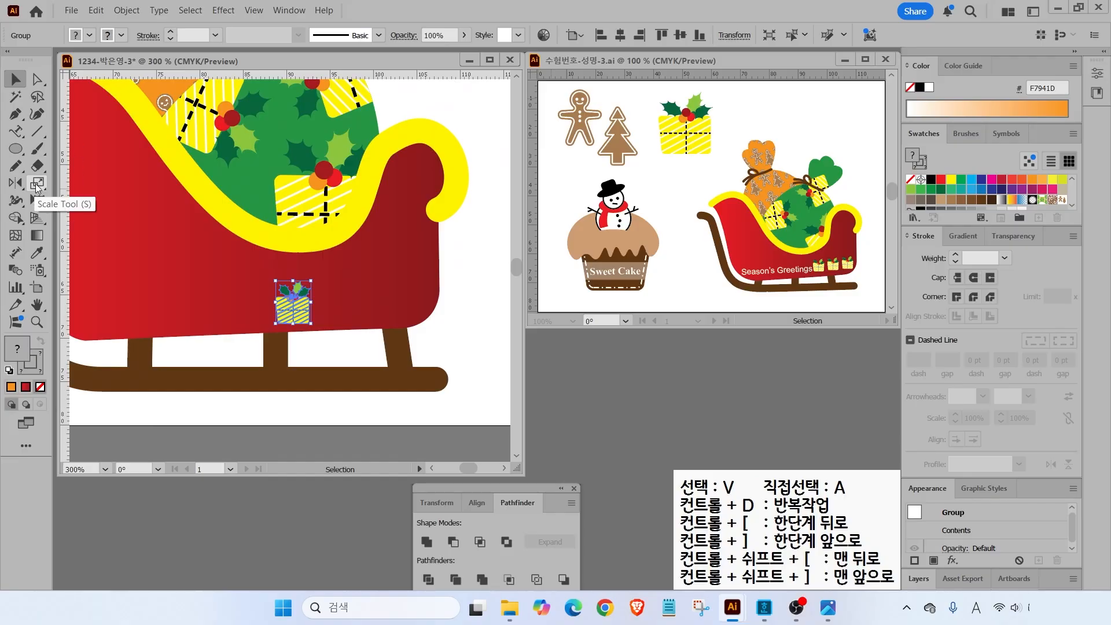
- Make two more copies of the small gift to its right with Ctrl+D and even out their spacing
double_click(37, 184)
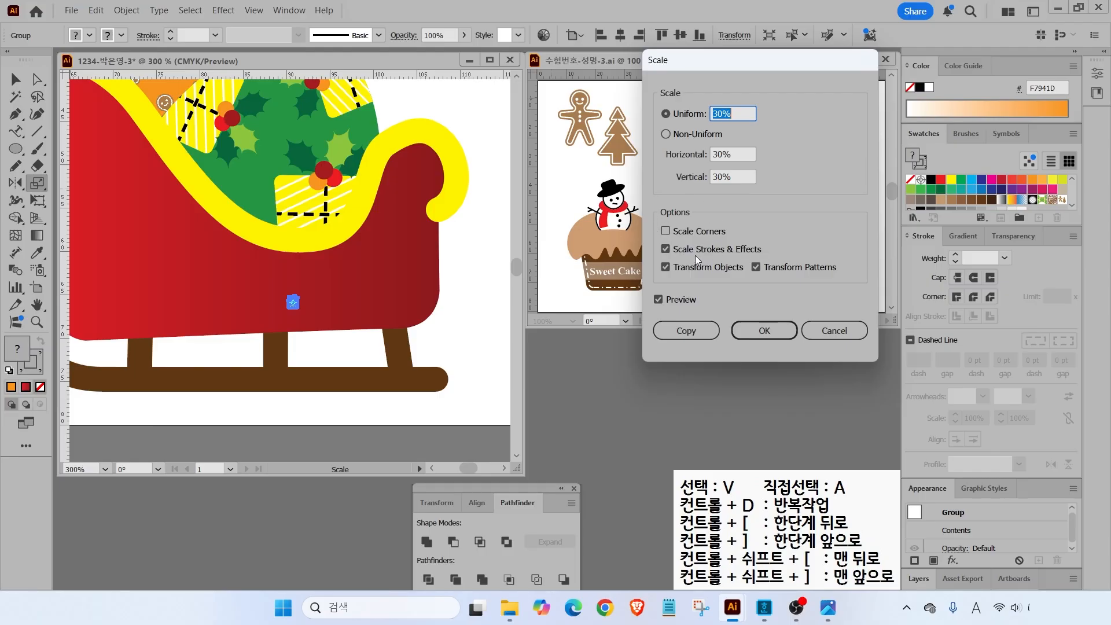
left_click(770, 332)
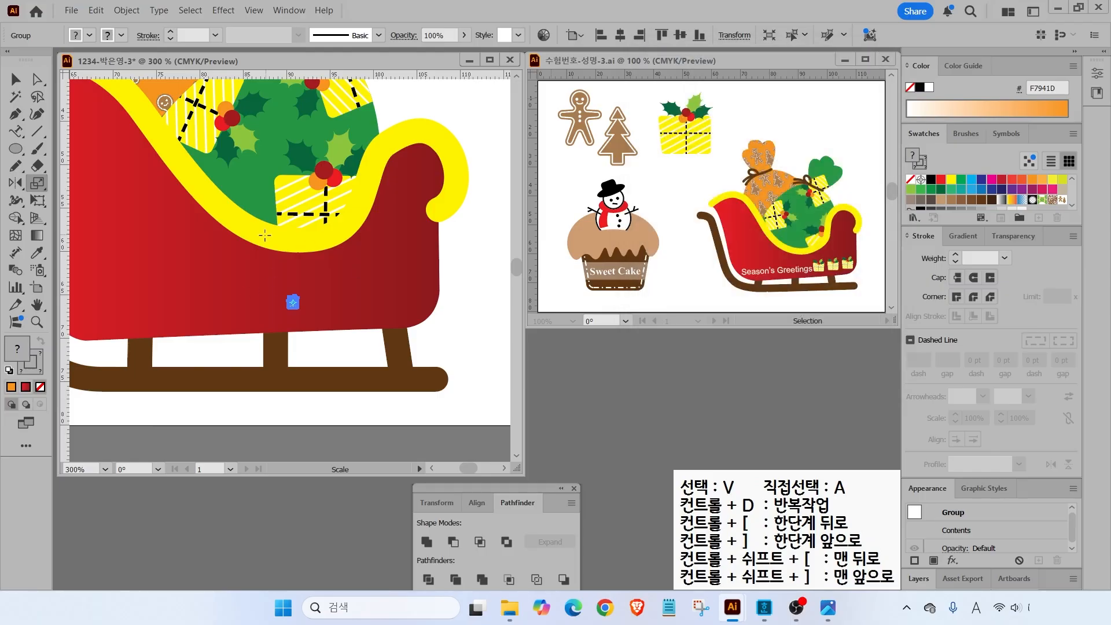
key("v")
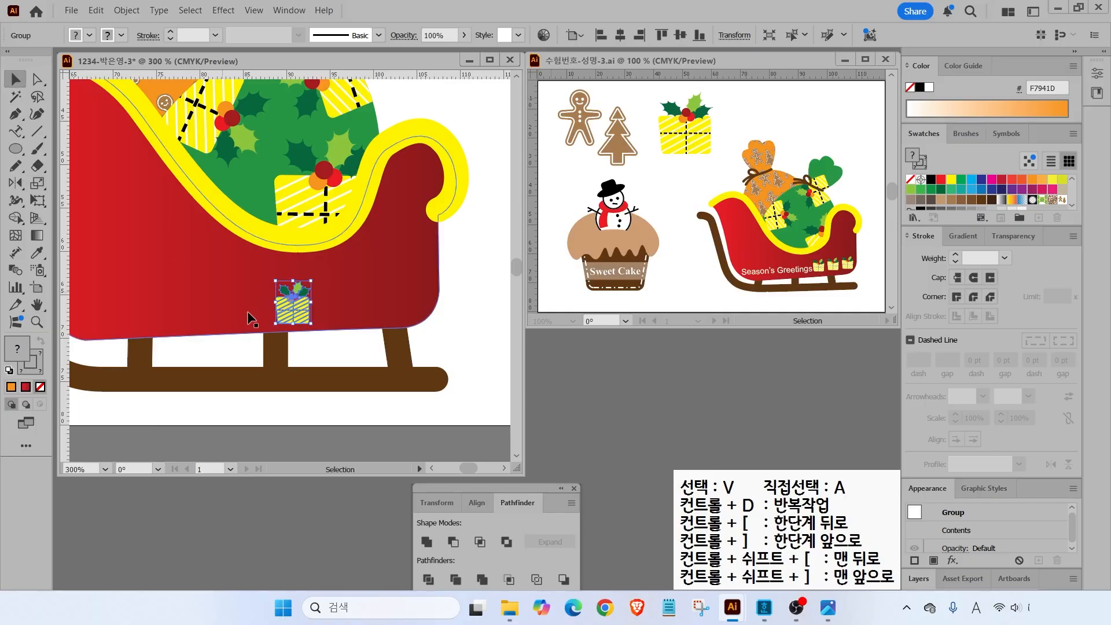
left_click_drag(298, 321, 354, 315)
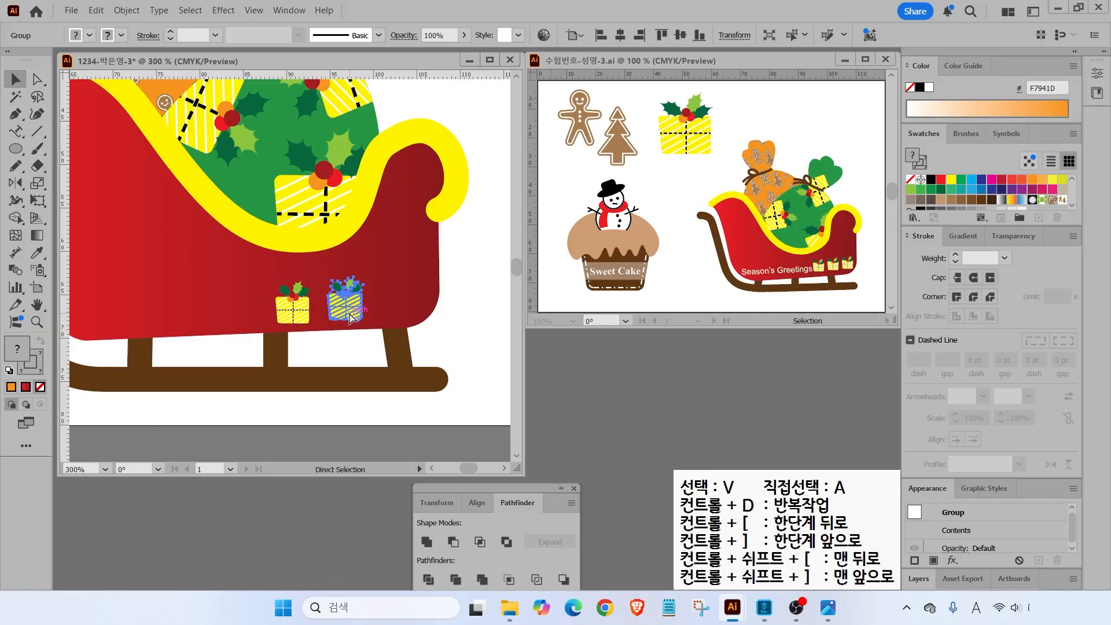
key("ctrl+d")
left_click(357, 431)
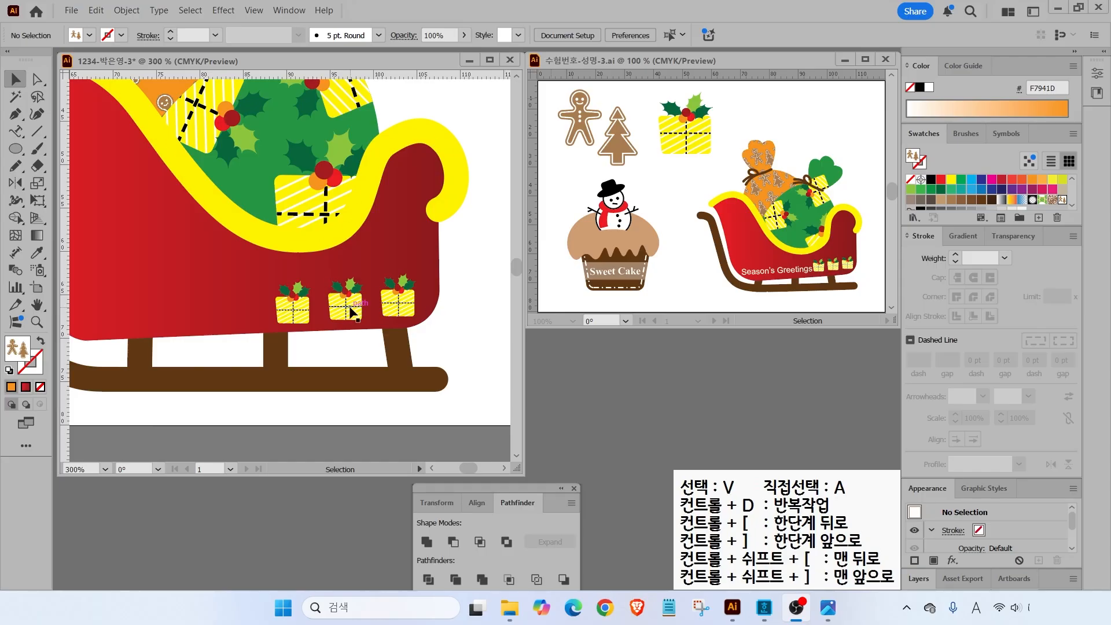
left_click_drag(351, 305, 316, 317)
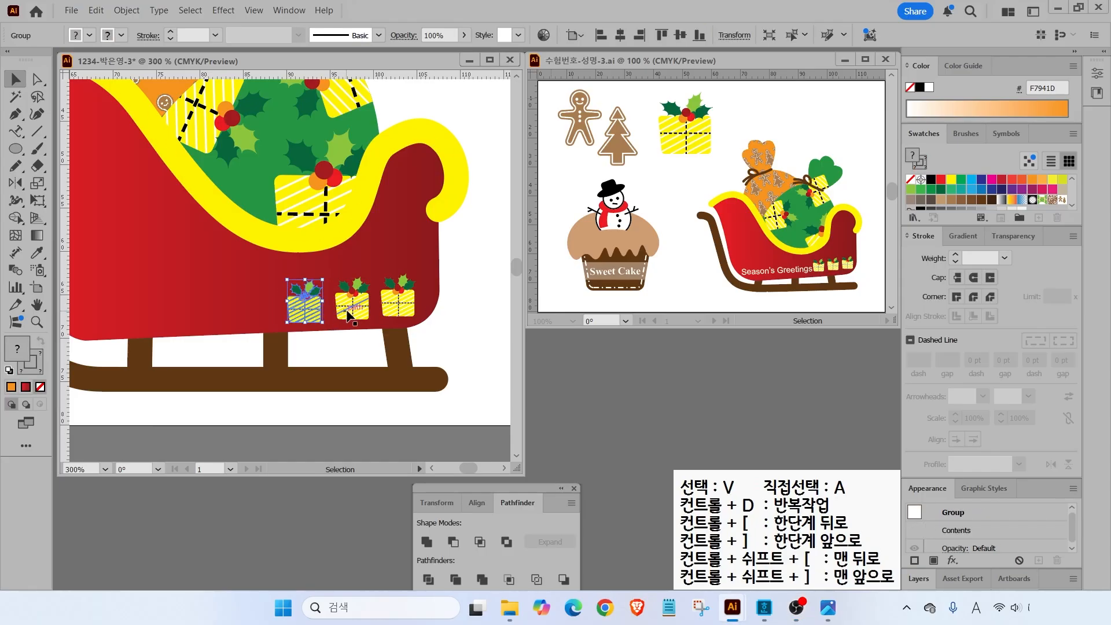
- Select the three small gifts and group them
left_click(352, 304, "shift")
left_click(398, 301, "shift")
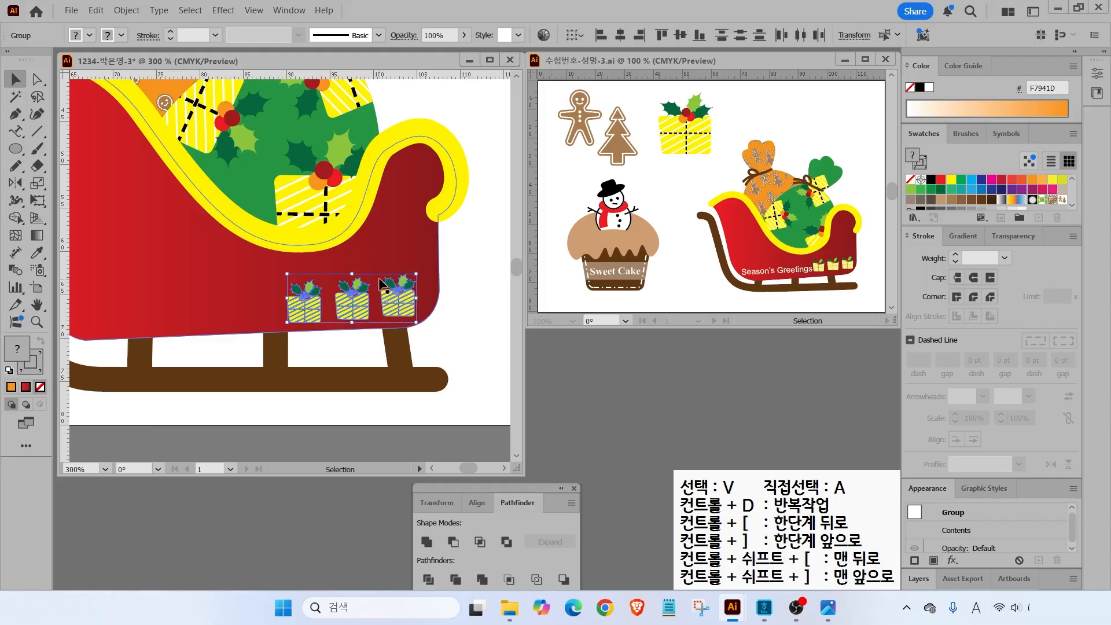
right_click(398, 298)
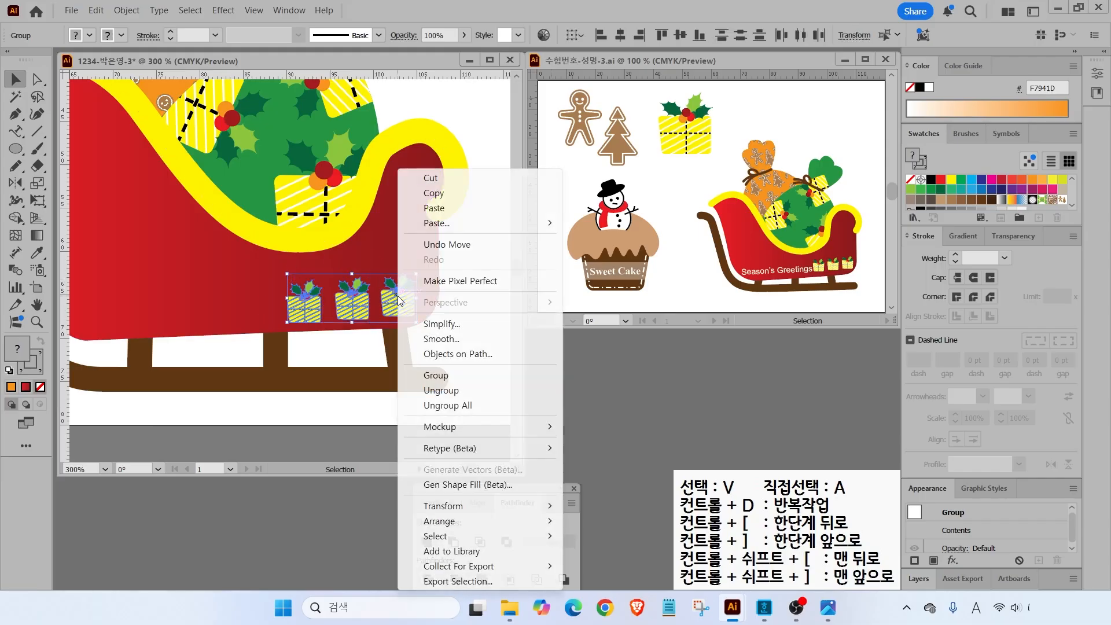
left_click(437, 376)
scroll(327, 350, "left", 5)
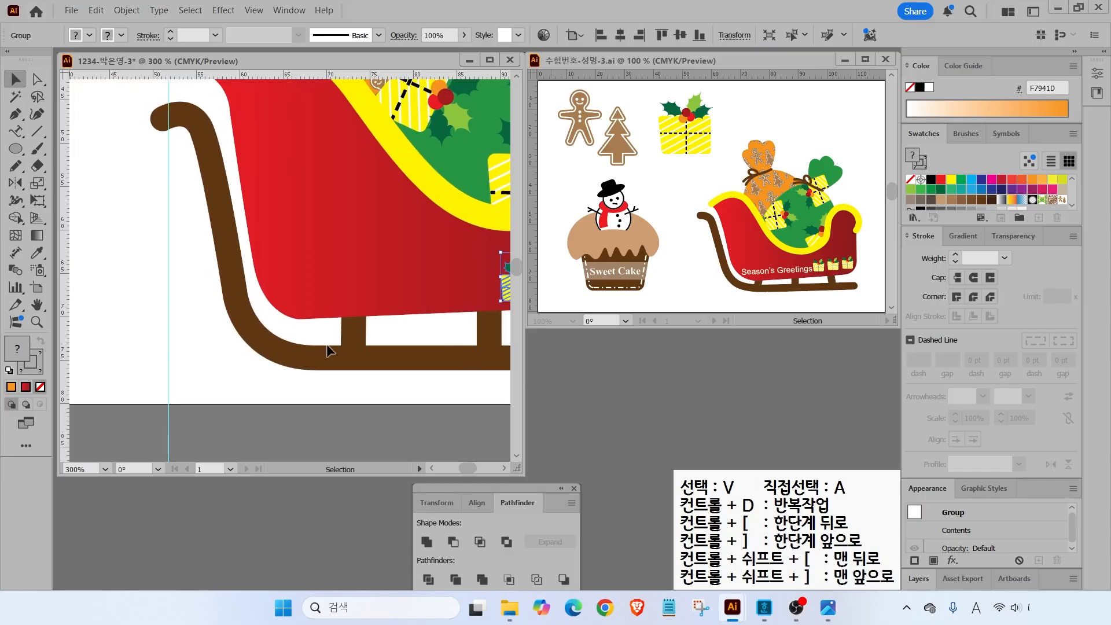
- Type 'Season's Greetings' as horizontal text left of the gifts
scroll(328, 351, "right", 3)
left_click(18, 132)
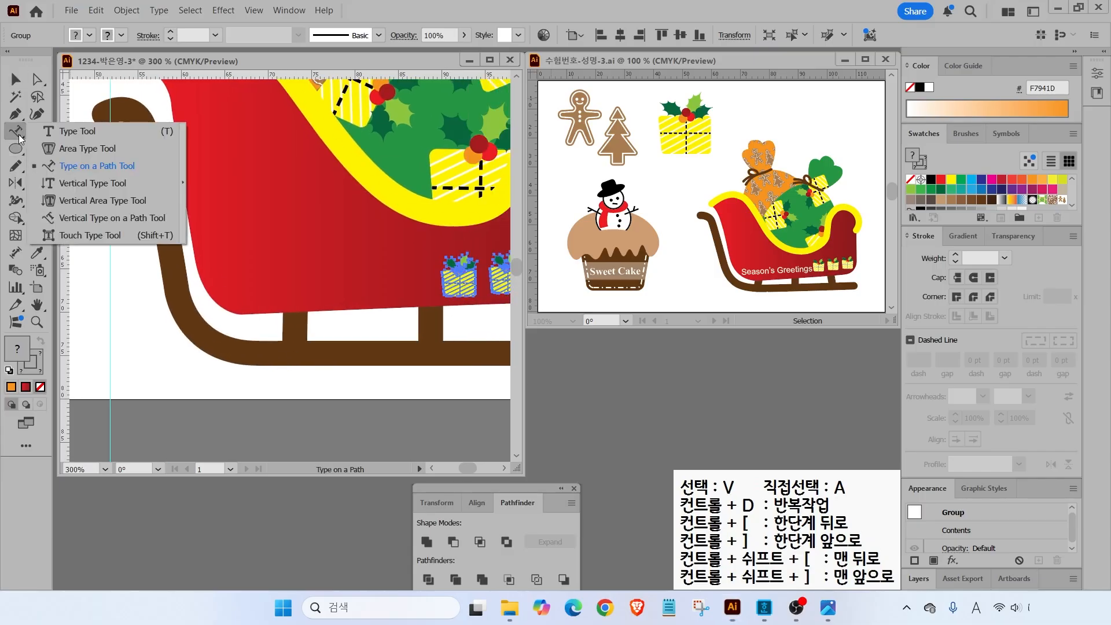
left_click(64, 132)
left_click(136, 291)
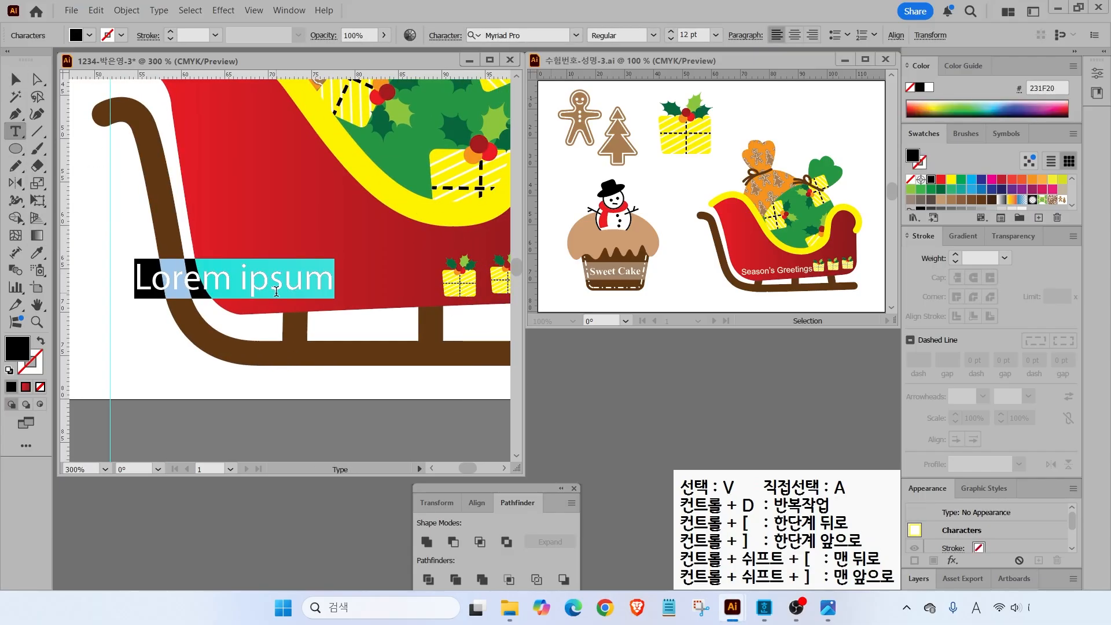
type("Season's Greetings")
key("Escape")
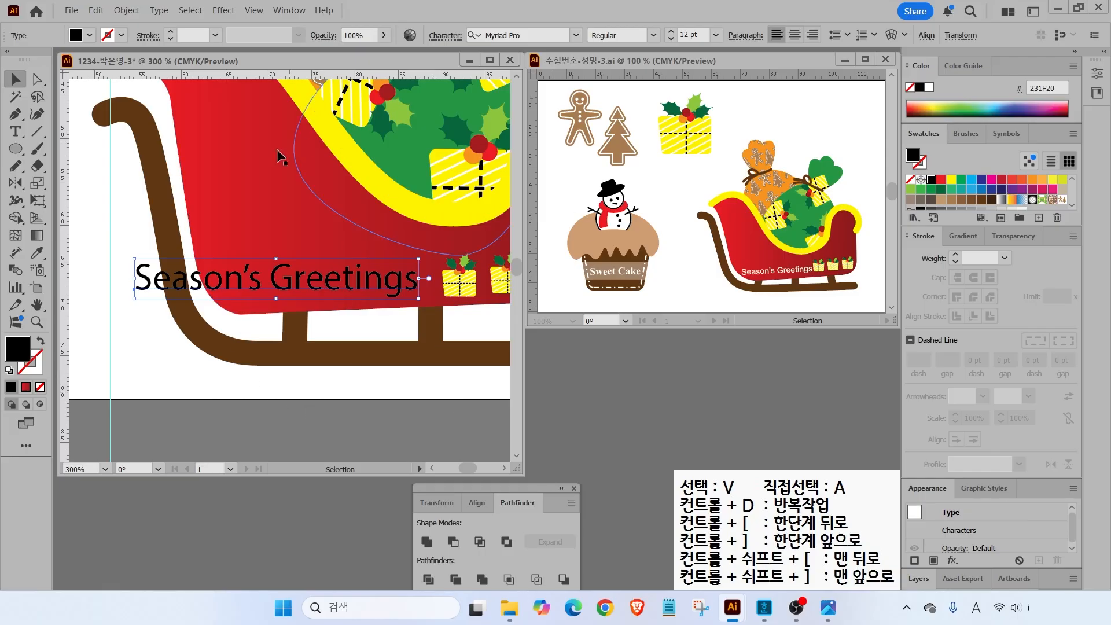
- Set the greeting text to Arial, 8 pt, with a white fill
left_click(577, 36)
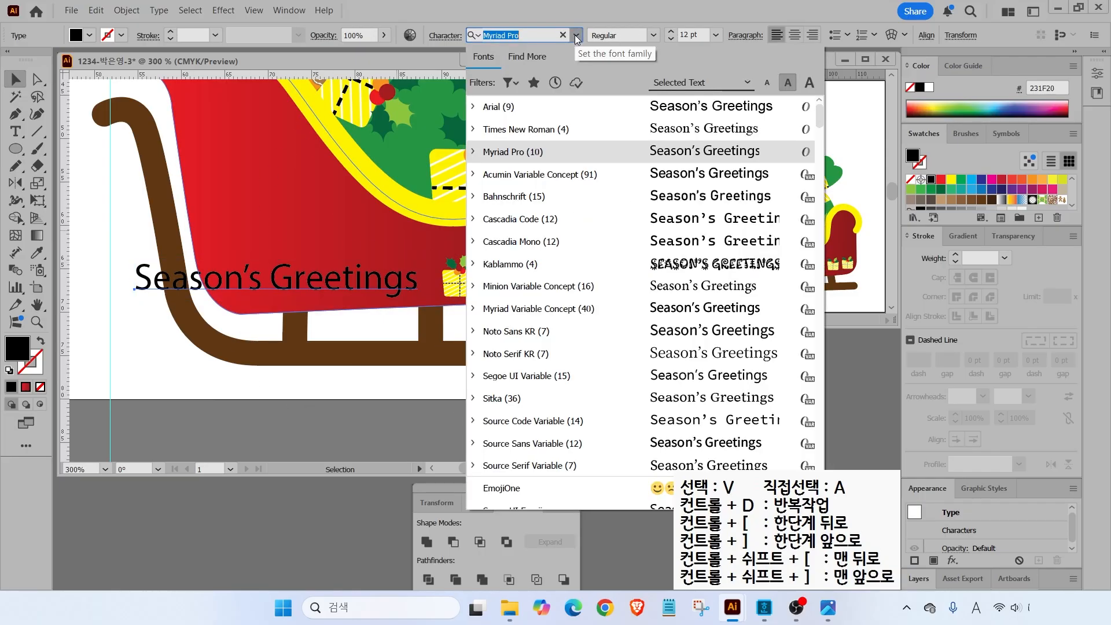
left_click(565, 114)
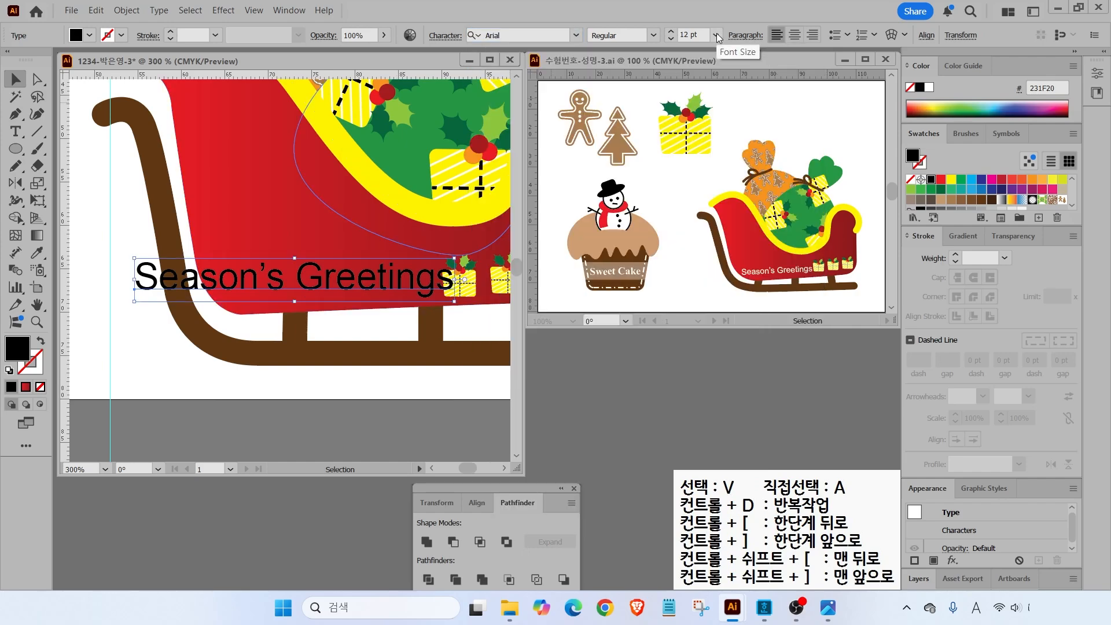
left_click(670, 39)
left_click(671, 39)
left_click(671, 39)
left_click(670, 39)
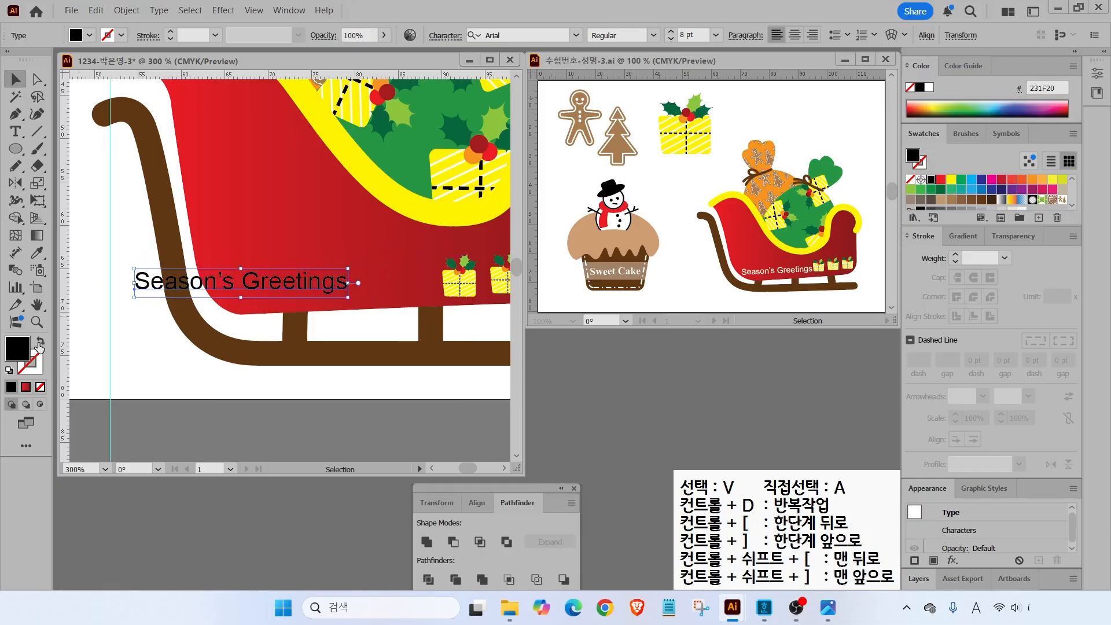
left_click(929, 87)
- Move the greeting onto the sleigh's red body and tilt it to follow the slope
left_click_drag(300, 285, 437, 265)
left_click_drag(383, 290, 387, 290)
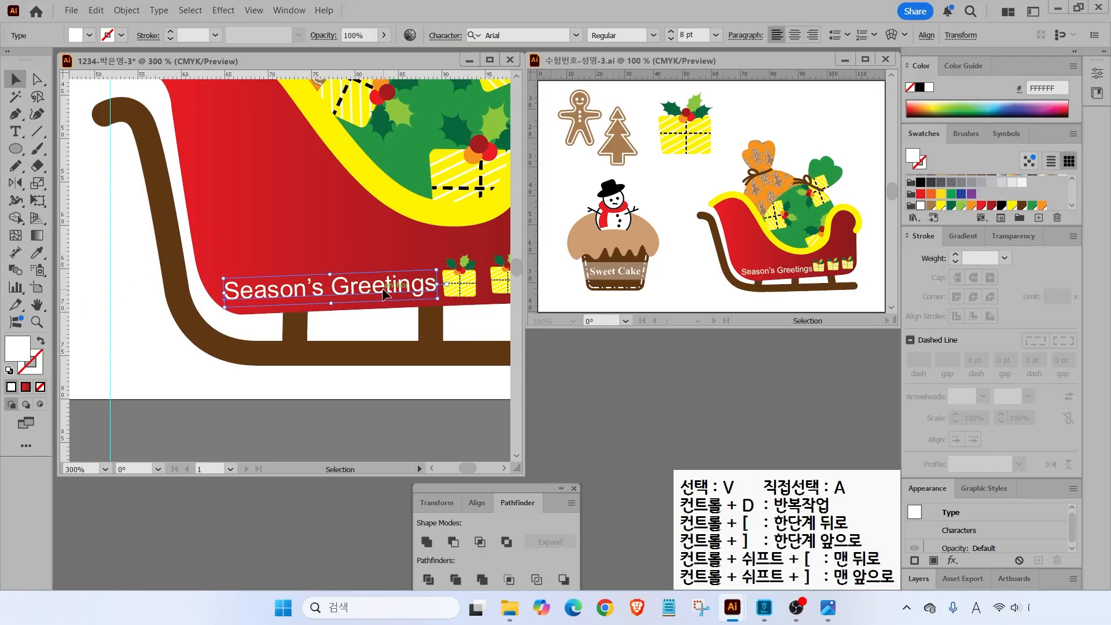
key("ctrl+0")
left_click(124, 293)
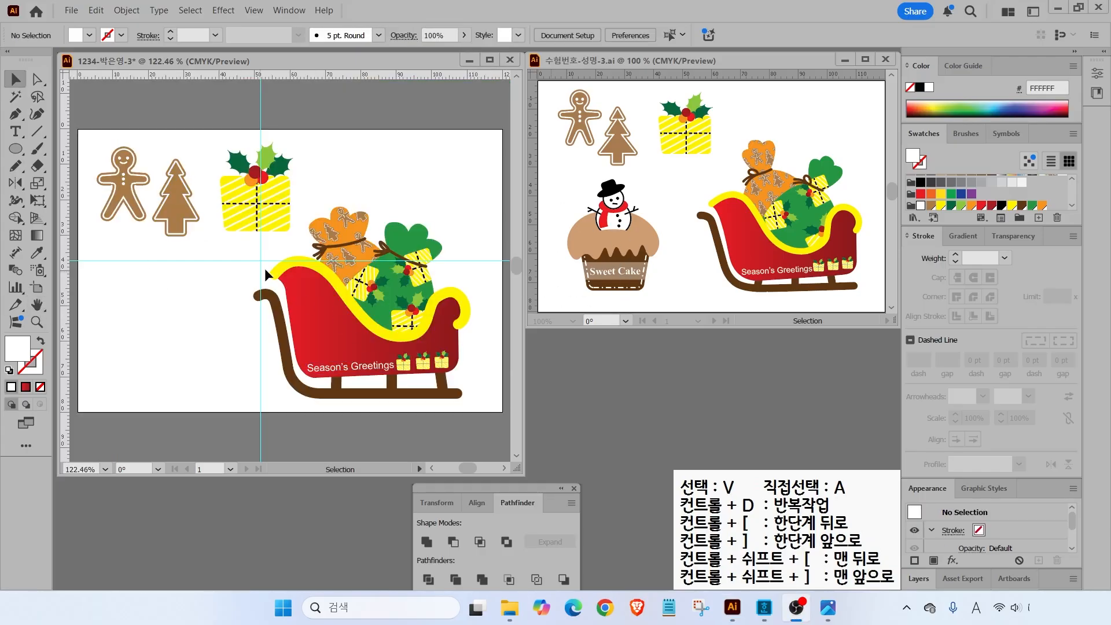
- Clear all guides, then add two vertical guides and one horizontal guide on the artboard
scroll(272, 252, "up", 1)
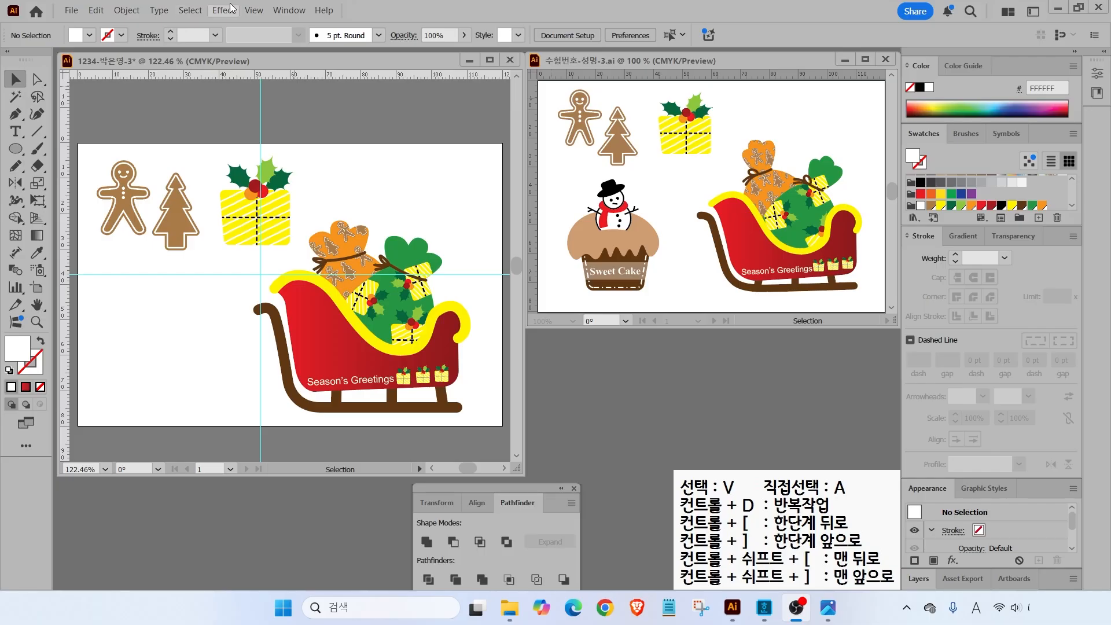
left_click(248, 11)
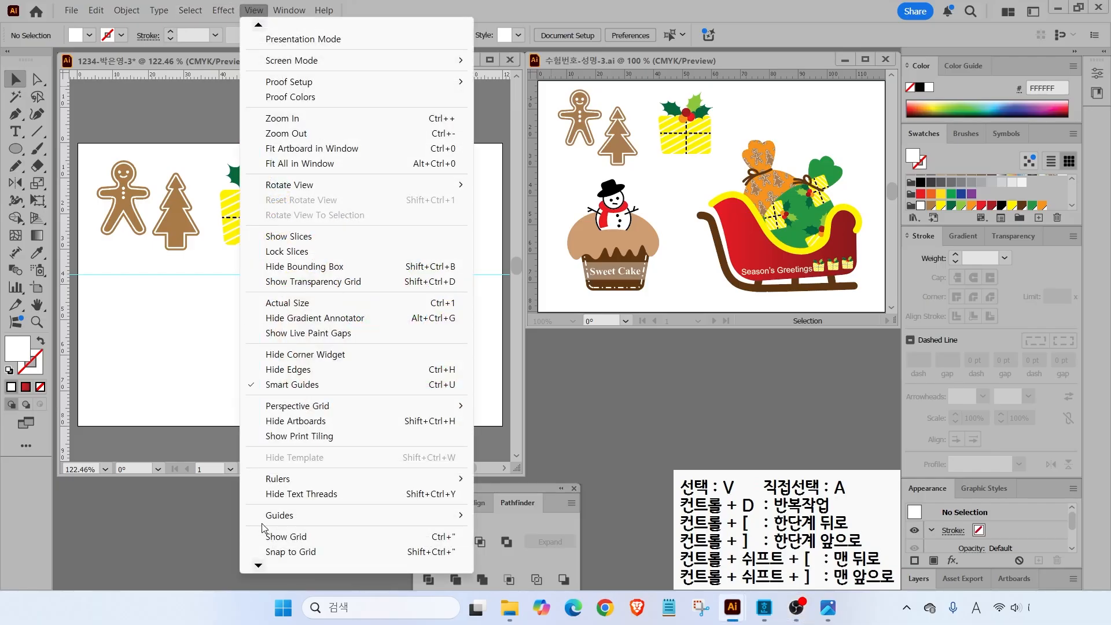
mouse_move(454, 516)
left_click(516, 576)
left_click_drag(67, 229, 112, 238)
left_click_drag(225, 279, 224, 279)
left_click_drag(164, 74, 133, 305)
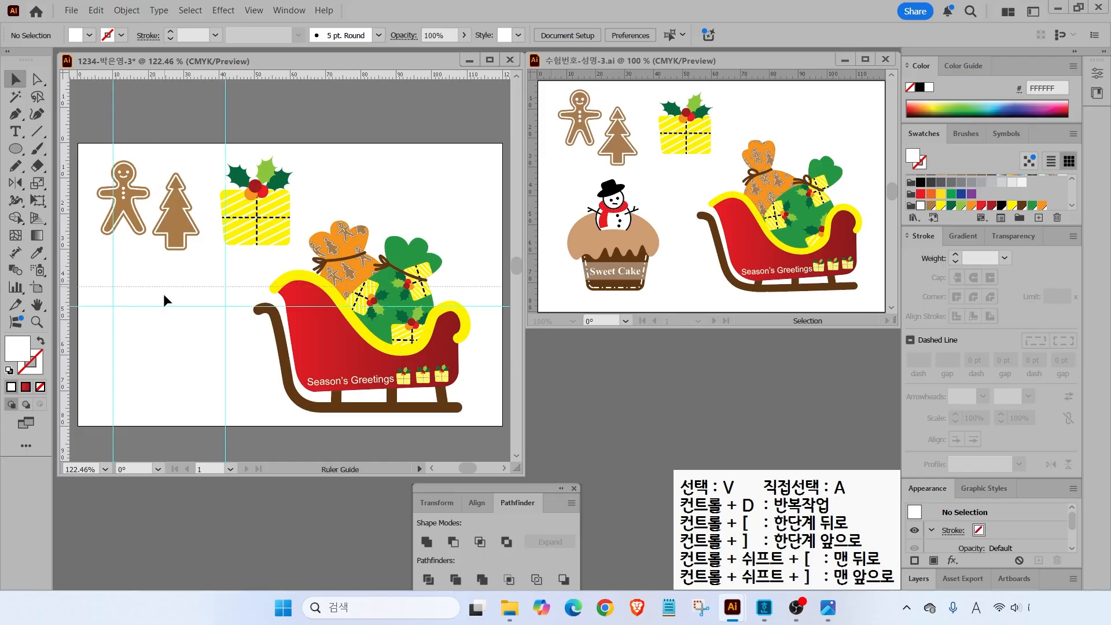
- Reset fill and stroke to default colours and cancel an accidental new swatch
scroll(165, 359, "up", 5)
scroll(246, 282, "down", 2)
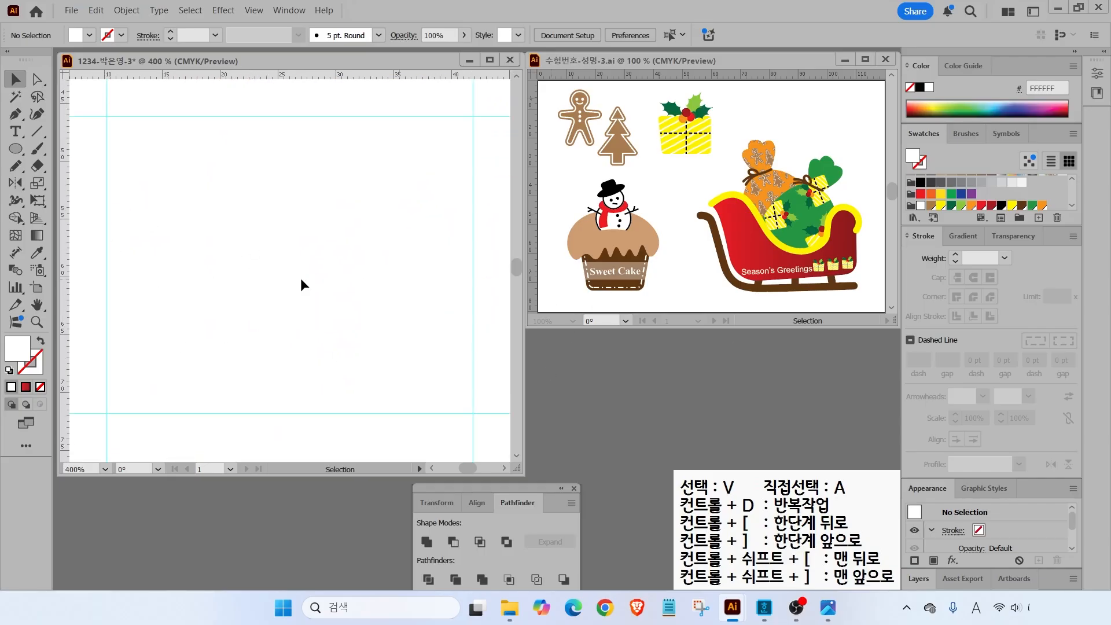
left_click(8, 371)
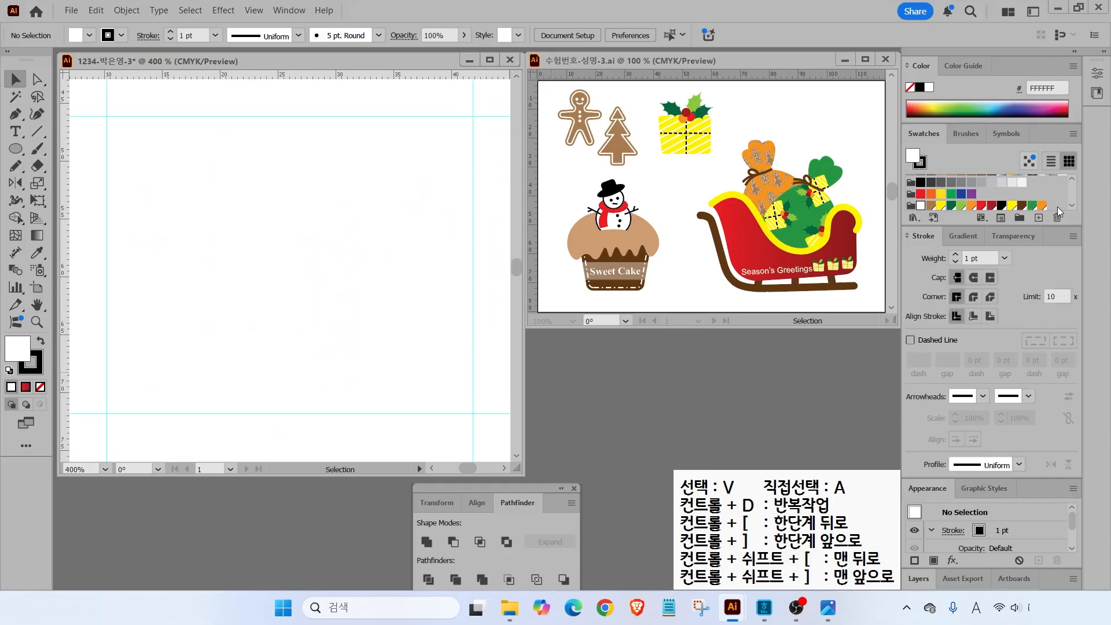
scroll(1058, 213, "down", 1)
left_click(1040, 221)
left_click(615, 400)
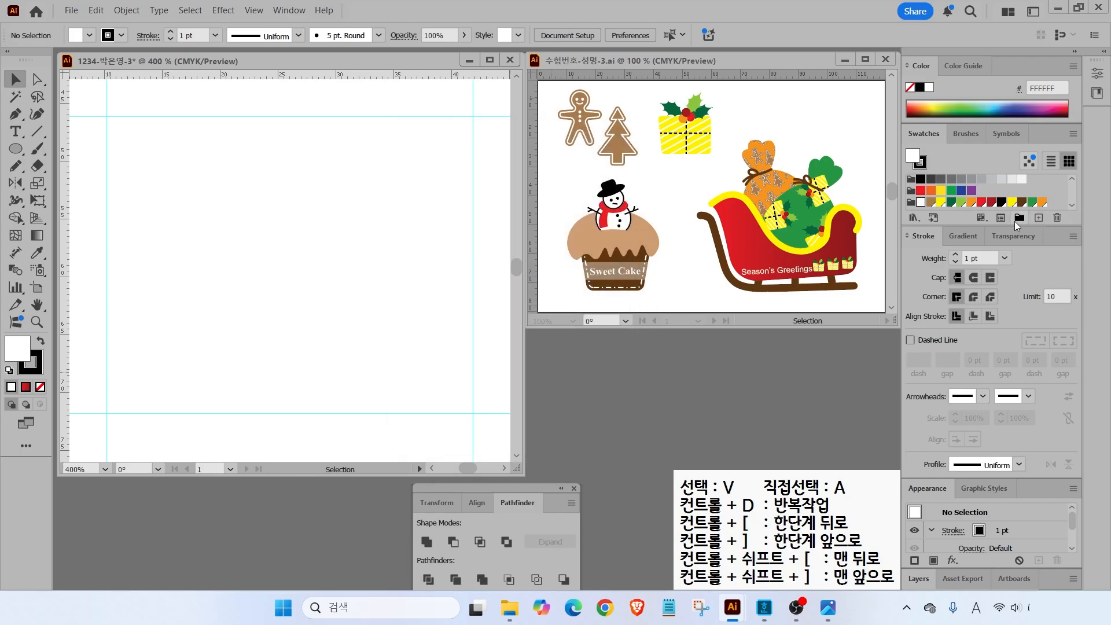
- Add a light brown swatch based on orange, with CMYK values 20, 40, 60
left_click(1042, 202)
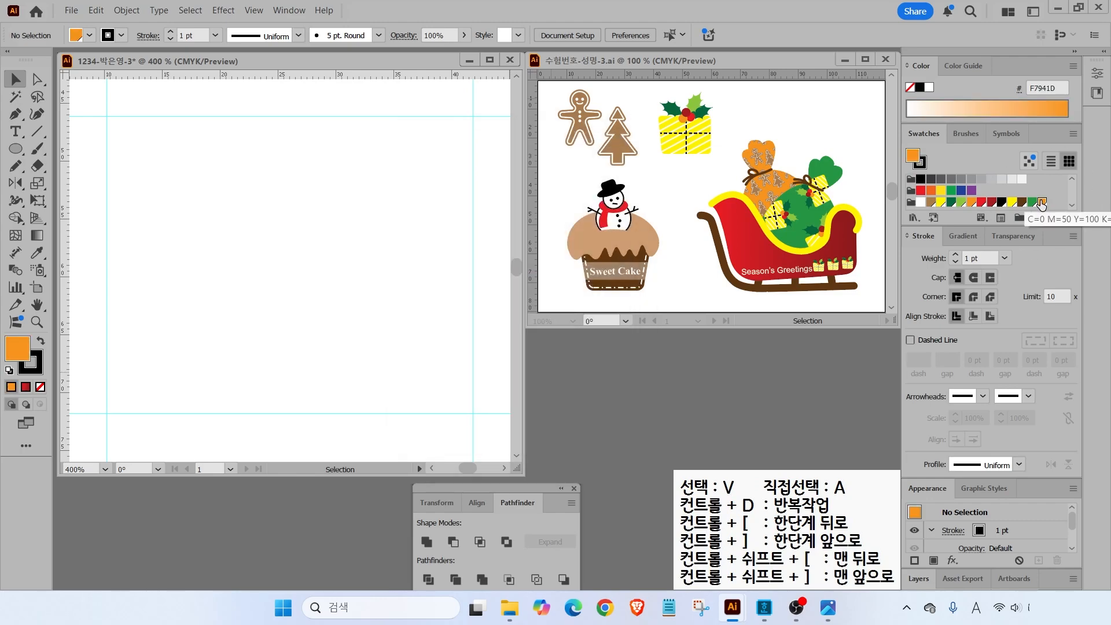
left_click(1041, 220)
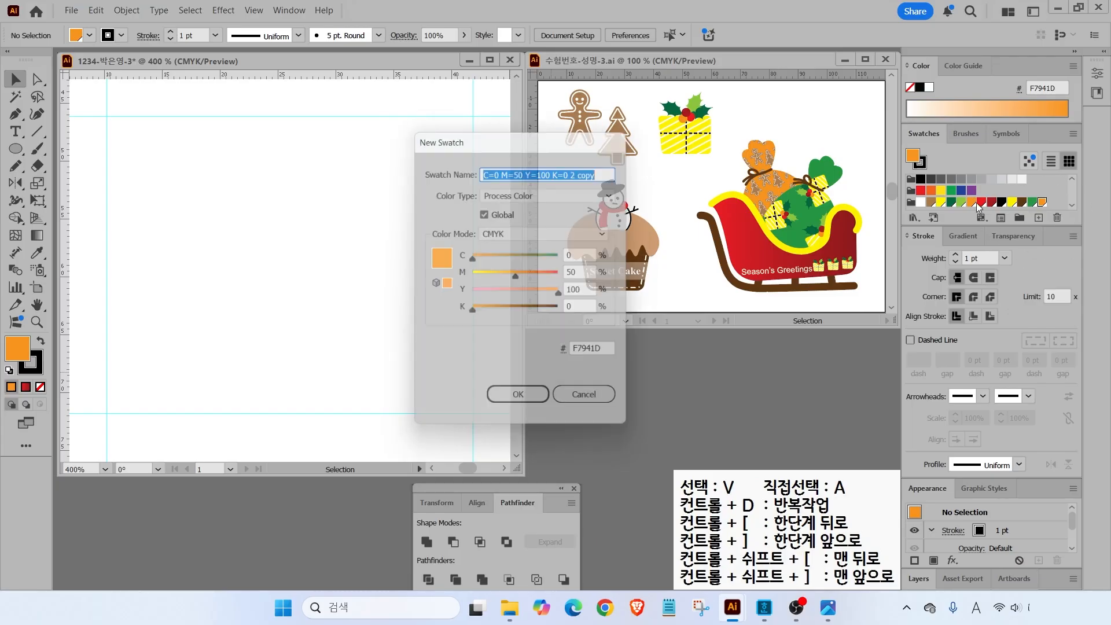
left_click(594, 255)
type("20")
key("Tab")
type("40")
key("Tab")
type("60")
key("Return")
- Add a dark brown swatch with CMYK values 40, 70, 100, 50
left_click(1039, 218)
double_click(586, 255)
type("40")
key("Tab")
type("70")
- Add a black swatch with CMYK 0, 0, 0, 100
key("Tab")
type("100")
key("Tab")
type("50")
key("Return")
left_click(1039, 218)
double_click(585, 255)
type("0\t0\t0")
key("Tab")
type("100")
key("Tab")
key("Return")
- Add a red swatch to the Swatches panel
left_click(1040, 216)
left_click(579, 253)
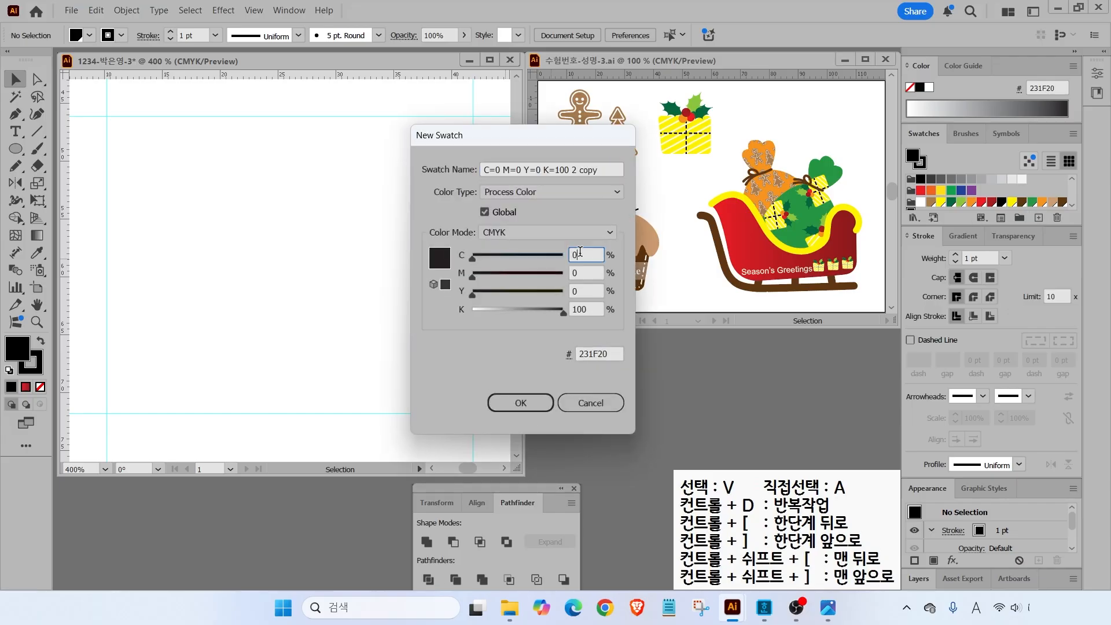
type("100\t100")
key("Tab")
type("0")
key("Return")
- Add a white swatch by zeroing the remaining colour values
left_click(1038, 218)
left_click(591, 273)
left_click_drag(591, 273, 567, 276)
type("0")
key("Tab")
type("0")
key("Tab")
key("Tab")
key("Return")
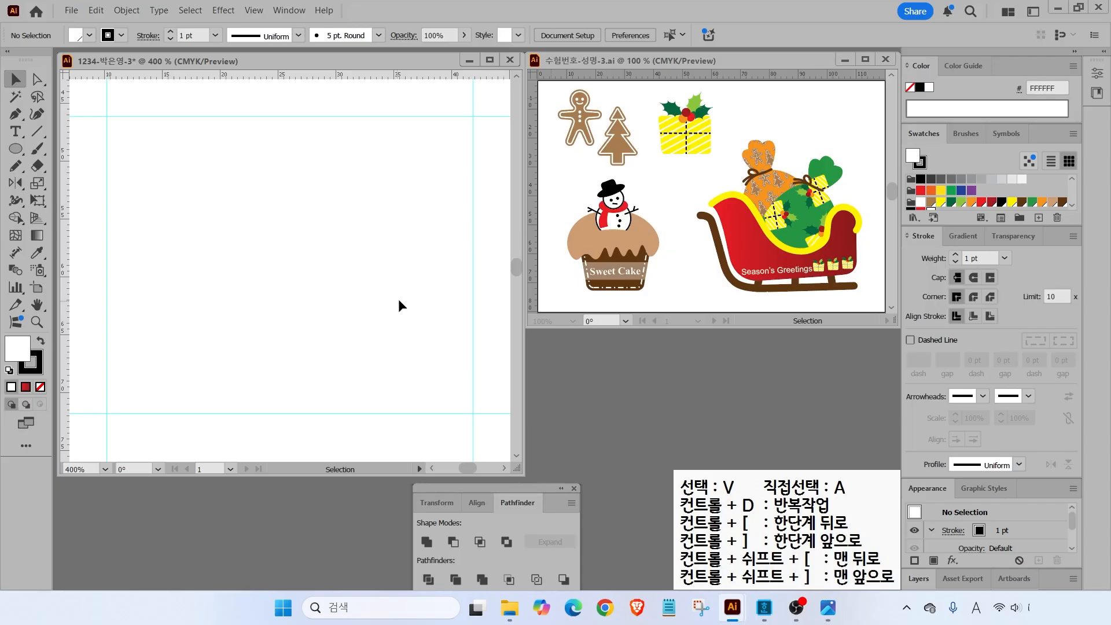
left_click(620, 290)
- Draw an extra-round rounded rectangle spanning the guides, filled dark brown with no stroke
left_click(21, 154)
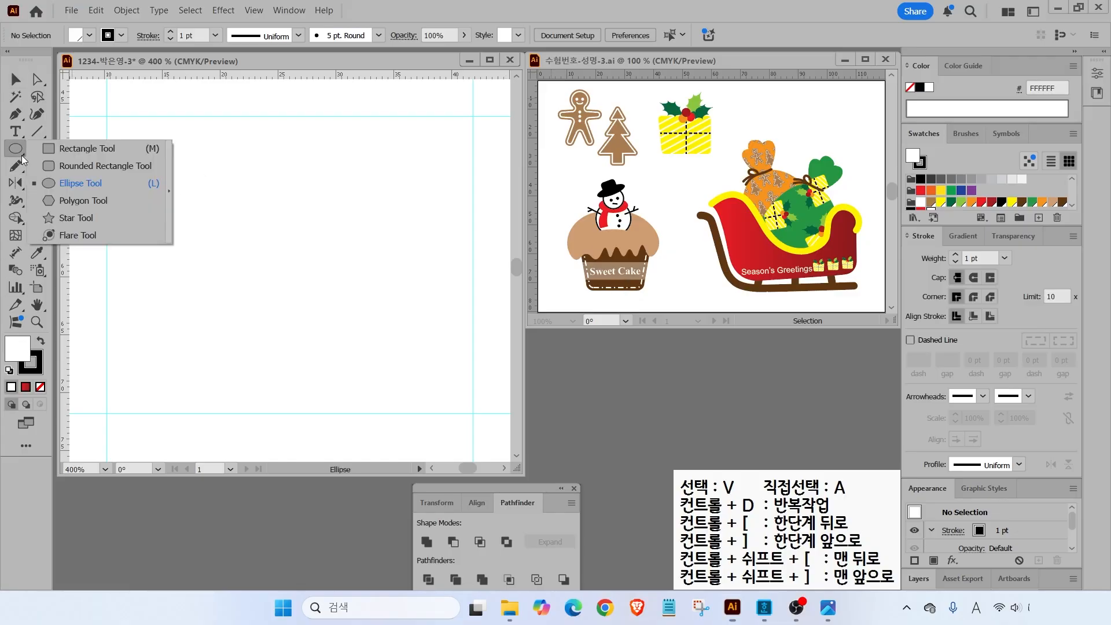
left_click(49, 167)
left_click_drag(145, 195, 442, 409)
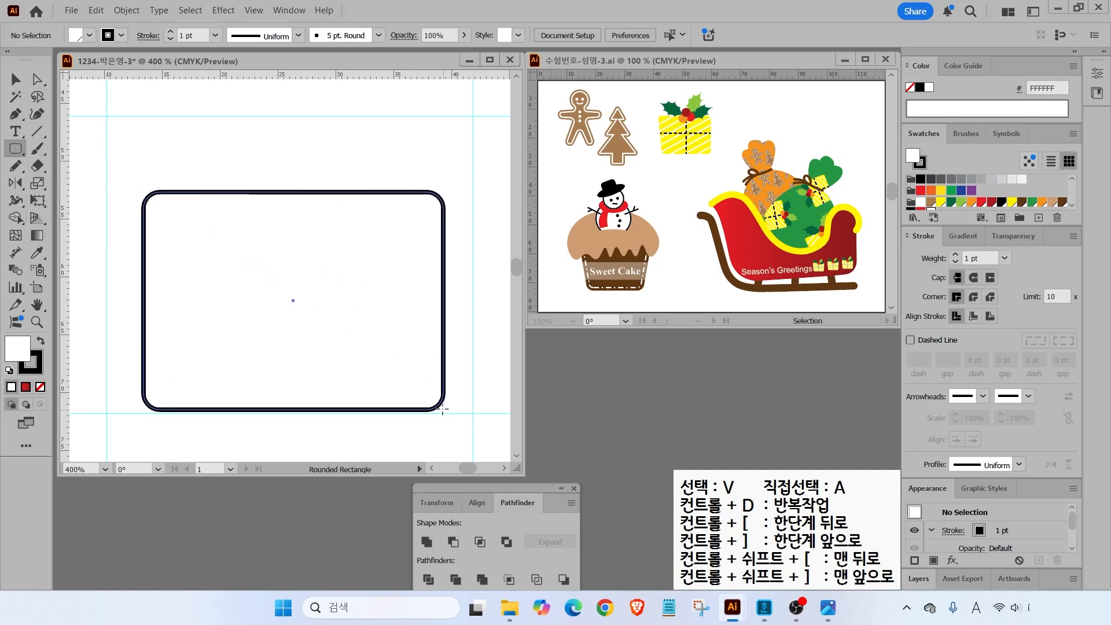
key("Up")
key("Up")
key("Up")
left_click_drag(442, 409, 442, 409)
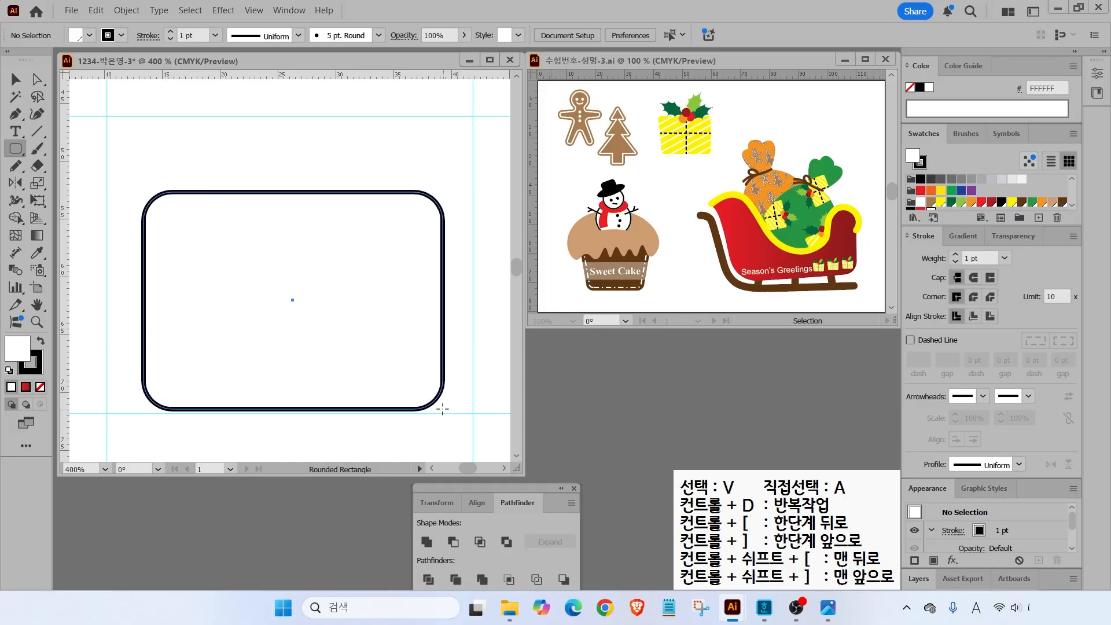
left_click_drag(442, 409, 452, 413)
left_click(1060, 202)
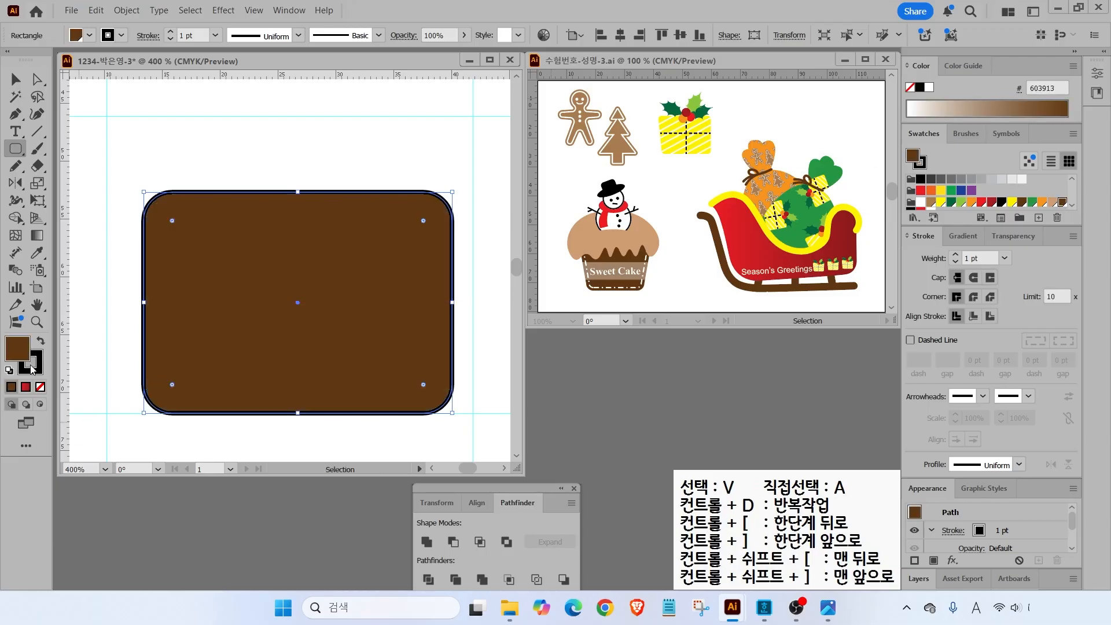
key("x")
key("slash")
key("v")
left_click_drag(241, 252, 228, 251)
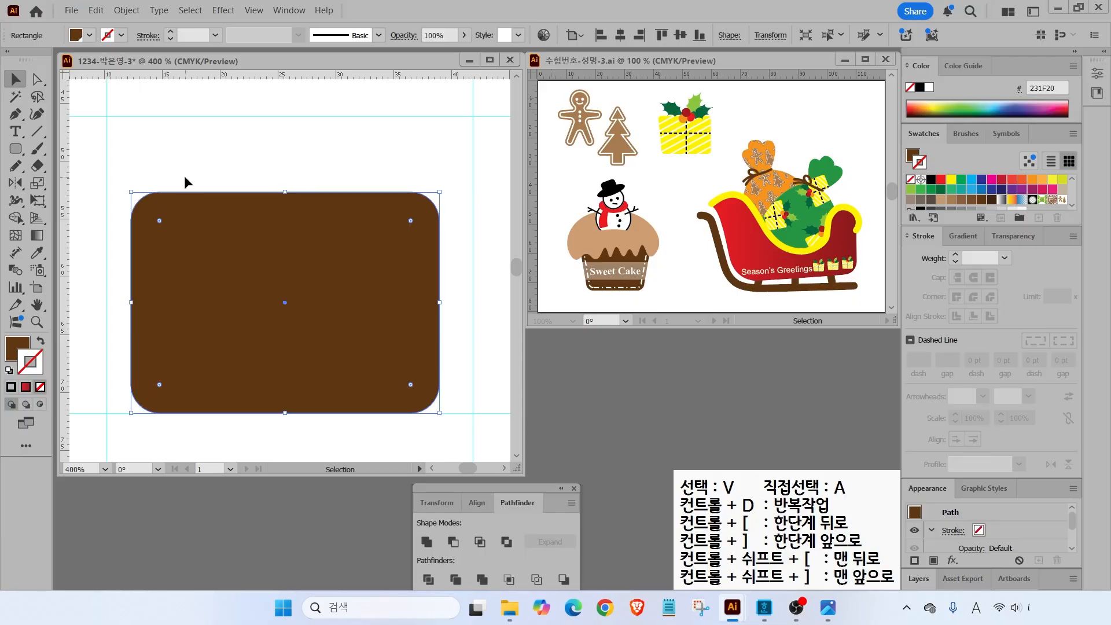
- Create a -1 mm offset path inside the rectangle and swap its brown fill to stroke
left_click(131, 10)
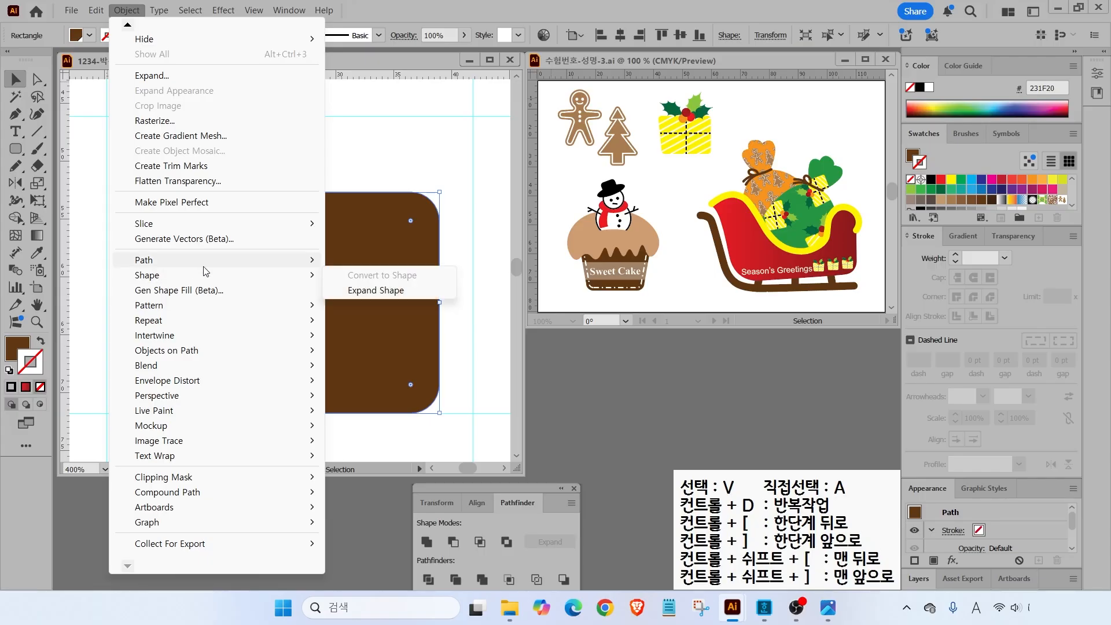
mouse_move(168, 260)
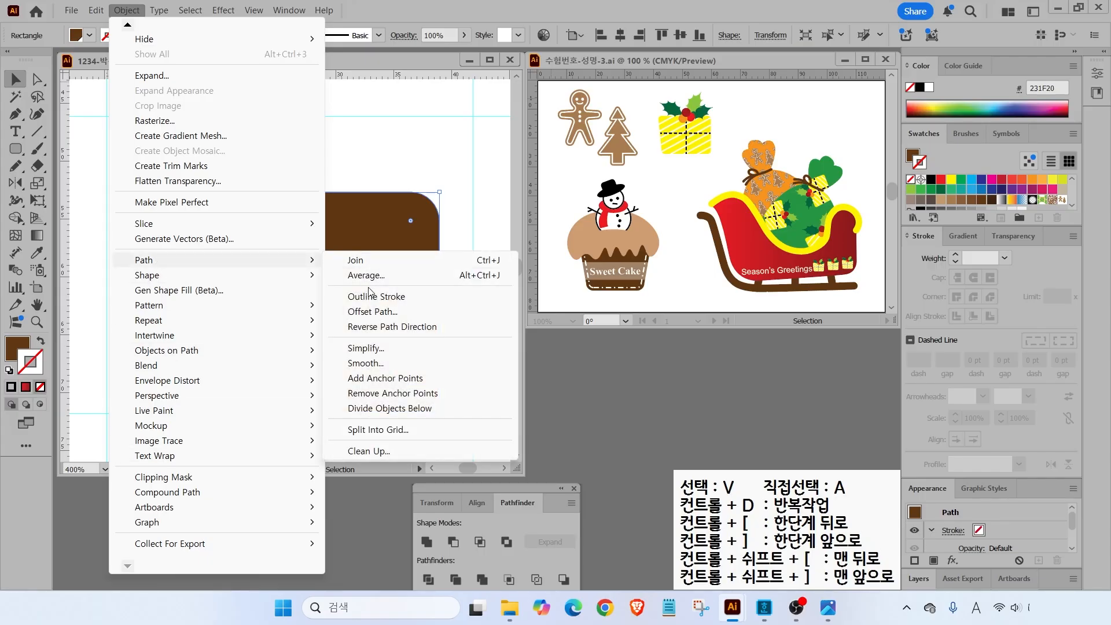
left_click(364, 313)
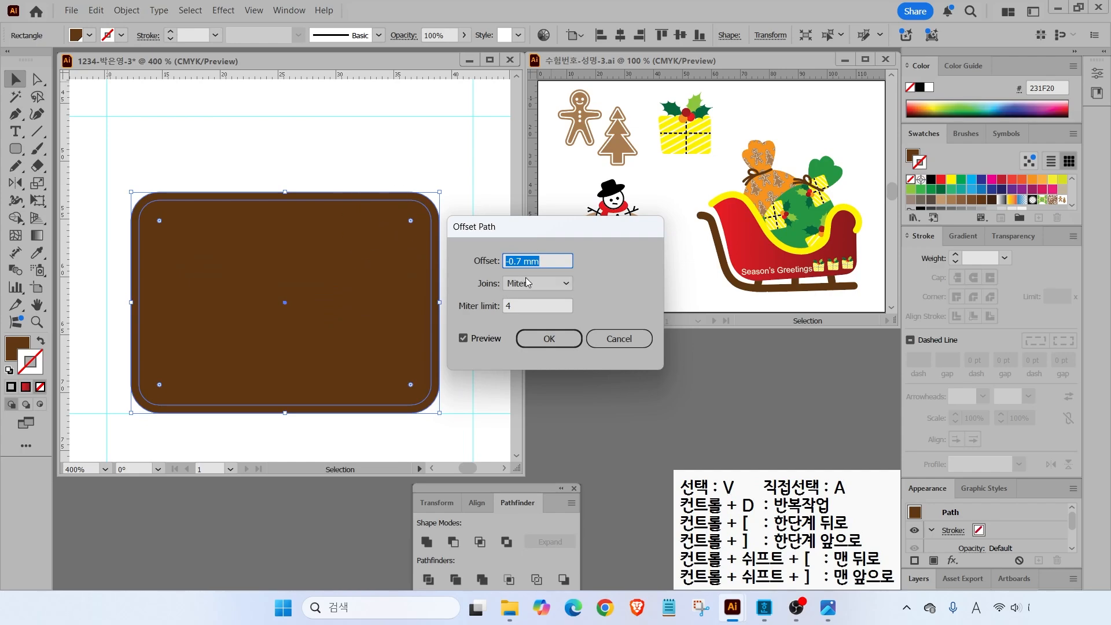
type("-1")
left_click(463, 341)
left_click(463, 340)
left_click(463, 340)
left_click(463, 340)
left_click(561, 341)
key("shift+x")
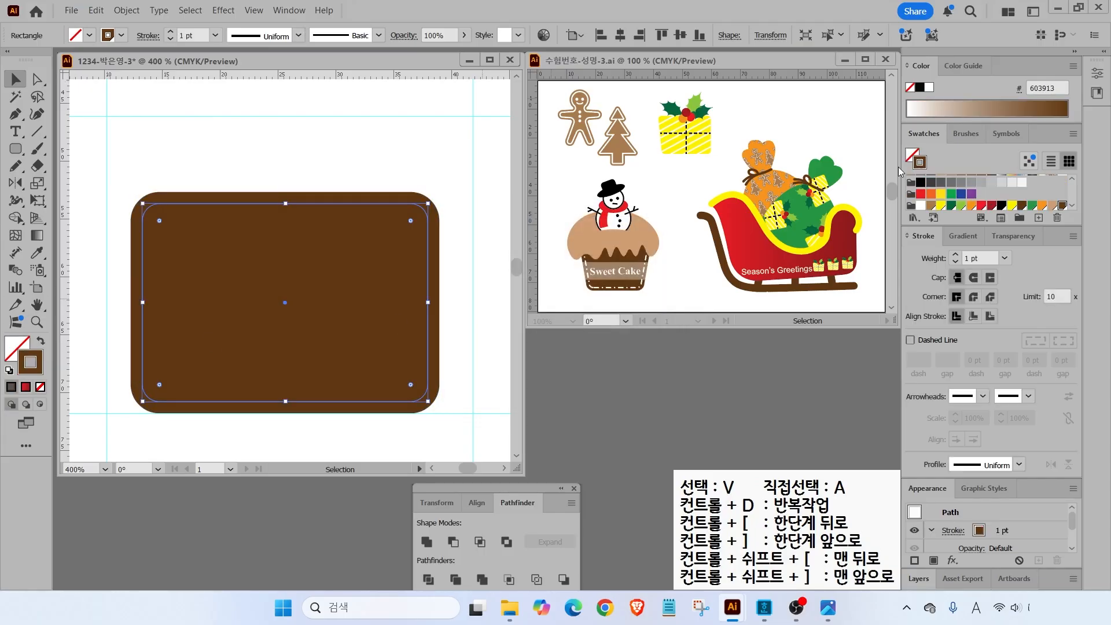
- Make the inner path's stroke white and dashed, checking the reference artwork
left_click(928, 88)
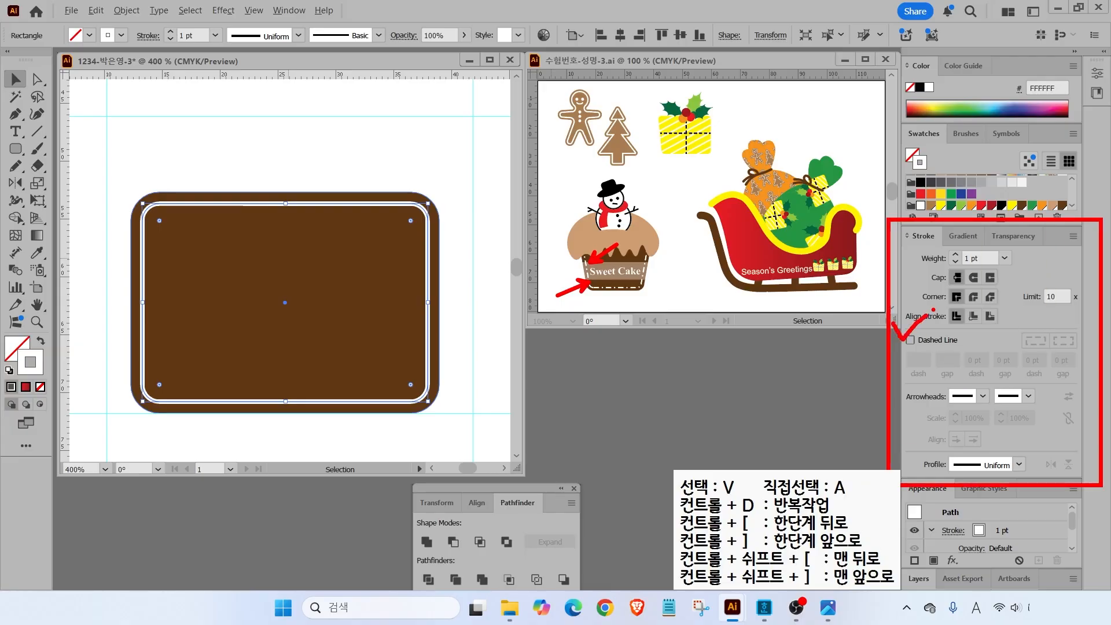
left_click(911, 341)
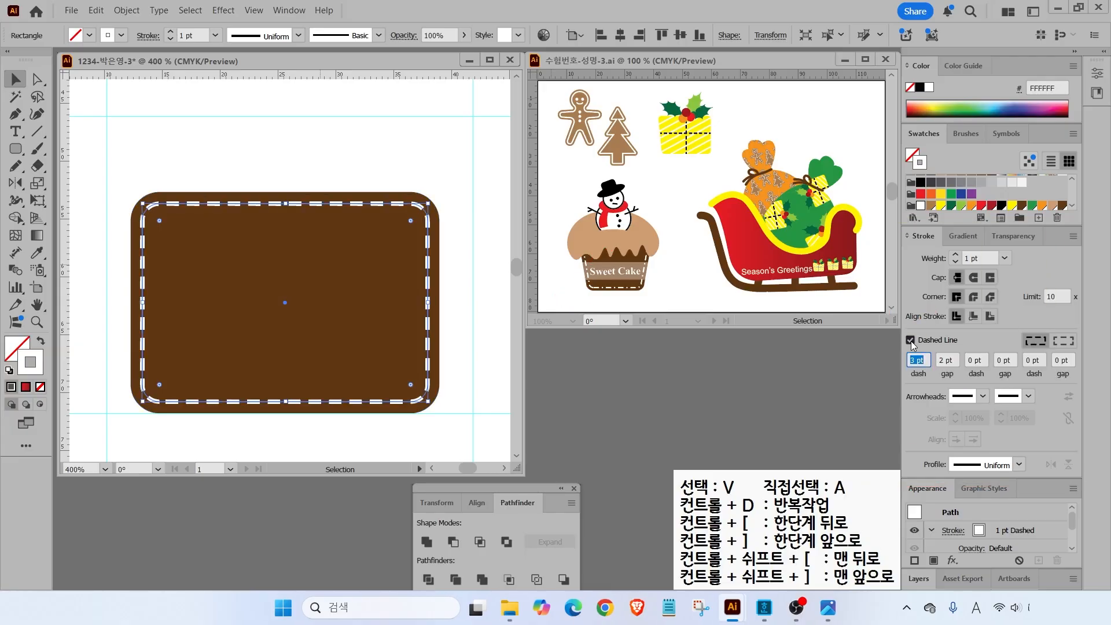
left_click(897, 310)
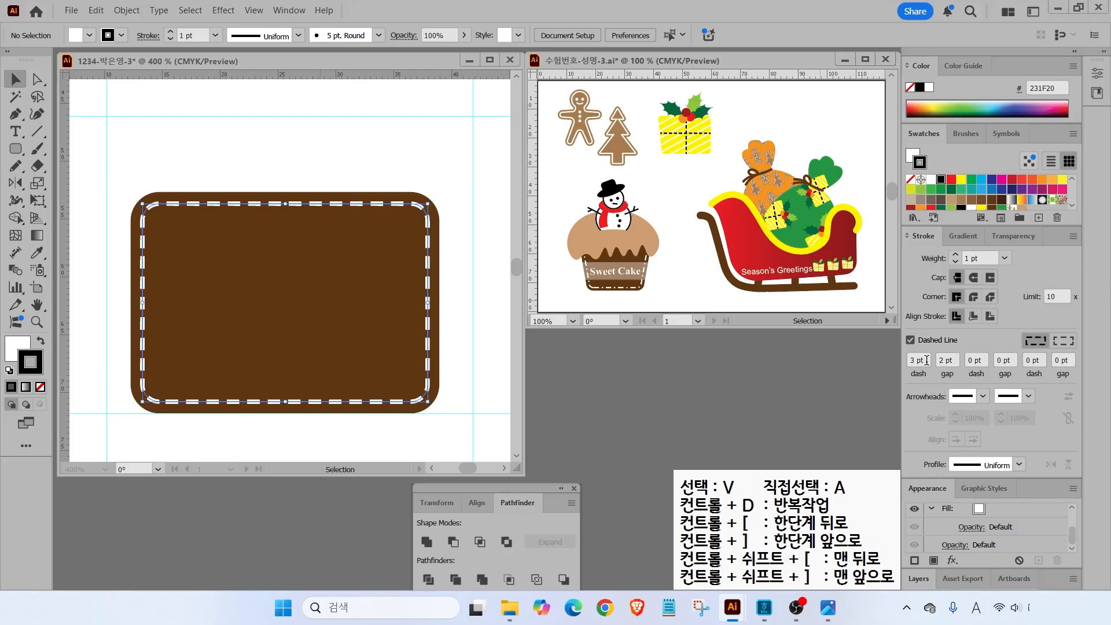
left_click(398, 206)
left_click_drag(645, 283, 703, 294)
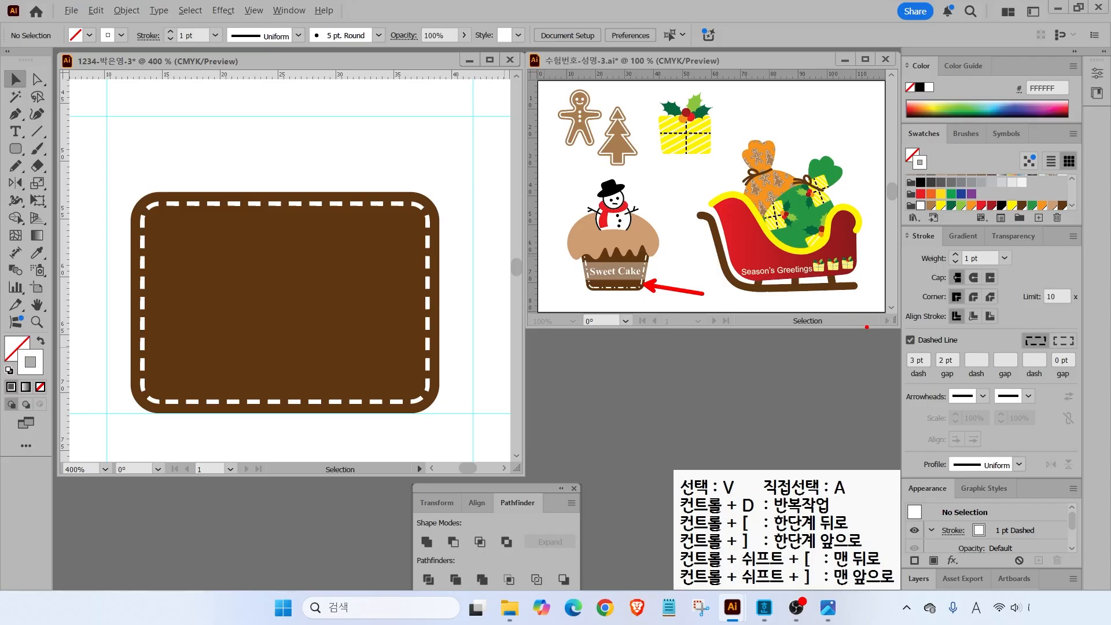
left_click_drag(892, 343, 1079, 392)
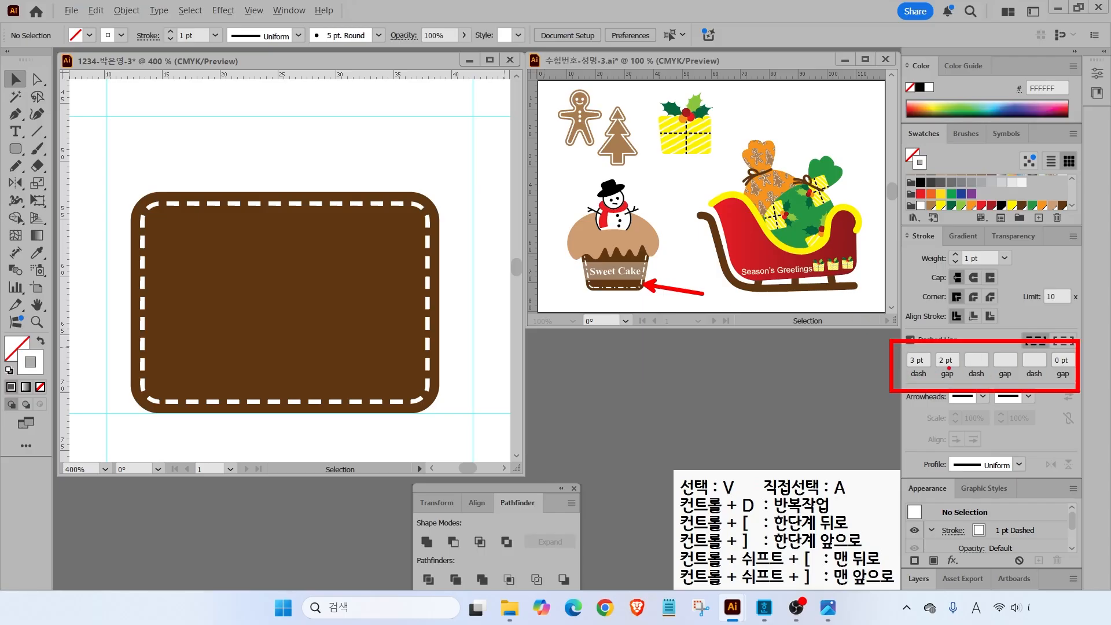
key("Escape")
- Start the dash pattern by entering a 5 pt first dash
left_click_drag(924, 359, 860, 357)
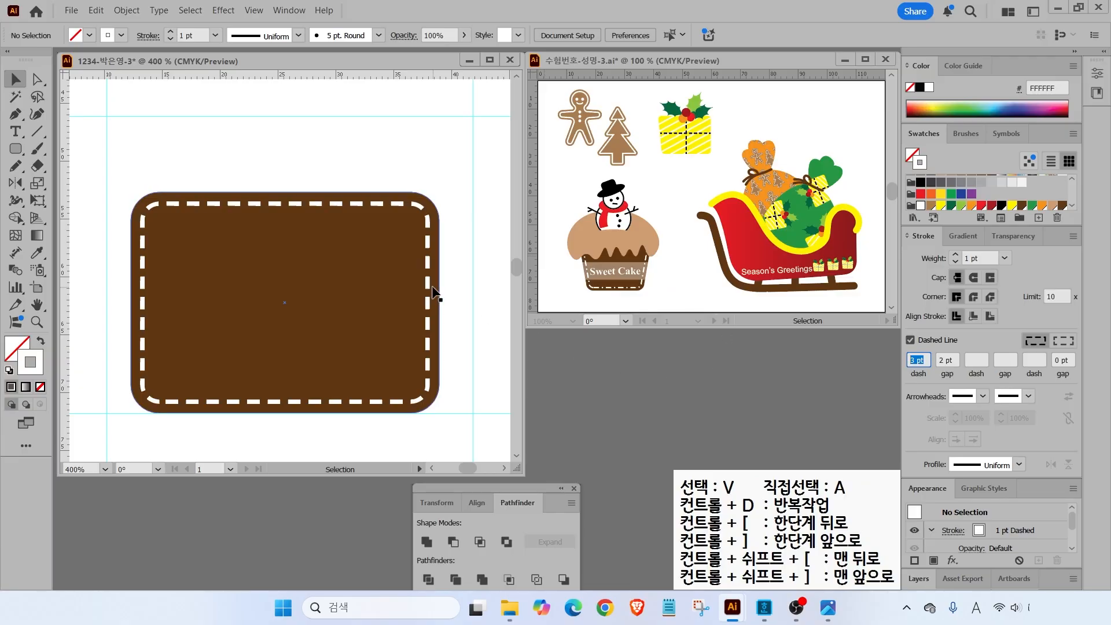
key("ctrl")
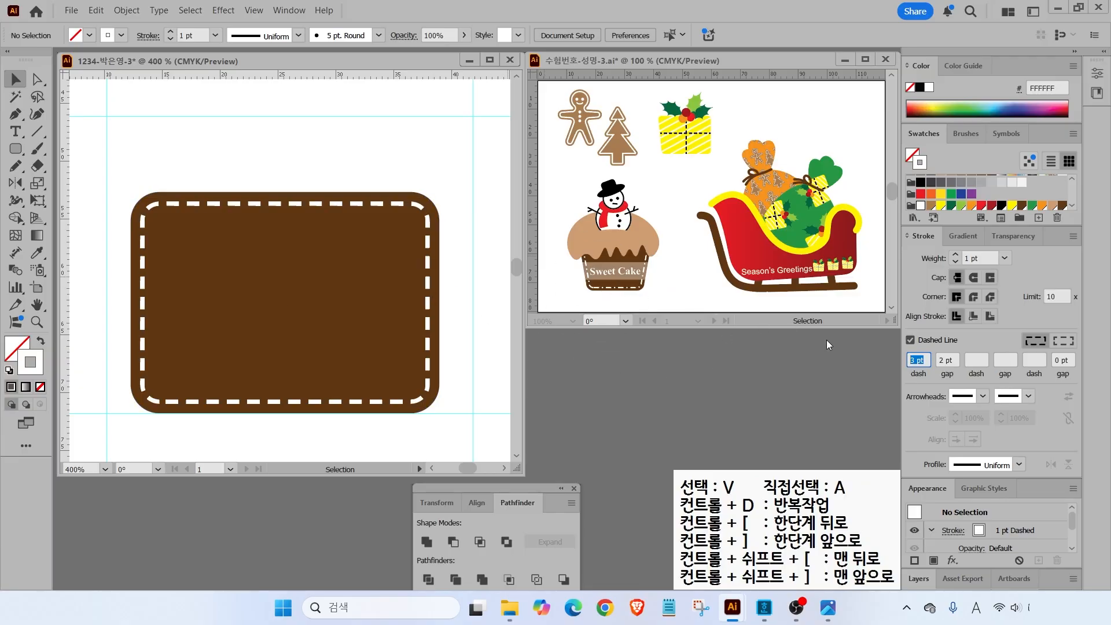
type("5")
key("Tab")
key("Return")
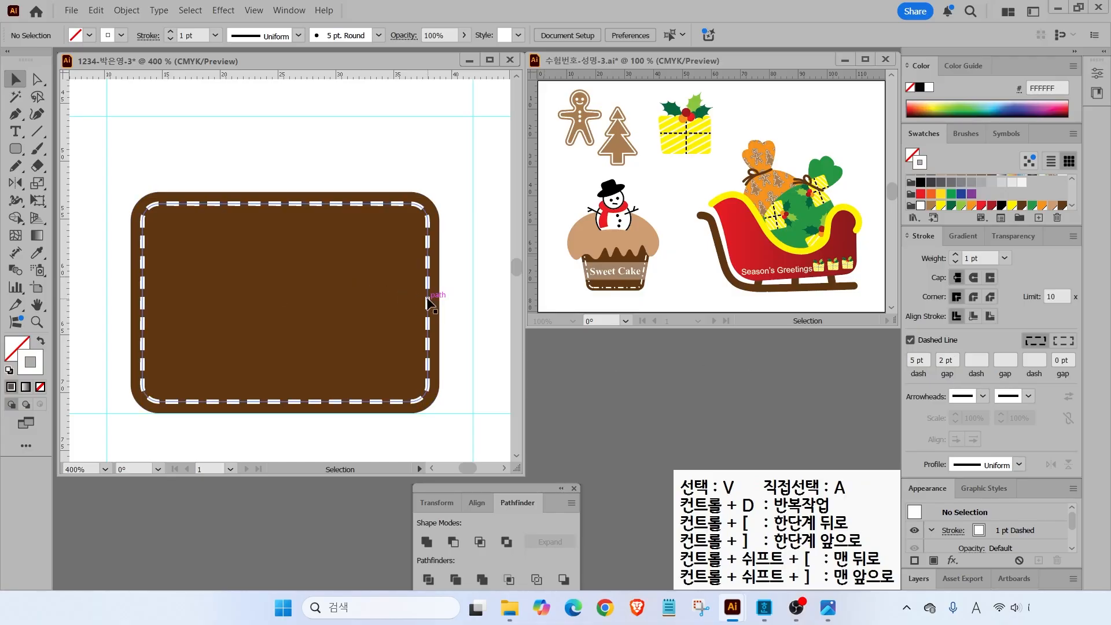
- Reselect the inner path and apply the 5 pt, 2 pt, 1 pt, 2 pt dash-gap pattern
left_click(429, 303)
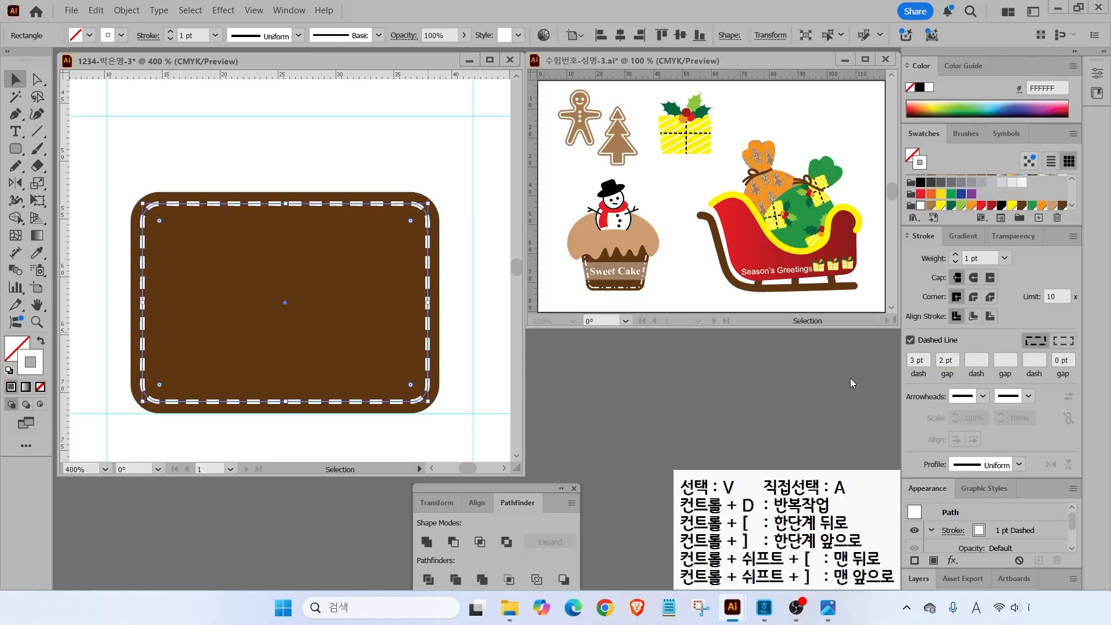
left_click(918, 357)
type("5")
key("Return")
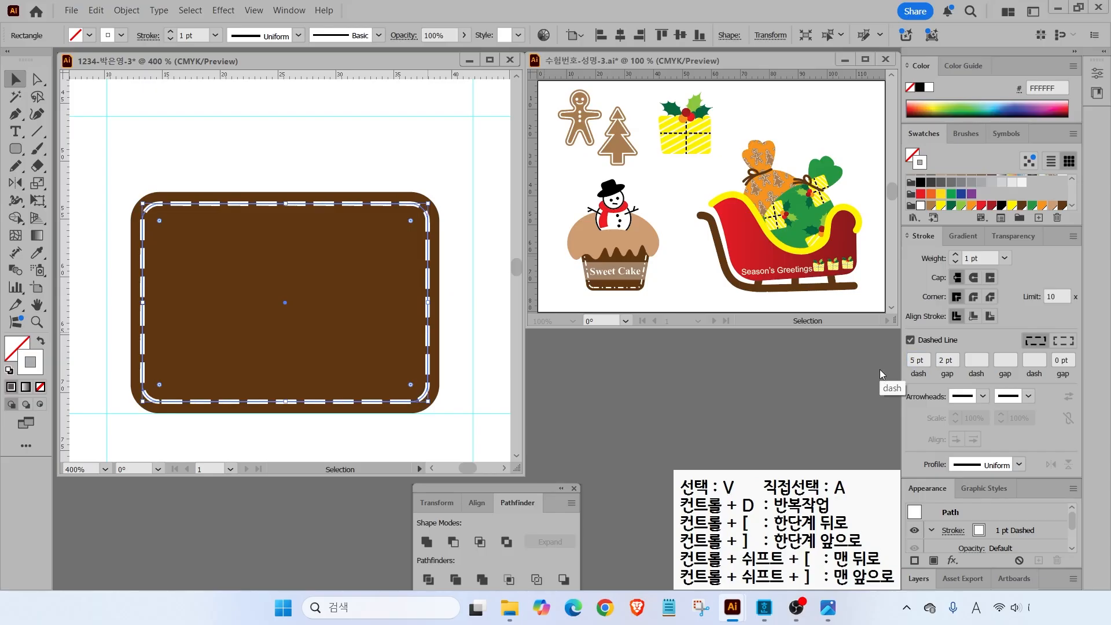
left_click(977, 360)
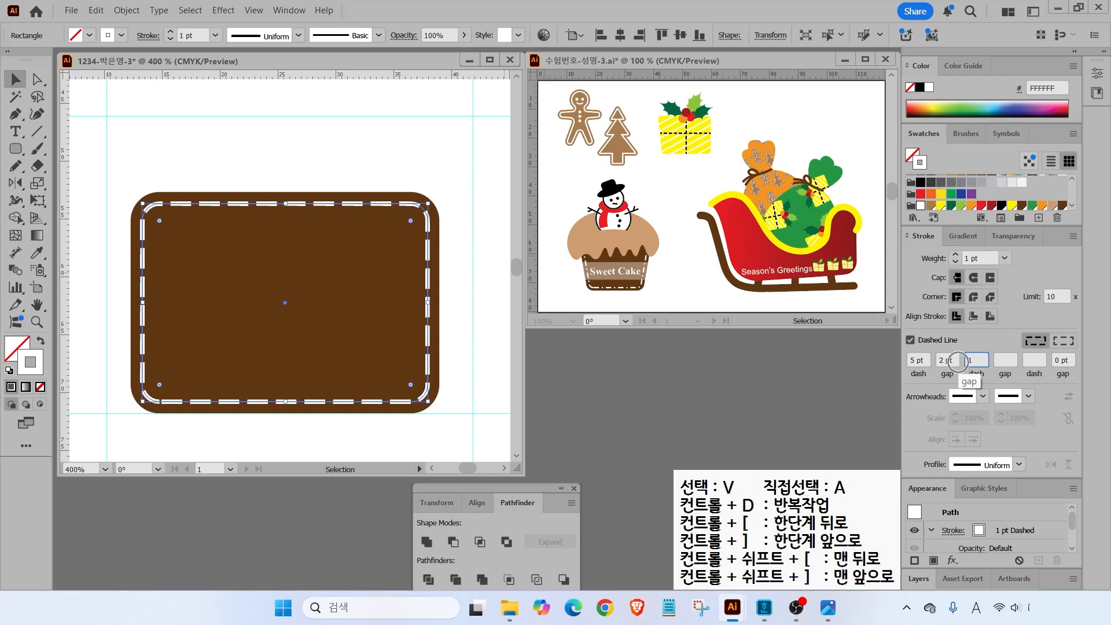
key("Return")
left_click(1006, 364)
key("Return")
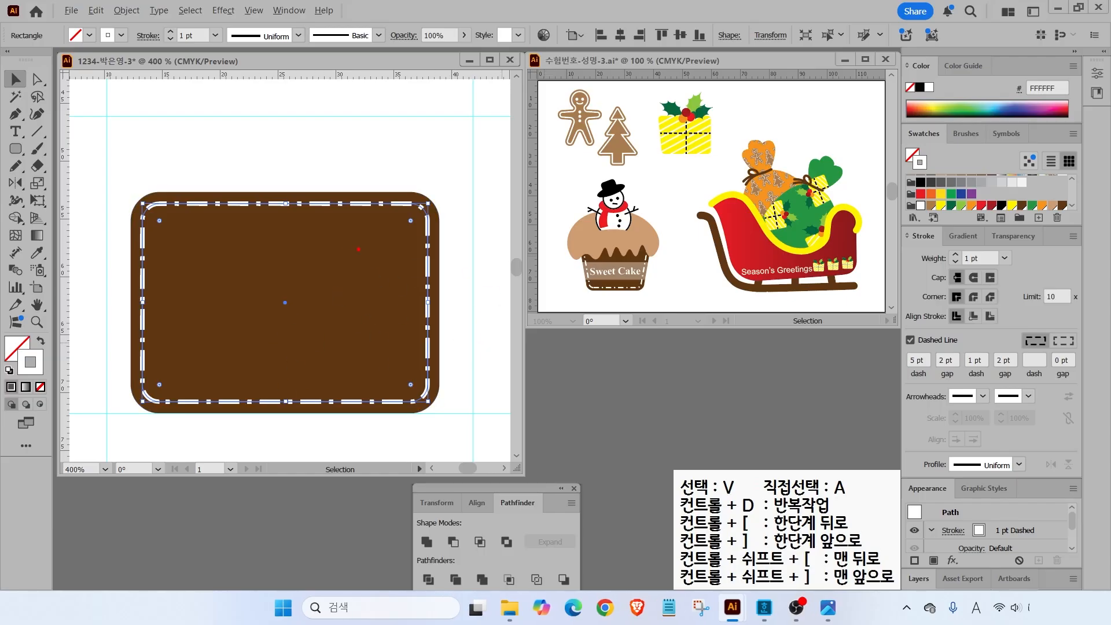
left_click_drag(561, 272, 659, 302)
- Select both rectangles' bottom anchors and scale them uniformly to 80%
left_click(38, 183)
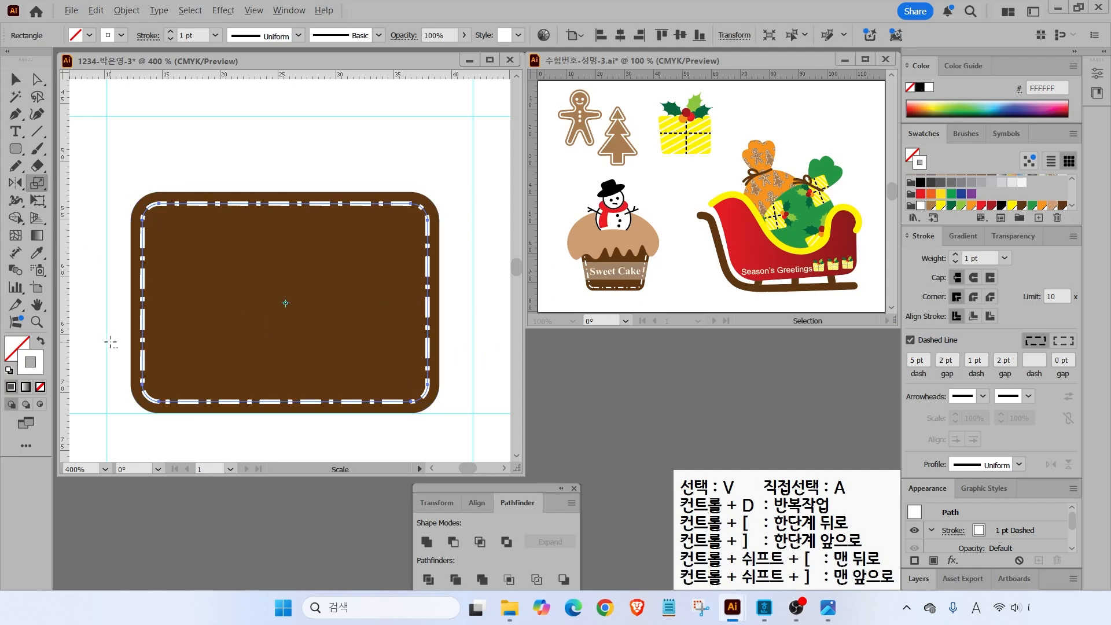
left_click_drag(113, 360, 452, 420)
left_click(34, 82)
left_click_drag(116, 353, 463, 425)
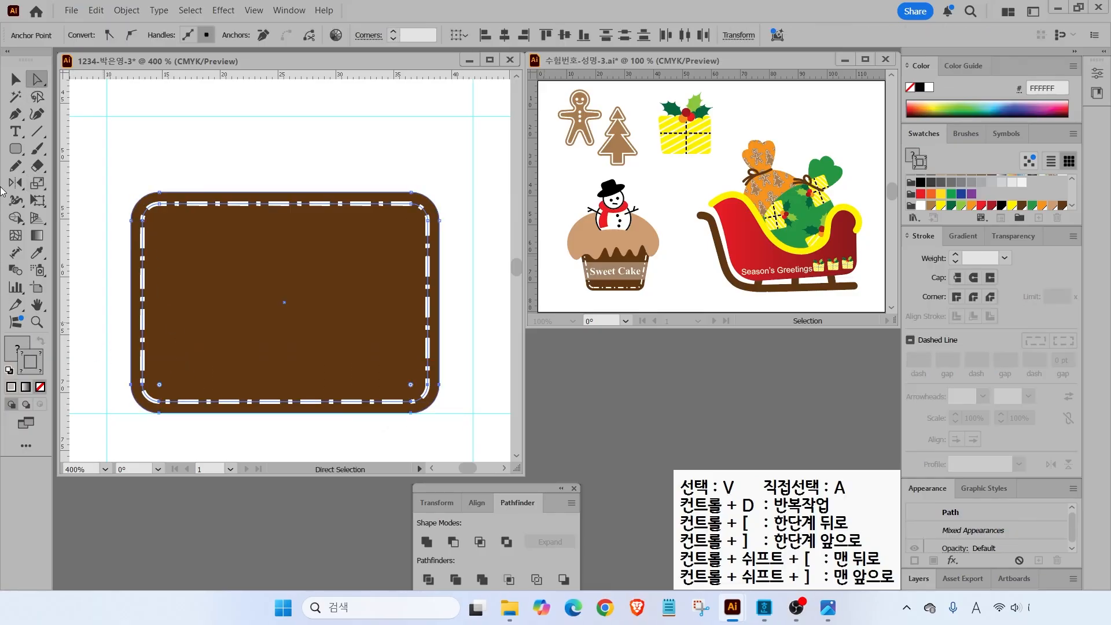
double_click(39, 184)
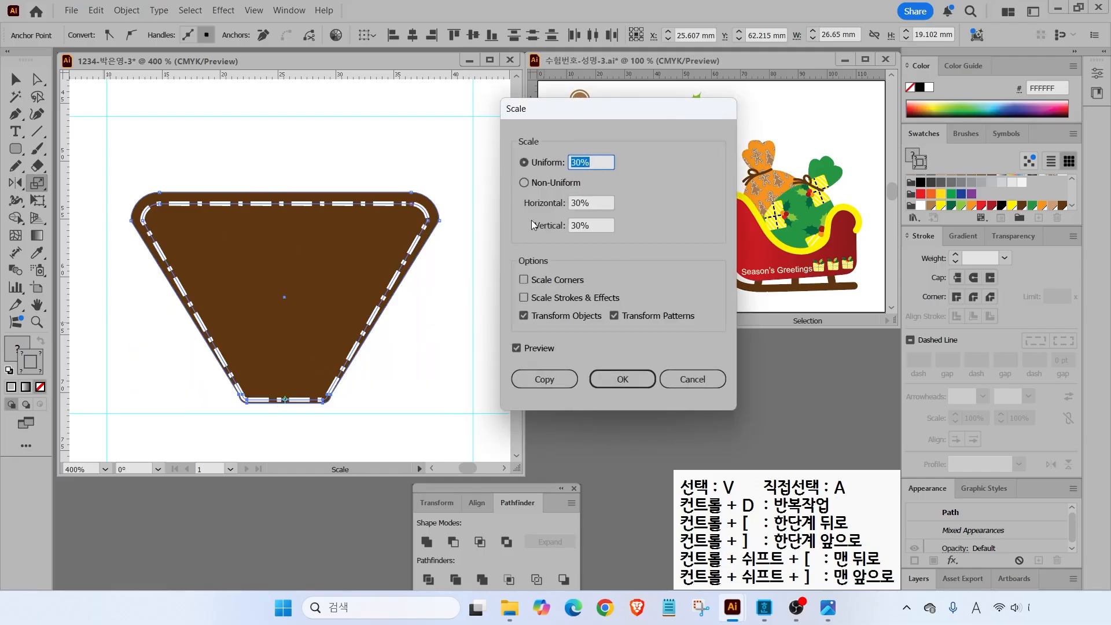
type("80")
left_click(520, 351)
left_click(520, 351)
left_click(519, 351)
left_click(520, 351)
left_click(592, 381)
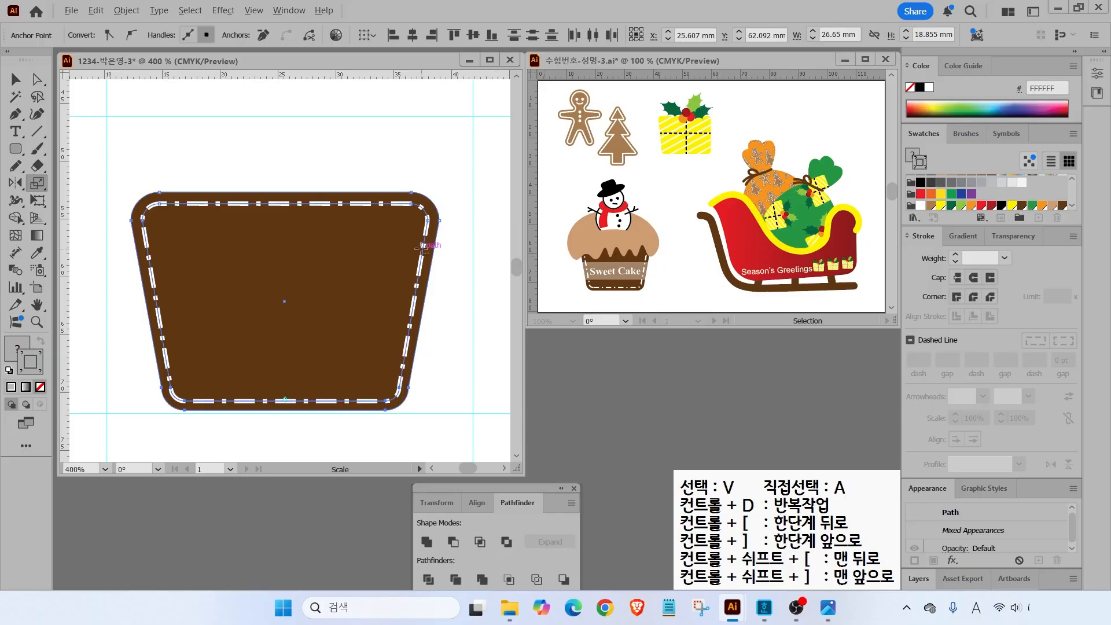
scroll(388, 220, "up", 2)
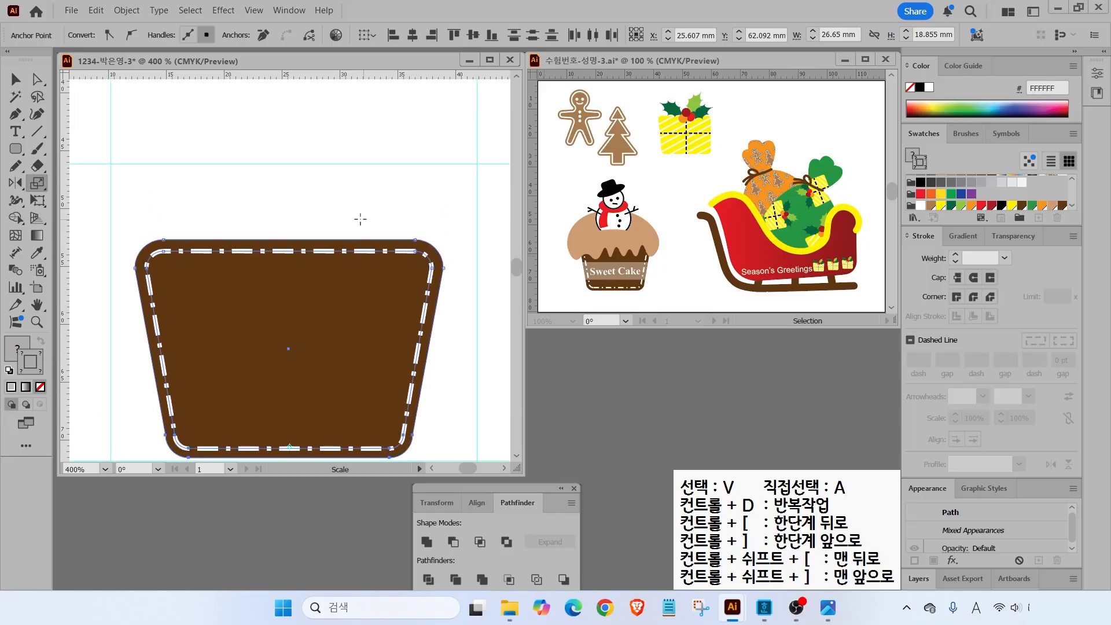
left_click(16, 114)
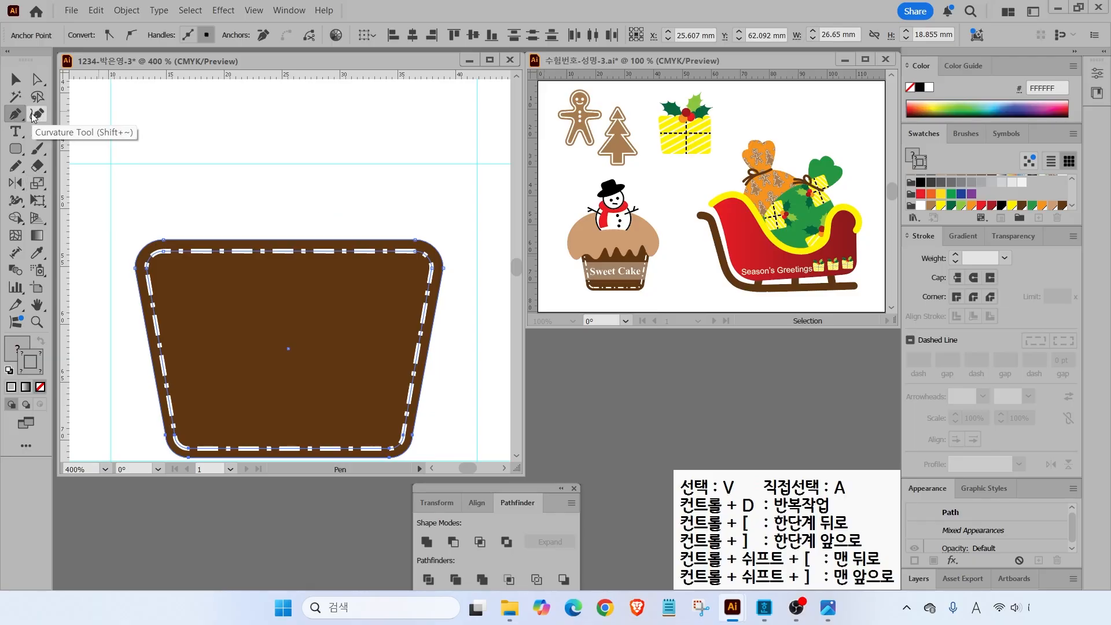
- Sketch a trial seven-point zigzag path above the brown cup with the Pen
left_click(34, 115)
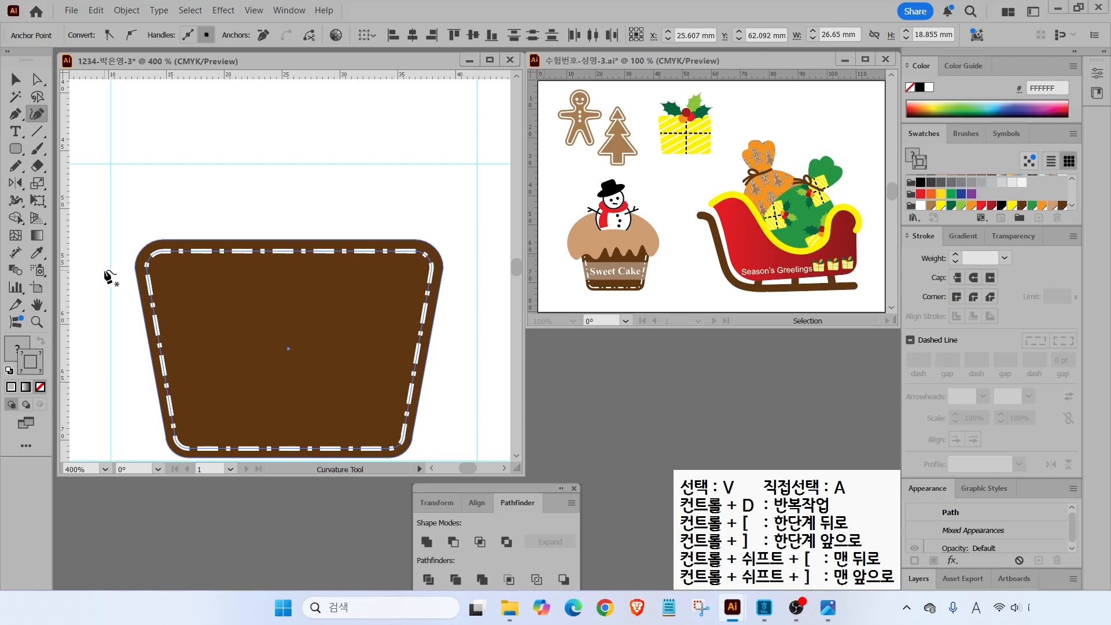
key("ctrl+minus")
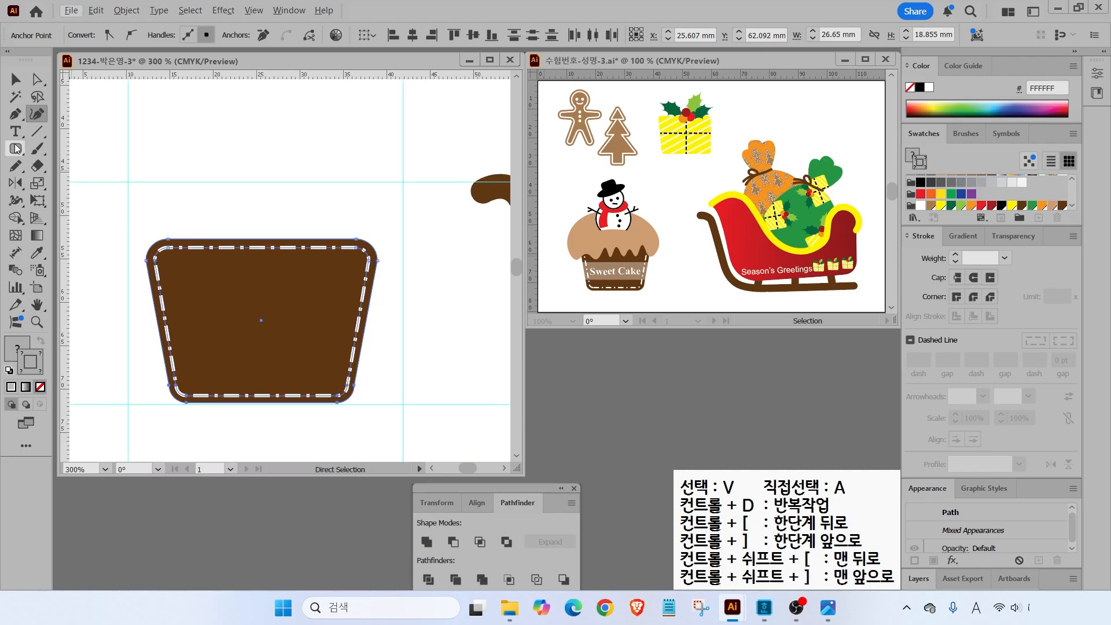
left_click(17, 117)
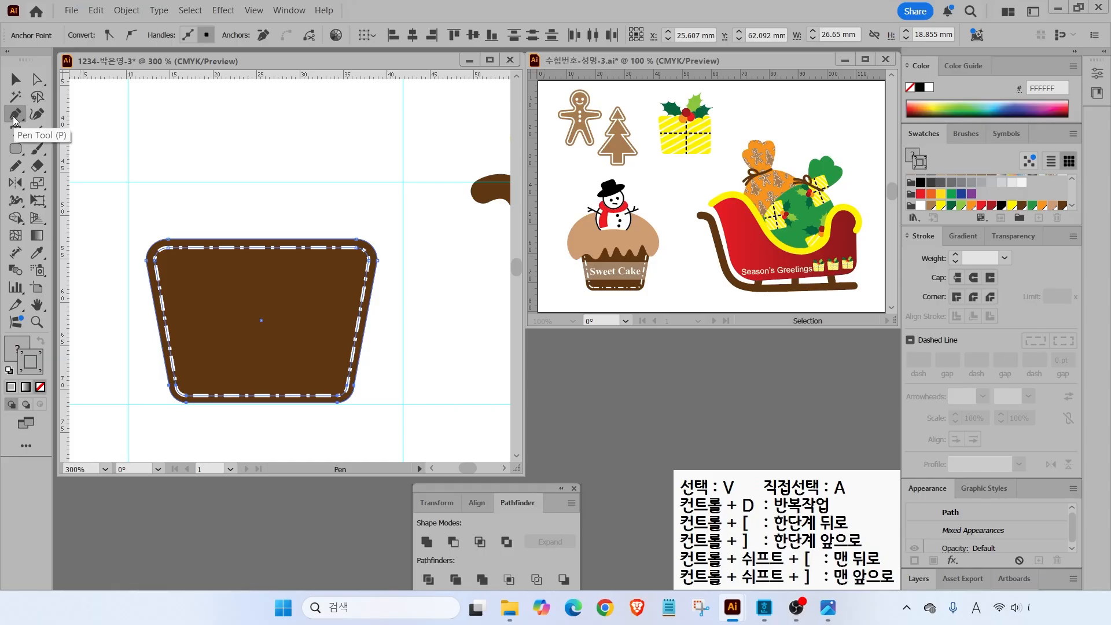
left_click(146, 211)
left_click(188, 161)
left_click(207, 200)
left_click(252, 156)
left_click(289, 217)
left_click(337, 155)
left_click(356, 209)
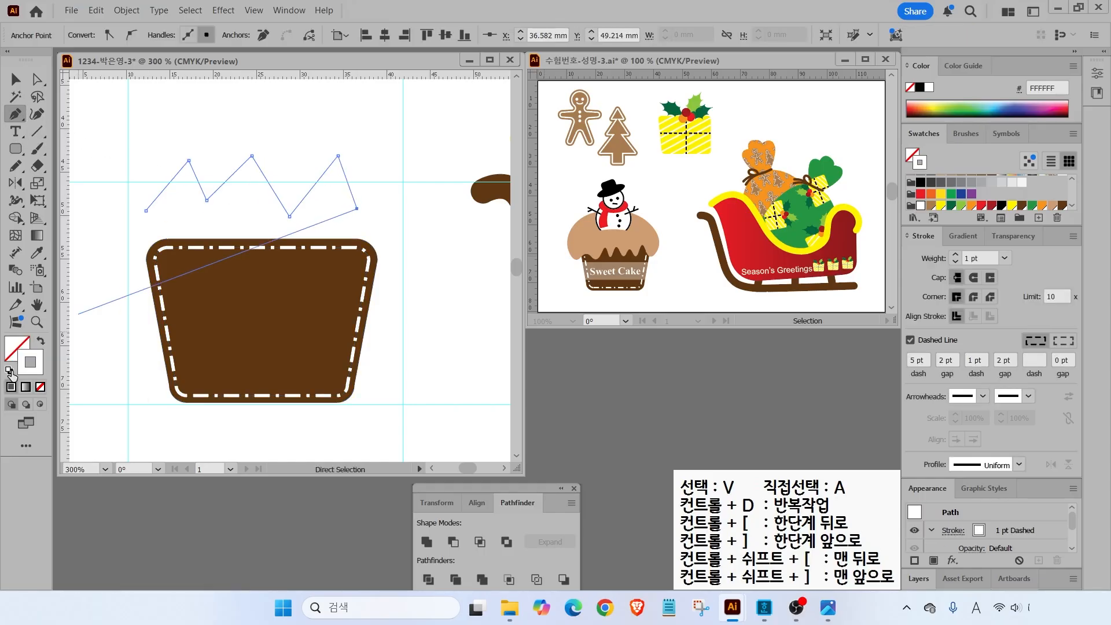
- Reset to white fill and black stroke, then delete the trial zigzag path
left_click(9, 371)
left_click(15, 81)
left_click(272, 140)
left_click(217, 189)
key("Delete")
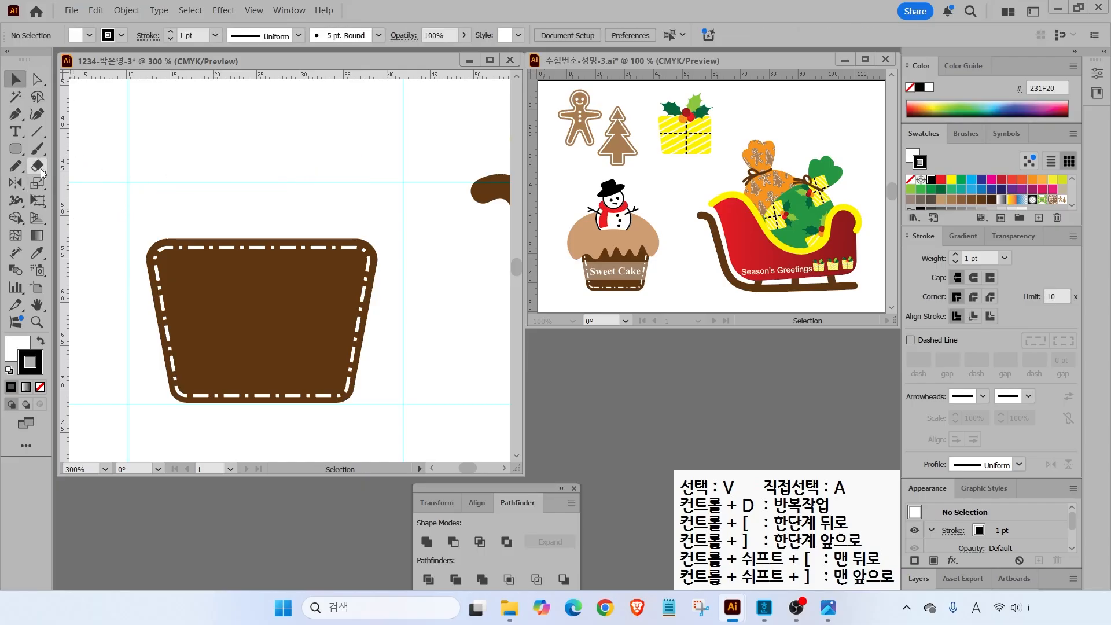
- Draw a trial wavy line above the cup with the Curvature tool, then delete it
left_click(38, 116)
left_click(137, 187)
left_click(160, 139)
left_click(197, 200)
left_click(226, 134)
left_click(247, 190)
left_click(284, 133)
left_click(302, 183)
left_click(330, 142)
left_click(10, 84)
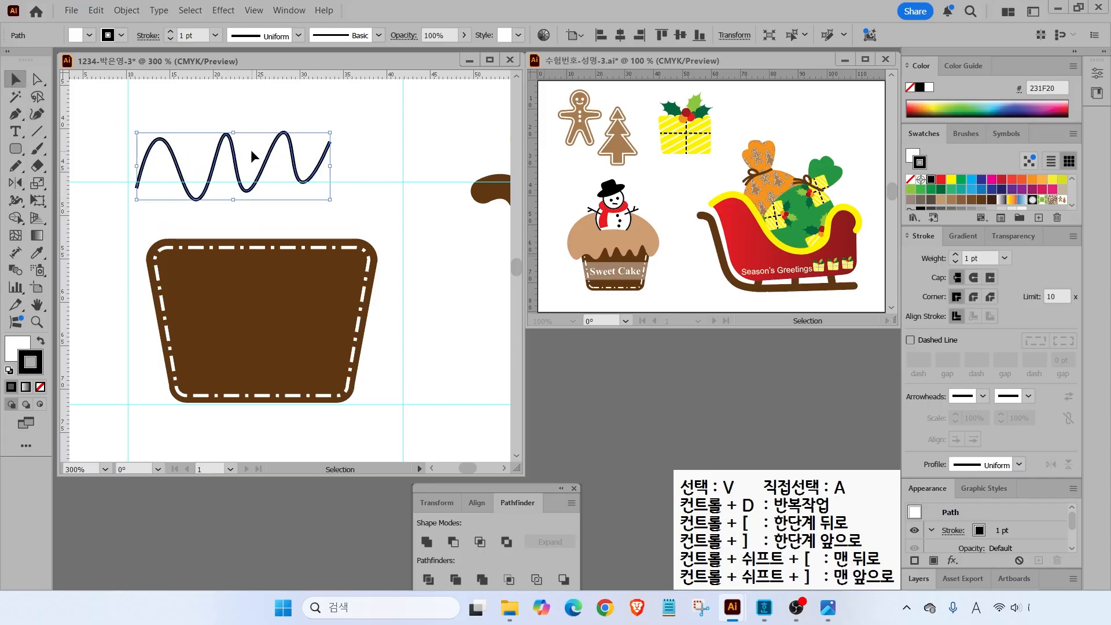
key("Delete")
- Start the icing outline at the top, curving over the left side down to the first drip
left_click(36, 115)
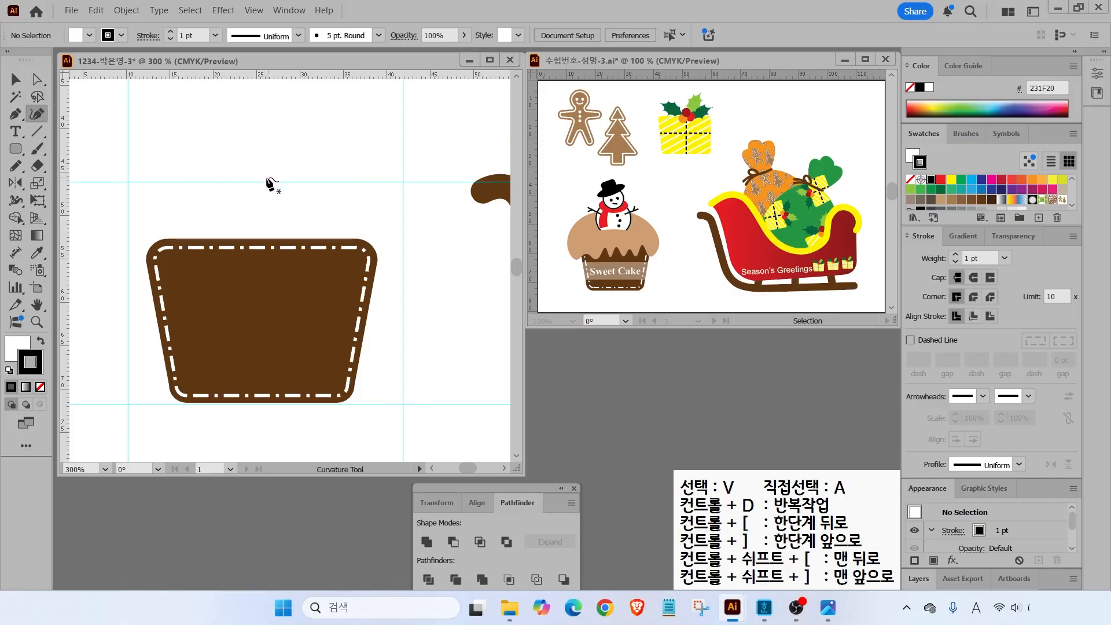
left_click(253, 175)
left_click(138, 203)
left_click(115, 286)
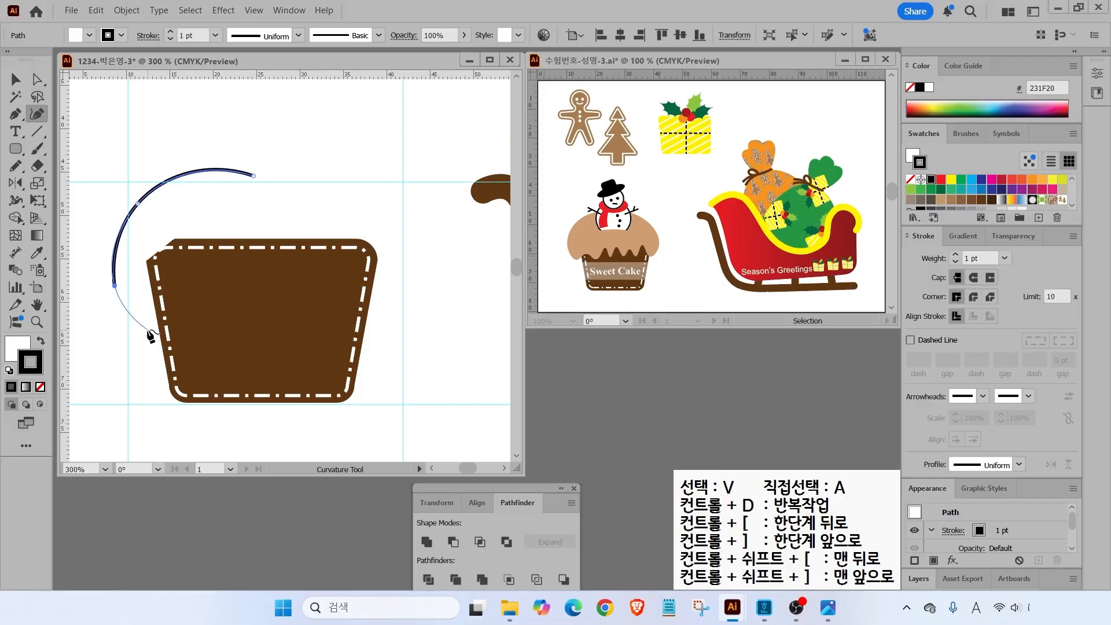
left_click(144, 329)
left_click(167, 309)
left_click(182, 320)
- Add zigzag drips across the cup top and close the icing outline up the right side
left_click(202, 283)
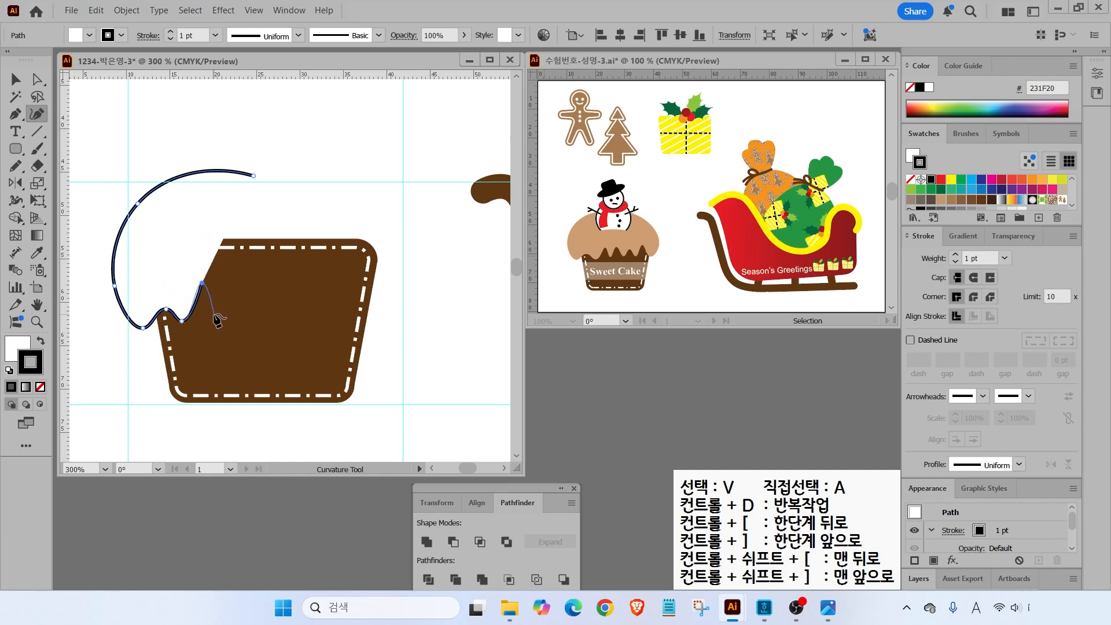
left_click(220, 317)
left_click(237, 278)
left_click(259, 316)
left_click(278, 278)
left_click(296, 315)
left_click(316, 279)
left_click(330, 313)
left_click(351, 279)
left_click(363, 323)
left_click(403, 254)
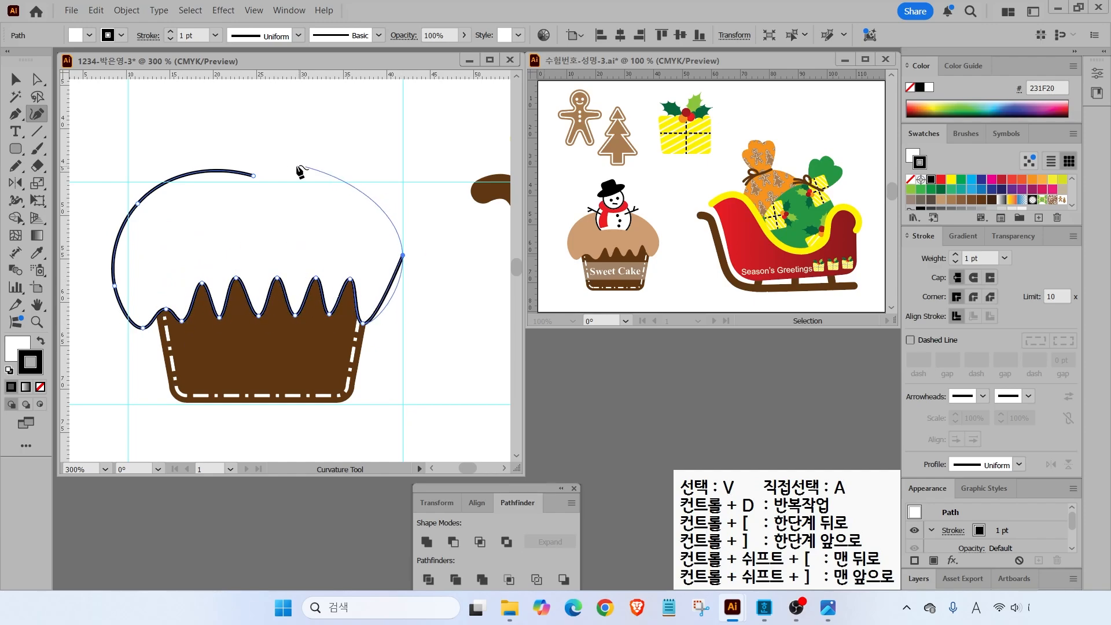
left_click(253, 178)
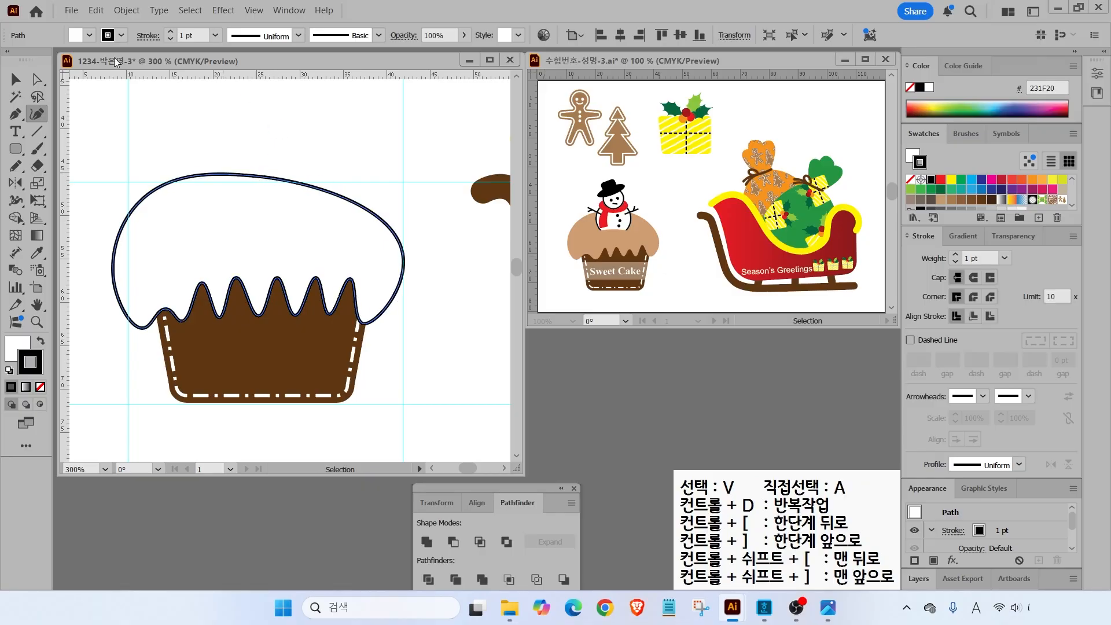
- Raise and round the icing's top anchor, then shorten the shape slightly from the bottom
left_click(42, 78)
left_click(254, 177)
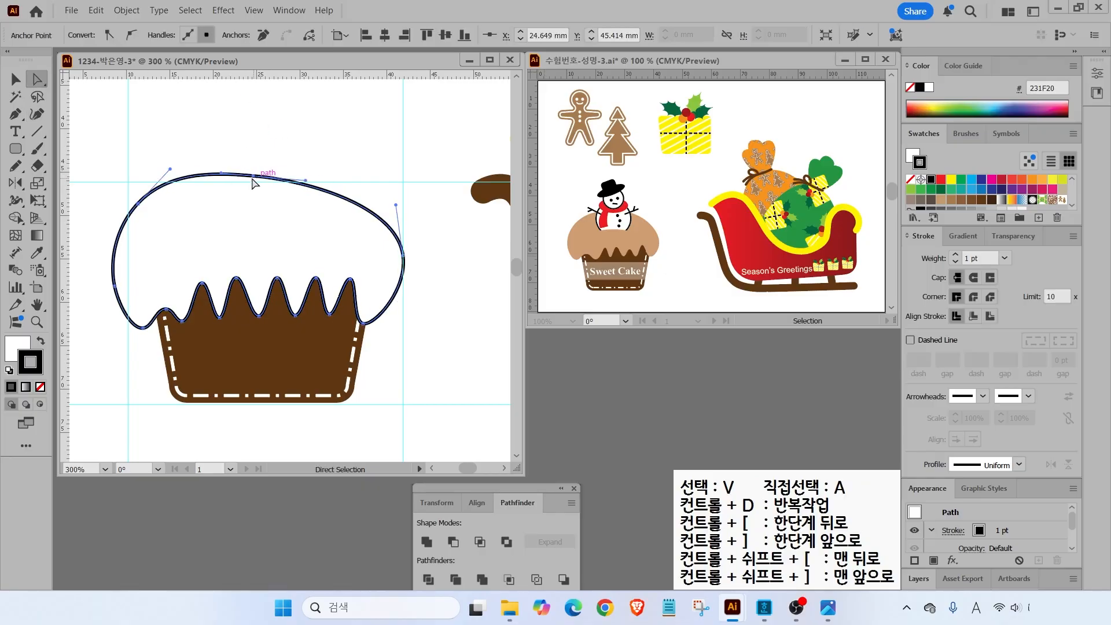
left_click_drag(253, 175, 276, 168)
key("v")
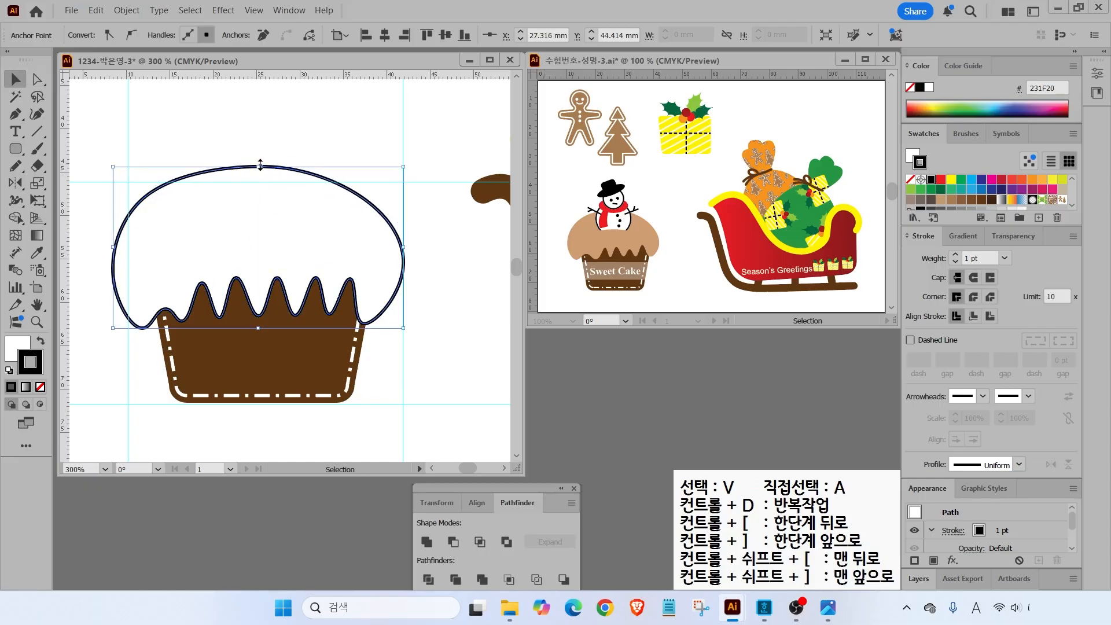
left_click_drag(258, 329, 258, 325)
- Give the icing no stroke and a tan CE9D72 fill, then scale the whole cupcake down slightly
left_click(40, 387)
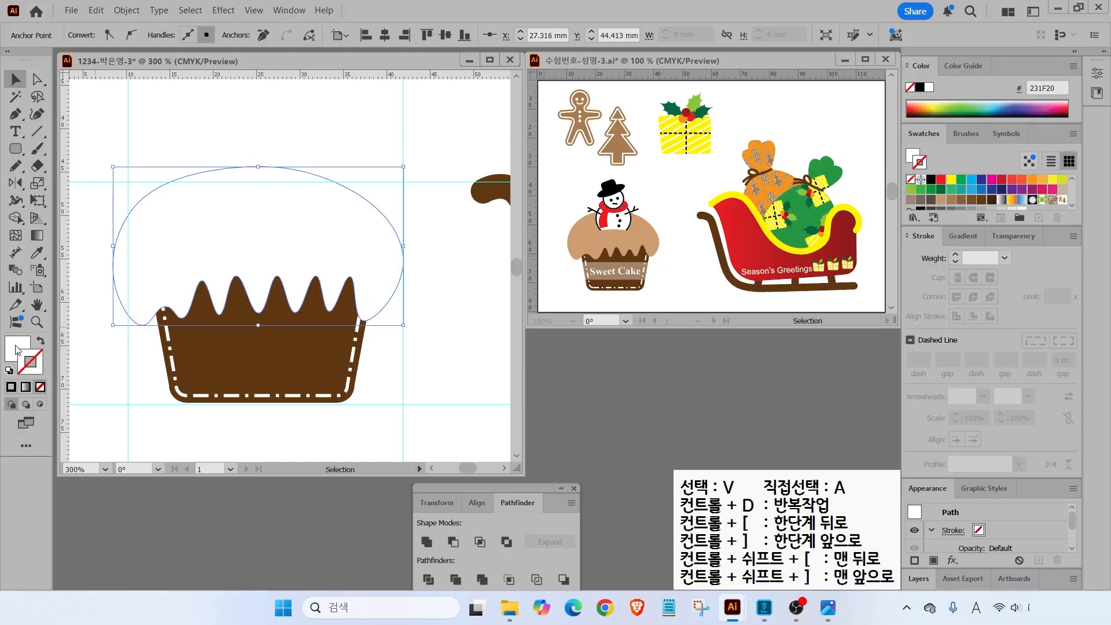
left_click(16, 347)
left_click(1052, 192)
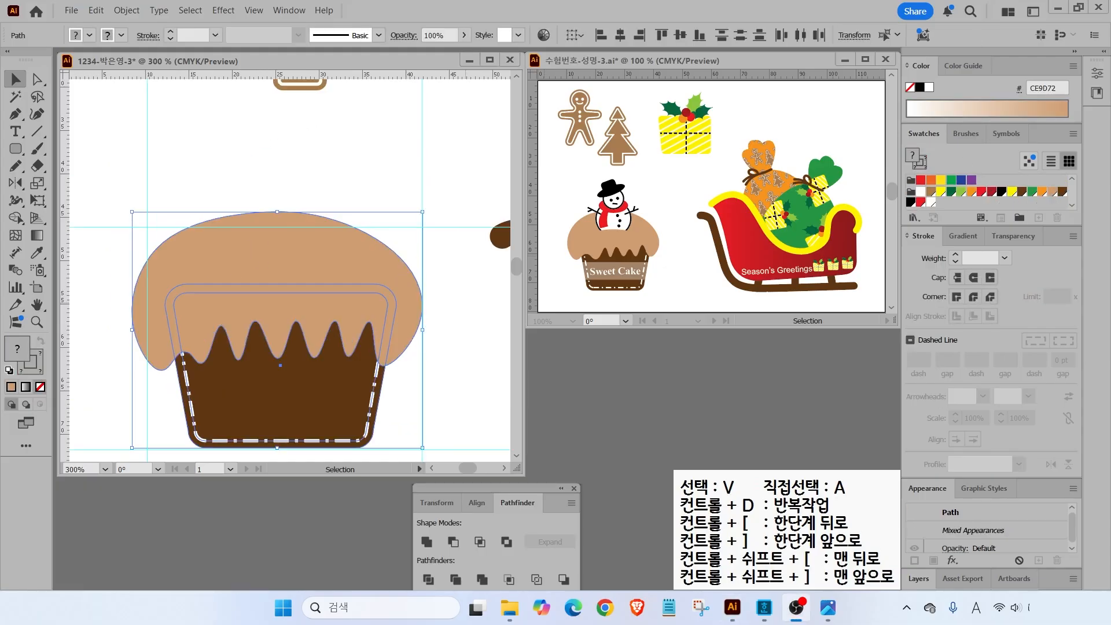
left_click_drag(219, 177, 340, 319)
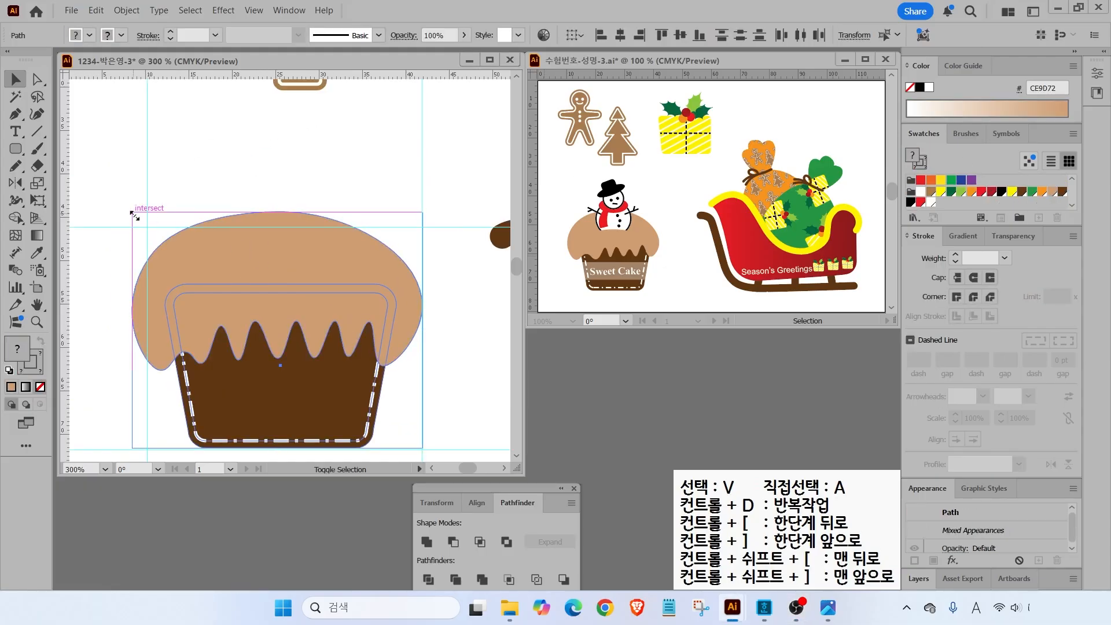
left_click_drag(132, 211, 156, 231)
left_click(339, 204)
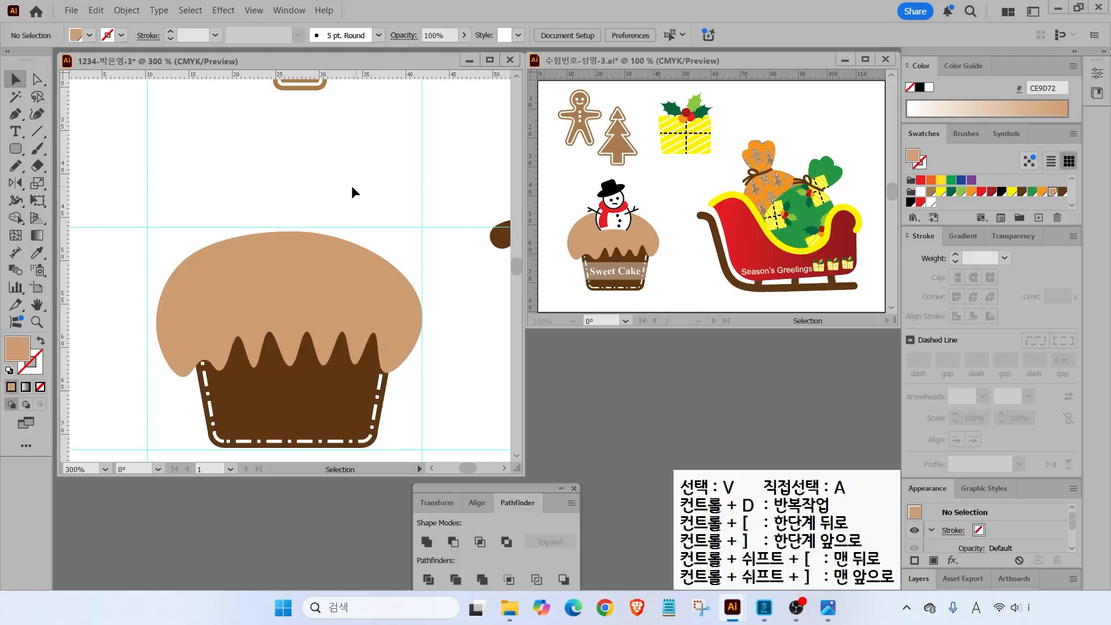
- Draw a large white body circle and a smaller head circle centred above it
left_click_drag(20, 147, 68, 183)
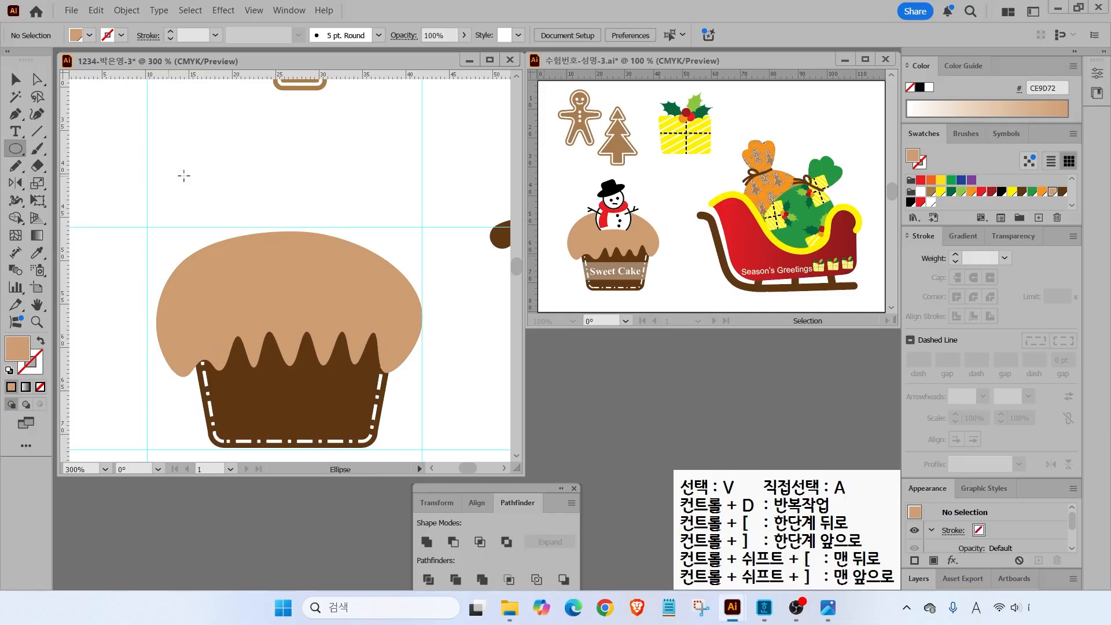
left_click_drag(231, 180, 333, 281)
key("d")
left_click_drag(248, 154, 309, 213)
key("v")
left_click_drag(281, 177, 288, 169)
left_click(169, 176)
left_click(297, 169)
- Draw a flat black hat-brim ellipse with no outline above the head
key("l")
left_click_drag(227, 124, 301, 148)
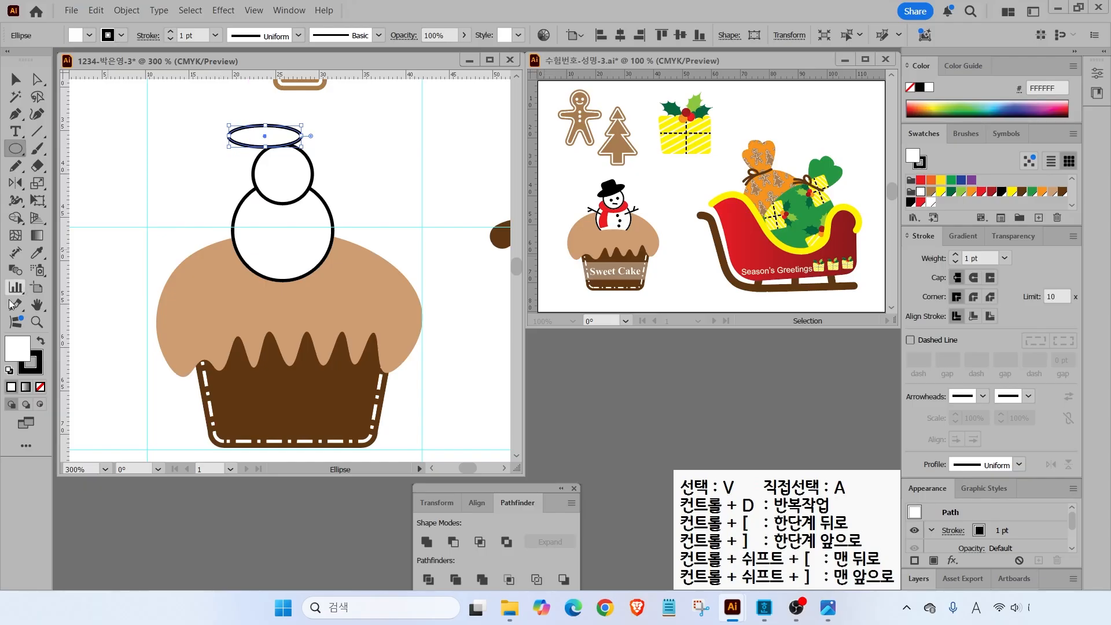
left_click(40, 342)
left_click(33, 373)
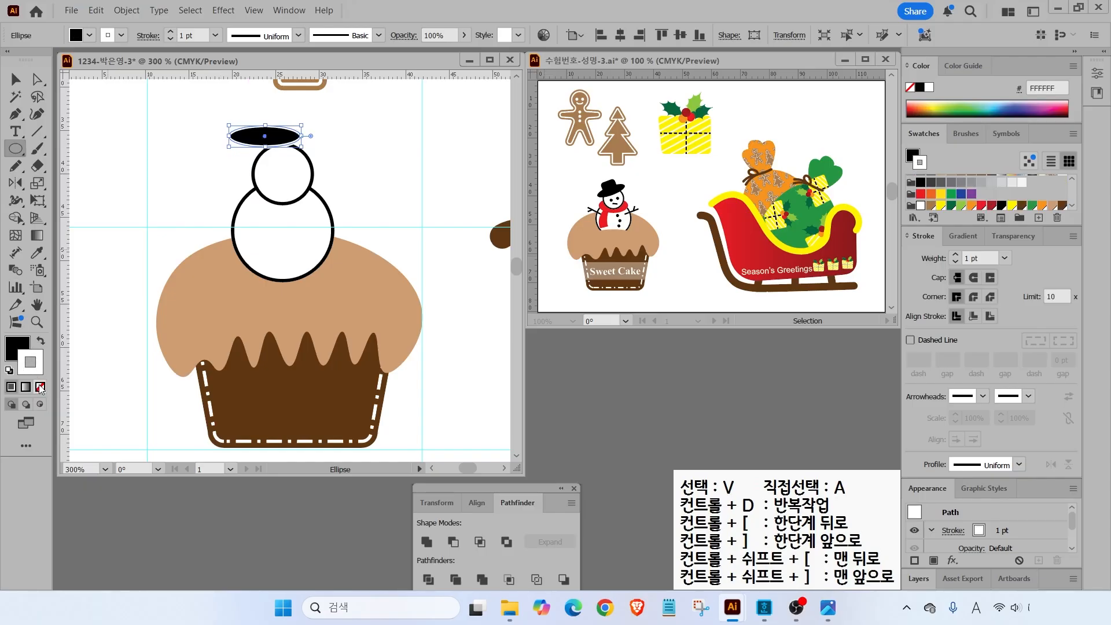
left_click(40, 386)
key("x")
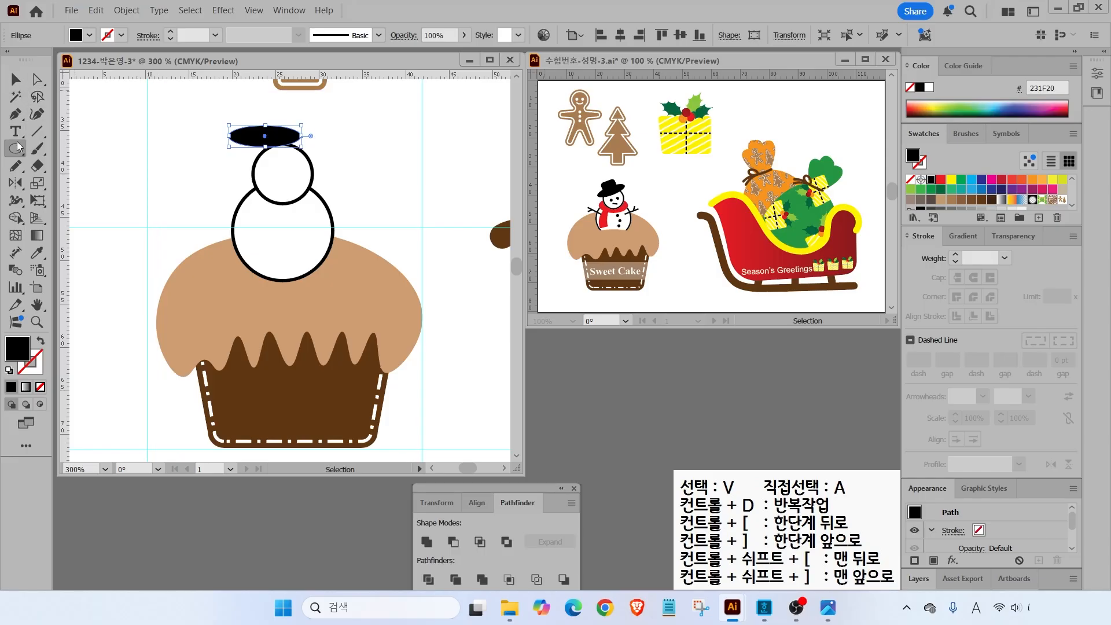
- Add a rounded-rectangle hat crown, then tilt both hat pieces onto the head
left_click_drag(9, 153, 58, 158)
left_click_drag(243, 109, 289, 134)
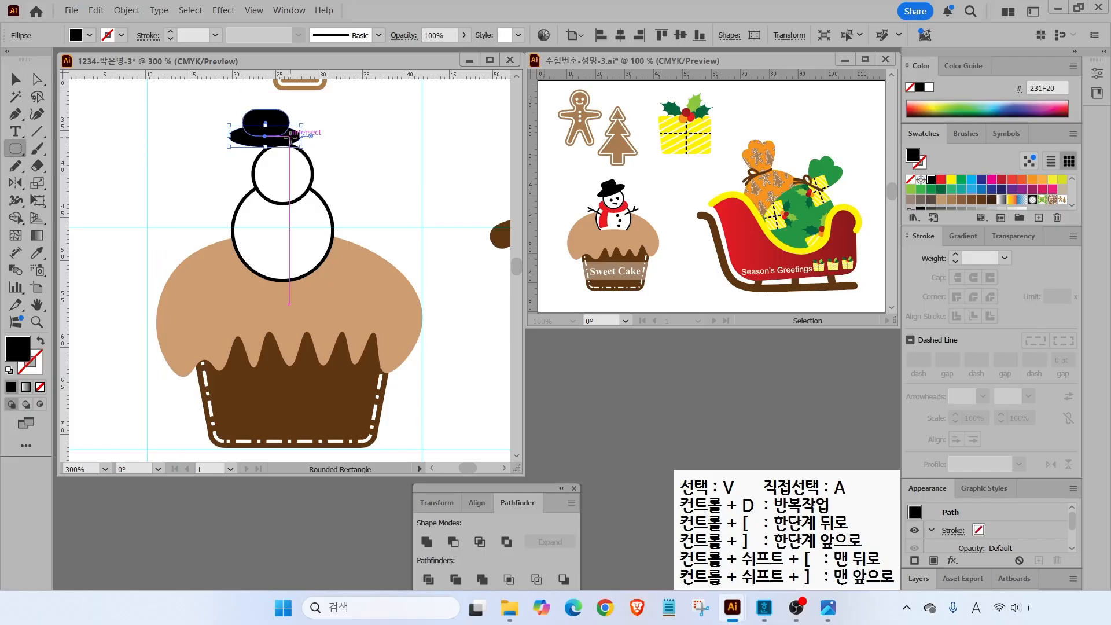
key("v")
left_click_drag(221, 116, 291, 93)
left_click_drag(276, 124, 277, 143)
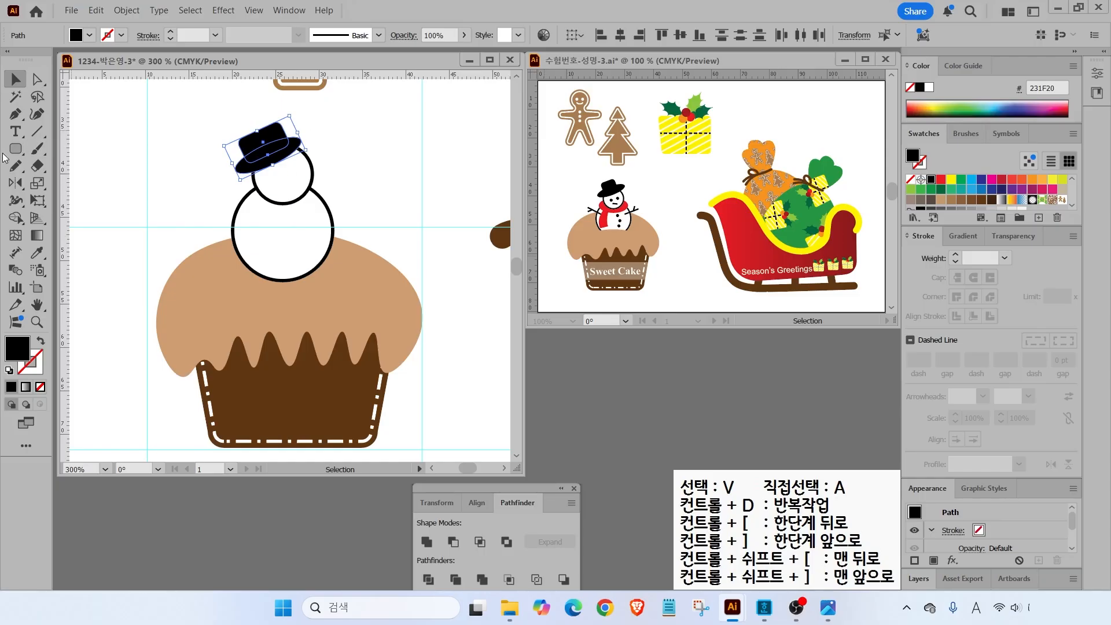
- Draw a red ellipse for the scarf at the snowman's neck
left_click_drag(16, 152, 55, 185)
mouse_move(219, 190)
left_mouse_down()
mouse_move(312, 227)
mouse_move(315, 194)
mouse_move(321, 202)
mouse_move(307, 191)
left_mouse_up()
scroll(985, 191, "down", 2)
left_click(921, 202)
left_click(16, 82)
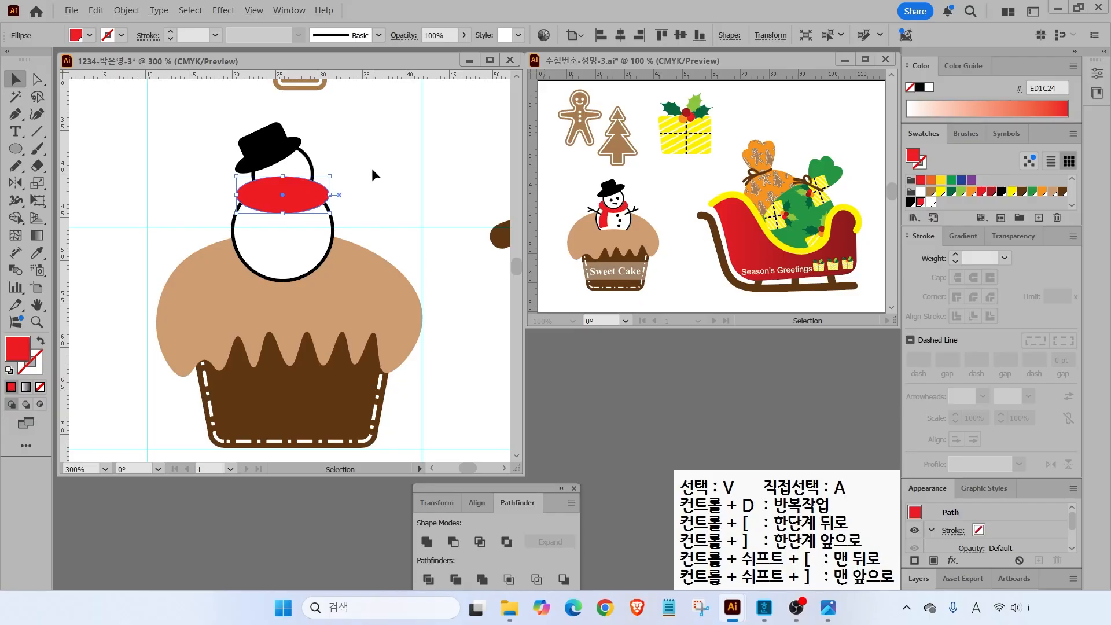
- Send the red scarf ellipse behind the snowman's circles with Ctrl+[
left_click_drag(390, 132, 372, 182)
key("Escape")
key("ctrl+bracketleft")
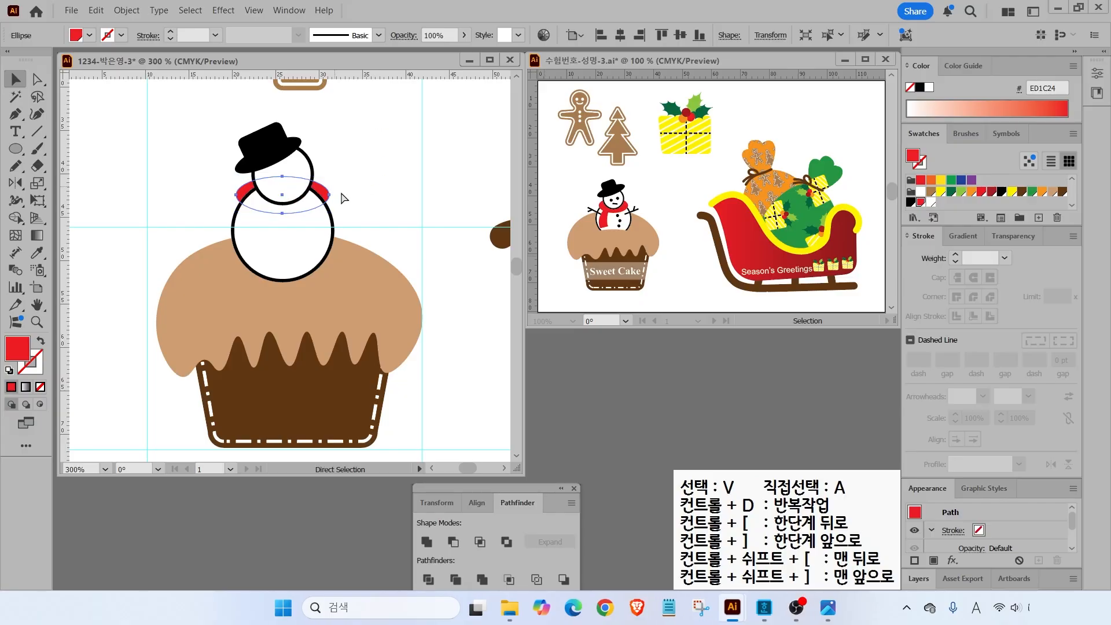
left_click(378, 186)
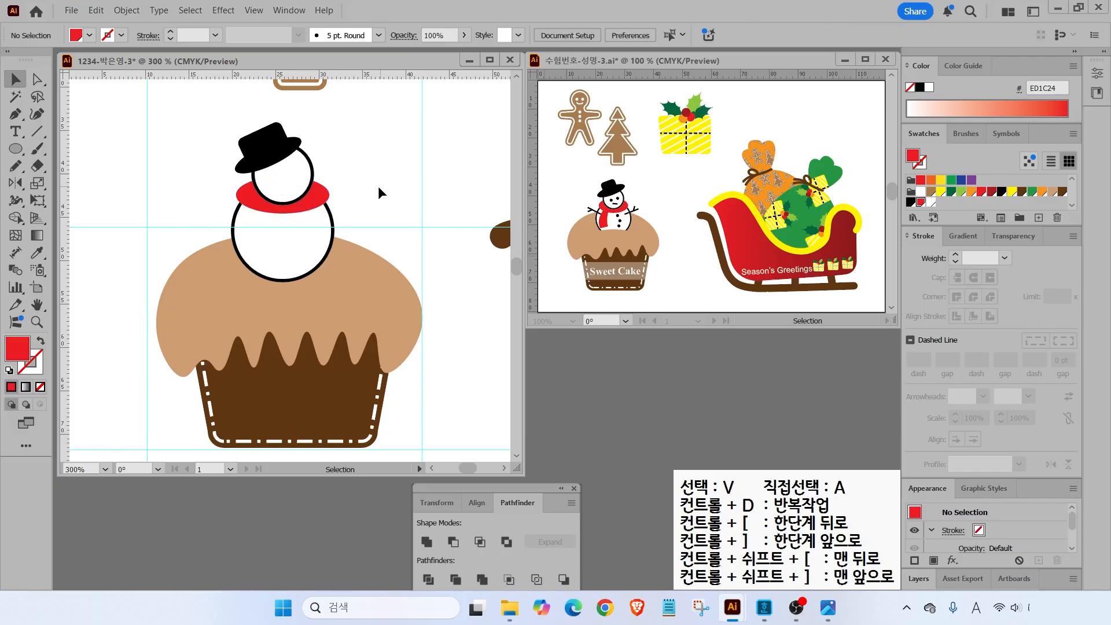
- Draw a hanging scarf tail below the collar with the Pen and enlarge it
left_click(15, 116)
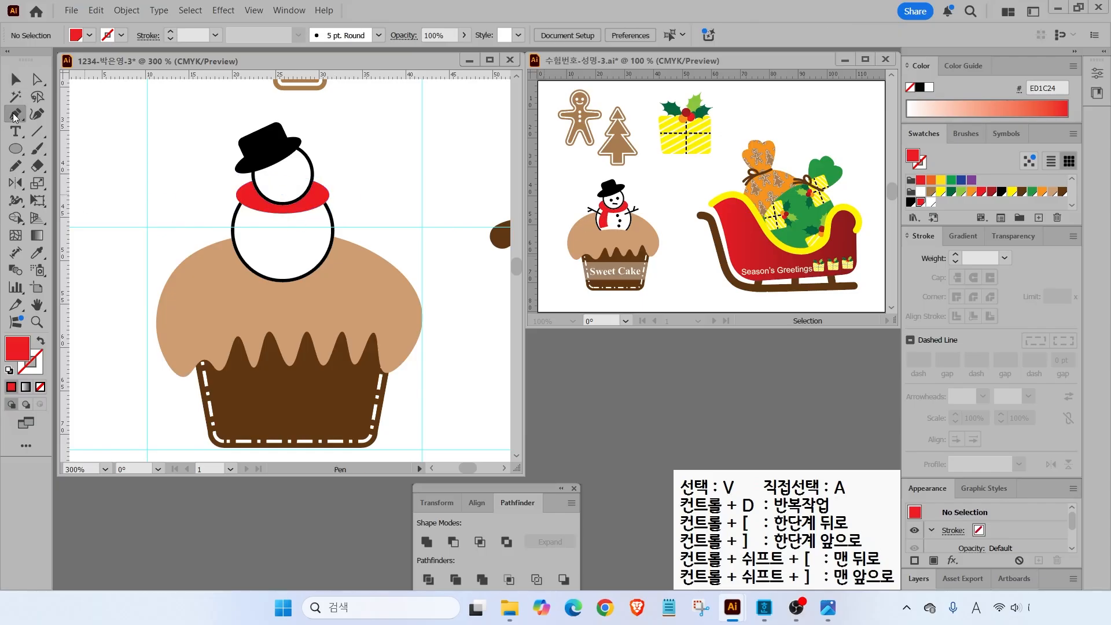
left_click(253, 200)
left_click_drag(243, 244, 246, 265)
left_click(243, 244)
left_click(263, 241)
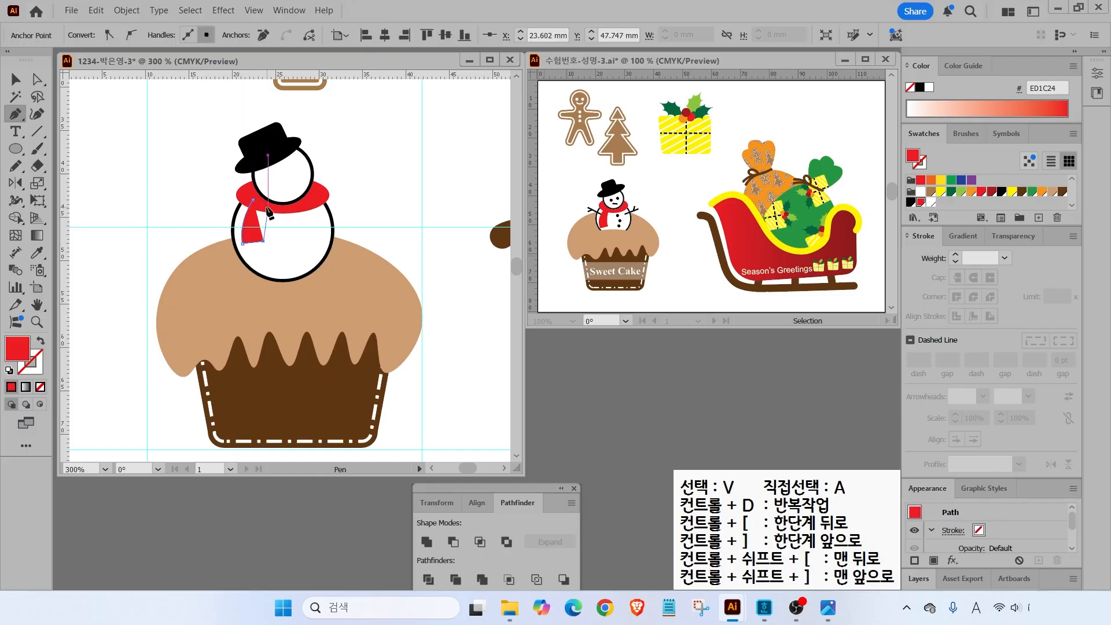
left_click(15, 80)
left_click_drag(263, 243, 269, 254)
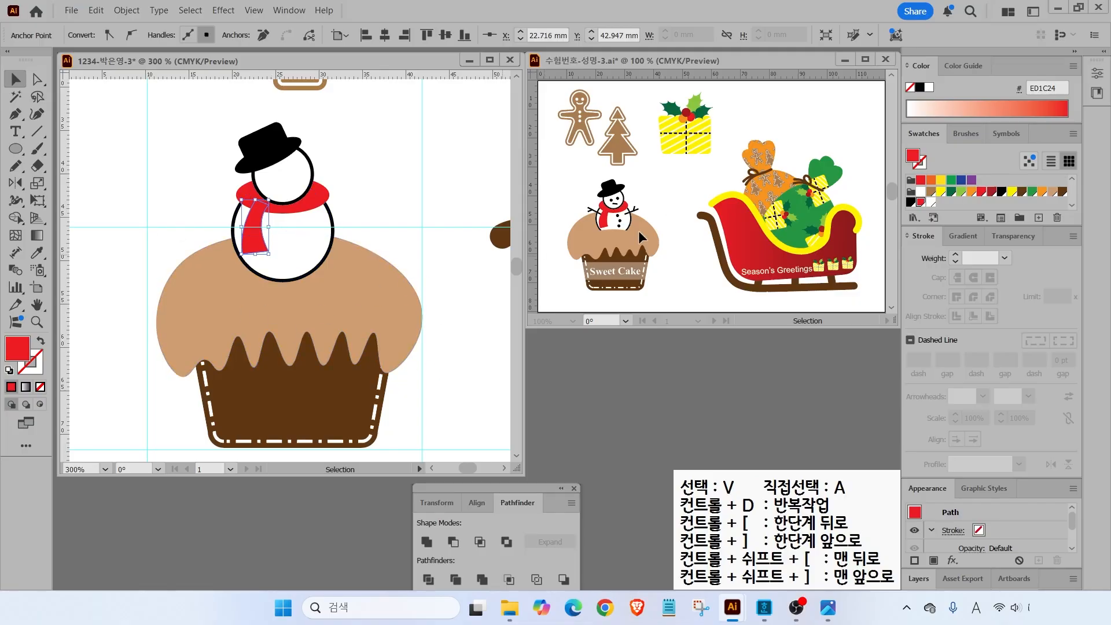
- Choose the Ellipse tool with a black fill for the eyes
scroll(292, 173, "up", 3)
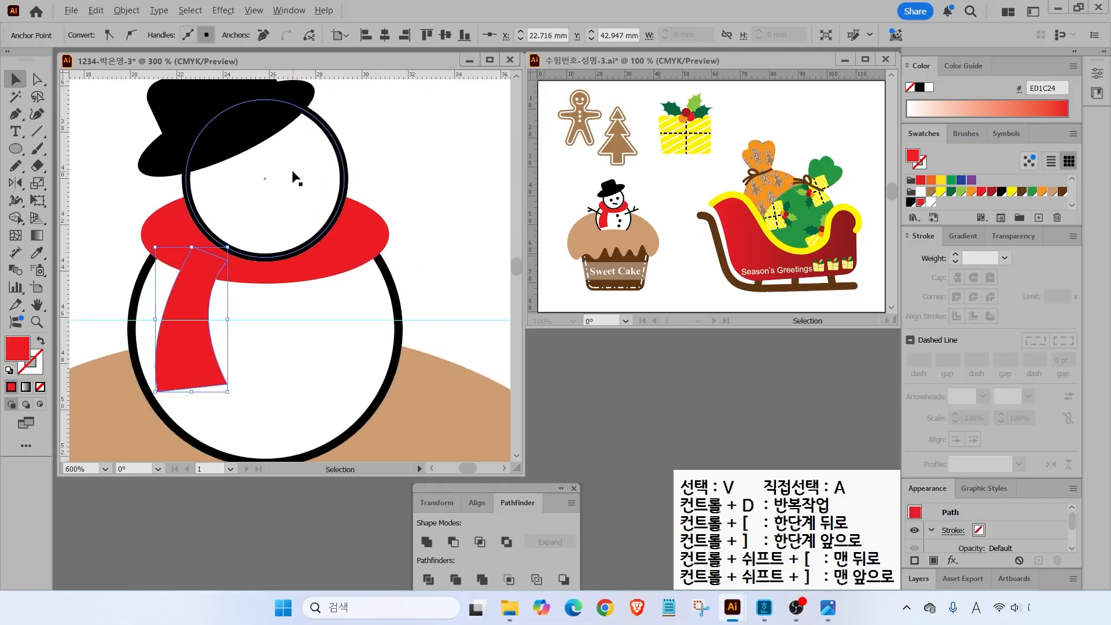
left_click(15, 149)
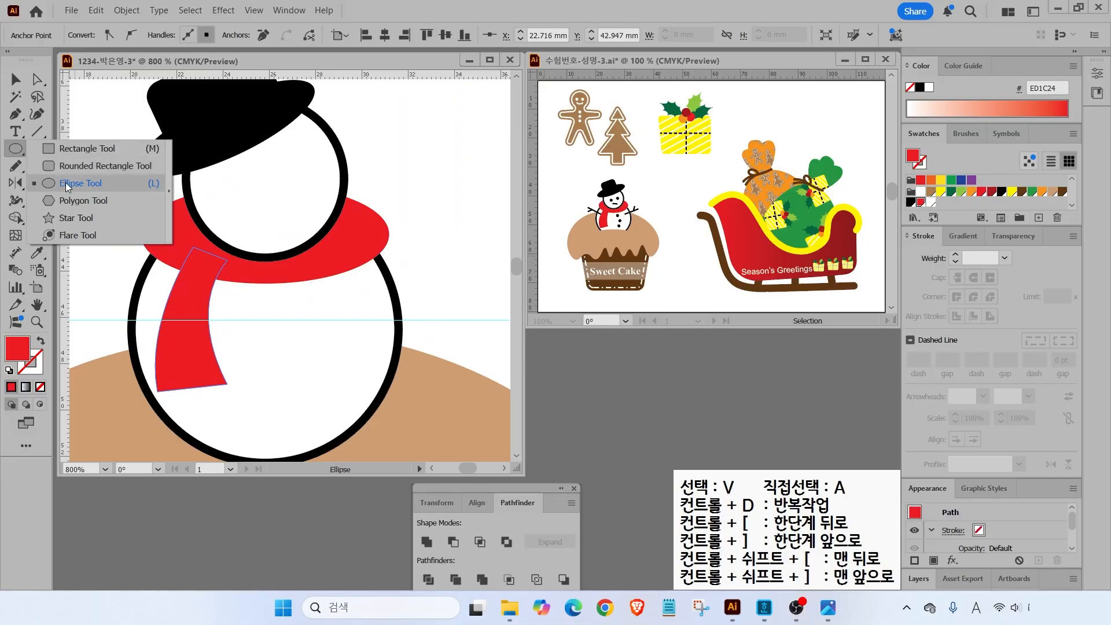
left_click(65, 182)
left_click(99, 154, "ctrl")
left_click(911, 202)
- Draw a black left eye and Alt-drag copies for the right eye and buttons
left_click_drag(243, 167, 268, 193)
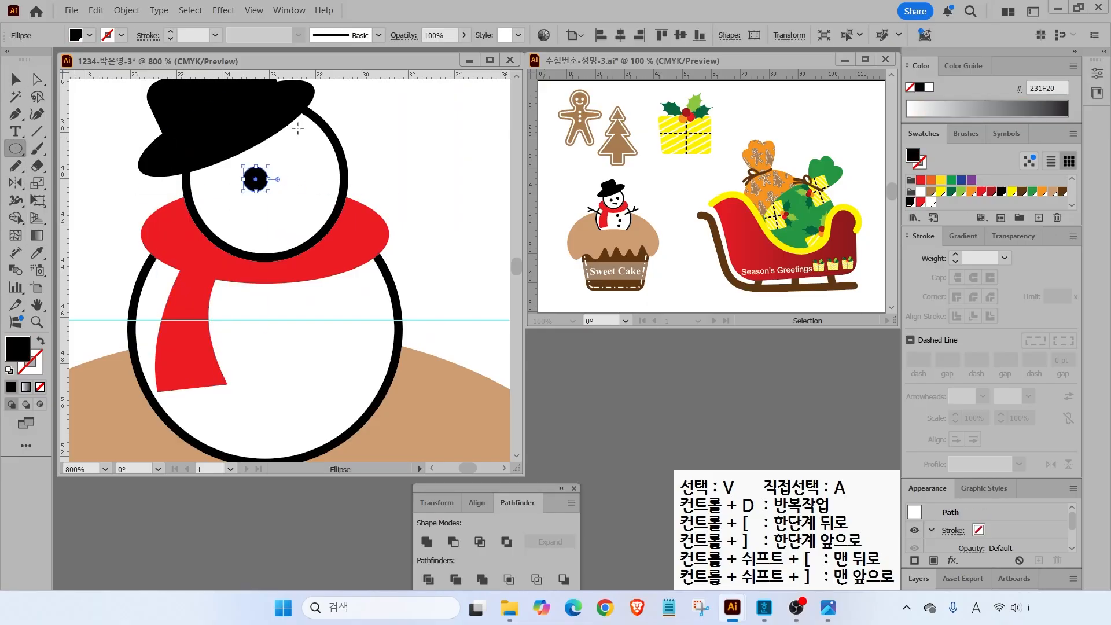
left_click(15, 81)
left_click(426, 159)
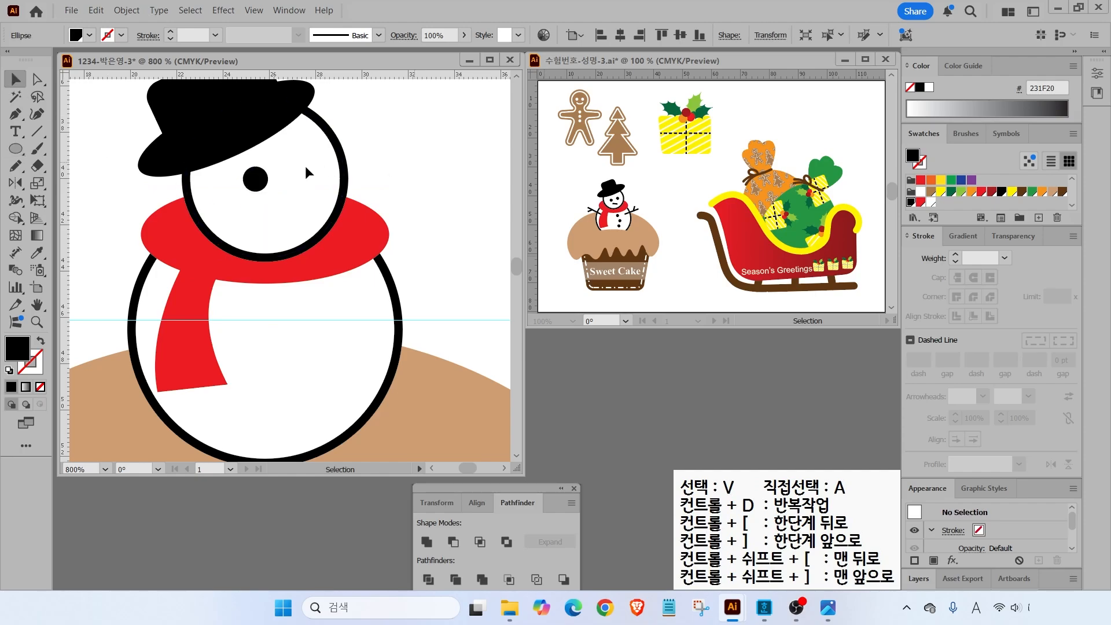
left_click_drag(262, 180, 319, 393)
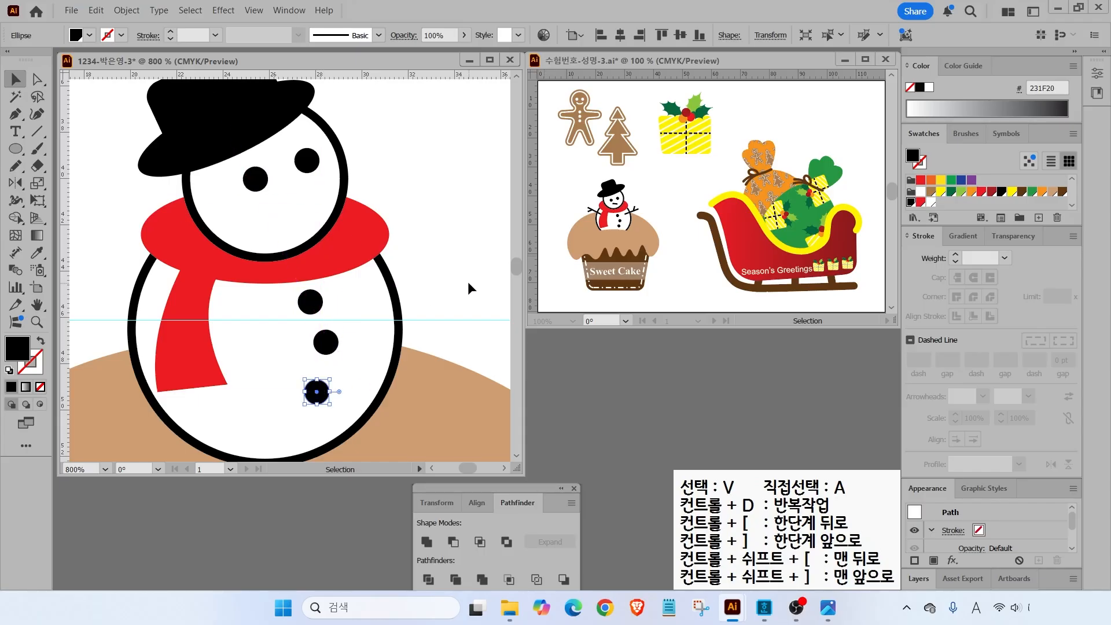
left_click(431, 352)
- Draw a black straight mouth and two stick arms with twigs using the Line Segment tool
left_click(38, 131)
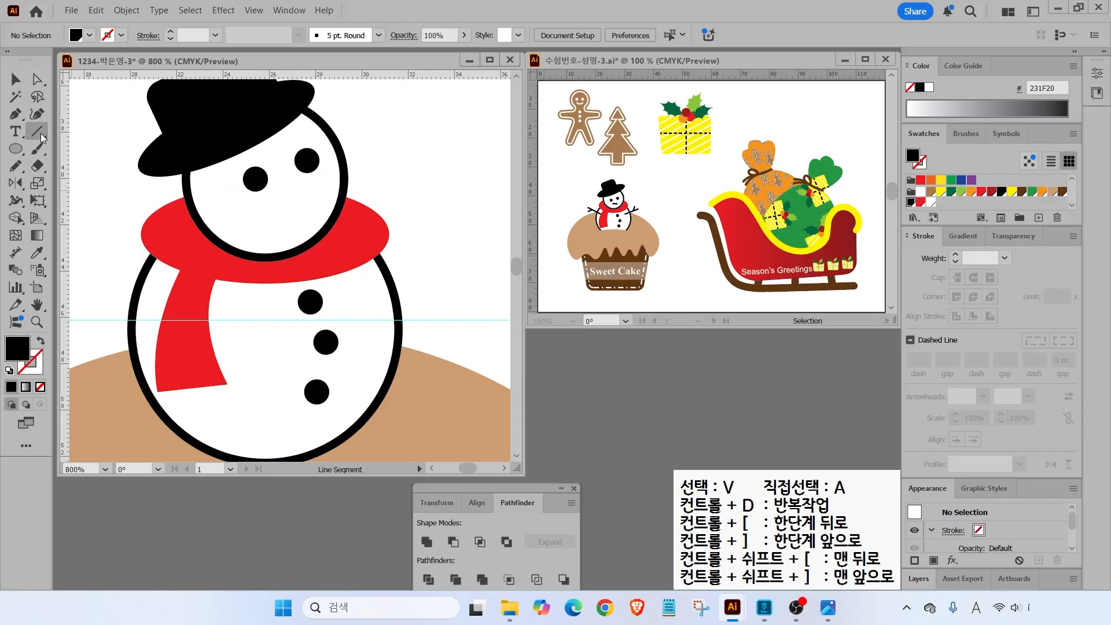
left_click(40, 344)
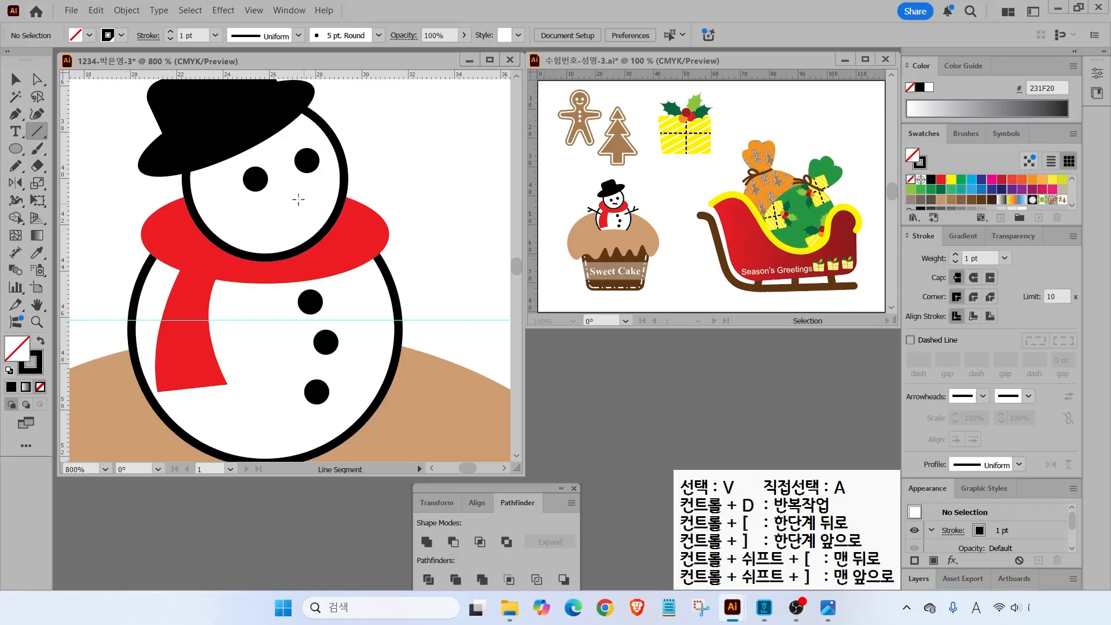
left_click_drag(267, 208, 305, 208)
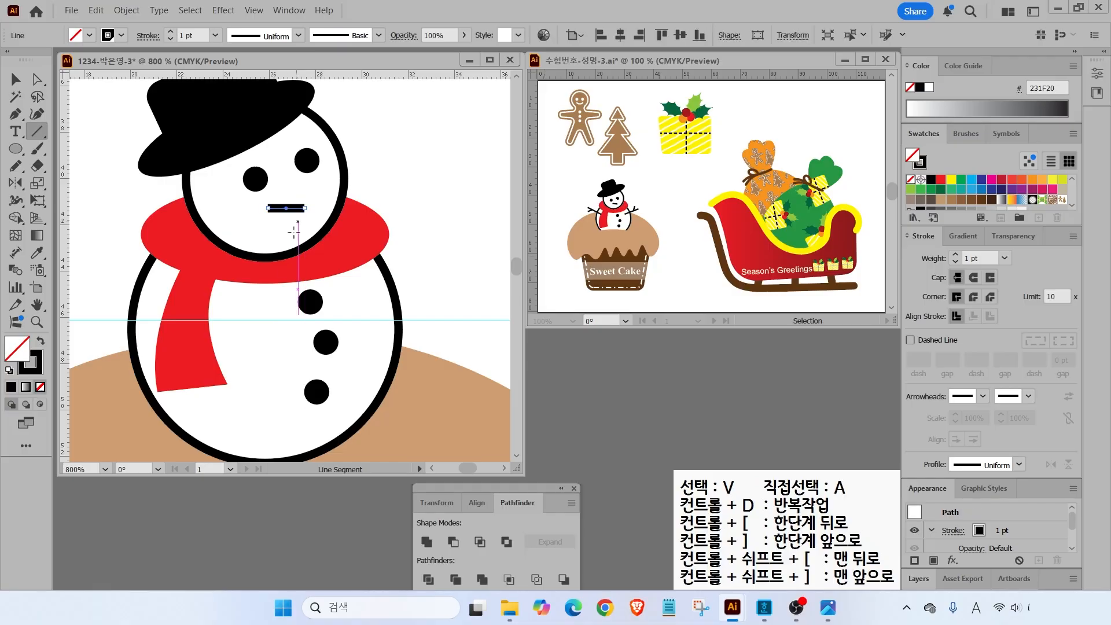
mouse_move(360, 302)
left_mouse_down()
mouse_move(483, 247)
mouse_move(444, 264)
mouse_move(442, 289)
left_mouse_up()
mouse_move(133, 224)
left_mouse_down()
mouse_move(265, 288)
mouse_move(253, 282)
left_mouse_up()
left_click_drag(134, 263, 164, 238)
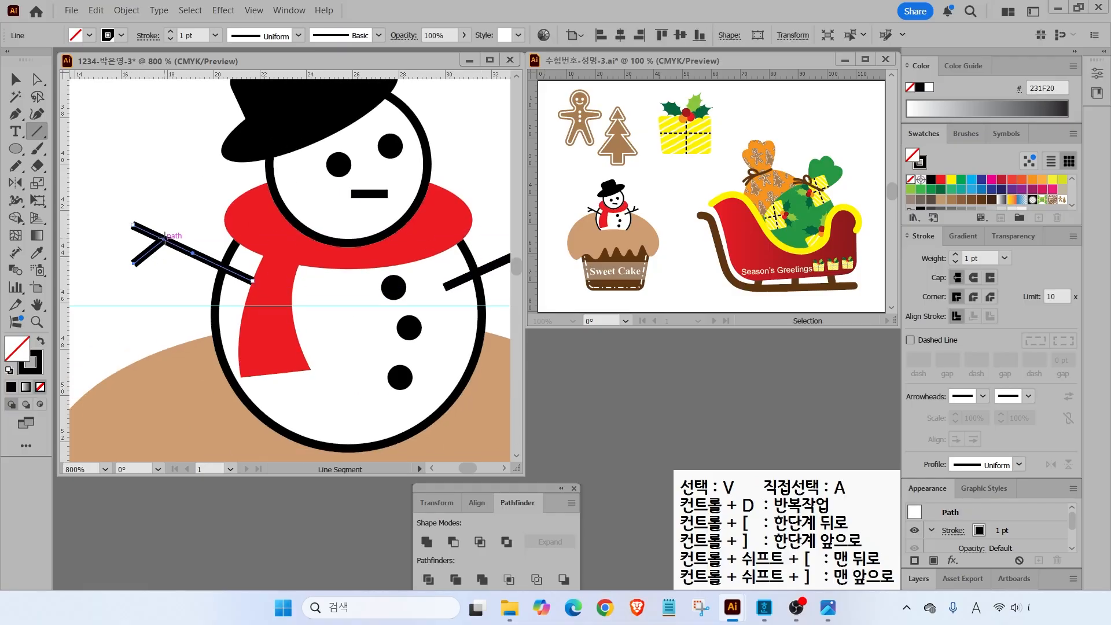
double_click(37, 305)
left_click(15, 79)
left_click(125, 292)
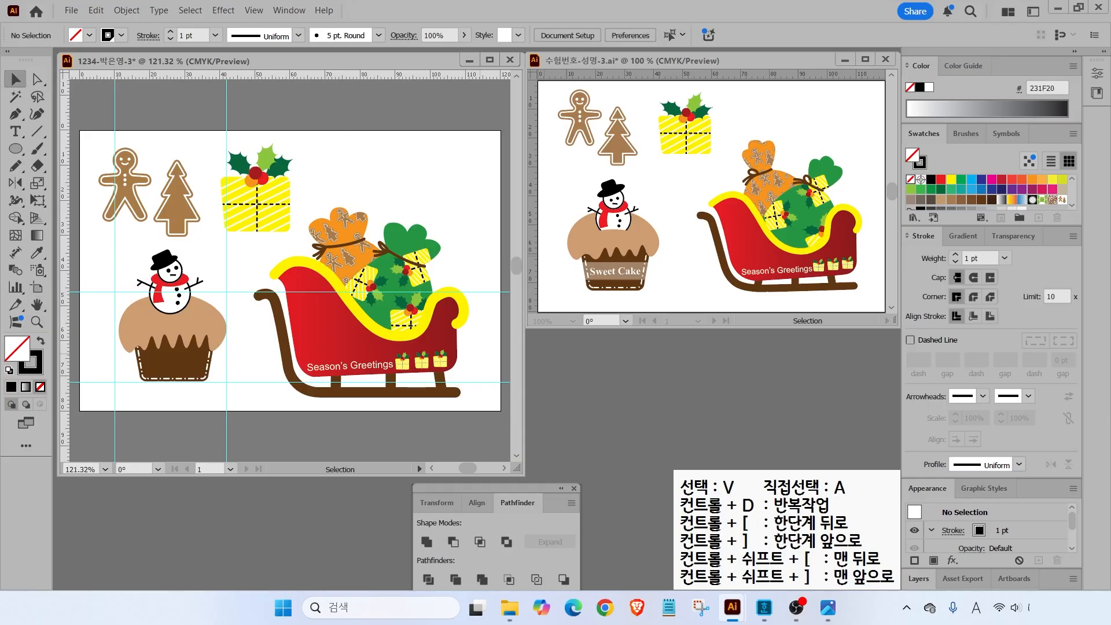
- Select all the snowman's parts and nudge them down and right onto the cake
left_click_drag(132, 246, 208, 291)
scroll(178, 303, "up", 2)
left_click(180, 292, "shift")
key("Down")
key("Down")
key("Right")
key("Right")
key("Down")
key("Down")
key("Down")
key("Down")
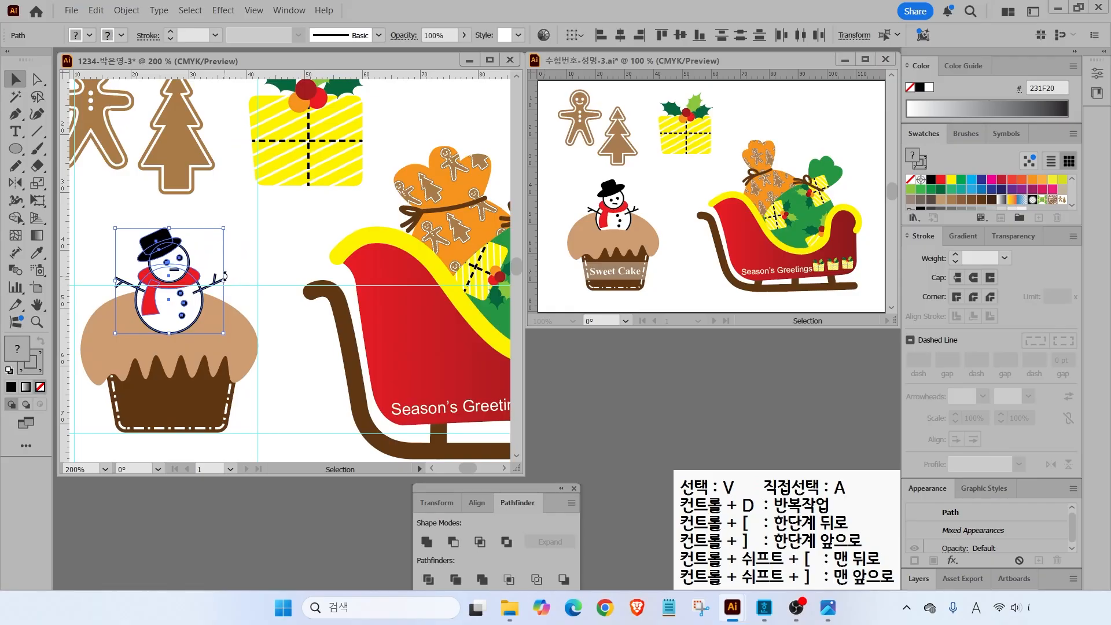
left_click(281, 278)
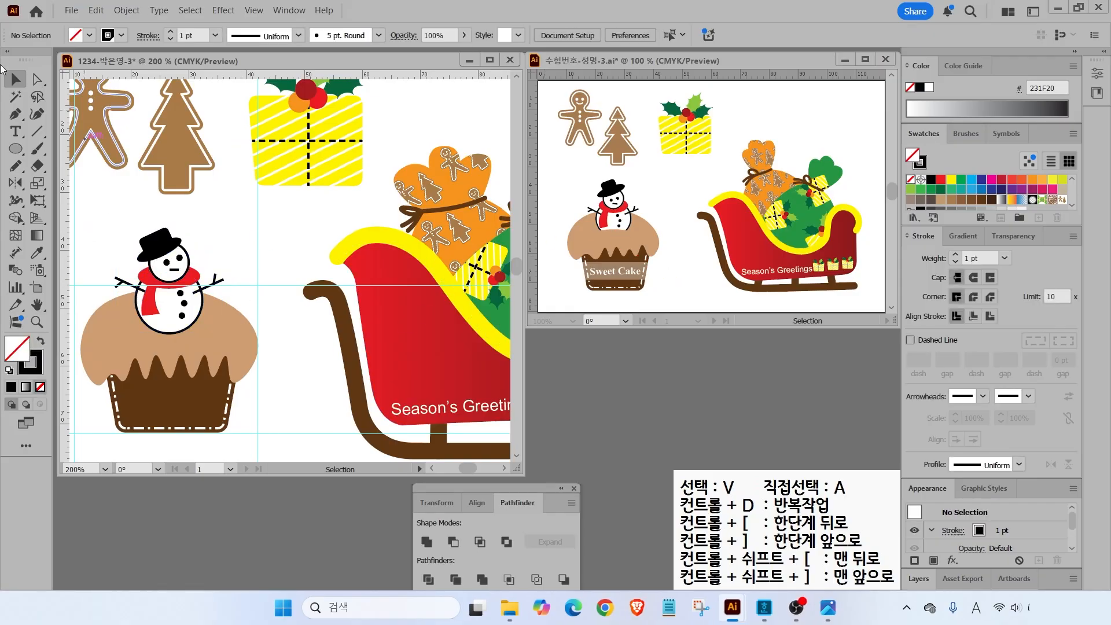
- Draw a tan, outline-free oval over the cupcake top covering the snowman's base
left_click(15, 149)
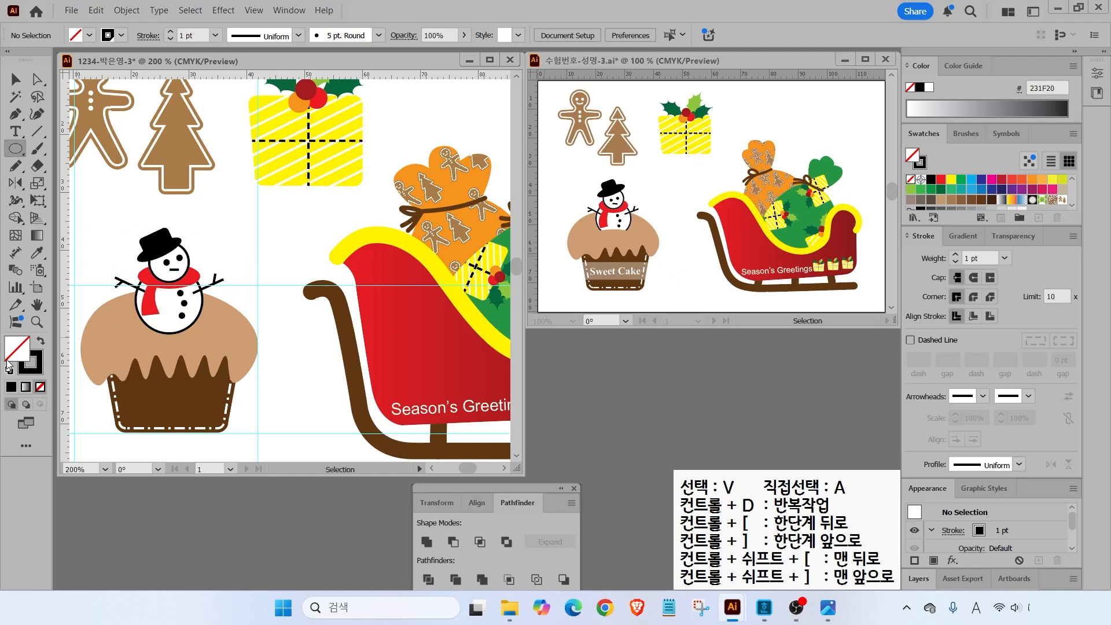
left_click_drag(128, 321, 209, 348)
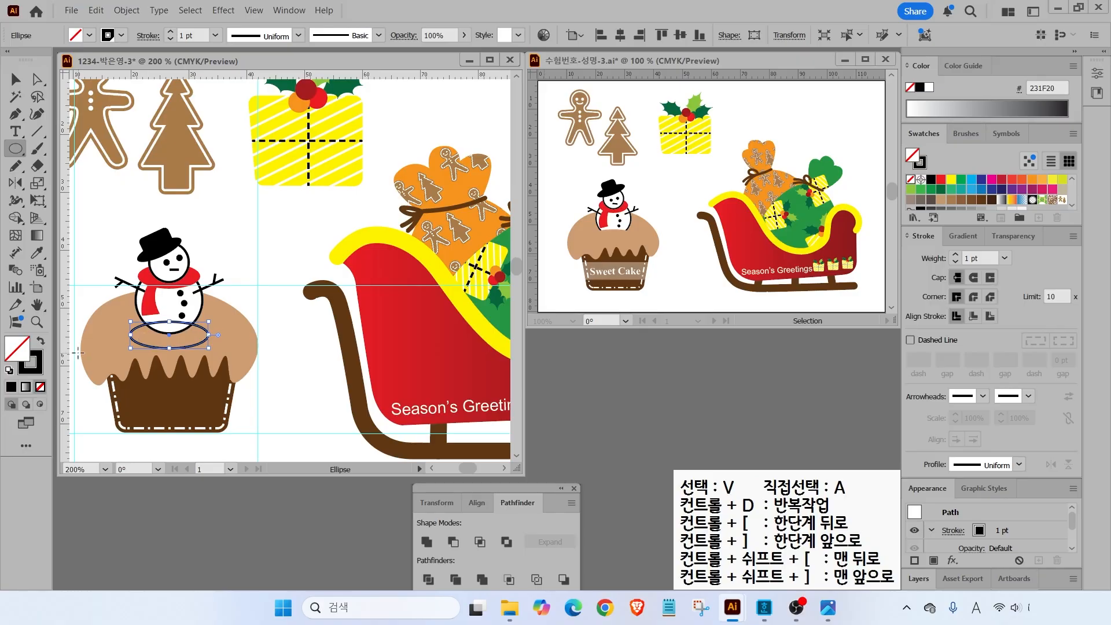
scroll(986, 199, "down", 3)
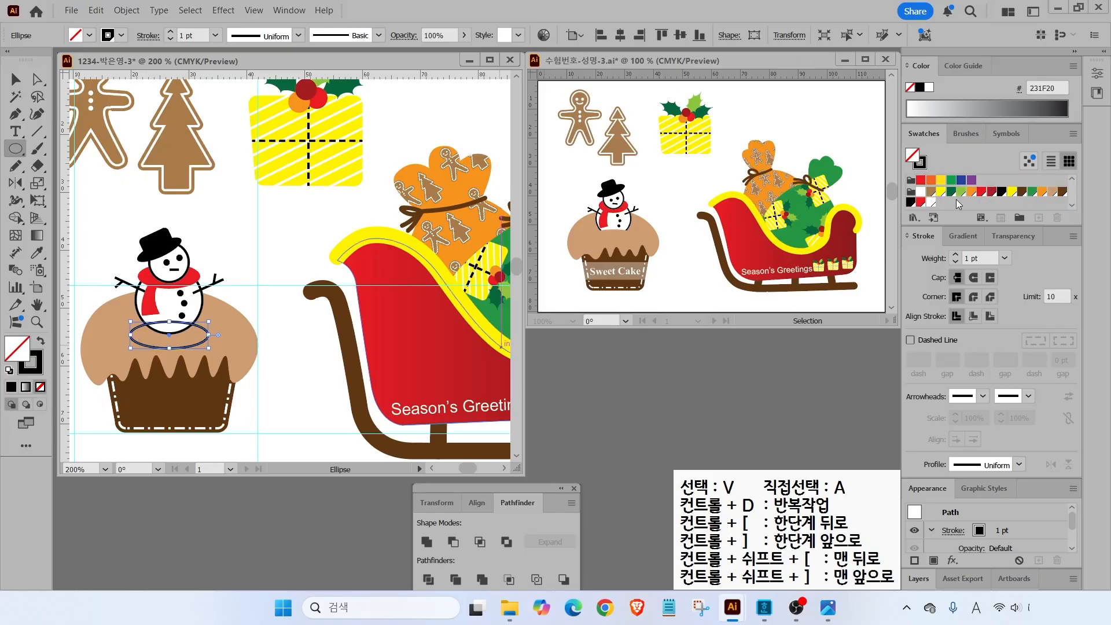
left_click(1051, 193)
left_click(40, 387)
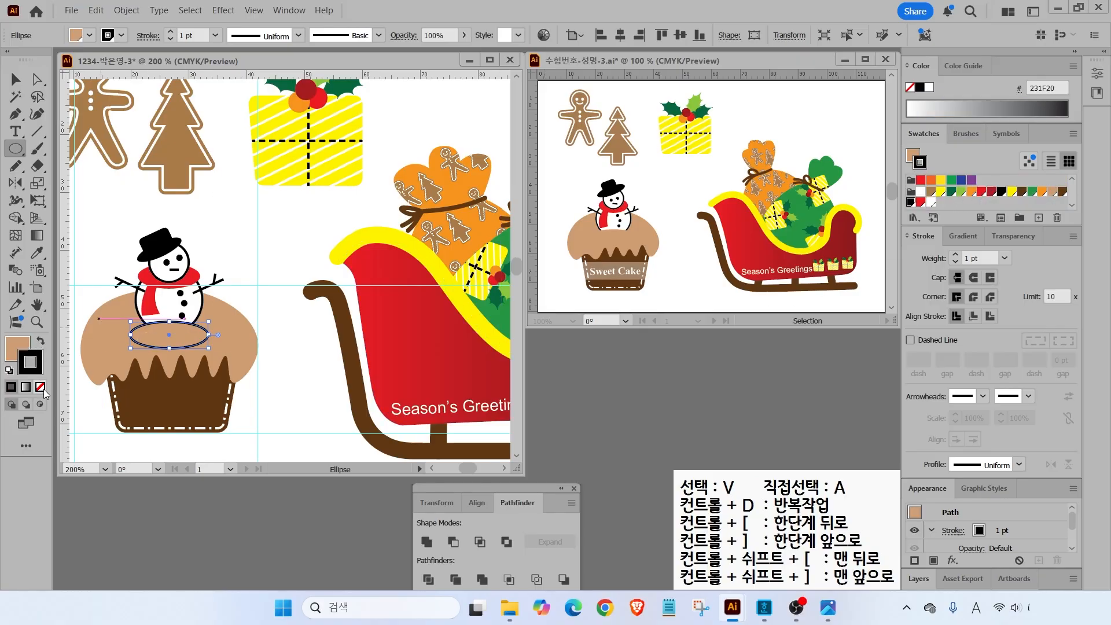
left_click(15, 79)
left_click(263, 294)
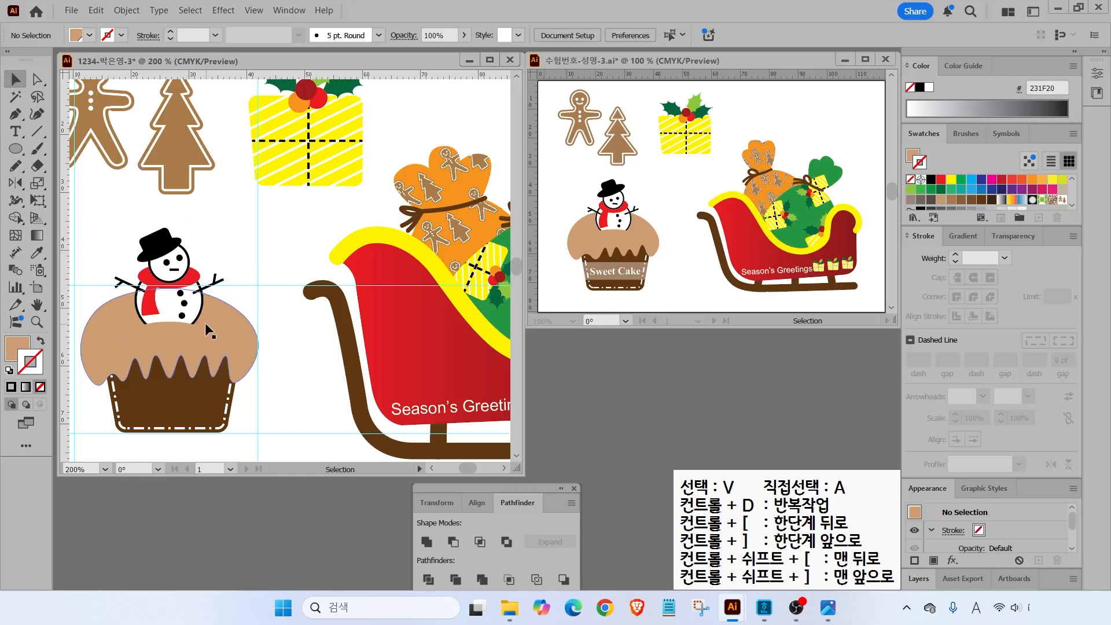
- Lock objects with Ctrl+2 and pick the Rectangle tool from the shape tools
key("ctrl+2")
left_click_drag(642, 268, 692, 255)
key("Escape")
left_click(16, 149)
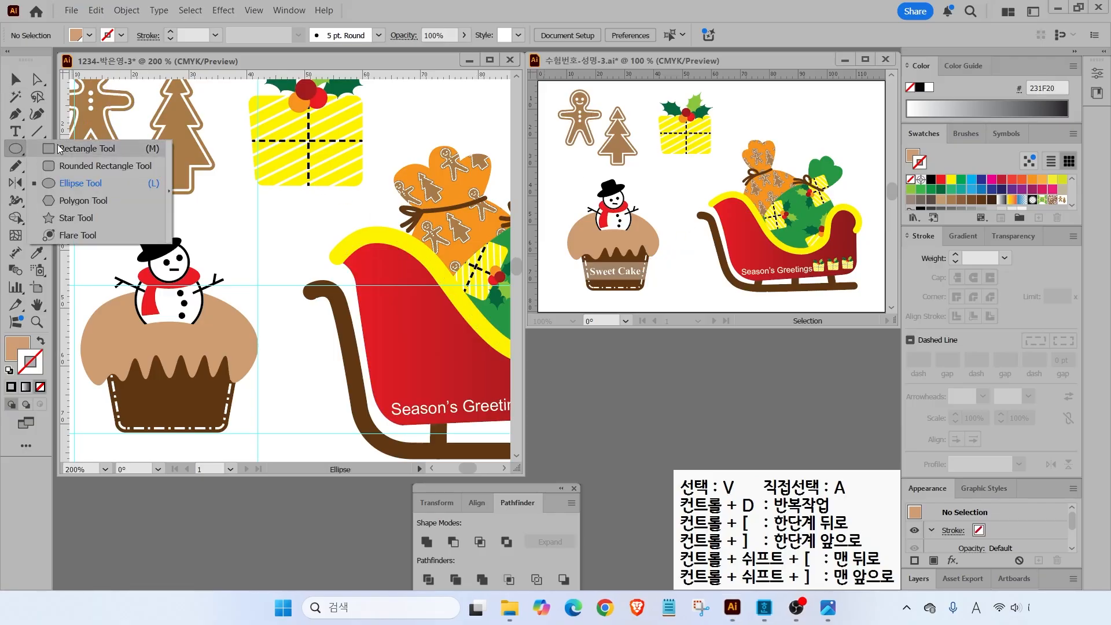
left_click(81, 149)
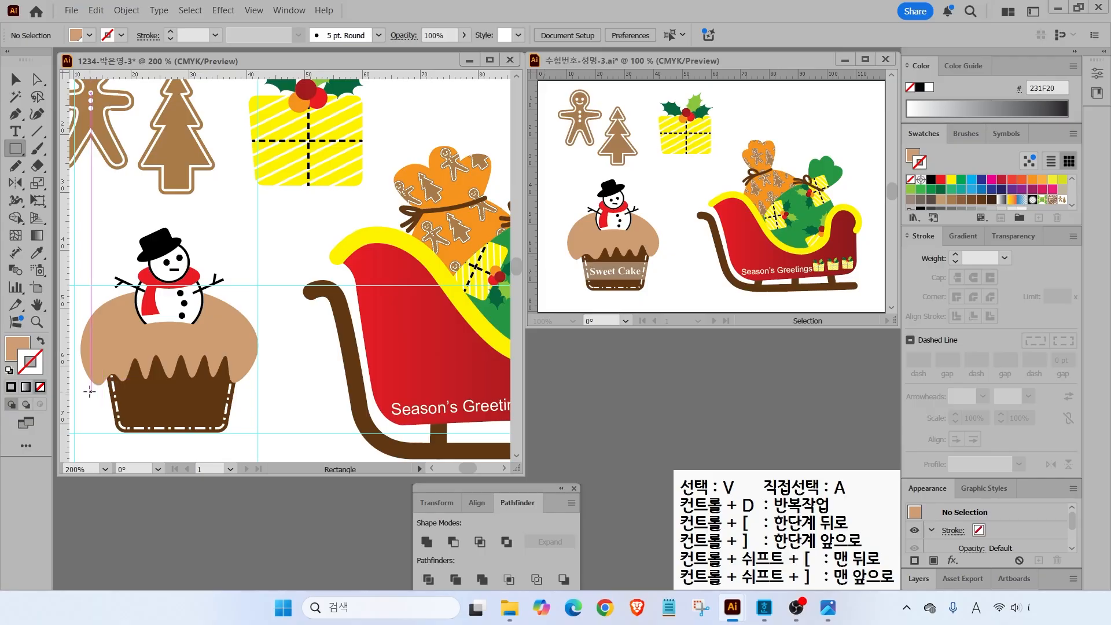
- Draw a white-filled rectangle across the cupcake's brown base
left_click_drag(87, 392, 269, 422)
left_click(913, 156)
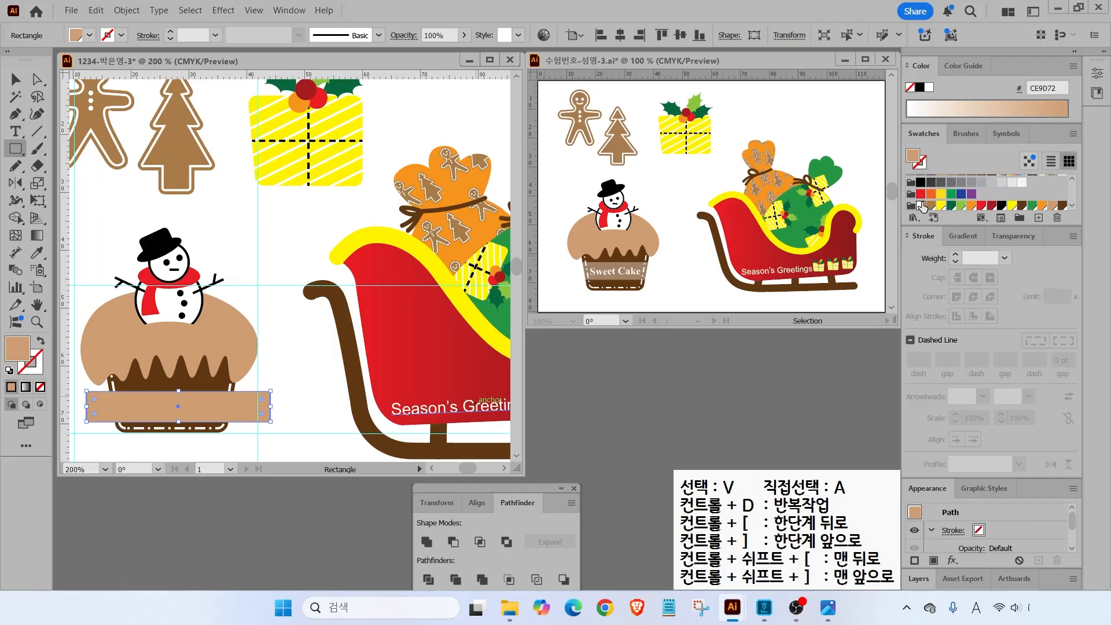
left_click(921, 205)
left_click_drag(650, 281, 698, 294)
key("Escape")
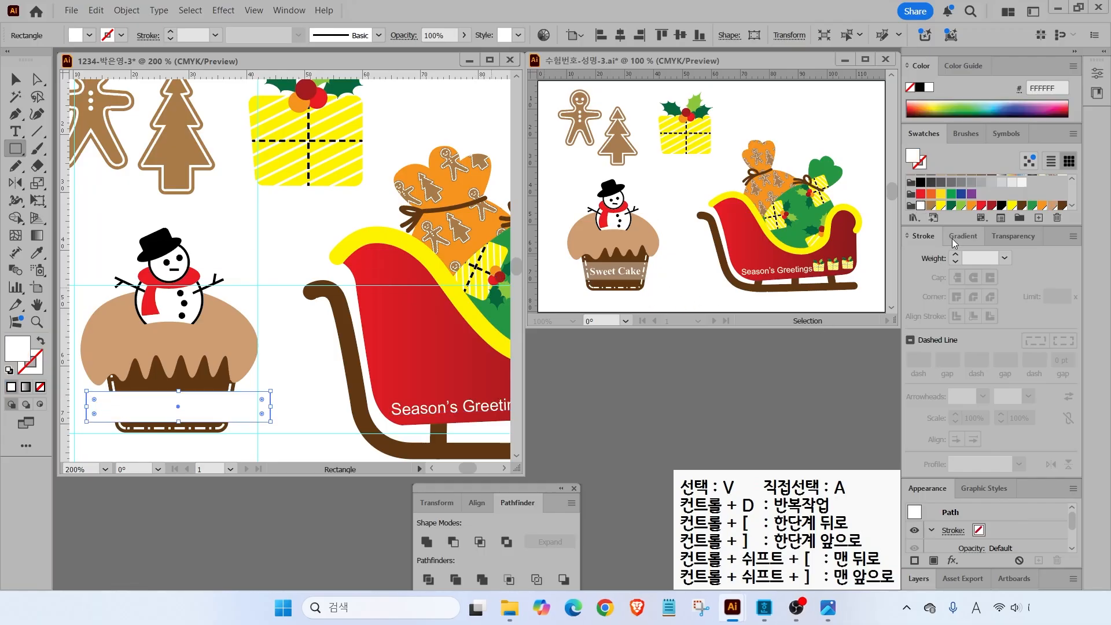
- Set the white rectangle's opacity to 50% in the Transparency panel, then deselect it
left_click_drag(113, 21, 973, 50)
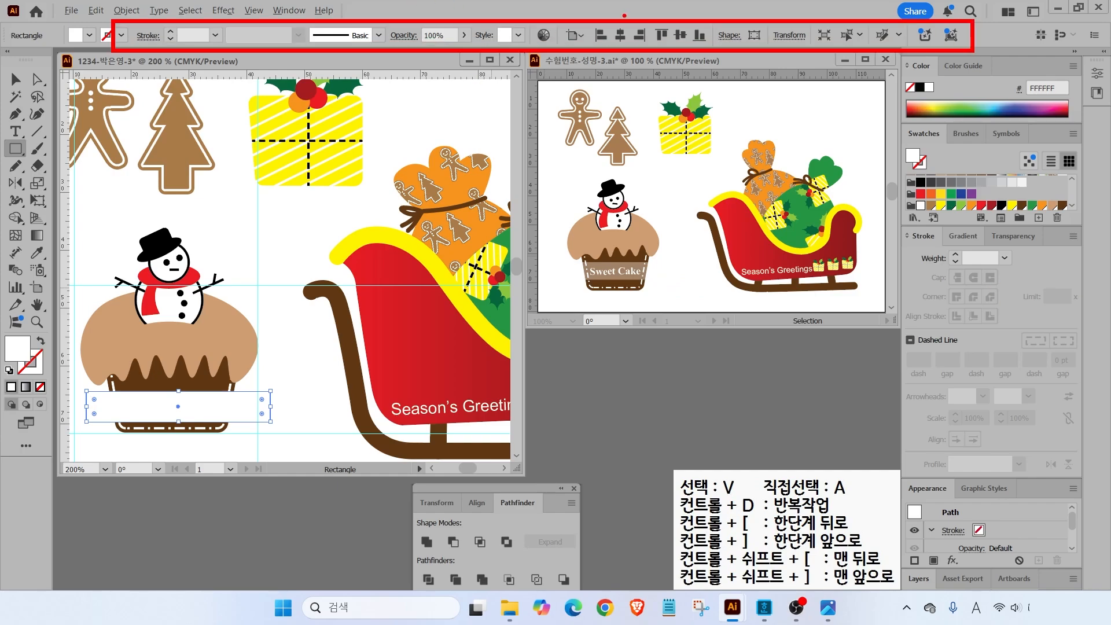
left_click_drag(455, 40, 508, 119)
mouse_move(978, 220)
left_mouse_down()
mouse_move(1052, 252)
mouse_move(1056, 294)
left_mouse_up()
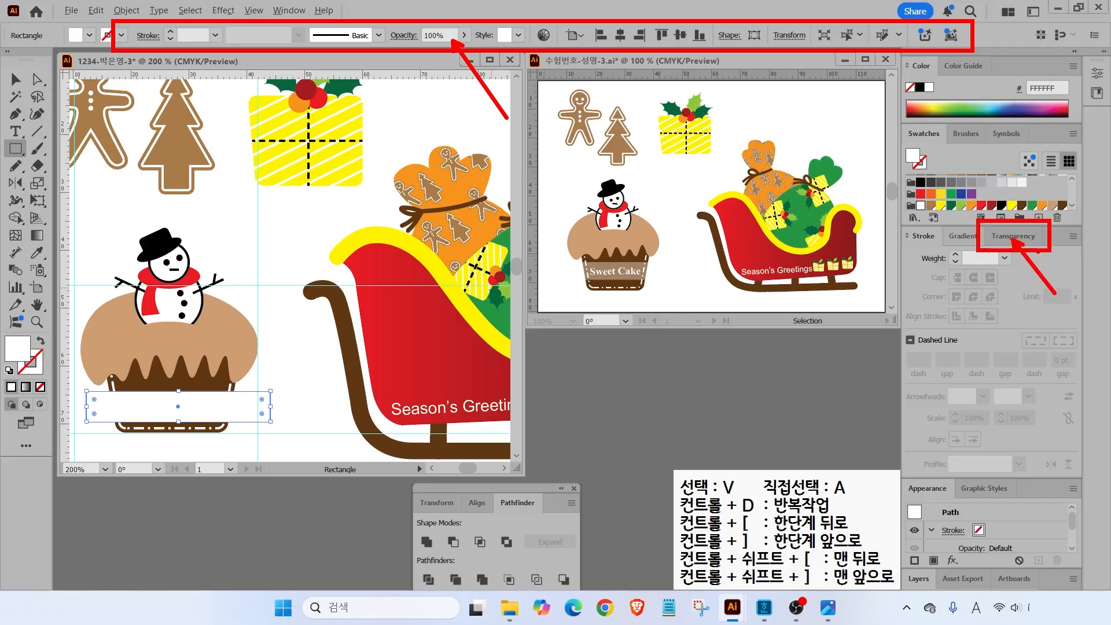
key("Escape")
left_click(1012, 235)
left_click_drag(1028, 253, 1002, 257)
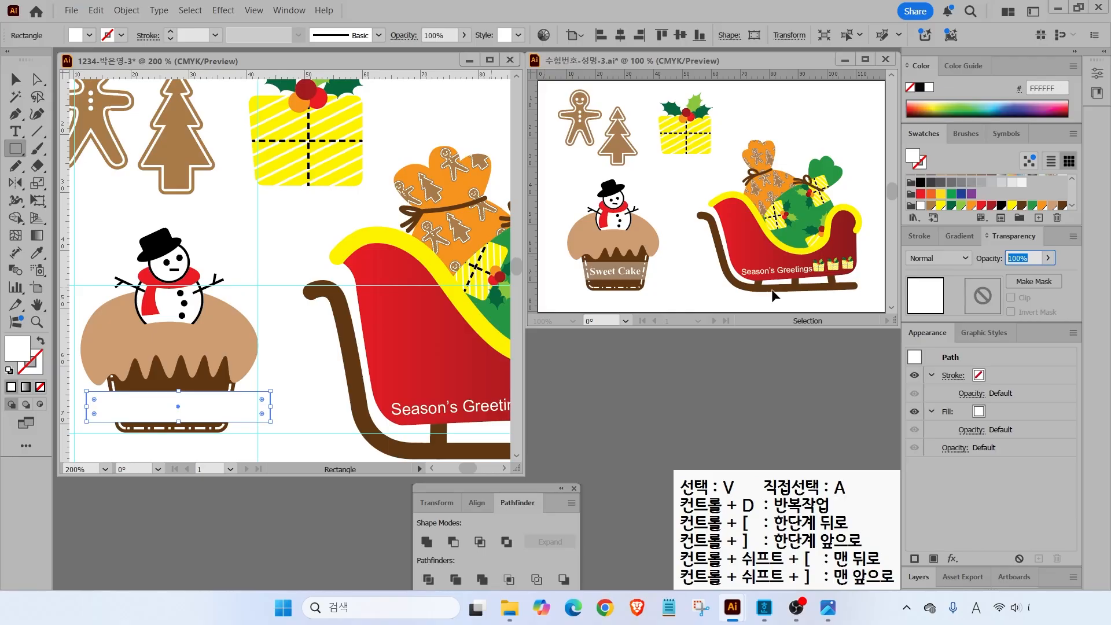
type("50")
key("Return")
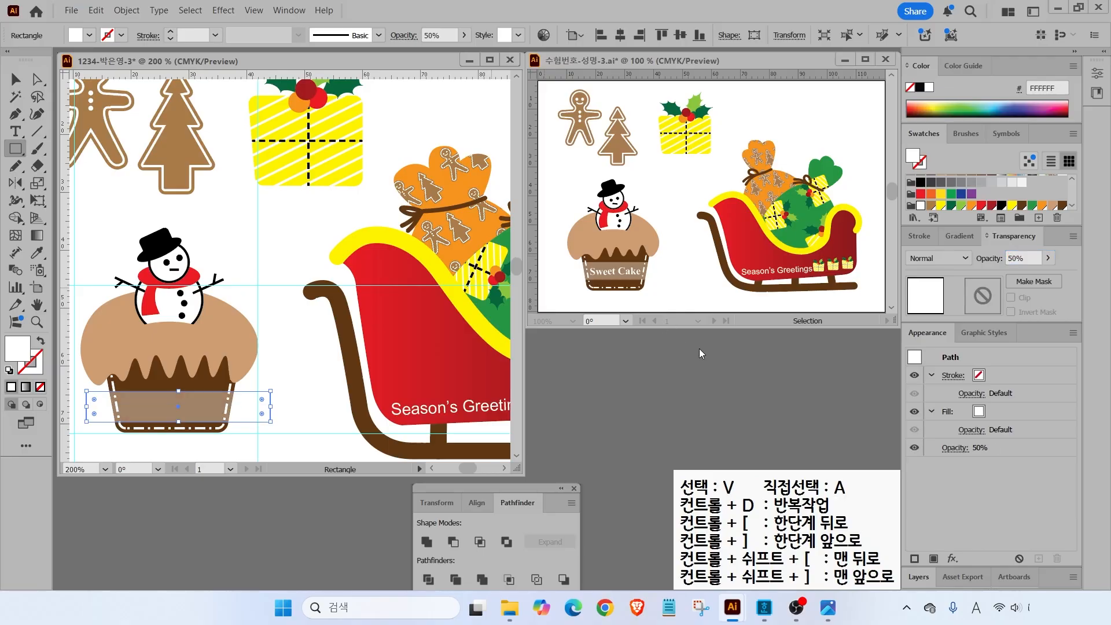
key("v")
left_click(289, 363)
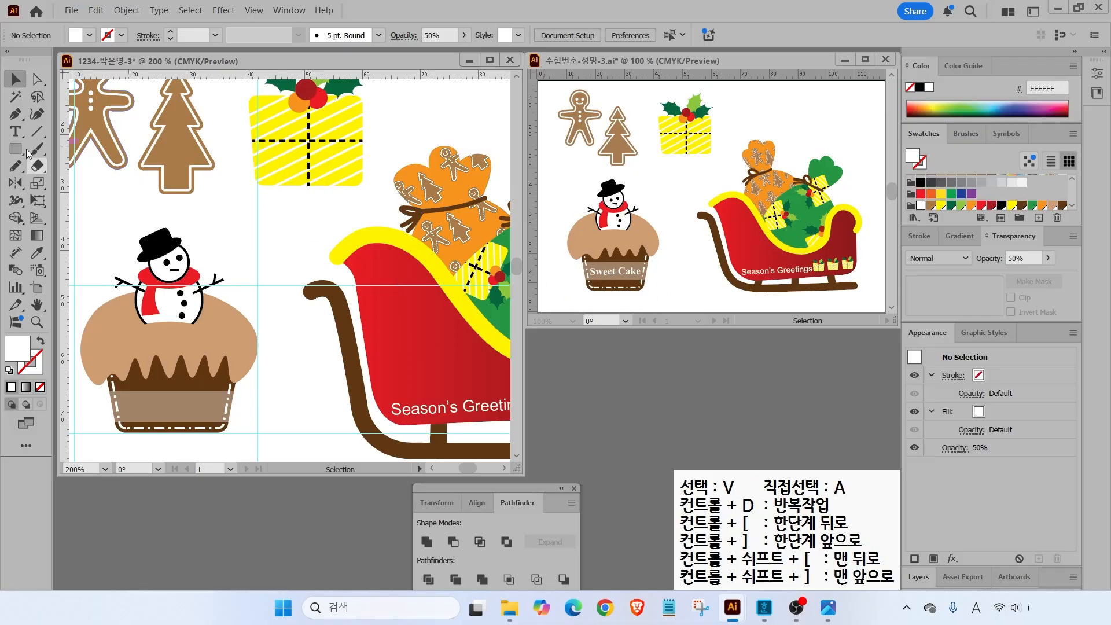
- Add the text 'Sweet Cake' and move it onto the translucent band
key("t")
left_click(113, 209)
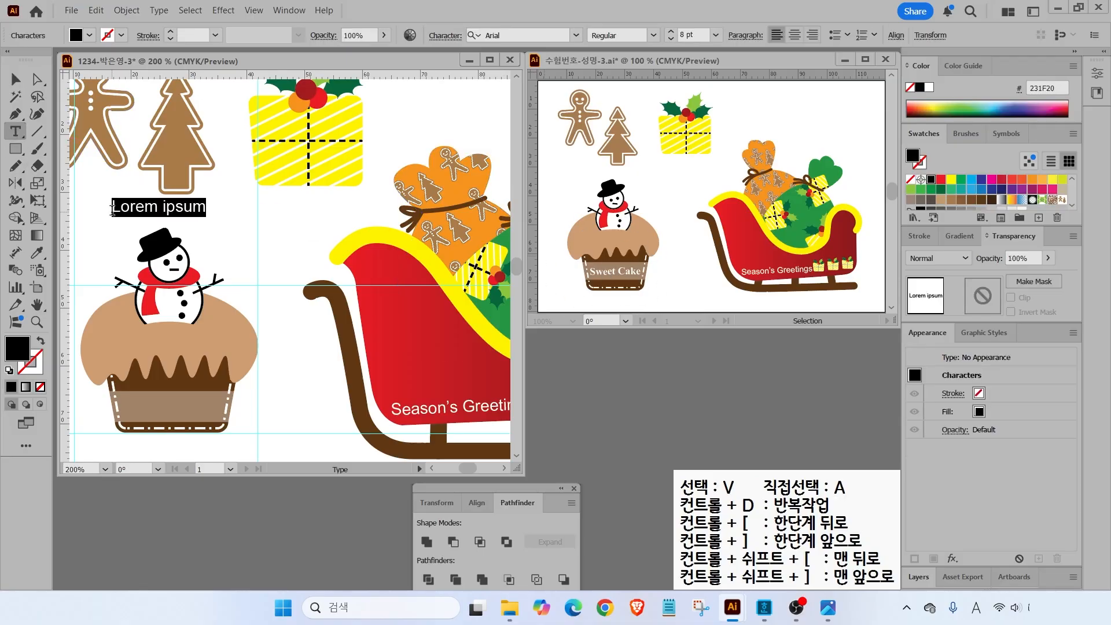
type("Sweet Cake")
key("Escape")
left_click_drag(141, 215, 158, 414)
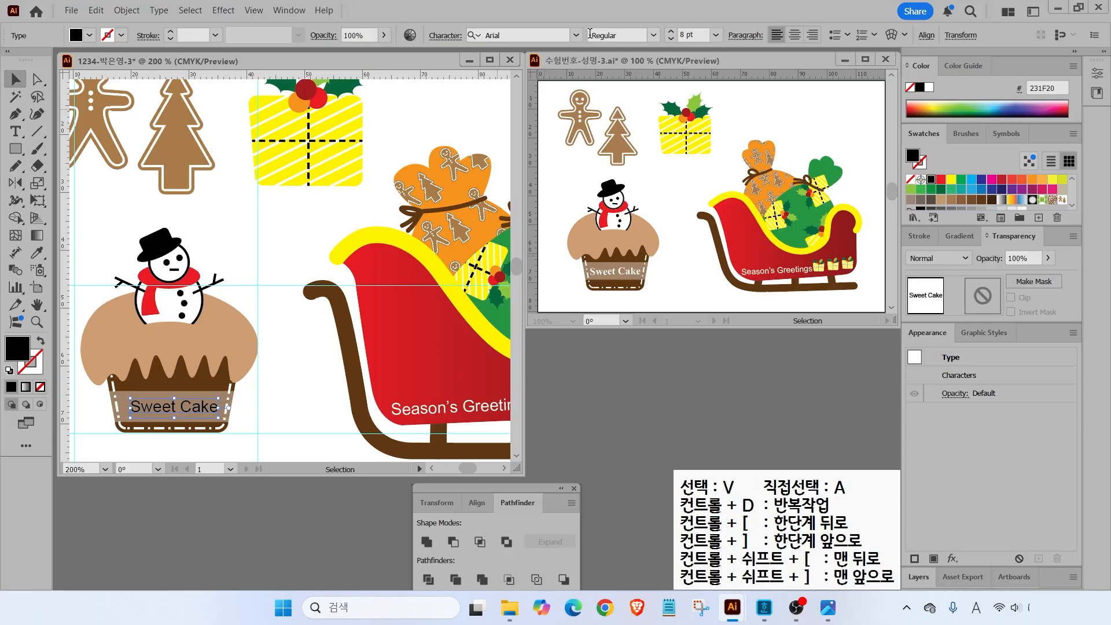
- Format 'Sweet Cake' as white Times New Roman Bold at 10 pt, then fit the artboard in view
left_click(576, 35)
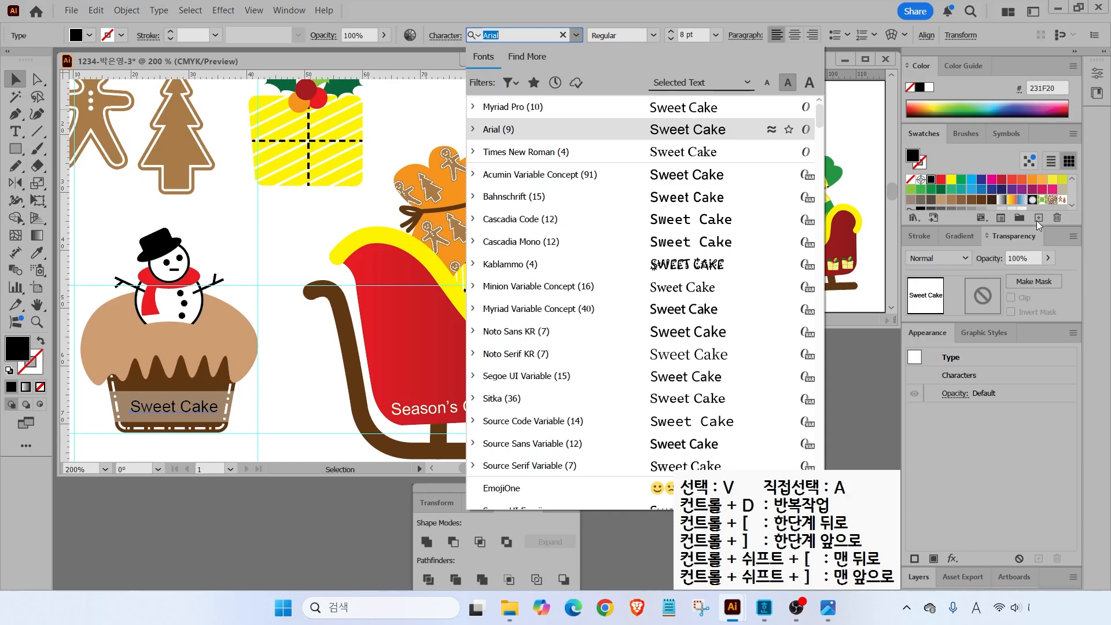
left_click(529, 153)
left_click(654, 36)
left_click(613, 82)
left_click(716, 35)
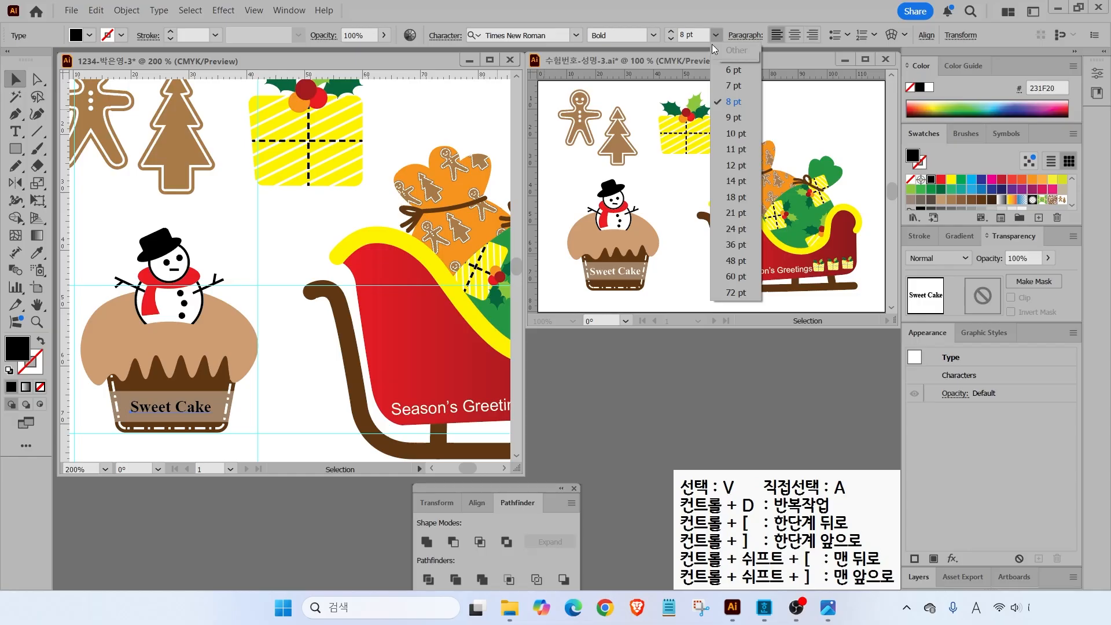
left_click(736, 133)
left_click(929, 87)
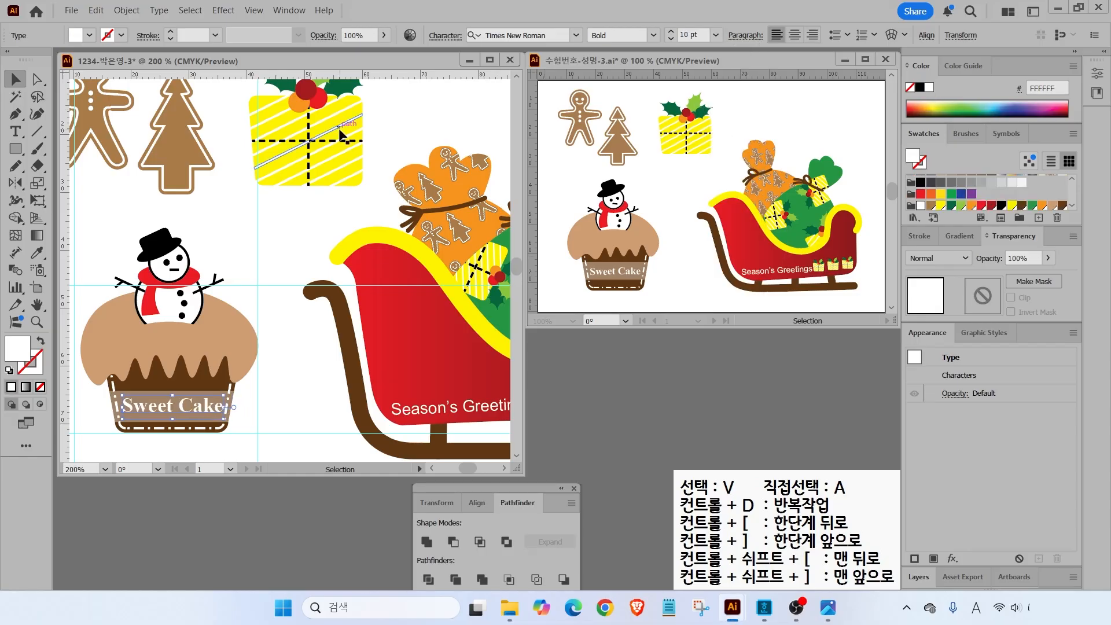
left_click(248, 414)
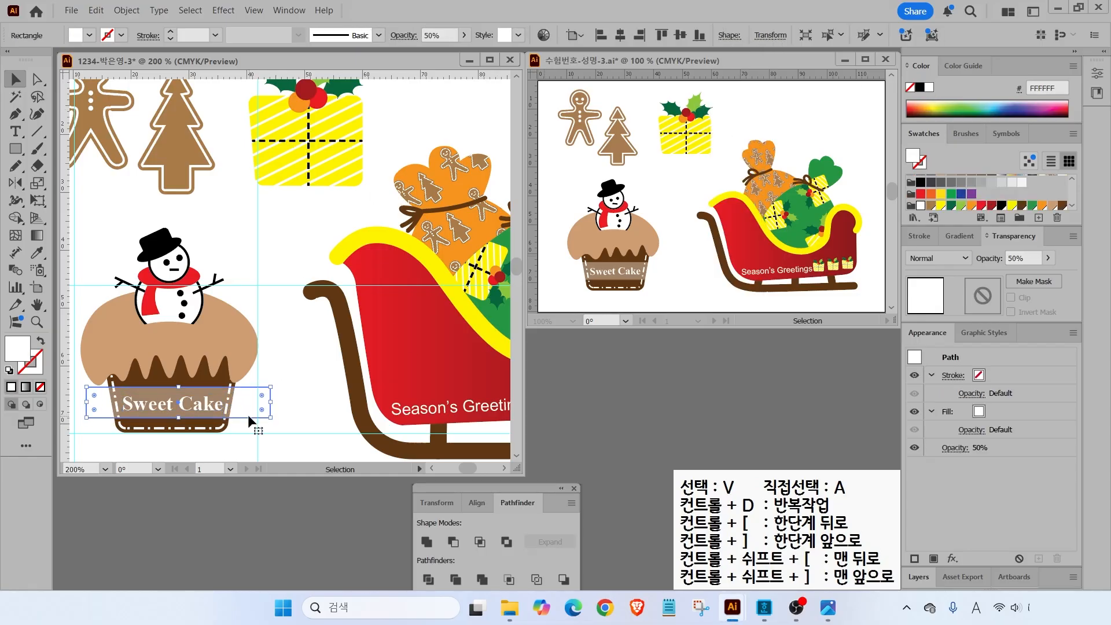
left_click(312, 394)
double_click(31, 305)
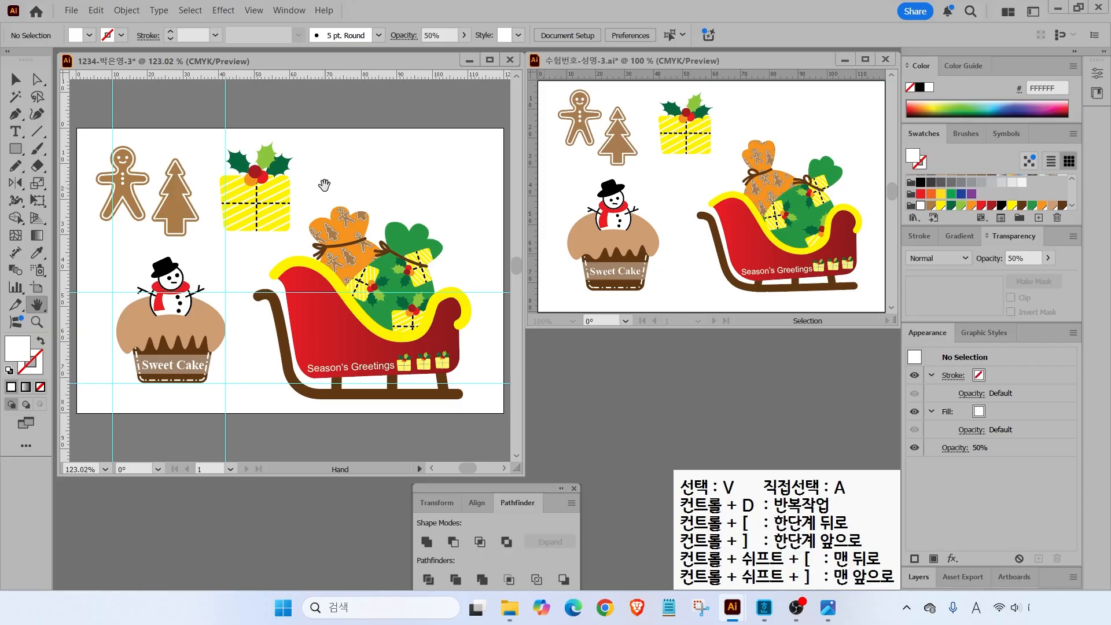
- Clear all guides from the artboard via View > Guides > Clear Guides
left_click(254, 10)
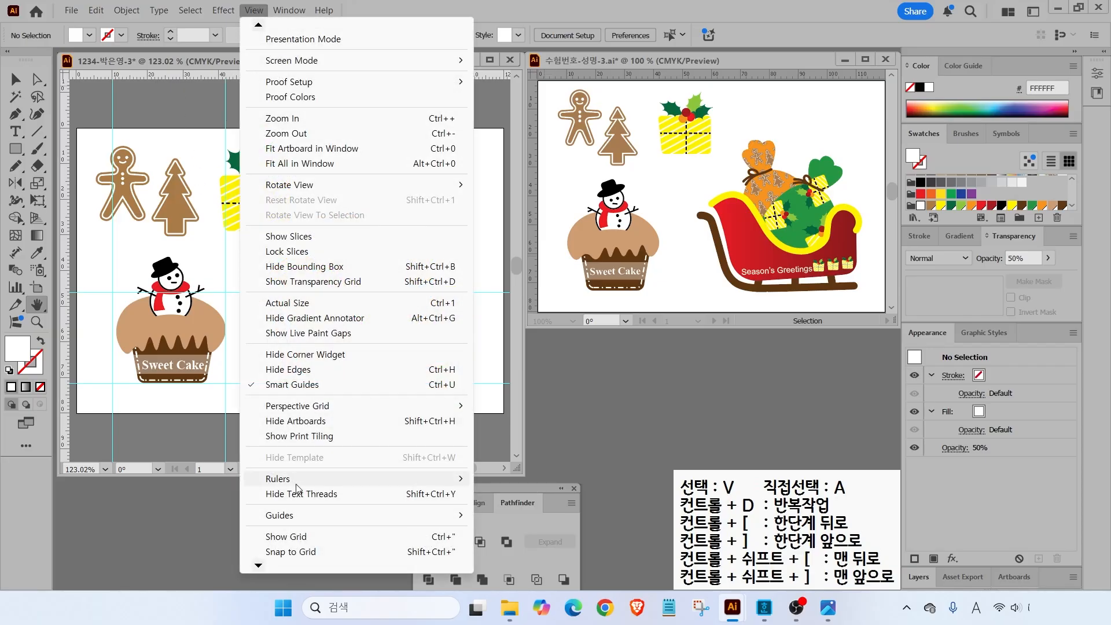
mouse_move(291, 517)
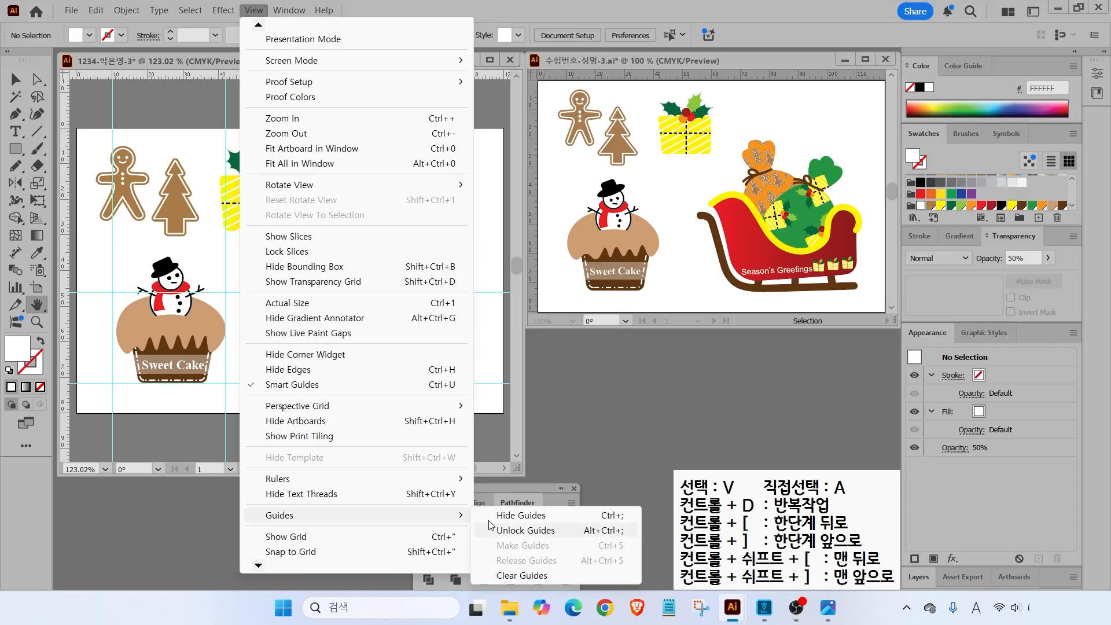
left_click(521, 575)
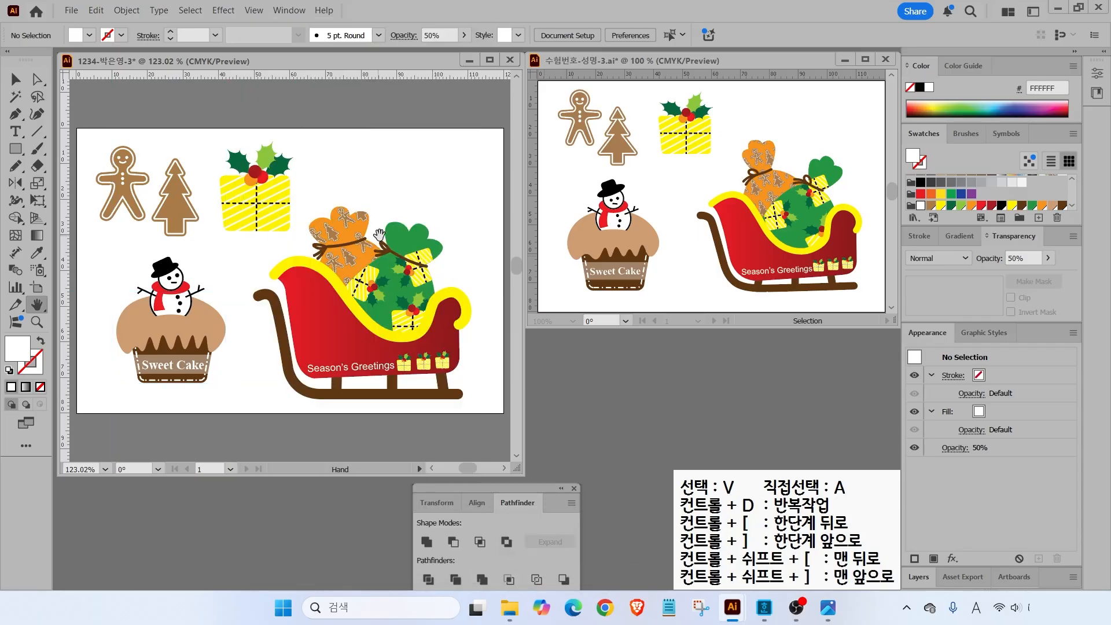
- Save the artwork as an .ai file in the Documents > GTQ folder
left_click(72, 12)
left_click(104, 138)
left_click(312, 249)
double_click(422, 199)
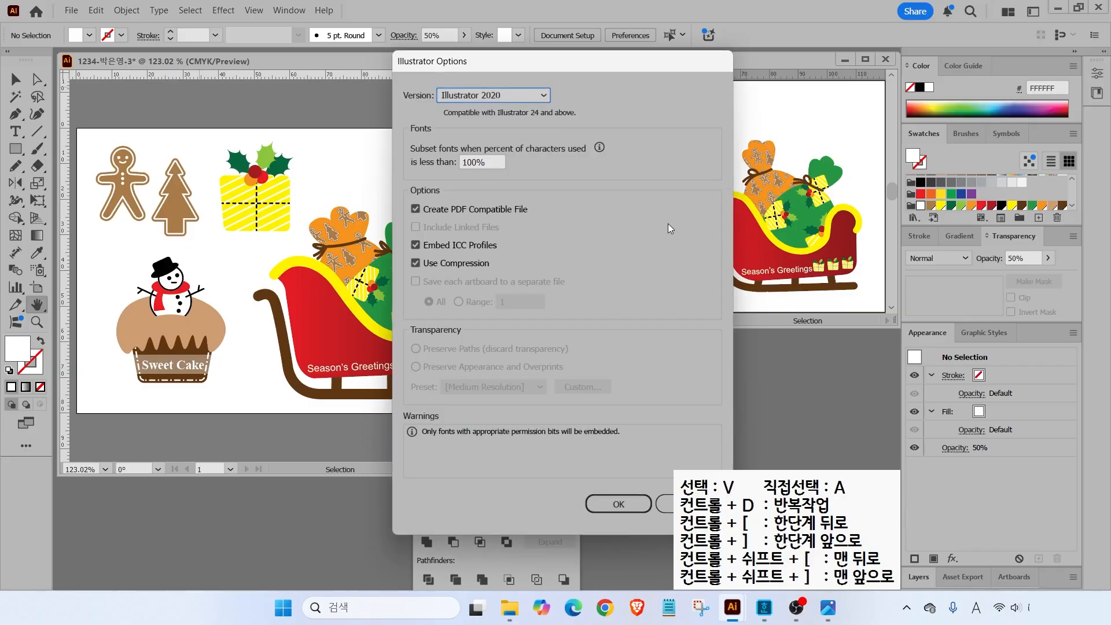
left_click(628, 501)
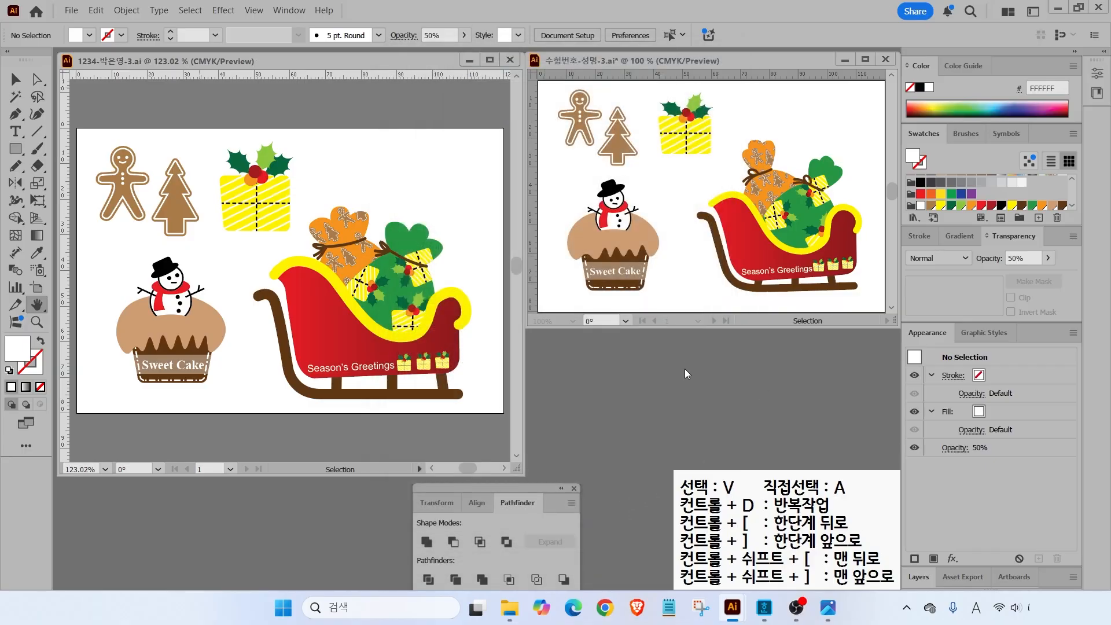
left_click(511, 366)
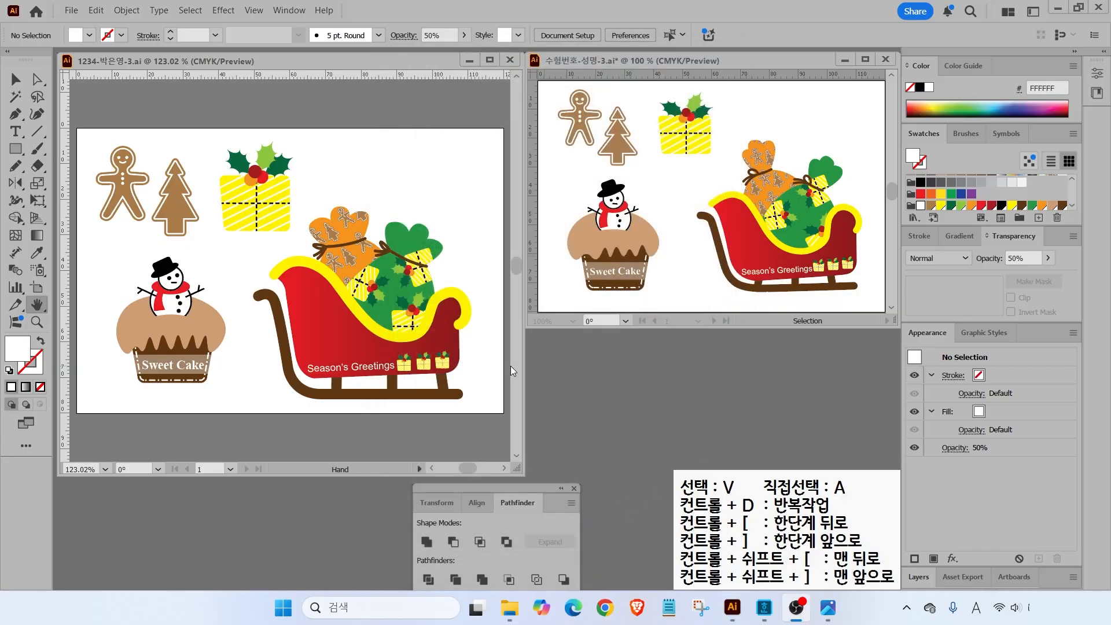